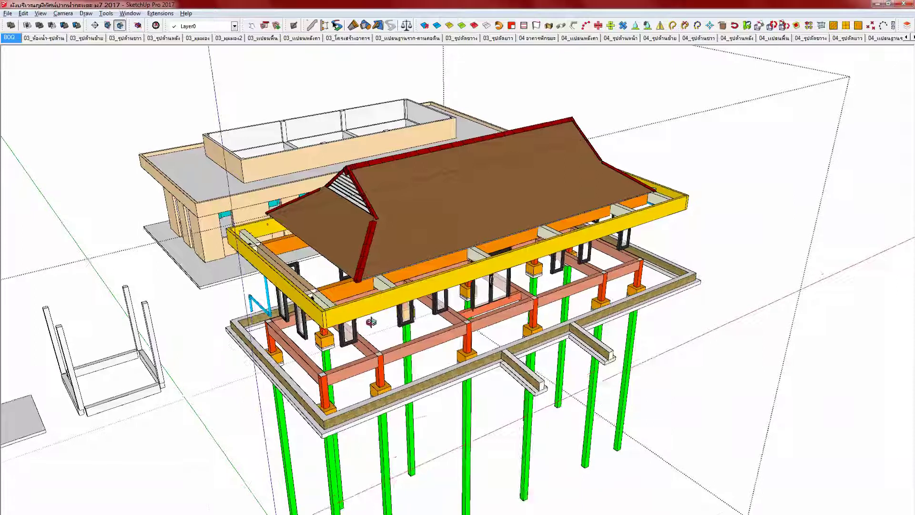
Step: Examine the component options of the C1F1 pile foundation beneath the brown-roofed building and close them without changes
scroll(347, 302, up, 3)
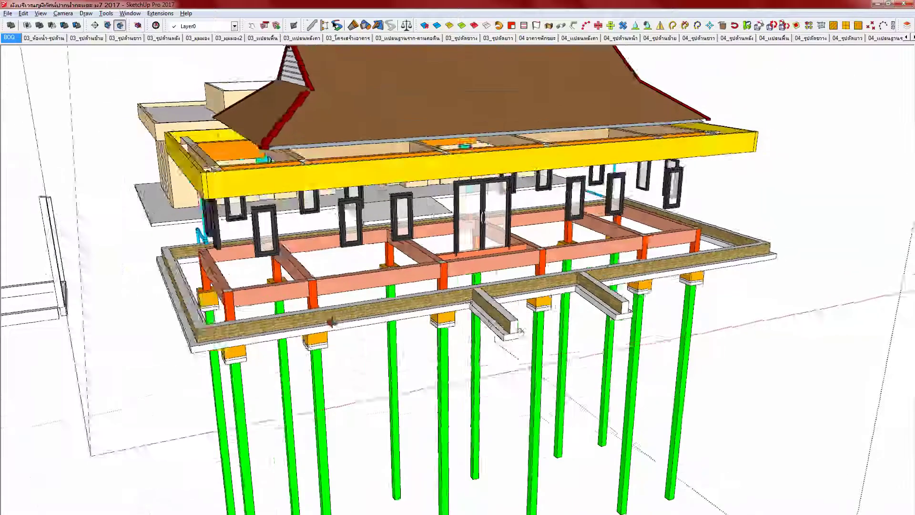
scroll(307, 276, up, 4)
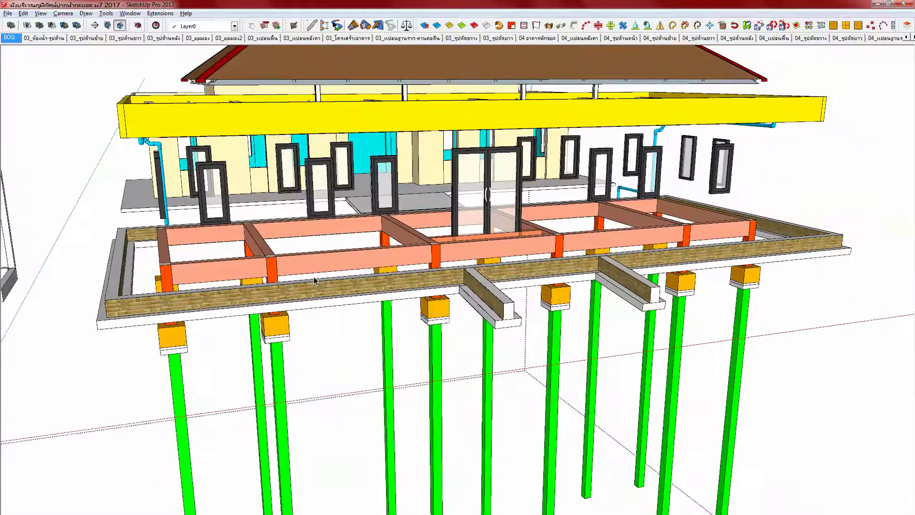
click(272, 338)
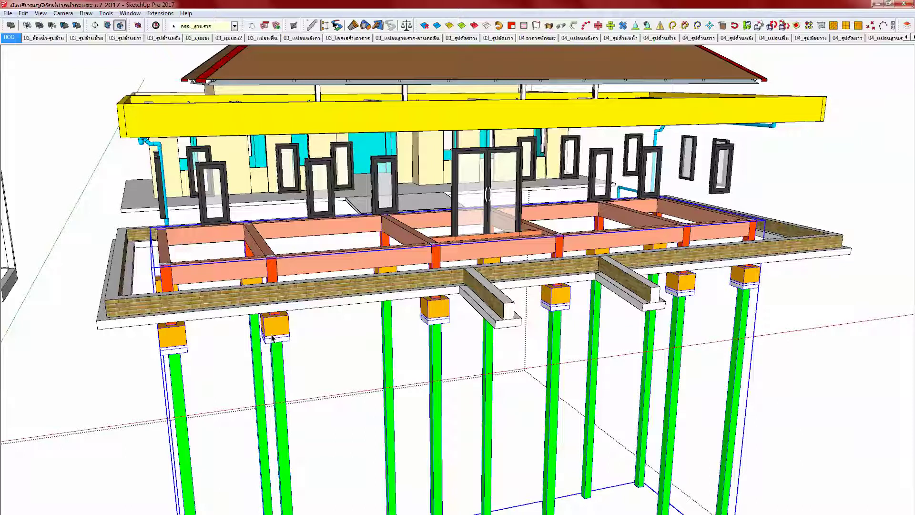
key(alt+c)
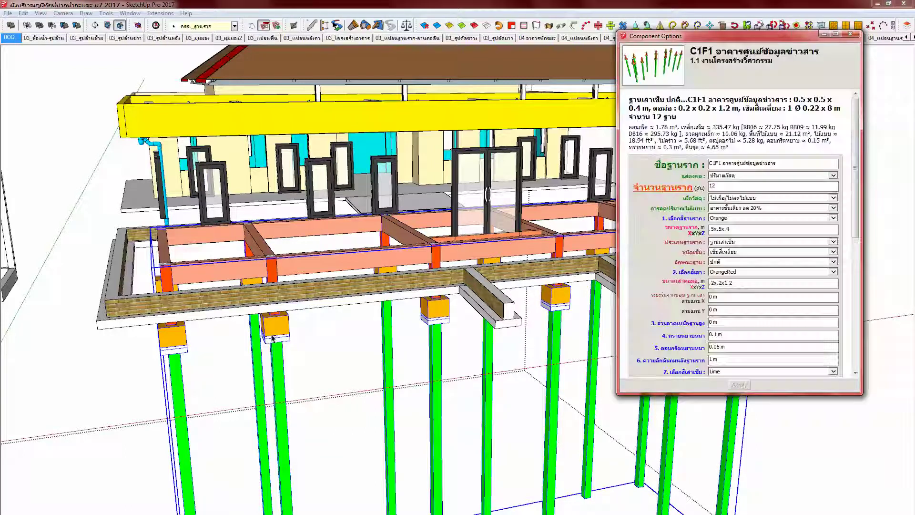
middle_drag(384, 279, 379, 306)
drag(701, 391, 704, 484)
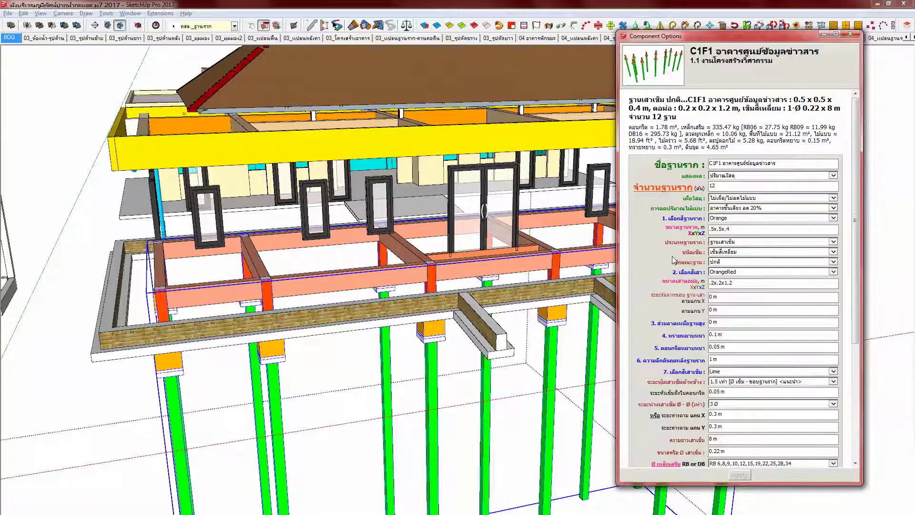
click(729, 176)
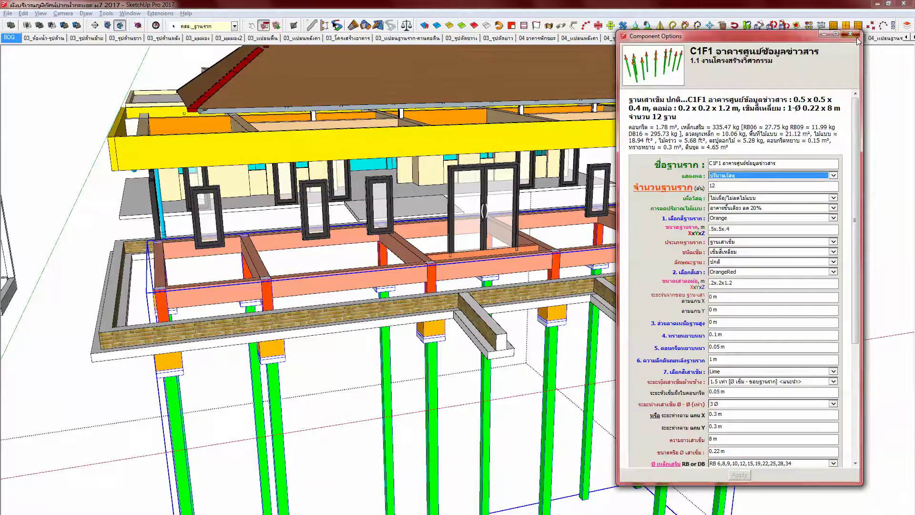
click(851, 35)
Step: Delete the selected C1F1 foundation group, with its green piles, orange footings and red column stubs, from beneath the building
middle_drag(419, 298, 429, 309)
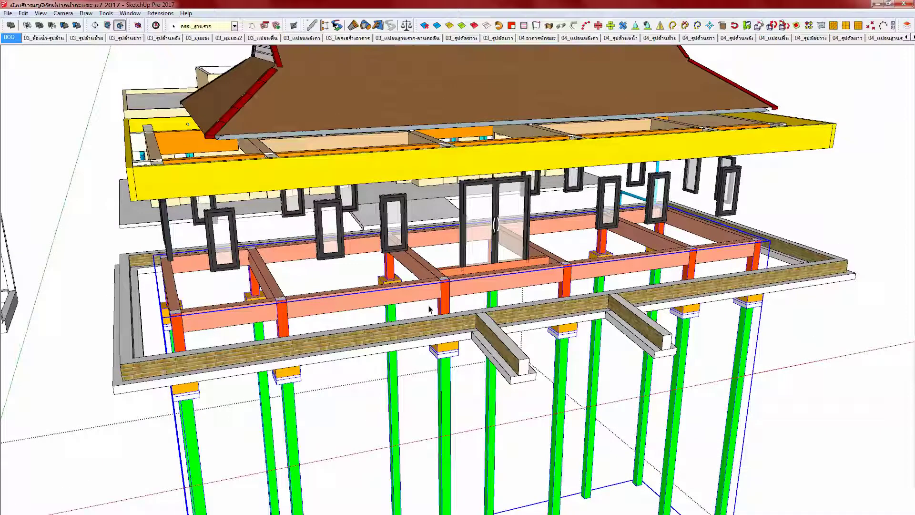
middle_drag(318, 315, 340, 316)
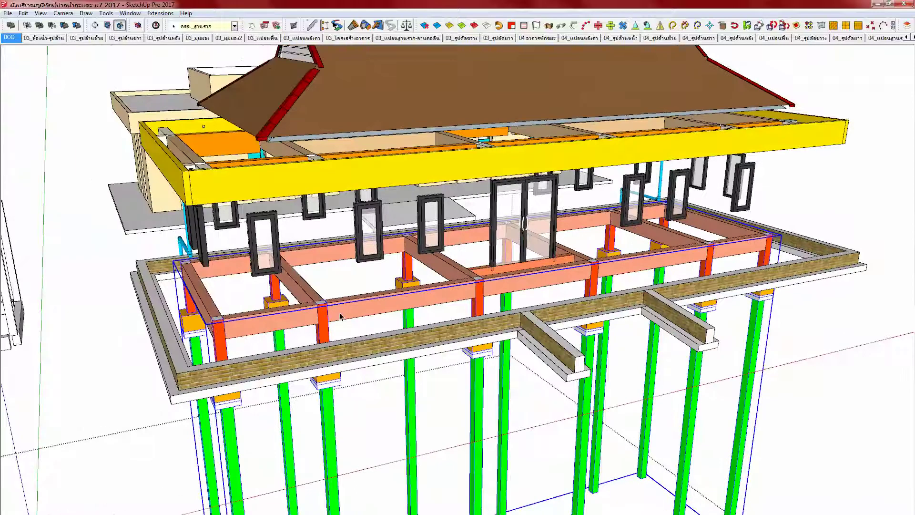
key(Delete)
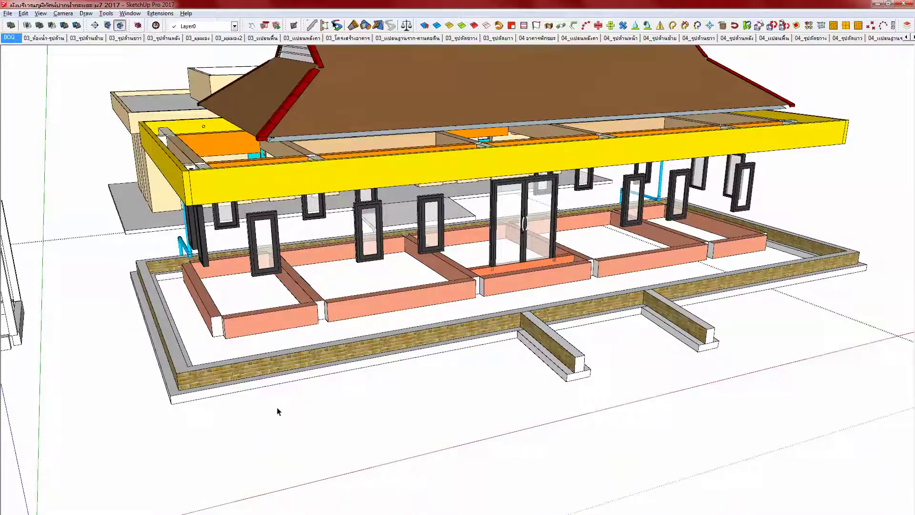
Step: Switch to ACDSee, leave the full-size picture and look through the scanned drawing thumbnails, previewing a structural floor plan
mouse_move(148, 514)
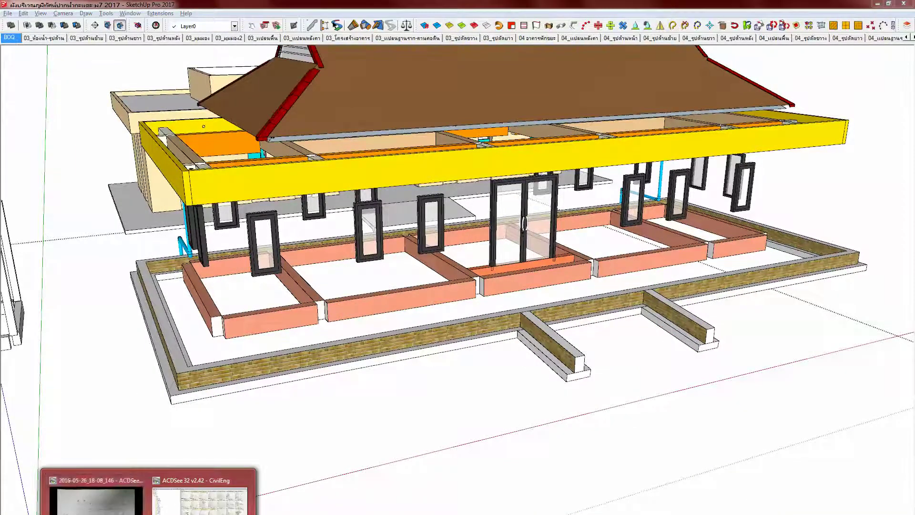
click(96, 501)
double_click(417, 347)
scroll(374, 346, down, 3)
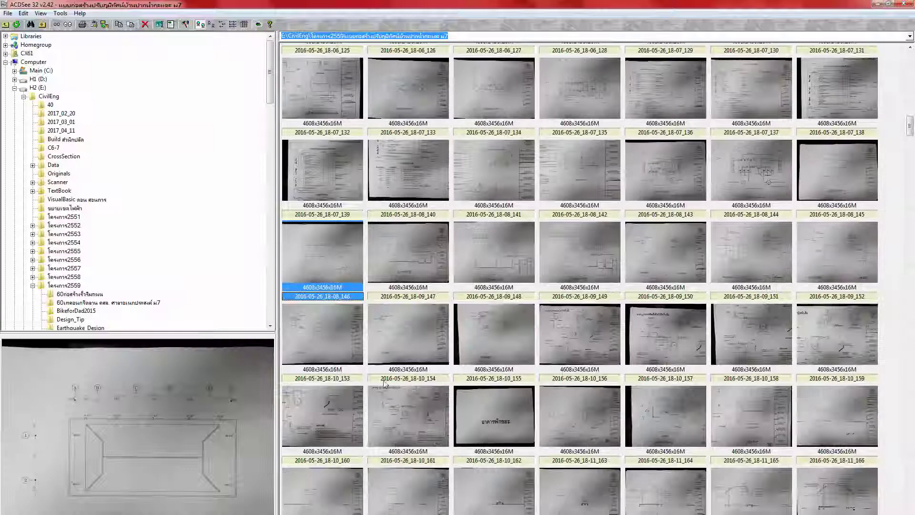
scroll(401, 321, up, 6)
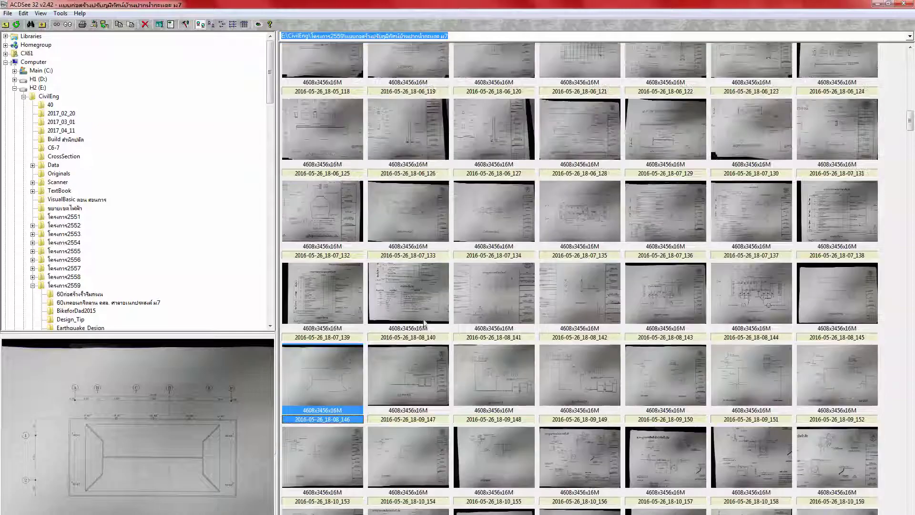
click(433, 376)
scroll(439, 384, down, 3)
scroll(438, 384, down, 4)
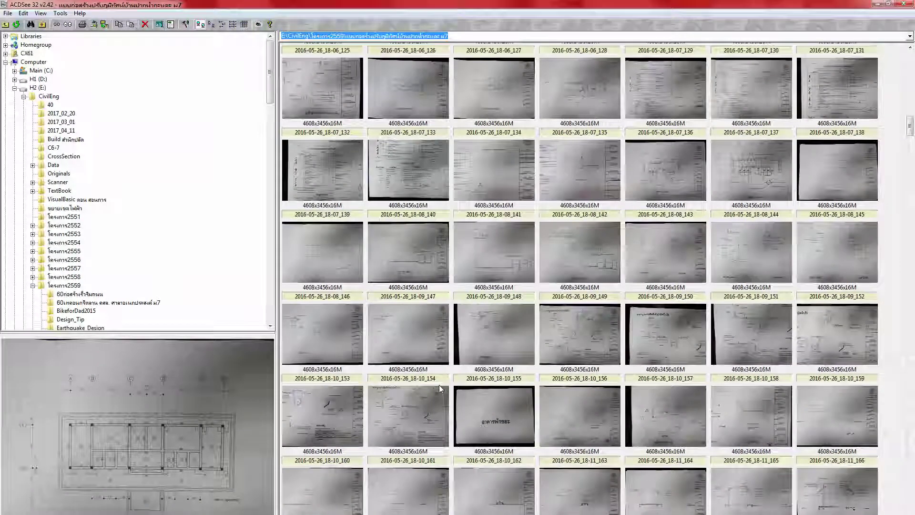
Step: Search the folder's other drawings, previewing the site layout 2016-05-26_18-14_188 and the foundation plan 2016-05-26_18-05_114
scroll(426, 404, down, 4)
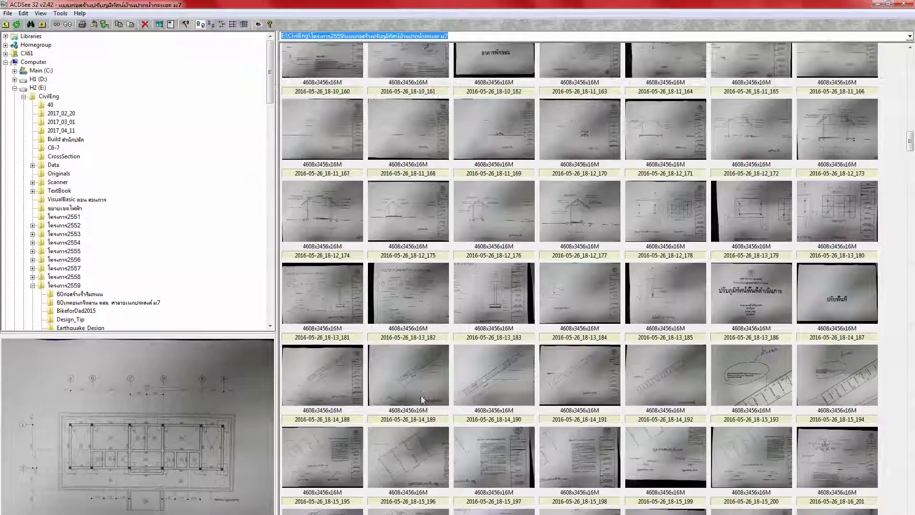
click(355, 412)
scroll(355, 420, down, 6)
scroll(360, 415, down, 3)
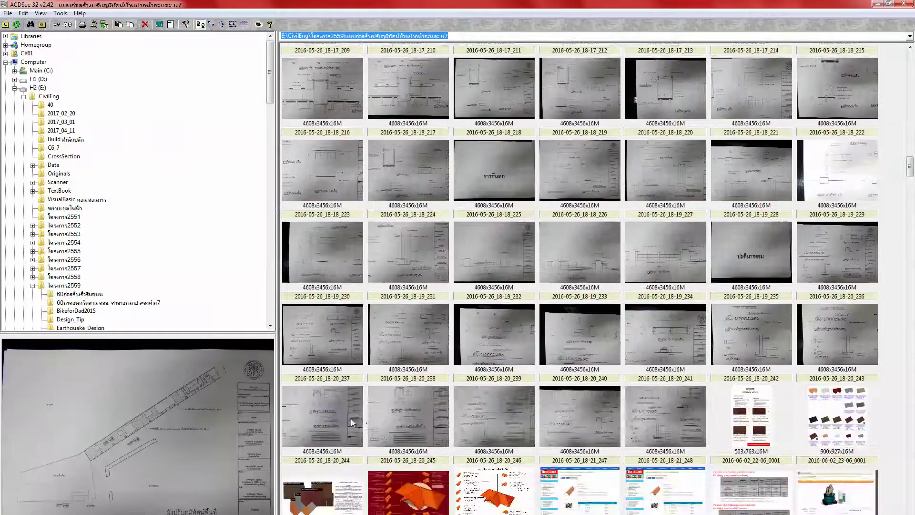
scroll(360, 416, up, 9)
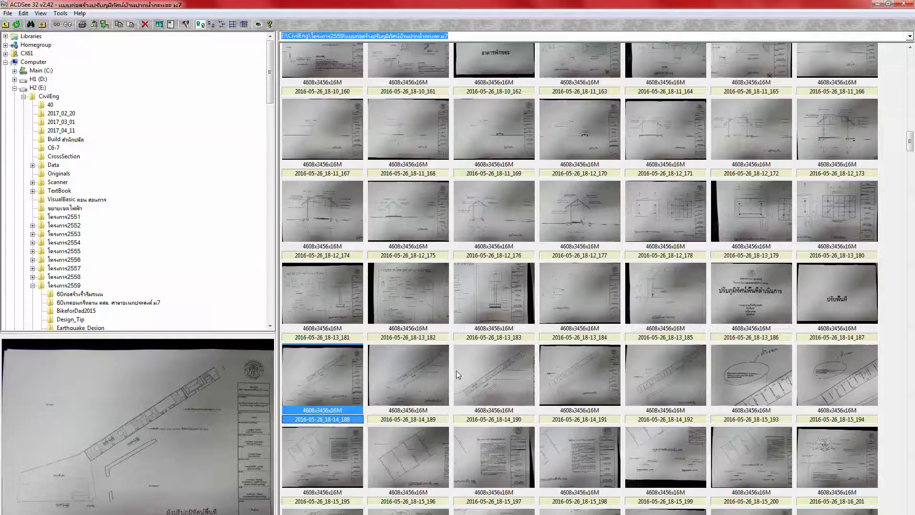
scroll(504, 294, up, 11)
click(561, 329)
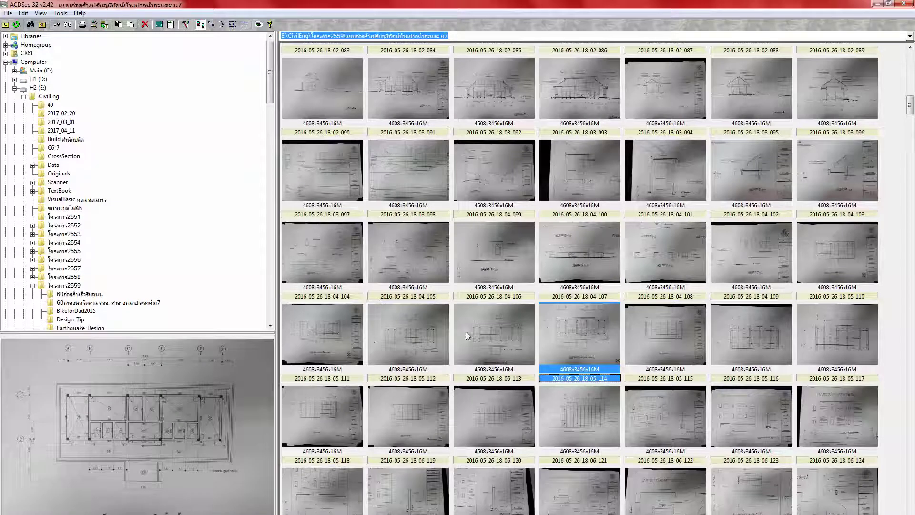
Step: View the building section 2016-05-26_18-03_092 at full size, return to the thumbnails and preview a site plan sheet
click(467, 107)
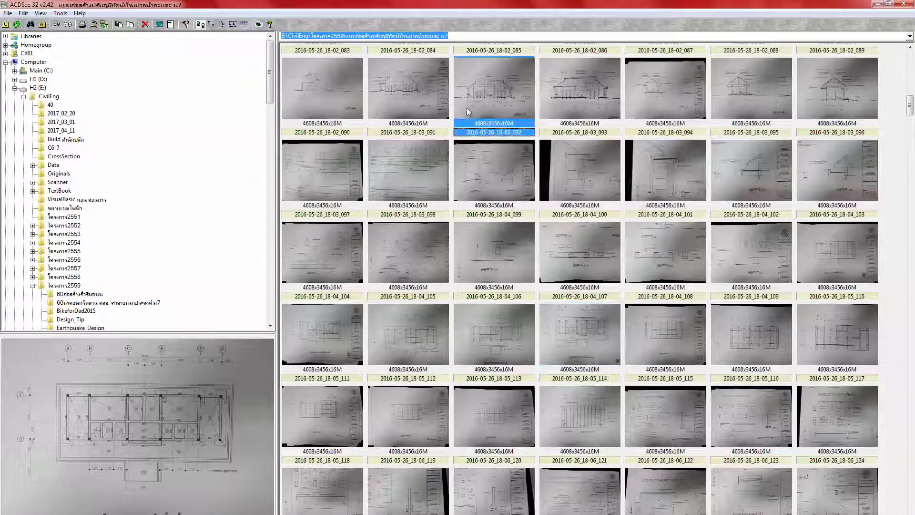
double_click(467, 109)
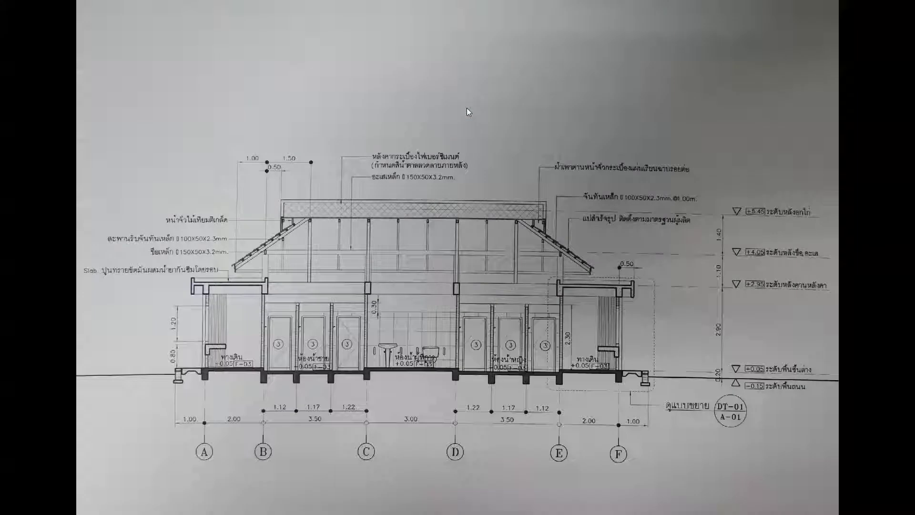
double_click(467, 108)
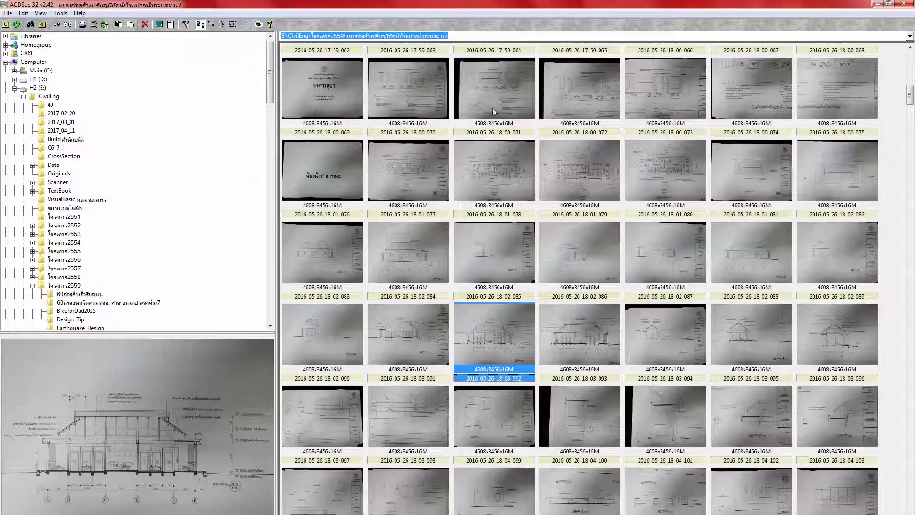
click(491, 109)
scroll(488, 155, down, 3)
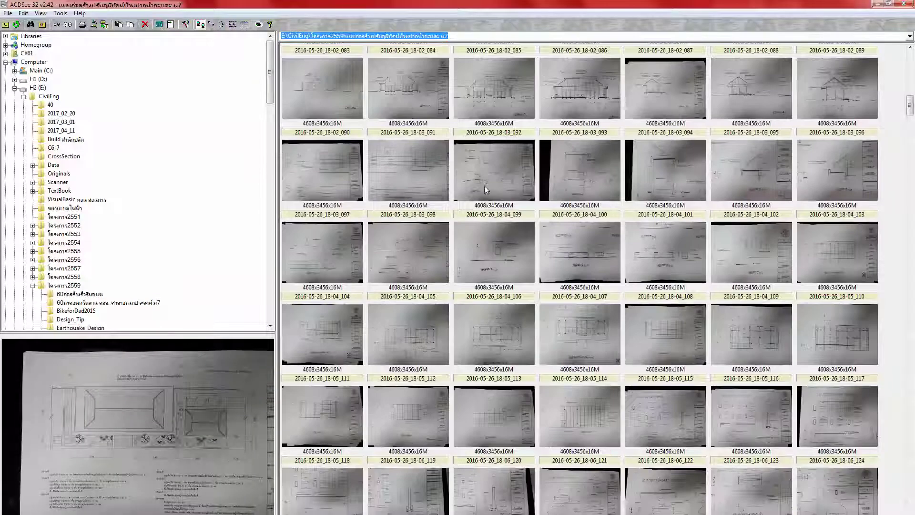
Step: Preview the roof framing drawing 2016-05-26_18-06_119 and open 2016-05-26_18-05_116 at full size
click(566, 407)
click(385, 421)
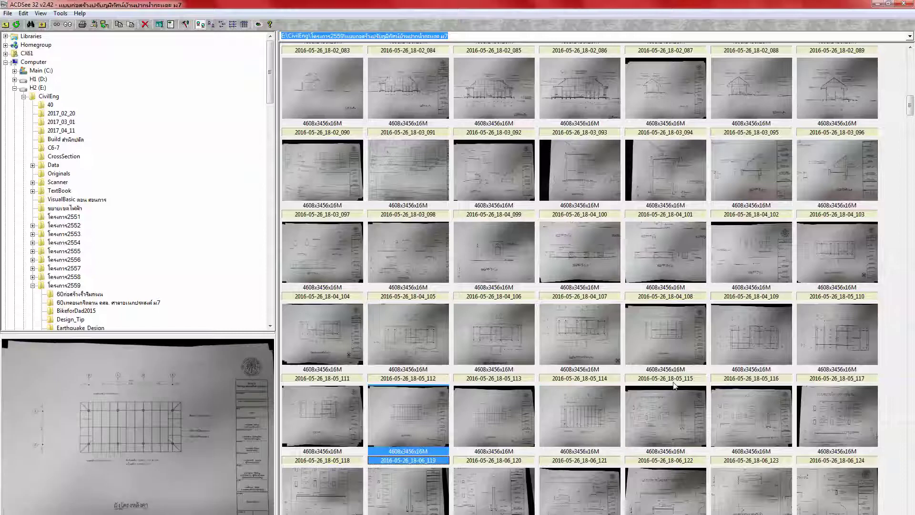
click(758, 339)
double_click(759, 335)
Step: Page through the full-size structural sheets to examine the roof beam, roof framing and ground beam plans, and return to the thumbnails
scroll(548, 290, up, 2)
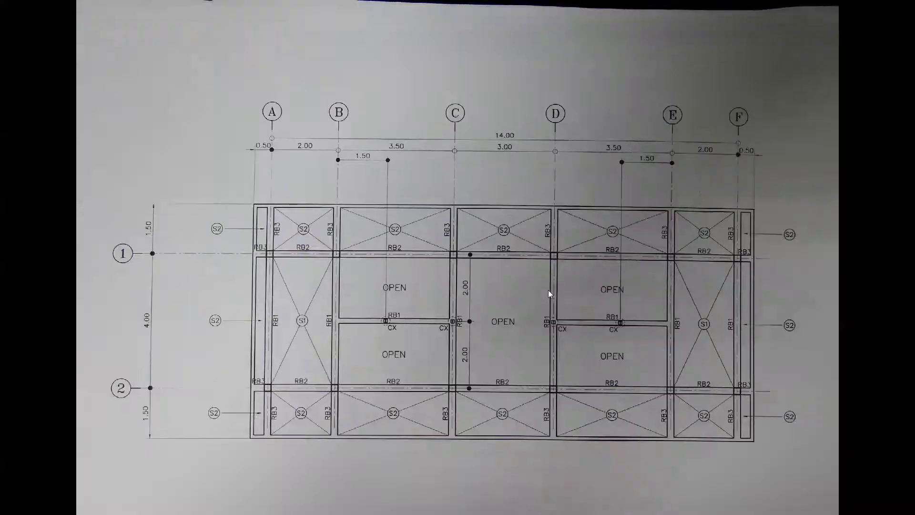
scroll(547, 291, down, 1)
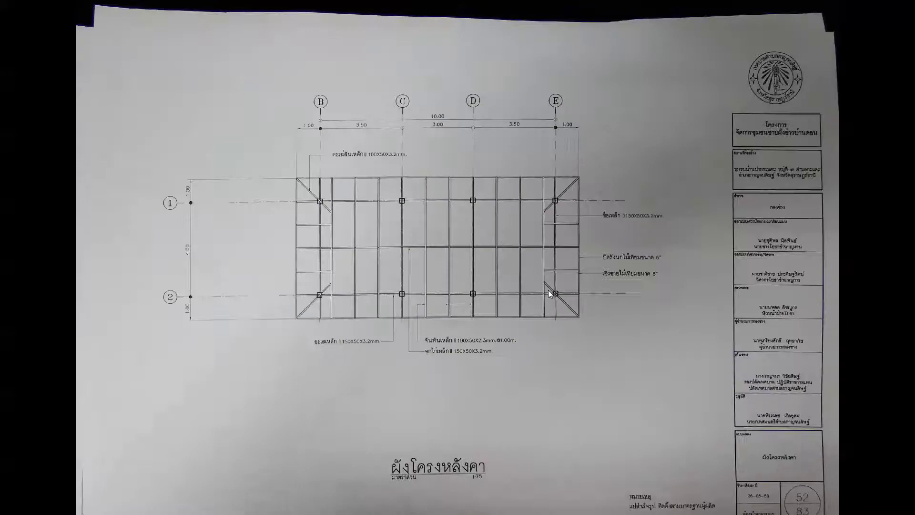
scroll(547, 290, down, 1)
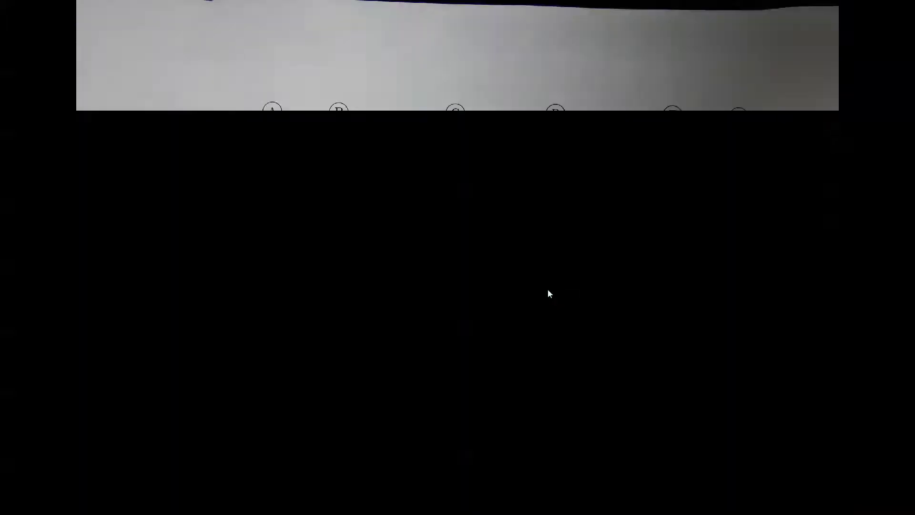
scroll(544, 295, down, 1)
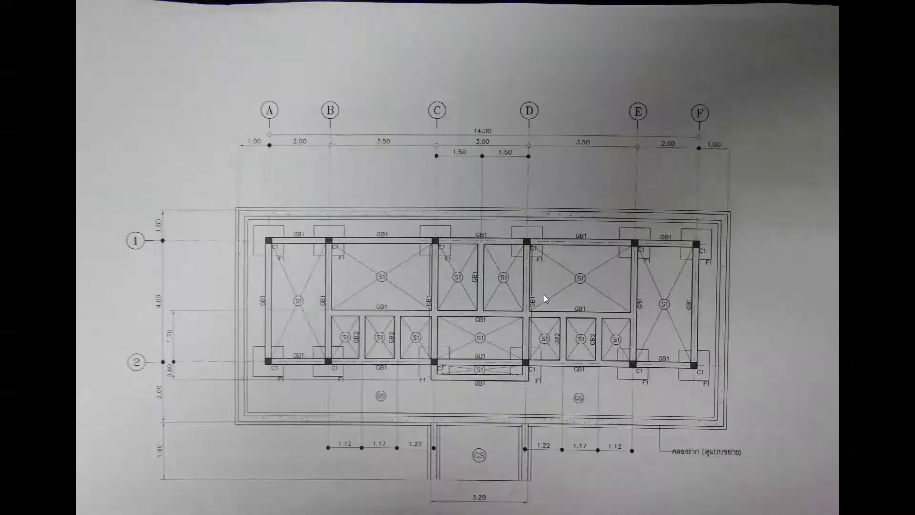
scroll(544, 295, down, 1)
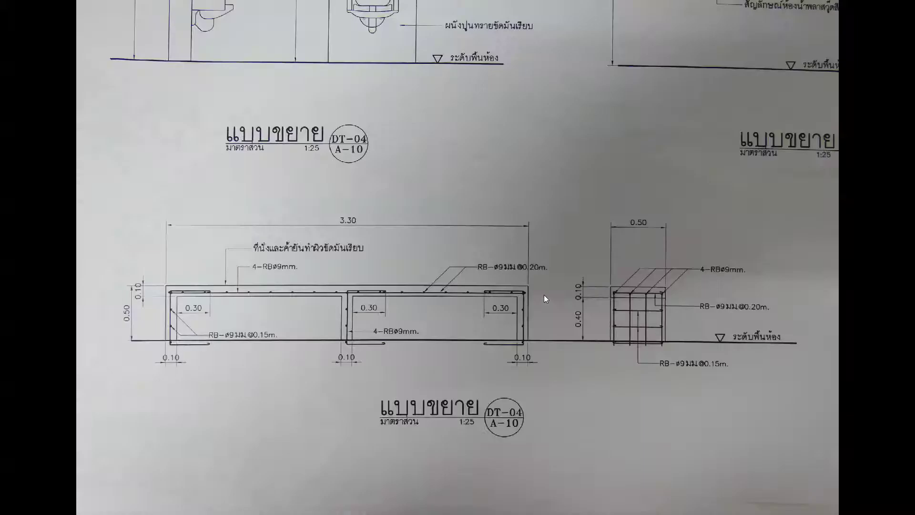
scroll(544, 295, down, 1)
scroll(544, 294, down, 4)
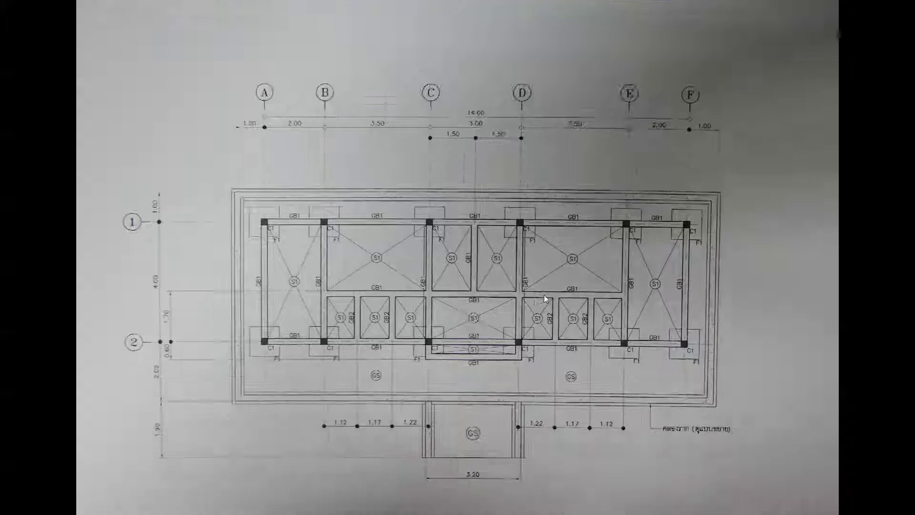
scroll(533, 293, down, 1)
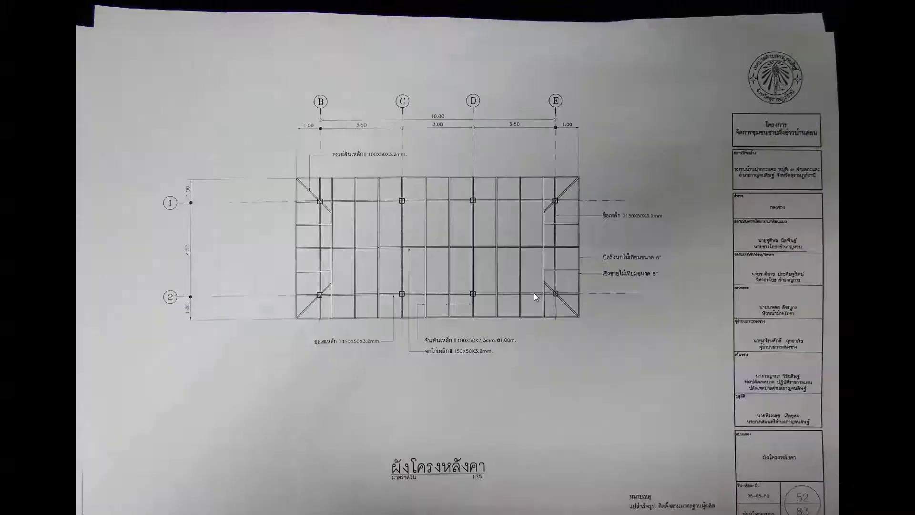
double_click(534, 292)
Step: Search further down the drawing folder, previewing the building and roof plans 2016-05-26_18-11_163 and the guardrail detail sheet
scroll(533, 292, down, 1)
click(585, 373)
scroll(585, 375, down, 1)
click(585, 375)
scroll(596, 385, down, 2)
click(686, 415)
click(574, 411)
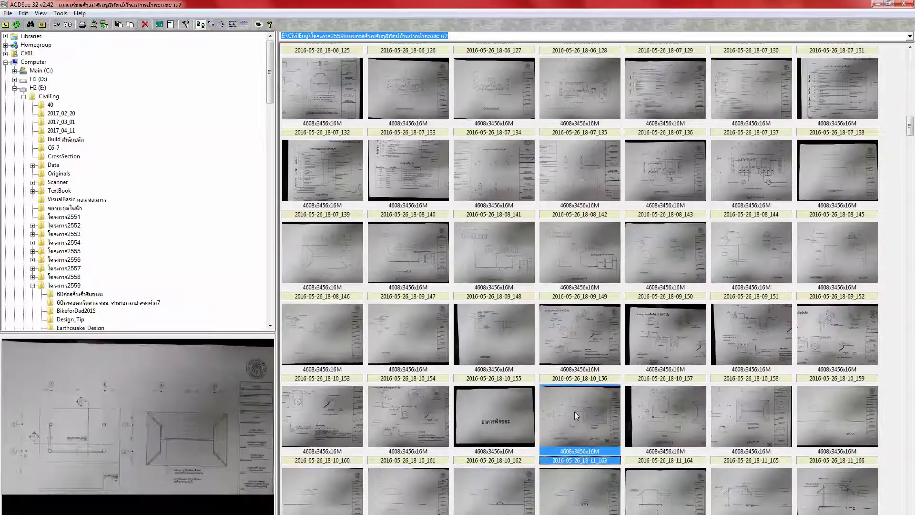
scroll(490, 423, down, 9)
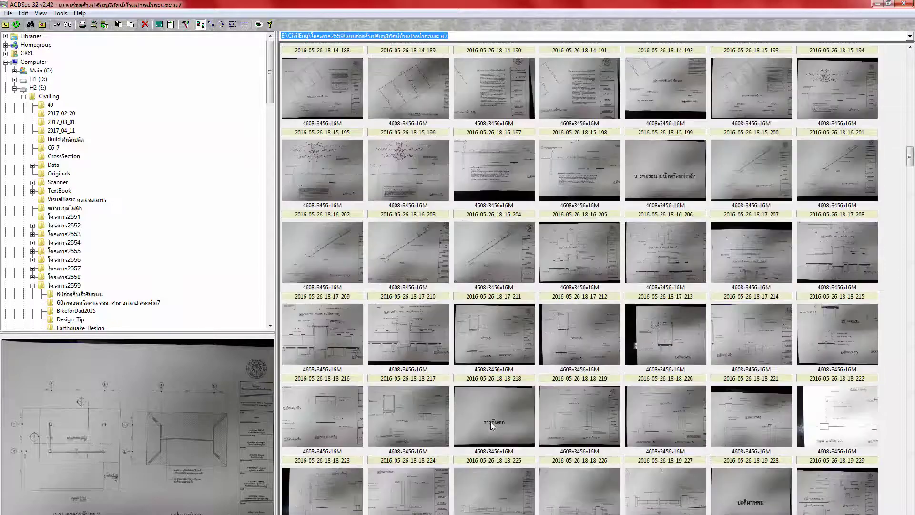
click(689, 409)
scroll(680, 356, up, 3)
scroll(476, 273, up, 3)
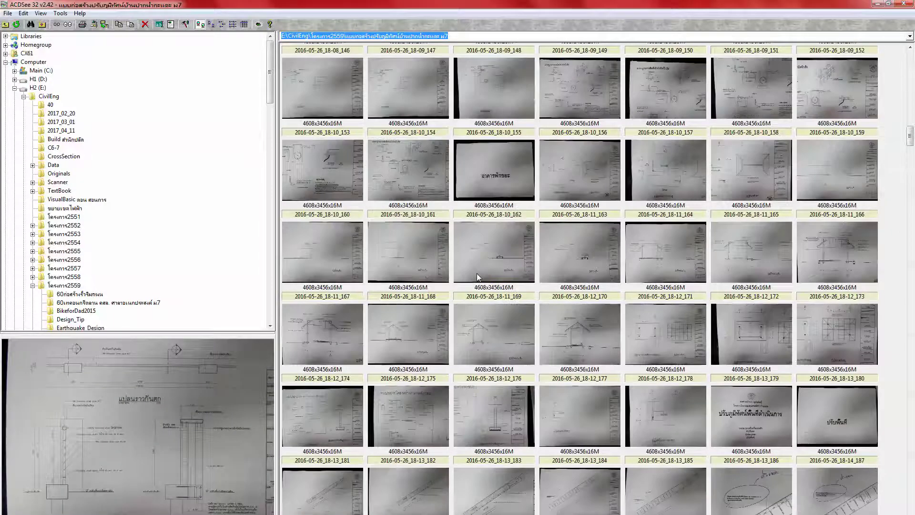
Step: Look back through the earlier drawings, previewing the beam and slab reinforcement details on the way to the public toilet sheets
click(496, 342)
click(347, 168)
scroll(327, 103, up, 4)
click(327, 103)
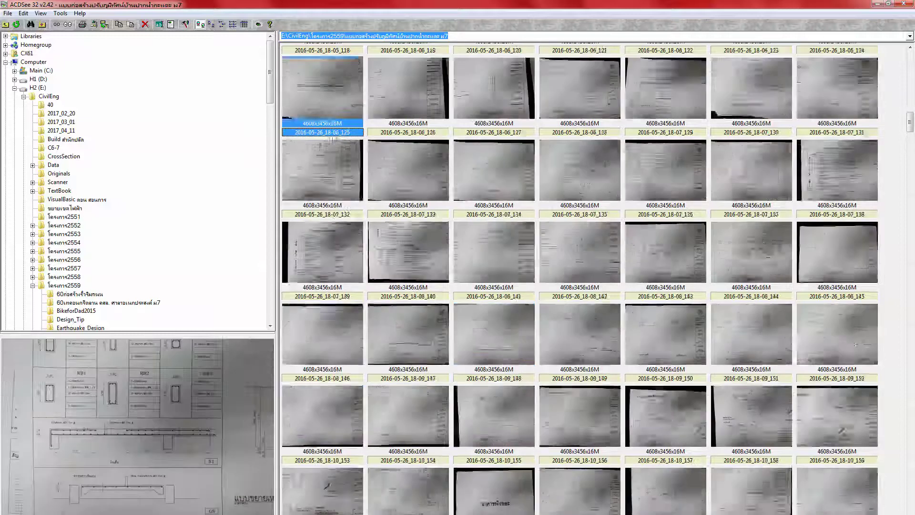
scroll(327, 102, up, 5)
scroll(335, 141, up, 8)
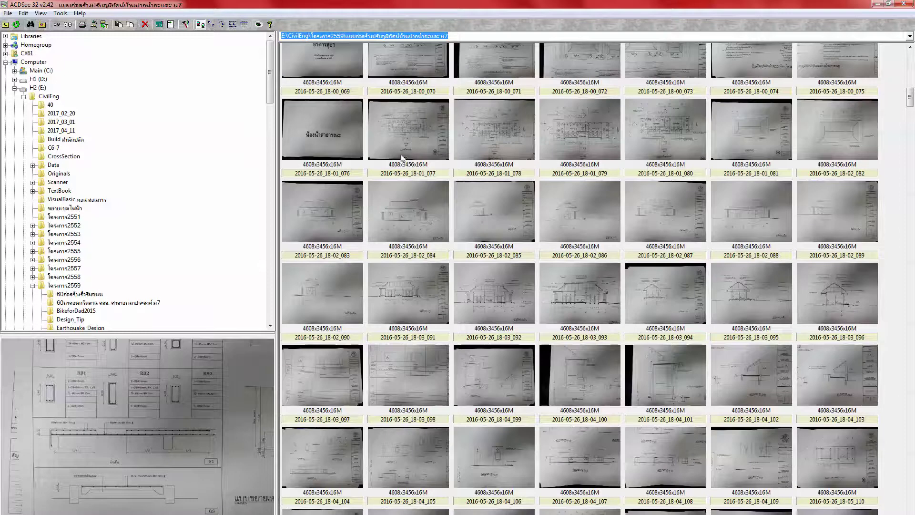
Step: Preview the public toilet sheets and search back up the drawing folder for the information centre's drawings
click(401, 162)
click(417, 162)
key(Down)
key(Right)
key(Right)
key(Right)
scroll(506, 236, up, 5)
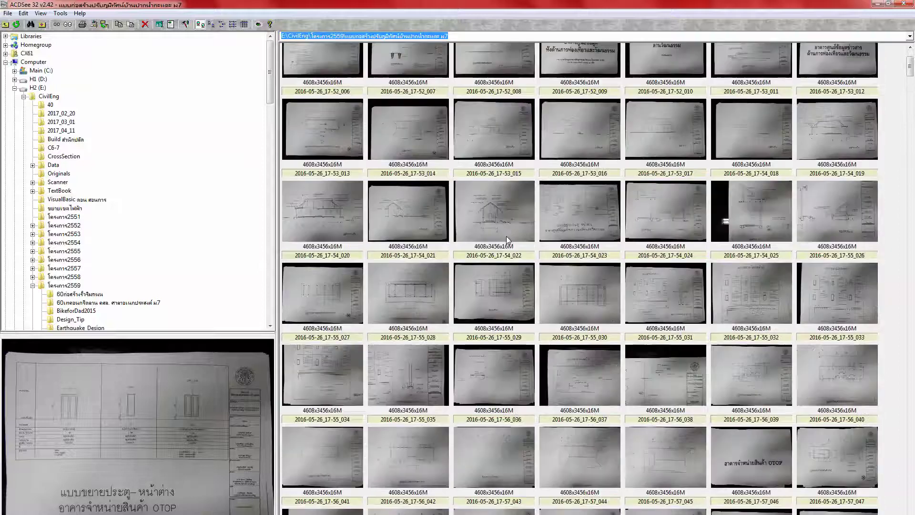
Step: Preview the information centre floor plan 2016-05-26_17-53_013 and the building's title sheet, and open the plan at full size
click(333, 129)
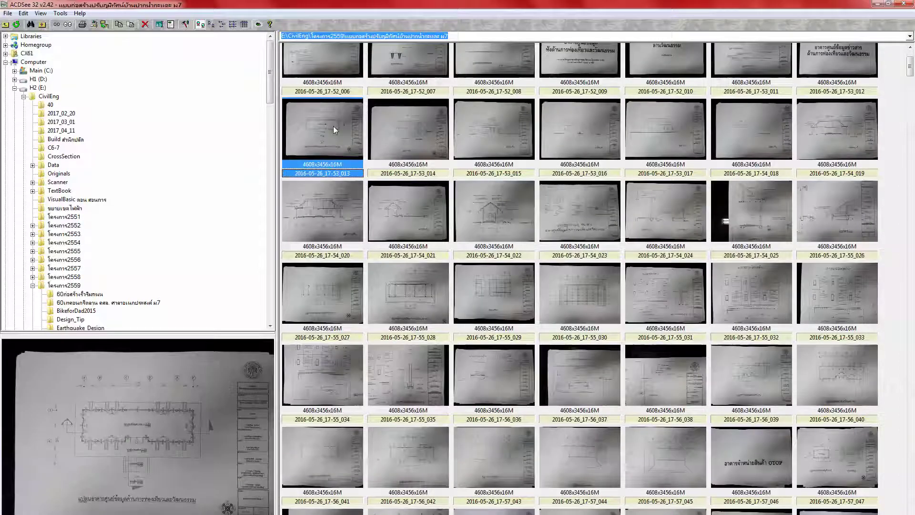
scroll(333, 125, up, 2)
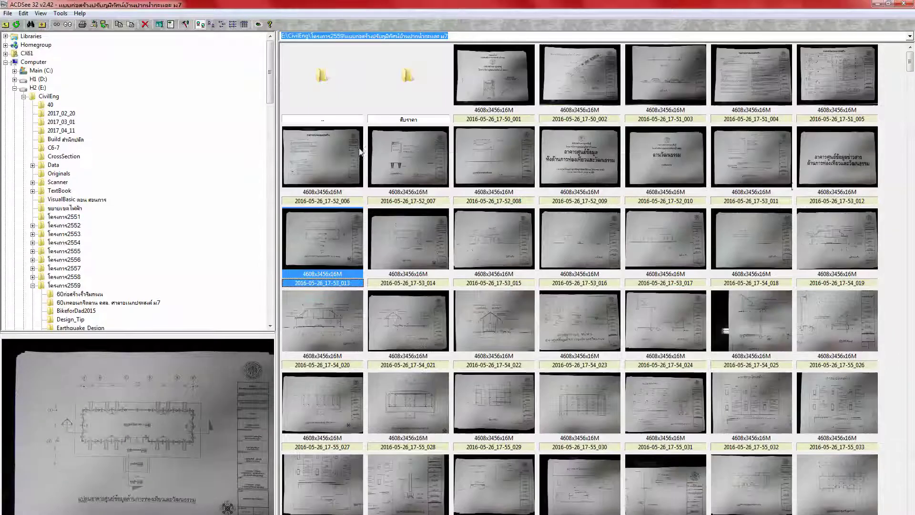
click(825, 180)
double_click(320, 249)
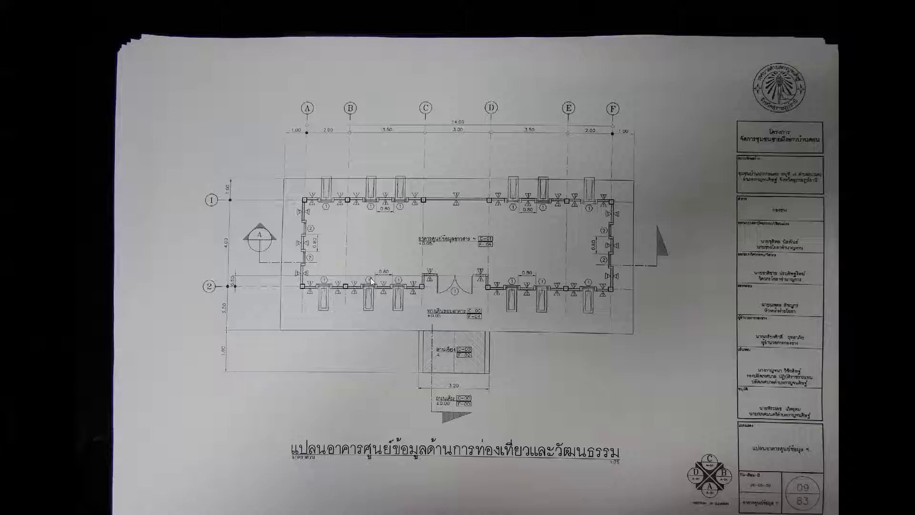
Step: Page through the information centre's elevations and door and window schedule to reach the foundation and ground beam plan
scroll(353, 288, down, 2)
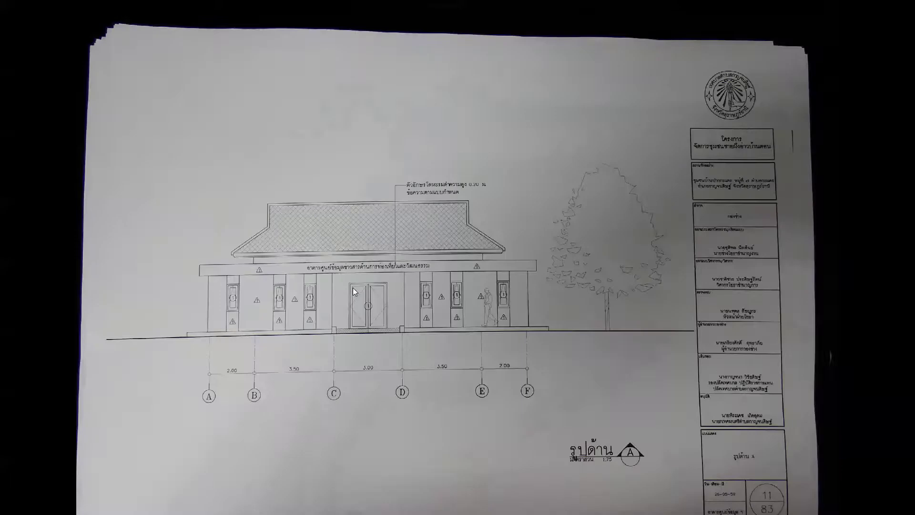
scroll(352, 287, down, 1)
scroll(352, 288, down, 1)
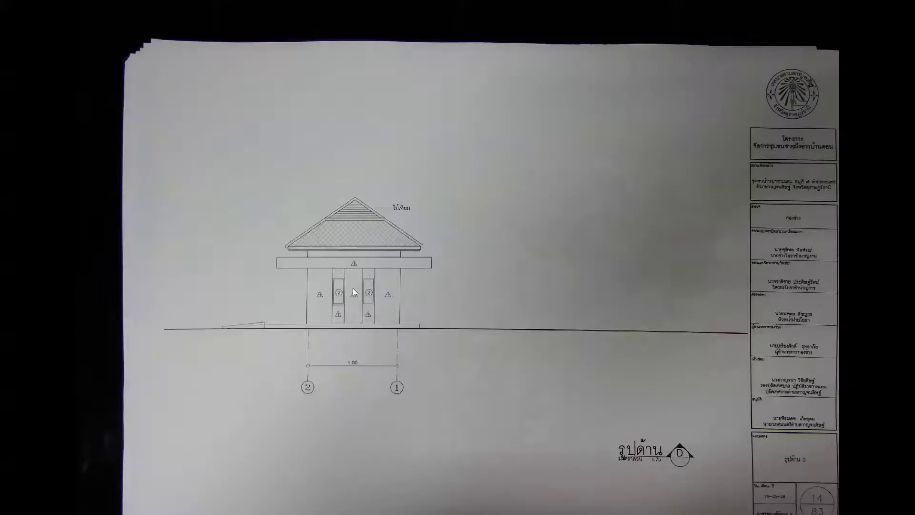
scroll(352, 288, down, 1)
scroll(353, 288, down, 4)
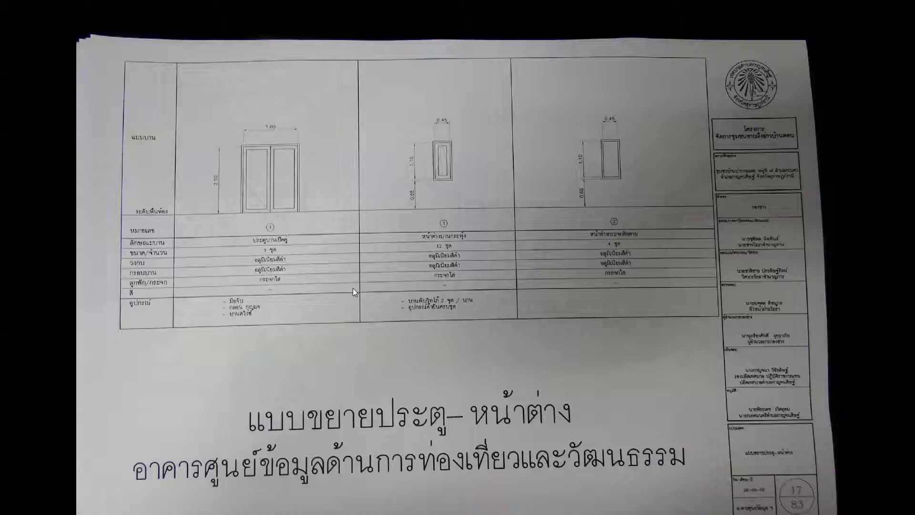
scroll(352, 288, down, 1)
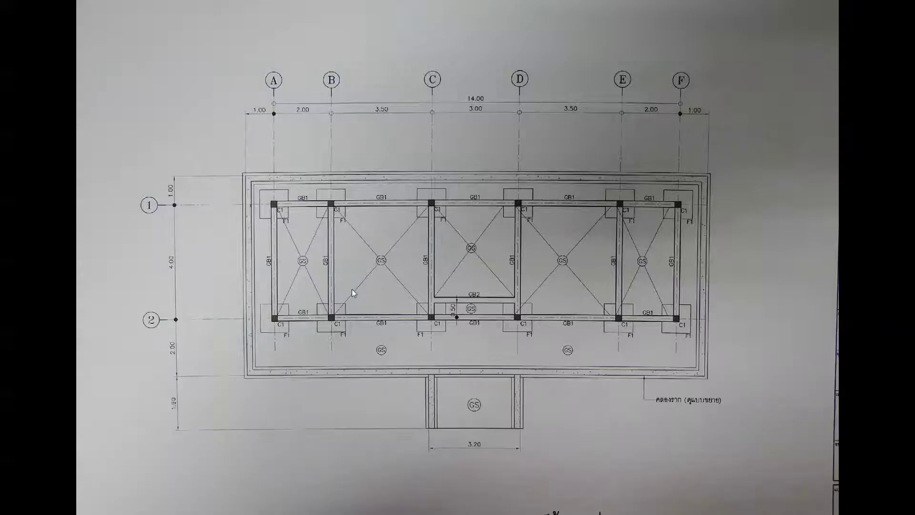
Step: Examine the information centre's structural detail sheets covering the beams, column C1, footing F1 and slabs S1, GS, RS1 and RS2
scroll(351, 289, down, 1)
scroll(352, 289, down, 1)
scroll(352, 289, down, 1)
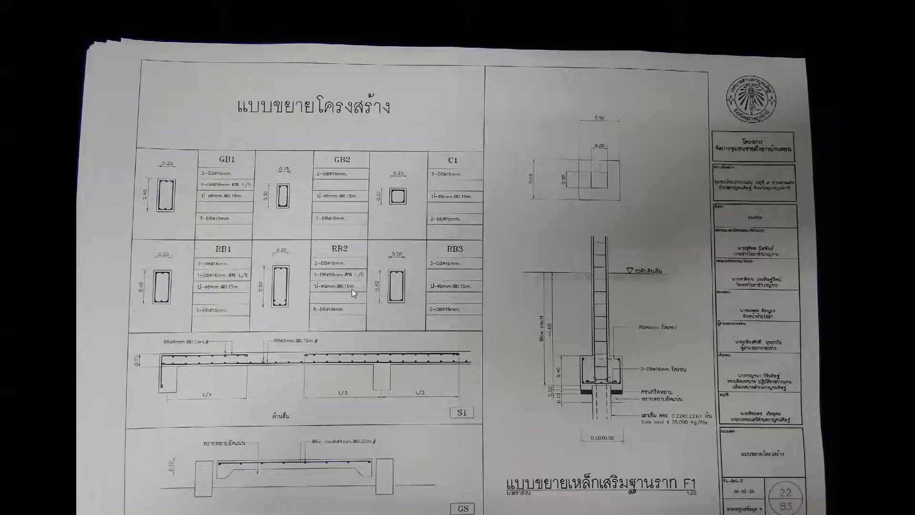
scroll(352, 289, down, 1)
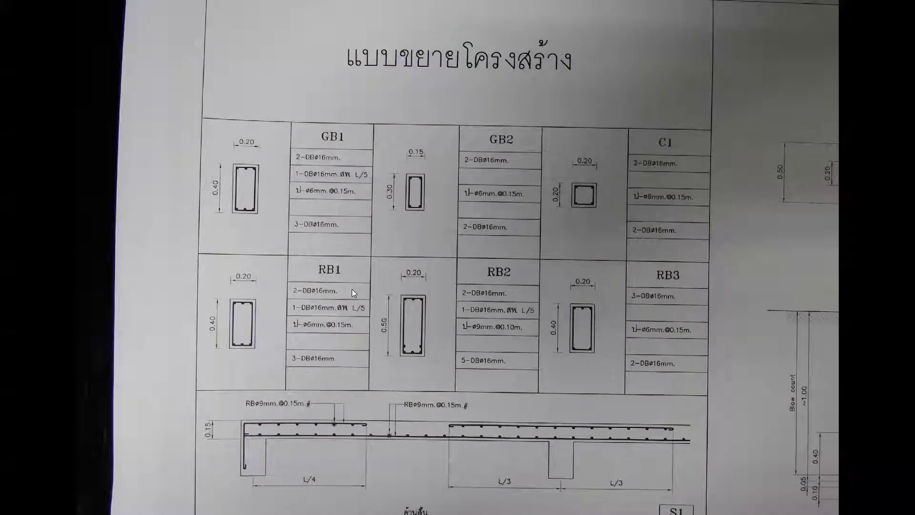
scroll(352, 289, down, 1)
scroll(352, 288, down, 1)
scroll(352, 289, down, 1)
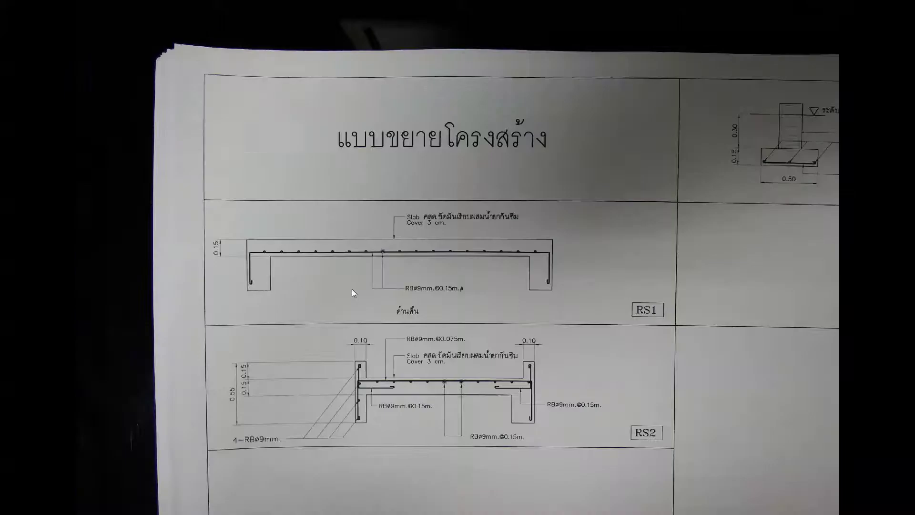
scroll(352, 289, down, 1)
scroll(352, 289, down, 1)
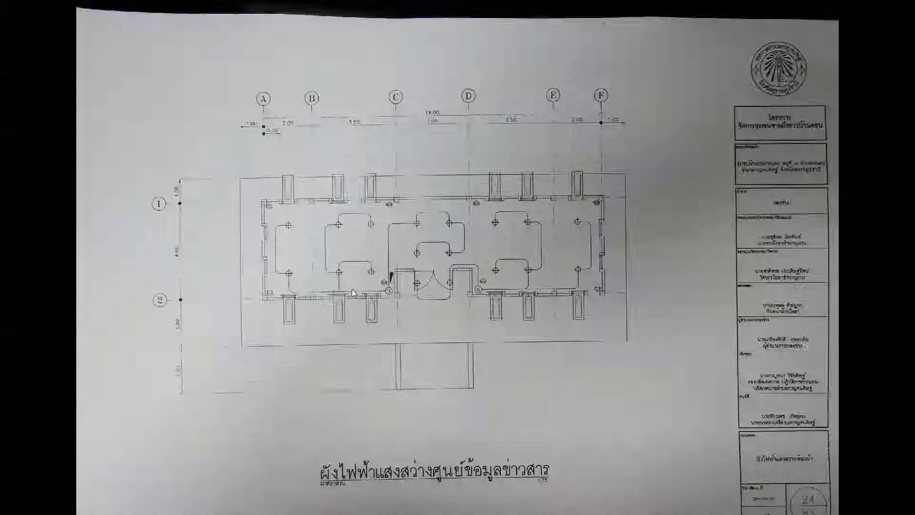
Step: Page through the information centre's lighting, sanitary and roof drainage plans, and return to structural detail sheet 22
scroll(352, 289, down, 1)
scroll(352, 289, down, 1)
scroll(350, 290, down, 1)
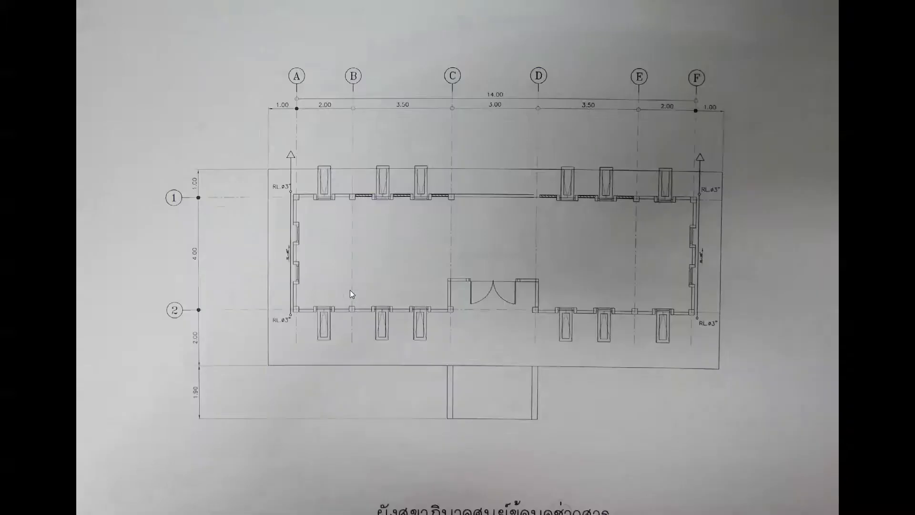
scroll(350, 290, down, 1)
scroll(350, 290, down, 1)
scroll(350, 291, down, 1)
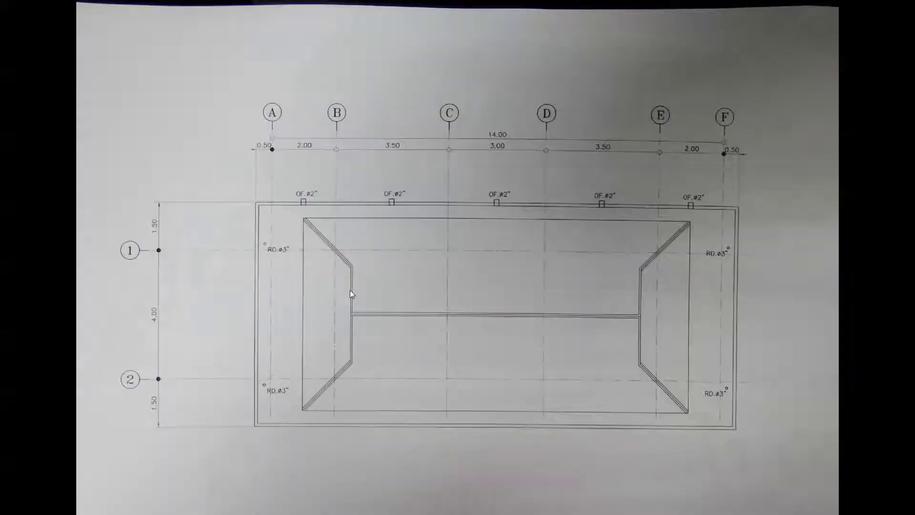
scroll(350, 290, down, 1)
scroll(350, 290, down, 1)
scroll(350, 290, down, 1)
scroll(349, 290, down, 1)
scroll(362, 304, down, 1)
scroll(362, 304, down, 1)
scroll(362, 304, down, 1)
scroll(363, 304, down, 1)
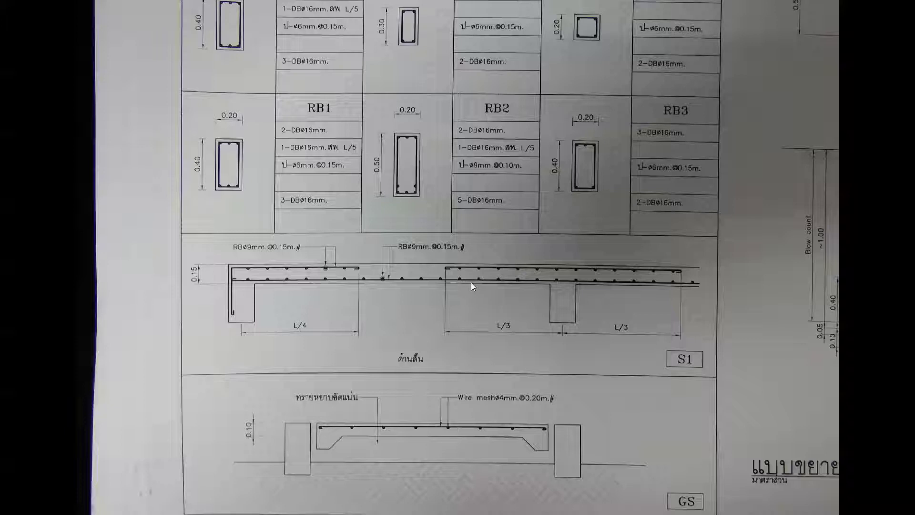
Step: Examine footing F1's reinforcement, base layers and pile on the detail sheet, and return to the thumbnails
key(Right)
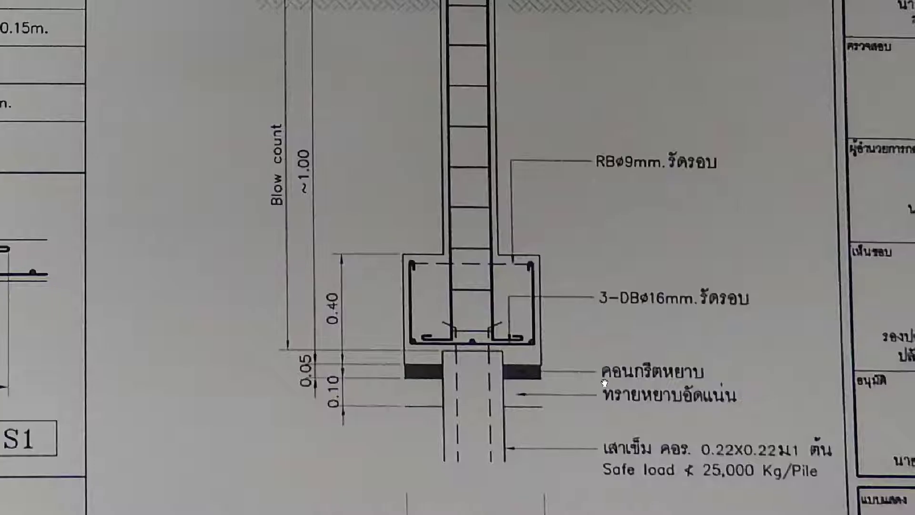
drag(604, 382, 561, 425)
double_click(501, 383)
Step: Switch to SketchUp and open the public toilet building's group for editing, with its piles in view
key(alt+Tab)
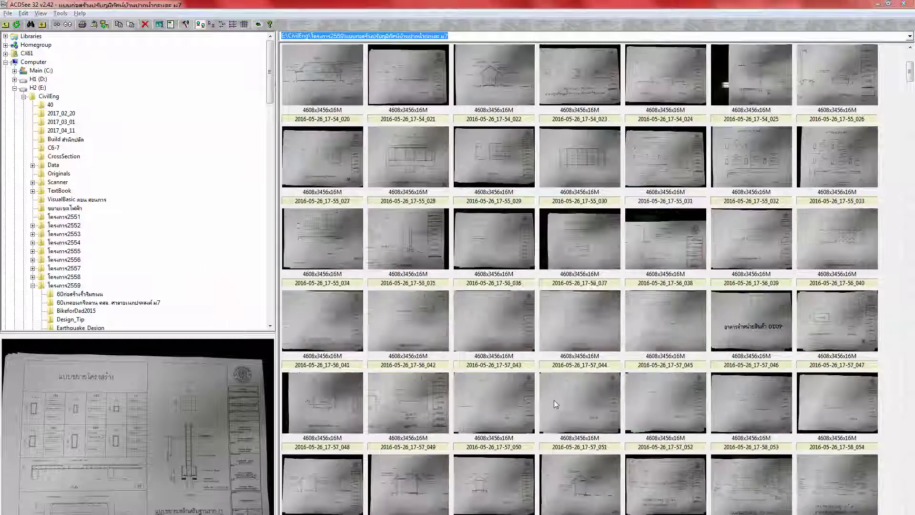
key(alt+Tab)
key(alt+Tab)
key(alt+Tab)
key(alt+Tab)
click(471, 280)
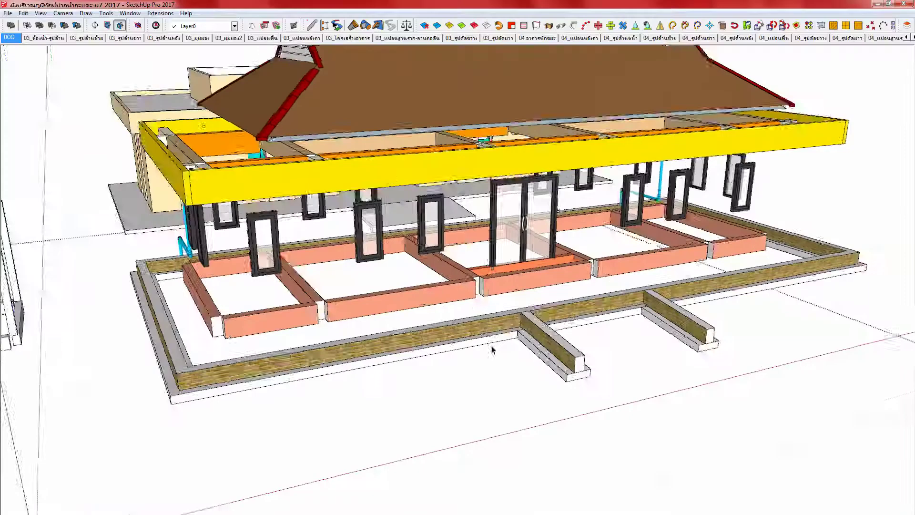
scroll(513, 329, down, 5)
shift+middle_drag(514, 329, 320, 383)
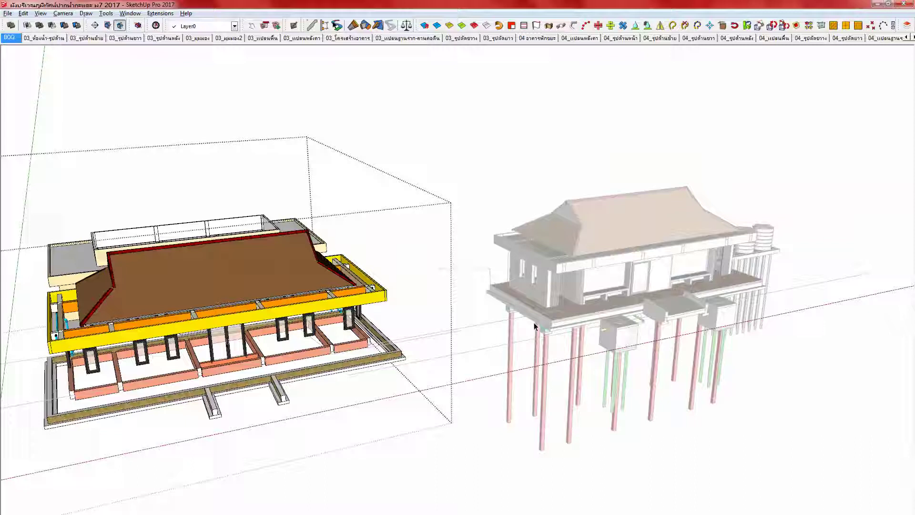
scroll(537, 326, up, 3)
click(567, 321)
scroll(568, 321, up, 3)
shift+middle_drag(568, 321, 443, 281)
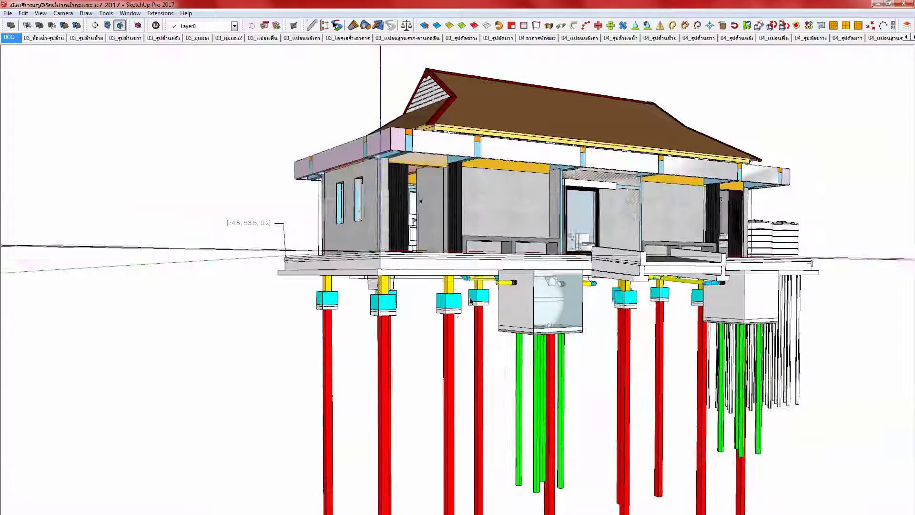
Step: Select the toilet building's F1 pile footing component and display its Component Options
click(454, 313)
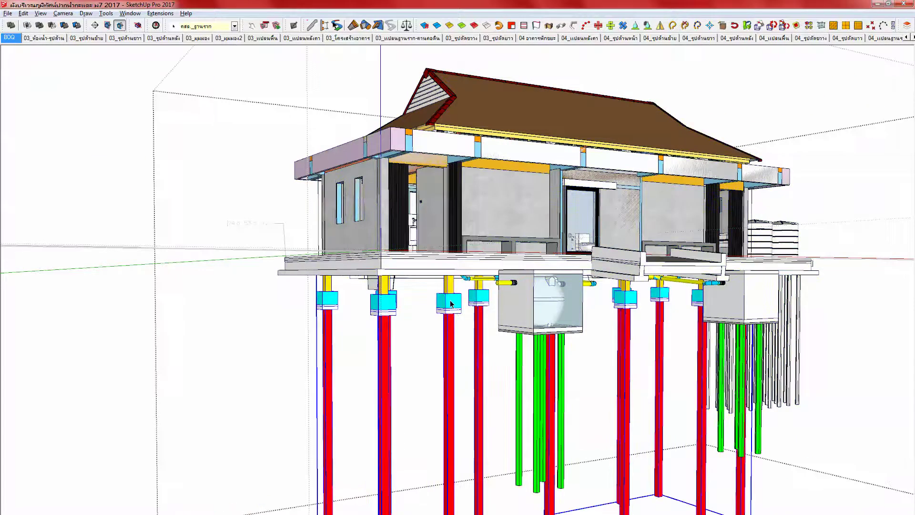
middle_drag(450, 301, 454, 318)
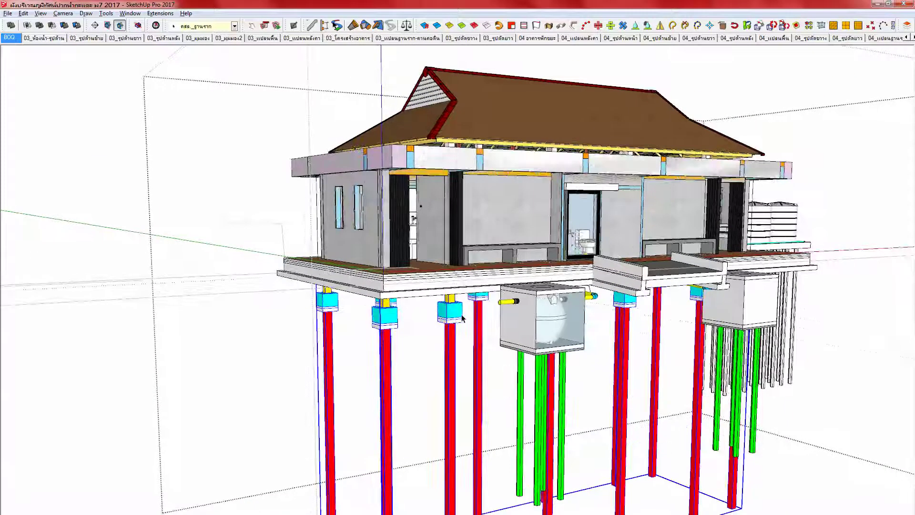
key(d)
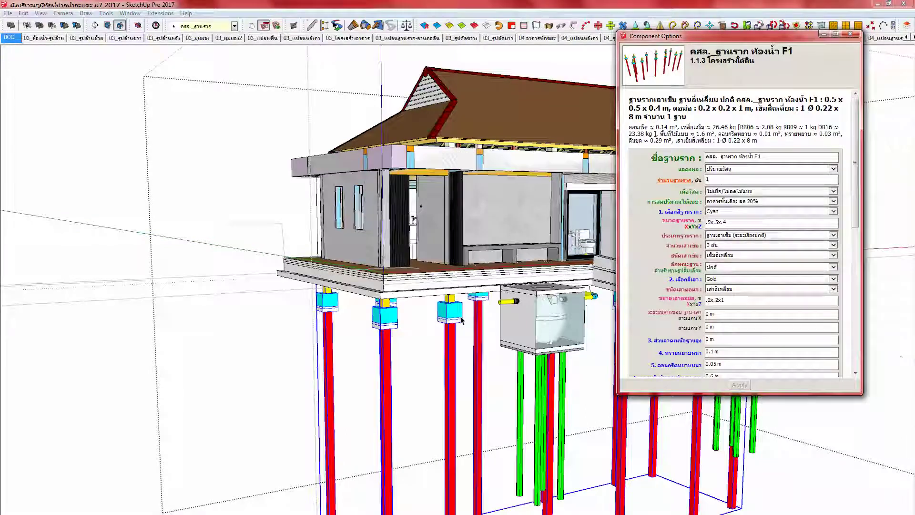
Step: Set the F1 footing component's displayed results (แสดงผล) to Factor สำหรับ Profile Builder and apply the change
shift+middle_drag(460, 307, 411, 316)
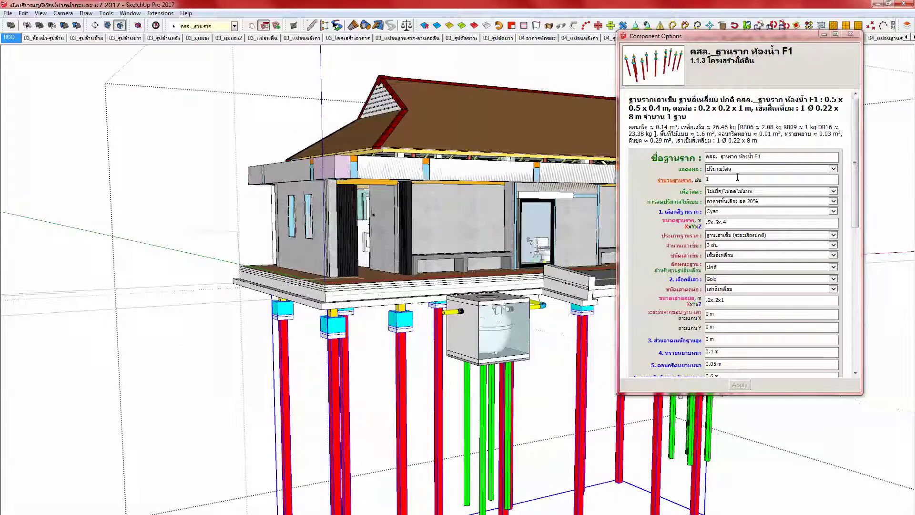
click(725, 169)
click(729, 189)
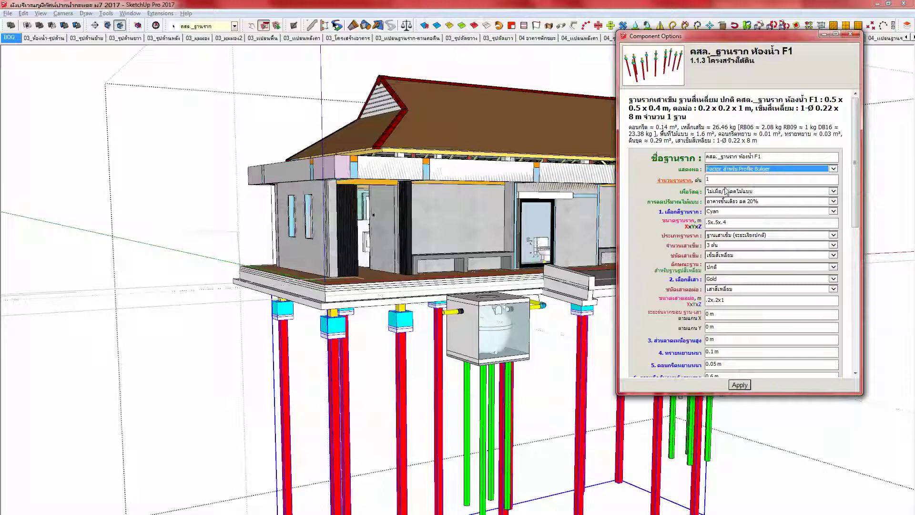
click(738, 385)
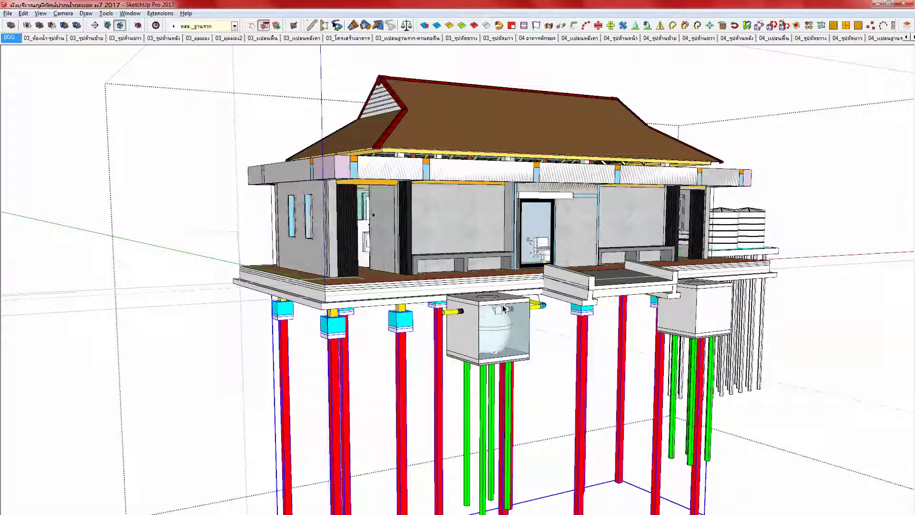
Step: Reopen the F1 footing's Component Options, set the displayed results (แสดงผล) to ปริมาณงาน and apply the change
middle_drag(441, 314, 433, 339)
click(264, 25)
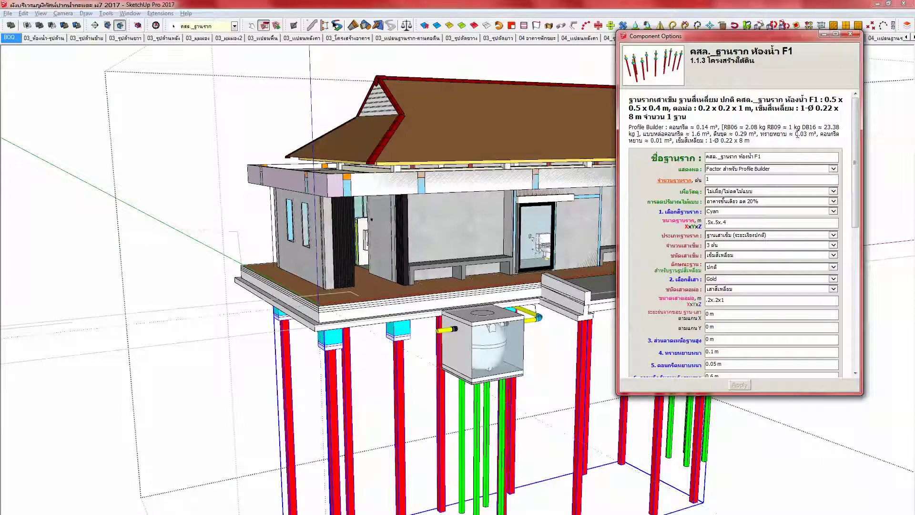
click(733, 170)
click(732, 184)
click(732, 169)
click(732, 178)
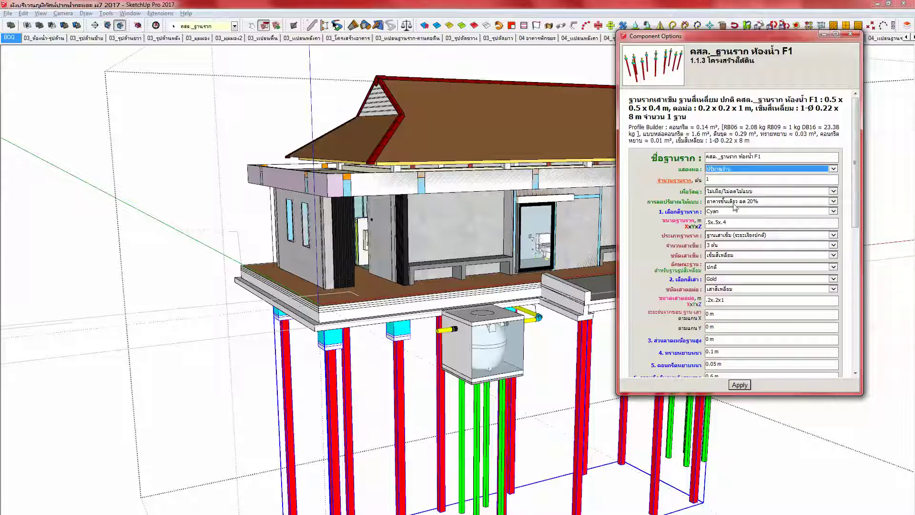
click(744, 384)
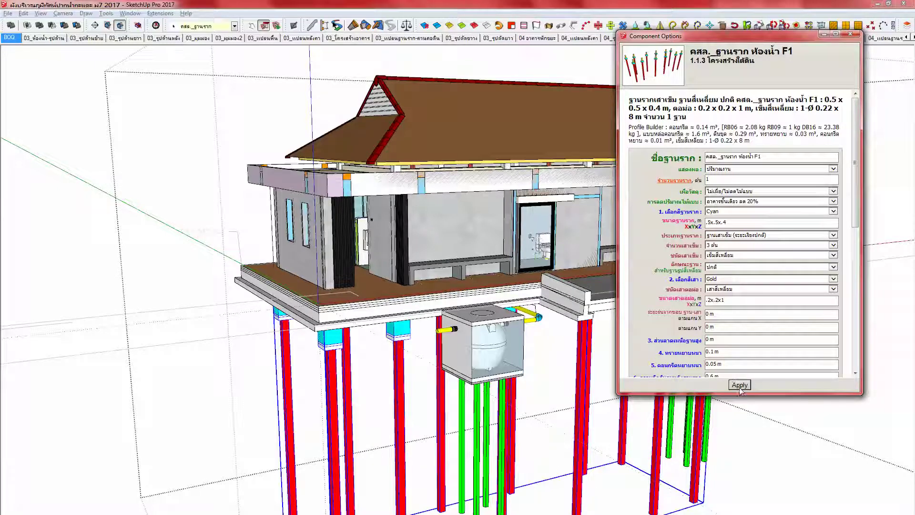
click(739, 384)
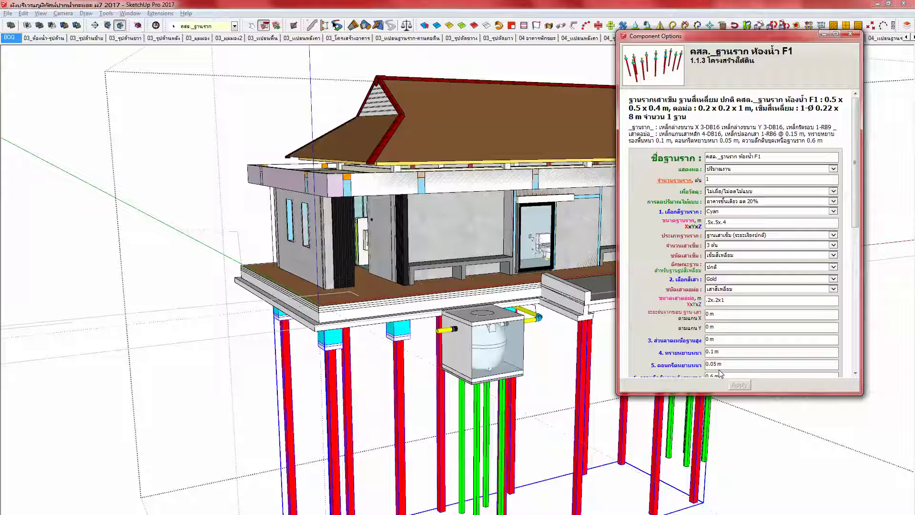
Step: Compare the toilet footing's reinforcement description with footing F1 on the information centre's structural detail sheet, and return to SketchUp
drag(654, 128, 707, 141)
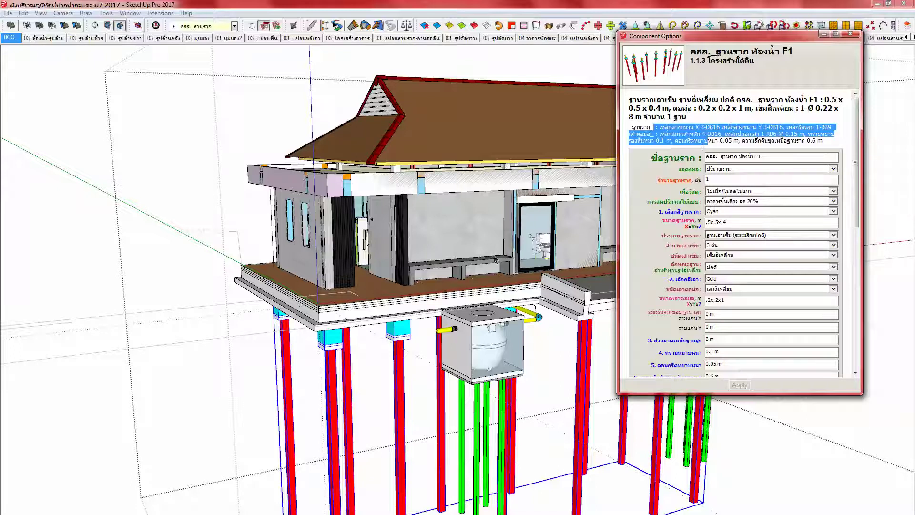
key(alt+Tab)
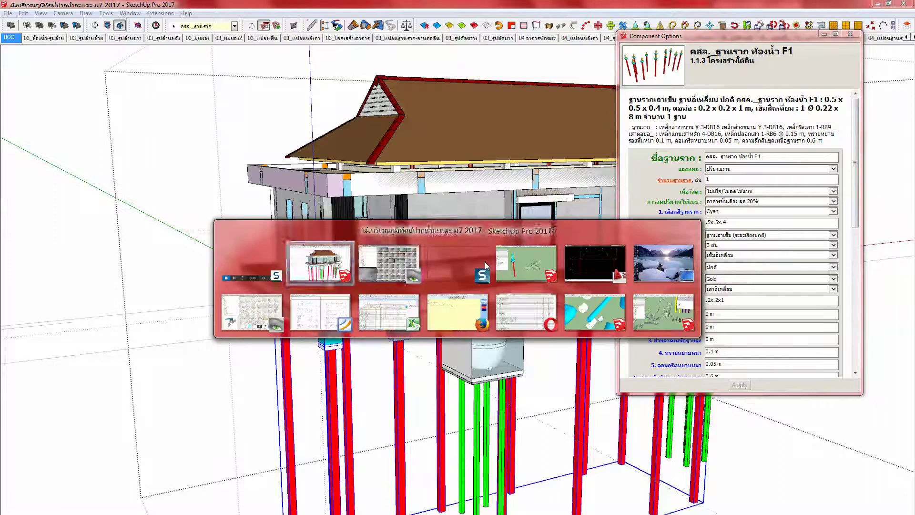
key(alt+Tab)
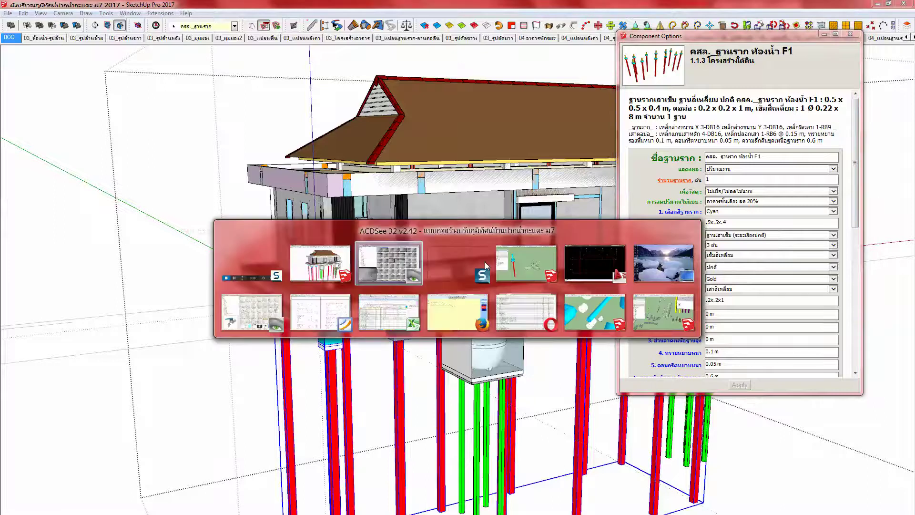
click(404, 272)
double_click(643, 189)
double_click(645, 192)
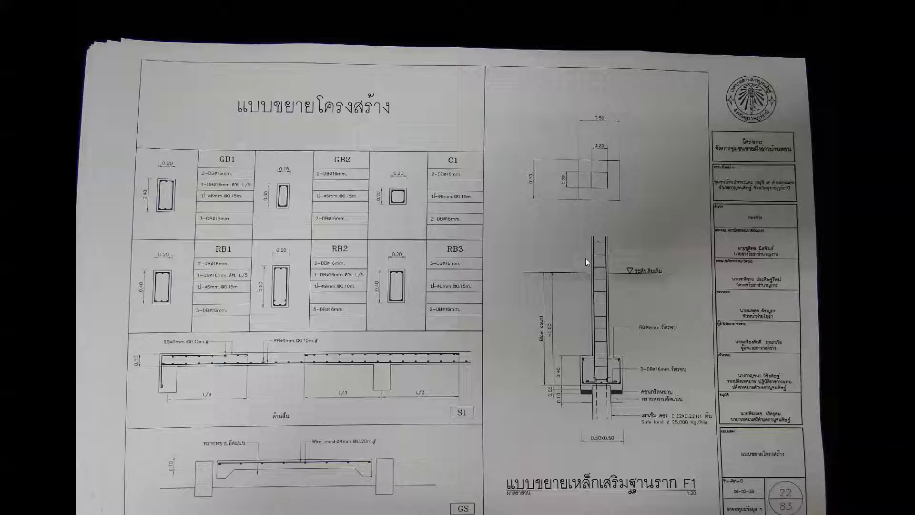
key(alt+Tab)
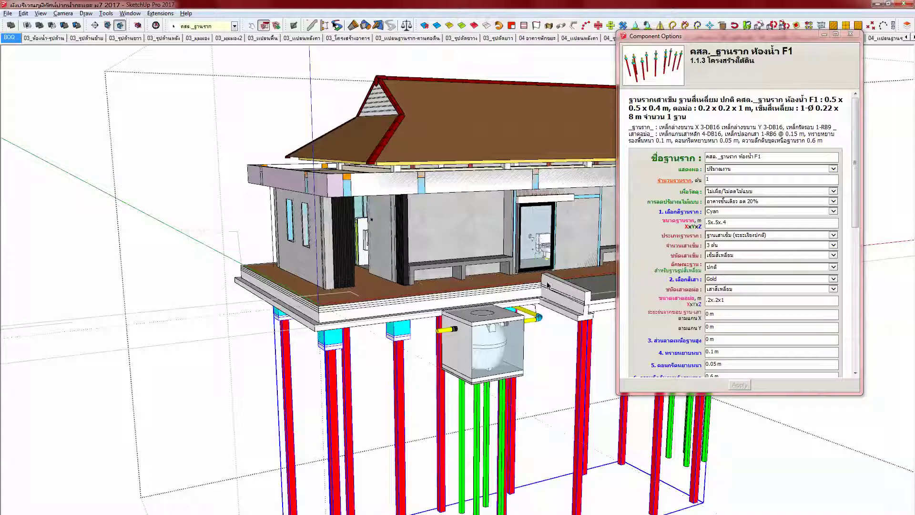
Step: Open the information centre building group for editing and paste the copied F1 pile foundation into it
middle_drag(399, 302, 400, 300)
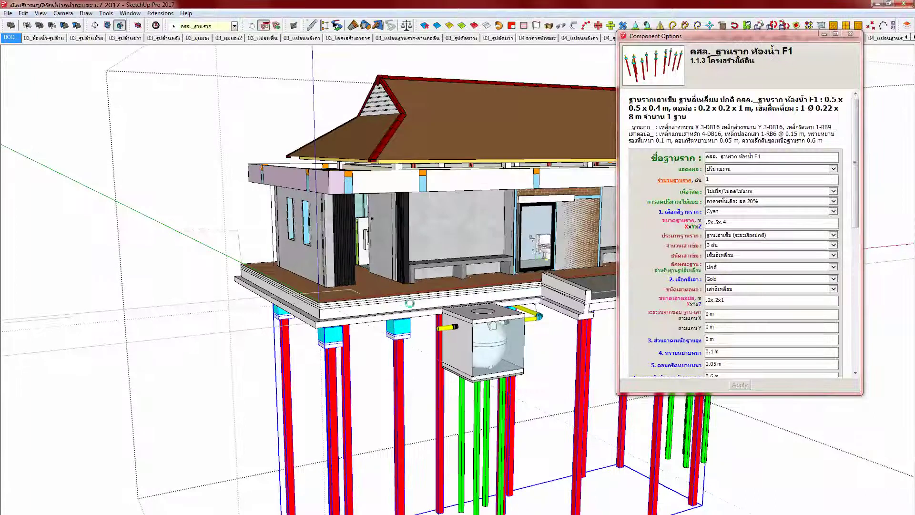
scroll(409, 285, down, 1)
scroll(418, 309, down, 3)
shift+middle_drag(257, 308, 402, 299)
click(402, 299)
scroll(360, 357, up, 6)
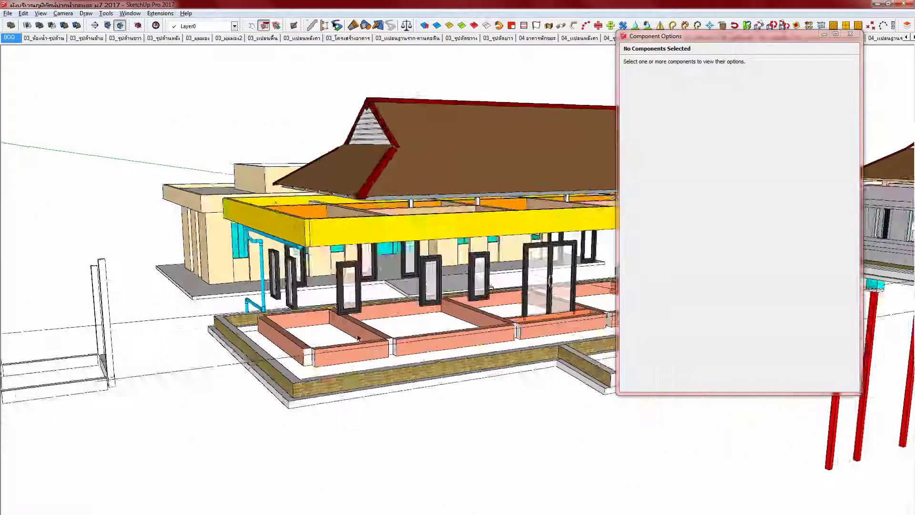
double_click(361, 373)
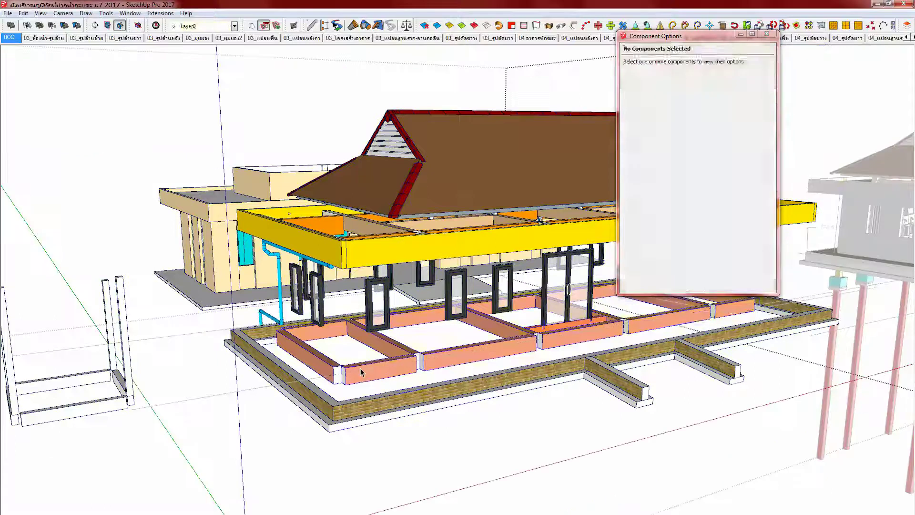
click(361, 372)
middle_drag(371, 351, 269, 361)
key(ctrl+v)
click(264, 423)
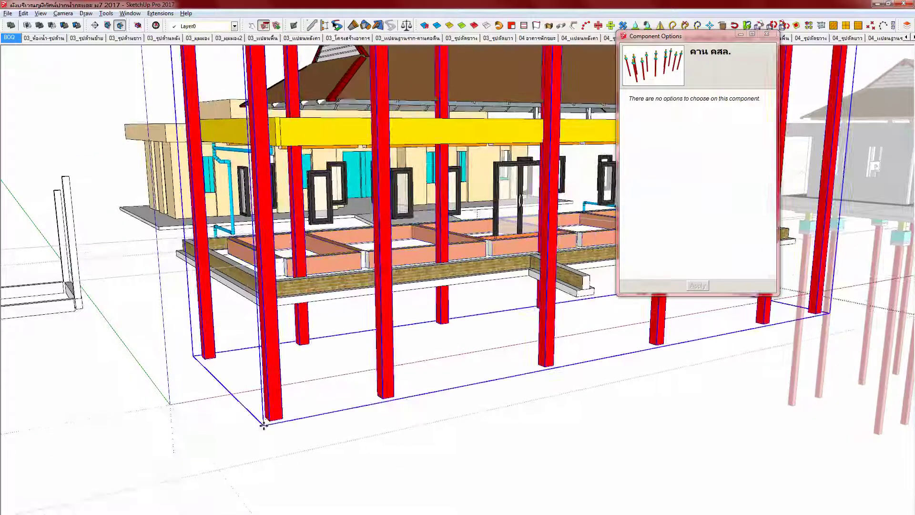
Step: Lower the pasted pile foundation to the ground around the information centre's beams and switch the model to X-ray display
scroll(264, 423, down, 1)
middle_drag(277, 273, 308, 205)
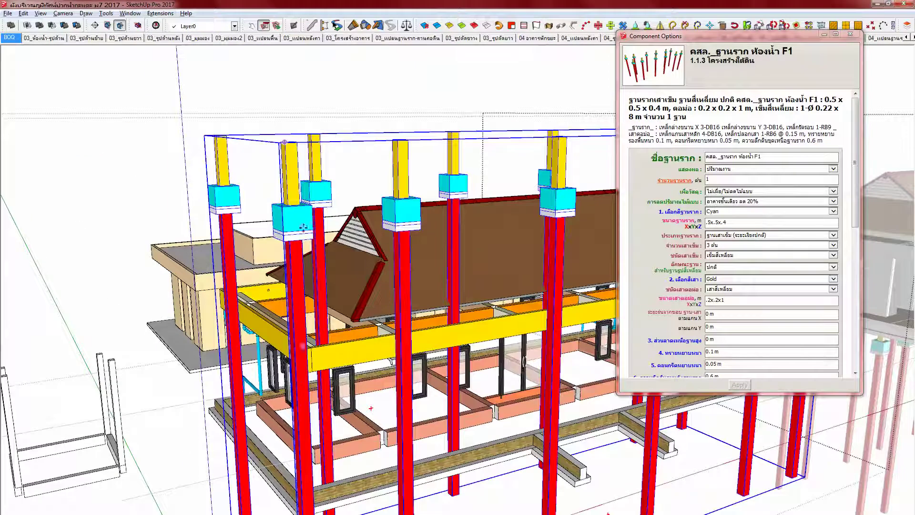
click(308, 204)
click(319, 469)
scroll(320, 469, up, 1)
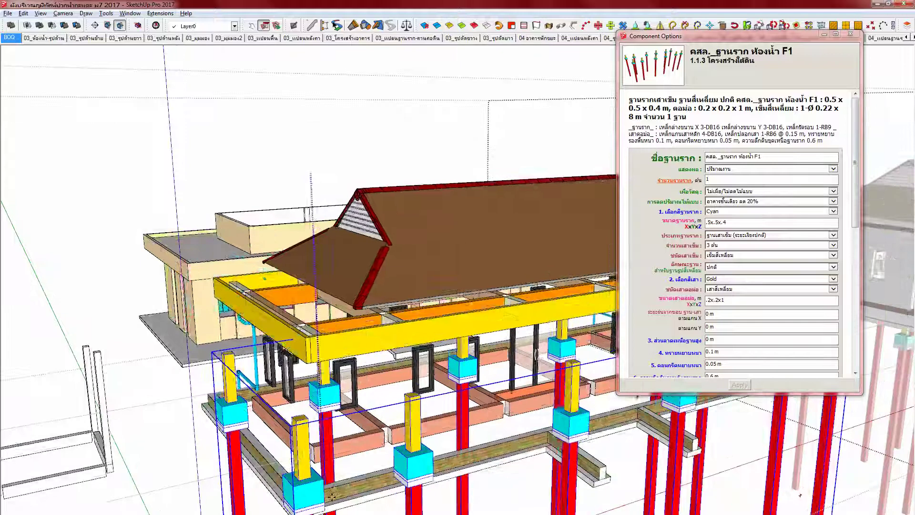
key(x)
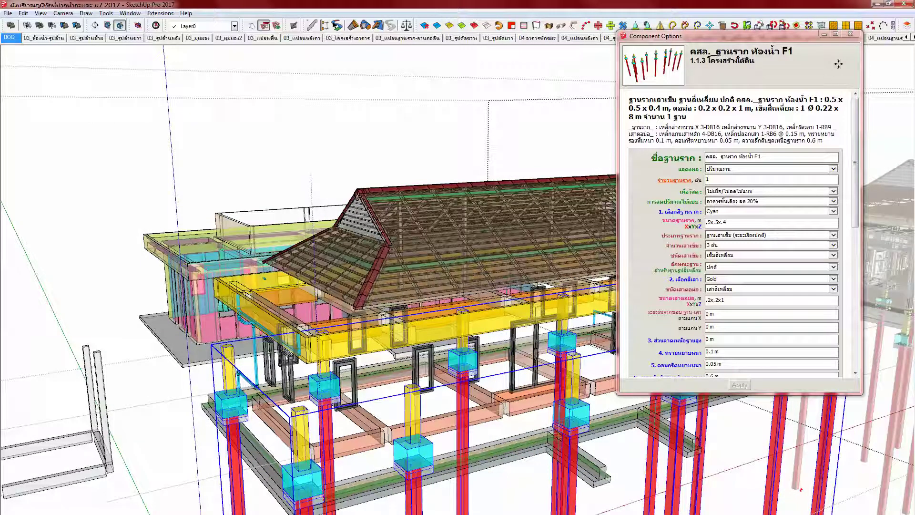
Step: Close the component's options and move the pile foundation so its corner column top meets the corner of the information centre's ground beams
click(850, 35)
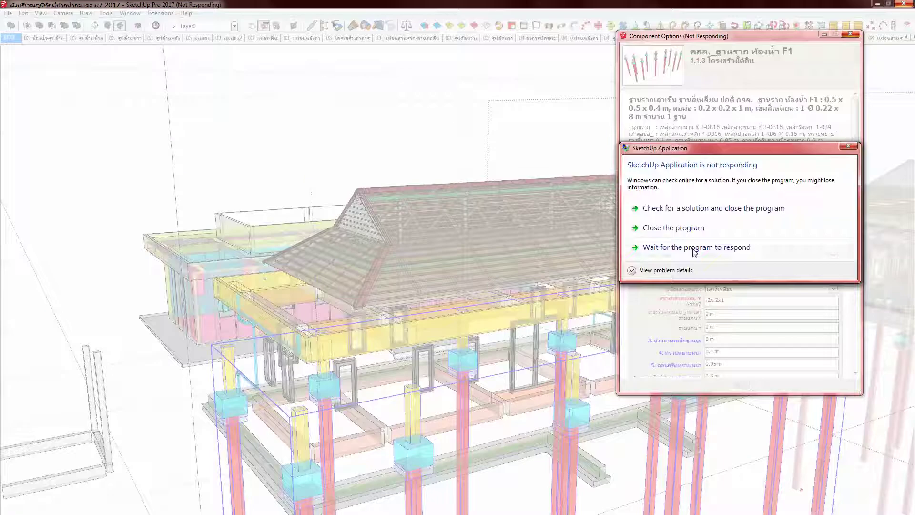
click(694, 249)
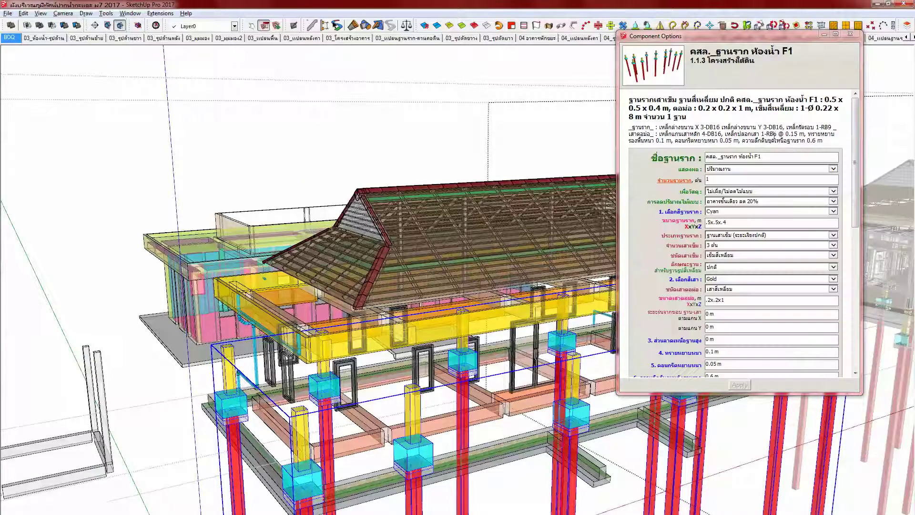
click(850, 34)
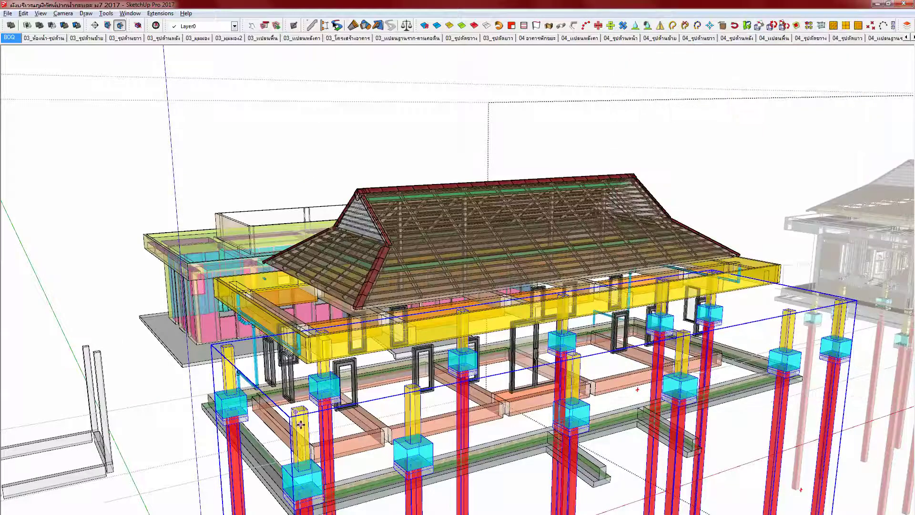
scroll(301, 424, up, 3)
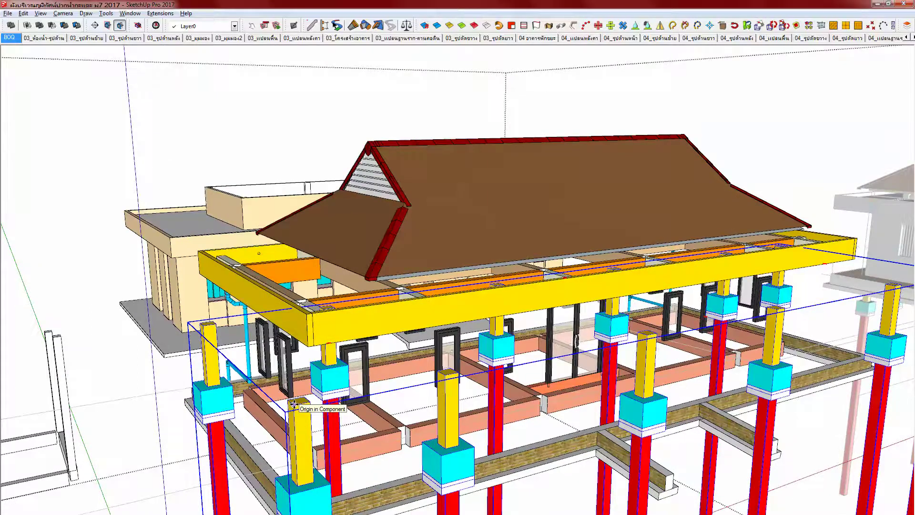
scroll(293, 404, up, 3)
scroll(317, 461, down, 2)
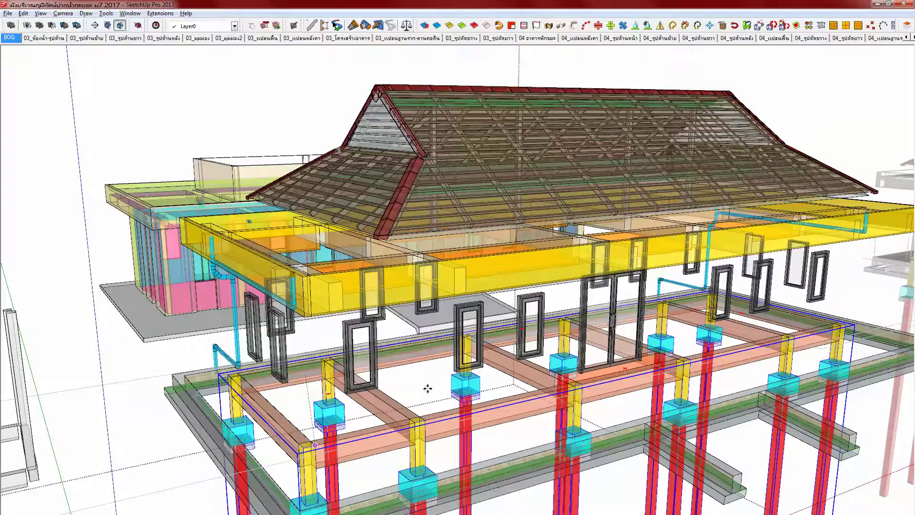
key(x)
middle_drag(445, 397, 456, 322)
middle_drag(412, 349, 393, 398)
Step: Examine the corner footing inside the pasted foundation, checking its entity information and its place in the model hierarchy
key(ctrl+e)
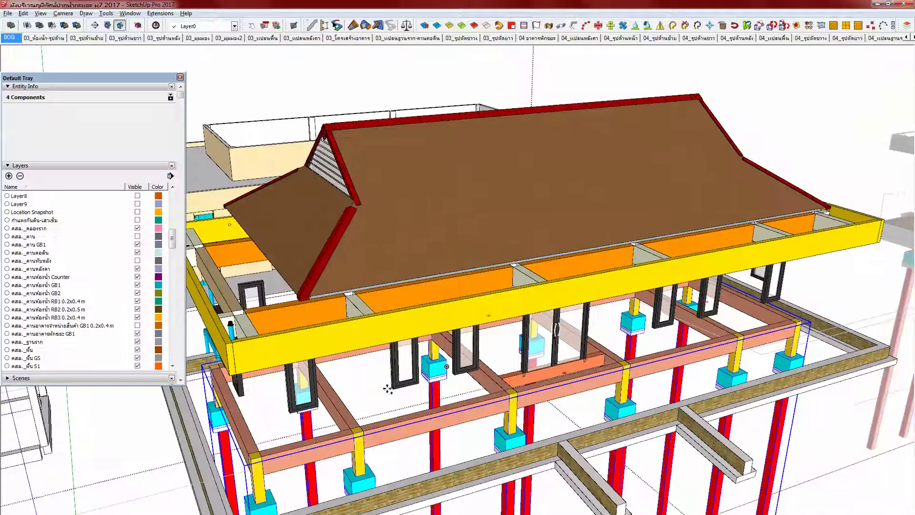
click(123, 166)
middle_drag(343, 371, 427, 406)
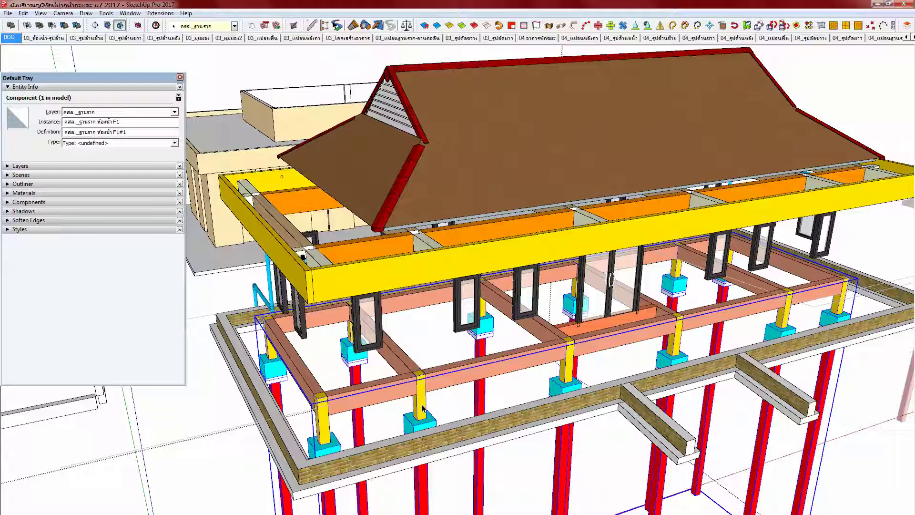
double_click(325, 438)
click(326, 438)
middle_drag(335, 403, 370, 375)
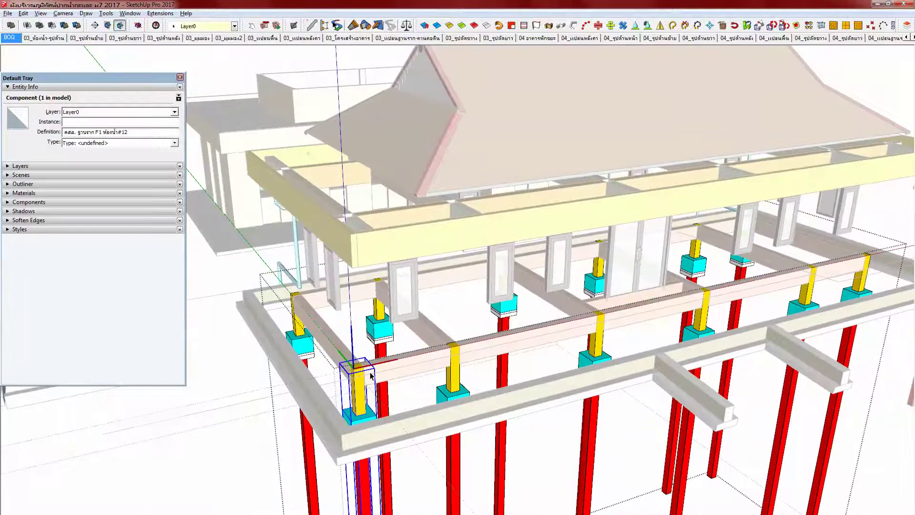
click(24, 184)
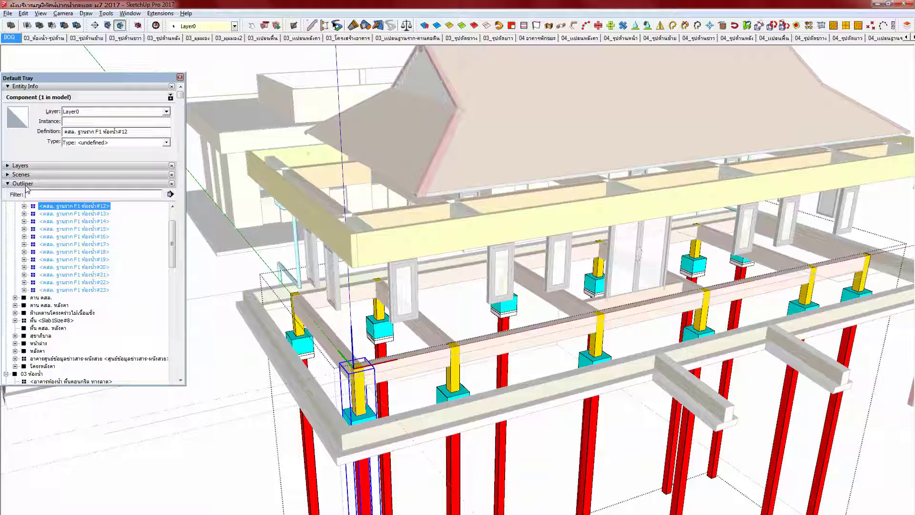
middle_drag(410, 380, 286, 294)
key(Escape)
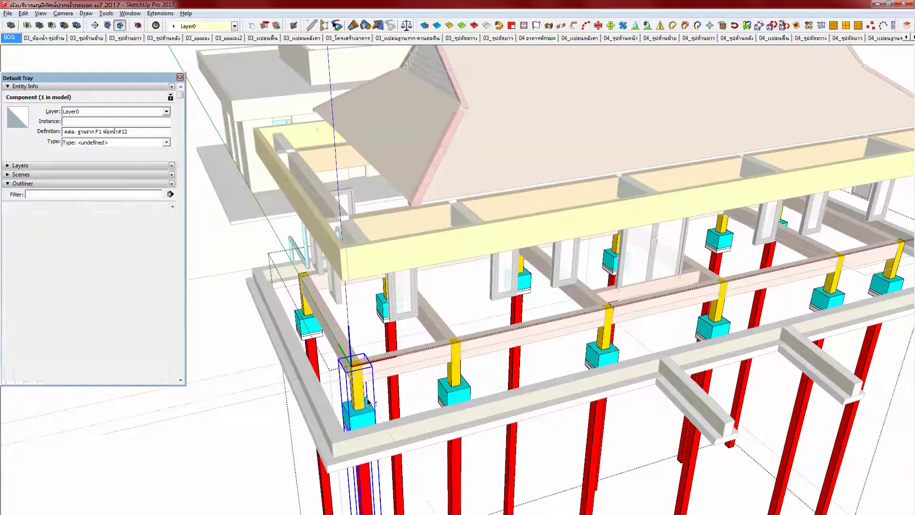
Step: Set the pasted foundation's name option (ชื่อฐานราก) to คสล._ฐานราก อาคารศูนย์ข้อมูลข่าวสาร F1 and apply the change
key(d)
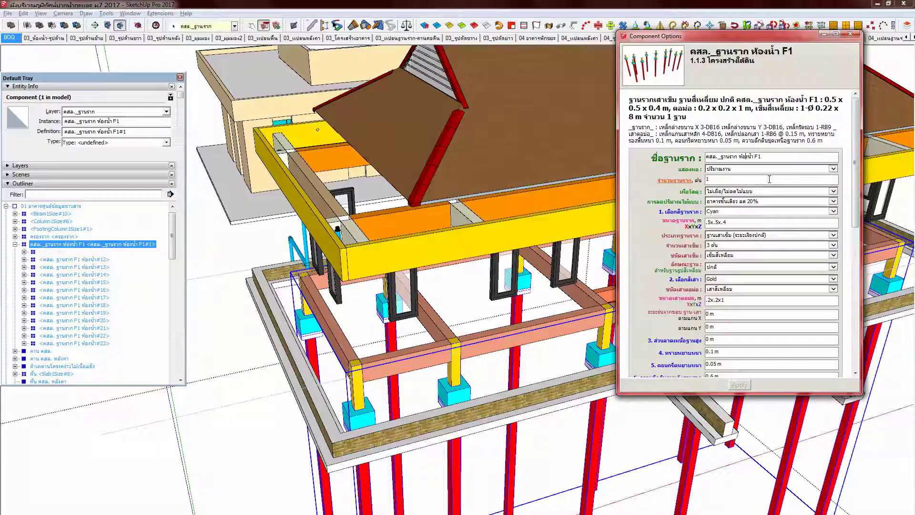
key(shift+Right)
key(shift+Right)
text(ล._ฐานราก อาคารศูนย์ข)
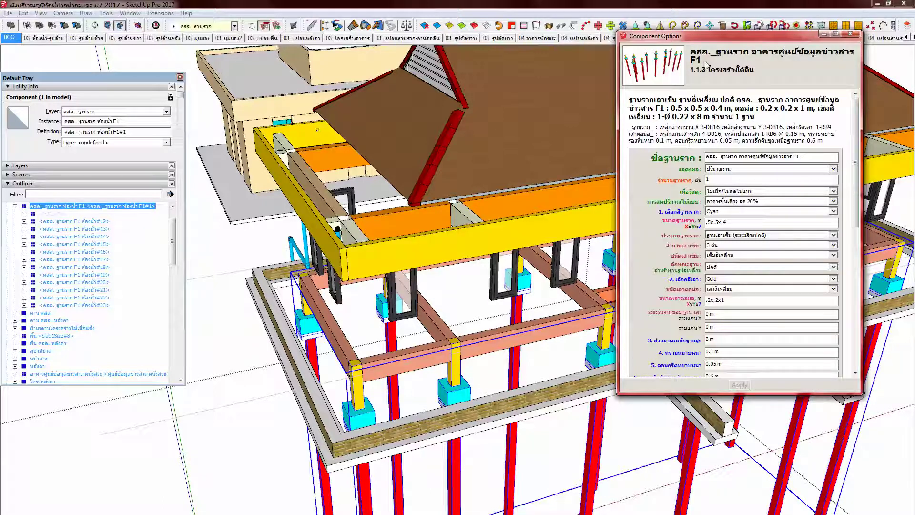
Step: Copy the foundation's new name and use it for both the component's definition and instance: คสล._ฐานราก อาคารศูนย์ข้อมูลข่าวสาร F1
triple_click(703, 62)
key(ctrl+c)
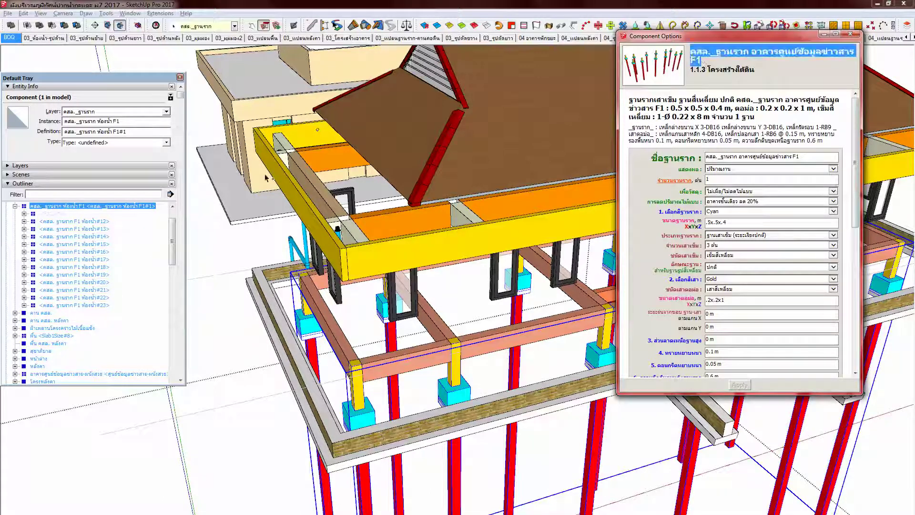
drag(131, 129, 52, 133)
key(ctrl+v)
drag(129, 124, 47, 122)
key(ctrl+v)
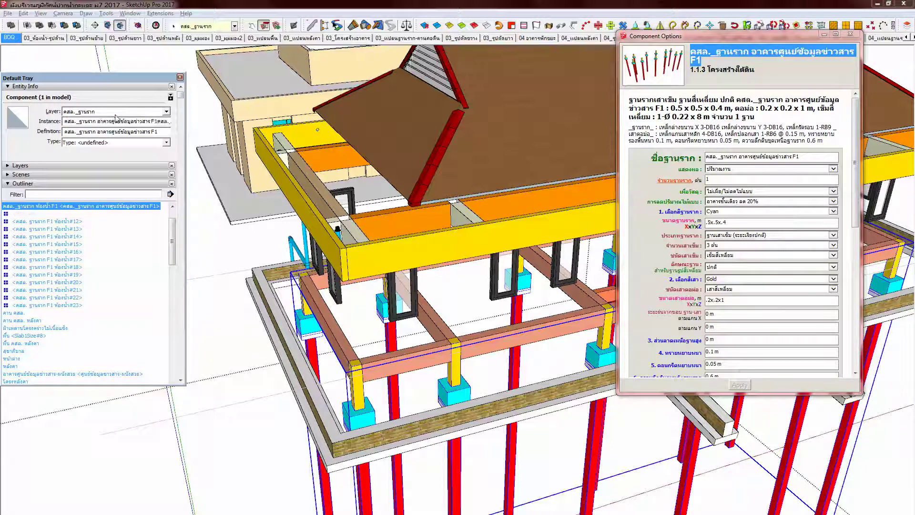
key(shift+End)
key(Delete)
mouse_move(383, 257)
middle_down()
mouse_move(394, 256)
mouse_move(368, 261)
middle_up()
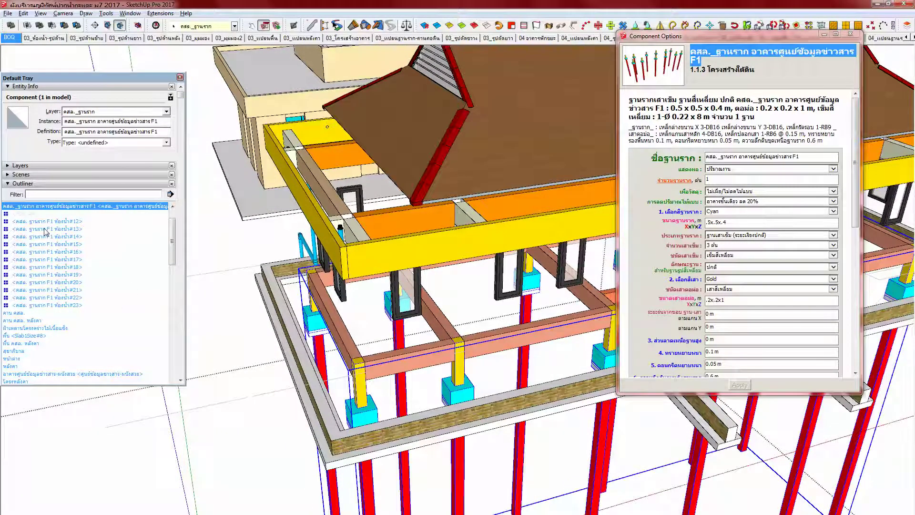
Step: Try to rename the definition of nested footing #12 as คสล._ฐานราก อาคารศูนย์ข้อมูลข่าวสาร F1
click(61, 222)
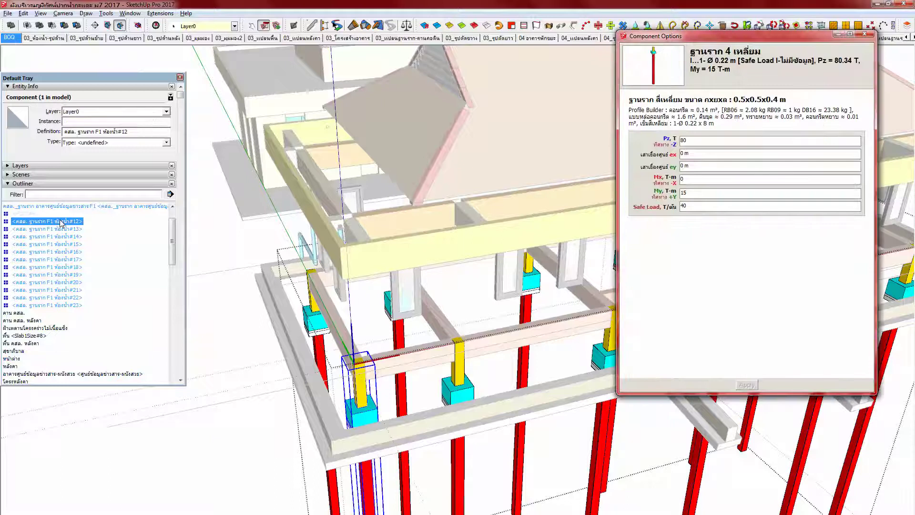
drag(135, 131, 48, 142)
key(ctrl+v)
click(361, 357)
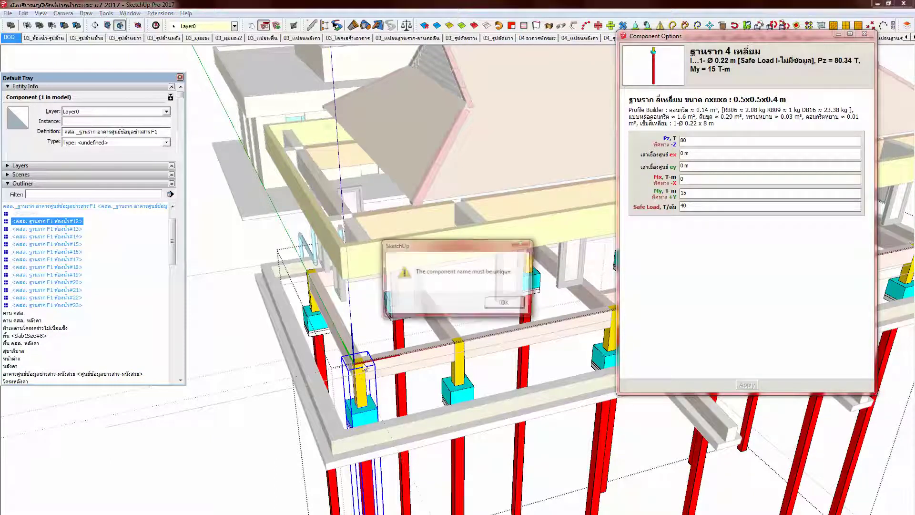
click(506, 304)
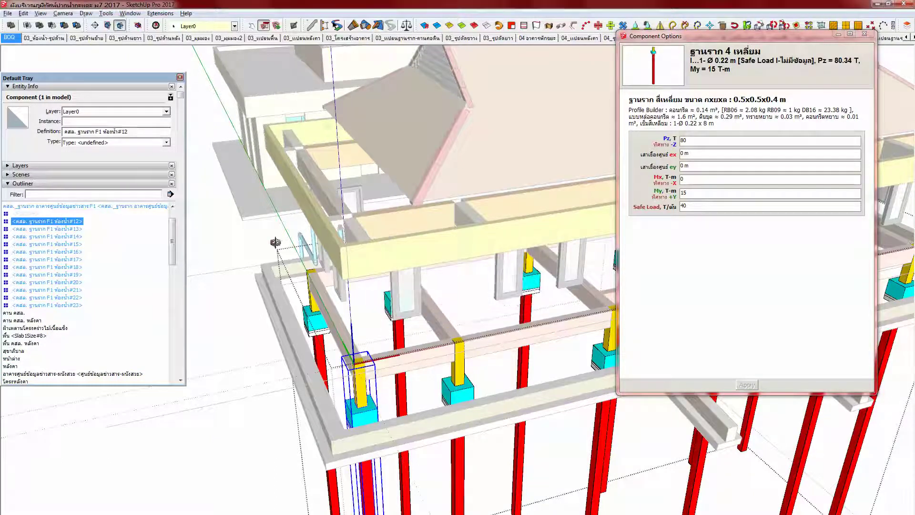
click(137, 132)
key(ctrl+a)
key(ctrl+v)
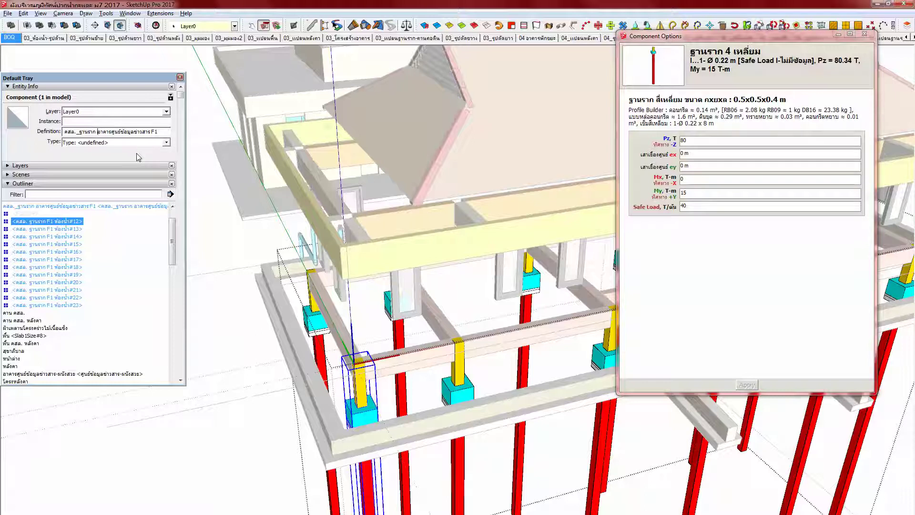
middle_click(322, 388)
key(Return)
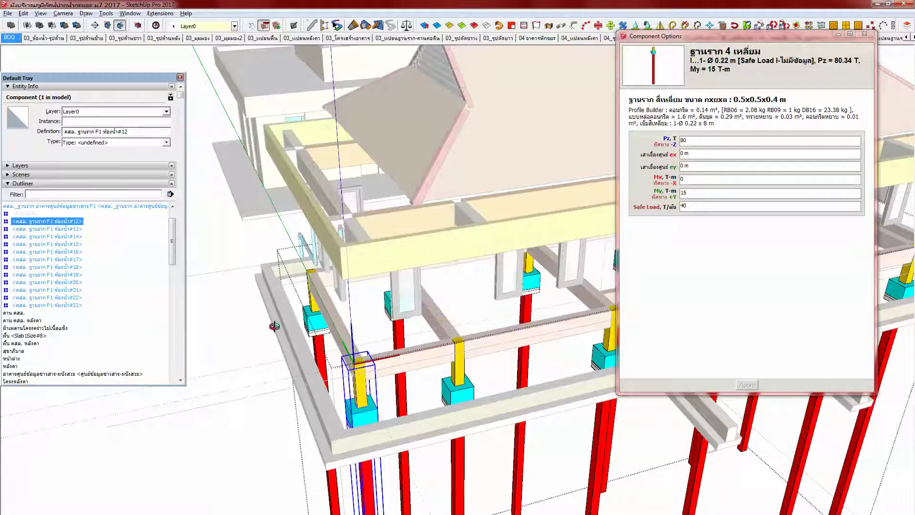
Step: Select the parent foundation component and rename its definition as อาคารศูนย์ข้อมูลข่าวสาร ฐานราก
click(74, 207)
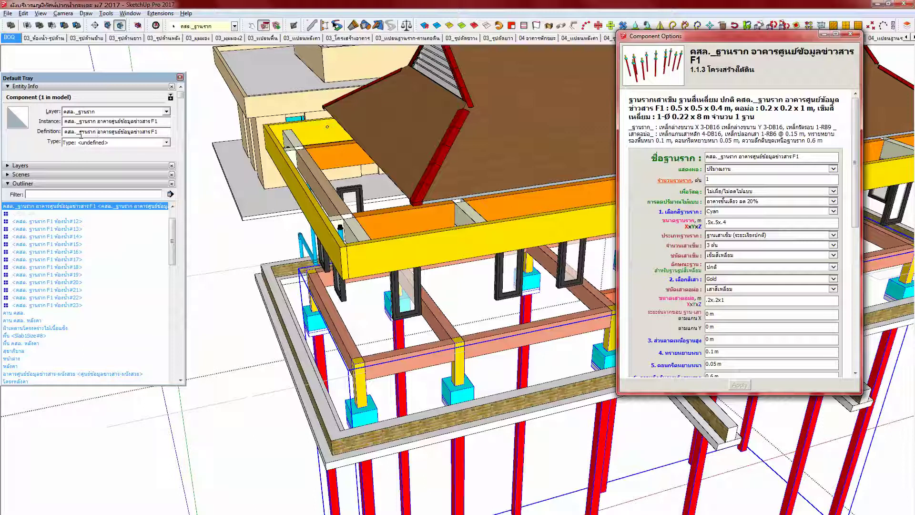
drag(79, 133, 64, 133)
key(BackSpace)
key(shift+Right)
key(shift+Right)
key(shift+Right)
key(shift+Right)
key(shift+Right)
key(shift+Right)
key(shift+Right)
key(BackSpace)
text(ฐานราก)
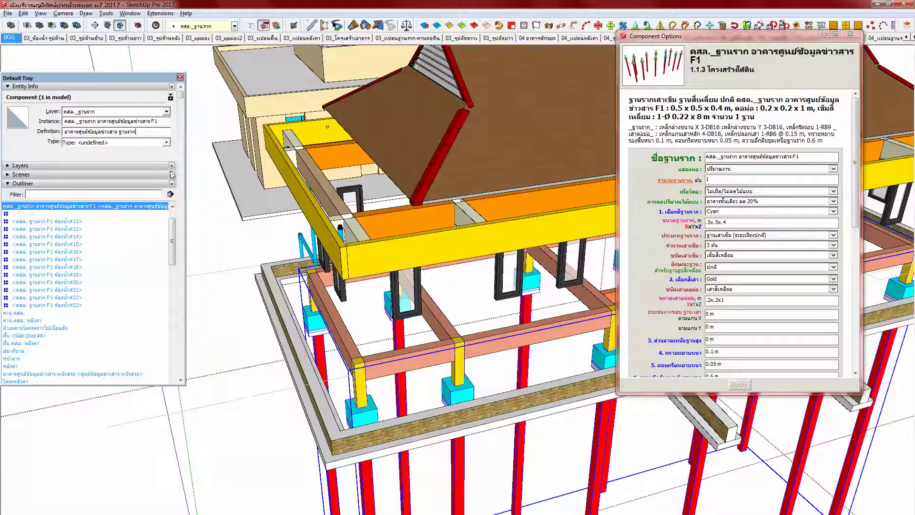
middle_drag(342, 242, 332, 236)
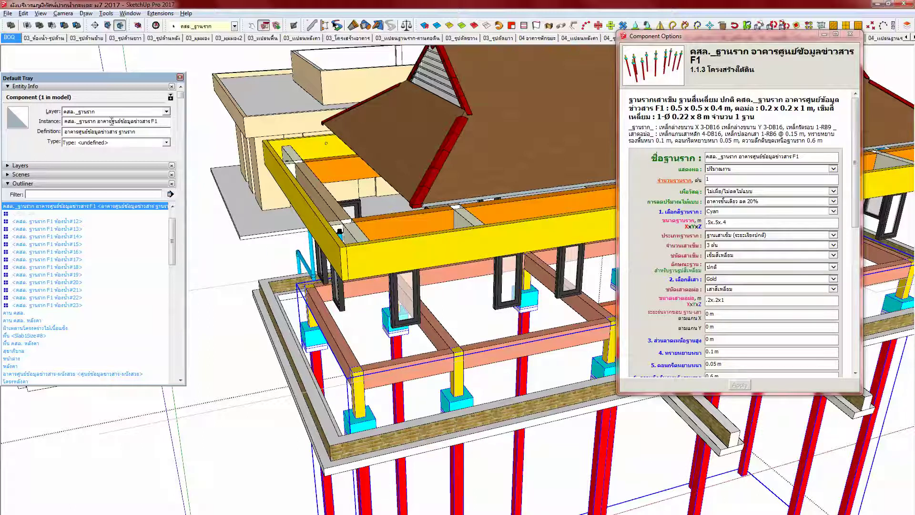
Step: Copy the parent foundation's definition name into its instance name, making it อาคารศูนย์ข้อมูลข่าวสาร ฐานราก
drag(115, 129, 42, 131)
key(ctrl+c)
drag(162, 121, 39, 120)
key(ctrl+v)
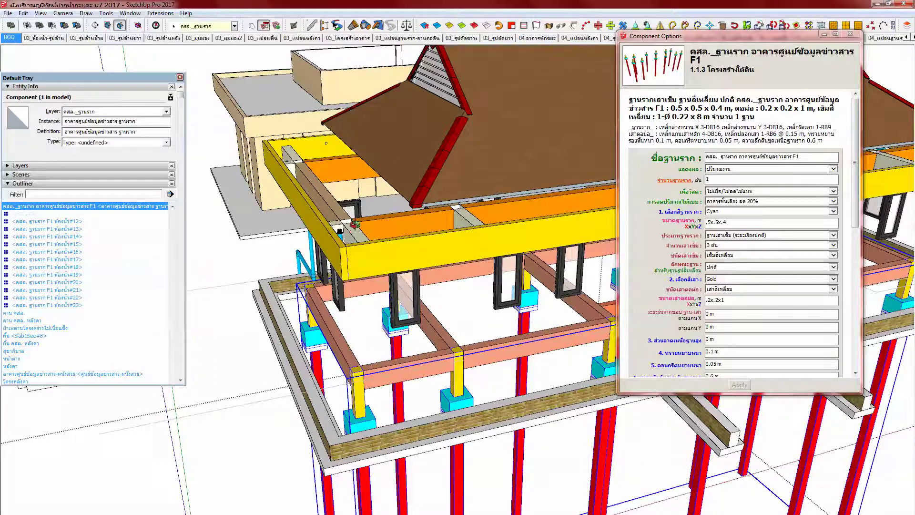
drag(354, 233, 347, 229)
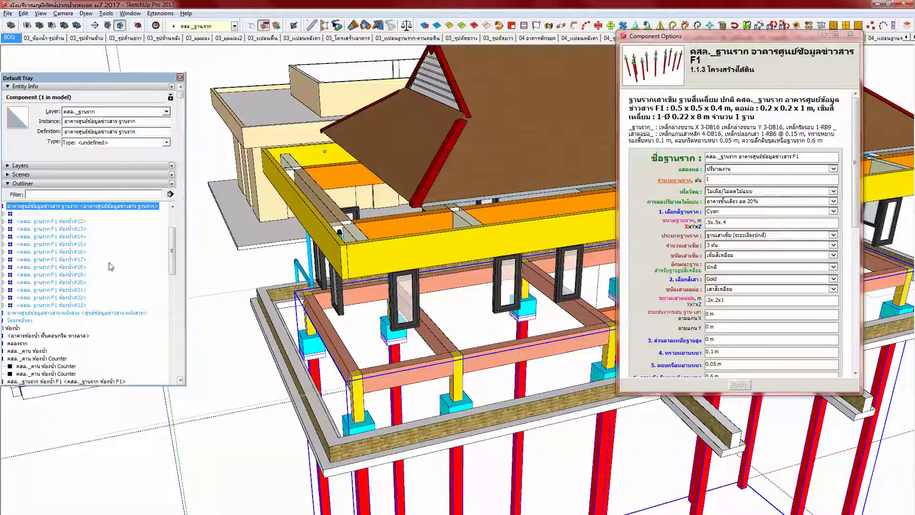
Step: Try to rename the definition of nested footing #12 as อาคารศูนย์ข้อมูลข่าวสาร ฐานราก
double_click(72, 222)
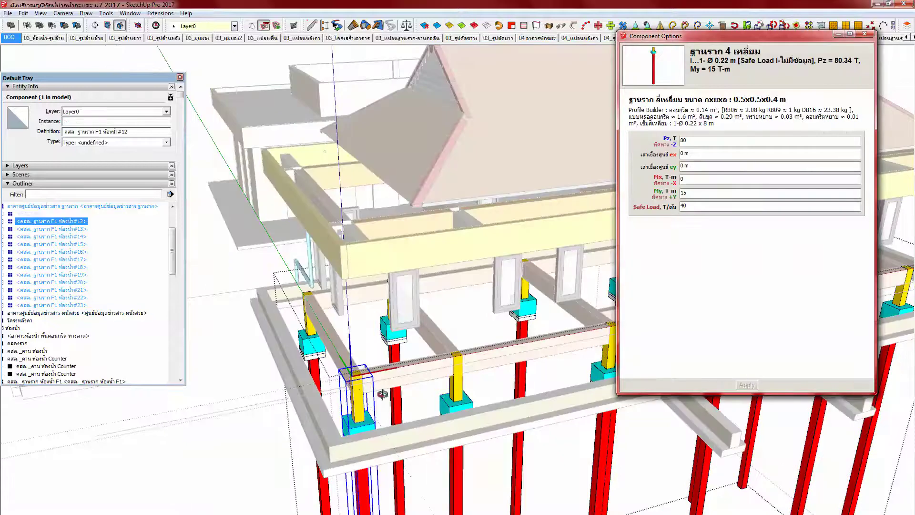
click(134, 132)
drag(135, 131, 56, 135)
key(ctrl+v)
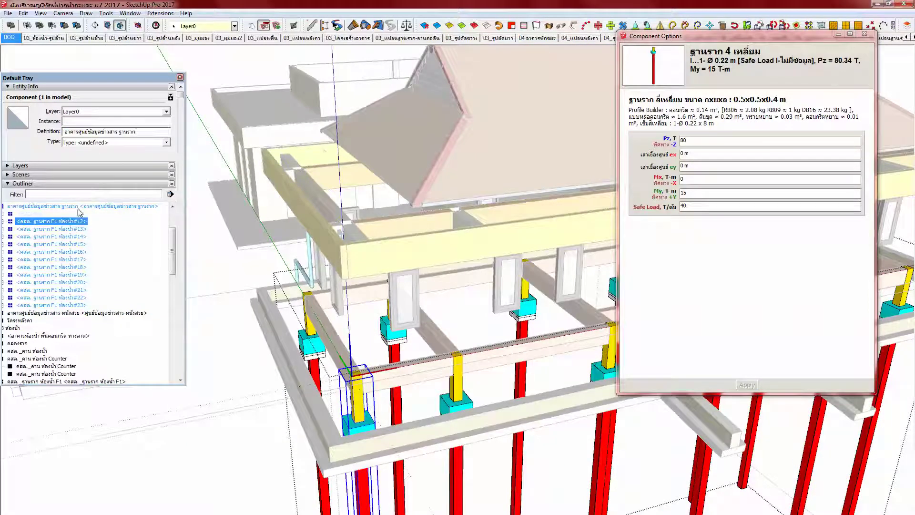
key(Return)
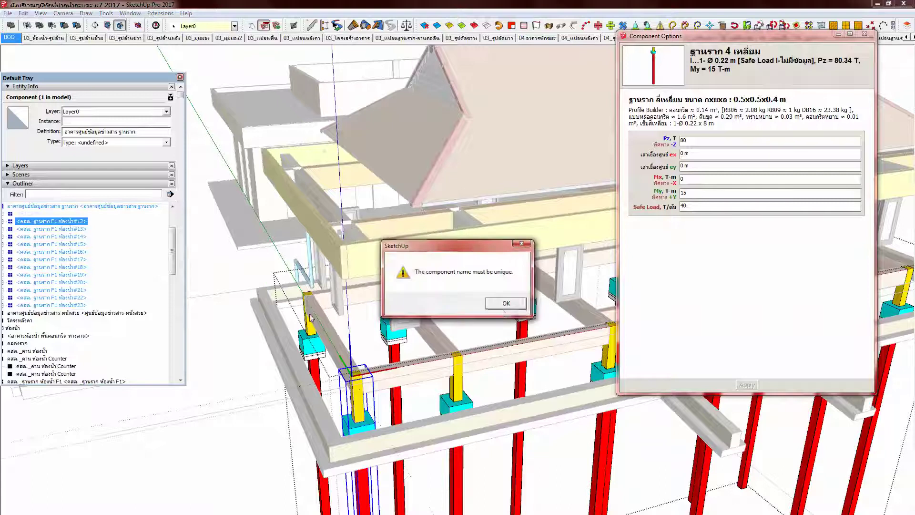
click(507, 305)
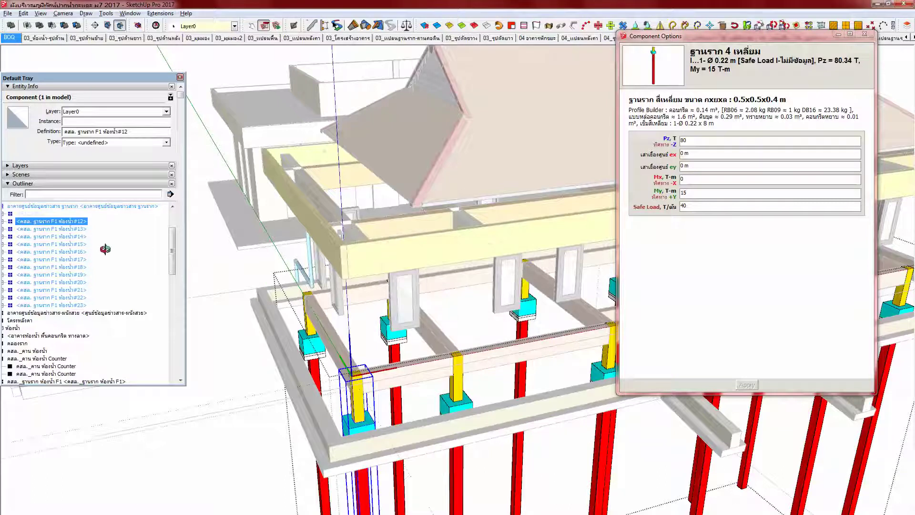
shift+middle_drag(355, 374, 360, 401)
key(Escape)
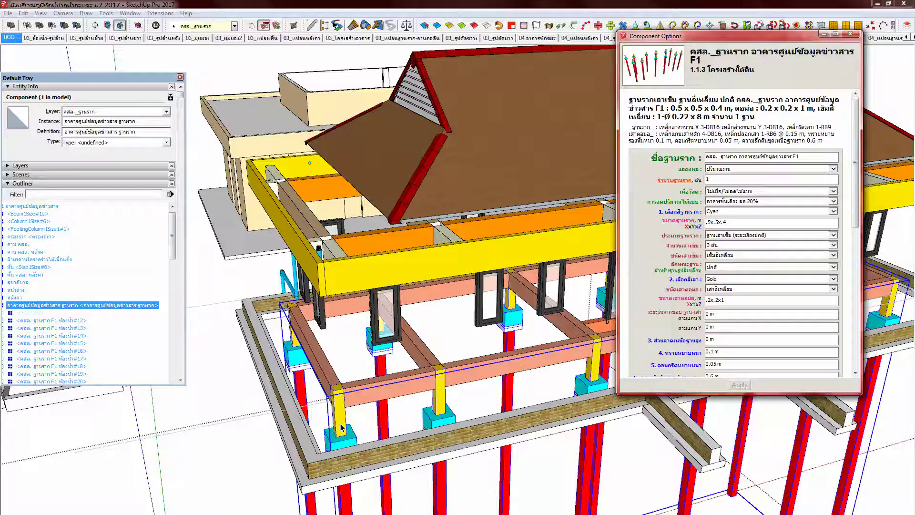
Step: Open the foundation component and examine the options of its nested corner footing
click(341, 428)
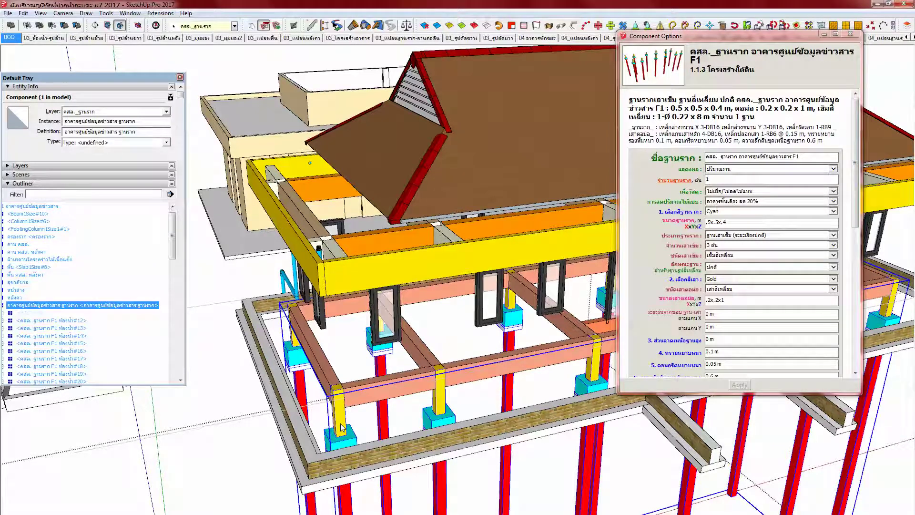
double_click(341, 428)
click(342, 428)
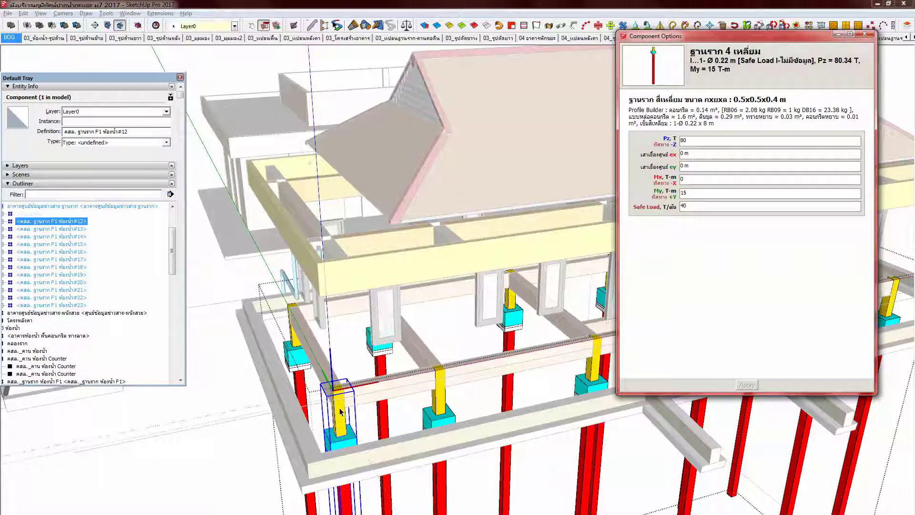
middle_drag(340, 411, 342, 381)
scroll(342, 381, down, 1)
key(Escape)
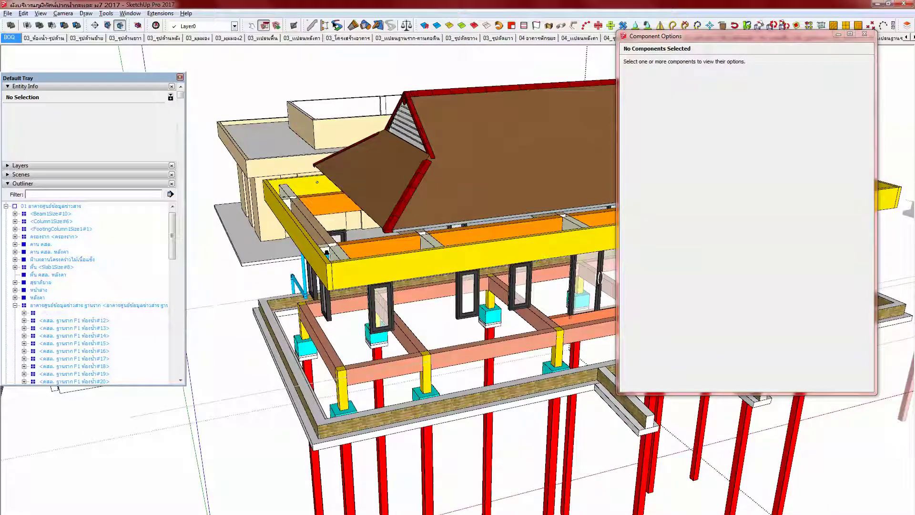
Step: Switch to the PileError model and examine the component options of the footing assembly and its nested Foot component
mouse_move(217, 512)
click(266, 493)
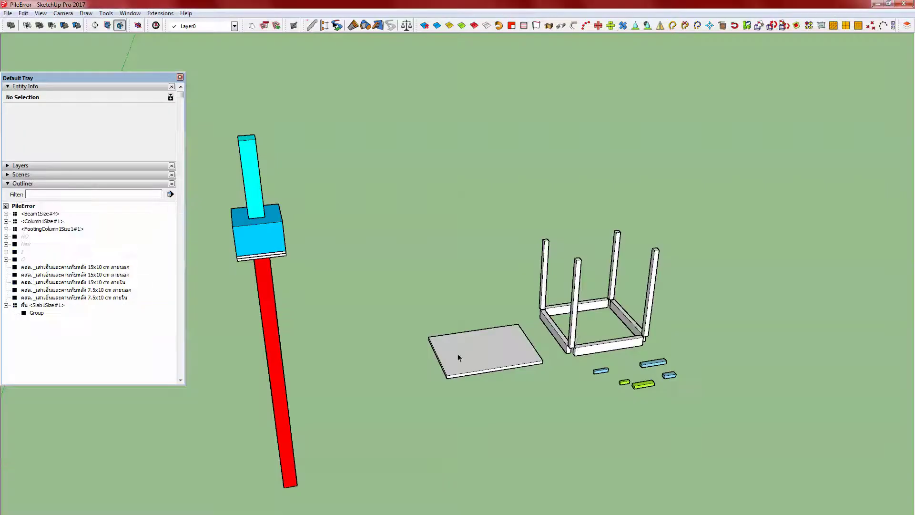
click(283, 239)
shift+middle_drag(257, 242, 378, 255)
double_click(320, 275)
click(320, 275)
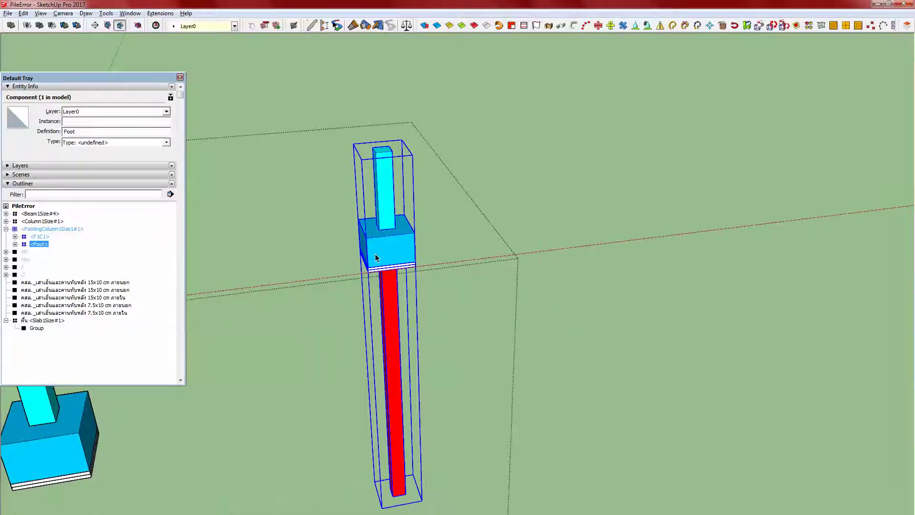
key(d)
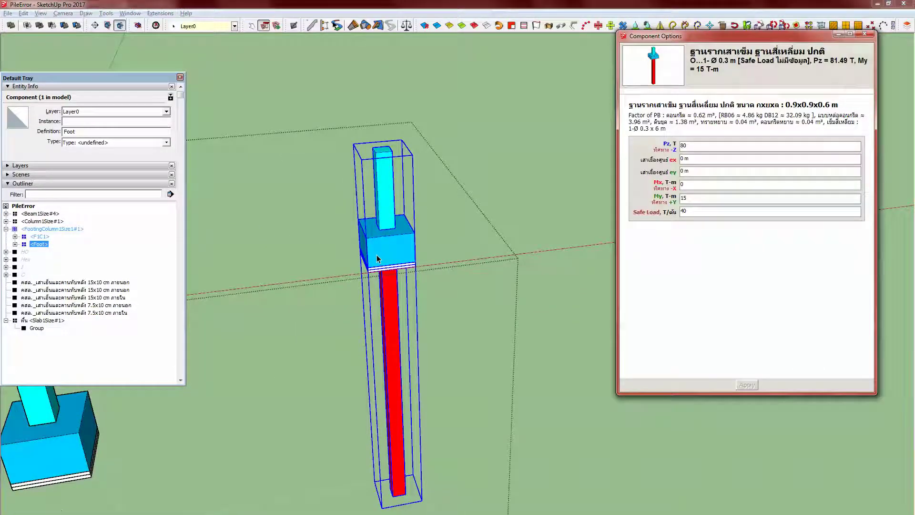
middle_drag(379, 257, 377, 252)
key(Escape)
click(377, 252)
Step: Return to the building model and delete the อาคารศูนย์ข้อมูลข่าวสาร ฐานราก foundation component
key(alt+Tab)
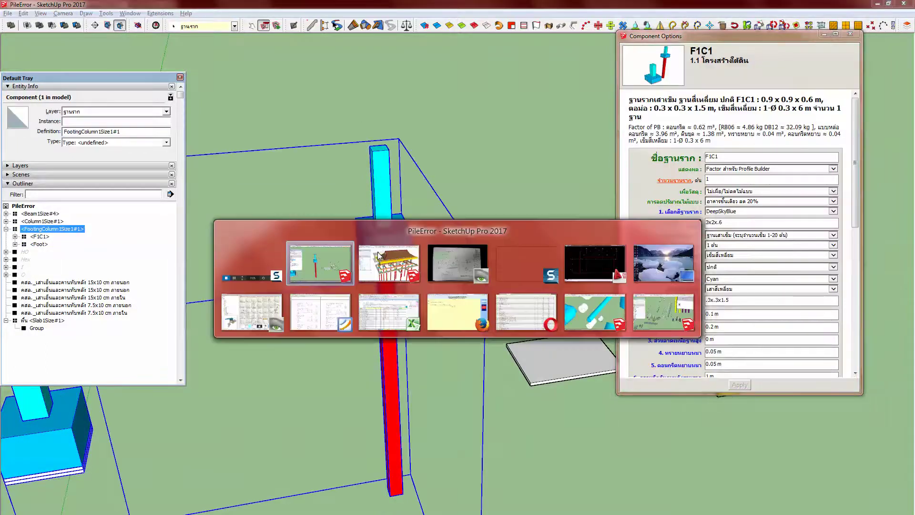
key(alt+Tab)
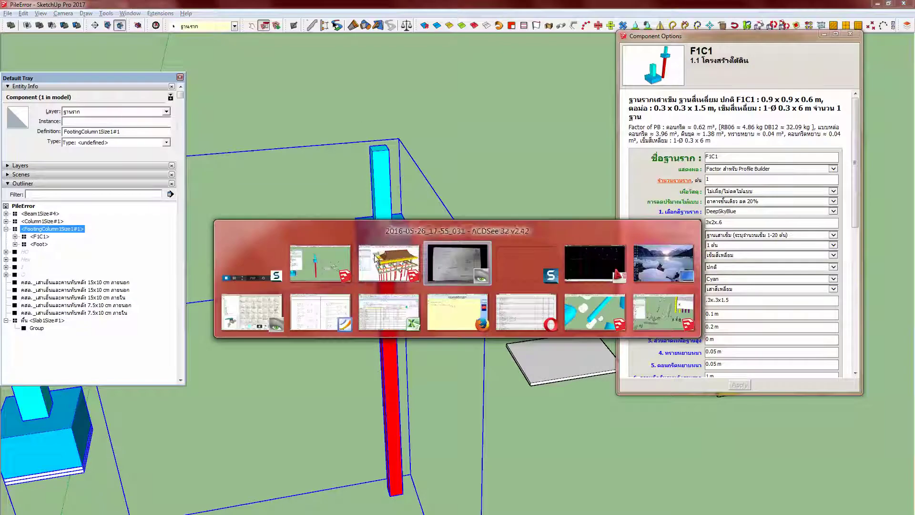
click(401, 269)
scroll(394, 279, down, 5)
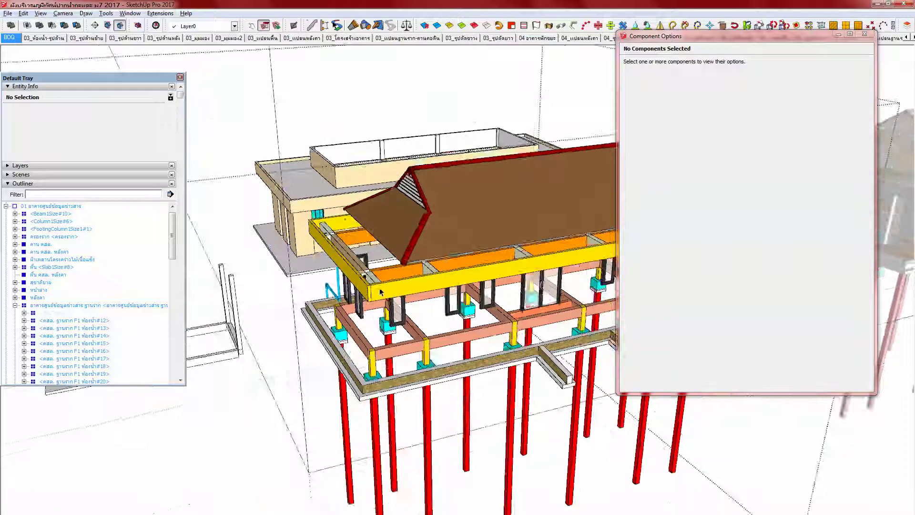
click(419, 400)
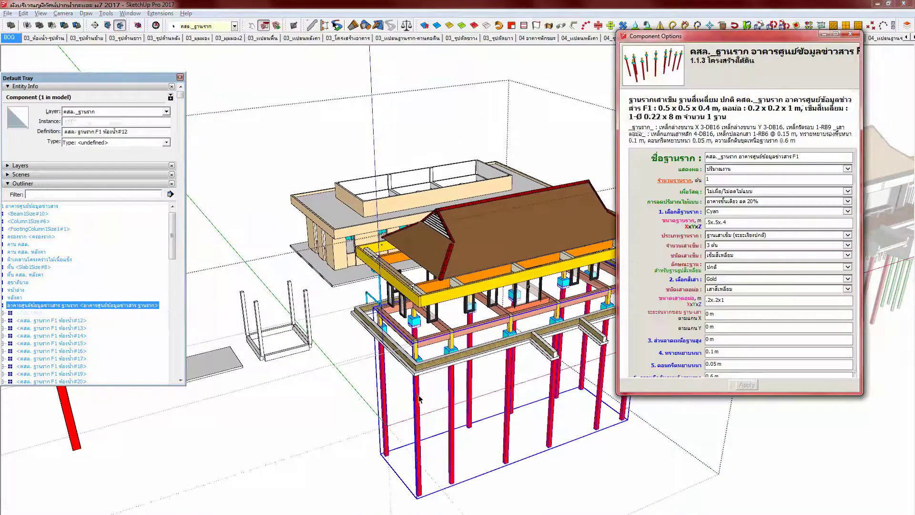
middle_drag(413, 322, 406, 329)
key(Delete)
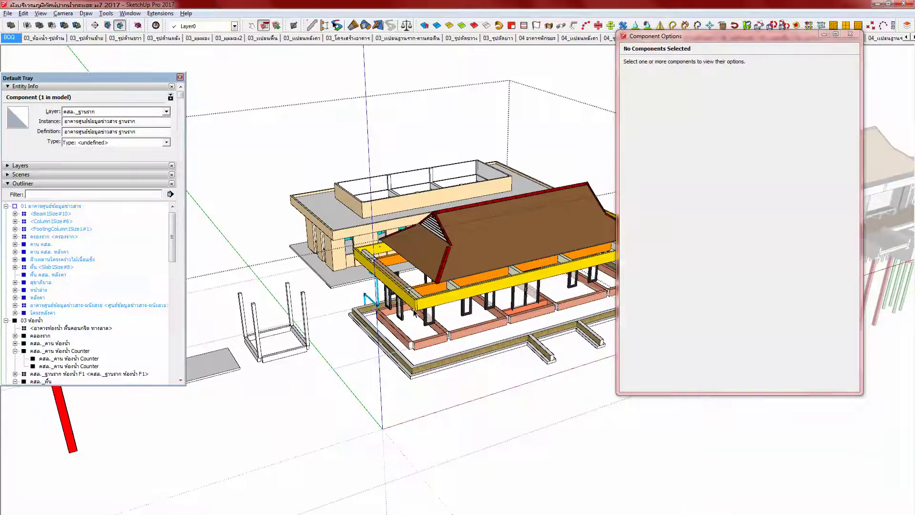
Step: Collapse the Outliner and hide the Default Tray
scroll(384, 306, down, 1)
click(115, 183)
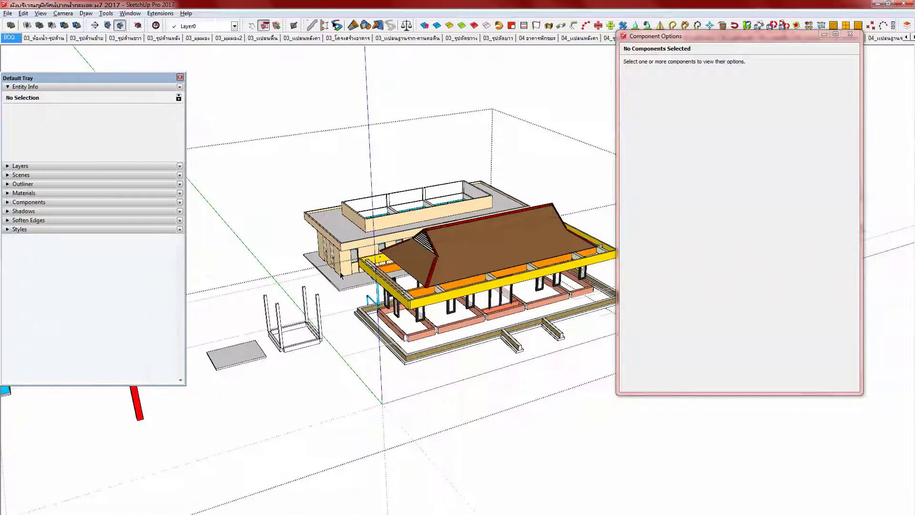
shift+middle_drag(341, 280, 375, 278)
key(Tab)
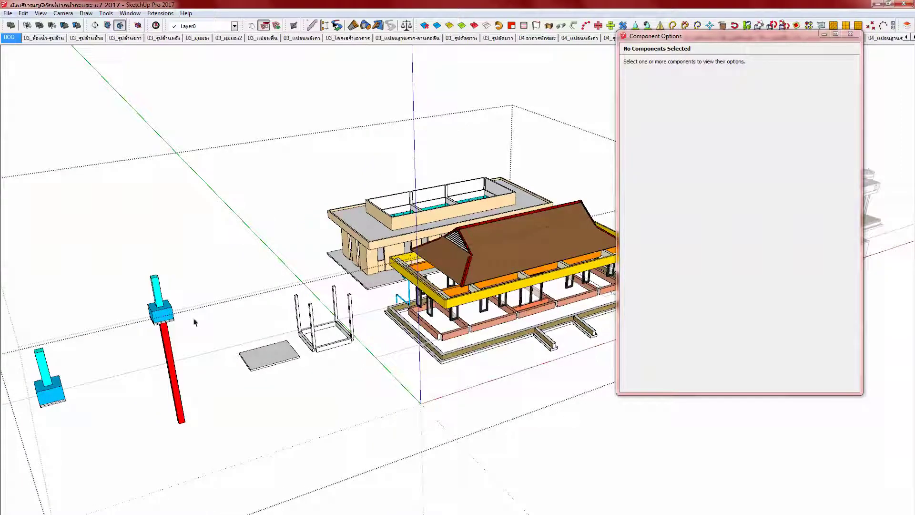
Step: Open the F1C1 footing component and delete the nested footing that has no pile
click(163, 316)
shift+middle_drag(163, 317, 250, 308)
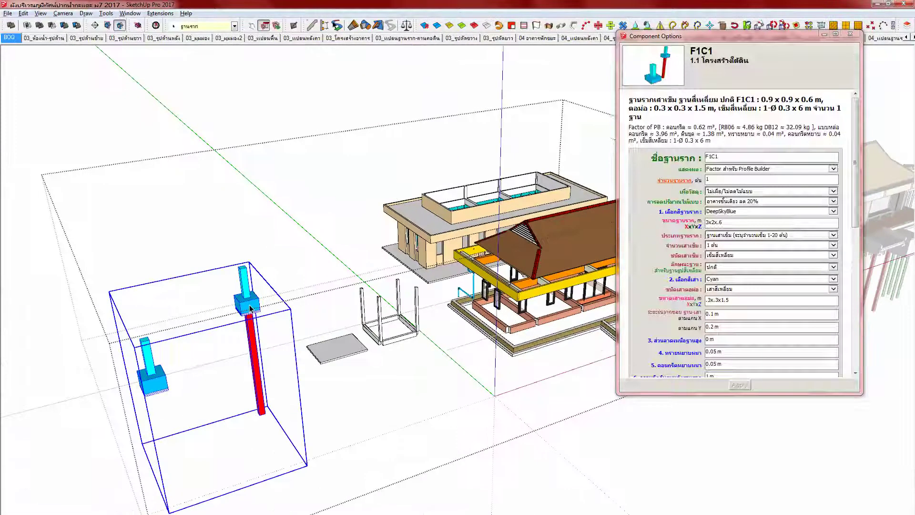
double_click(250, 309)
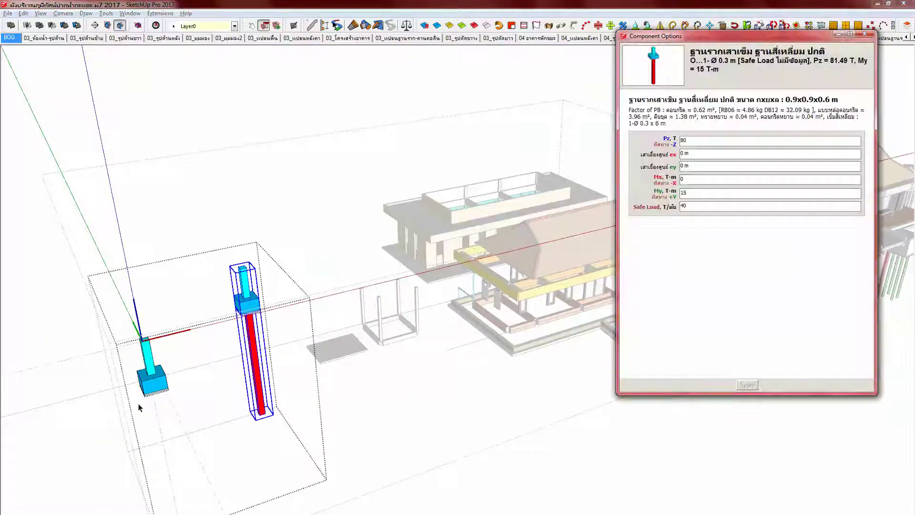
click(151, 384)
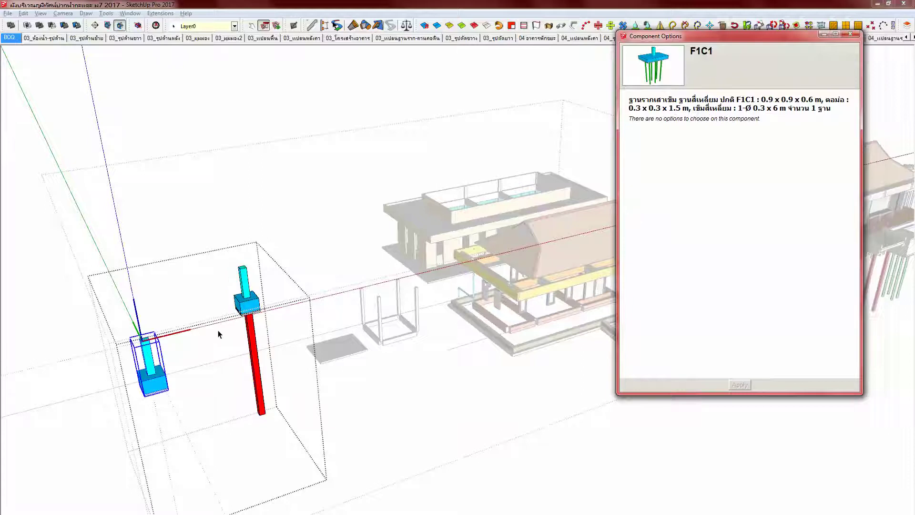
key(Delete)
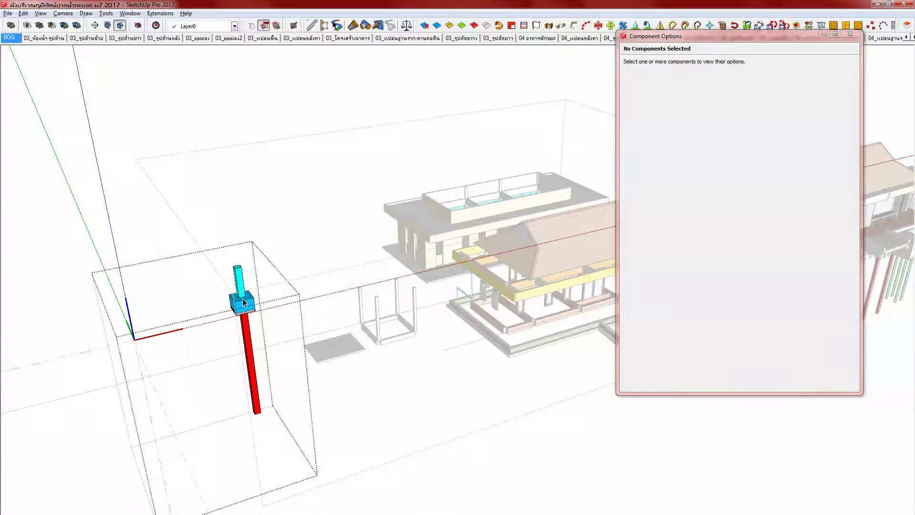
key(Escape)
Step: Move the remaining F1C1 piled footing to the near corner of the information centre building
click(241, 305)
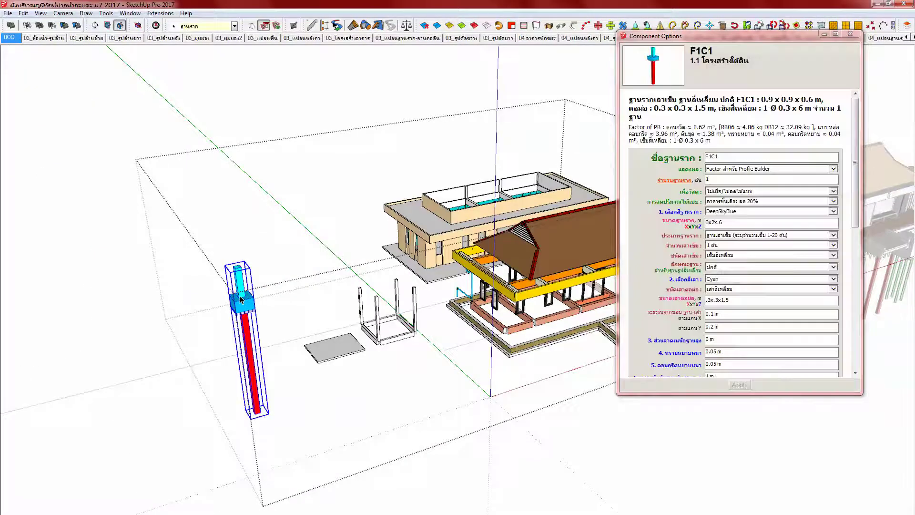
key(m)
click(230, 266)
scroll(519, 322, up, 2)
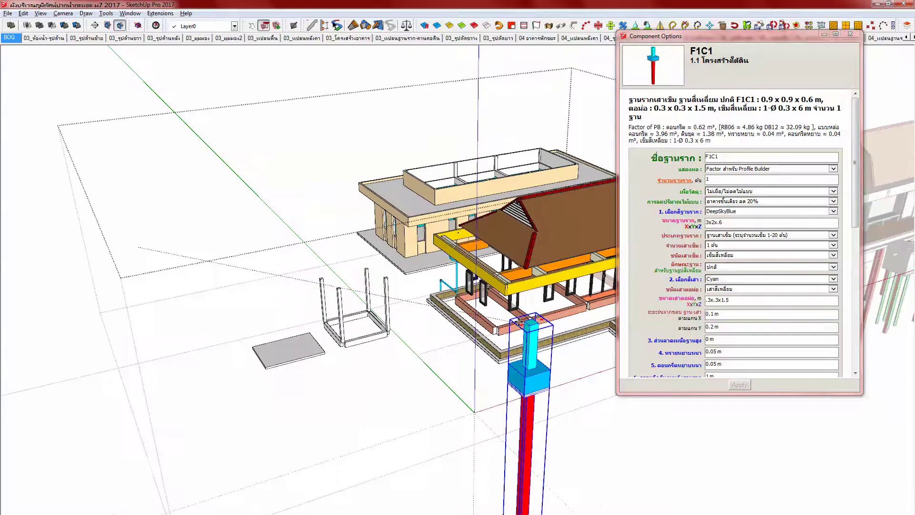
scroll(519, 324, up, 5)
click(481, 342)
scroll(486, 348, up, 1)
shift+middle_drag(494, 354, 343, 337)
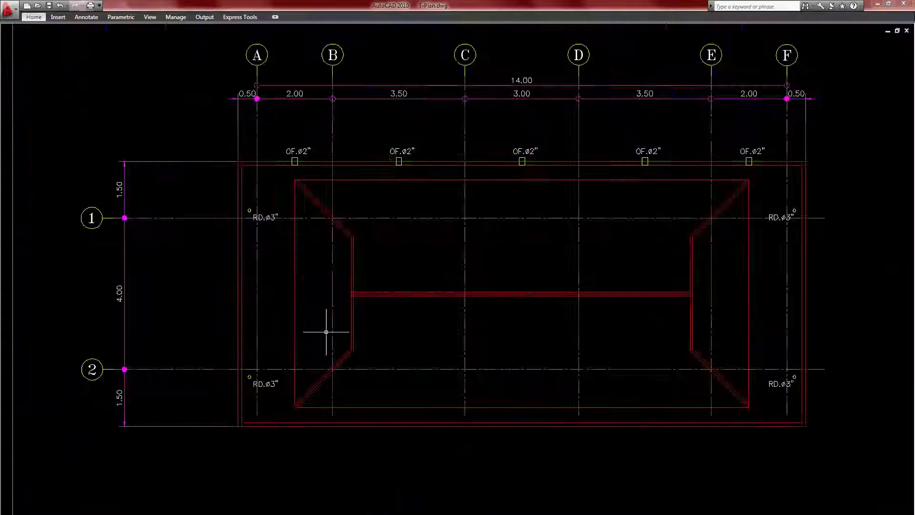
Step: Look over the AutoCAD plan sheets and bring up the photographed structural detail drawing in ACDSee
scroll(323, 334, down, 4)
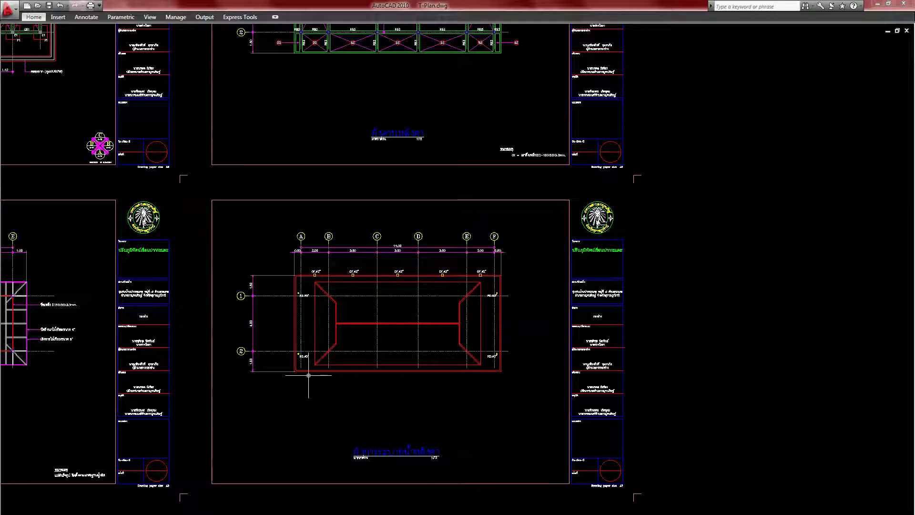
scroll(307, 374, down, 3)
middle_drag(309, 375, 287, 304)
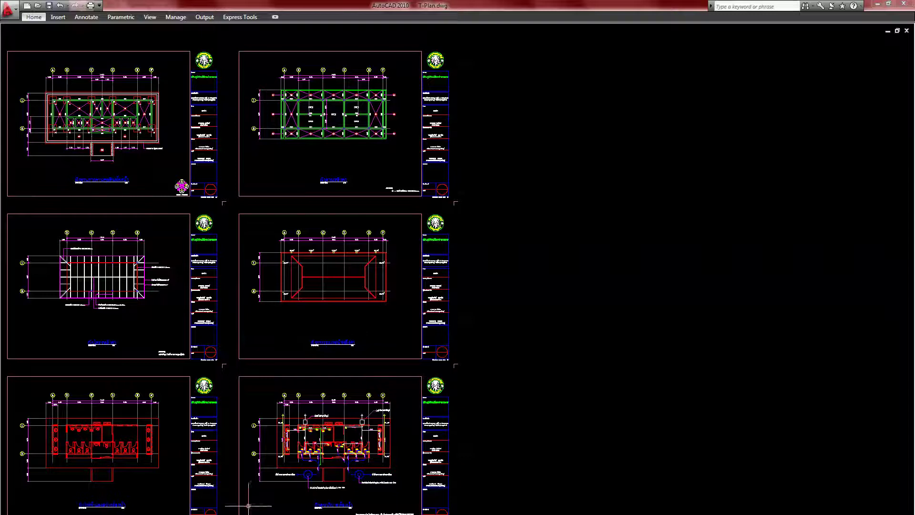
click(148, 514)
click(212, 508)
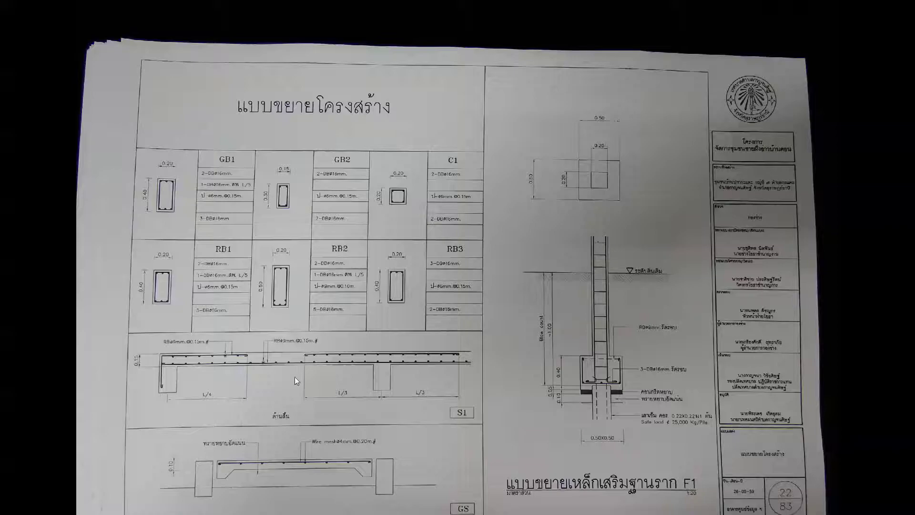
Step: Take the drawing out of full screen, shift its window aside and enlarge the F1 footing reinforcement detail
key(f)
drag(434, 11, 244, 23)
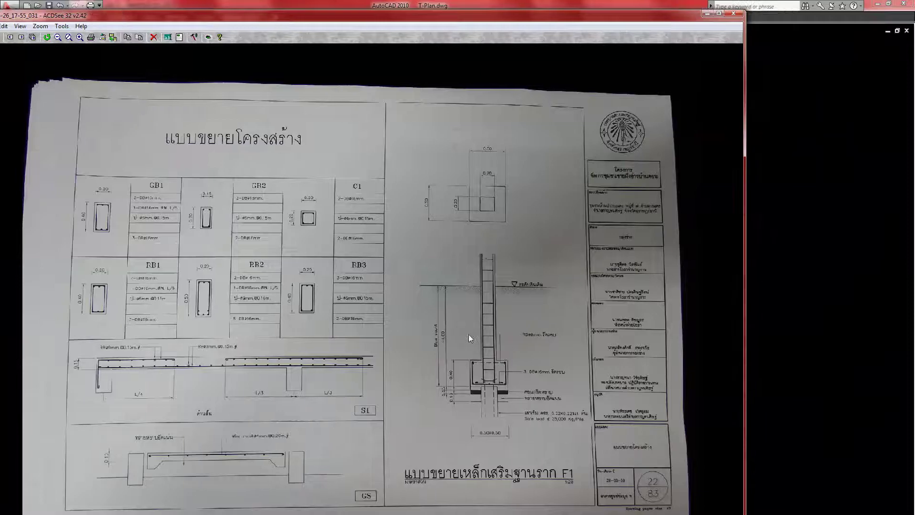
key(plus)
key(plus)
drag(507, 3, 352, 0)
drag(608, 5, 437, 6)
mouse_move(470, 270)
mouse_down()
mouse_move(493, 236)
mouse_move(490, 248)
mouse_up()
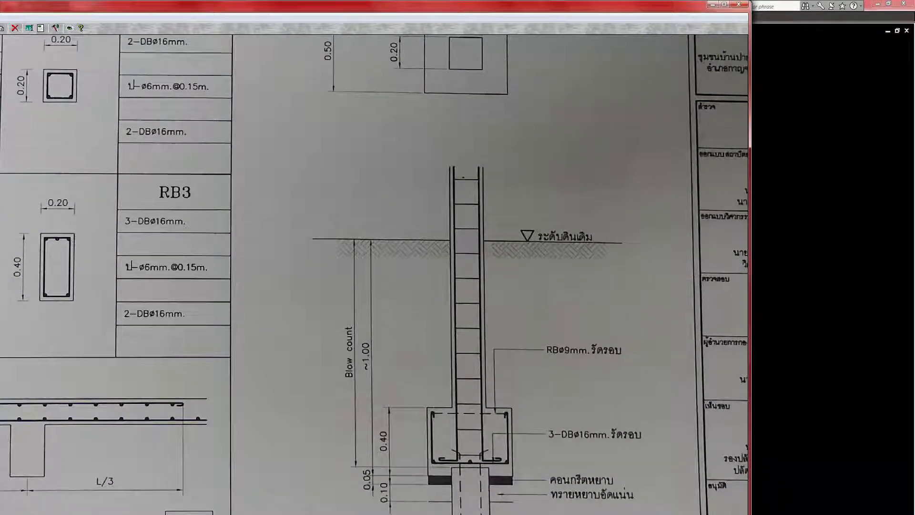
Step: Arrange the PileError model and its component options beside the drawing, keeping the F1 footing detail and model footing in view
click(145, 514)
click(286, 511)
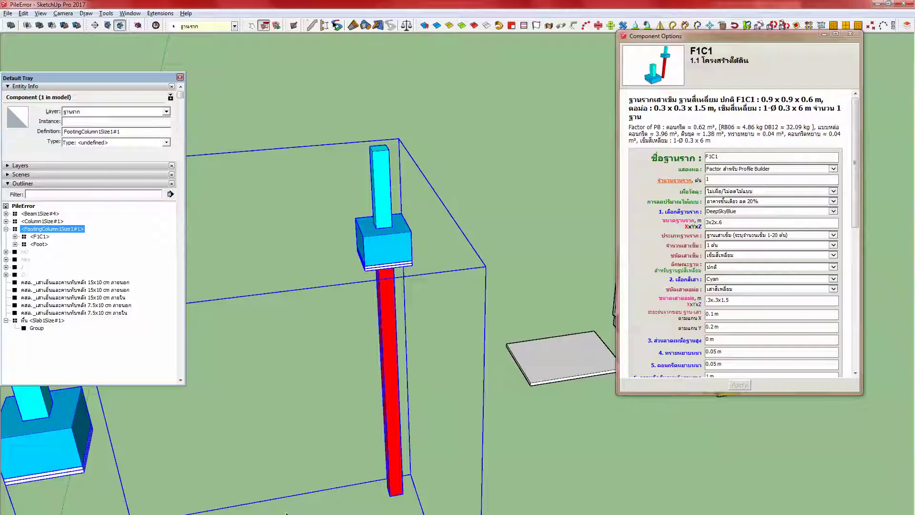
drag(523, 4, 913, 33)
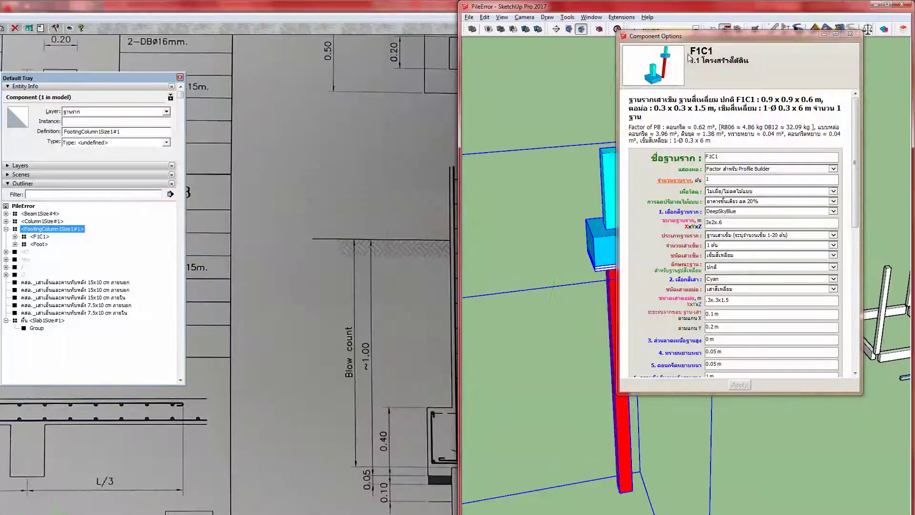
drag(458, 276, 564, 307)
drag(739, 39, 786, 14)
middle_drag(627, 333, 598, 491)
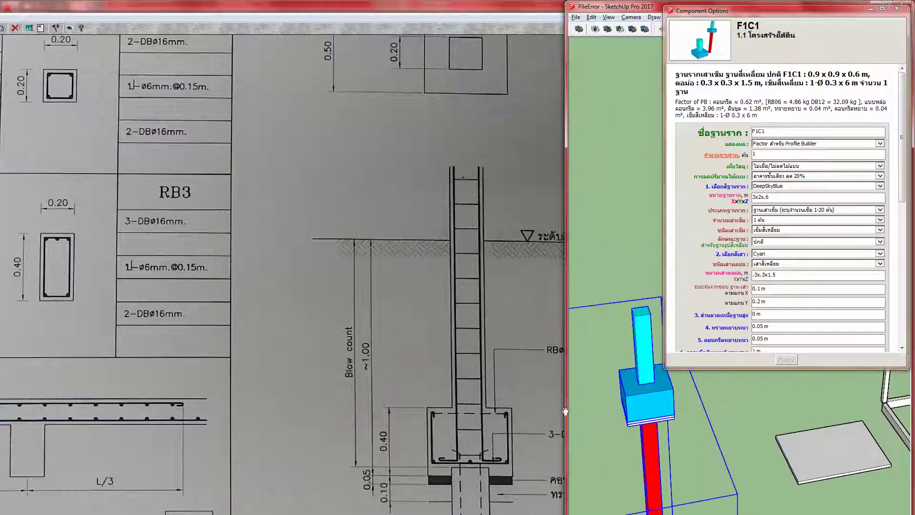
mouse_move(464, 389)
mouse_down()
mouse_move(299, 388)
mouse_move(274, 358)
mouse_up()
Step: Name the footing component in the PileError model "คสล._อาคารศูนย์ข้อมูลข่าวสาร F1"
click(813, 68)
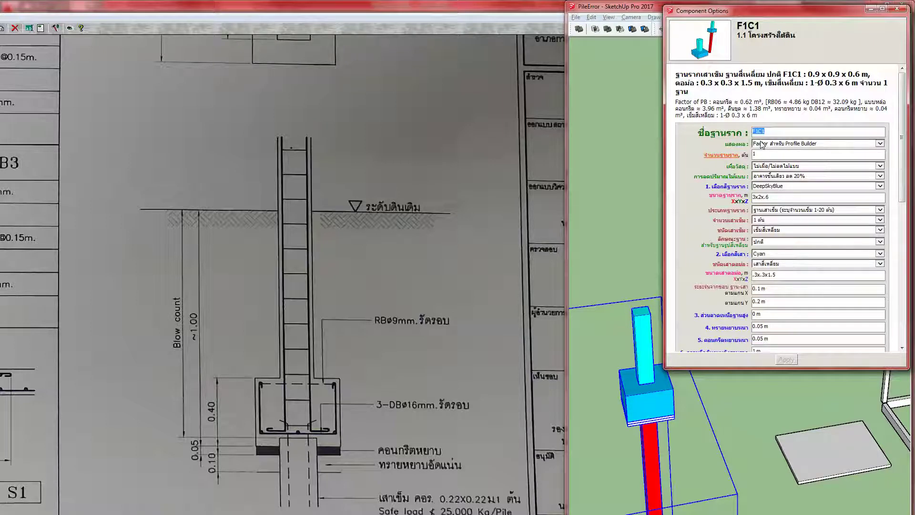
text(อาคารศูนย์ข้อมูลข่าวสาร)
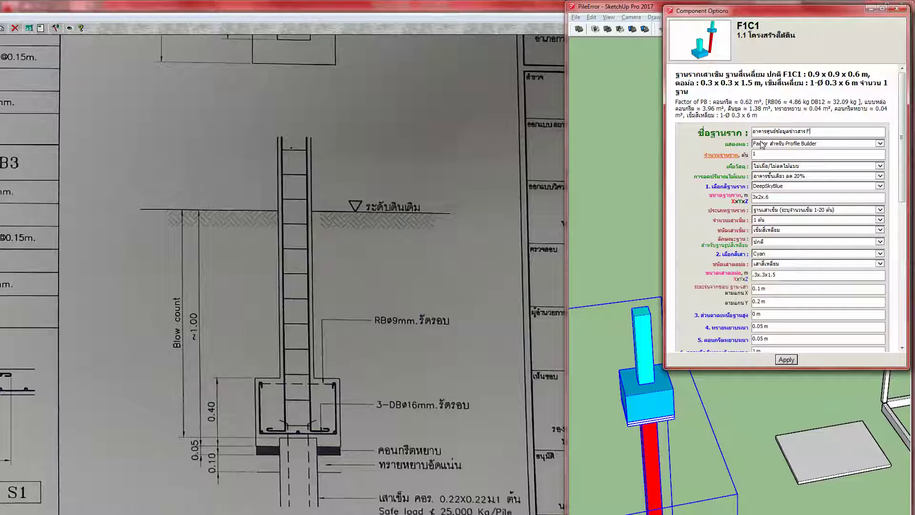
key(Return)
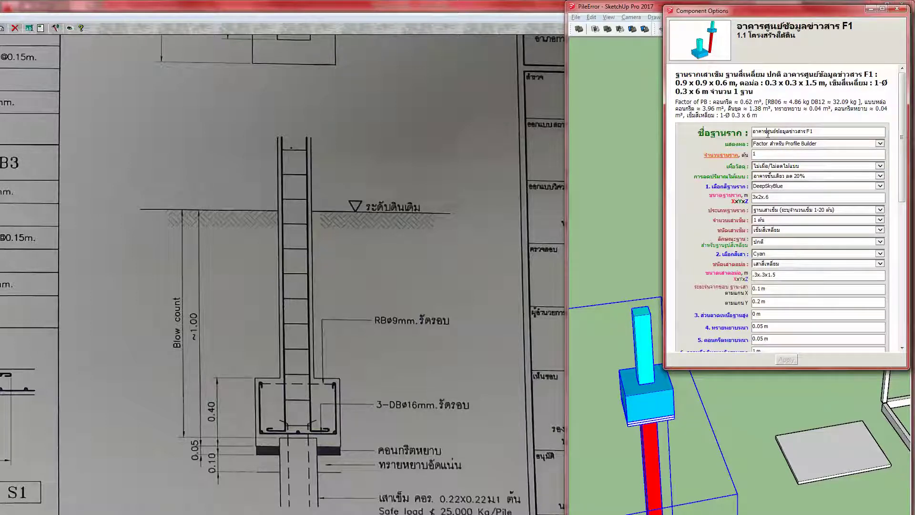
text(คส)
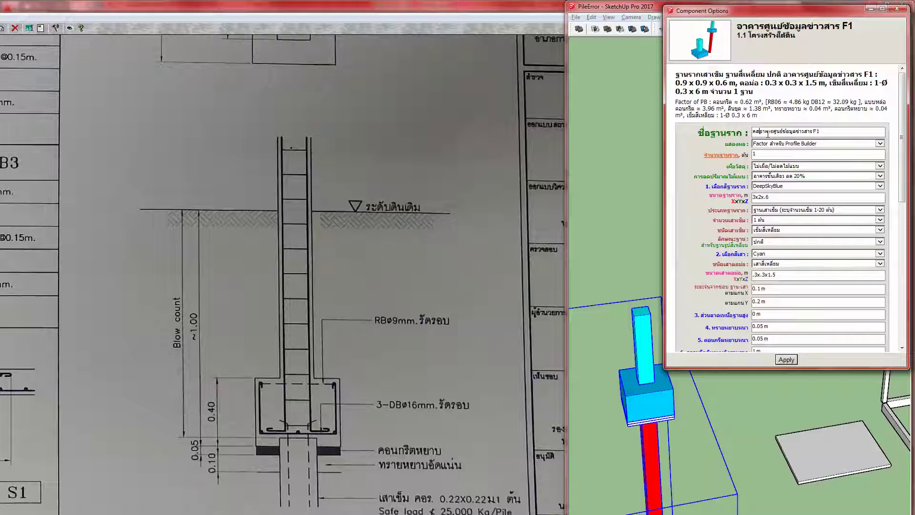
text(ล._)
key(Return)
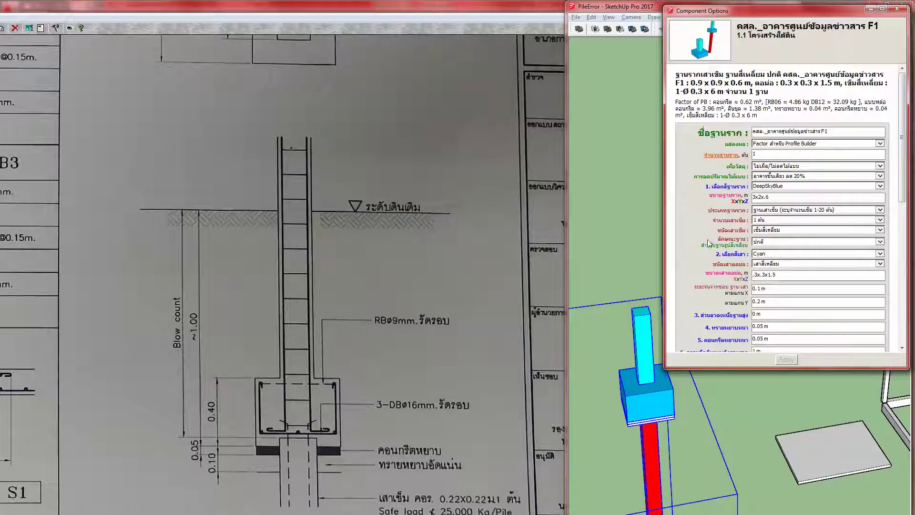
Step: Switch to the site plan model ผังบริเวณภูมิทัศน์ปากน้ำกะแดะ ม7 2017 and fit its window beside the drawing, with the F1C1 corner footing in view
middle_drag(647, 387, 650, 398)
scroll(650, 397, down, 1)
scroll(650, 398, down, 3)
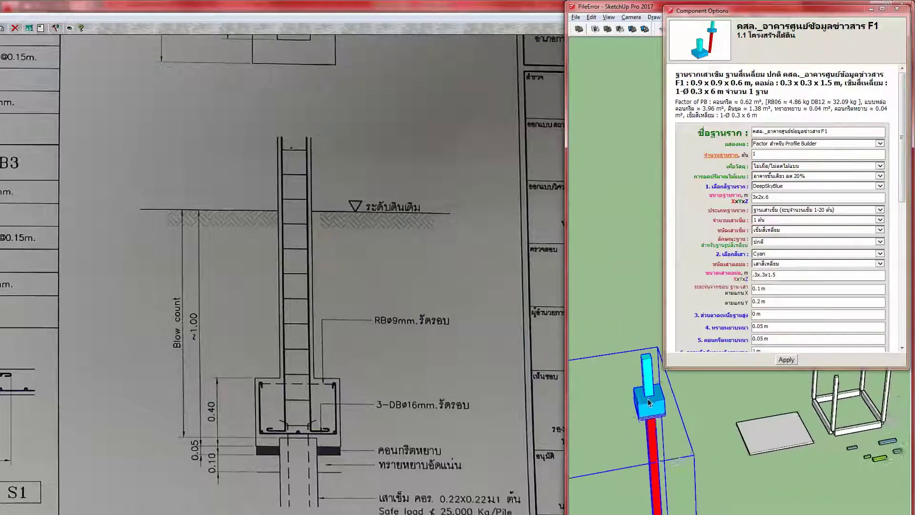
scroll(651, 405, down, 4)
scroll(622, 438, up, 4)
scroll(627, 434, up, 2)
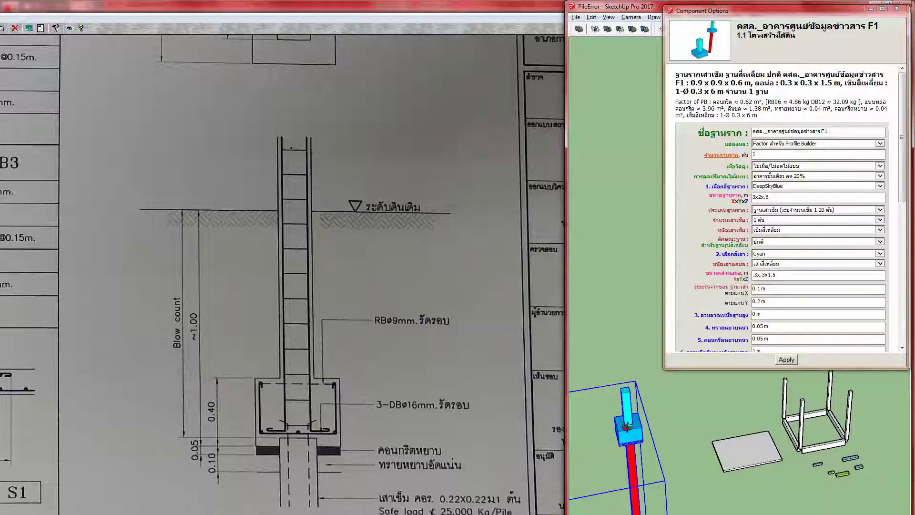
key(alt+Tab)
key(alt+Tab)
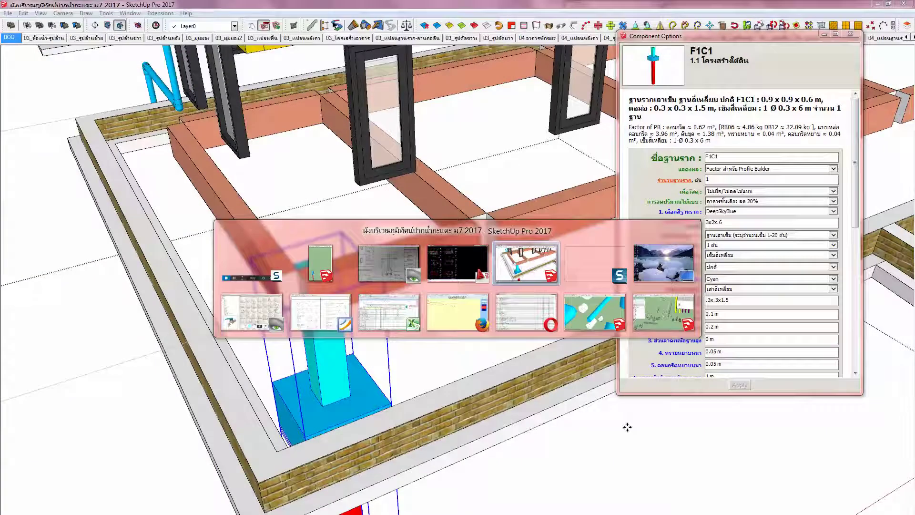
mouse_move(231, 5)
mouse_down()
mouse_move(228, 35)
mouse_move(900, 34)
mouse_up()
key(alt+Tab)
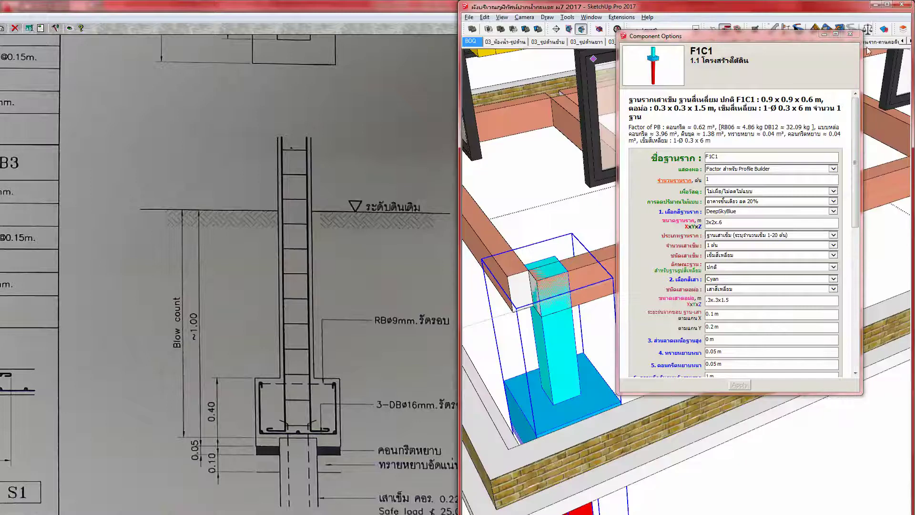
mouse_move(460, 316)
mouse_down()
mouse_move(548, 316)
mouse_move(513, 317)
mouse_up()
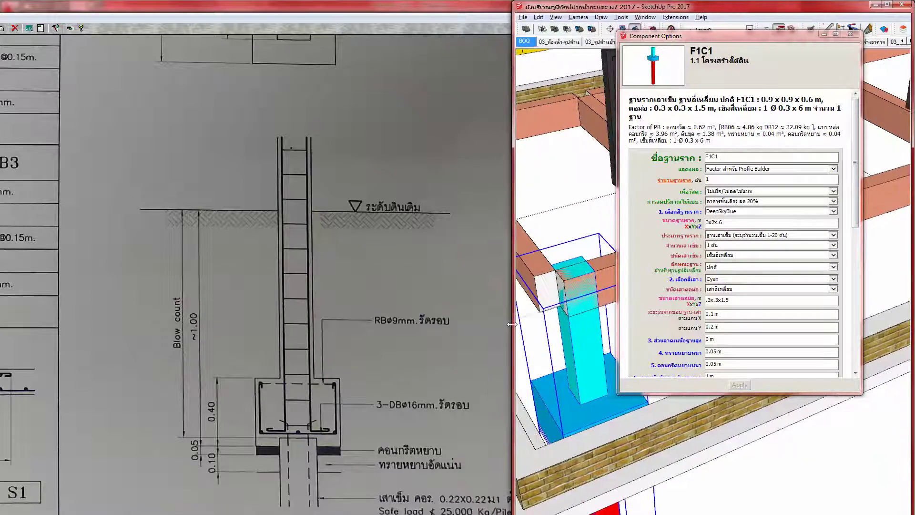
shift+middle_drag(577, 362, 597, 424)
shift+middle_drag(591, 392, 590, 388)
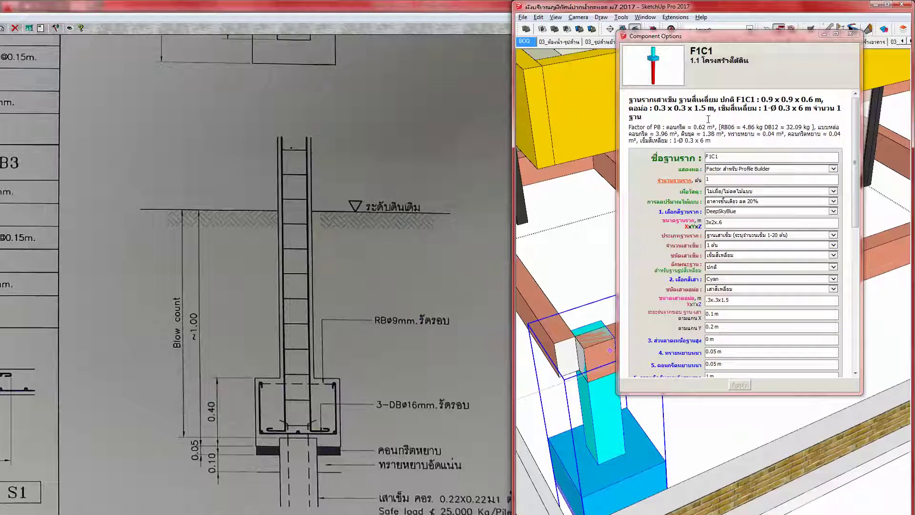
Step: Select the restroom building's piled footing group and copy its footing name, "คสล._ฐานราก ห้องน้ำ F1"
scroll(596, 415, down, 6)
mouse_move(596, 417)
shift+middle_down()
mouse_move(749, 423)
mouse_move(772, 439)
mouse_move(770, 452)
mouse_move(678, 463)
shift+middle_up()
scroll(678, 464, up, 2)
click(645, 431)
click(636, 438)
double_click(629, 447)
click(628, 445)
click(630, 465)
double_click(630, 465)
click(629, 465)
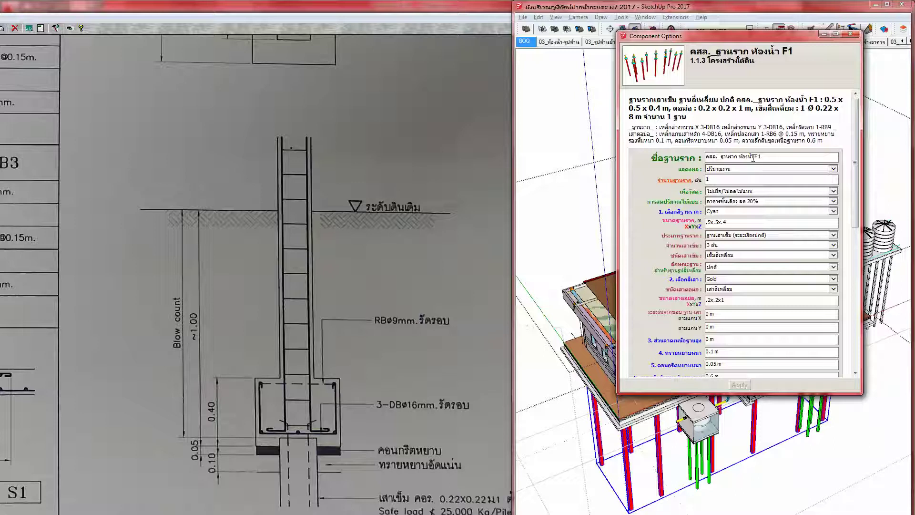
shift+middle_drag(646, 478, 795, 457)
drag(771, 157, 686, 168)
key(ctrl+c)
Step: Select the information centre's corner footing and name it "คสล._ฐานราก อาคารศูนย์ข้อมูลข่าวสาร F1", adapting the copied restroom footing name
shift+middle_drag(595, 493, 687, 469)
click(688, 469)
shift+middle_drag(624, 495, 621, 441)
scroll(656, 450, up, 4)
double_click(621, 442)
click(621, 441)
click(621, 443)
double_click(714, 158)
key(ctrl+v)
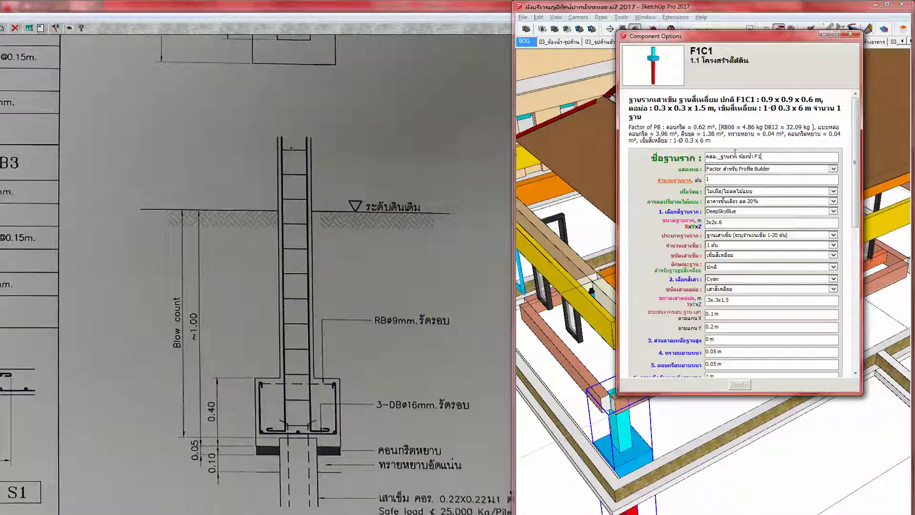
key(Right)
text(อาค)
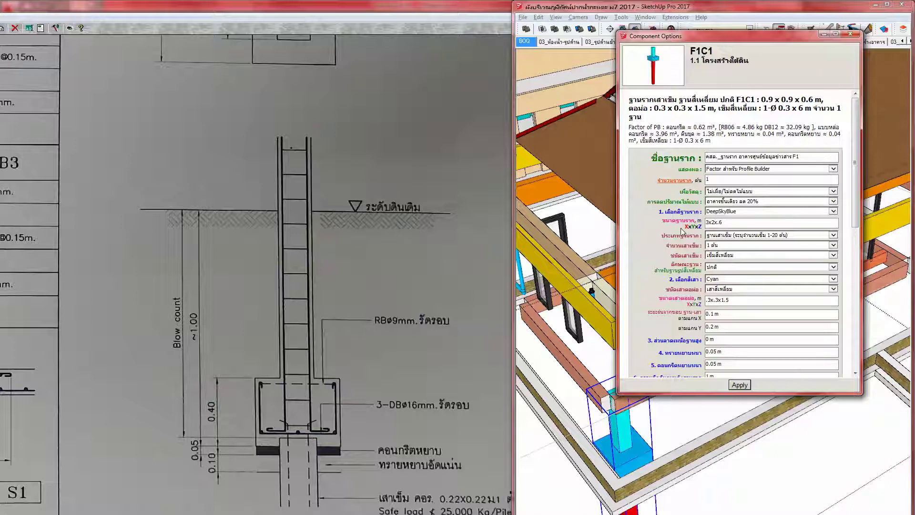
Step: Set the footing size to .5x.5x.4 m and the column stub size to .2x.2x1 m, following the F1 detail drawing
drag(365, 315, 361, 259)
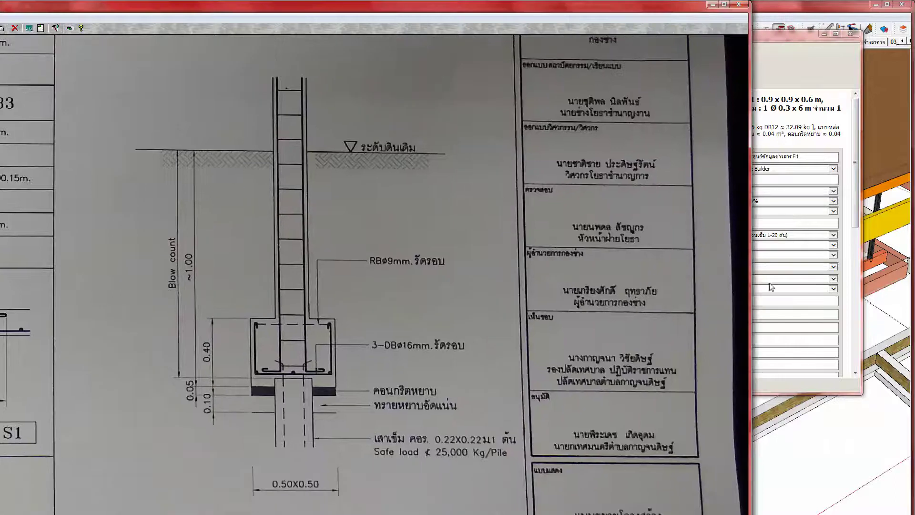
click(792, 86)
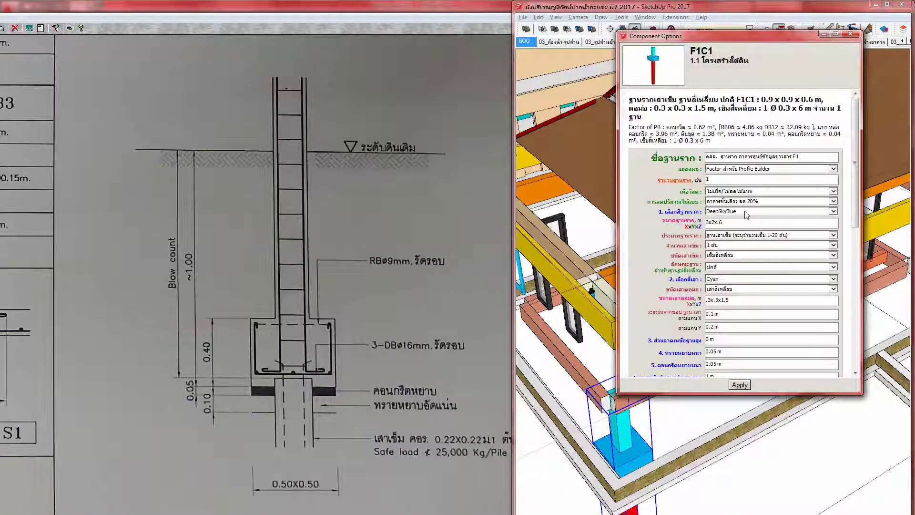
click(712, 191)
click(713, 197)
click(735, 168)
click(734, 178)
click(670, 207)
drag(728, 225, 702, 227)
text(.5x.5x.4)
drag(736, 299, 705, 300)
text(.)
click(723, 344)
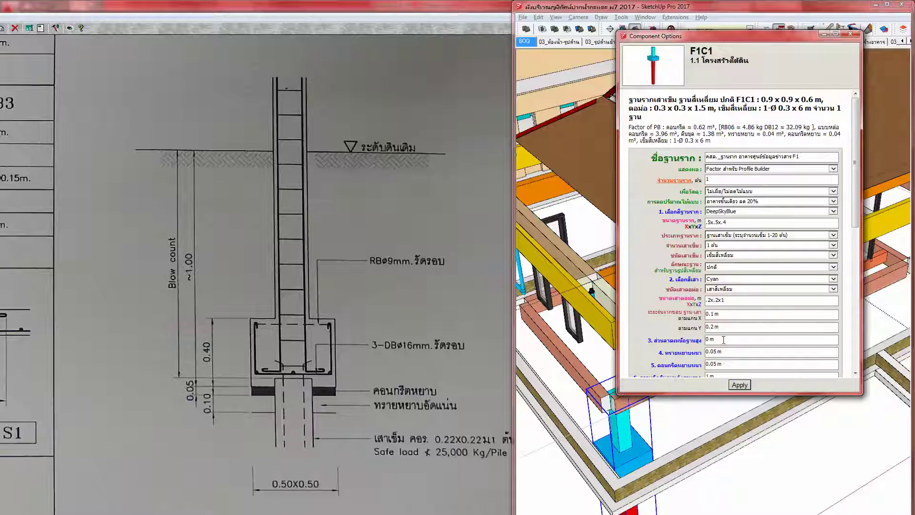
Step: Set the thickness of the coarse sand layer under the footing to 0.1 m
triple_click(727, 364)
key(shift+Tab)
text(.1)
scroll(676, 334, down, 3)
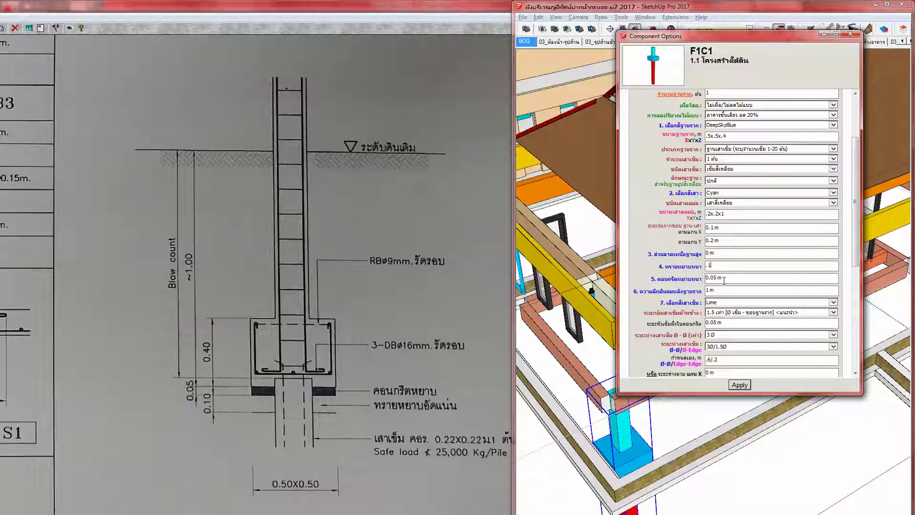
click(681, 284)
scroll(682, 288, down, 2)
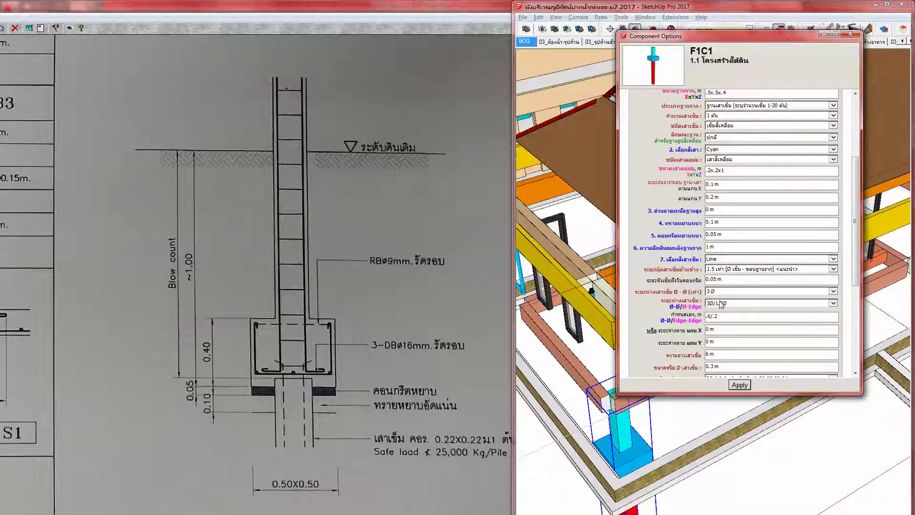
Step: Set the pile's width or diameter to 0.22 m and its length to 8 m
drag(720, 366, 706, 371)
text(.22)
scroll(706, 372, down, 2)
drag(724, 310, 691, 312)
text(8)
scroll(691, 314, down, 2)
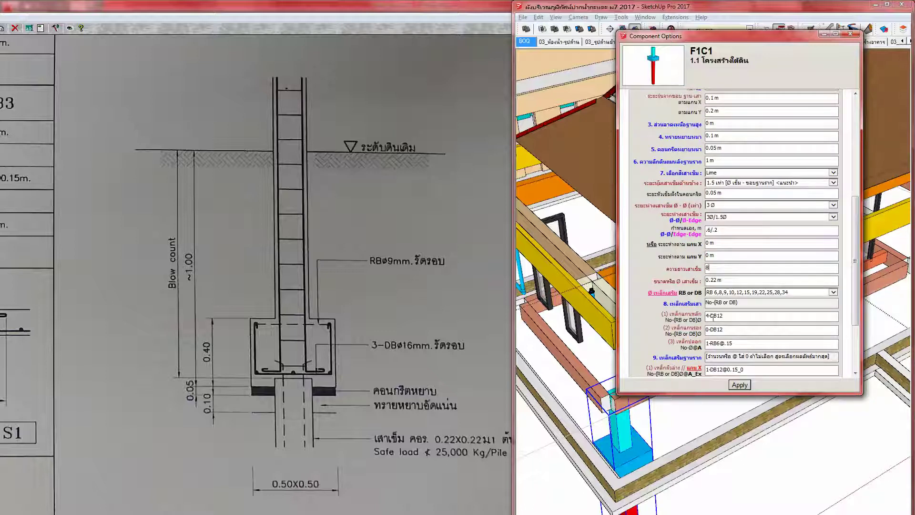
Step: Set the column's main reinforcement to 4-DB16 and check the bars and stirrups against the C1 column detail
click(721, 314)
text(6)
key(Tab)
key(Tab)
mouse_move(110, 160)
mouse_down()
mouse_move(296, 272)
mouse_move(331, 313)
mouse_up()
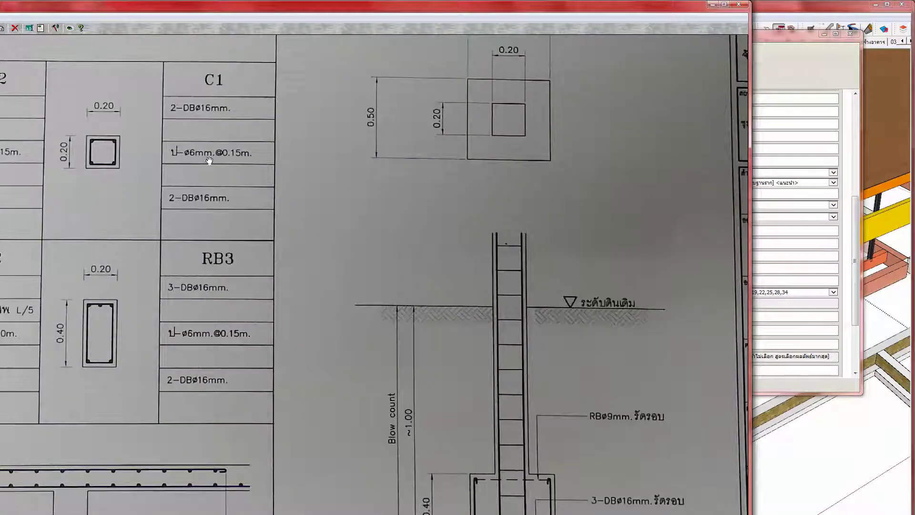
mouse_move(443, 259)
mouse_down()
mouse_move(367, 262)
mouse_move(247, 177)
mouse_move(174, 173)
mouse_up()
click(792, 76)
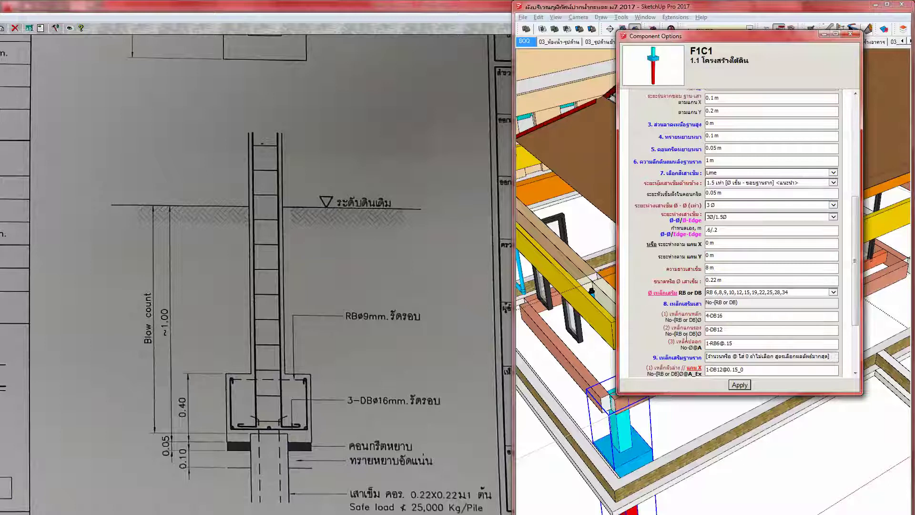
Step: Set the footing's bottom bars along X and Y to 3-DB16 and the perimeter bar to 1-RB9, and apply the options
scroll(686, 339, down, 2)
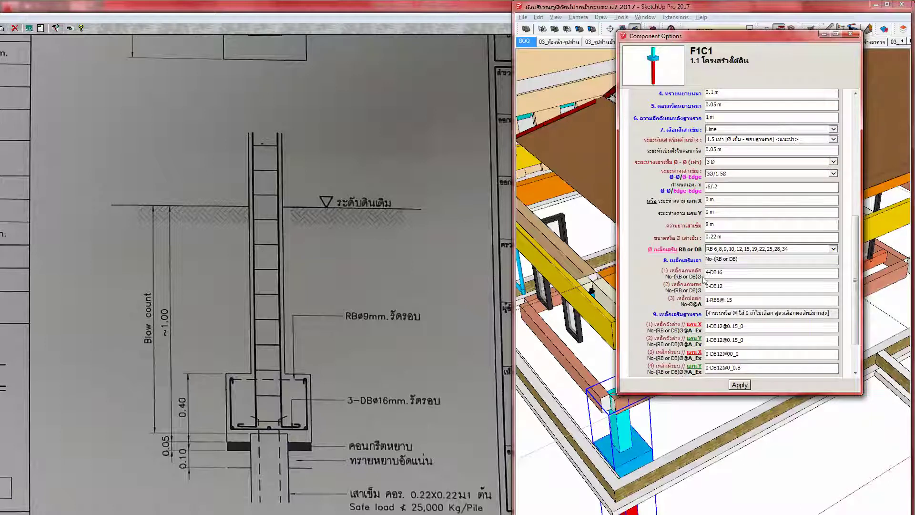
scroll(689, 305, down, 2)
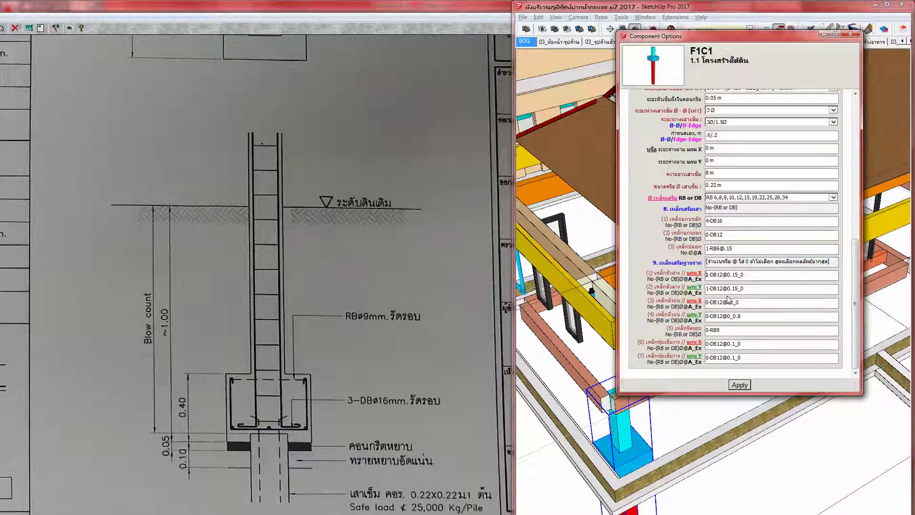
text(3)
key(Right)
key(Right)
key(Right)
key(shift+Right)
key(shift+Right)
key(Delete)
key(Tab)
key(Home)
key(Delete)
key(Delete)
key(Delete)
key(Tab)
key(Tab)
key(Tab)
key(Home)
click(743, 385)
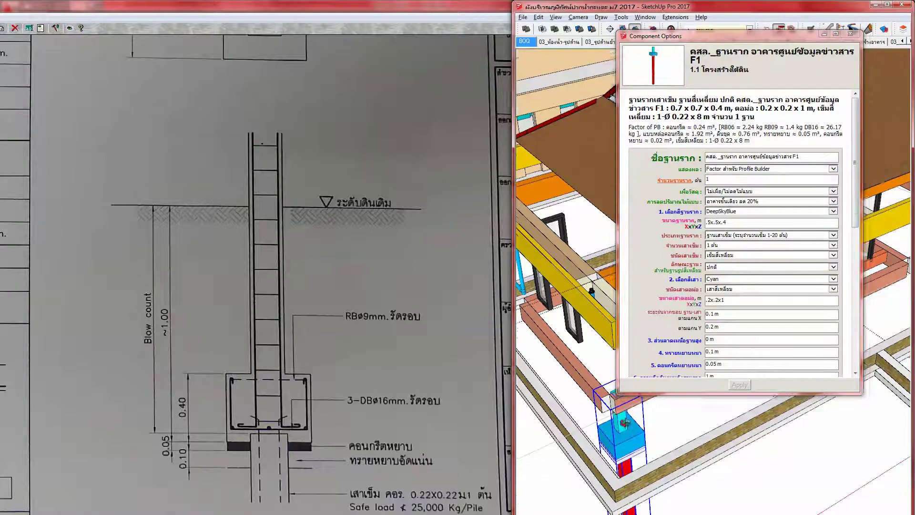
Step: Examine the restroom footing group's component options for comparison, including its dimensions, edge offsets, excavation depth, pile data and reinforcement
scroll(625, 425, down, 5)
mouse_move(625, 426)
middle_down()
mouse_move(737, 481)
mouse_move(720, 466)
mouse_move(744, 411)
middle_up()
drag(756, 394, 762, 267)
mouse_move(803, 418)
shift+middle_down()
mouse_move(727, 363)
mouse_move(736, 424)
mouse_move(729, 478)
shift+middle_up()
scroll(742, 354, up, 3)
click(743, 354)
double_click(712, 476)
click(713, 476)
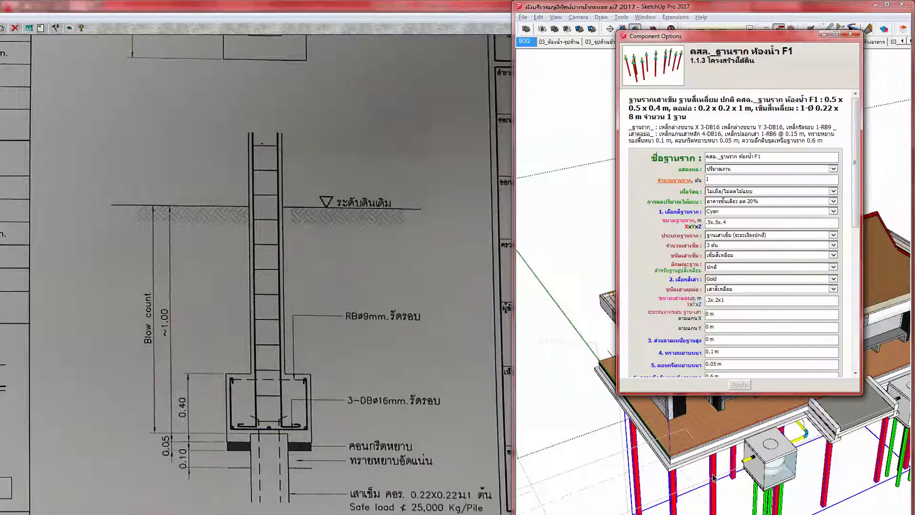
scroll(695, 298, down, 6)
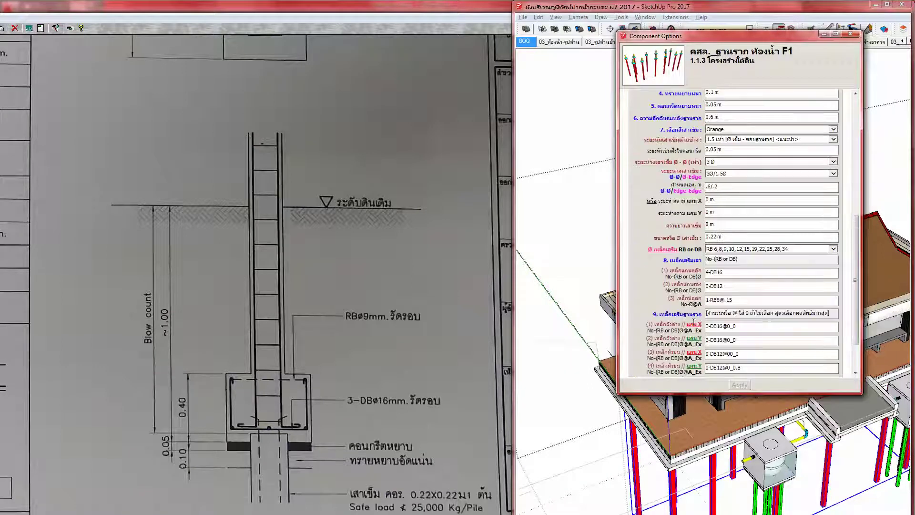
scroll(699, 316, down, 3)
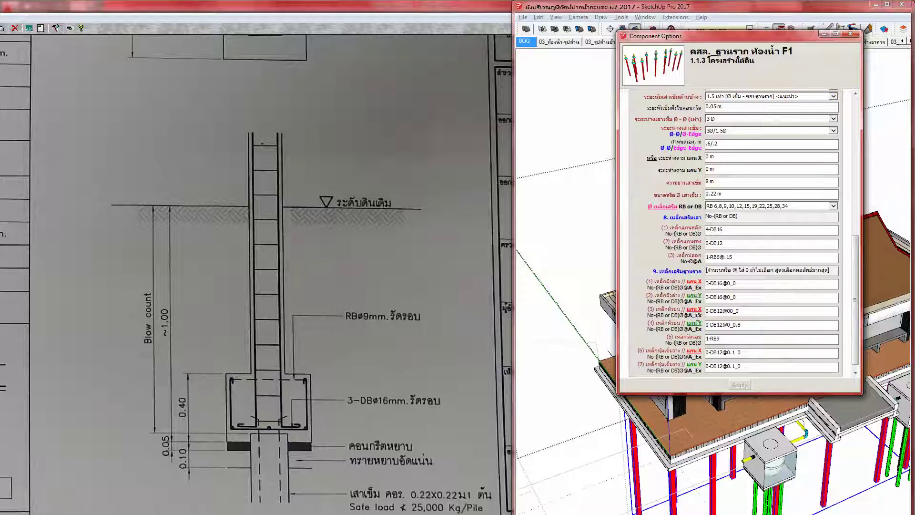
scroll(698, 316, down, 1)
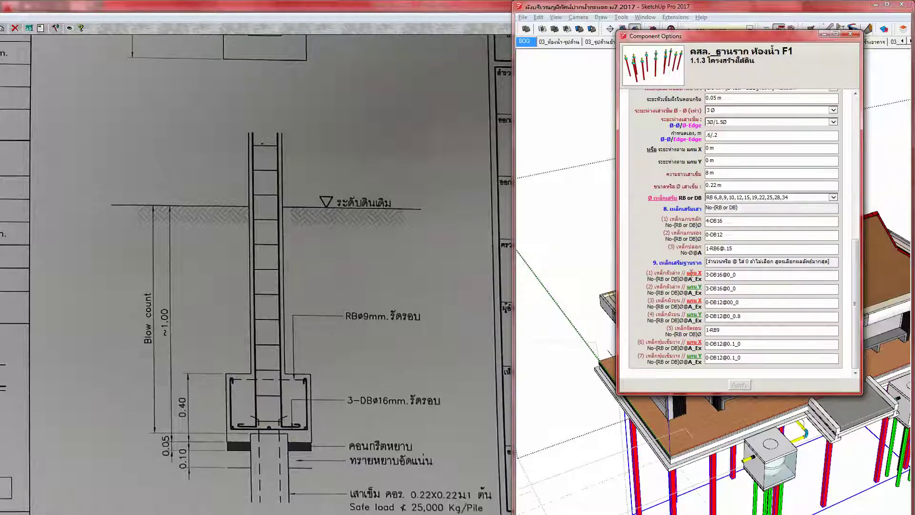
scroll(690, 273, up, 5)
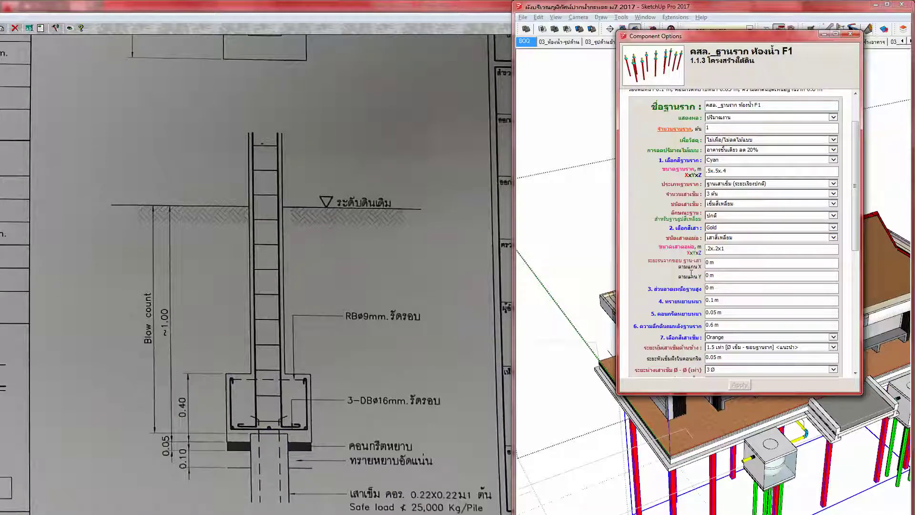
scroll(691, 273, up, 2)
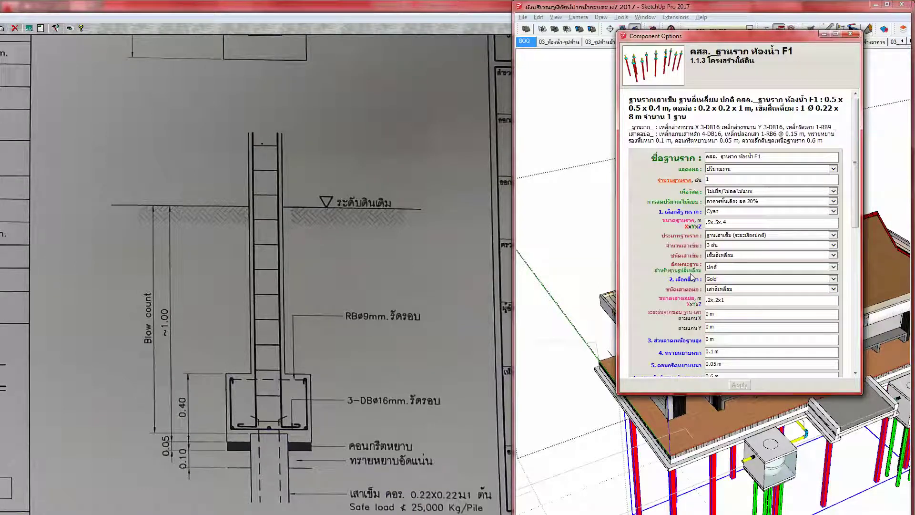
scroll(692, 276, down, 2)
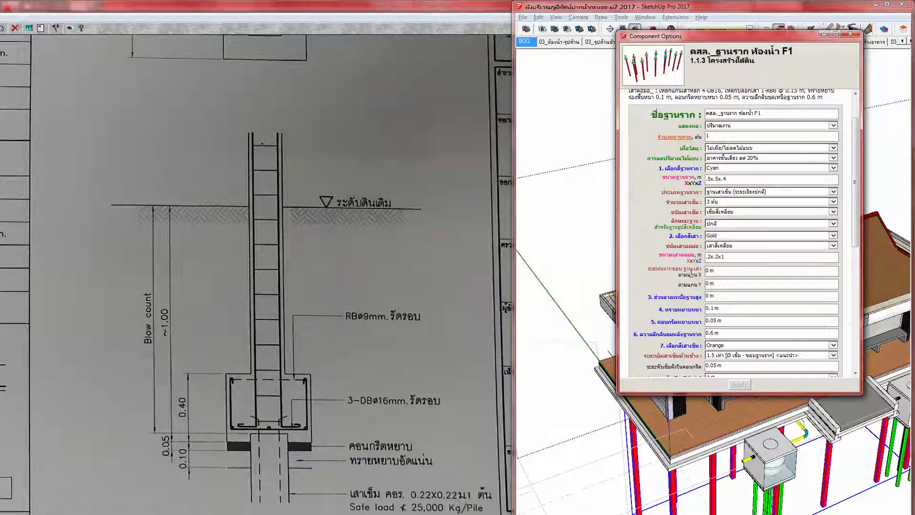
drag(722, 333, 692, 331)
click(676, 319)
scroll(677, 320, down, 6)
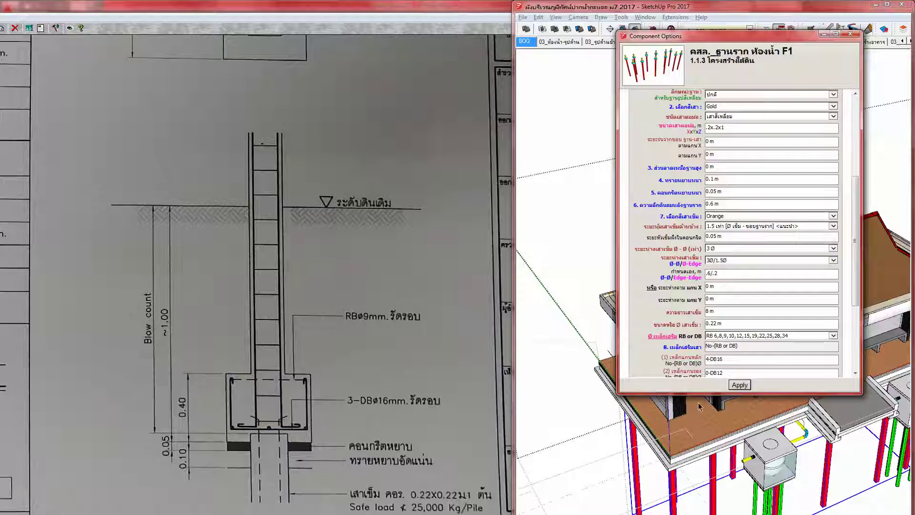
Step: Set the backfill depth over the information centre's F1 footing to 0.6 m and apply the component options
click(684, 456)
scroll(685, 456, down, 5)
scroll(703, 457, up, 3)
shift+middle_drag(592, 473, 623, 441)
scroll(629, 439, up, 3)
double_click(640, 430)
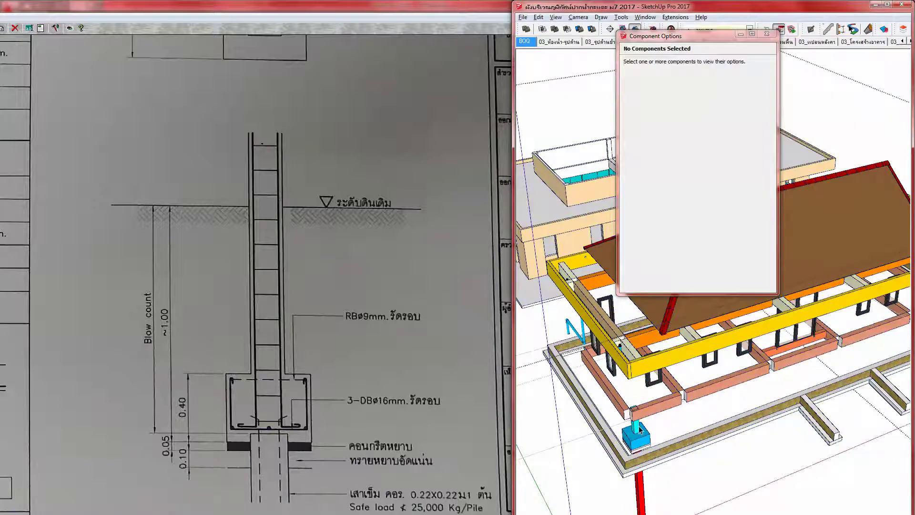
click(640, 430)
shift+middle_drag(639, 431, 605, 436)
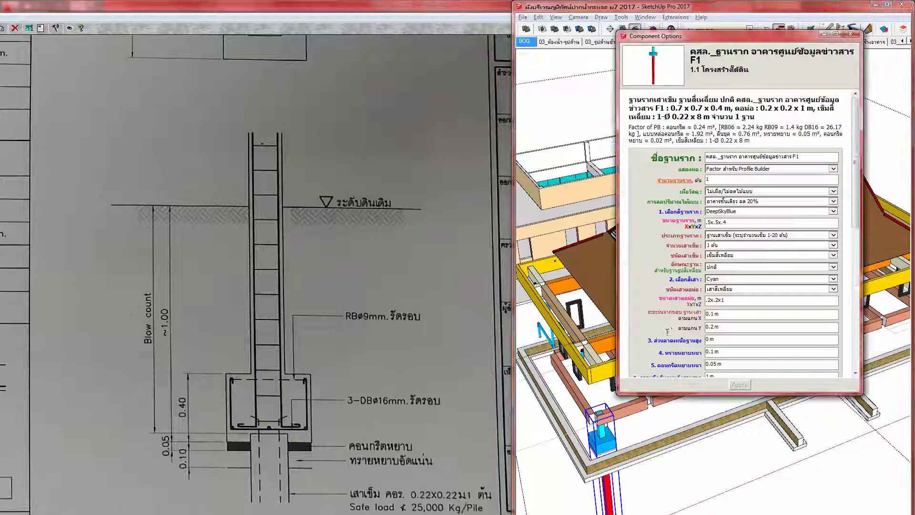
scroll(667, 332, down, 3)
drag(725, 248, 700, 248)
text(.6)
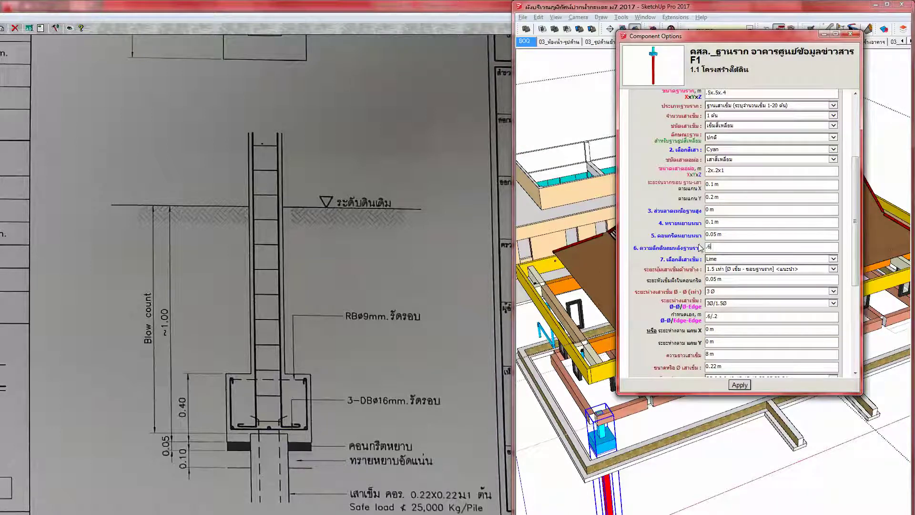
click(738, 386)
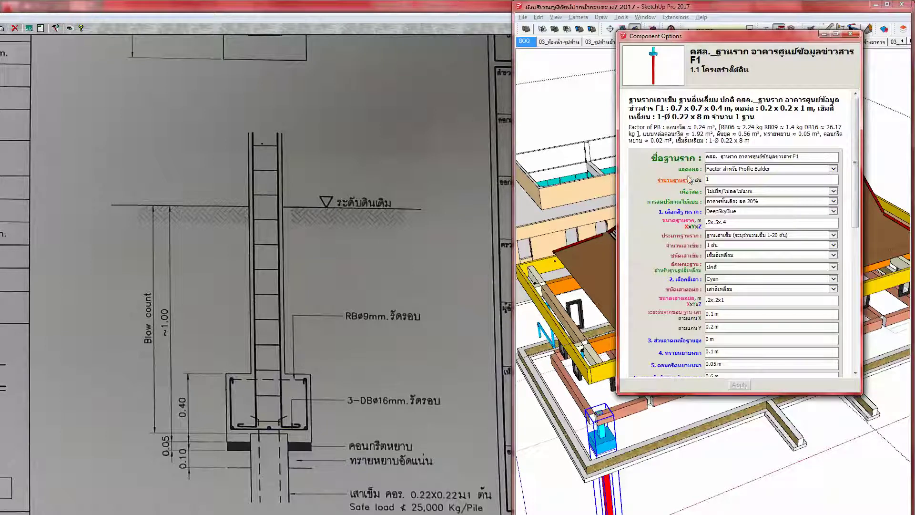
Step: Inside the information centre's footing component, move the nested footing so its column meets the corner of the ground beams
scroll(596, 447, up, 3)
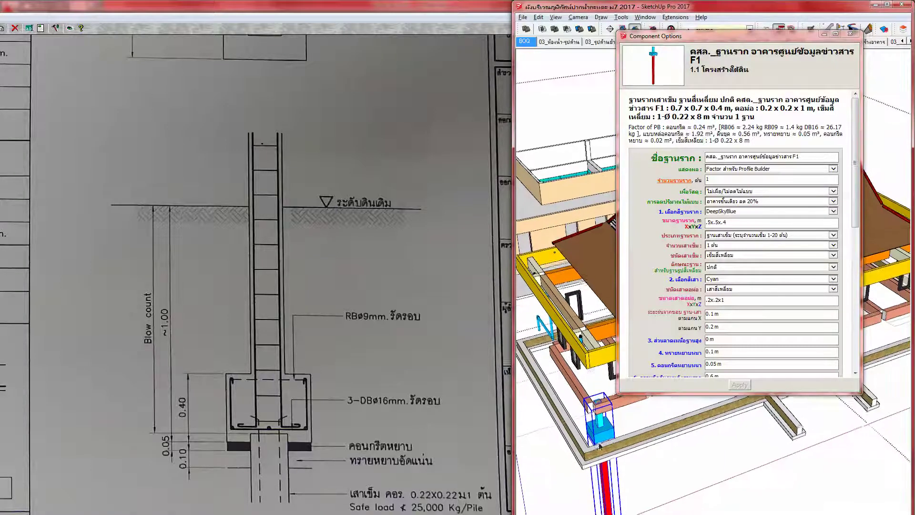
scroll(586, 427, up, 5)
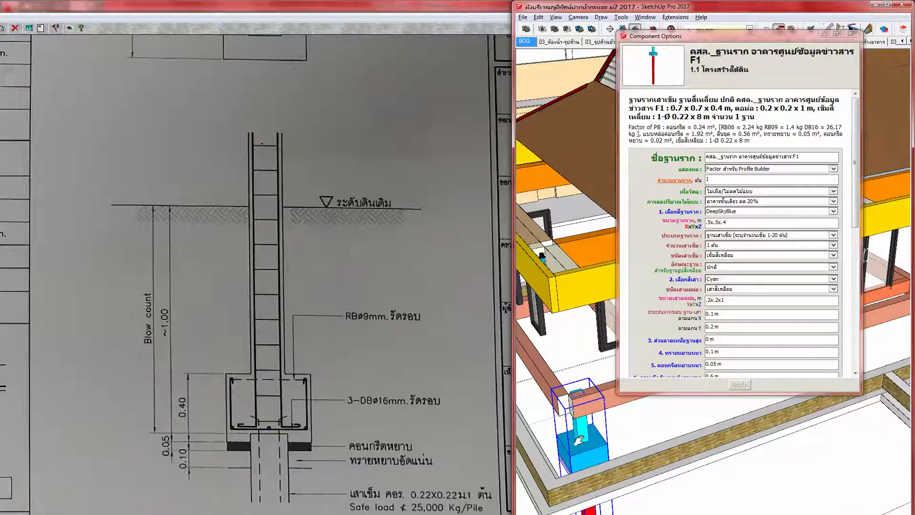
scroll(591, 458, up, 3)
double_click(590, 433)
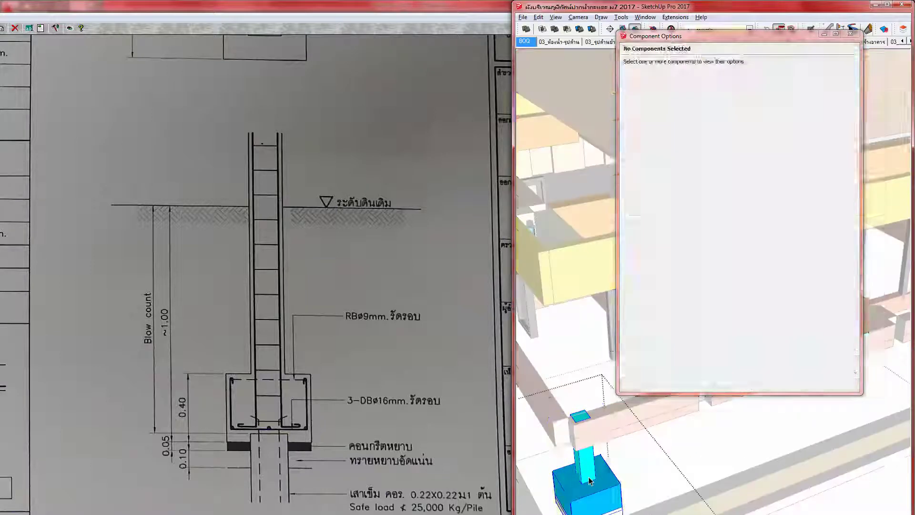
click(587, 430)
click(586, 427)
scroll(579, 416, up, 2)
key(m)
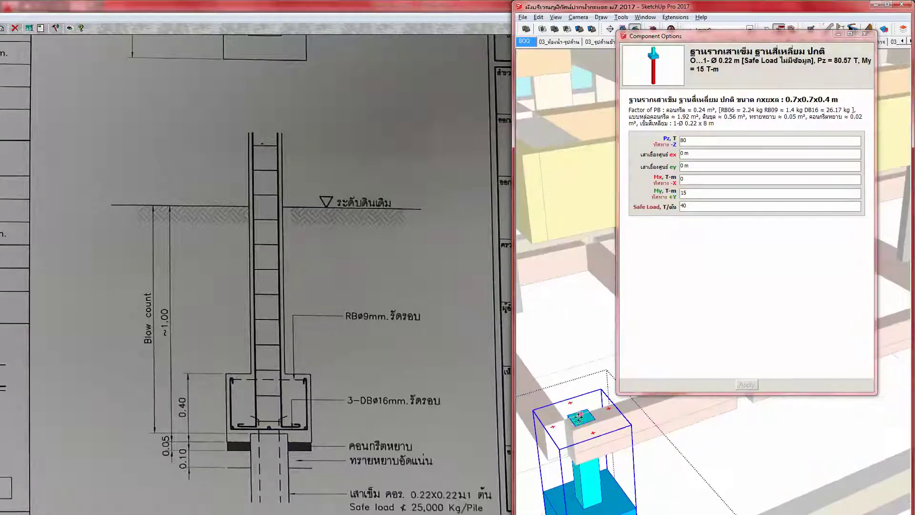
click(573, 426)
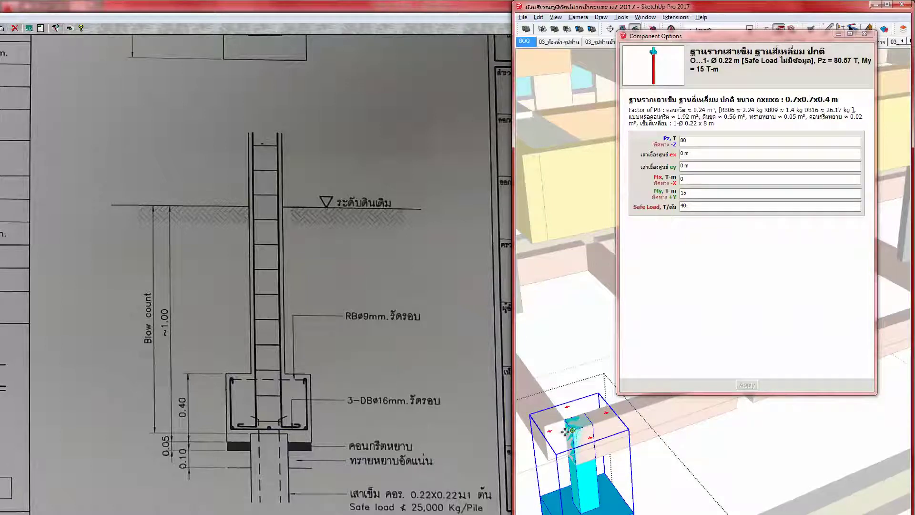
click(545, 428)
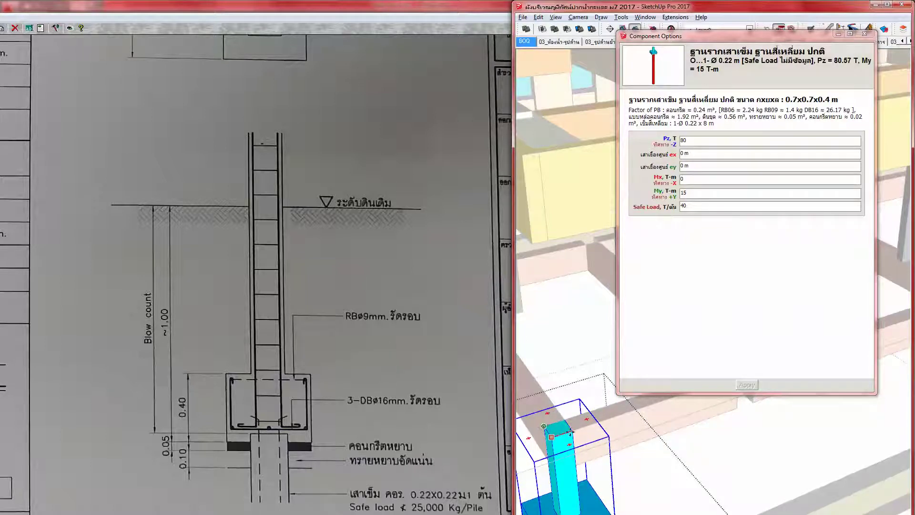
middle_drag(574, 437, 567, 398)
scroll(567, 397, down, 5)
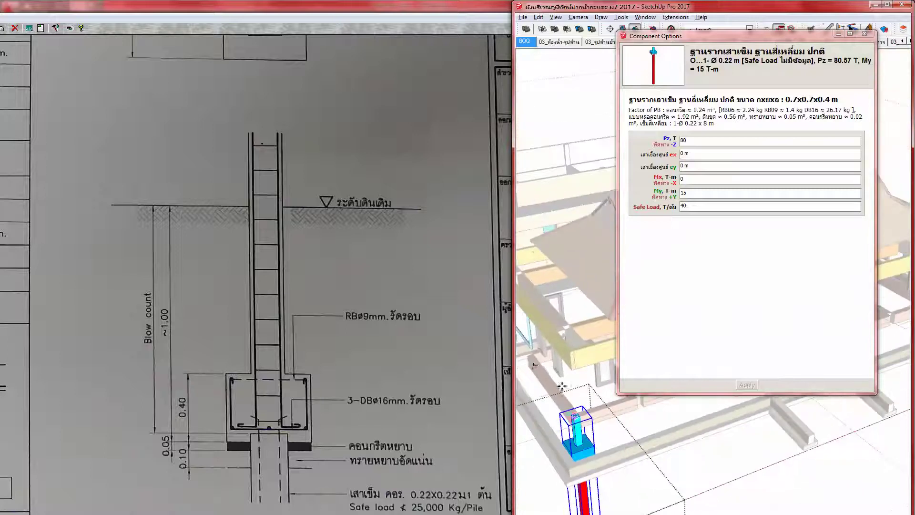
Step: Maximise the SketchUp window and show the nested footing's Entity Info together with the list of in-model components
click(887, 5)
scroll(353, 338, up, 5)
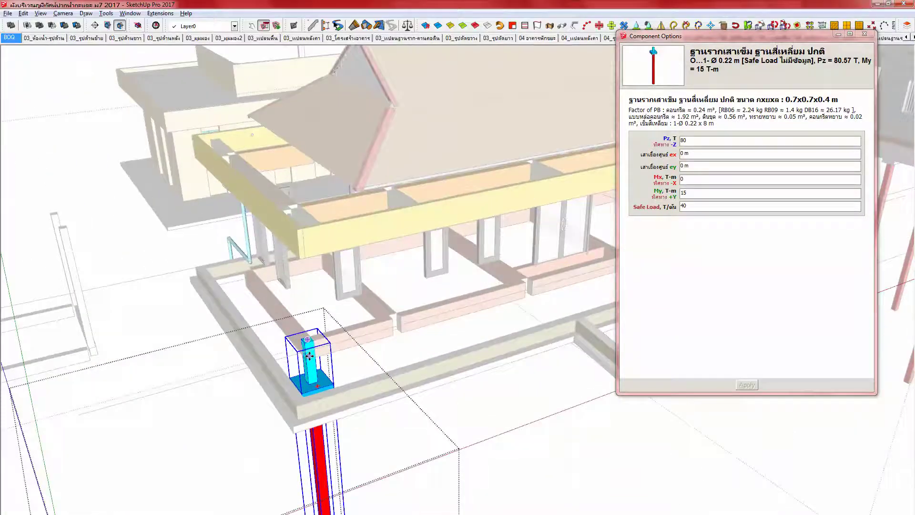
scroll(291, 276, up, 1)
key(ctrl+e)
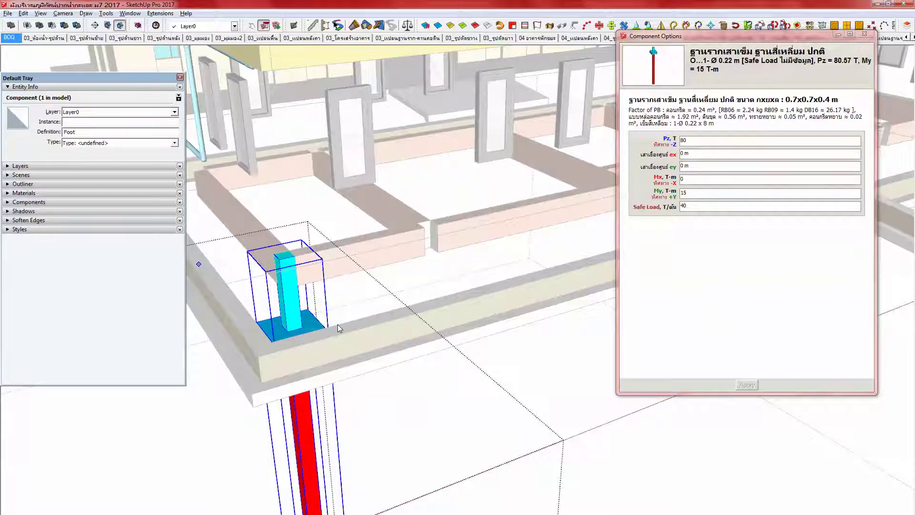
key(m)
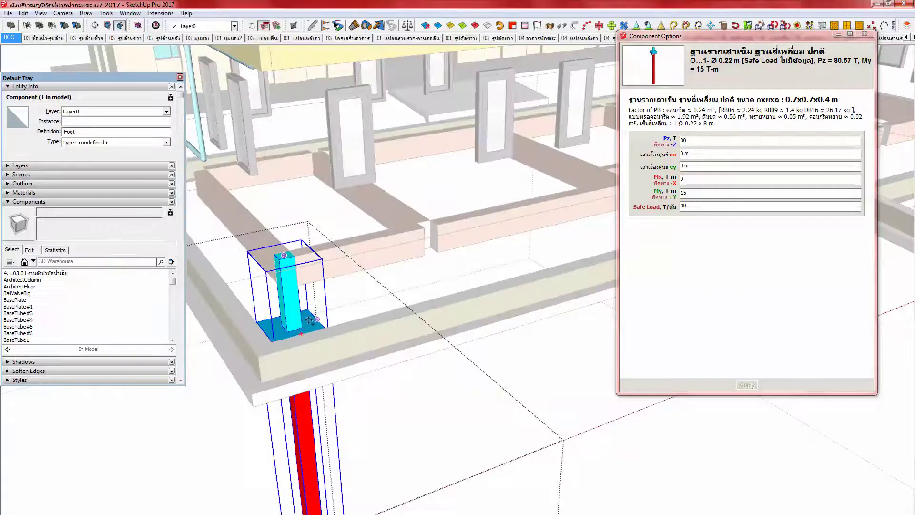
scroll(303, 312, down, 3)
middle_drag(301, 307, 341, 333)
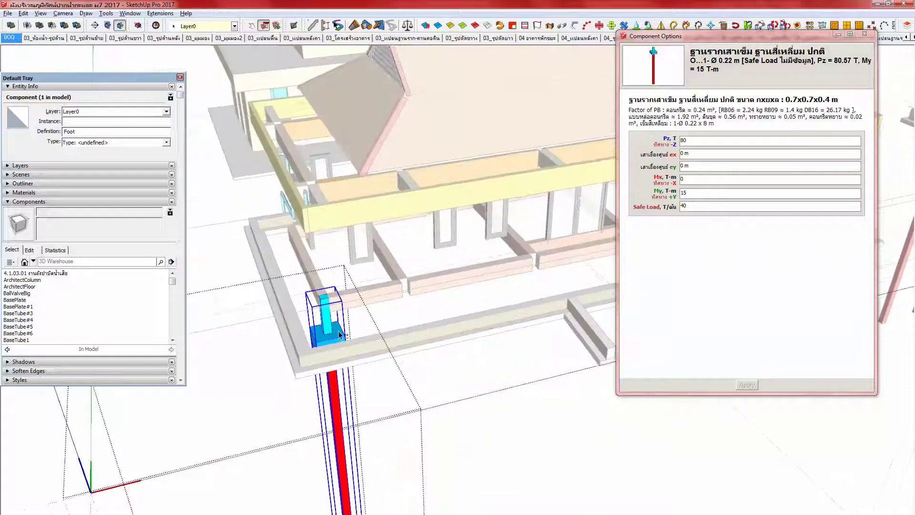
Step: Reuse the footing's title from its component options to name the outer footing's definition "คสล._ฐานราก อาคารศูนย์ข้อมูลข่าวสาร"
click(358, 331)
click(334, 335)
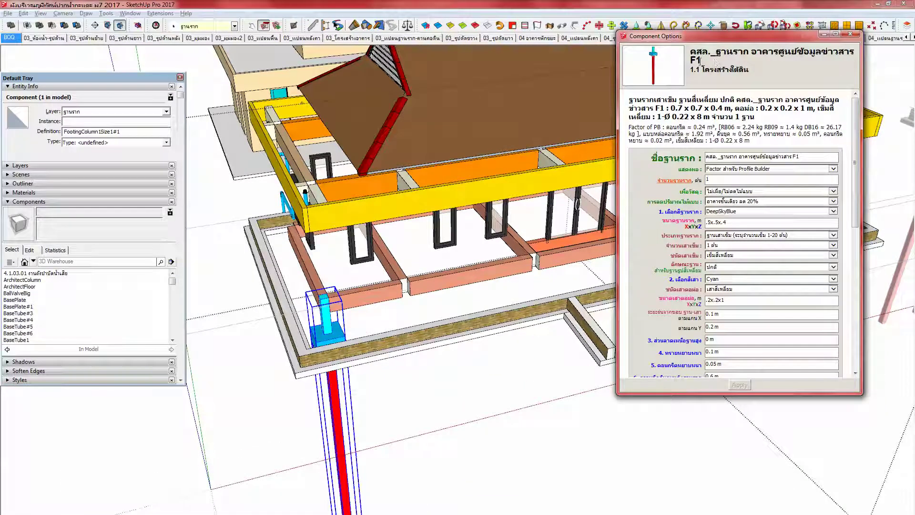
drag(700, 61, 690, 50)
key(ctrl+c)
middle_drag(332, 336, 320, 347)
drag(120, 133, 54, 135)
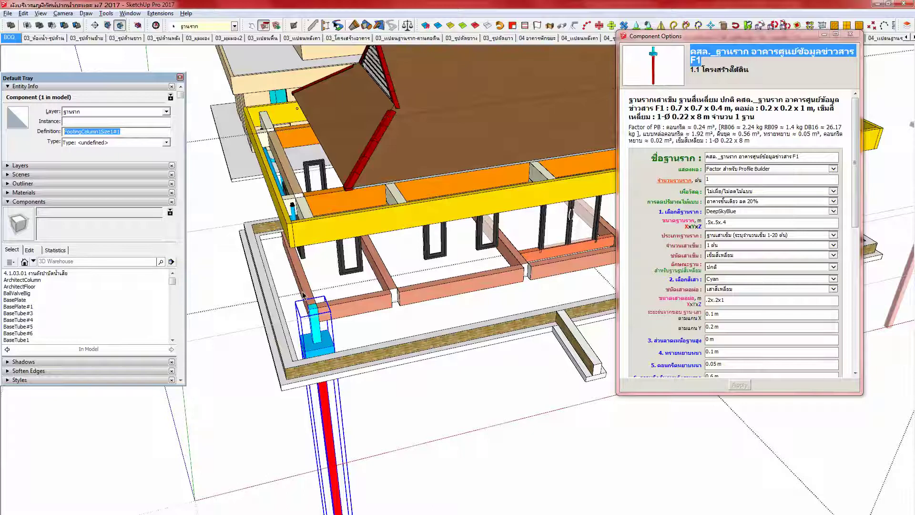
key(ctrl+v)
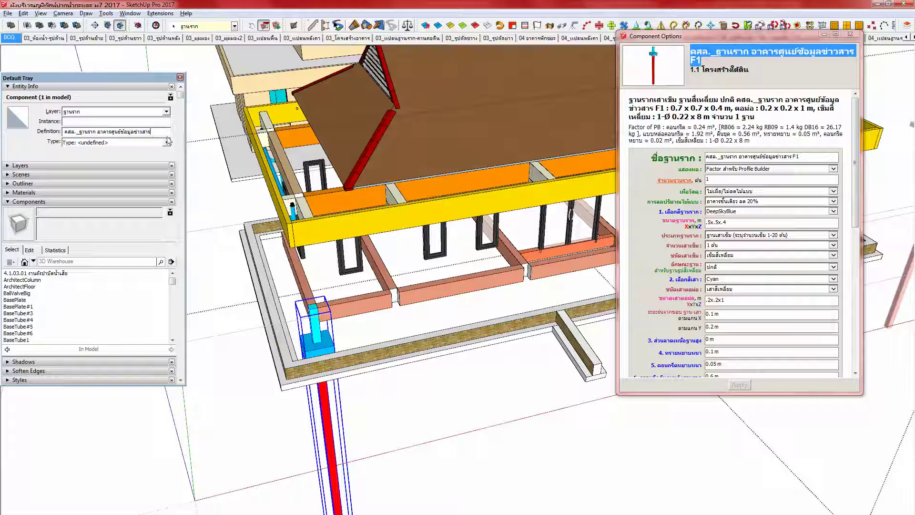
Step: Assign the outer footing component to Layer0
click(166, 111)
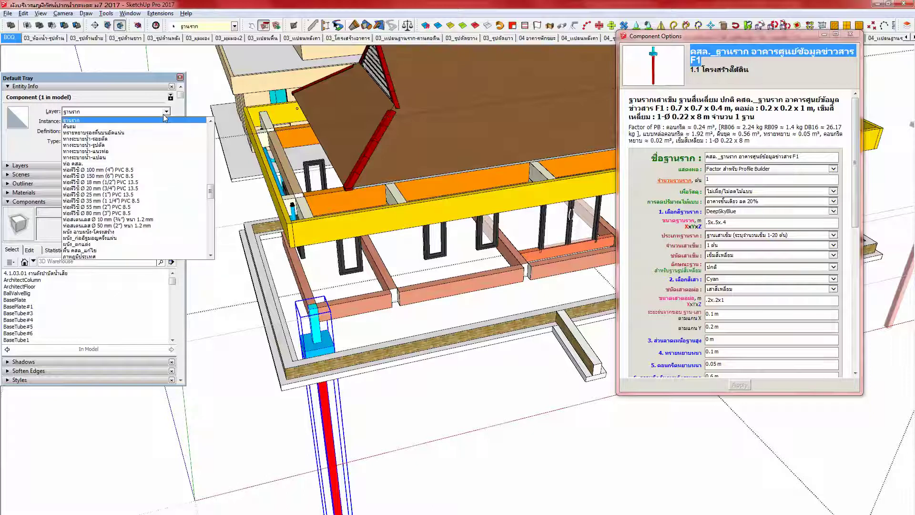
drag(213, 192, 211, 127)
click(164, 121)
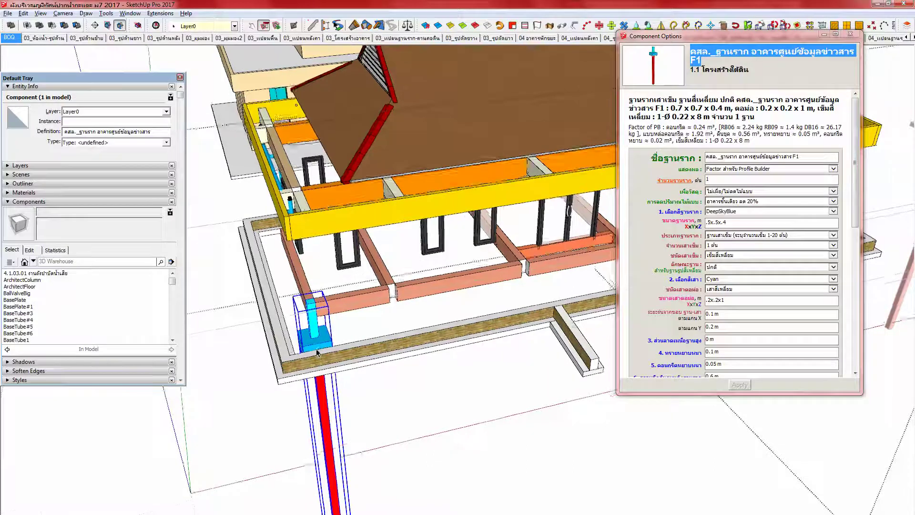
Step: Set both the definition and instance names of the nested footing to "คสล._ฐานราก อาคารศูนย์ข้อมูลข่าวสาร F1"
double_click(314, 334)
click(315, 333)
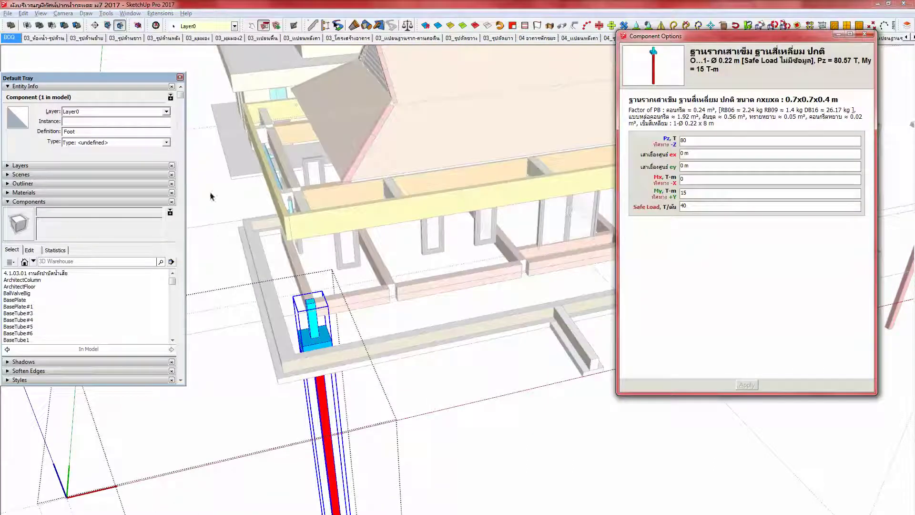
click(70, 133)
double_click(70, 133)
key(ctrl+v)
middle_drag(349, 373, 348, 360)
key(ctrl+v)
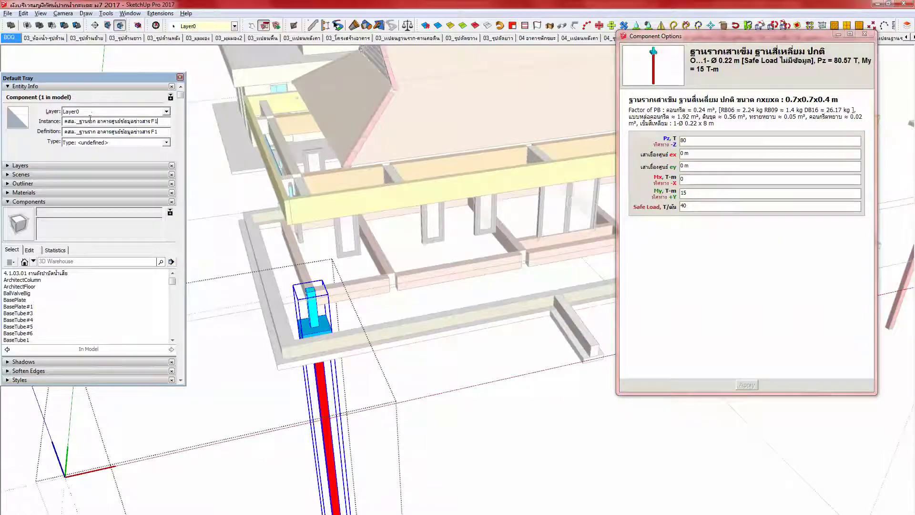
middle_drag(316, 296, 316, 294)
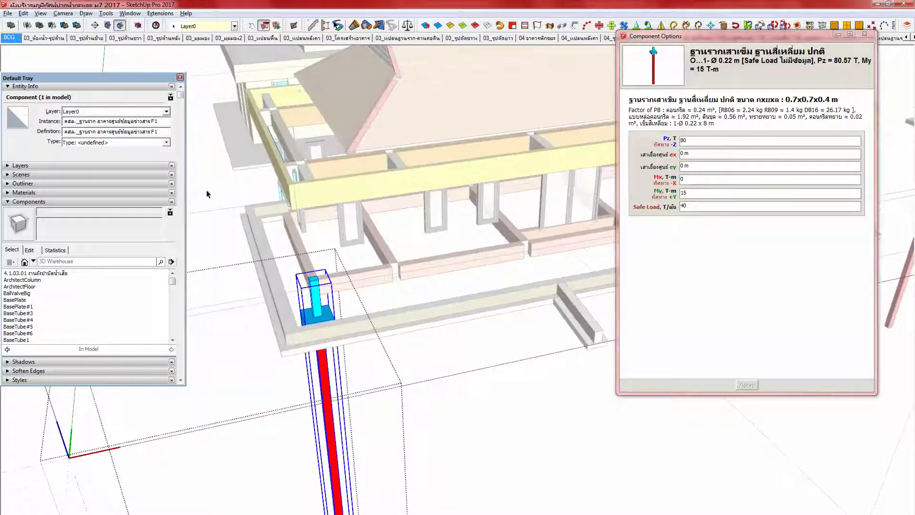
Step: Rename Layer24 as "คสล._ฐานราก อาคารศูนย์ข้อมูลข่าวสาร F1"
click(167, 114)
drag(213, 138, 195, 95)
click(136, 83)
click(64, 167)
scroll(76, 219, down, 5)
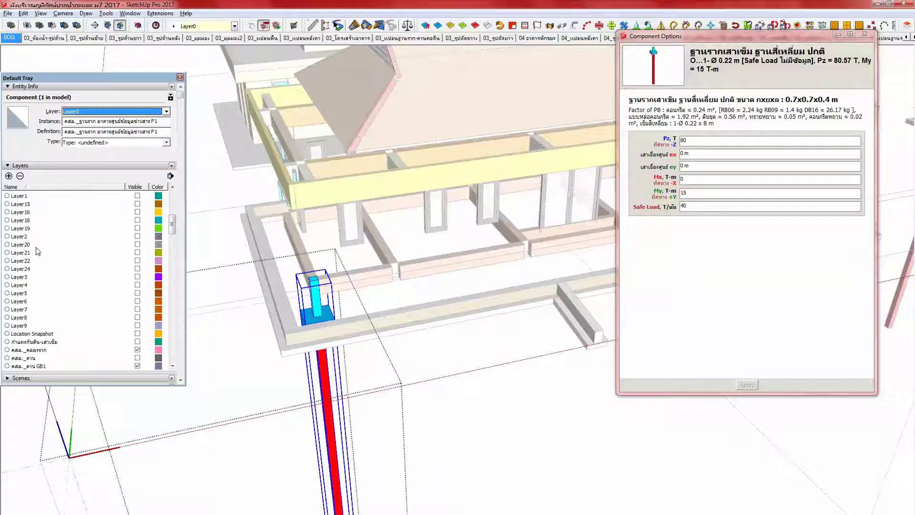
double_click(29, 268)
key(ctrl+v)
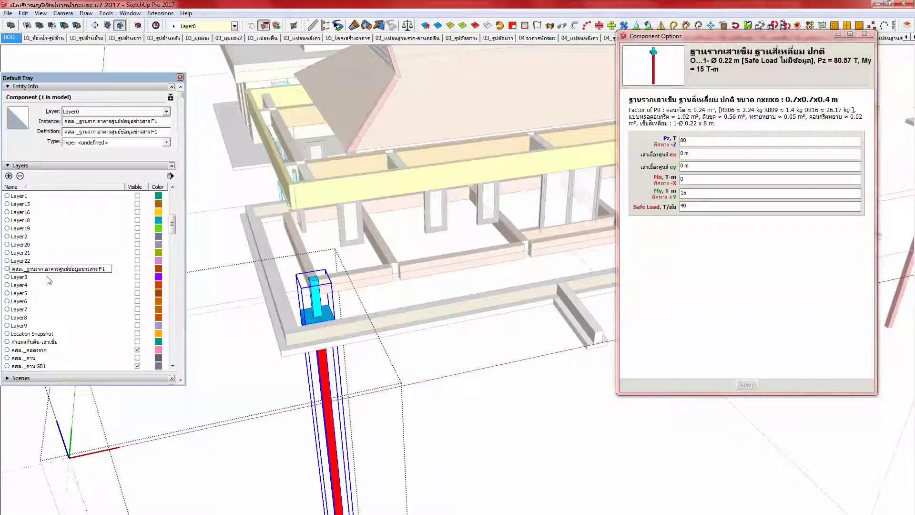
middle_drag(321, 311, 332, 315)
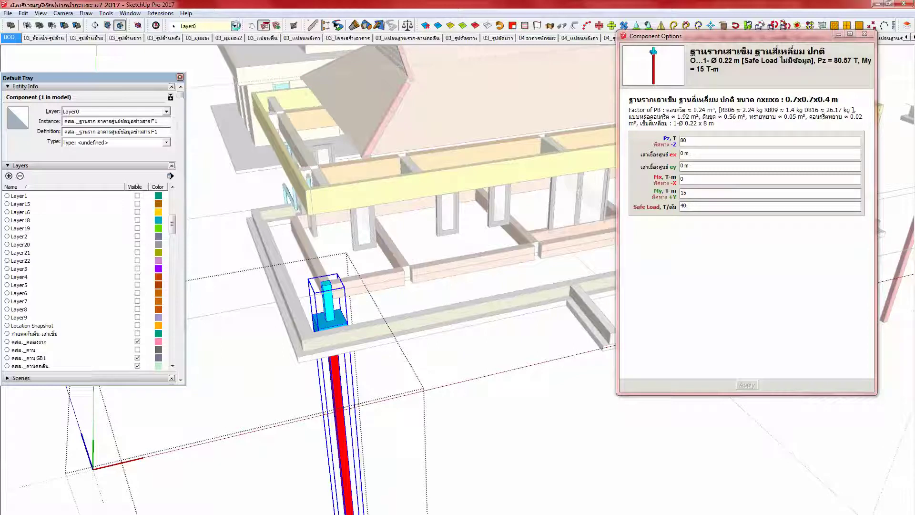
Step: Assign the nested footing to the layer "คสล._ฐานราก อาคารศูนย์ข้อมูลข่าวสาร F1"
click(234, 25)
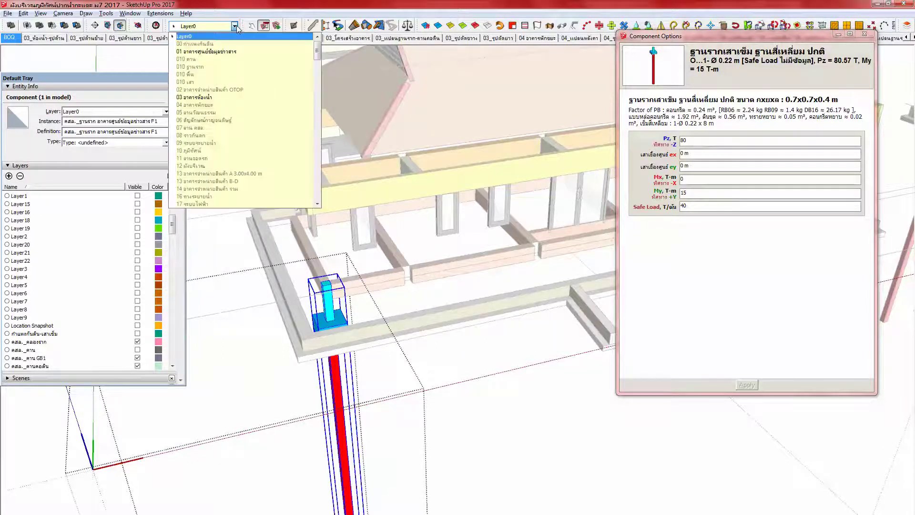
drag(317, 51, 317, 107)
scroll(317, 107, up, 1)
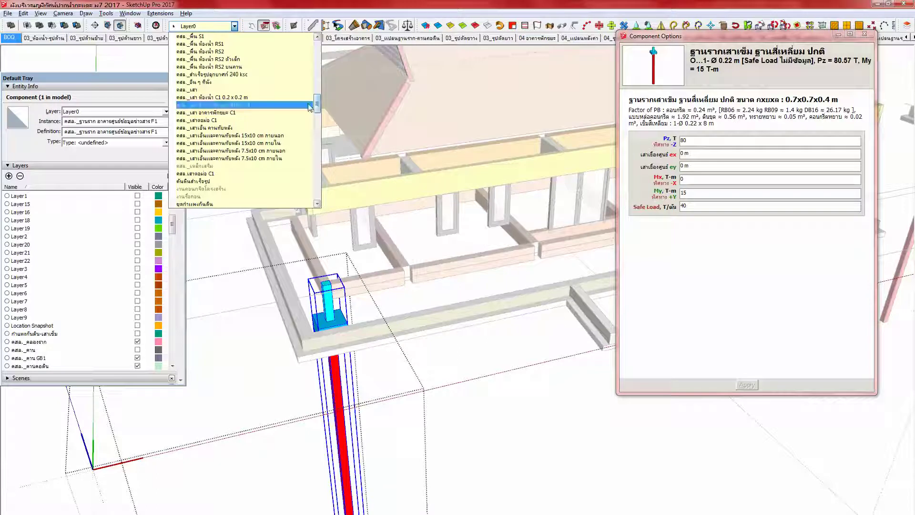
scroll(301, 105, up, 3)
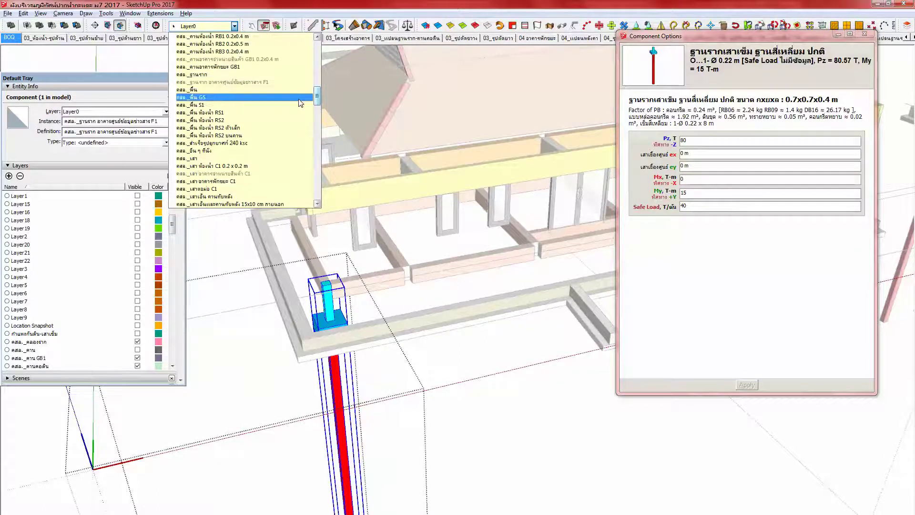
click(275, 87)
Step: Make the layer "คสล._ฐานราก อาคารศูนย์ข้อมูลข่าวสาร F1" visible and select the nested footing again
drag(176, 224, 177, 248)
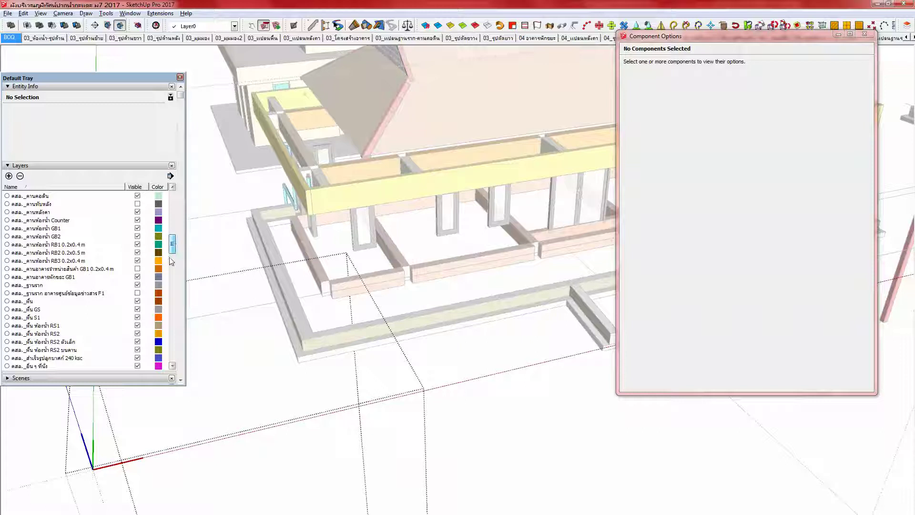
click(137, 293)
middle_drag(341, 307, 346, 300)
scroll(347, 300, up, 3)
click(345, 301)
scroll(344, 303, up, 2)
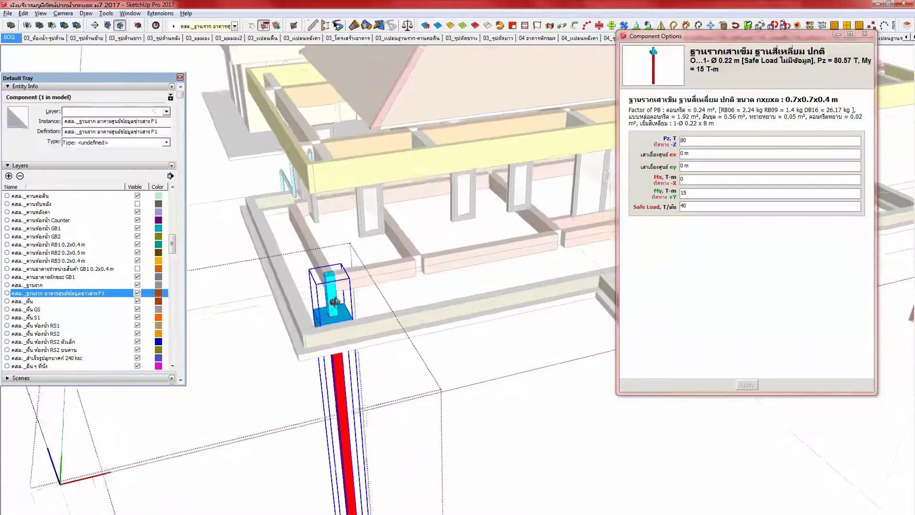
middle_drag(343, 303, 377, 284)
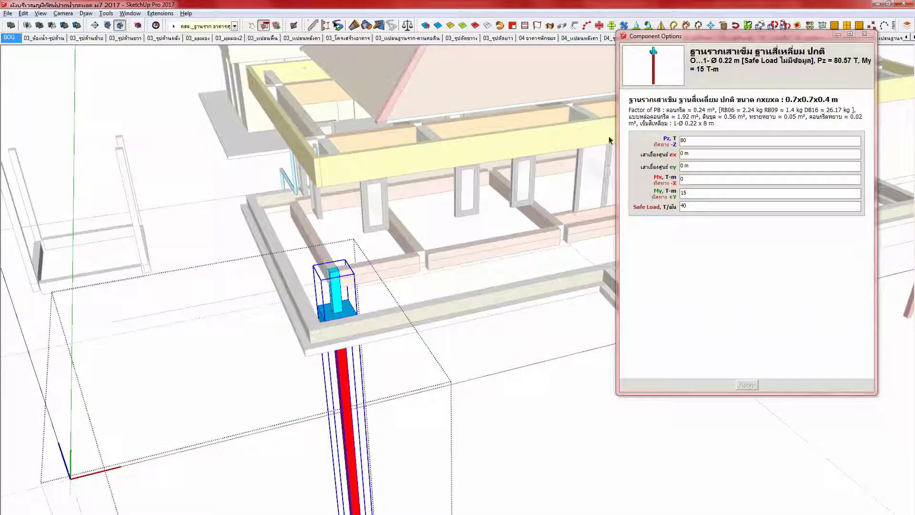
Step: Open the nested footing's object cost data in PB Quantifier and add a cost item row
scroll(368, 280, up, 2)
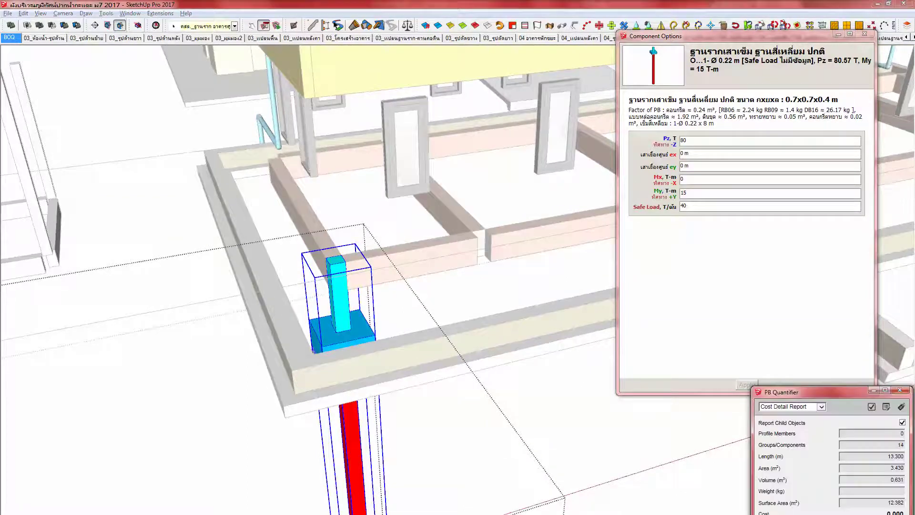
click(900, 406)
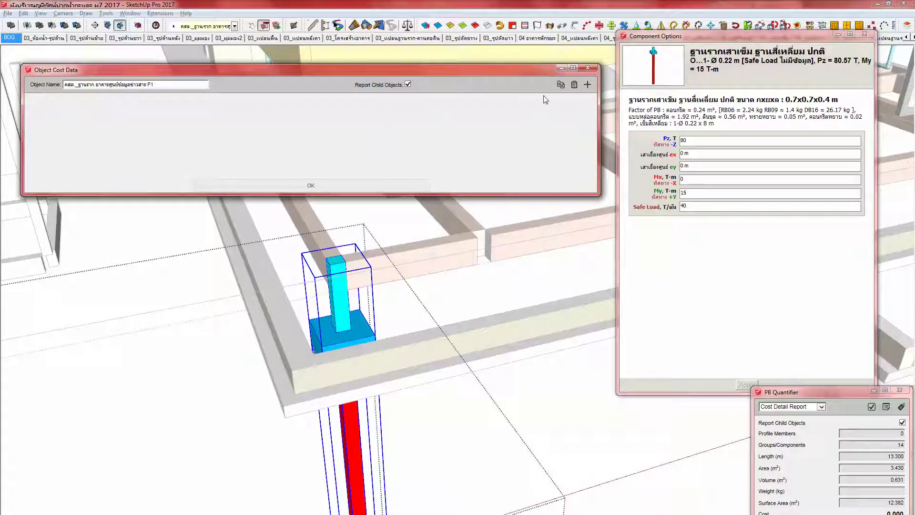
click(587, 84)
click(393, 159)
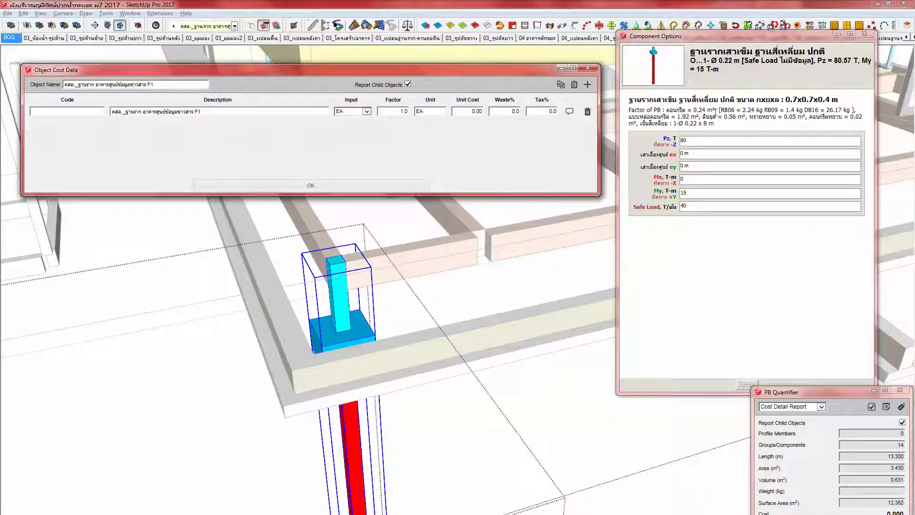
Step: Delete the blank cost item row, close the nested footing's cost data and leave component editing
click(587, 112)
click(587, 68)
shift+middle_drag(340, 295, 305, 309)
scroll(305, 309, down, 3)
click(355, 318)
Step: Select the toilet building's footing component "คสล._ฐานราก ห้องน้ำ F1" and close its component options
scroll(356, 318, down, 2)
shift+middle_drag(538, 305, 363, 316)
click(432, 321)
middle_drag(433, 321, 453, 318)
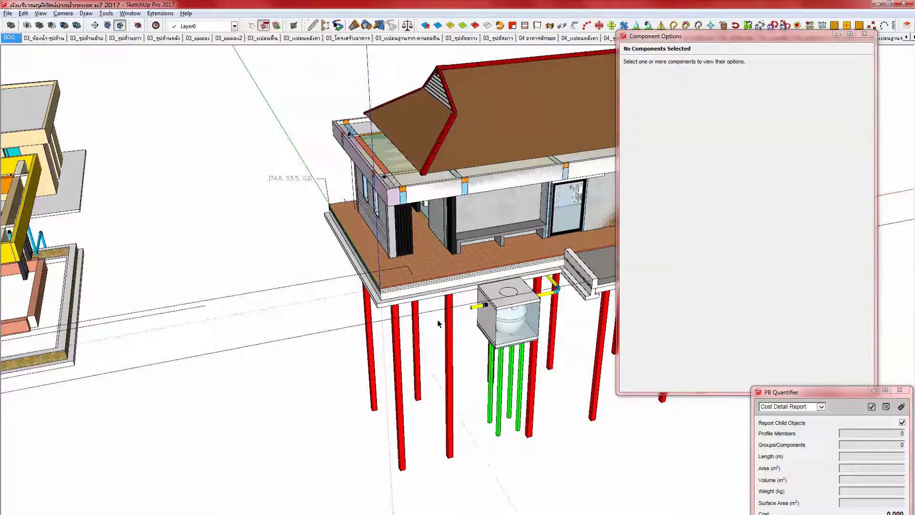
click(847, 25)
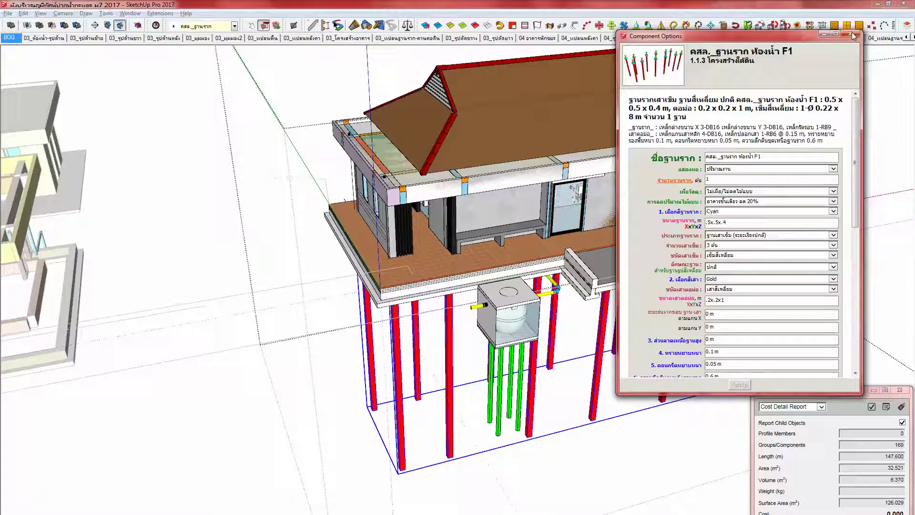
click(853, 34)
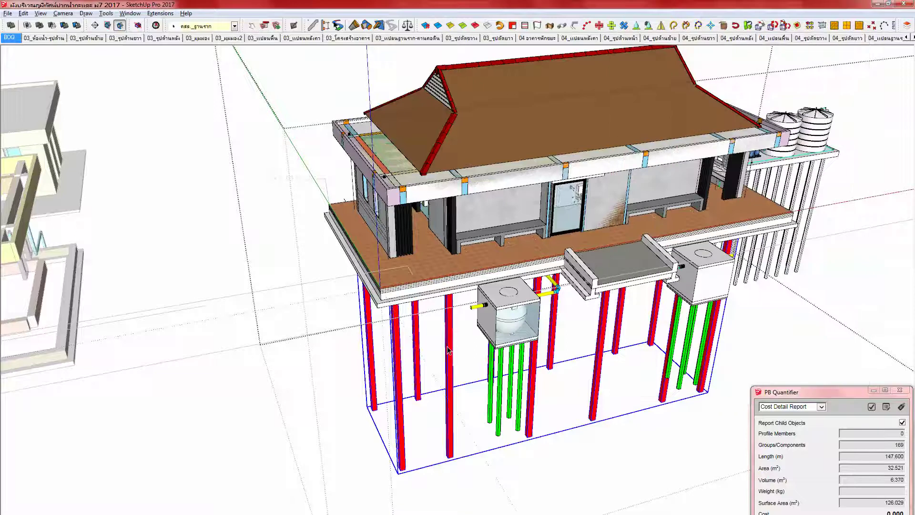
Step: Examine the toilet building's piled footings and the information centre's F1 footing for comparison
double_click(448, 350)
shift+middle_drag(559, 300, 662, 253)
click(518, 333)
scroll(519, 332, down, 2)
shift+middle_drag(519, 332, 743, 277)
click(424, 295)
scroll(424, 295, up, 3)
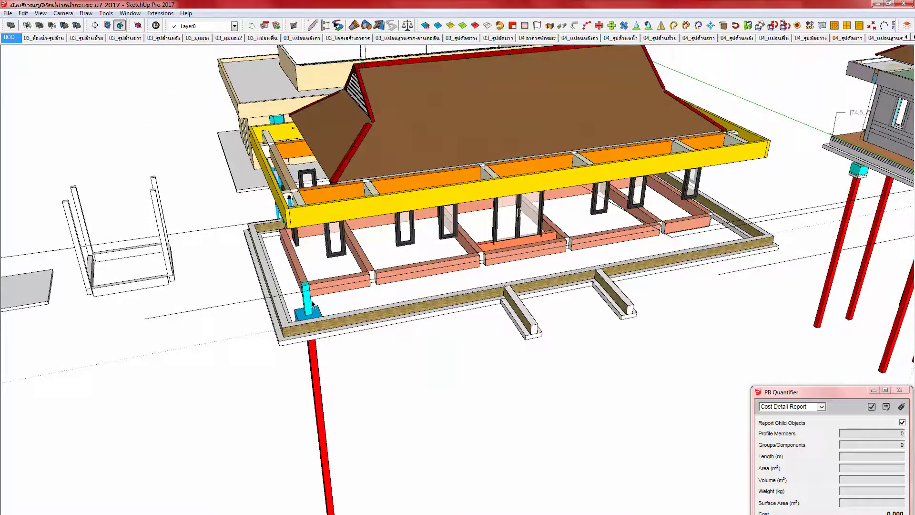
scroll(313, 305, up, 2)
double_click(315, 312)
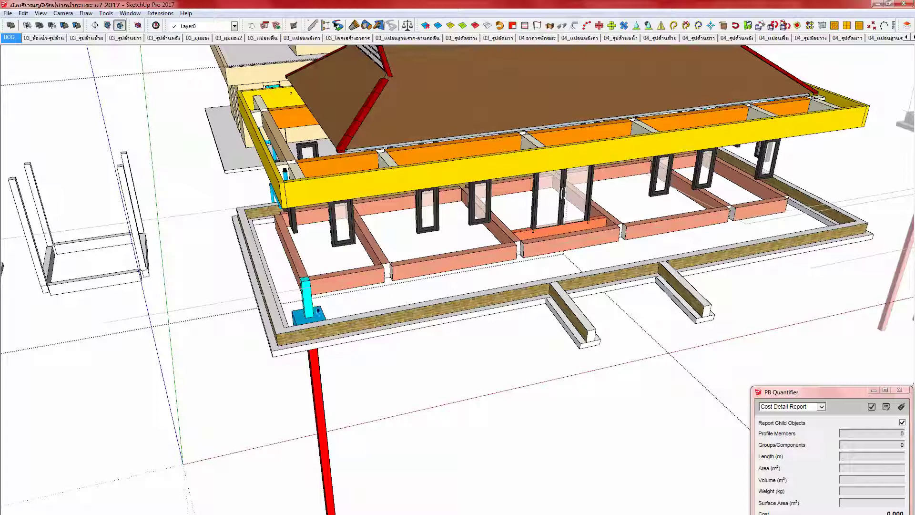
click(310, 312)
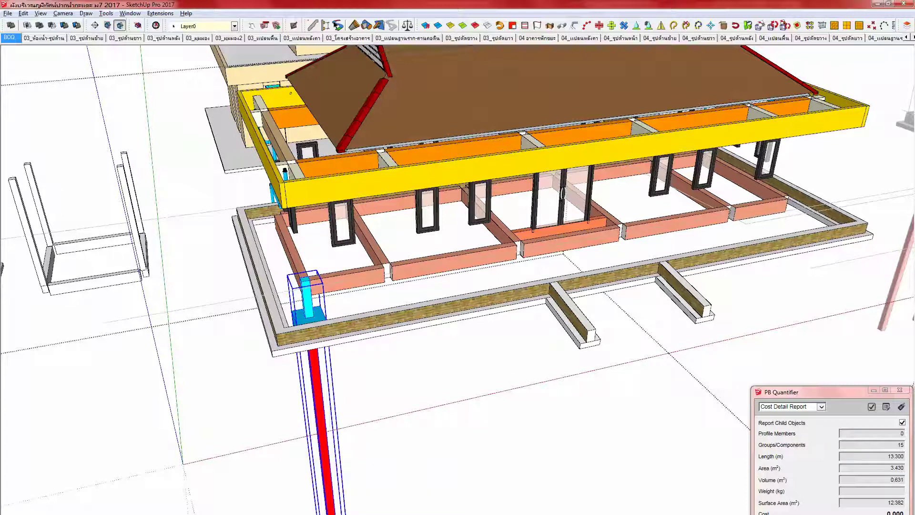
middle_drag(567, 291, 314, 303)
click(630, 267)
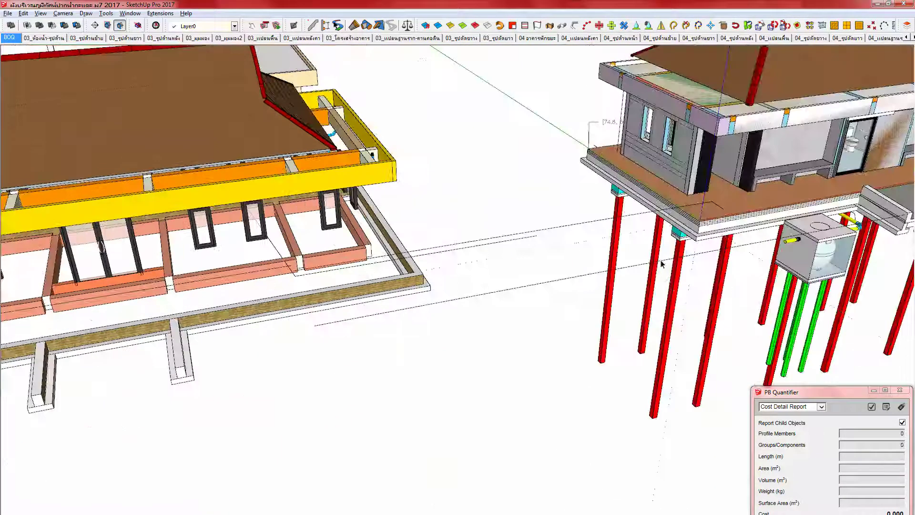
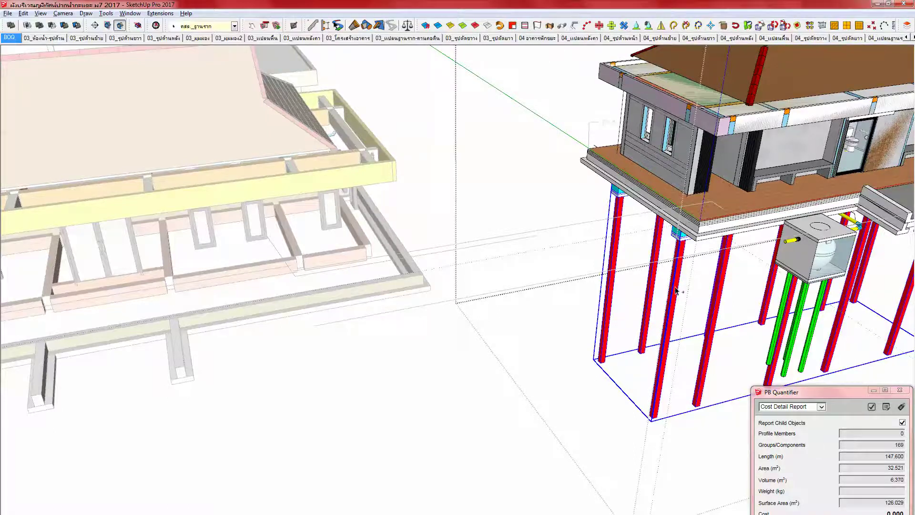
Step: Expand the component tree of "คสล._ฐานราก ห้องน้ำ F1" and select its eleven nested footings numbered #1 to #11
scroll(673, 286, down, 1)
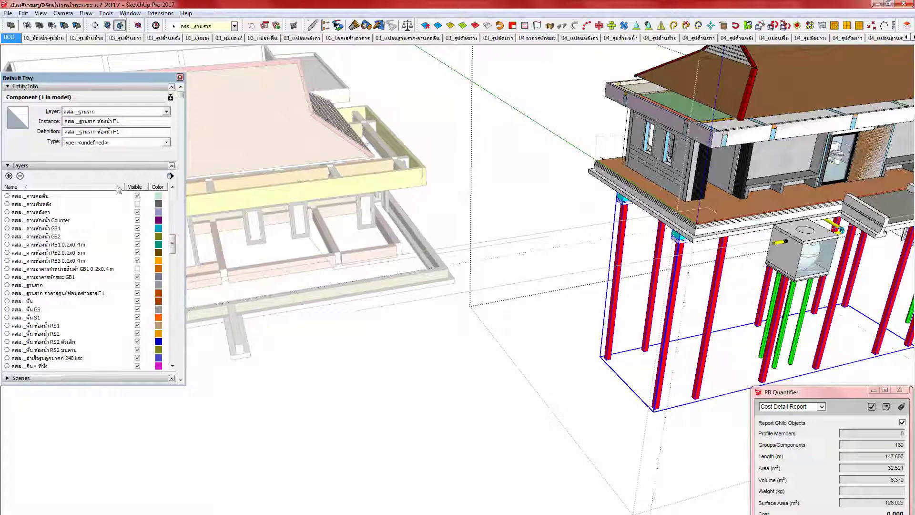
click(107, 166)
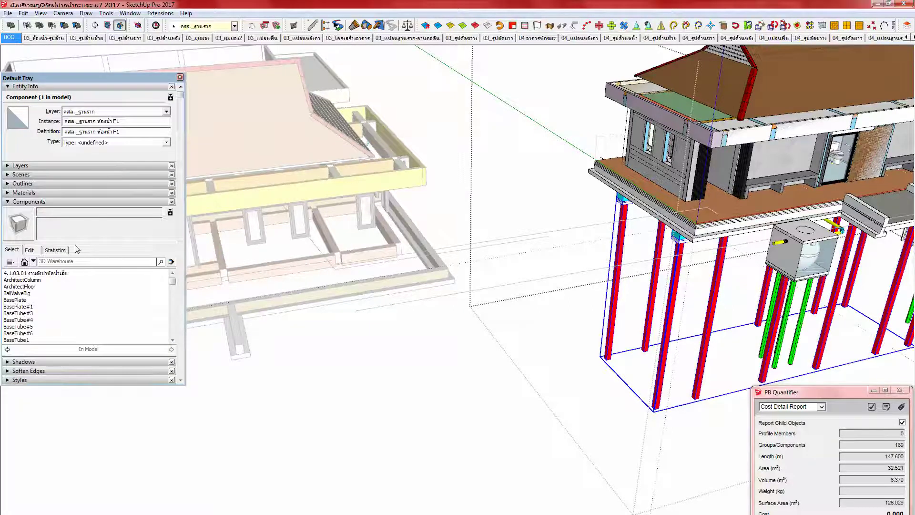
click(25, 183)
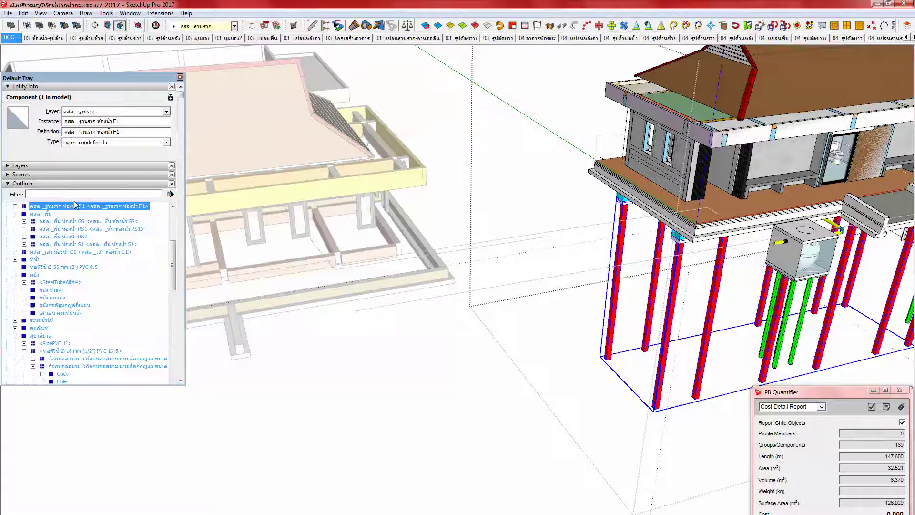
click(15, 206)
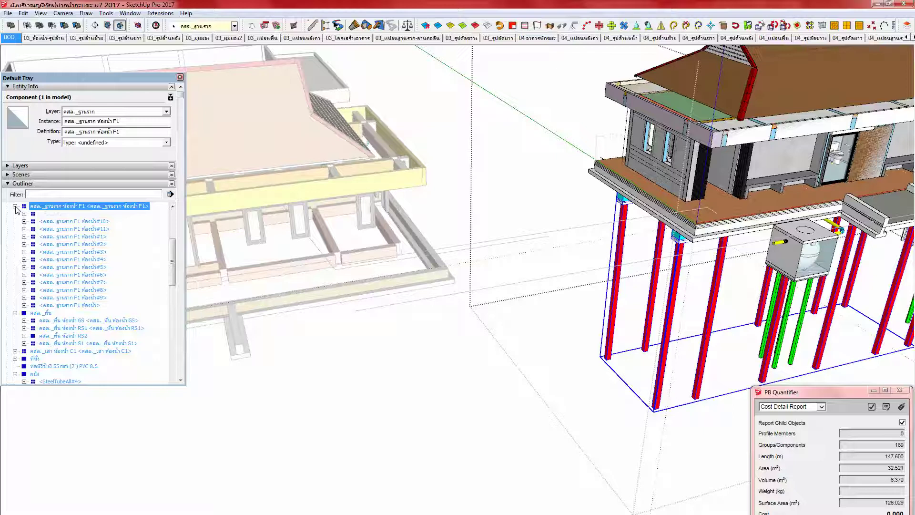
shift+middle_drag(674, 270, 505, 335)
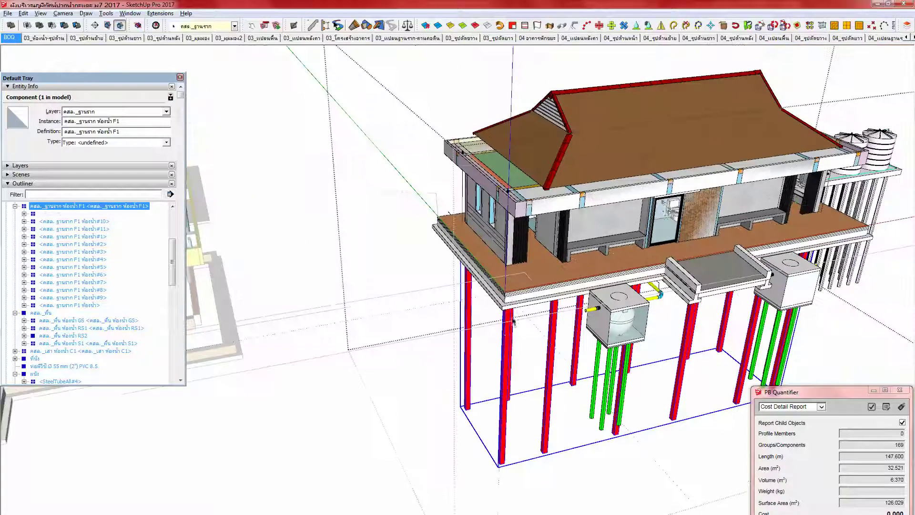
double_click(507, 339)
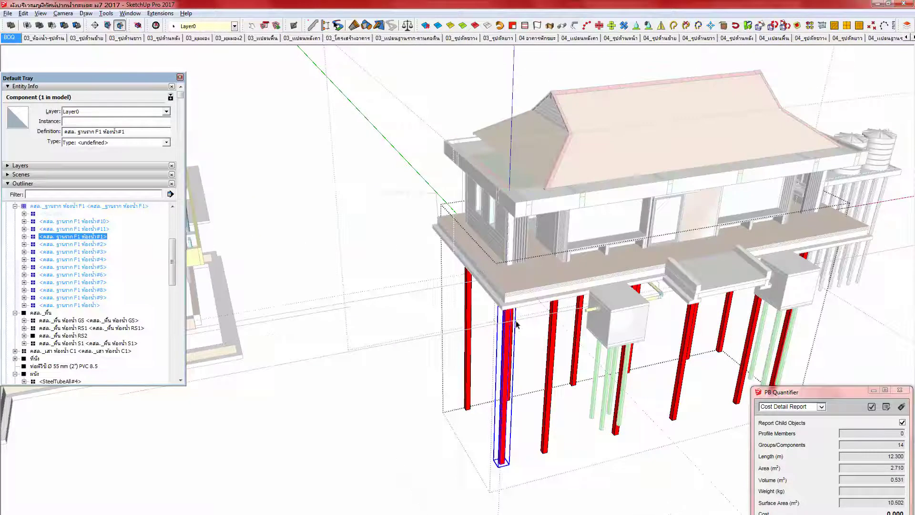
click(90, 306)
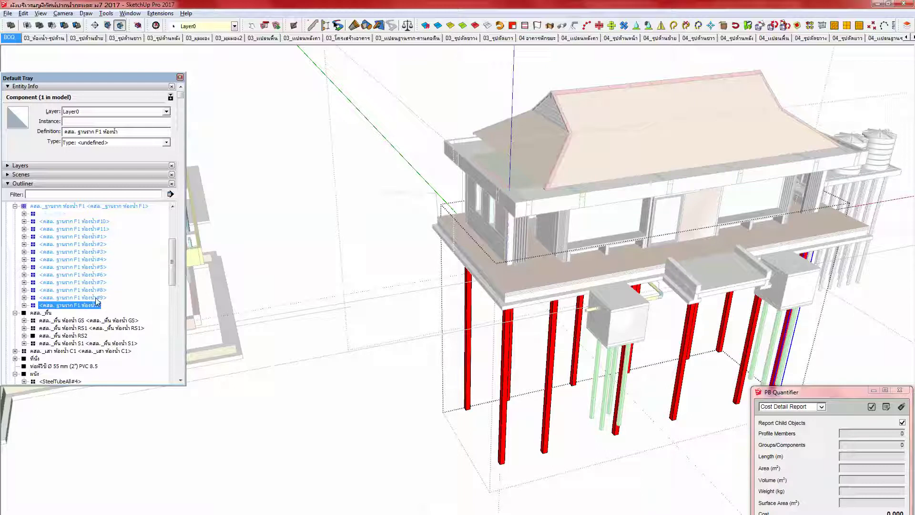
click(95, 297)
shift+click(101, 223)
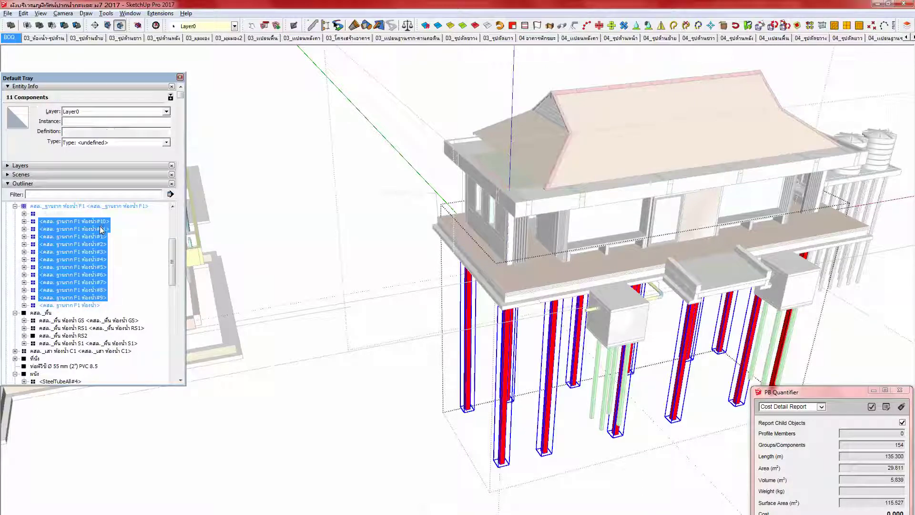
Step: Replace the selected nested footings with the in-model component "คสล. ฐานราก F1 ห้องน้ำ"
click(179, 265)
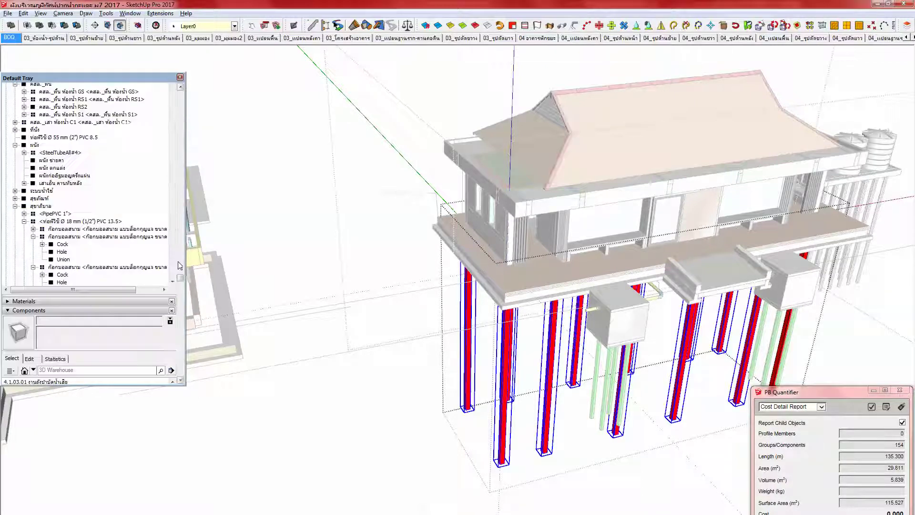
scroll(179, 266, down, 3)
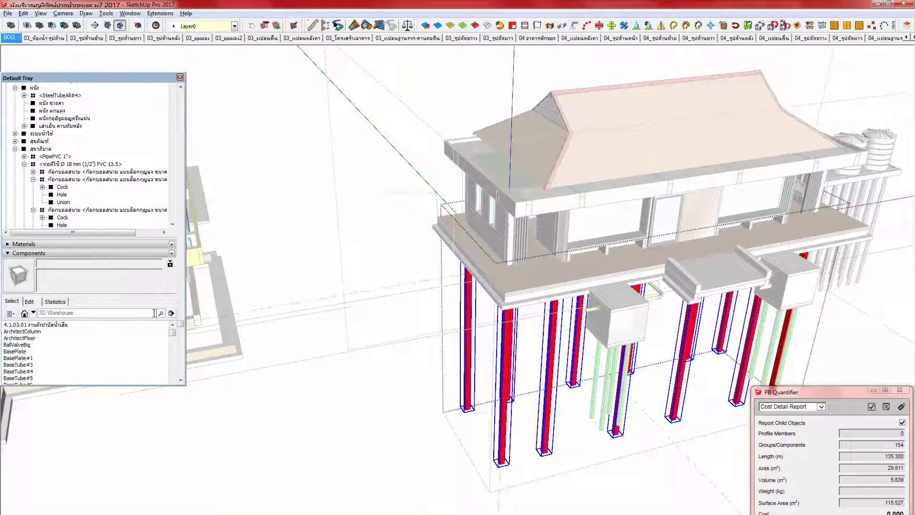
scroll(154, 313, down, 3)
scroll(172, 294, down, 10)
click(172, 295)
drag(172, 284, 174, 332)
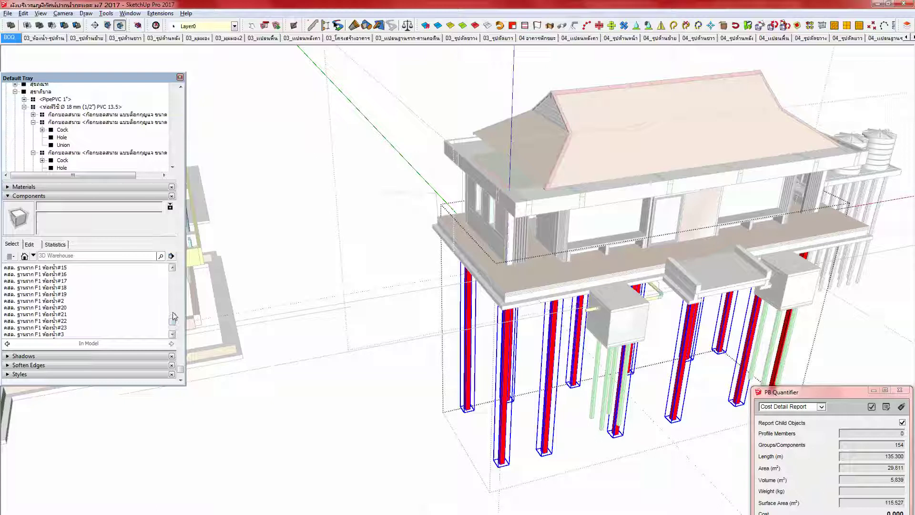
scroll(174, 316, up, 4)
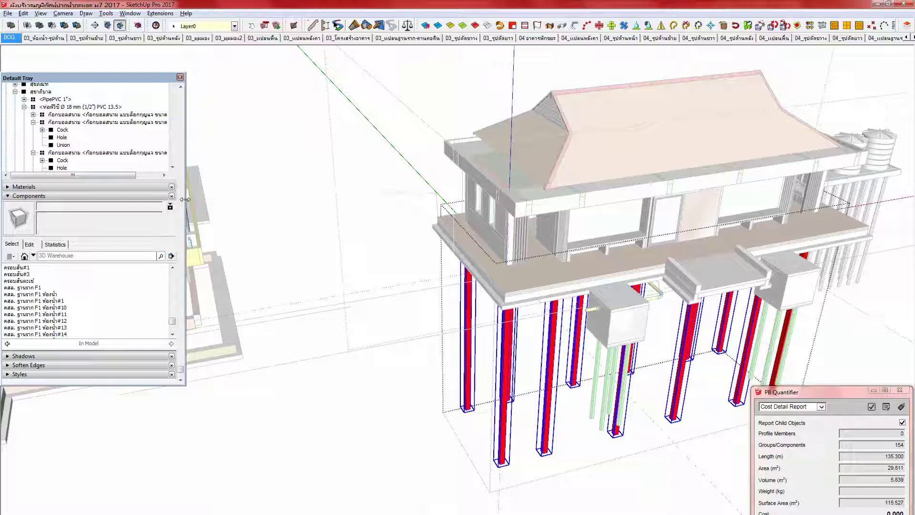
scroll(183, 266, up, 3)
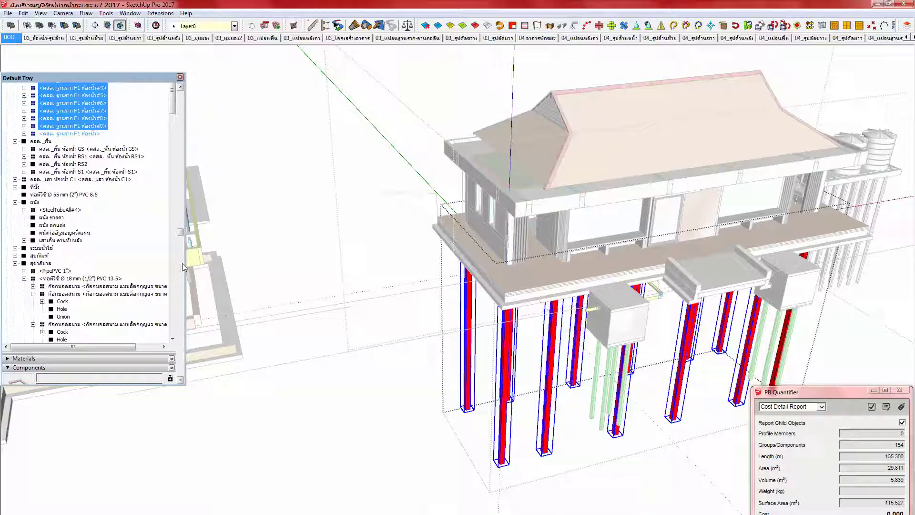
scroll(183, 266, down, 3)
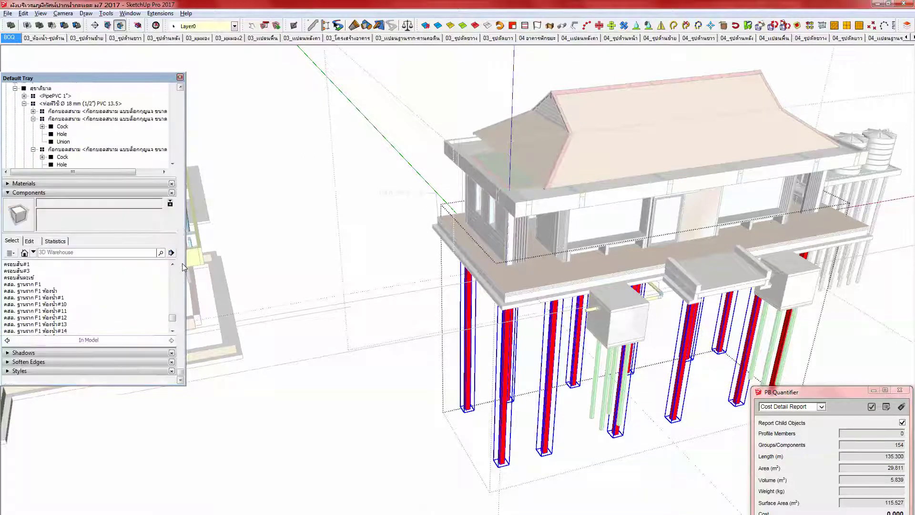
right_click(50, 292)
click(107, 379)
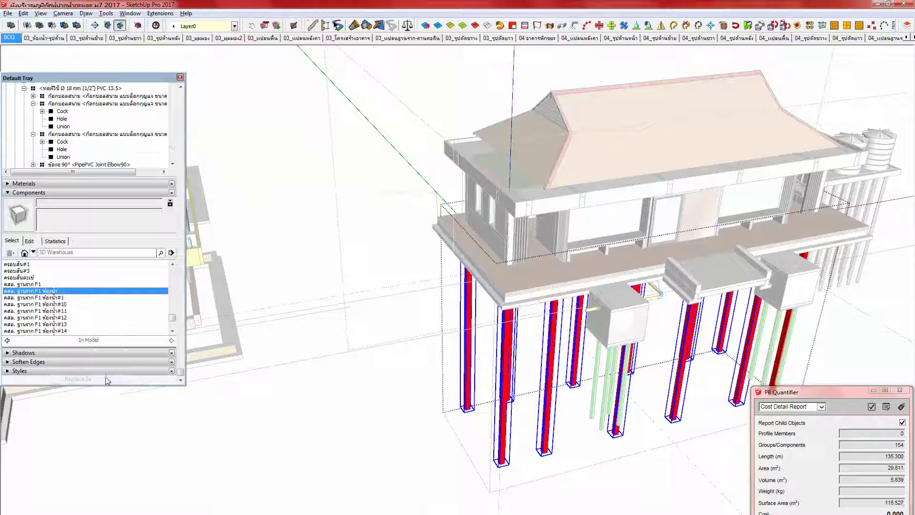
Step: Purge the unused components from the model and check the remaining footing definitions
click(171, 252)
click(200, 304)
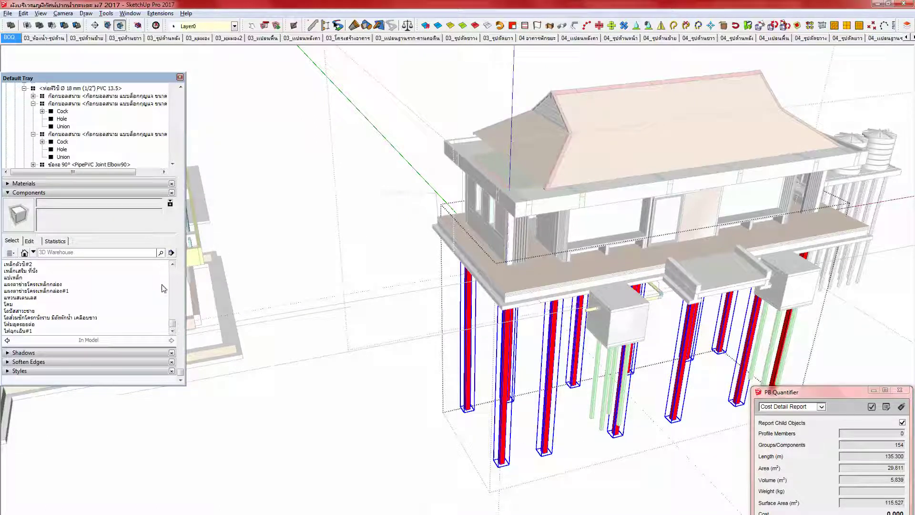
scroll(174, 298, up, 3)
scroll(176, 299, up, 4)
scroll(176, 299, up, 5)
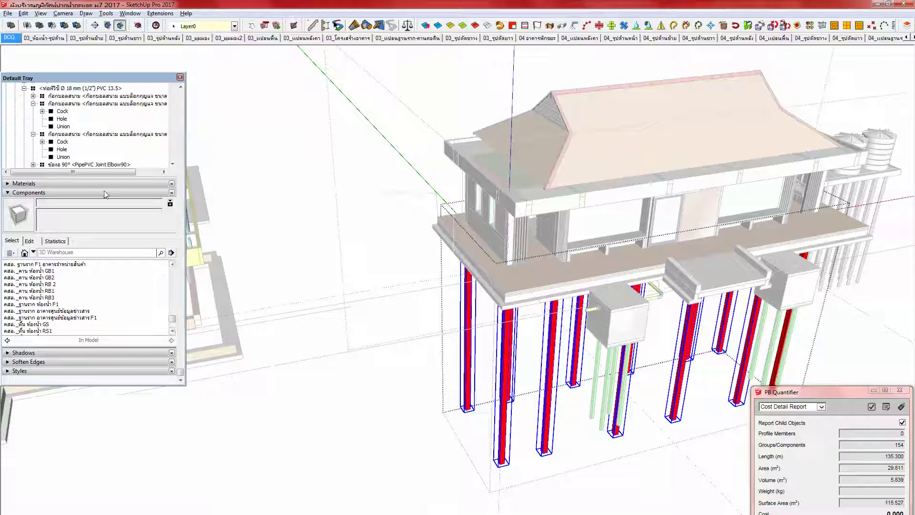
Step: Copy all cost item rows from the object cost data of the toilet building's corner footing "คสล. ฐานราก F1 ห้องน้ำ"
middle_drag(500, 355, 543, 340)
click(547, 347)
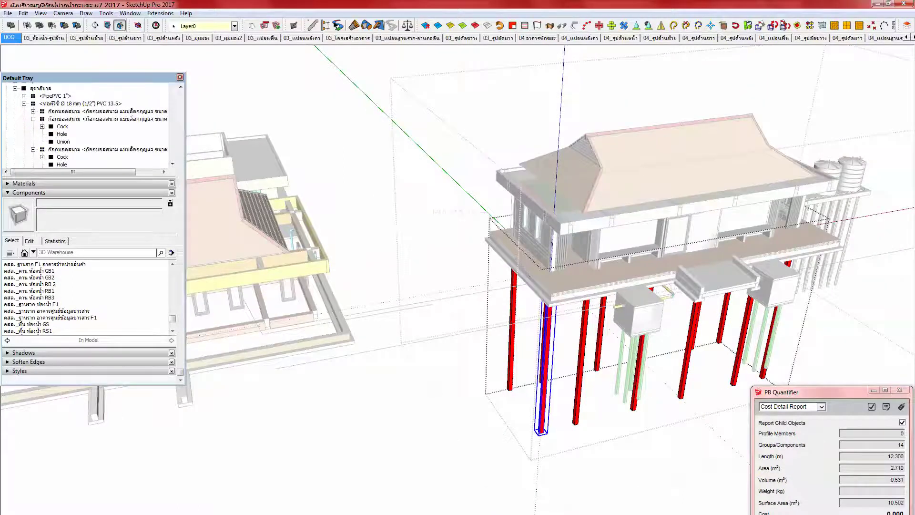
click(901, 406)
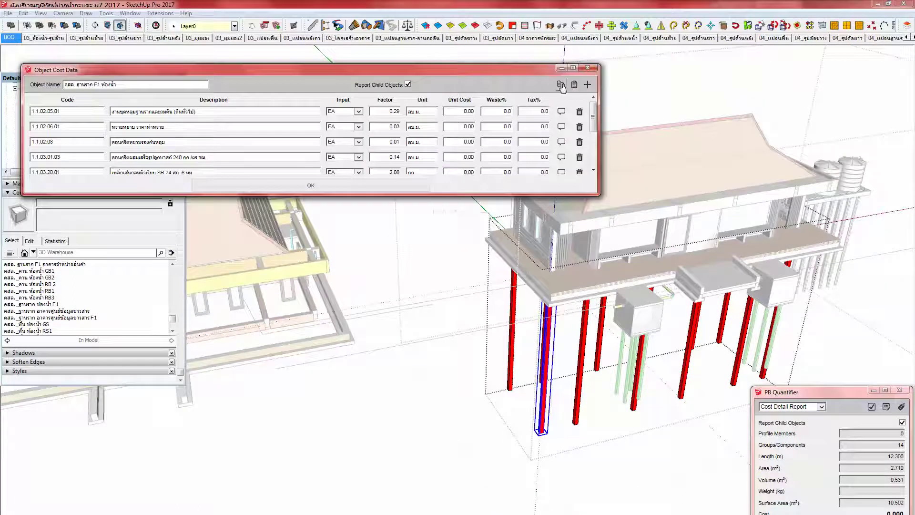
click(561, 86)
click(346, 156)
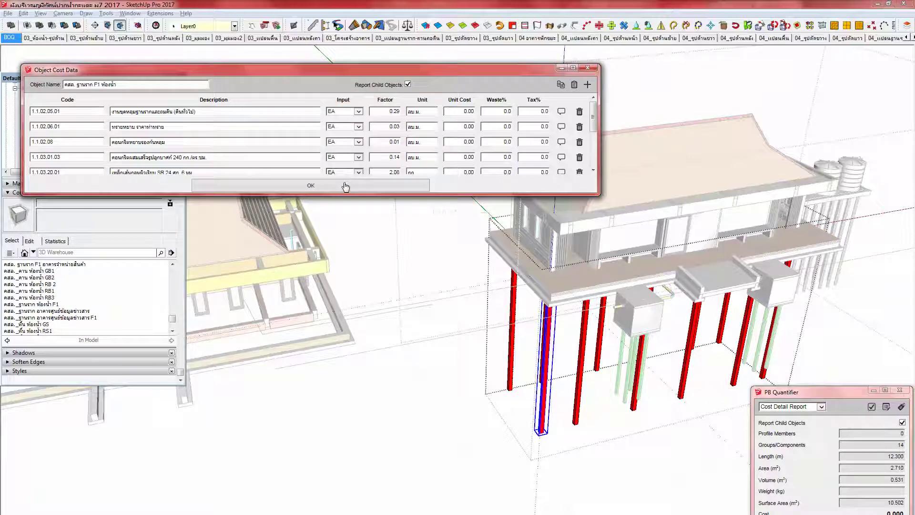
click(346, 185)
Step: Paste the copied cost item rows into the cost data of the nested footing "คสล._ฐานราก อาคารศูนย์ข้อมูลข่าวสาร F1"
middle_drag(323, 341, 481, 295)
click(287, 340)
click(308, 367)
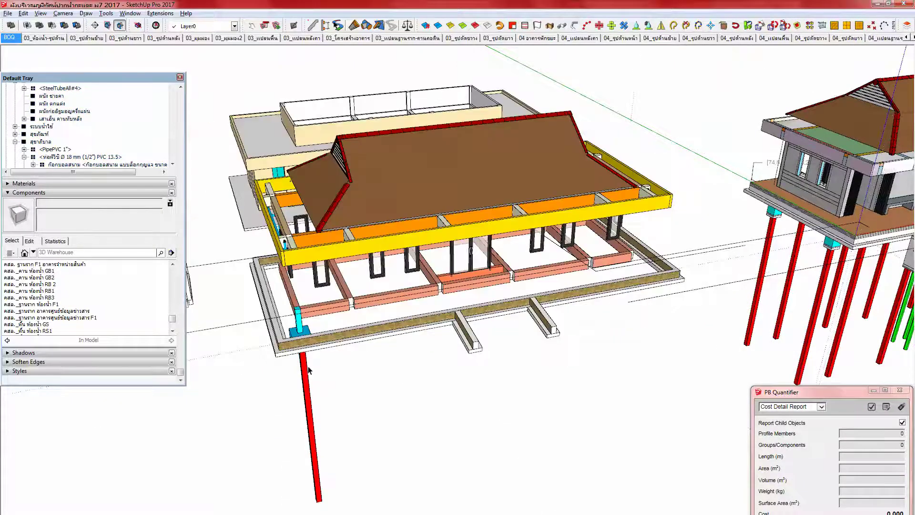
click(307, 368)
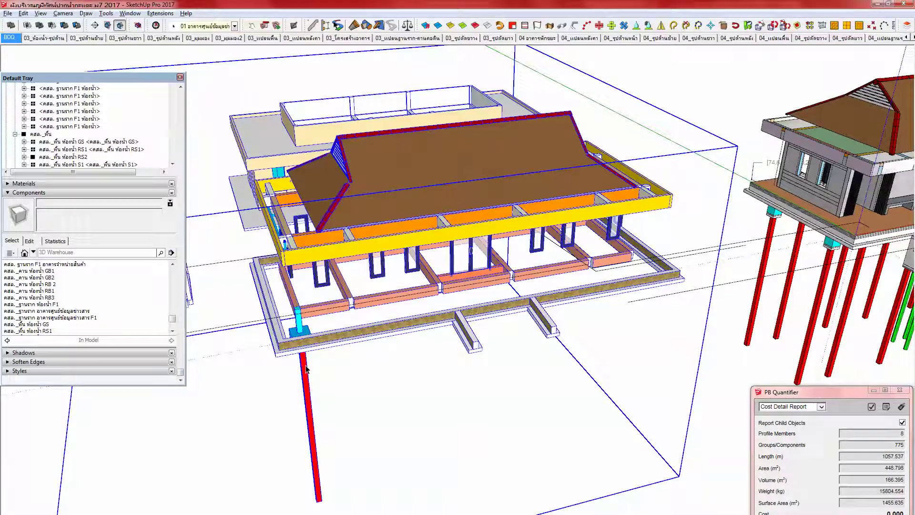
double_click(307, 368)
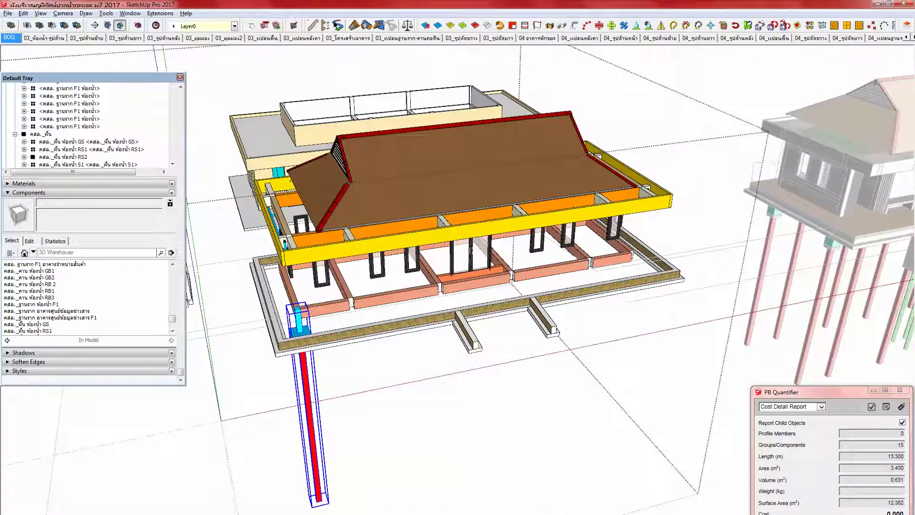
double_click(312, 379)
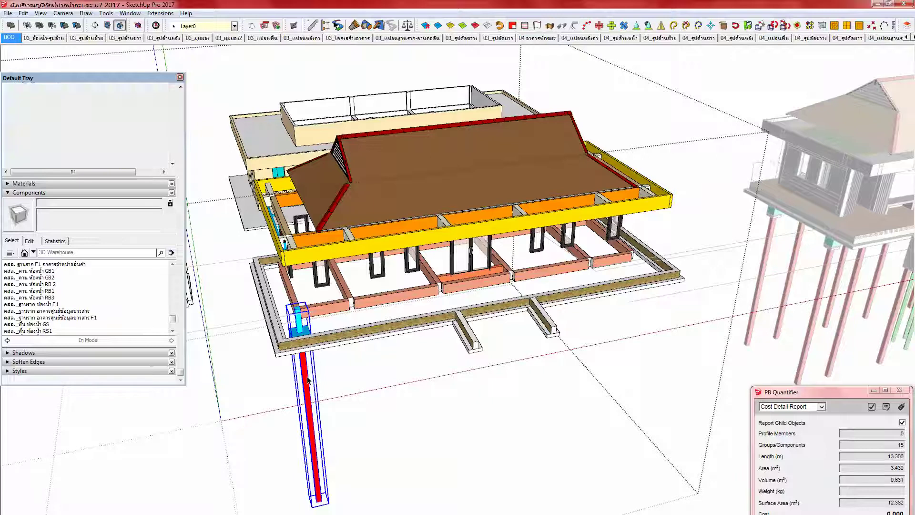
click(901, 406)
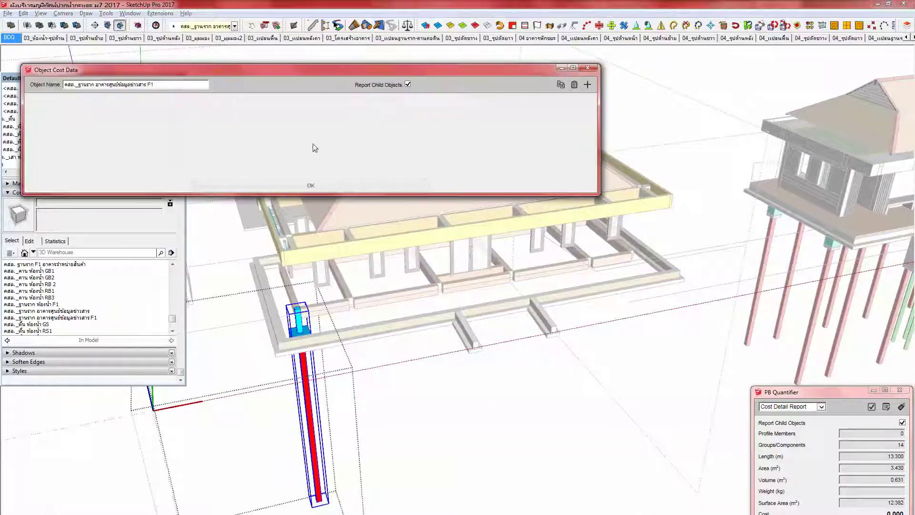
click(575, 86)
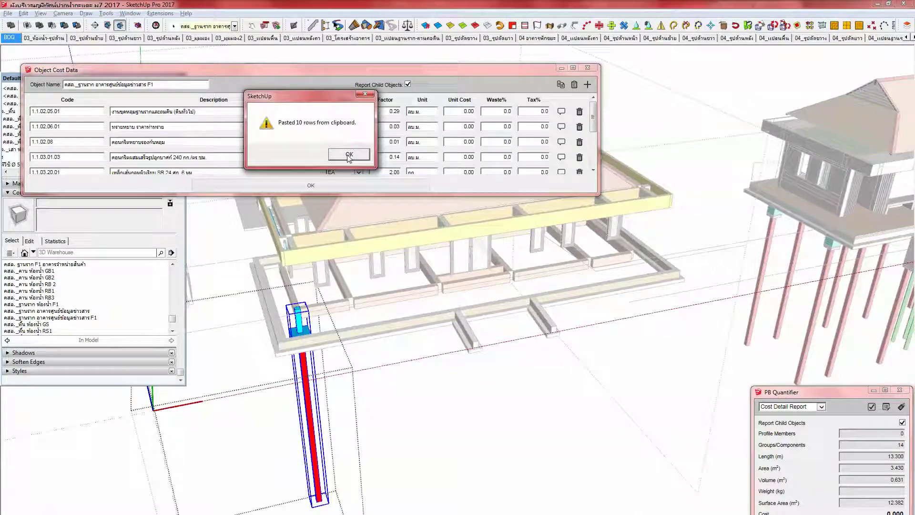
click(347, 151)
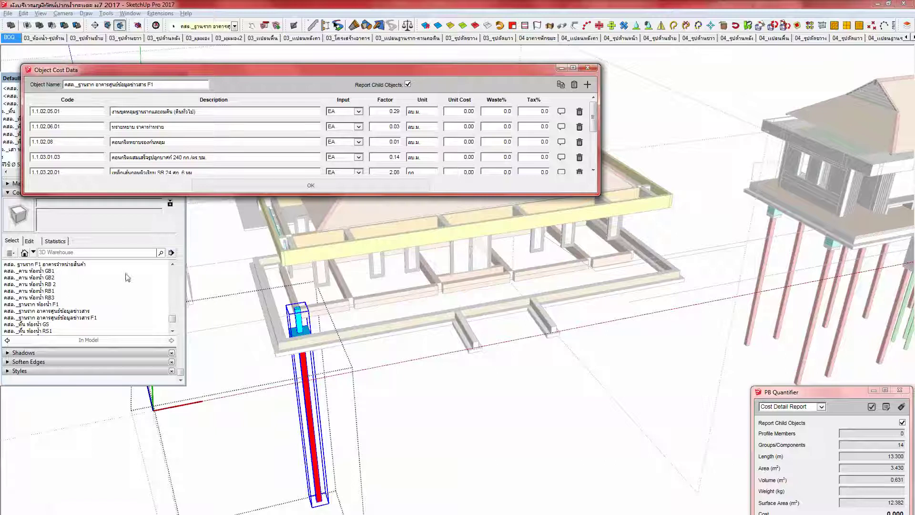
Step: Open the component options of the selected footing and arrange them beside its object cost data for comparing quantities
middle_drag(288, 337, 286, 325)
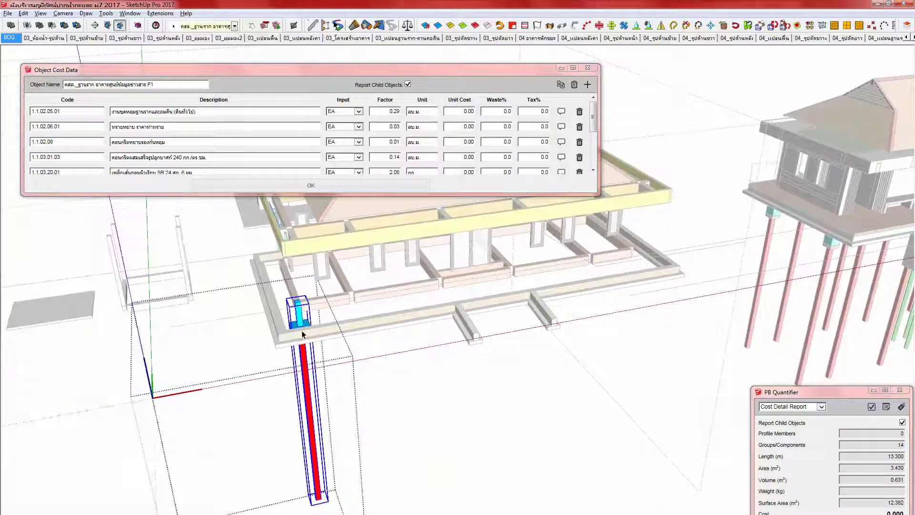
click(264, 25)
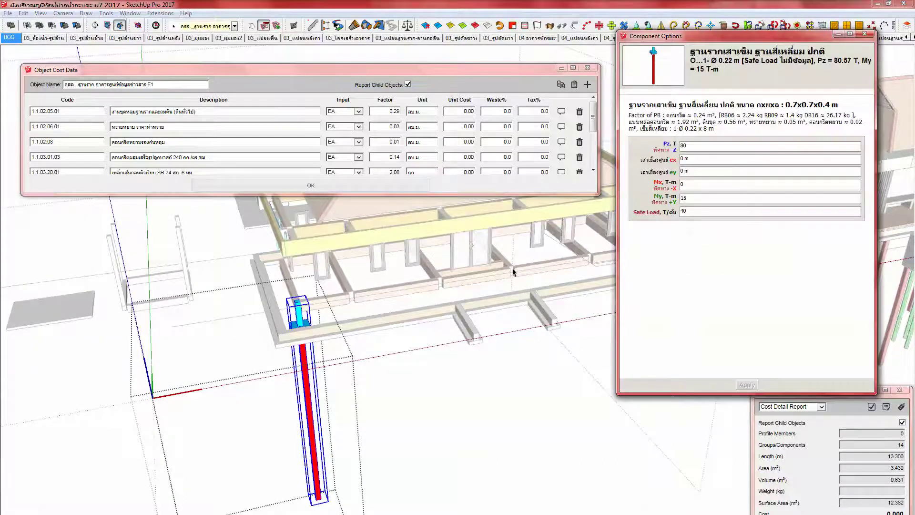
drag(503, 71, 503, 363)
shift+middle_drag(406, 259, 395, 164)
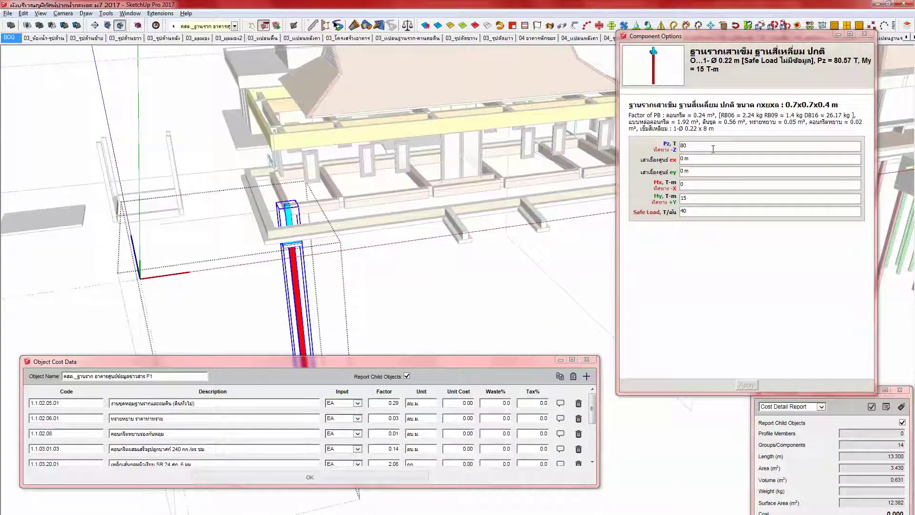
Step: Set the cost factors to .56 for footing excavation, .05 for sand, .02 for lean concrete and .24 for structural concrete
click(386, 401)
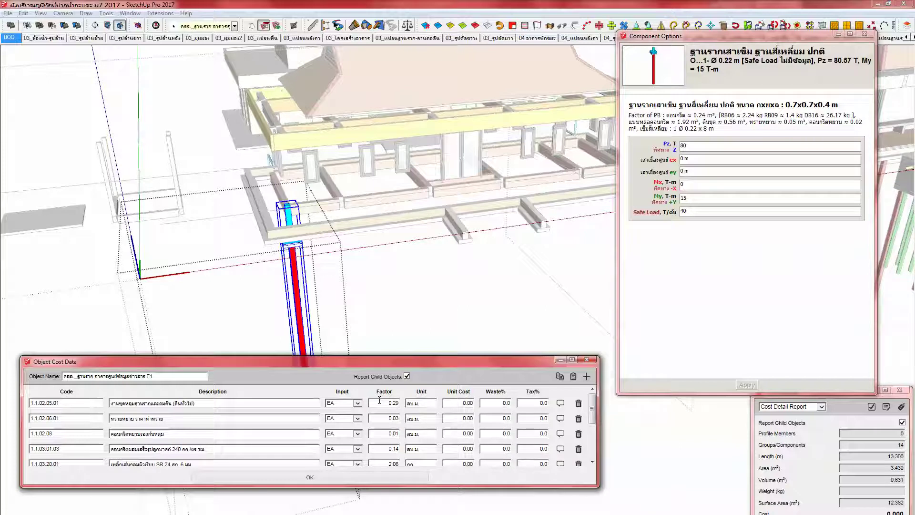
drag(384, 403, 404, 406)
text(56)
drag(384, 418, 406, 417)
text(0)
drag(382, 433, 405, 433)
text(0)
click(403, 448)
text(.24)
scroll(406, 446, down, 1)
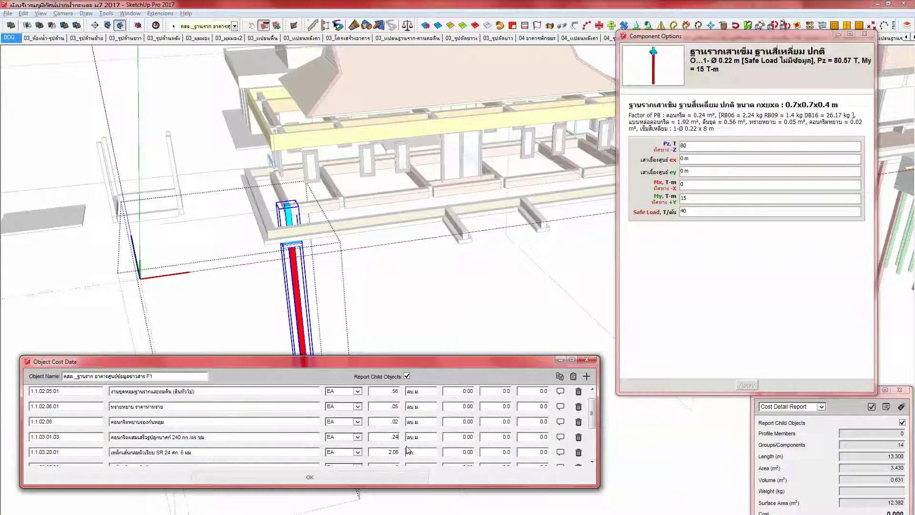
Step: Set factors of 2.24 for 6 mm bars, 1.4 for 9 mm bars, 26.17 for 16 mm bars and 1.92 for formwork, and accept the cost data
scroll(406, 447, down, 1)
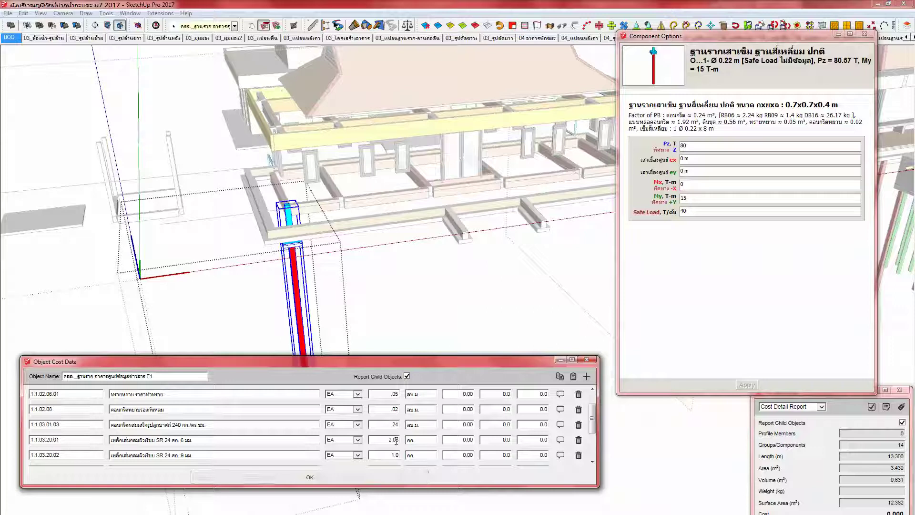
drag(384, 439, 405, 438)
scroll(410, 455, down, 2)
drag(383, 446, 406, 444)
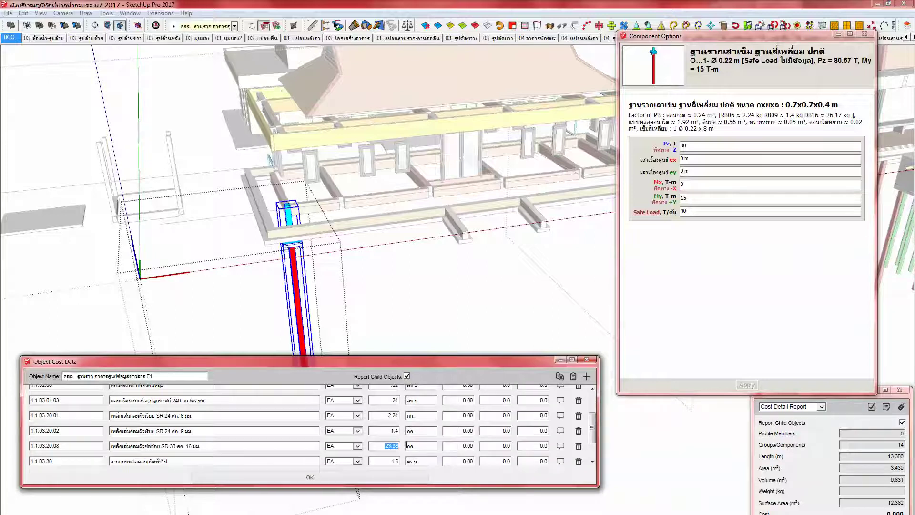
text(26.17)
scroll(405, 444, down, 1)
double_click(400, 449)
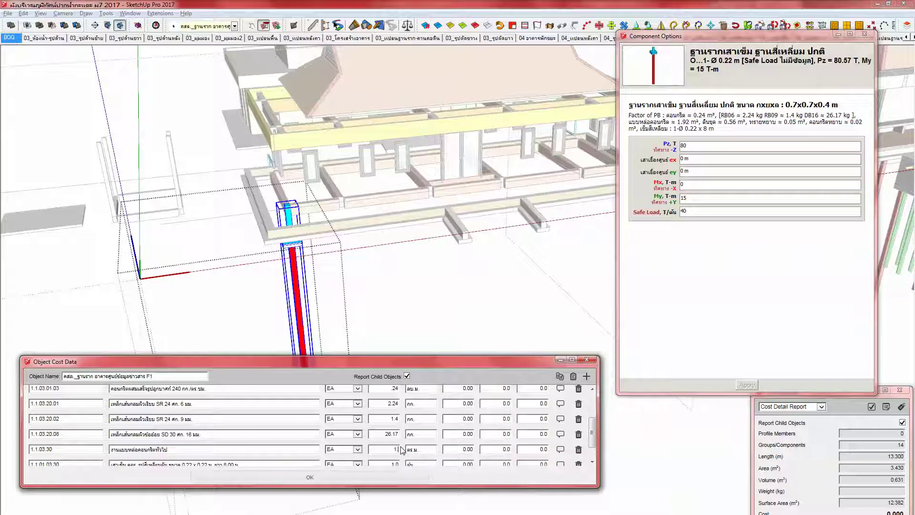
scroll(400, 448, down, 2)
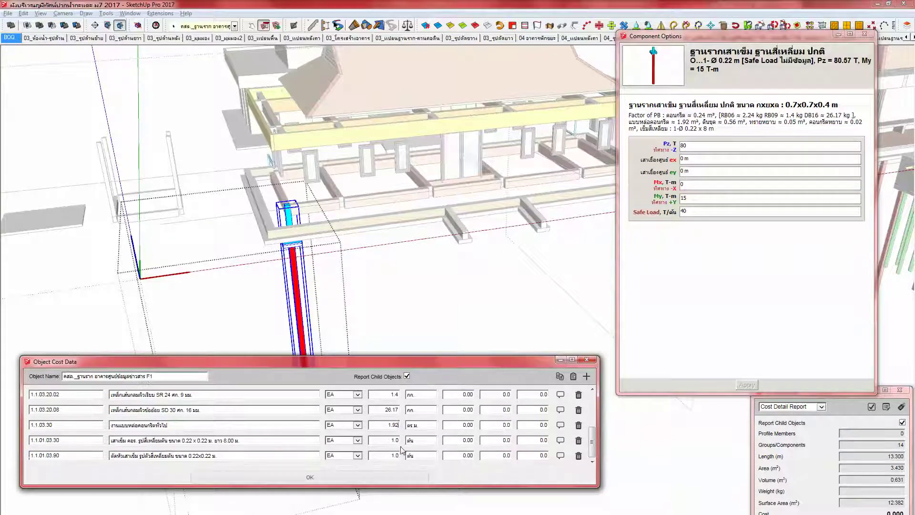
scroll(390, 443, down, 1)
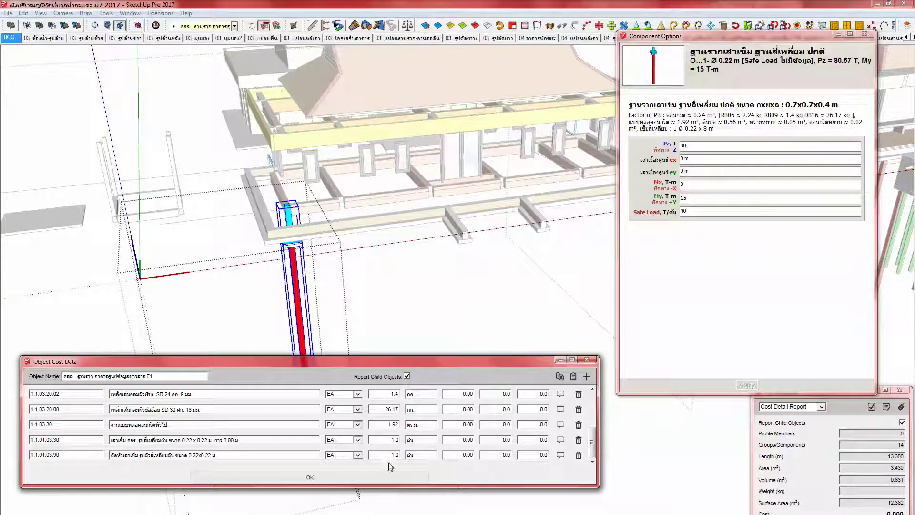
click(376, 477)
scroll(310, 309, up, 5)
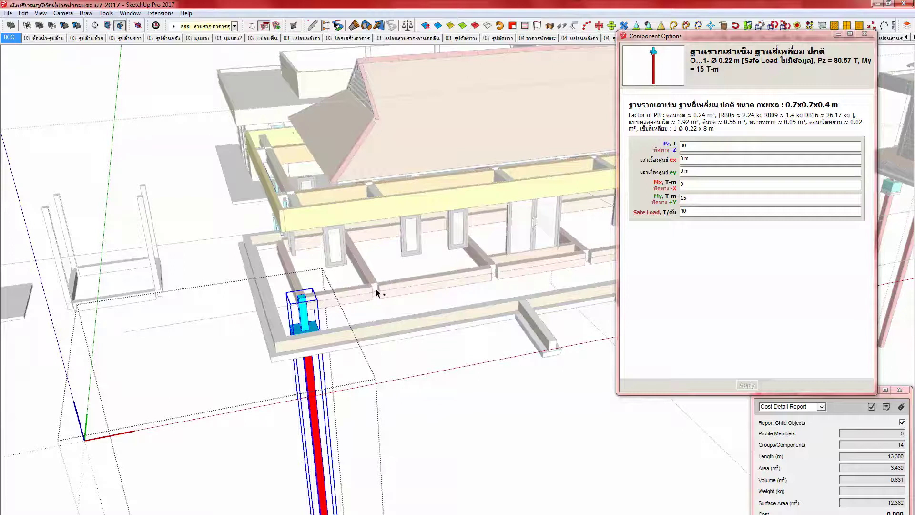
key(ctrl+w)
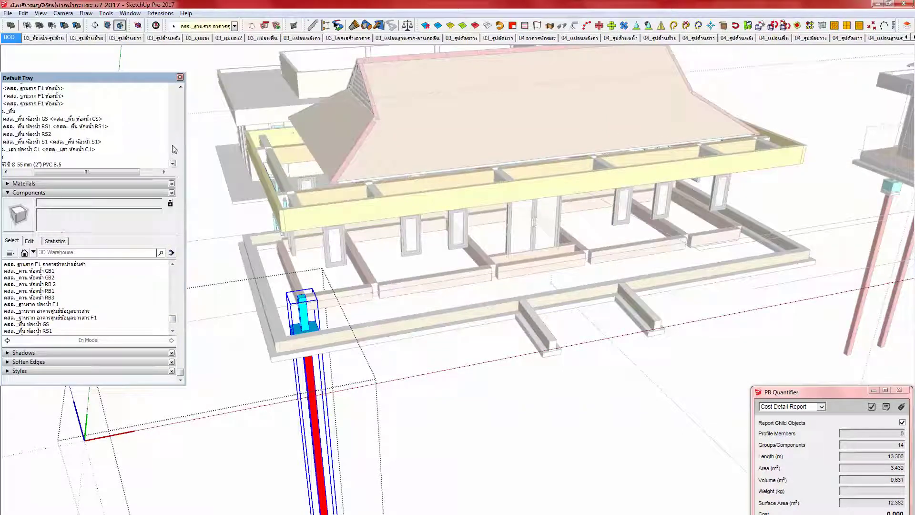
Step: Copy the corner footing to the next two beam junctions along the building's front ground beam
scroll(185, 153, up, 2)
scroll(185, 153, up, 5)
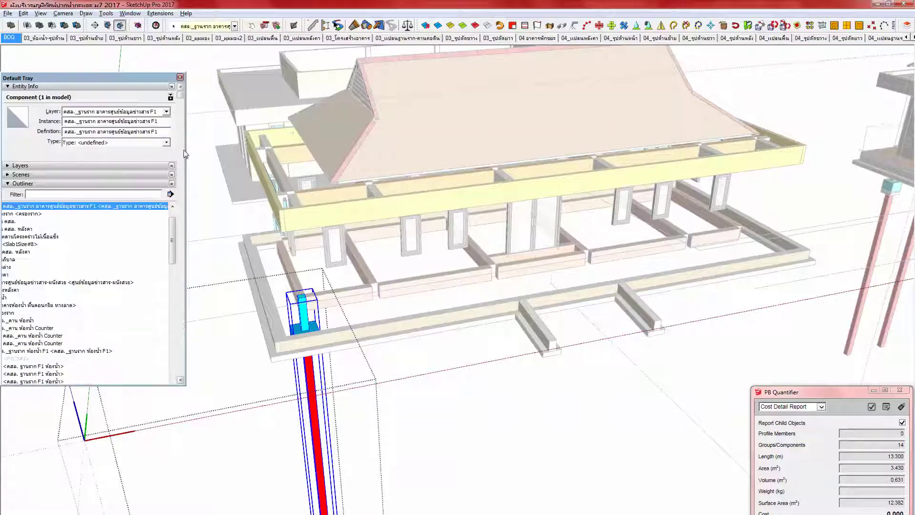
scroll(310, 329, up, 4)
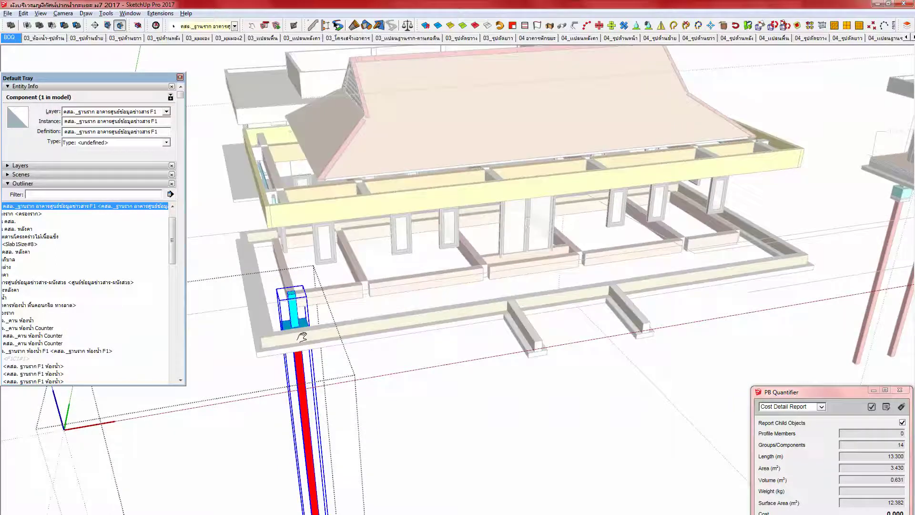
scroll(307, 344, up, 3)
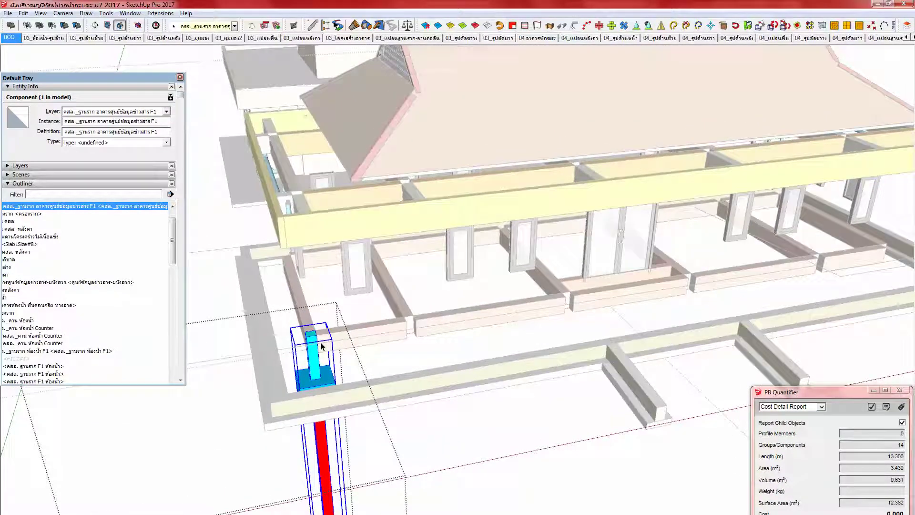
scroll(319, 346, up, 4)
key(m)
ctrl+click(309, 328)
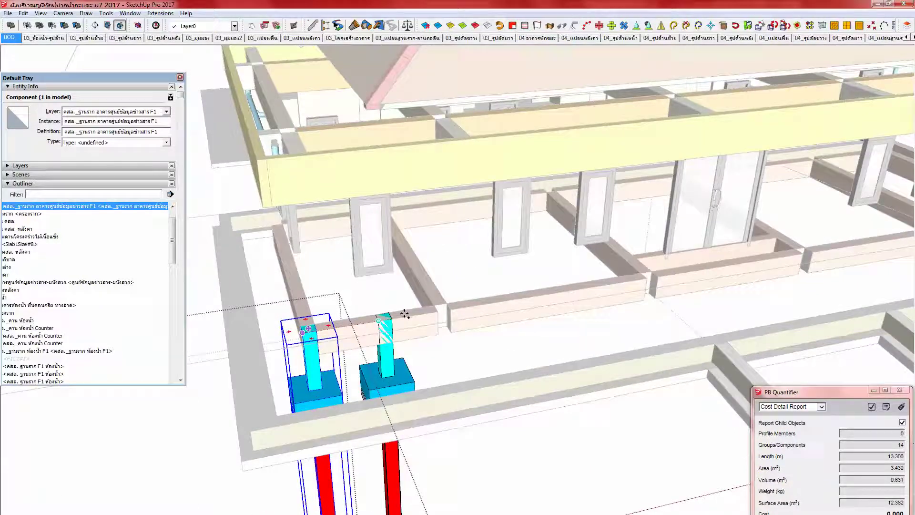
click(437, 310)
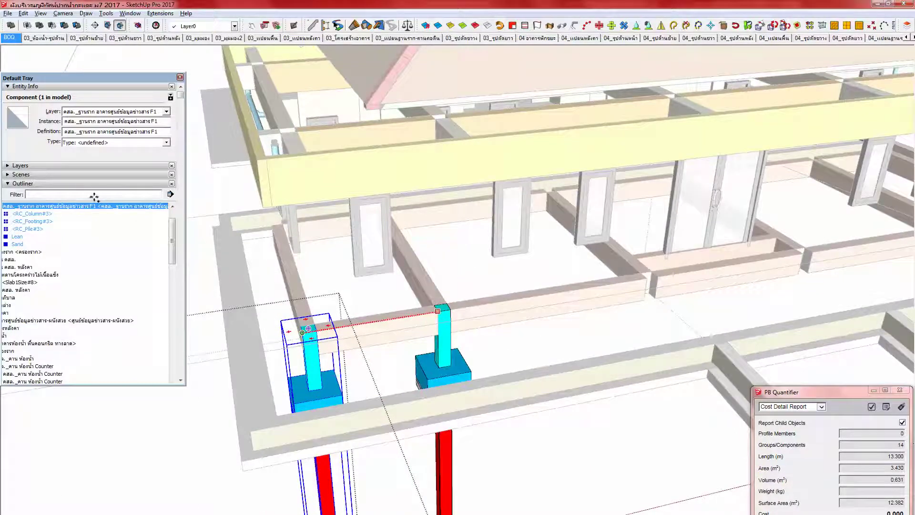
middle_drag(408, 333, 444, 326)
ctrl+click(438, 309)
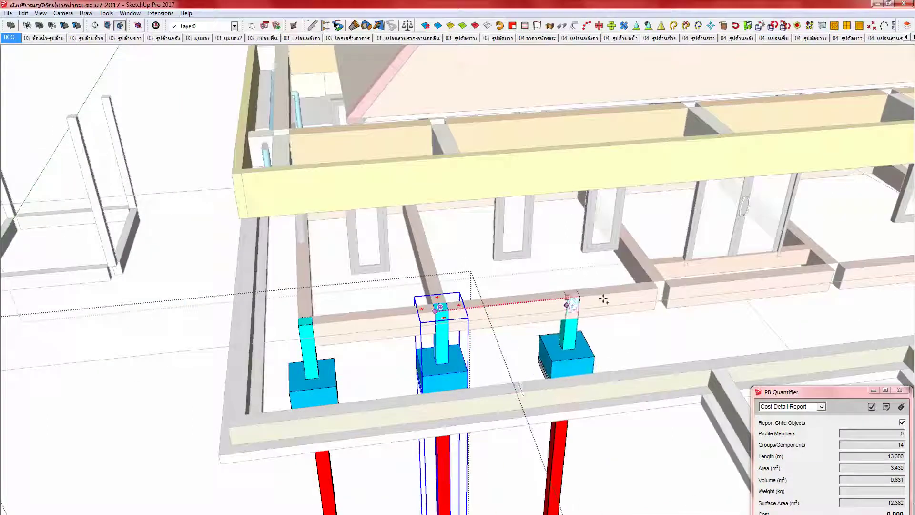
click(651, 284)
Step: Copy the footing to the remaining three beam junctions up to the far end of the front ground beam
shift+middle_drag(633, 292, 413, 315)
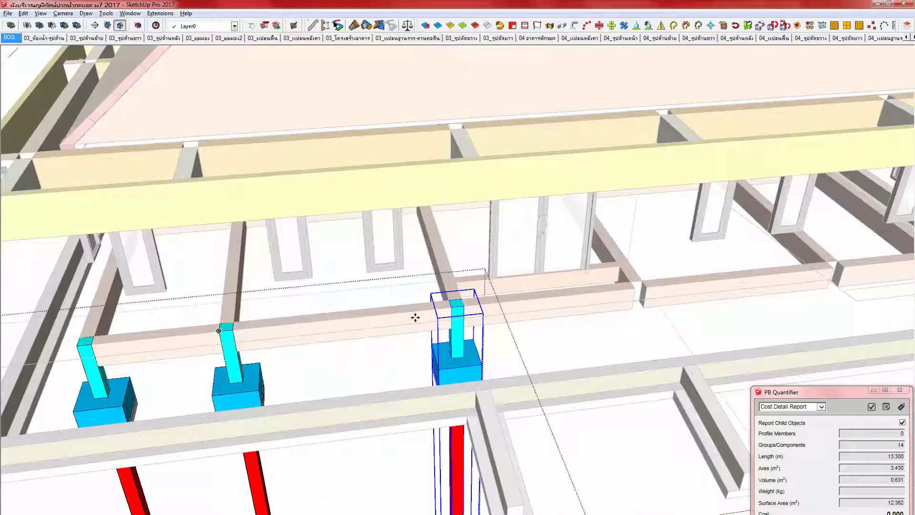
ctrl+click(453, 305)
click(637, 286)
shift+middle_drag(575, 307, 467, 322)
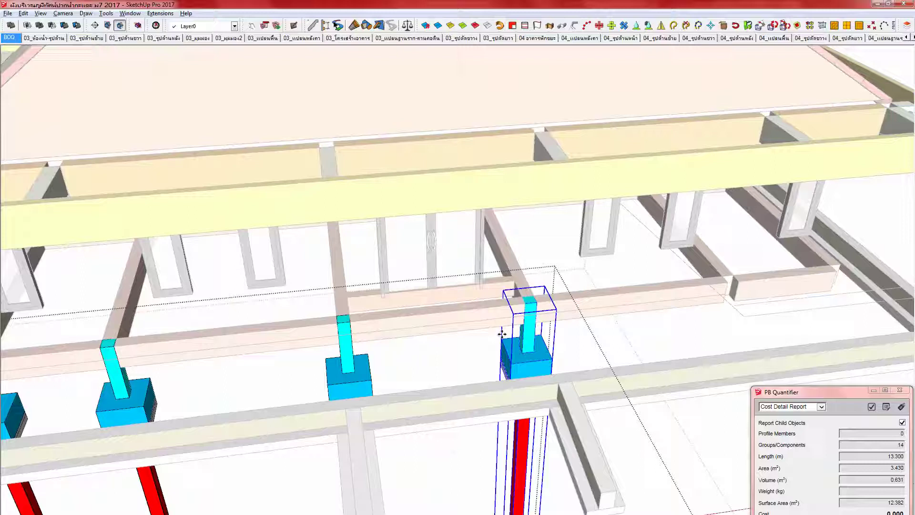
ctrl+click(529, 300)
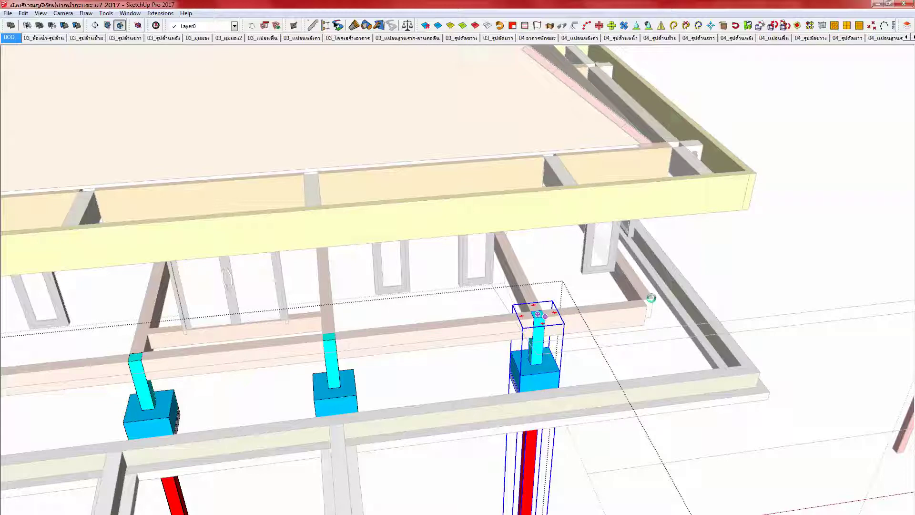
click(651, 298)
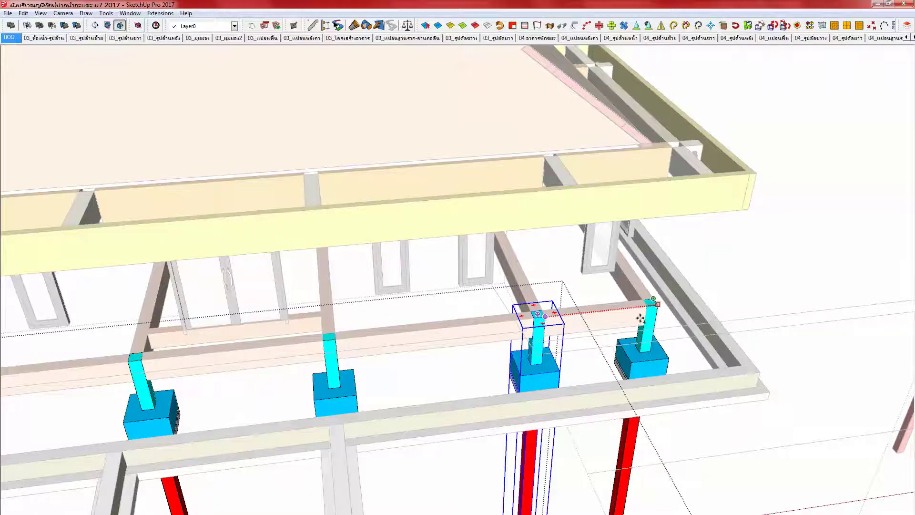
Step: Select the whole front row of six footings and copy it across to the opposite ground beam line
scroll(547, 330, down, 3)
key(ctrl+a)
middle_drag(219, 355, 557, 291)
scroll(422, 447, up, 2)
key(ctrl)
click(416, 449)
ctrl+click(393, 442)
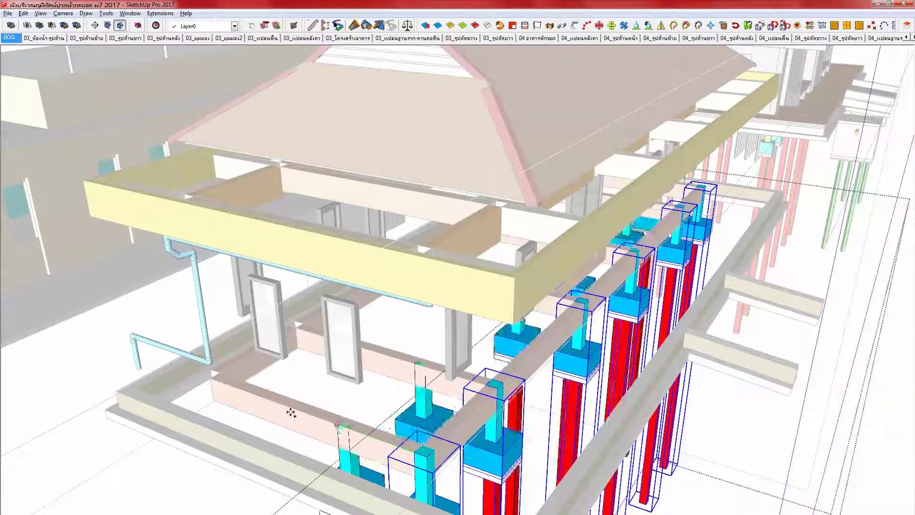
click(215, 368)
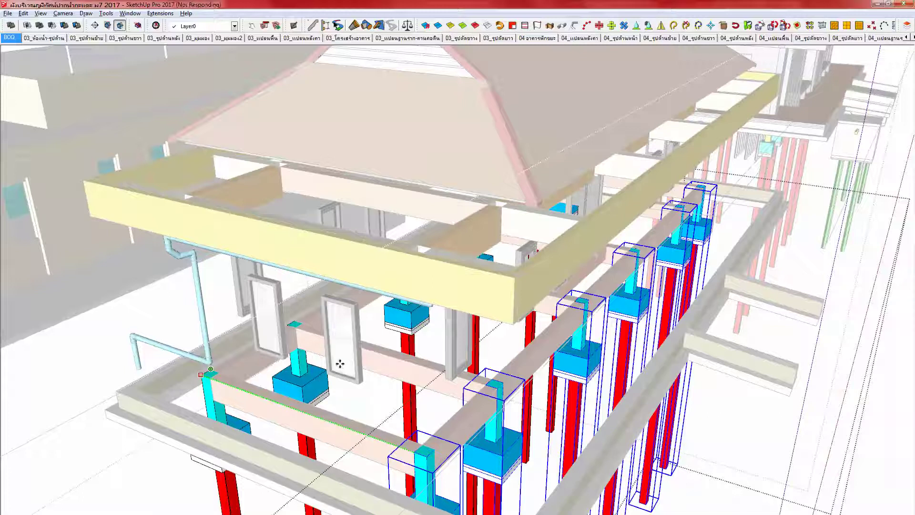
Step: Inspect both footing rows under the building and check the definition names of the copied footings
scroll(342, 364, down, 1)
scroll(340, 363, down, 1)
middle_drag(433, 375, 220, 398)
shift+middle_drag(451, 350, 197, 298)
scroll(340, 343, down, 5)
scroll(341, 351, up, 4)
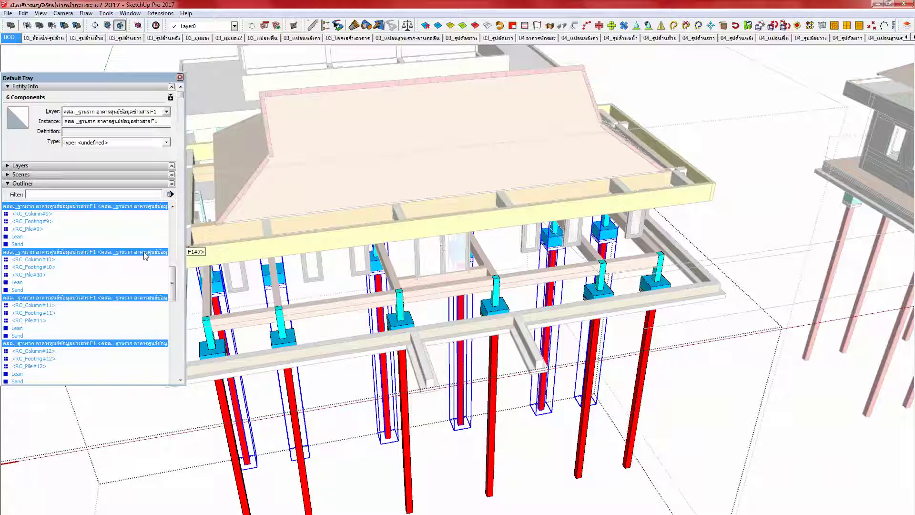
middle_drag(258, 318, 411, 297)
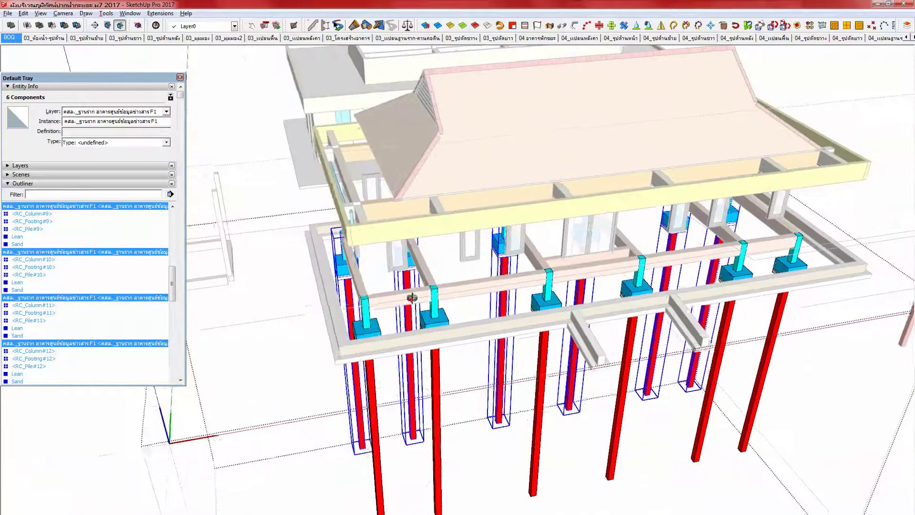
click(102, 183)
click(122, 202)
middle_drag(435, 334, 423, 298)
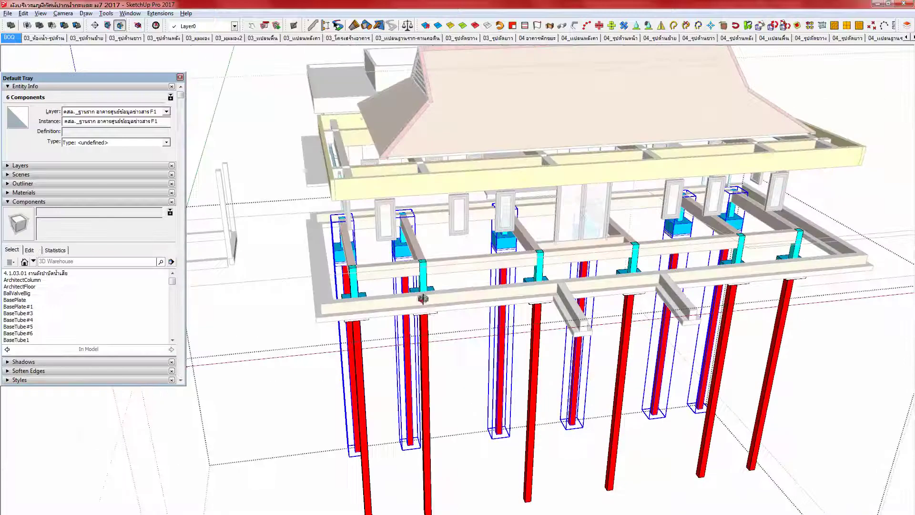
scroll(465, 374, down, 6)
drag(673, 381, 391, 369)
click(393, 379)
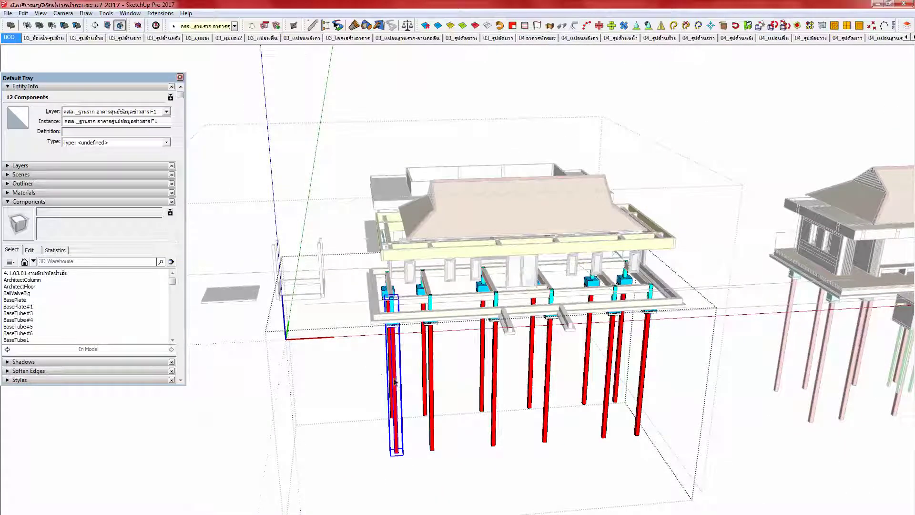
click(433, 388)
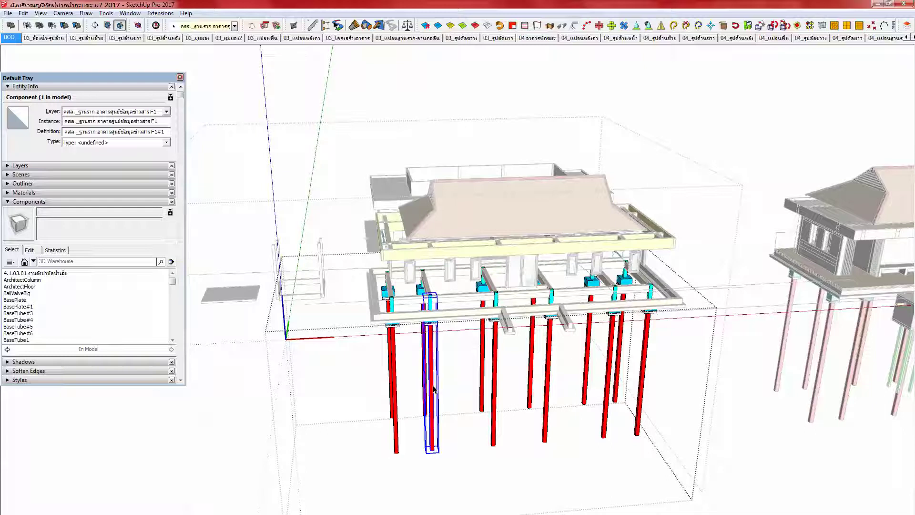
Step: Select the eleven copied footings, leaving out the original corner one, and replace them with the คสล._ฐานราก อาคารศูนย์ข้อมูลข่าวสาร F1 component
click(629, 418)
drag(743, 438, 414, 351)
middle_drag(425, 312, 474, 317)
shift+click(399, 366)
ctrl+click(414, 362)
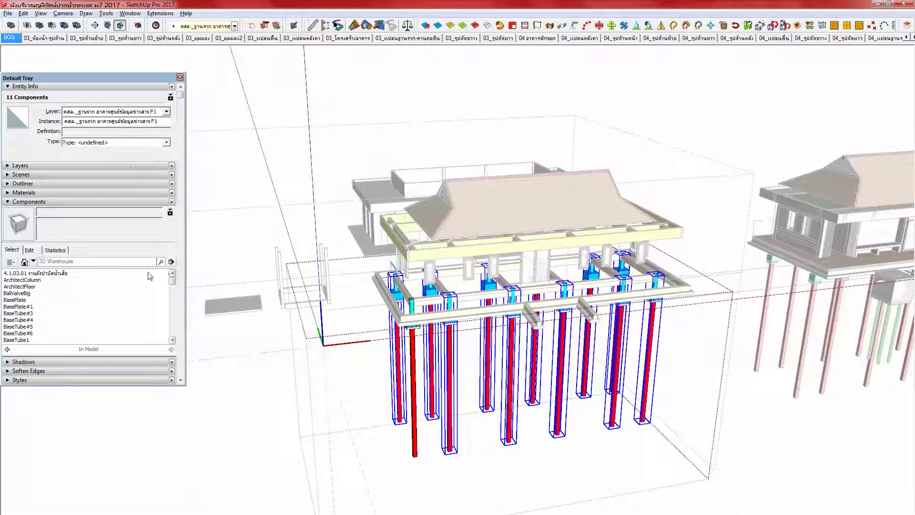
drag(175, 286, 177, 334)
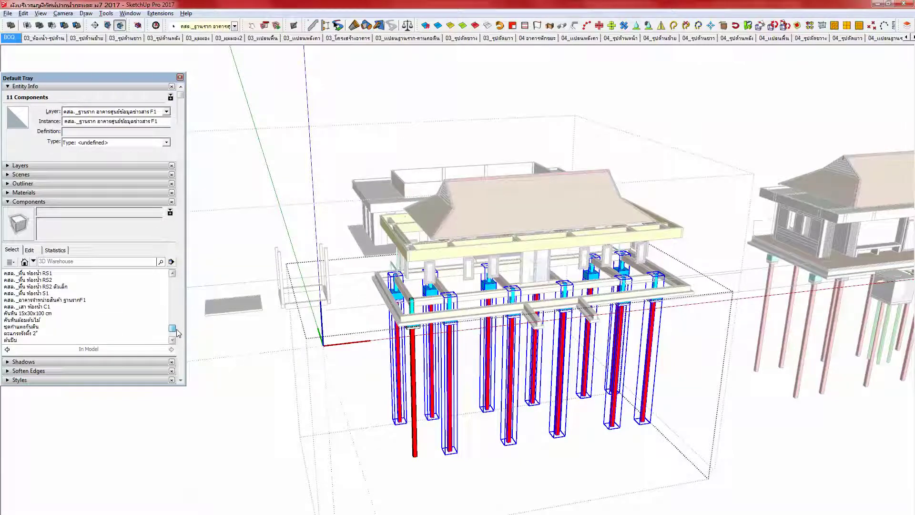
scroll(174, 316, up, 3)
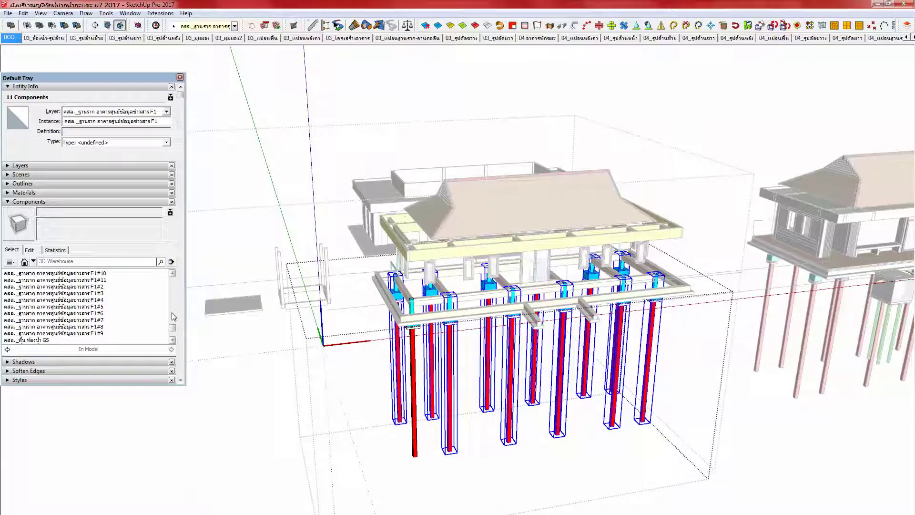
scroll(174, 316, up, 4)
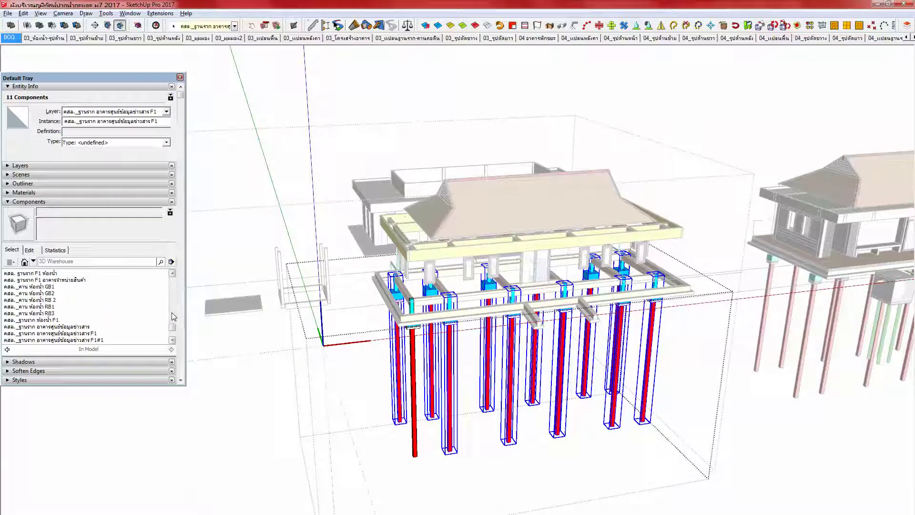
scroll(174, 316, down, 1)
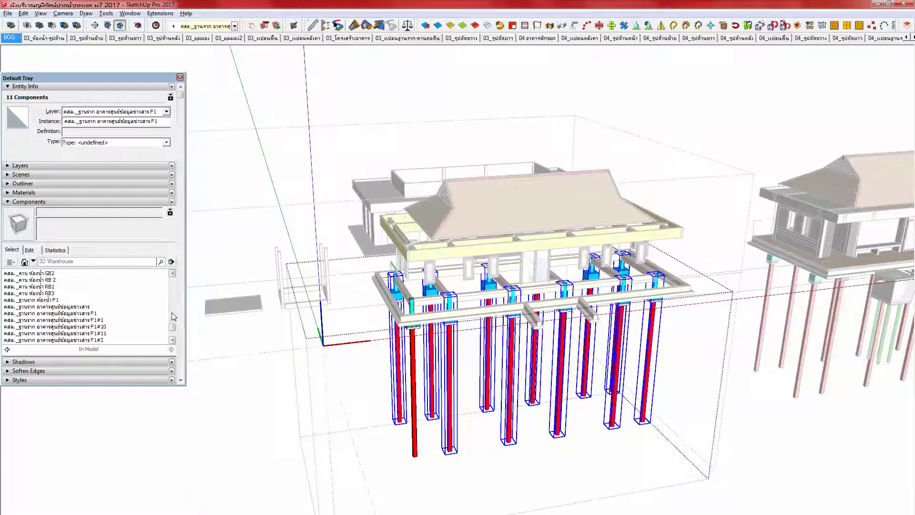
right_click(92, 313)
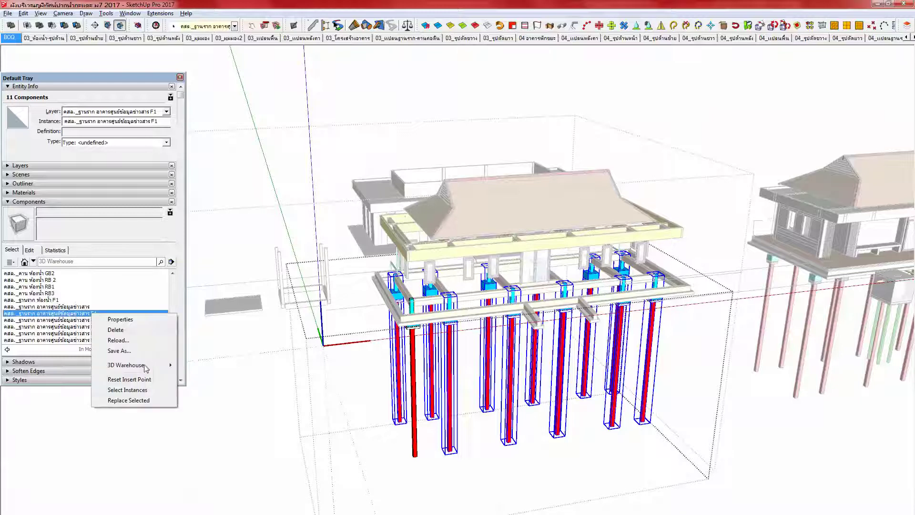
click(139, 401)
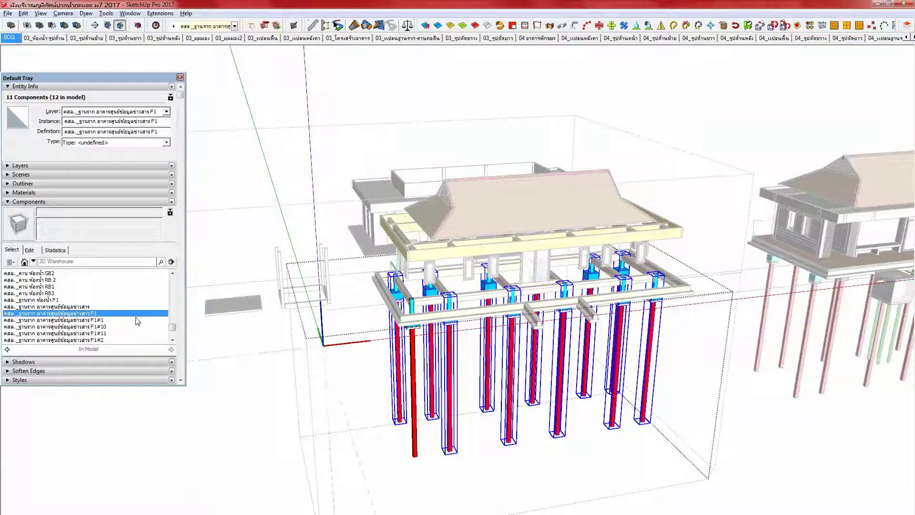
Step: Purge the unused component definitions from the model and leave the footing component's editing mode
click(171, 261)
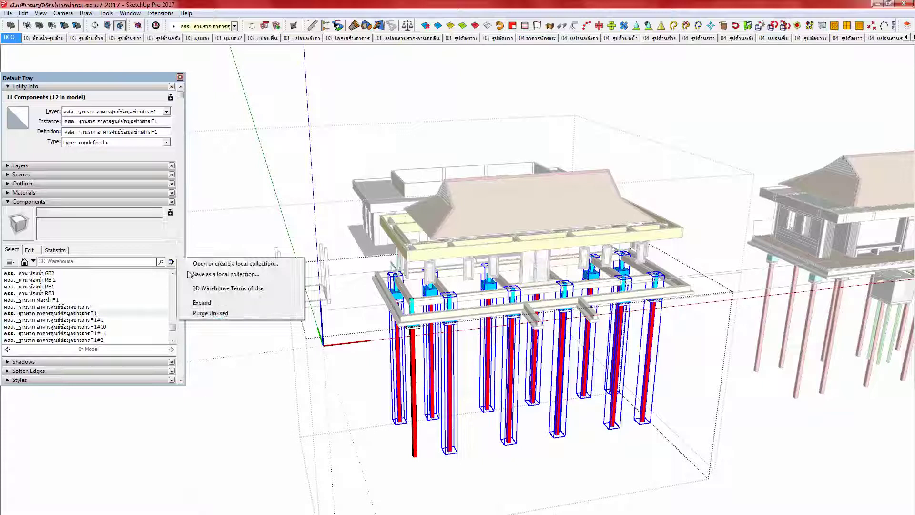
click(210, 313)
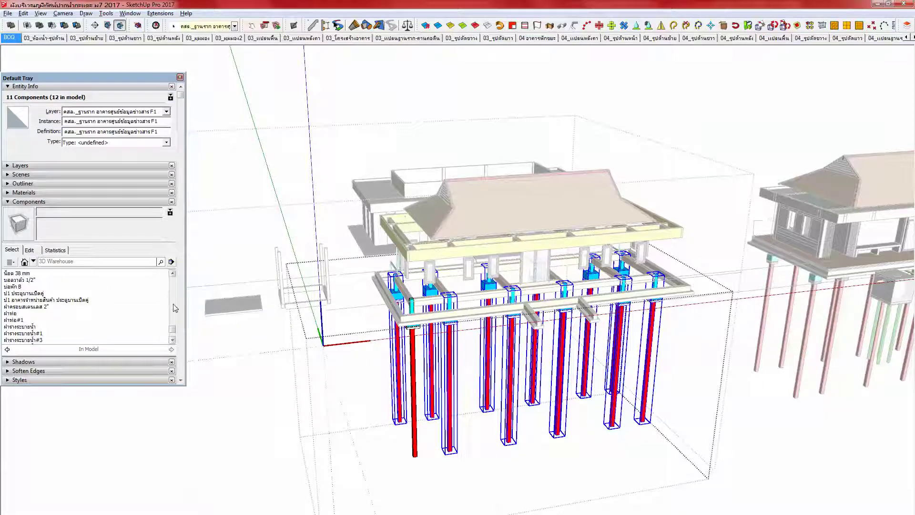
click(89, 202)
middle_drag(465, 354, 447, 353)
key(Escape)
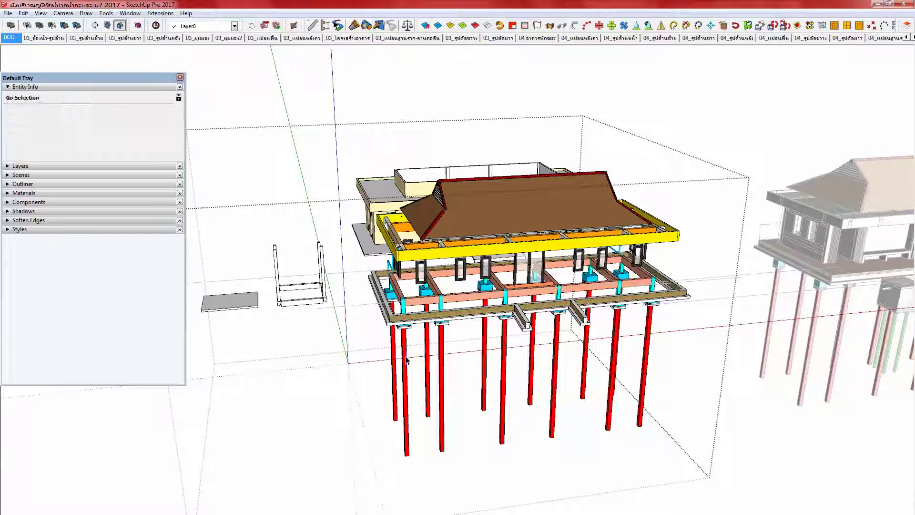
Step: Generate the Cost Detail Report for the information centre's complete footing component, review its quantities and close the report
click(406, 361)
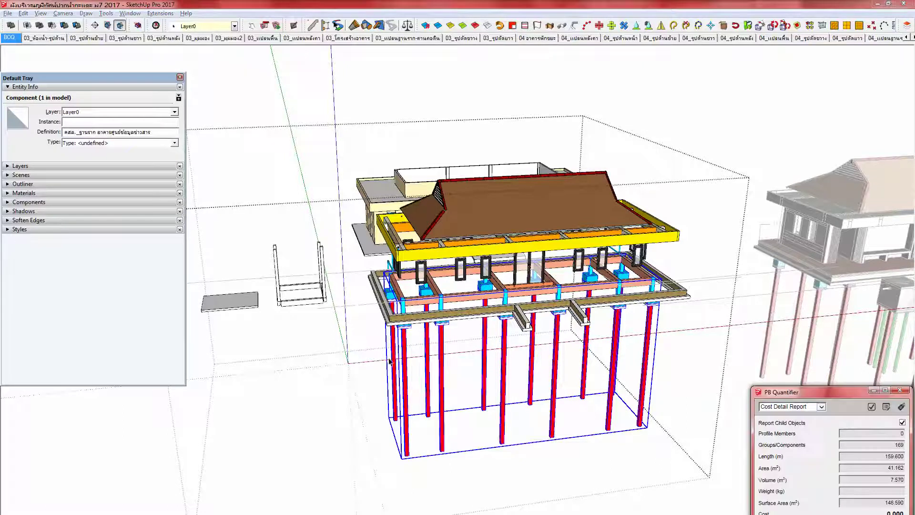
click(871, 406)
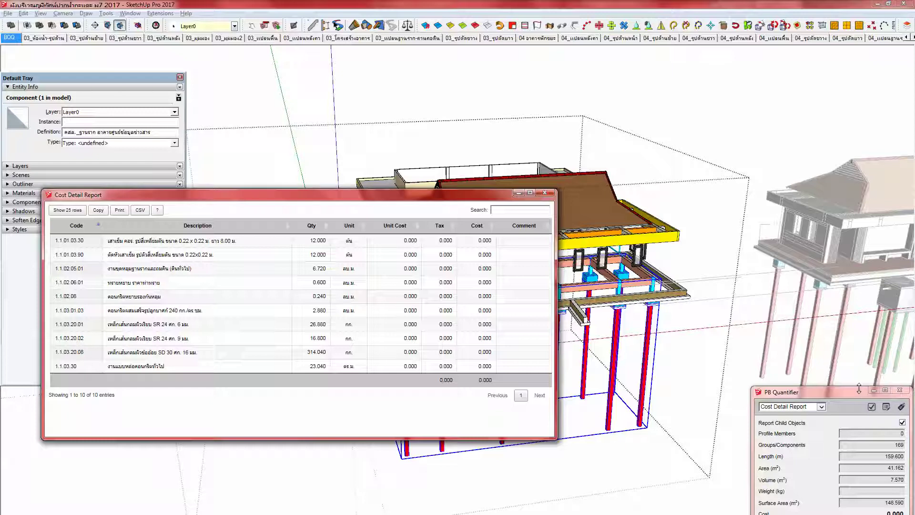
click(834, 392)
middle_drag(610, 388, 638, 419)
middle_drag(618, 358, 643, 396)
scroll(643, 396, down, 1)
mouse_move(665, 399)
mouse_down()
mouse_move(637, 413)
mouse_move(639, 426)
mouse_up()
scroll(639, 423, up, 2)
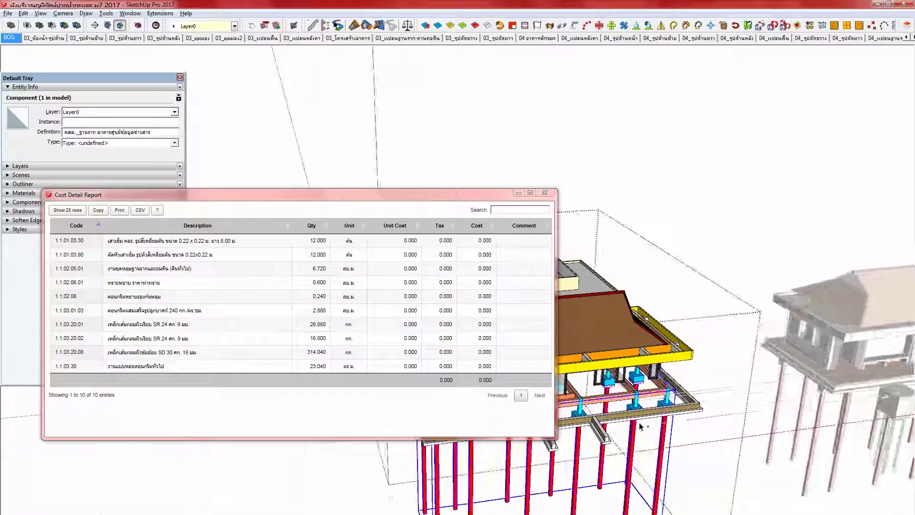
key(Escape)
click(659, 428)
click(544, 192)
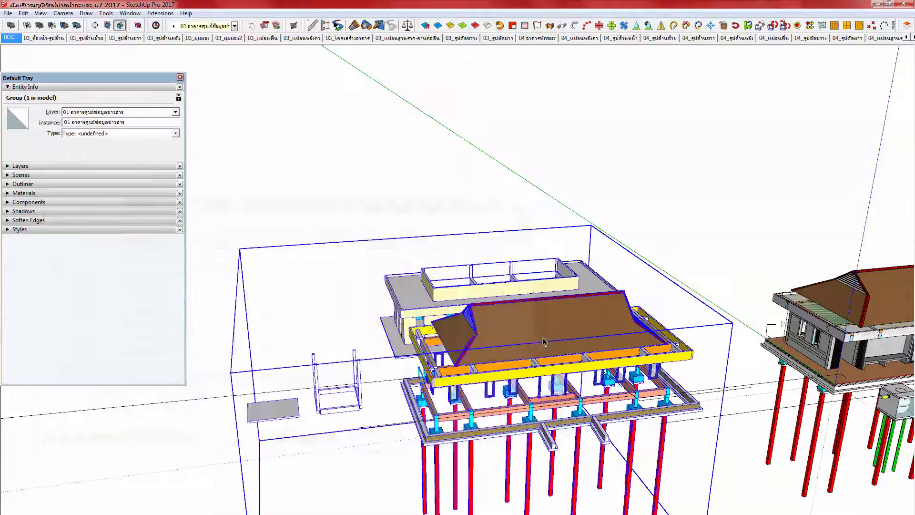
Step: Reopen the information centre group and view the component options of its footing assembly
middle_drag(523, 371, 556, 363)
double_click(548, 360)
click(551, 357)
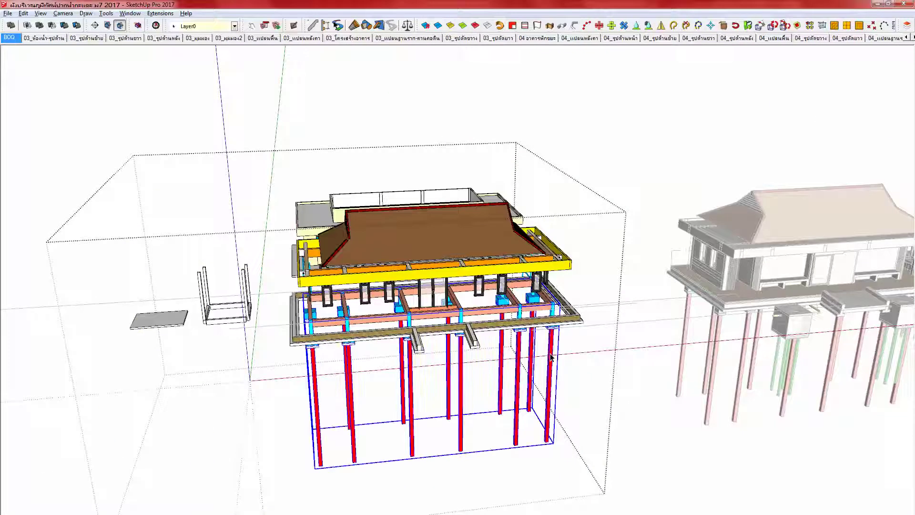
key(o)
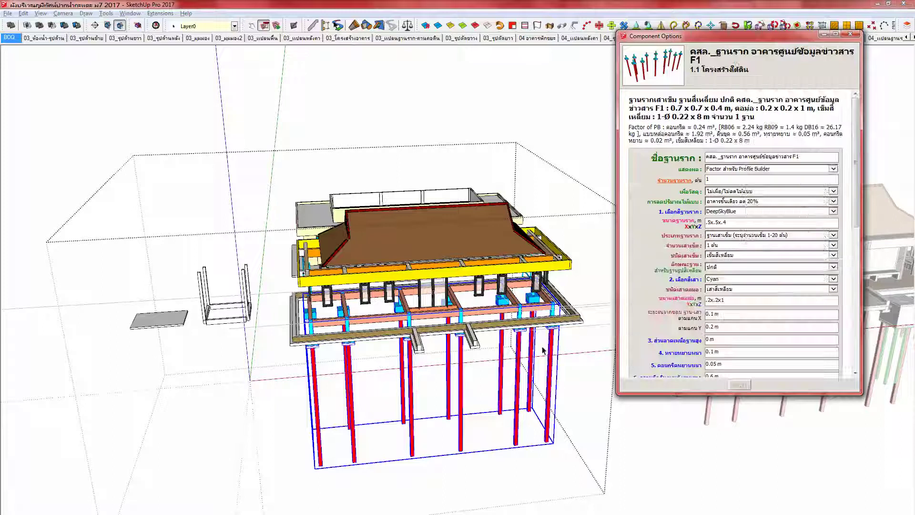
middle_drag(521, 333, 419, 377)
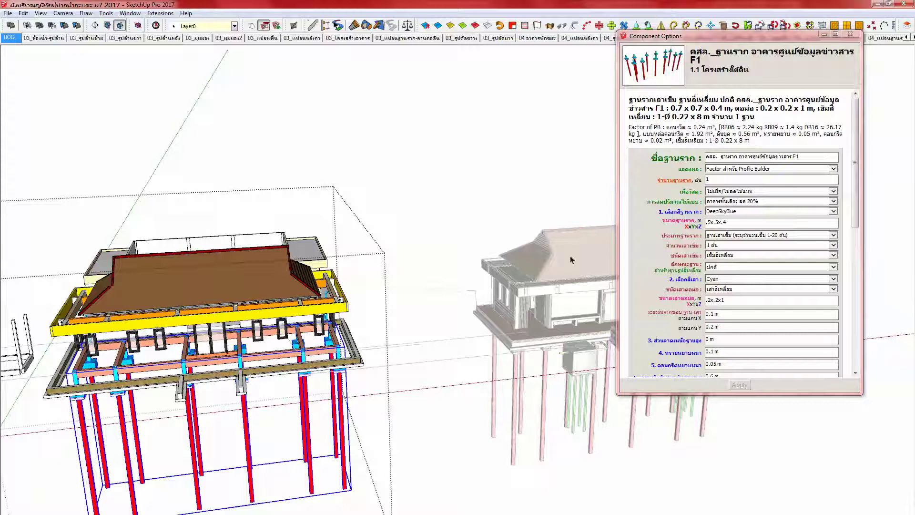
middle_drag(528, 299, 514, 296)
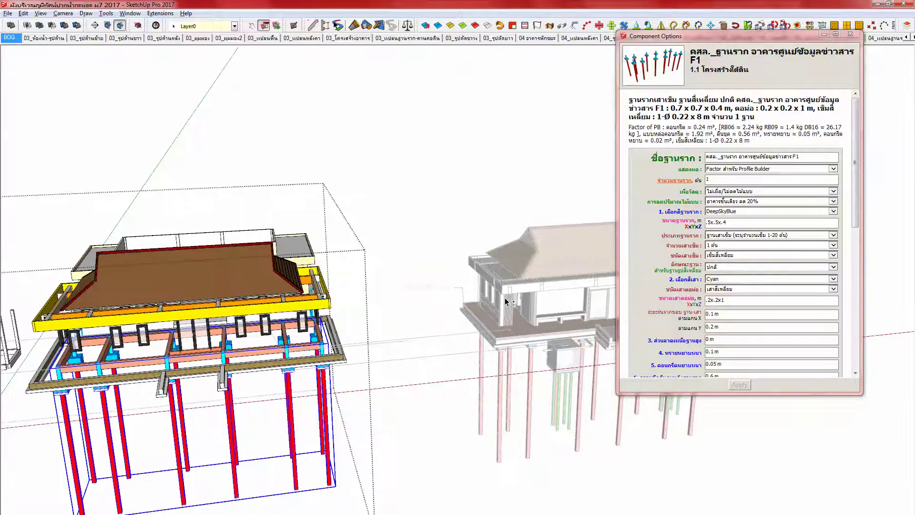
Step: Open the neighbouring restroom building and set its F1 footing component's display option to Factor สำหรับ Profile Builder
click(523, 331)
double_click(504, 378)
click(504, 378)
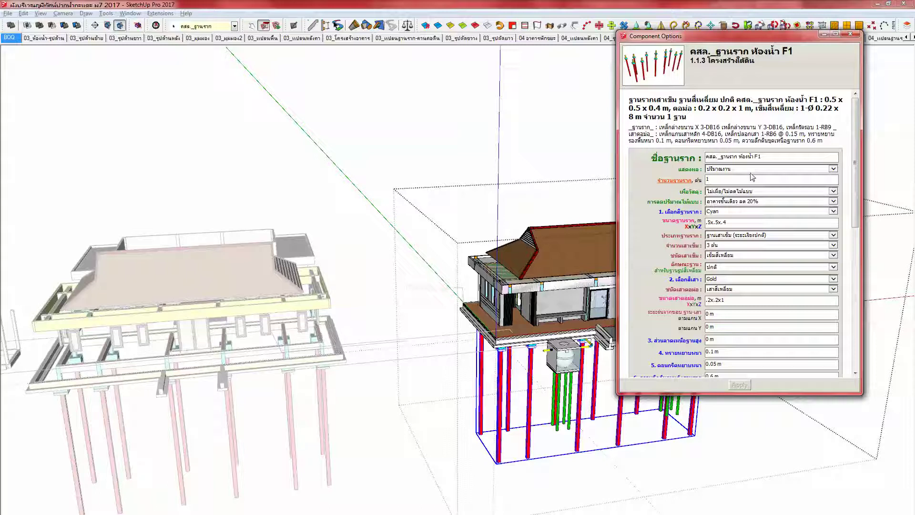
click(753, 169)
click(741, 189)
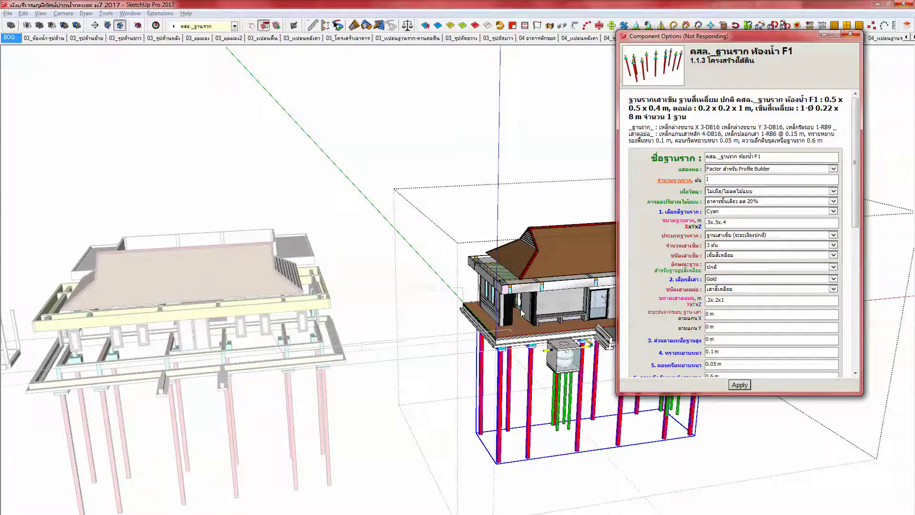
middle_drag(529, 318, 536, 325)
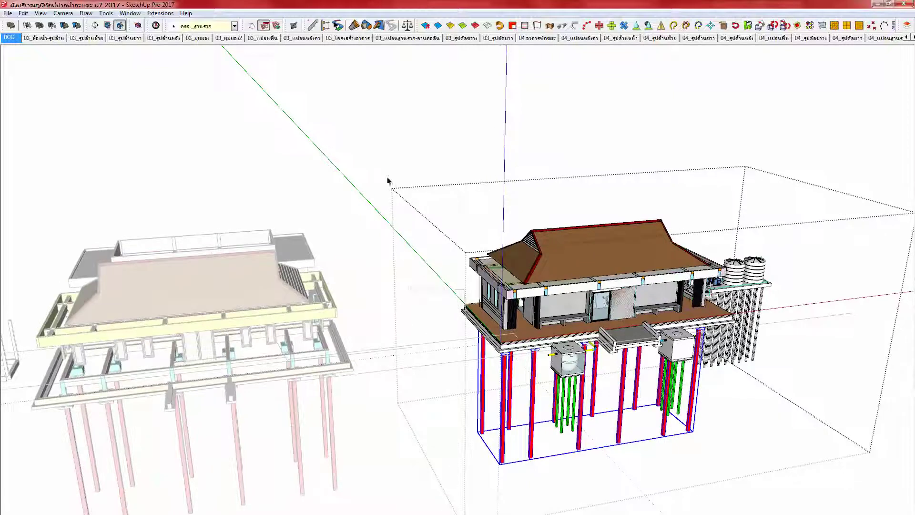
click(265, 29)
click(264, 26)
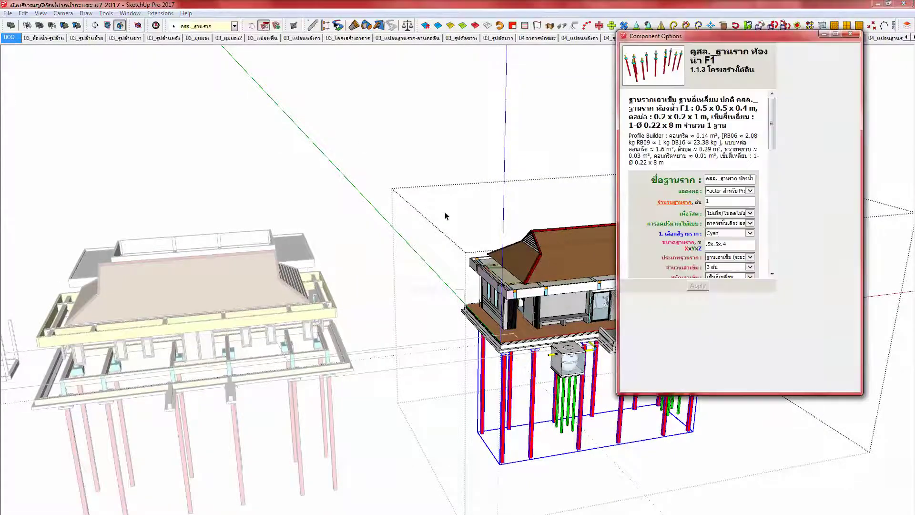
Step: Examine the restroom F1 footing's options, including its dimensions, pile settings, reinforcement and Profile Builder quantity factors
shift+middle_drag(545, 301, 458, 326)
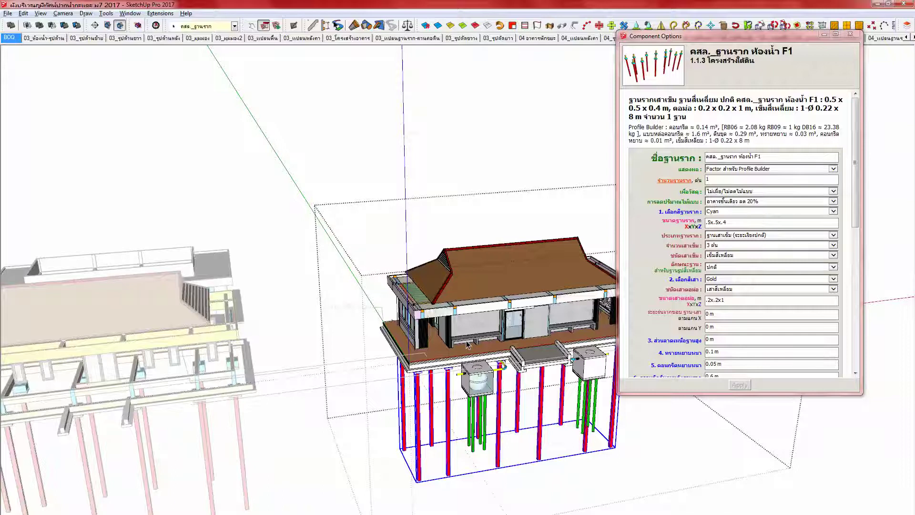
scroll(467, 345, up, 1)
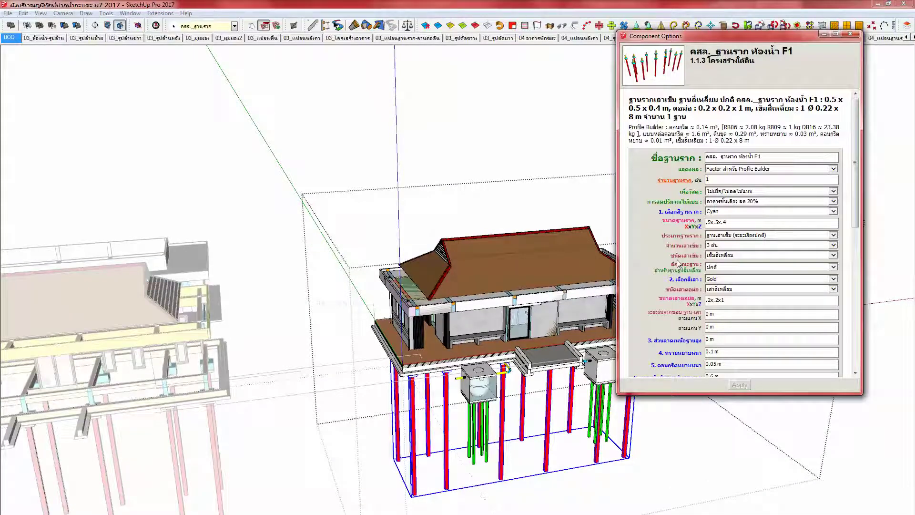
scroll(678, 262, down, 1)
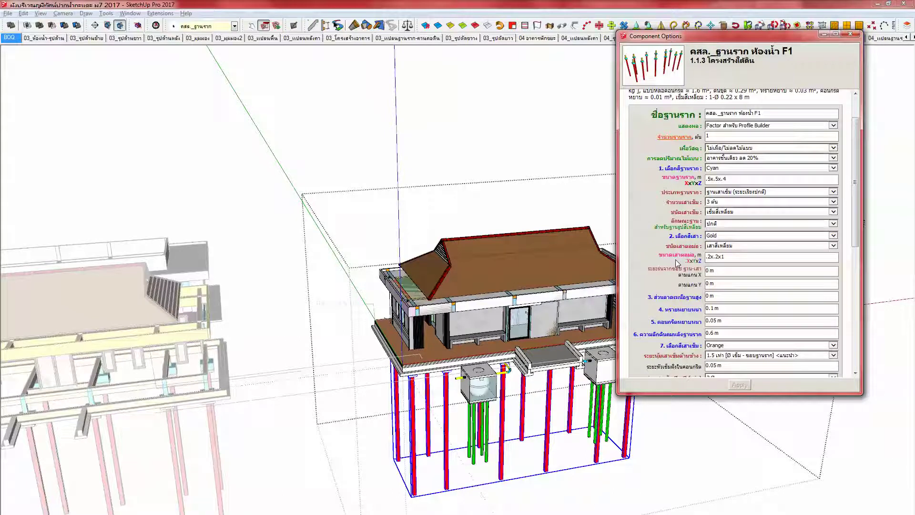
scroll(658, 267, down, 1)
scroll(657, 268, down, 5)
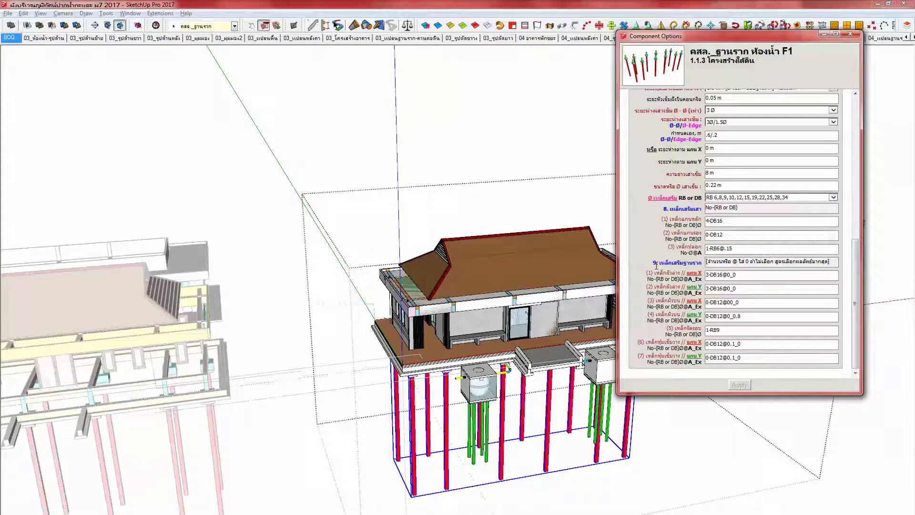
scroll(667, 268, up, 1)
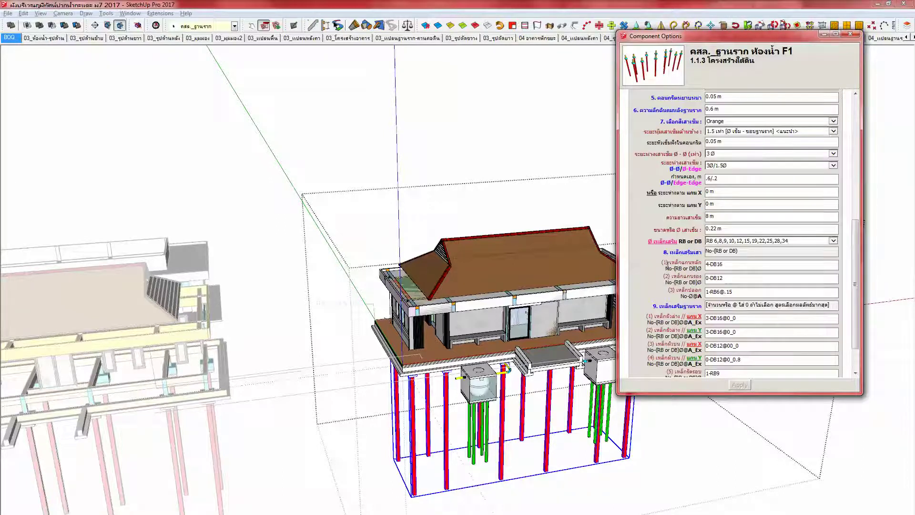
scroll(666, 266, up, 1)
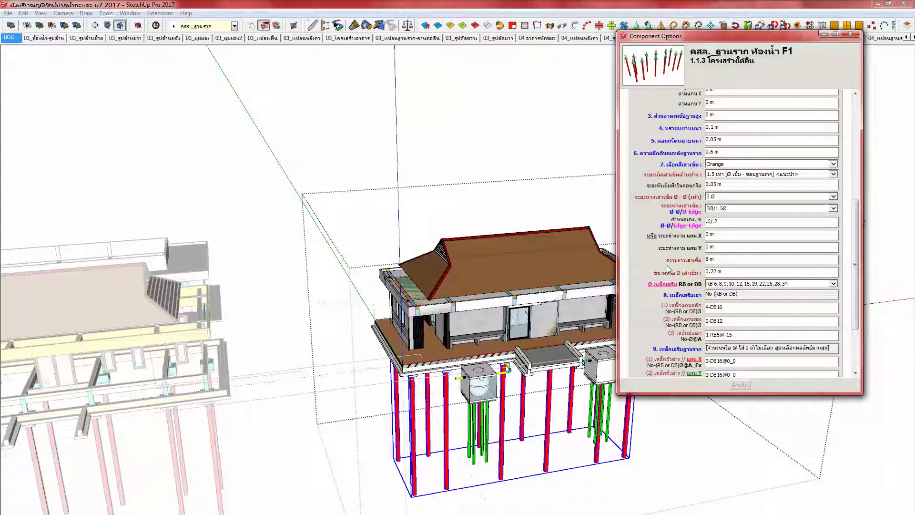
scroll(667, 267, up, 3)
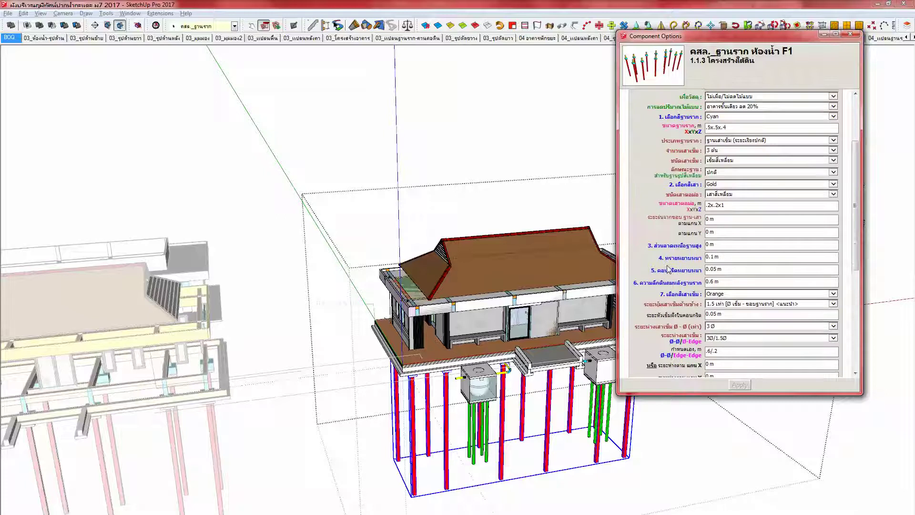
scroll(668, 270, up, 1)
scroll(667, 265, up, 1)
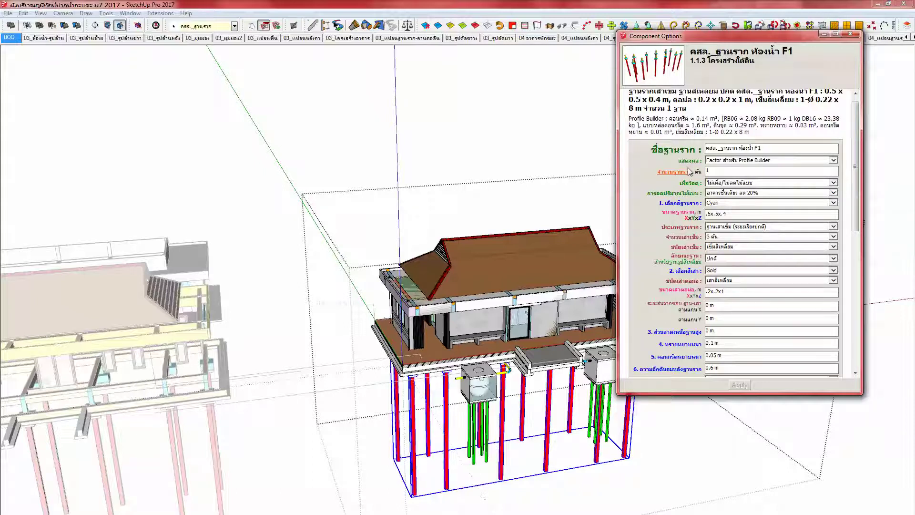
scroll(689, 172, down, 2)
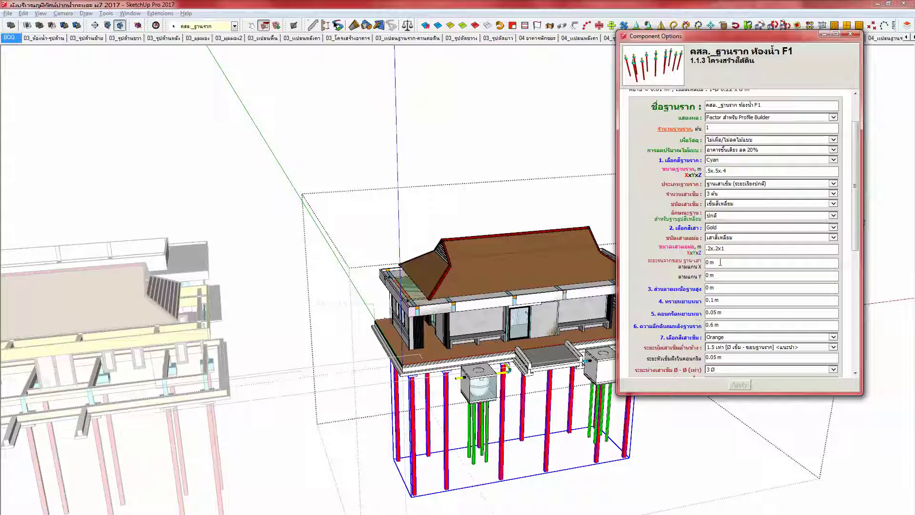
scroll(679, 269, up, 2)
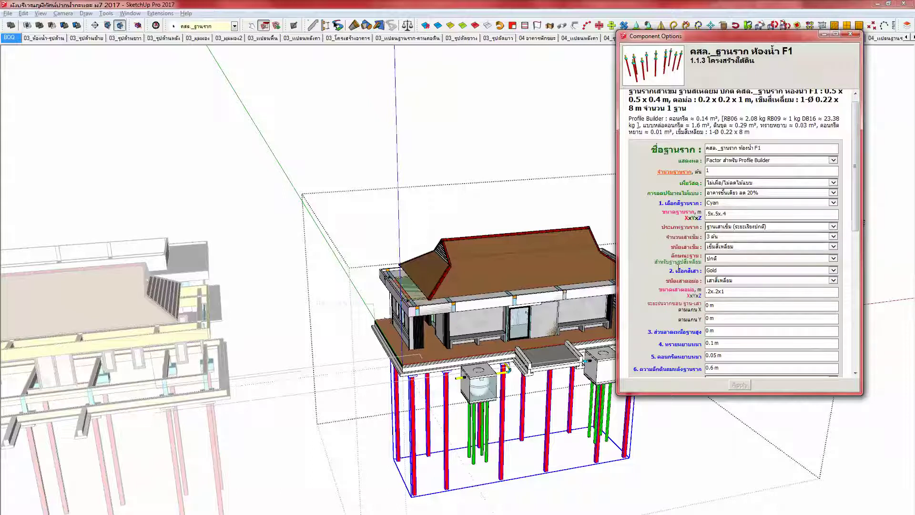
scroll(679, 269, up, 1)
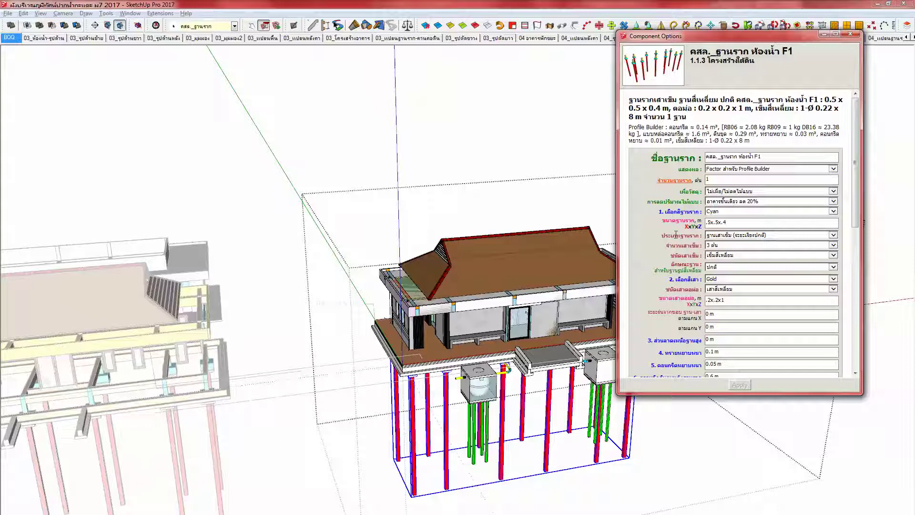
middle_drag(541, 333, 540, 330)
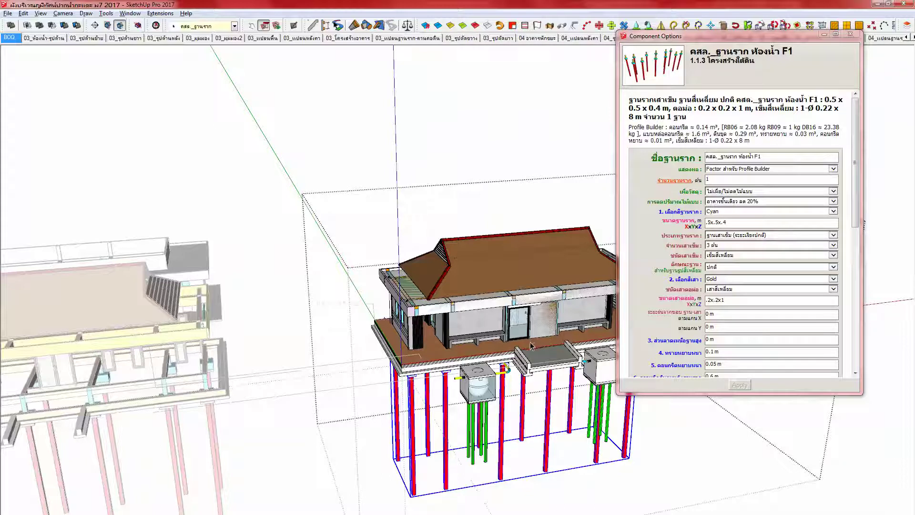
scroll(527, 342, up, 3)
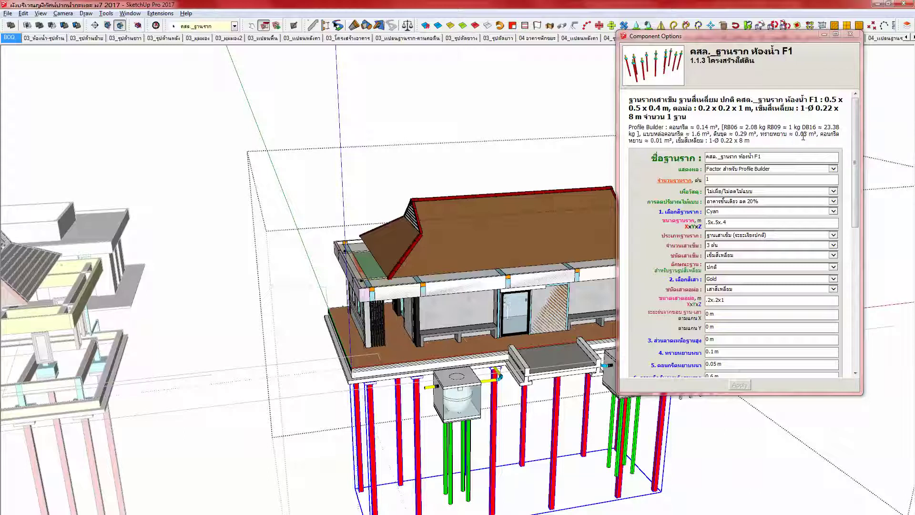
Step: Review the restroom F1 footing's pile spacing, pile length, column reinforcement and footing reinforcement options
scroll(693, 278, down, 3)
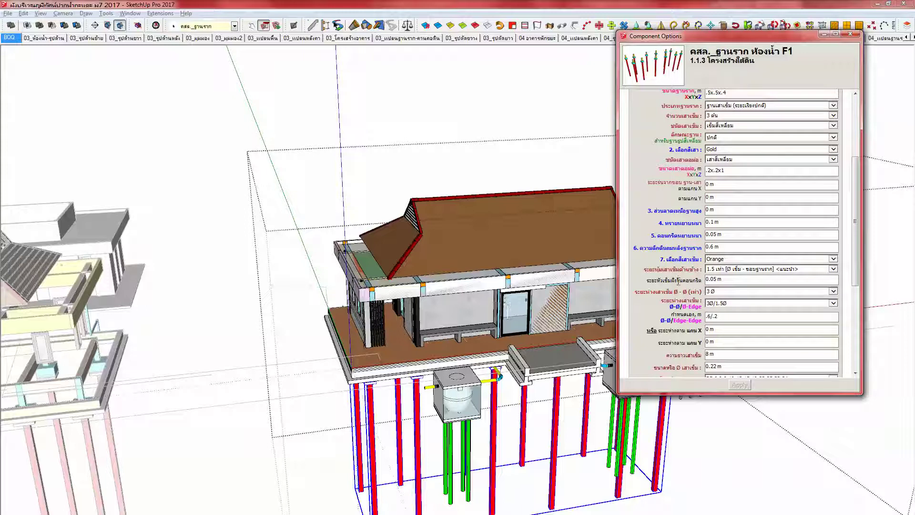
scroll(667, 297, down, 3)
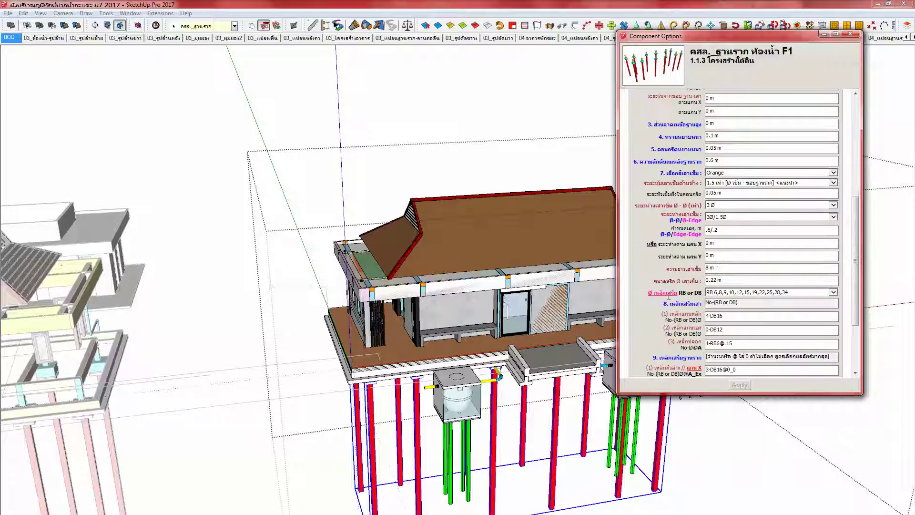
scroll(670, 299, down, 1)
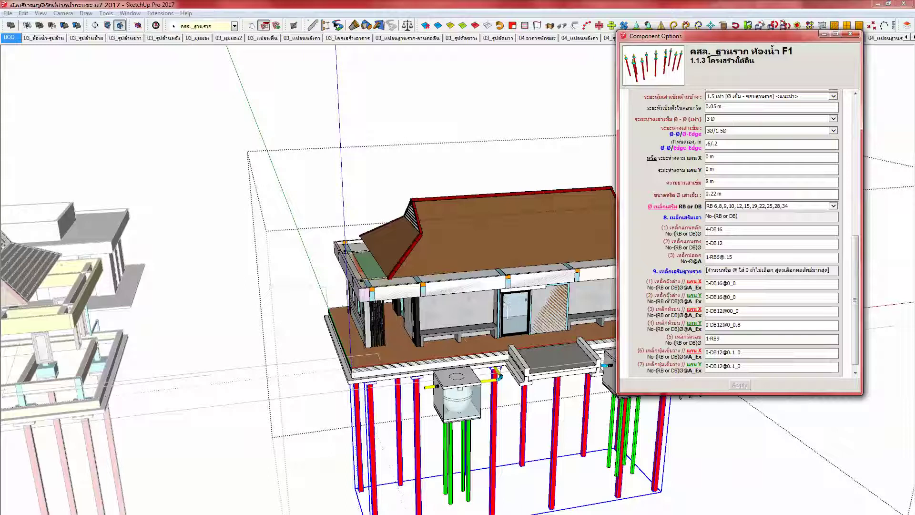
scroll(668, 295, up, 4)
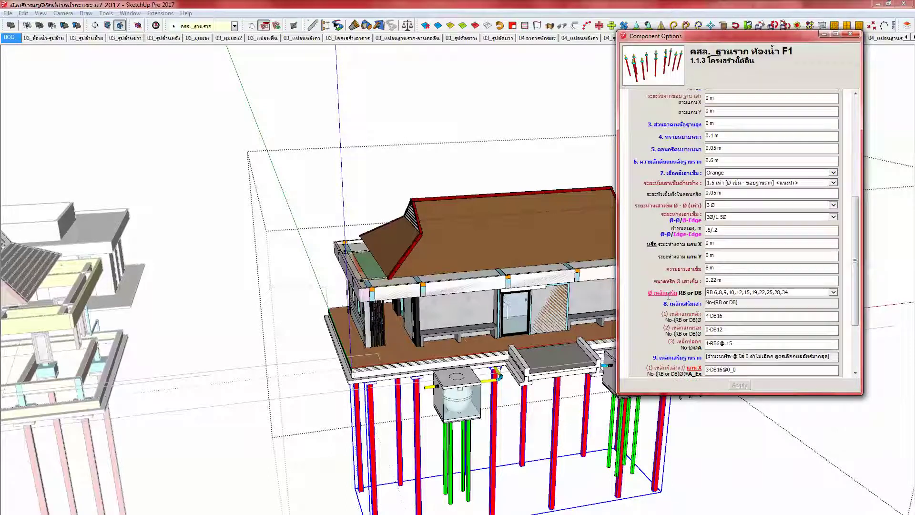
scroll(669, 294, up, 4)
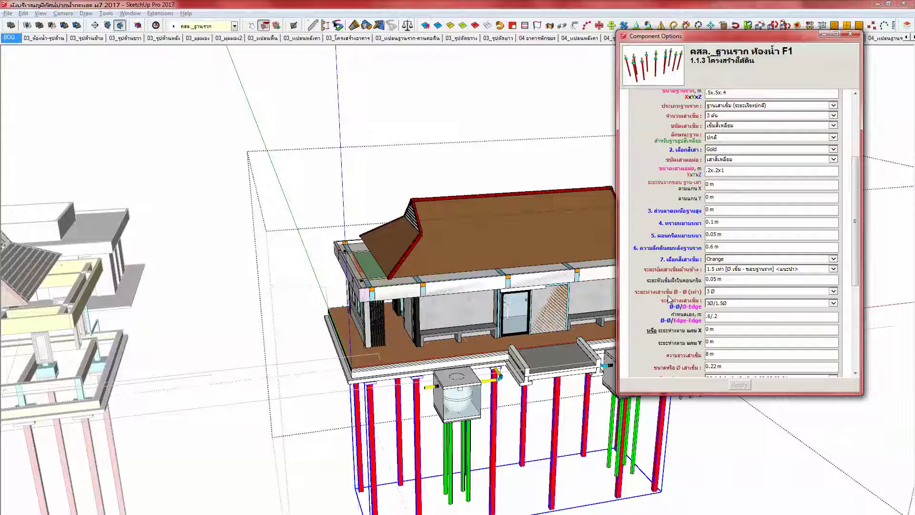
scroll(668, 297, up, 2)
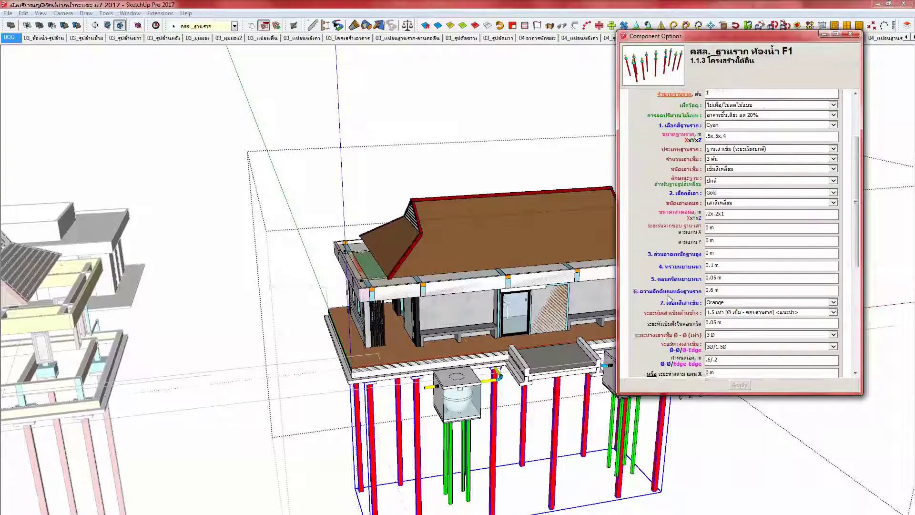
scroll(669, 295, up, 2)
scroll(669, 295, up, 2)
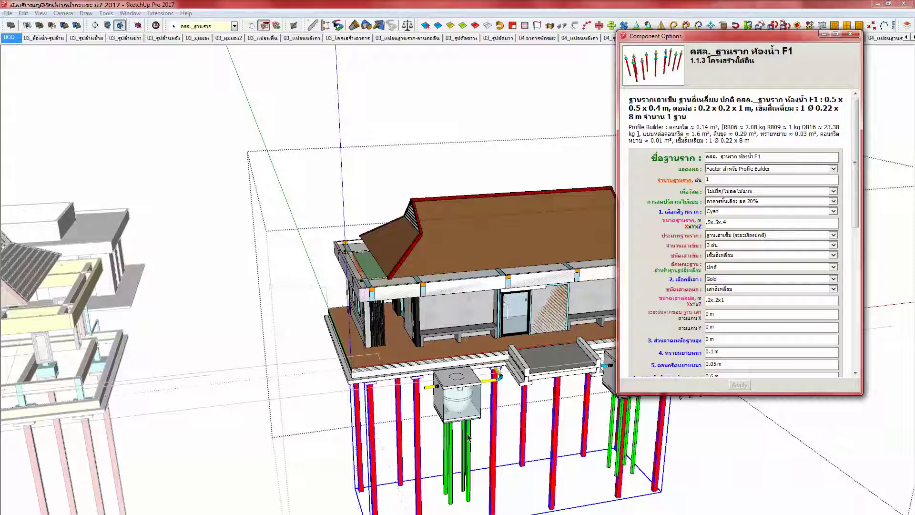
Step: Open the restroom footing assembly, select a single corner footing and examine its load options and the piled footings beneath the floor
double_click(378, 412)
click(377, 415)
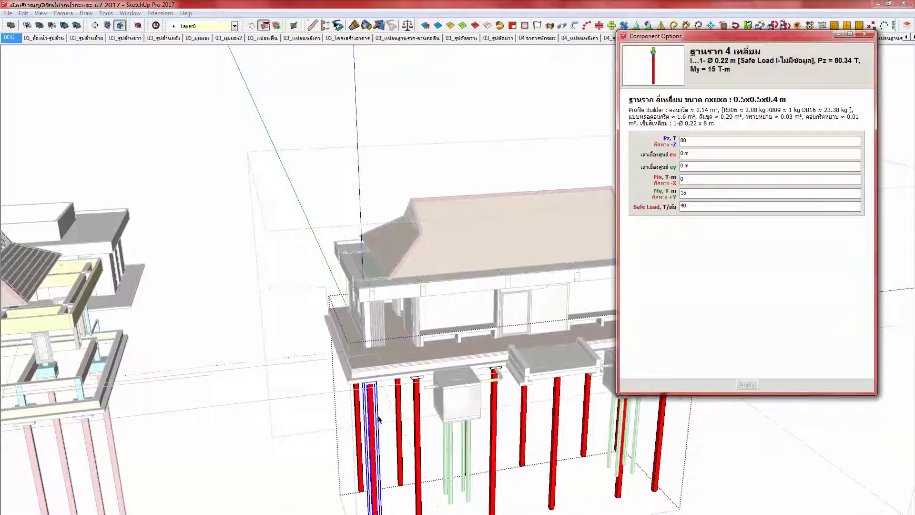
drag(674, 37, 696, 63)
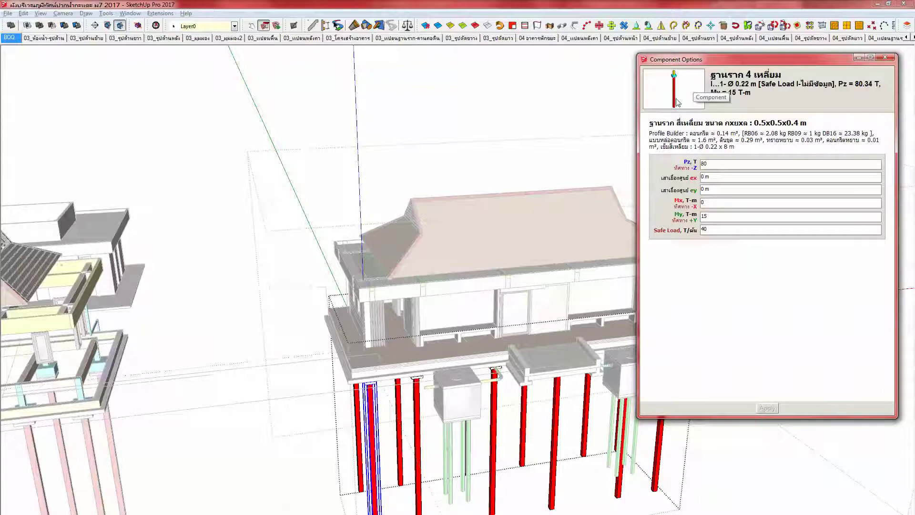
middle_drag(480, 302, 493, 291)
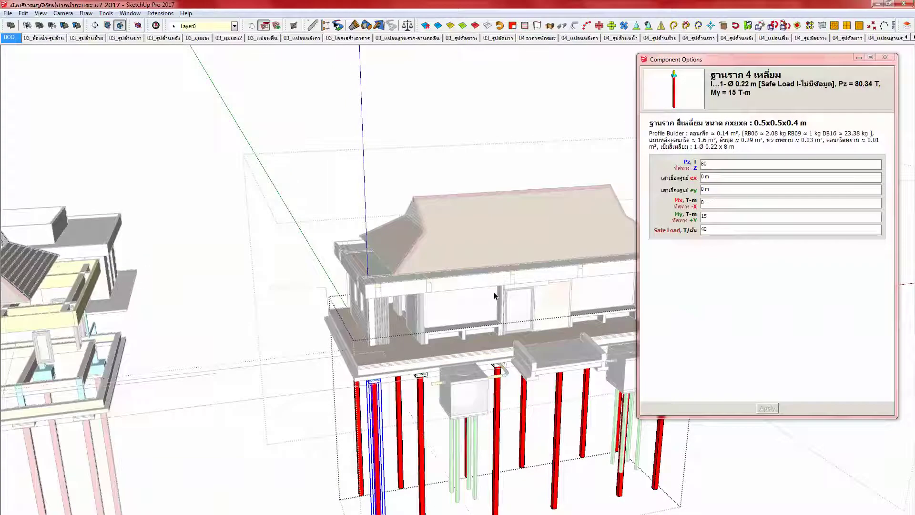
shift+middle_drag(523, 300, 507, 258)
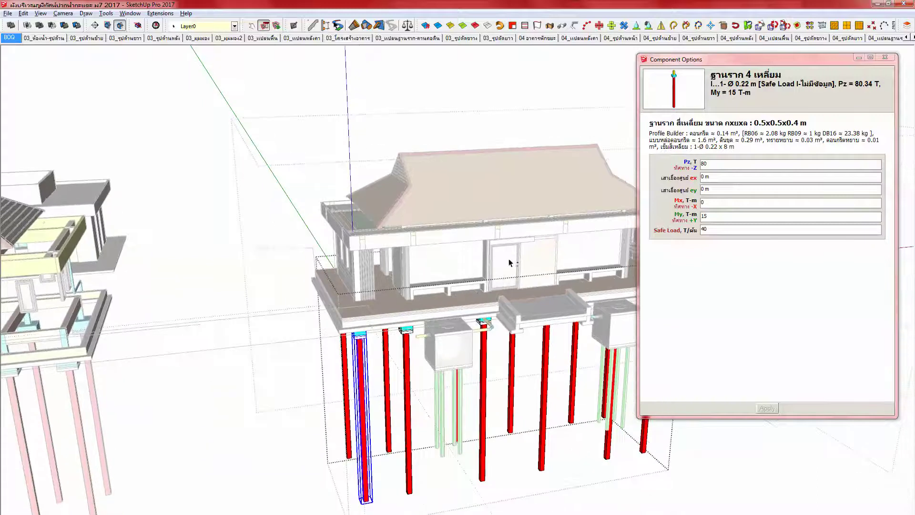
scroll(497, 278, up, 2)
scroll(497, 277, down, 2)
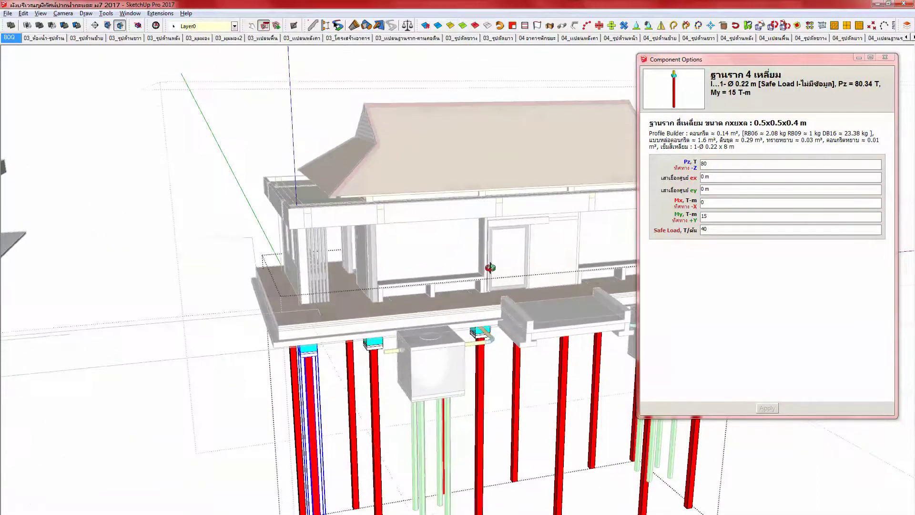
middle_drag(497, 278, 498, 252)
scroll(452, 255, up, 3)
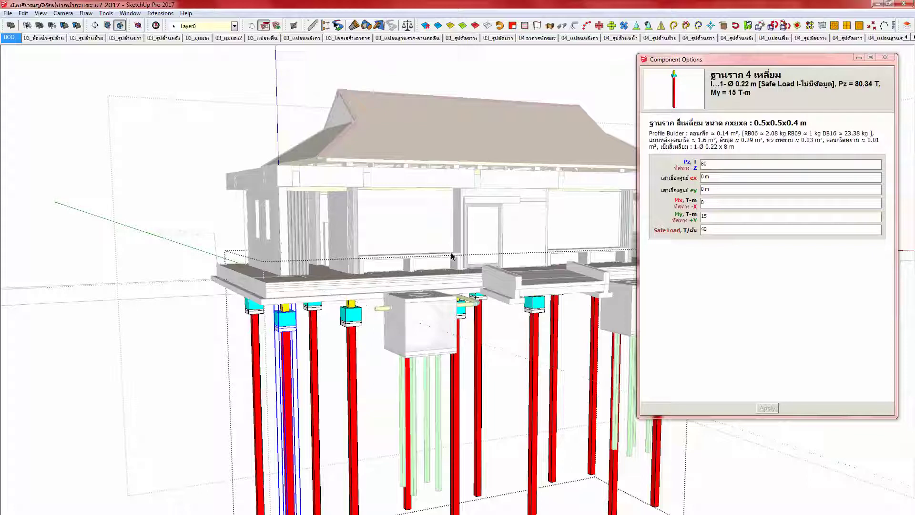
mouse_move(408, 254)
middle_down()
mouse_move(431, 226)
mouse_move(437, 233)
mouse_move(432, 189)
mouse_move(329, 223)
mouse_move(395, 206)
mouse_move(406, 215)
mouse_move(412, 251)
middle_up()
scroll(412, 254, down, 1)
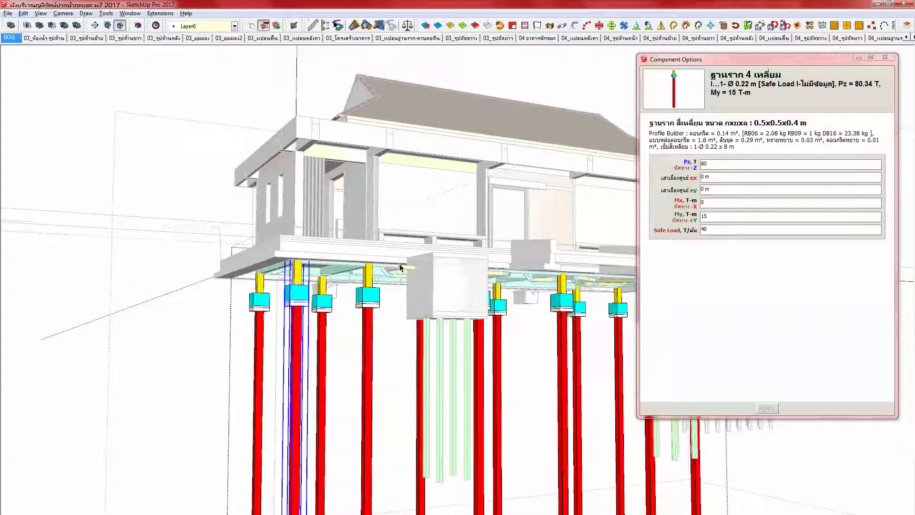
shift+middle_drag(345, 263, 365, 258)
Step: Leave the single footing and check the complete F1 footing component within the restroom building from below the floor
click(366, 258)
click(322, 291)
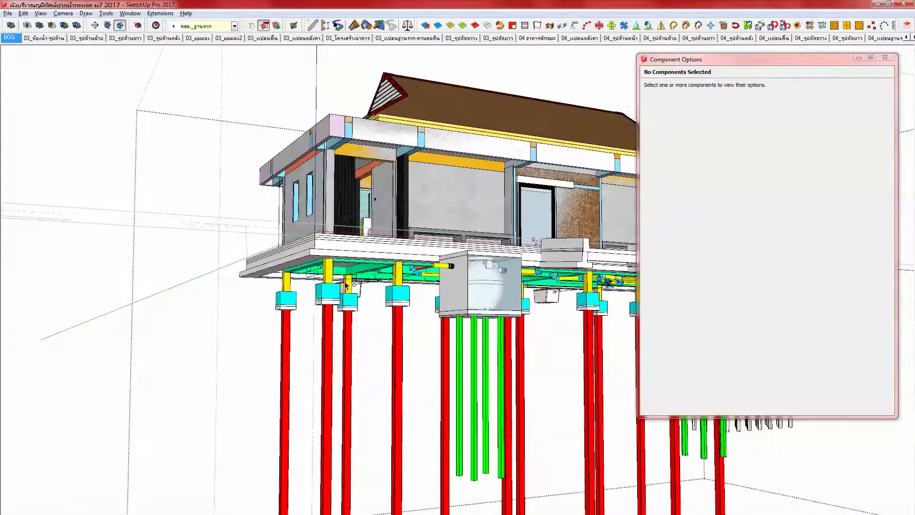
click(347, 285)
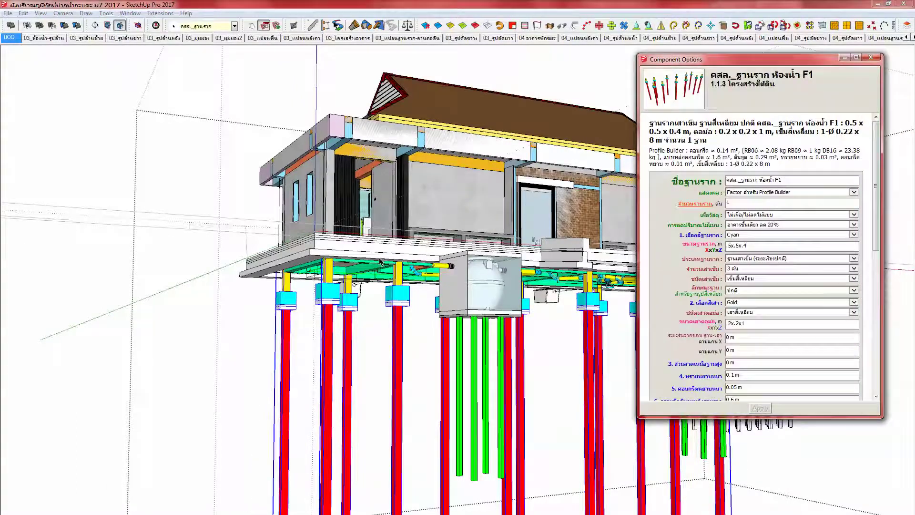
mouse_move(404, 259)
middle_down()
mouse_move(411, 267)
mouse_move(398, 267)
middle_up()
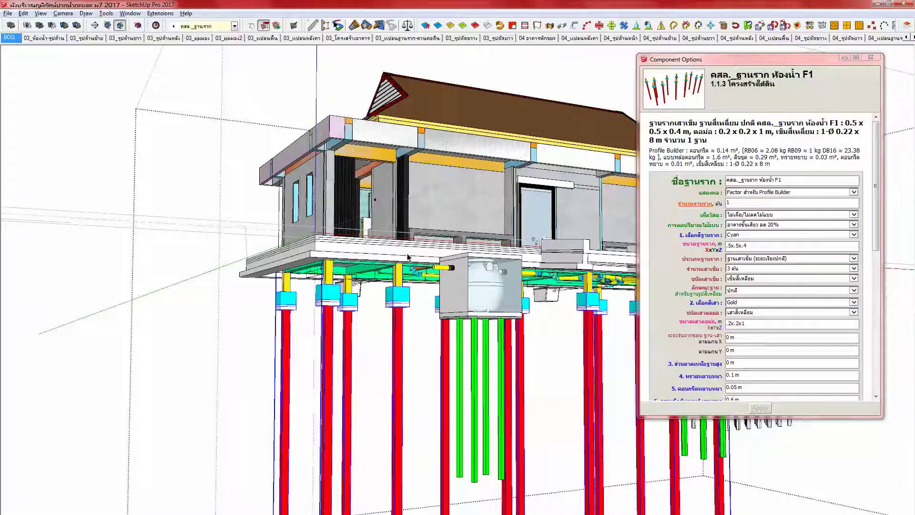
middle_drag(417, 257, 391, 268)
key(Escape)
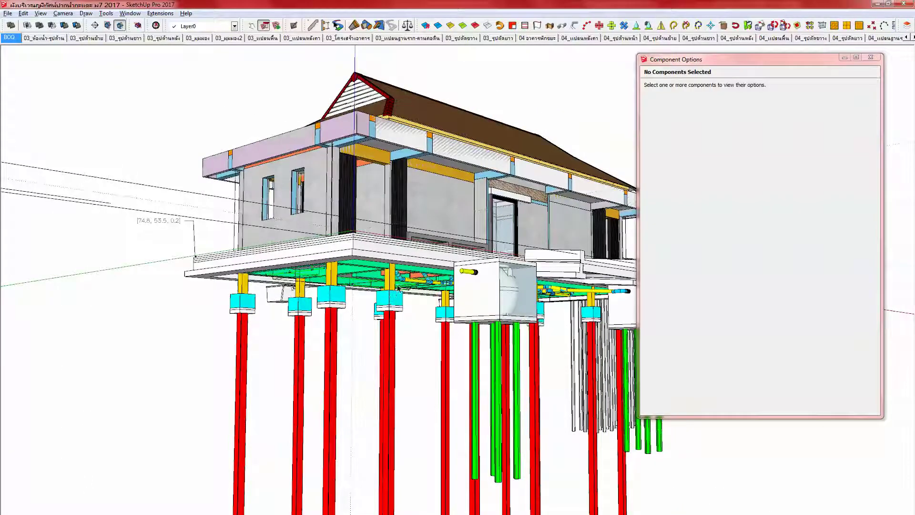
click(396, 302)
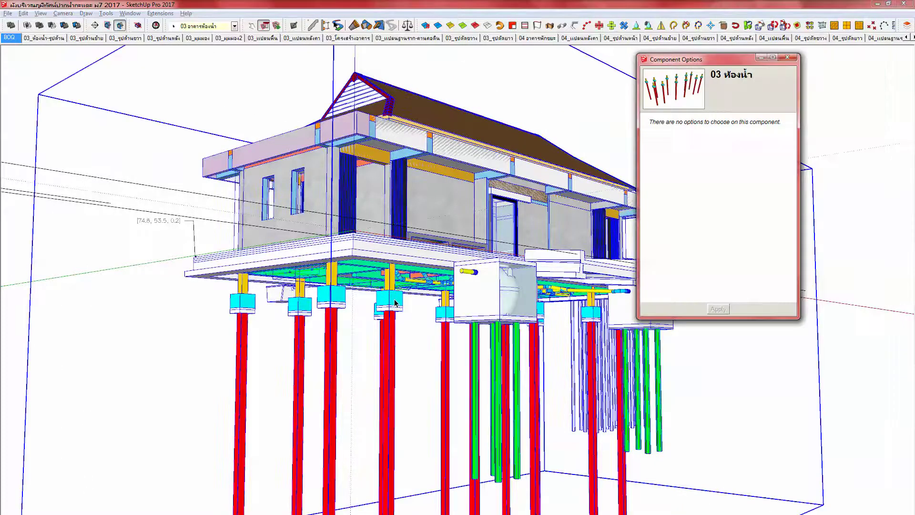
double_click(395, 302)
click(404, 275)
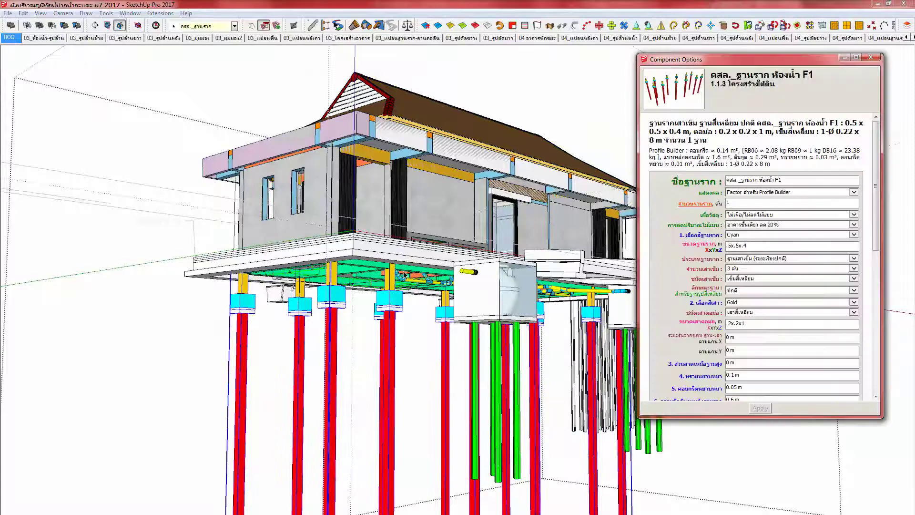
mouse_move(404, 275)
middle_down()
mouse_move(441, 285)
mouse_move(413, 287)
middle_up()
key(Escape)
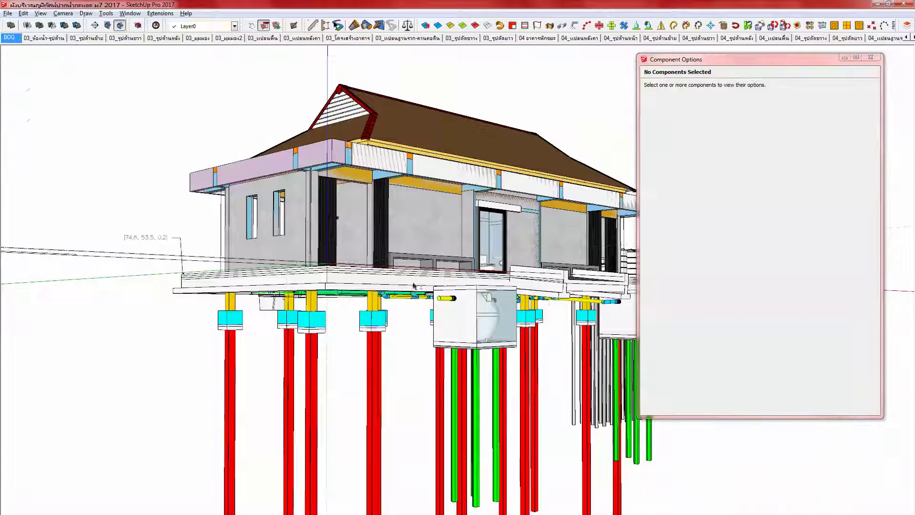
Step: Select the complete restroom F1 footing component again and compare its foundation type, pile and rebar settings with its quantity factors
click(376, 318)
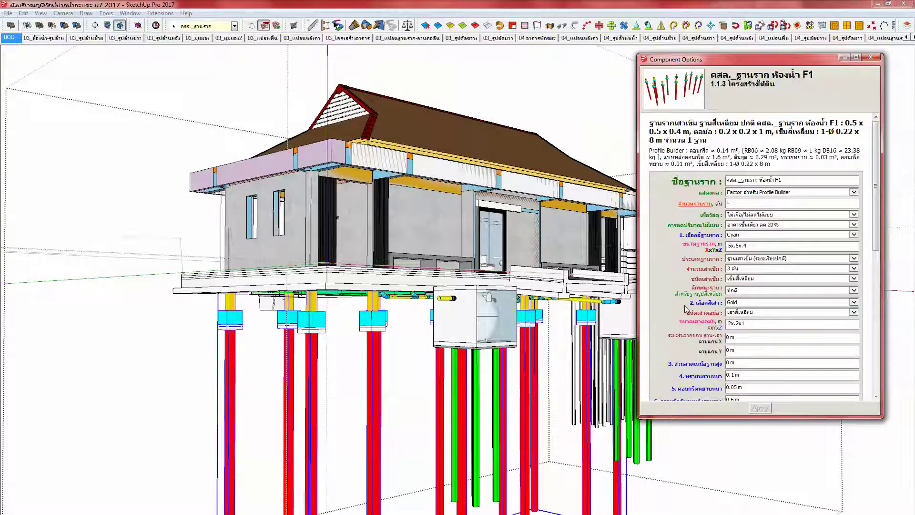
scroll(686, 309, down, 2)
scroll(686, 308, down, 2)
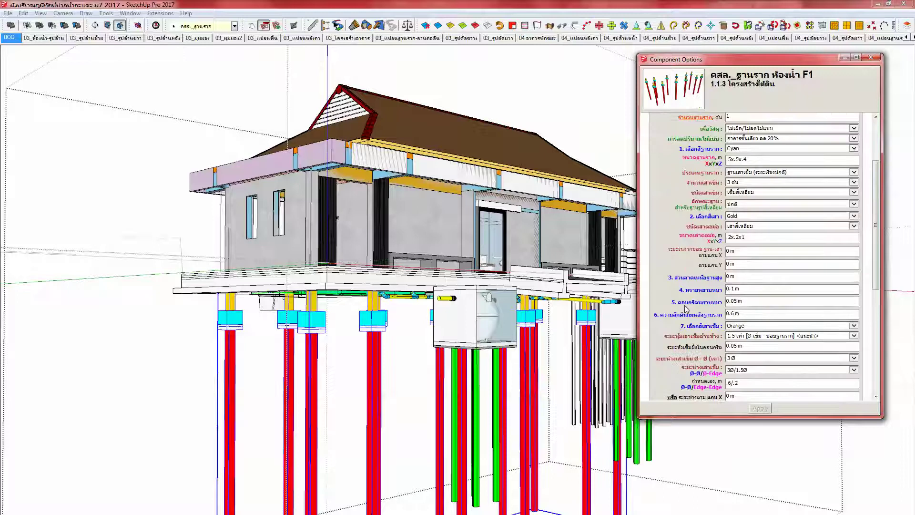
scroll(685, 263, down, 3)
scroll(685, 263, down, 3)
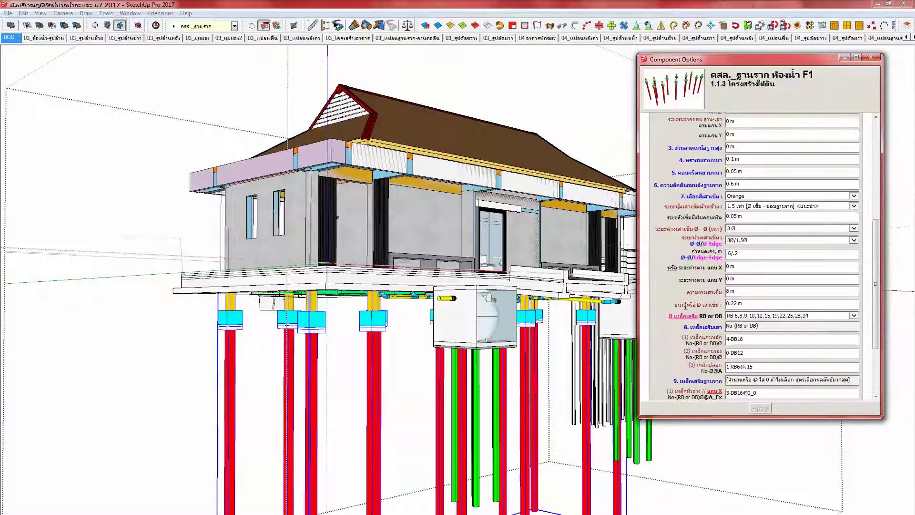
scroll(685, 263, down, 3)
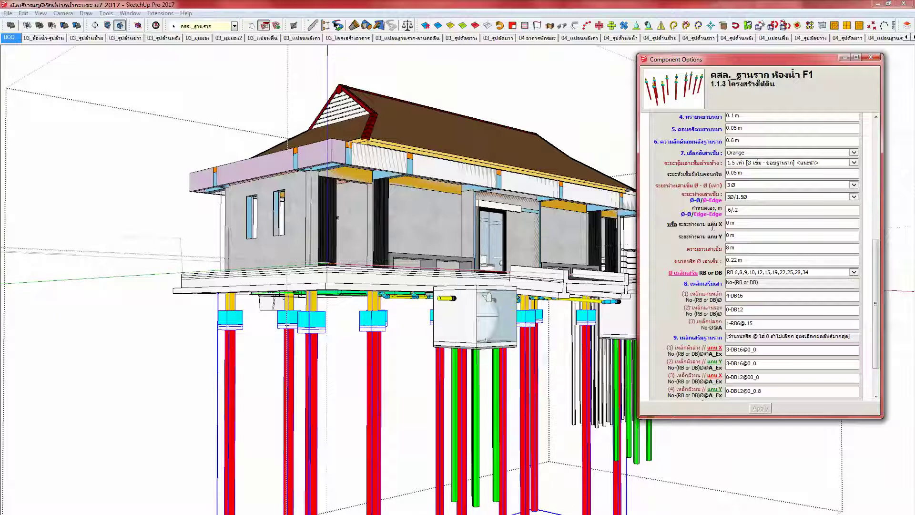
scroll(709, 234, up, 12)
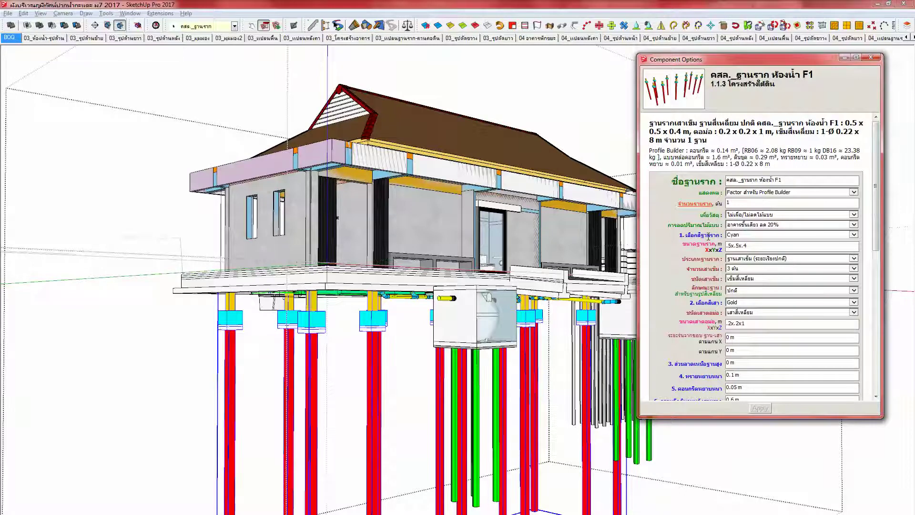
Step: Return to the information centre's F1 footing component and apply the foundation type ฐานเสาเข็ม (ระยะเรียงปกติ)
click(400, 288)
middle_drag(400, 288, 398, 298)
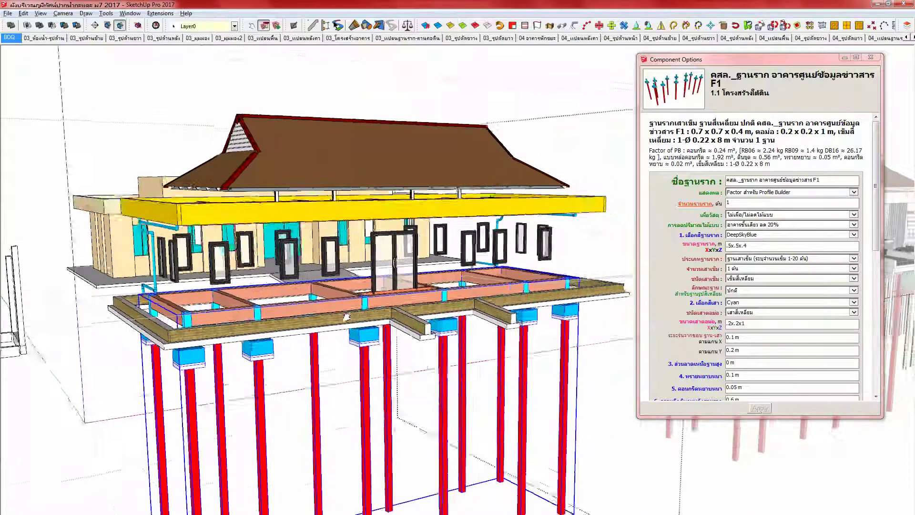
shift+middle_drag(347, 317, 377, 303)
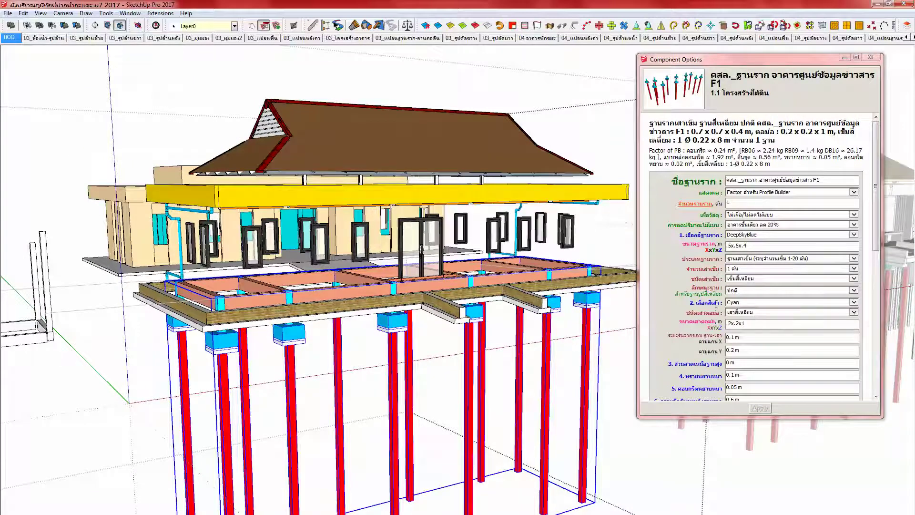
click(759, 259)
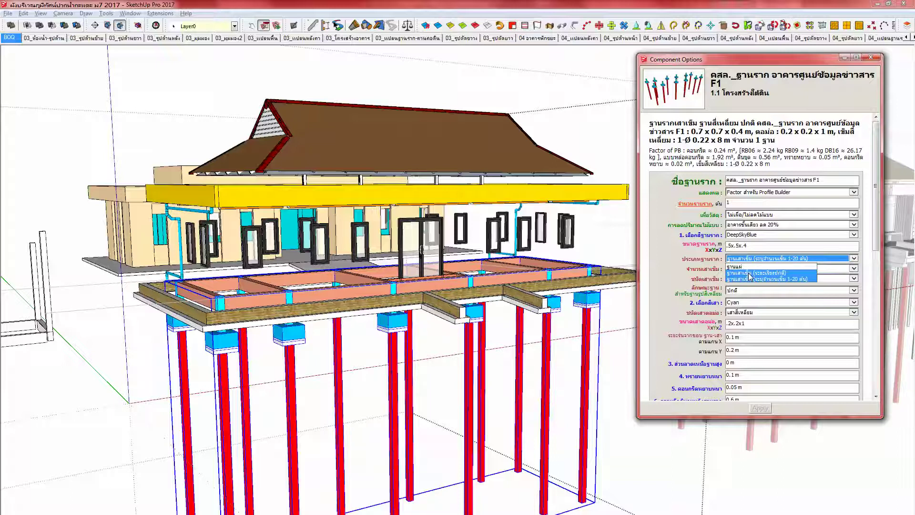
click(749, 274)
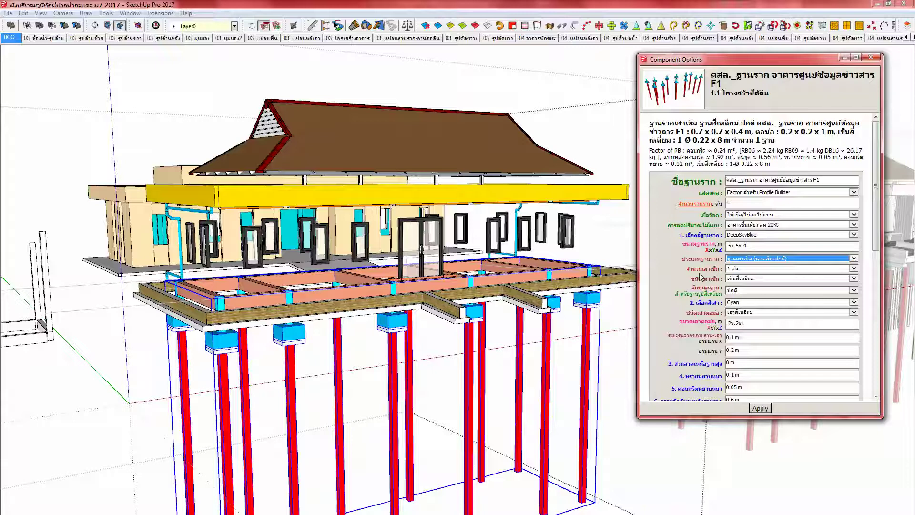
click(752, 260)
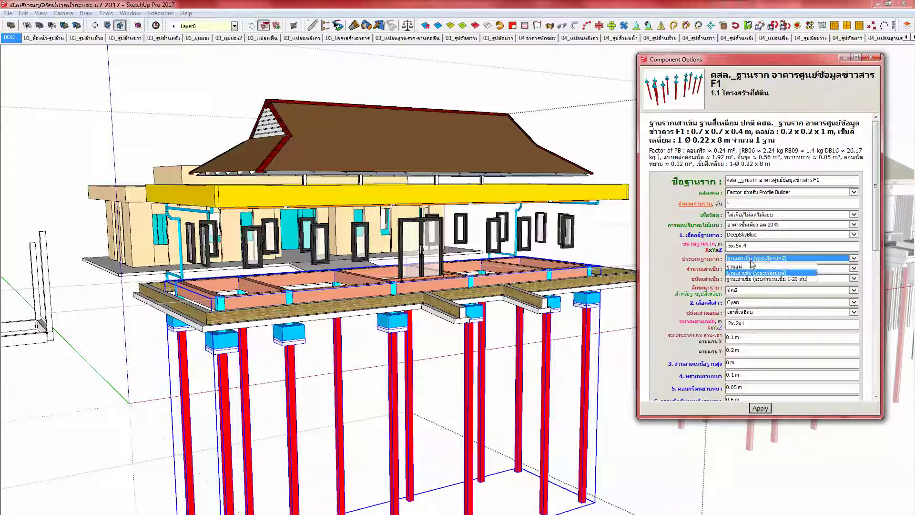
click(749, 274)
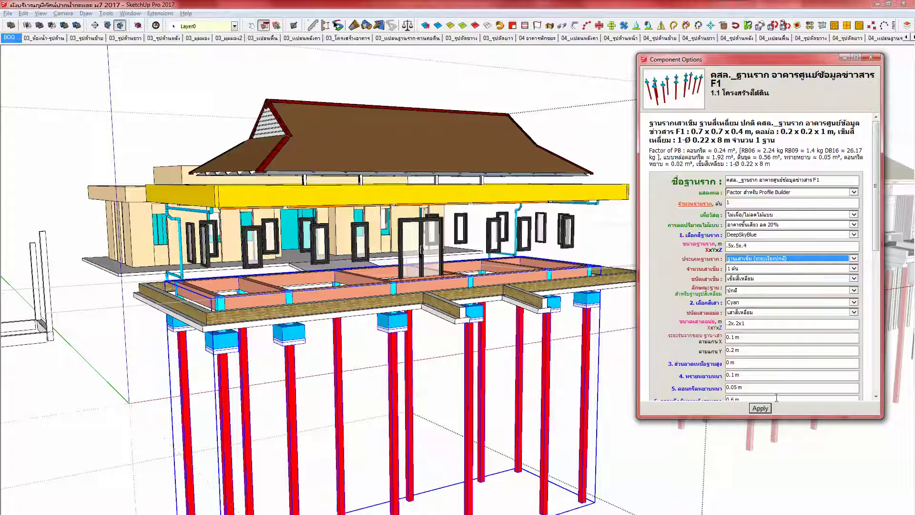
click(760, 409)
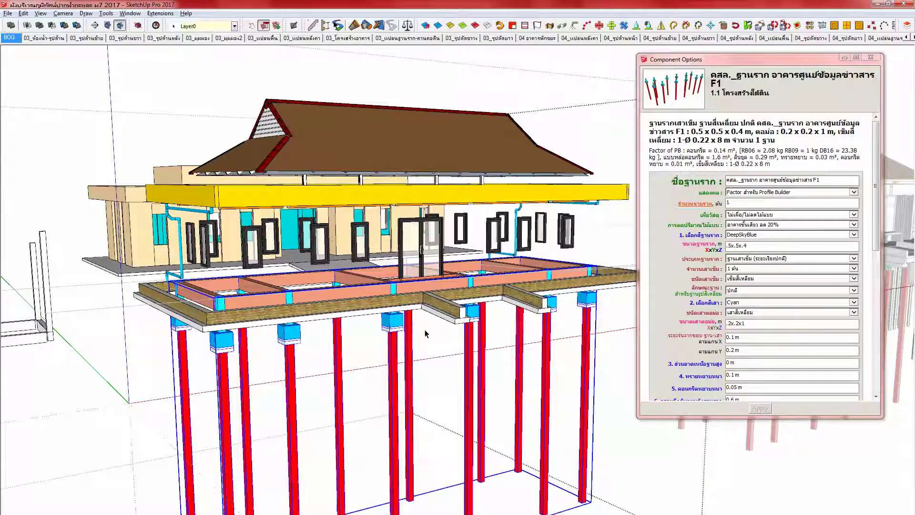
middle_drag(391, 318, 394, 340)
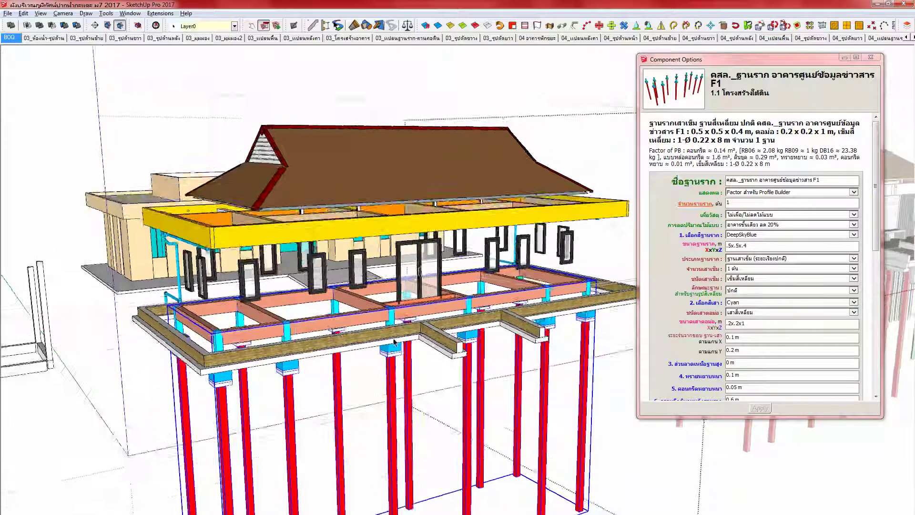
scroll(395, 339, up, 3)
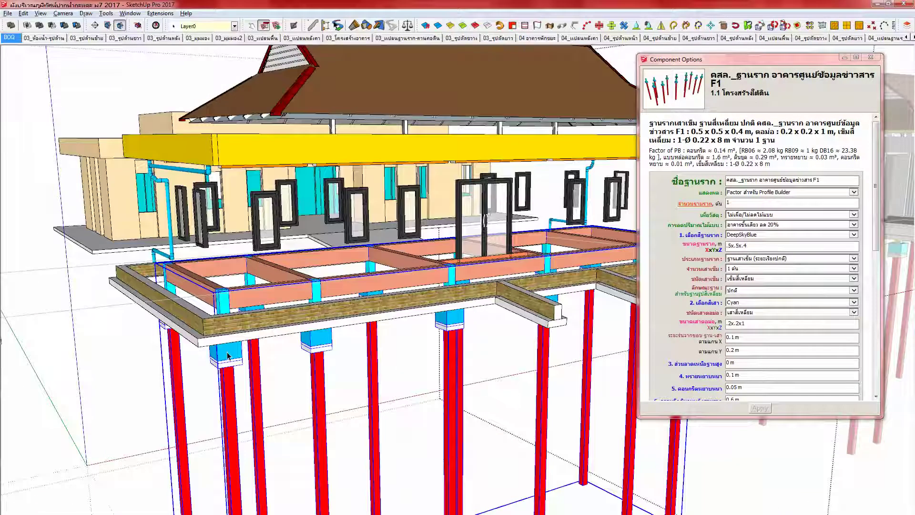
Step: Open the information centre's F1 footing component, select its corner piled footing and show that footing's entity information
double_click(227, 356)
click(227, 356)
shift+middle_drag(227, 355, 255, 341)
key(ctrl+i)
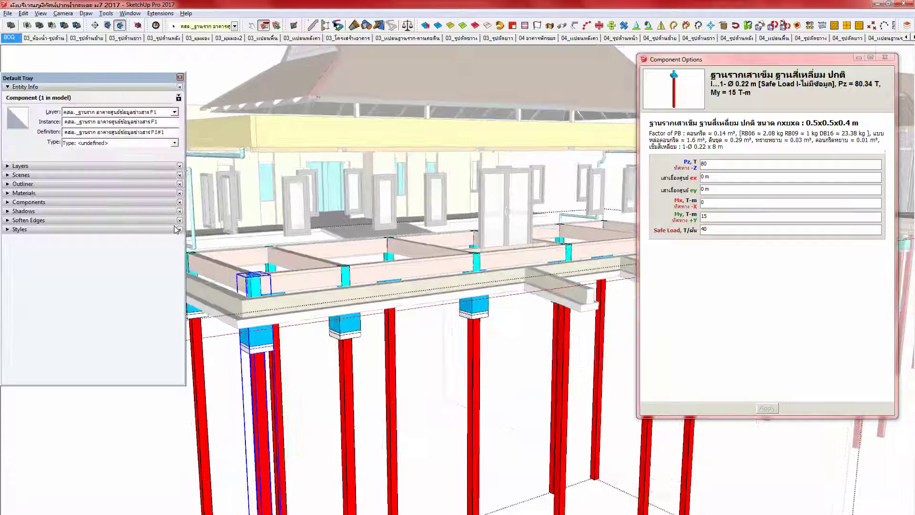
shift+middle_drag(261, 339, 293, 342)
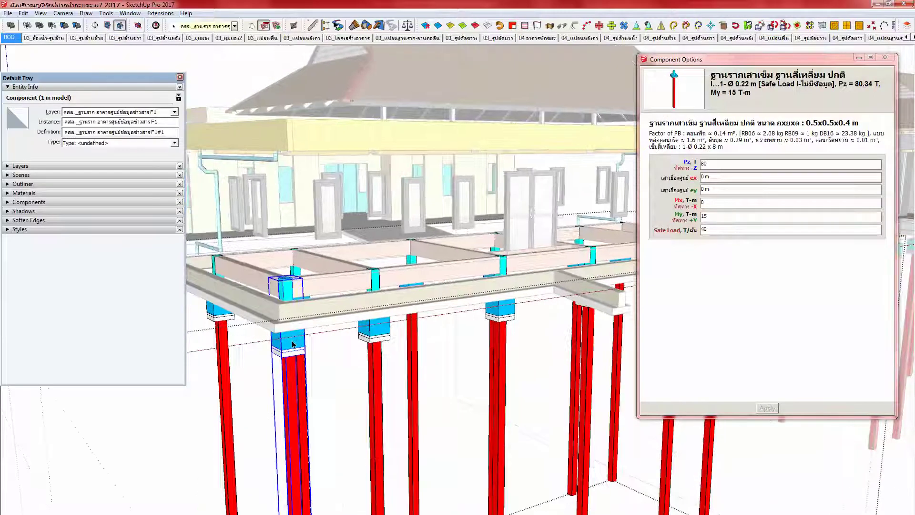
scroll(293, 344, down, 3)
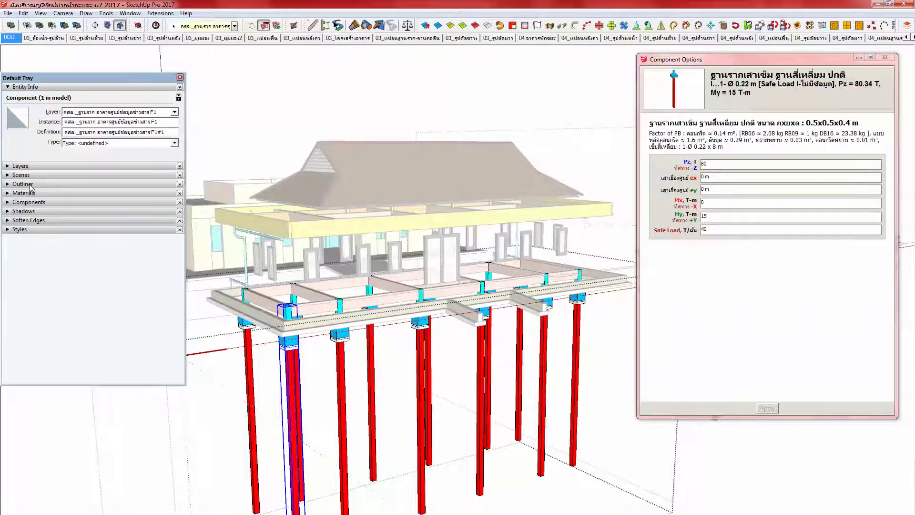
middle_drag(283, 333, 279, 345)
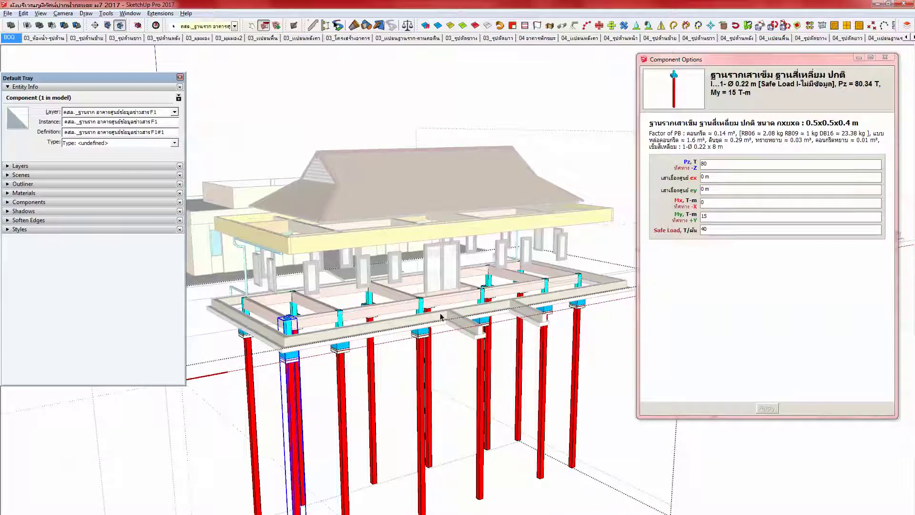
Step: Generate the cost detail report for the selected corner footing, review its quantities and close the report
key(q)
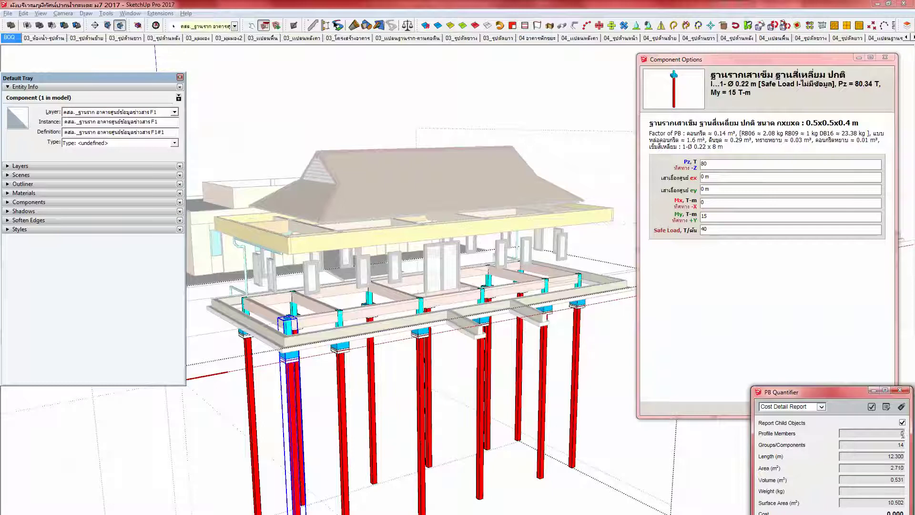
click(871, 408)
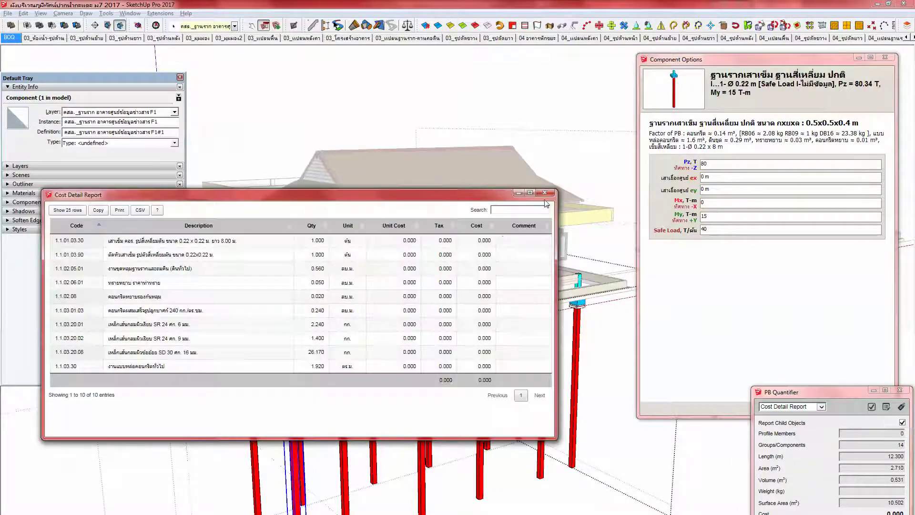
click(545, 193)
Step: Open the corner footing's object cost data and set the foundation excavation factor (1.1.02.05.01) to 0.29
drag(802, 400, 802, 342)
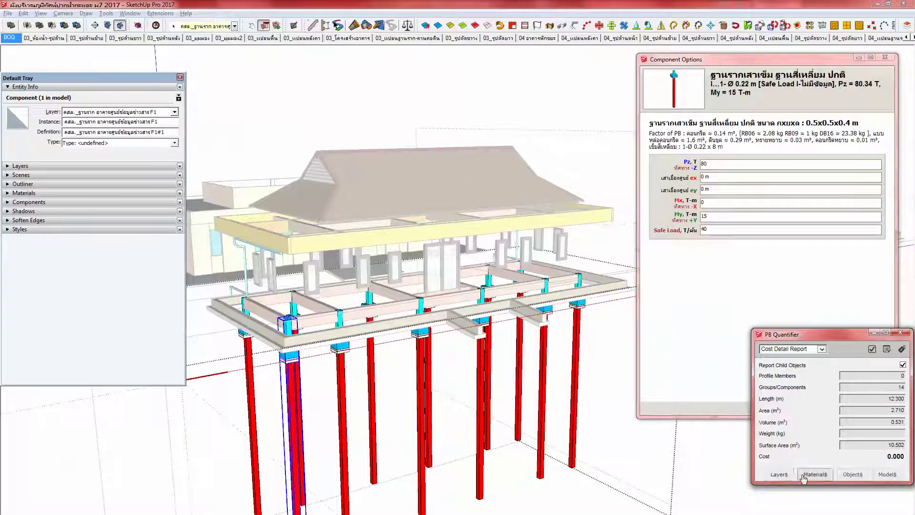
click(852, 474)
drag(341, 364, 325, 179)
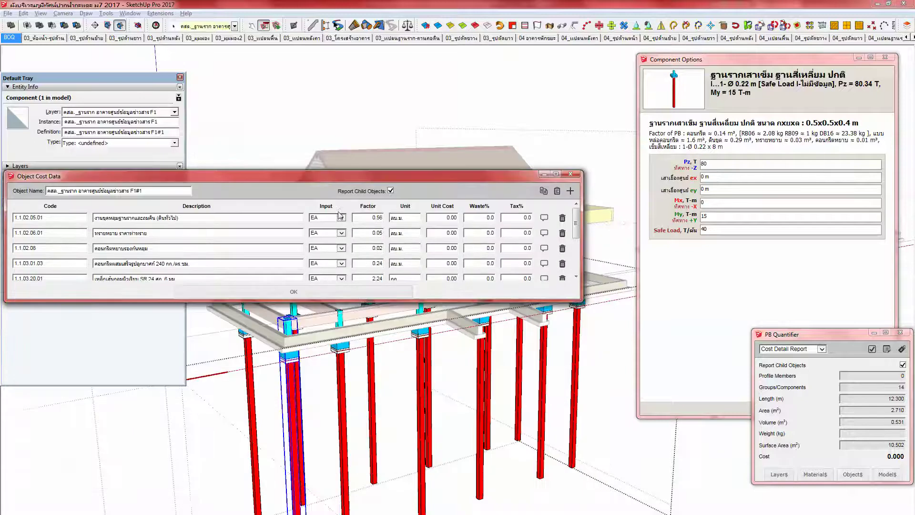
drag(368, 218, 391, 220)
key(BackSpace)
key(Tab)
key(Tab)
Step: Set the cost factors to 0.03 for coarse sand, 0.01 for lean concrete and 0.14 for the 240 ksc concrete
click(376, 233)
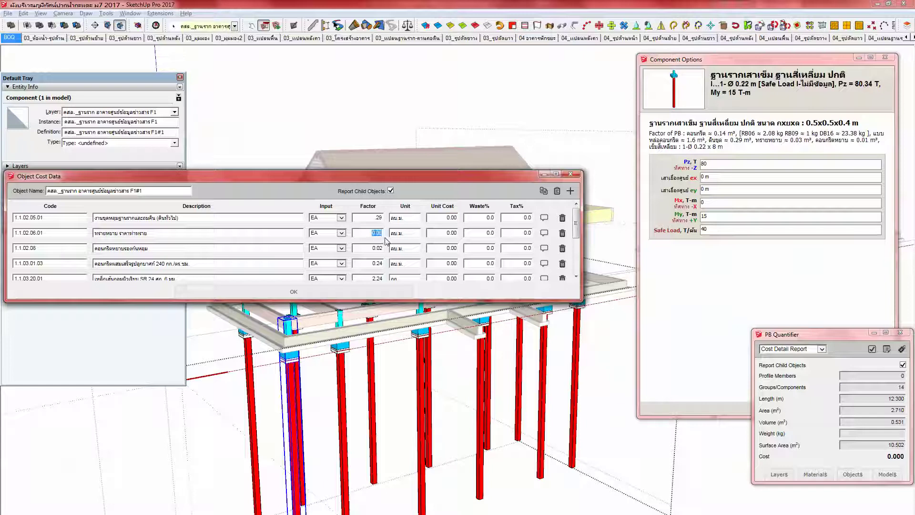
key(BackSpace)
click(377, 248)
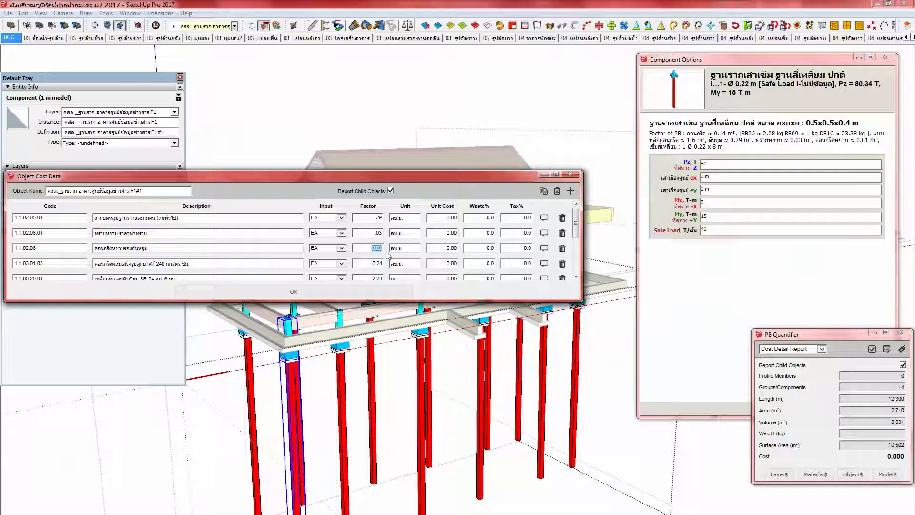
key(BackSpace)
text(.01)
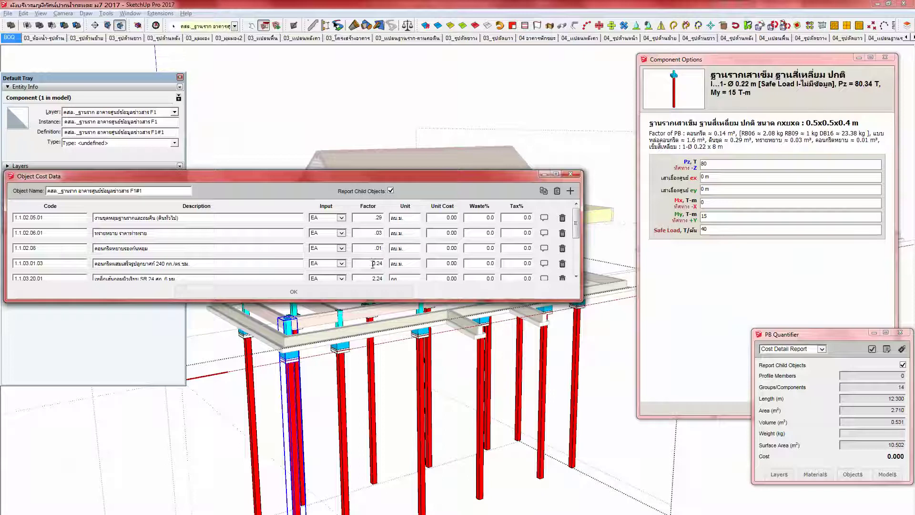
drag(367, 264, 388, 270)
text(14)
Step: Set the reinforcement cost factors to 2.08 for the 6 mm bars, 1 for the 9 mm bars and 23.38 for the 16 mm bars
scroll(402, 268, down, 1)
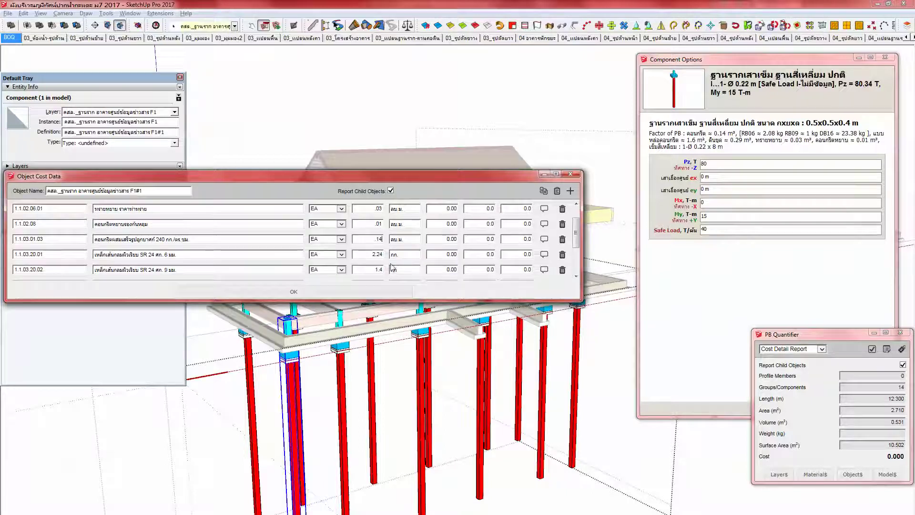
drag(371, 255, 392, 258)
text(2.08)
key(Tab)
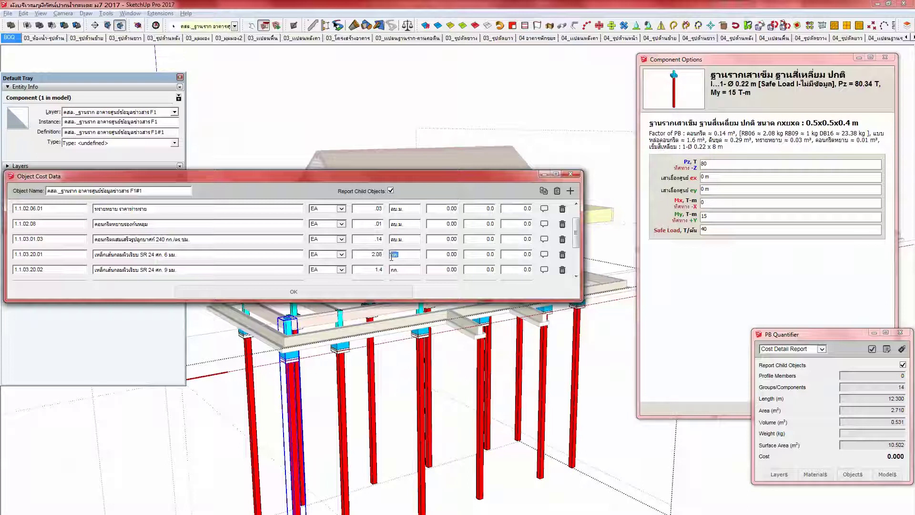
click(374, 270)
text(1)
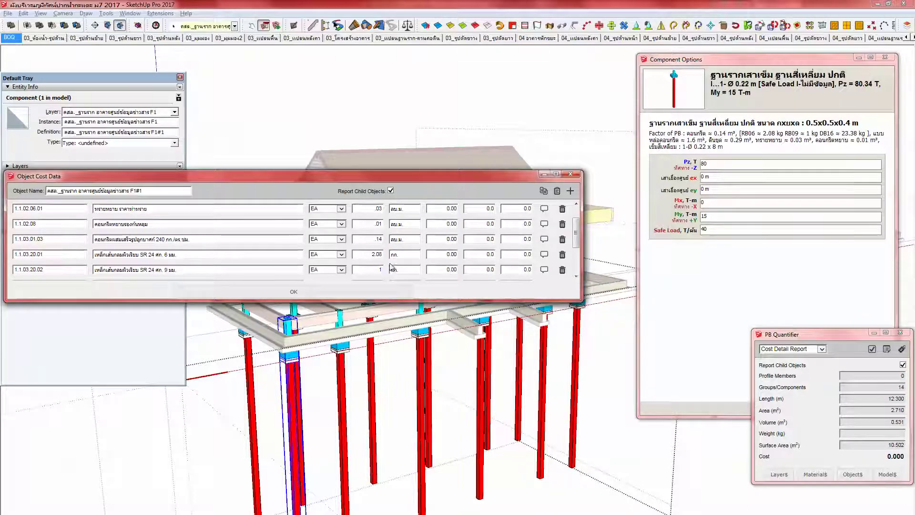
scroll(384, 269, down, 2)
click(378, 260)
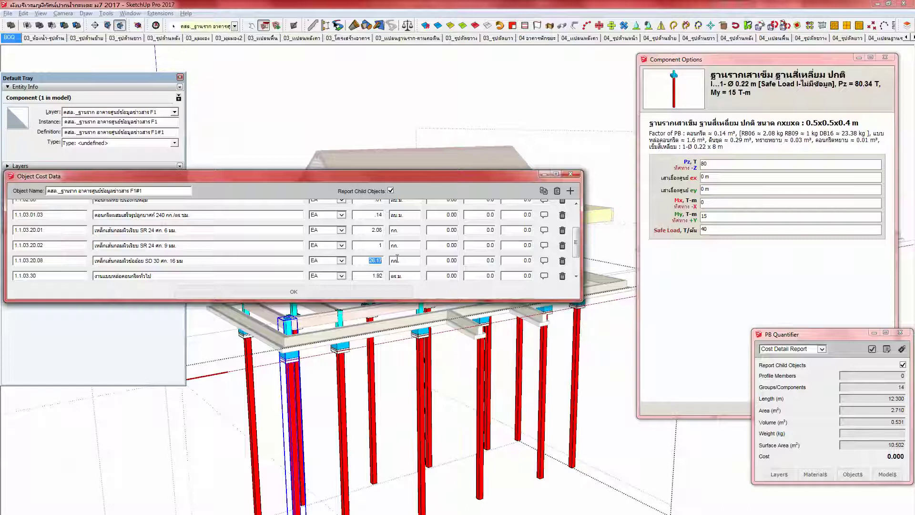
text(23.38)
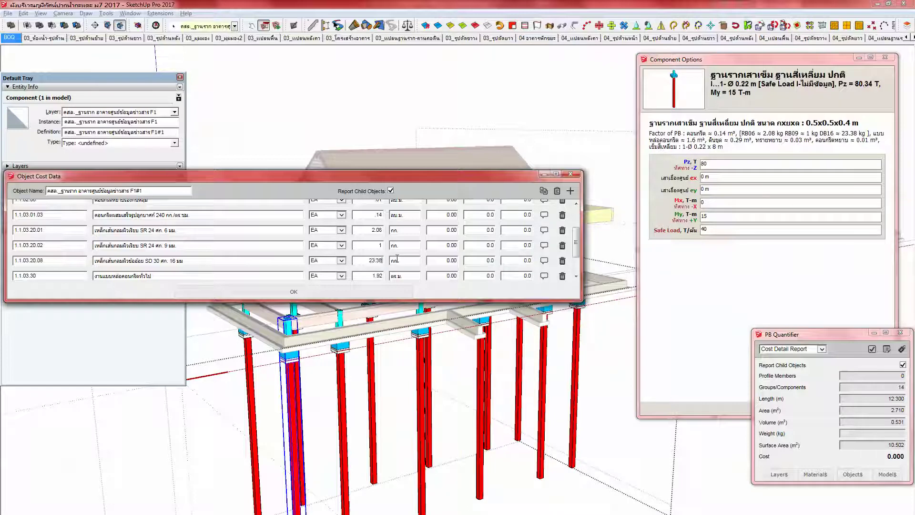
Step: Set the concrete formwork factor (1.1.03.30) to 1.6 and accept the footing's cost data
click(371, 274)
scroll(428, 251, down, 2)
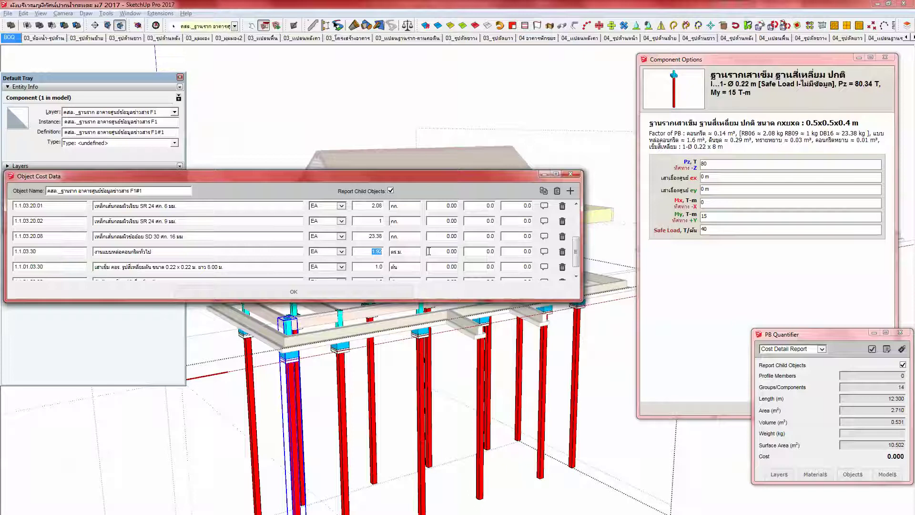
text(1)
scroll(420, 263, down, 1)
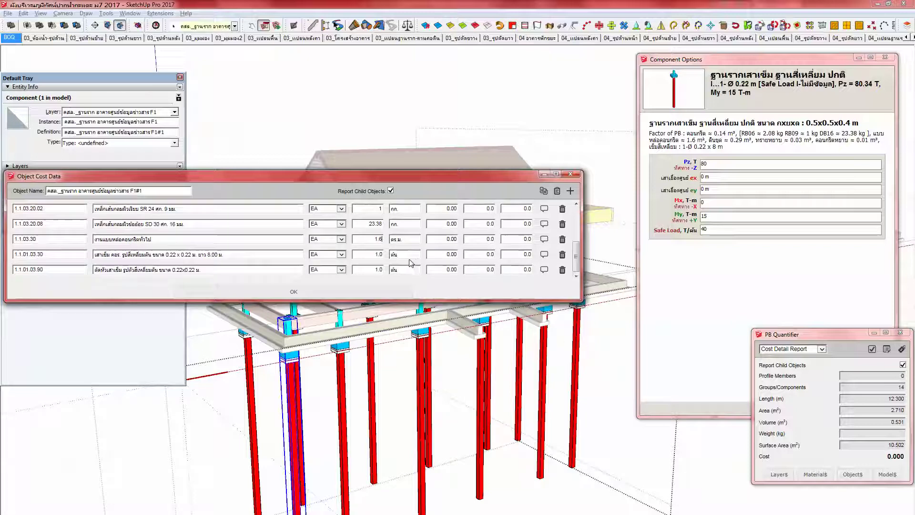
click(377, 286)
Step: Regenerate the footing's cost detail report to check the edited quantities and close it
scroll(471, 295, up, 3)
scroll(471, 296, down, 2)
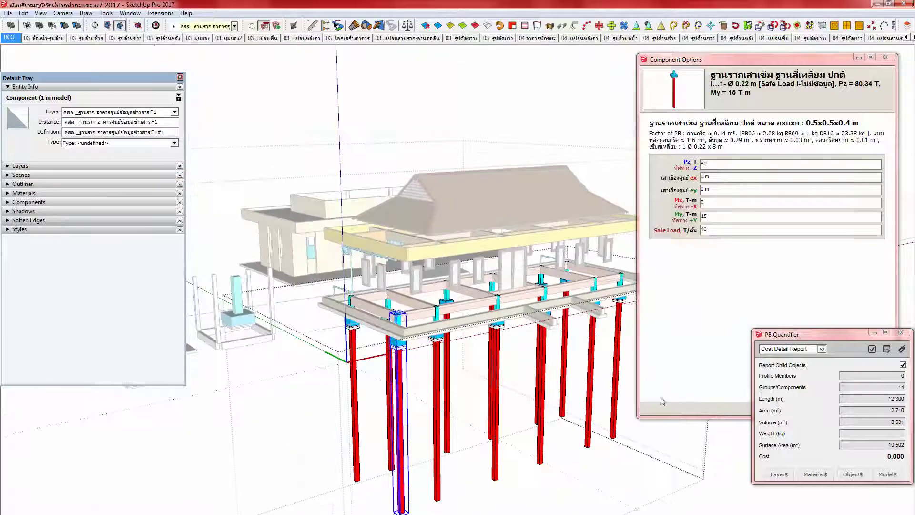
click(872, 349)
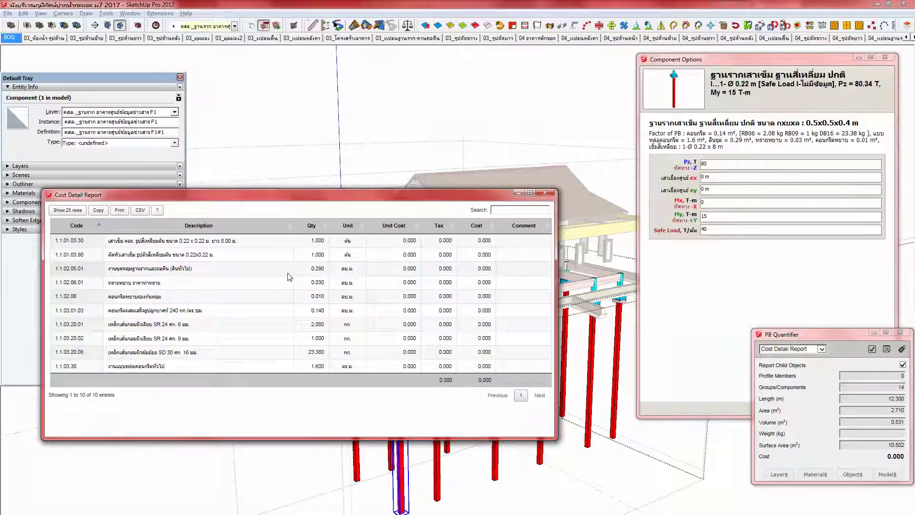
click(546, 193)
Step: Open the restroom building's footing component and select a corner footing to compare its size and quantity factors
scroll(471, 343, down, 2)
click(515, 340)
shift+middle_drag(226, 356, 86, 398)
click(471, 341)
scroll(498, 318, up, 2)
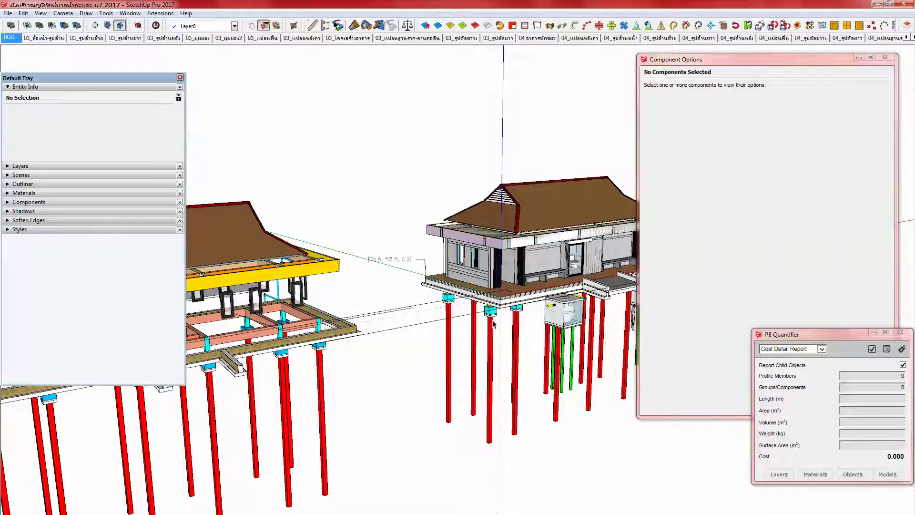
double_click(493, 323)
click(494, 324)
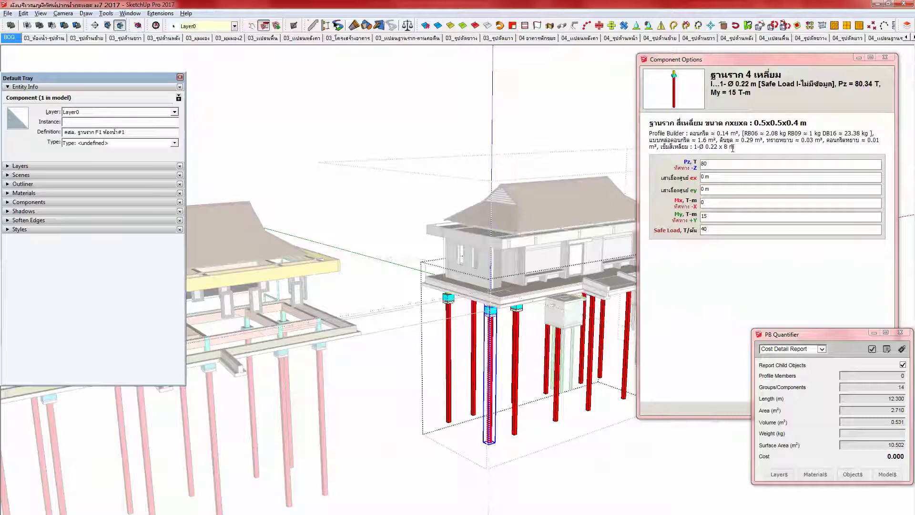
Step: Return to the information centre and select the shallow F1 footing component with two footings beside the building
shift+middle_drag(255, 383, 505, 327)
click(339, 322)
scroll(337, 320, down, 2)
shift+middle_drag(335, 319, 416, 349)
click(374, 358)
click(404, 350)
click(219, 371)
double_click(218, 374)
click(224, 383)
click(222, 383)
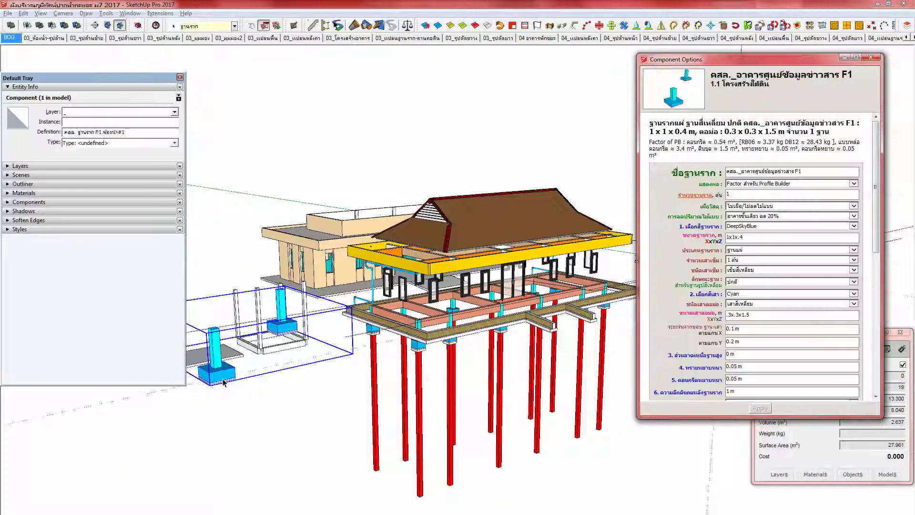
middle_drag(417, 380, 399, 376)
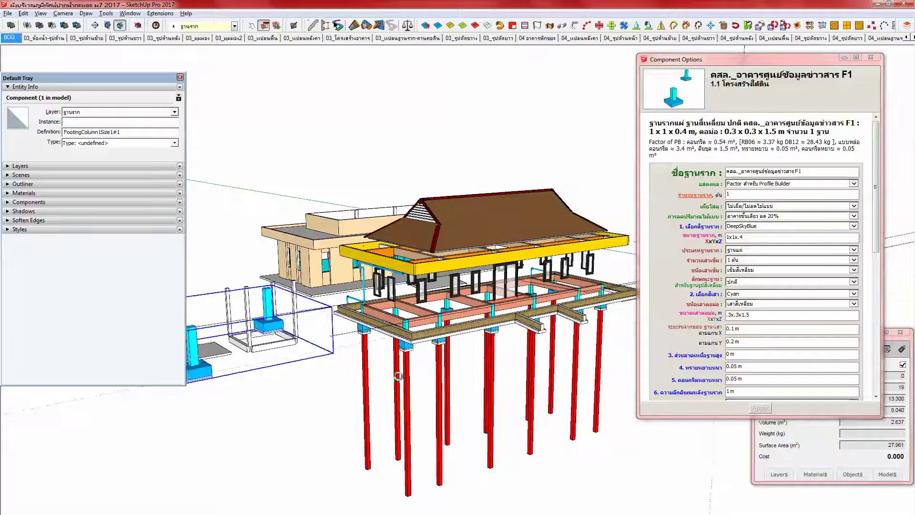
key(Delete)
double_click(399, 376)
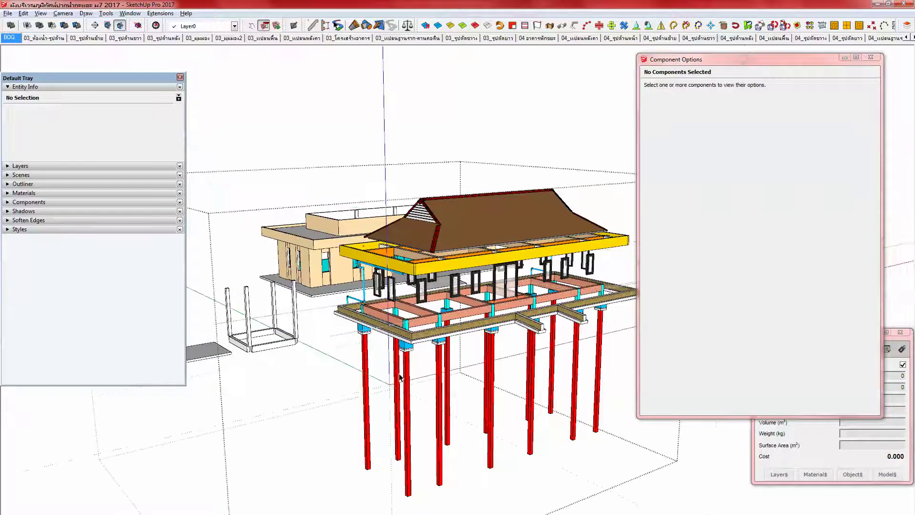
key(ctrl+z)
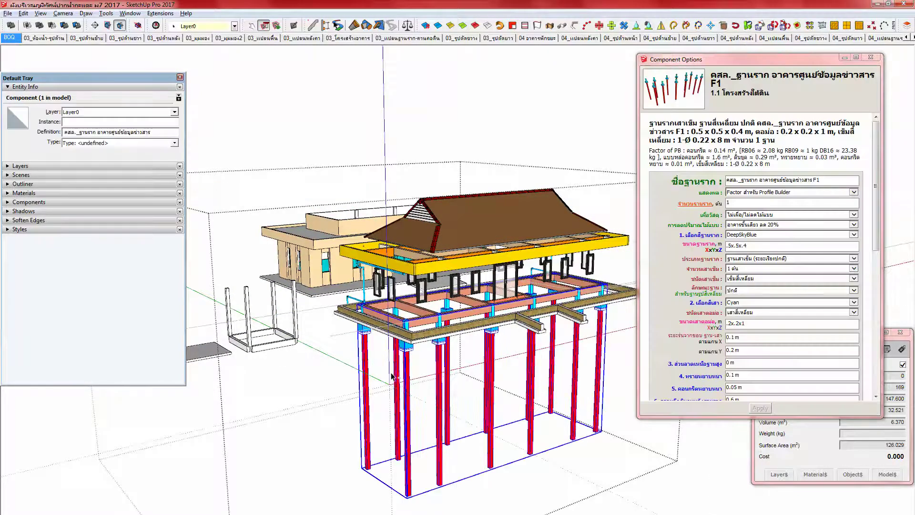
key(ctrl+z)
Step: Open the shallow two-footing F1 component and delete its front footing
shift+middle_drag(303, 344, 359, 402)
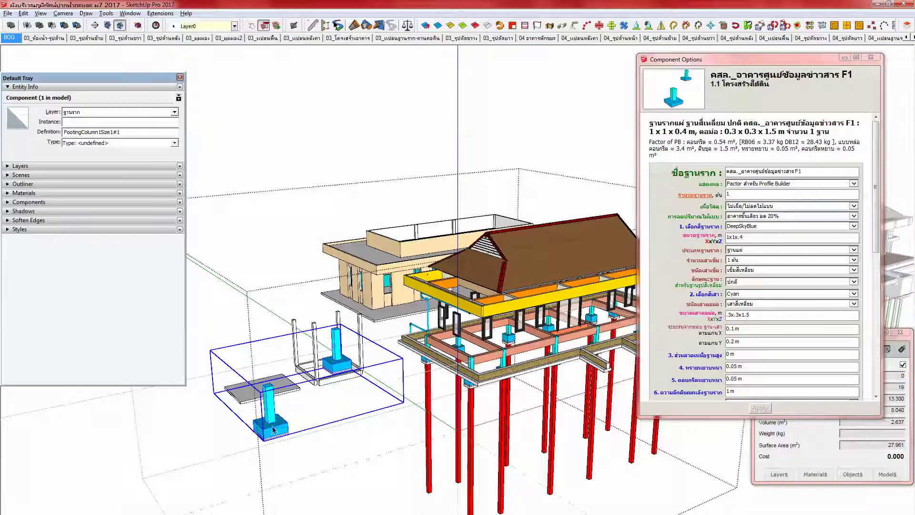
double_click(272, 426)
click(272, 429)
key(Delete)
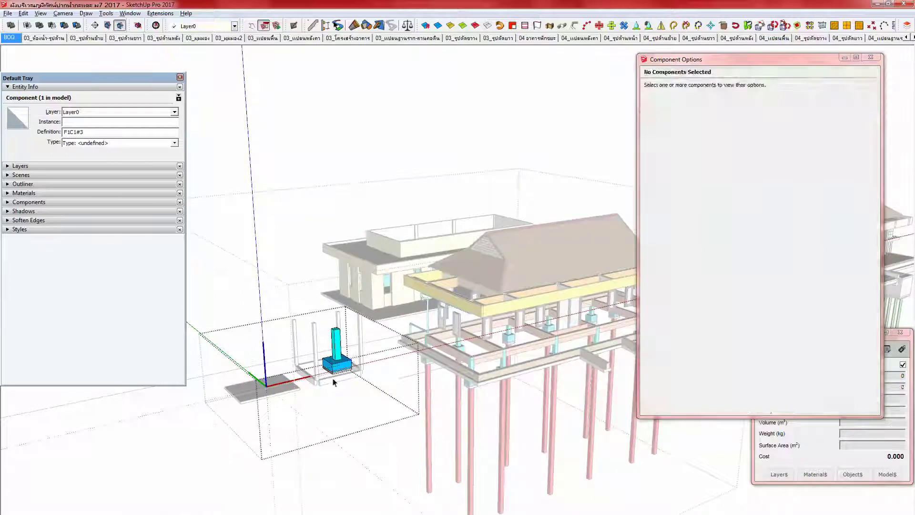
Step: Move the remaining footing by the top of its column to the component's axes origin
click(336, 365)
middle_drag(336, 338, 334, 345)
key(m)
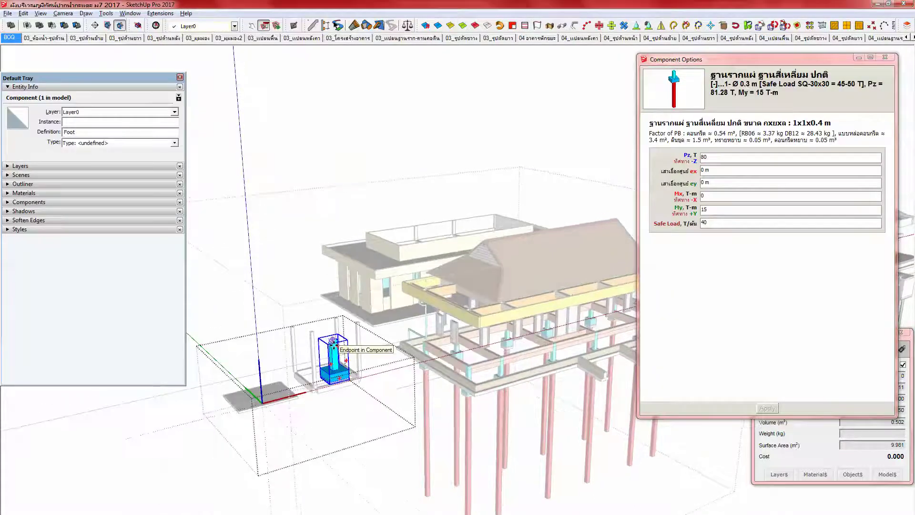
click(331, 340)
click(262, 401)
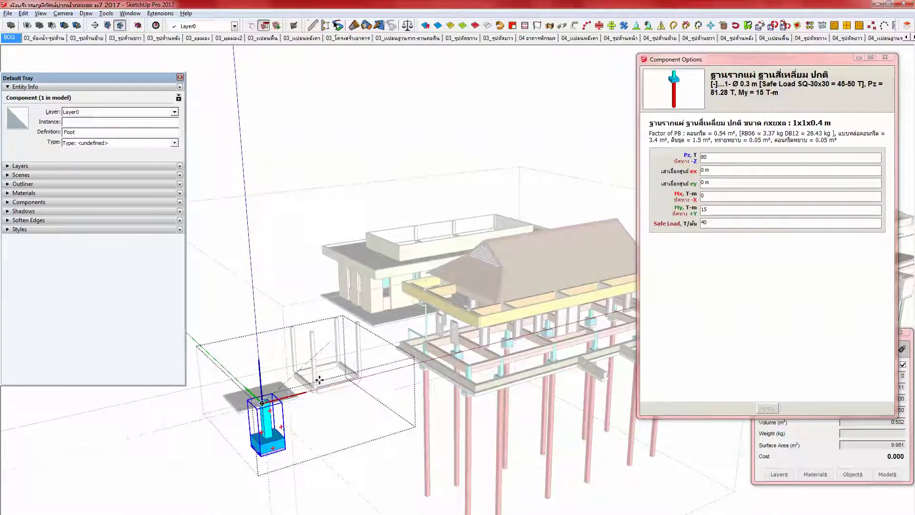
Step: Leave the component and reselect the F1 footing as a whole to check its component options
shift+middle_drag(252, 422, 309, 379)
scroll(327, 380, up, 3)
key(space)
key(Escape)
click(327, 381)
key(x)
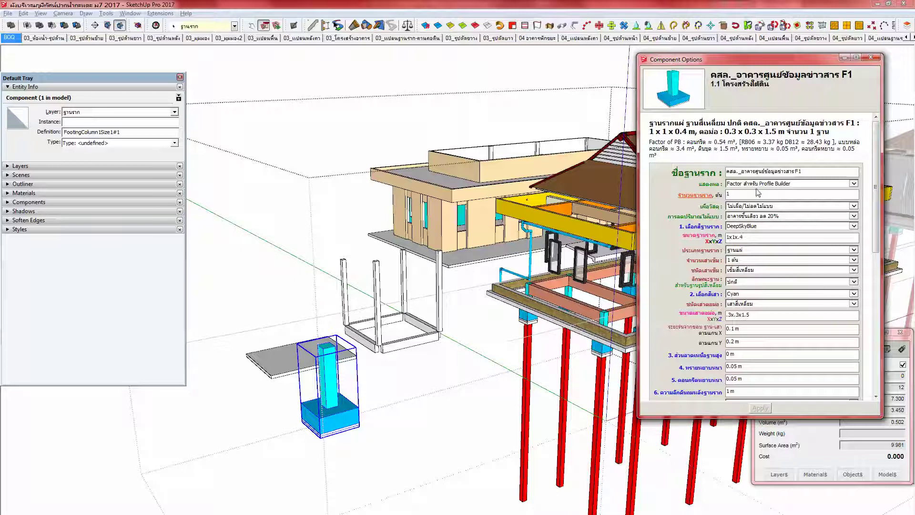
middle_drag(326, 416, 350, 414)
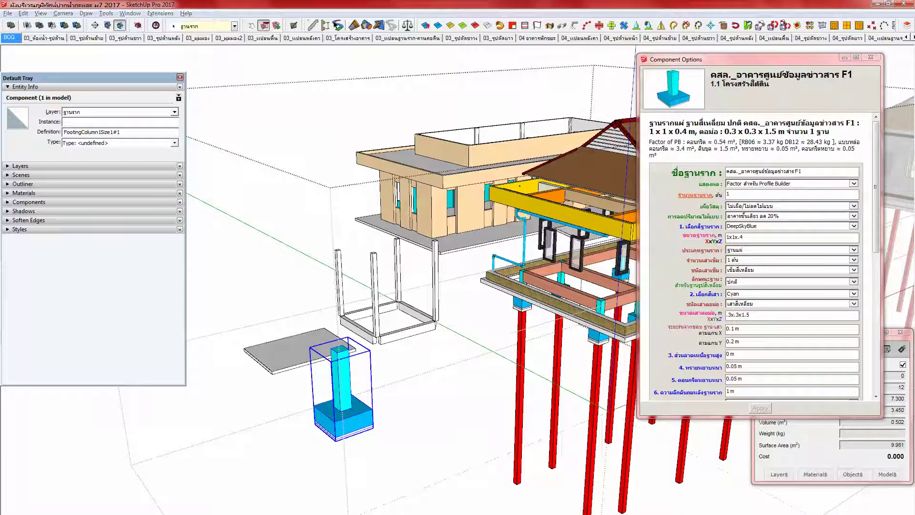
Step: Switch to the PileError model to compare its two-footing F1 component, and return to the information centre model
mouse_move(217, 513)
click(286, 505)
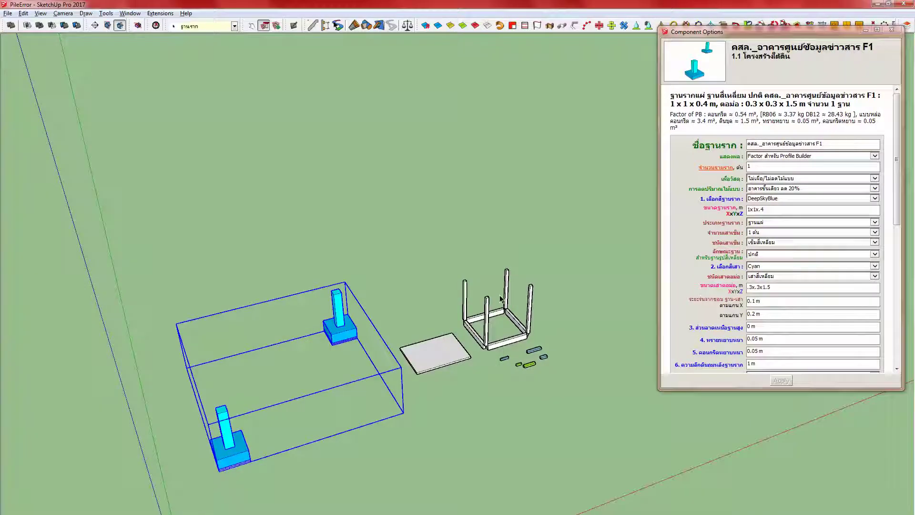
key(alt+Tab)
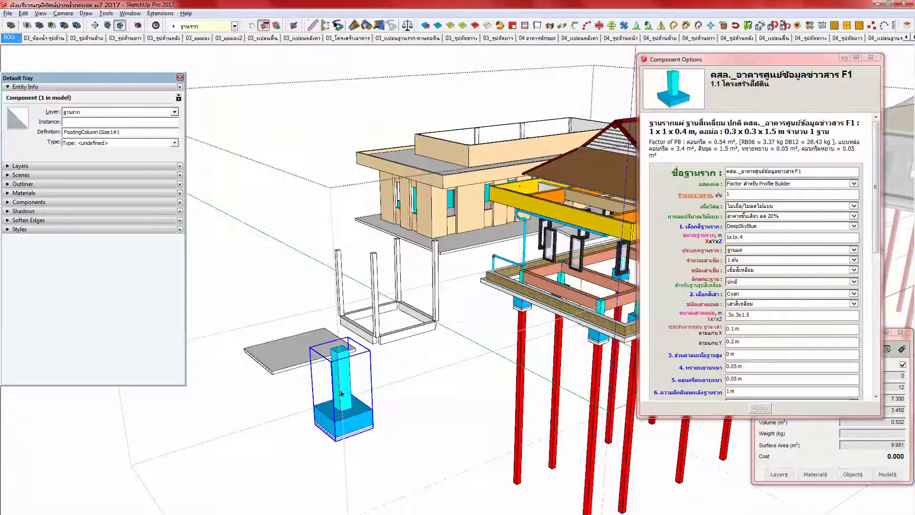
middle_drag(339, 390, 341, 392)
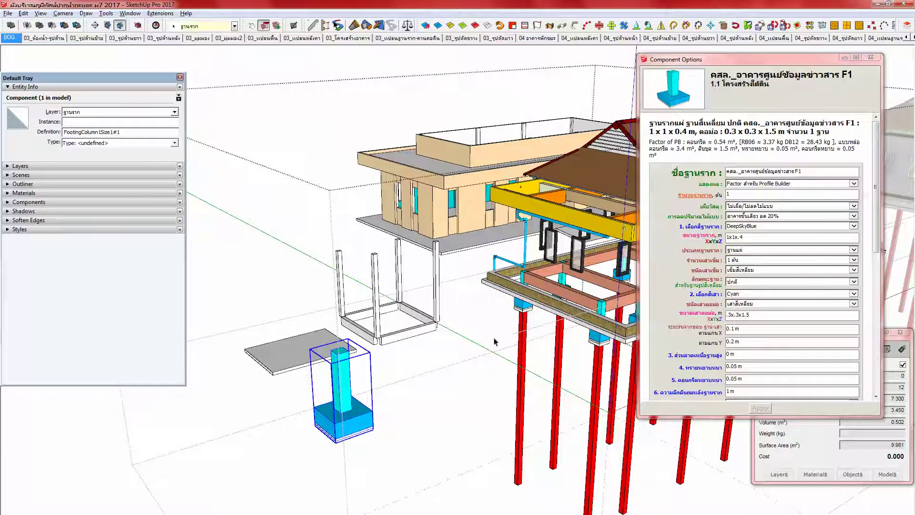
Step: Set the F1 footing's base size to .5x.5x.4 m and its type to the piled footing with normal spacing
drag(746, 237, 705, 238)
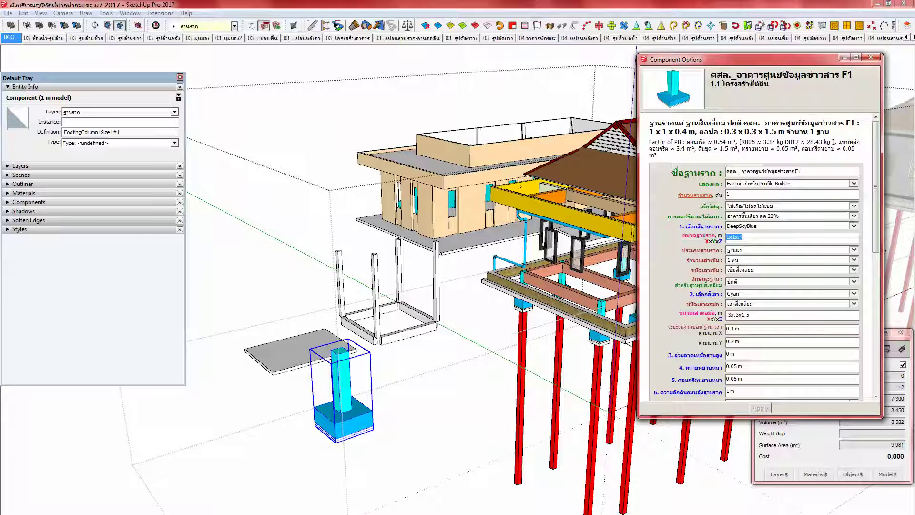
key(super+plus)
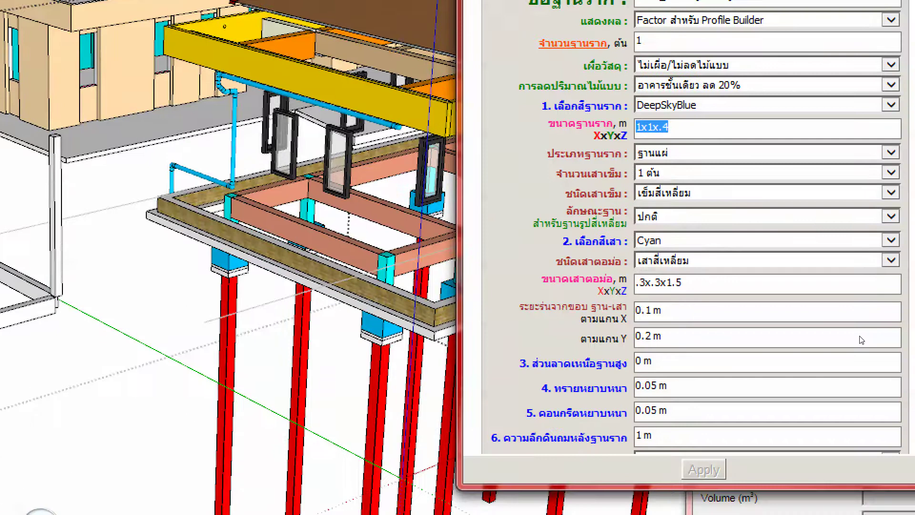
text(.5x.5x.4)
key(Tab)
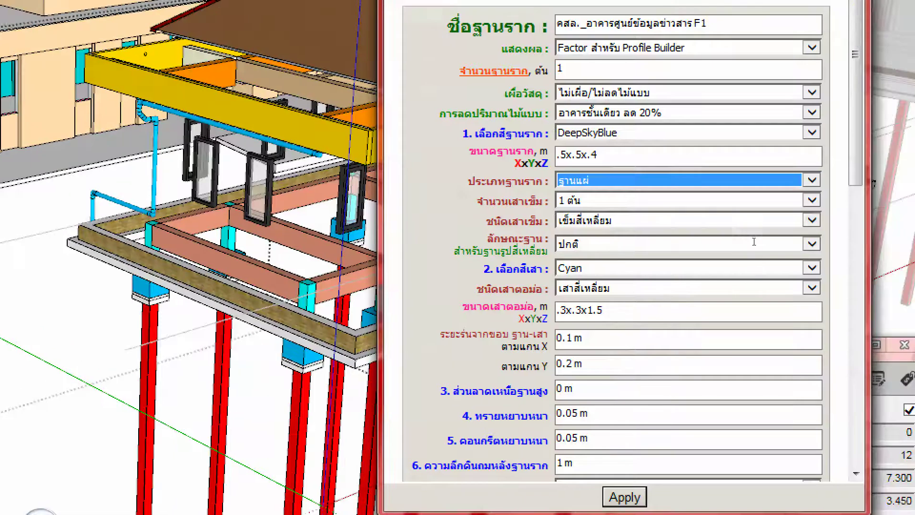
key(alt+Down)
key(Down)
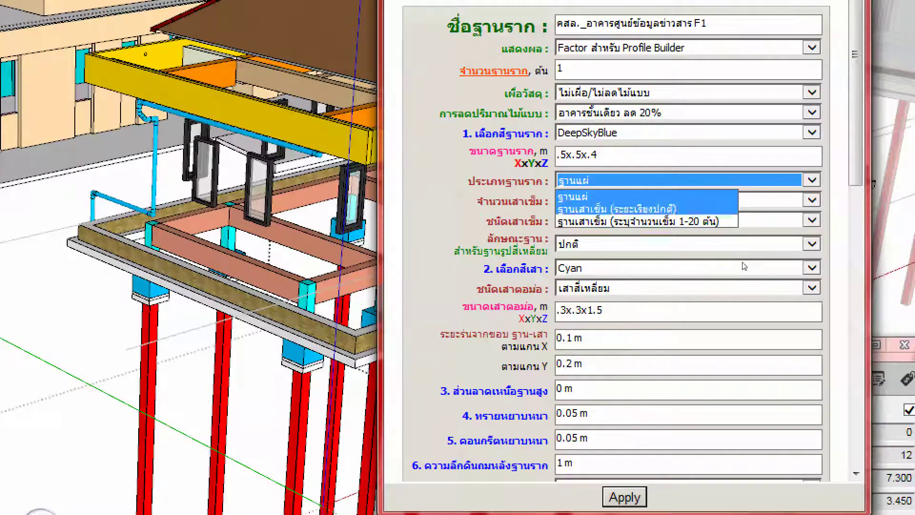
key(Return)
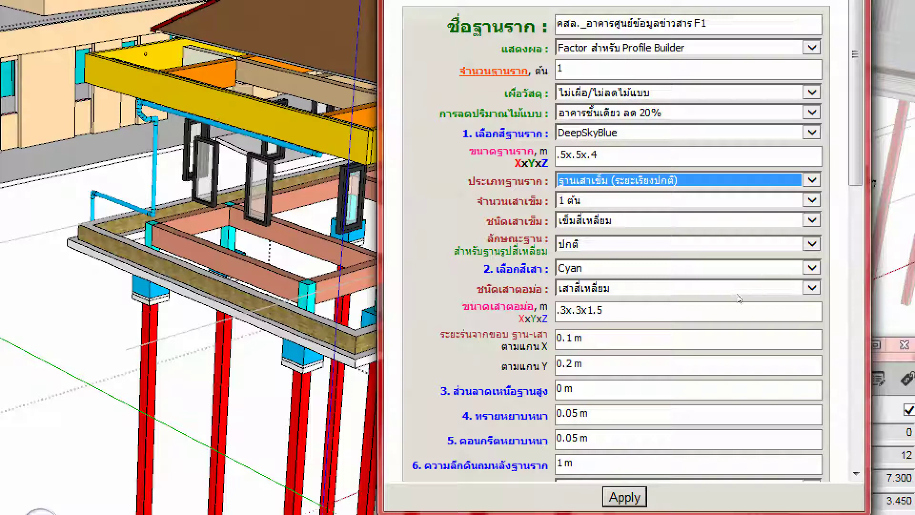
Step: Set the F1 footing's column size to .2x.2x1 m
scroll(736, 311, down, 3)
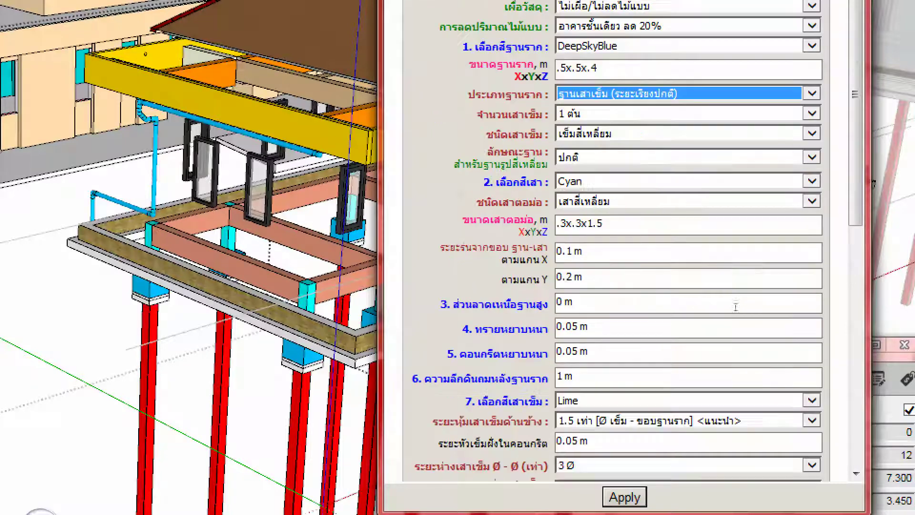
double_click(748, 226)
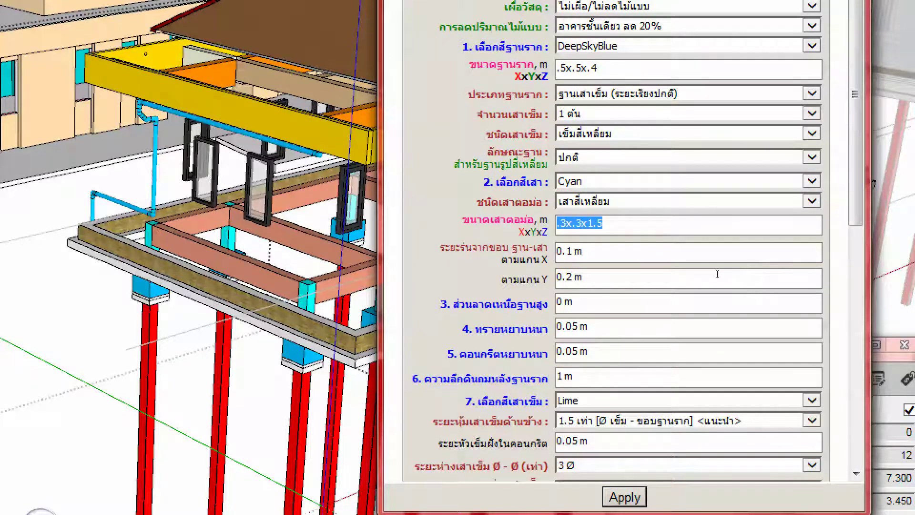
text(.2)
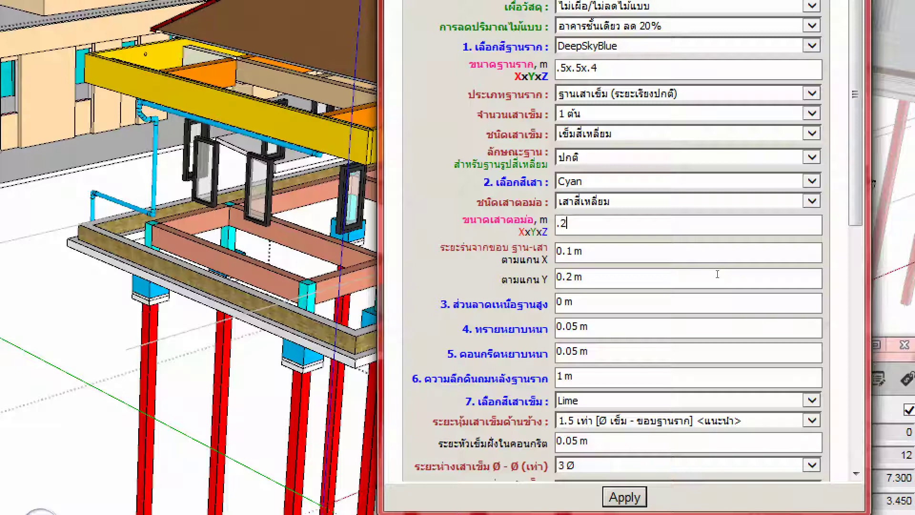
text(x.2x1)
Step: Set the footing's coarse sand thickness to 0.1 m and the backfill depth above the footing to 0.6 m
key(Tab)
key(Tab)
key(Tab)
key(Tab)
text(0.1)
key(Tab)
key(Tab)
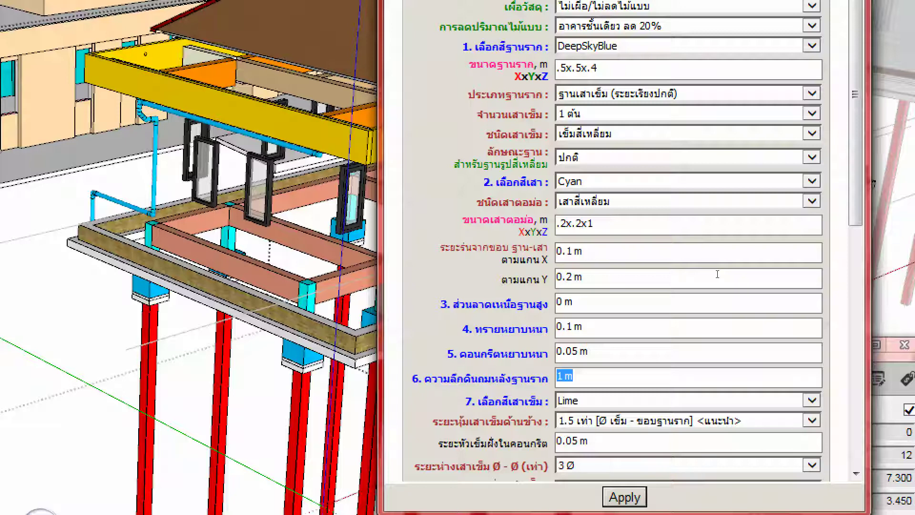
text(.6)
Step: Set the footing's pile length to 8 m and the pile size to 0.22 m
scroll(741, 283, down, 5)
click(728, 331)
double_click(729, 331)
text(8)
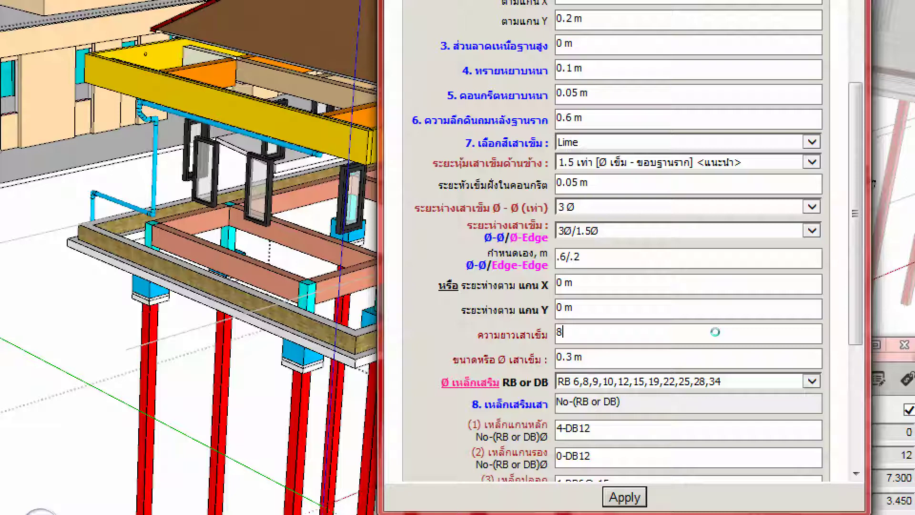
key(Tab)
text(.22)
Step: Set the footing column's main reinforcement to 4-DB16
scroll(717, 336, down, 5)
key(Tab)
key(BackSpace)
text(6)
Step: Set the footing's bottom reinforcement along the X axis to 3-DB16@0_0
key(Tab)
key(Tab)
key(Tab)
key(Tab)
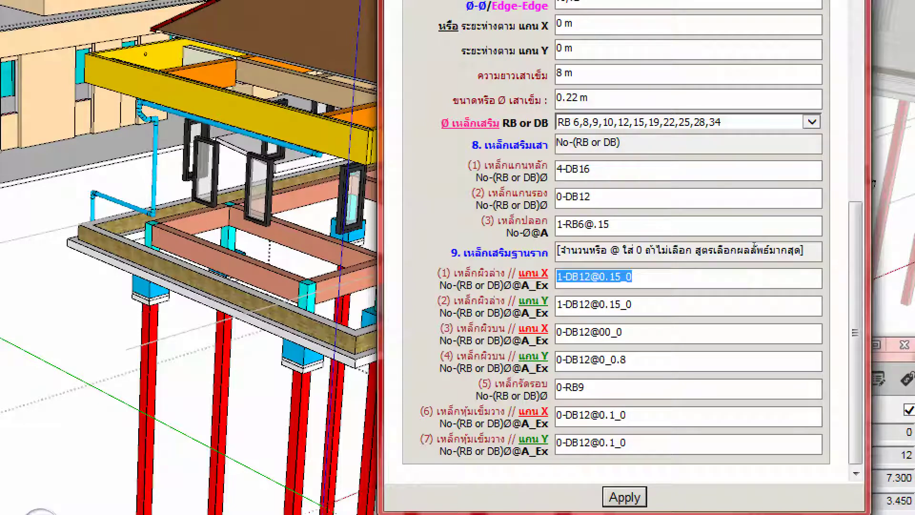
key(Home)
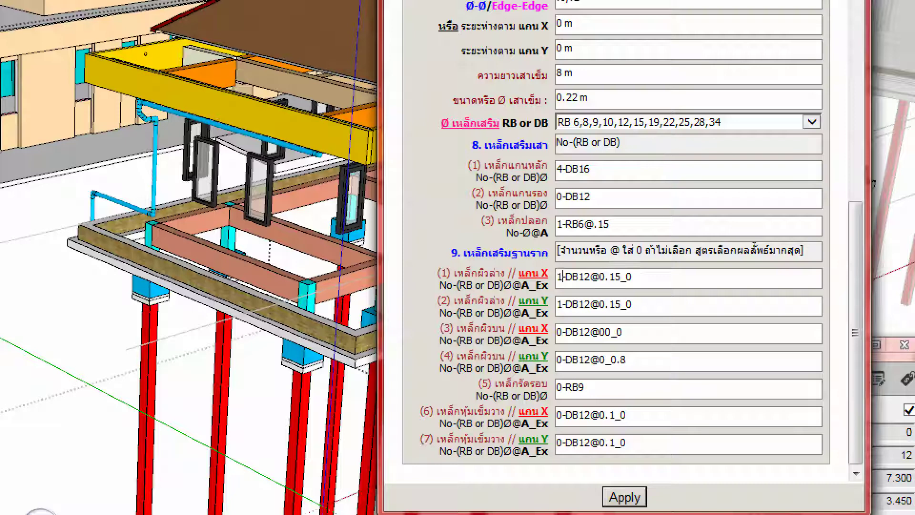
key(BackSpace)
text(3)
key(Right)
key(Right)
key(Right)
key(Right)
key(shift+Right)
text(6)
key(BackSpace)
key(BackSpace)
key(BackSpace)
Step: Set the footing's bottom reinforcement along the Y axis to 3-DB16@0_0
key(Tab)
key(Home)
key(shift+Right)
text(3)
key(Right)
key(Right)
key(Right)
key(shift+Right)
text(6)
key(Right)
key(Delete)
key(Delete)
key(Delete)
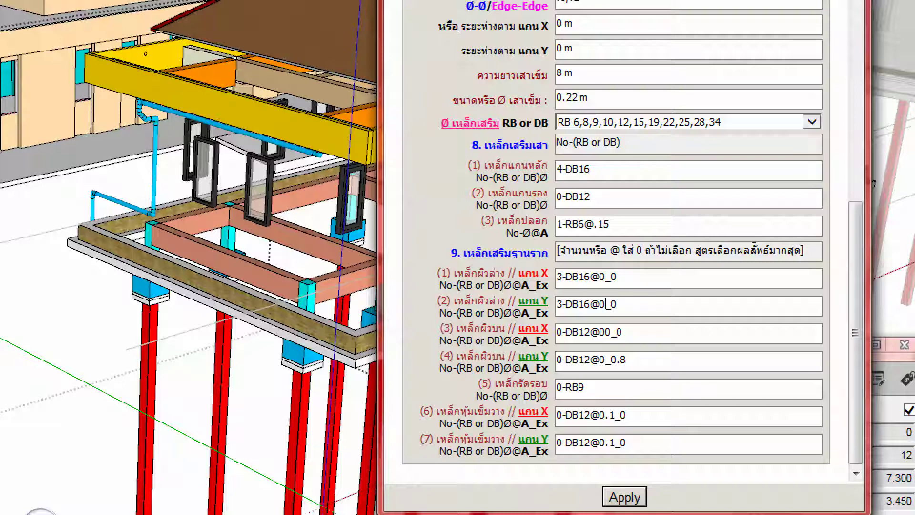
Step: Set the footing's perimeter tie bar to 1-RB9 and apply all the new component options
key(Tab)
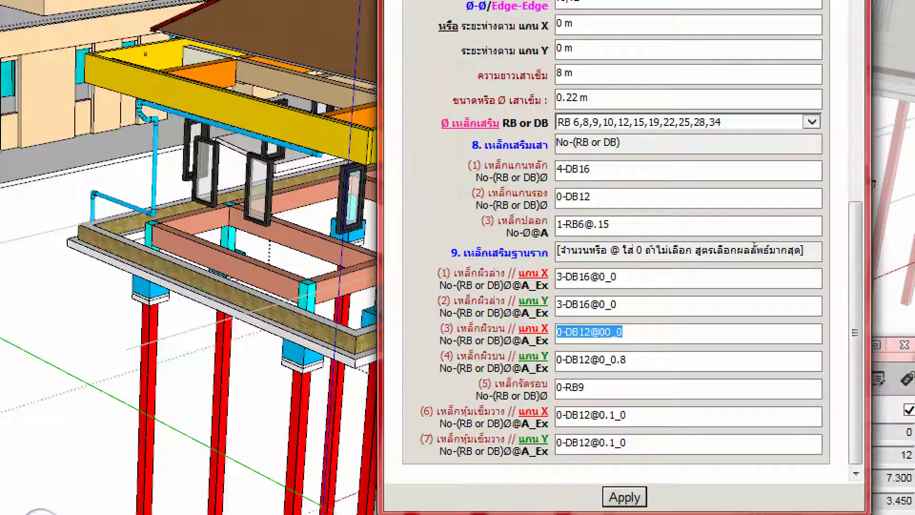
key(Tab)
key(Tab)
key(Home)
key(shift+Right)
text(1)
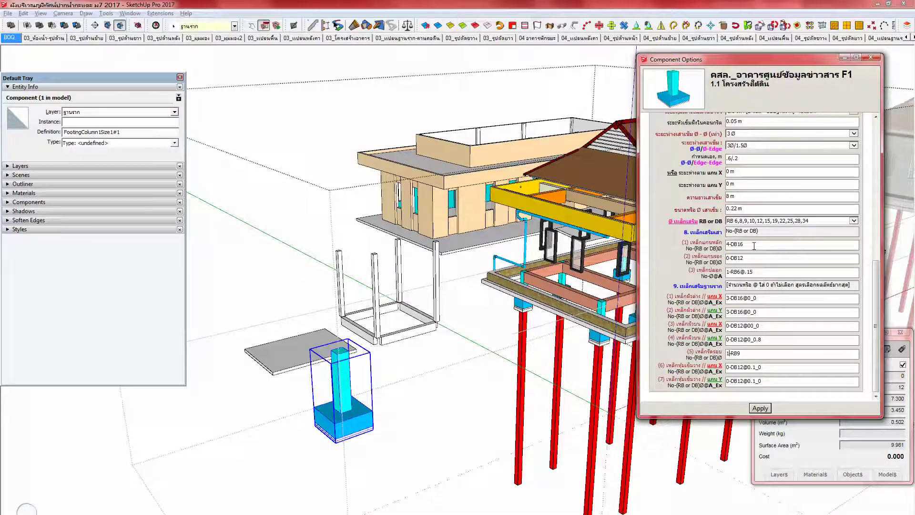
click(758, 409)
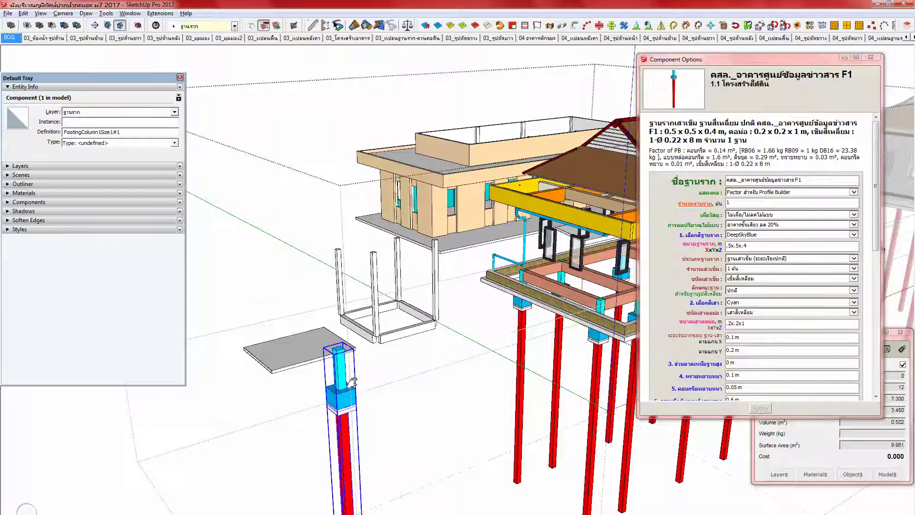
Step: Move the piled F1 footing by the top of its column onto the information centre's front corner column, using X-ray view to snap
shift+middle_drag(354, 387, 342, 353)
scroll(342, 353, up, 2)
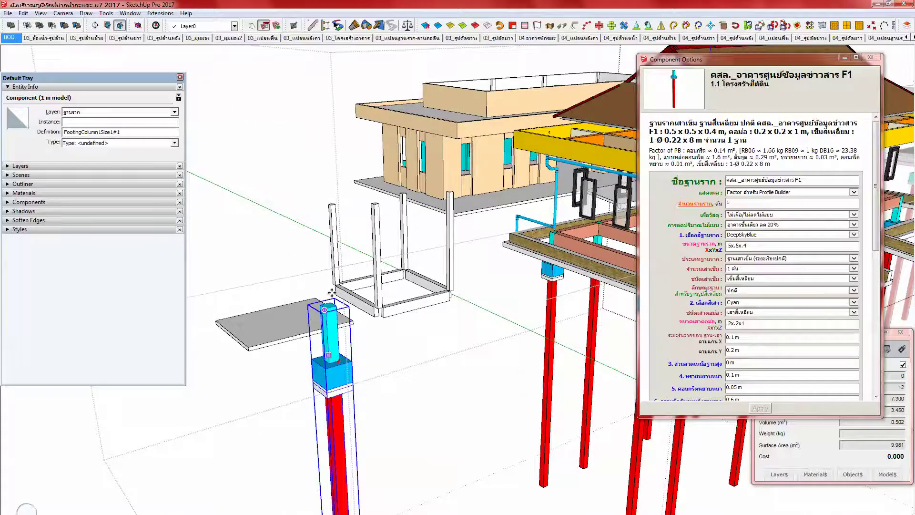
middle_drag(323, 301, 336, 324)
scroll(336, 324, up, 3)
scroll(335, 325, up, 2)
key(x)
click(332, 308)
scroll(337, 323, up, 3)
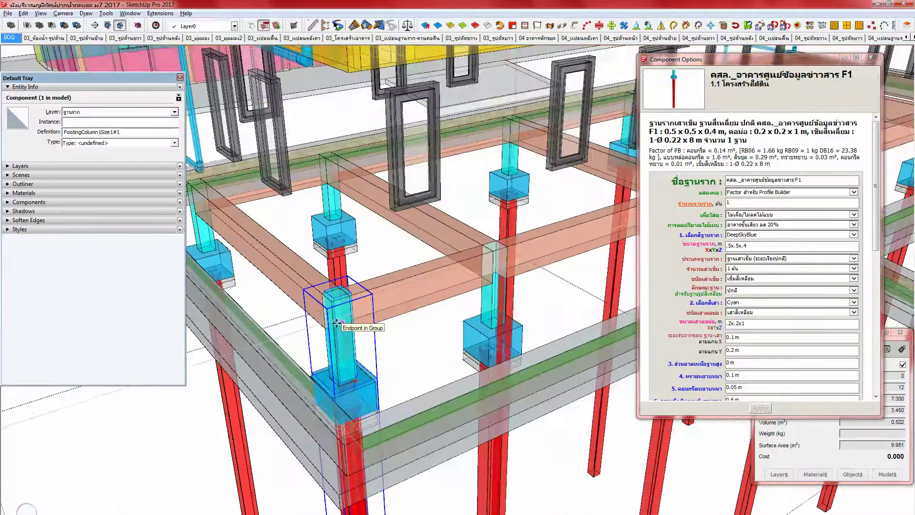
middle_drag(337, 324, 375, 358)
key(x)
Step: Open the information centre's footing component, select its front corner F1 footing and close the component options
key(space)
click(375, 359)
click(366, 361)
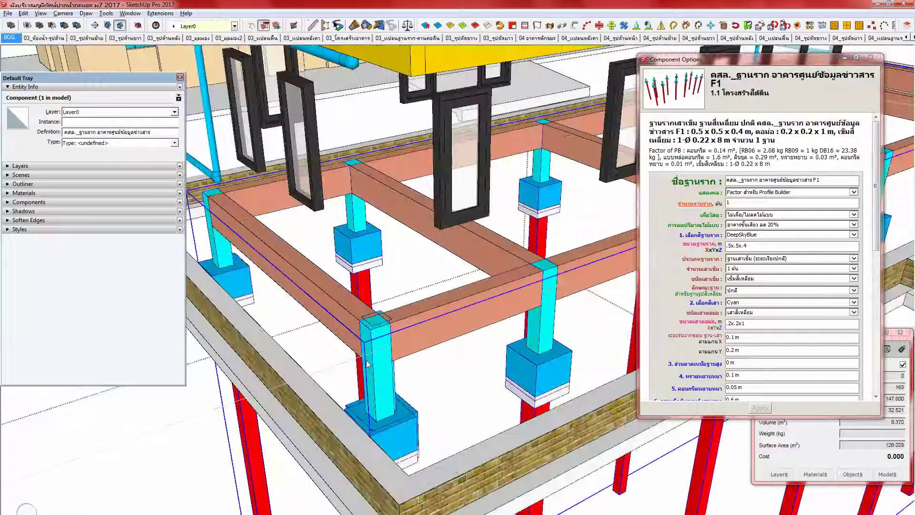
double_click(379, 419)
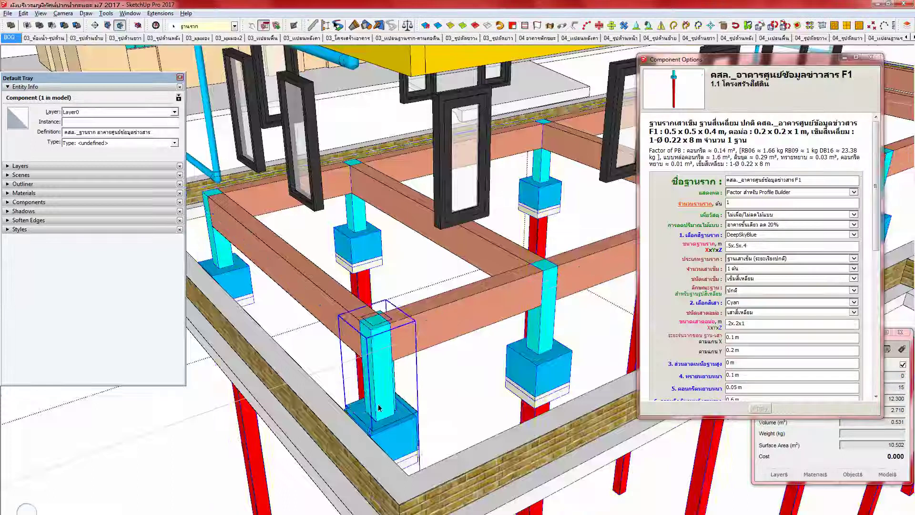
scroll(367, 424, up, 3)
key(Escape)
double_click(372, 436)
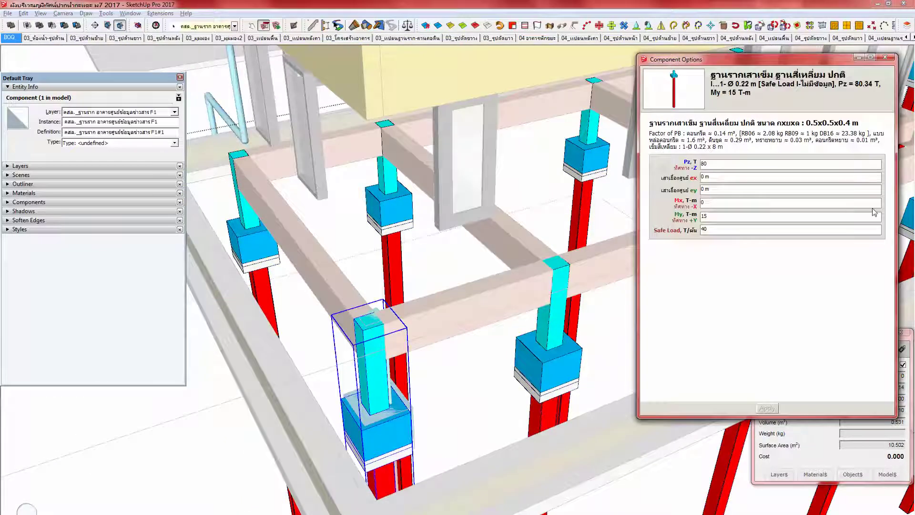
click(884, 57)
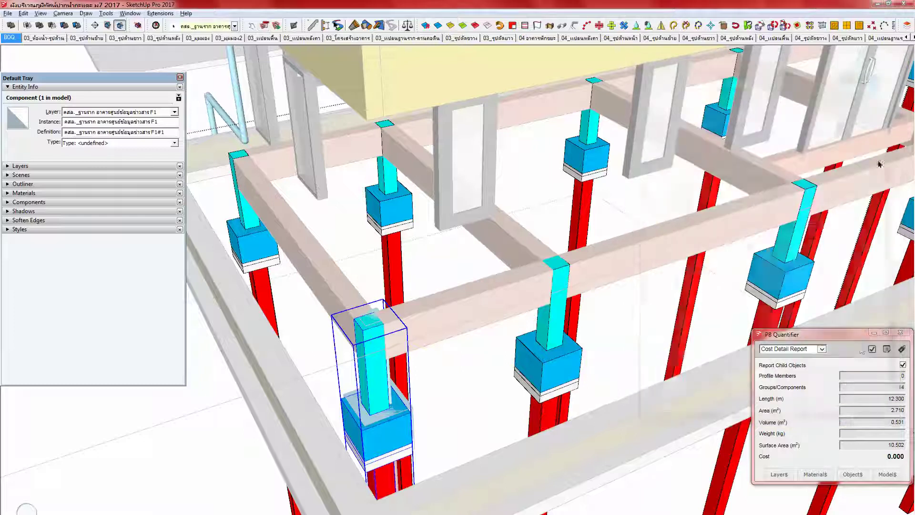
Step: Copy the cost data of the selected corner F1 footing and close its object cost data
click(852, 474)
click(543, 191)
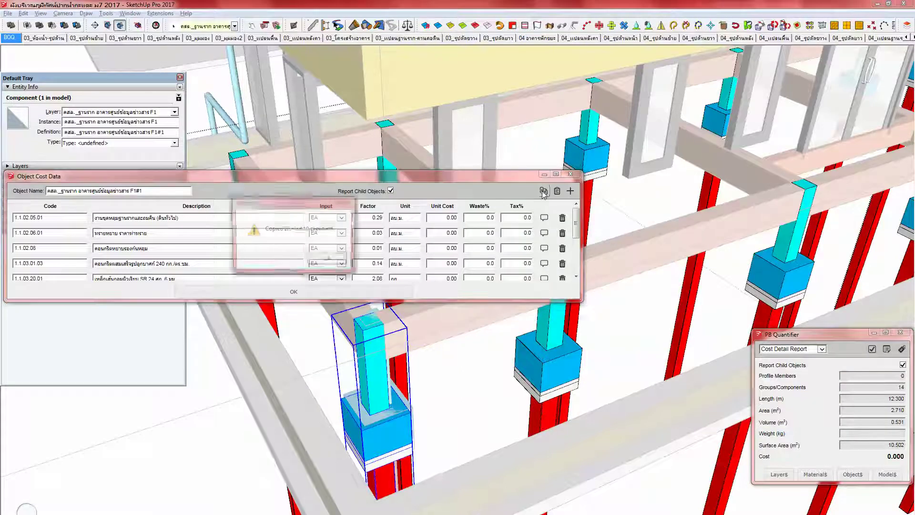
click(321, 266)
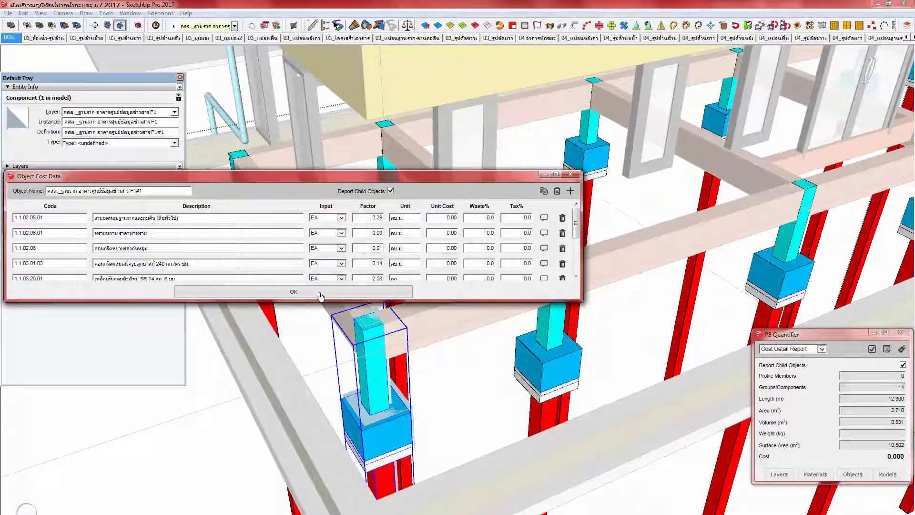
click(294, 291)
Step: Open the corner F1 footing component for editing
double_click(381, 402)
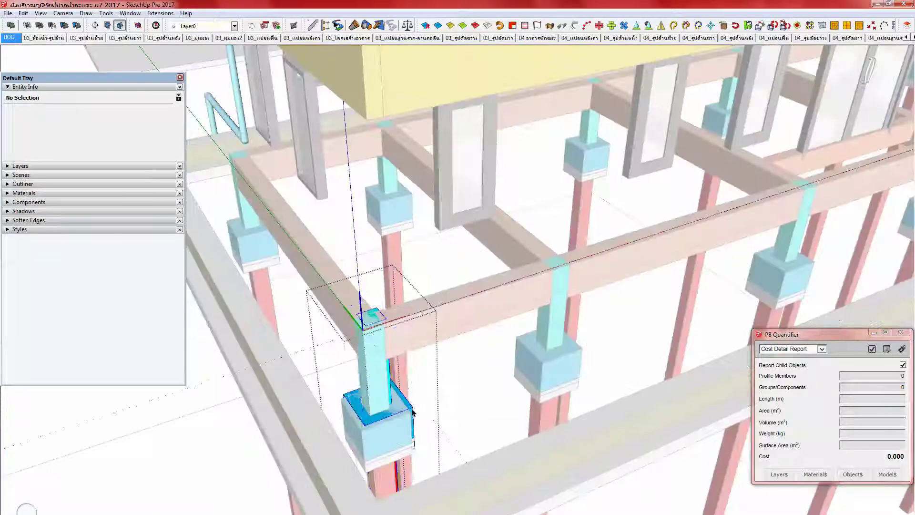
Step: Paste the copied cost rows into the object cost data of the corner Foot component
click(412, 413)
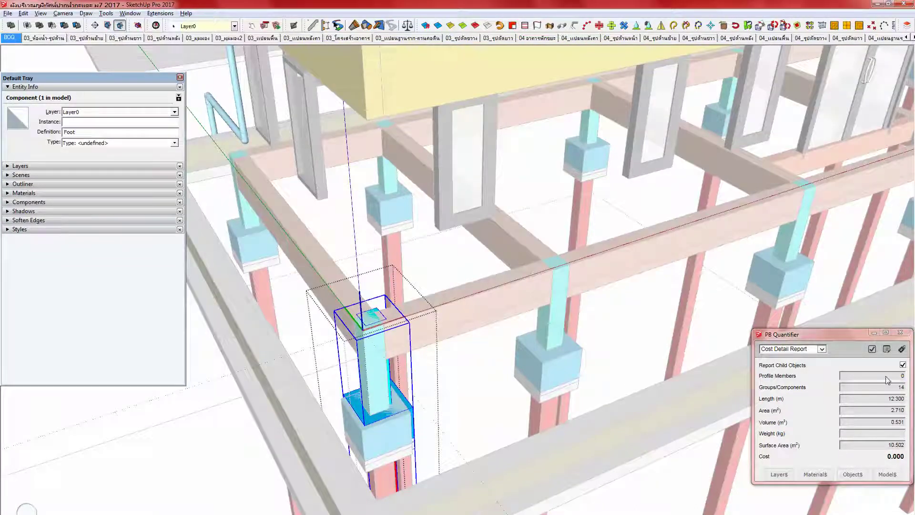
click(852, 475)
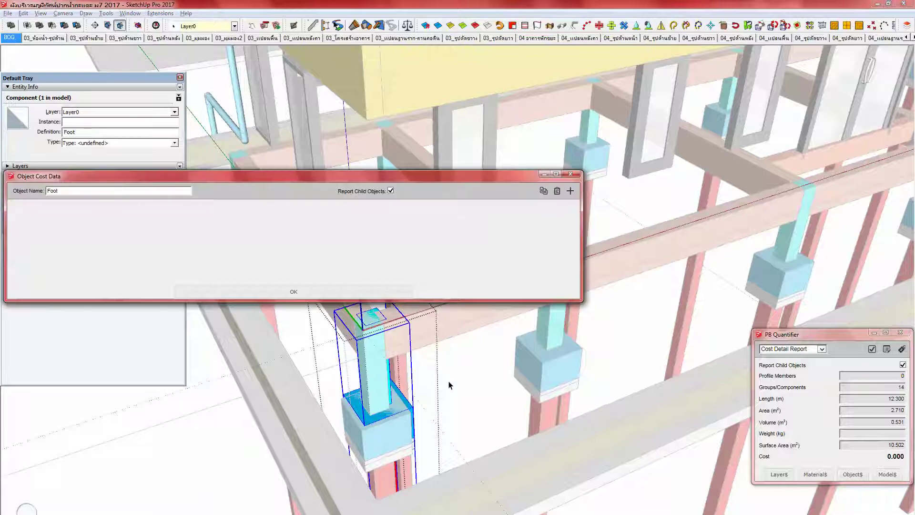
click(555, 190)
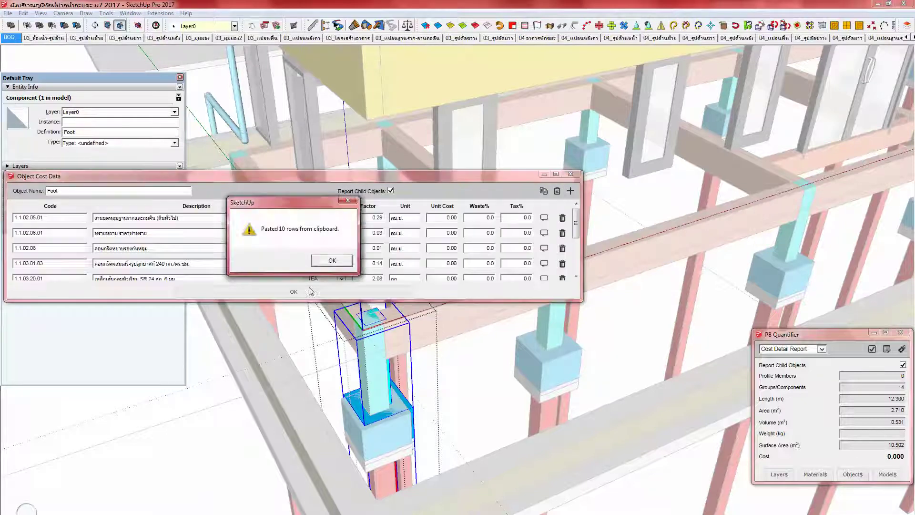
click(333, 259)
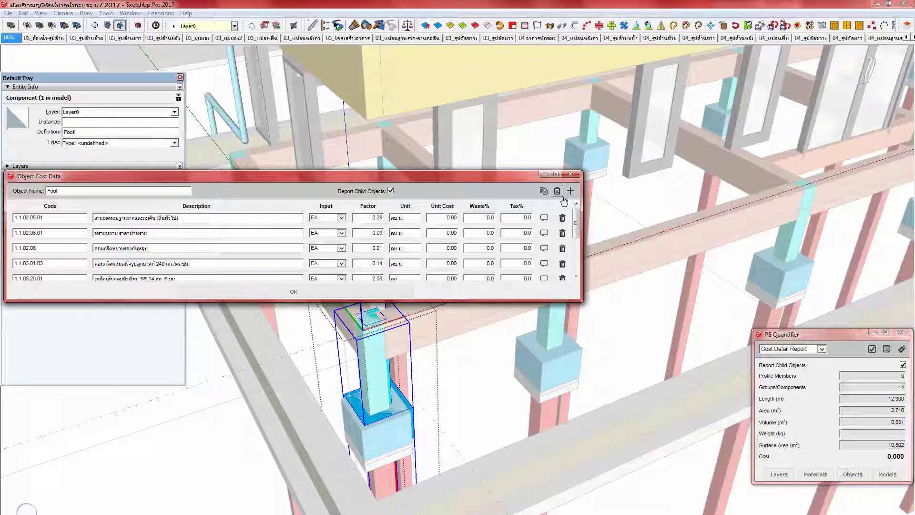
Step: Display the Foot component's options and set the factor of cost row 1.1.03.20.01, the SR 24 6 mm round bar, to 1.66
key(alt+o)
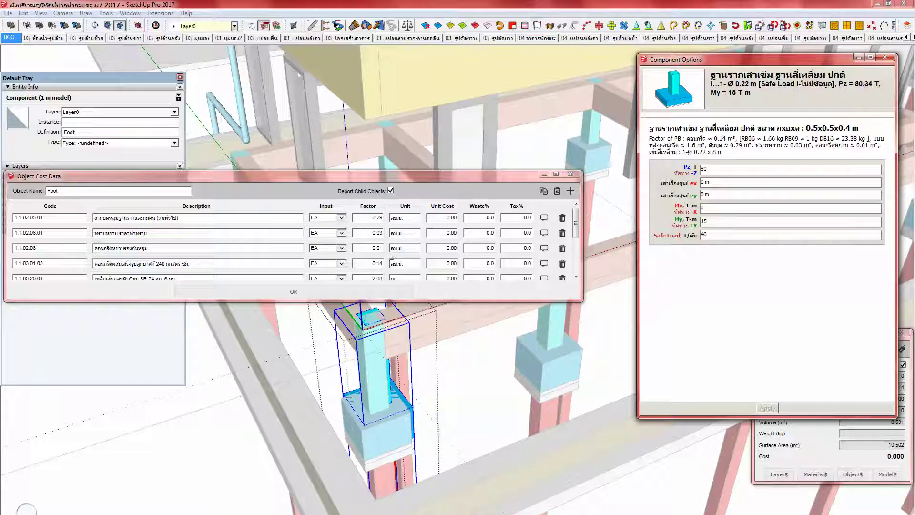
scroll(383, 279, down, 1)
drag(369, 266, 409, 264)
key(BackSpace)
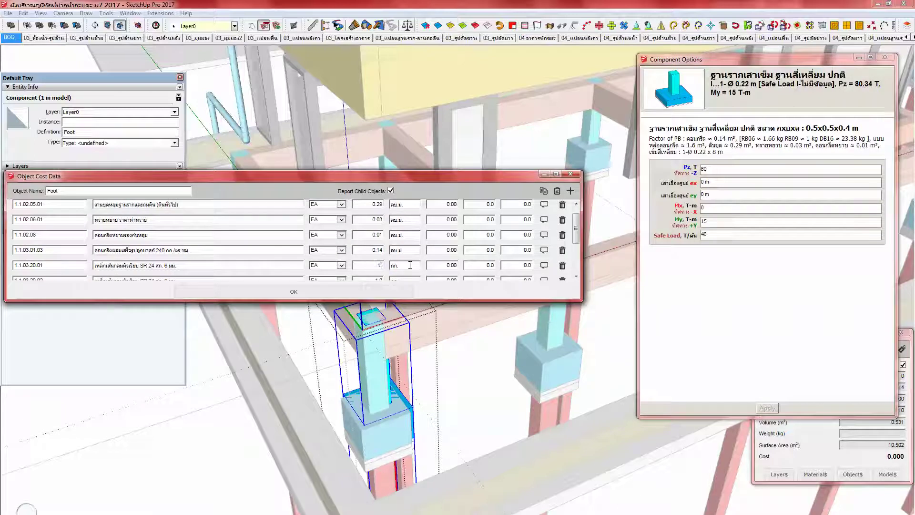
Step: Check the other cost row factors against the footing's component options and save the Foot object's cost data
scroll(409, 265, down, 2)
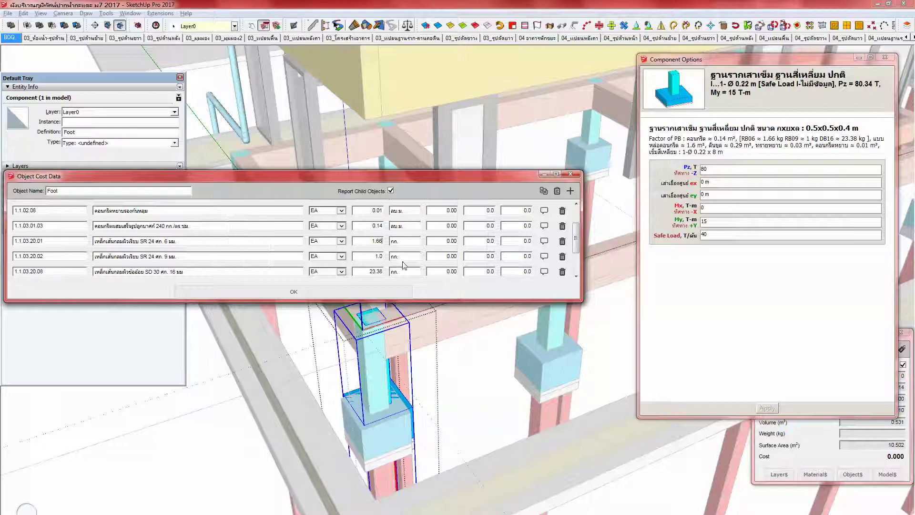
scroll(403, 261, down, 1)
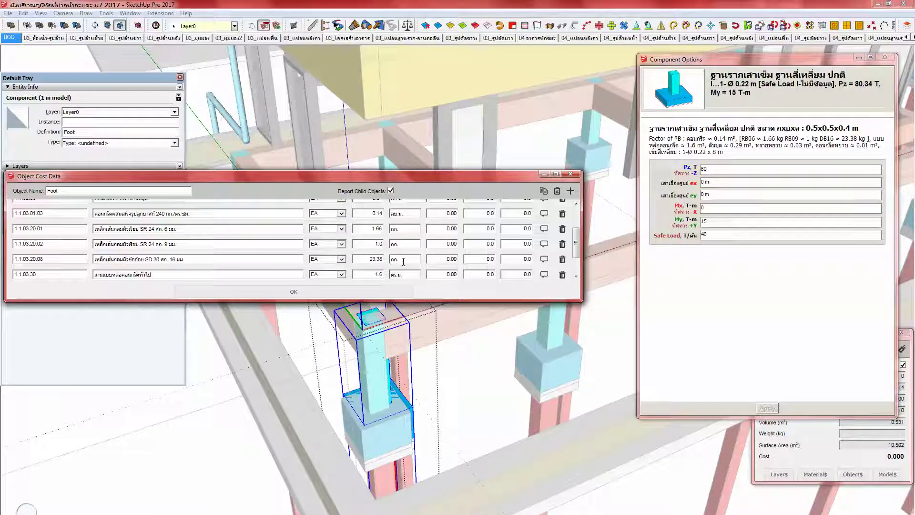
scroll(403, 261, down, 1)
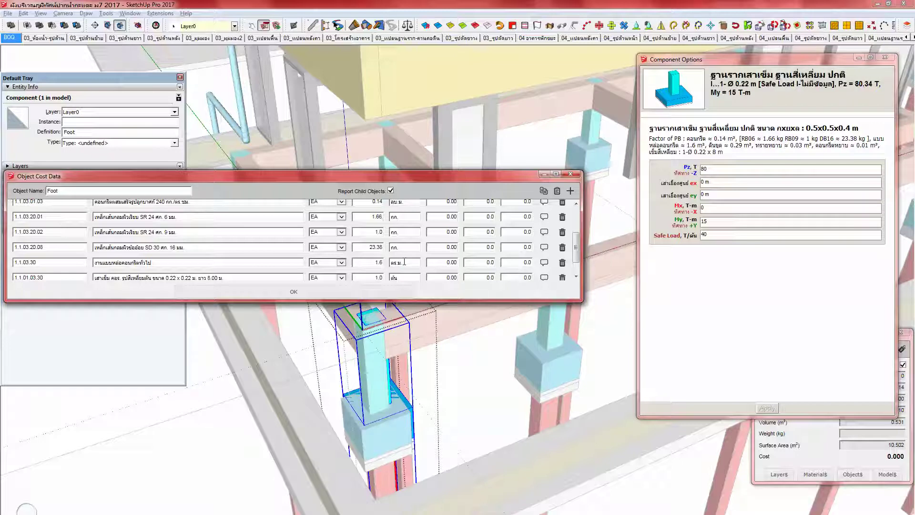
scroll(404, 262, down, 1)
scroll(404, 265, down, 1)
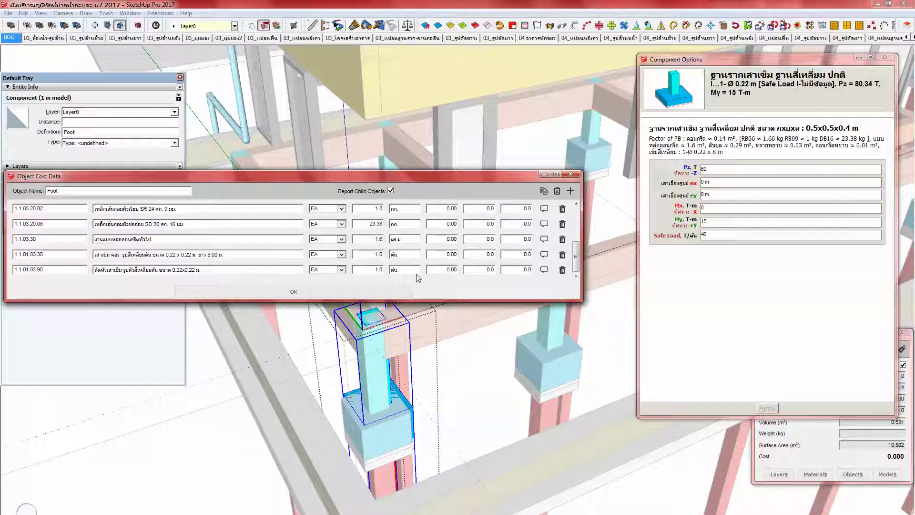
scroll(411, 253, up, 4)
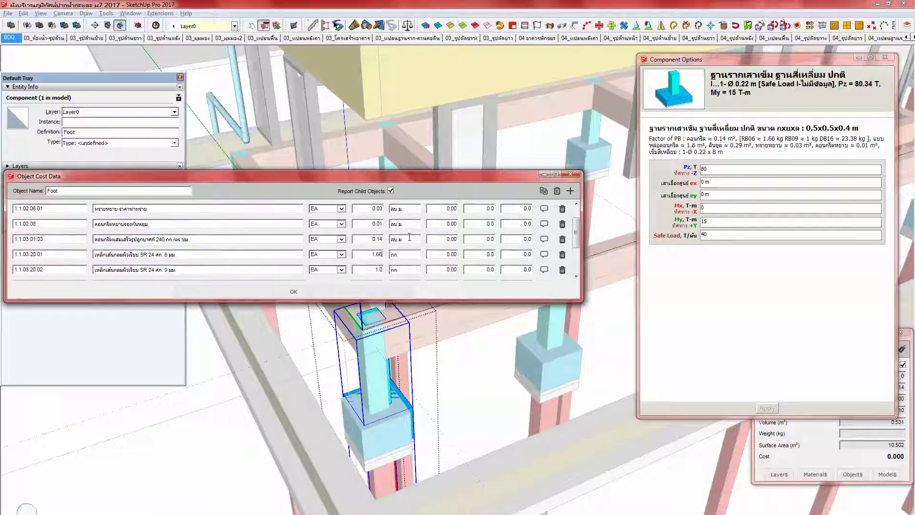
scroll(409, 237, up, 1)
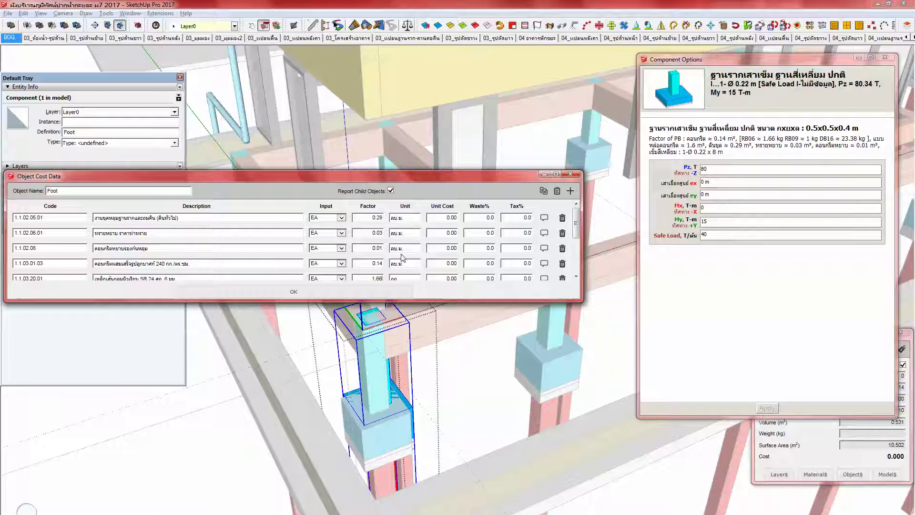
click(382, 216)
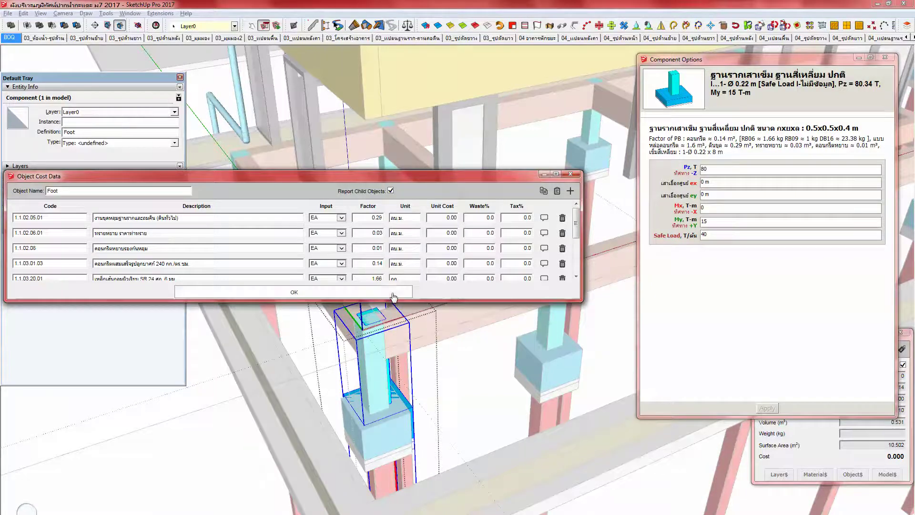
click(398, 293)
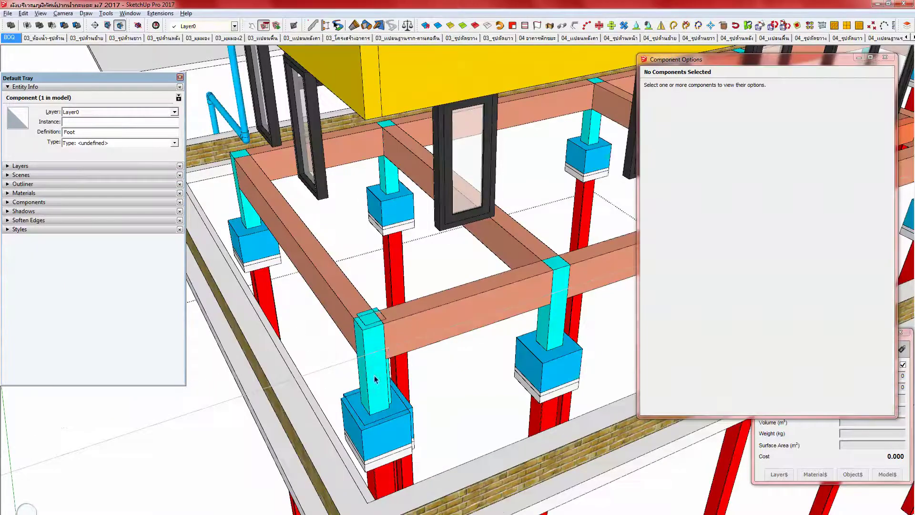
Step: Compare the existing corner F1 footing's object cost data with its component options, and close the cost data
double_click(375, 379)
click(362, 371)
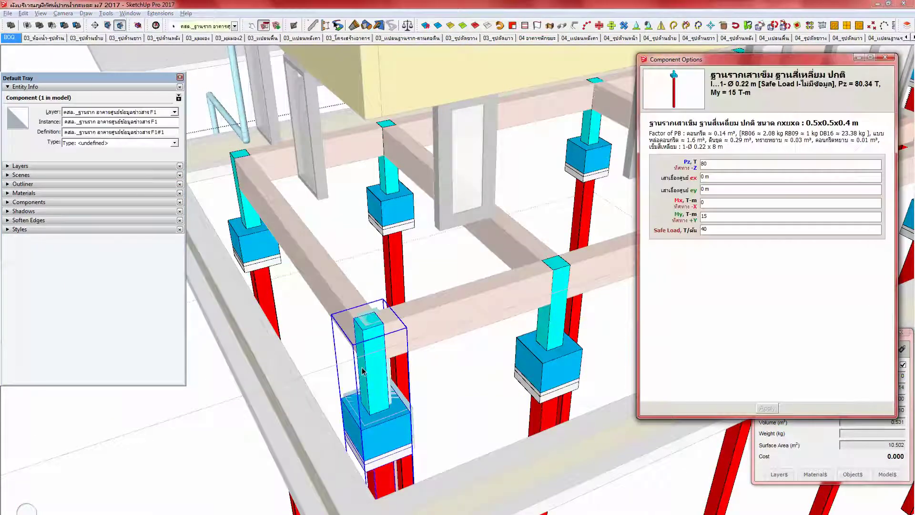
click(853, 474)
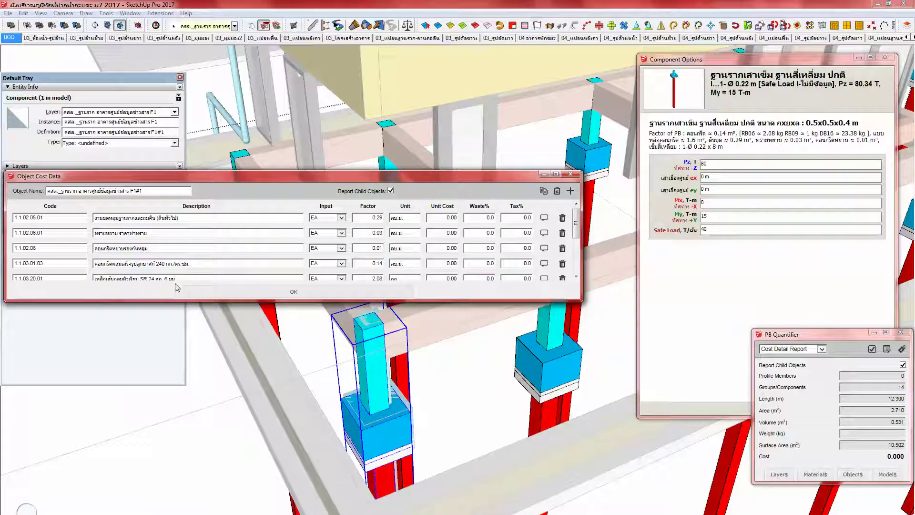
click(776, 134)
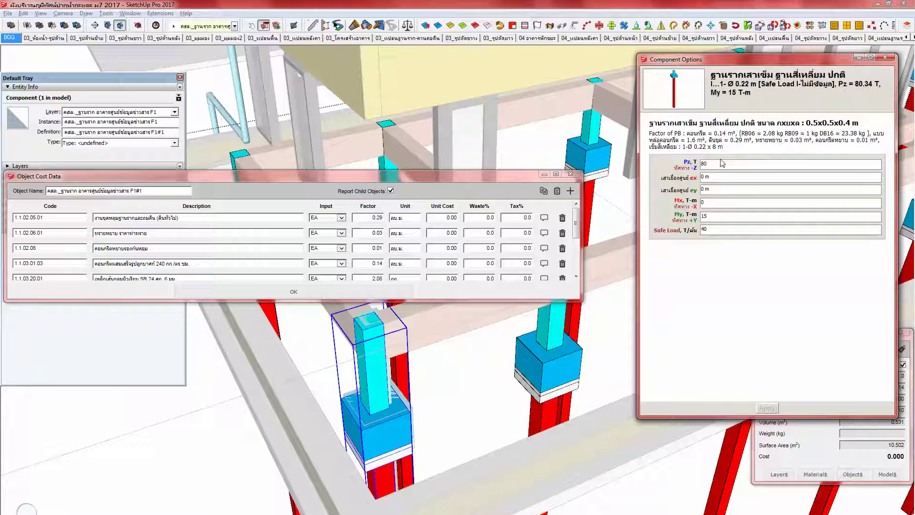
click(570, 174)
Step: Delete the existing F1 footing component that contains the footings under the beams, keeping the new corner footing
middle_drag(483, 315, 495, 318)
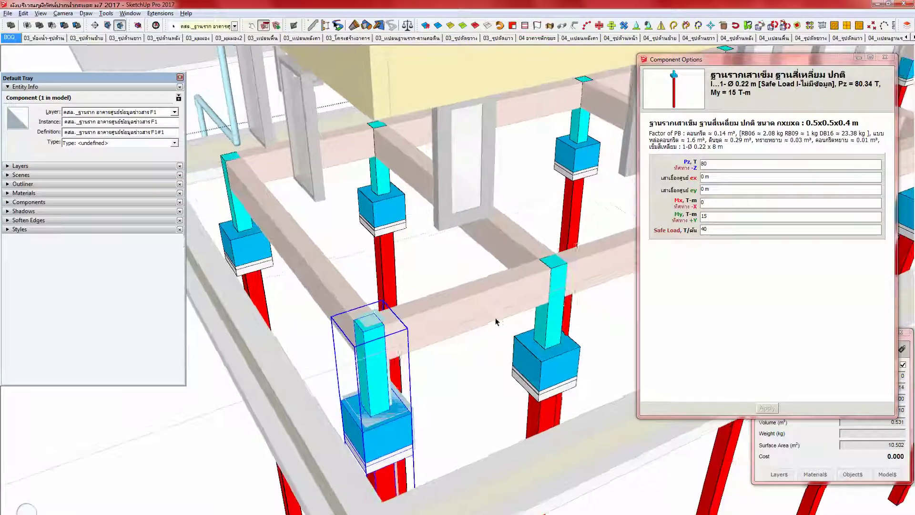
key(Escape)
click(543, 367)
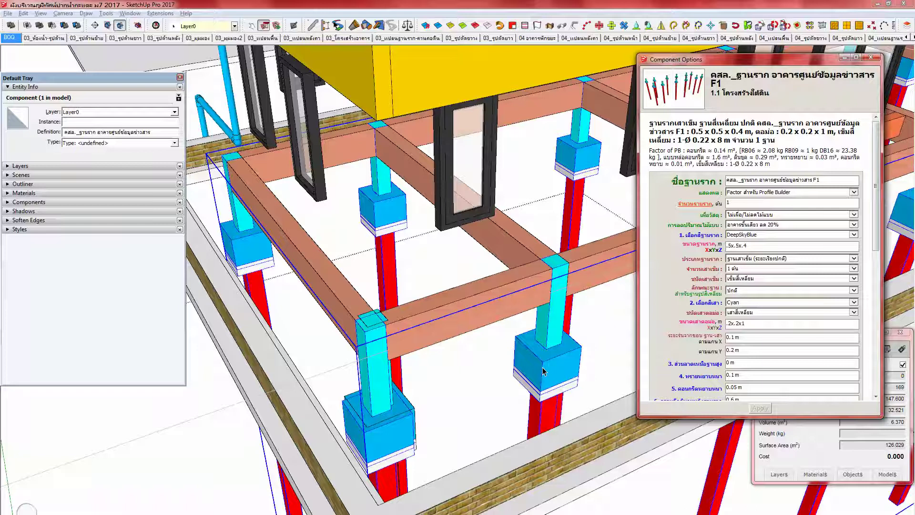
key(Delete)
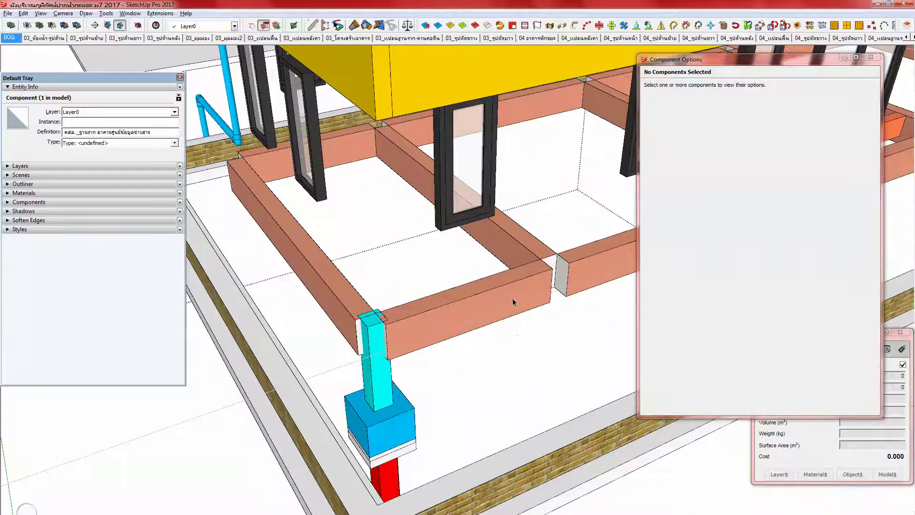
Step: Generate a Cost Detail Report for the remaining corner footing, review its quantities and close the report
click(371, 379)
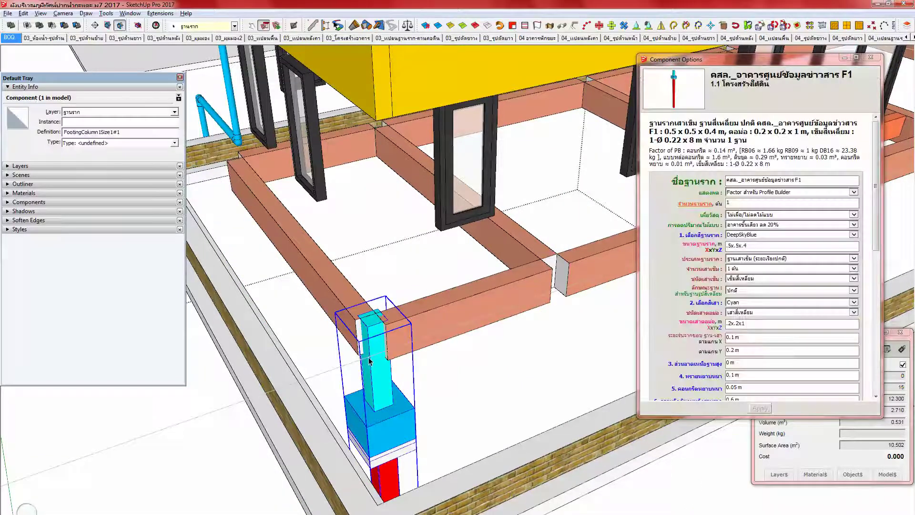
click(895, 344)
click(872, 349)
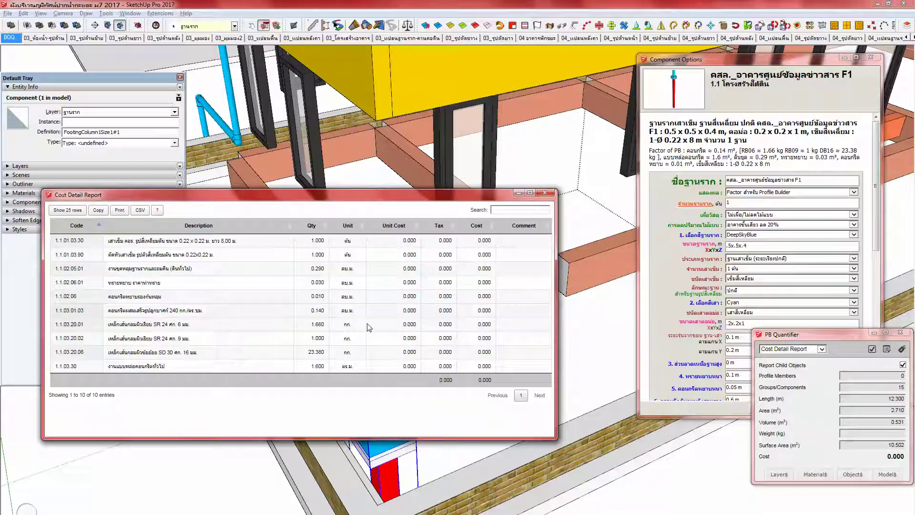
click(544, 194)
Step: Examine the corner footing's reinforcement options and divide 0.5 by 0.15 in Calculator to work out the bar count
scroll(397, 366, up, 3)
scroll(396, 366, up, 2)
scroll(394, 377, up, 2)
click(698, 332)
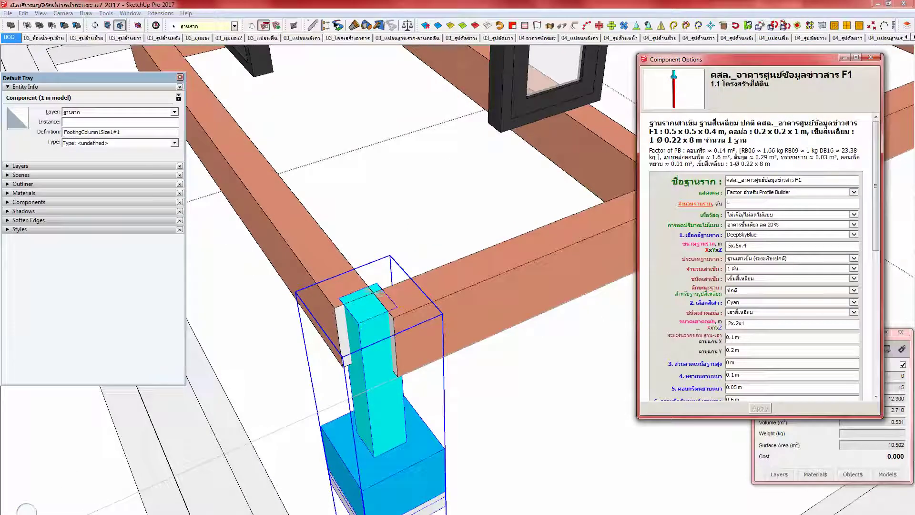
scroll(698, 332, down, 15)
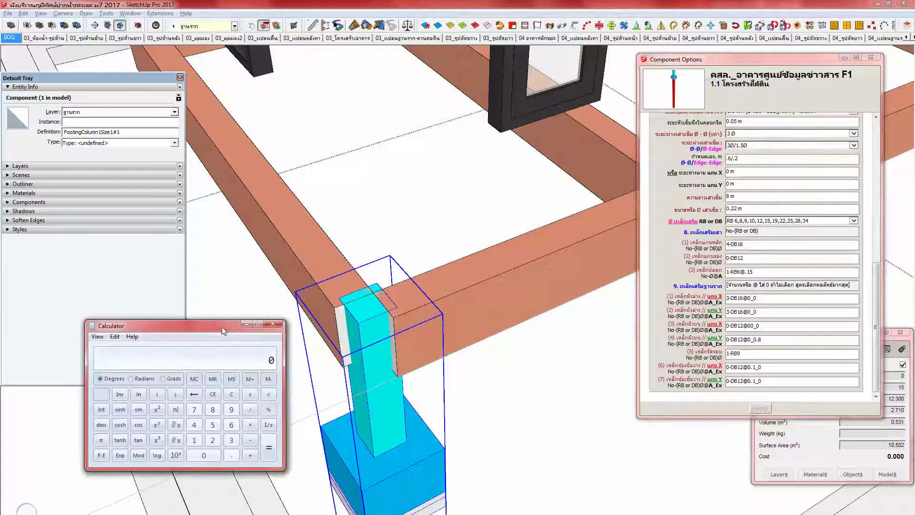
drag(219, 325, 517, 239)
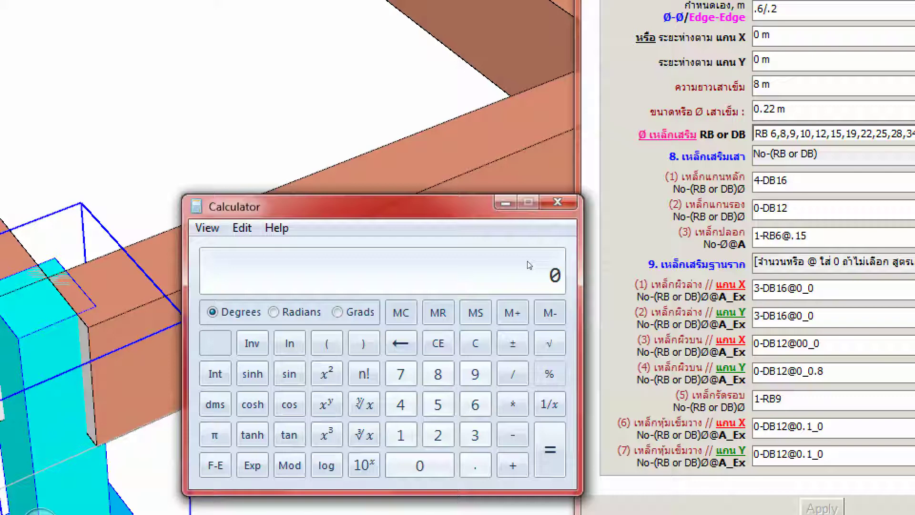
text(.5/.15)
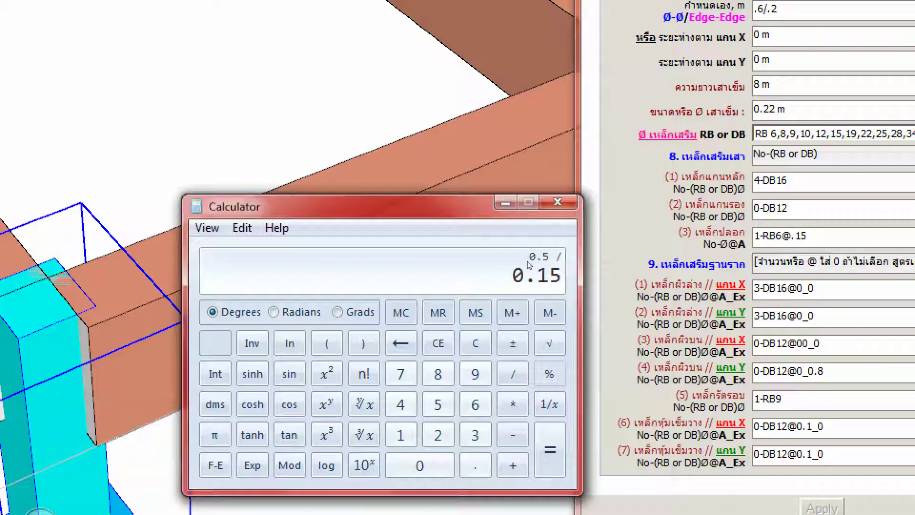
key(Return)
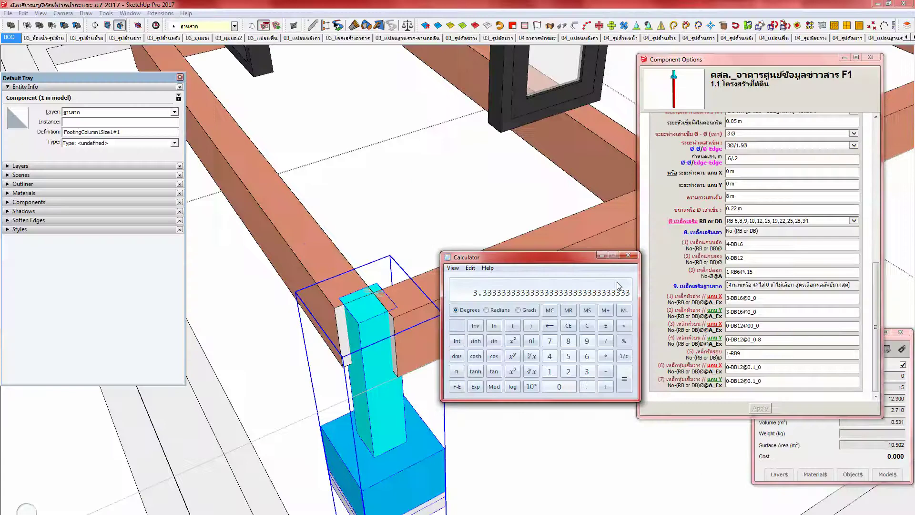
Step: Enlarge the Component Options window and review the footing's dimension, pile and reinforcement settings together
click(675, 294)
scroll(675, 294, up, 3)
scroll(676, 293, up, 8)
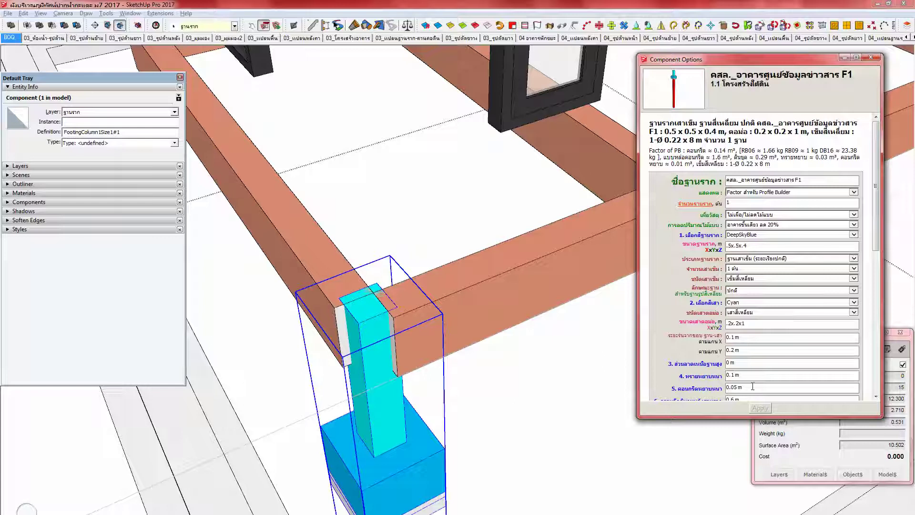
drag(738, 418, 739, 514)
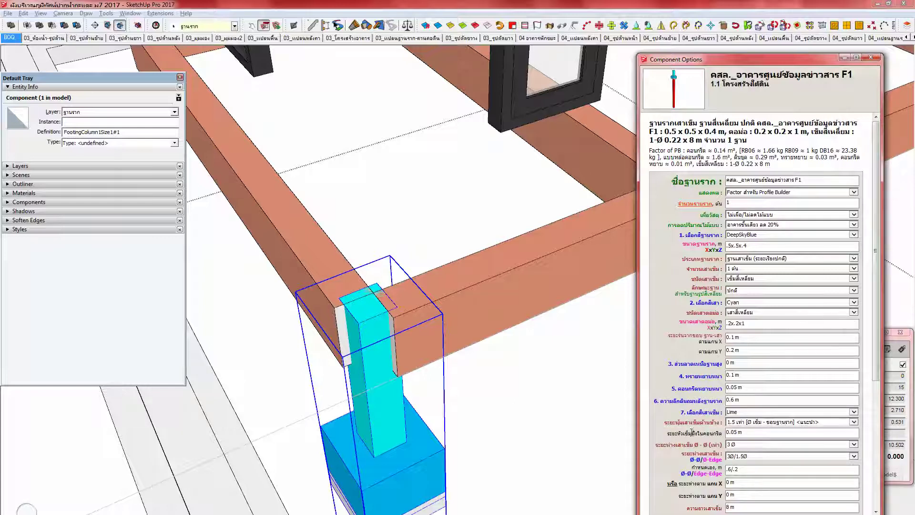
scroll(692, 431, down, 4)
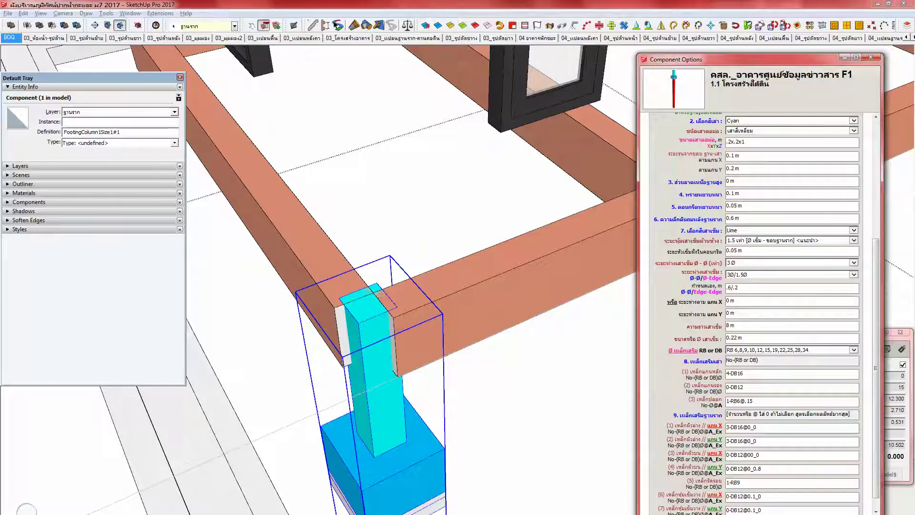
Step: Open the footing's component attributes in an enlarged window and examine the formula of the bar weight attribute SF1W
key(alt+Tab)
middle_drag(391, 446, 379, 439)
key(ctrl+shift+a)
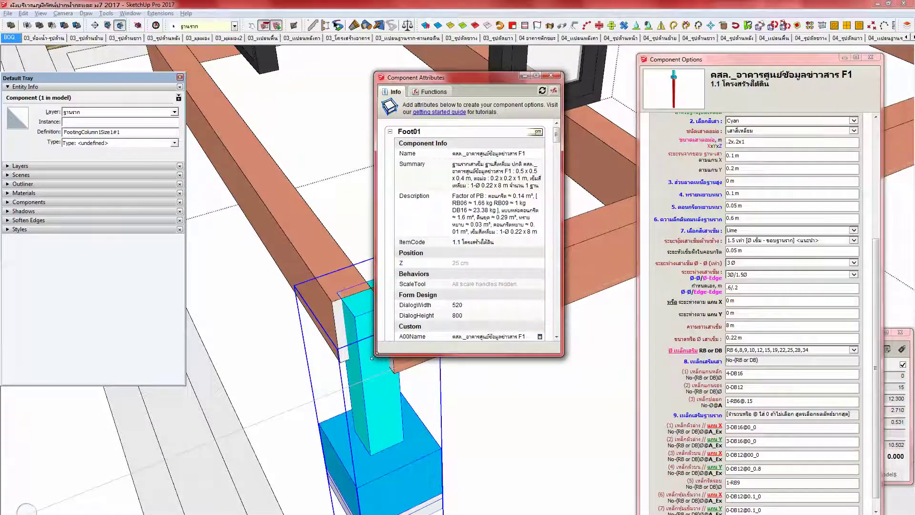
drag(373, 356, 133, 391)
scroll(220, 339, down, 10)
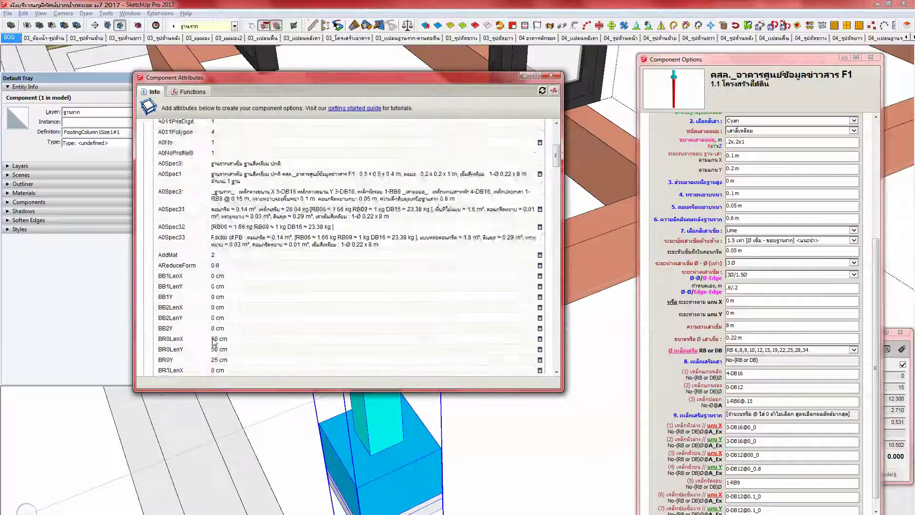
scroll(220, 340, down, 20)
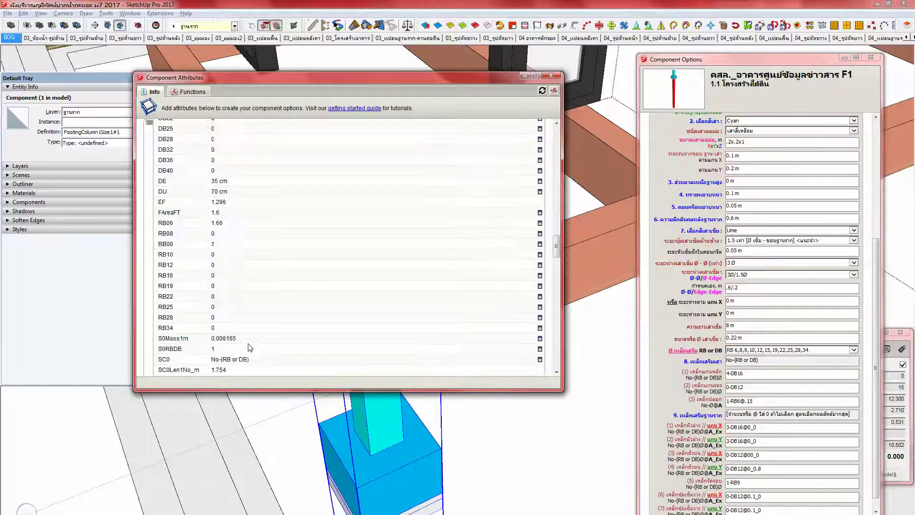
scroll(250, 347, down, 7)
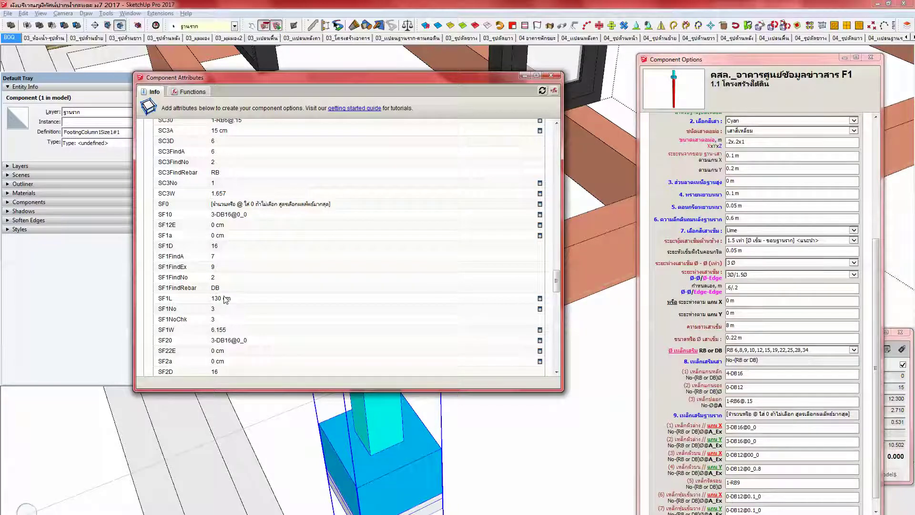
click(233, 332)
click(266, 333)
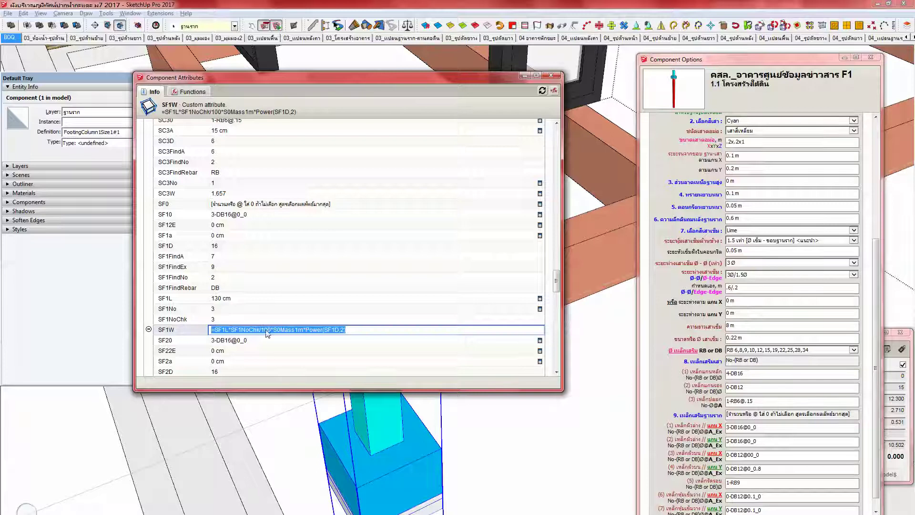
Step: Examine the formula of the bar length attribute SF1L and recheck how the SF1W weight formula uses it
key(Return)
click(229, 299)
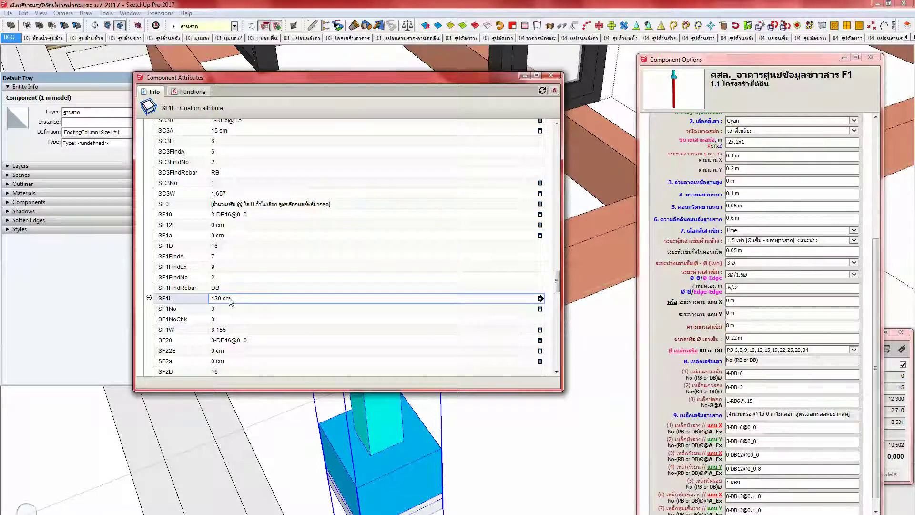
click(230, 299)
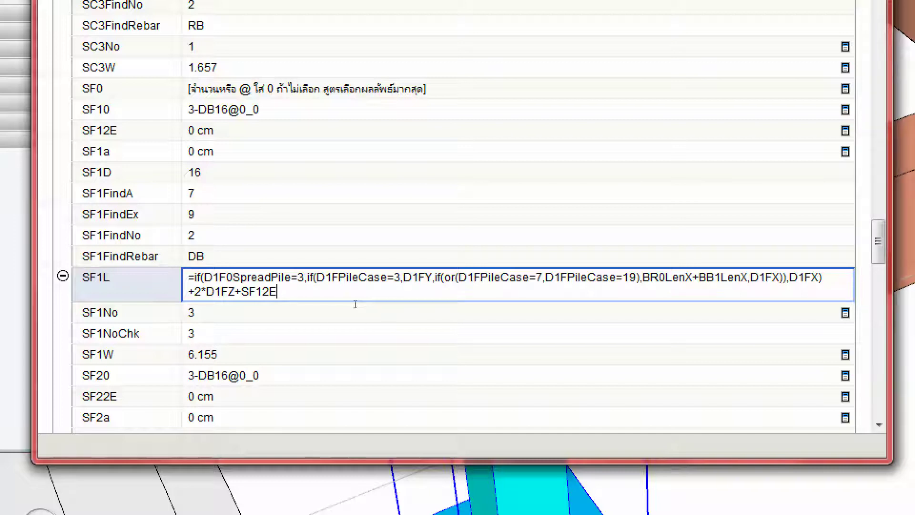
key(Return)
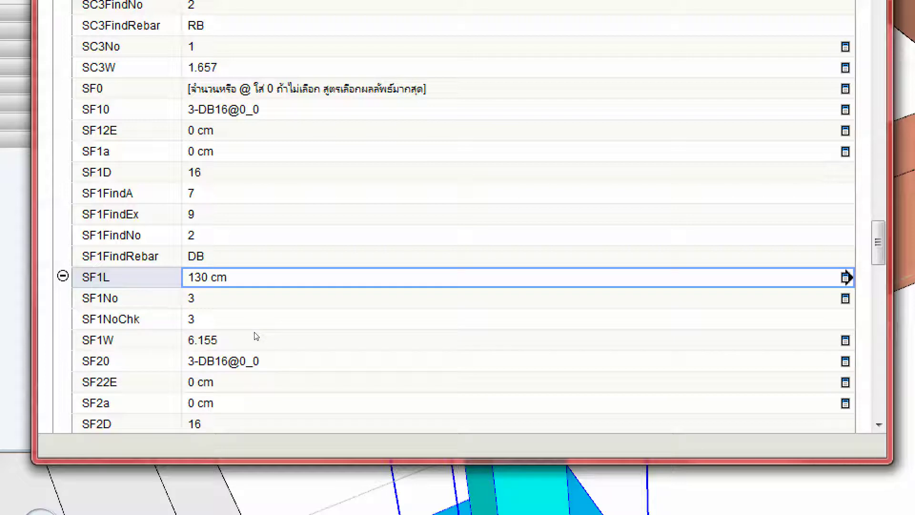
click(255, 334)
click(255, 332)
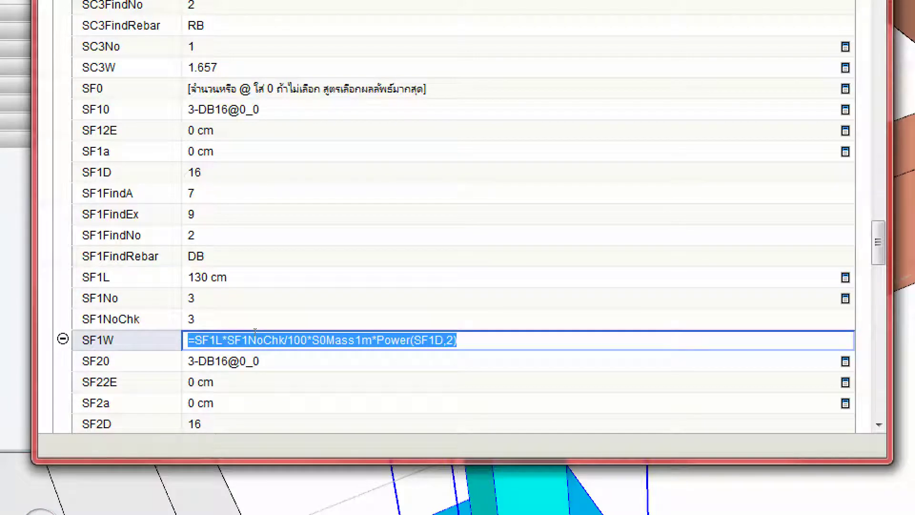
click(265, 330)
key(Return)
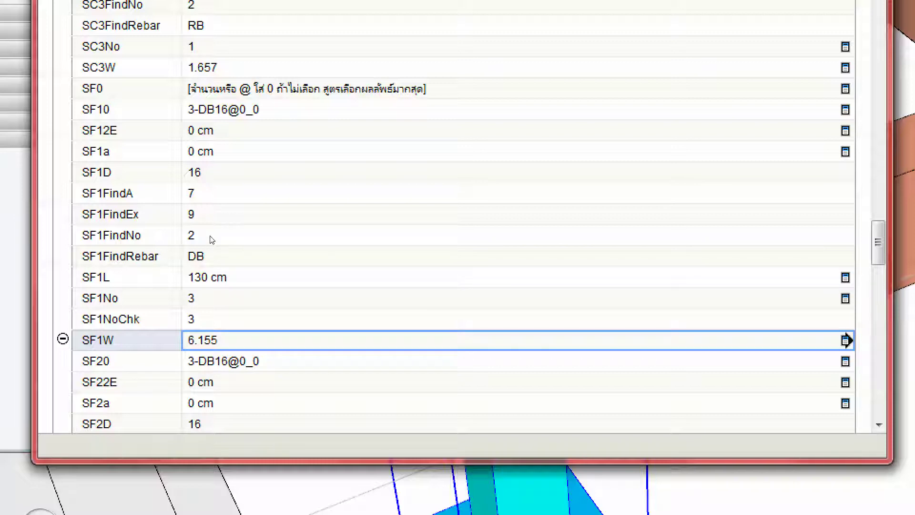
Step: Show the formula of the bar count attribute SF1NoChk and bring up Calculator beside it
click(215, 321)
click(215, 320)
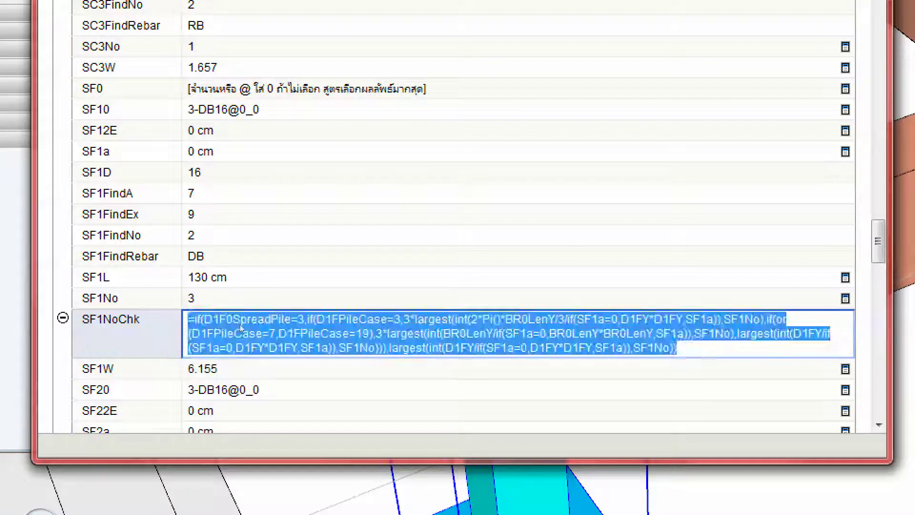
click(241, 324)
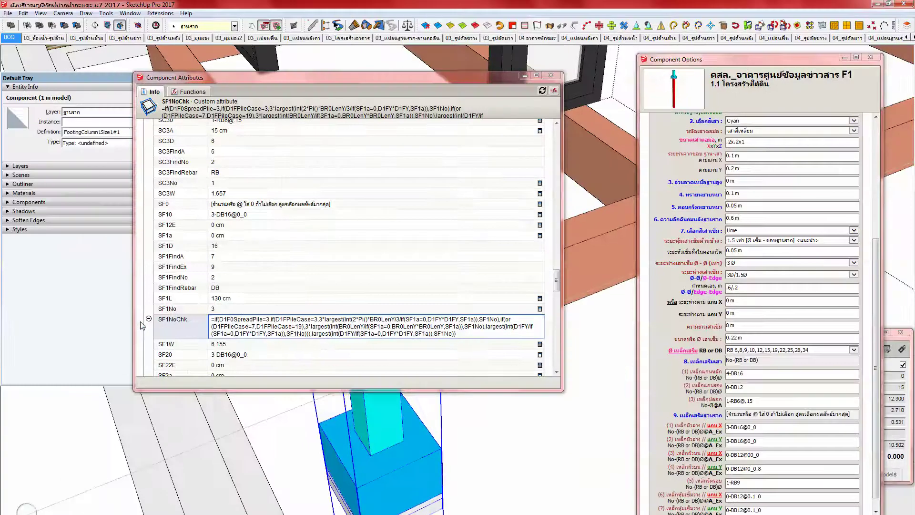
key(alt+Tab)
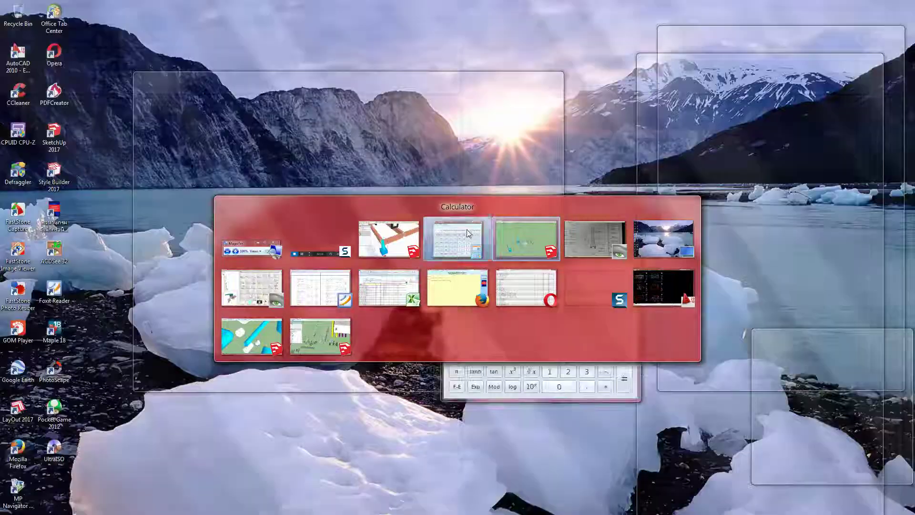
click(470, 247)
drag(477, 259, 369, 161)
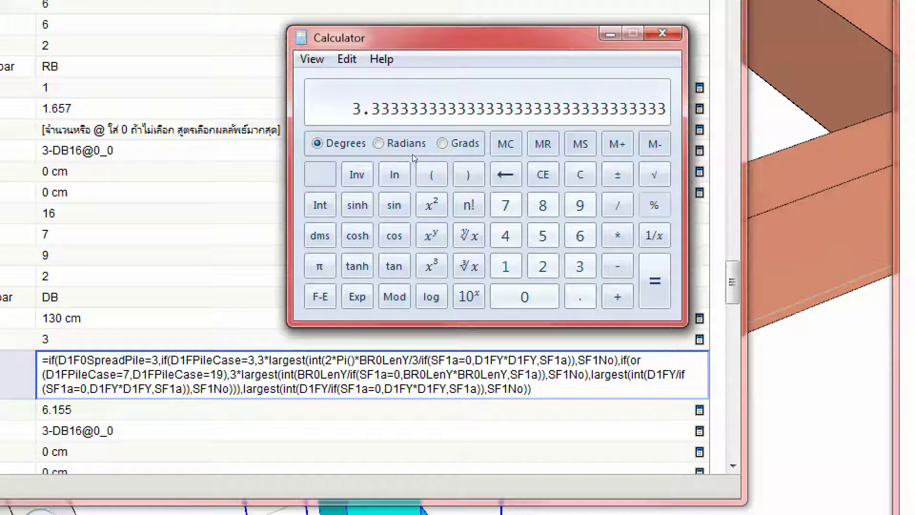
Step: Divide 0.5 by 0.5 squared in Calculator to test the formula's zero-spacing term
key(Escape)
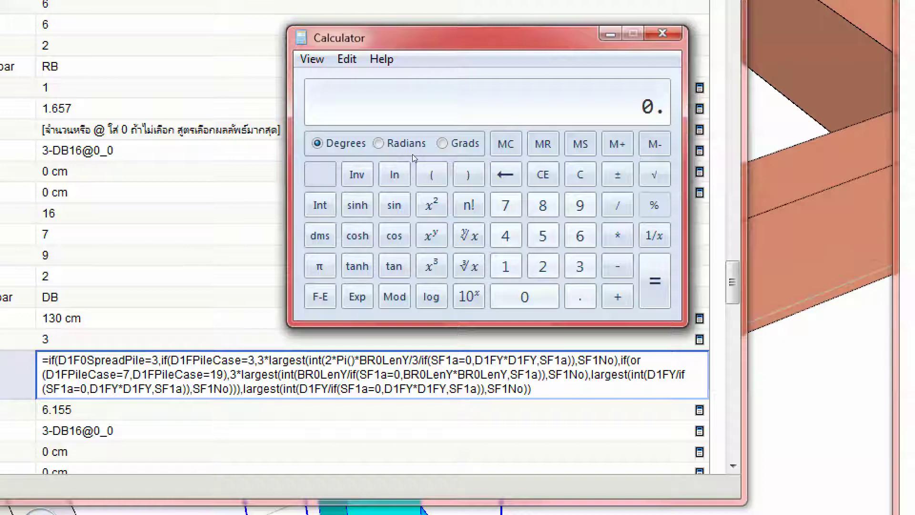
text(0.5)
key(slash)
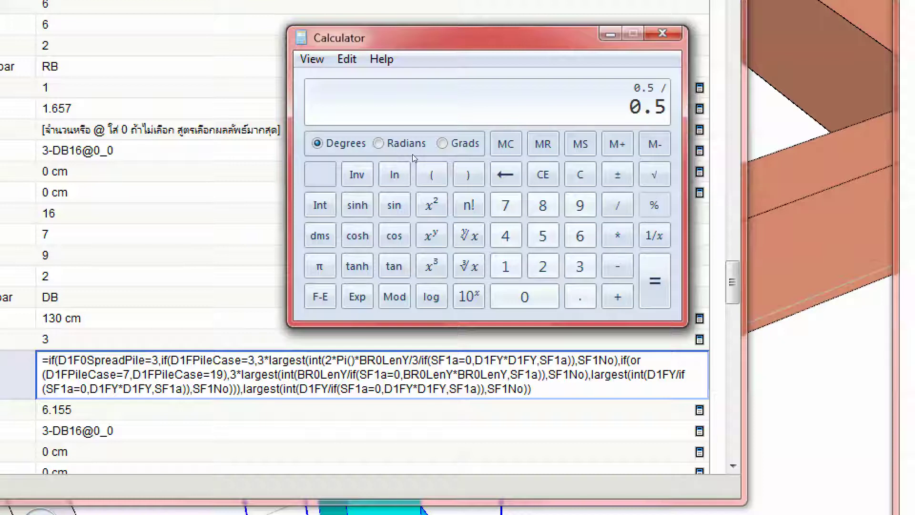
text(0.5)
key(shift+2)
key(Return)
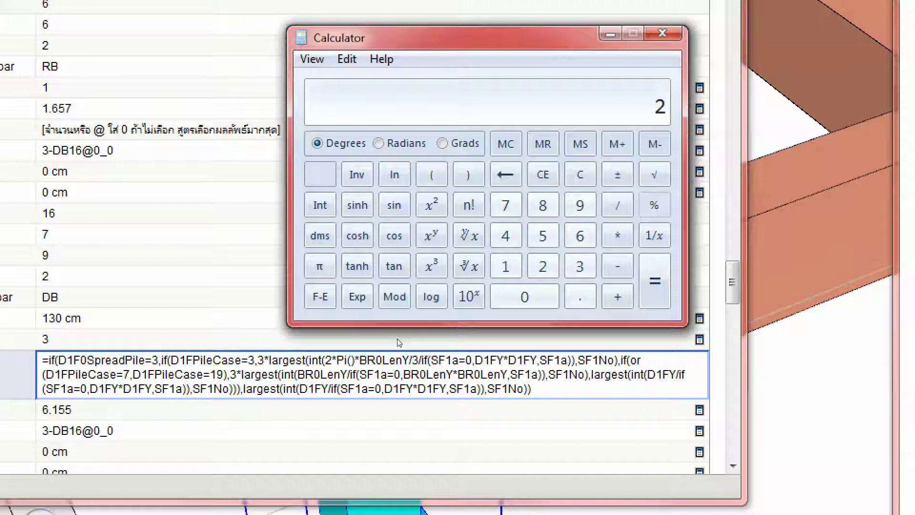
text(0.5 / 0.5)
key(at)
key(Return)
Step: Repeat the zero-spacing check with 5 and with 50 divided by 50 squared, and leave the SF1NoChk formula as is
key(5)
key(slash)
key(at)
key(Return)
key(5)
key(0)
key(slash)
key(5)
key(0)
key(at)
key(Return)
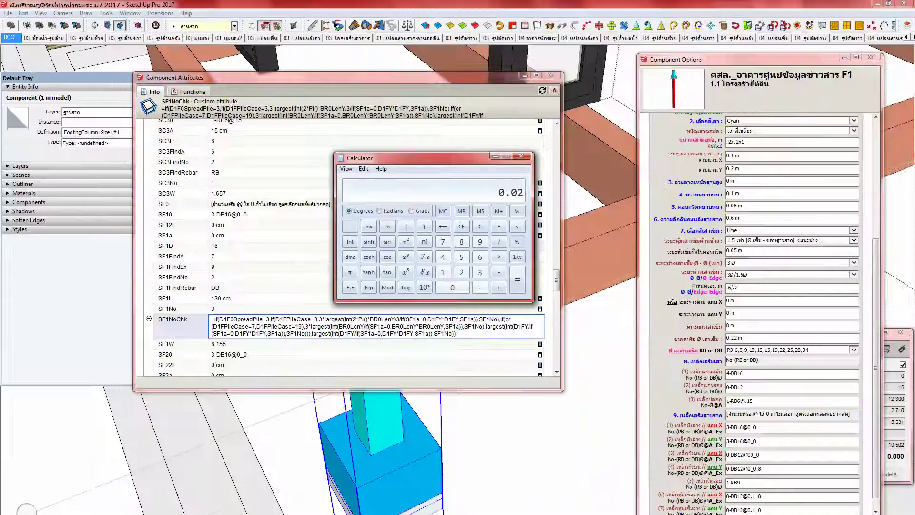
click(587, 374)
key(Return)
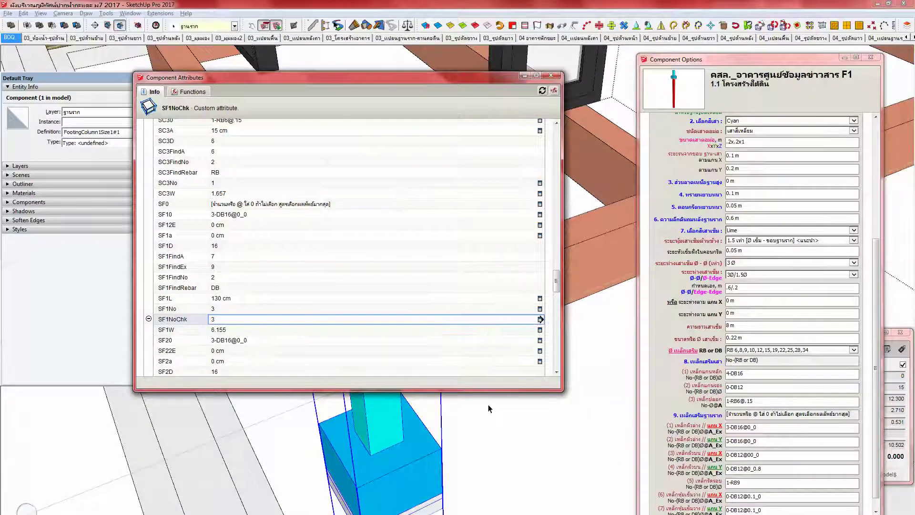
Step: Set the footing's lower X-axis reinforcement to 3-DB12@0_0 and apply it
shift+middle_drag(397, 453, 444, 456)
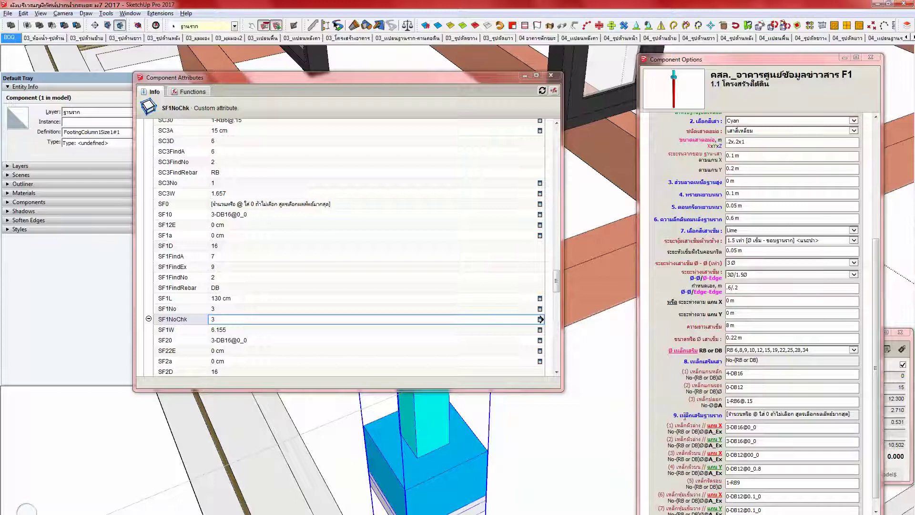
scroll(557, 285, down, 2)
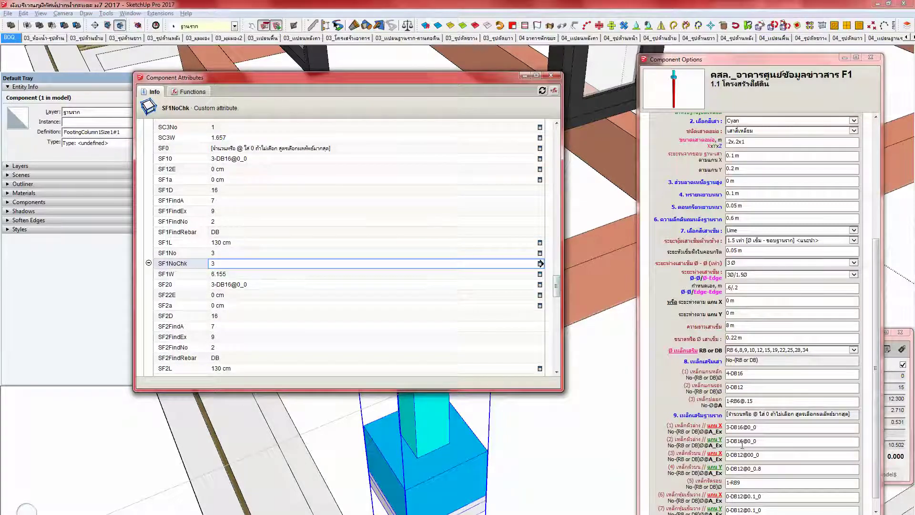
click(744, 427)
key(BackSpace)
text(2)
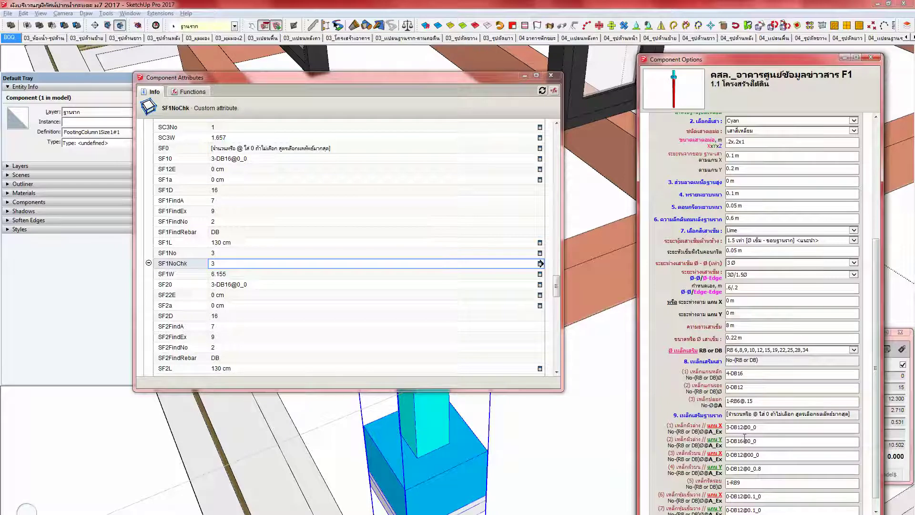
key(Return)
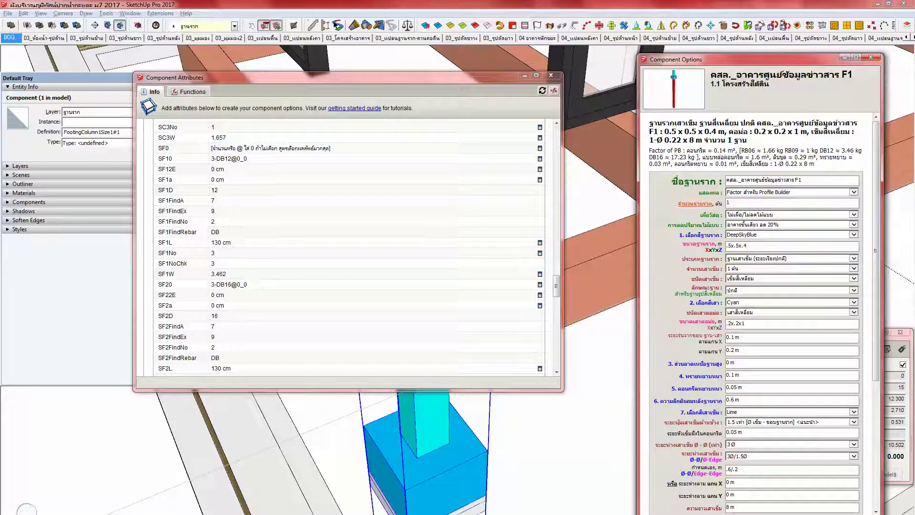
Step: Work out the DB12 bar weight in Calculator as (0.5 + 0.4 * 2) * 0.888 * 3
key(alt+Tab)
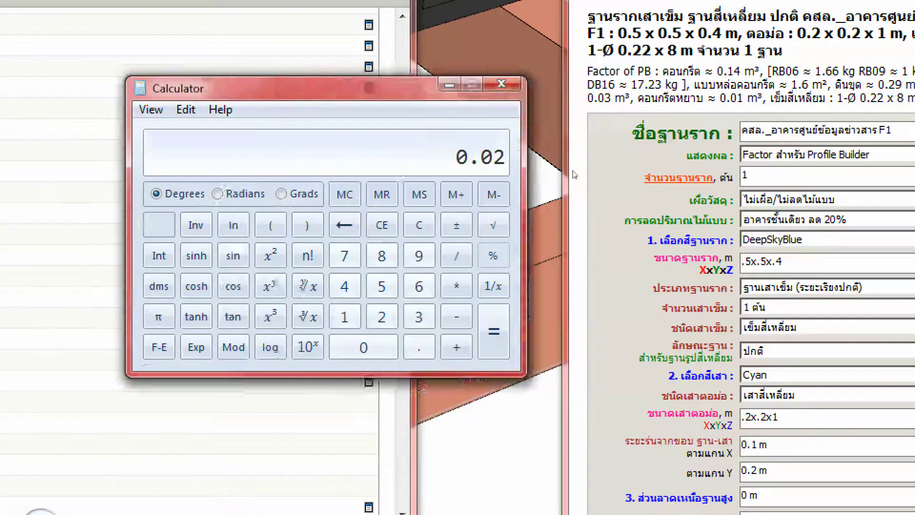
drag(381, 88, 544, 122)
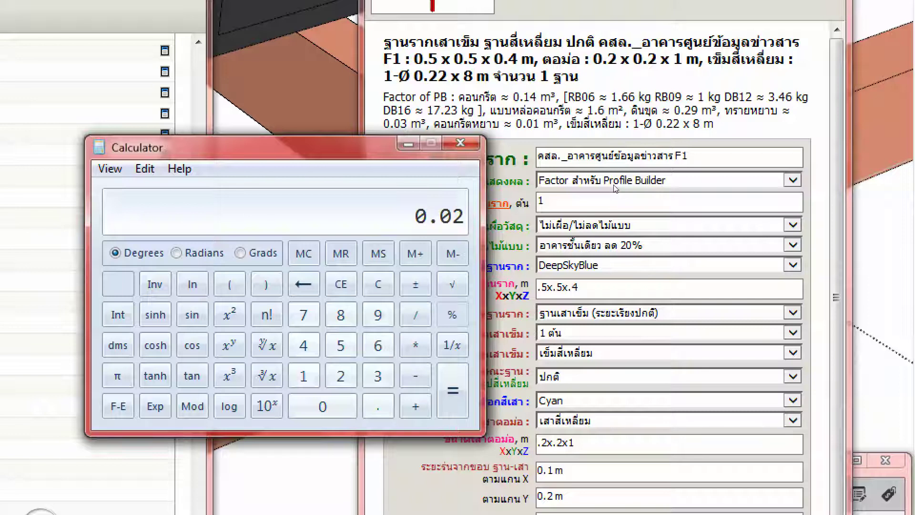
text(.5 + 0.4 * 2)
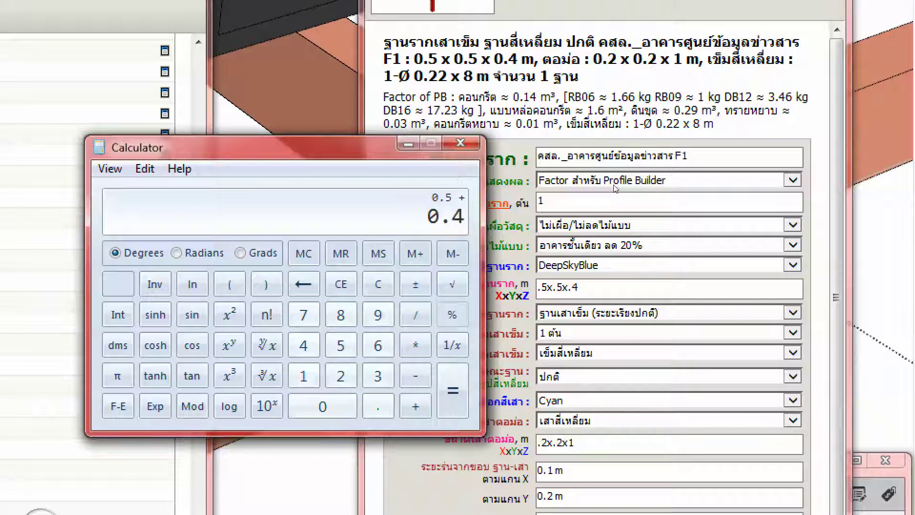
key(Return)
text(*)
text(.888)
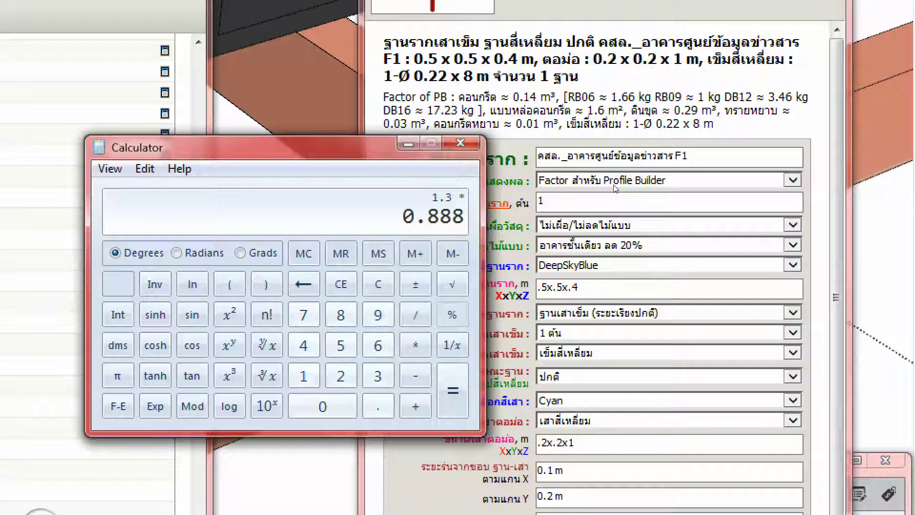
key(Return)
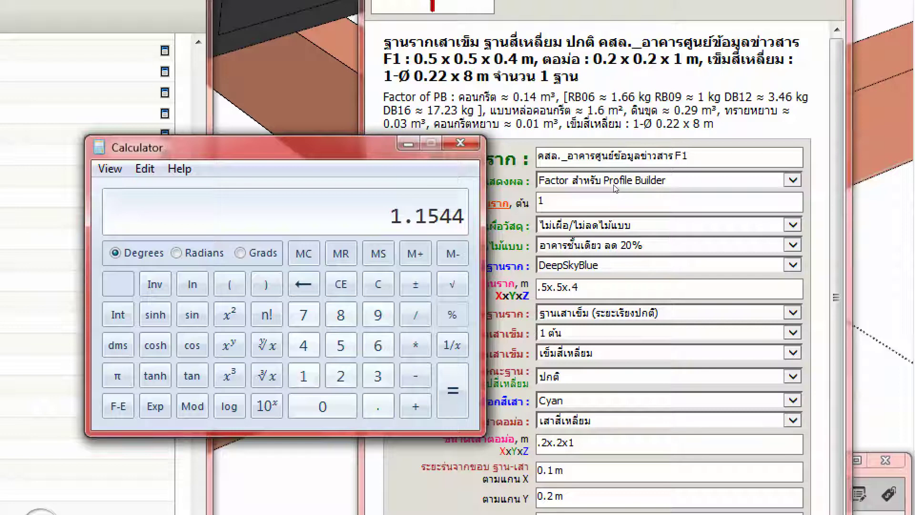
key(asterisk)
key(3)
key(Return)
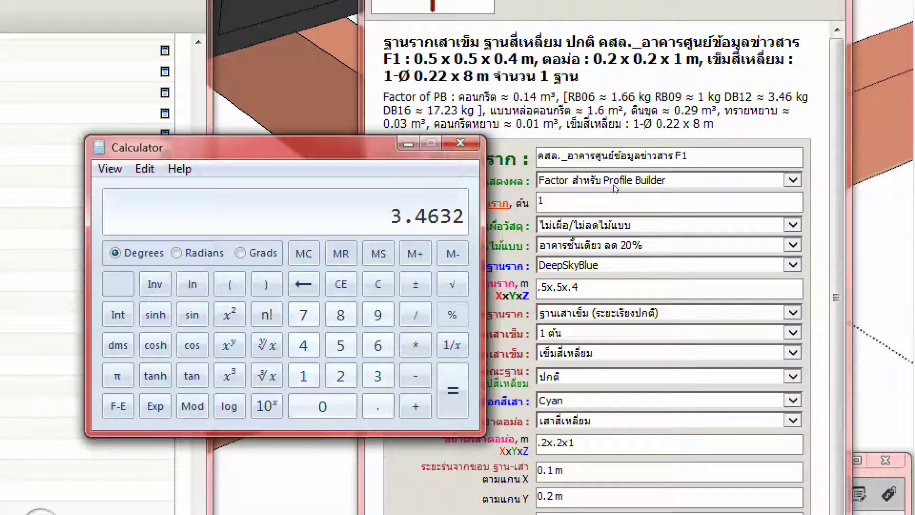
Step: Set the footing's lower X-axis reinforcement to 0-DB12@0_0 and check the bar count attribute SF1NoChk
click(689, 353)
scroll(677, 351, down, 8)
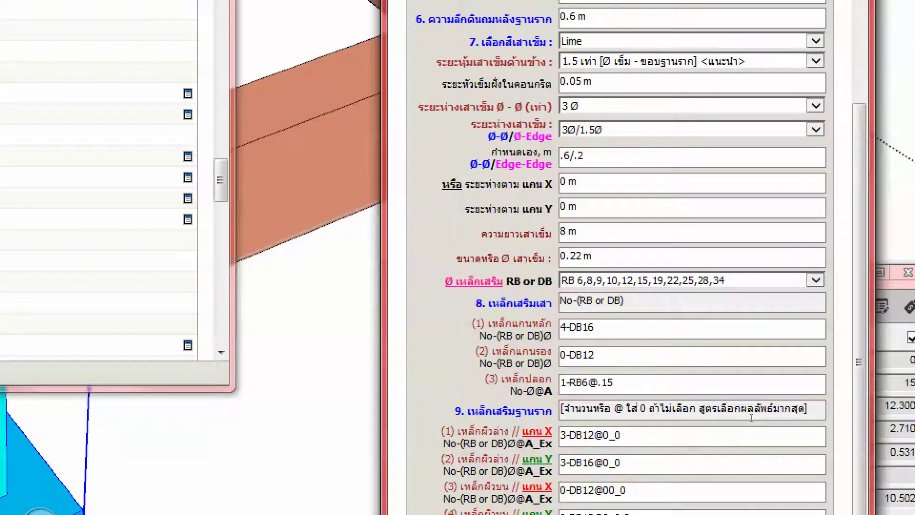
key(Left)
key(Left)
key(BackSpace)
text(0)
key(Right)
key(Right)
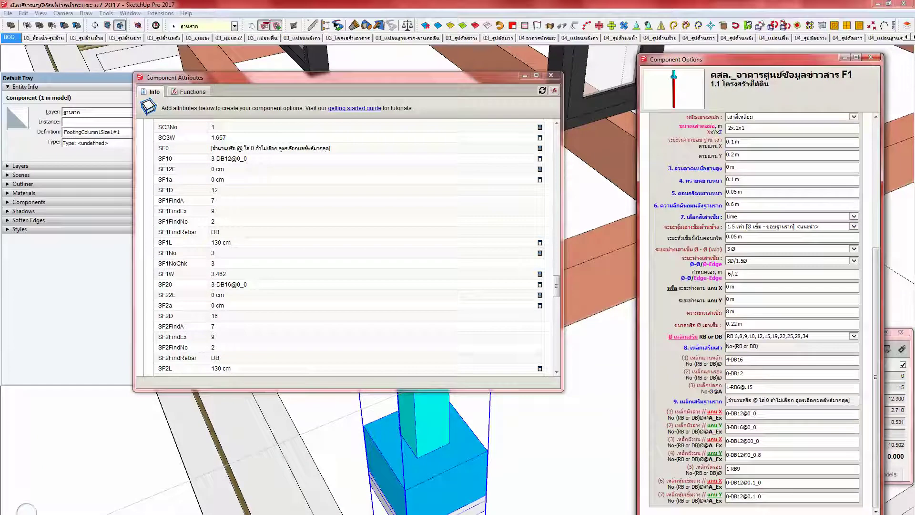
click(541, 90)
click(541, 263)
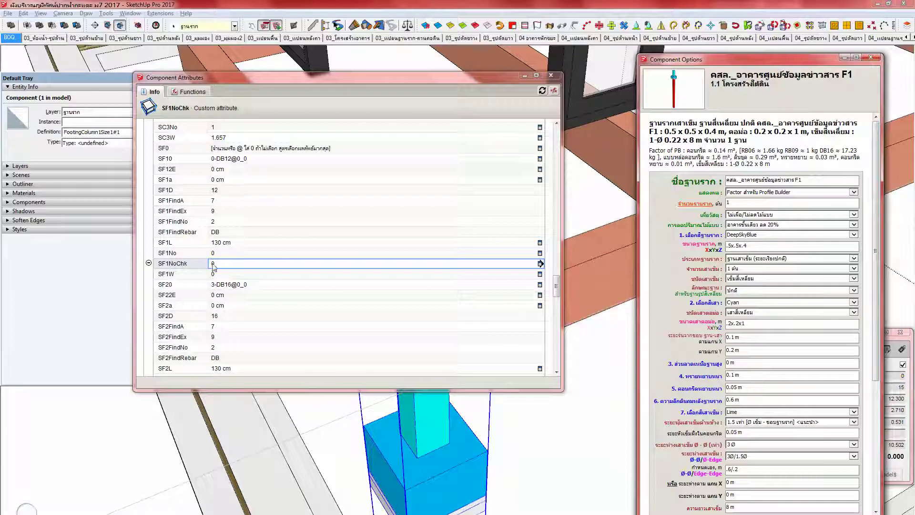
scroll(697, 475, down, 4)
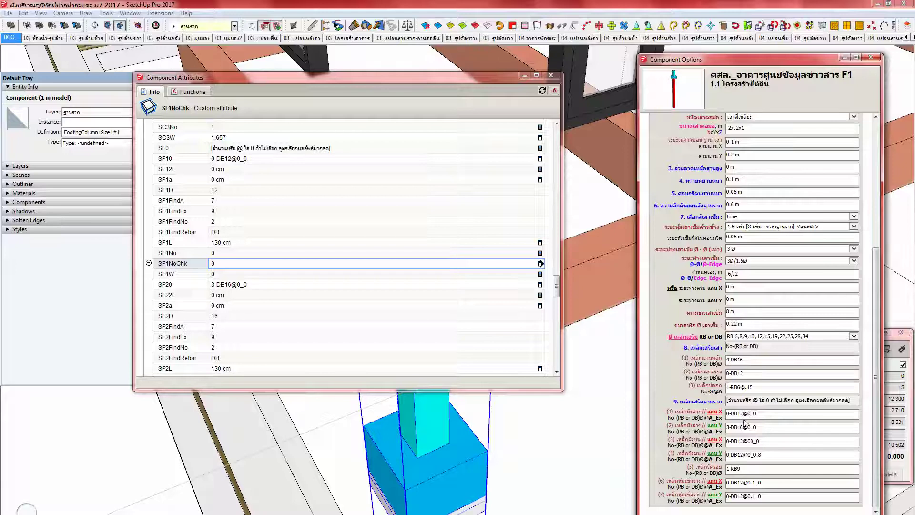
text(.15)
key(Return)
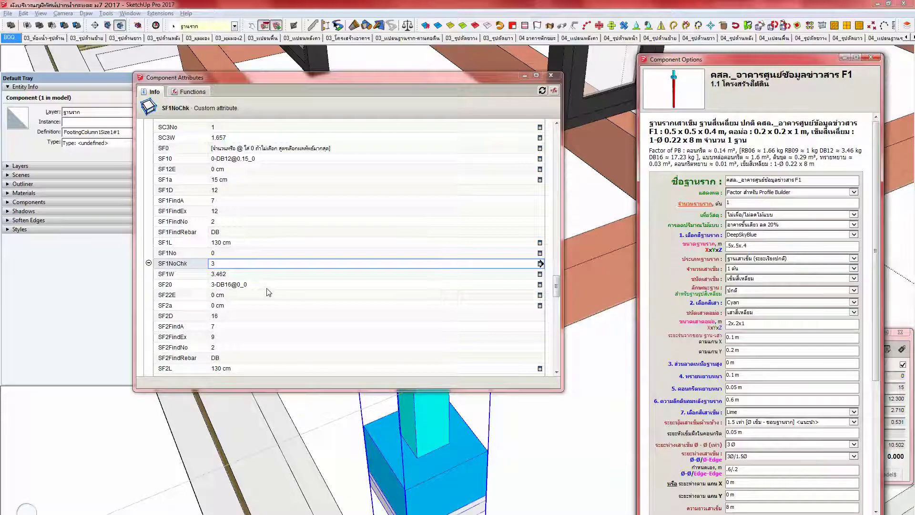
Step: Divide 0.5 by 0.15 in Calculator to check the number of bars given by the spacing
click(305, 514)
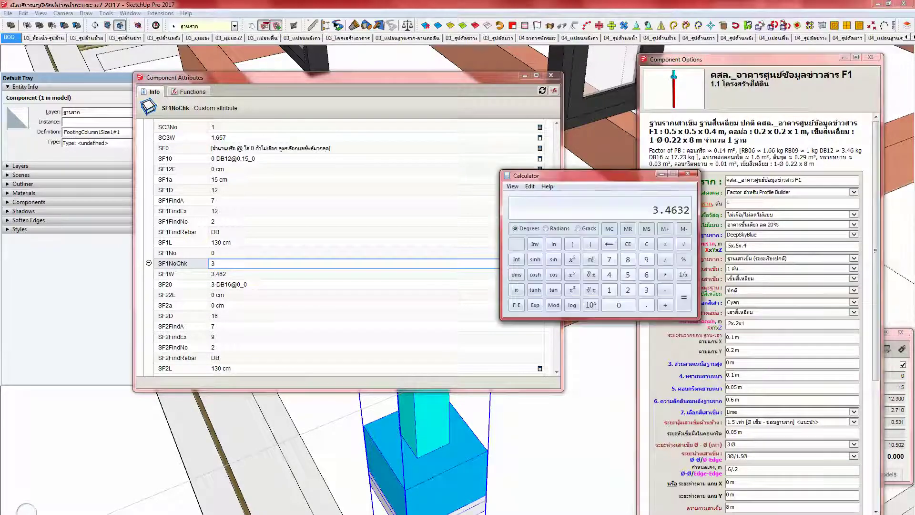
text(0.5/0.15)
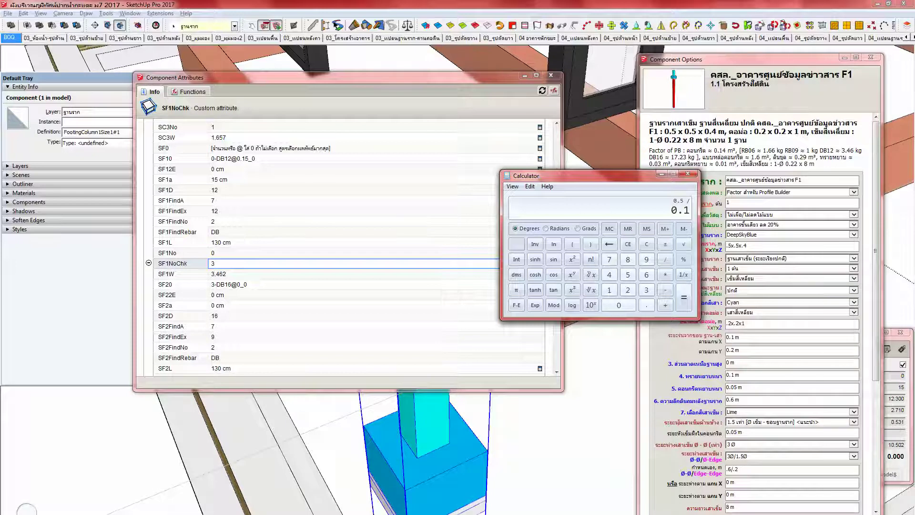
key(Return)
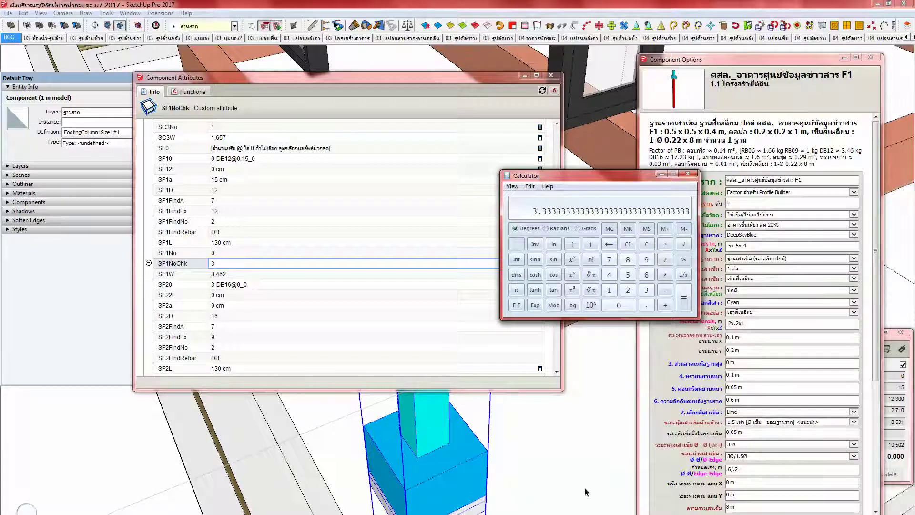
Step: Set the footing's lower X-axis reinforcement back to 3-DB16@0_0 and apply it
click(690, 384)
scroll(690, 384, down, 4)
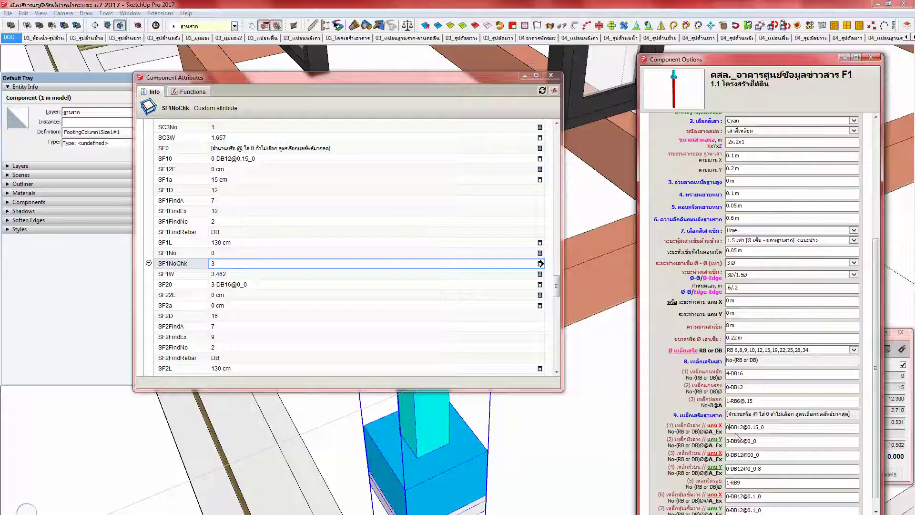
text(3)
key(shift+Right)
key(Delete)
key(Delete)
key(Delete)
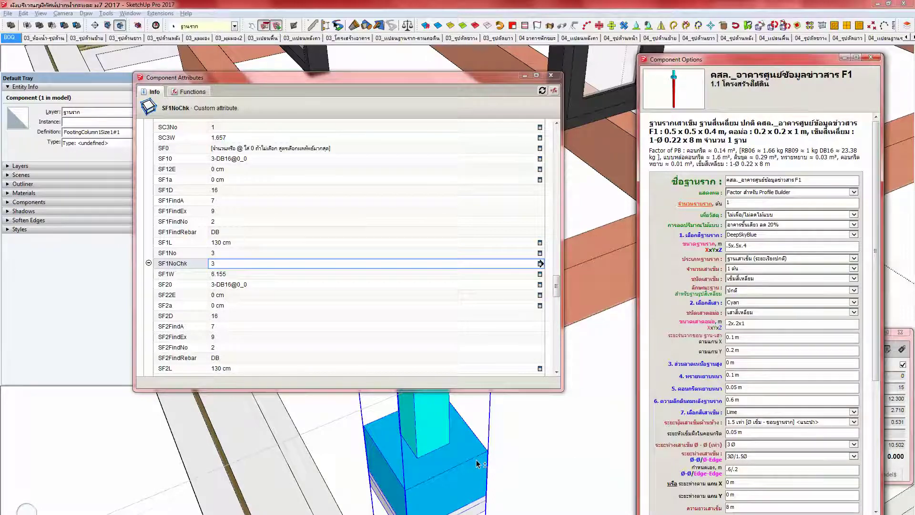
middle_drag(477, 464, 496, 470)
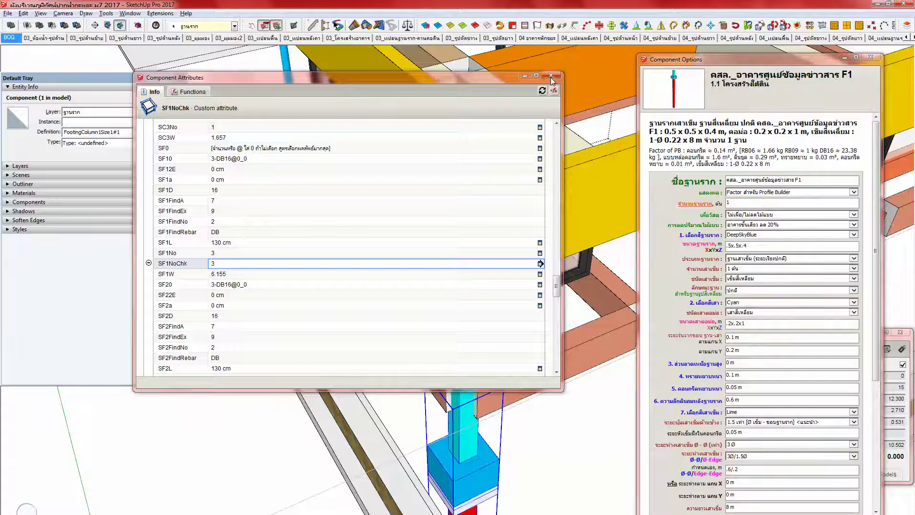
Step: Close the footing's attribute list and move the footing so its column sits at the corner of the ground beams
click(550, 76)
scroll(424, 420, up, 3)
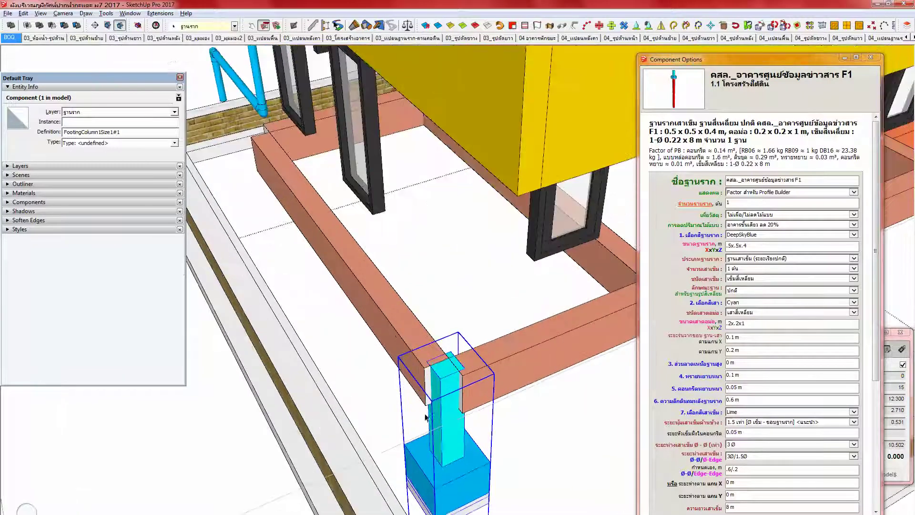
scroll(451, 408, up, 3)
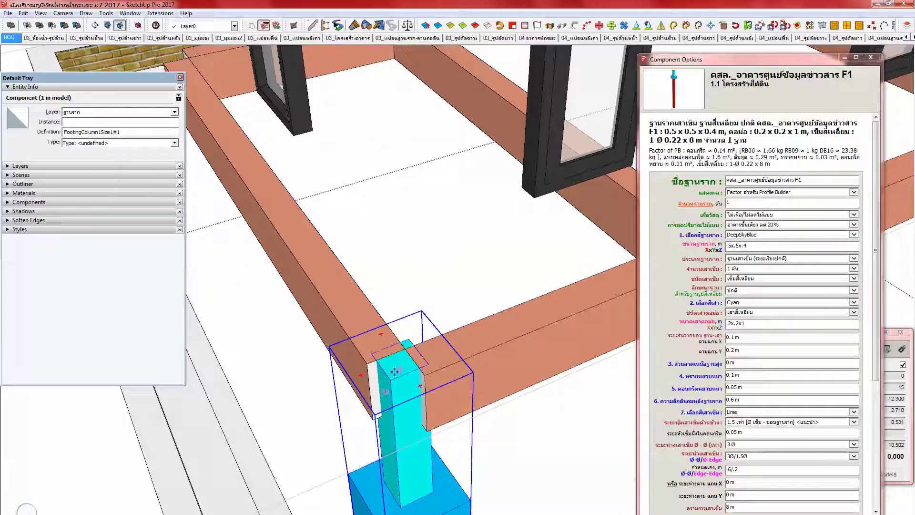
click(428, 364)
click(424, 375)
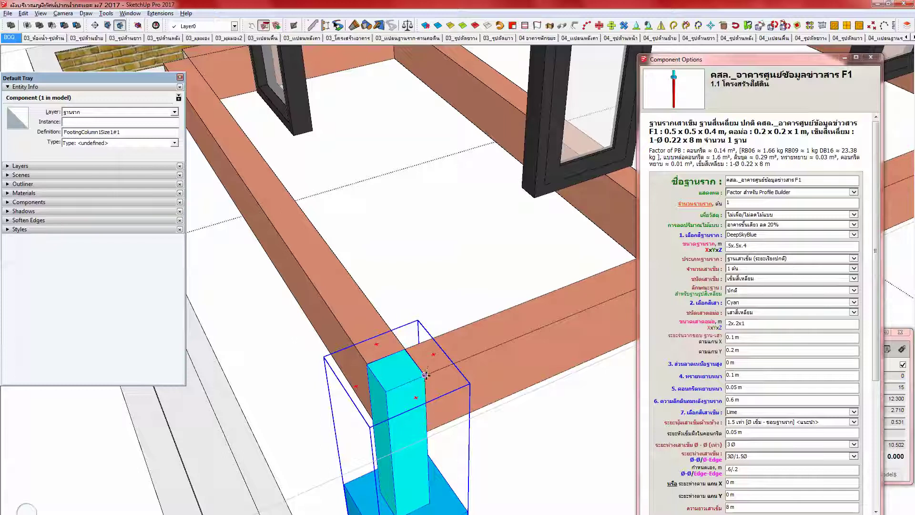
Step: Open the footing component for editing and copy its inner Foot component along the beam to the next beam junction
key(space)
scroll(404, 410, down, 2)
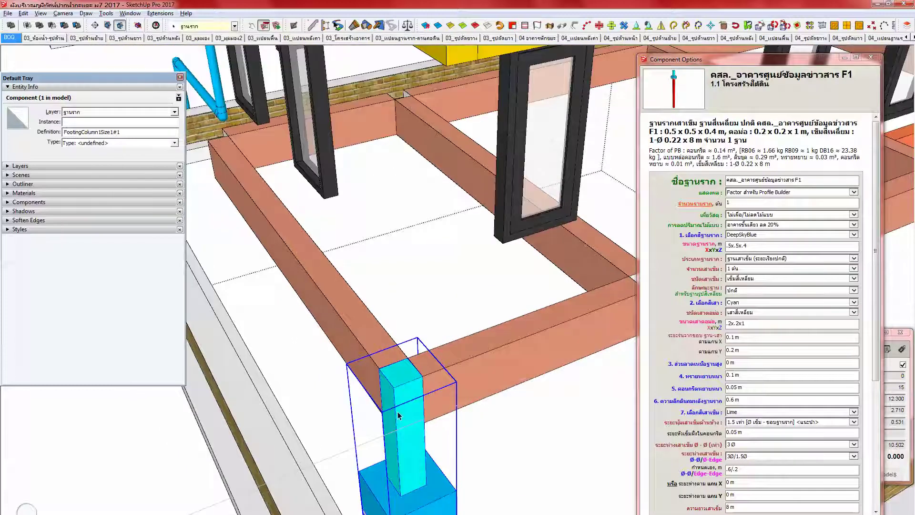
double_click(399, 416)
click(412, 428)
middle_drag(412, 428, 390, 421)
key(m)
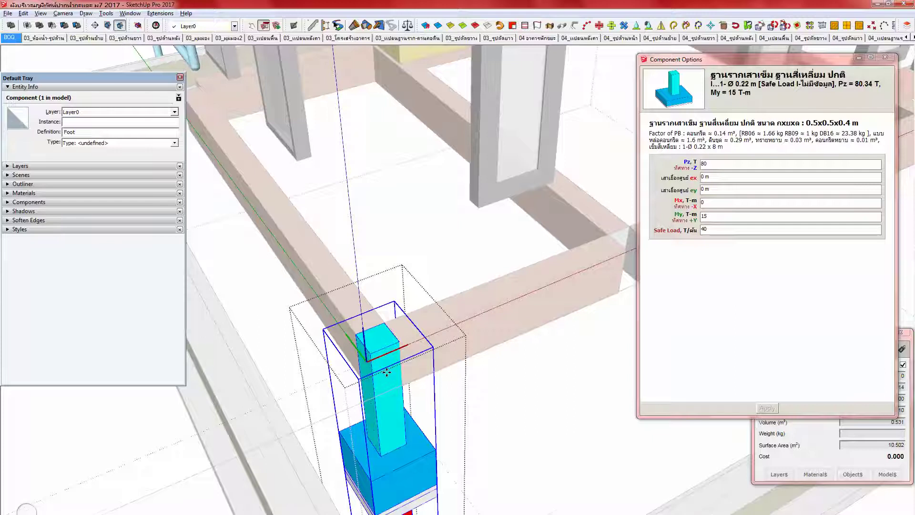
scroll(386, 372, down, 5)
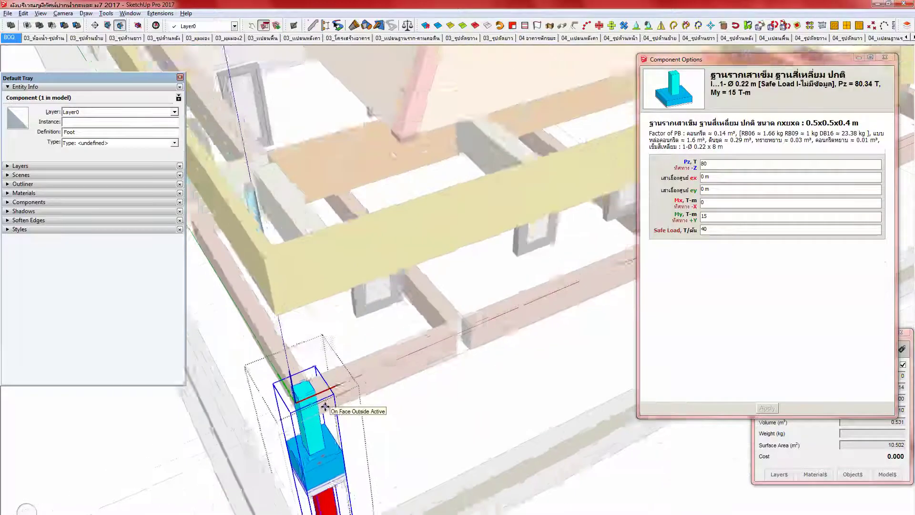
click(180, 77)
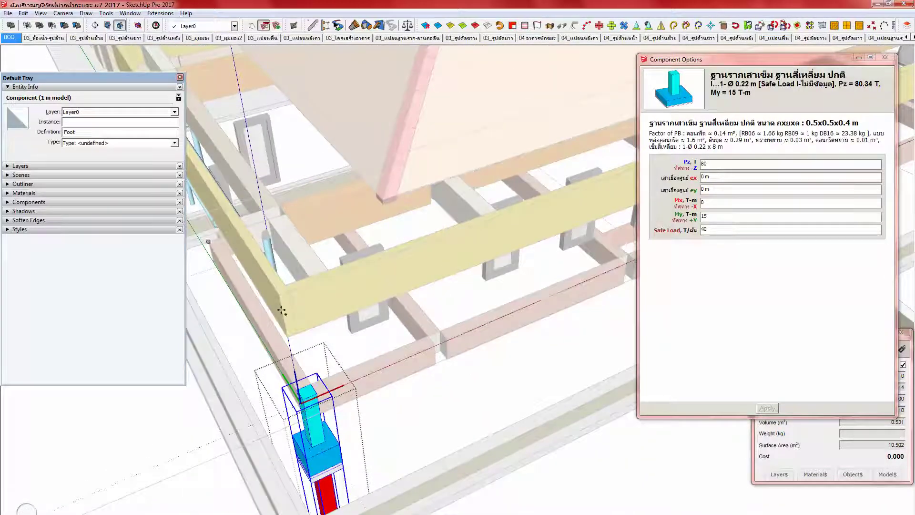
key(i)
mouse_move(324, 410)
middle_down()
mouse_move(355, 389)
mouse_move(350, 366)
mouse_move(309, 410)
mouse_move(330, 400)
middle_up()
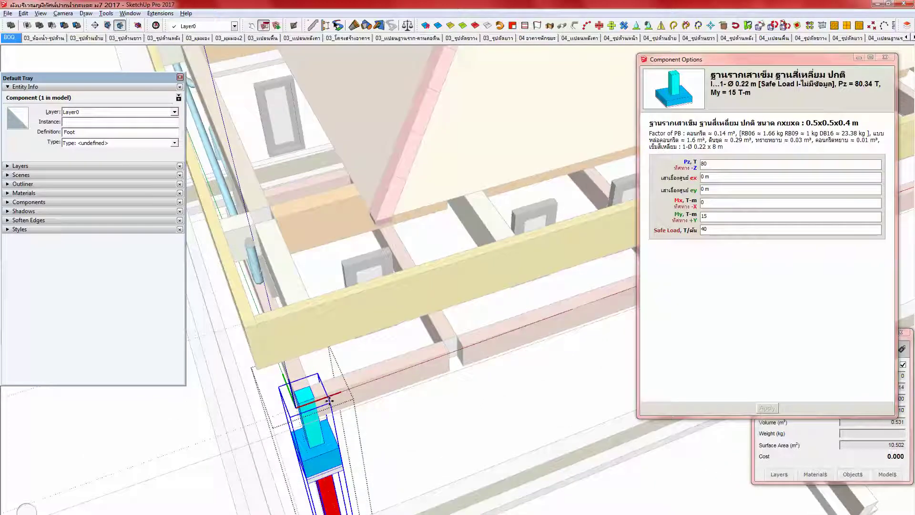
middle_drag(348, 387, 368, 372)
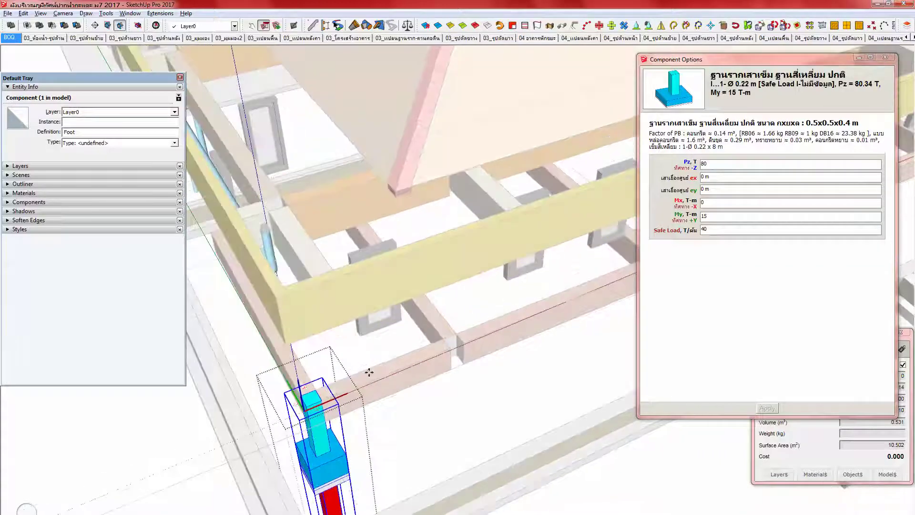
click(309, 405)
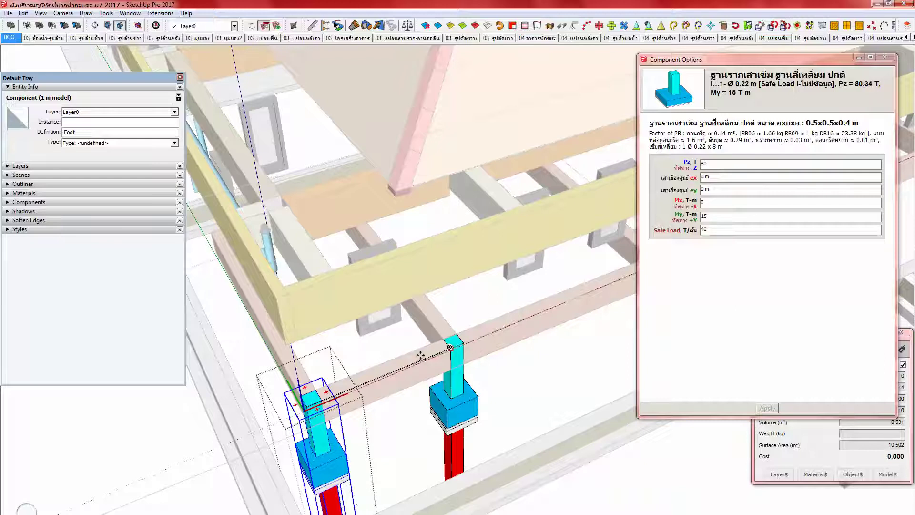
click(449, 347)
Step: Close the component options and copy the second footing along the red axis to the third beam junction
shift+middle_drag(449, 347, 421, 354)
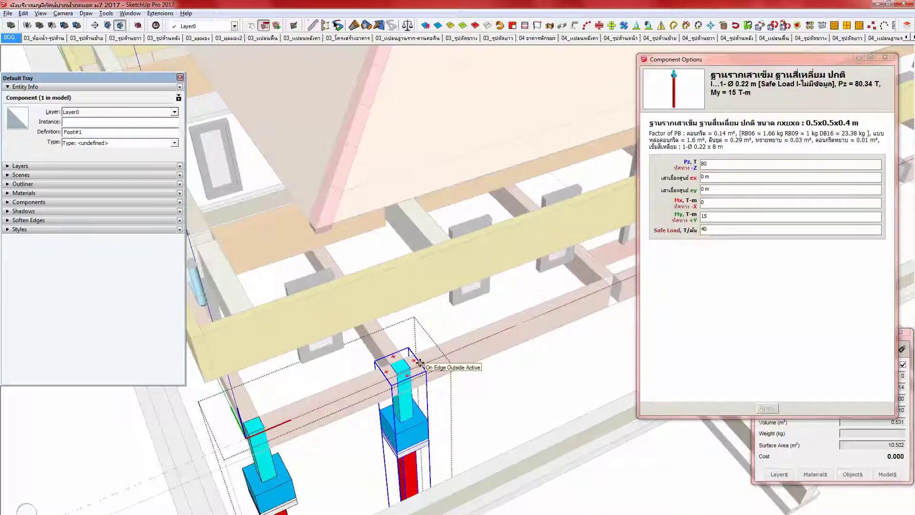
scroll(420, 363, down, 1)
click(884, 58)
middle_drag(449, 352, 429, 351)
key(ctrl)
click(395, 369)
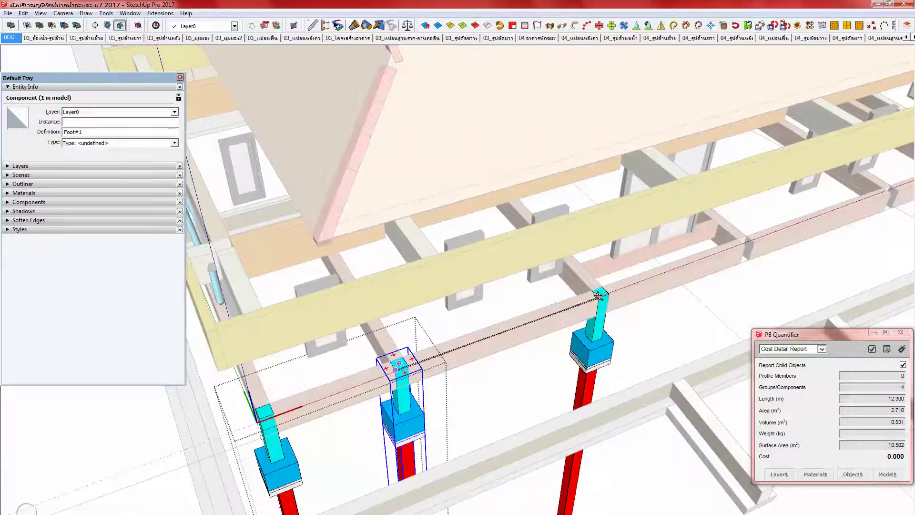
click(597, 296)
Step: Close the quantity report and copy the third footing along the beam to the fourth junction
shift+middle_drag(574, 314, 454, 323)
click(902, 333)
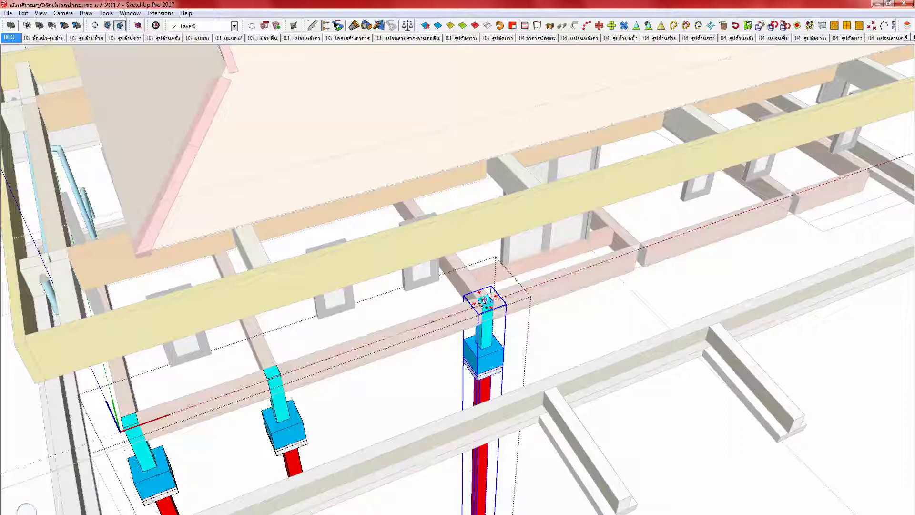
ctrl+click(516, 296)
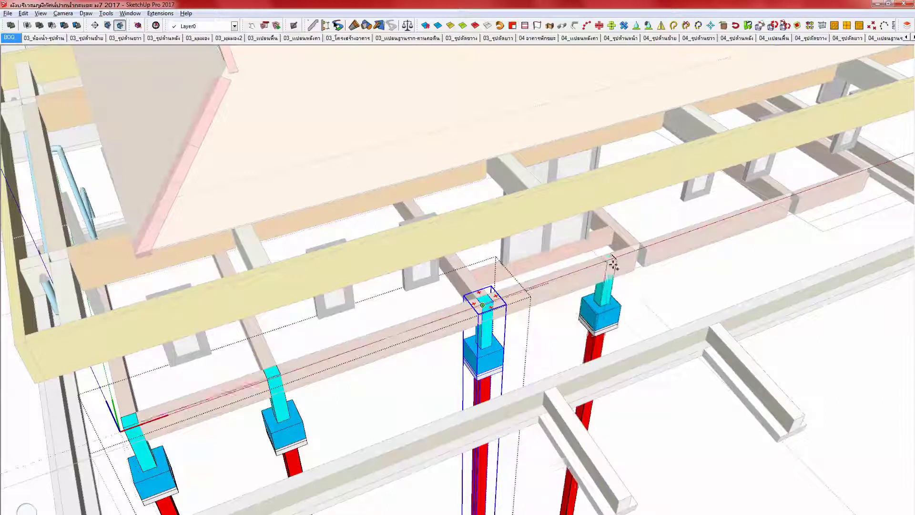
middle_drag(509, 287, 541, 265)
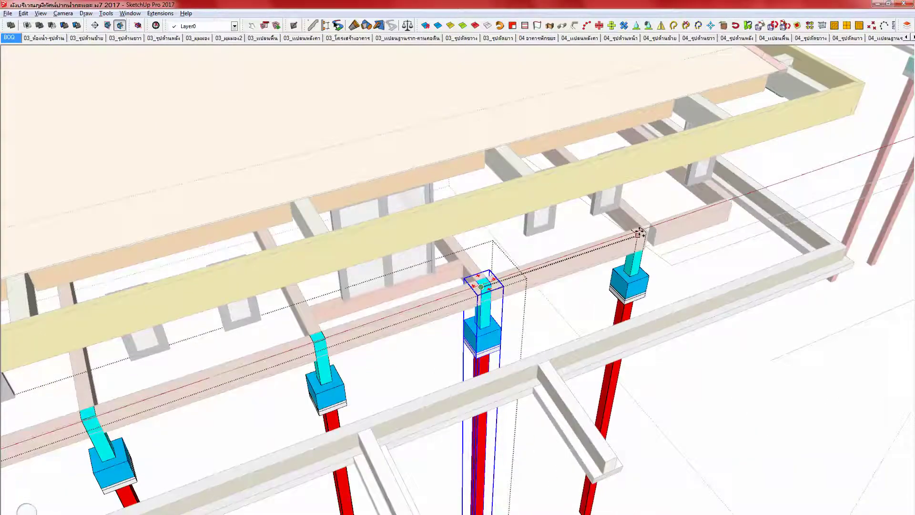
middle_drag(579, 262, 574, 262)
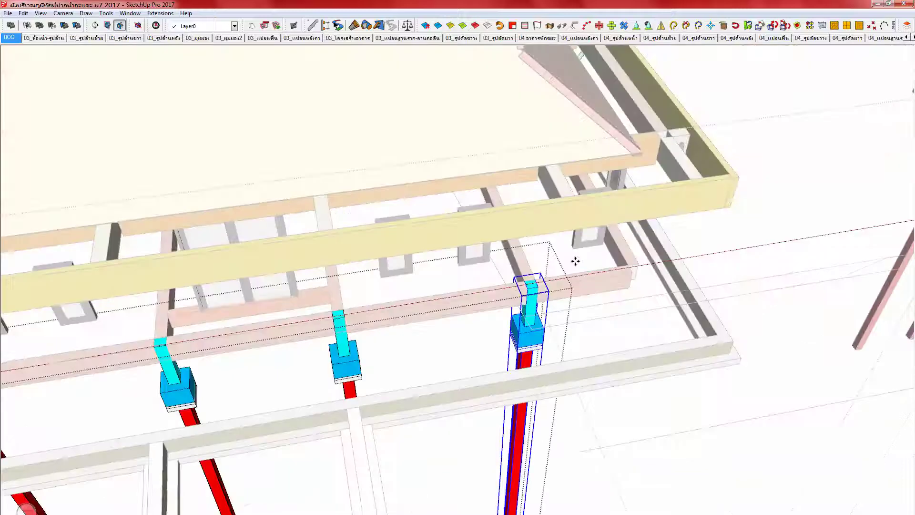
Step: Copy the fourth footing along the beam to the far end corner
scroll(603, 249, up, 6)
scroll(514, 270, down, 3)
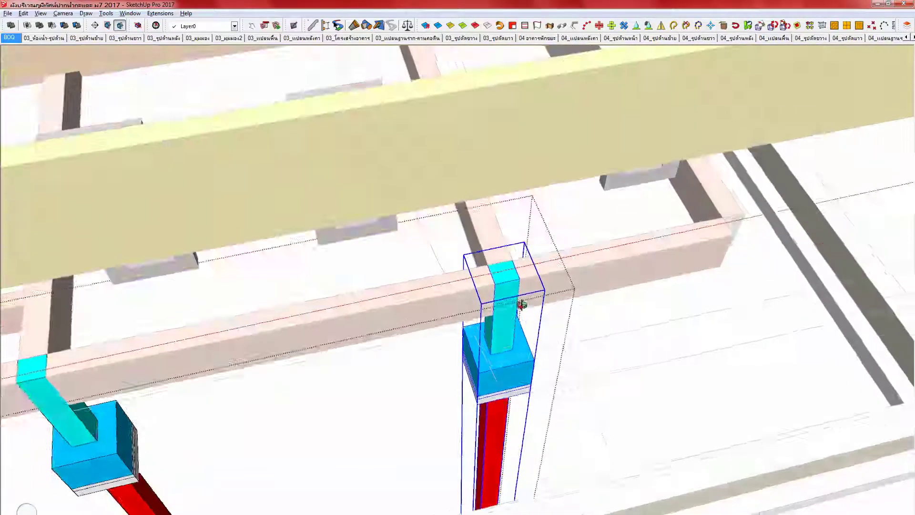
scroll(521, 281, up, 3)
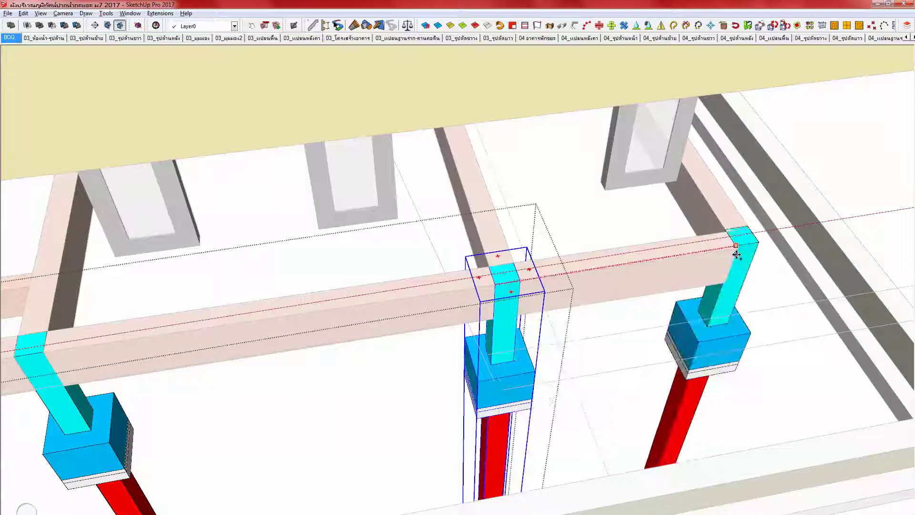
click(736, 248)
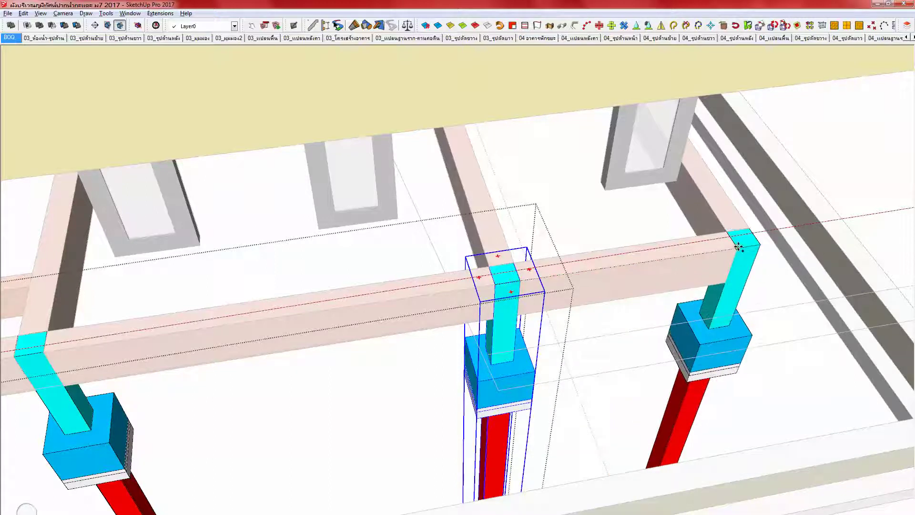
Step: Move the footing next to the end one so its column corner aligns with the beam crossing, using X-ray display
scroll(502, 290, up, 8)
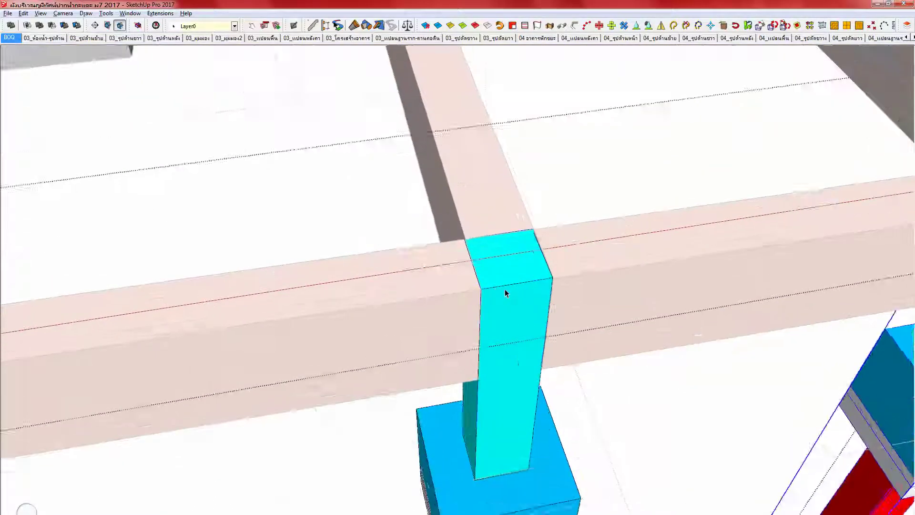
click(491, 251)
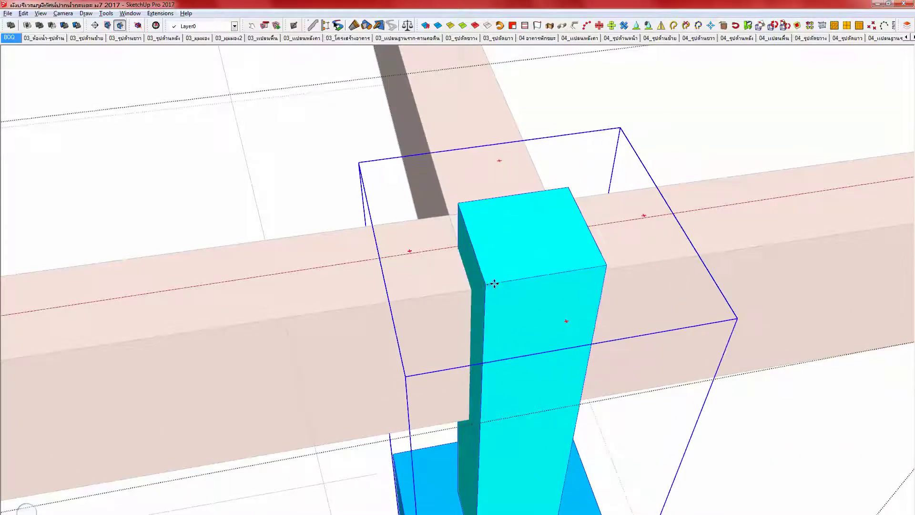
click(484, 284)
click(484, 284)
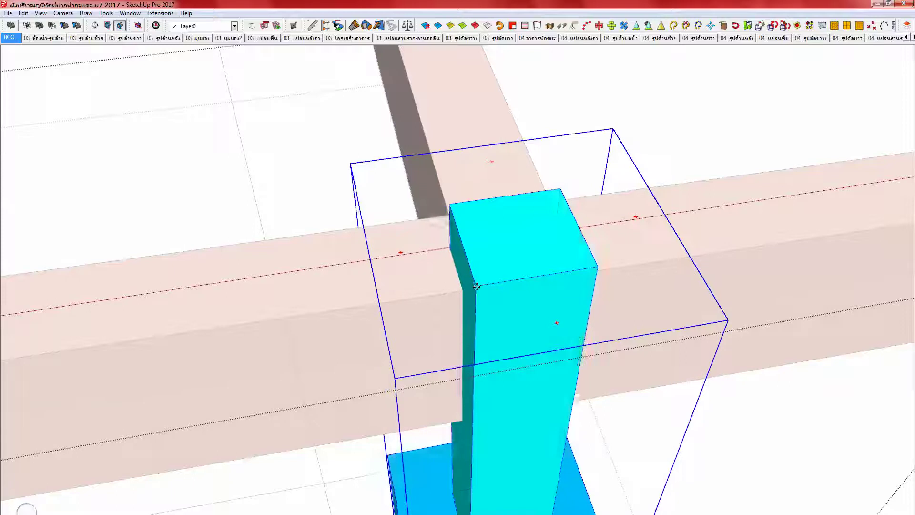
key(x)
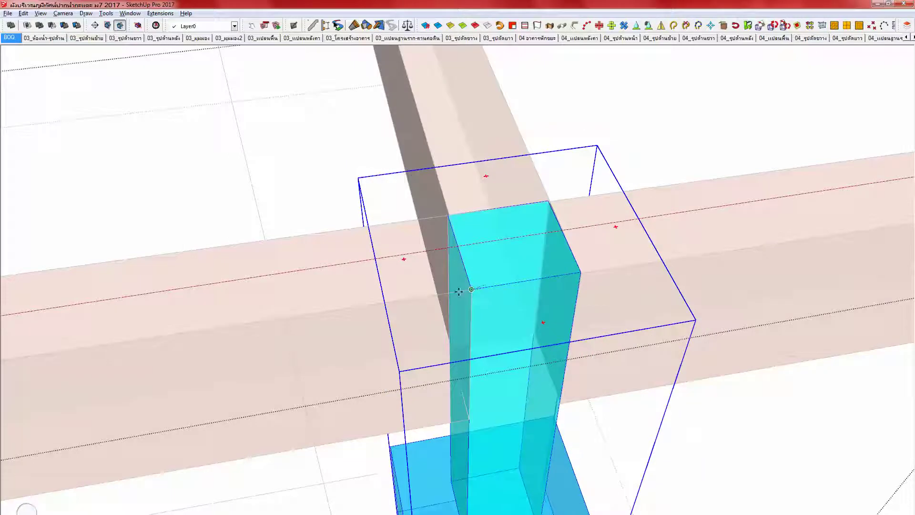
Step: Examine in X-ray display how the copied footing columns line up with the beams, from the far junctions back to the first corner
scroll(484, 229, up, 5)
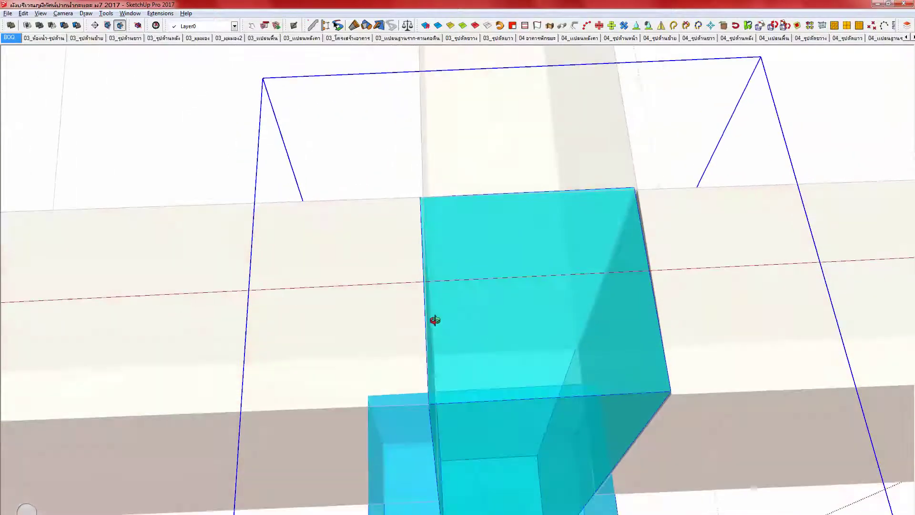
middle_drag(434, 320, 433, 322)
scroll(433, 322, down, 6)
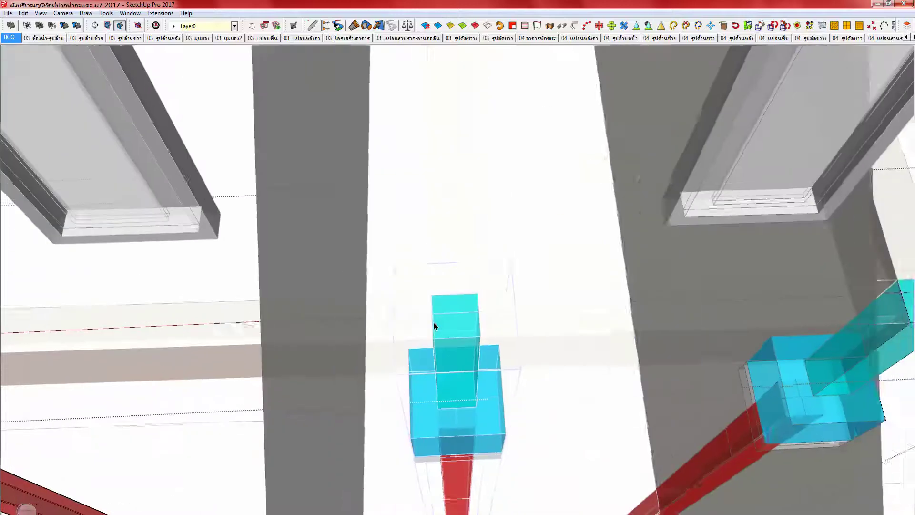
scroll(434, 322, down, 1)
middle_drag(173, 356, 404, 216)
scroll(405, 215, up, 4)
scroll(360, 176, up, 1)
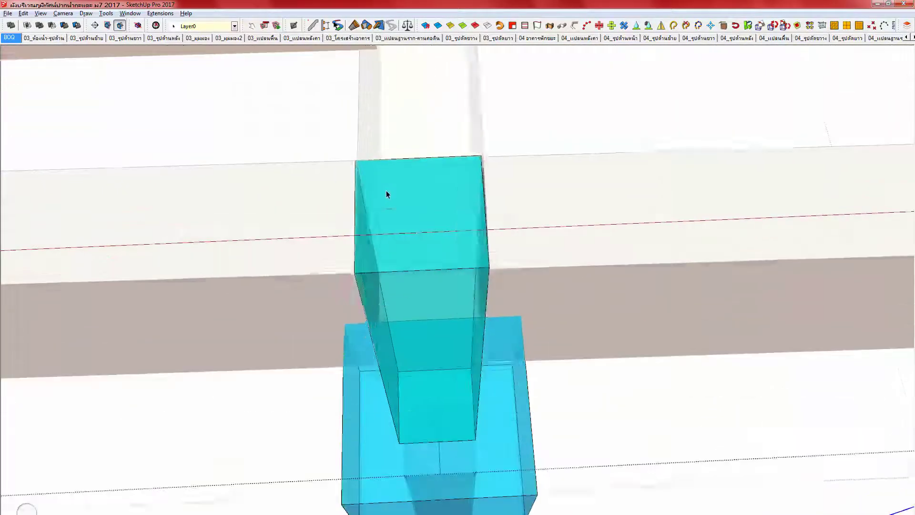
double_click(384, 196)
double_click(392, 200)
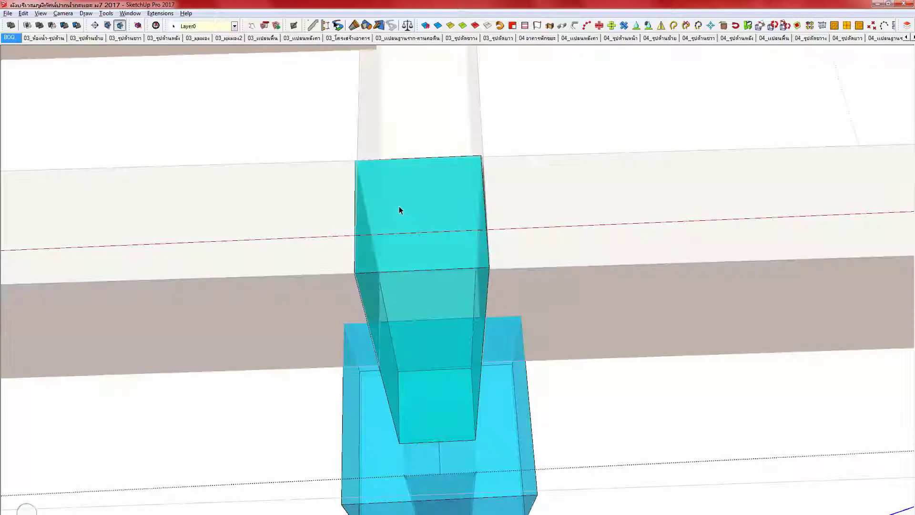
middle_drag(399, 207, 469, 200)
scroll(474, 187, down, 6)
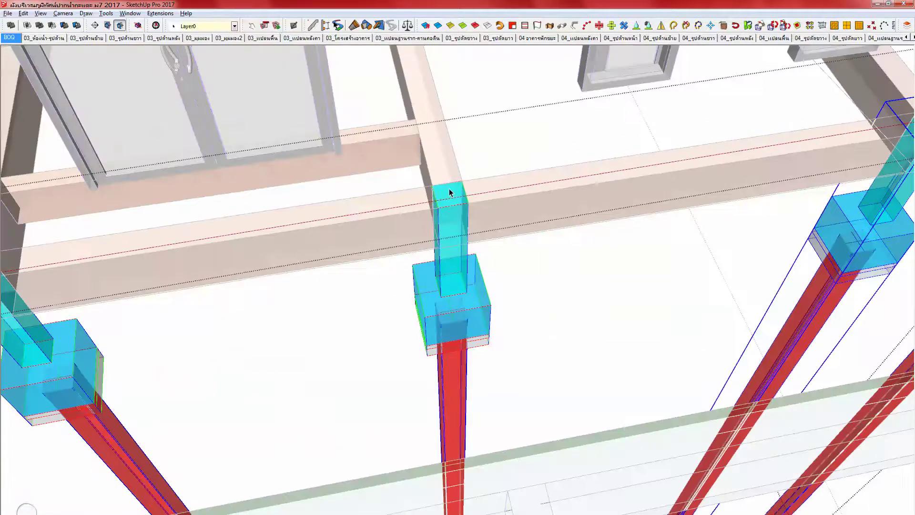
scroll(449, 189, down, 2)
shift+middle_drag(259, 255, 648, 210)
scroll(415, 236, up, 1)
scroll(477, 219, up, 1)
scroll(420, 209, up, 5)
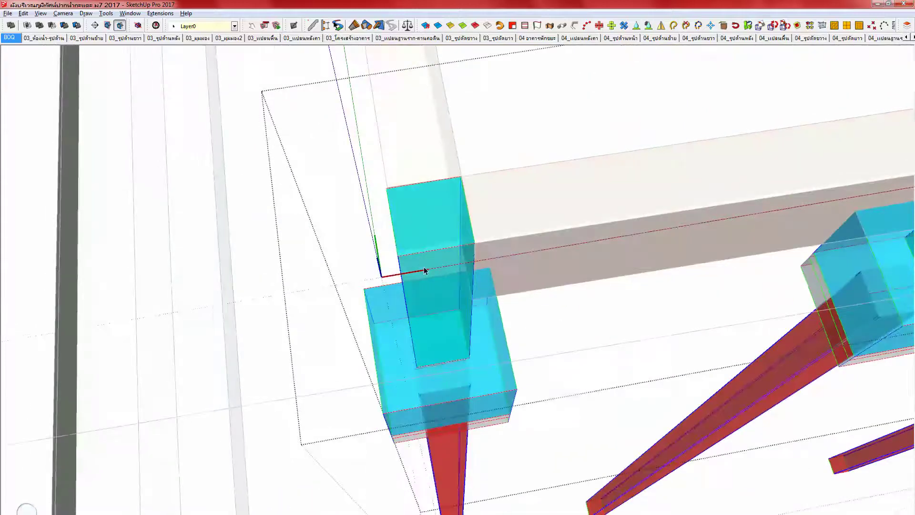
click(418, 221)
scroll(419, 220, up, 4)
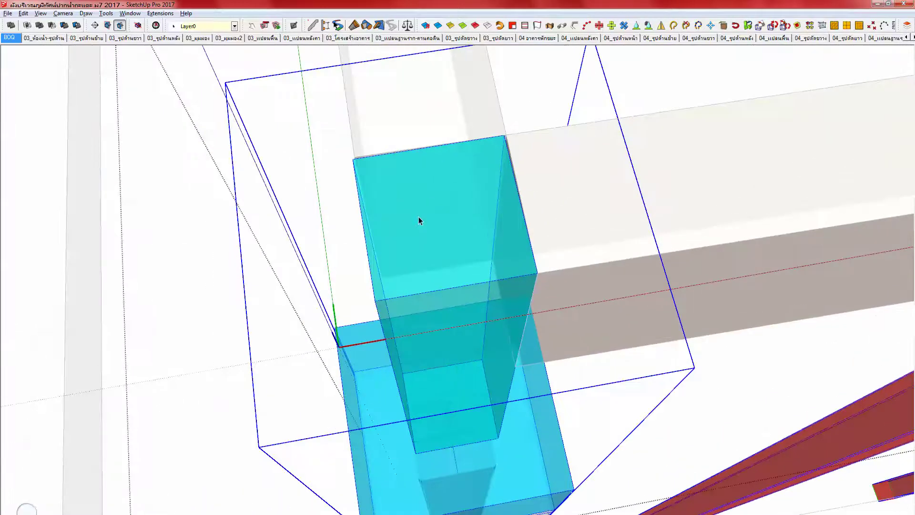
middle_drag(407, 252, 405, 262)
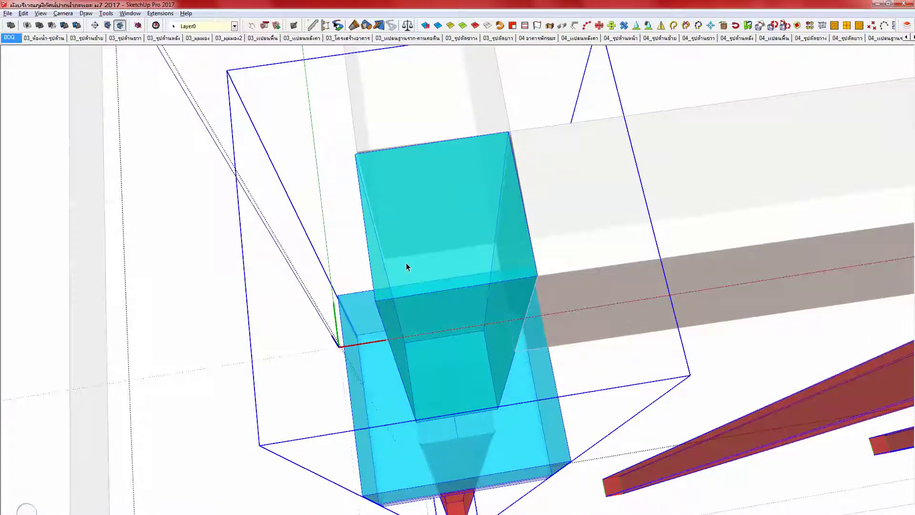
Step: Move the corner footing along the beam by one column width, snapping its outer column corner to the beam junction
key(Escape)
click(404, 272)
key(m)
scroll(395, 270, up, 3)
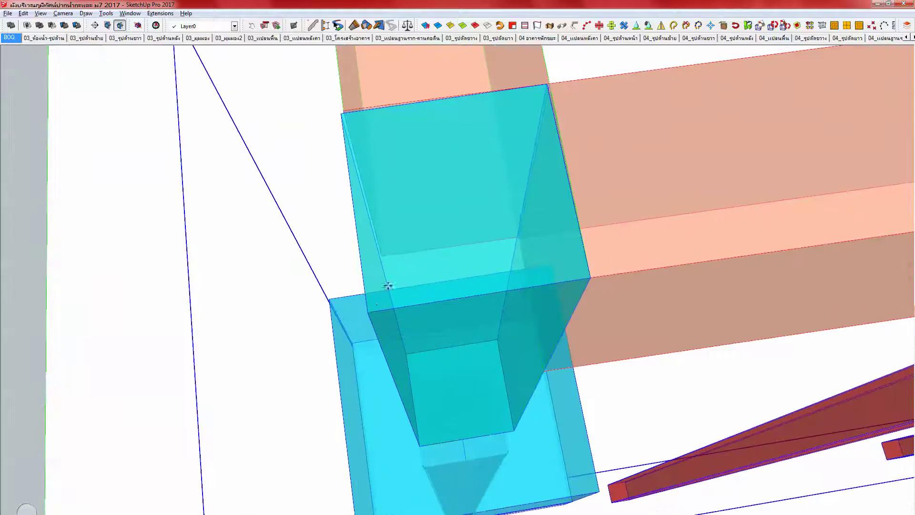
click(368, 311)
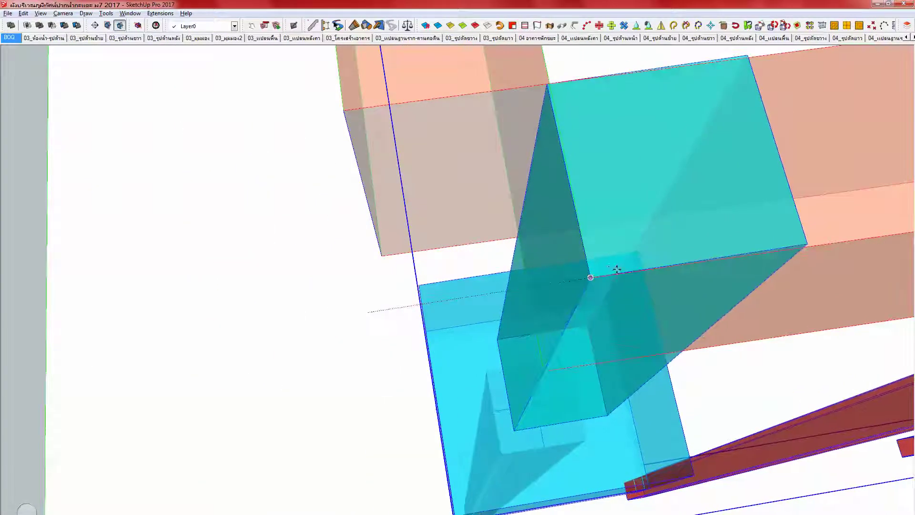
click(591, 277)
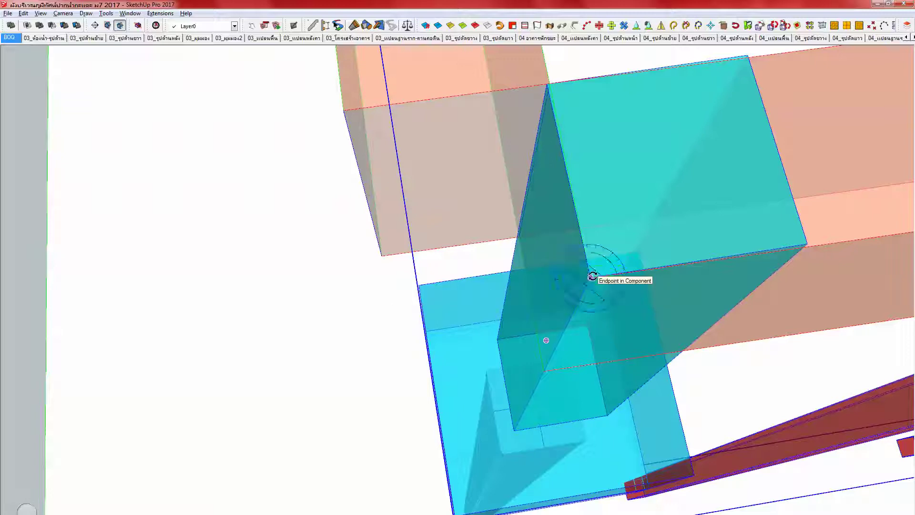
Step: Move the corner footing back along the beam until its inner column corner meets the beam junction
middle_drag(555, 55, 476, 145)
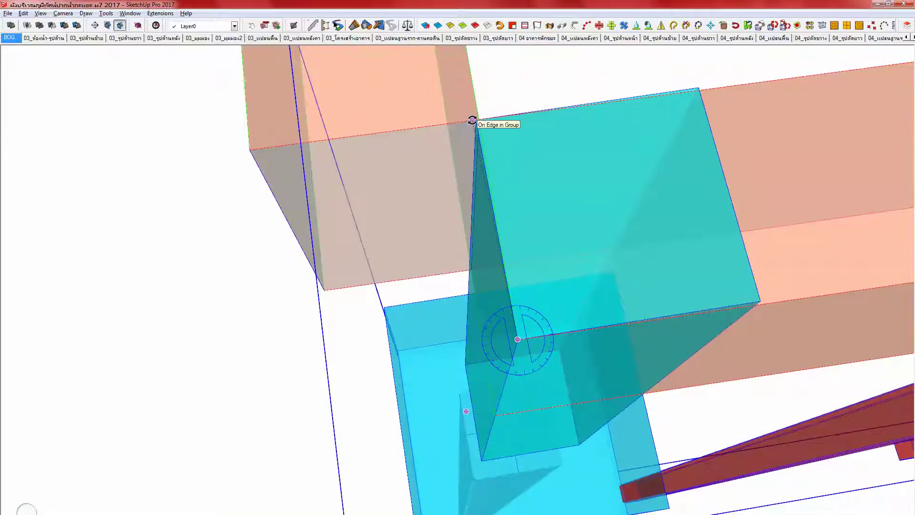
scroll(472, 120, up, 2)
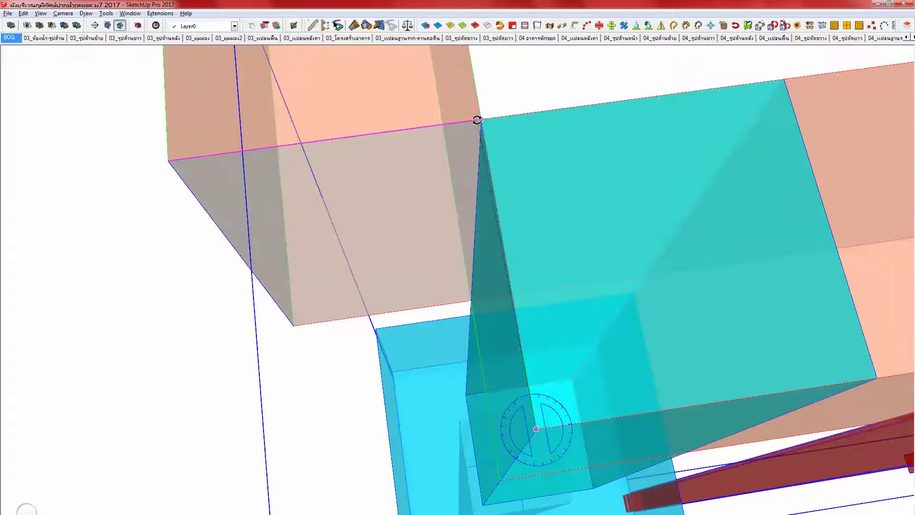
scroll(478, 191, down, 2)
scroll(479, 192, down, 2)
key(m)
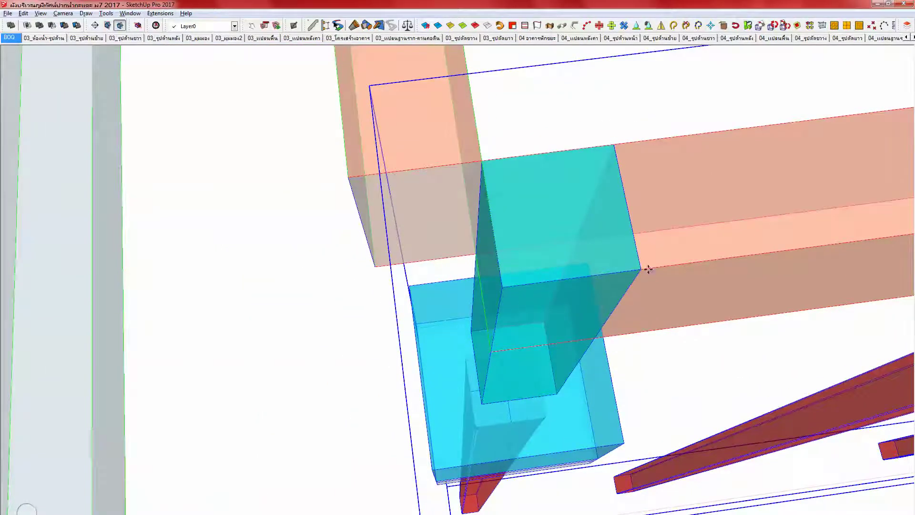
drag(641, 265, 485, 285)
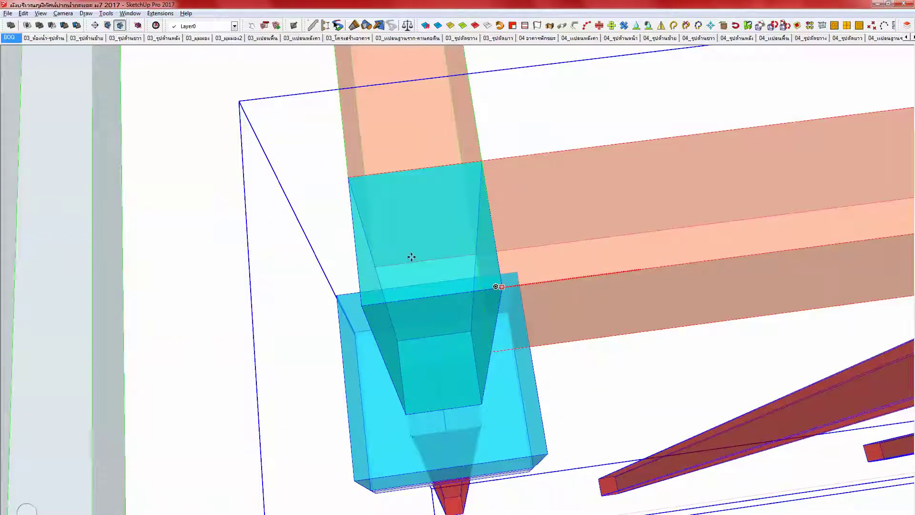
scroll(421, 209, down, 3)
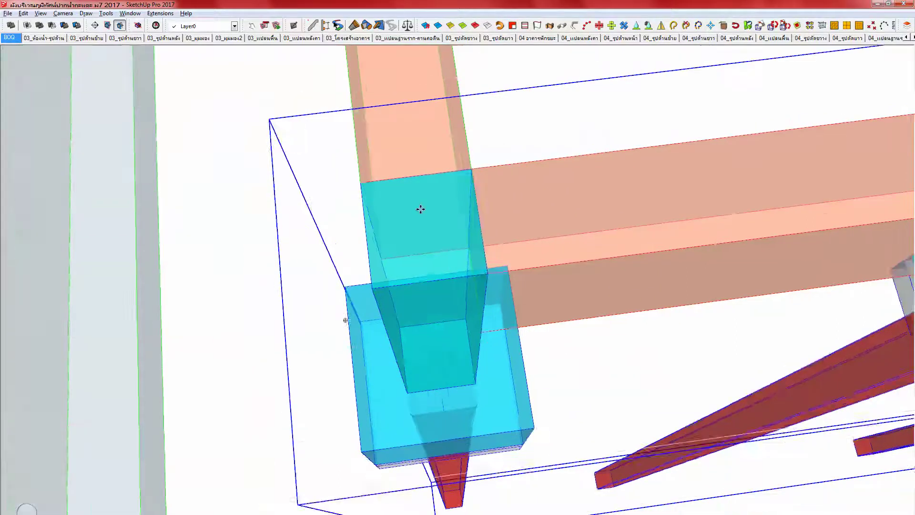
Step: Clear the selection and turn off X-ray display to show the row of footings in solid shading
middle_drag(465, 249, 518, 199)
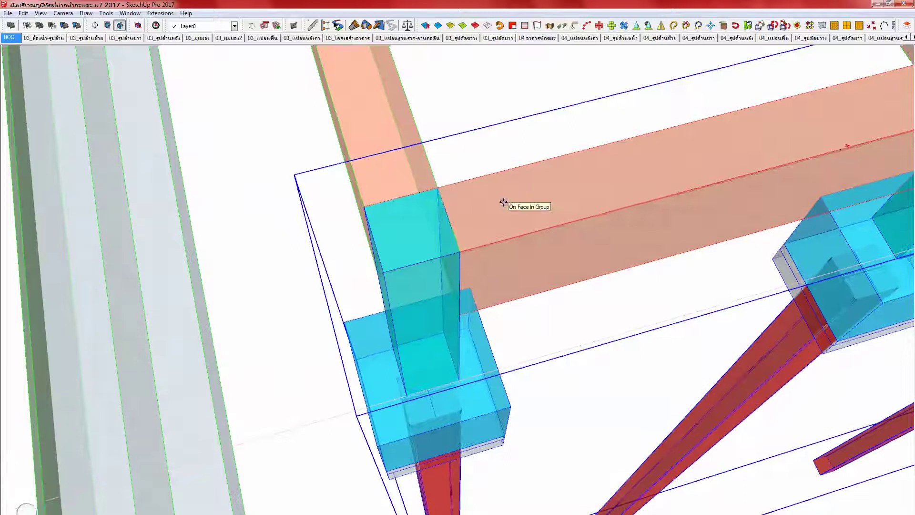
key(ctrl+t)
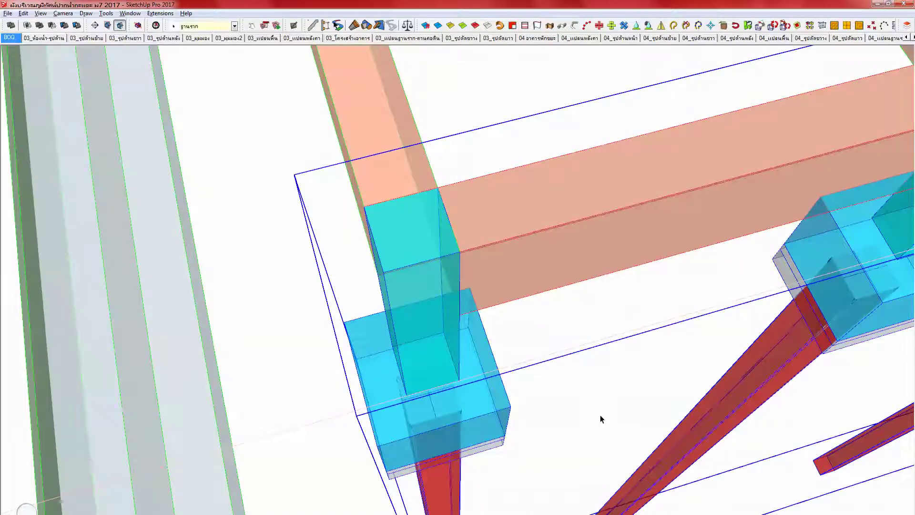
key(space)
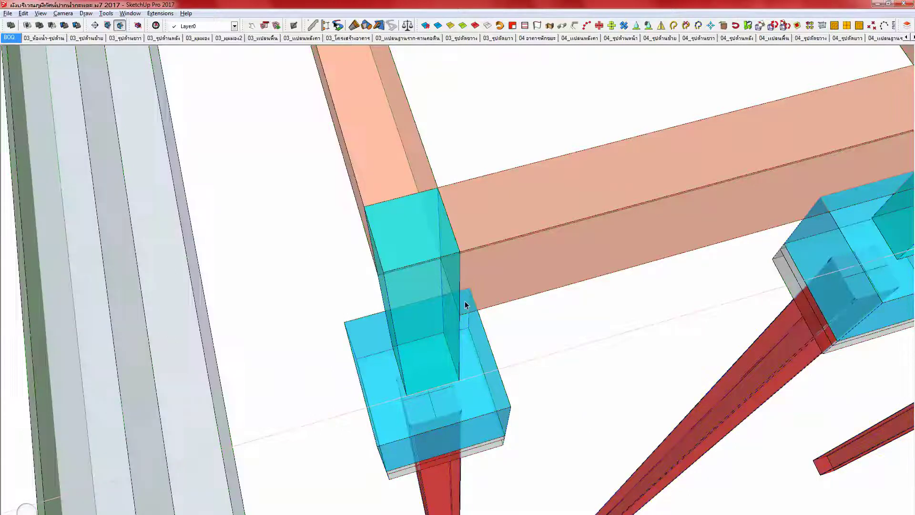
middle_drag(433, 291, 392, 277)
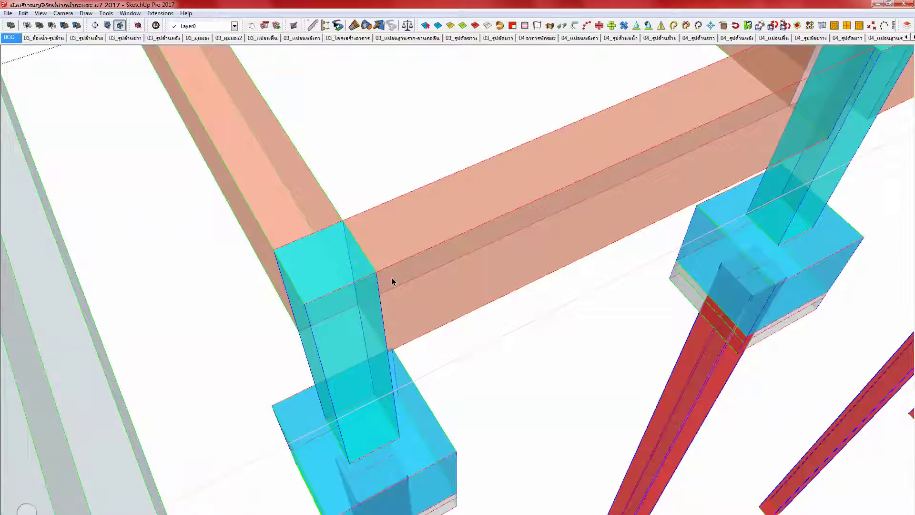
scroll(392, 281, down, 5)
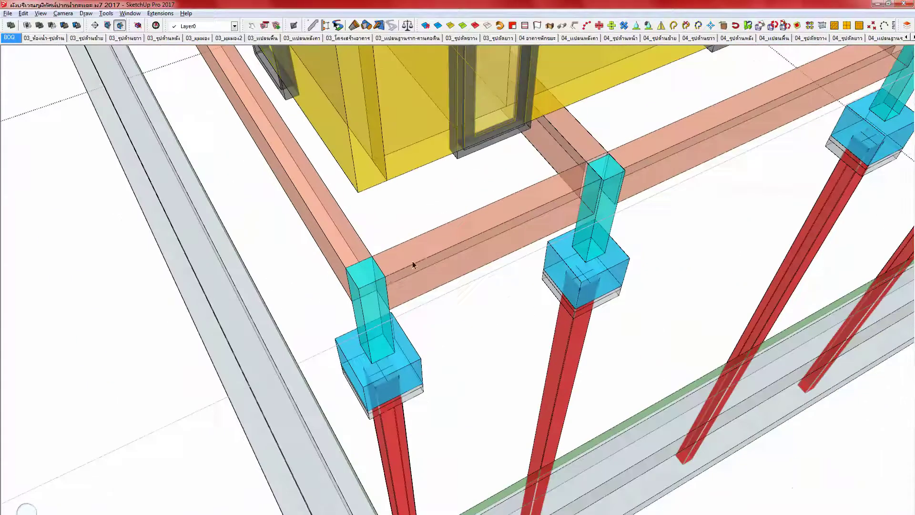
scroll(413, 265, down, 2)
shift+middle_drag(535, 219, 431, 261)
key(x)
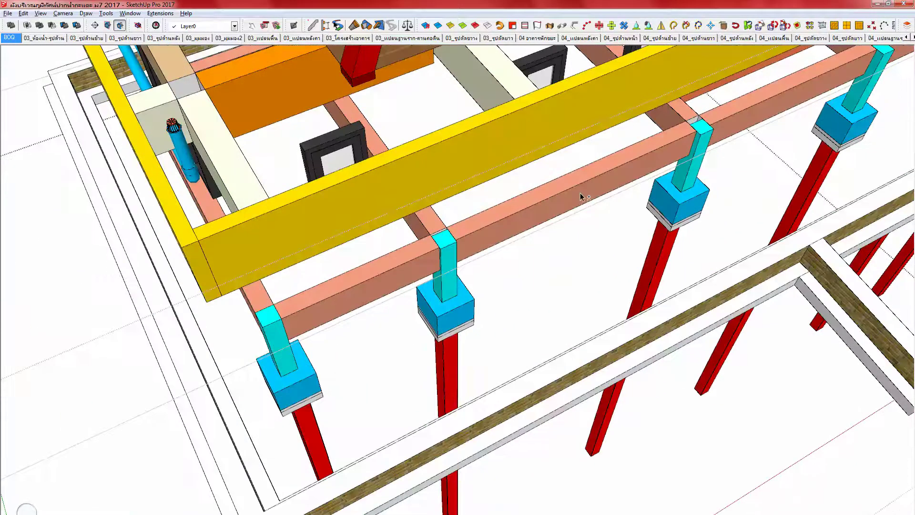
Step: Move the second footing by its column's front corner onto the beam crossing and turn X-ray display on
double_click(451, 268)
click(448, 266)
scroll(444, 257, up, 2)
scroll(444, 255, up, 6)
key(m)
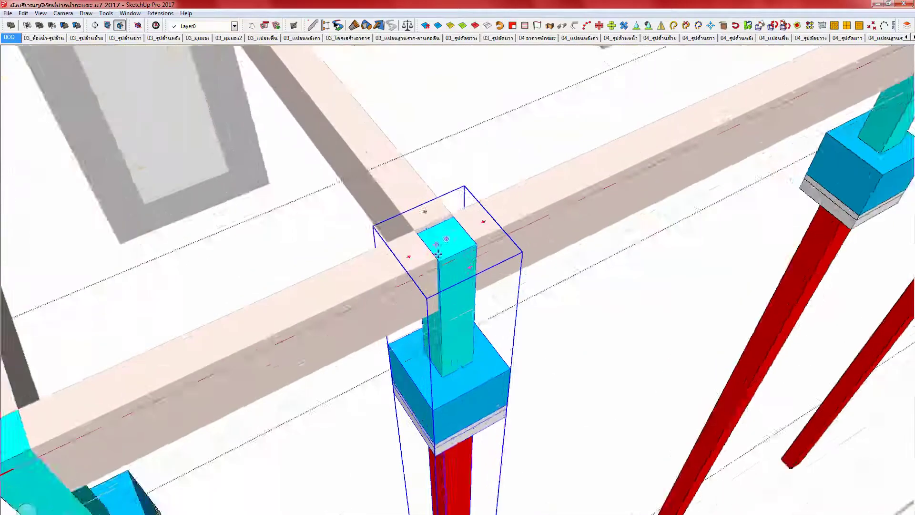
click(440, 271)
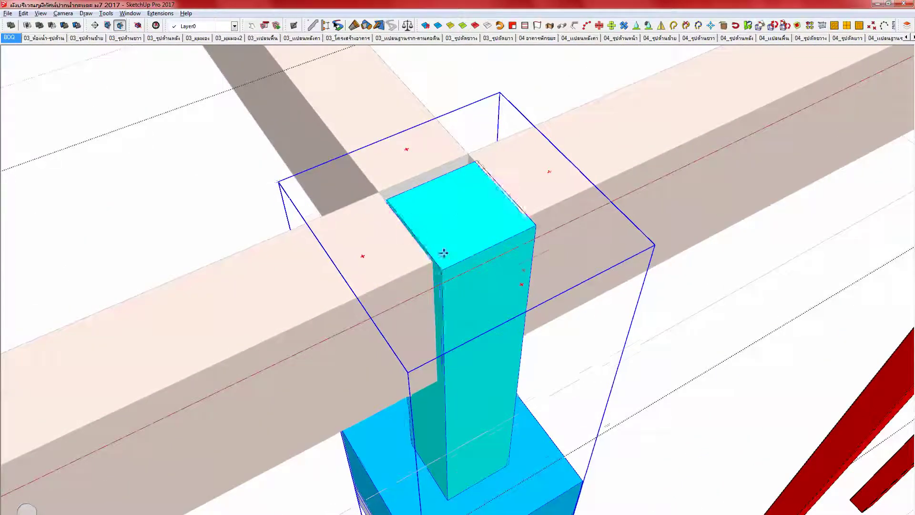
key(x)
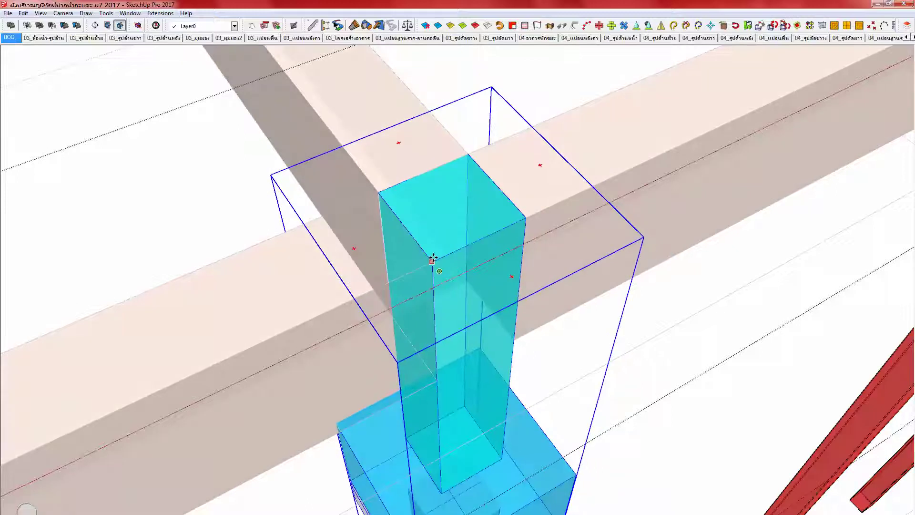
Step: Turn off X-ray display and move the third footing so its column's front corner meets the beam crossing
key(space)
middle_drag(508, 242, 10, 307)
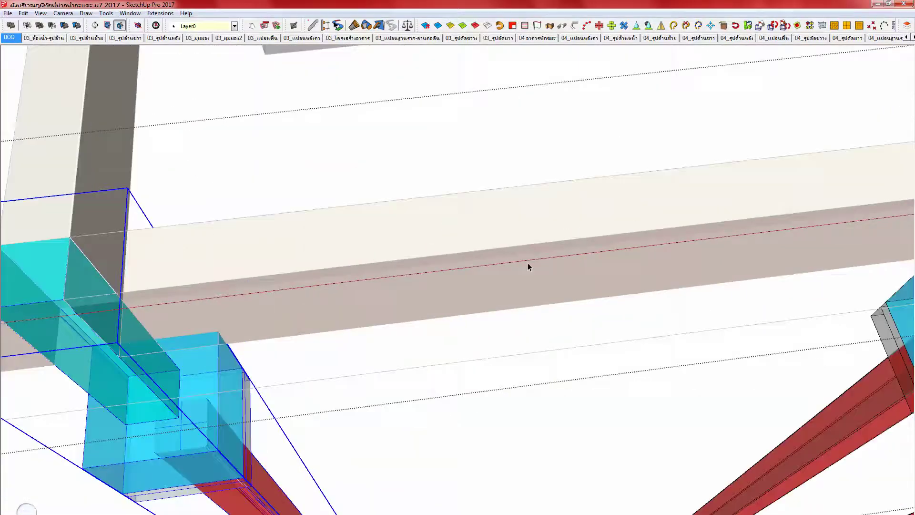
shift+middle_drag(527, 264, 148, 277)
click(573, 260)
scroll(574, 200, up, 3)
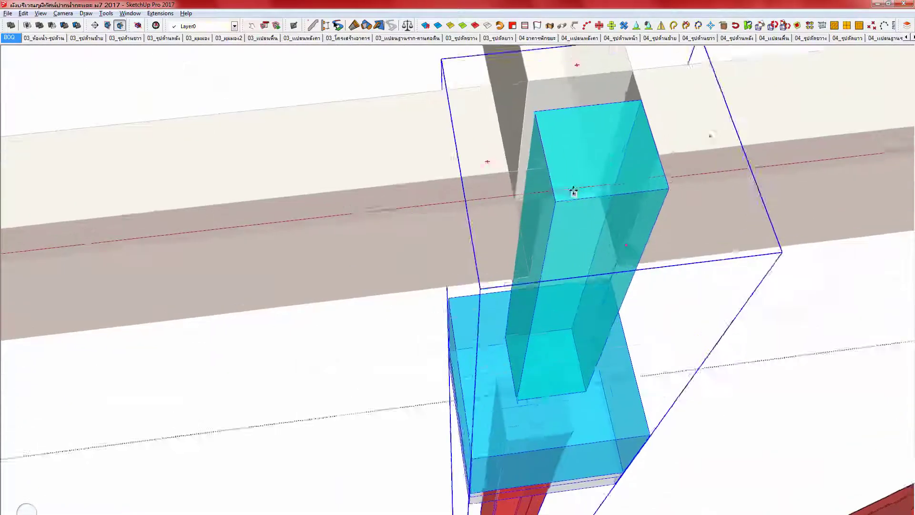
key(m)
click(552, 204)
key(x)
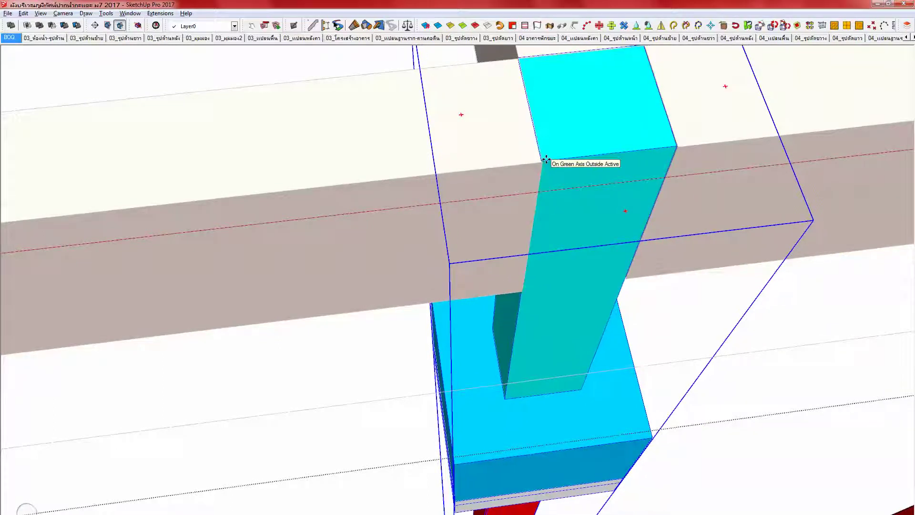
scroll(565, 149, up, 4)
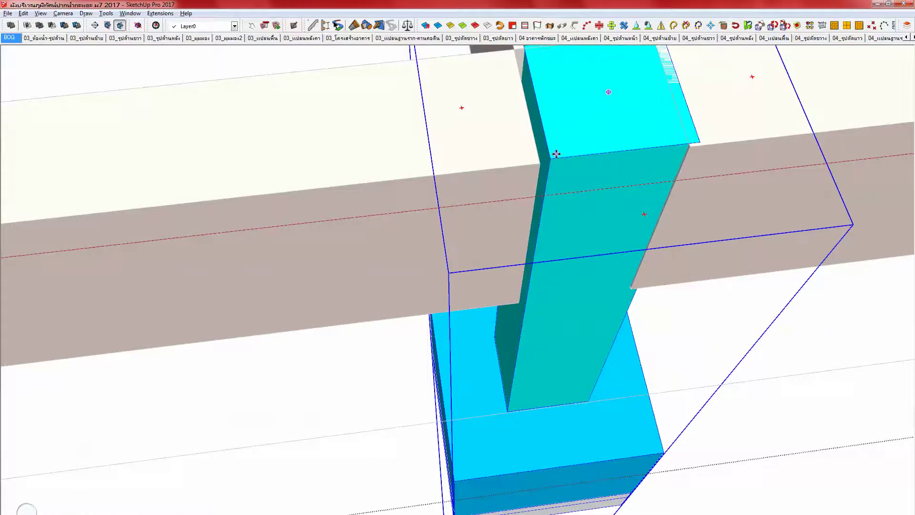
drag(549, 162, 532, 170)
scroll(402, 229, down, 6)
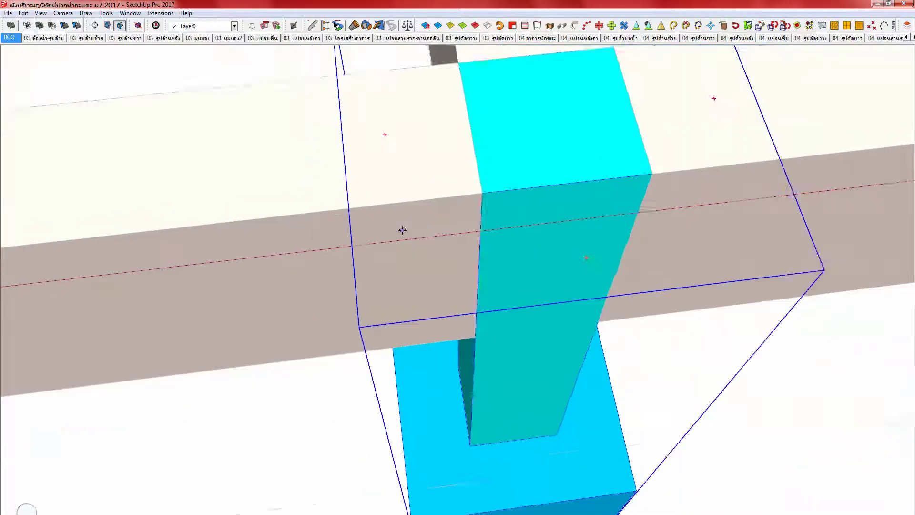
Step: Move the fourth footing by its column's front corner so the column fits the opening at the beam crossing
scroll(121, 212, up, 3)
scroll(121, 212, down, 3)
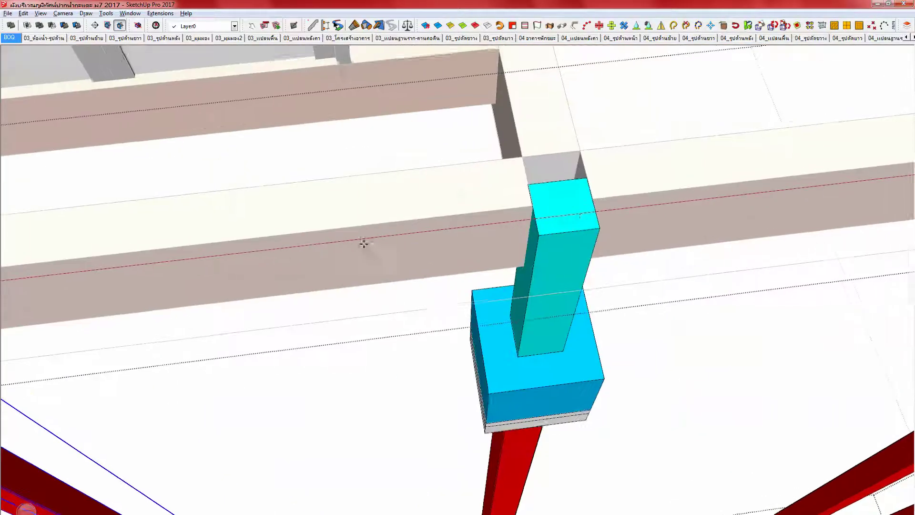
scroll(557, 197, up, 5)
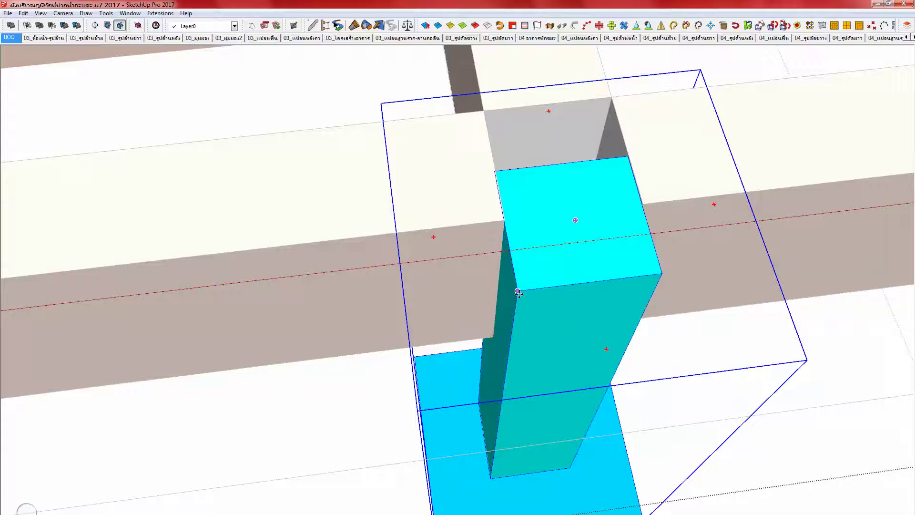
drag(518, 290, 505, 218)
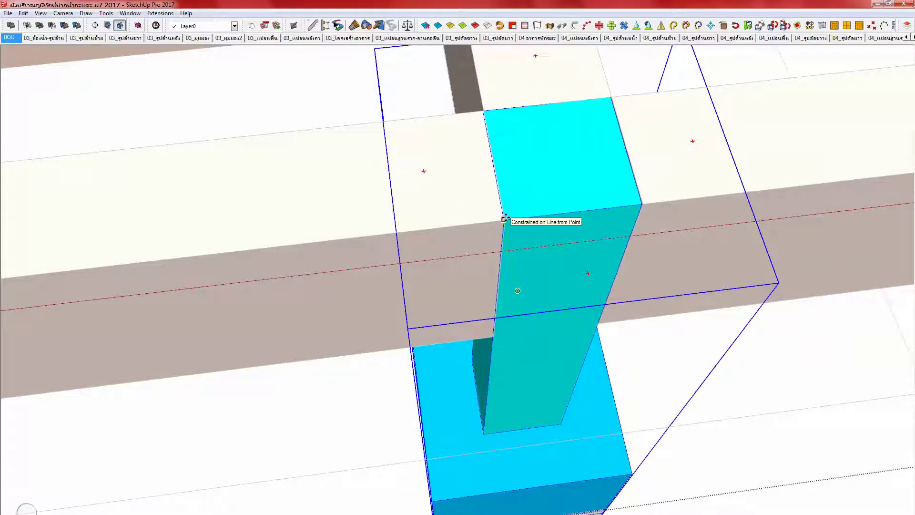
scroll(505, 219, up, 2)
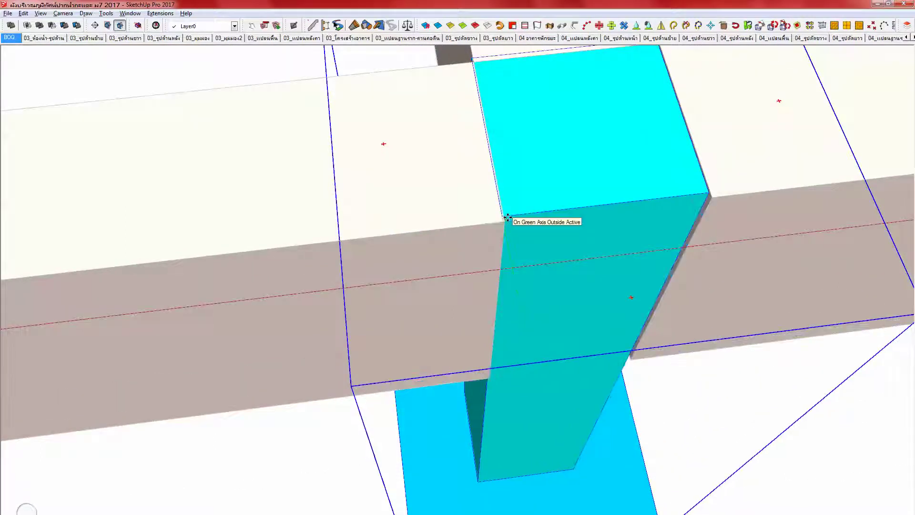
scroll(508, 219, up, 2)
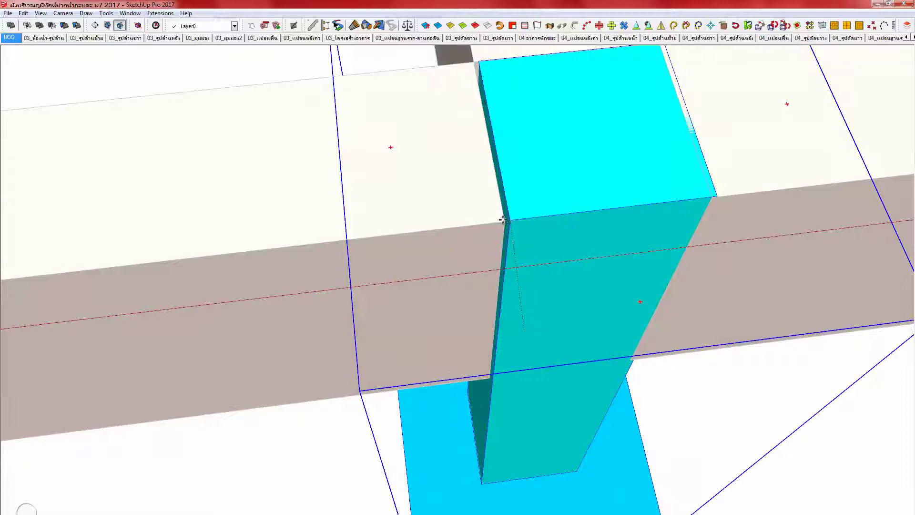
scroll(503, 218, up, 2)
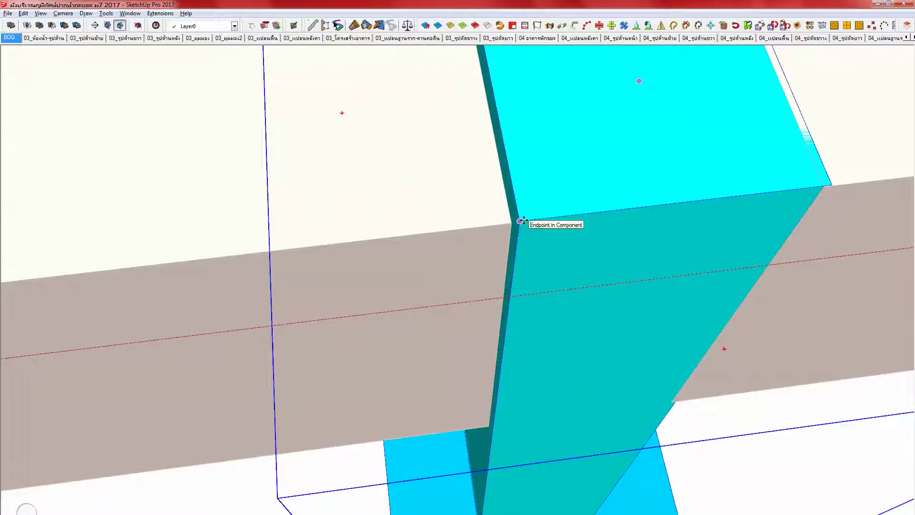
click(515, 222)
scroll(519, 232, down, 5)
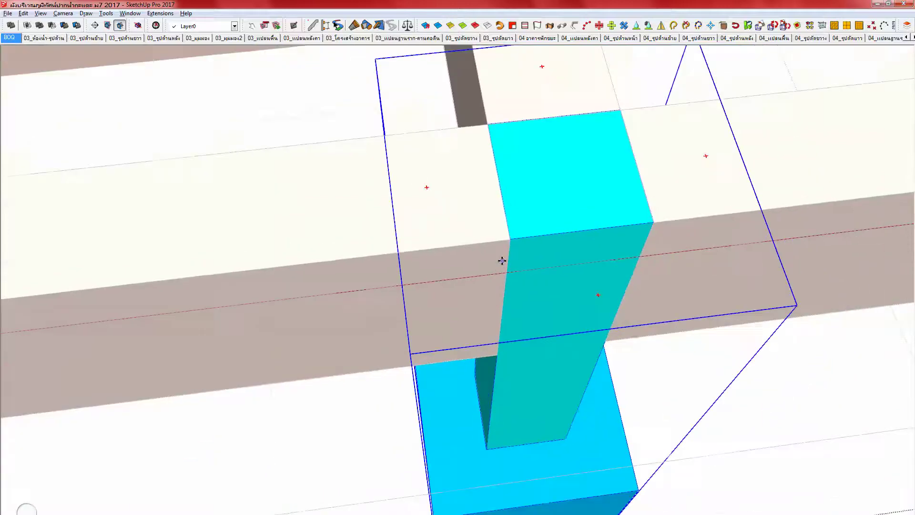
Step: Check the fourth column's corner against the beam edge at close range and grab it for a fine position correction
scroll(502, 181, up, 6)
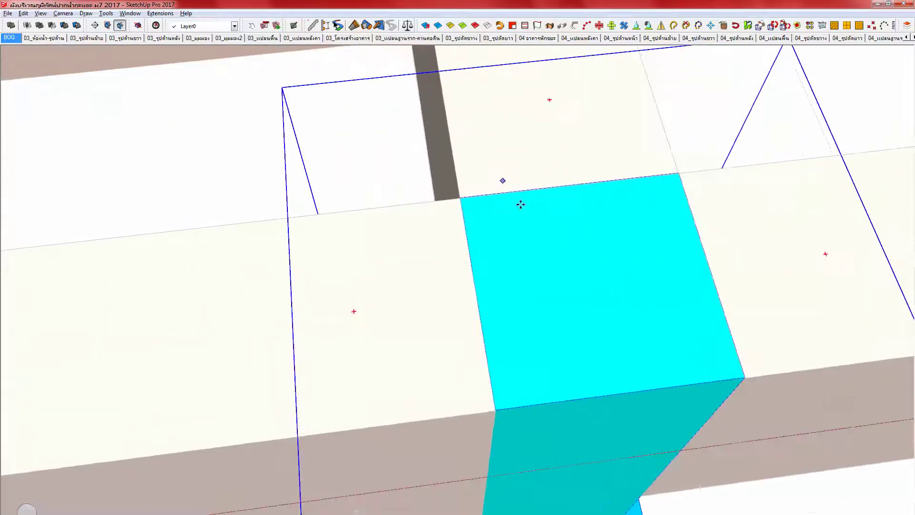
mouse_move(508, 219)
middle_down()
mouse_move(477, 375)
mouse_move(504, 223)
middle_up()
middle_drag(486, 352, 458, 174)
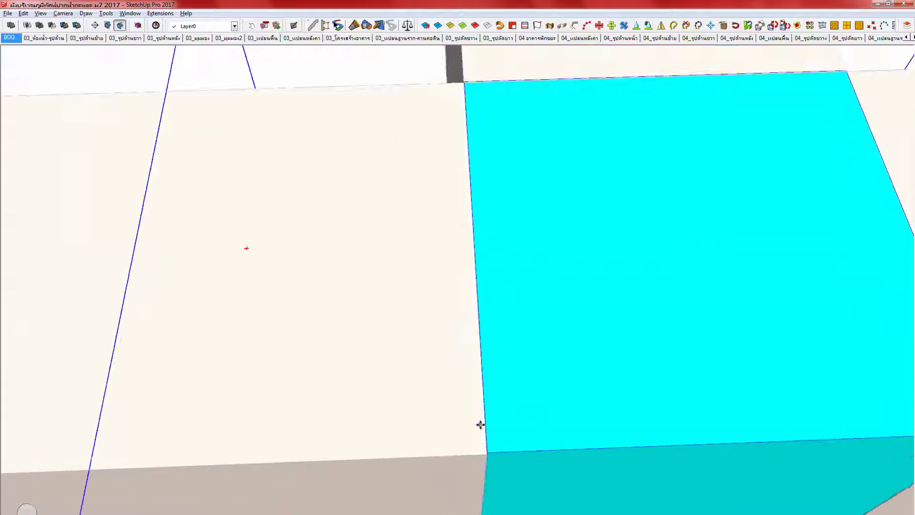
shift+middle_drag(480, 425, 428, 262)
scroll(440, 305, up, 3)
scroll(445, 305, down, 4)
middle_drag(443, 327, 257, 359)
scroll(424, 302, up, 2)
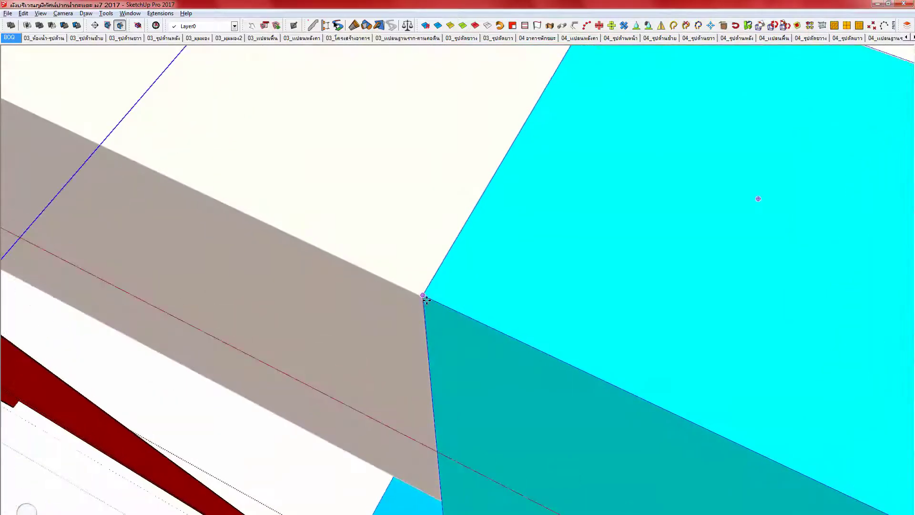
click(423, 296)
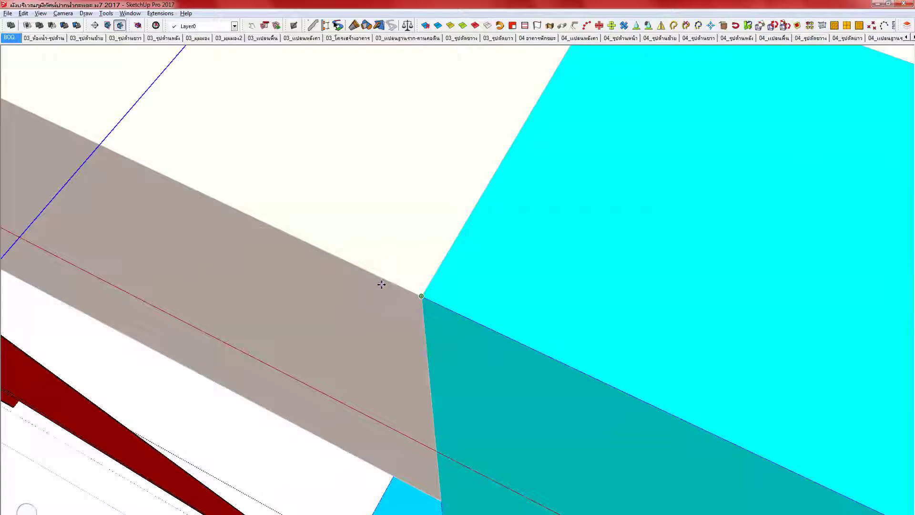
Step: Move the fifth footing by its column's front corner back to the beam edge so the column fits the beam crossing
scroll(387, 281, down, 3)
scroll(381, 284, down, 5)
shift+middle_drag(663, 399, 477, 281)
scroll(635, 367, up, 2)
shift+middle_drag(635, 368, 431, 227)
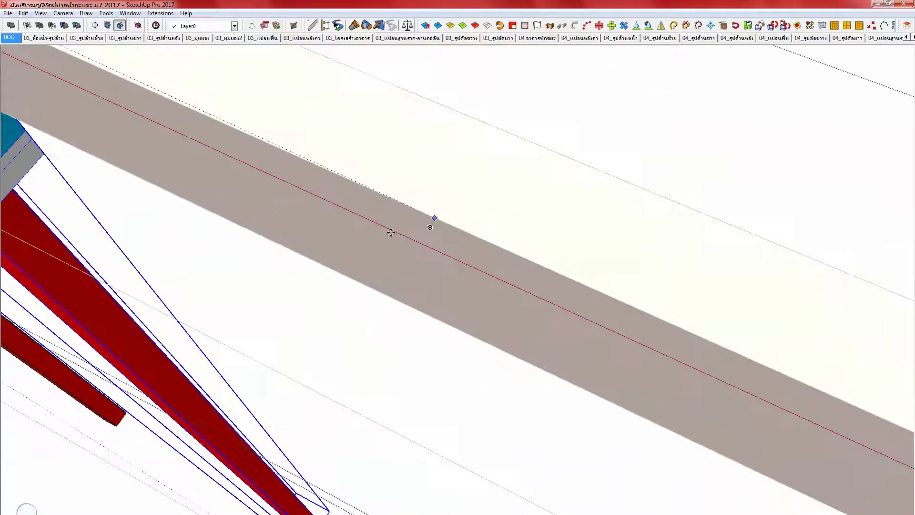
scroll(593, 310, down, 5)
scroll(425, 257, up, 4)
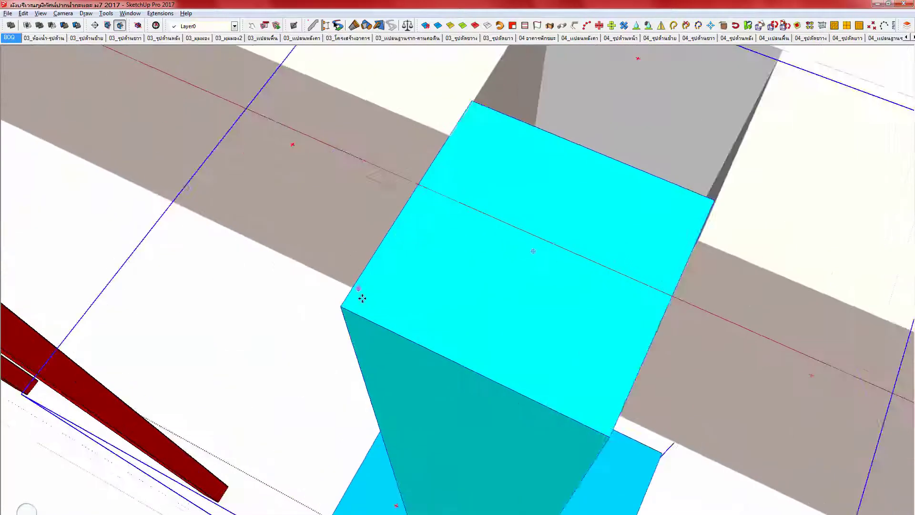
click(340, 305)
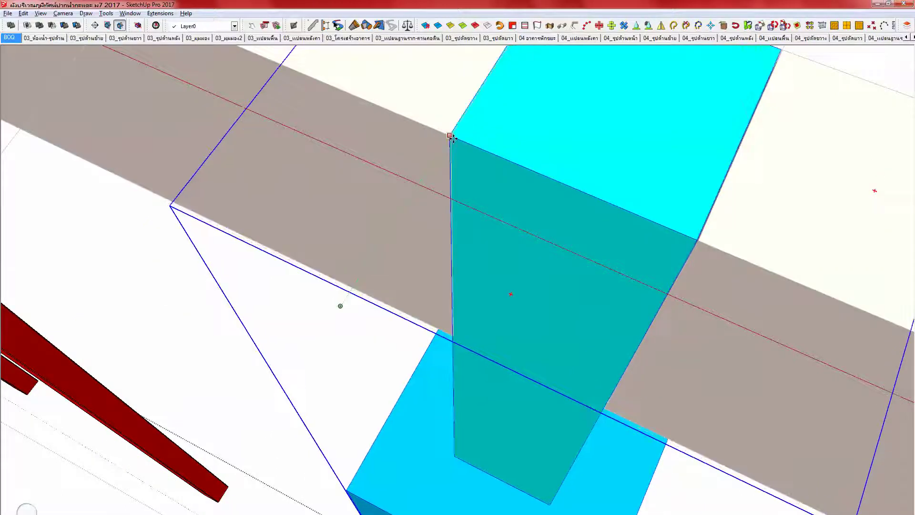
scroll(454, 139, up, 3)
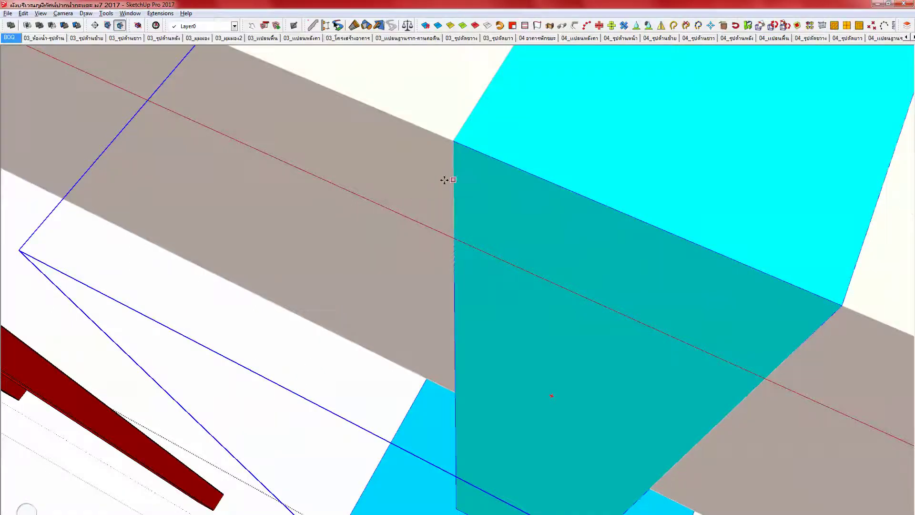
Step: Move the end footing by its column's front corner so it meets the corner of the beam end
scroll(312, 178, down, 5)
scroll(405, 213, down, 3)
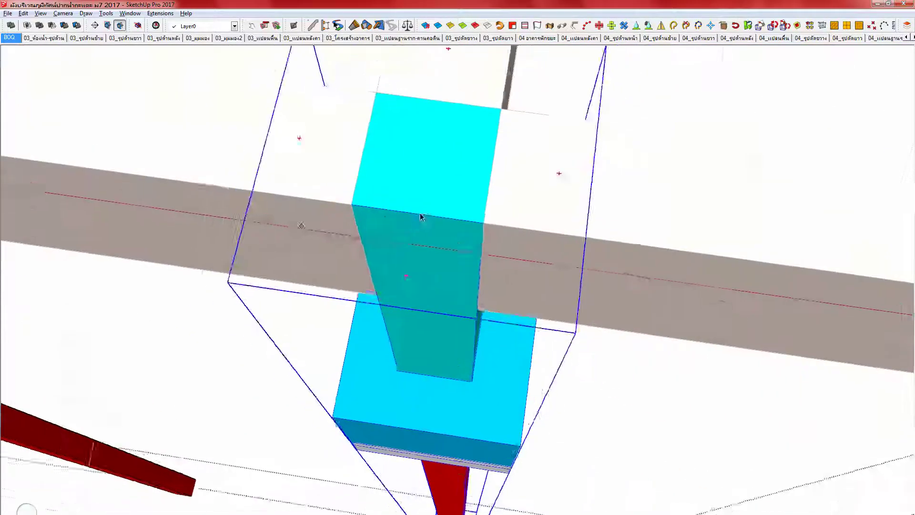
middle_drag(690, 257, 521, 354)
scroll(459, 351, up, 3)
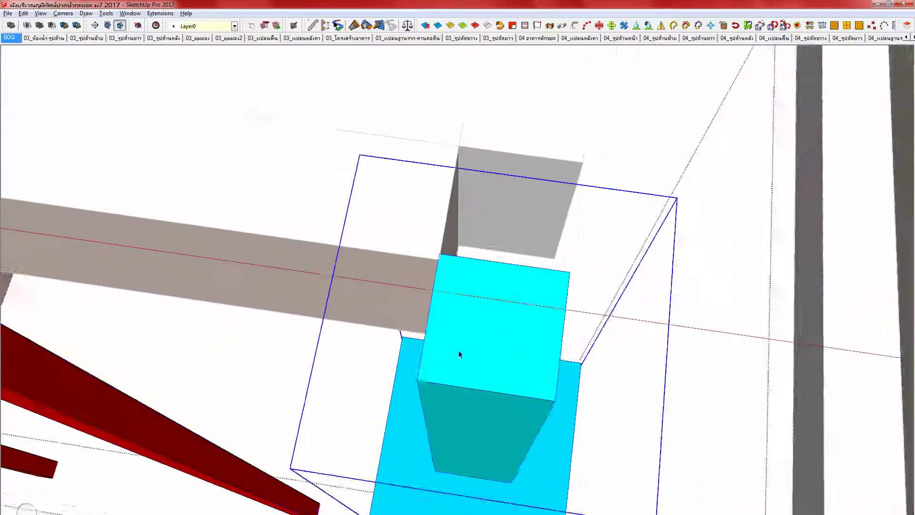
middle_drag(405, 387, 434, 232)
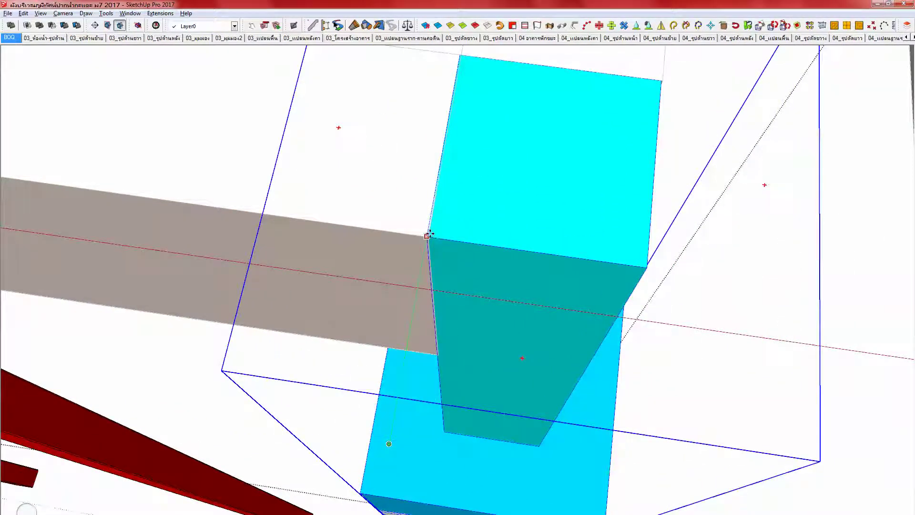
scroll(430, 233, up, 2)
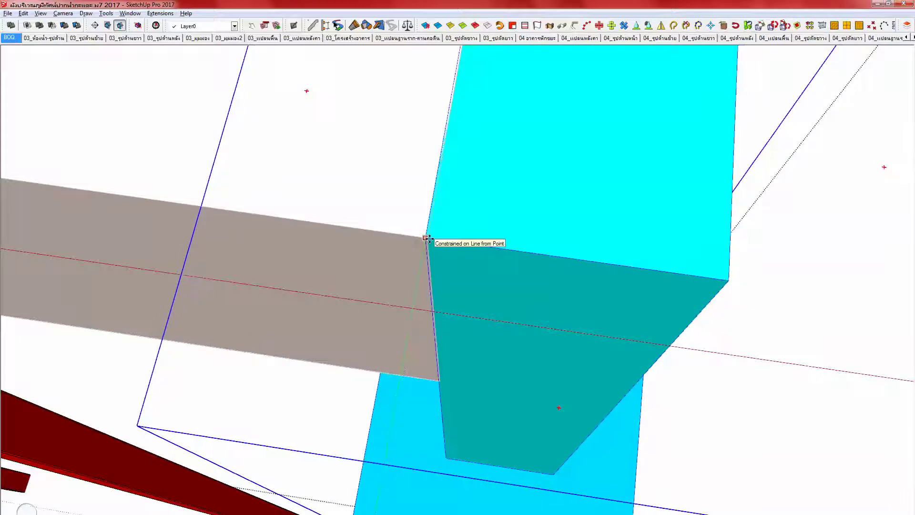
scroll(425, 237, up, 1)
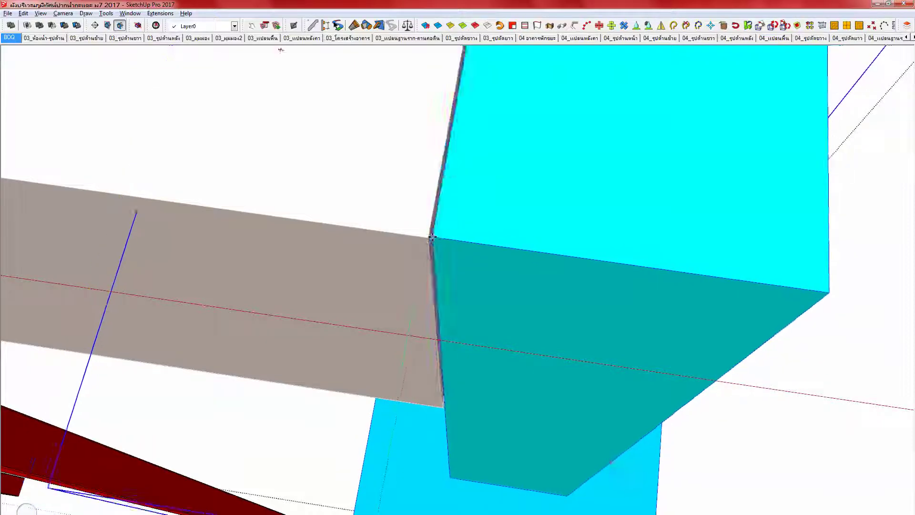
middle_drag(430, 238, 525, 228)
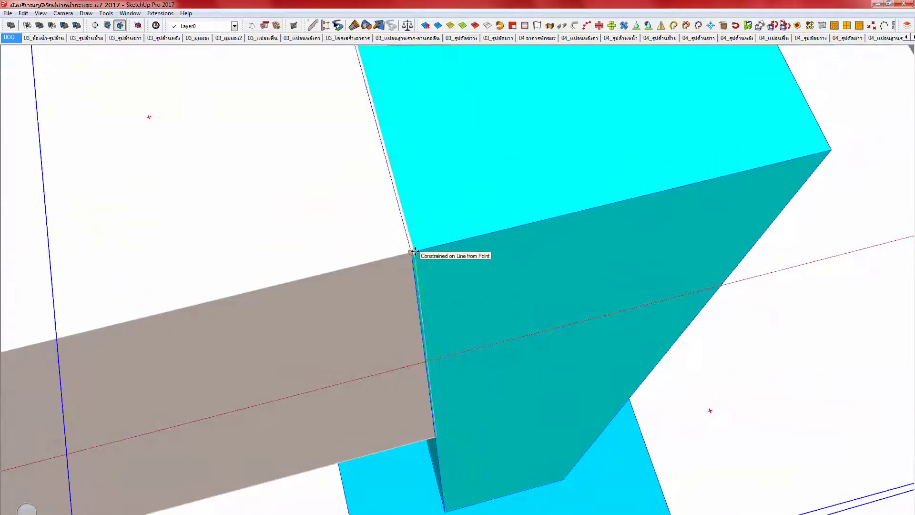
scroll(414, 251, up, 1)
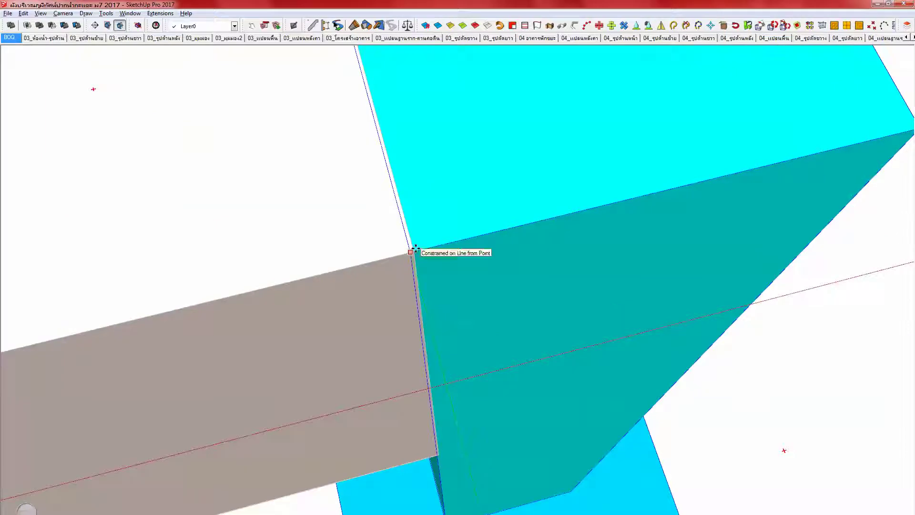
middle_drag(417, 248, 415, 250)
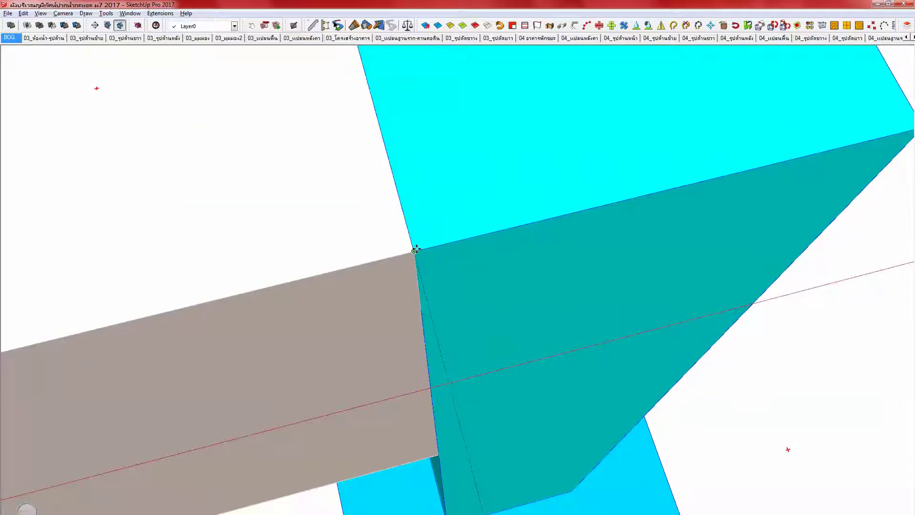
scroll(423, 244, down, 10)
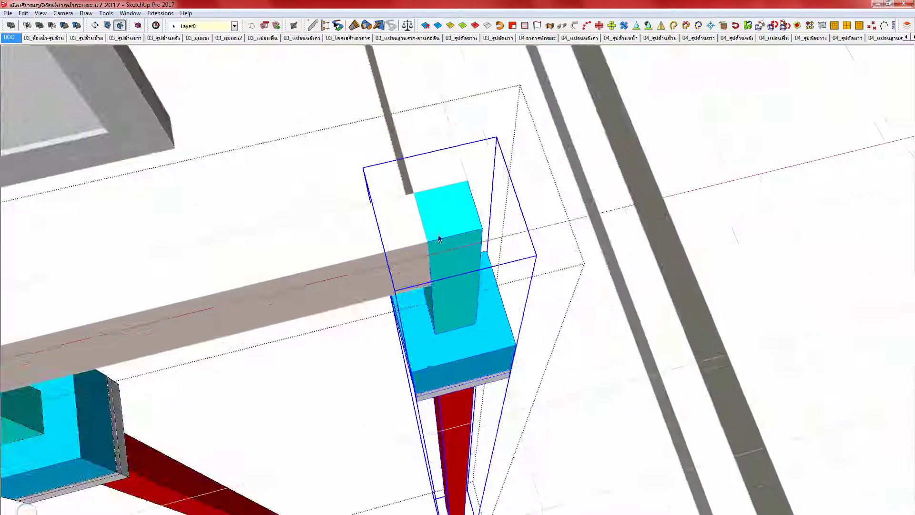
Step: Examine the row of footings back to the first one, checking each column against the front beam and its crossing
scroll(437, 237, down, 4)
shift+middle_drag(410, 357, 688, 128)
scroll(715, 131, down, 3)
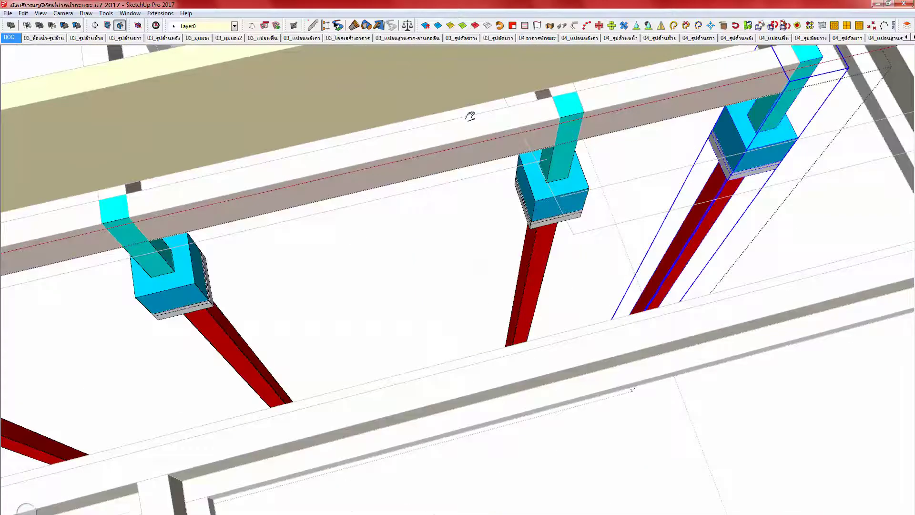
shift+middle_drag(469, 116, 691, 95)
shift+middle_drag(286, 205, 548, 157)
shift+middle_drag(202, 224, 377, 189)
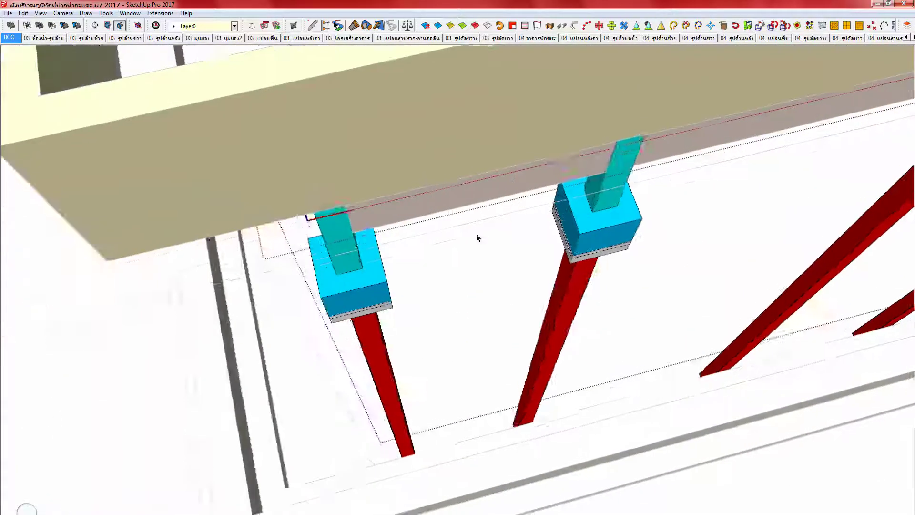
scroll(478, 238, up, 2)
scroll(298, 154, up, 4)
scroll(307, 169, up, 3)
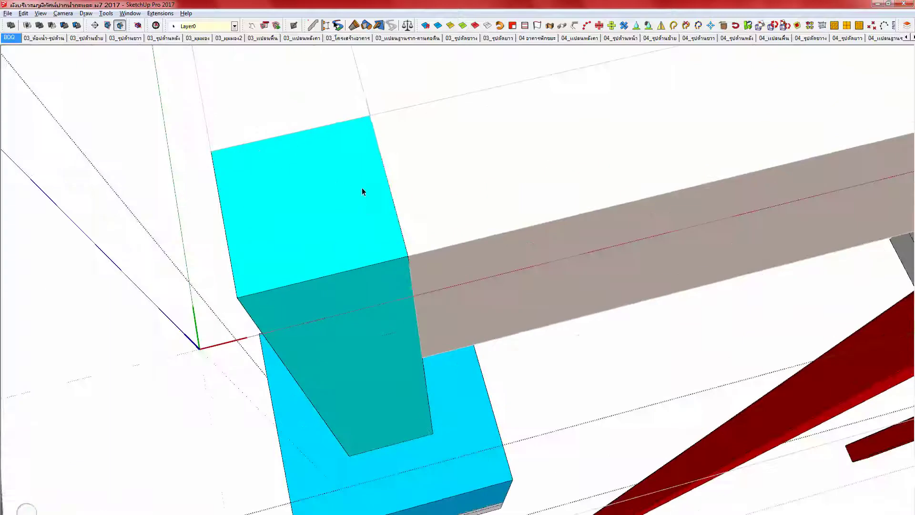
scroll(367, 198, up, 3)
scroll(447, 245, down, 8)
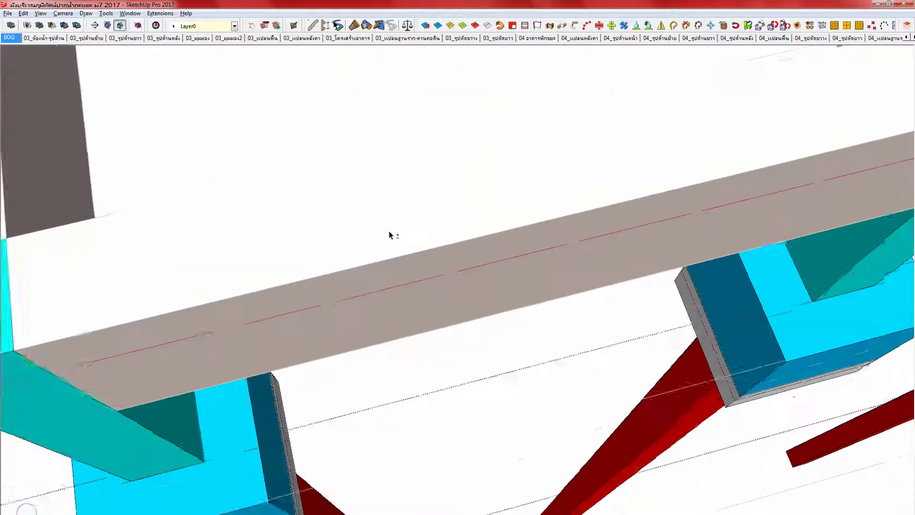
scroll(719, 138, up, 2)
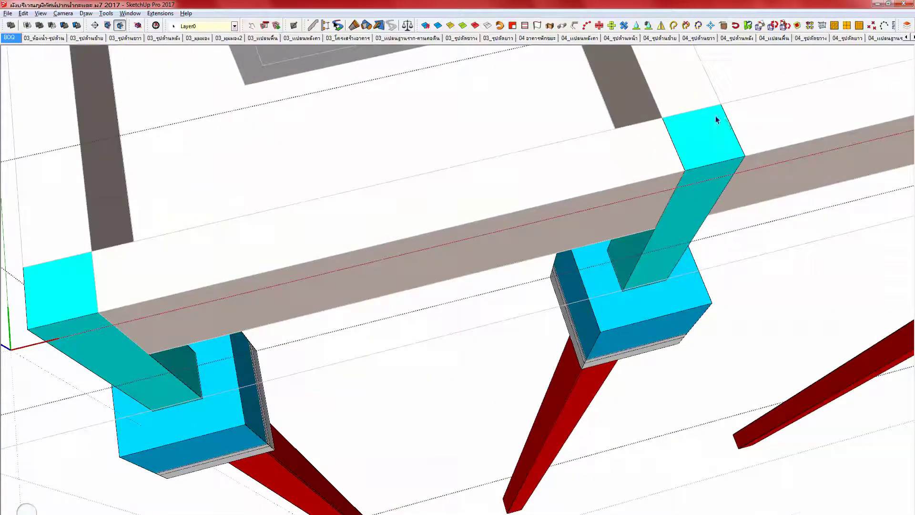
Step: Fine-adjust the second footing's position by its column's front corner so it sits on the beam crossing
scroll(701, 135, up, 4)
scroll(667, 224, up, 2)
middle_drag(667, 224, 462, 222)
click(663, 316)
scroll(663, 316, up, 4)
middle_drag(640, 322, 484, 288)
key(m)
click(477, 279)
click(564, 297)
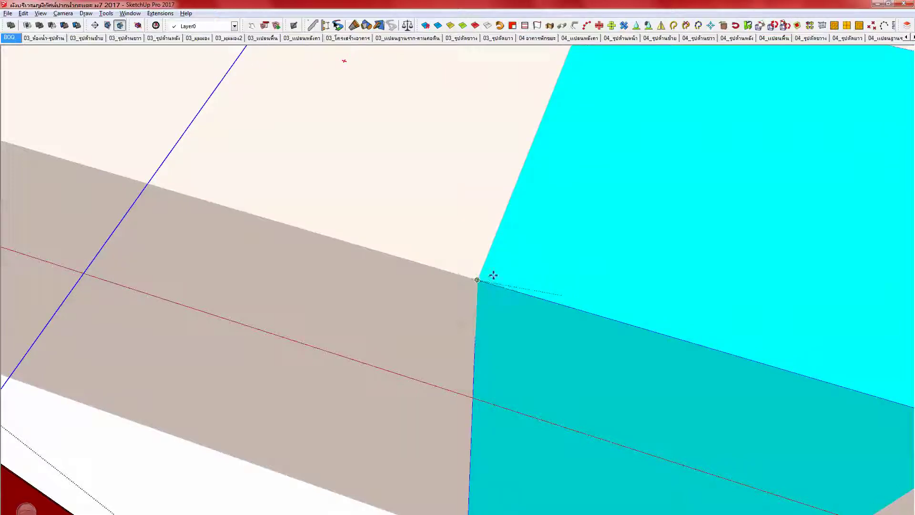
scroll(493, 275, down, 2)
scroll(493, 275, down, 2)
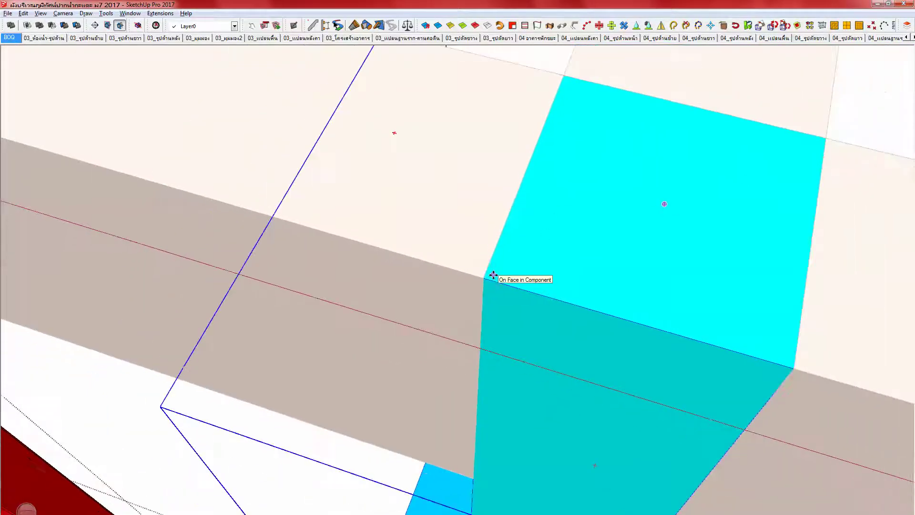
middle_drag(565, 224, 613, 221)
scroll(563, 237, up, 3)
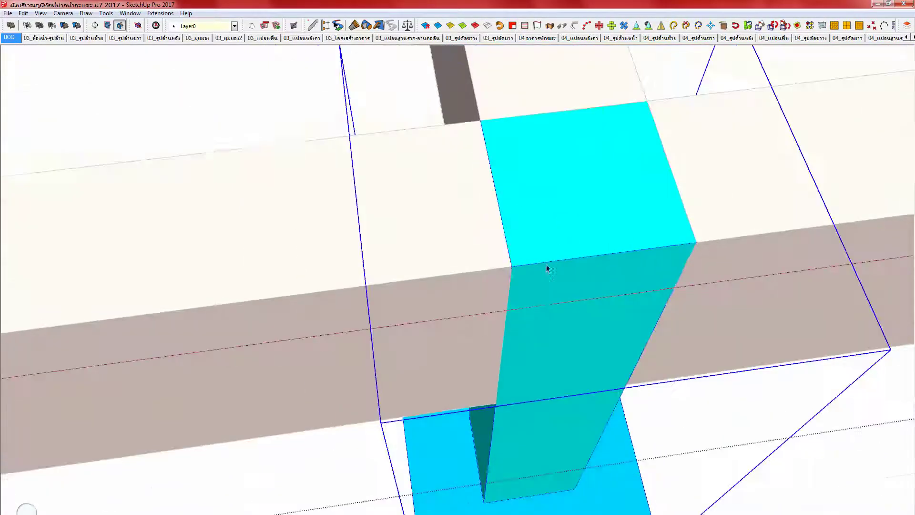
scroll(546, 268, down, 2)
Step: Check how the third footing's column and the first column at the axes origin fit their beam crossings
middle_drag(693, 266, 307, 308)
scroll(376, 305, down, 6)
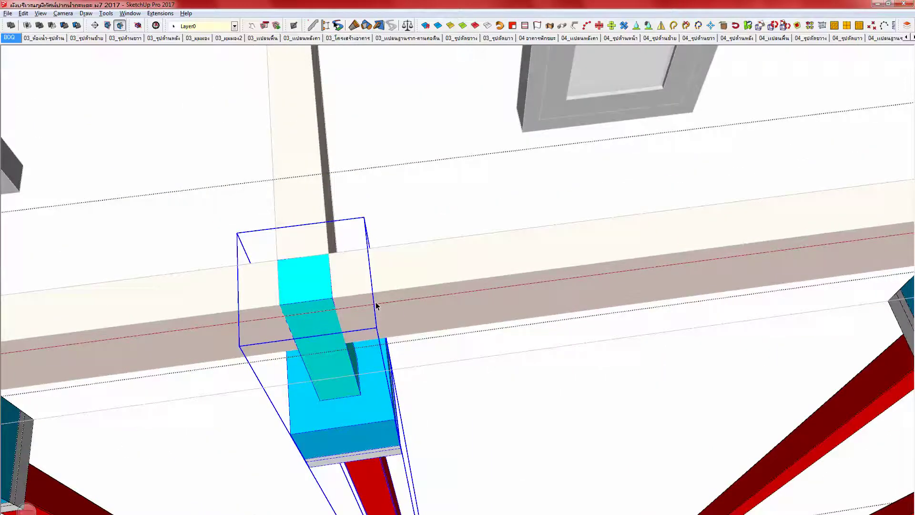
scroll(376, 305, down, 4)
middle_drag(531, 288, 503, 214)
shift+middle_drag(798, 198, 471, 219)
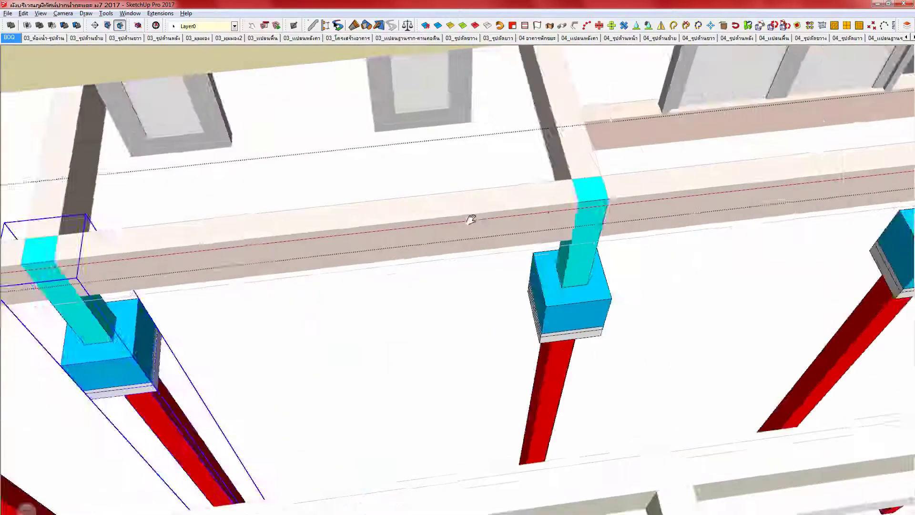
scroll(499, 202, up, 4)
click(499, 202)
scroll(499, 203, up, 1)
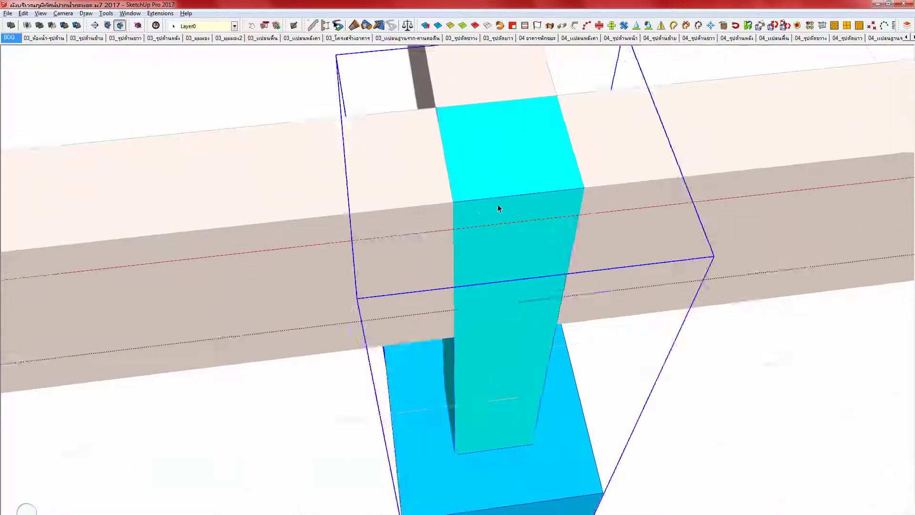
scroll(498, 207, down, 3)
middle_drag(491, 191, 512, 211)
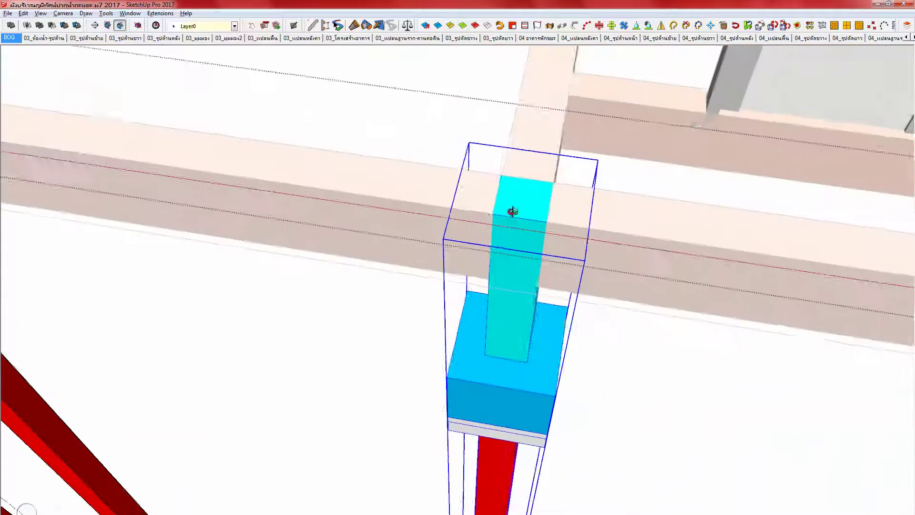
scroll(512, 214, down, 5)
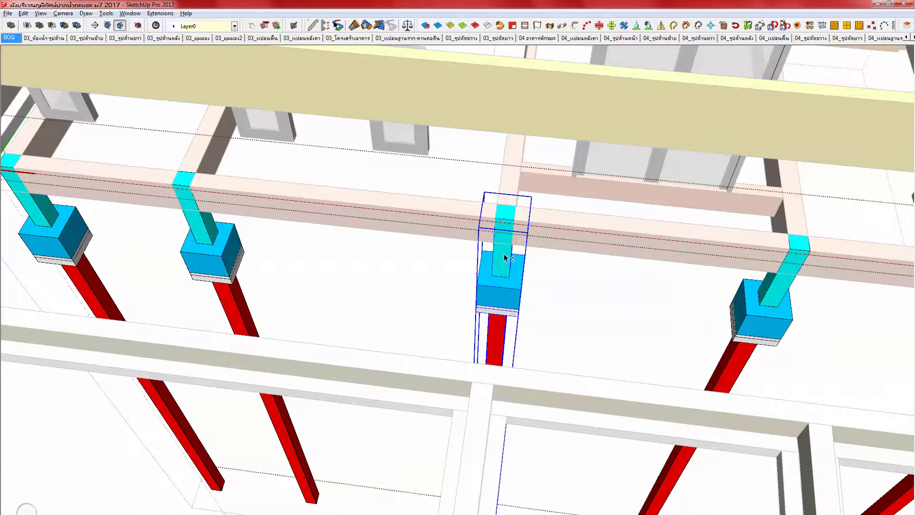
shift+middle_drag(347, 207, 584, 236)
middle_drag(373, 243, 605, 253)
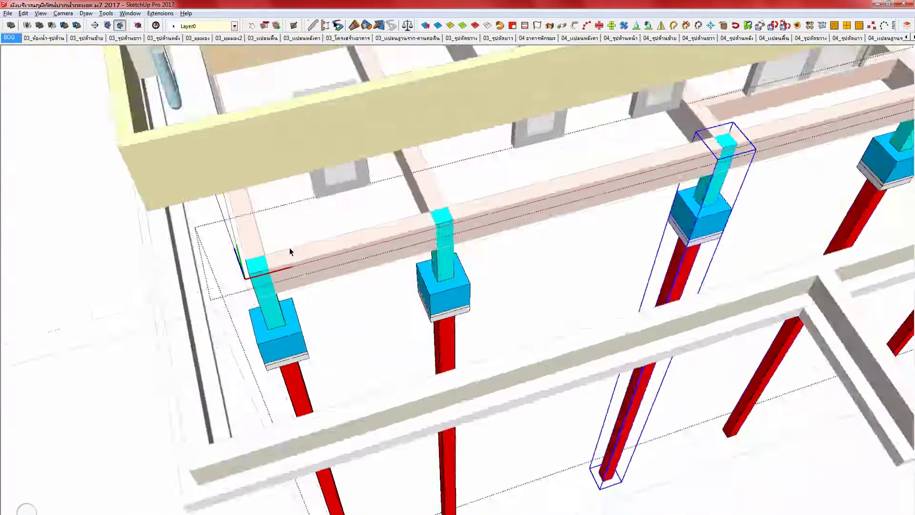
scroll(261, 269, up, 3)
scroll(264, 267, up, 5)
middle_drag(255, 275, 373, 260)
shift+middle_drag(303, 310, 332, 286)
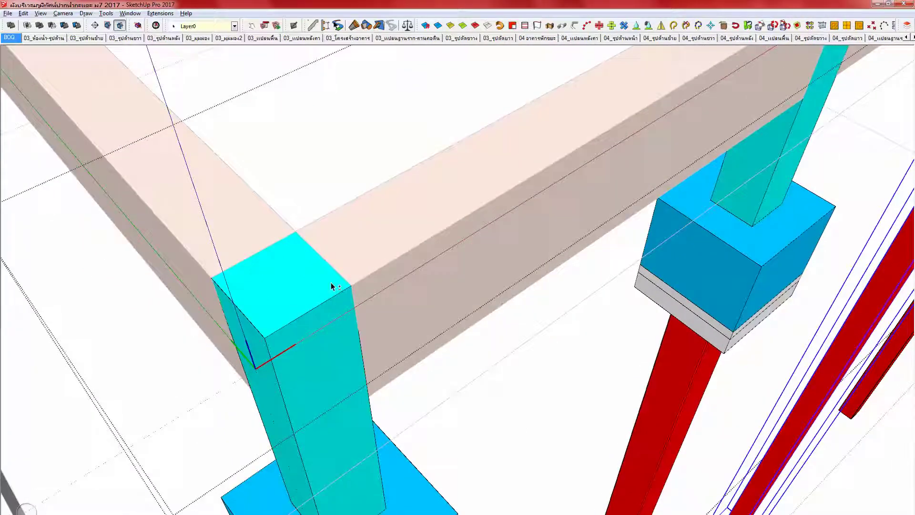
Step: Measure the spacing from the first to the second and from the second to the third column with the beams temporarily hidden
scroll(332, 286, down, 3)
scroll(332, 305, down, 2)
key(t)
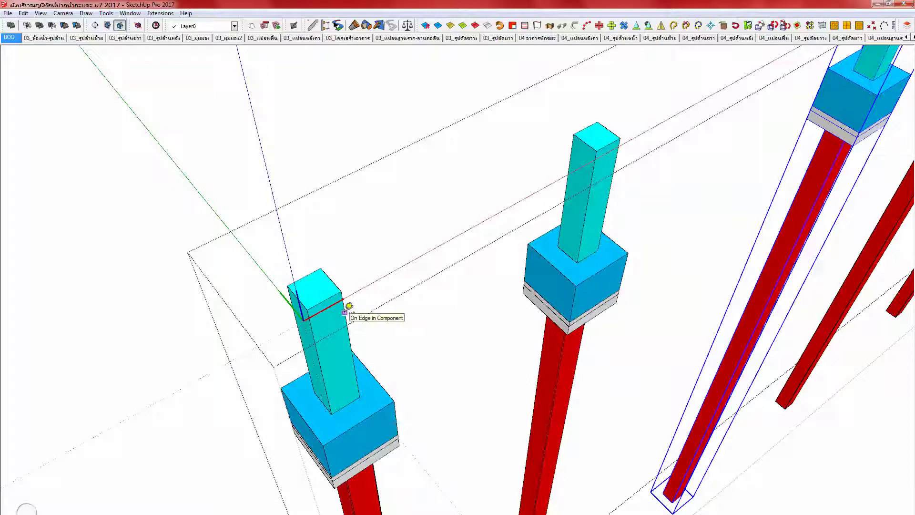
click(347, 328)
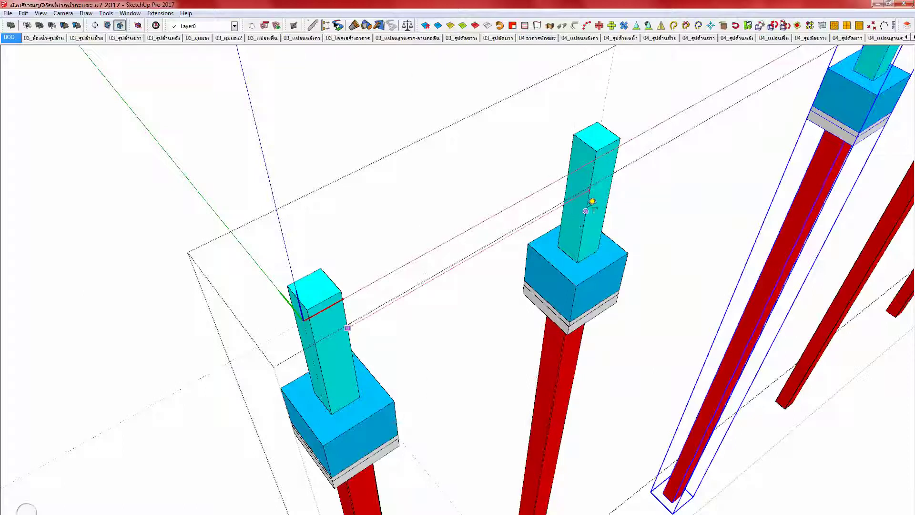
key(Escape)
scroll(584, 244, down, 3)
shift+middle_drag(583, 245, 434, 270)
click(450, 236)
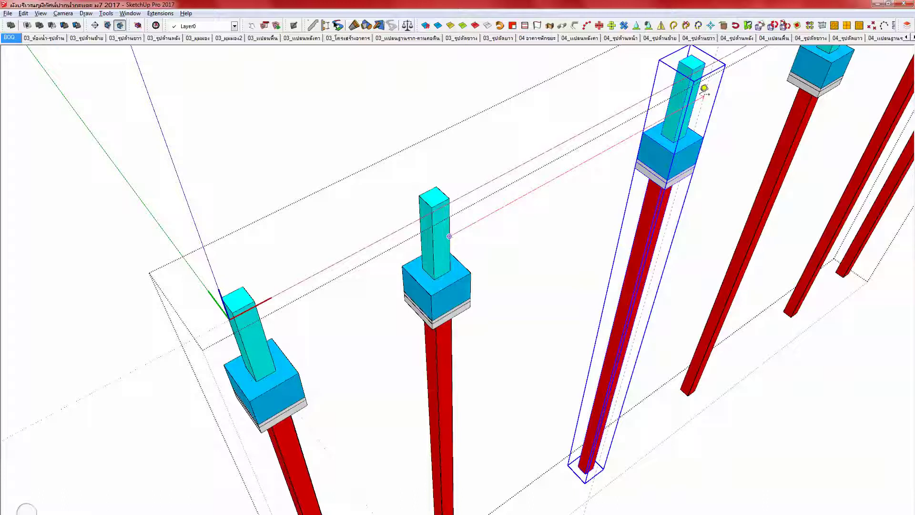
key(space)
scroll(680, 132, down, 2)
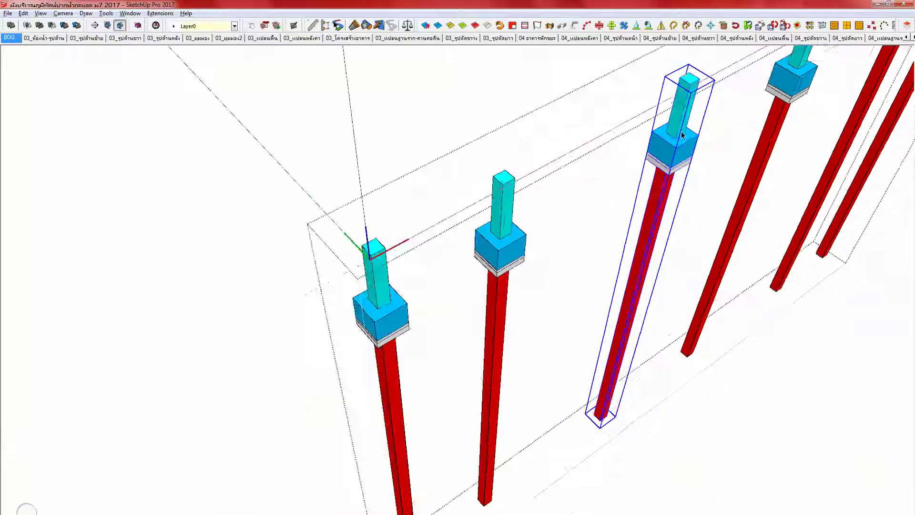
scroll(631, 159, down, 2)
key(shift+h)
Step: Copy the whole row of footings from the column at the axes origin to the next junction along the green-axis beam
scroll(490, 236, down, 2)
mouse_move(467, 253)
middle_down()
mouse_move(435, 224)
mouse_move(458, 272)
middle_up()
scroll(442, 224, up, 3)
key(ctrl+a)
scroll(458, 272, up, 4)
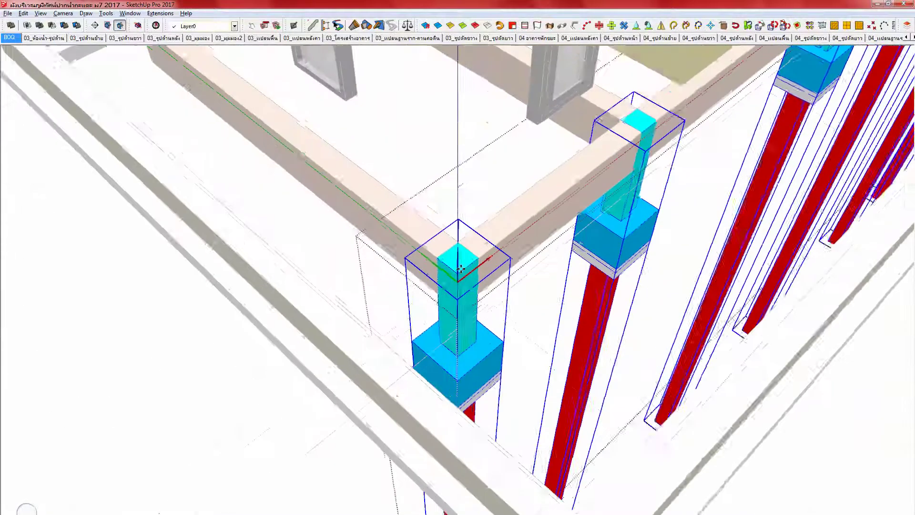
key(m)
key(ctrl)
click(456, 275)
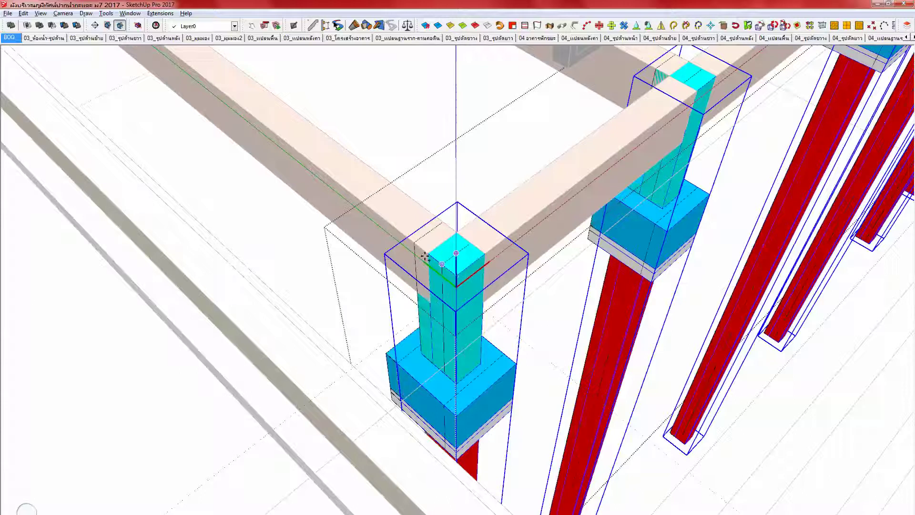
shift+middle_drag(286, 143, 573, 377)
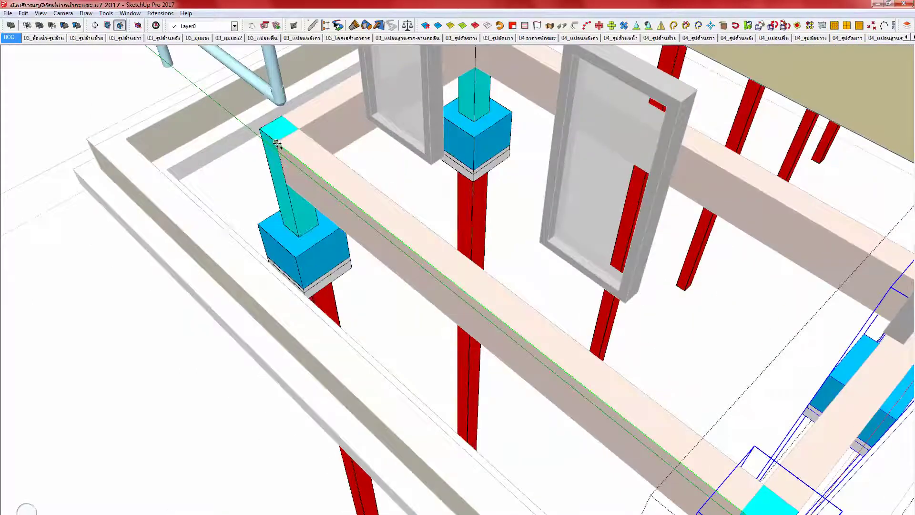
click(276, 142)
scroll(417, 267, down, 1)
middle_drag(480, 322, 356, 178)
Step: Show the Outliner and check the definition name and component options of the corner footing and its parent footing component
key(ctrl+e)
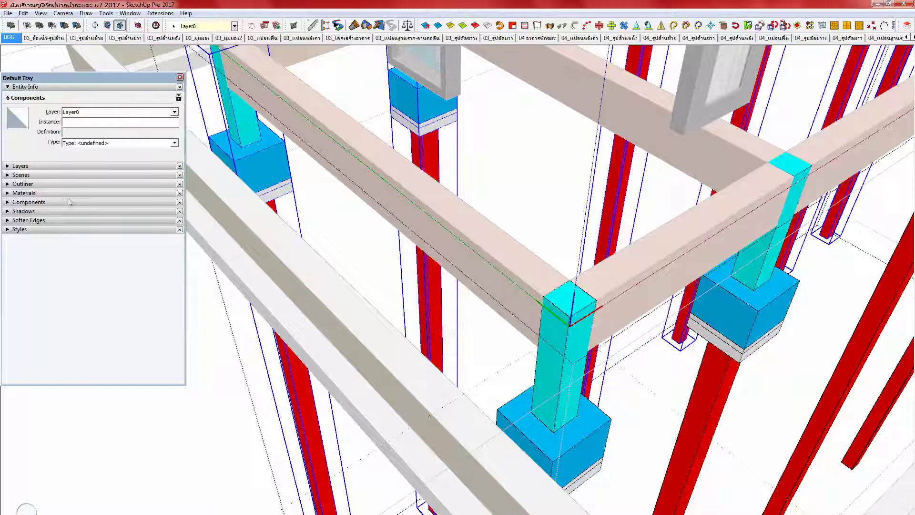
click(25, 185)
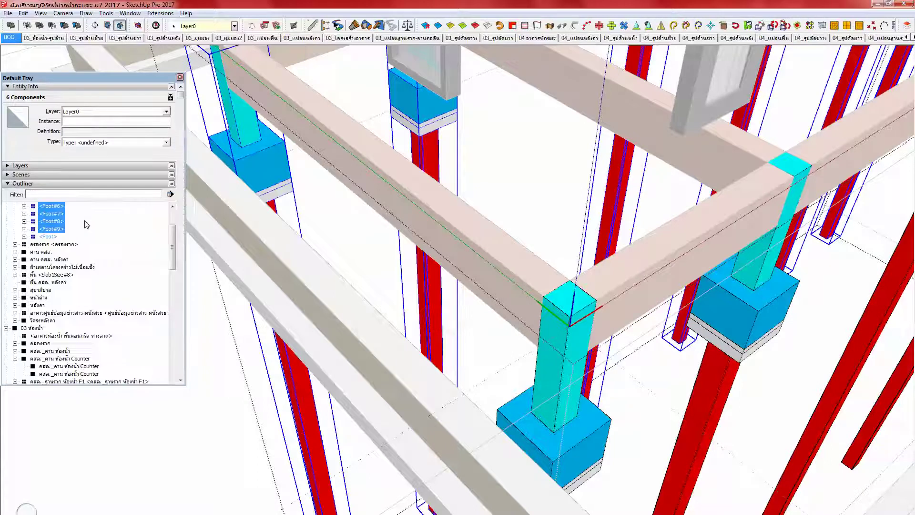
click(556, 375)
middle_drag(556, 375, 464, 334)
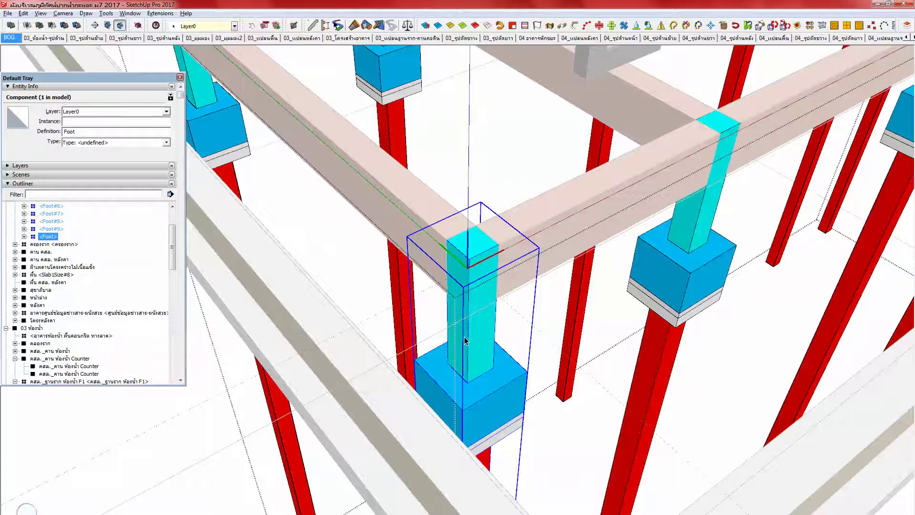
key(d)
shift+middle_drag(465, 356, 452, 354)
key(Escape)
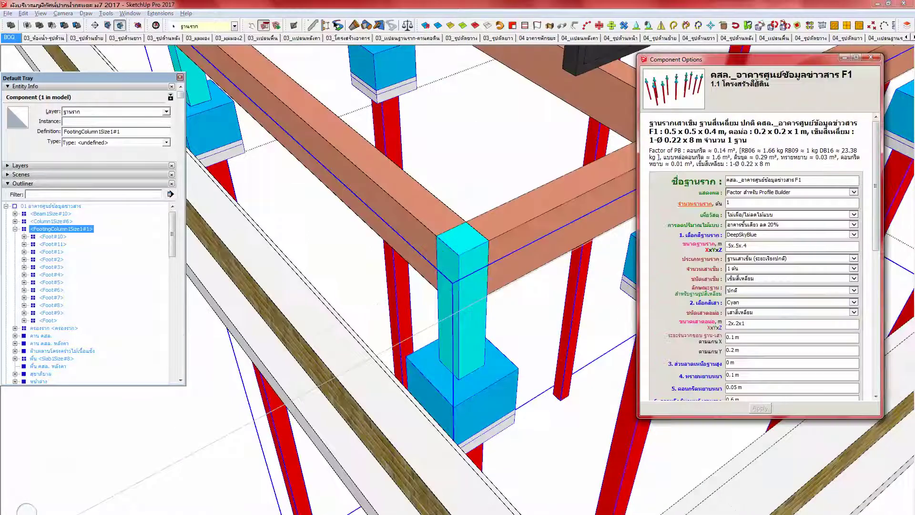
drag(853, 75, 718, 78)
click(476, 358)
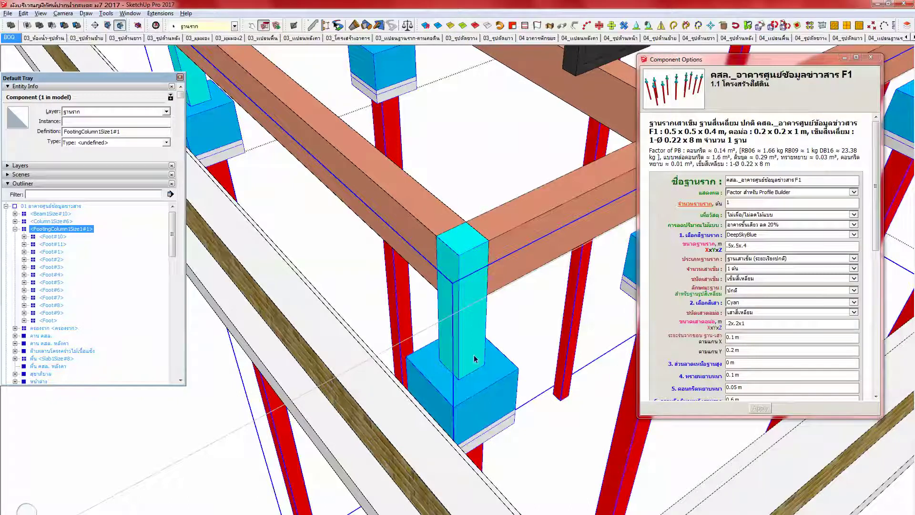
Step: Open the in-model component list and purge the unused components
click(181, 220)
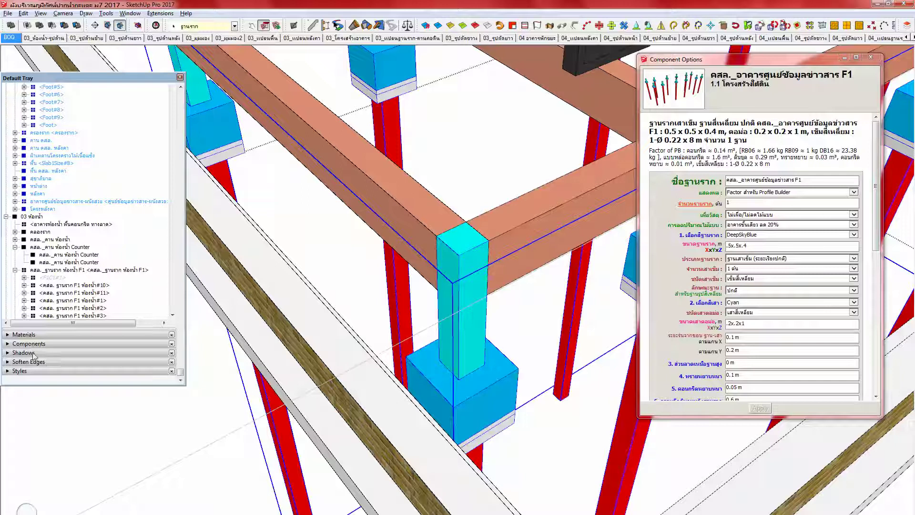
click(117, 308)
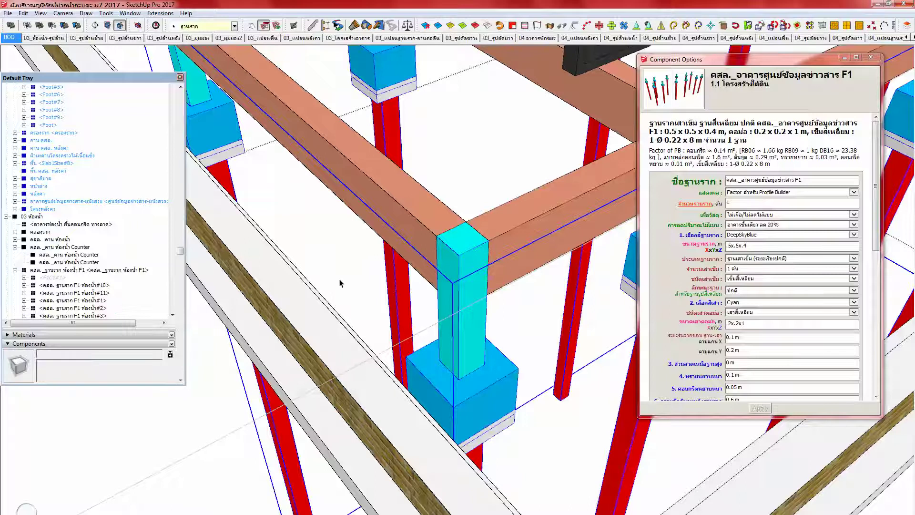
click(179, 298)
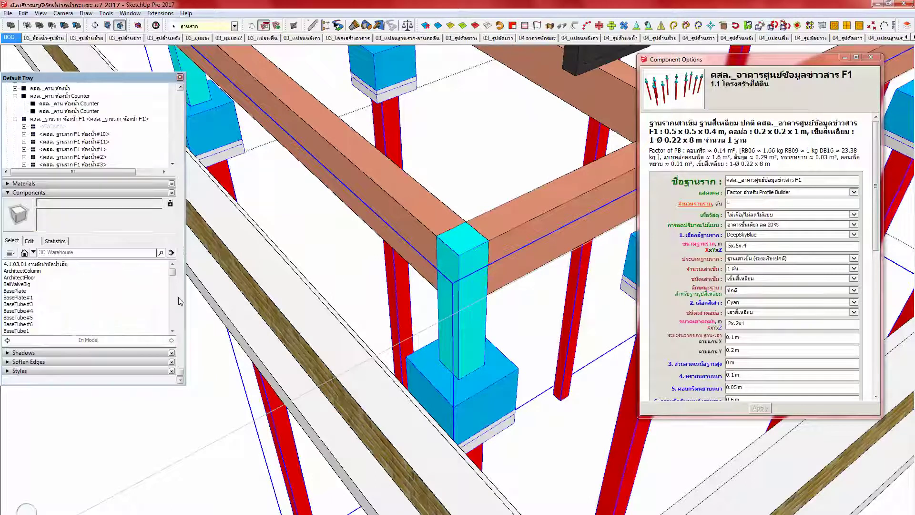
click(168, 253)
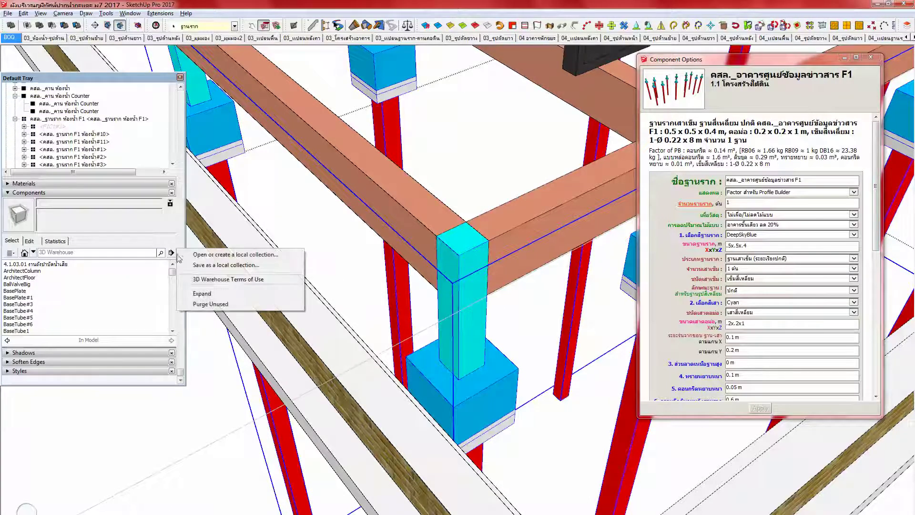
click(220, 302)
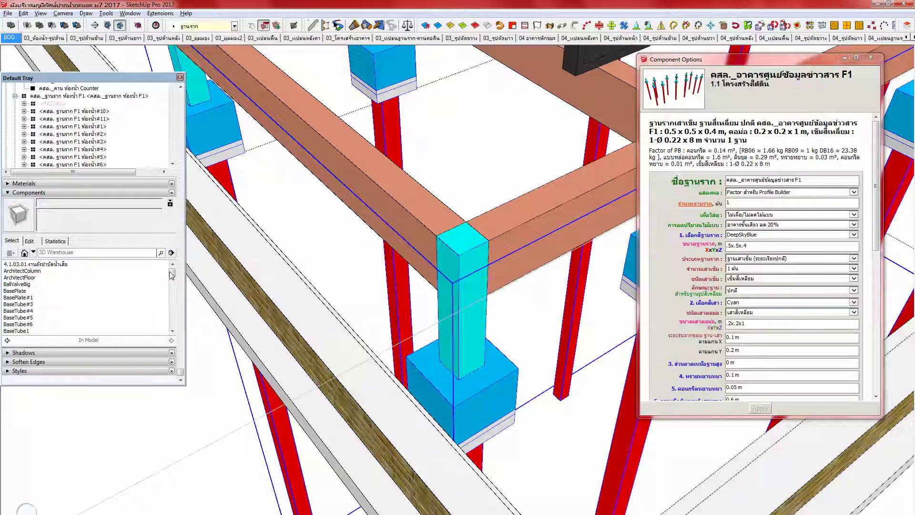
Step: Look through the in-model component list and the Outliner tree to see how the existing footing components are named
drag(172, 272, 175, 320)
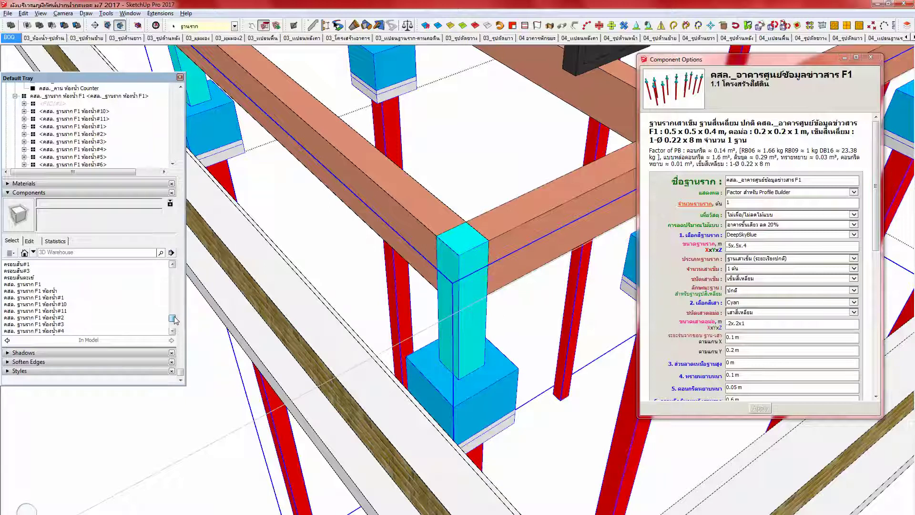
scroll(104, 307, down, 3)
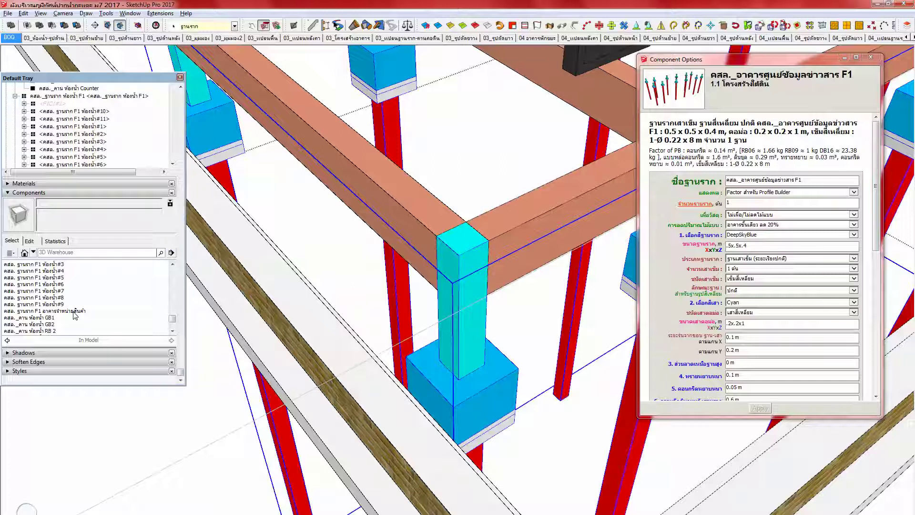
scroll(177, 145, up, 2)
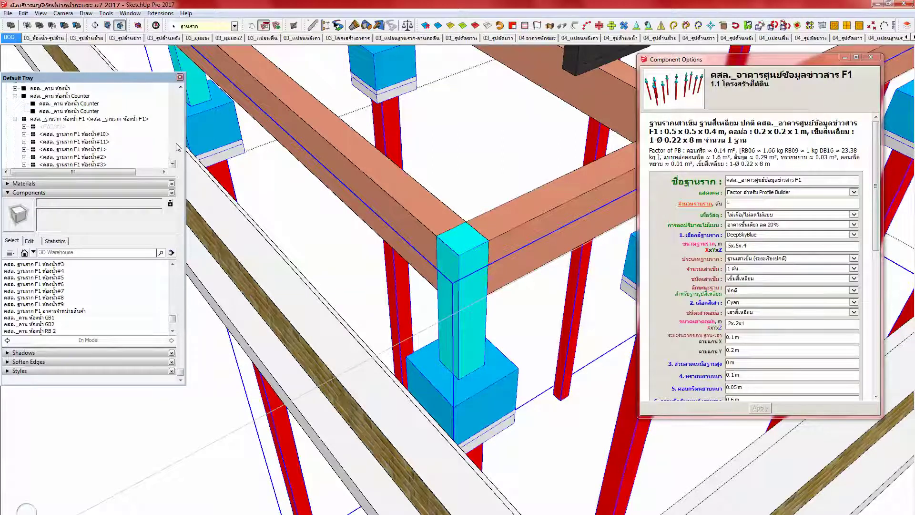
scroll(179, 149, up, 5)
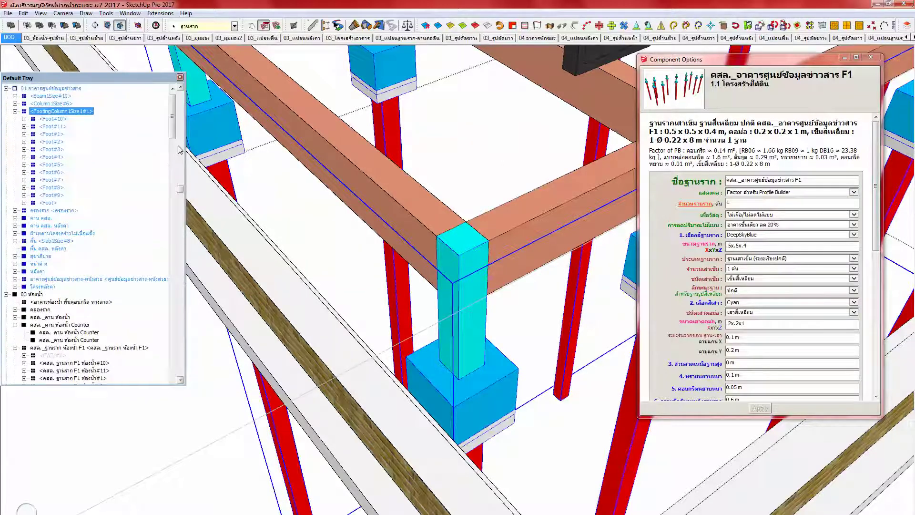
scroll(178, 161, down, 8)
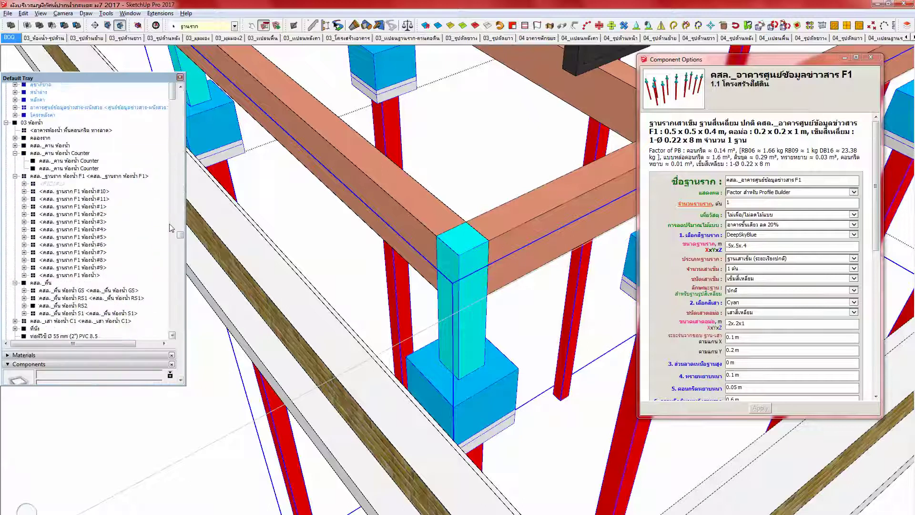
scroll(170, 224, down, 6)
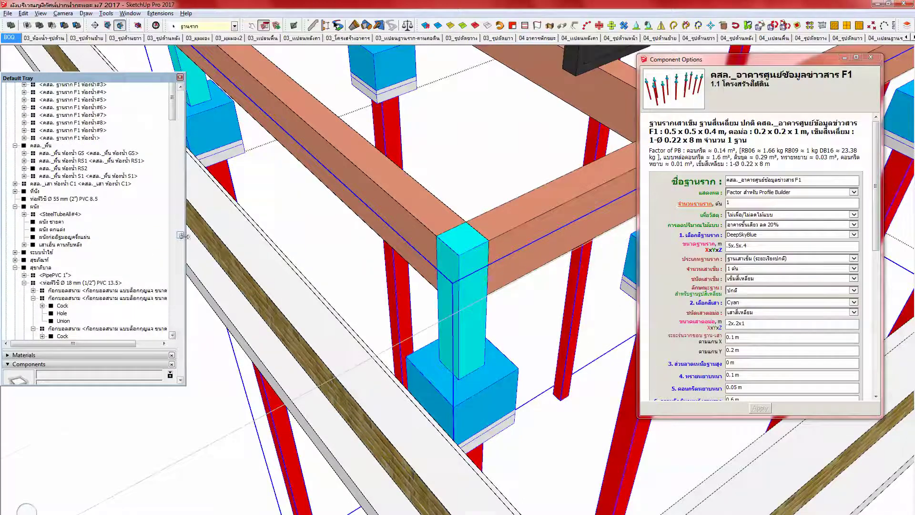
scroll(180, 234, down, 2)
drag(180, 234, 178, 245)
scroll(180, 248, down, 3)
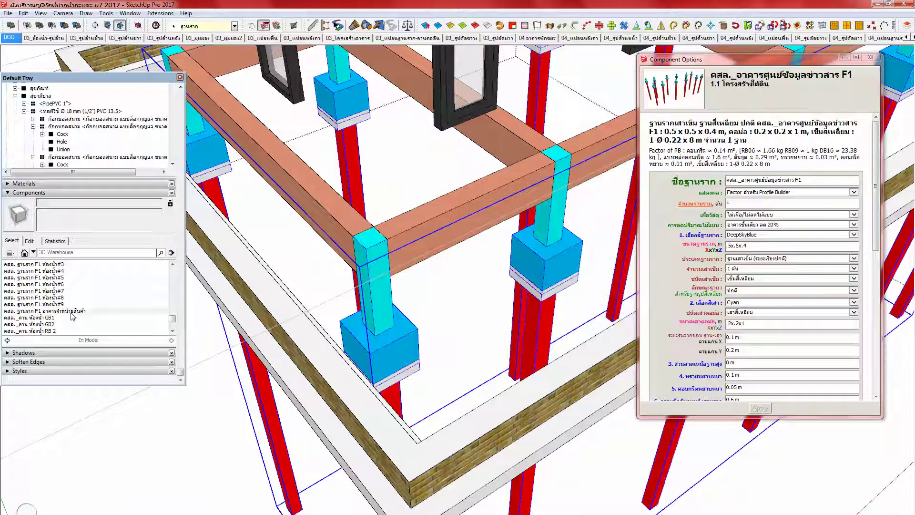
right_click(72, 312)
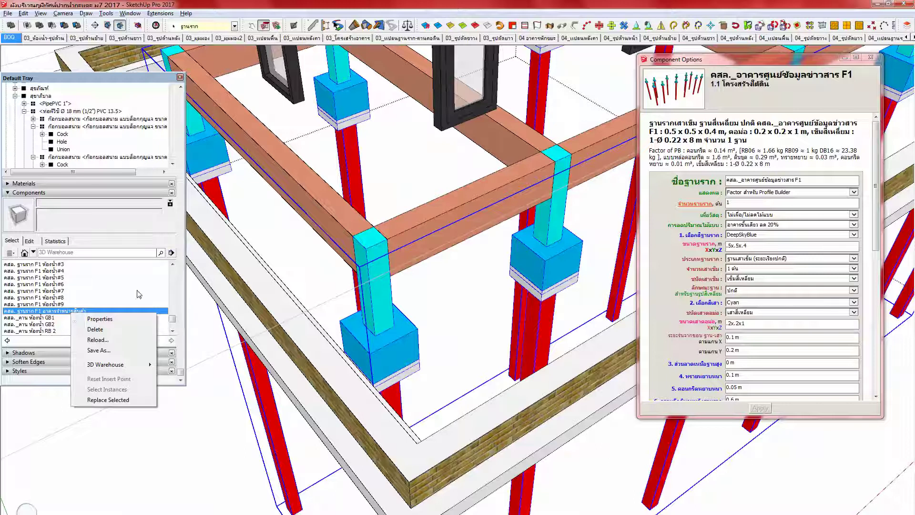
click(171, 285)
click(171, 284)
click(171, 284)
click(172, 284)
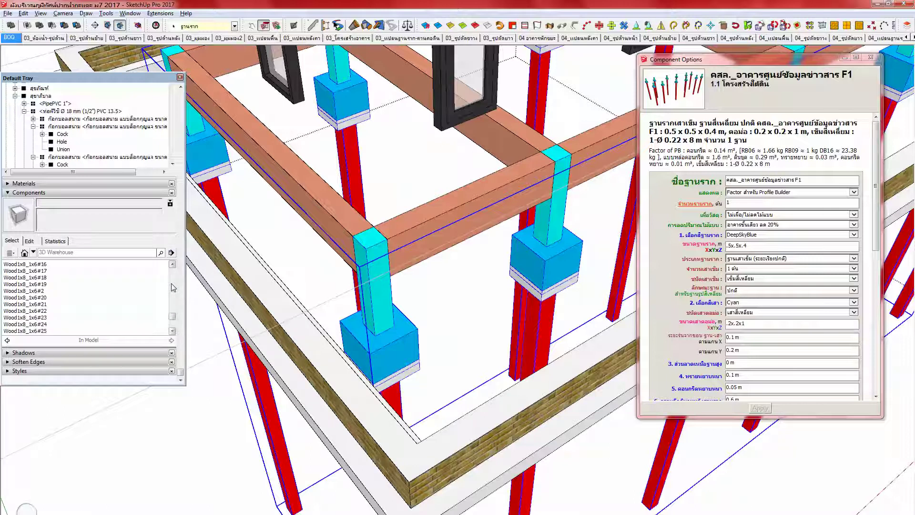
scroll(173, 287, up, 7)
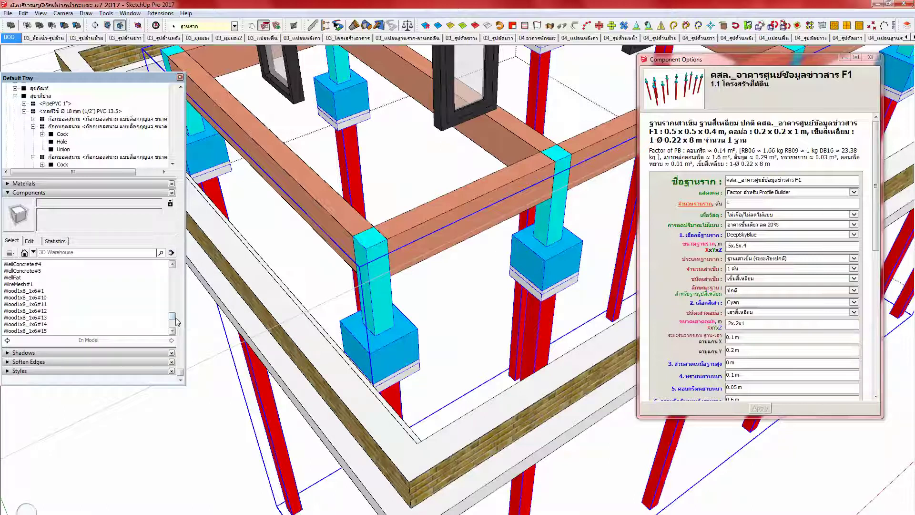
Step: Inspect the component options of the corner footing nested inside the footing component
double_click(377, 355)
click(374, 346)
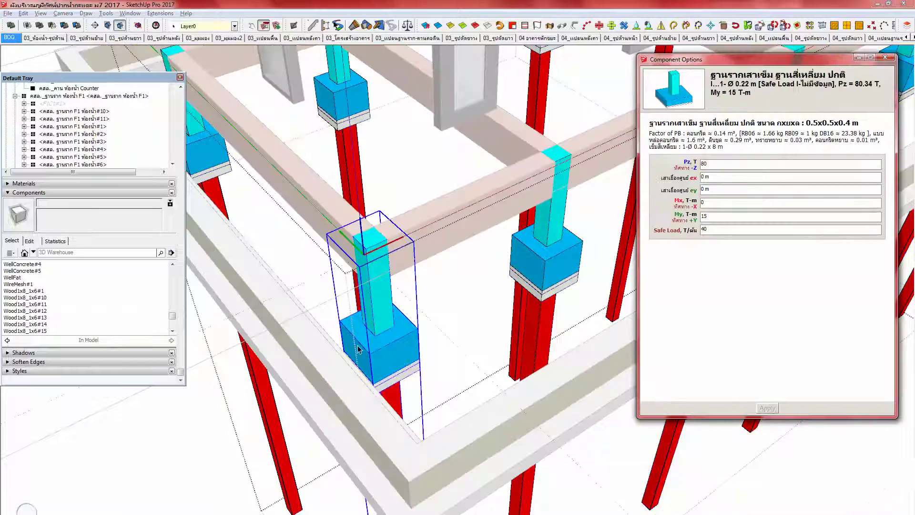
mouse_move(387, 333)
middle_down()
mouse_move(385, 319)
mouse_move(390, 351)
middle_up()
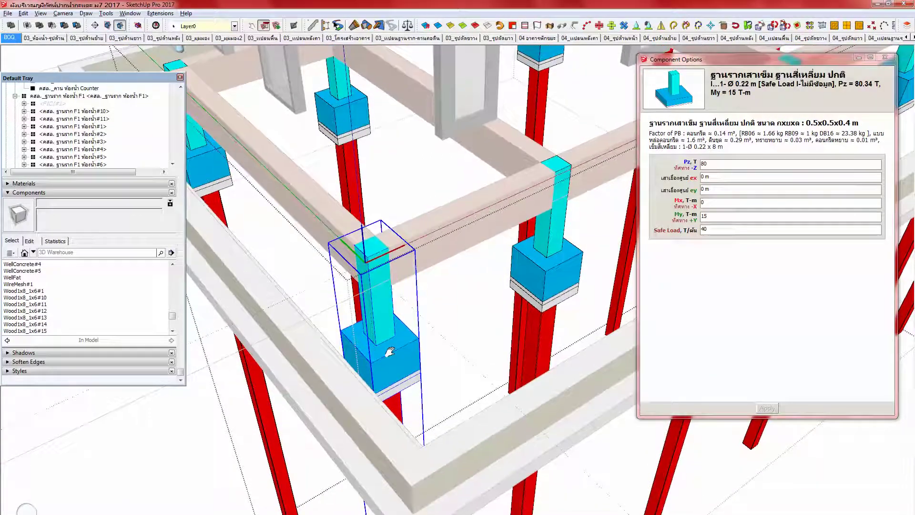
key(Escape)
Step: Rename the parent footing component's definition as "คสล._อาคารศูนย์ข้อมูลข่าวสาร", based on its title in the component options
click(391, 352)
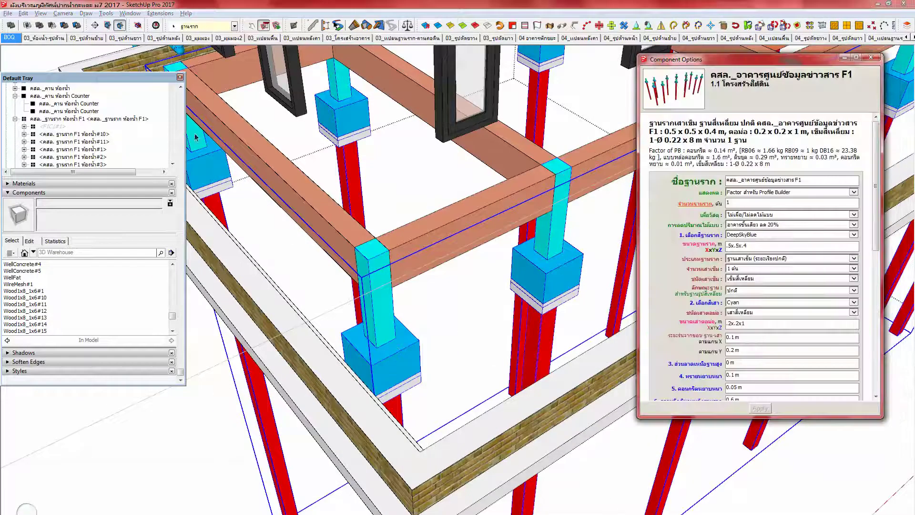
scroll(181, 140, up, 5)
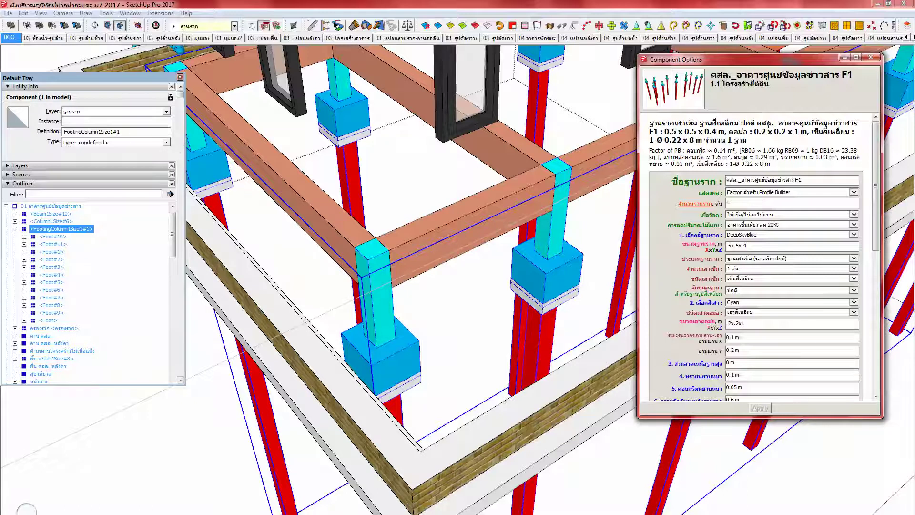
drag(856, 76, 717, 76)
key(ctrl+c)
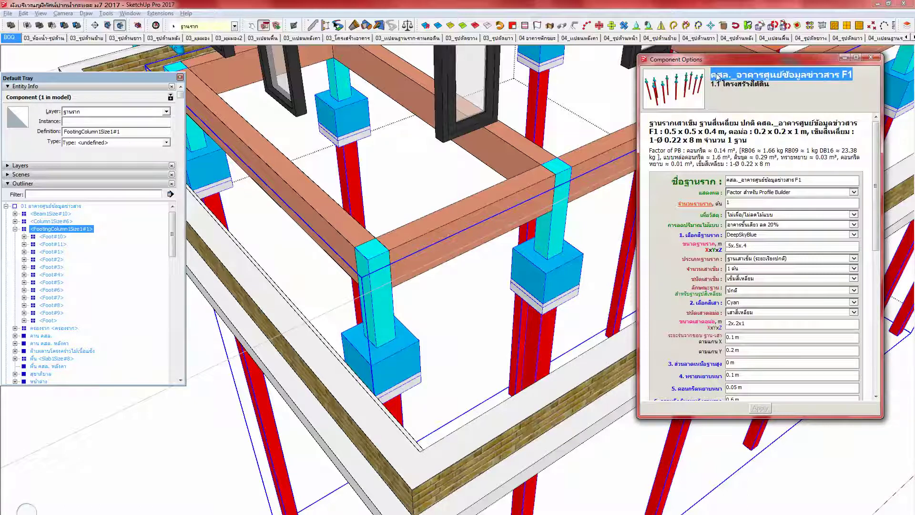
triple_click(135, 130)
key(ctrl+v)
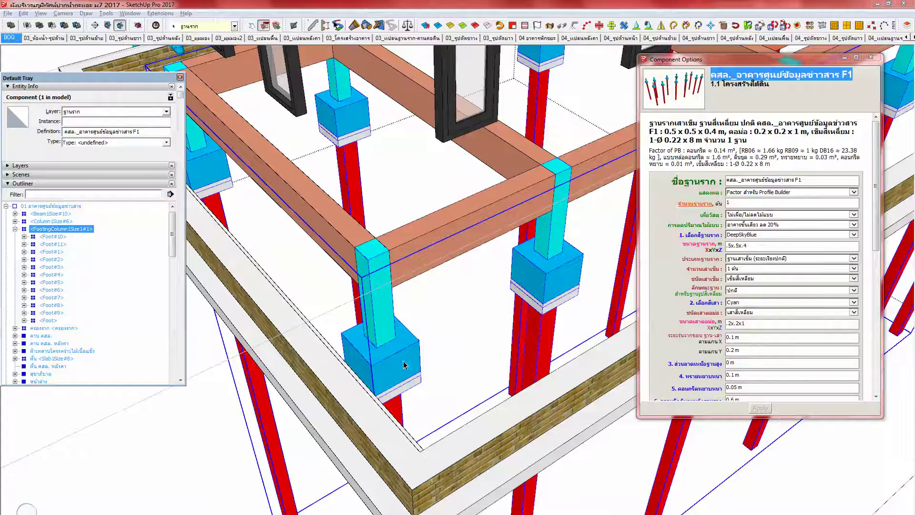
scroll(408, 365, up, 1)
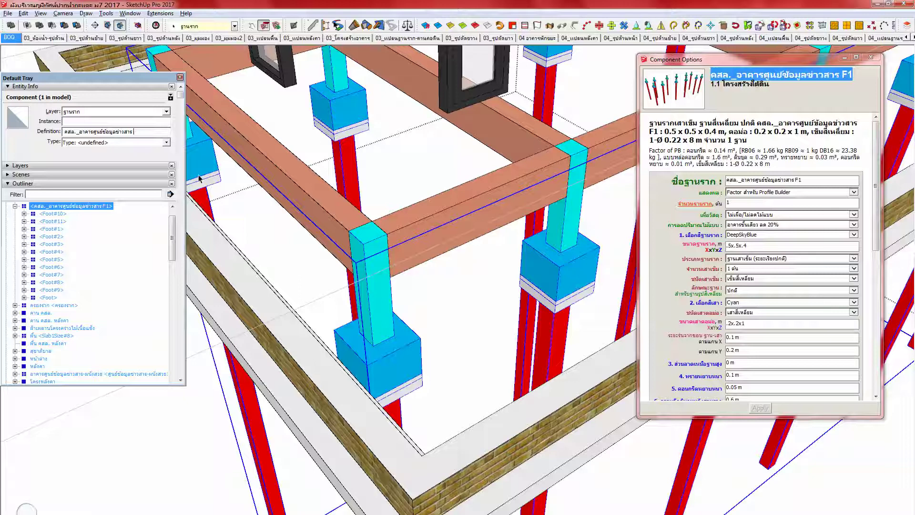
middle_drag(390, 343, 366, 330)
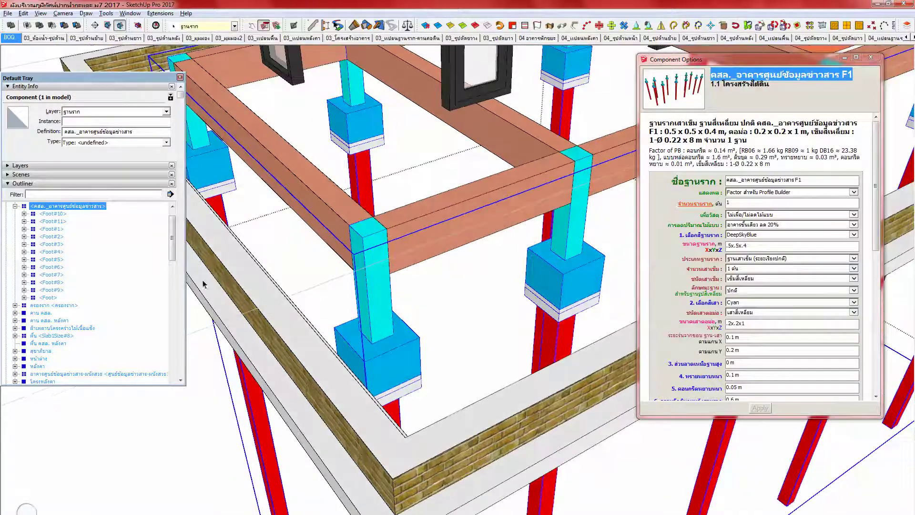
Step: Rename the corner footing's nested definition as "คสล._ฐานราก อาคารศูนย์ข้อมูลข่าวสาร F1"
click(53, 214)
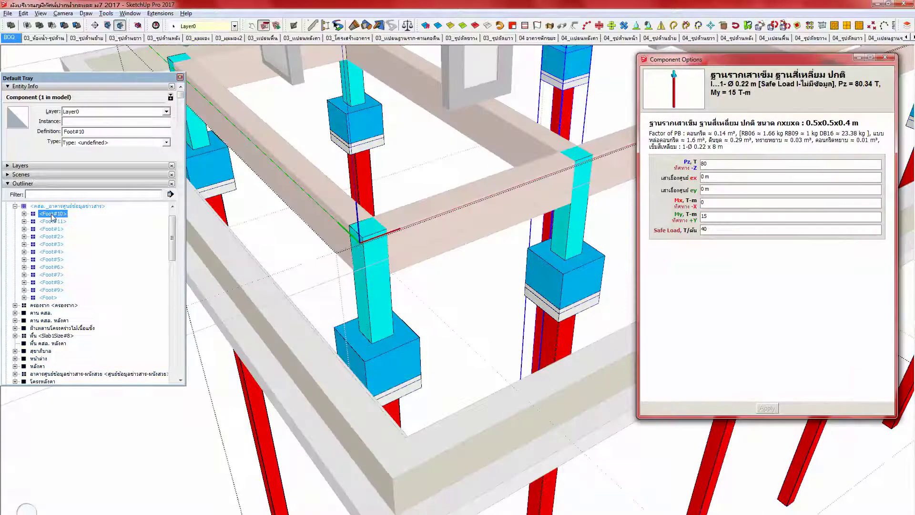
click(49, 297)
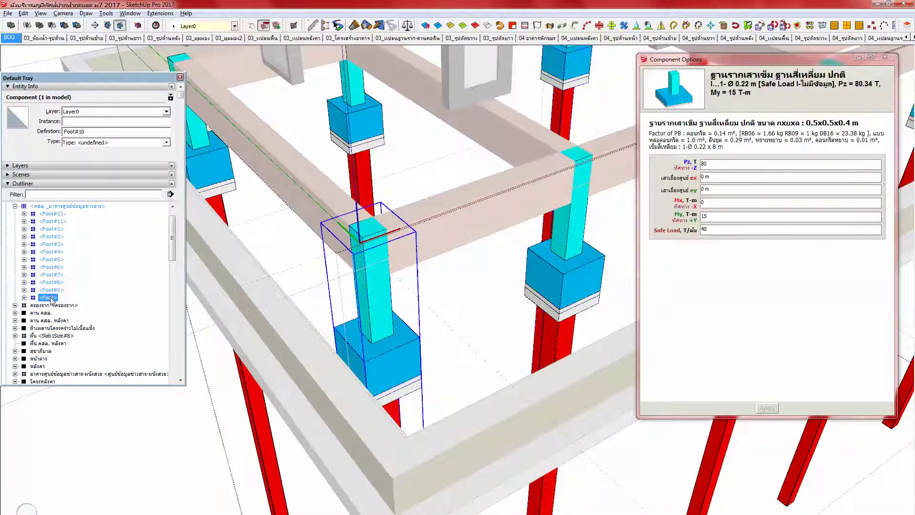
drag(101, 134, 39, 128)
key(ctrl+v)
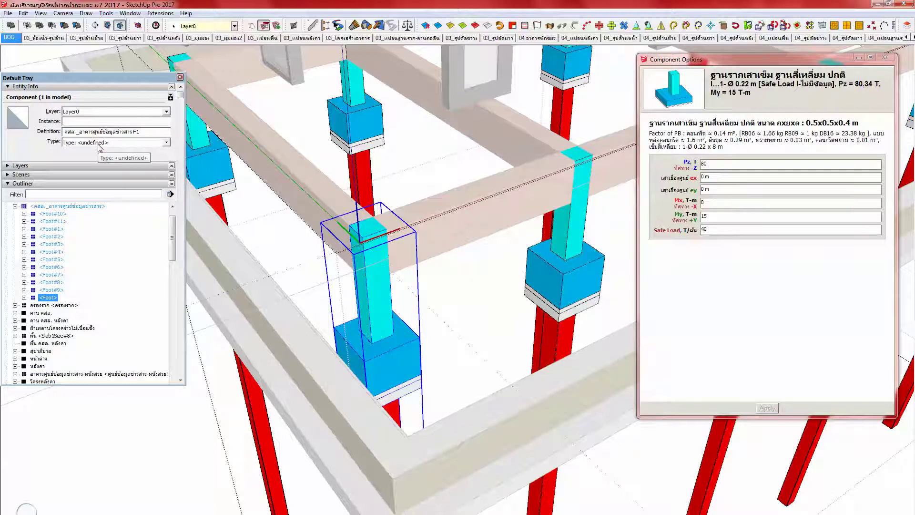
text(ฐาน)
text(ราก)
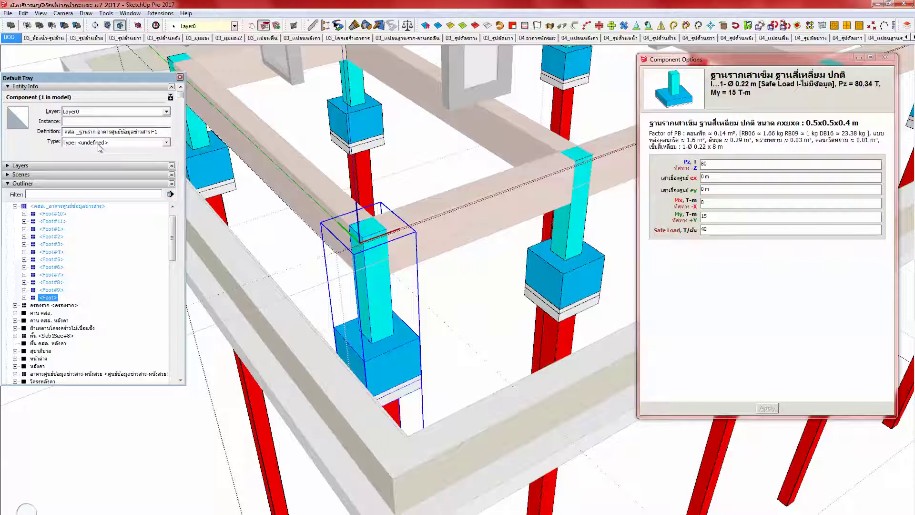
click(383, 337)
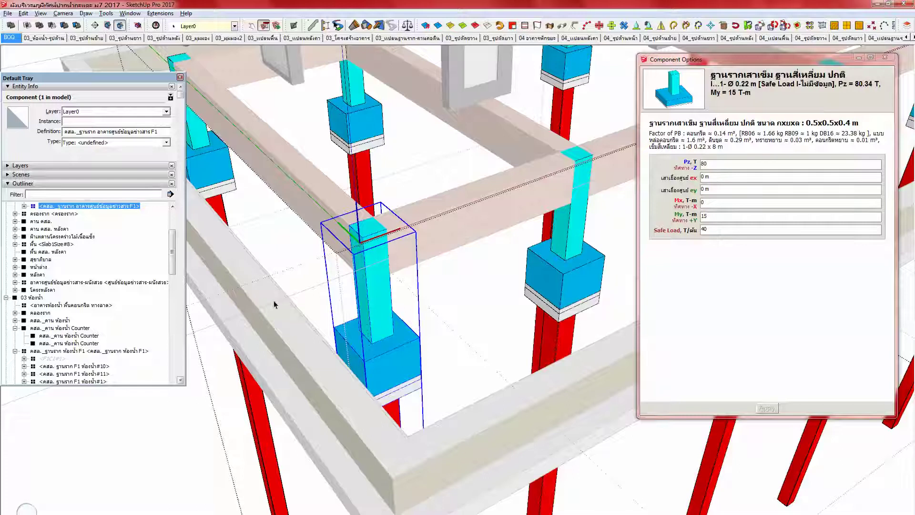
Step: Replace the other eleven nested footings with the in-model component "คสล._ฐานราก อาคารศูนย์ข้อมูลข่าวสาร F1"
middle_drag(343, 313, 340, 305)
key(ctrl+a)
shift+click(379, 311)
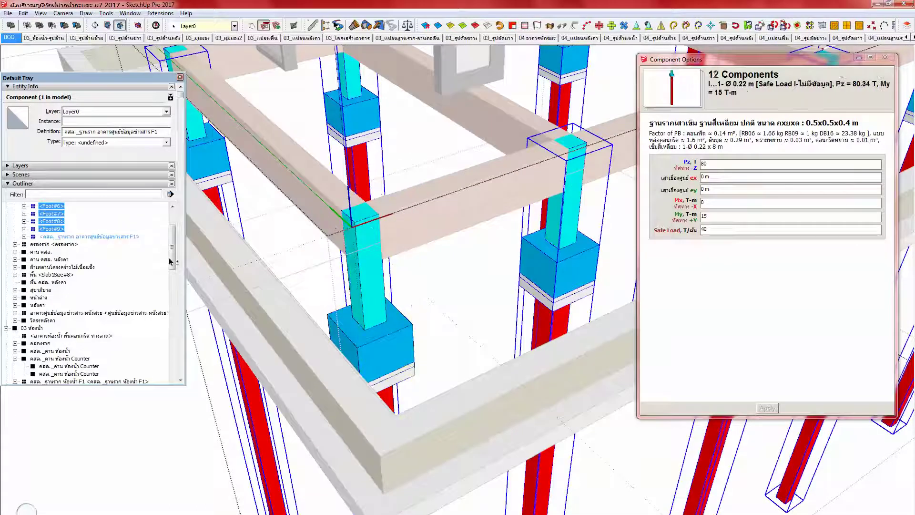
drag(172, 253, 174, 315)
click(181, 316)
click(182, 313)
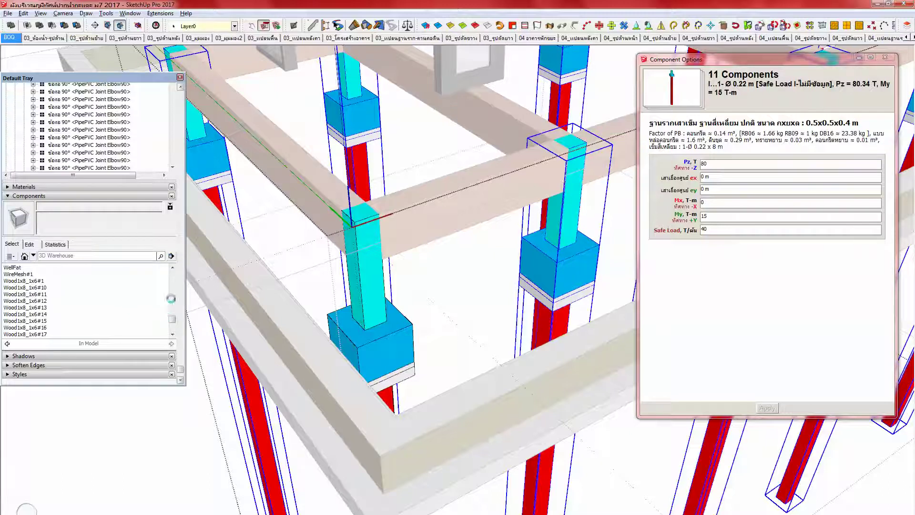
scroll(172, 290, down, 5)
scroll(172, 302, down, 6)
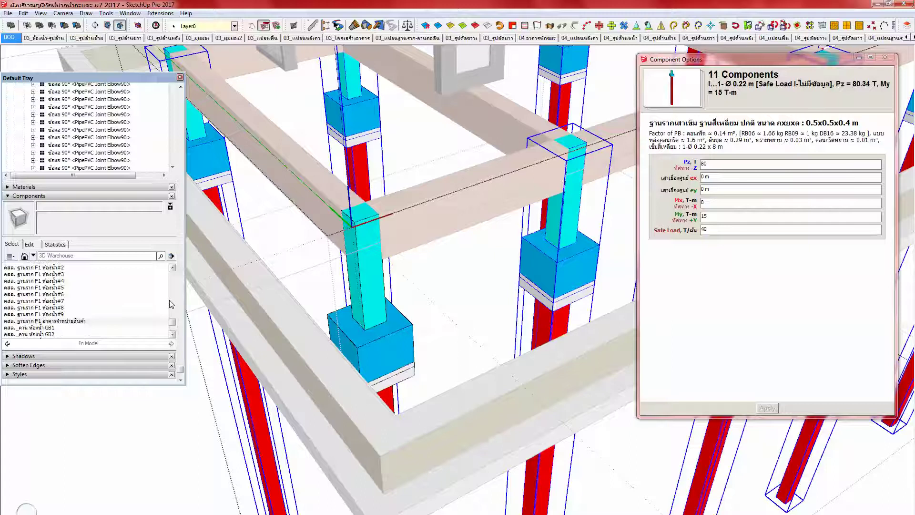
scroll(169, 299, down, 2)
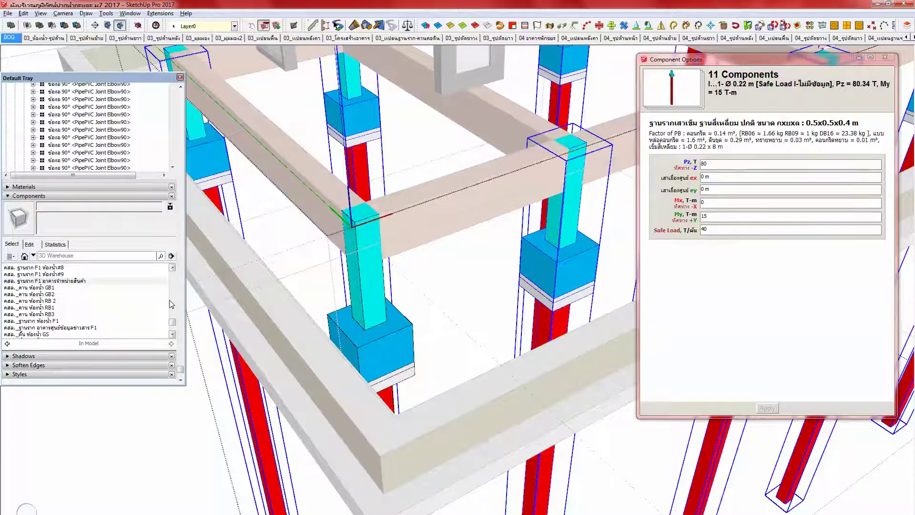
right_click(79, 328)
click(122, 418)
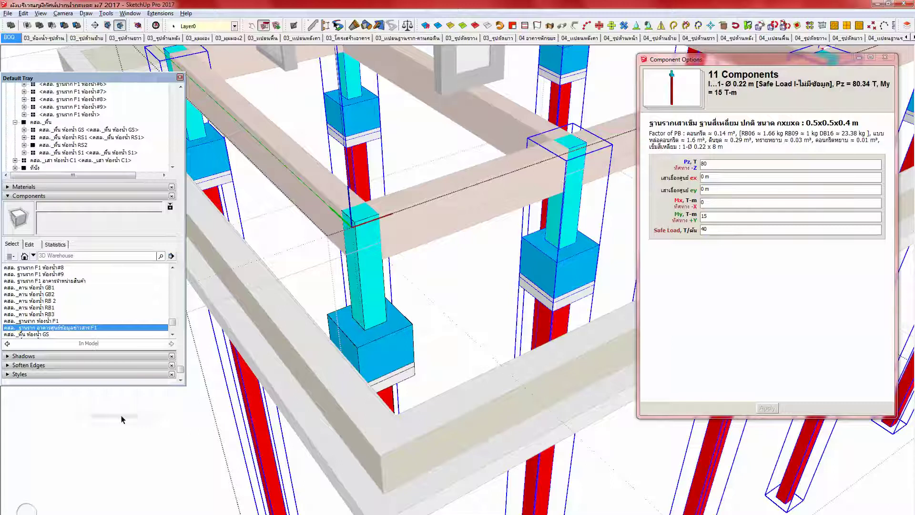
Step: Purge the unused in-model components and check the nested footings' names in the Outliner
click(172, 257)
click(214, 312)
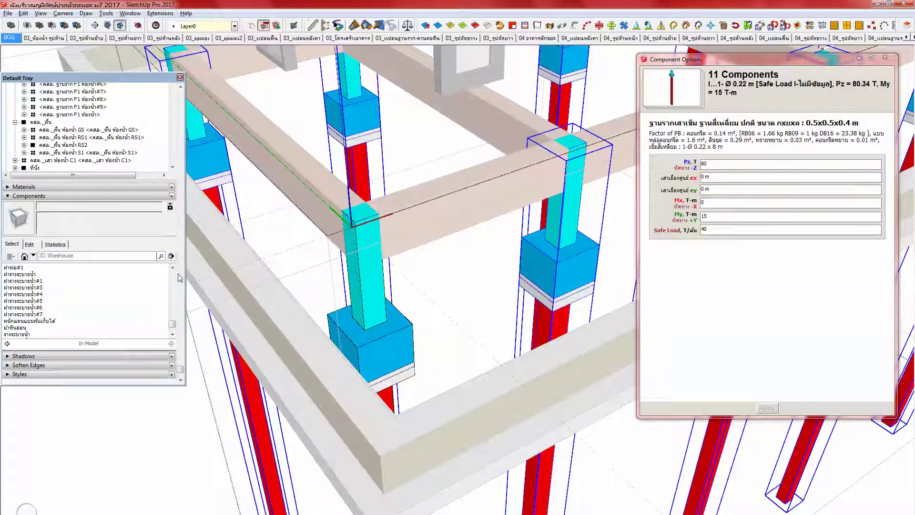
click(113, 195)
scroll(169, 244, up, 6)
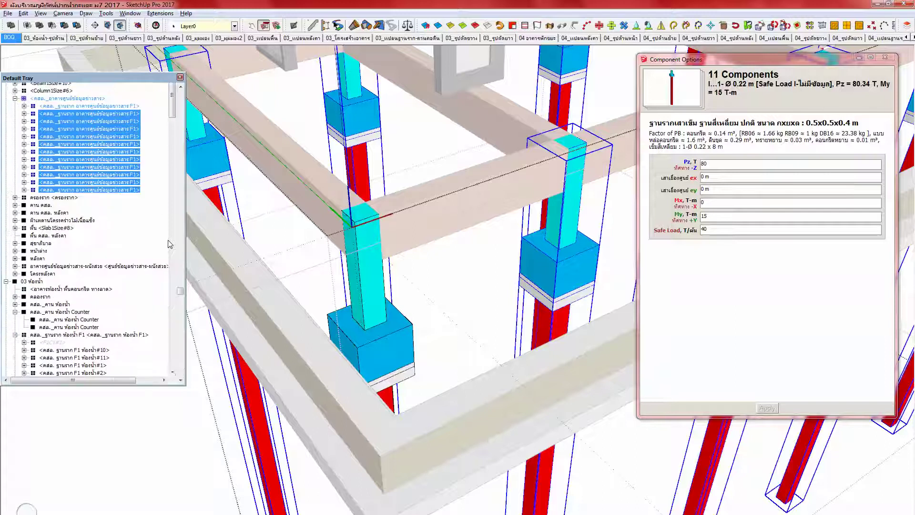
scroll(169, 244, up, 6)
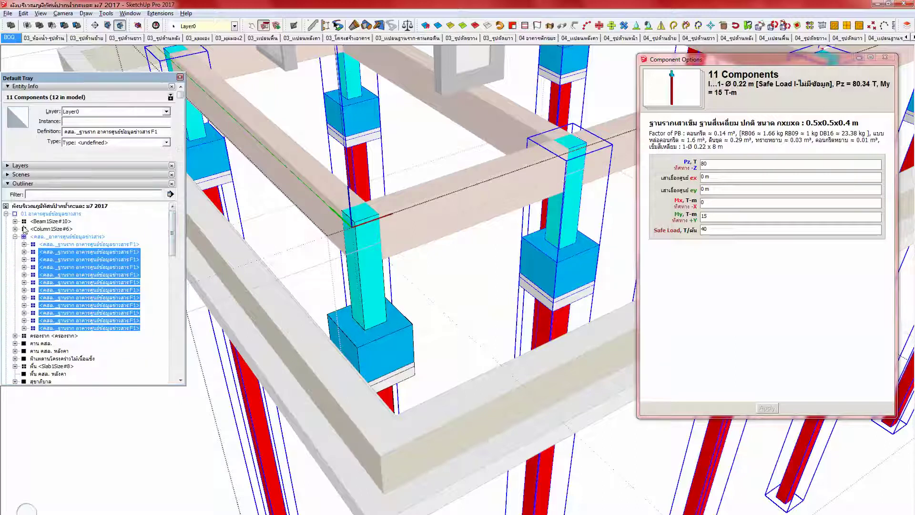
click(22, 183)
Step: Leave the footing component and copy the whole "คสล._อาคารศูนย์ข้อมูลข่าวสาร" footing set
middle_drag(441, 396, 399, 344)
key(Escape)
click(395, 358)
scroll(391, 365, down, 2)
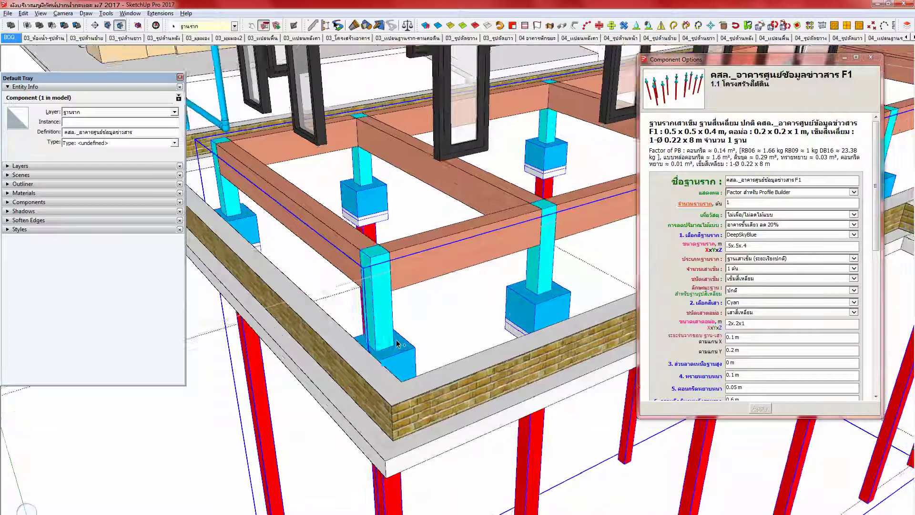
scroll(399, 344, down, 4)
scroll(360, 356, up, 3)
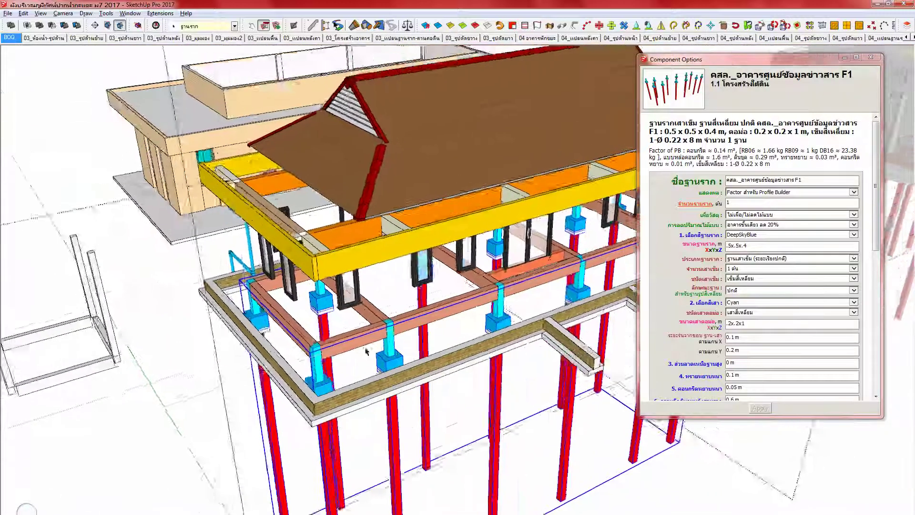
scroll(361, 356, down, 4)
scroll(361, 381, up, 2)
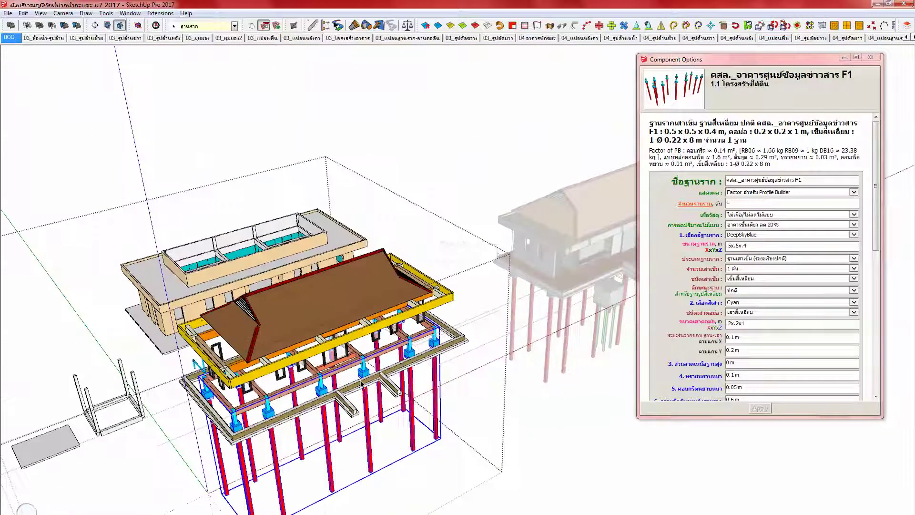
scroll(324, 387, up, 2)
scroll(252, 392, up, 1)
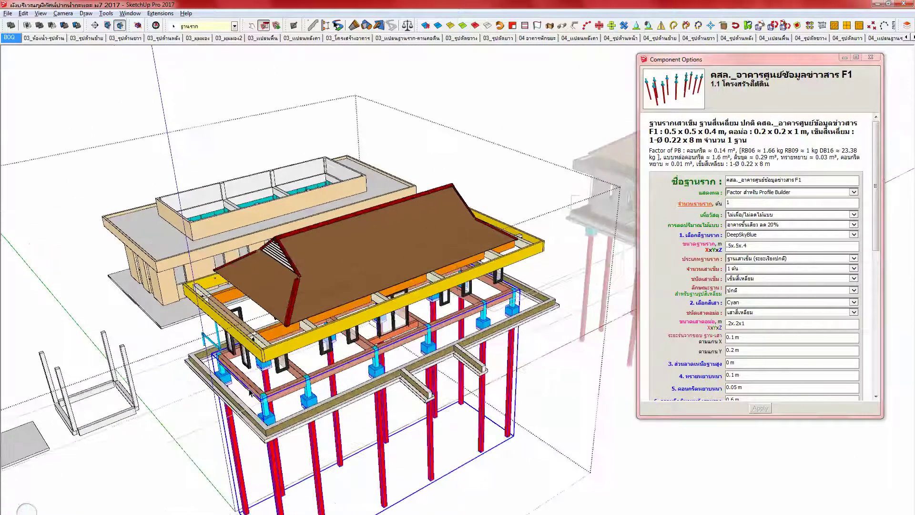
scroll(265, 390, up, 1)
Step: Open the toilet building group "03 ห้องน้ำ" for editing
shift+middle_drag(405, 320, 142, 423)
click(511, 320)
click(443, 362)
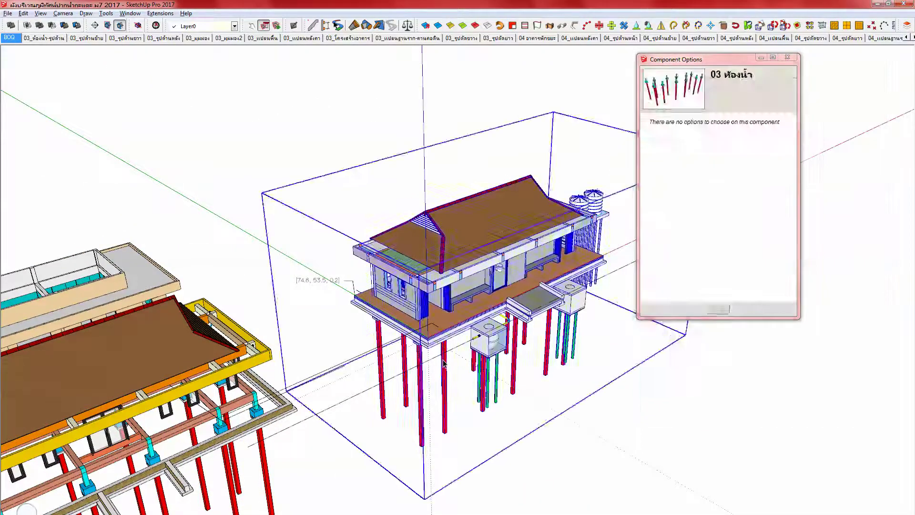
double_click(443, 358)
Step: Identify the layer of the toilet building's wall group and hide that layer, "ผนัง_ตกแต่ง"
click(443, 349)
middle_drag(441, 347, 480, 275)
scroll(441, 263, up, 3)
click(479, 277)
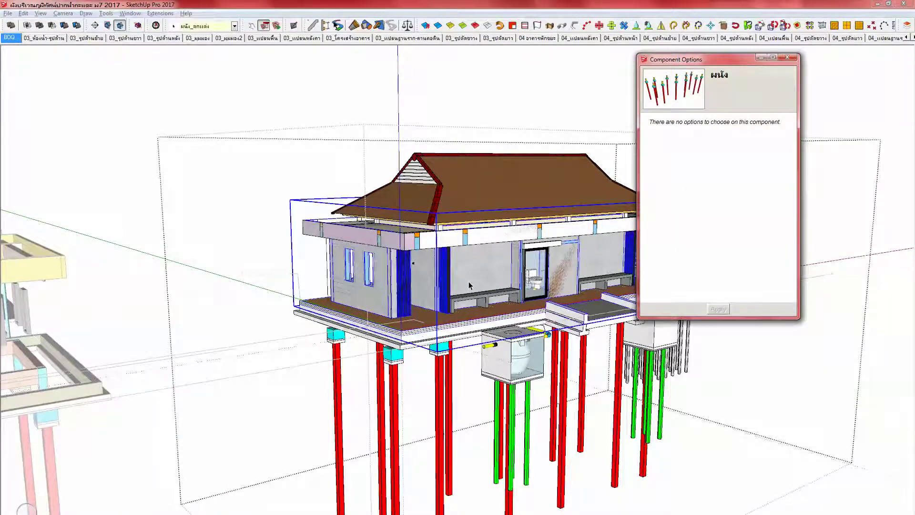
middle_drag(478, 276, 443, 311)
key(ctrl+e)
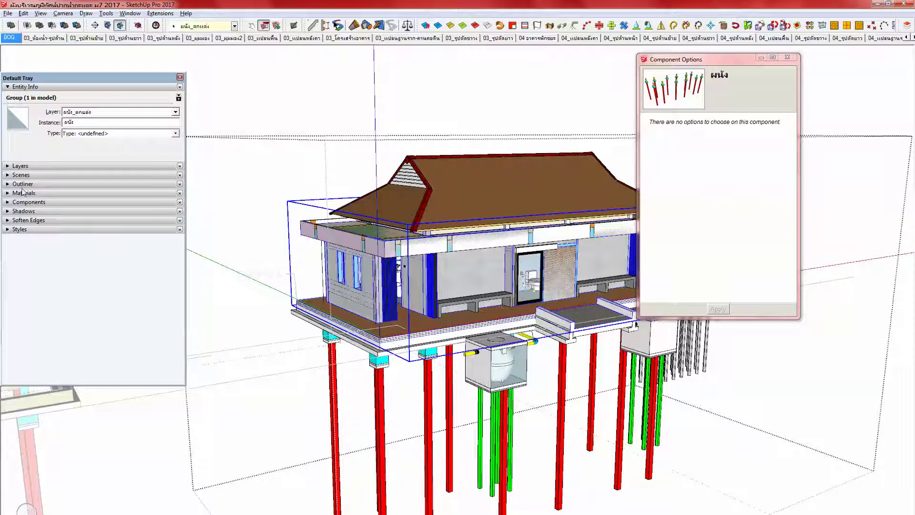
click(23, 167)
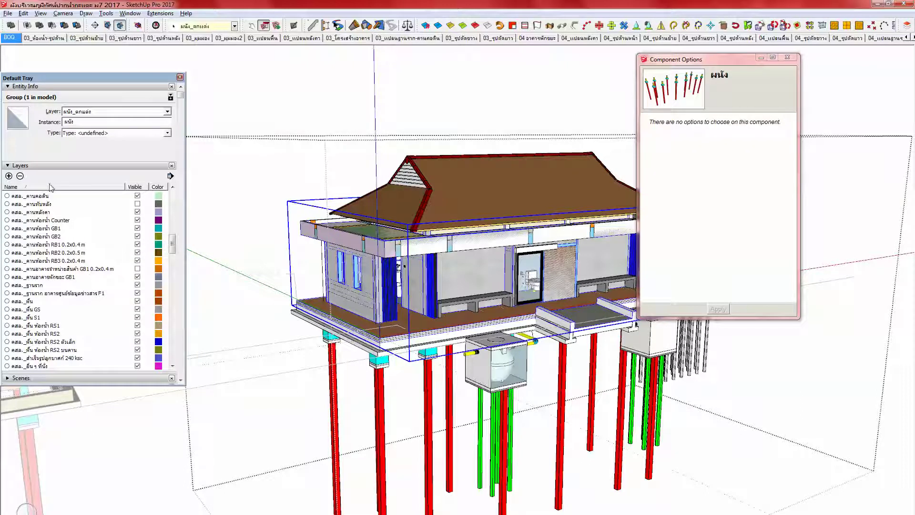
drag(174, 250, 170, 281)
scroll(171, 283, down, 5)
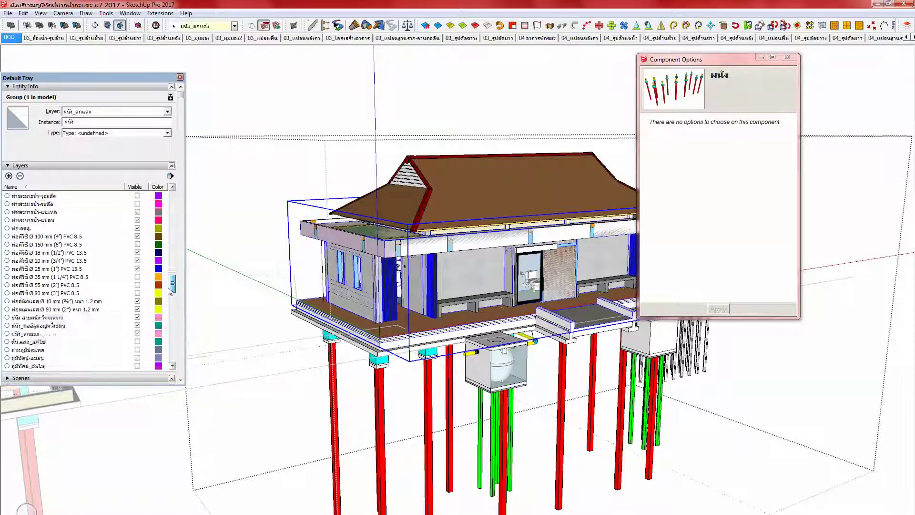
click(138, 276)
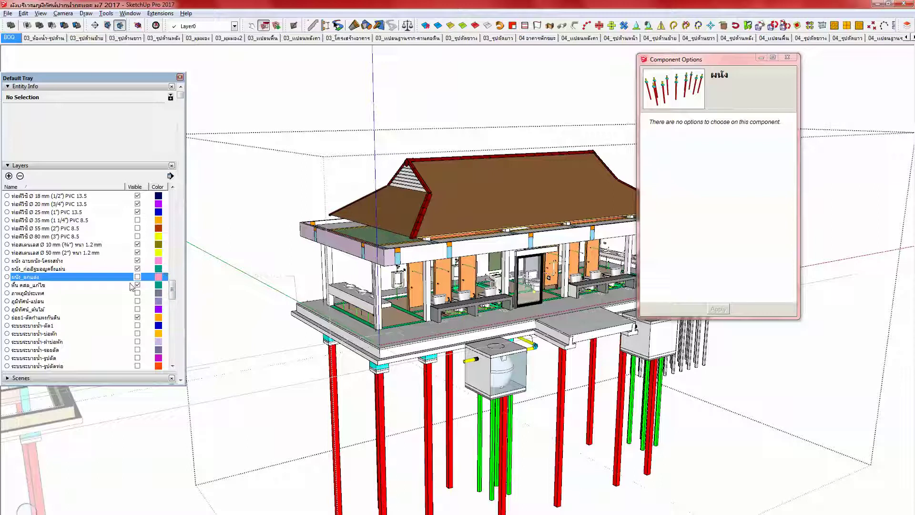
Step: Hide the concrete floor layer "คสล._พื้น" to expose the toilet building's beams
drag(175, 297, 175, 261)
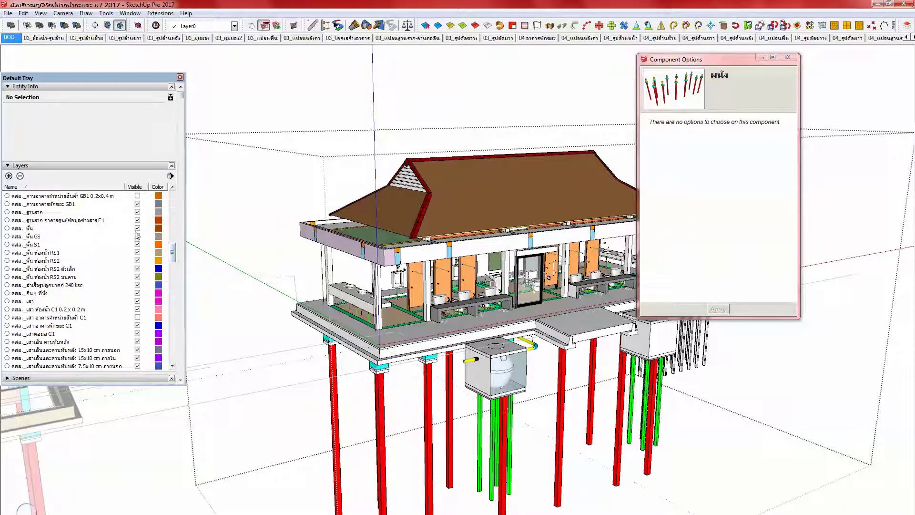
click(137, 235)
scroll(359, 357, up, 2)
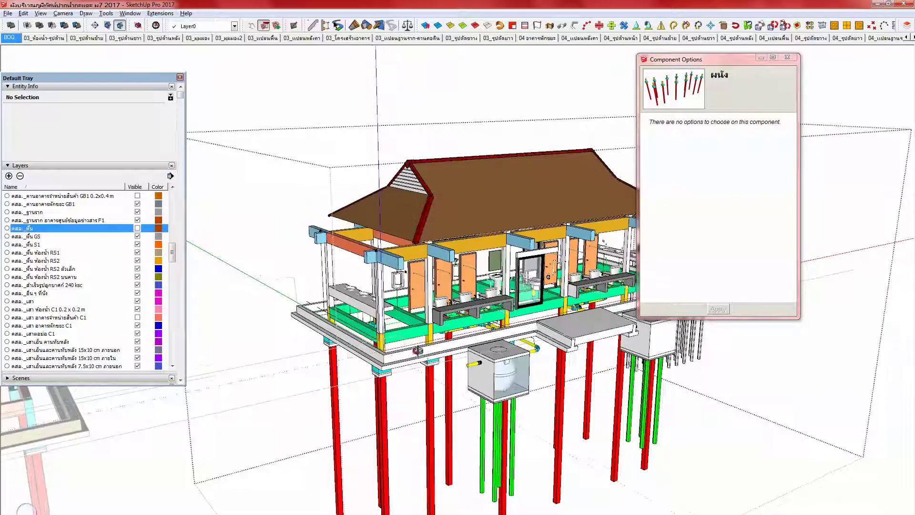
Step: Inspect the component options of the toilet building's existing footing set and close them
scroll(359, 358, up, 1)
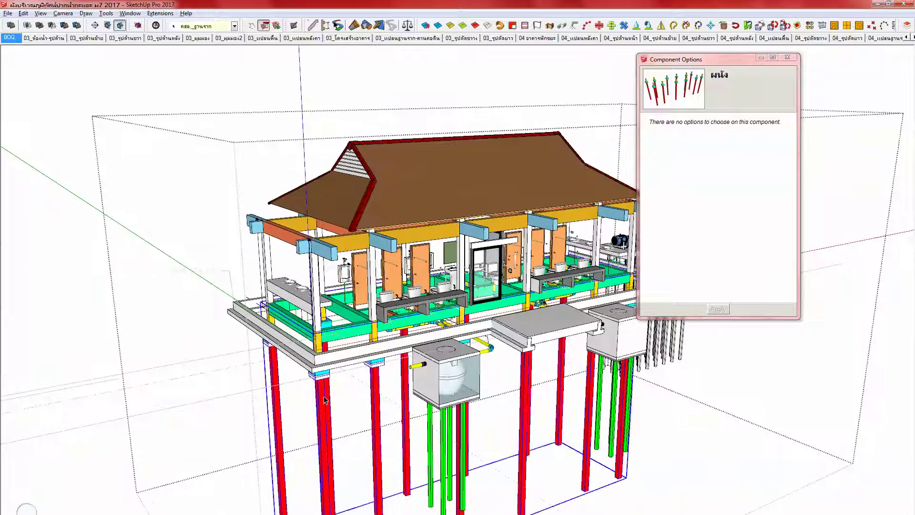
click(328, 401)
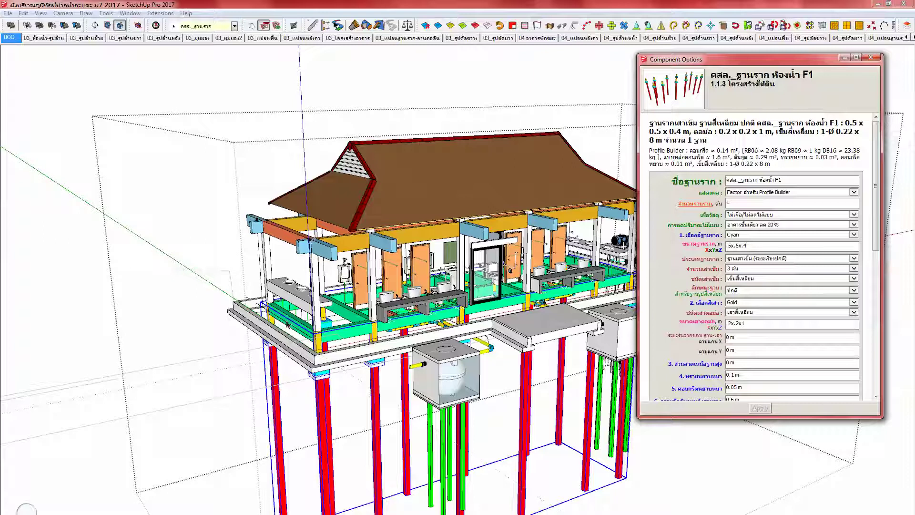
middle_drag(320, 358, 311, 362)
click(870, 60)
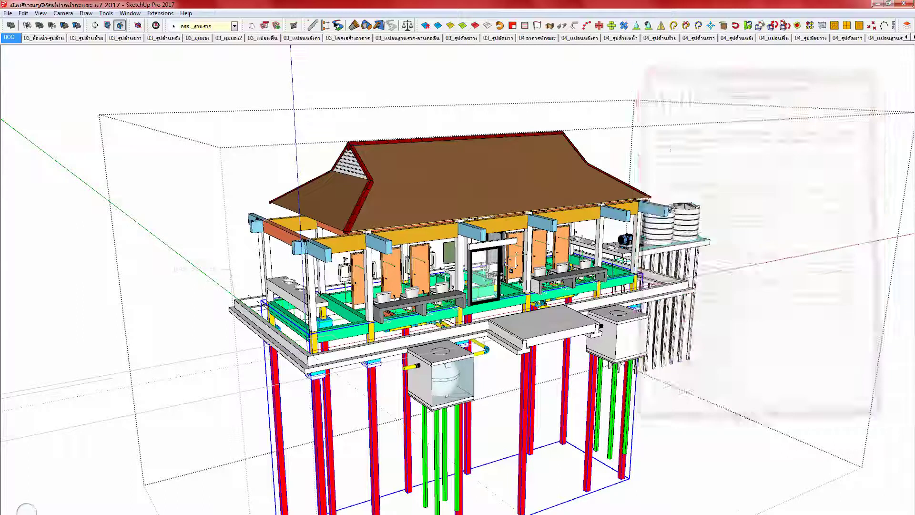
Step: Paste the copied footing set into the toilet building group beside its existing footings
scroll(333, 383, down, 6)
middle_drag(321, 378, 337, 393)
key(ctrl+v)
click(294, 465)
Step: Delete the toilet building's old footing set
scroll(305, 346, up, 5)
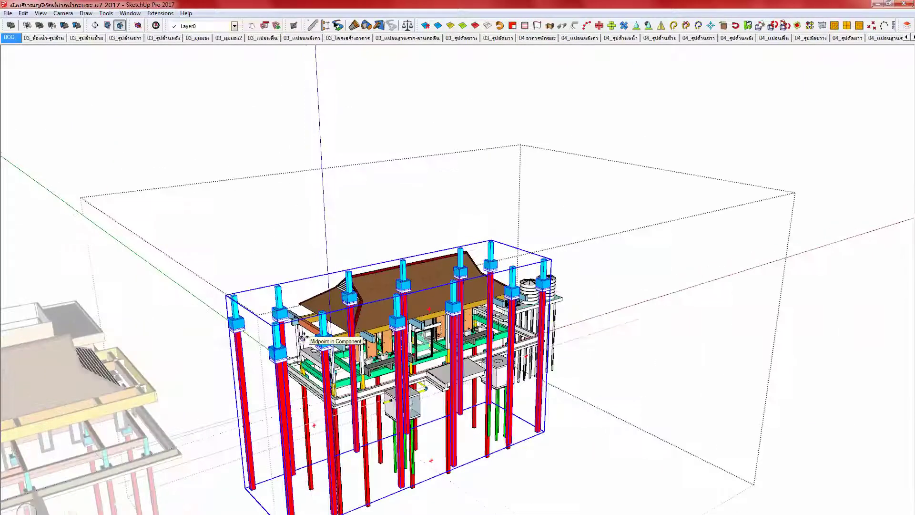
middle_drag(371, 403, 412, 478)
scroll(412, 477, up, 1)
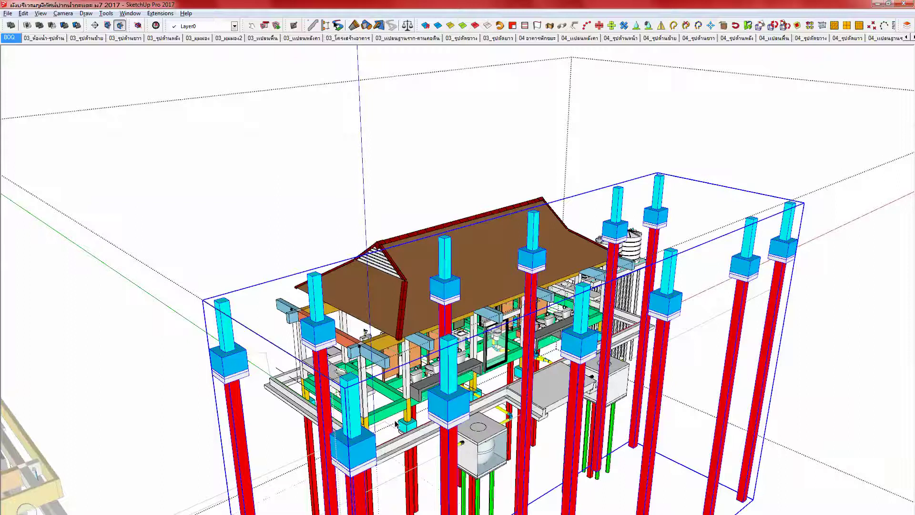
click(413, 478)
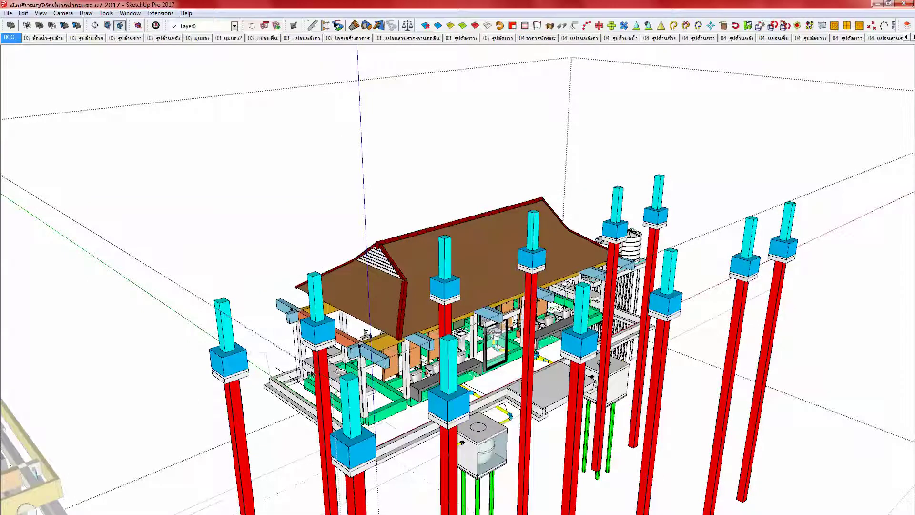
Step: Move the pasted footing set by the top corner of its corner column onto the toilet building's corner column at the beams
click(329, 342)
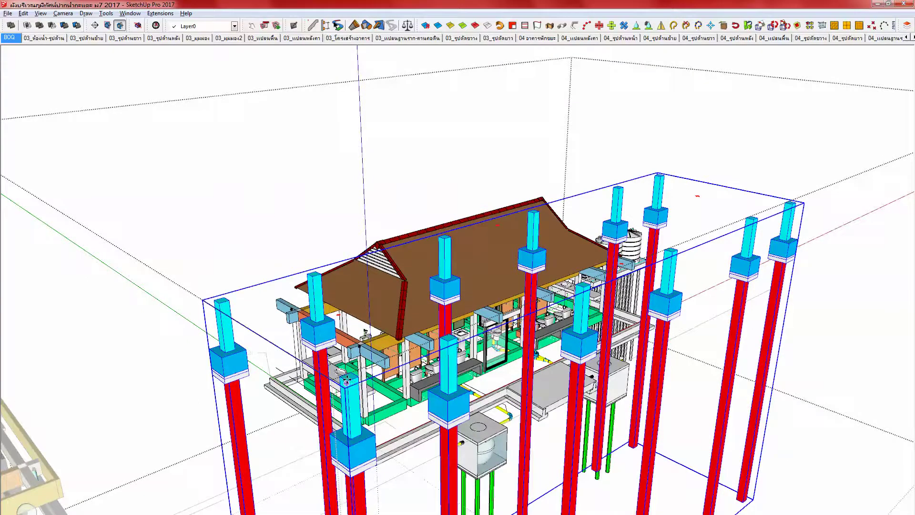
scroll(348, 383, up, 3)
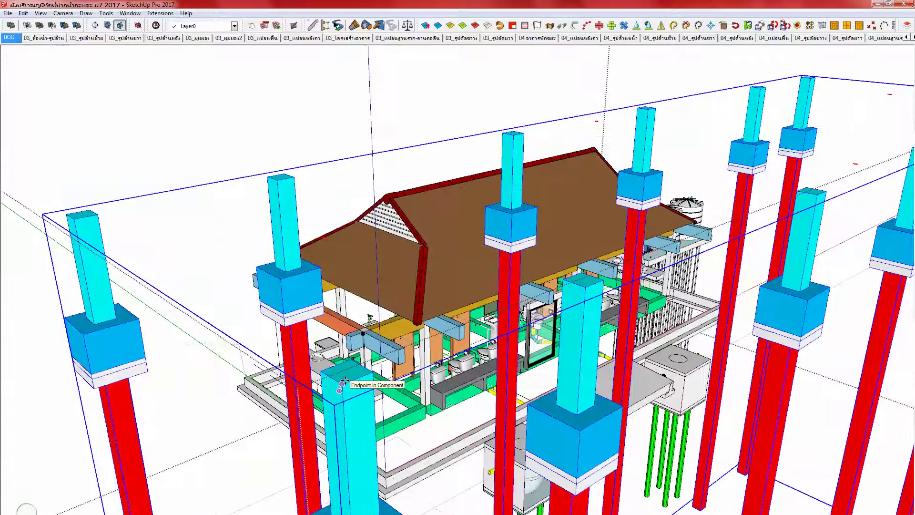
key(x)
key(x)
middle_drag(342, 383, 148, 431)
scroll(584, 433, down, 4)
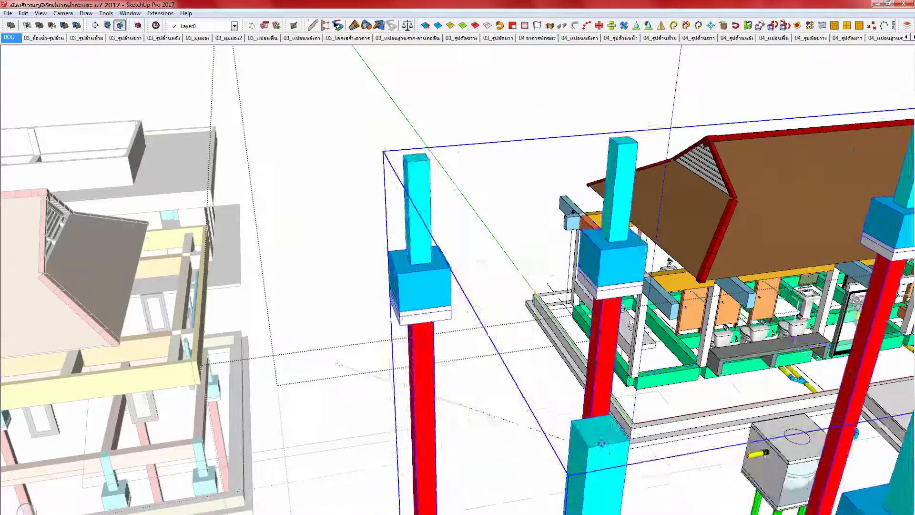
scroll(629, 389, up, 6)
scroll(629, 389, up, 3)
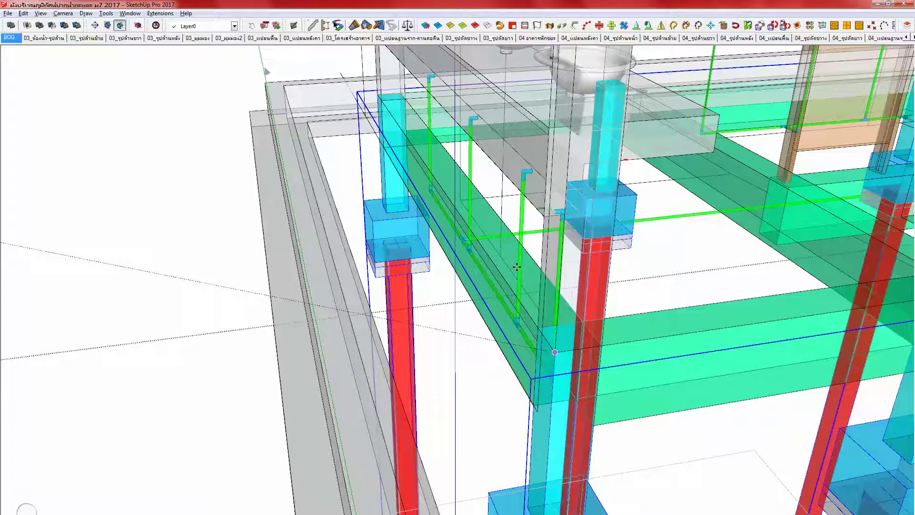
scroll(517, 267, down, 1)
middle_drag(523, 289, 736, 356)
key(x)
scroll(543, 285, down, 3)
scroll(570, 295, up, 3)
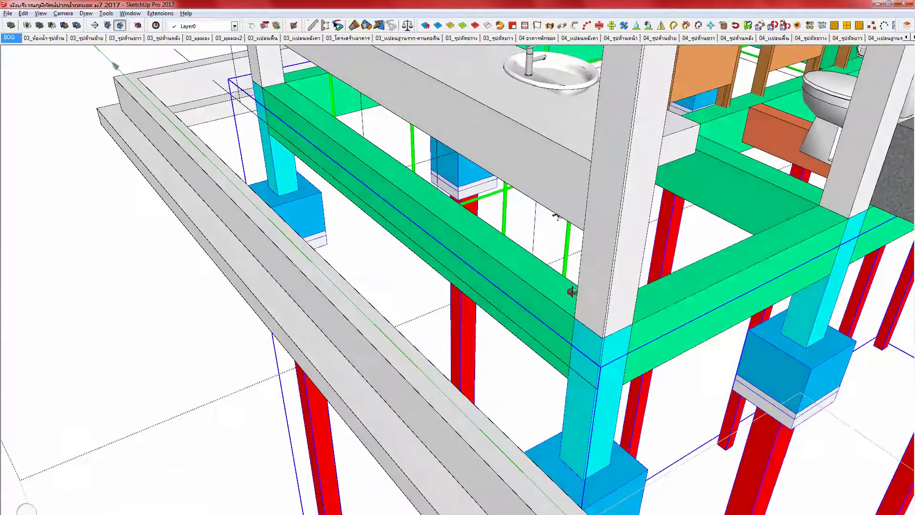
scroll(543, 314, down, 2)
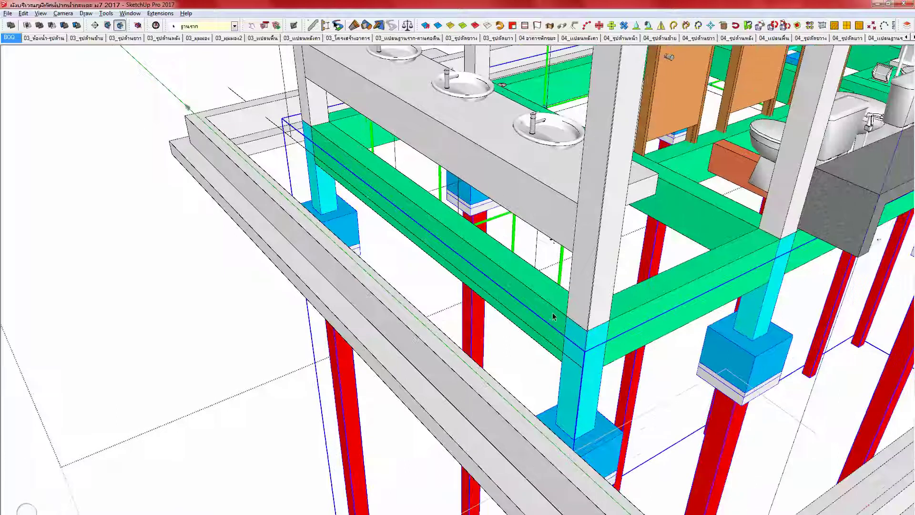
click(202, 277)
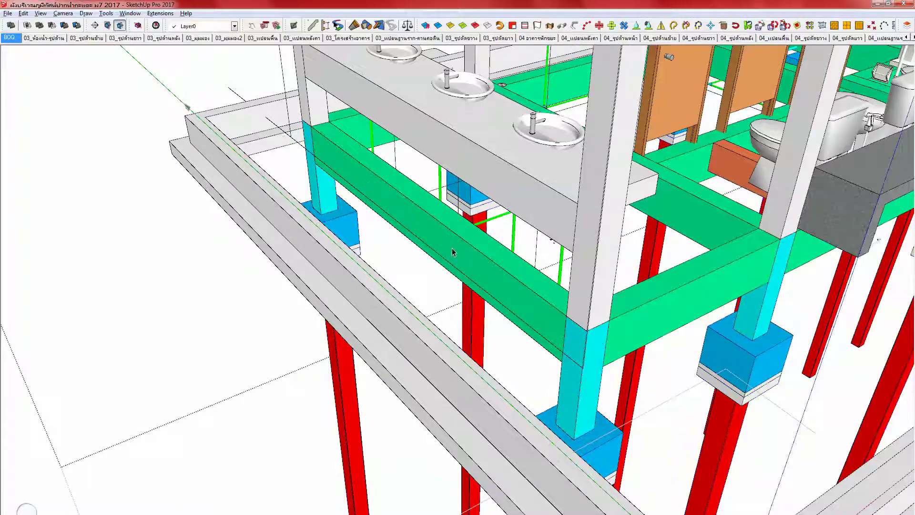
Step: Examine how the footings fit under the toilet building's beams and display the footing set's entity details
scroll(453, 253, down, 4)
scroll(453, 259, down, 3)
scroll(409, 255, up, 1)
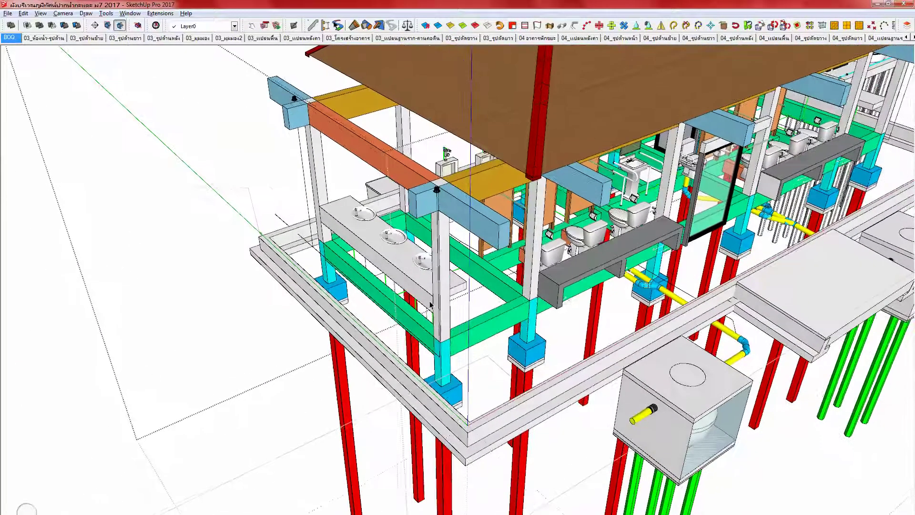
scroll(464, 325, up, 4)
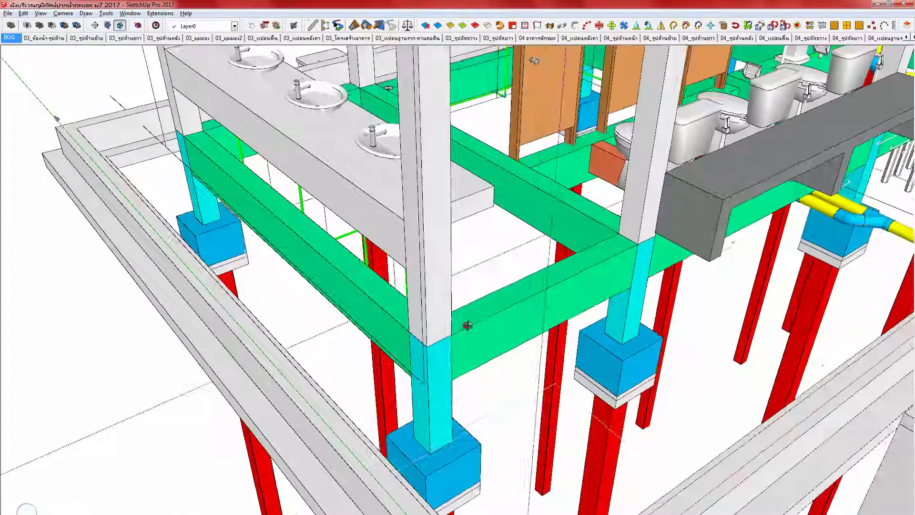
middle_drag(467, 325, 428, 299)
click(456, 304)
mouse_move(424, 321)
middle_down()
mouse_move(400, 373)
mouse_move(388, 367)
mouse_move(375, 320)
middle_up()
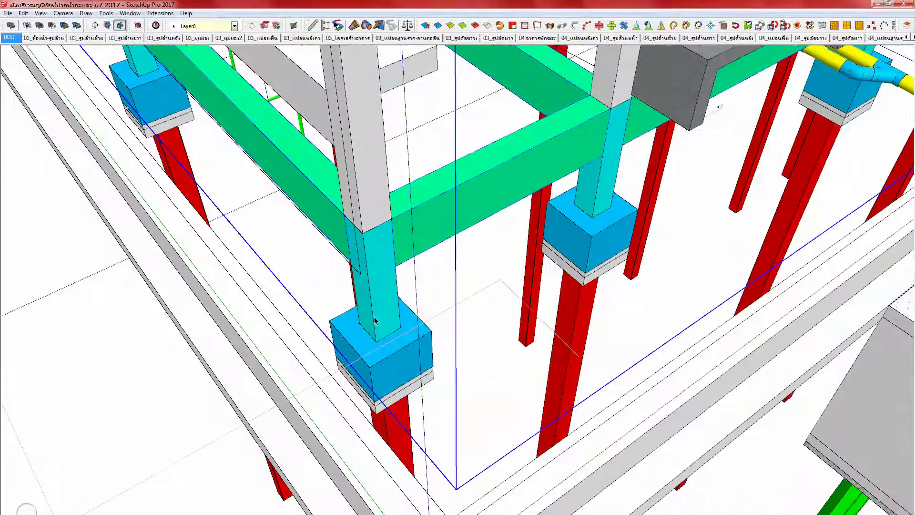
key(ctrl+e)
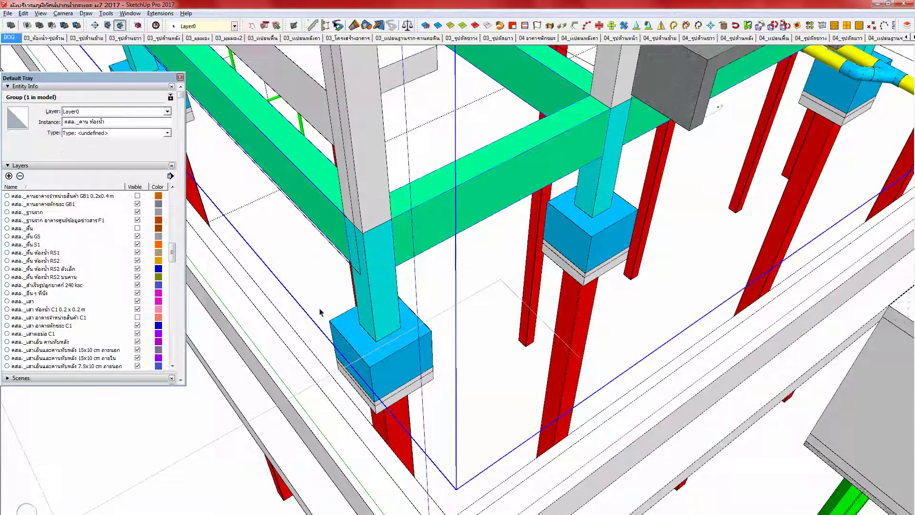
click(347, 344)
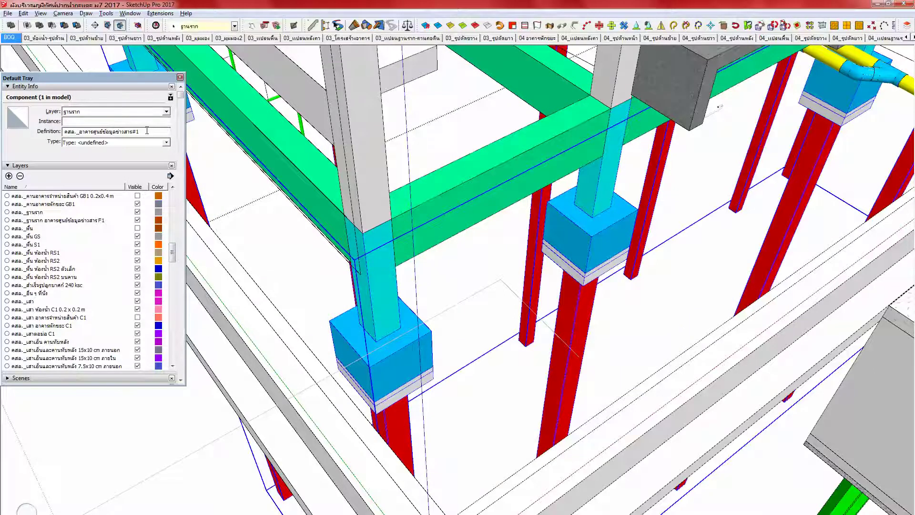
right_click(363, 326)
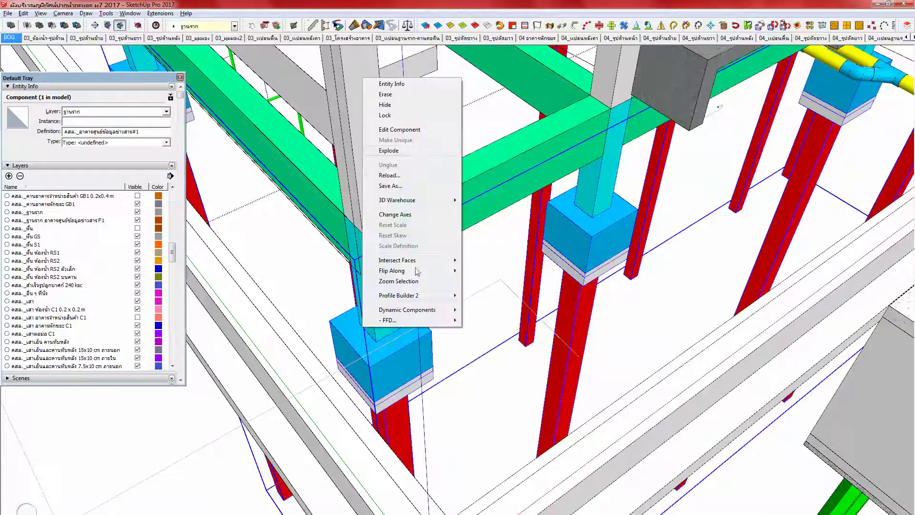
Step: Rename the footing set's definition and instance to "คสล._ฐานราก ห้องน้ำ"
click(148, 133)
drag(141, 132, 82, 133)
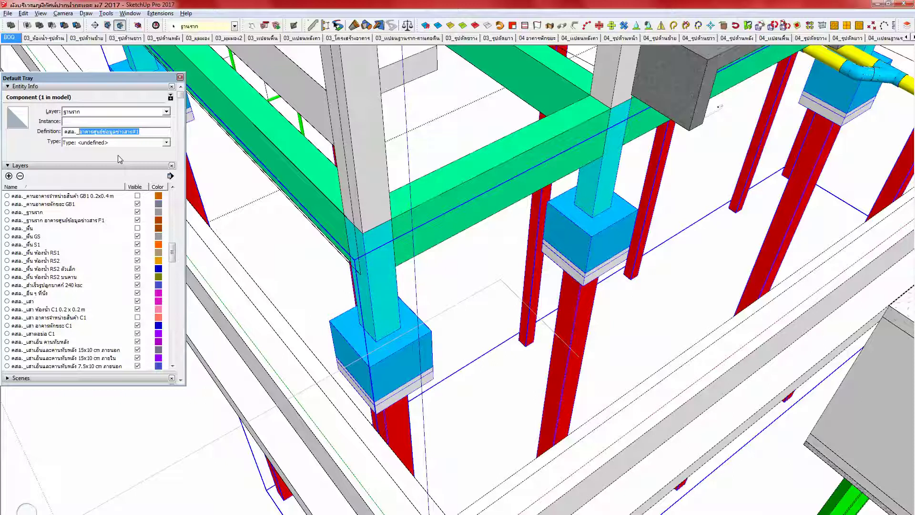
text(ฐาน)
drag(117, 132, 73, 128)
key(ctrl+c)
click(77, 120)
key(ctrl+v)
key(ctrl+z)
text(อ)
key(ctrl+v)
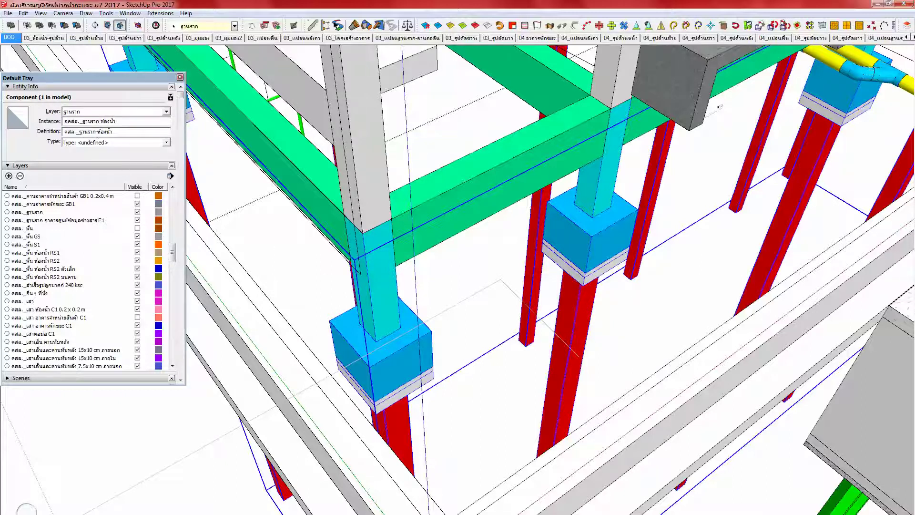
drag(129, 123, 65, 126)
key(ctrl+v)
Step: Try to rename the corner footing's definition inside the set to "คสล._ฐานราก ห้องน้ำ F1"
middle_drag(379, 346, 380, 348)
double_click(381, 351)
click(382, 352)
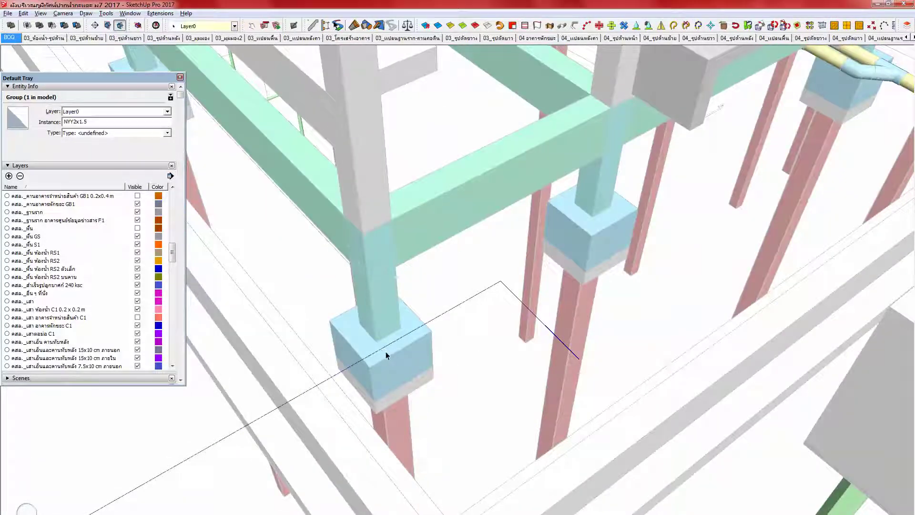
scroll(392, 353, up, 2)
key(Escape)
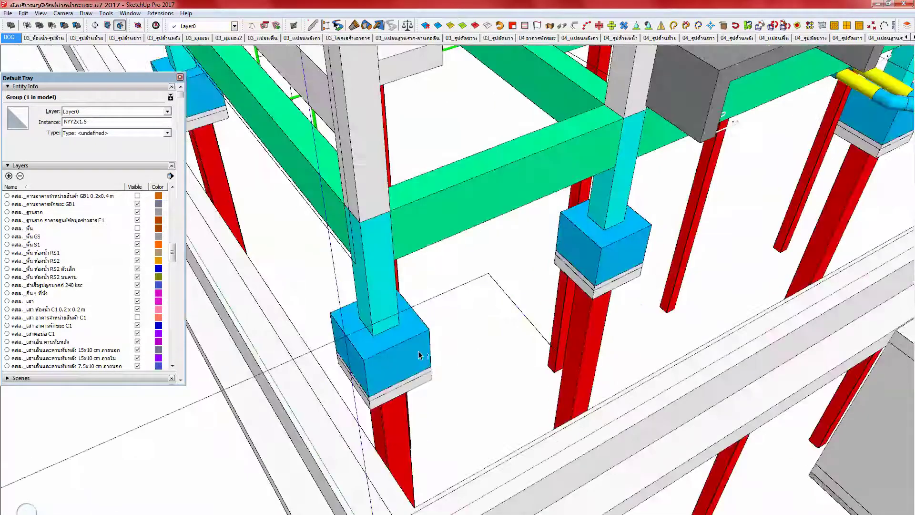
double_click(419, 355)
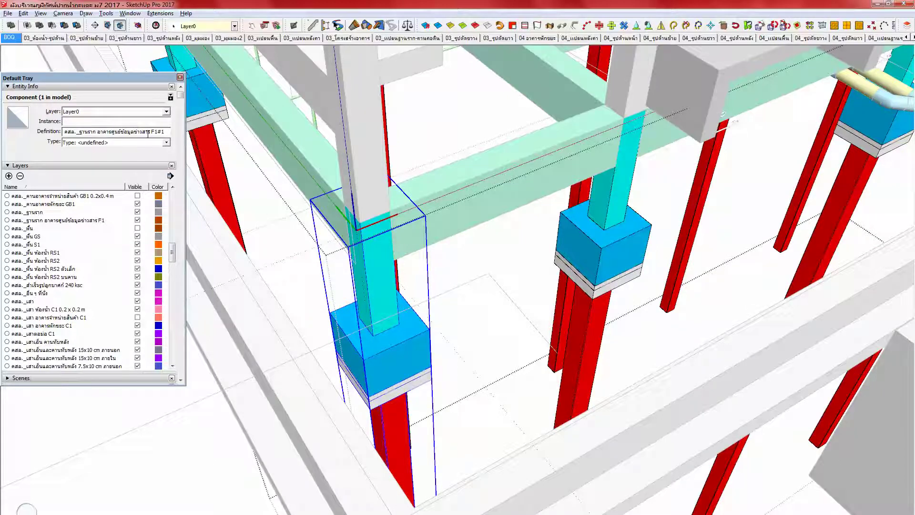
drag(164, 132, 98, 132)
text(ห้องน้ำ F1)
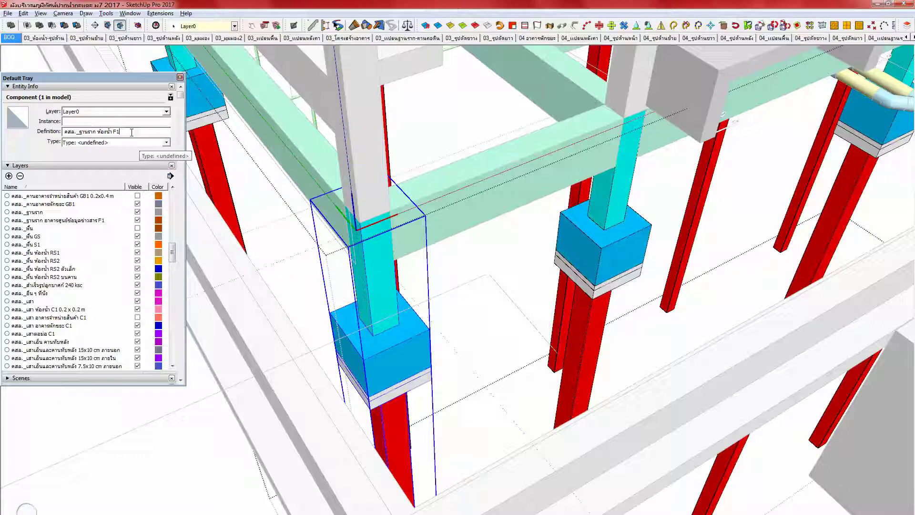
drag(131, 132, 38, 133)
key(ctrl+c)
click(76, 124)
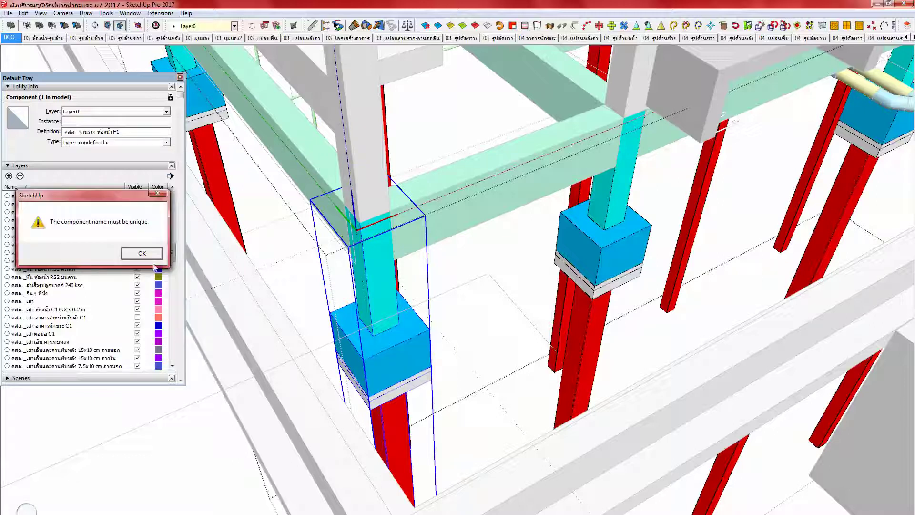
click(142, 253)
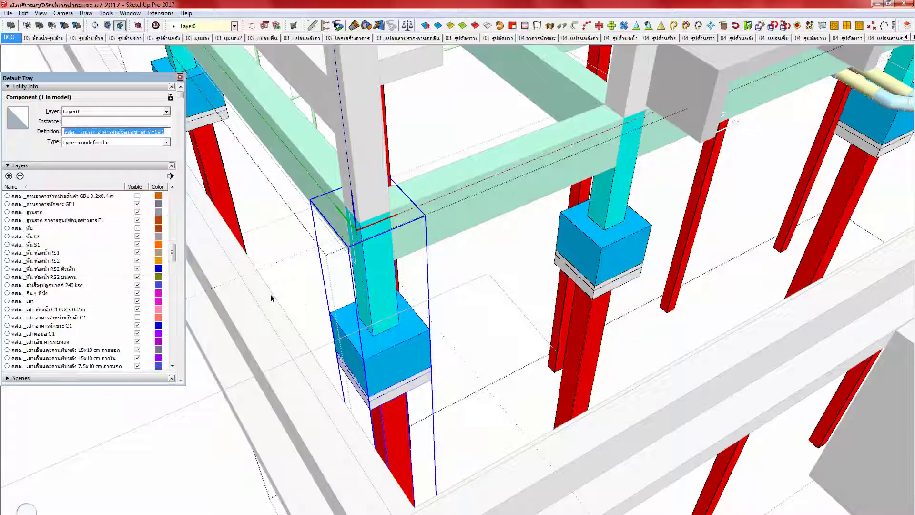
Step: Purge the unused component definitions from the model
middle_drag(385, 349, 214, 250)
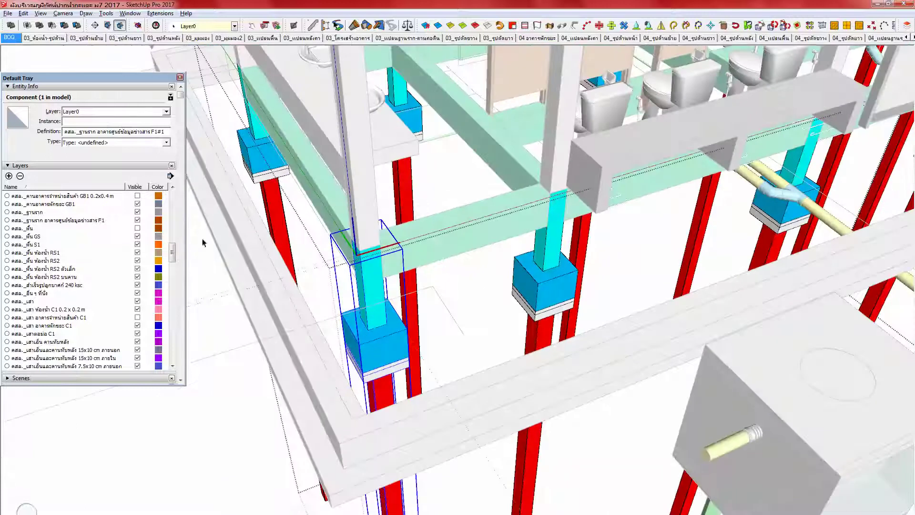
click(114, 165)
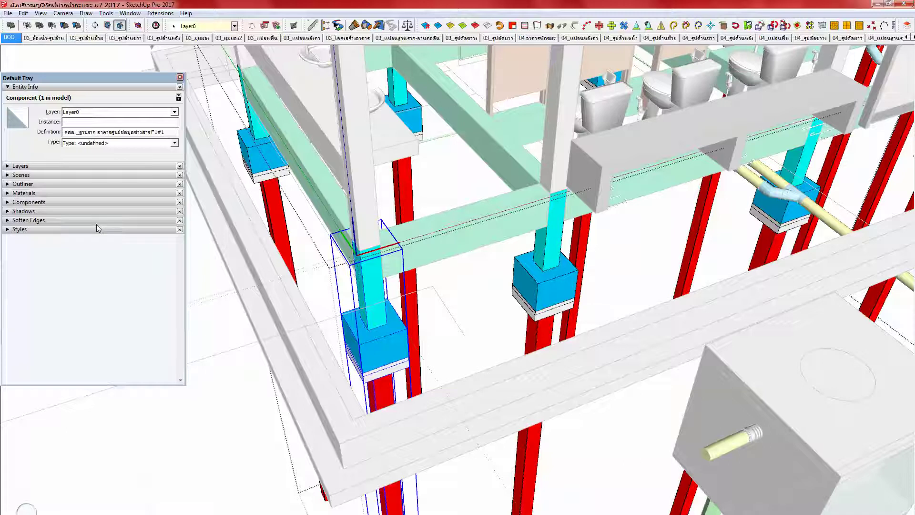
click(96, 202)
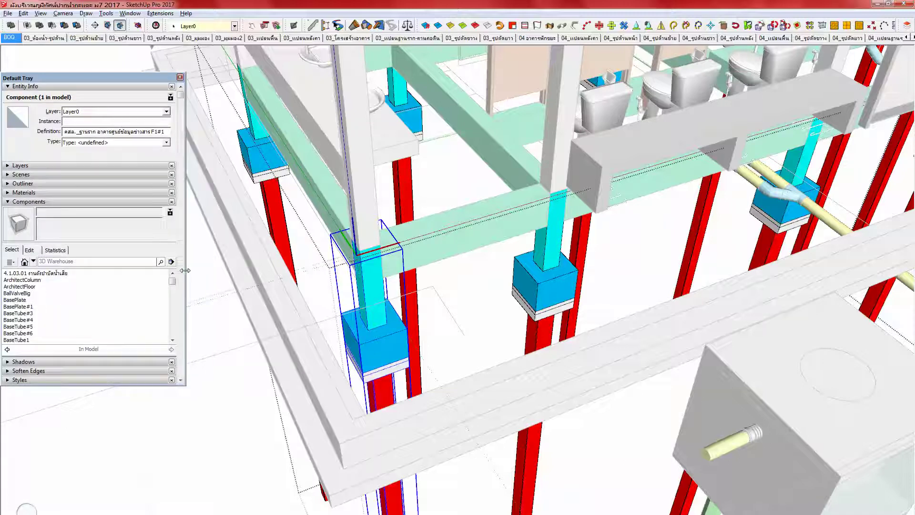
click(171, 261)
click(211, 313)
scroll(389, 338, up, 2)
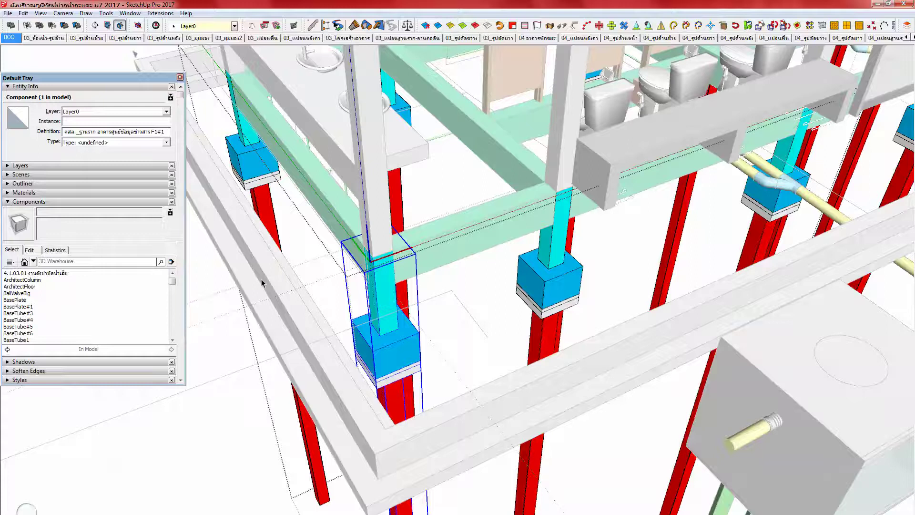
Step: Rename the corner footing's definition and instance inside the set to "คสล._ฐานราก ห้องน้ำ F1"
key(Escape)
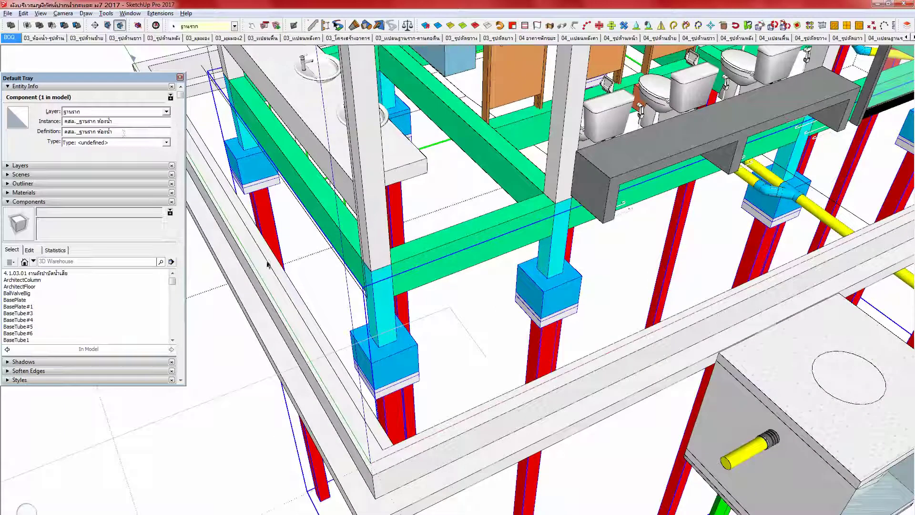
click(125, 132)
key(End)
text(F1)
double_click(126, 132)
double_click(394, 358)
click(393, 359)
drag(169, 133, 63, 132)
key(ctrl+v)
click(113, 120)
key(ctrl+v)
middle_drag(362, 318, 359, 310)
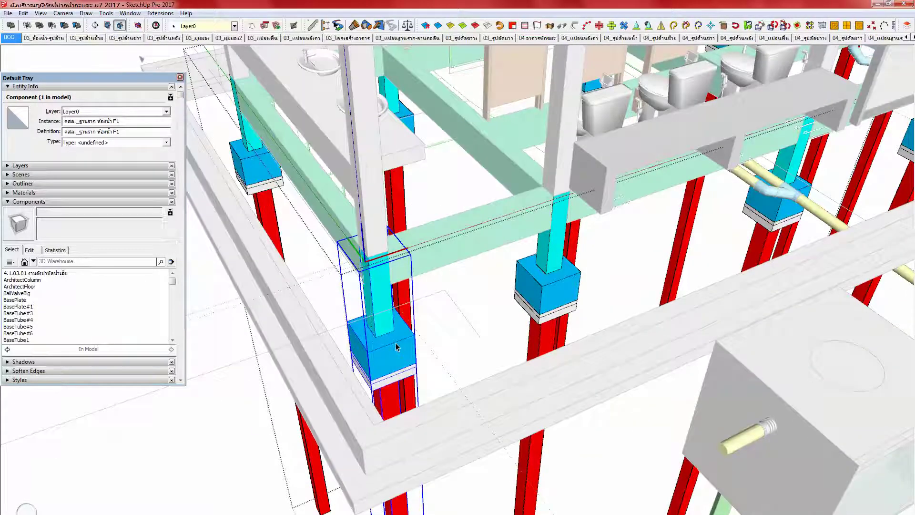
Step: Select all the remaining footings in the set that still carry the "คสล._ฐานราก อาคารศูนย์ข้อมูลข่าวสาร F1" name
scroll(396, 347, down, 2)
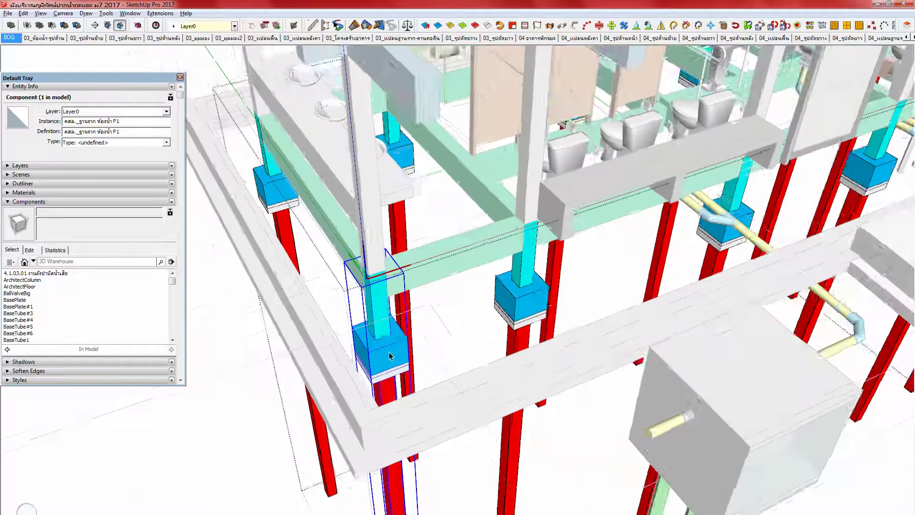
scroll(389, 355, down, 1)
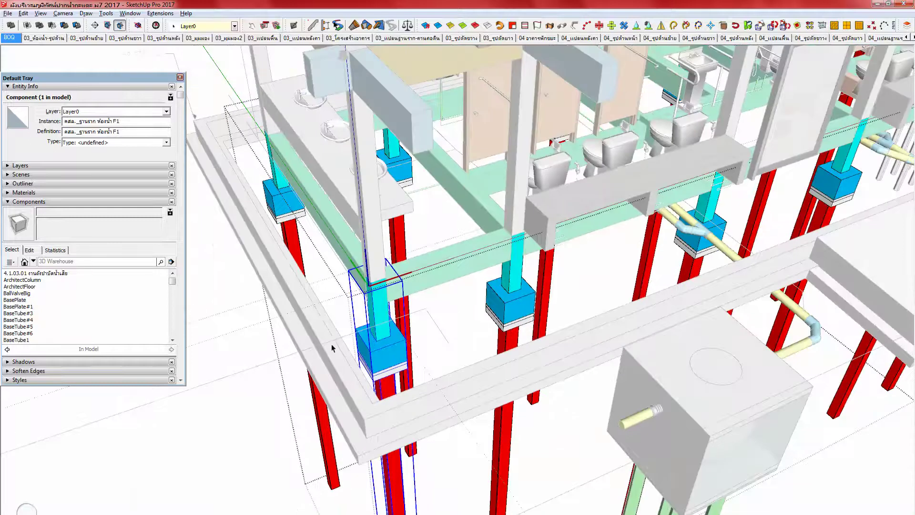
click(31, 184)
scroll(81, 238, up, 2)
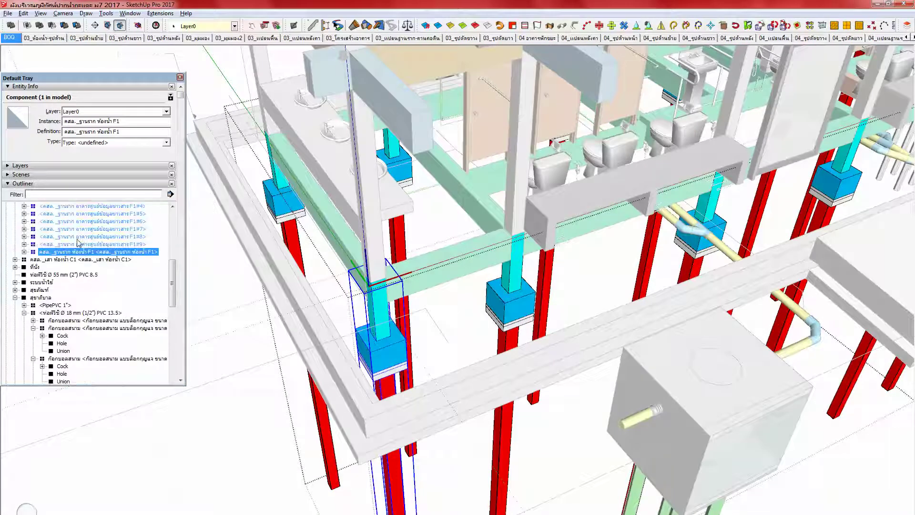
click(90, 244)
scroll(146, 229, up, 2)
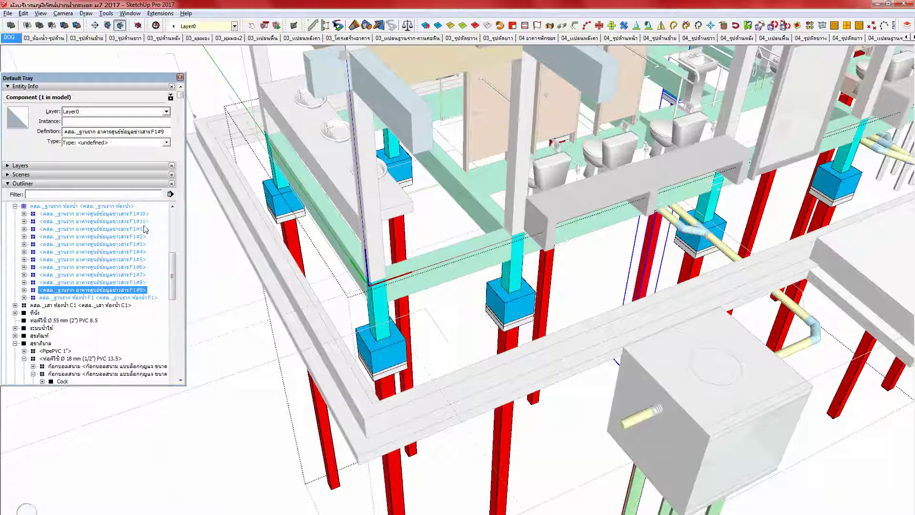
shift+click(125, 216)
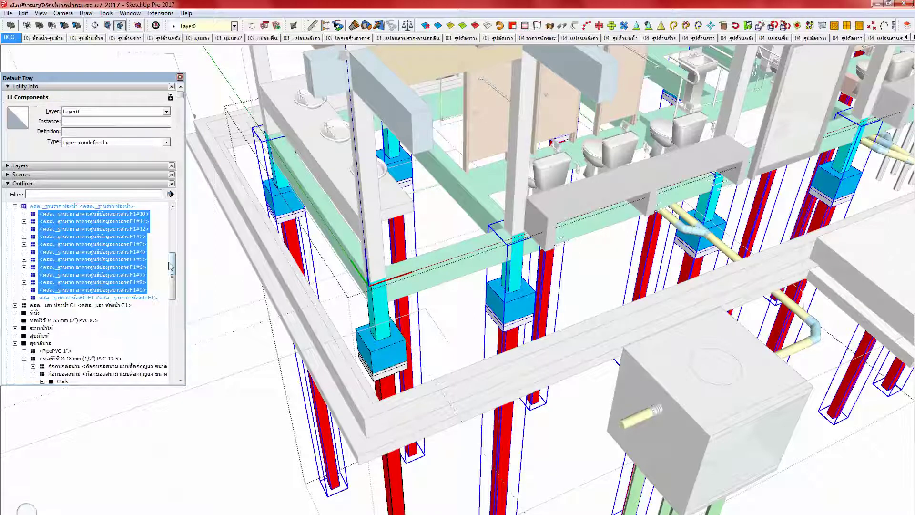
Step: Replace the selected footings with the "คสล._ฐานราก ห้องน้ำ F1" component from the model's component list
scroll(185, 275, down, 3)
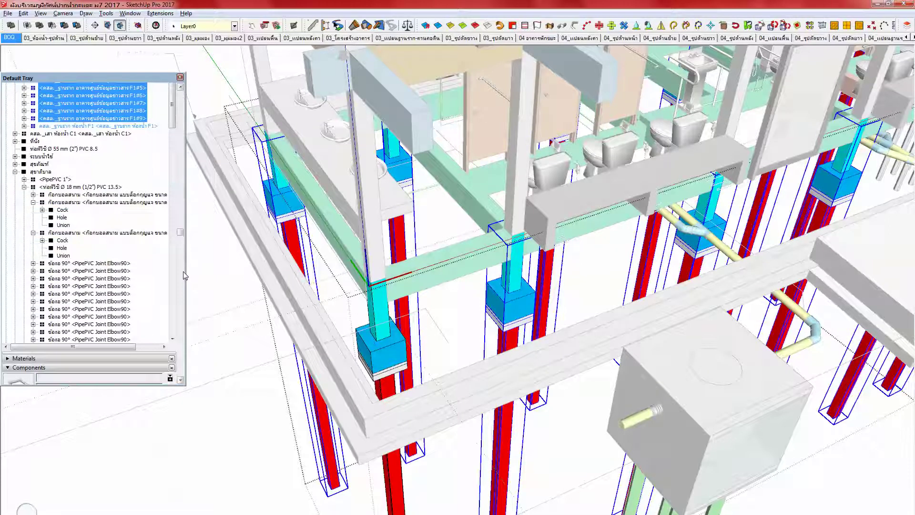
scroll(184, 275, down, 1)
scroll(184, 275, down, 2)
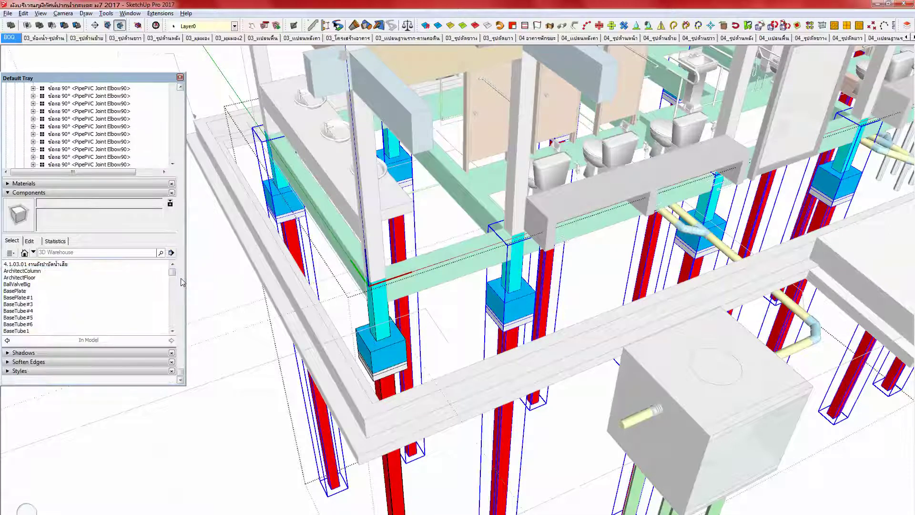
drag(172, 278, 174, 308)
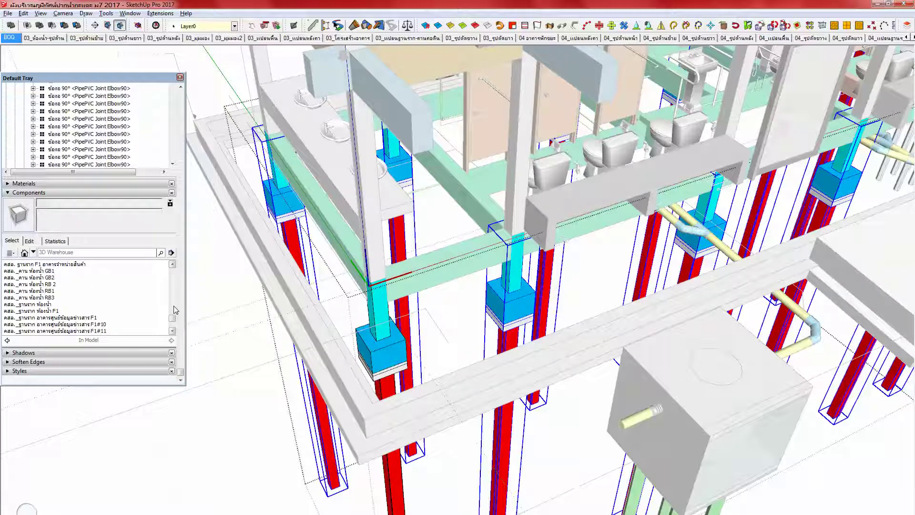
scroll(174, 309, down, 1)
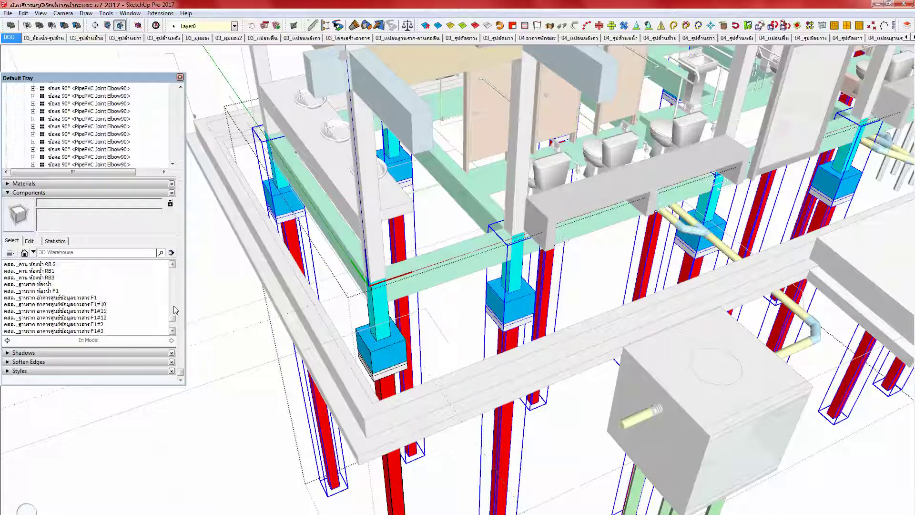
right_click(50, 295)
click(88, 381)
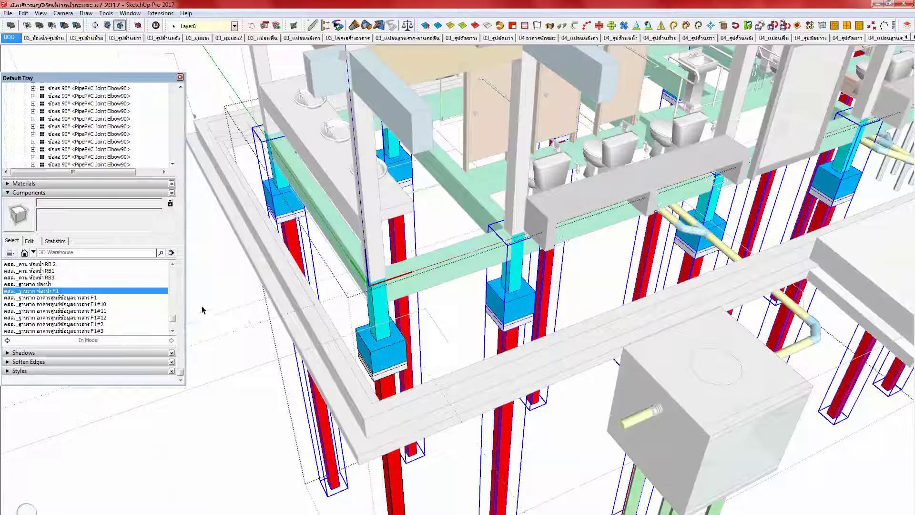
Step: Purge the unused component definitions and check the footing names in the toilet building's footing set
click(171, 253)
click(227, 308)
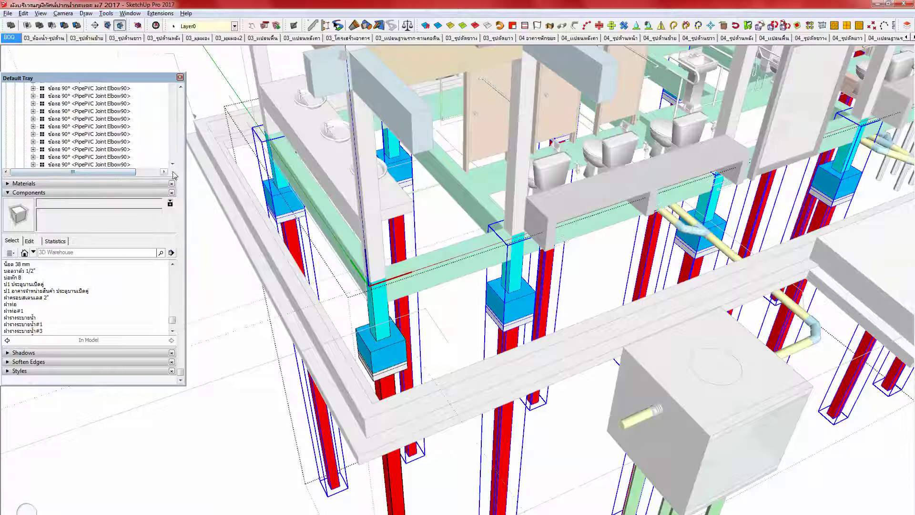
scroll(173, 172, up, 5)
scroll(178, 188, up, 5)
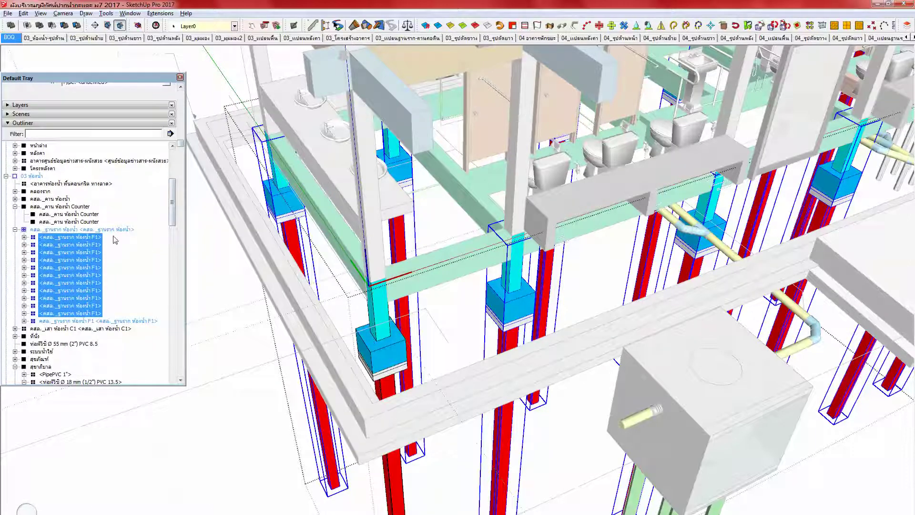
middle_drag(377, 394, 372, 360)
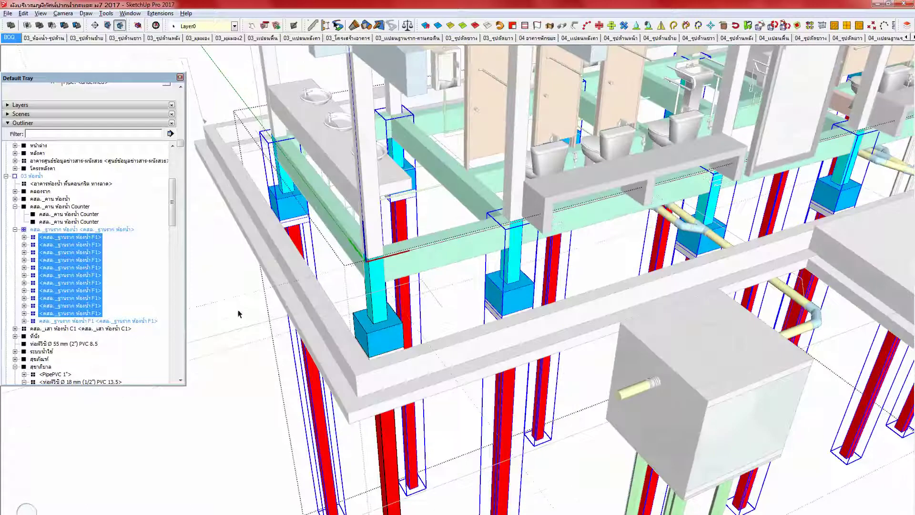
Step: Collapse the Counter beam, footing set, สุขาภิบาล and door branches under "03 ห้องน้ำ" in the model hierarchy
click(52, 207)
click(15, 207)
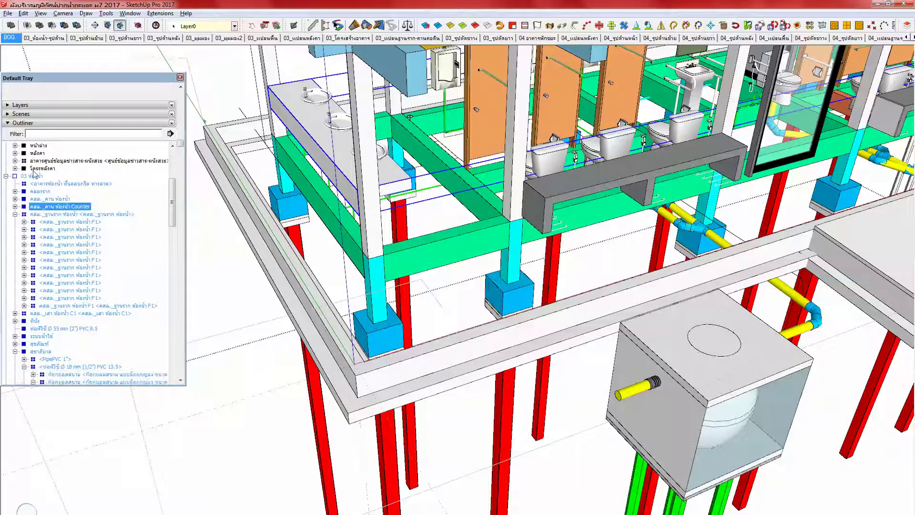
middle_drag(389, 363, 413, 361)
scroll(390, 355, down, 3)
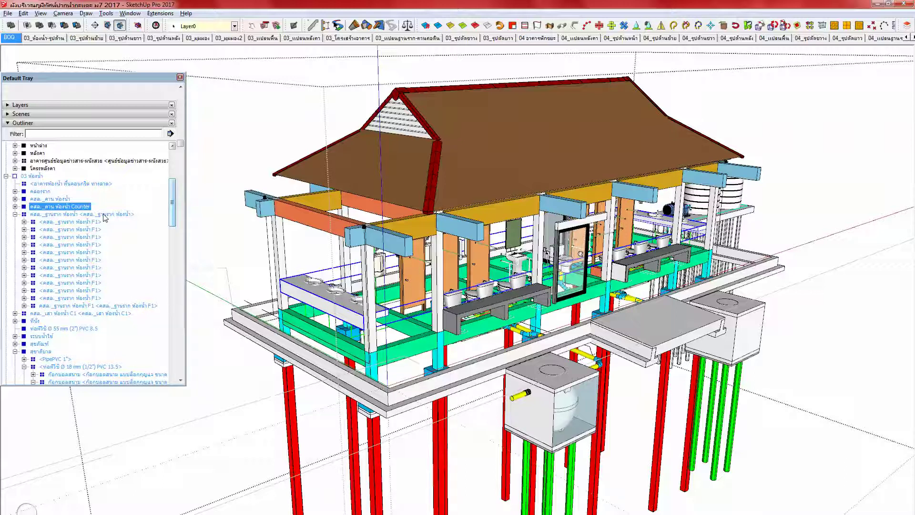
click(15, 214)
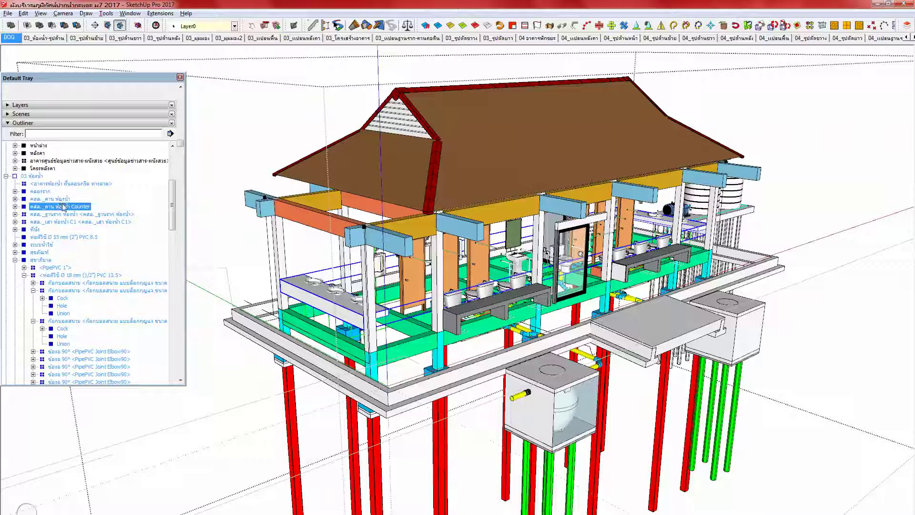
click(15, 260)
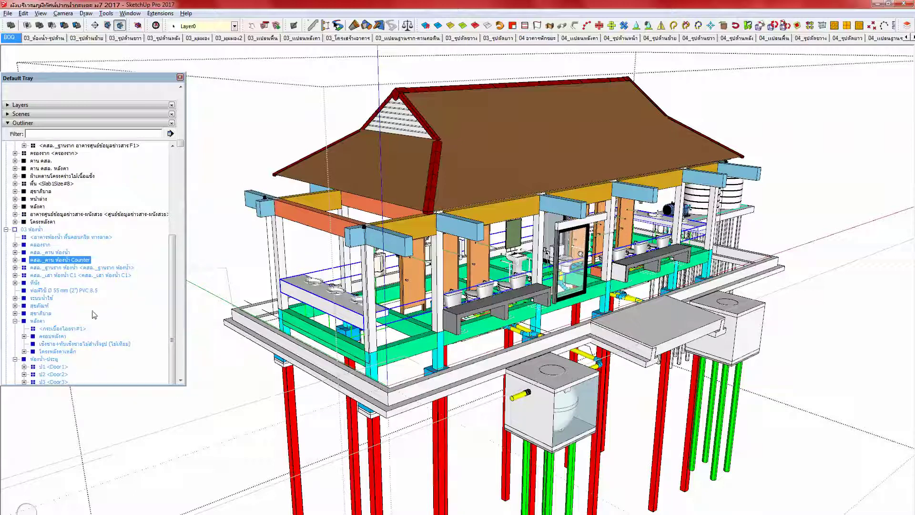
scroll(94, 314, down, 3)
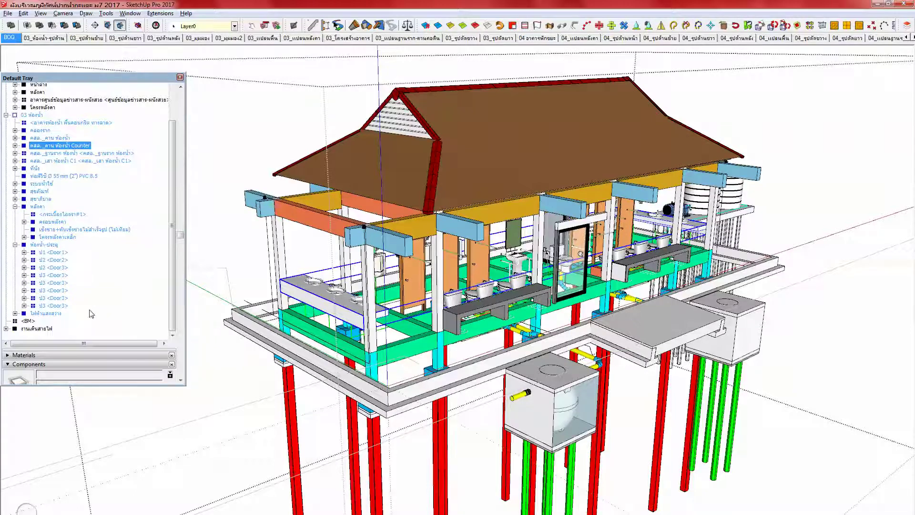
click(15, 245)
scroll(52, 244, up, 2)
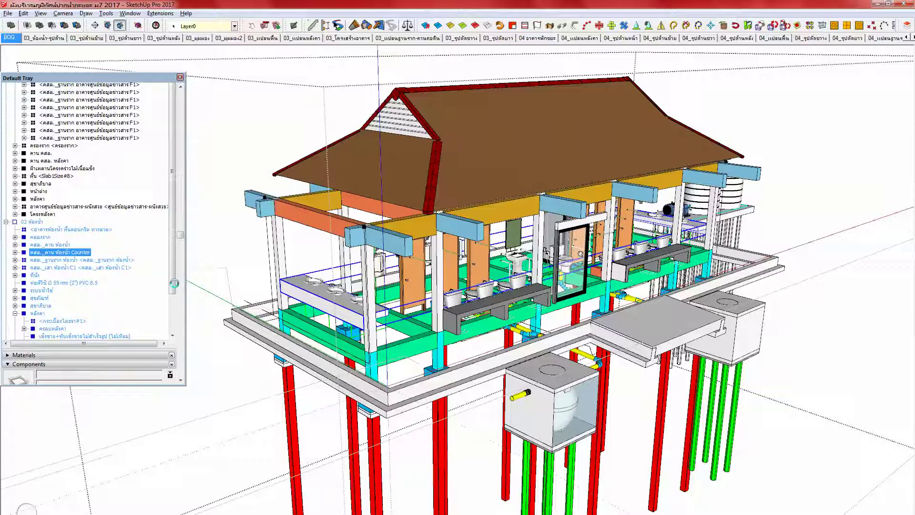
scroll(176, 287, down, 1)
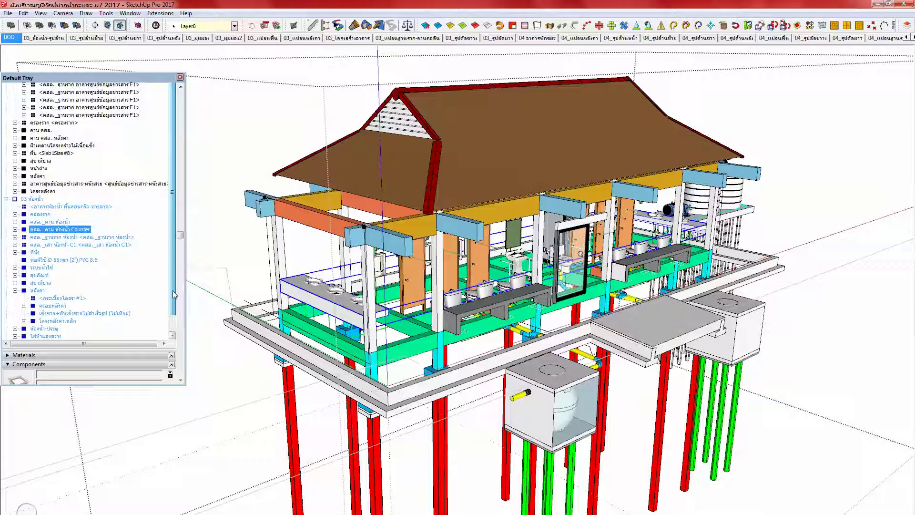
Step: Group the "คสล._คาน ห้องน้ำ" beams together with the "คสล._ฐานราก ห้องน้ำ" footing set
click(69, 244)
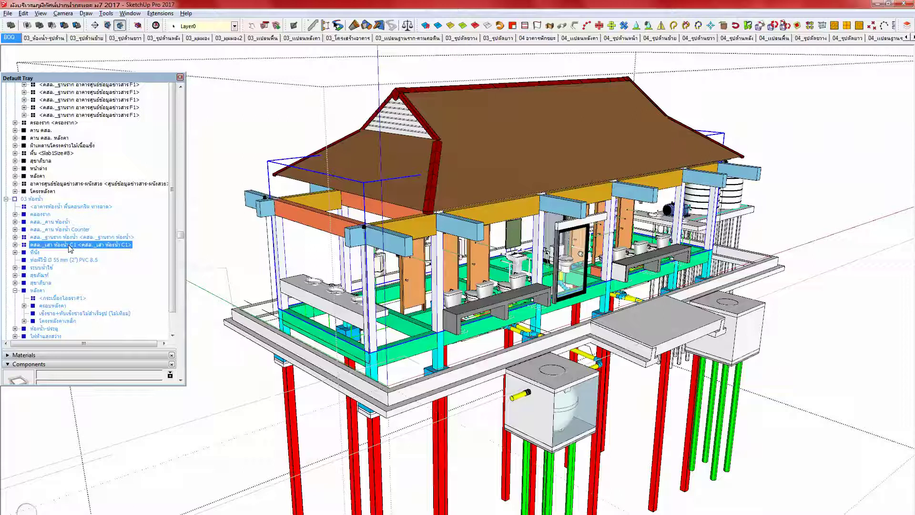
click(59, 238)
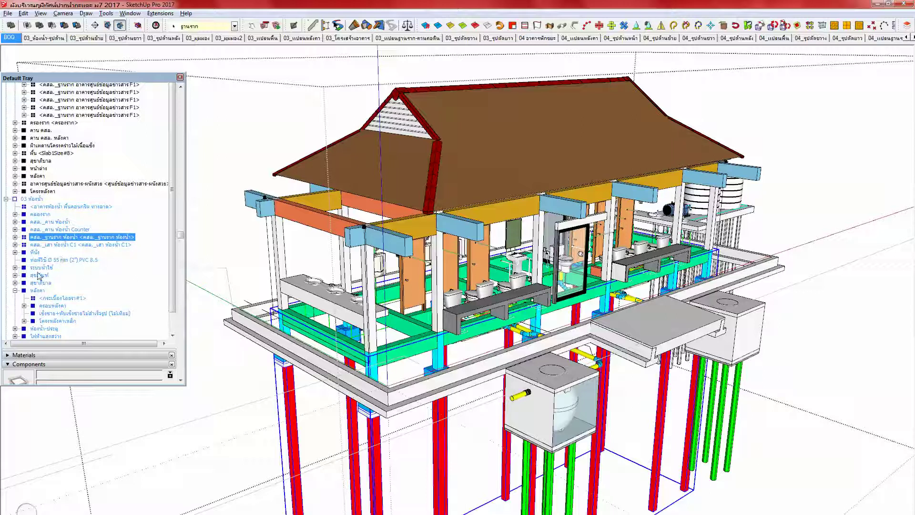
click(15, 238)
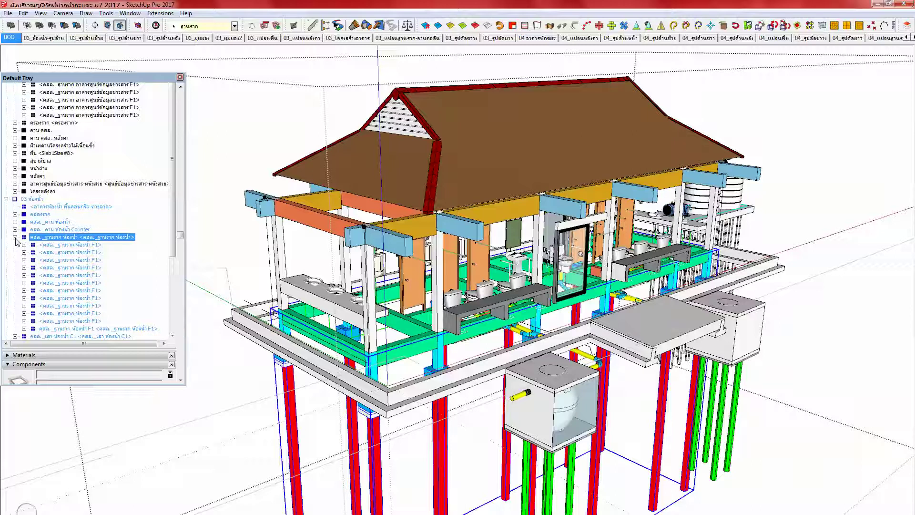
click(16, 237)
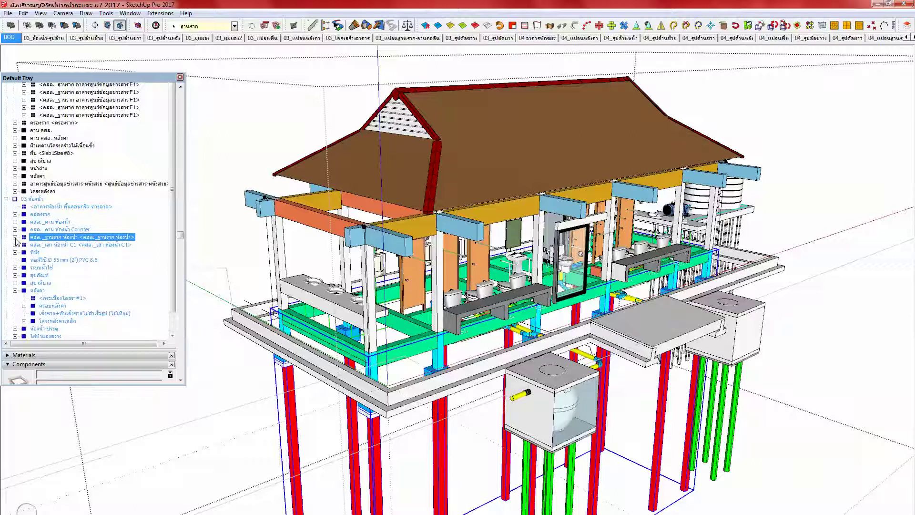
ctrl+click(54, 229)
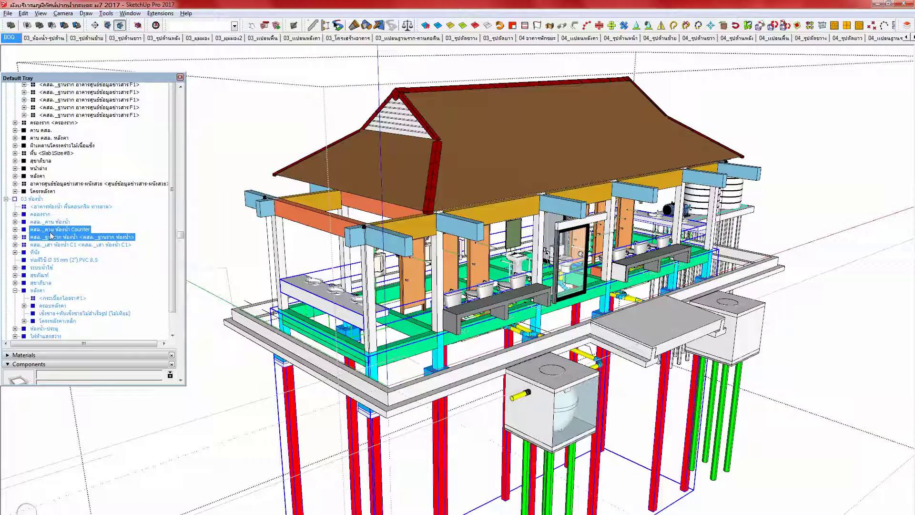
ctrl+click(52, 230)
ctrl+click(54, 222)
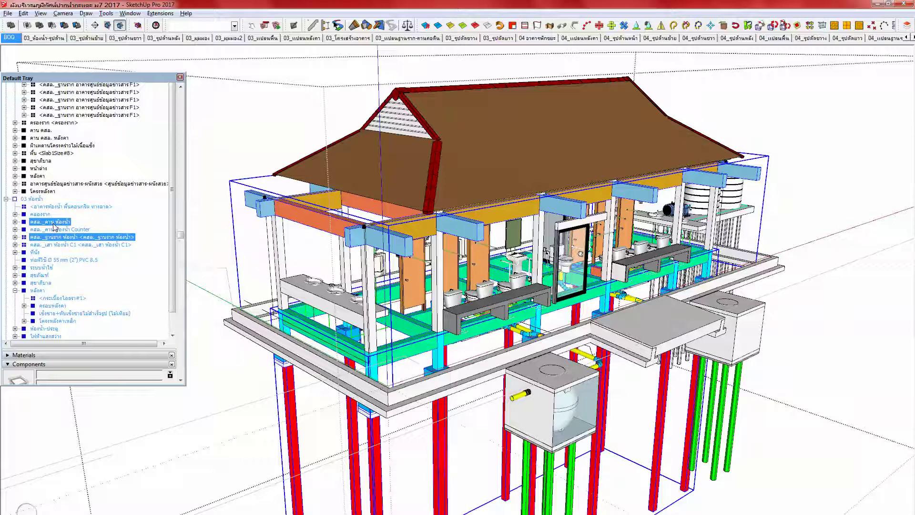
key(g)
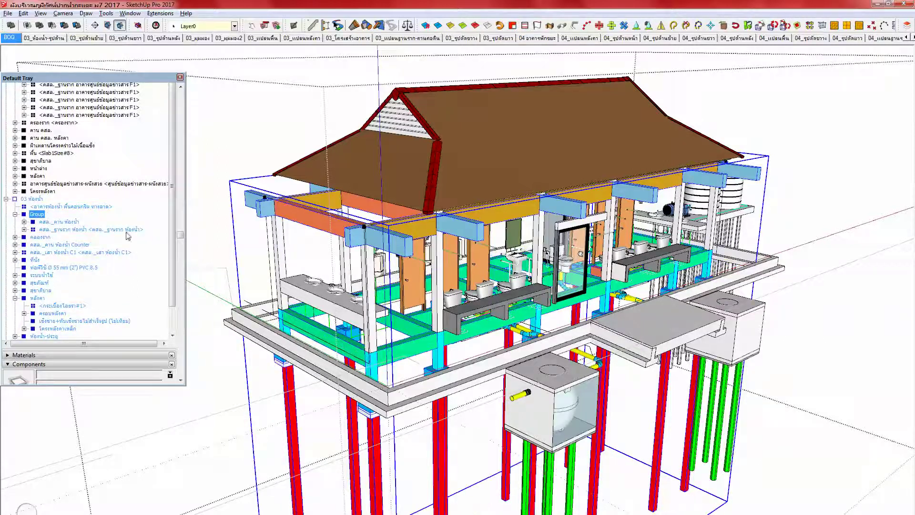
Step: Name the new beam and footing group "งวดที่ 1"
click(147, 364)
scroll(177, 278, up, 5)
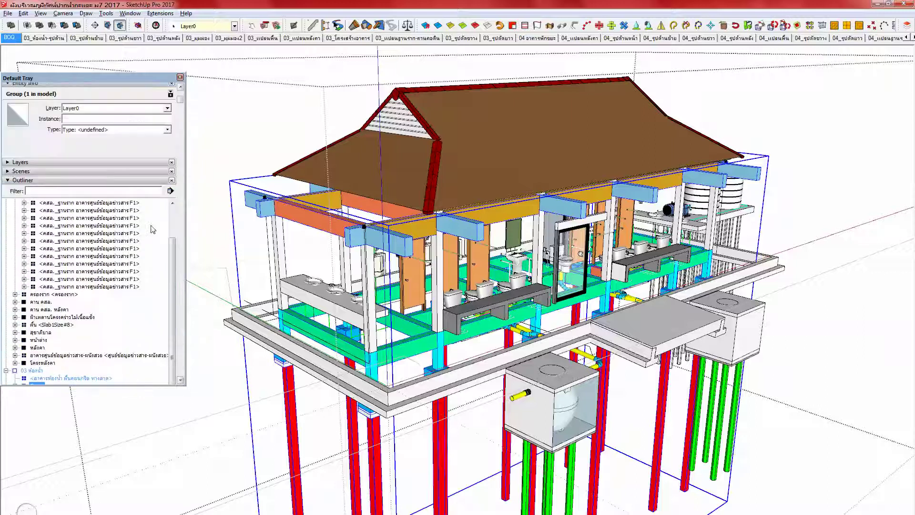
scroll(124, 206, up, 2)
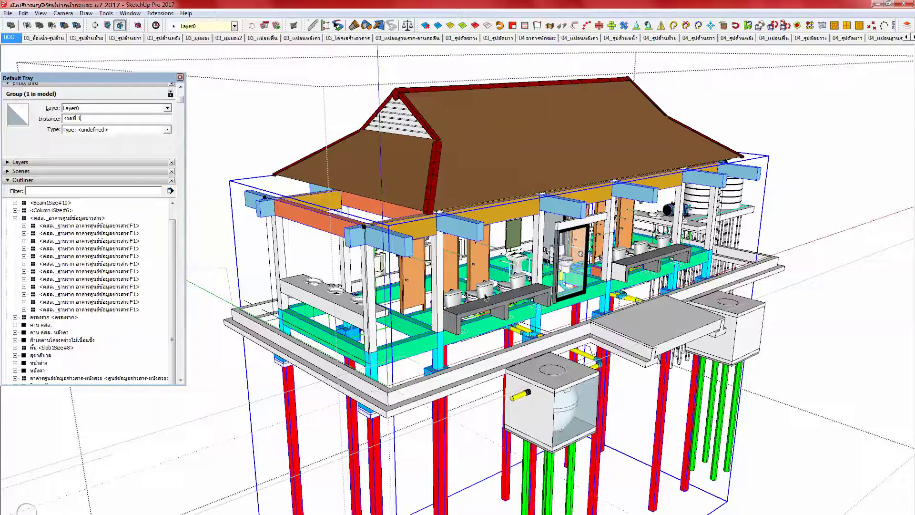
scroll(481, 296, down, 1)
middle_drag(471, 303, 451, 312)
scroll(182, 322, down, 3)
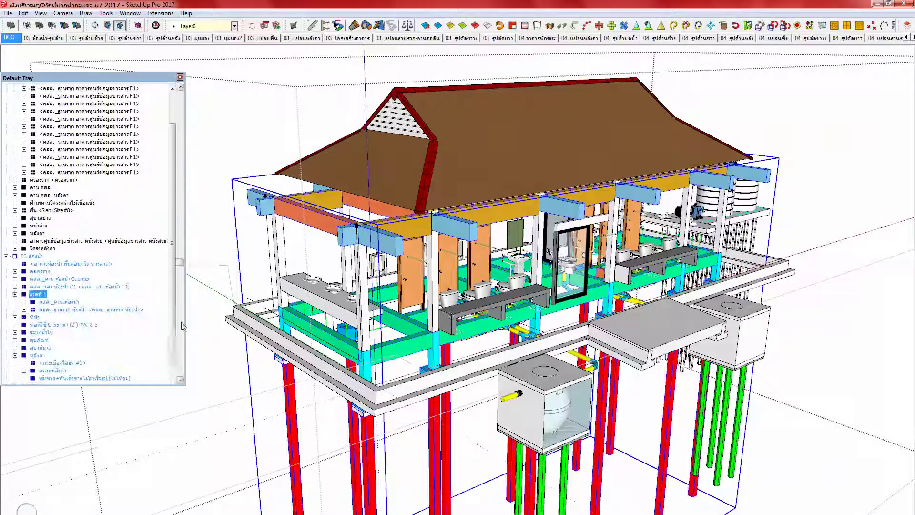
Step: Move the "คสล._เสา ห้องน้ำ C1" column set into the "งวดที่ 1" group and collapse the group
click(98, 287)
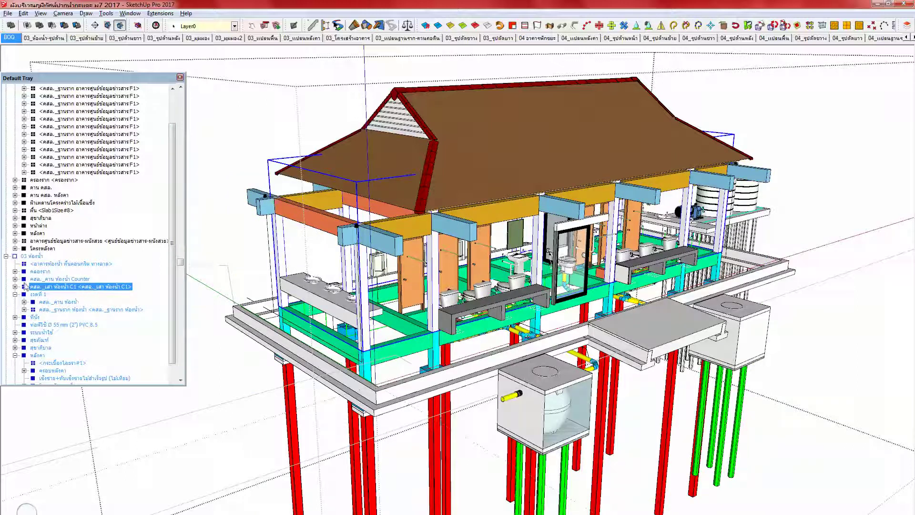
double_click(50, 288)
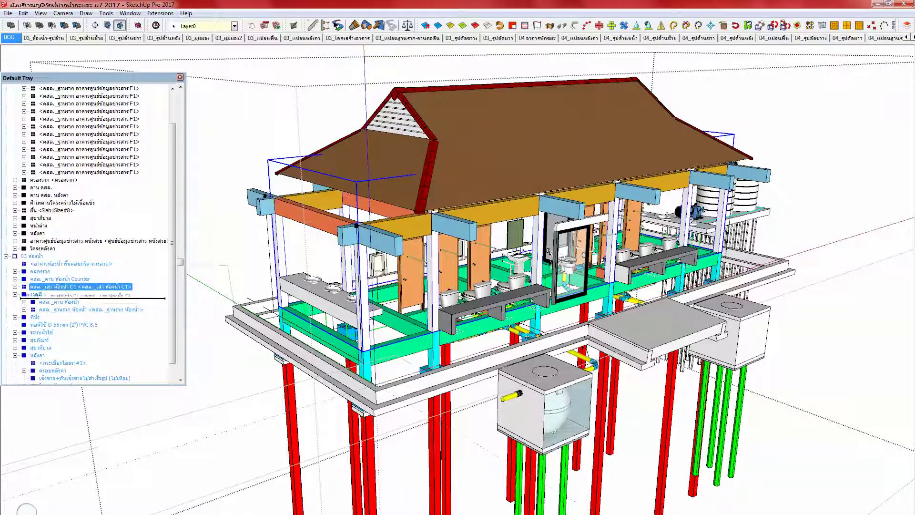
click(24, 210)
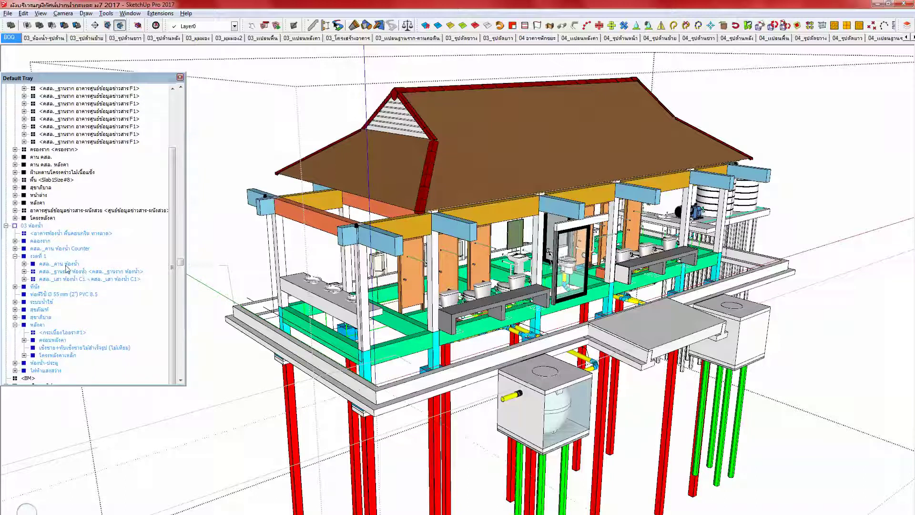
click(15, 257)
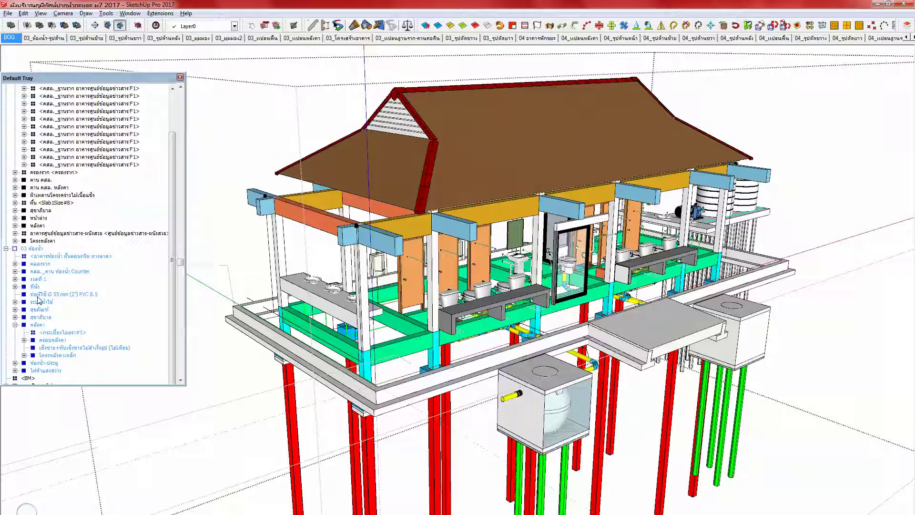
Step: Examine the "ท่อพีวีซี Ø 55 mm (2") PVC 8.5" pipe group's contents and route beneath the toilet building
click(38, 296)
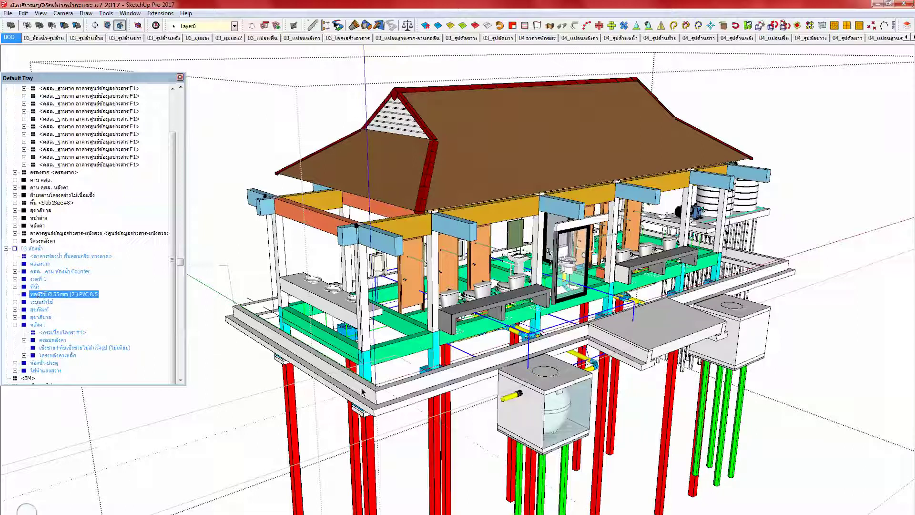
middle_drag(363, 391, 288, 406)
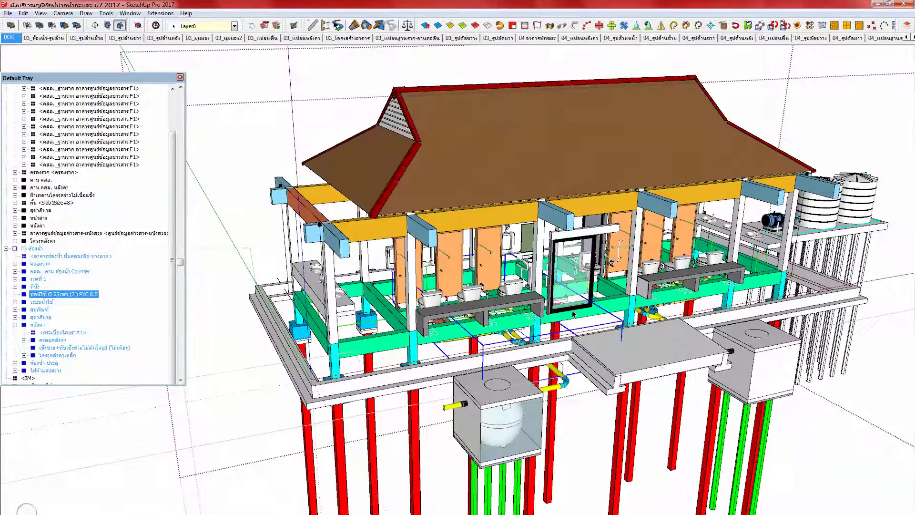
scroll(574, 316, up, 5)
middle_drag(575, 316, 479, 369)
scroll(451, 388, down, 2)
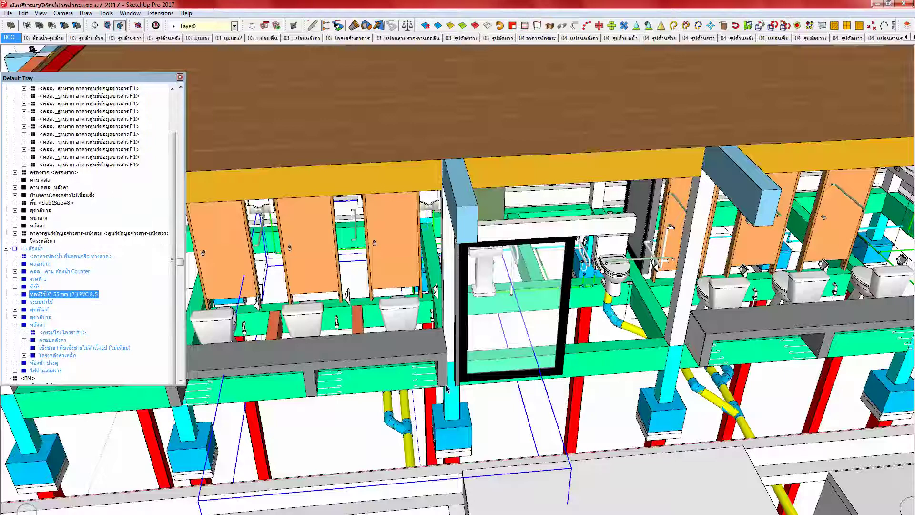
scroll(419, 369, down, 5)
scroll(412, 366, up, 4)
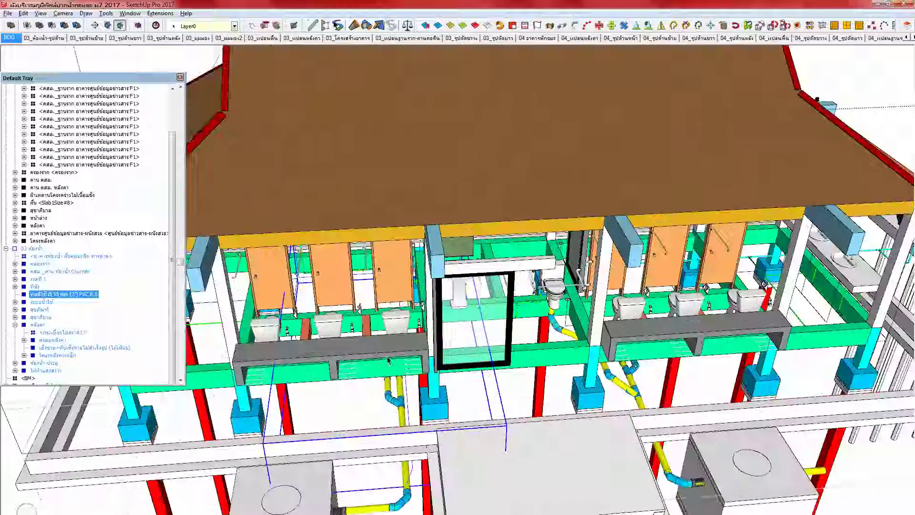
double_click(64, 294)
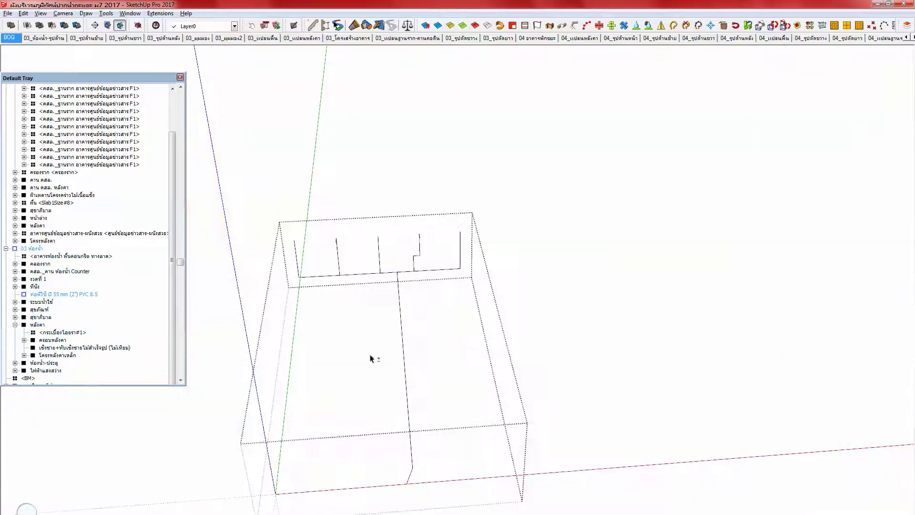
key(Escape)
mouse_move(412, 385)
middle_down()
mouse_move(298, 376)
mouse_move(280, 364)
mouse_move(419, 191)
mouse_move(403, 236)
middle_up()
scroll(420, 193, up, 1)
click(402, 241)
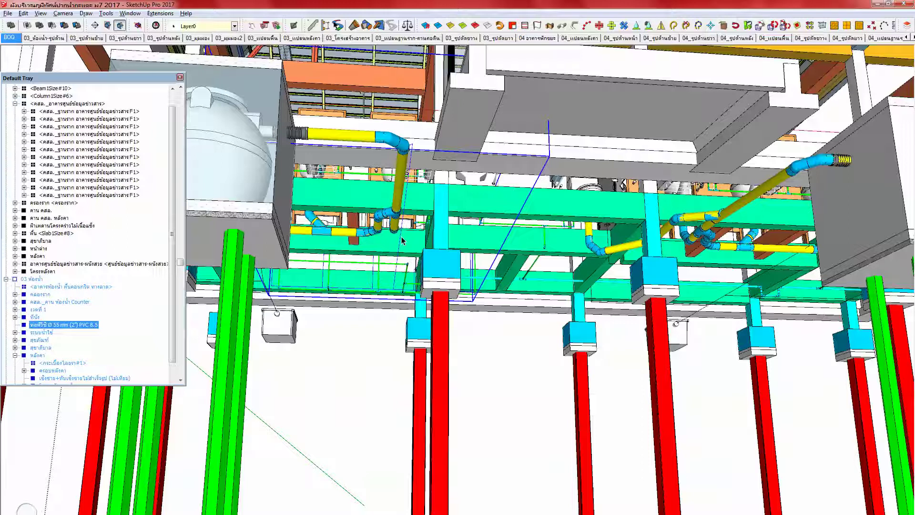
Step: View the toilet building from above and highlight its "สุขาภิบาล" group in the model
scroll(403, 240, down, 4)
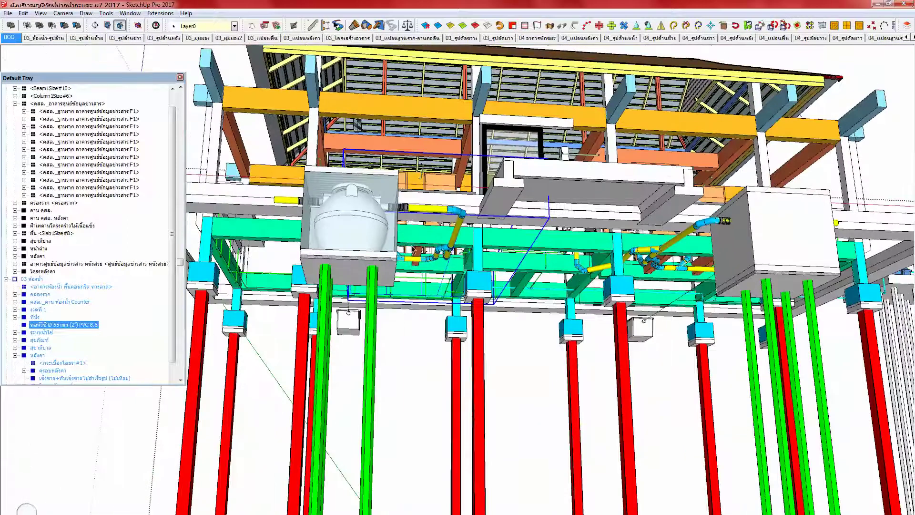
middle_drag(413, 249, 384, 259)
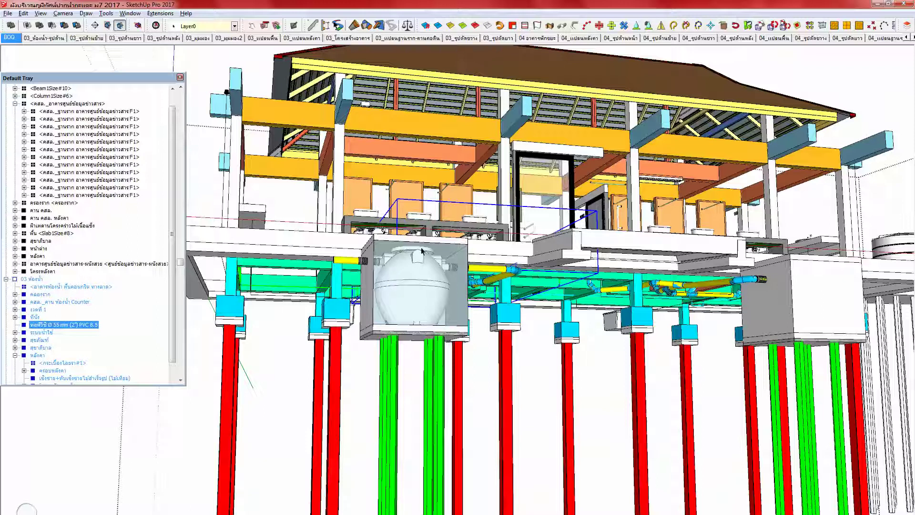
middle_drag(409, 276, 419, 357)
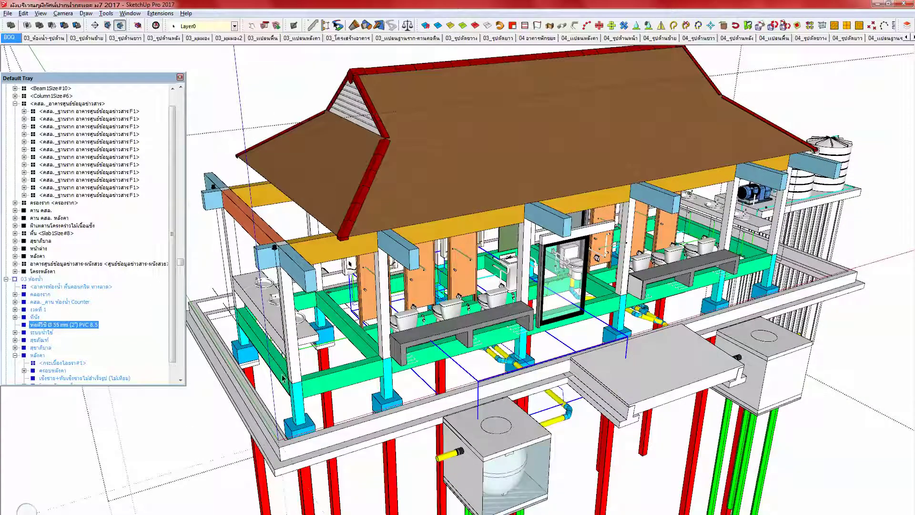
middle_drag(303, 386, 213, 303)
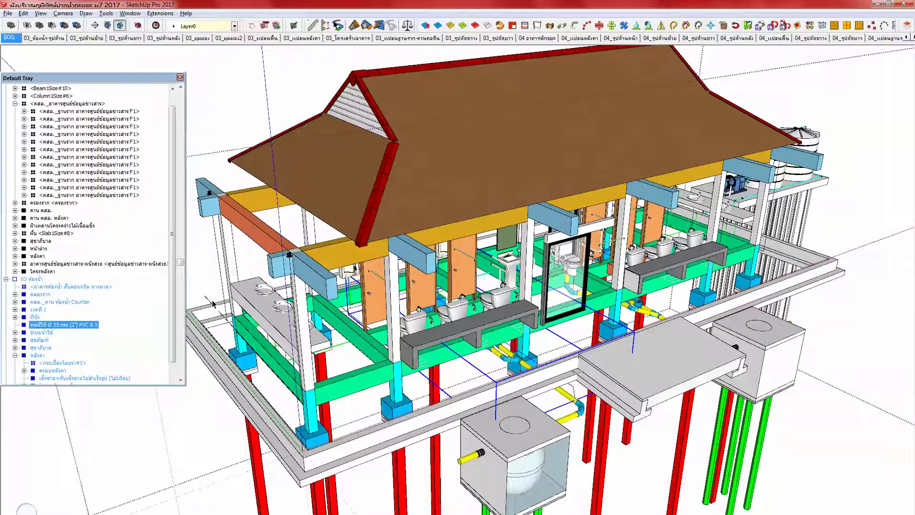
click(213, 303)
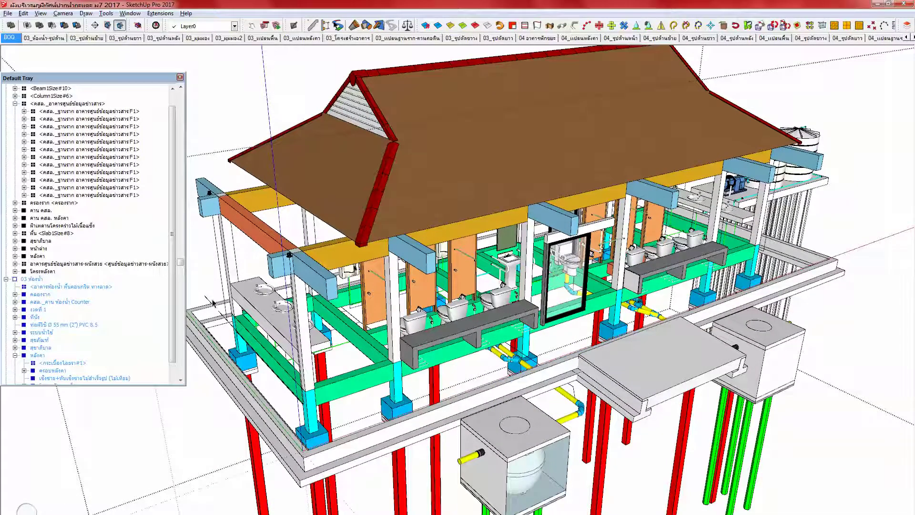
click(210, 304)
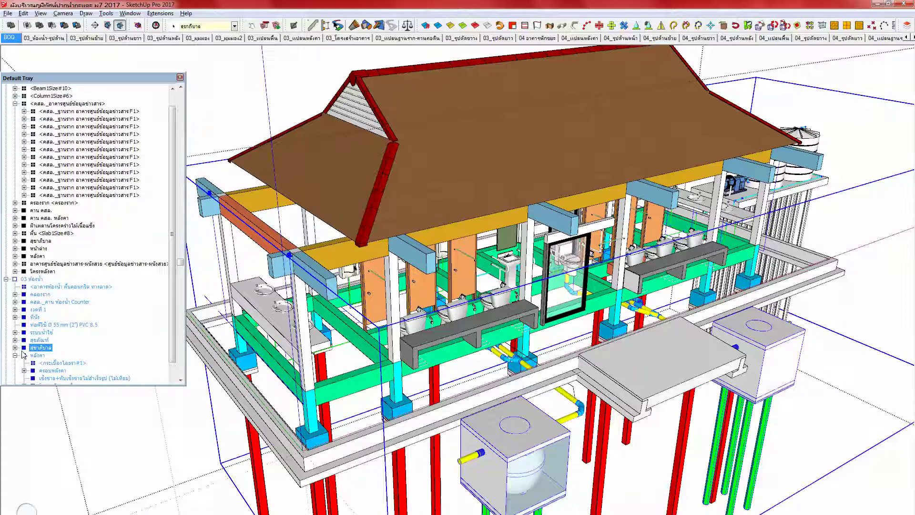
Step: Make the 35 mm (1 1/4"), 55 mm (2"), 80 mm (3") and 150 mm (6") PVC 8.5 pipe layers visible
scroll(181, 222, up, 5)
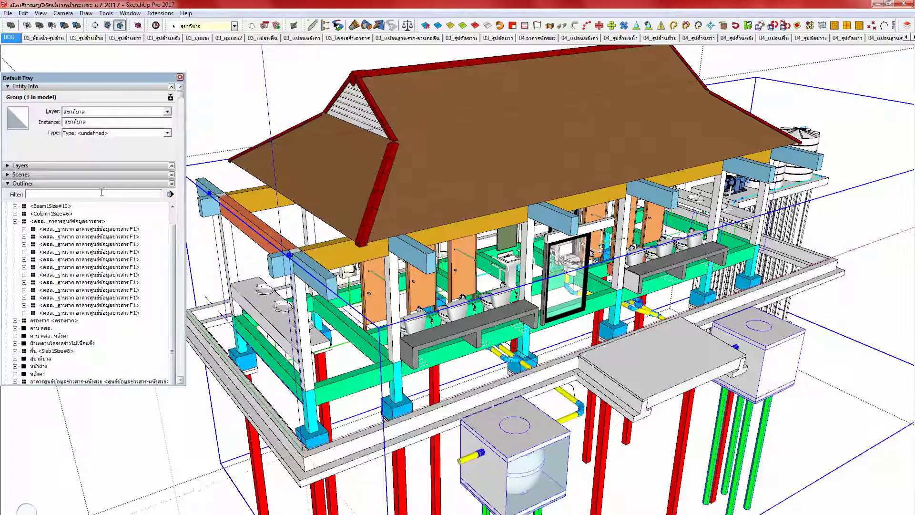
click(80, 166)
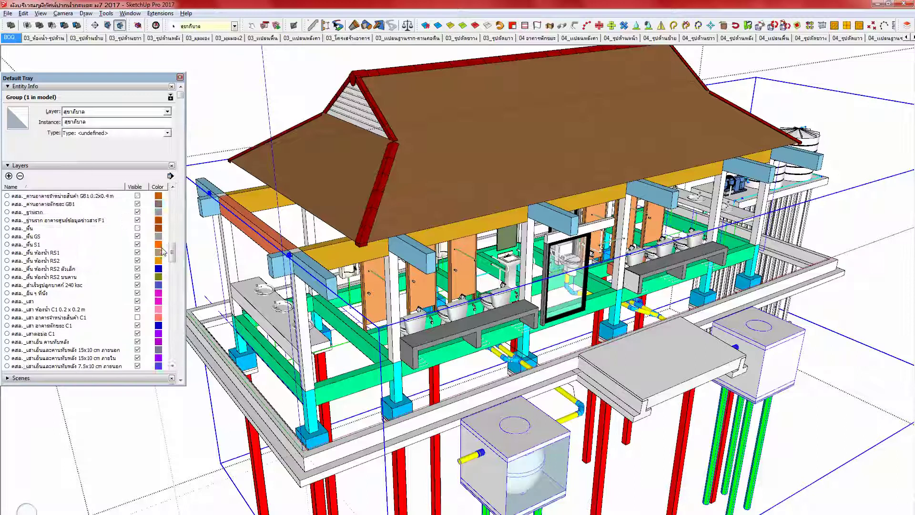
scroll(163, 251, down, 3)
scroll(163, 251, down, 3)
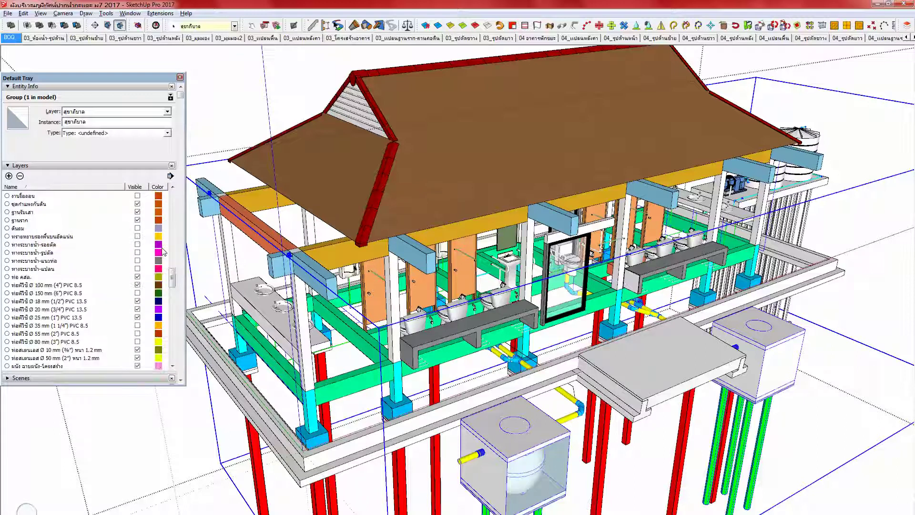
click(137, 327)
click(137, 325)
click(137, 333)
click(137, 342)
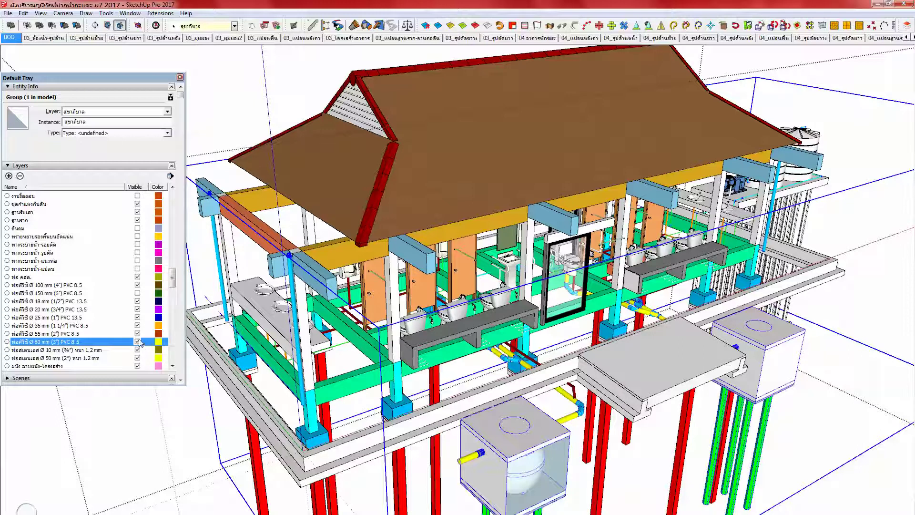
click(137, 293)
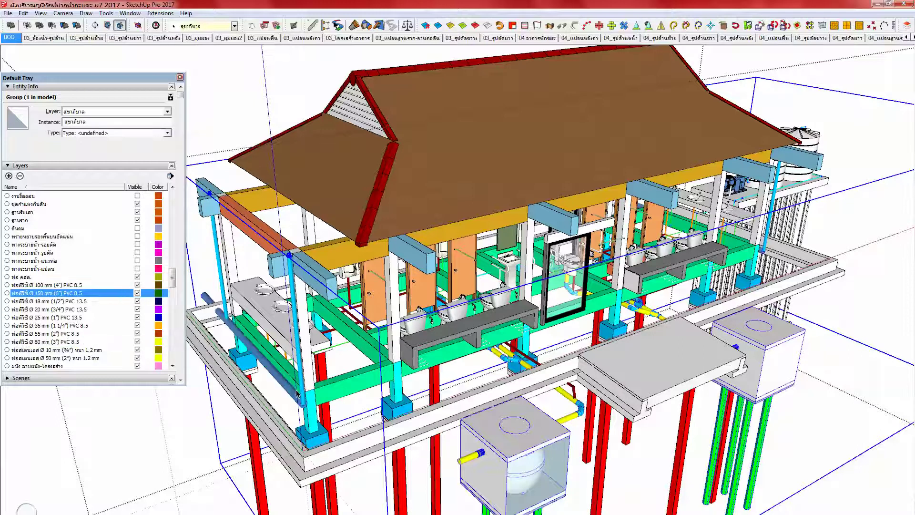
Step: Examine the downpipes and horizontal drain pipe at the end of the toilet building with the tray hidden, then restore the tray
key(Tab)
middle_drag(320, 398, 239, 330)
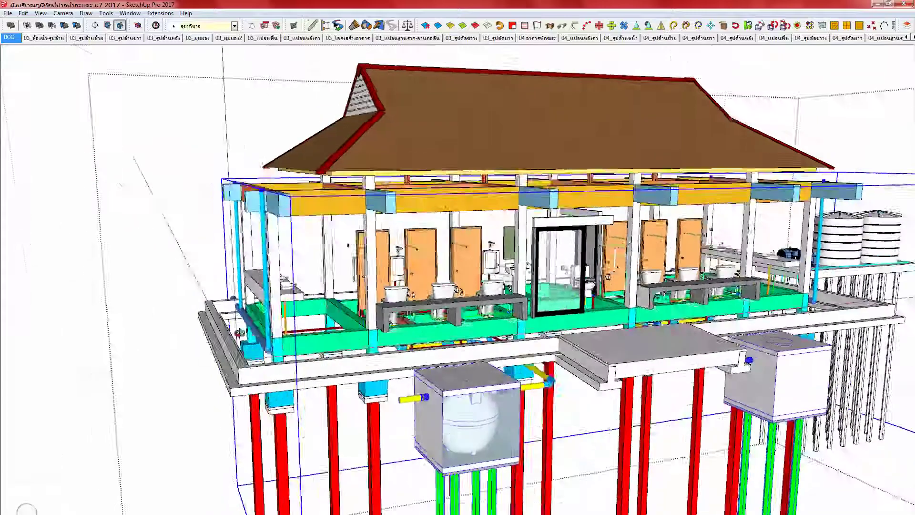
scroll(277, 349, up, 2)
scroll(278, 350, up, 4)
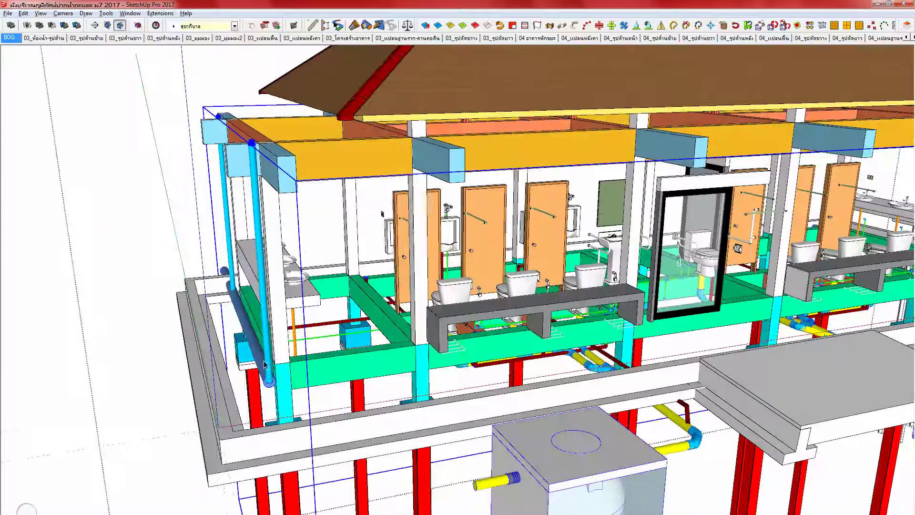
scroll(277, 375, down, 2)
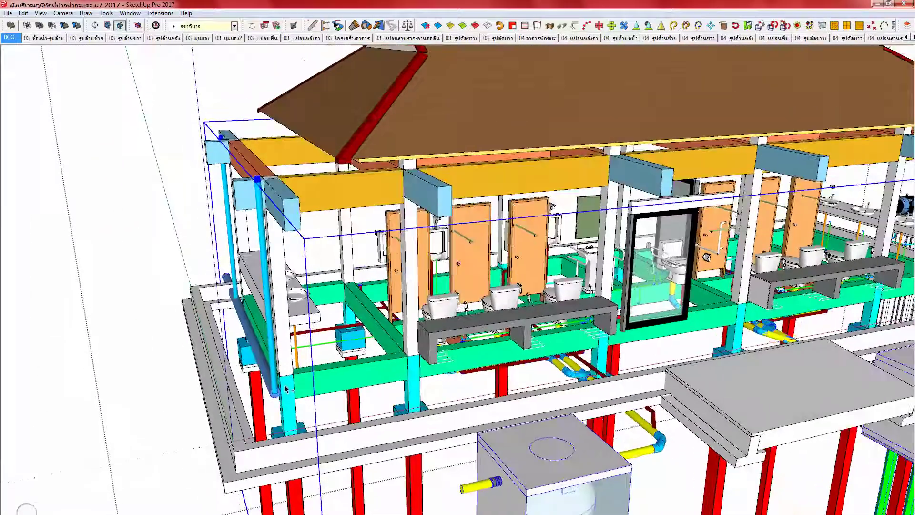
scroll(284, 388, down, 3)
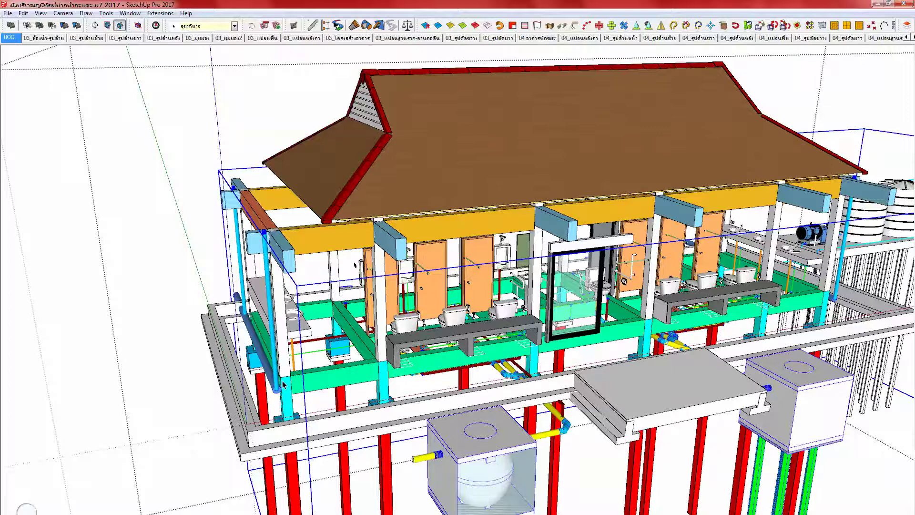
key(ctrl+i)
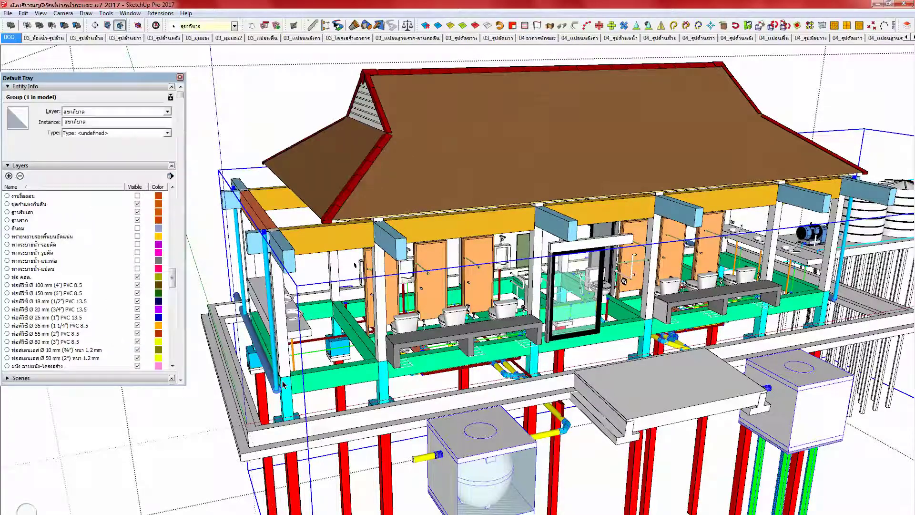
Step: Collapse the layer list, then reposition and lengthen the tray to show more of the toilet building's object hierarchy
click(119, 166)
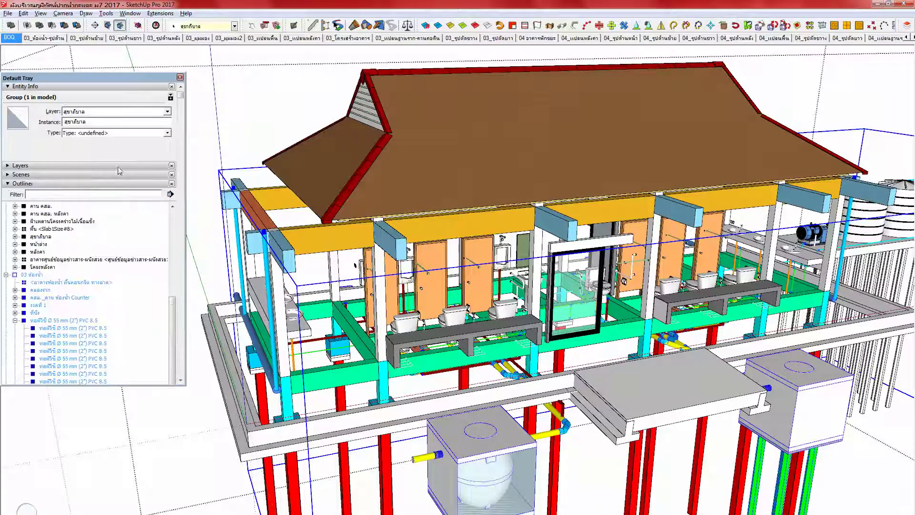
drag(104, 75, 105, 49)
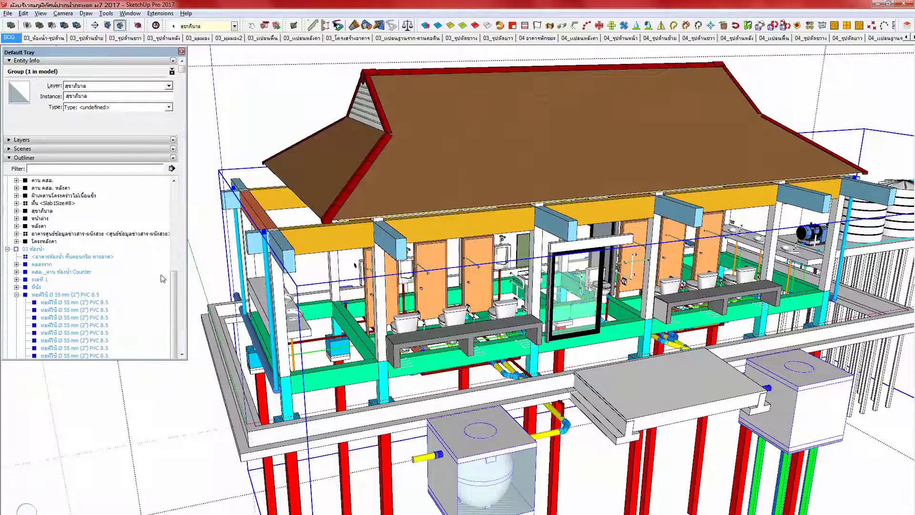
drag(121, 358, 141, 475)
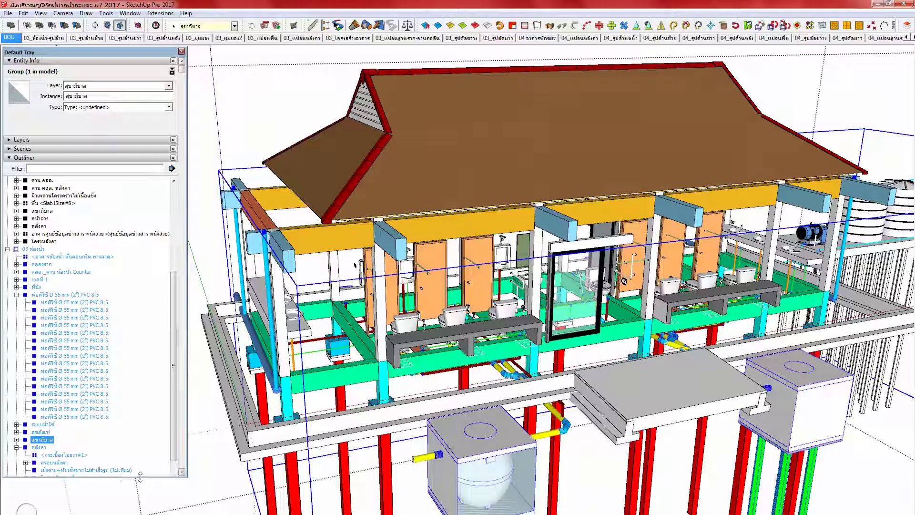
middle_drag(364, 442, 393, 447)
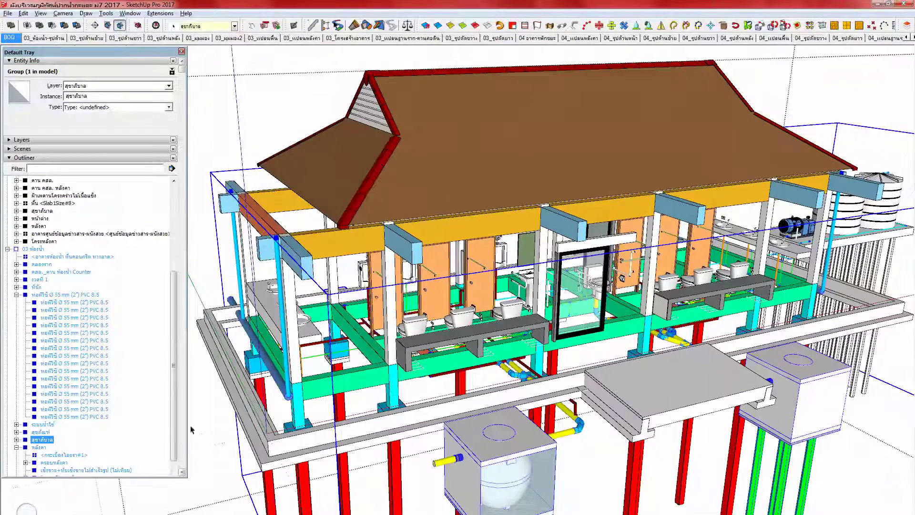
drag(150, 476, 161, 458)
scroll(158, 411, down, 2)
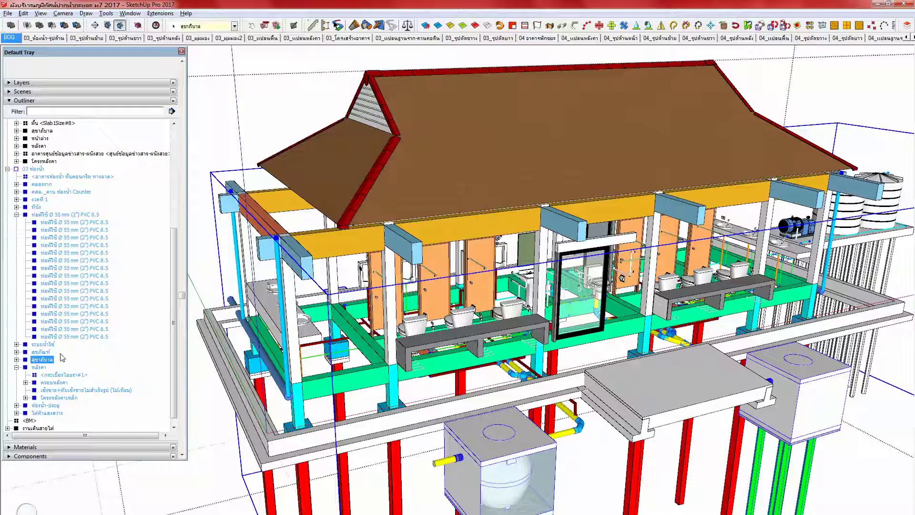
Step: Move the "ท่อพีวีซี Ø 55 mm (2") PVC 8.5" pipe group and the "สุขภัณฑ์" group into the "สุขาภิบาล" group
click(17, 214)
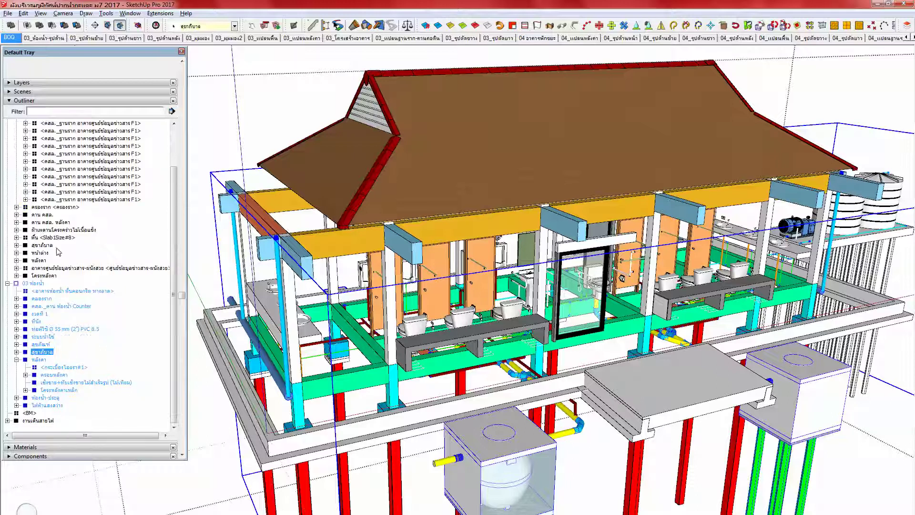
click(32, 330)
drag(44, 333, 76, 362)
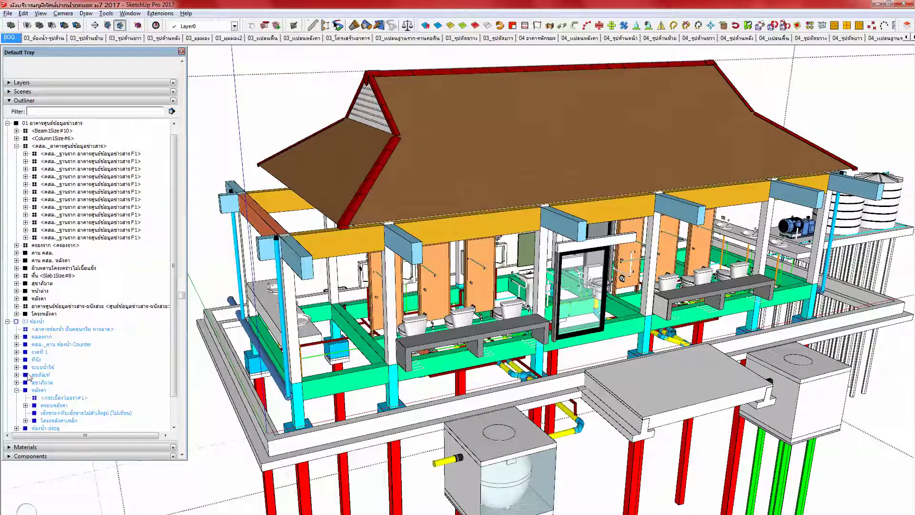
drag(37, 376, 41, 384)
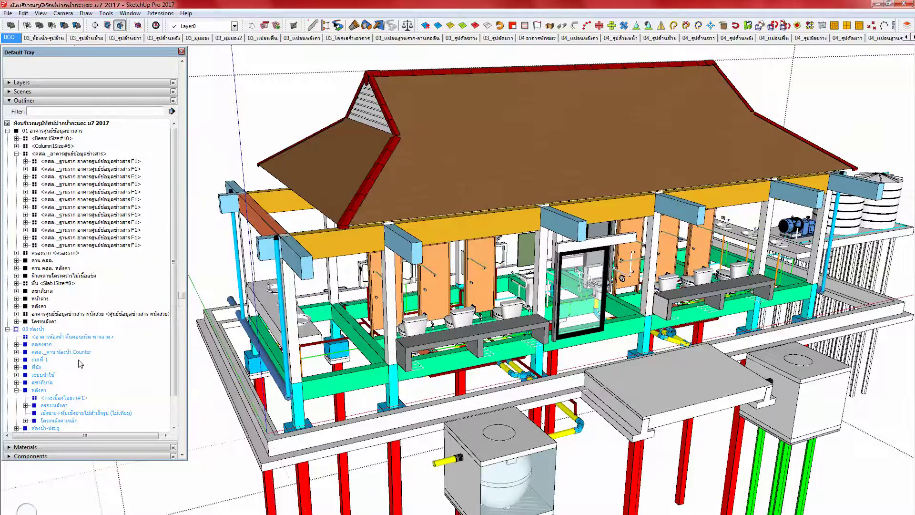
Step: Group "อาคารห้องน้ำ พื้นคอนกรีต ทางลาด", "คลองราก", "คสล._คาน ห้องน้ำ Counter" and "ที่นั่ง" together
click(57, 352)
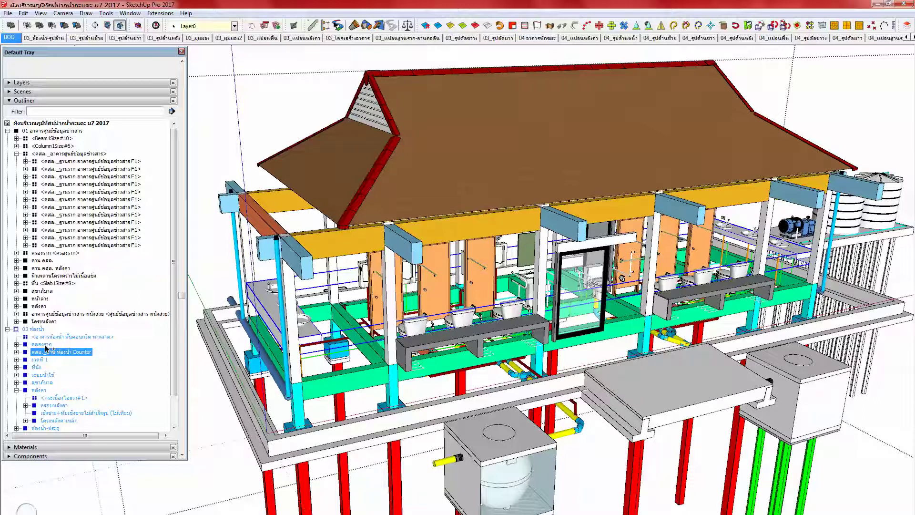
ctrl+click(46, 346)
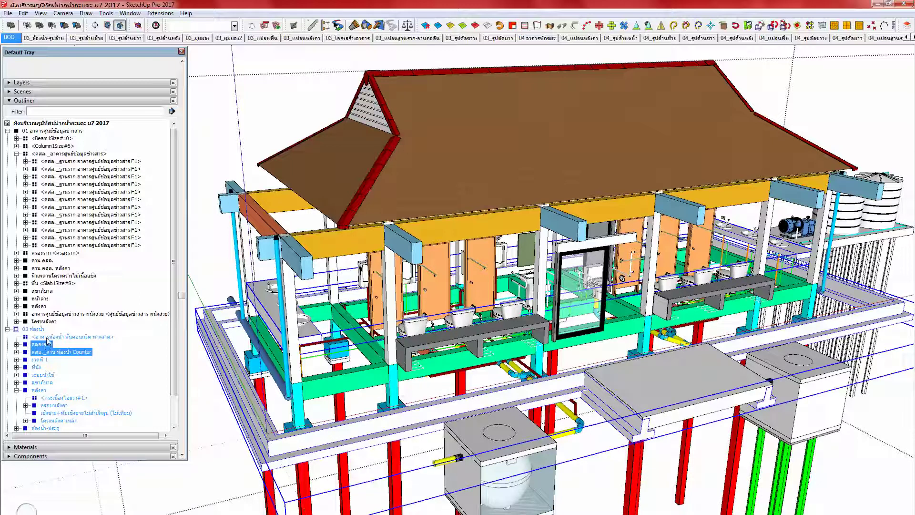
ctrl+click(47, 338)
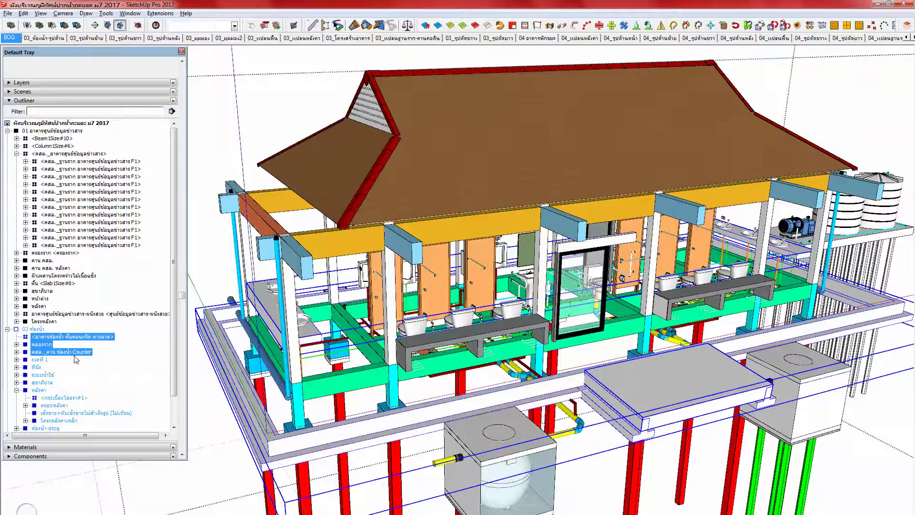
scroll(75, 360, down, 1)
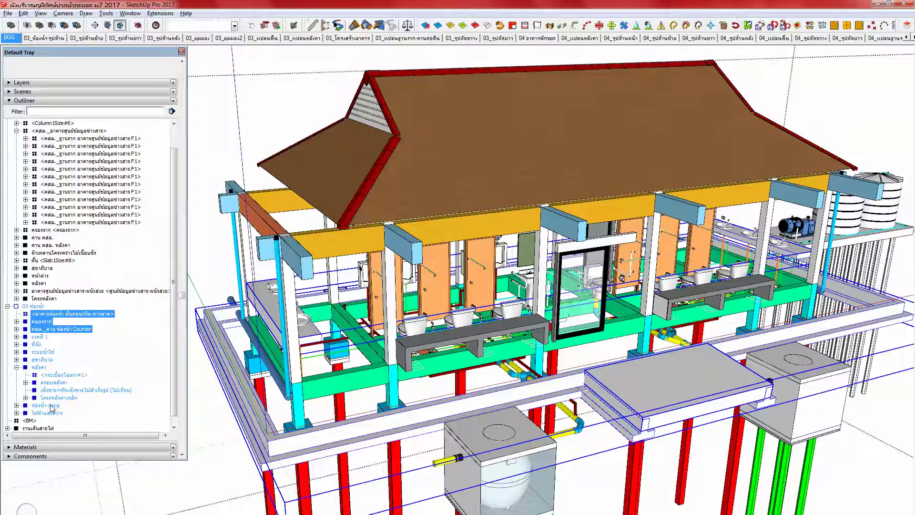
ctrl+click(37, 344)
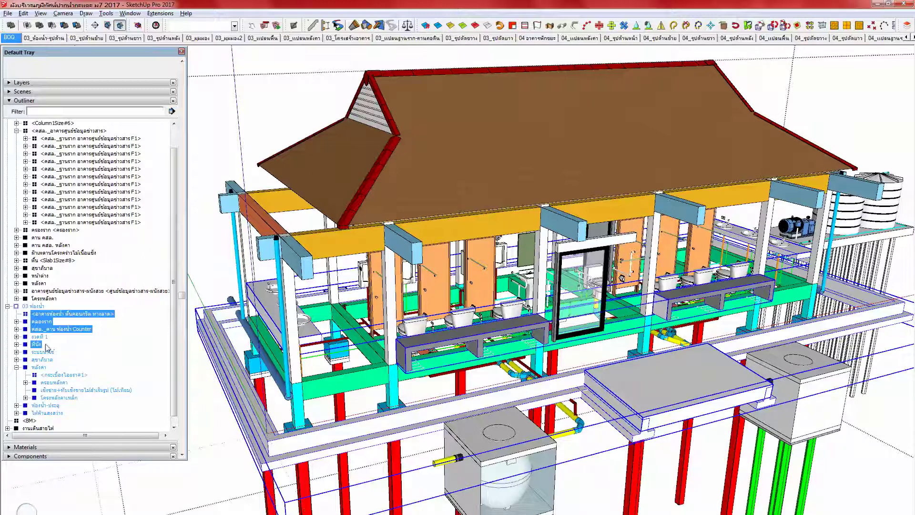
key(g)
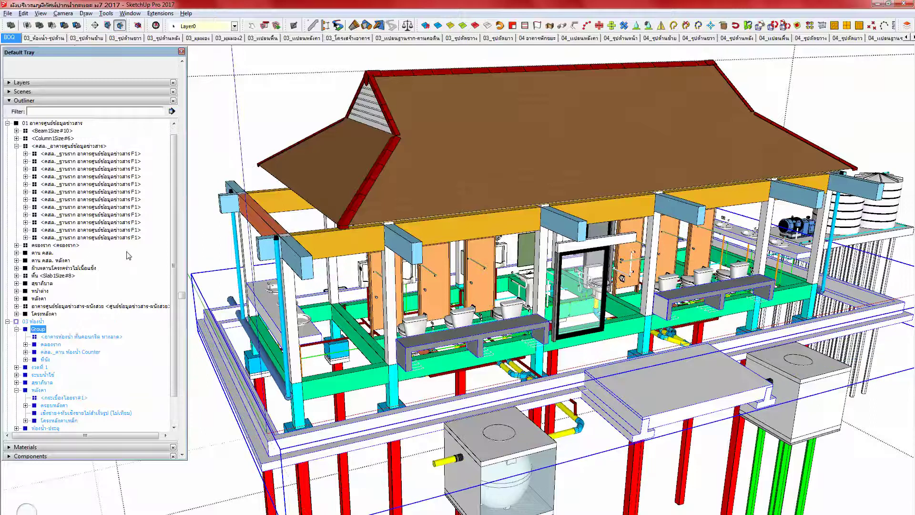
Step: Name the new group of floor, counter beam and bench parts "งวดที่ 2"
click(184, 142)
click(107, 96)
text(งวดท)
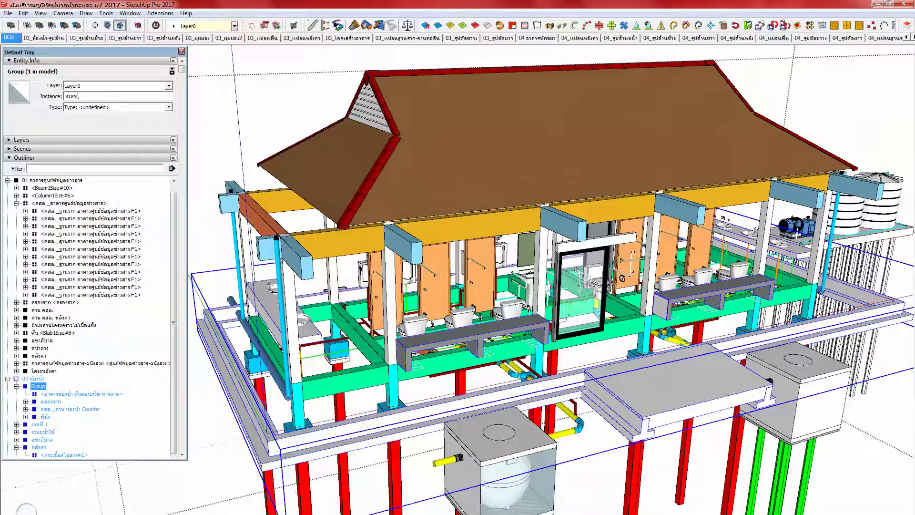
text(ี่ 2)
key(Return)
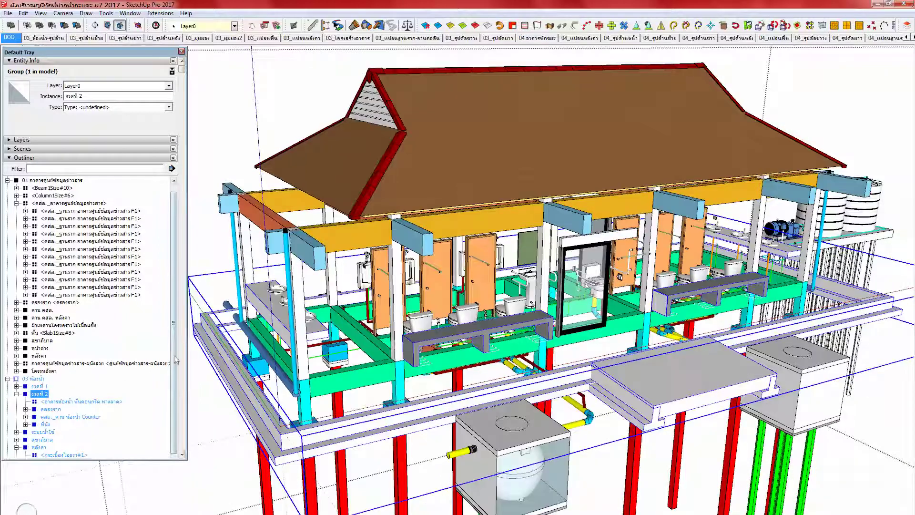
Step: Expand the "สุขาภิบาล" group of the toilet building and collapse its nested pipe, roof-drain, floor-drain and sanitary-ware subgroups
scroll(183, 360, down, 3)
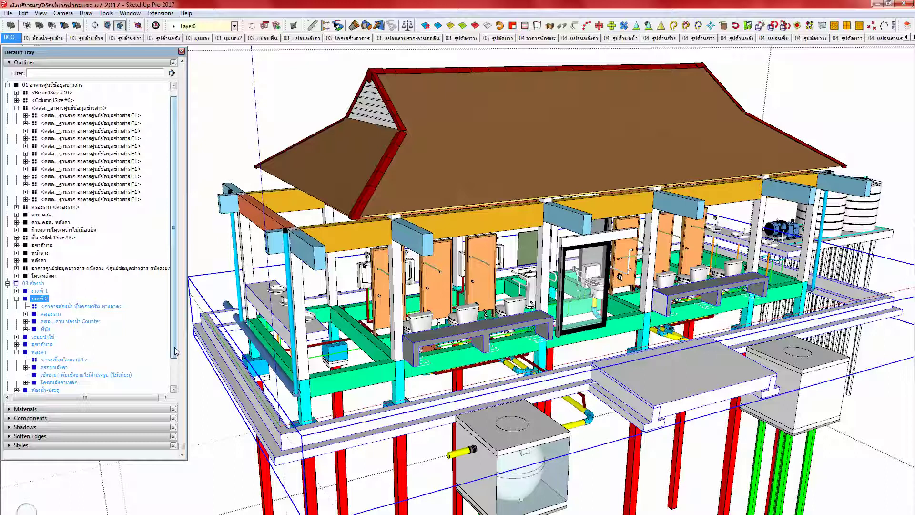
click(36, 352)
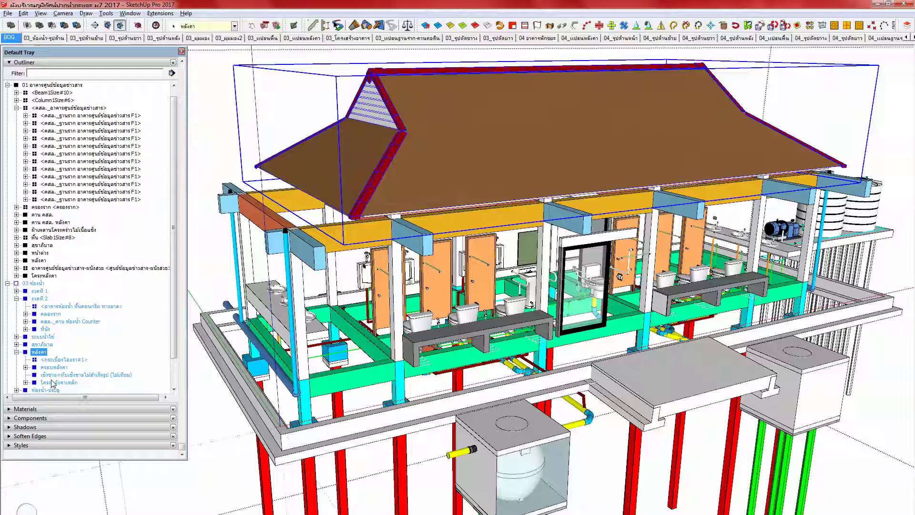
click(17, 337)
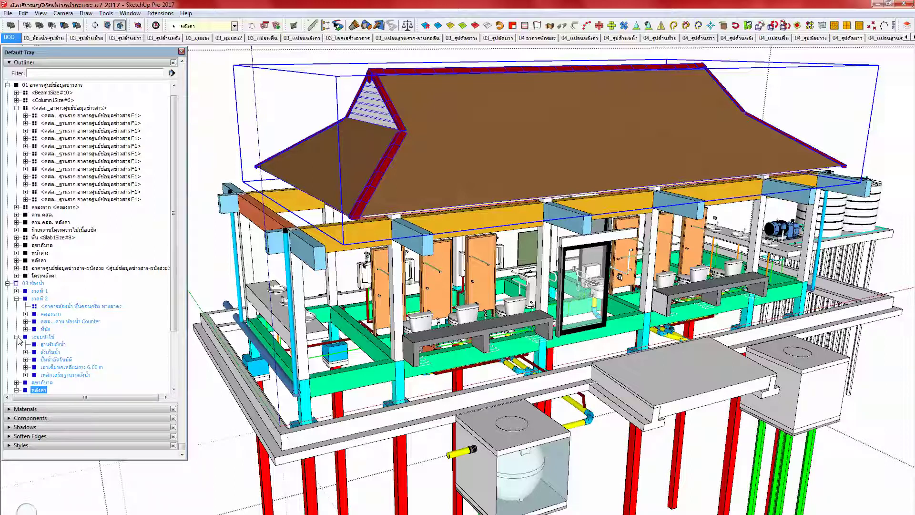
click(18, 337)
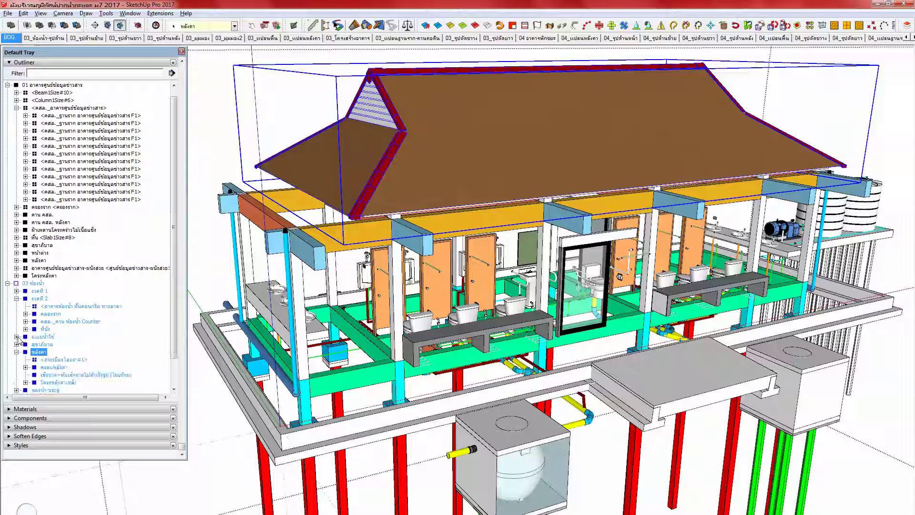
click(17, 345)
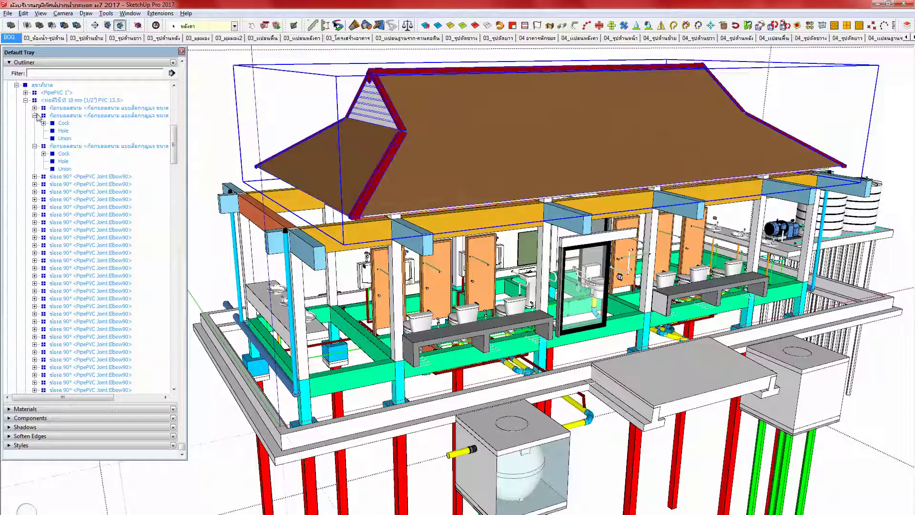
click(26, 100)
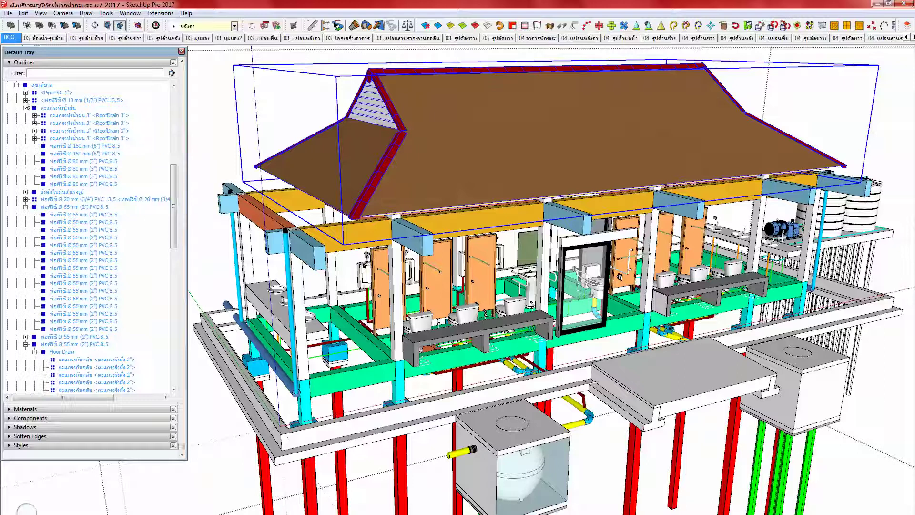
click(26, 107)
click(26, 130)
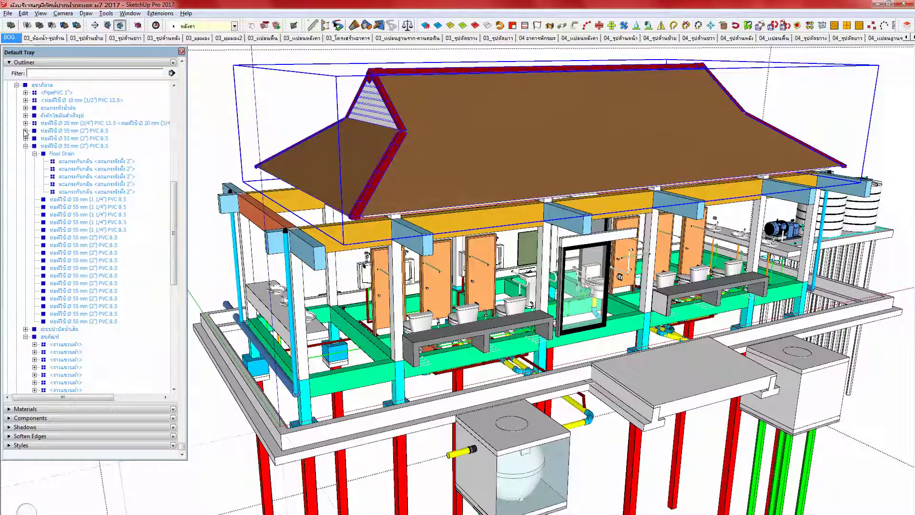
click(26, 146)
click(25, 161)
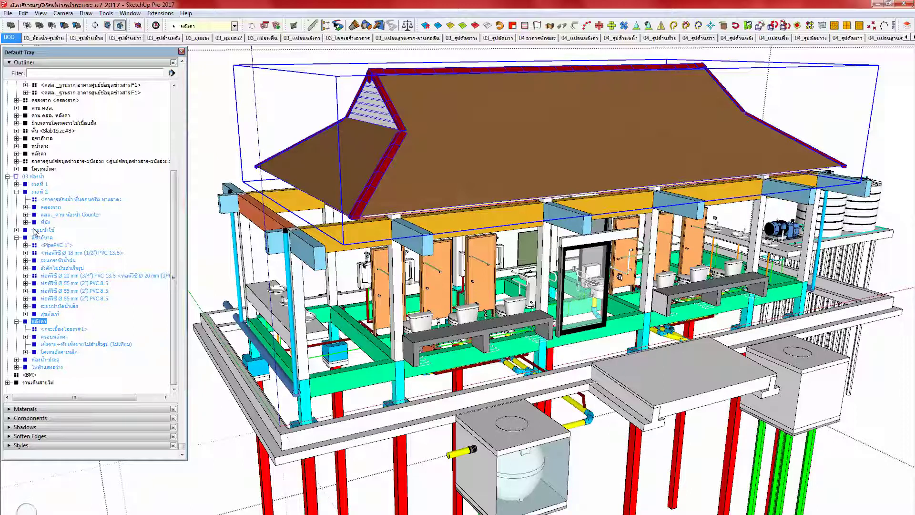
Step: Move the "ระบบน้ำใช้" group into "สุขาภิบาล" and collapse the "สุขาภิบาล" and "งวดที่ 2" groups
drag(35, 232, 40, 237)
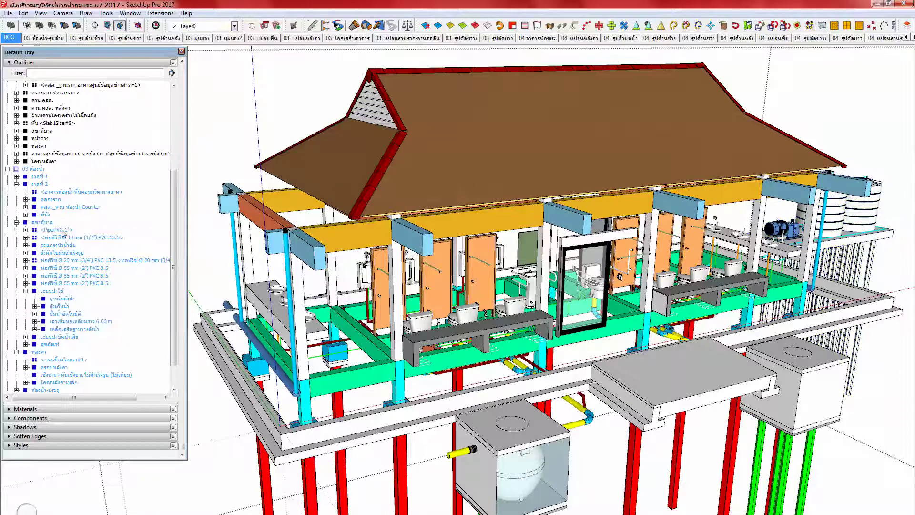
click(40, 224)
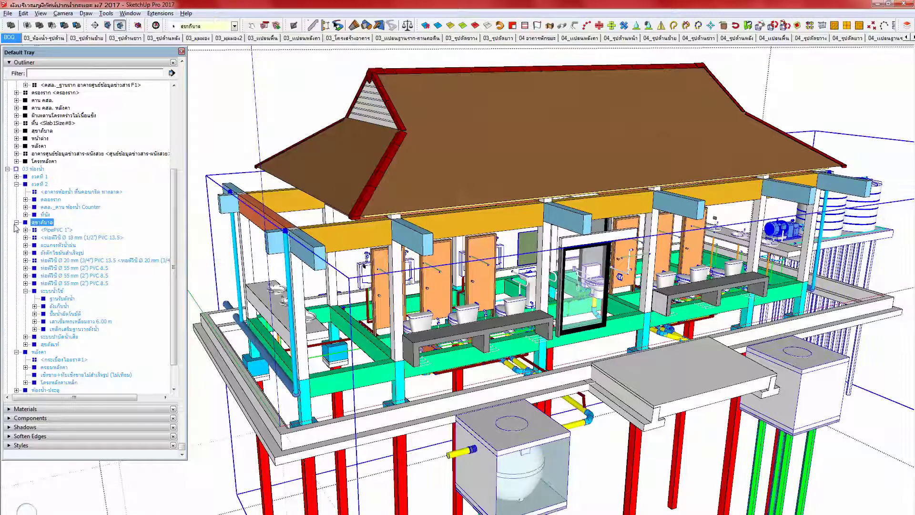
click(16, 222)
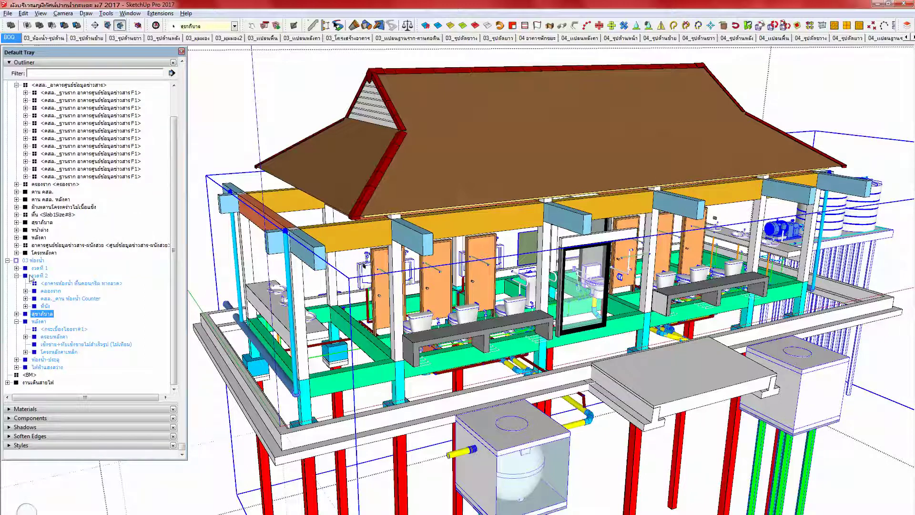
click(17, 275)
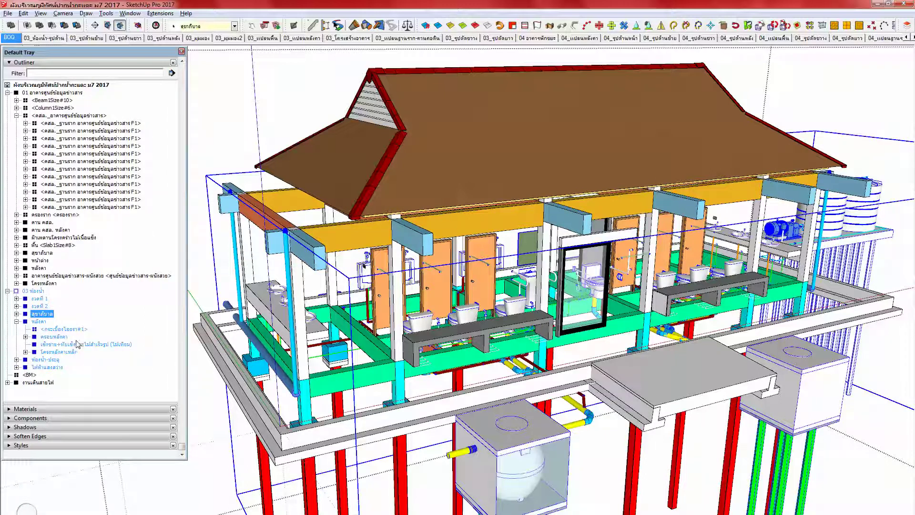
Step: Move the "ห้องน้ำ-ประตู" door group into the "งวดที่ 2" group
click(39, 321)
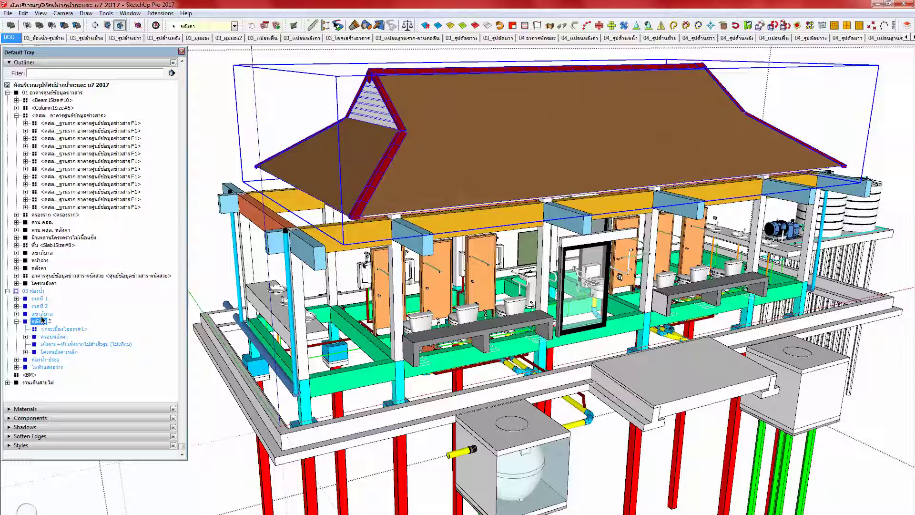
ctrl+click(46, 314)
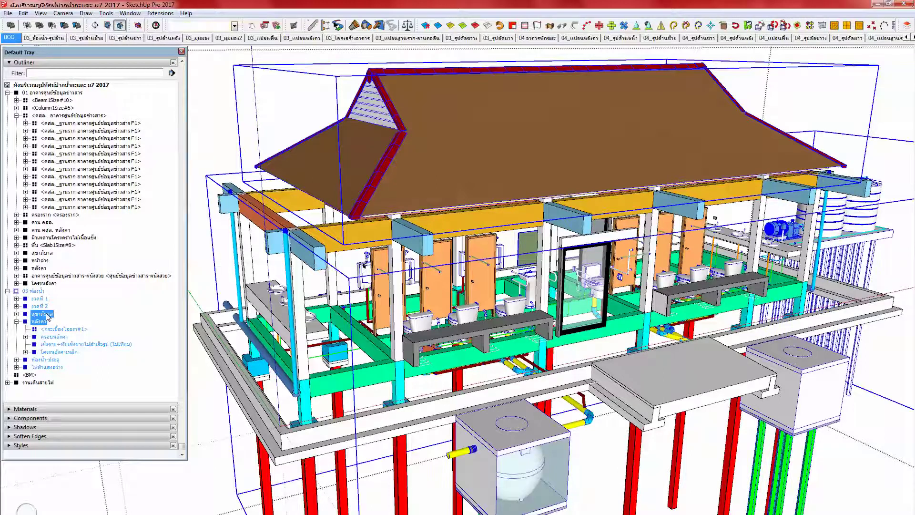
click(41, 360)
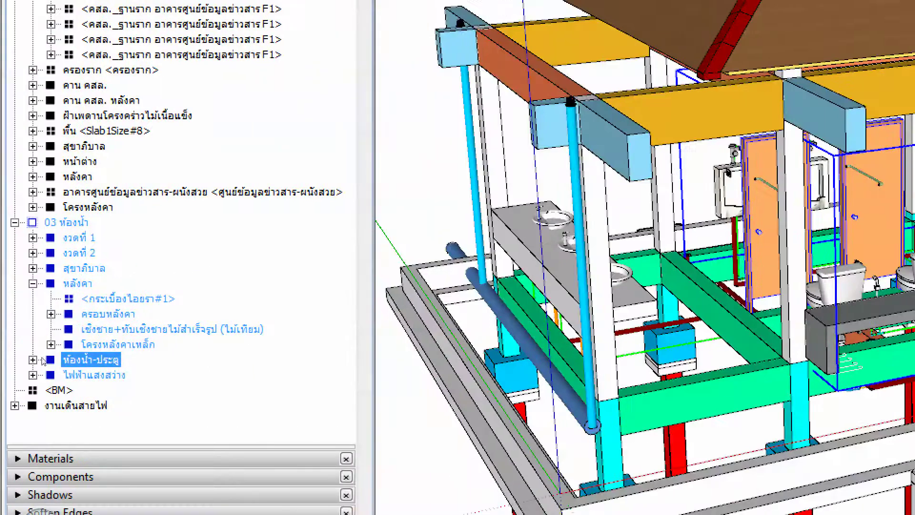
drag(42, 361, 63, 257)
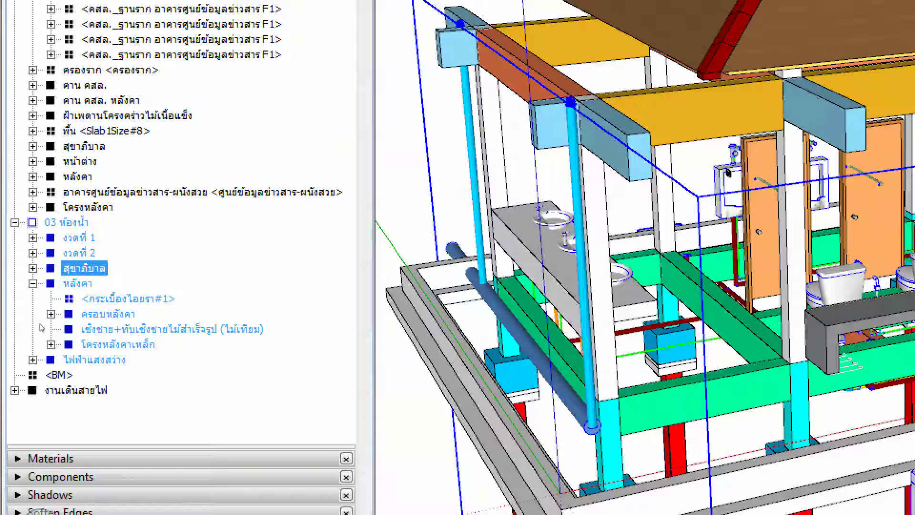
Step: Group "สุขาภิบาล", "หลังคา" and "ไฟฟ้าแสงสว่าง" together, name the new group "งวดที่ 3" and collapse it
ctrl+click(49, 361)
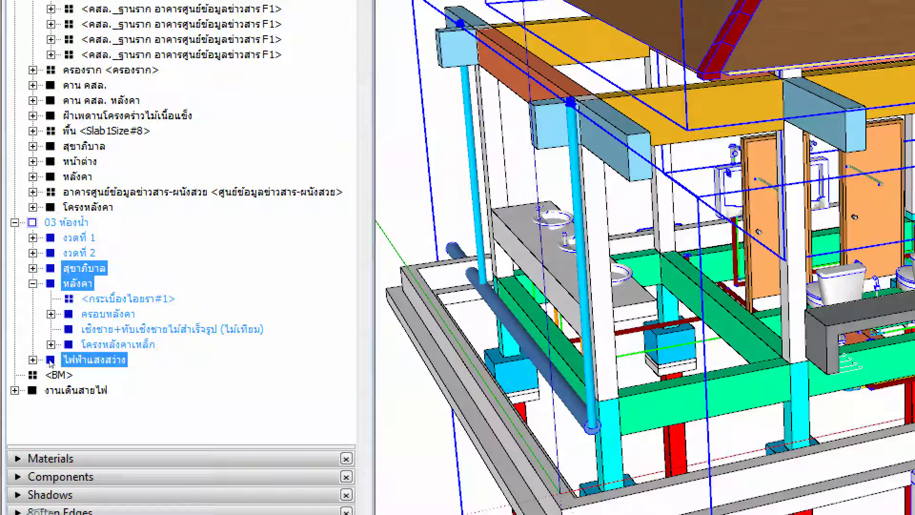
key(g)
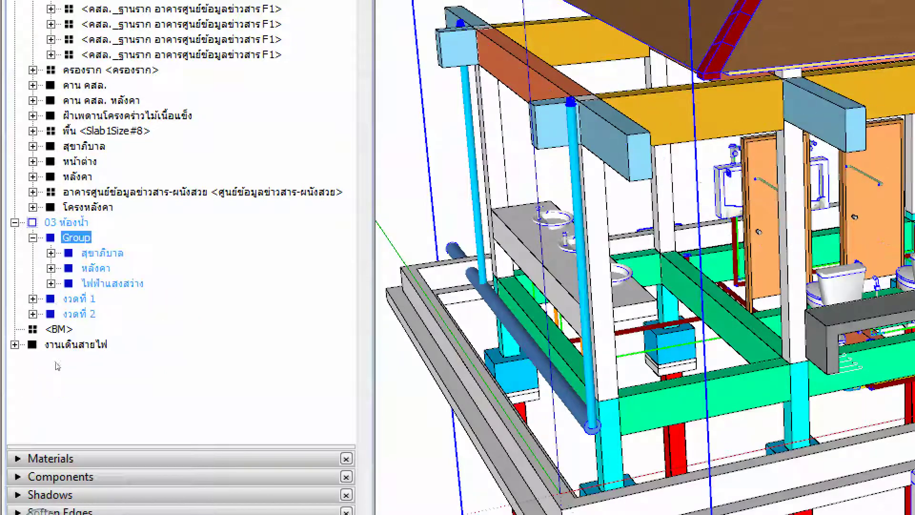
scroll(57, 365, up, 4)
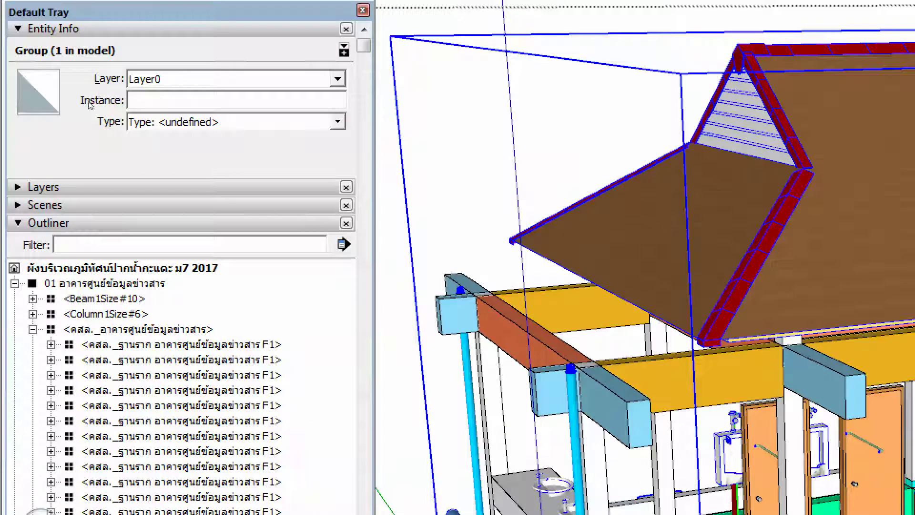
click(87, 99)
text(งวดที่ 3)
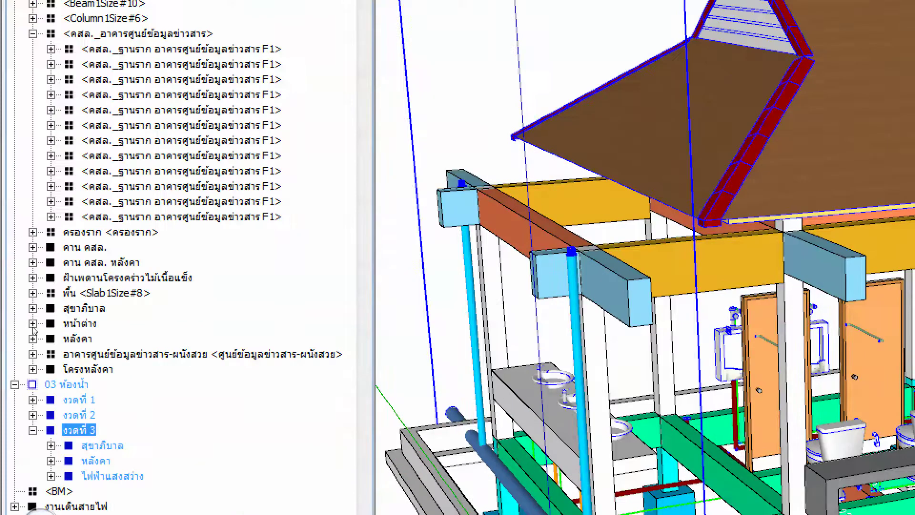
key(Left)
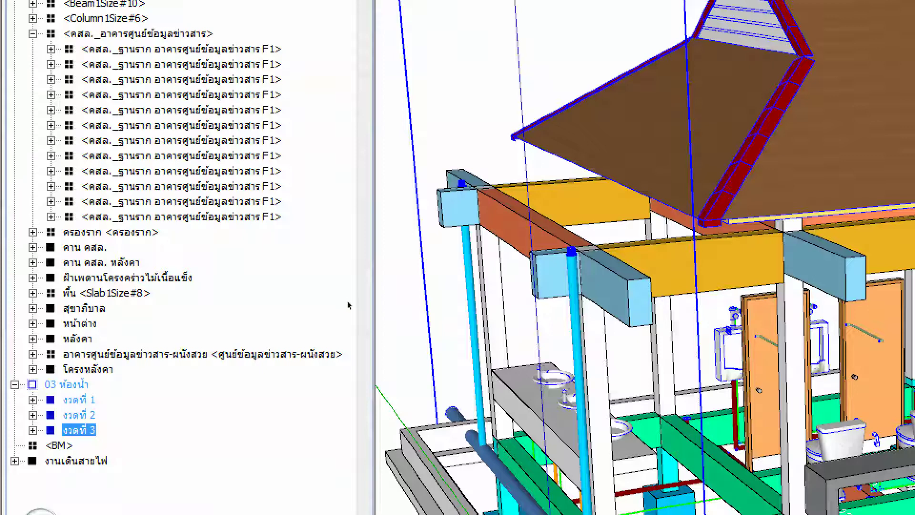
Step: Select the whole "03 ห้องน้ำ" group and expand "งวดที่ 1" to review how the building is divided
scroll(346, 303, down, 5)
middle_drag(381, 304, 284, 280)
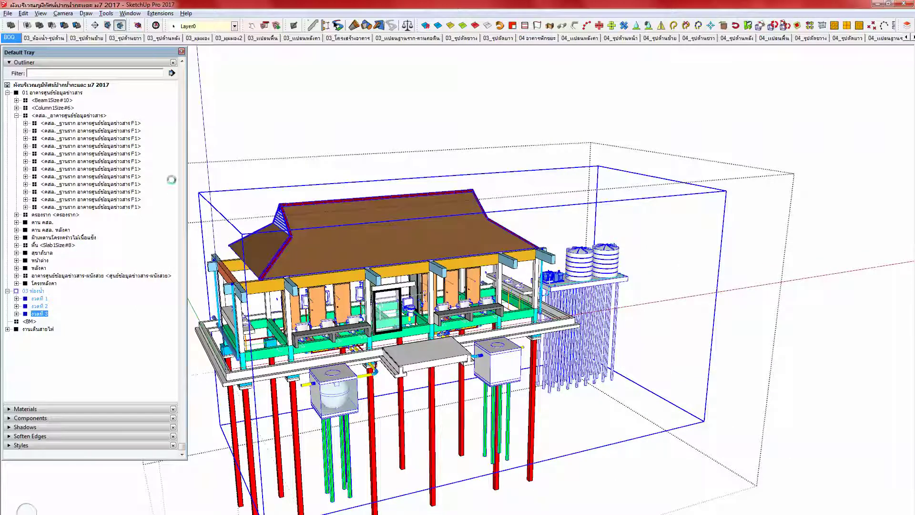
scroll(252, 213, up, 1)
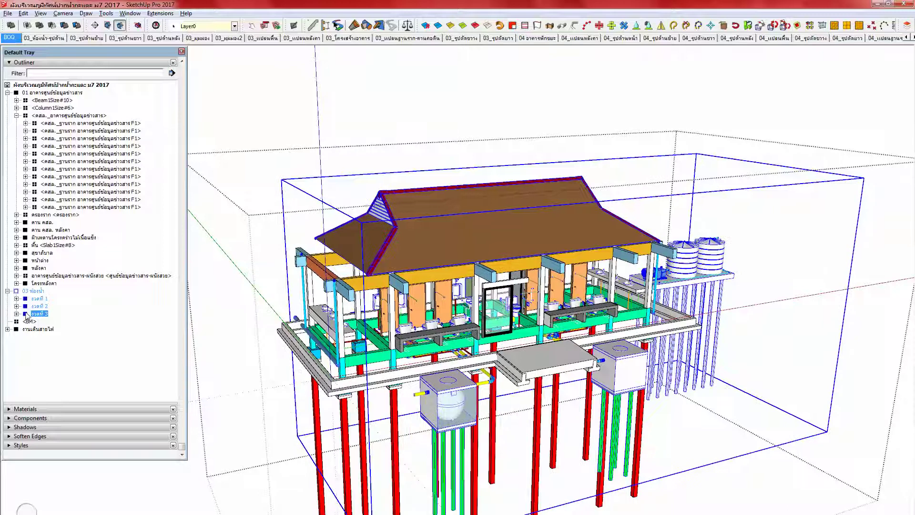
click(39, 291)
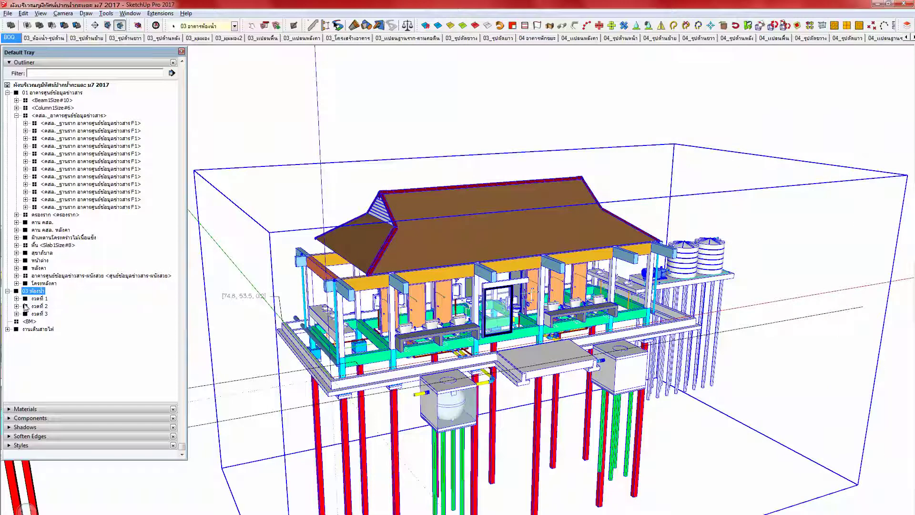
click(16, 298)
click(16, 298)
click(17, 299)
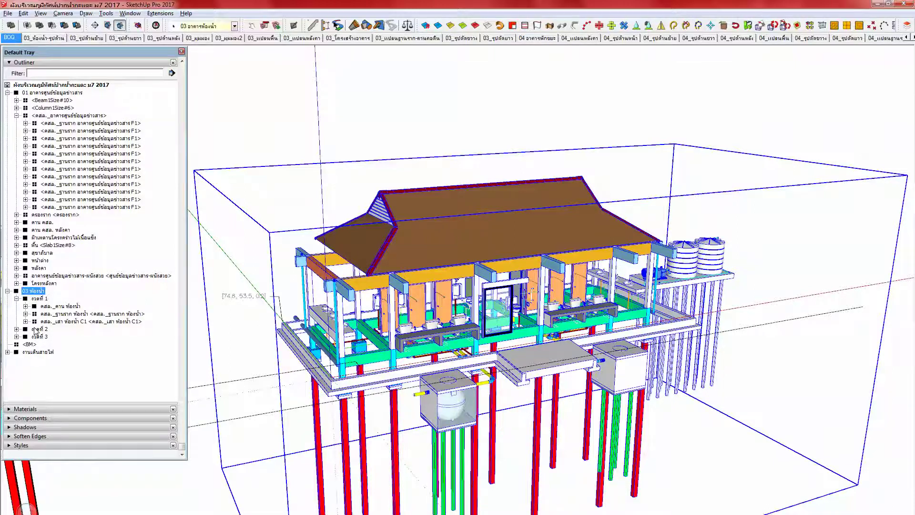
Step: Examine the beam, footing and C1 column parts inside "งวดที่ 1", and collapse the group
click(50, 306)
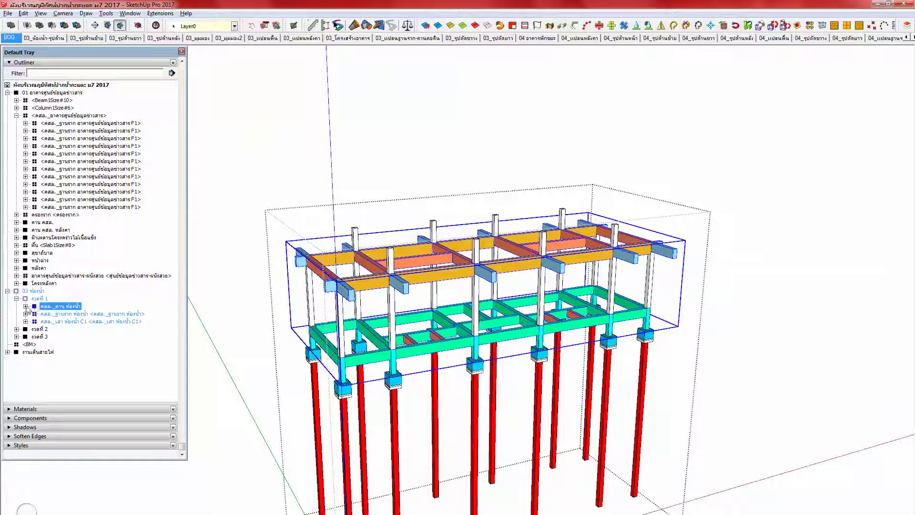
click(25, 306)
click(59, 313)
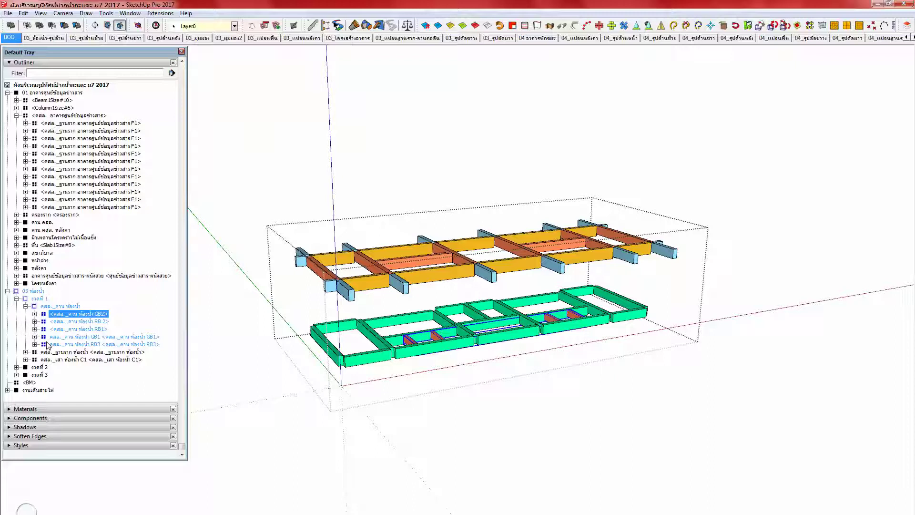
click(48, 307)
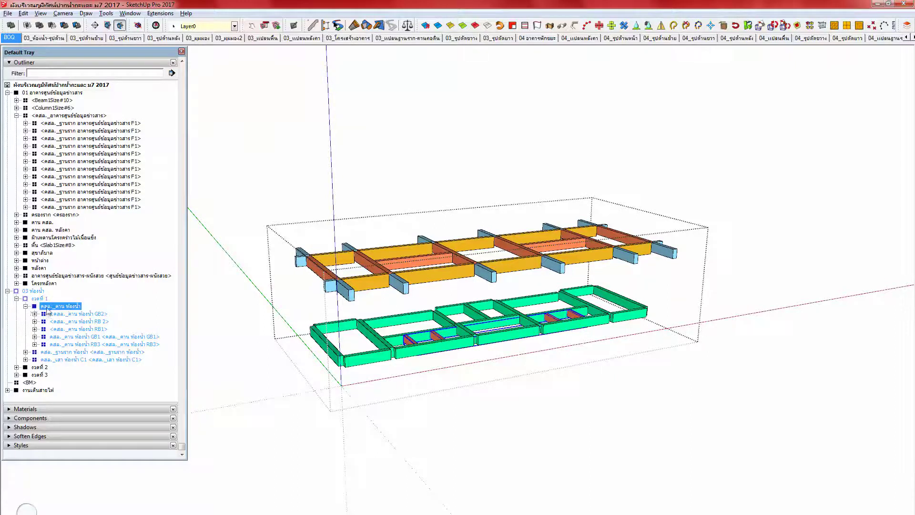
click(25, 306)
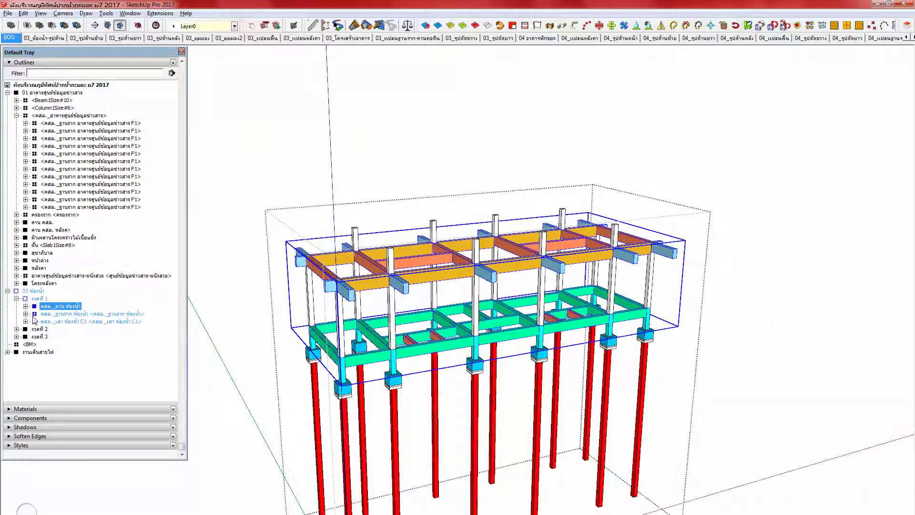
click(62, 315)
click(62, 322)
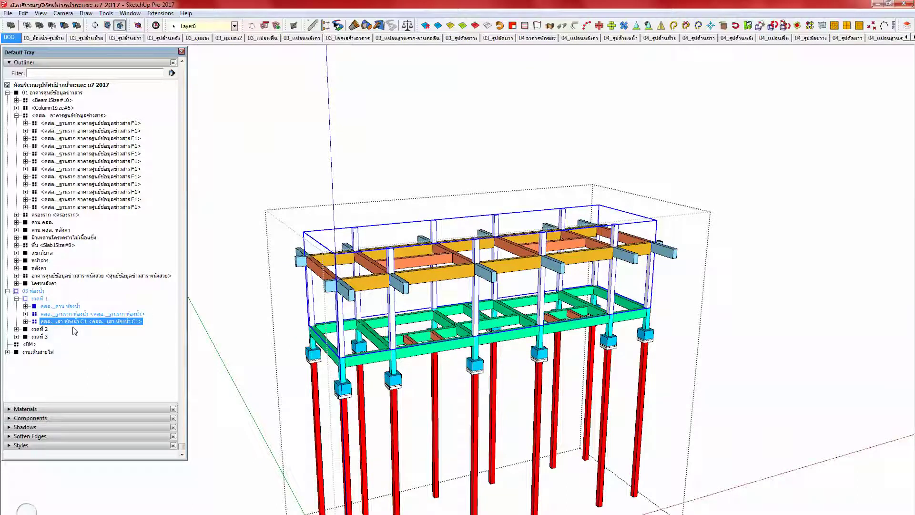
click(38, 299)
click(17, 298)
shift+click(33, 313)
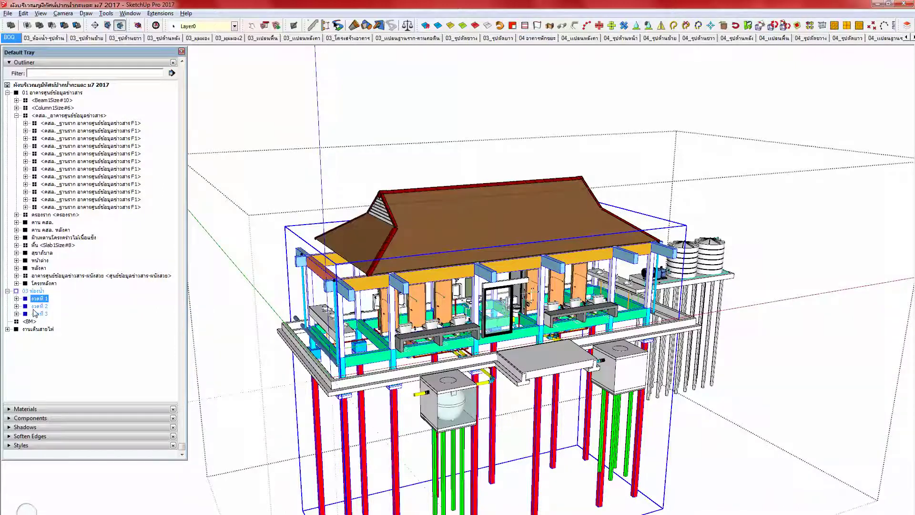
Step: Expand "งวดที่ 2" and show the entity properties of its "อาคารห้องน้ำ พื้นคอนกรีต ทางลาด" component
click(16, 306)
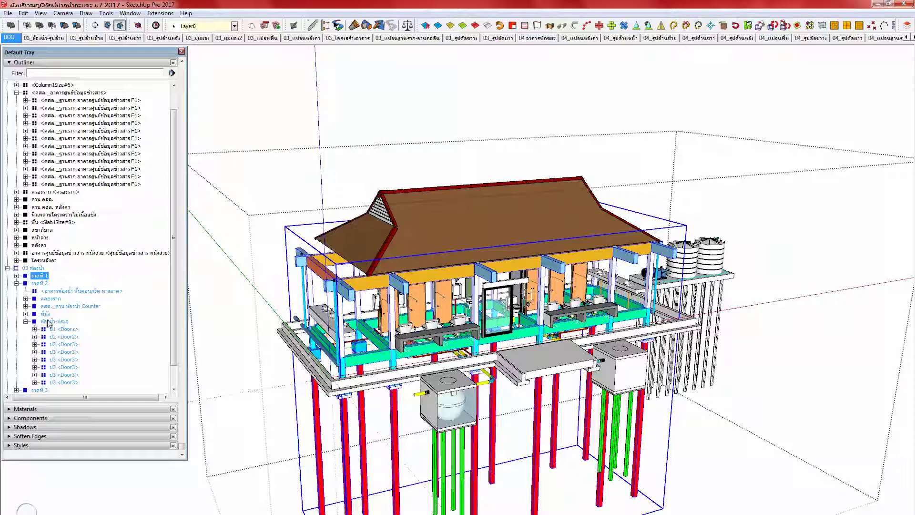
click(25, 322)
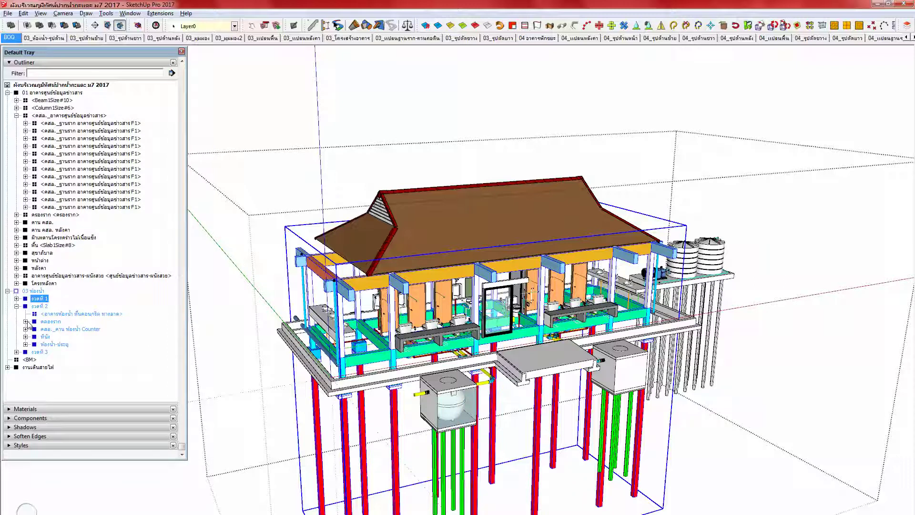
click(54, 315)
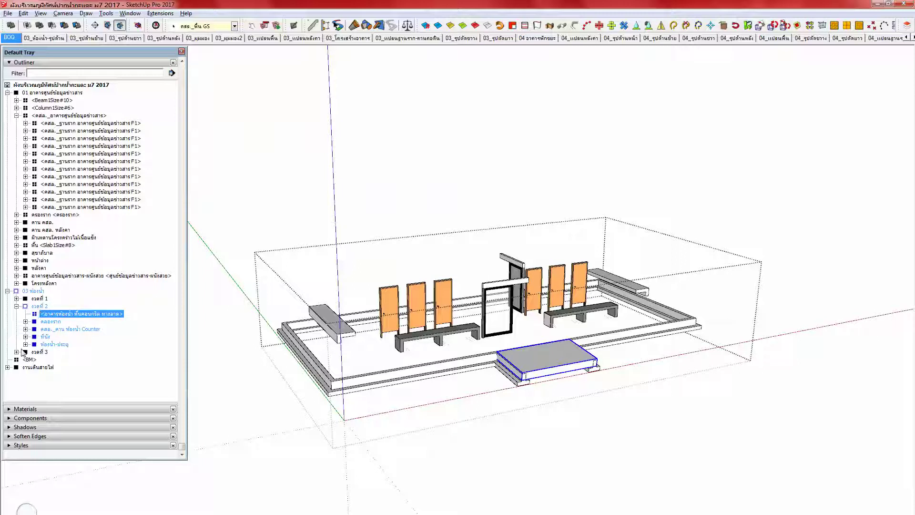
click(183, 330)
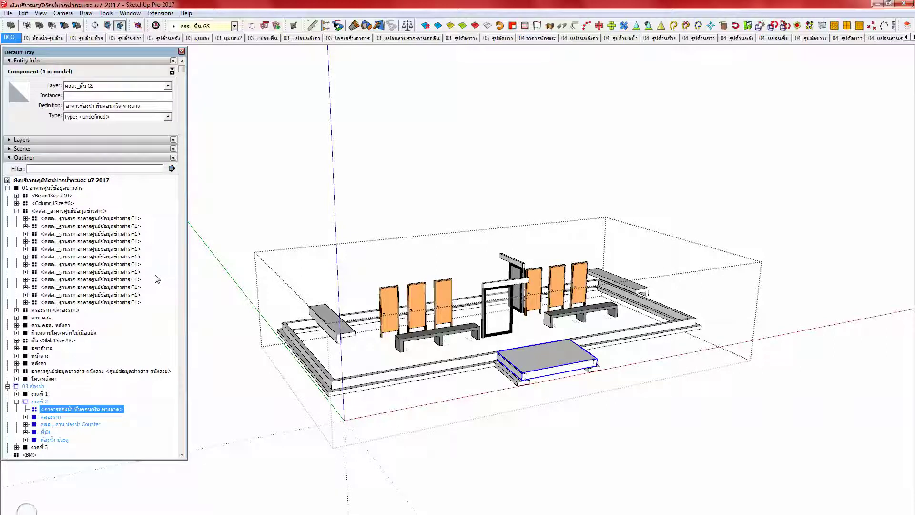
Step: Activate the "BOQ" scene of the site model and switch to the Excel cost estimate
click(11, 41)
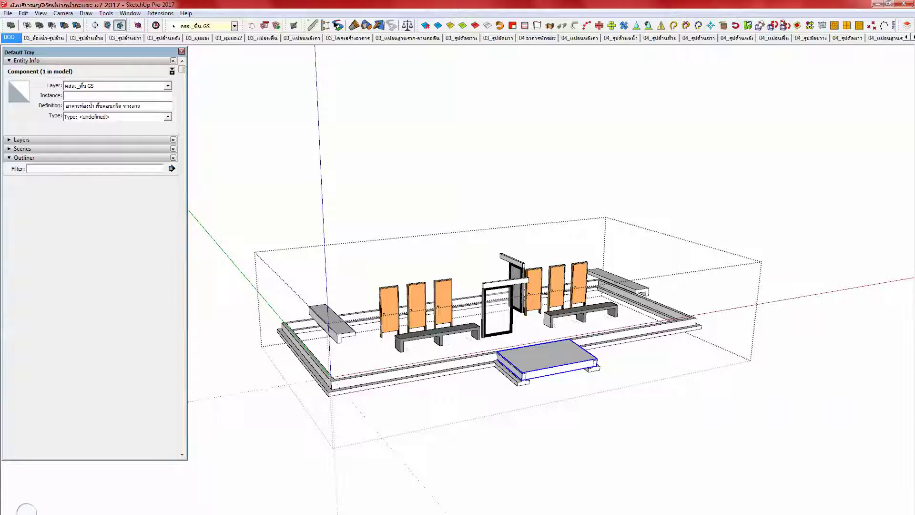
mouse_move(217, 514)
click(165, 496)
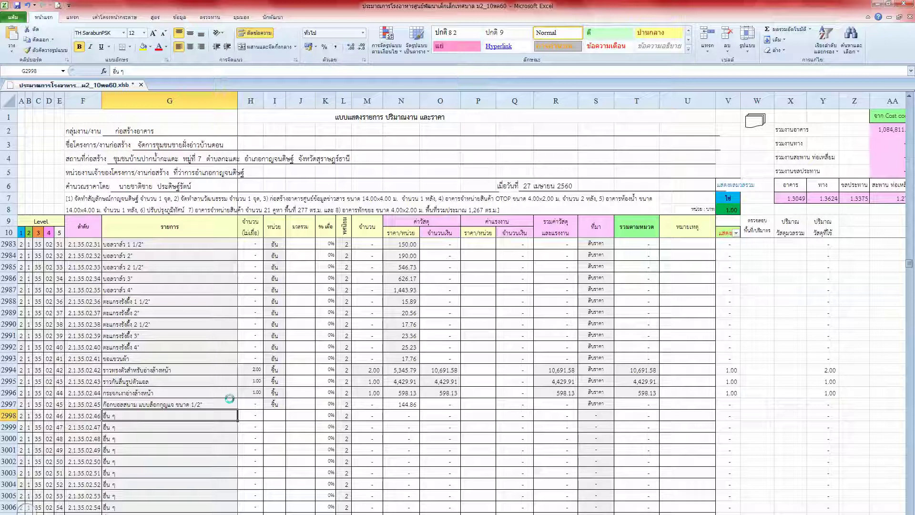
Step: Switch to the PileError model and show the component options of the flat grey floor slab beside the column frame
mouse_move(159, 513)
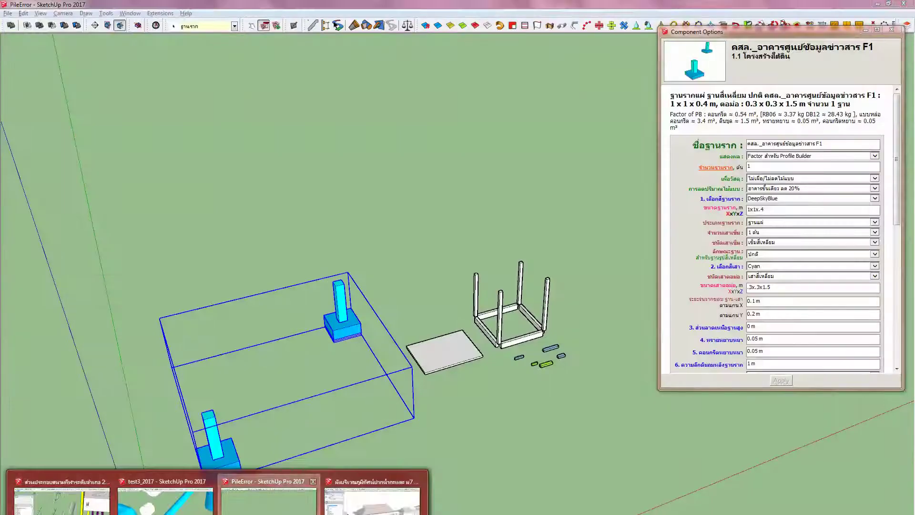
click(267, 497)
scroll(415, 378, up, 8)
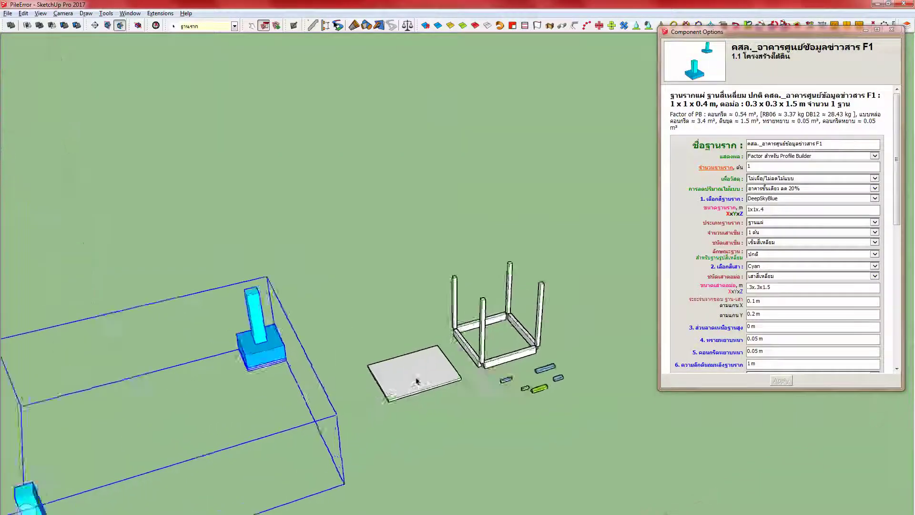
scroll(415, 363, down, 5)
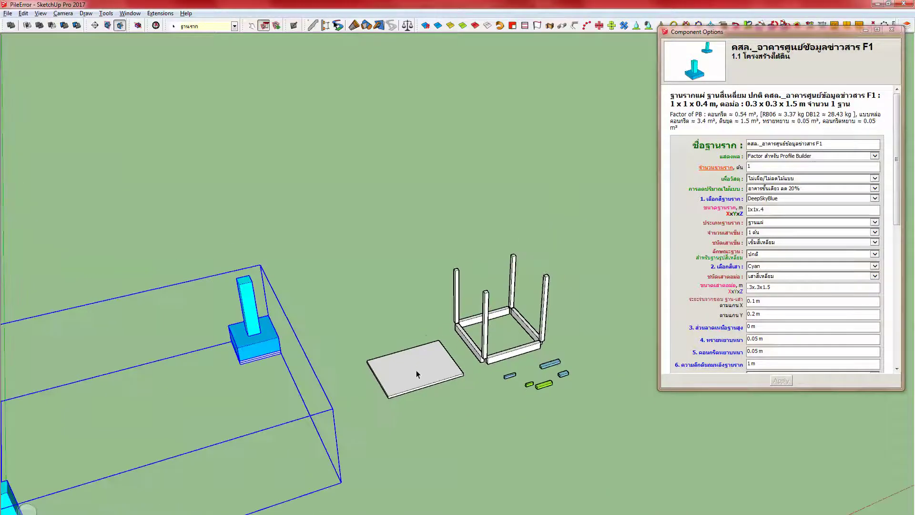
scroll(402, 365, up, 3)
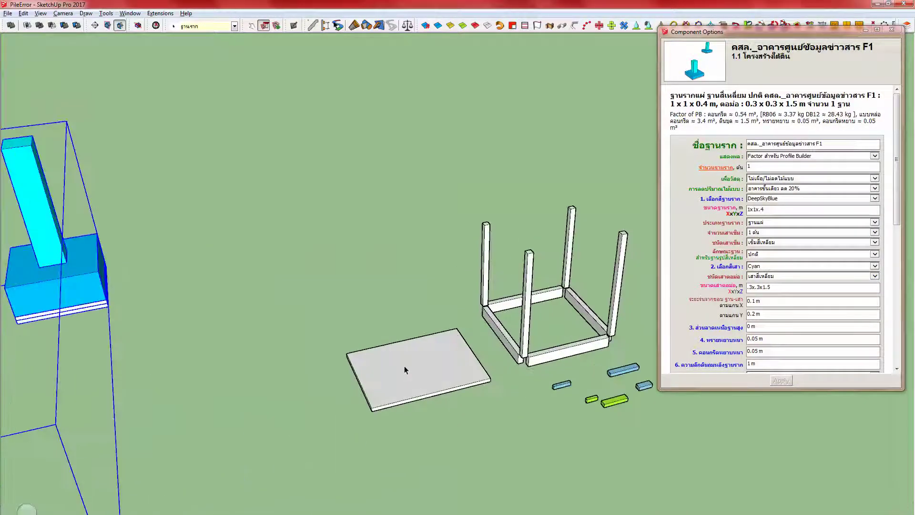
click(405, 370)
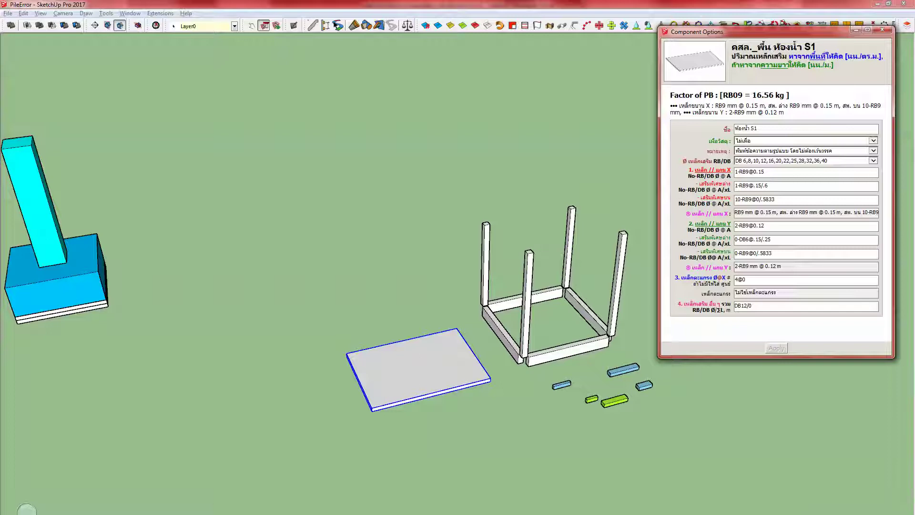
Step: Switch back to the site model and select the "ผนัง" group inside "03 ห้องน้ำ"
click(372, 497)
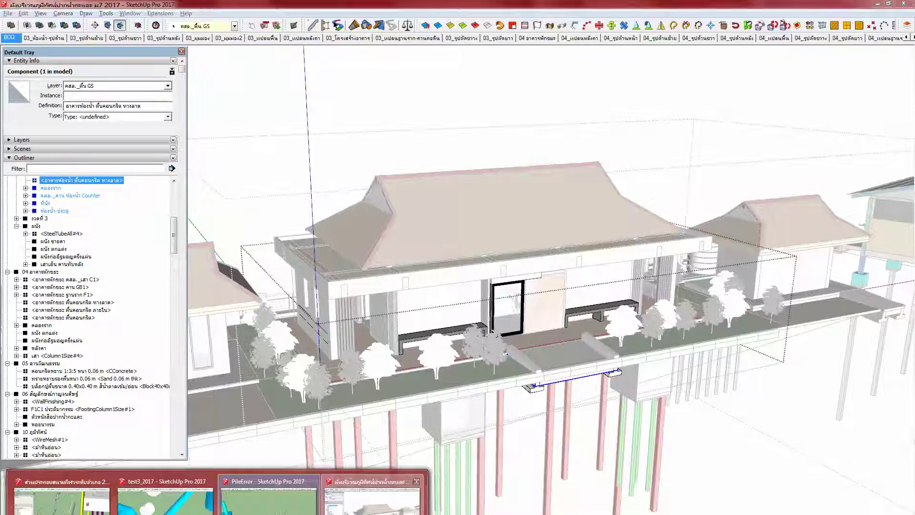
mouse_move(404, 308)
middle_down()
mouse_move(401, 296)
mouse_move(395, 318)
middle_up()
mouse_move(175, 239)
mouse_down()
mouse_move(178, 212)
mouse_move(177, 235)
mouse_up()
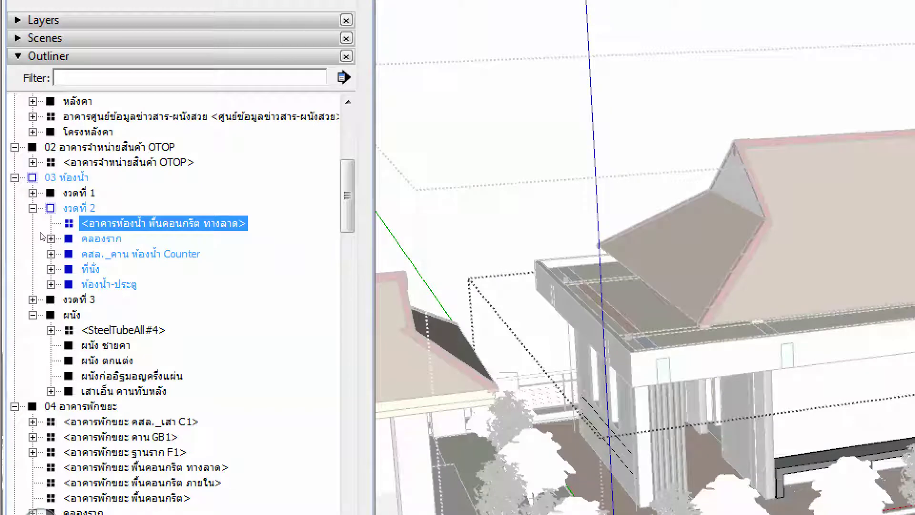
click(71, 315)
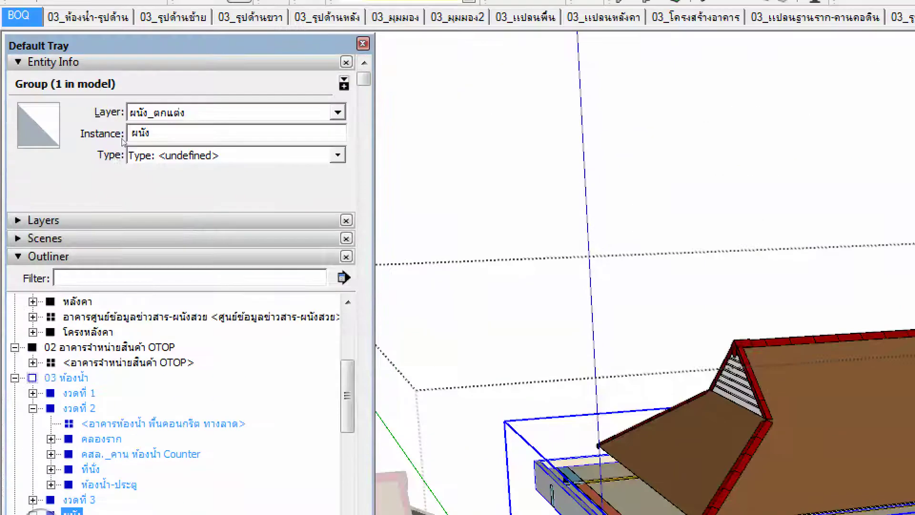
Step: Expand the layer list and examine the visibility of the "คสล." beam, floor and column layers
click(143, 20)
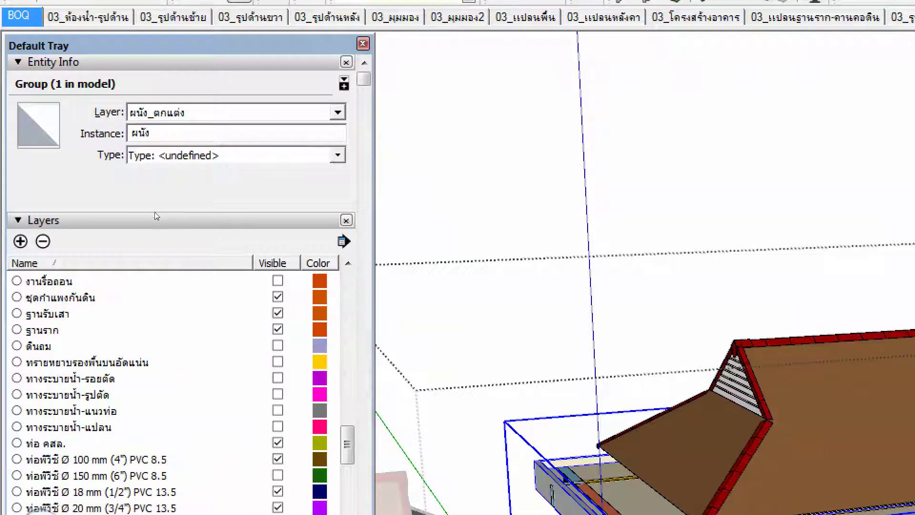
drag(347, 445, 347, 377)
scroll(176, 215, up, 3)
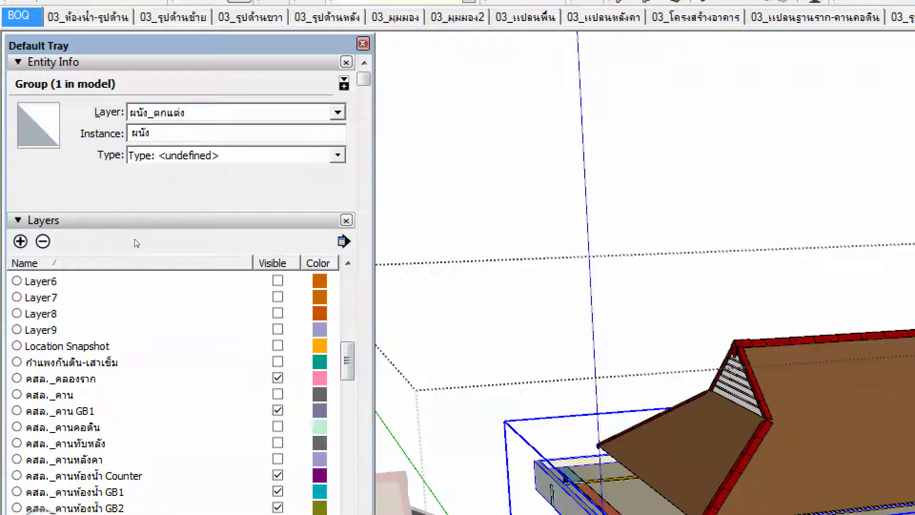
scroll(137, 231, down, 2)
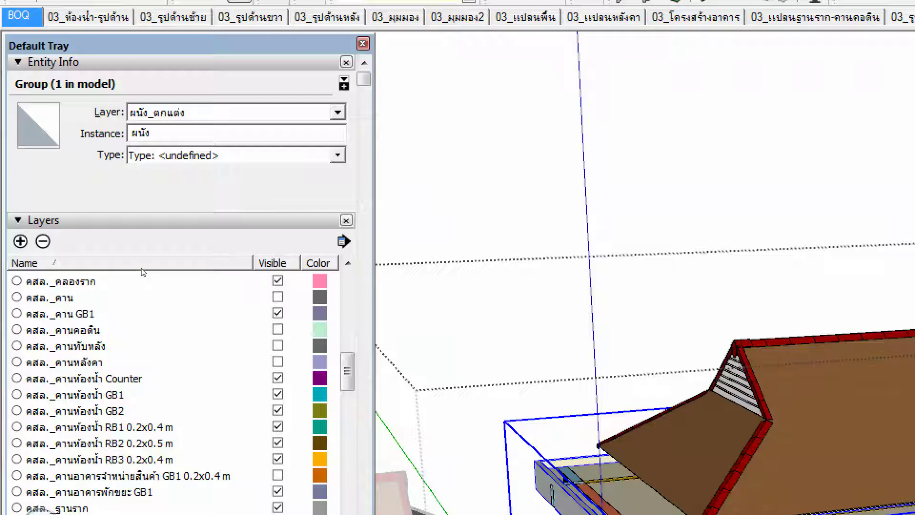
scroll(143, 272, down, 1)
scroll(143, 272, down, 4)
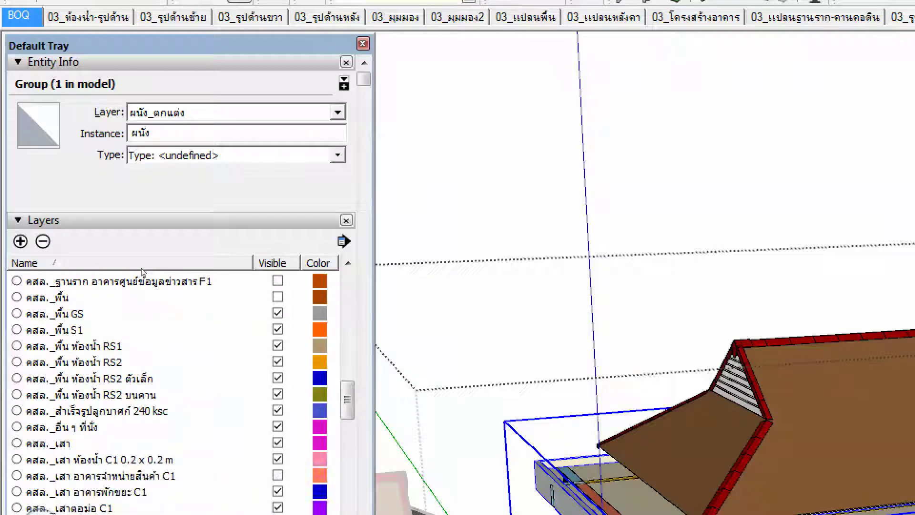
scroll(141, 272, down, 2)
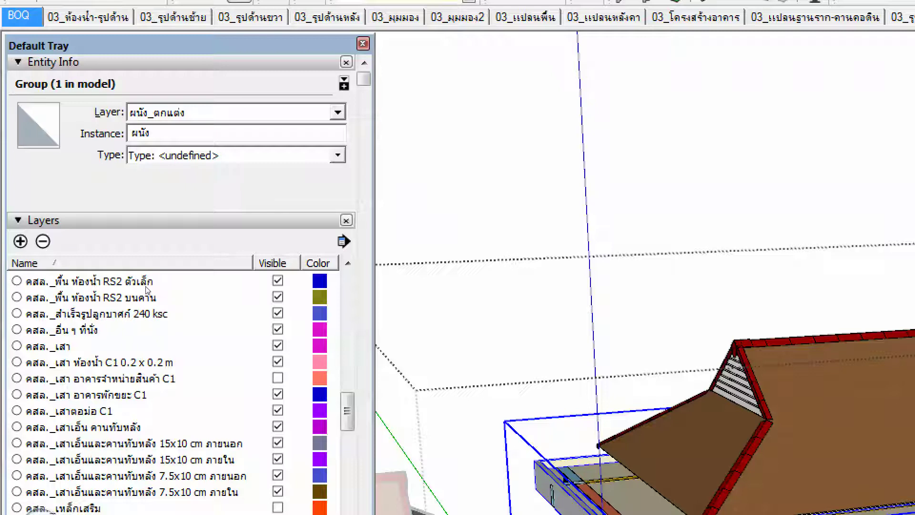
scroll(146, 289, down, 1)
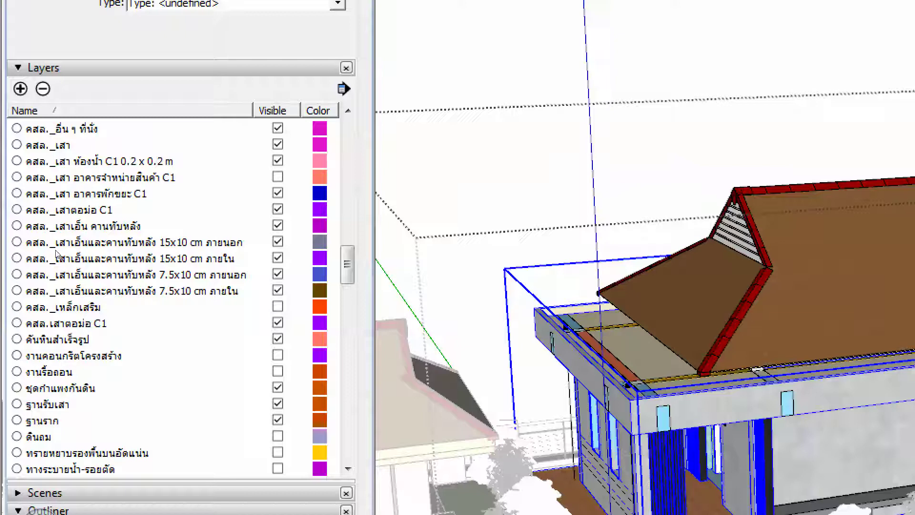
scroll(143, 305, down, 1)
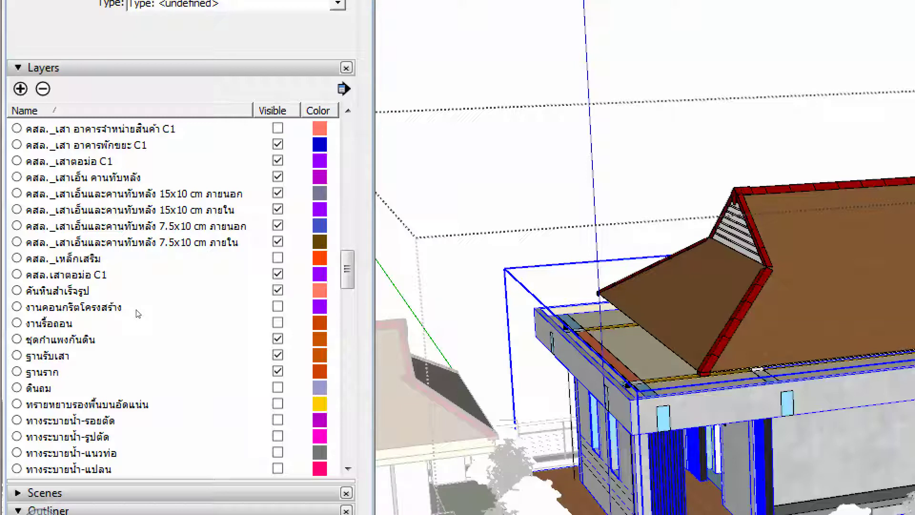
Step: Make the "ทรายหยาบรองพื้นบนอัดแน่น" layer and the 35, 55, 80 and 150 mm PVC 8.5 pipe layers visible
key(ท)
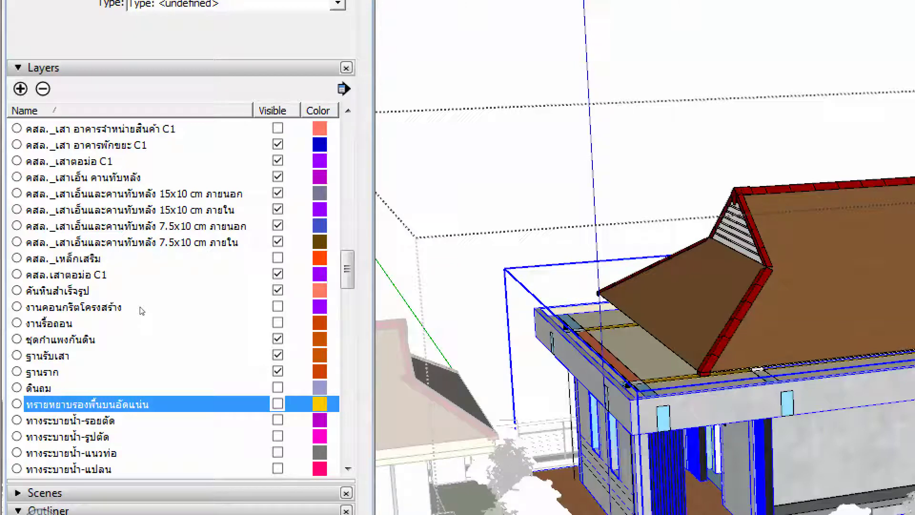
scroll(142, 310, down, 2)
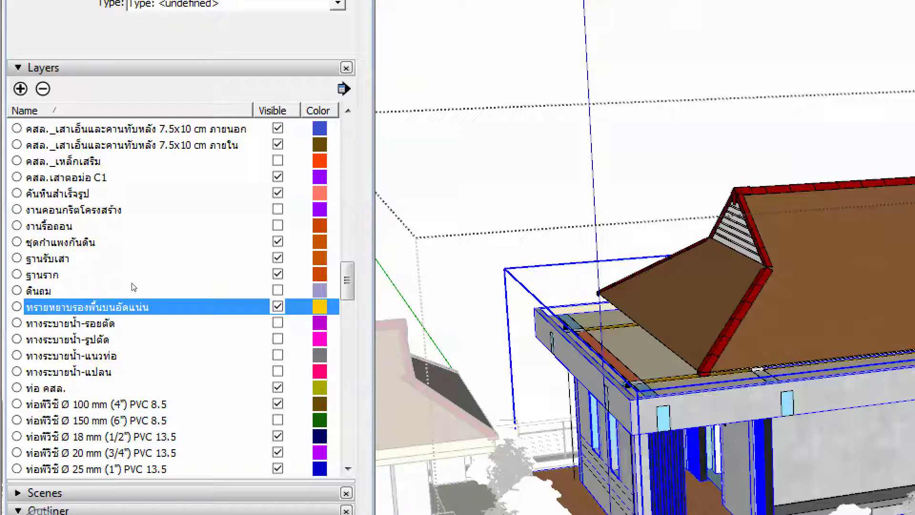
scroll(140, 274, down, 4)
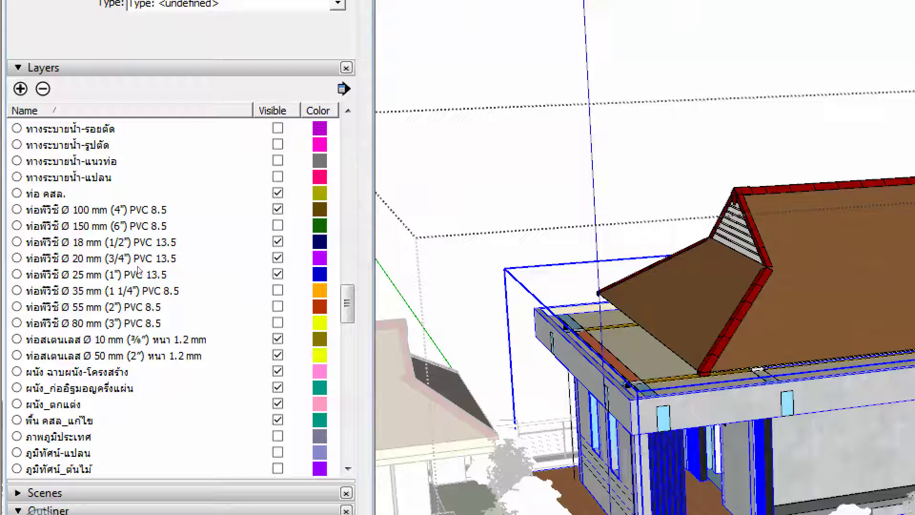
click(277, 322)
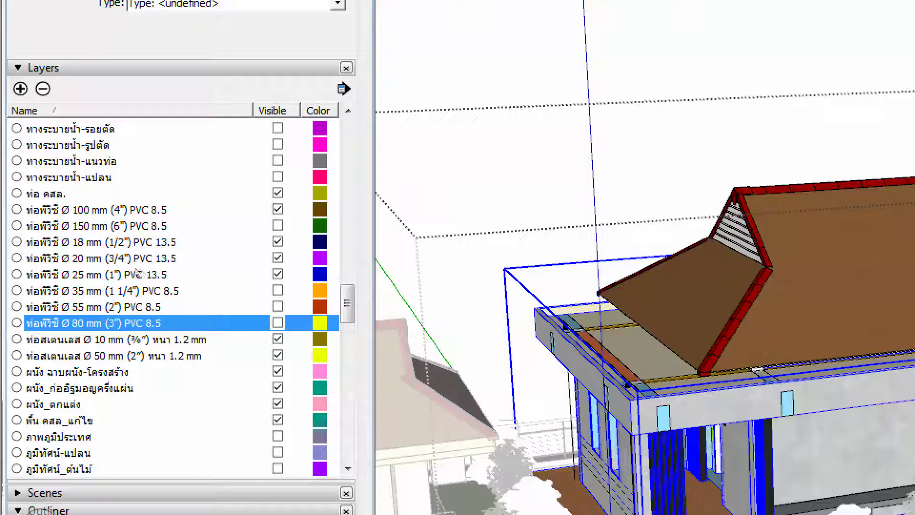
key(ctrl+z)
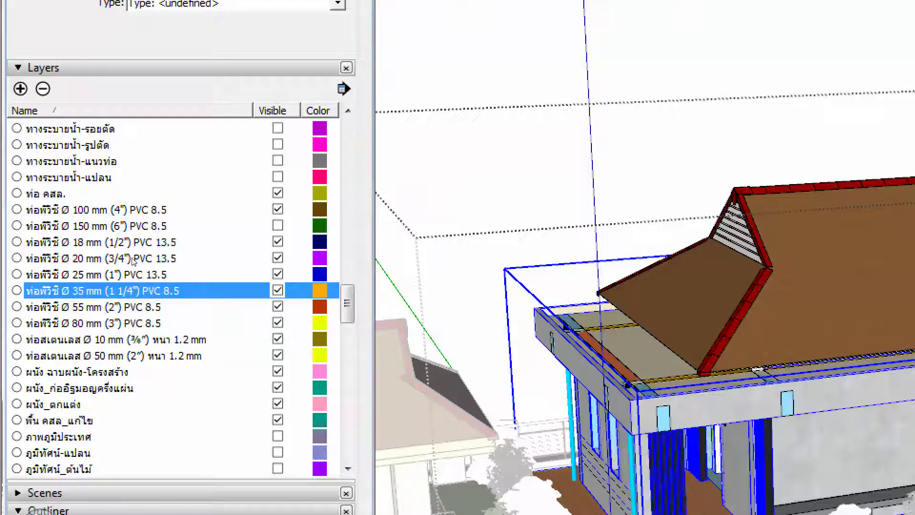
click(141, 227)
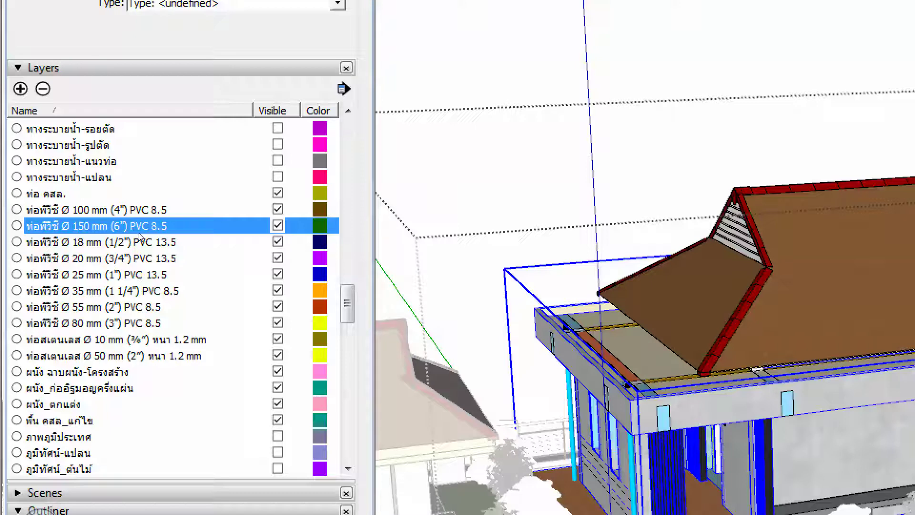
Step: Review the visibility of the remaining layers, from the drainage and railing entries down to the roof and "อาคารพักขยะ" entries
scroll(139, 237, down, 6)
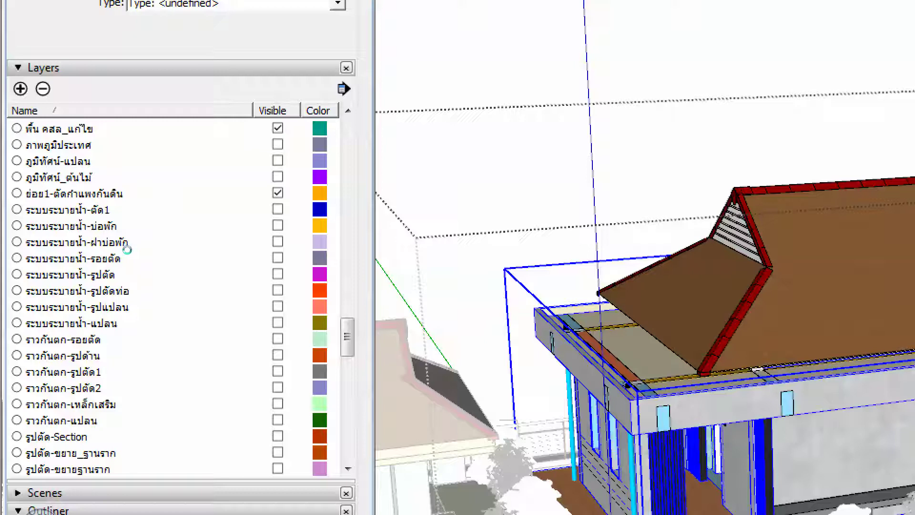
scroll(127, 253, down, 1)
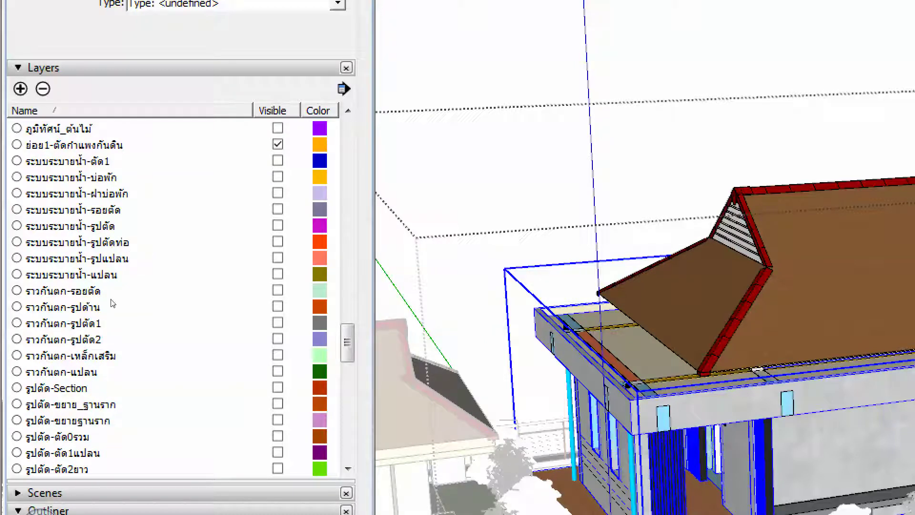
scroll(112, 303, up, 3)
scroll(112, 303, down, 5)
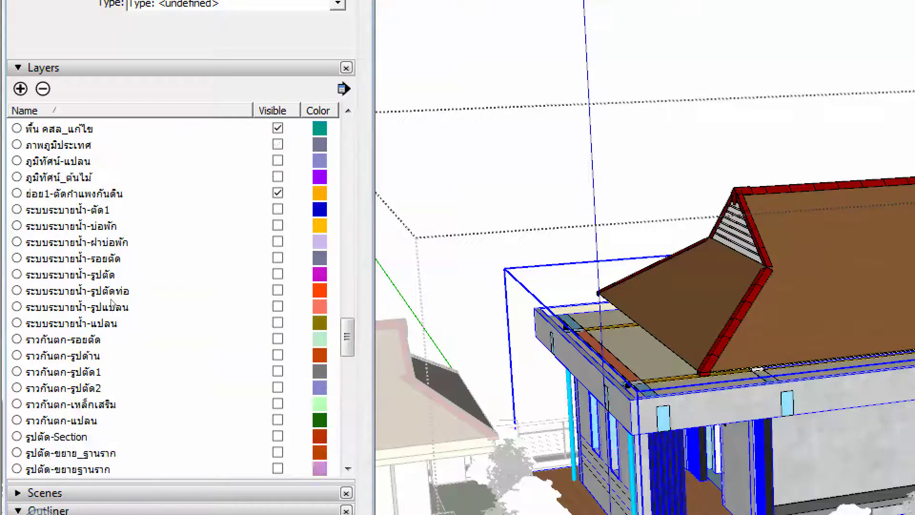
scroll(112, 303, down, 3)
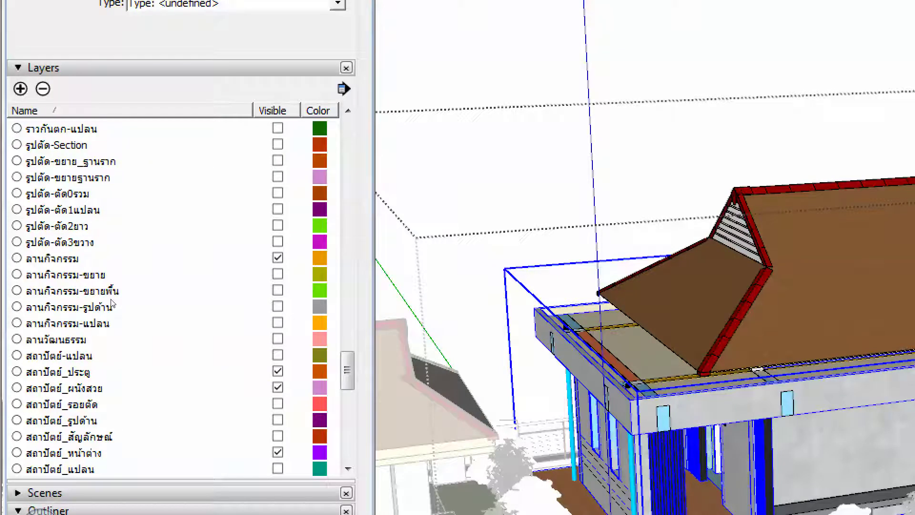
scroll(112, 303, down, 8)
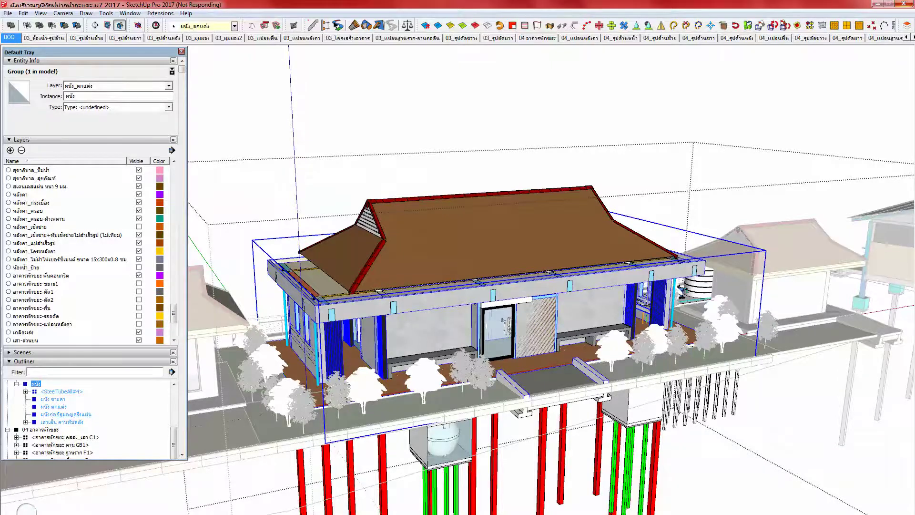
Step: Switch to the Excel cost estimate, look over the sanitary fitting rows and select the "จำนวน" cell of the 1/2" lockable garden tap
key(alt+Tab)
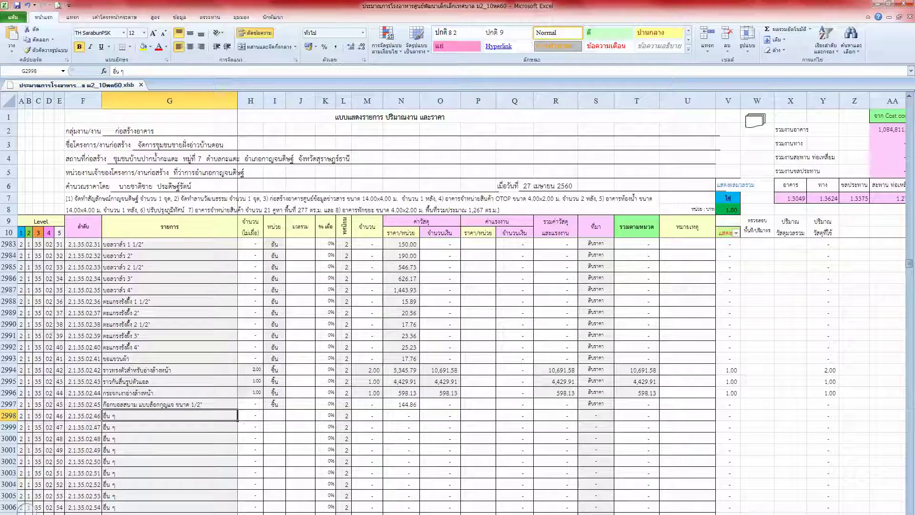
click(282, 332)
click(226, 324)
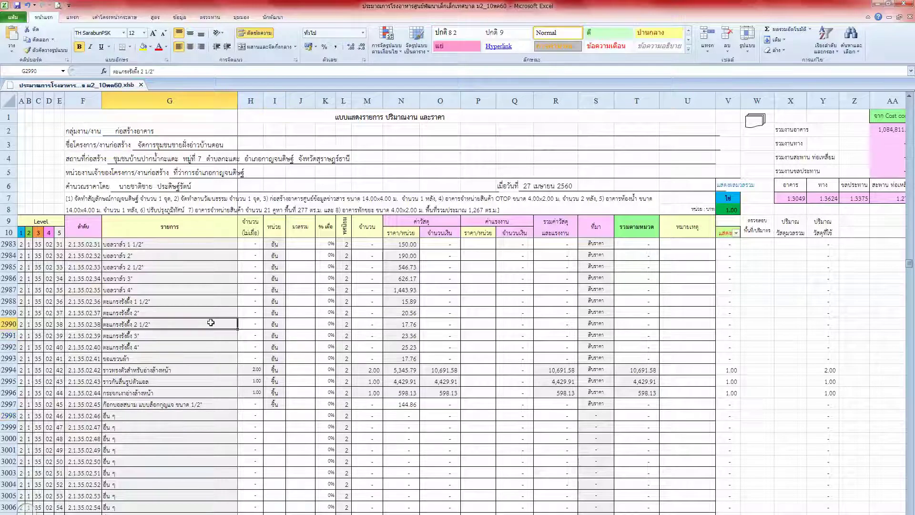
scroll(211, 322, down, 1)
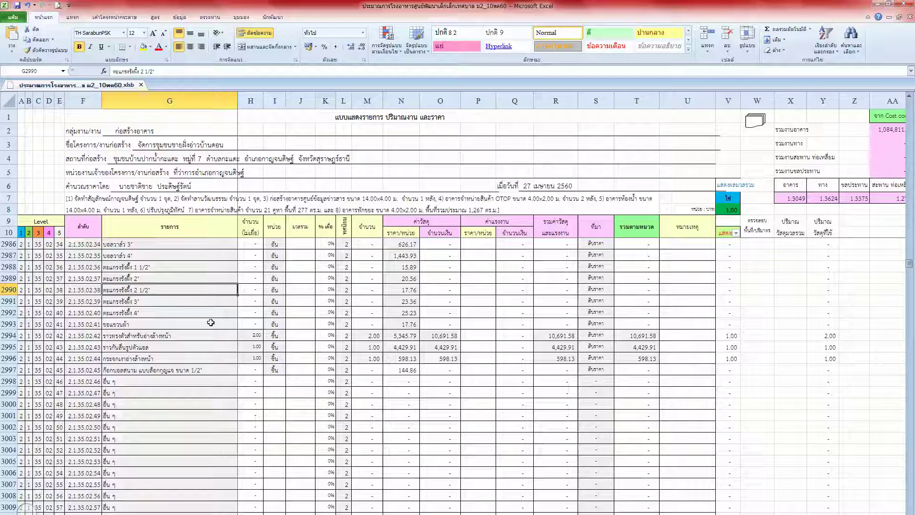
click(365, 369)
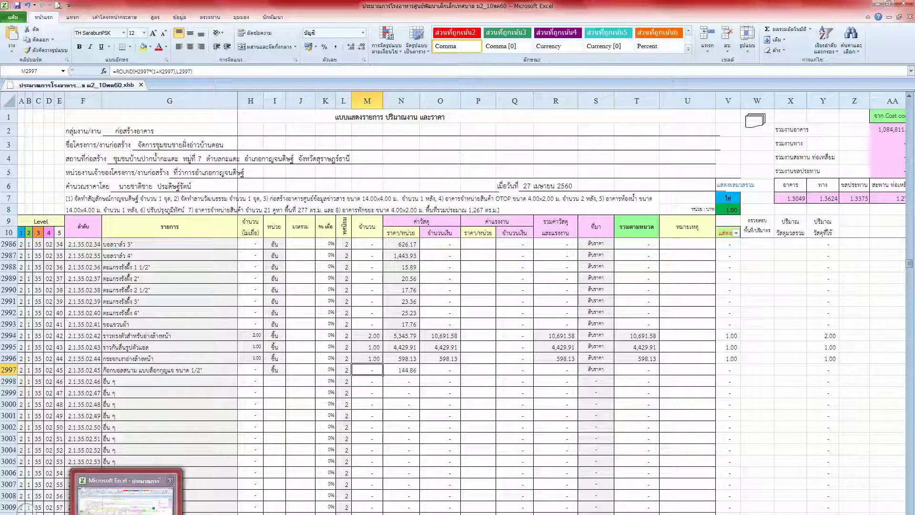
mouse_move(149, 514)
mouse_move(219, 514)
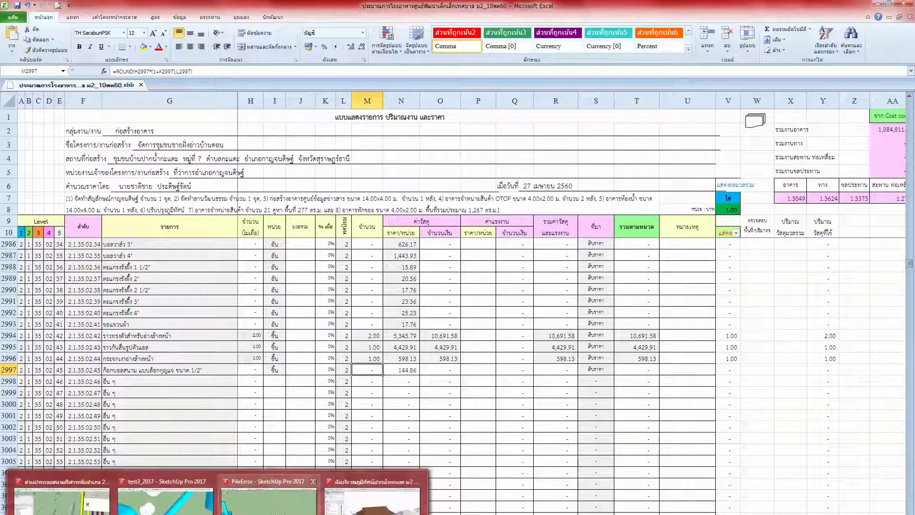
Step: Switch to the SketchUp site model and hide layers 00 กำแพงกันดิน, 02 อาคารจำหน่ายสินค้า OTOP, 04 อาคารพักขยะ, 05 ลานวัฒนธรรม and 06 สัญลักษณ์กาญจนดิษฐ์
click(322, 501)
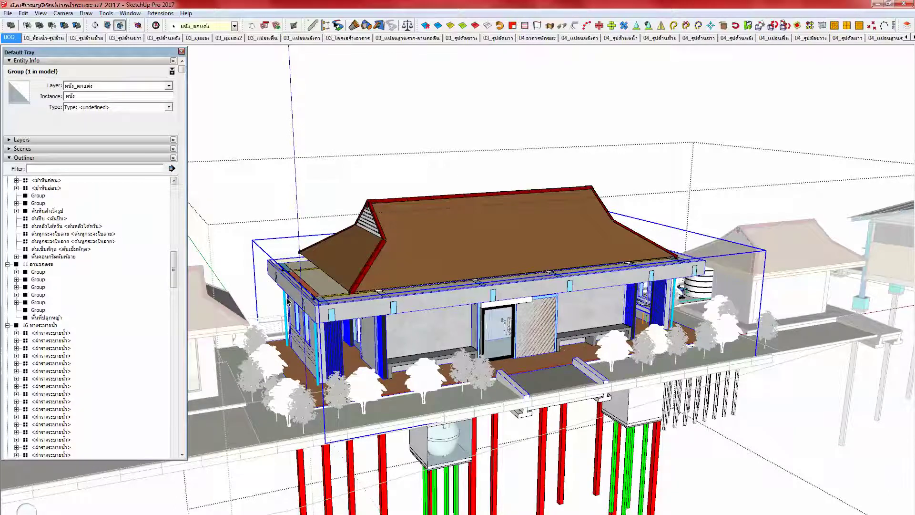
click(118, 139)
scroll(173, 210, up, 20)
scroll(177, 222, up, 15)
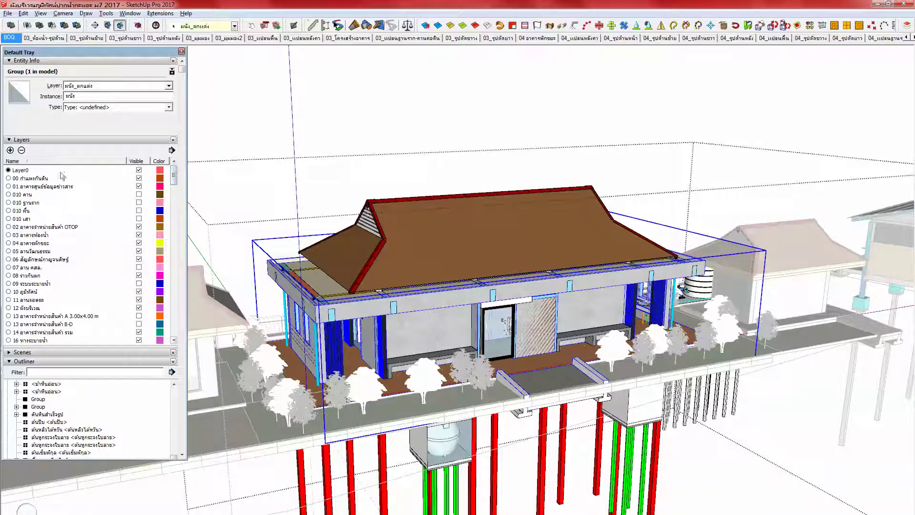
click(143, 178)
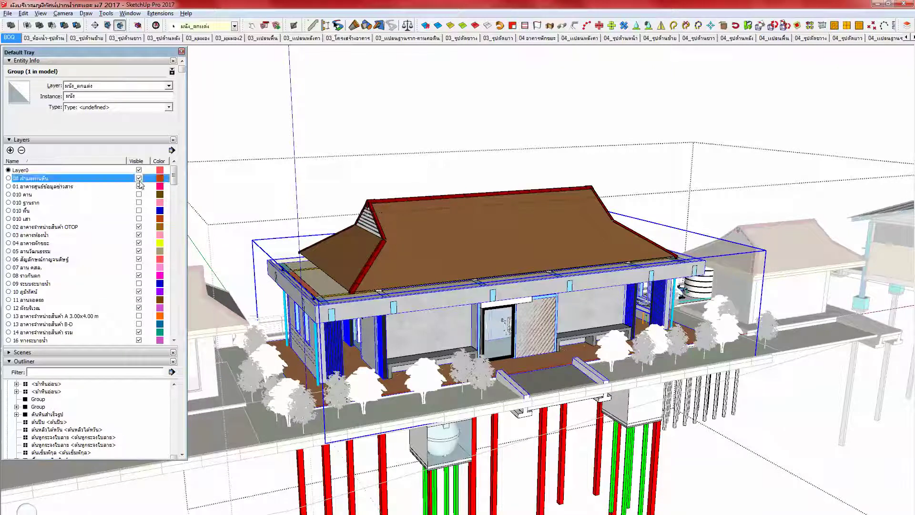
click(139, 235)
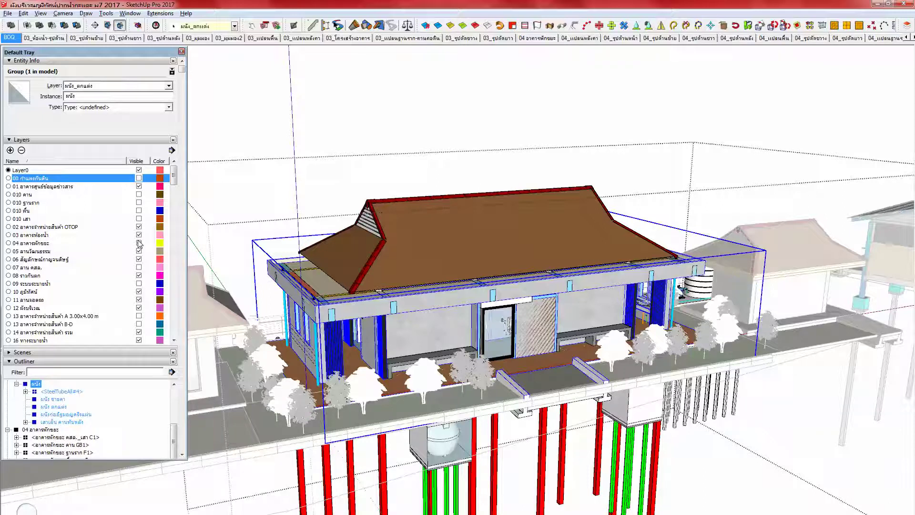
click(139, 243)
click(136, 227)
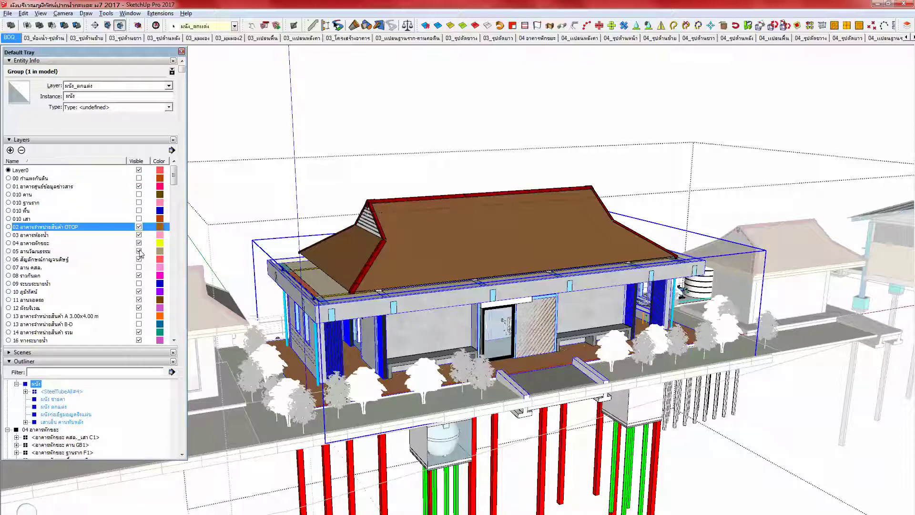
click(139, 267)
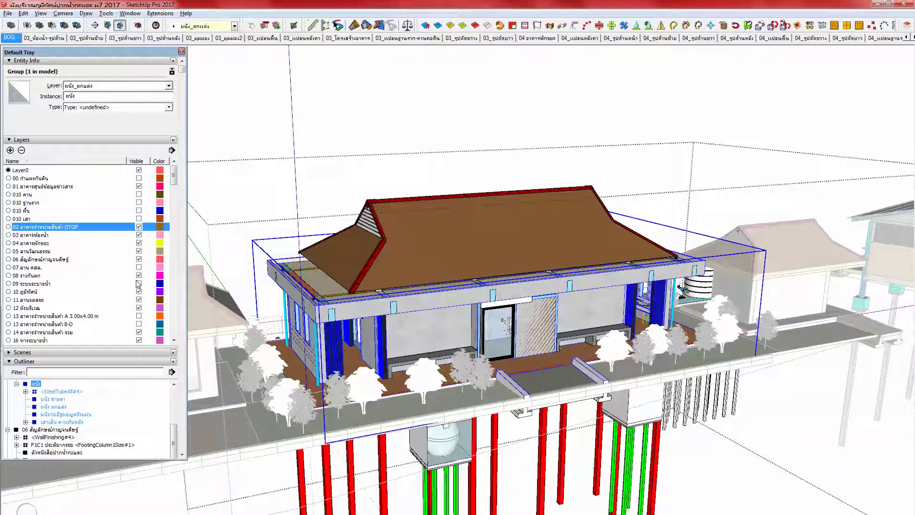
Step: Hide layers 08 ราวกันตก, 10 ภูมิทัศน์, 11 ลานจอดรถ, 12 ผังบริเวณ, 14 อาคารจำหน่ายสินค้า รวม and 16 ทางระบายน้ำ
click(138, 283)
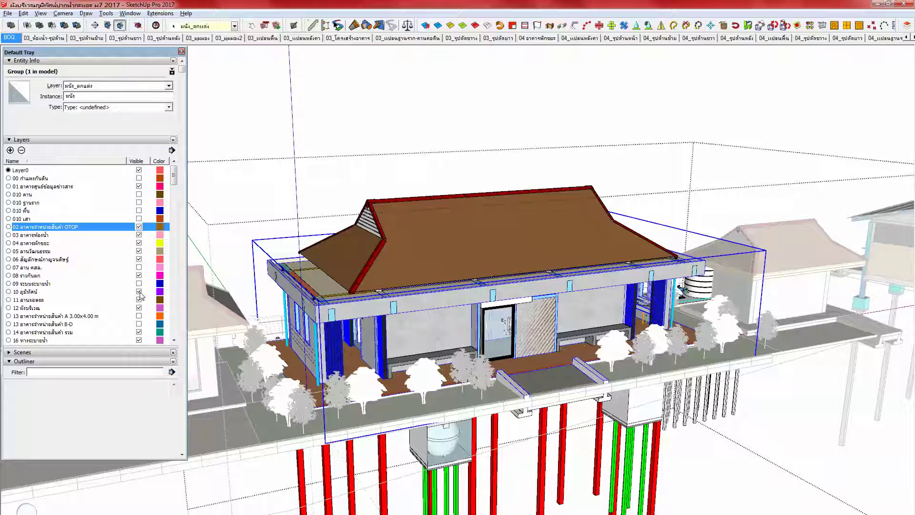
click(139, 300)
click(139, 308)
click(139, 309)
click(140, 331)
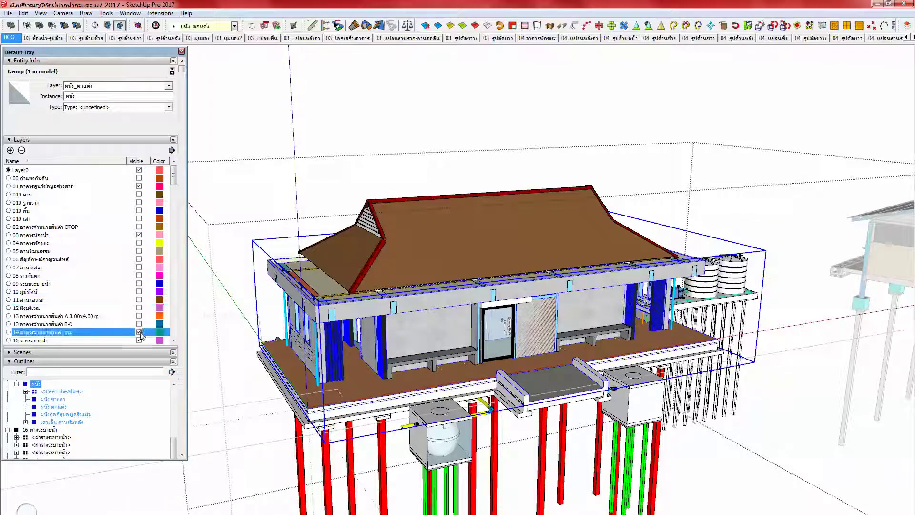
click(139, 340)
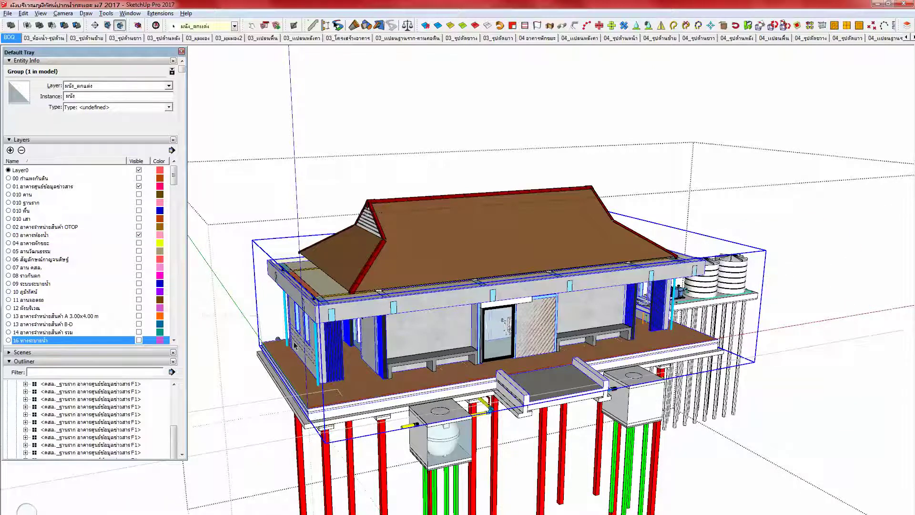
Step: Unhide the ทรายหยาบรองพื้นบดอัดแน่น group in 03 ห้องน้ำ and nest it inside the งวดที่ 2 group
click(140, 139)
scroll(184, 323, down, 2)
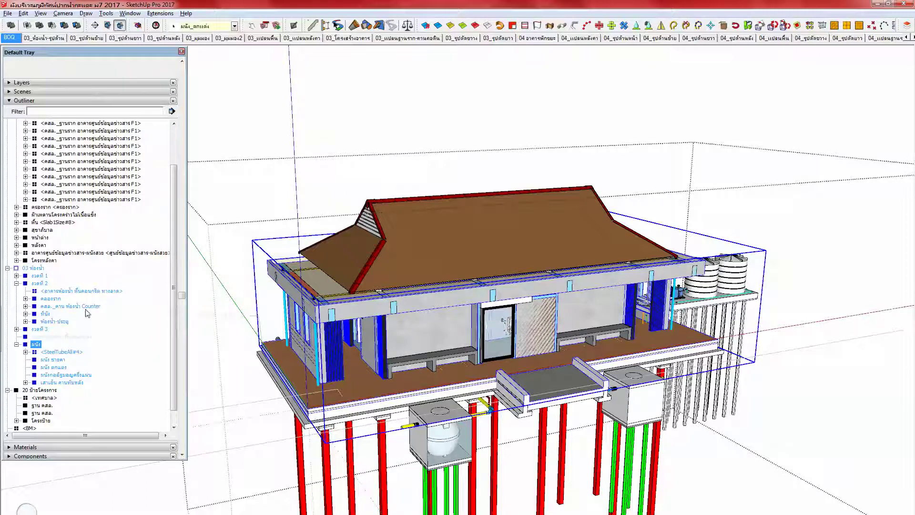
right_click(70, 337)
click(94, 366)
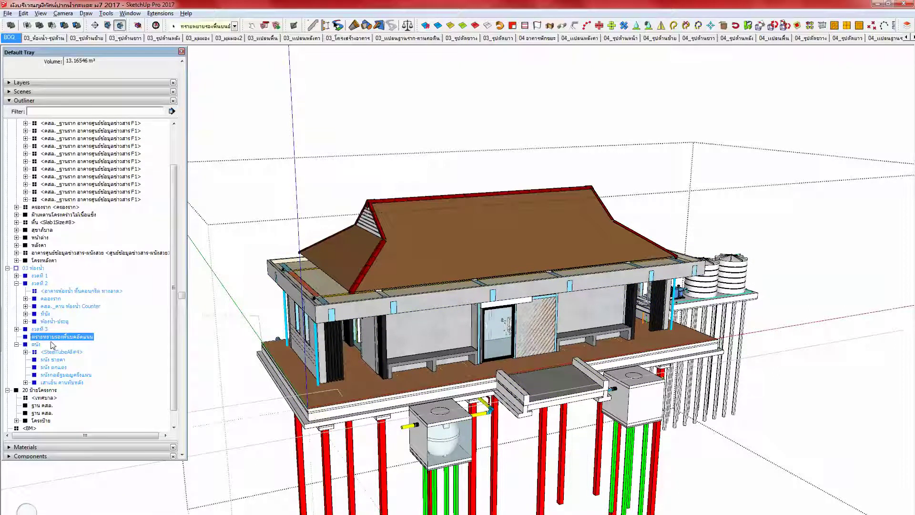
drag(48, 339, 61, 307)
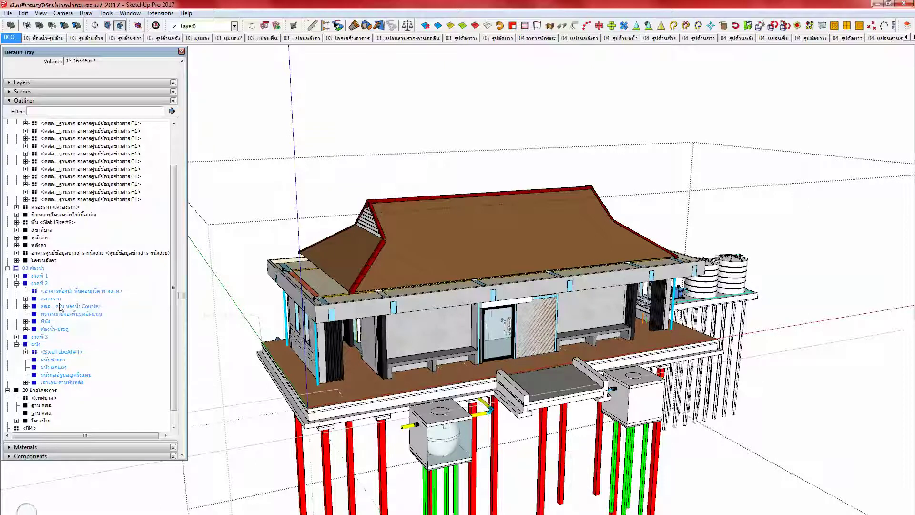
Step: Nest the ผนัง group inside the งวดที่ 2 group and collapse that group's tree
click(37, 344)
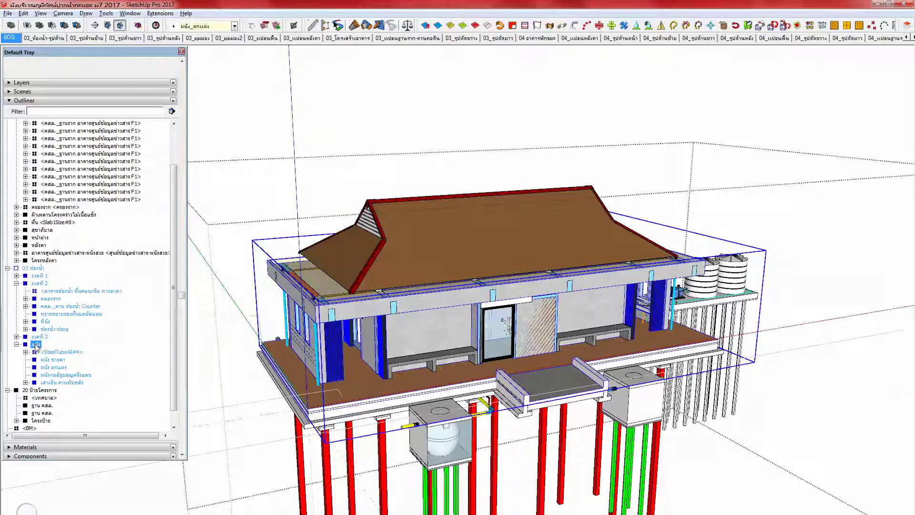
drag(36, 344, 42, 285)
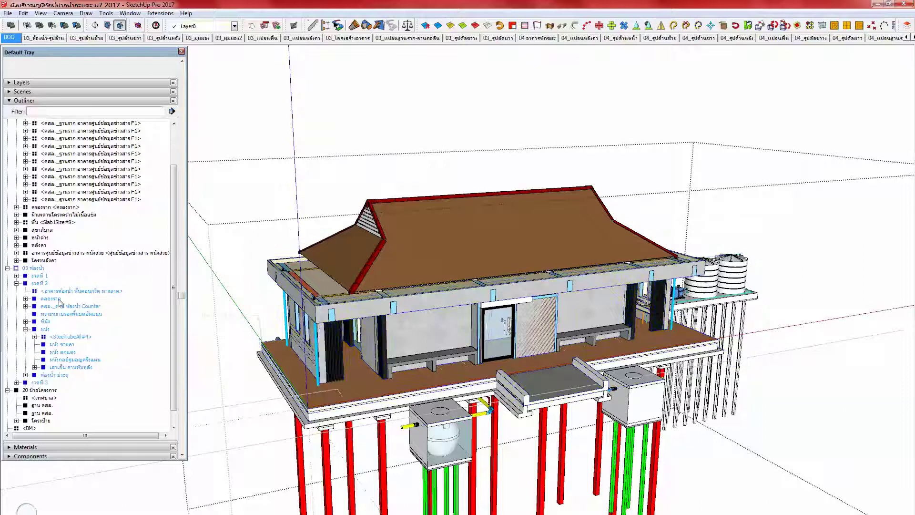
click(17, 282)
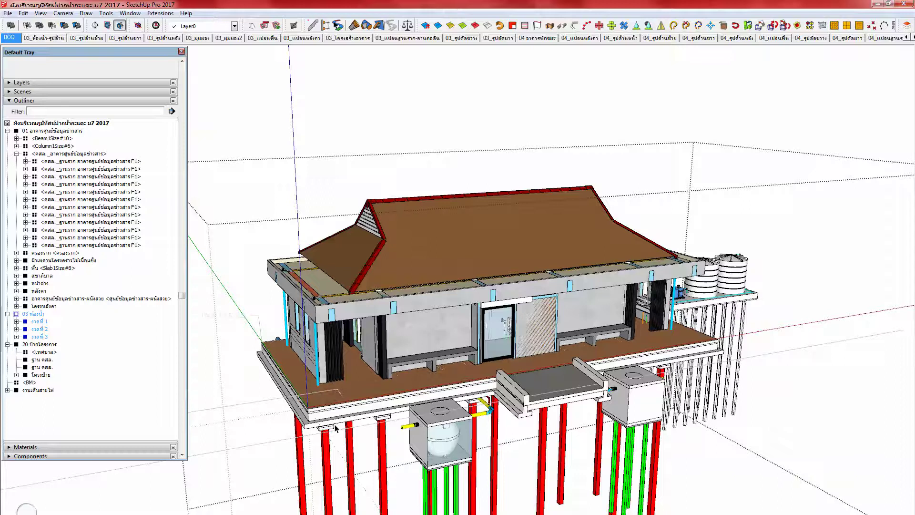
Step: Inspect the restroom building and the neighbouring 01 อาคารศูนย์ข้อมูลข่าวสาร building, closing the 03 ห้องน้ำ group
middle_drag(366, 370, 369, 368)
scroll(368, 368, up, 5)
scroll(391, 369, down, 6)
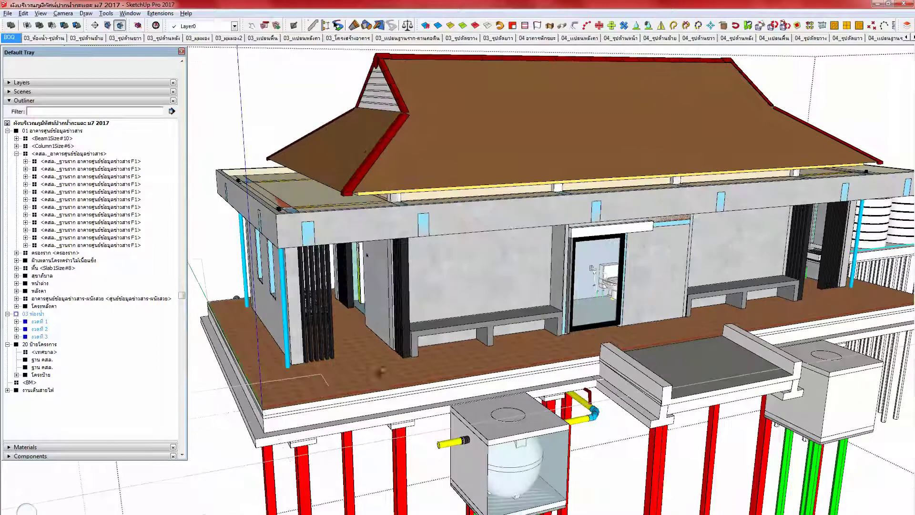
scroll(357, 374, down, 5)
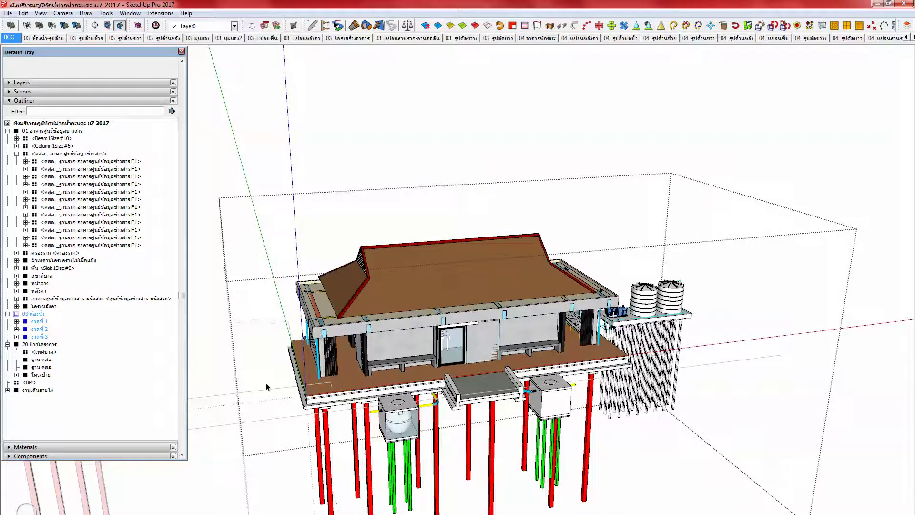
scroll(374, 396, down, 4)
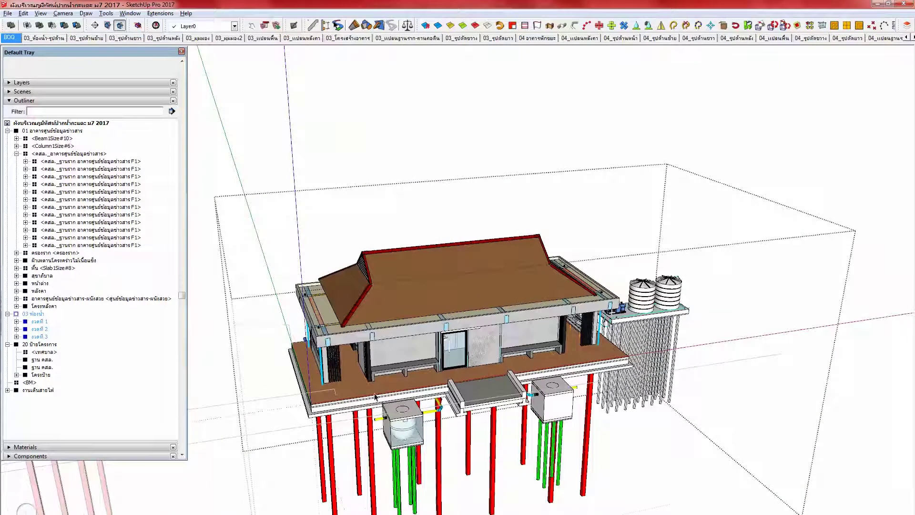
middle_drag(401, 380, 469, 376)
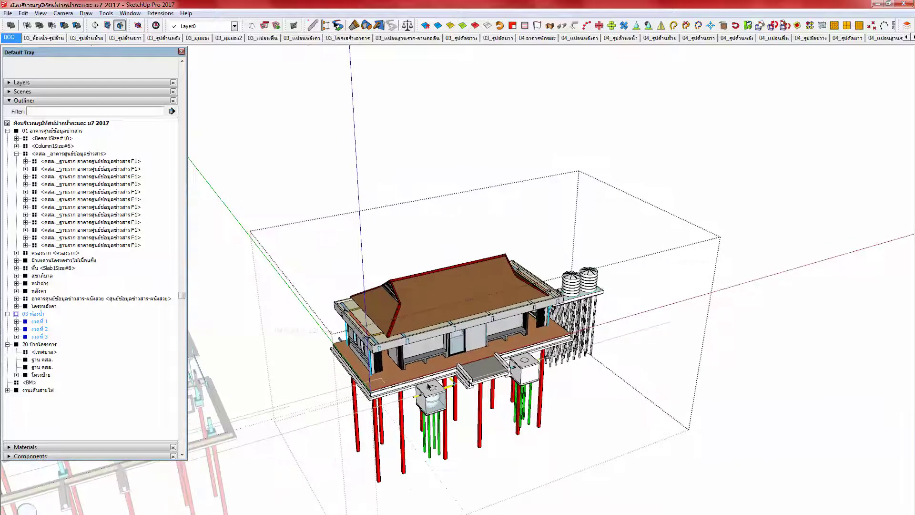
scroll(419, 405, down, 2)
shift+middle_drag(371, 403, 519, 354)
scroll(307, 399, up, 5)
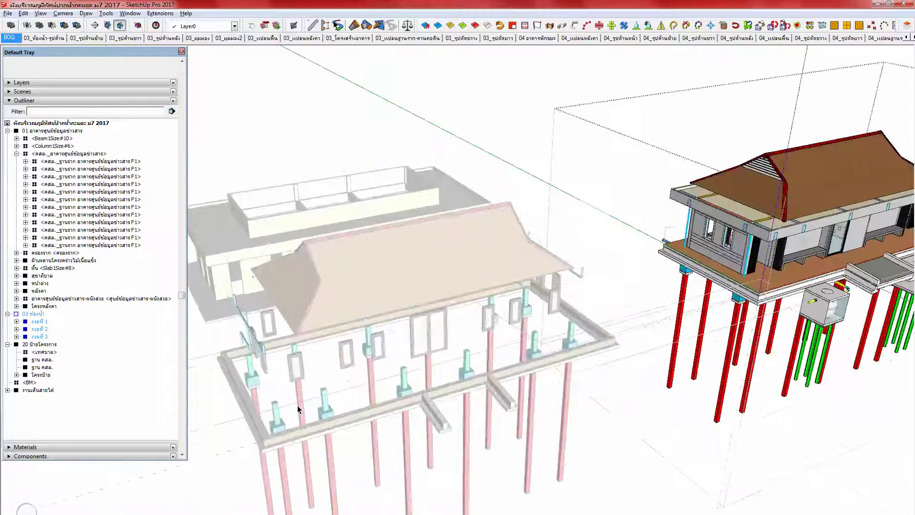
click(329, 377)
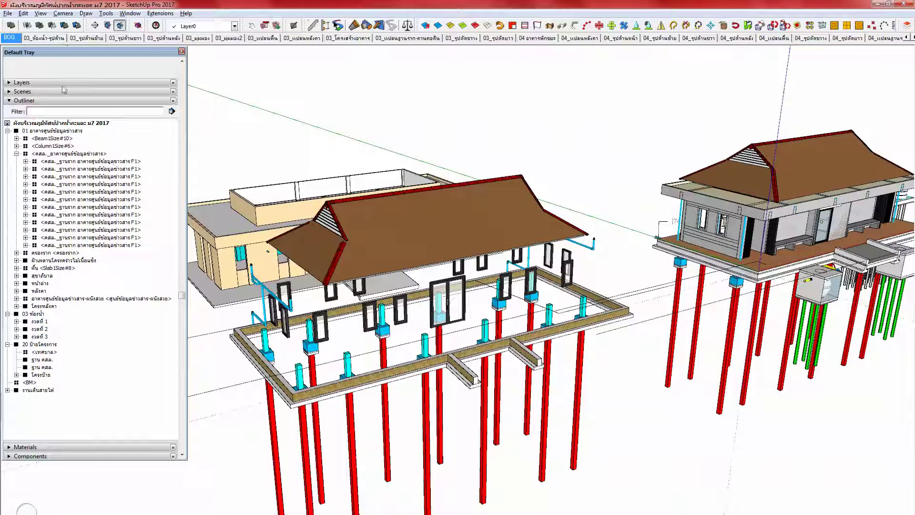
Step: Open the 01 อาคารศูนย์ข้อมูลข่าวสาร group, select the small frame's base and examine the building's exposed ground beams and footings
click(52, 101)
middle_drag(346, 391, 339, 362)
scroll(339, 362, up, 2)
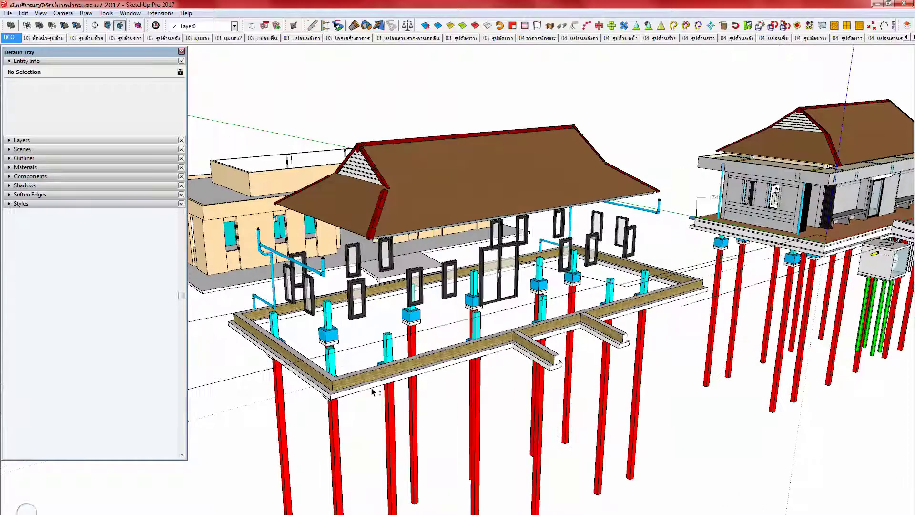
shift+middle_drag(371, 391, 459, 394)
scroll(453, 397, down, 2)
middle_drag(376, 387, 292, 384)
click(291, 386)
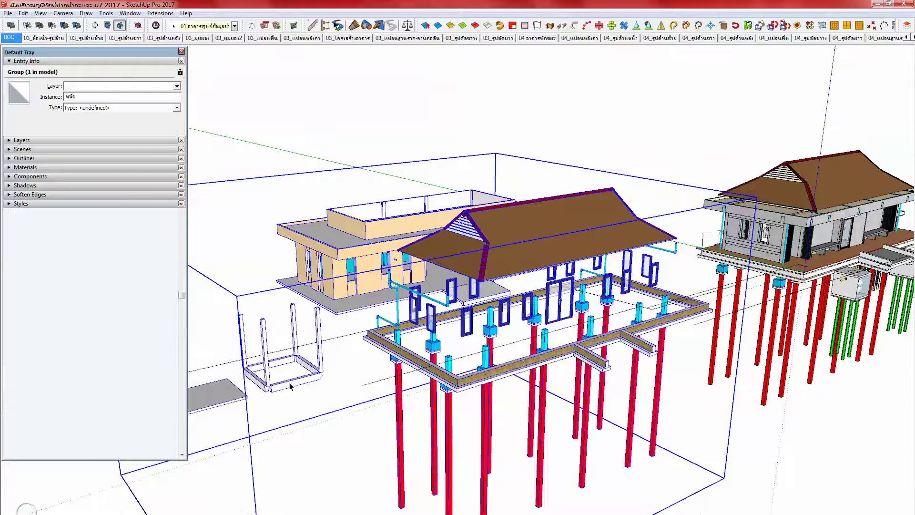
double_click(291, 386)
click(290, 387)
shift+middle_drag(500, 395, 381, 383)
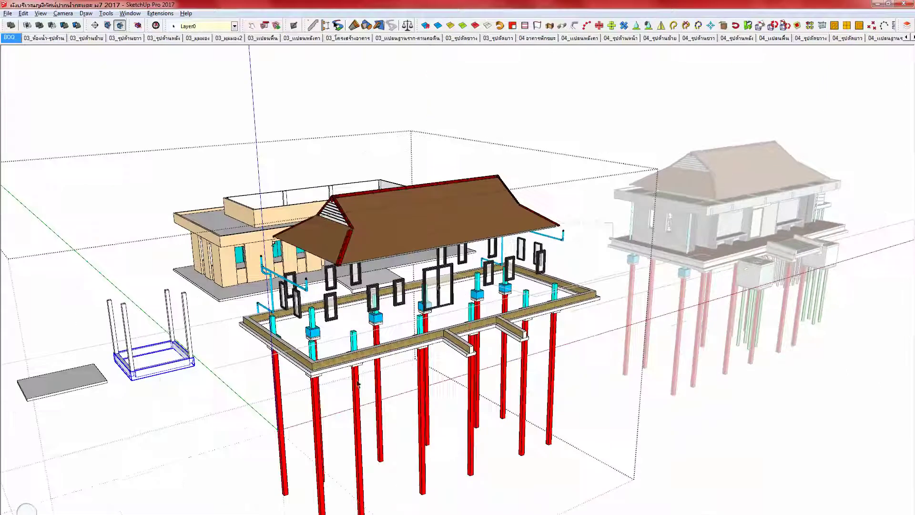
scroll(384, 383, up, 5)
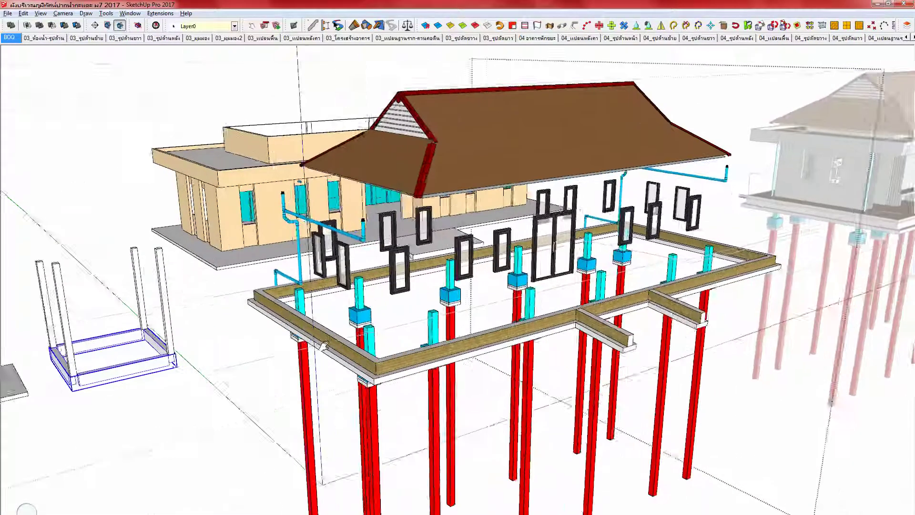
middle_drag(324, 346, 301, 359)
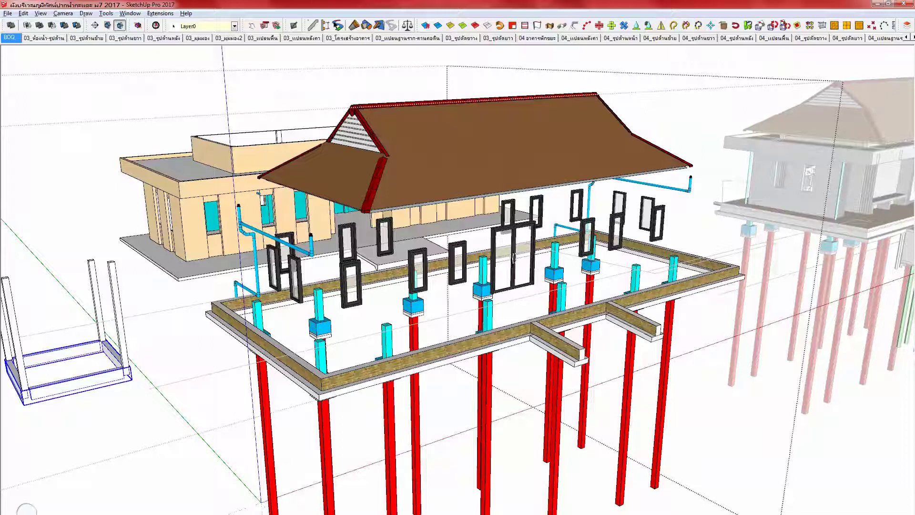
Step: Switch to the ACDSee drawing photos and examine the footing detail, the beam and column sections and the roof beam plan
key(alt+Tab)
middle_drag(260, 403, 404, 293)
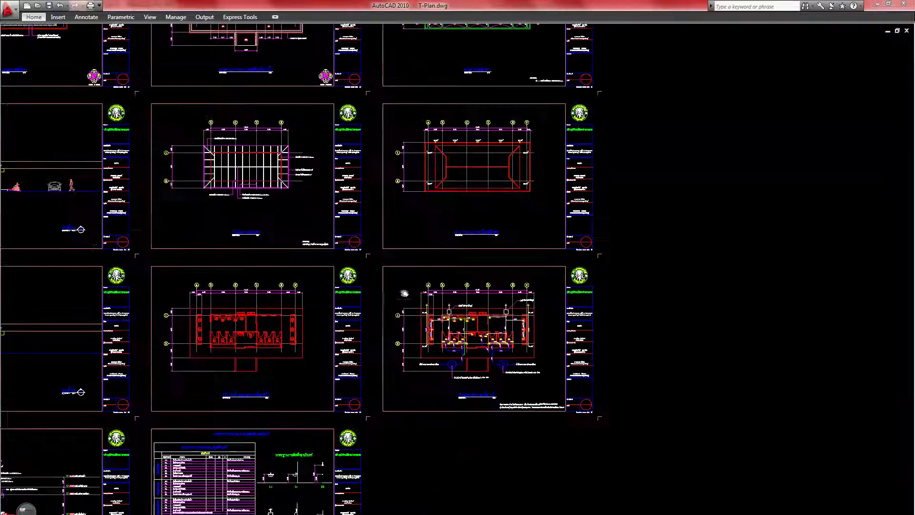
click(149, 513)
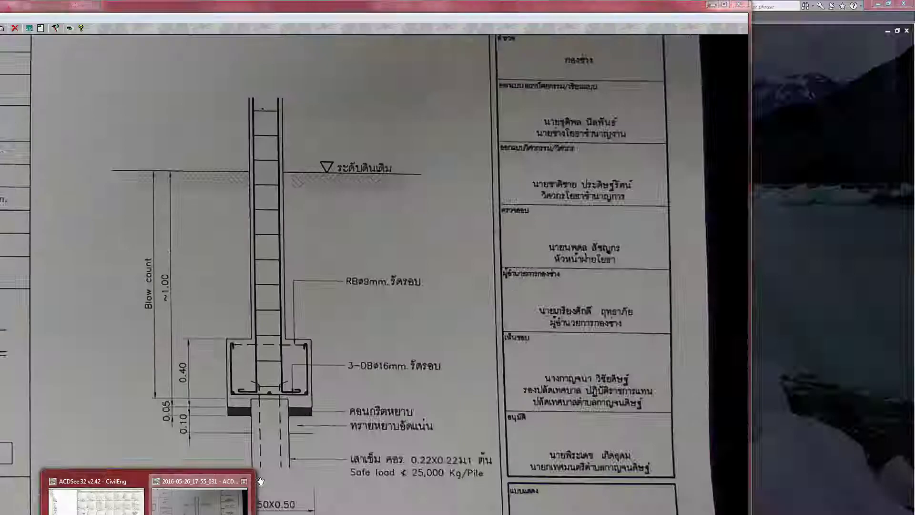
click(202, 497)
drag(228, 352, 621, 323)
drag(269, 329, 510, 329)
drag(358, 273, 353, 502)
scroll(196, 355, down, 1)
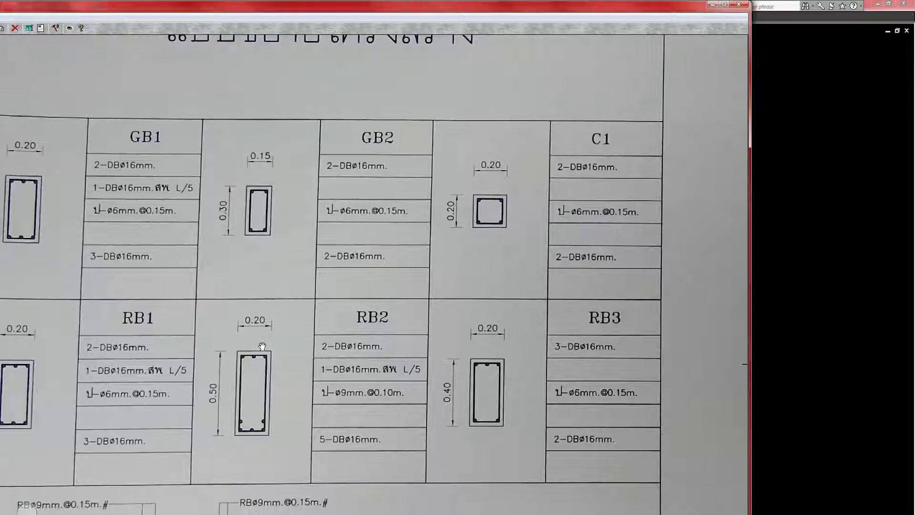
scroll(135, 309, up, 1)
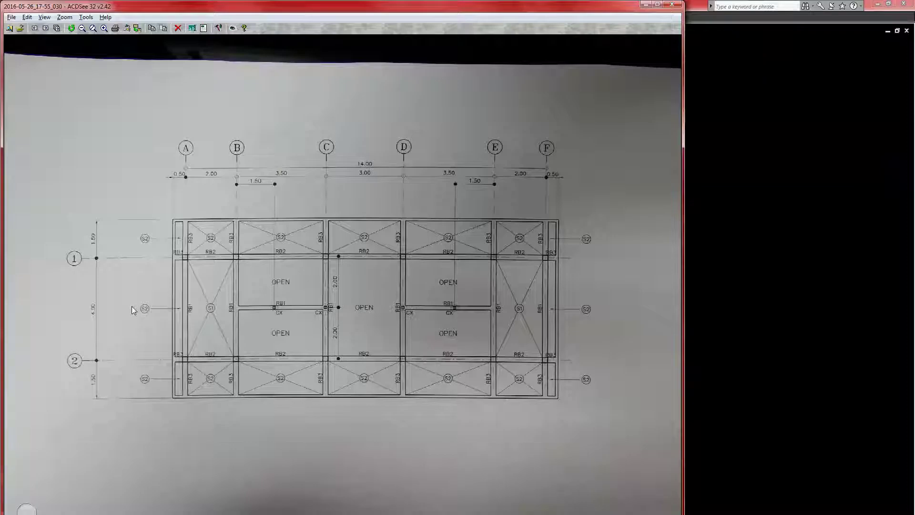
Step: Return to photo 2016-05-26_17-55_031 and examine the GB1 beam section and its reinforcement up close
key(Page_Down)
mouse_move(37, 157)
mouse_down()
mouse_move(201, 277)
mouse_move(117, 277)
mouse_up()
click(70, 222)
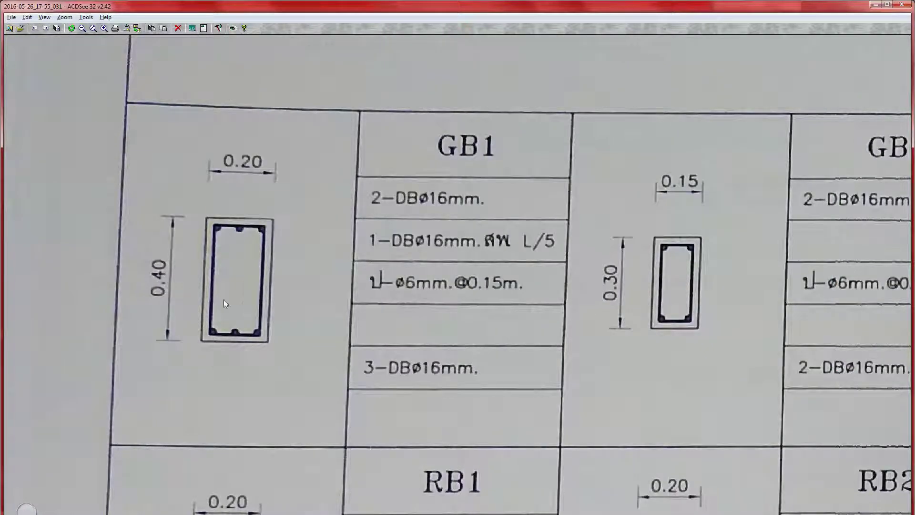
Step: Switch to the SketchUp model and examine the front corner of the restroom building up close
key(alt+Tab)
key(alt+Tab)
key(alt+Tab)
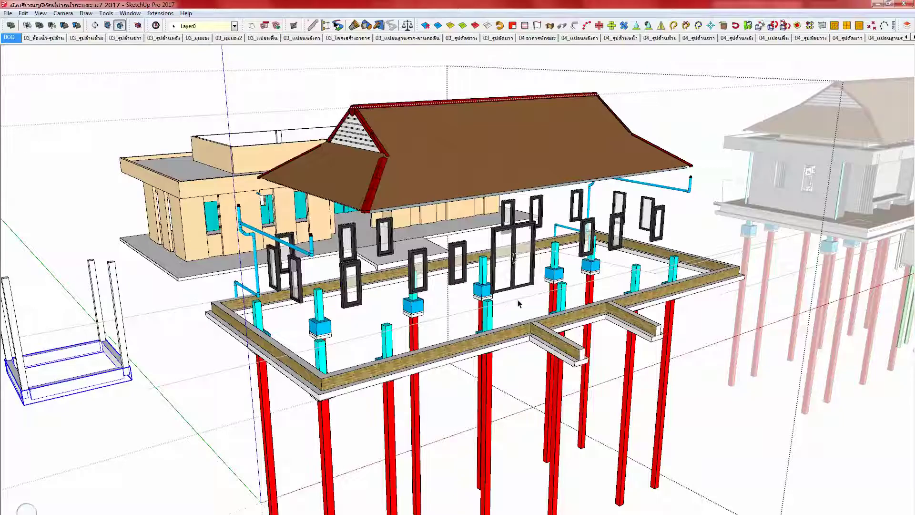
shift+middle_drag(829, 248, 639, 292)
click(657, 271)
scroll(686, 228, up, 8)
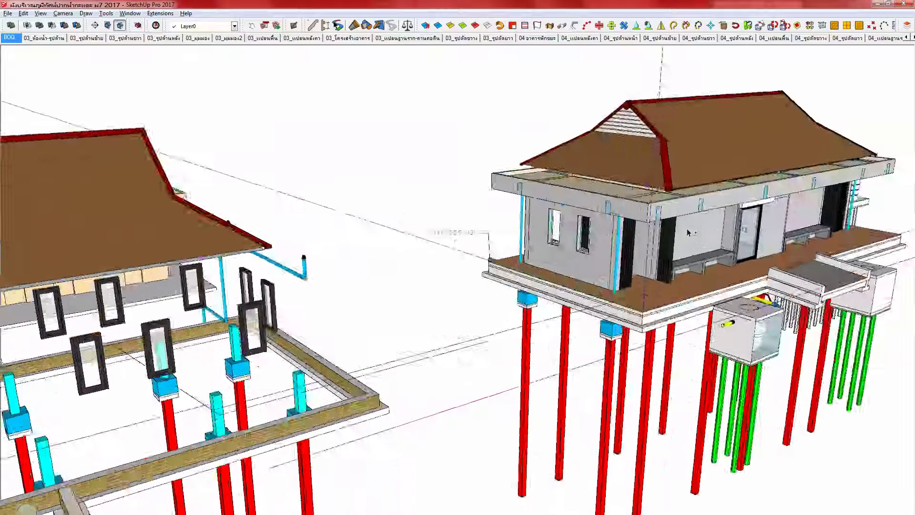
shift+middle_drag(629, 205, 508, 214)
middle_drag(508, 215, 545, 180)
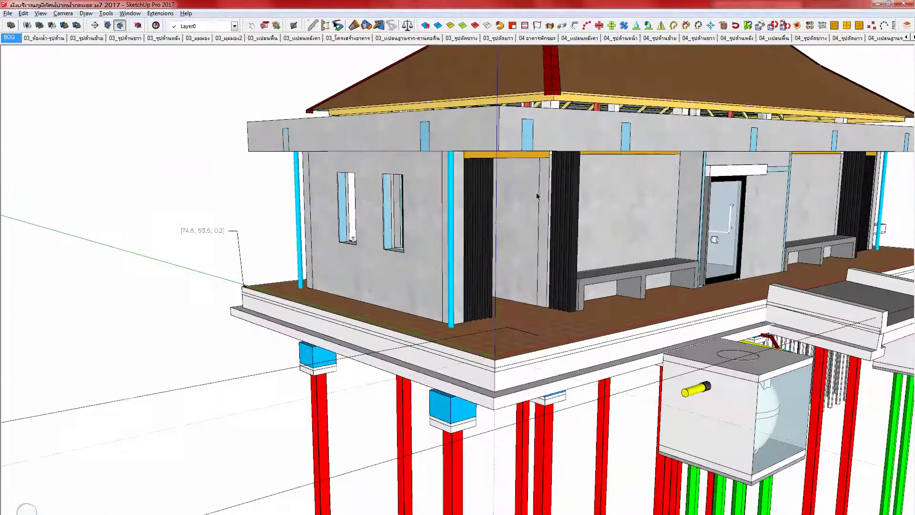
Step: Hide the ผนัง_ตกแต่ง layer to expose the restroom's beams, columns and fixtures
key(i)
click(66, 140)
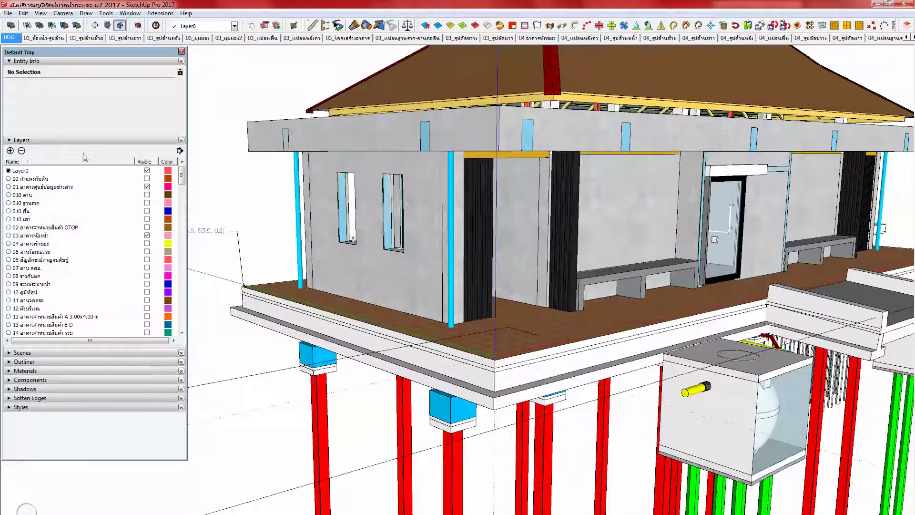
scroll(183, 270, down, 10)
drag(182, 206, 180, 274)
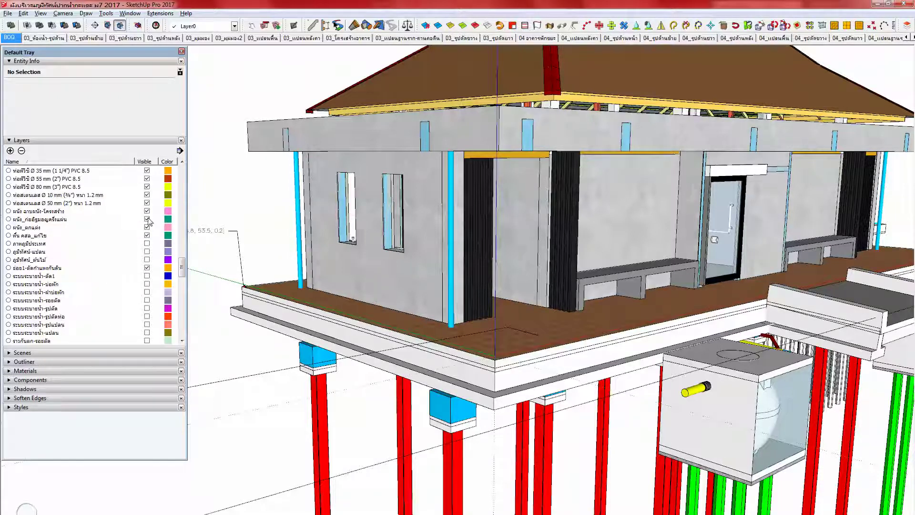
click(147, 234)
click(147, 227)
middle_drag(411, 295, 419, 319)
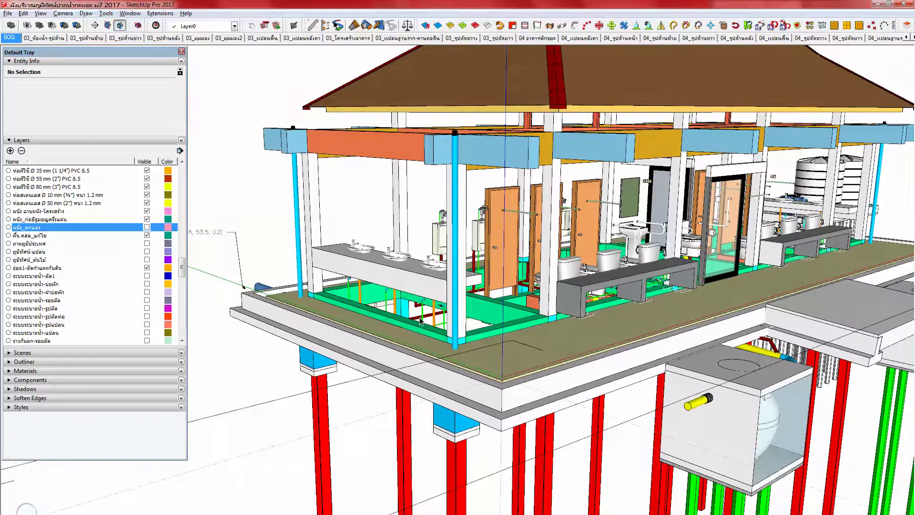
middle_drag(479, 343, 431, 384)
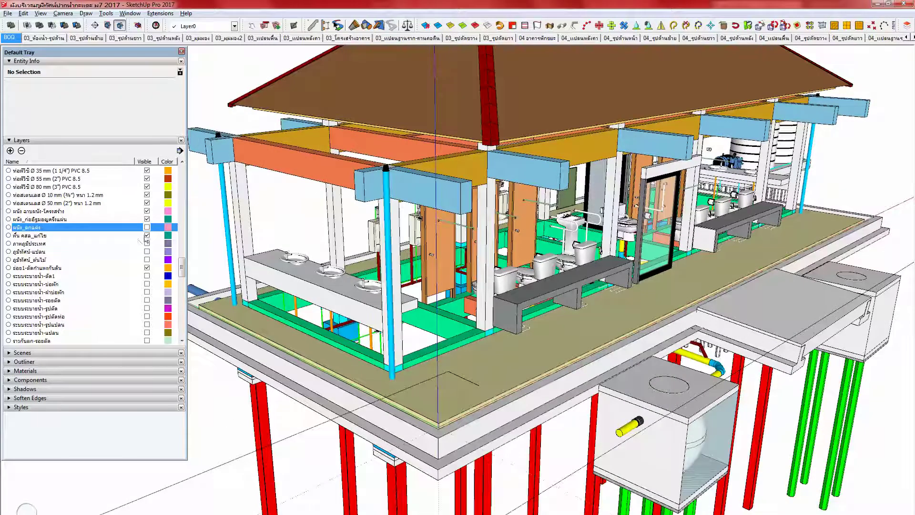
Step: Look through the คสล. structural layers in the layer list and select the 03 ห้องน้ำ group
scroll(160, 255, up, 2)
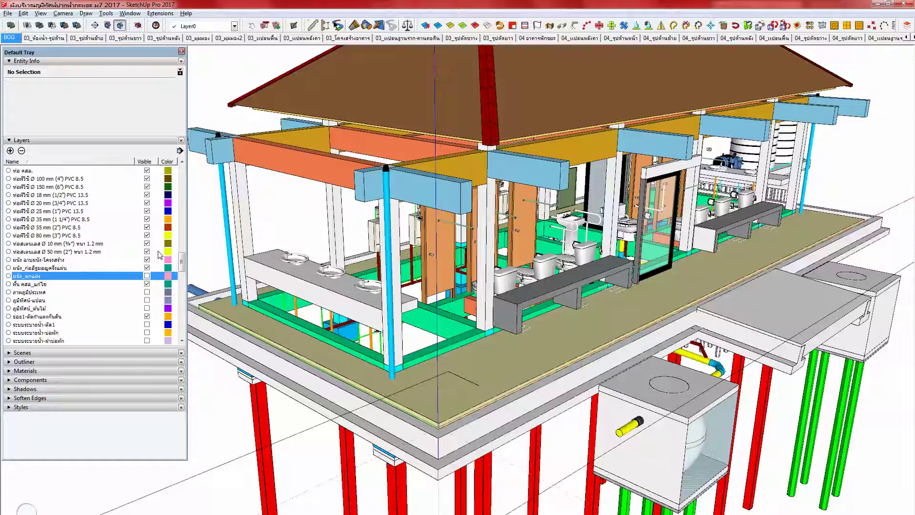
scroll(160, 255, up, 5)
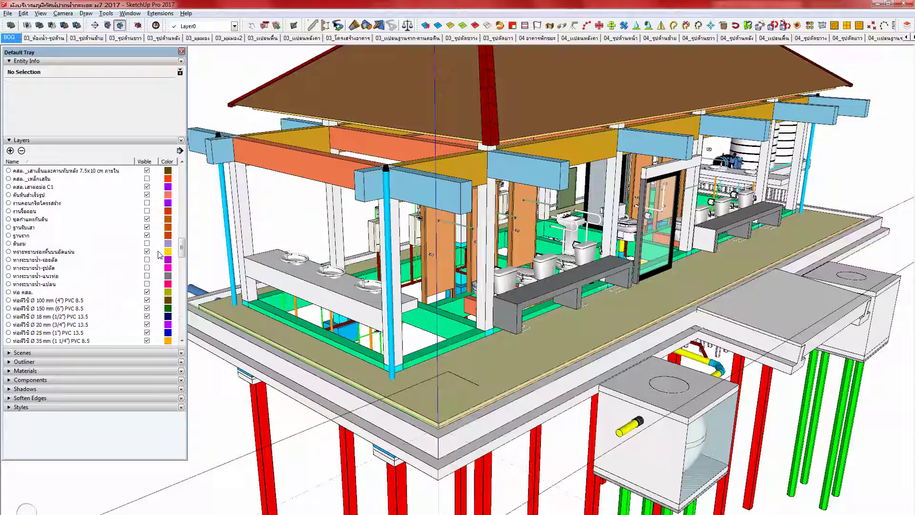
scroll(162, 259, down, 7)
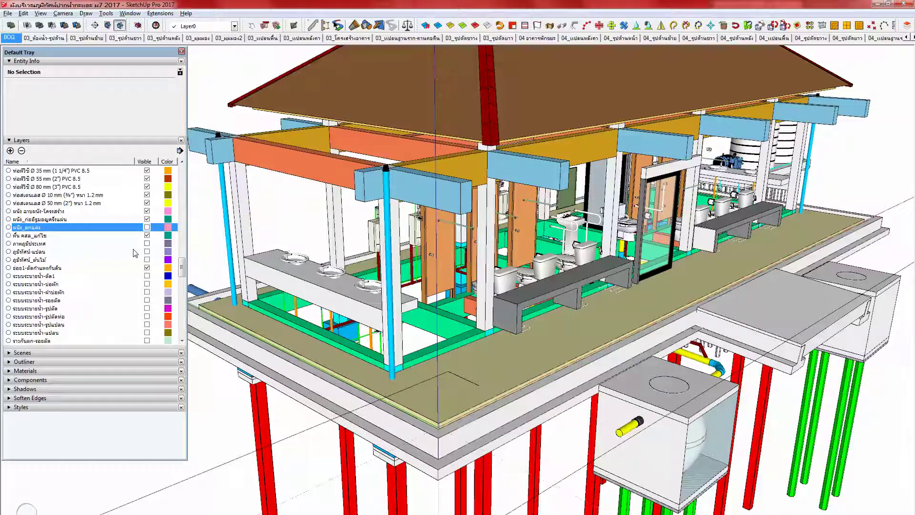
scroll(136, 253, up, 7)
scroll(135, 253, up, 1)
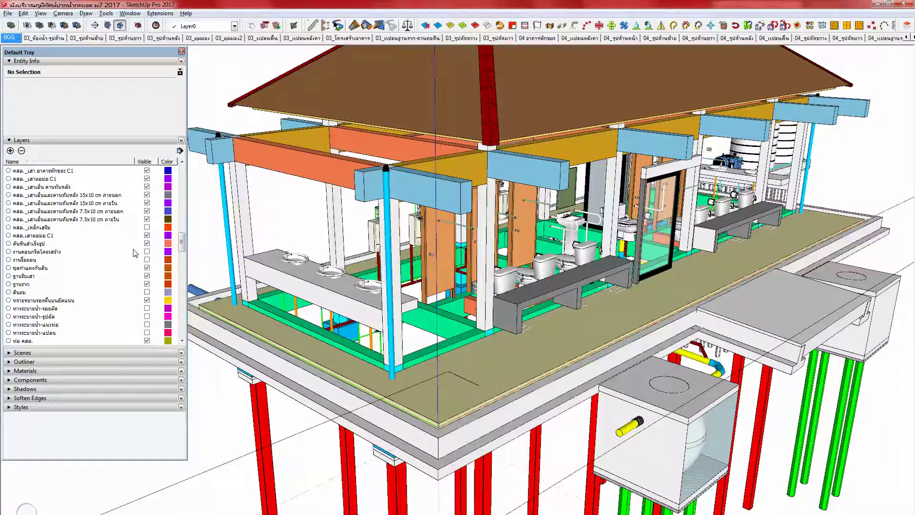
scroll(136, 253, up, 3)
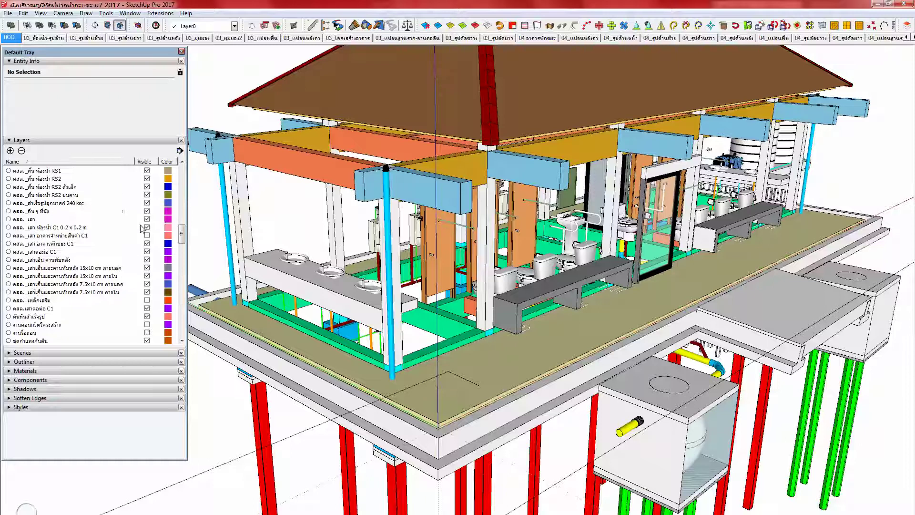
scroll(142, 198, up, 2)
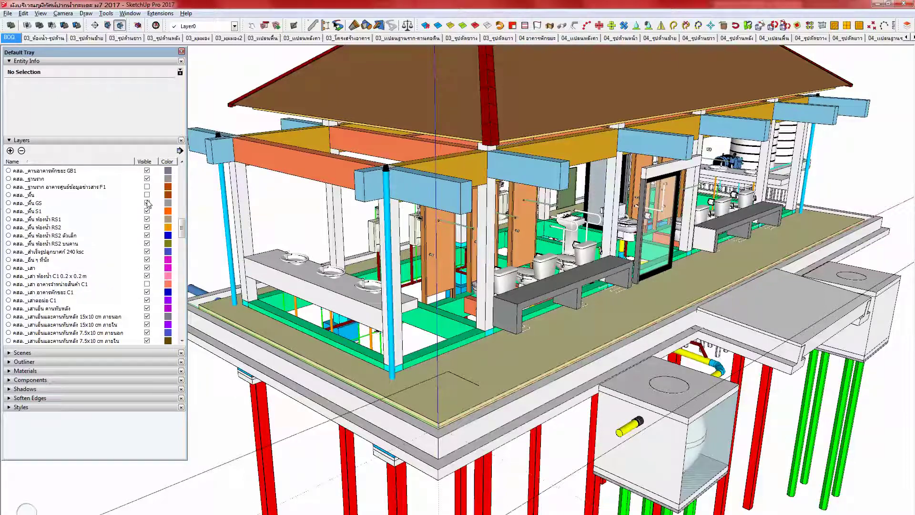
click(491, 374)
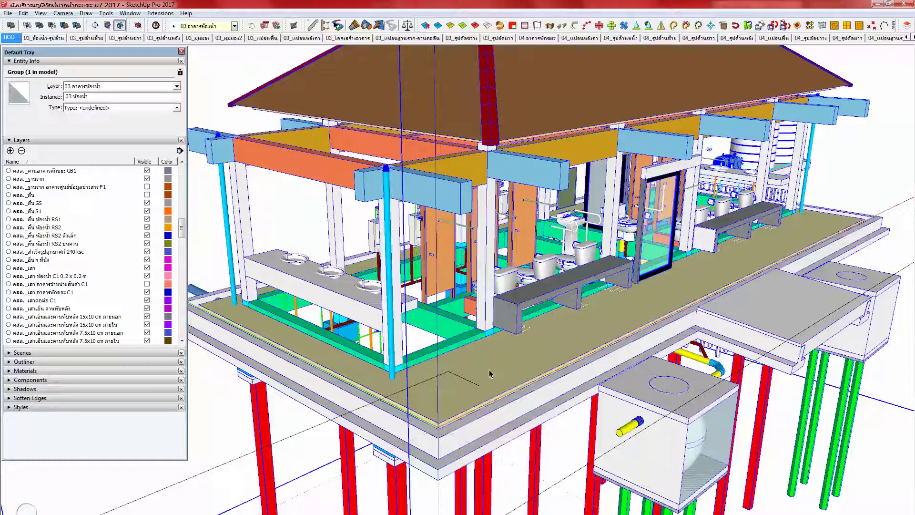
middle_drag(425, 375, 434, 363)
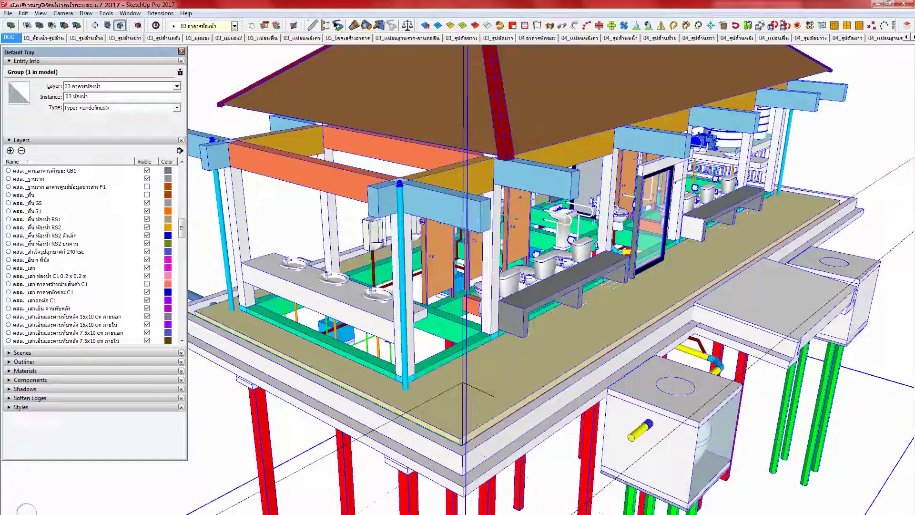
Step: Switch to the ACDSee drawing photos and find the information centre's footing and ground beam plan on grids A–F
click(148, 513)
click(205, 495)
scroll(381, 364, down, 4)
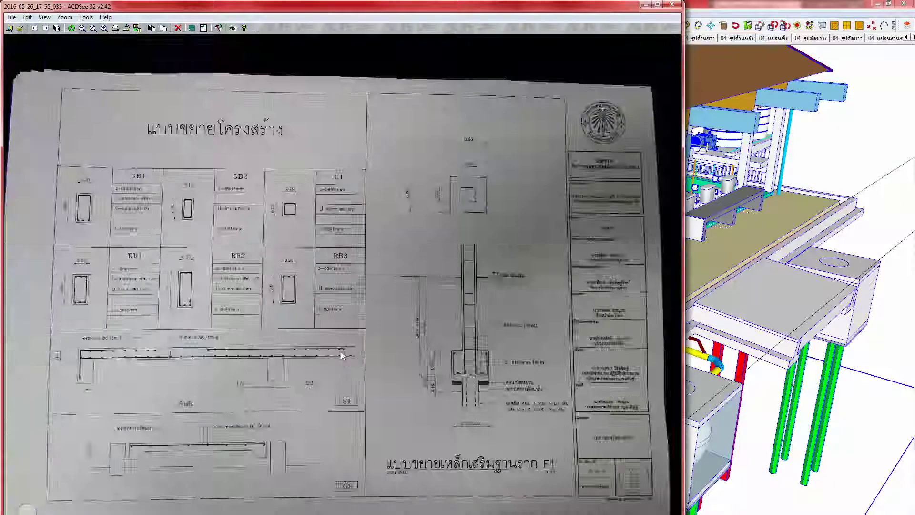
scroll(347, 361, up, 4)
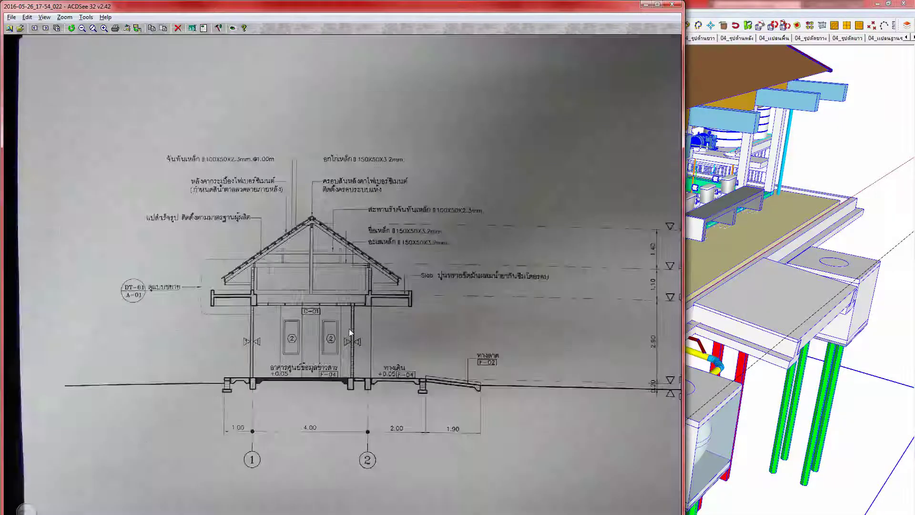
middle_click(349, 326)
scroll(350, 315, up, 4)
scroll(348, 315, up, 4)
scroll(349, 314, up, 4)
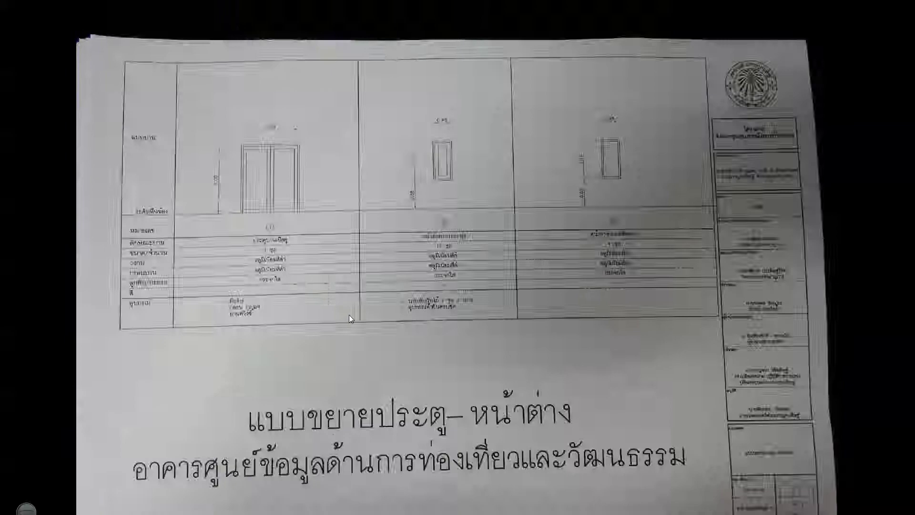
scroll(349, 315, up, 3)
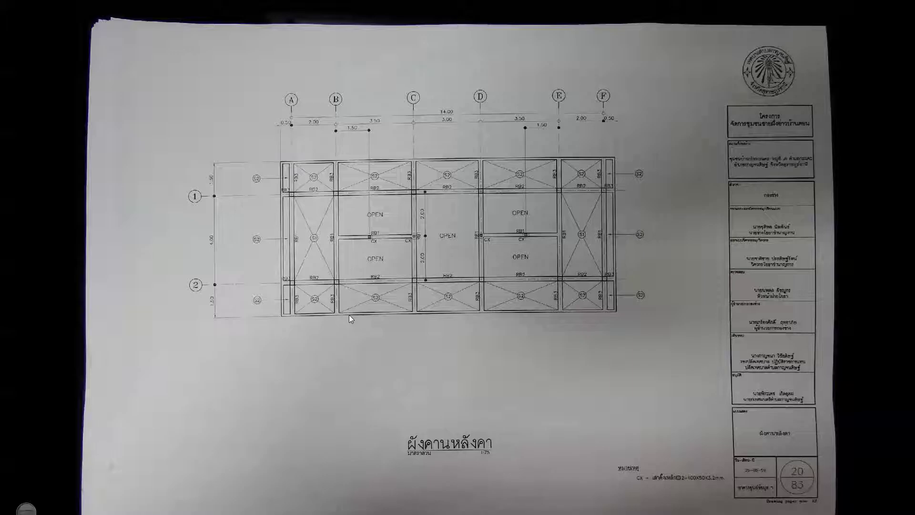
scroll(349, 318, up, 1)
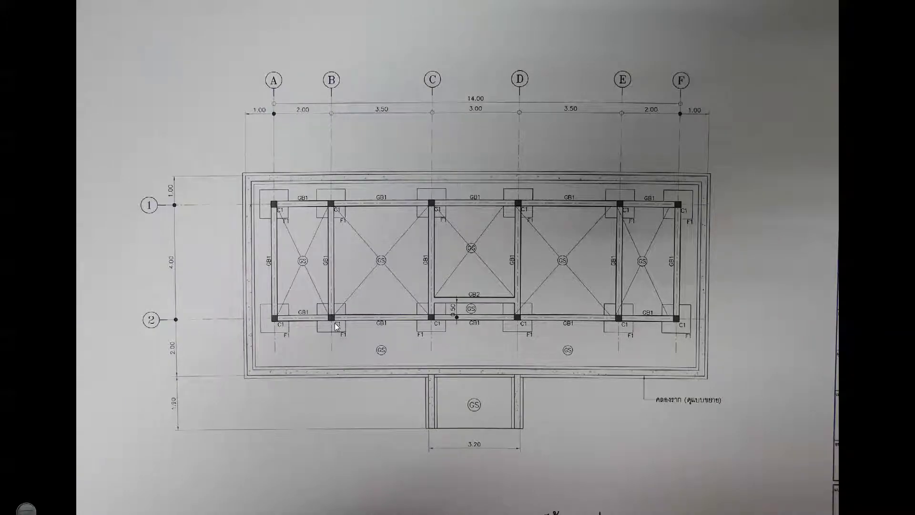
Step: Return to the model, open the restroom's งวดที่ 1 group and its beam group, and copy the ห้องน้ำ GB1 ground beams
key(alt+Tab)
click(441, 370)
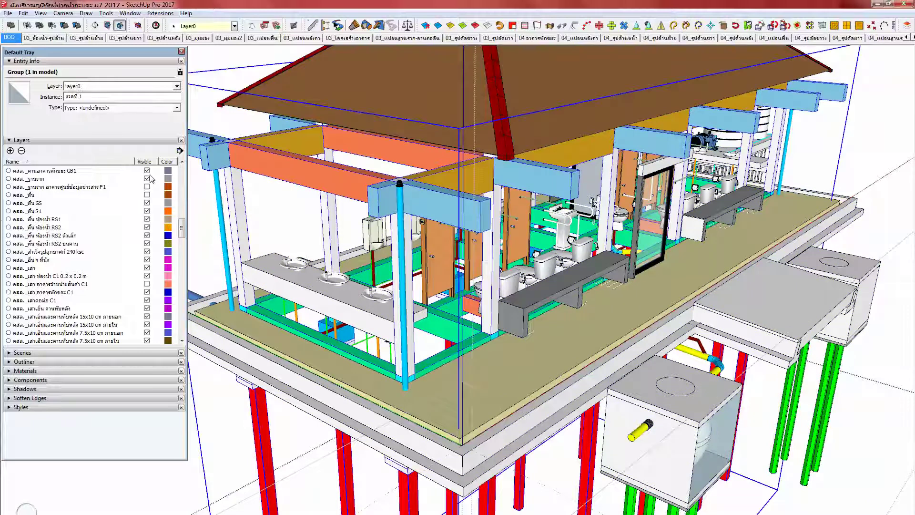
double_click(433, 362)
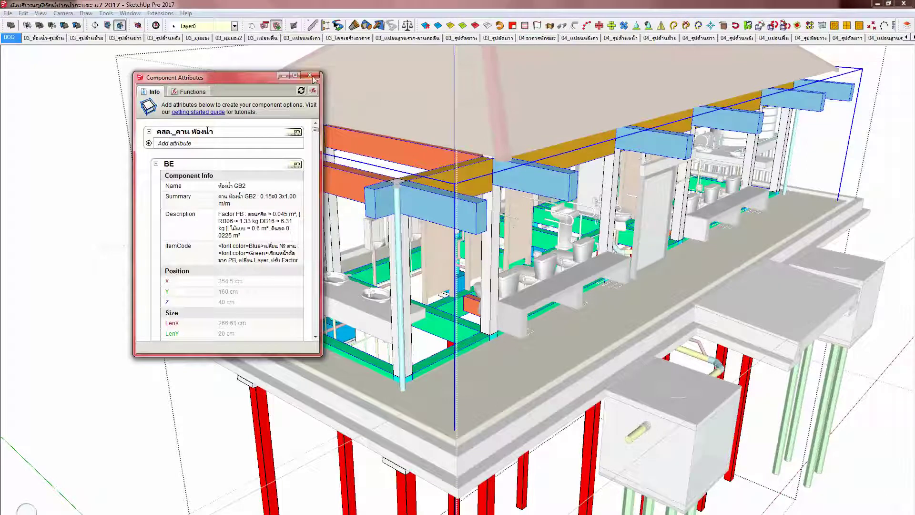
click(311, 76)
double_click(424, 363)
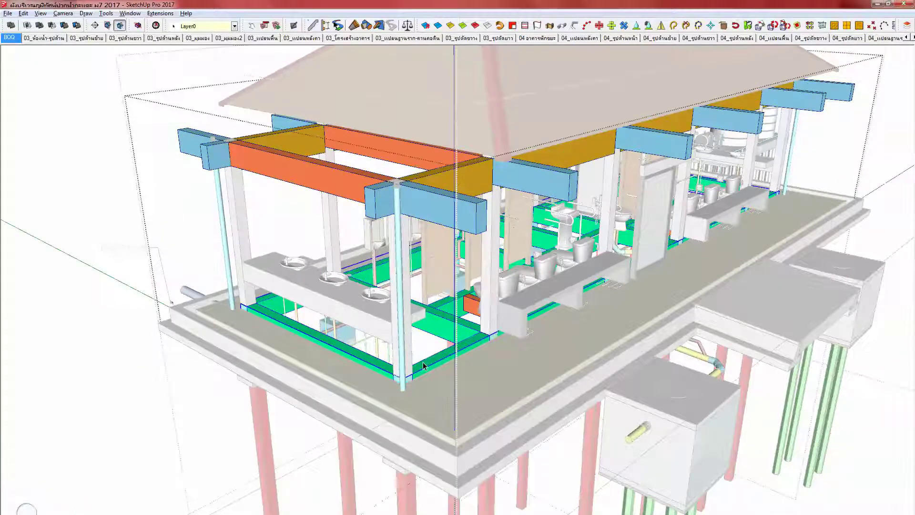
middle_drag(422, 365, 439, 381)
scroll(431, 376, down, 10)
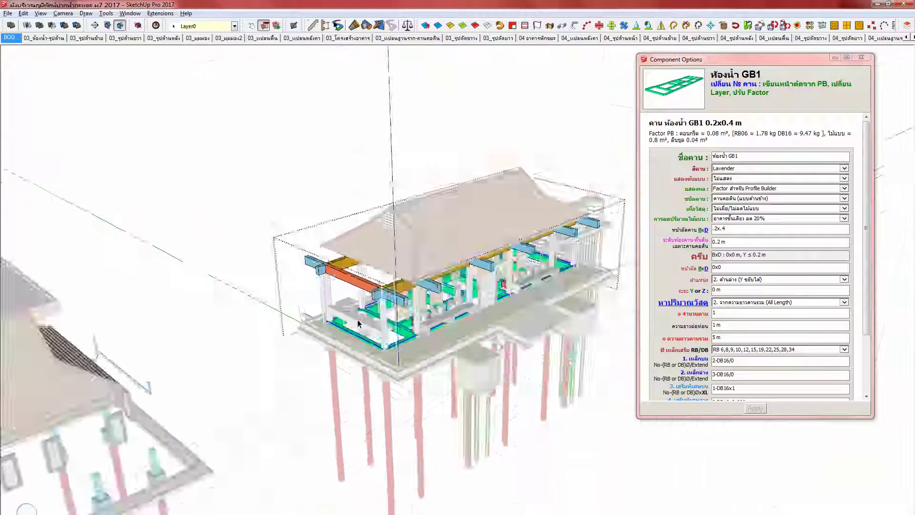
Step: Select the information centre's F1 footing component, check its options and close them
click(245, 408)
shift+middle_drag(246, 409, 413, 294)
scroll(269, 353, up, 10)
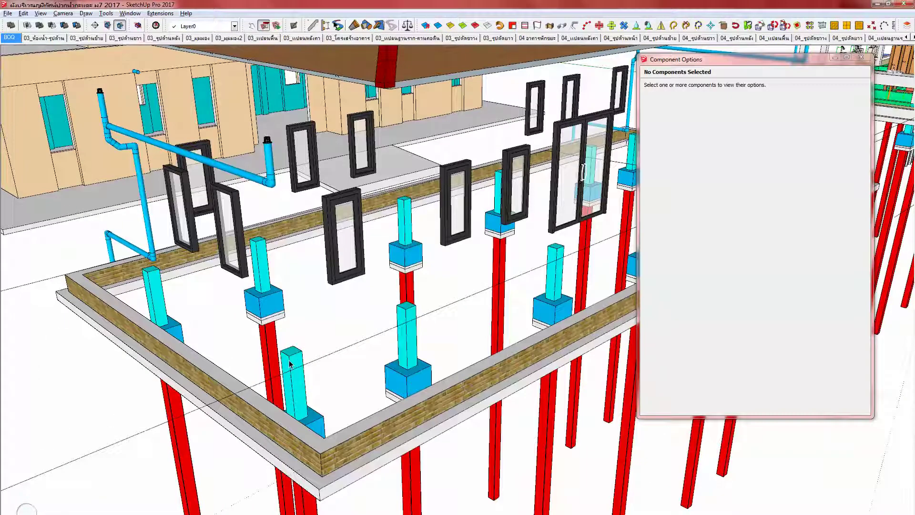
click(285, 356)
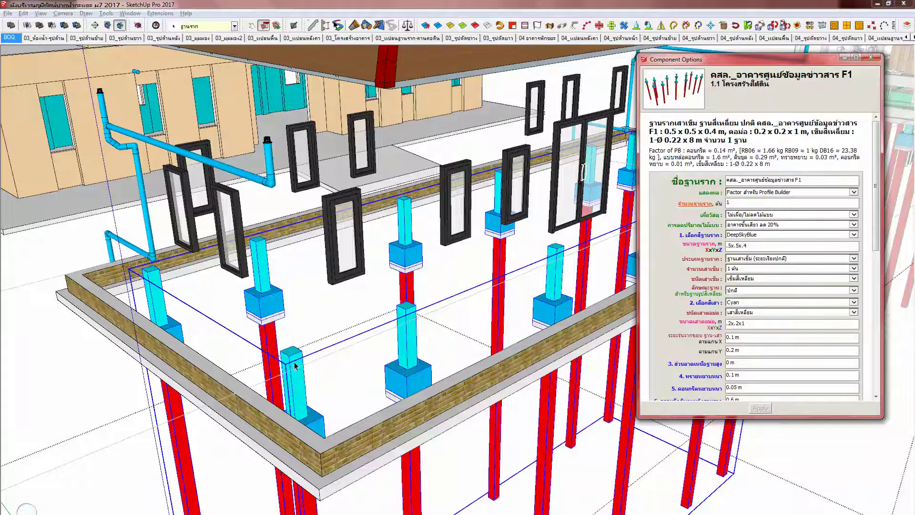
middle_drag(294, 366, 293, 358)
click(871, 57)
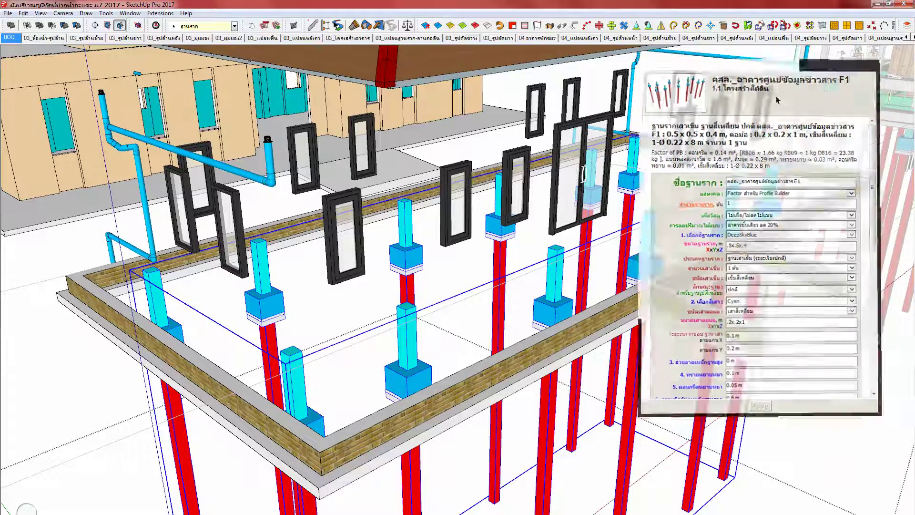
Step: Paste the GB1 ground beams into the information centre and lower them so their corner meets the column top
middle_drag(300, 384, 297, 372)
key(ctrl+v)
key(ctrl+z)
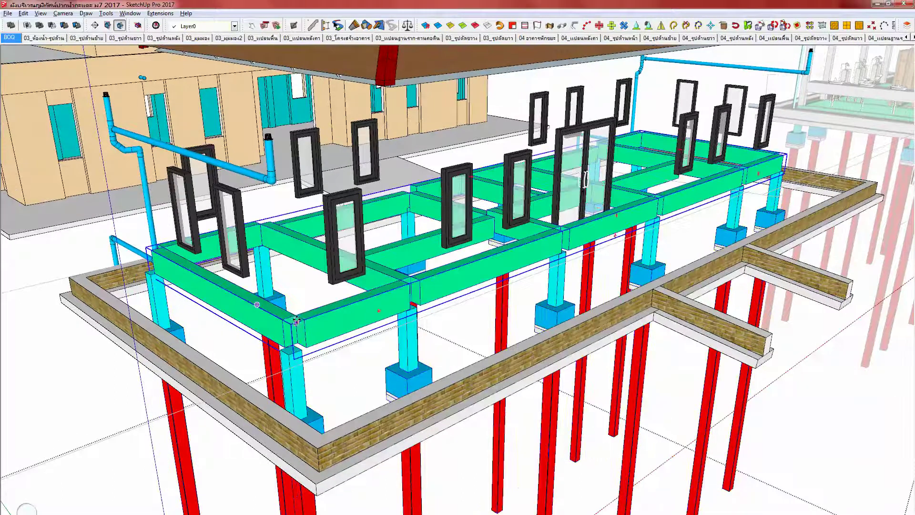
click(299, 318)
click(301, 350)
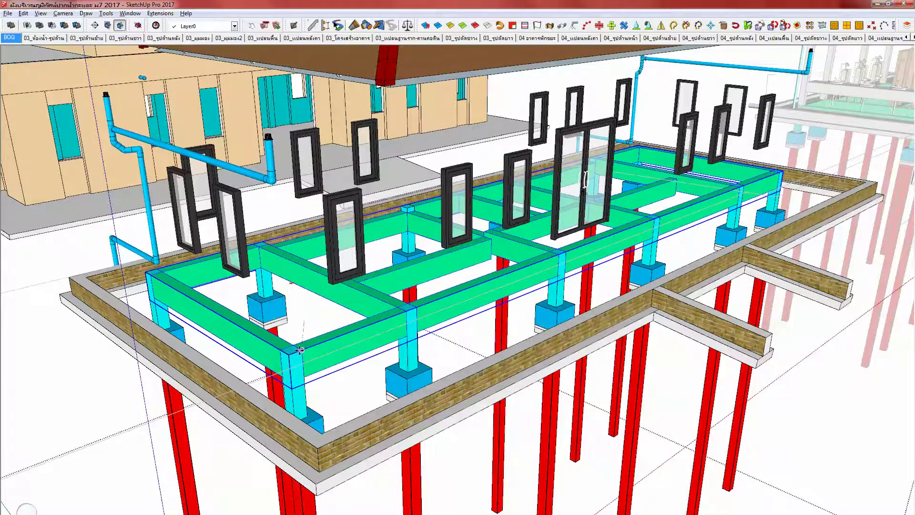
Step: Compare the placed ground beams with the ground beam plan in the drawing photos
middle_drag(300, 350, 367, 380)
scroll(284, 345, up, 2)
scroll(283, 353, down, 2)
scroll(282, 355, down, 2)
key(alt+Tab)
key(alt+Tab)
key(alt+Tab)
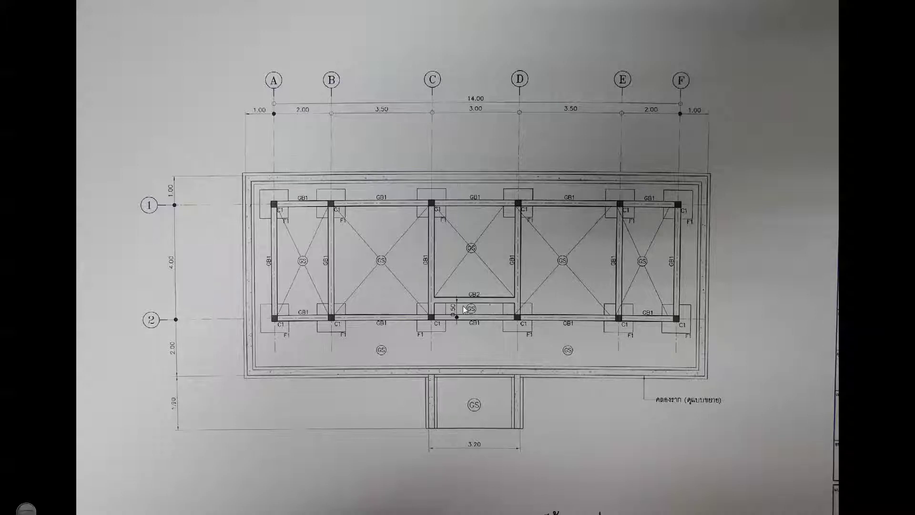
scroll(463, 306, up, 4)
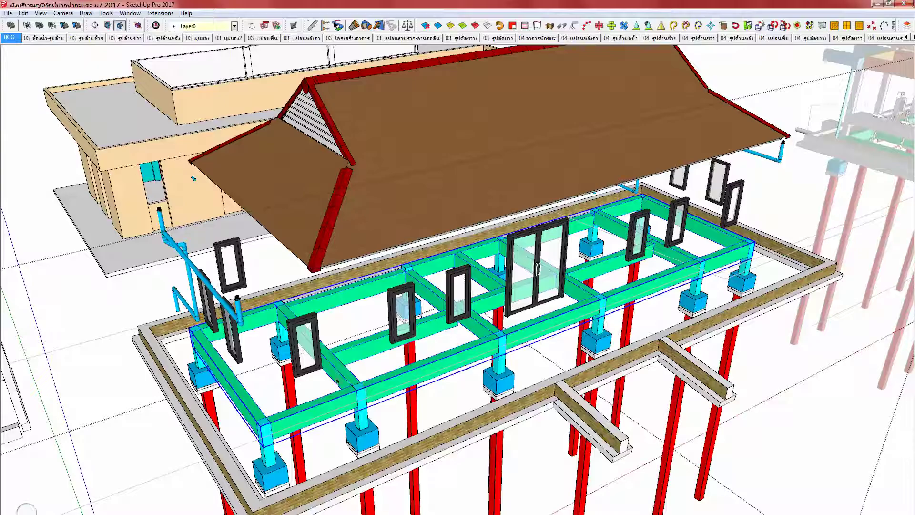
Step: Open the pasted ground beam component, hide the rest of the model and erase the intermediate lengthwise beams in the middle bays
double_click(342, 373)
middle_drag(364, 353, 313, 322)
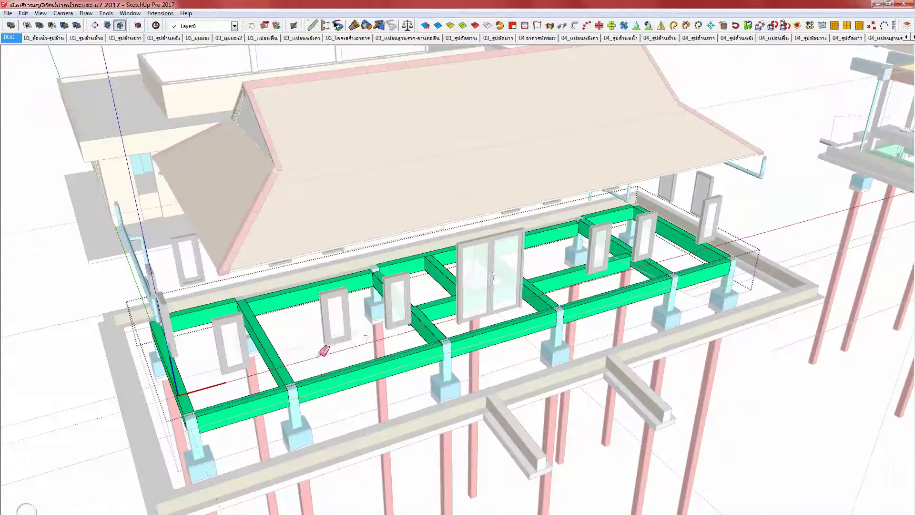
middle_drag(454, 311, 390, 322)
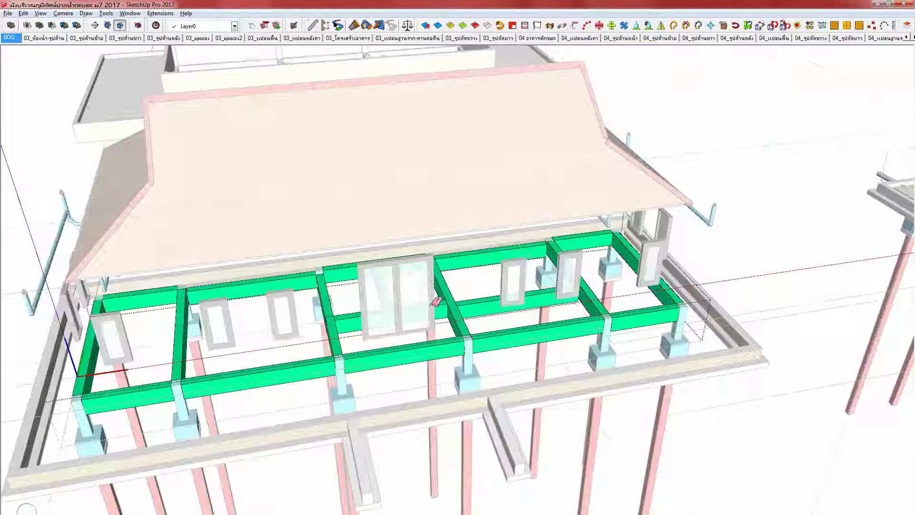
key(h)
click(424, 310)
click(384, 306)
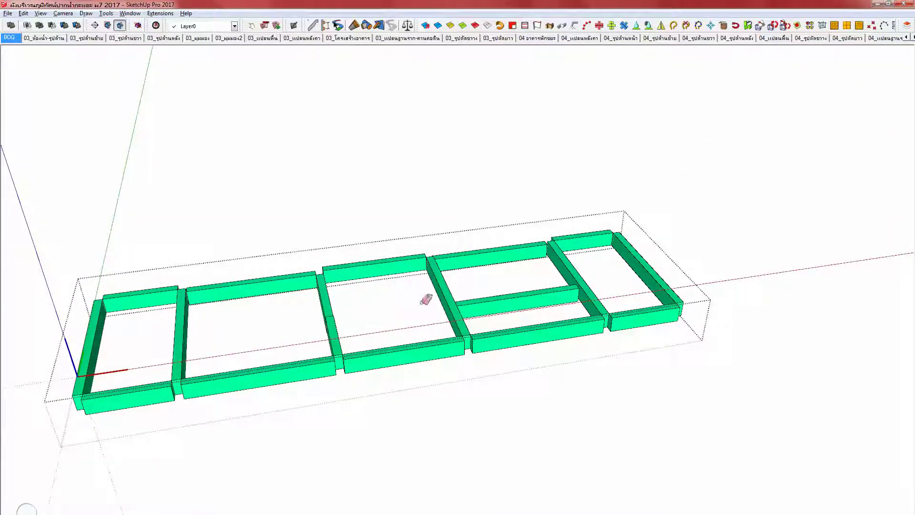
click(508, 294)
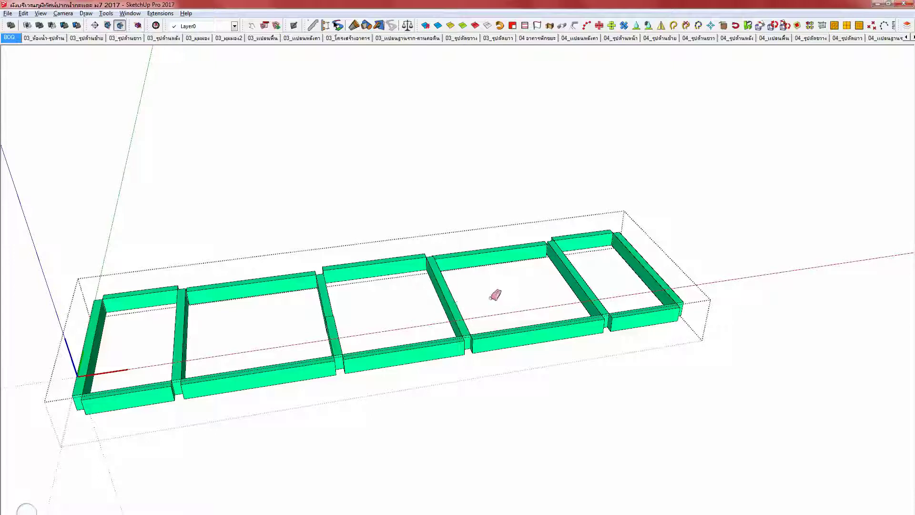
Step: Erase the far half of the split cross beam in the middle bay and extend the remaining half to the far column
key(h)
scroll(371, 355, up, 10)
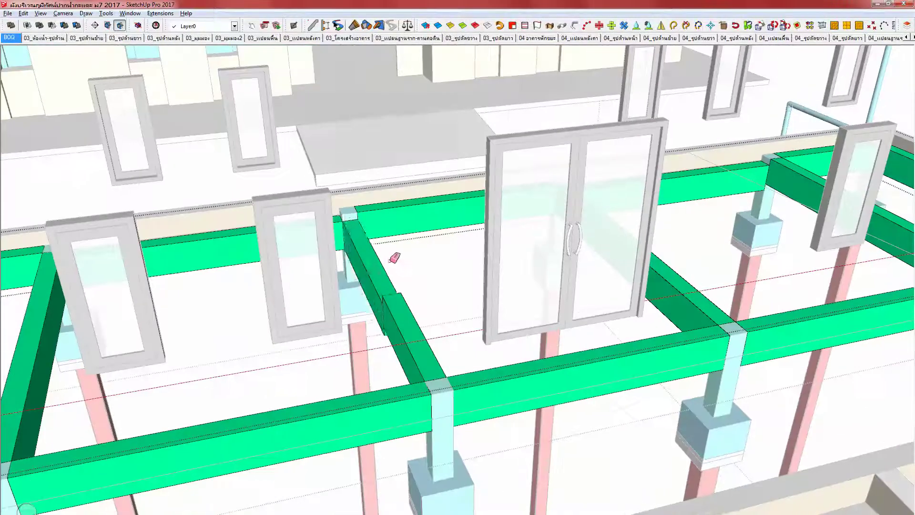
click(380, 310)
key(space)
click(406, 319)
key(p)
drag(400, 297, 358, 219)
Step: Move the offset lengthwise beam on the middle bay's far side into line with the adjoining side beams
middle_drag(357, 220, 679, 219)
key(h)
key(space)
click(332, 312)
middle_drag(332, 311, 491, 345)
key(m)
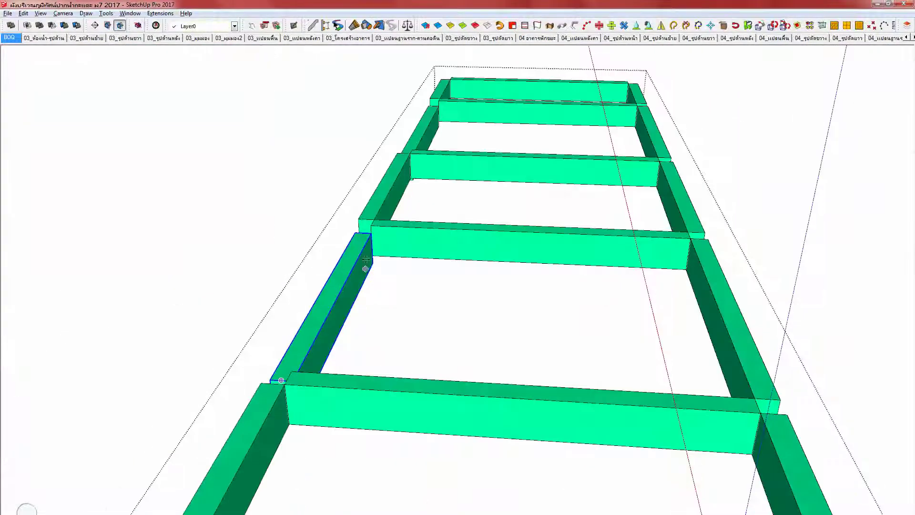
click(352, 270)
click(289, 374)
Step: Align the other offset lengthwise beam, farther along the same side, with the neighbouring ground beams
key(space)
shift+middle_drag(365, 273, 291, 467)
click(366, 271)
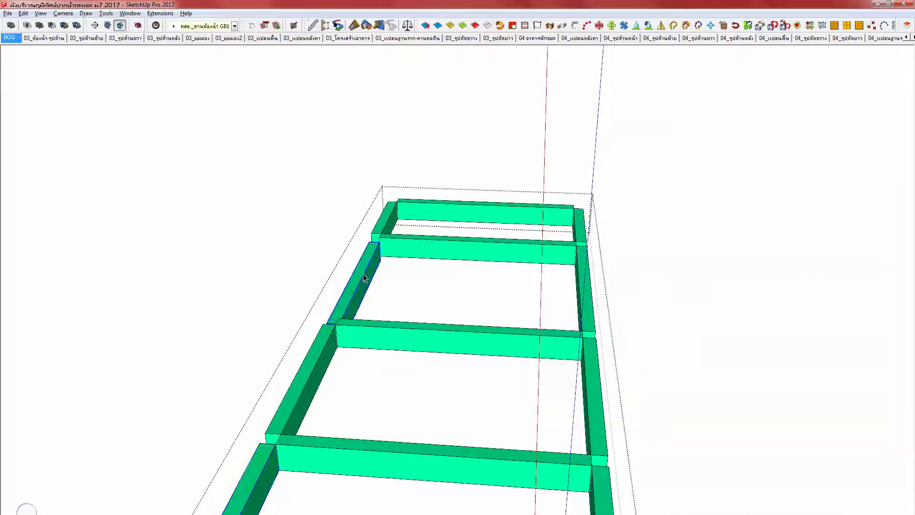
scroll(367, 269, up, 3)
scroll(368, 271, up, 2)
click(350, 303)
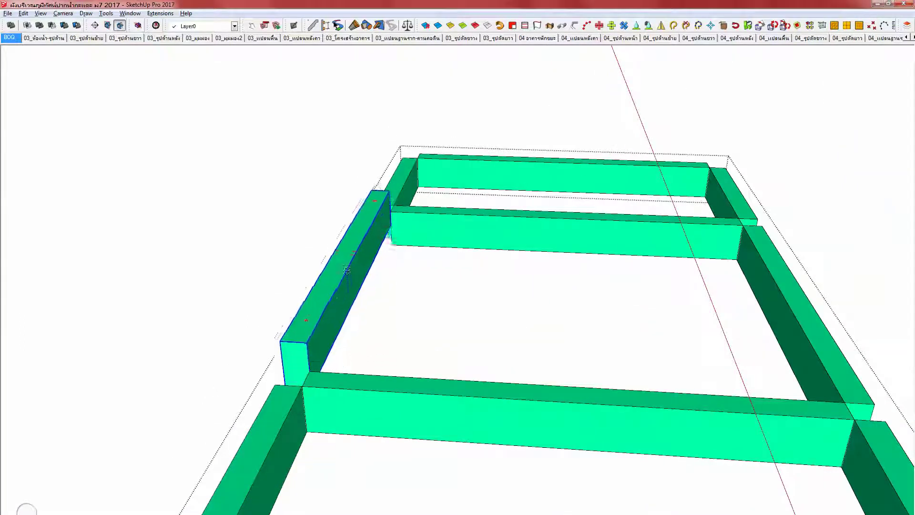
click(308, 371)
Step: Check the realigned beams from another angle and close the ground beam component
middle_drag(414, 284, 481, 215)
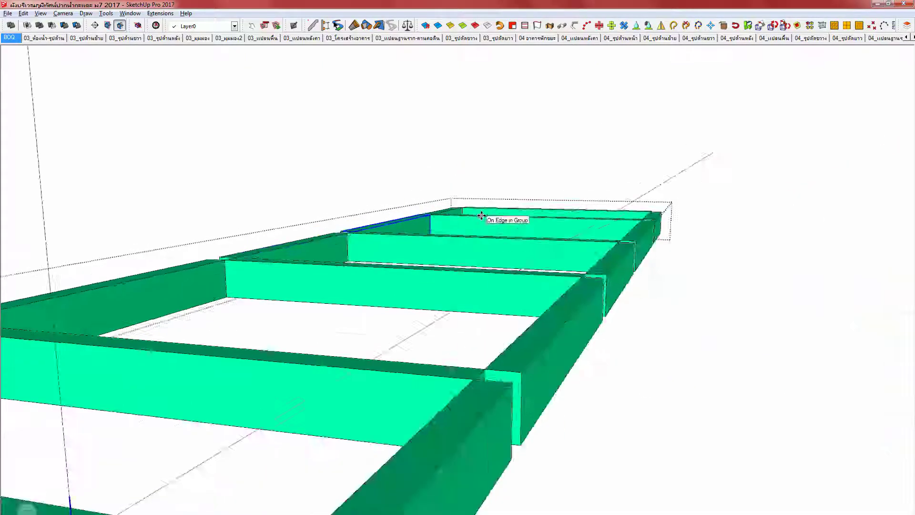
scroll(481, 216, down, 5)
middle_drag(454, 260, 386, 364)
shift+middle_drag(386, 365, 317, 451)
click(518, 306)
Step: Open the restroom structure, isolate its ground beams and copy the orange GB2 beam component
middle_drag(518, 305, 450, 305)
scroll(450, 305, down, 3)
shift+middle_drag(665, 168, 428, 255)
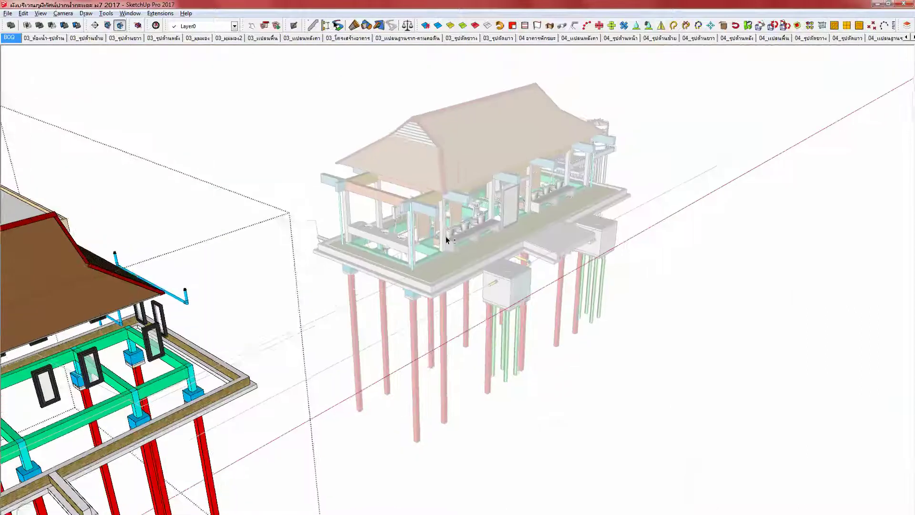
scroll(429, 254, up, 12)
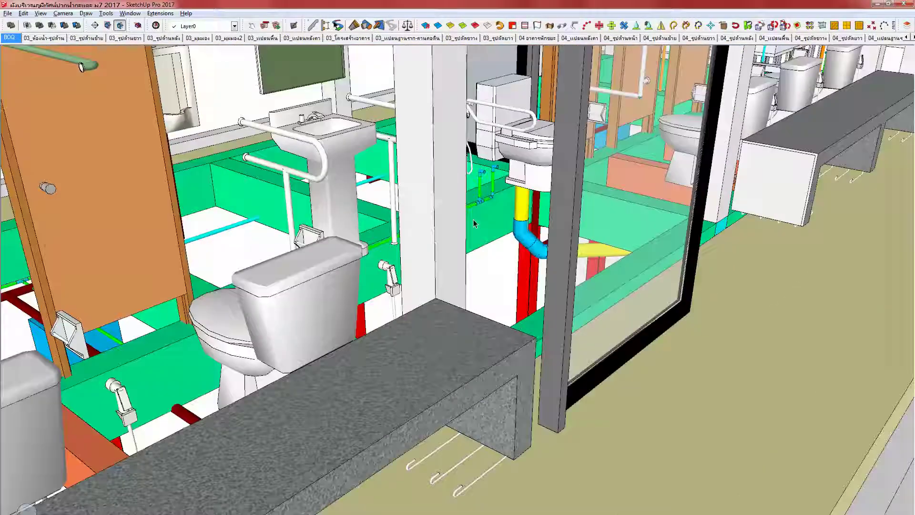
middle_drag(474, 223, 615, 138)
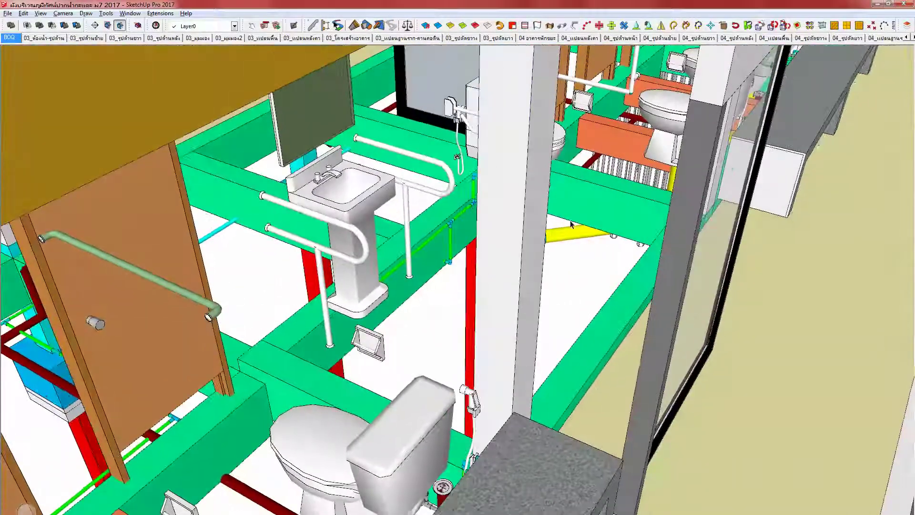
double_click(615, 138)
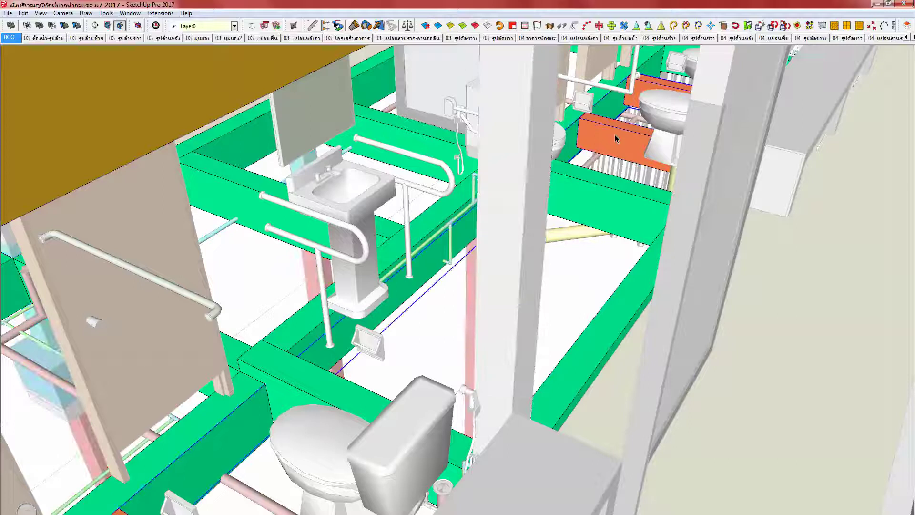
click(615, 138)
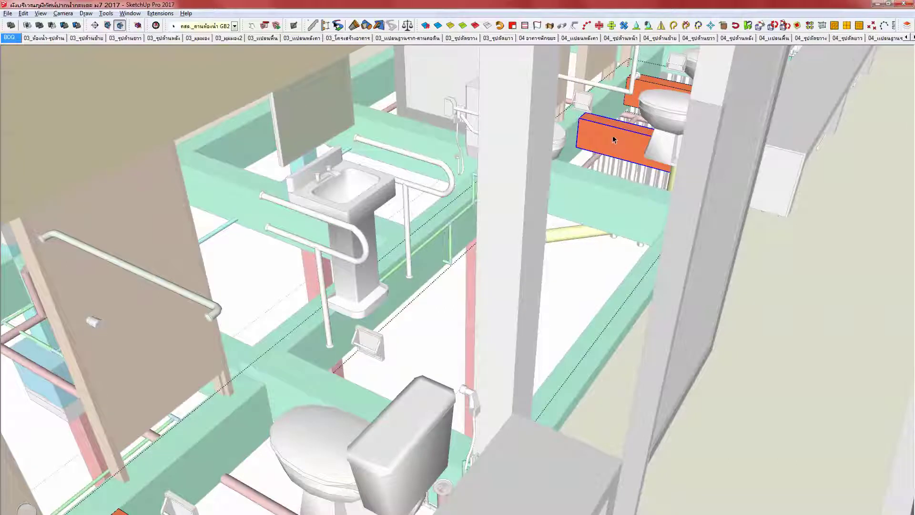
middle_drag(613, 140, 611, 148)
key(Escape)
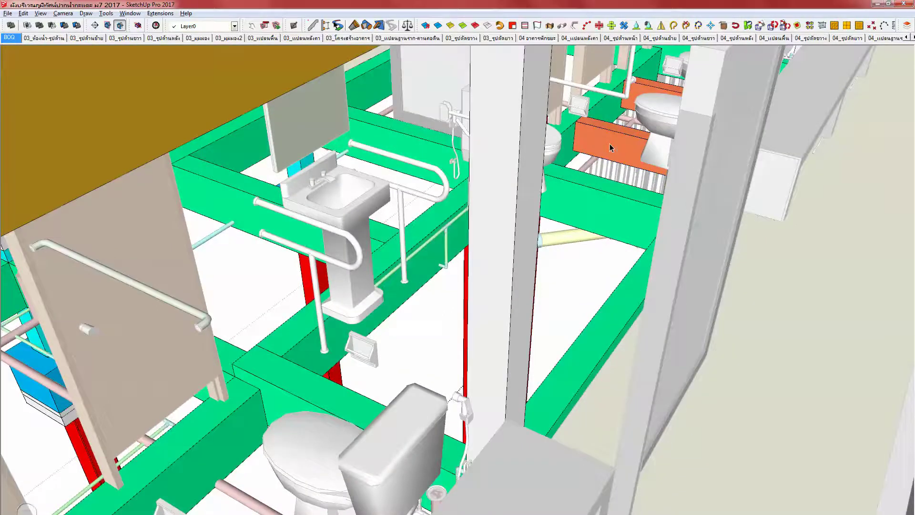
key(shift+h)
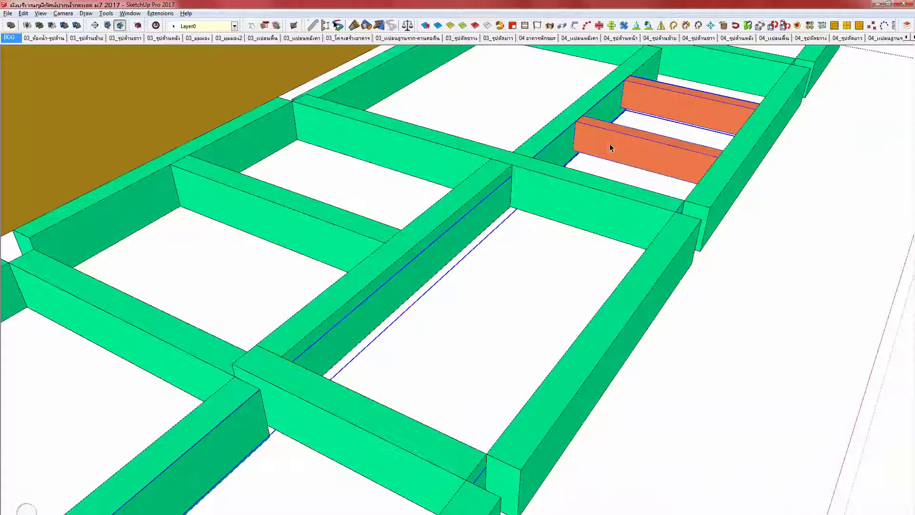
double_click(610, 144)
click(610, 145)
key(Escape)
Step: Paste the GB2 beams into the information centre at the column beside the double-door bay
scroll(610, 147, down, 20)
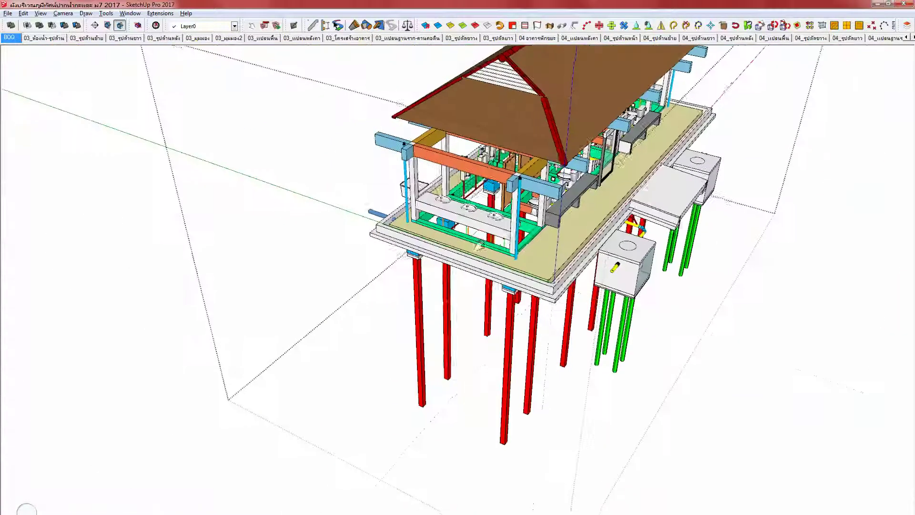
scroll(479, 245, up, 15)
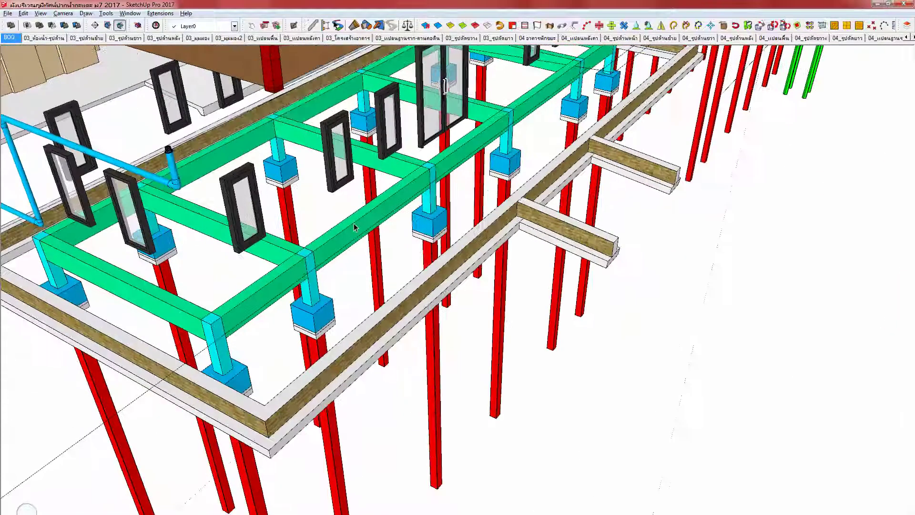
double_click(354, 227)
key(Escape)
scroll(361, 226, up, 1)
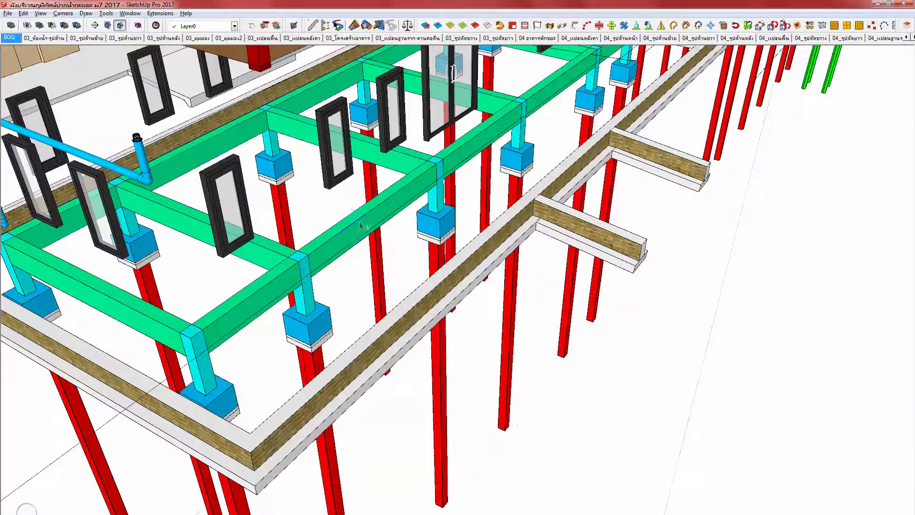
middle_drag(359, 210, 357, 239)
scroll(433, 183, up, 2)
click(434, 184)
double_click(435, 184)
click(434, 184)
key(Escape)
key(ctrl+v)
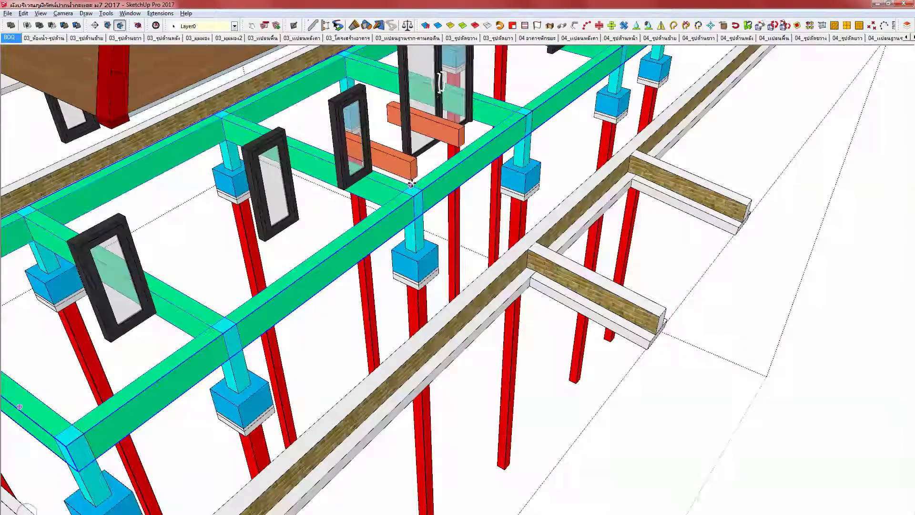
Step: Show the pasted GB2 component's options and delete the beam nearer the far column inside the component
scroll(407, 159, up, 1)
scroll(407, 159, up, 5)
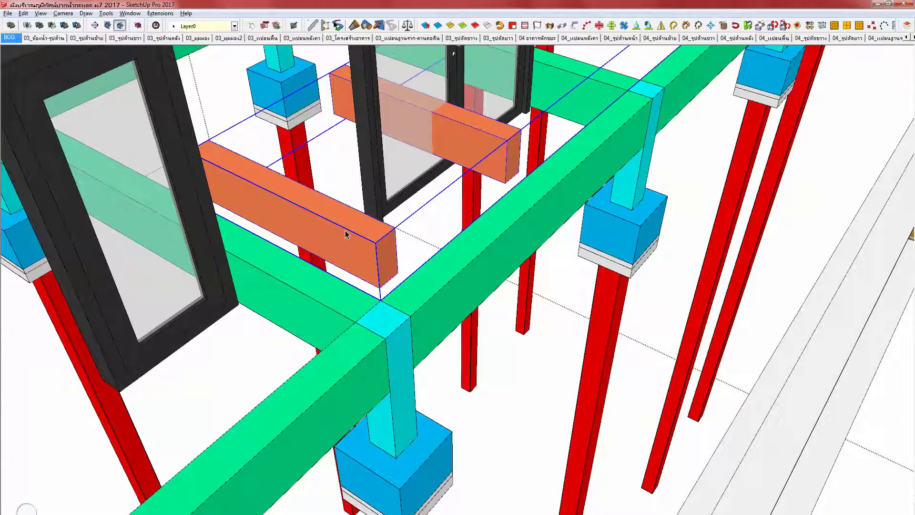
key(d)
middle_drag(346, 233, 293, 266)
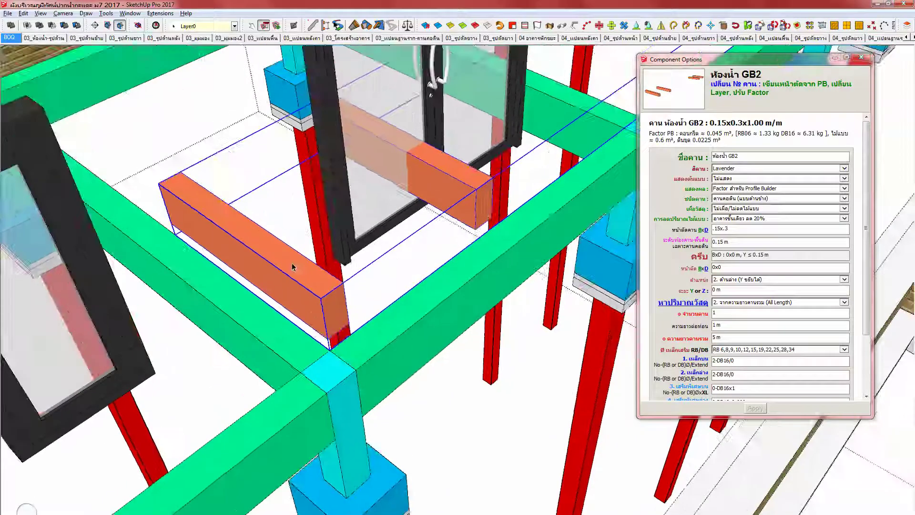
double_click(286, 265)
click(443, 173)
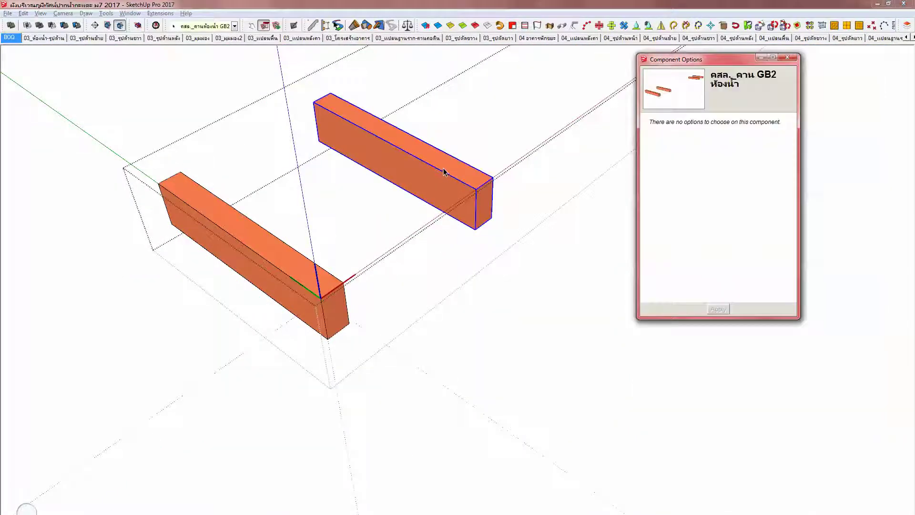
key(Delete)
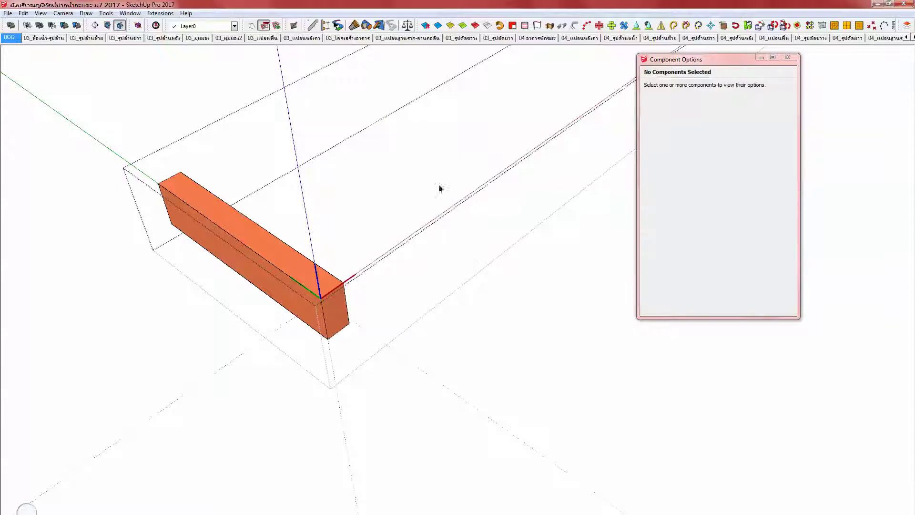
Step: Rotate the remaining GB2 beam about its corner so it runs parallel to the lengthwise GB1 beam
click(300, 270)
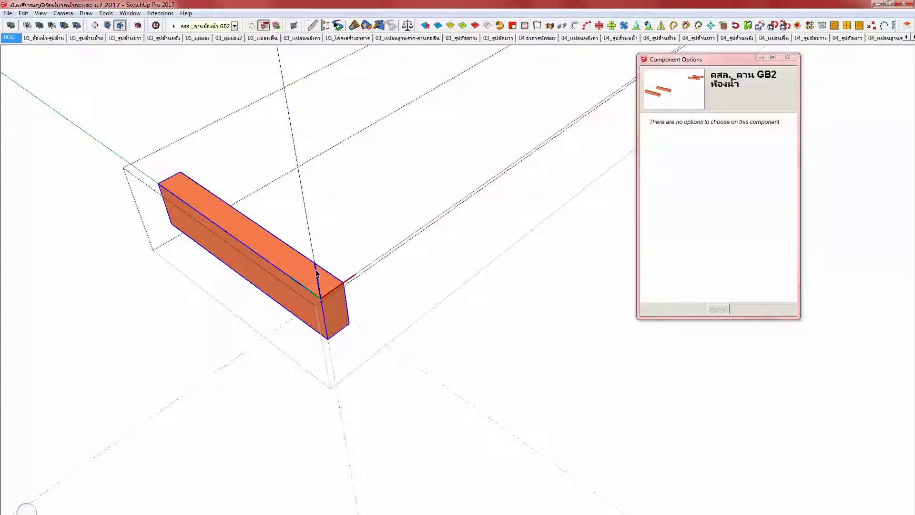
key(q)
click(320, 298)
click(293, 279)
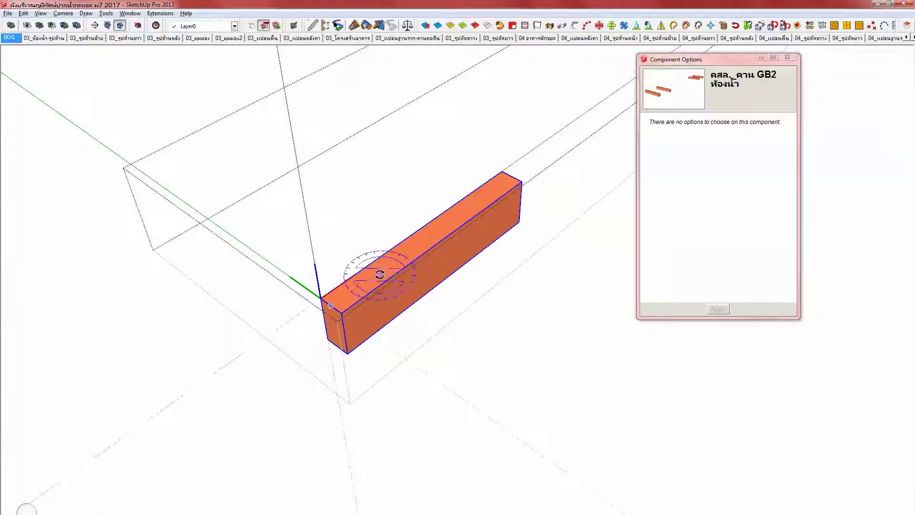
click(407, 279)
key(space)
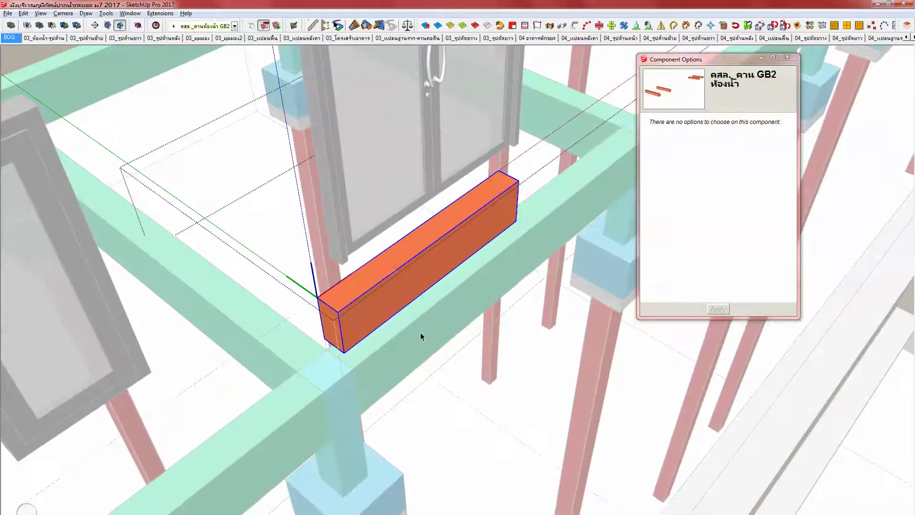
Step: Close the GB2 component and measure across the column top beside the beam
click(424, 337)
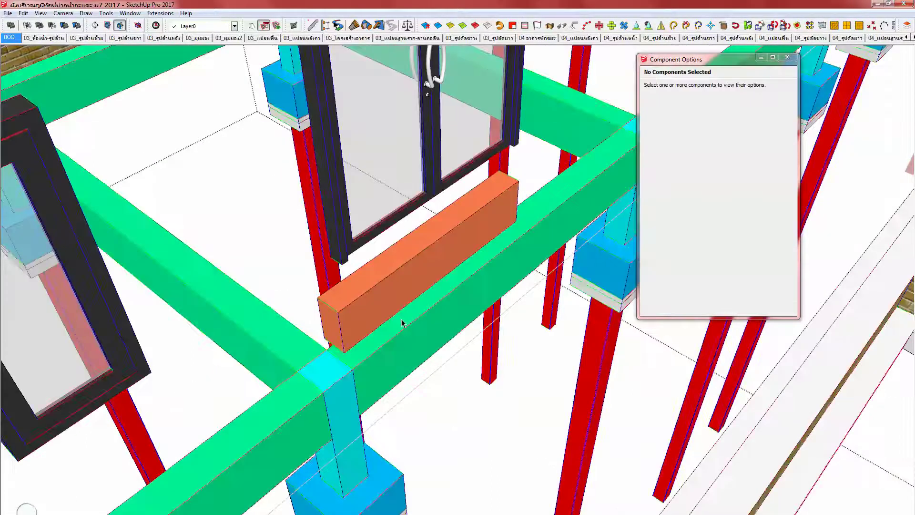
key(a)
middle_drag(367, 302, 454, 284)
key(t)
scroll(355, 404, up, 1)
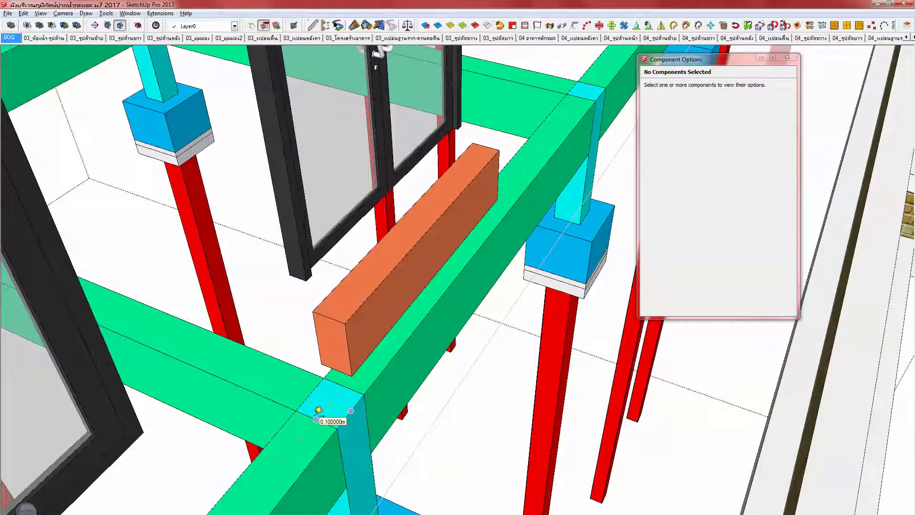
click(318, 410)
key(space)
Step: Select the GB2 component and move it inward, away from the lengthwise GB1 beam and towards the double door
double_click(363, 317)
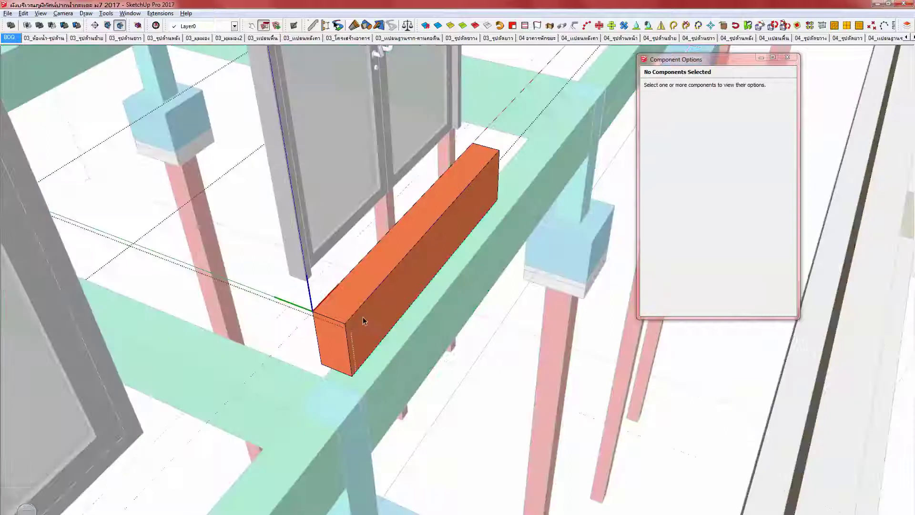
click(362, 317)
key(Escape)
click(348, 324)
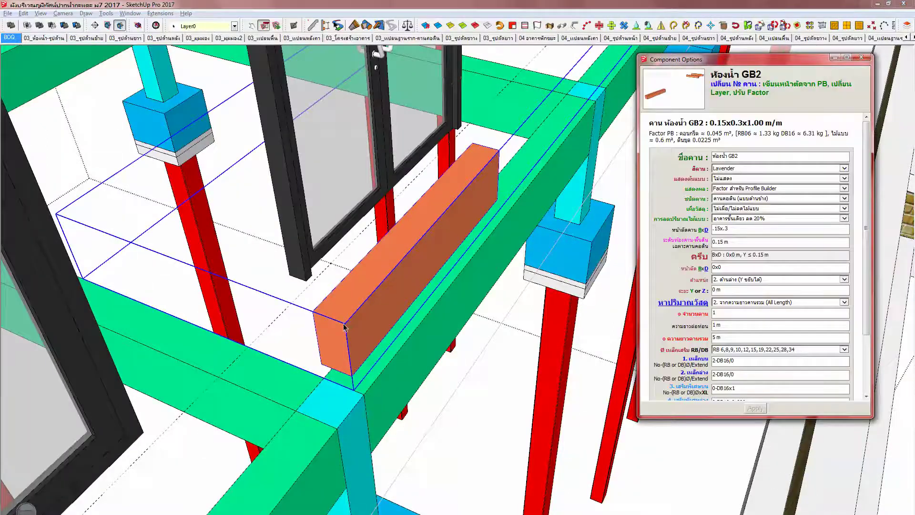
middle_drag(349, 325, 339, 319)
key(m)
click(344, 318)
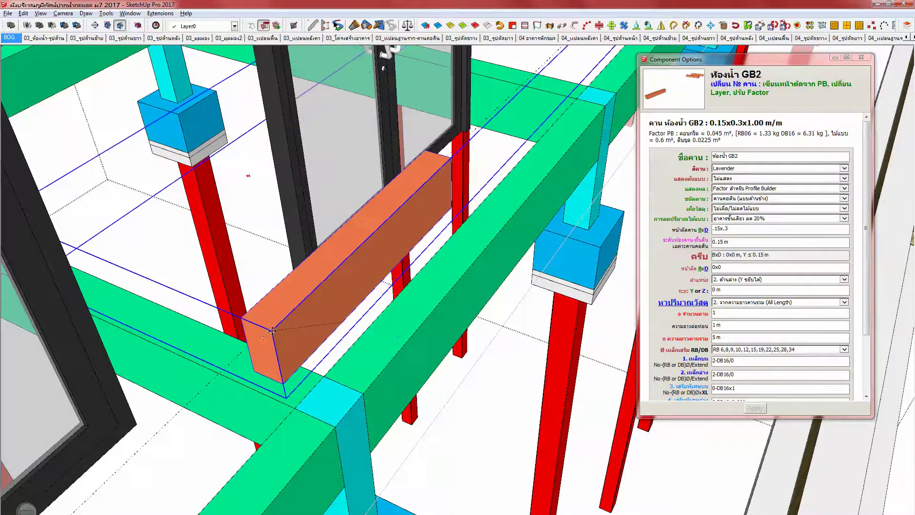
key(x)
click(250, 343)
key(x)
Step: Open the GB2 component and extend the beam's end face to the opposite cross beam of the double-door bay
mouse_move(351, 263)
middle_down()
mouse_move(345, 229)
mouse_move(344, 257)
middle_up()
key(space)
double_click(343, 258)
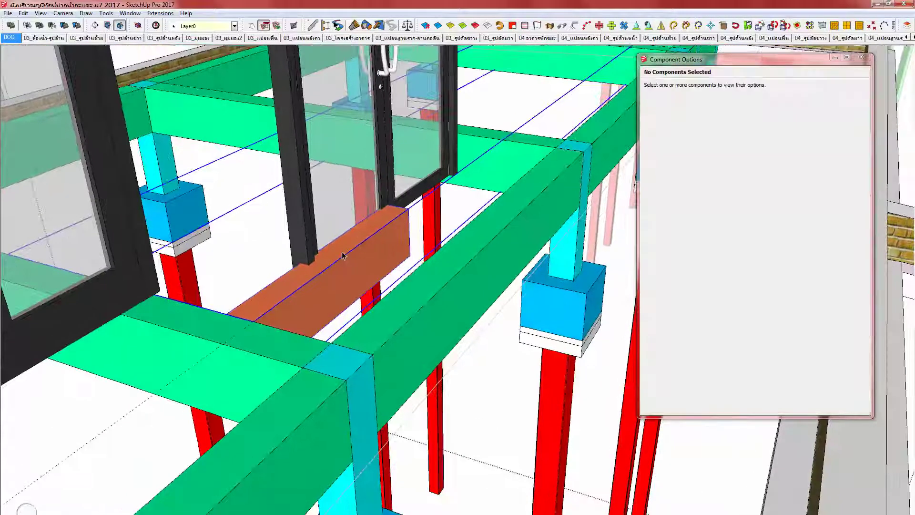
scroll(343, 265, down, 2)
scroll(343, 265, down, 3)
key(e)
scroll(329, 270, up, 2)
key(space)
click(374, 240)
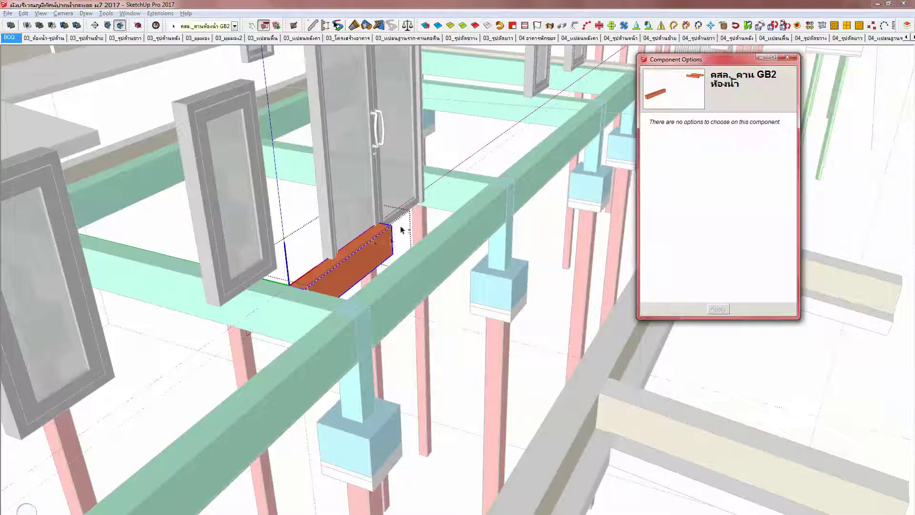
middle_drag(391, 241, 372, 253)
key(p)
click(384, 247)
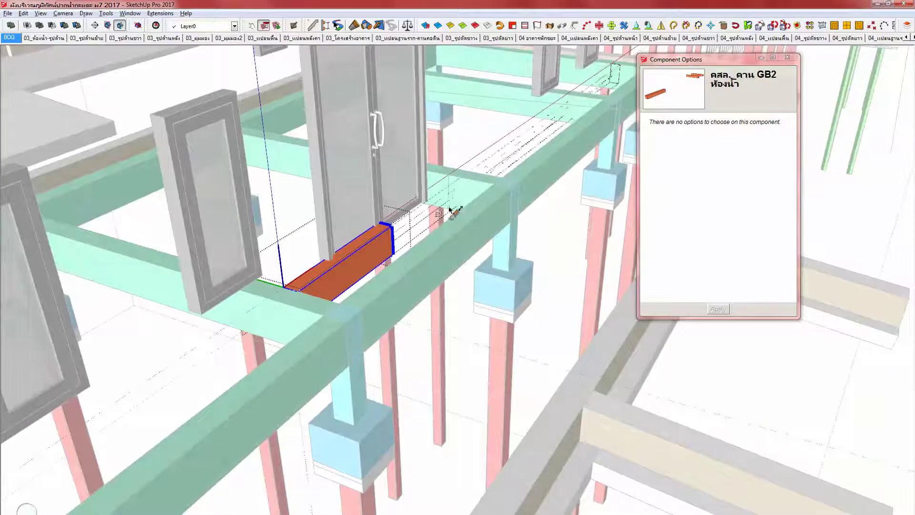
click(460, 178)
key(space)
click(398, 224)
Step: Measure the offset between the GB2 beam and the column, and inspect the beam beneath the double door
middle_drag(398, 224, 357, 299)
click(355, 286)
scroll(354, 286, up, 2)
key(t)
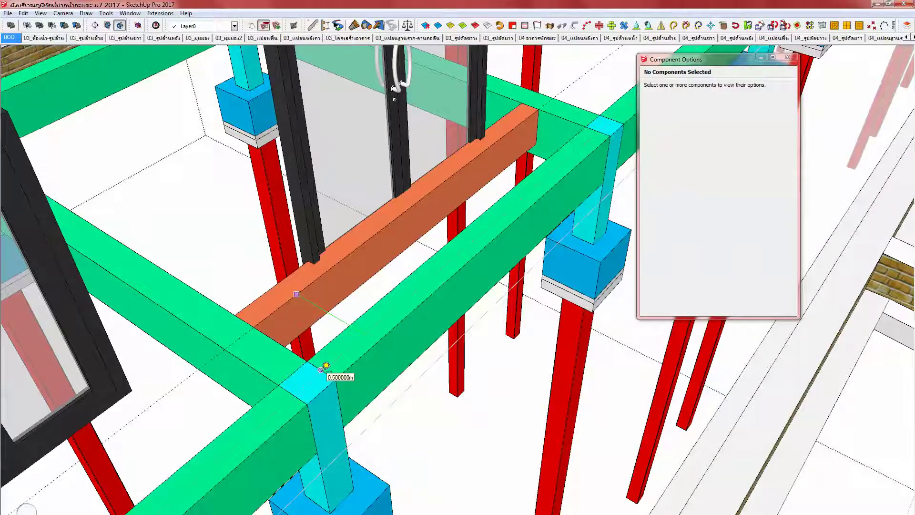
scroll(368, 321, down, 3)
scroll(371, 324, up, 4)
mouse_move(394, 295)
middle_down()
mouse_move(400, 351)
mouse_move(280, 276)
middle_up()
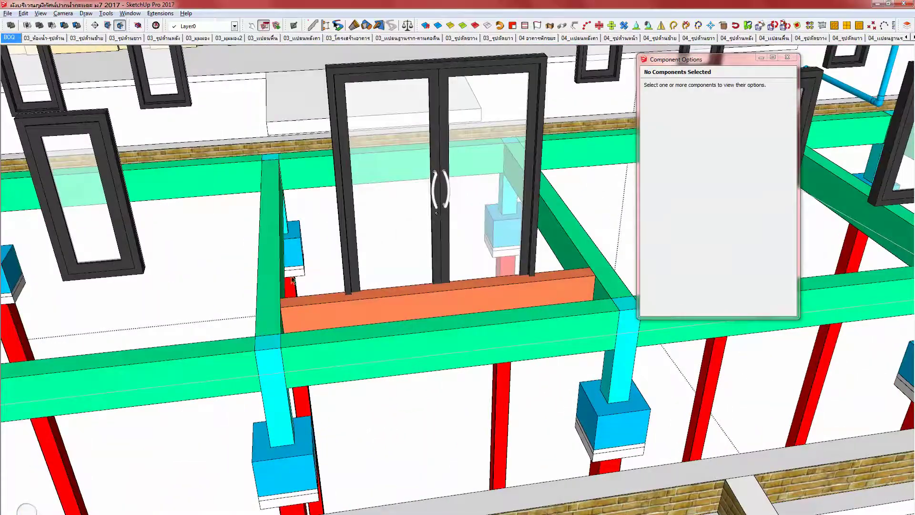
scroll(280, 276, down, 8)
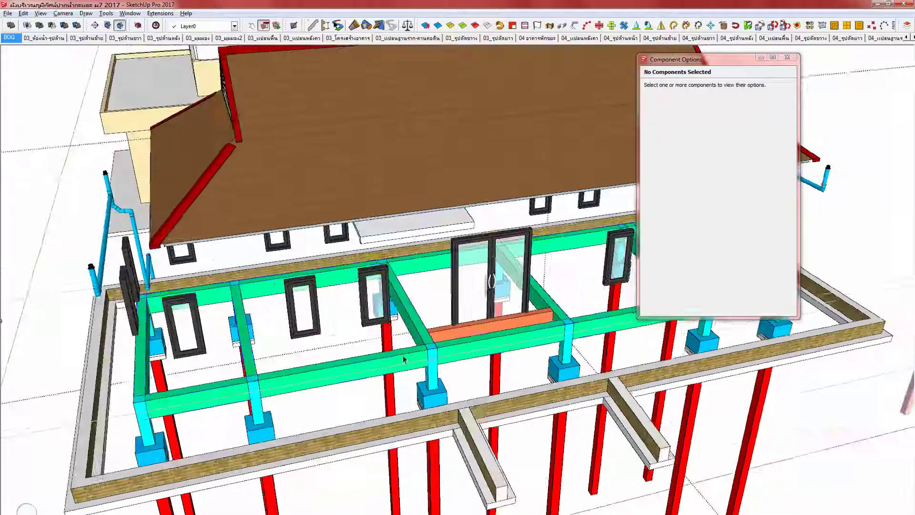
Step: Select the information centre's GB1 ground beam component and examine its component options
click(403, 359)
middle_drag(403, 359, 381, 355)
scroll(380, 354, up, 3)
scroll(379, 354, up, 1)
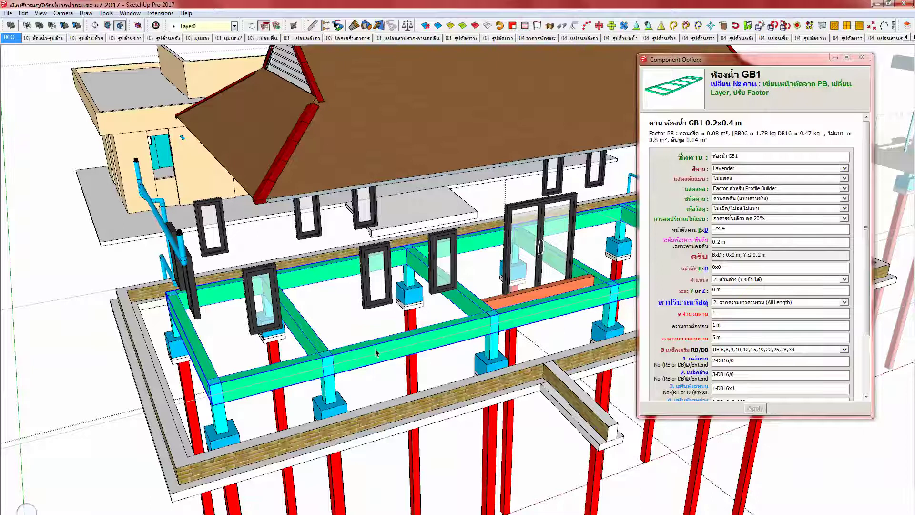
Step: Open the information centre's GB1 component, select a lengthwise front beam in it and check its entity info against the layer list
double_click(375, 347)
click(368, 347)
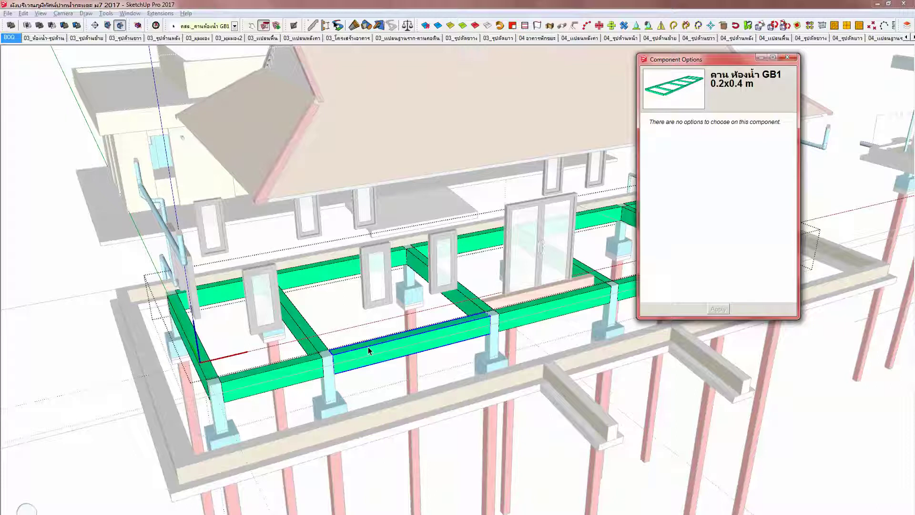
mouse_move(374, 364)
middle_down()
mouse_move(407, 343)
mouse_move(373, 353)
mouse_move(373, 374)
middle_up()
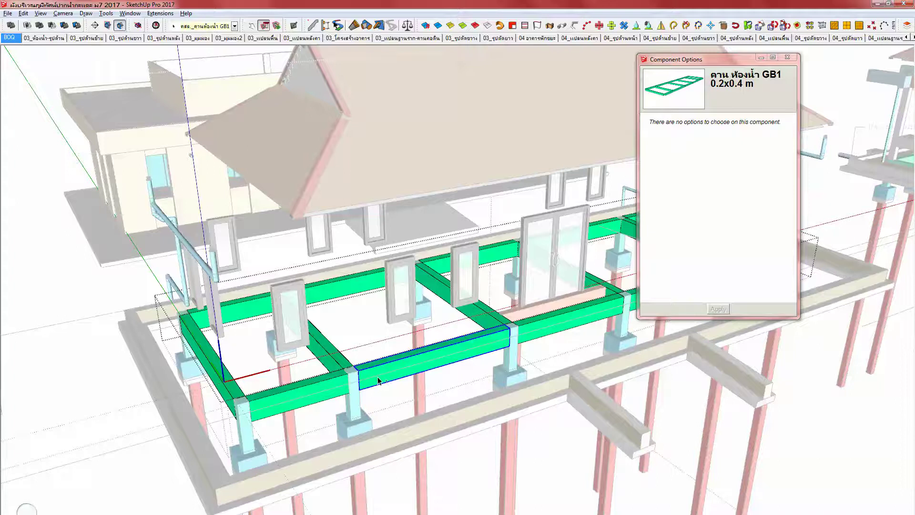
middle_drag(381, 377, 380, 369)
key(ctrl+e)
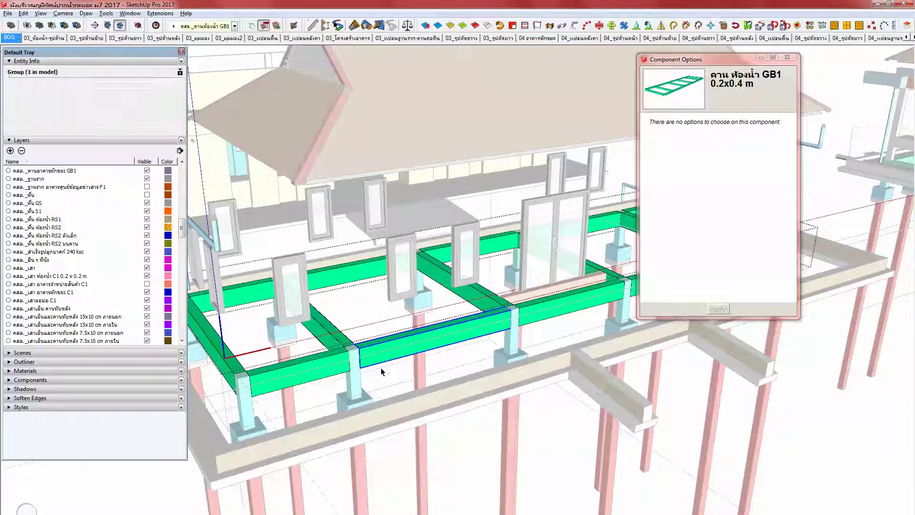
middle_drag(363, 365, 363, 364)
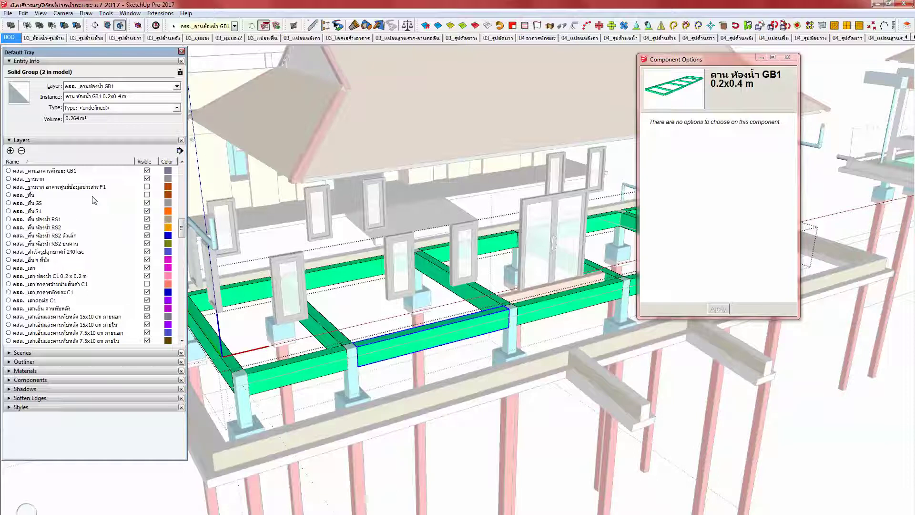
scroll(58, 216, up, 2)
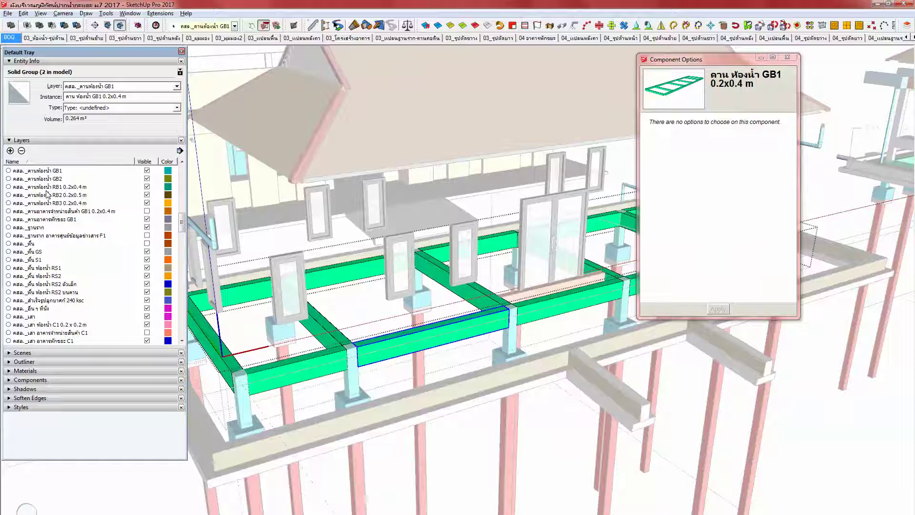
scroll(53, 194, up, 2)
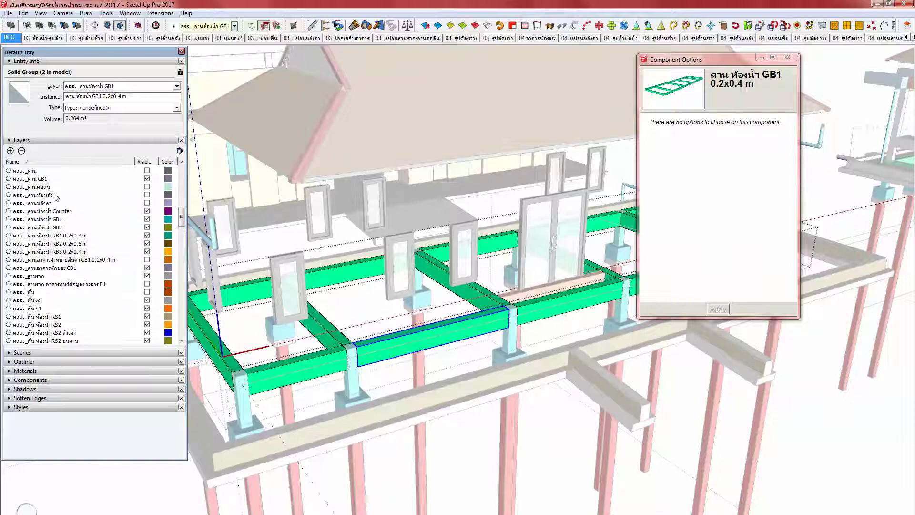
Step: Try to rename the layer คสล._คานห้องน้ำ GB1 as คสล._คาน GB1
click(42, 219)
double_click(40, 220)
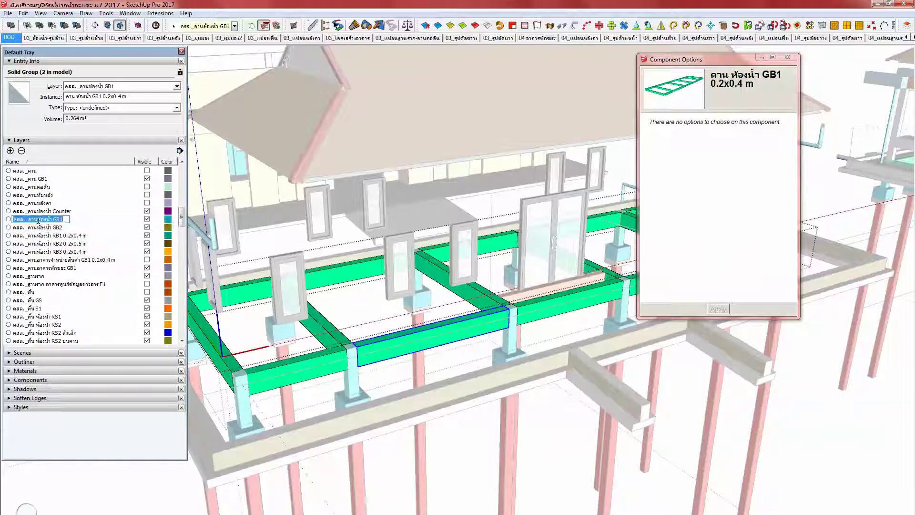
click(41, 219)
key(BackSpace)
key(Return)
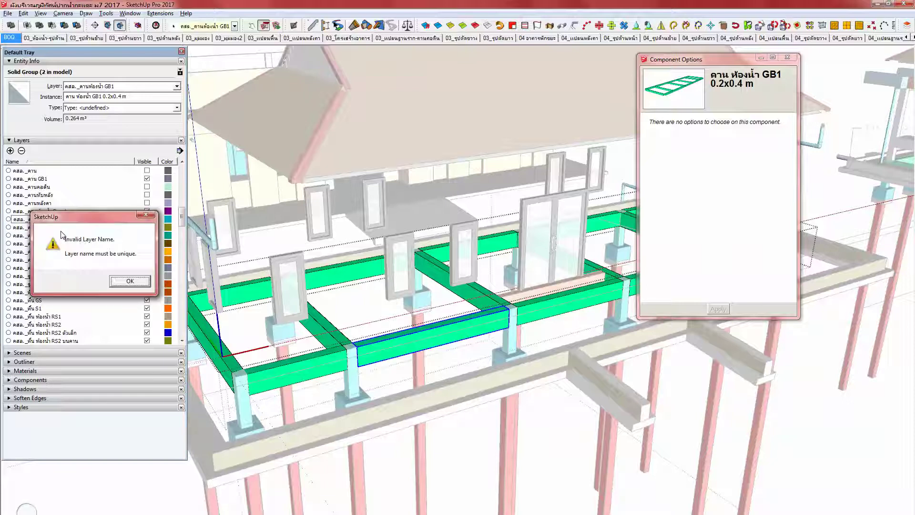
click(127, 282)
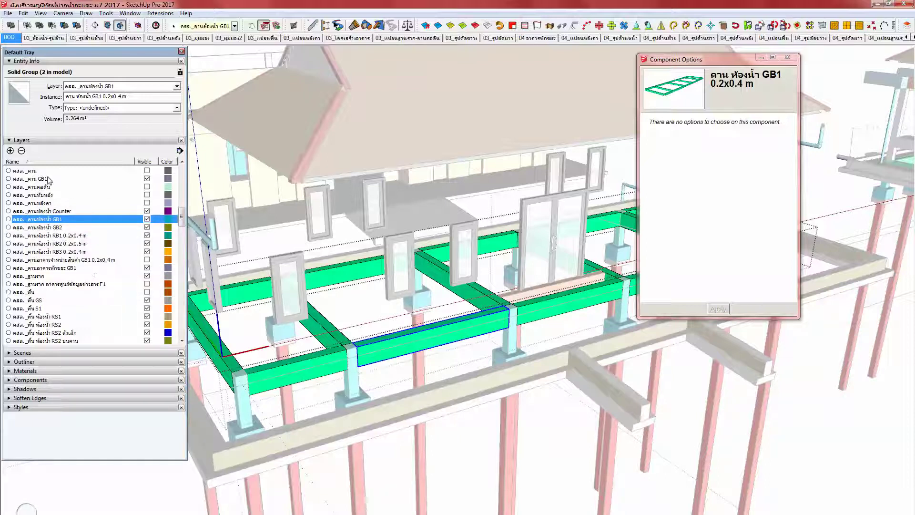
Step: Rename the existing layer คสล._คาน GB1 as คสล._คาน อื่น ๆ GB1
click(147, 178)
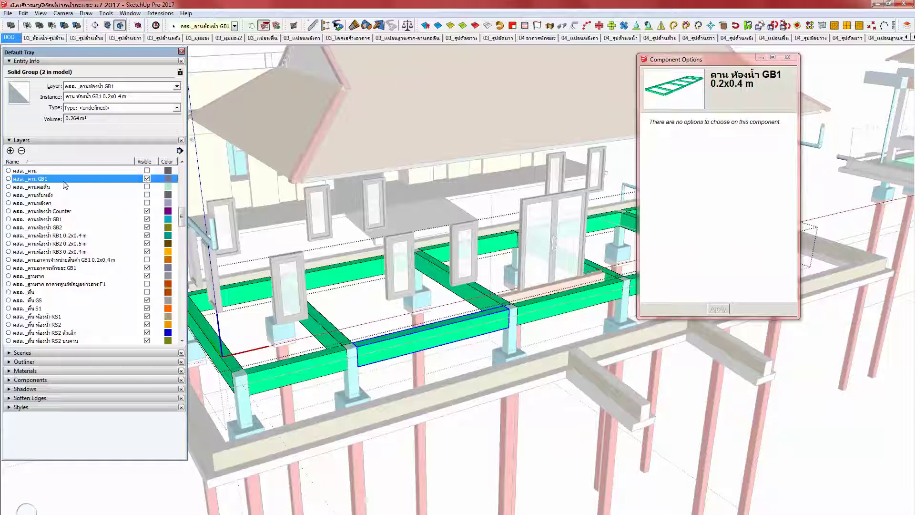
click(39, 180)
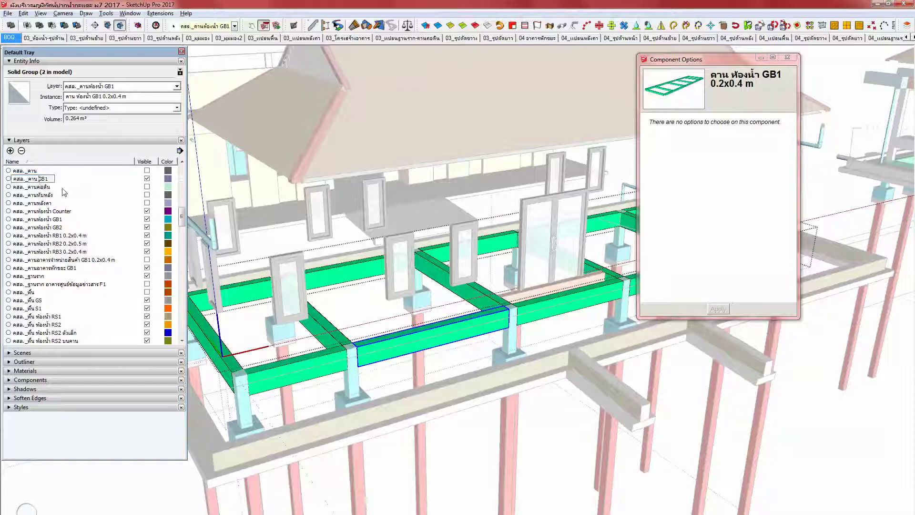
text(อน)
key(BackSpace)
text(ื่น ๆ)
key(Return)
Step: Rename the restroom ground-beam layer คสล._คานห้องน้ำ GB1 as คสล._คาน GB1
double_click(50, 220)
click(55, 220)
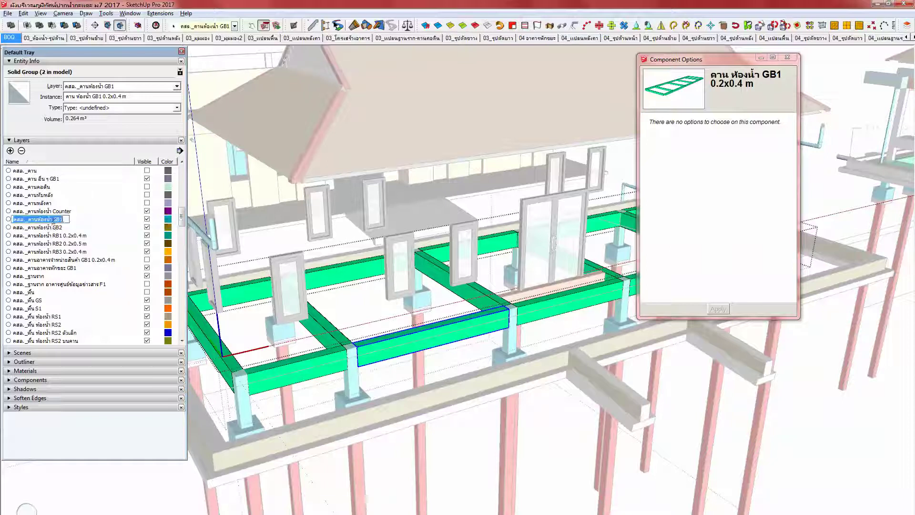
key(BackSpace)
key(Return)
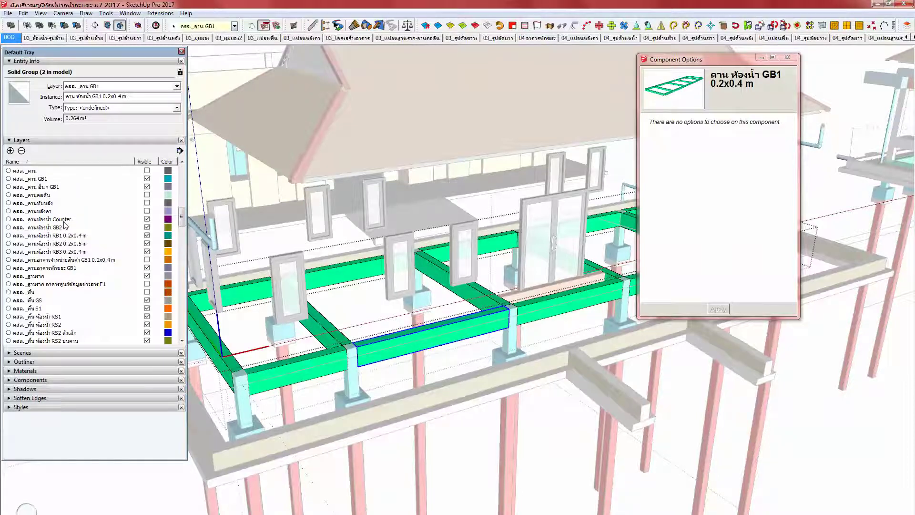
Step: Rename the layer คสล._คานห้องน้ำ GB2 as คสล._คาน GB2
double_click(52, 227)
click(53, 228)
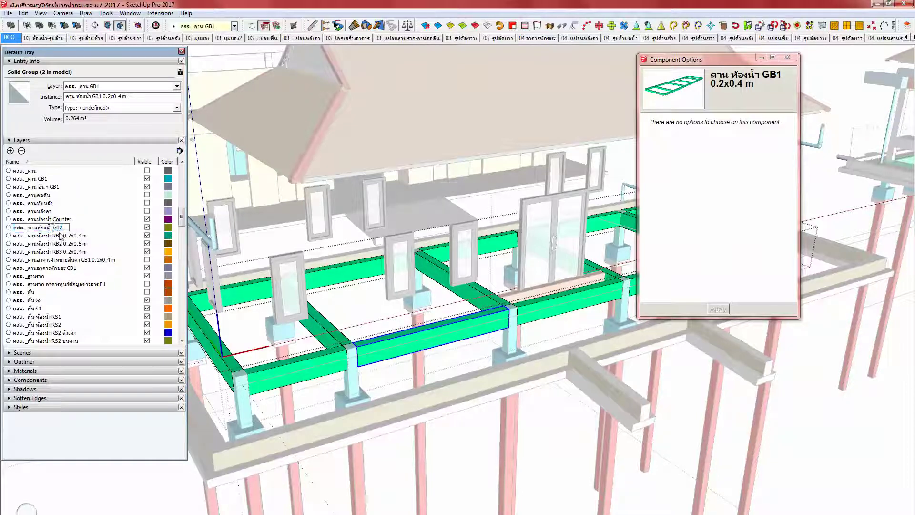
key(shift+Left)
key(shift+Left)
key(shift+Left)
key(BackSpace)
key(Return)
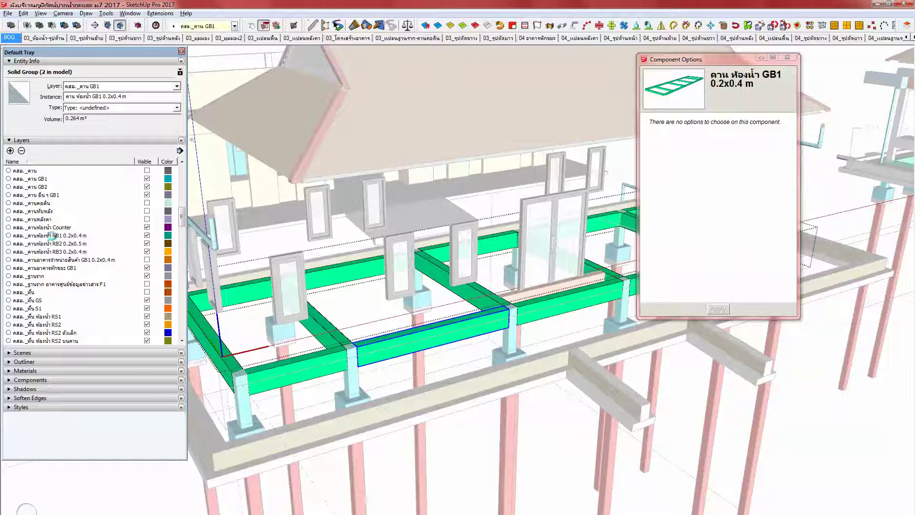
Step: Check the beam names on the roof beam plan and rename the restroom RB1 layer as คสล._คาน RB1 0.2x0.4 m
click(52, 235)
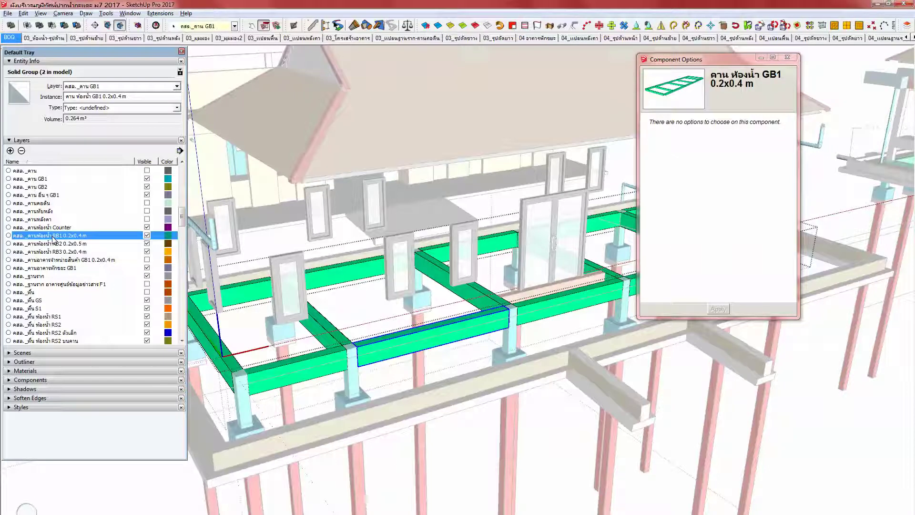
key(alt+Tab)
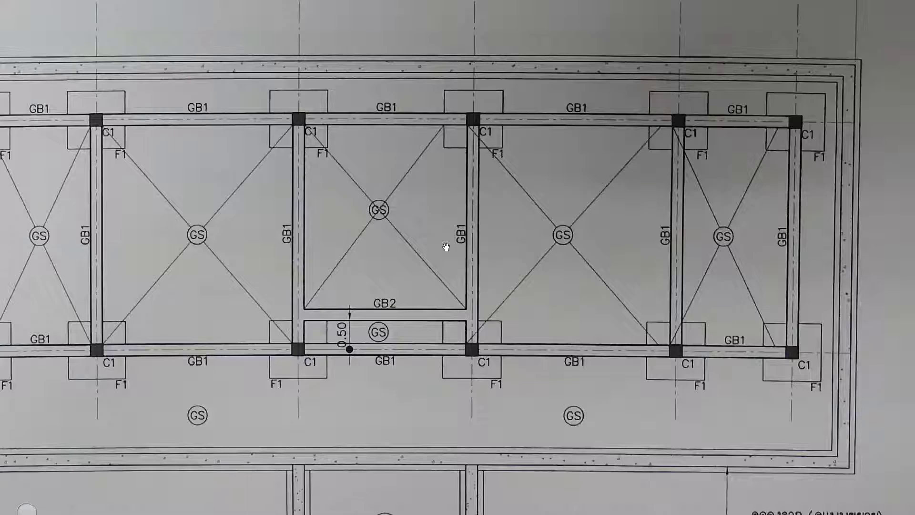
key(Right)
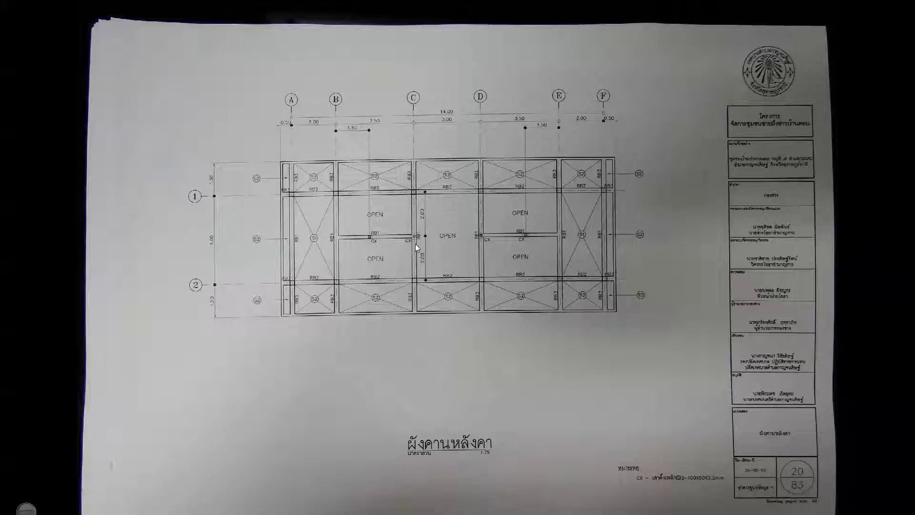
scroll(321, 205, up, 2)
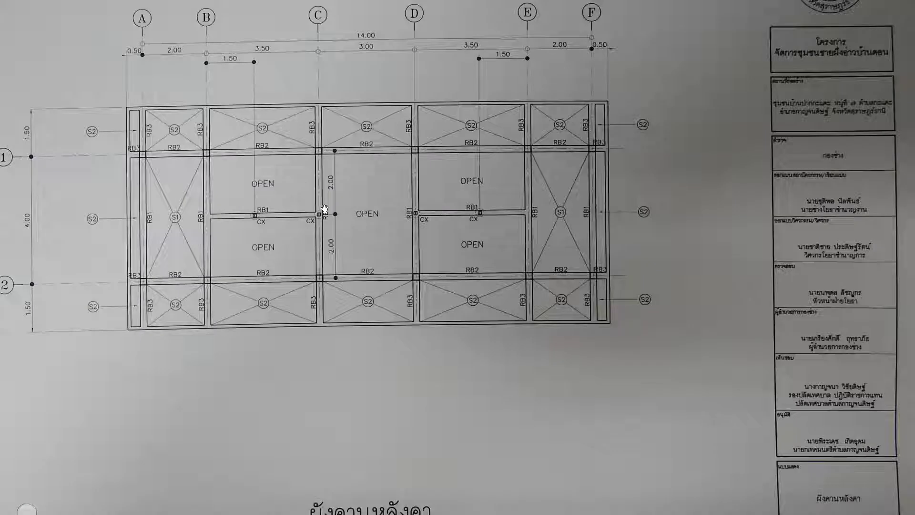
drag(325, 208, 404, 271)
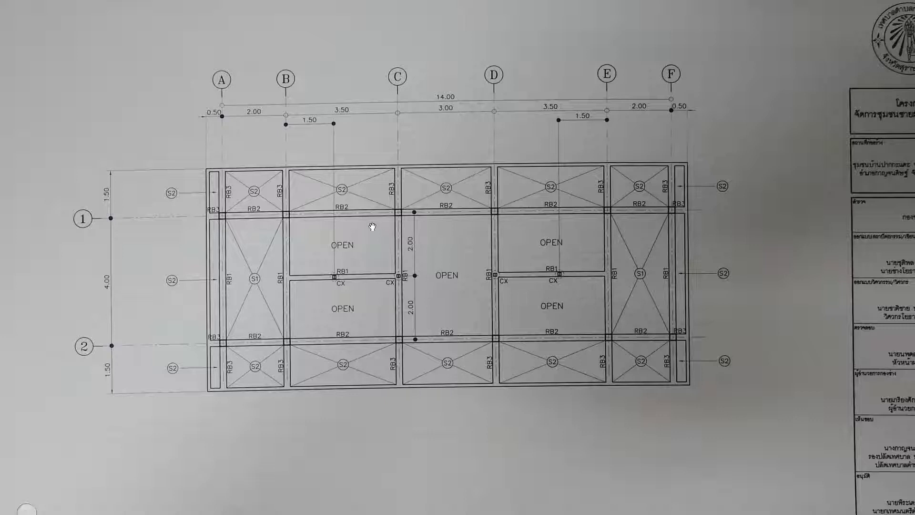
key(alt+Tab)
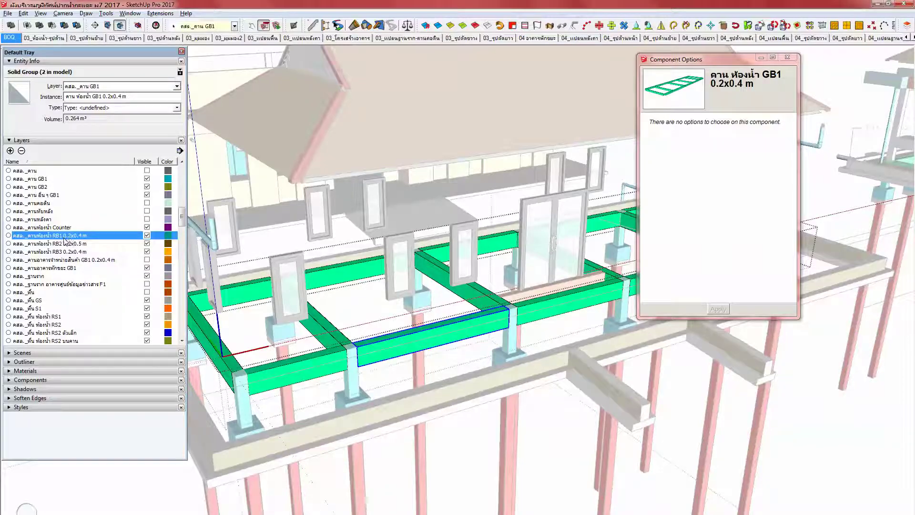
double_click(41, 236)
click(37, 235)
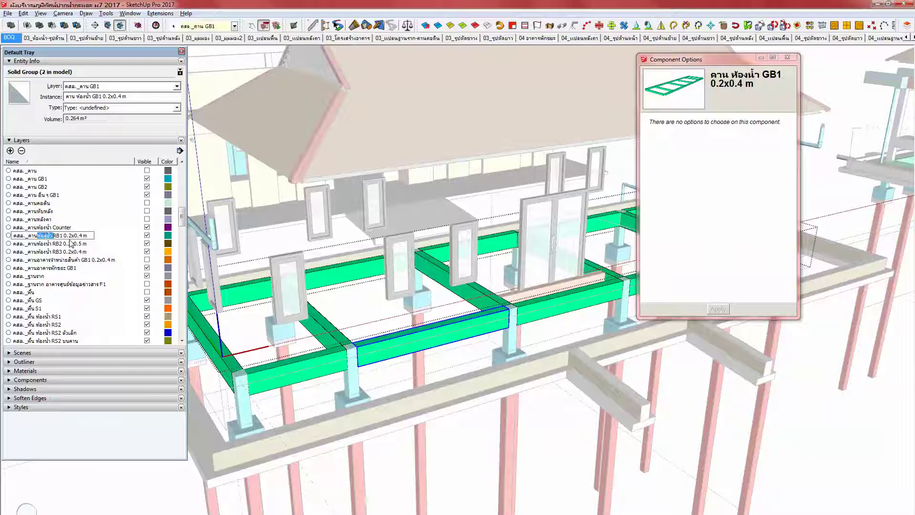
key(BackSpace)
key(Return)
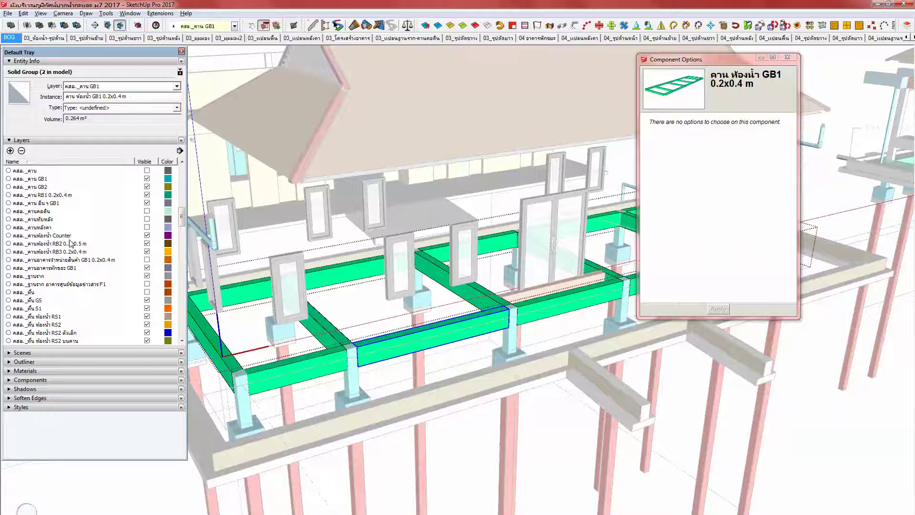
Step: Leave the information centre's GB1 component and open the restroom building's beam group คสล._คาน ห้องน้ำ
middle_drag(328, 316, 338, 340)
middle_drag(376, 374, 382, 368)
key(Escape)
click(388, 364)
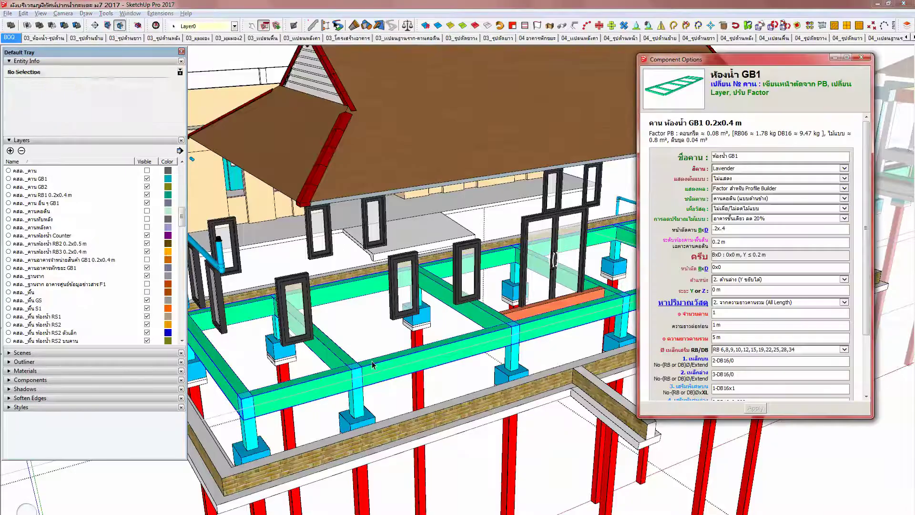
scroll(397, 361, down, 6)
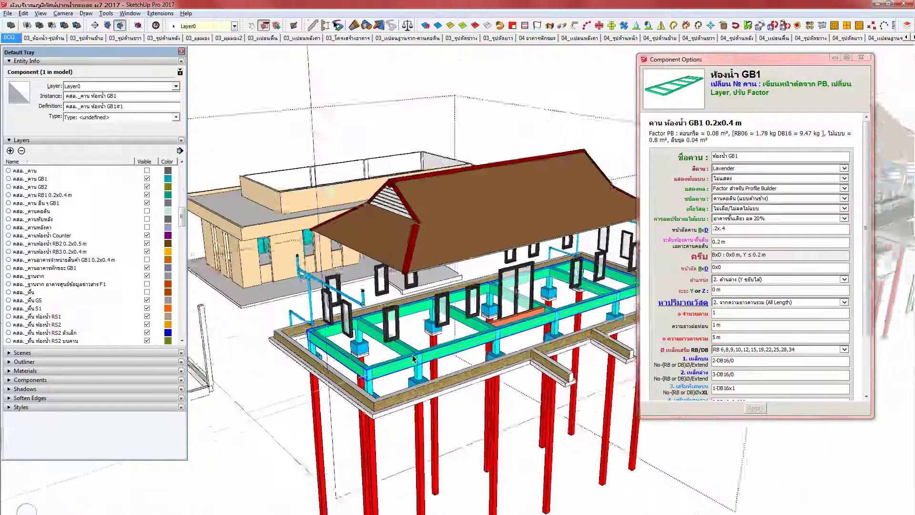
shift+middle_drag(529, 316, 388, 398)
shift+middle_drag(524, 394, 407, 401)
click(494, 352)
scroll(494, 353, up, 2)
shift+middle_drag(538, 268, 473, 303)
scroll(473, 304, up, 5)
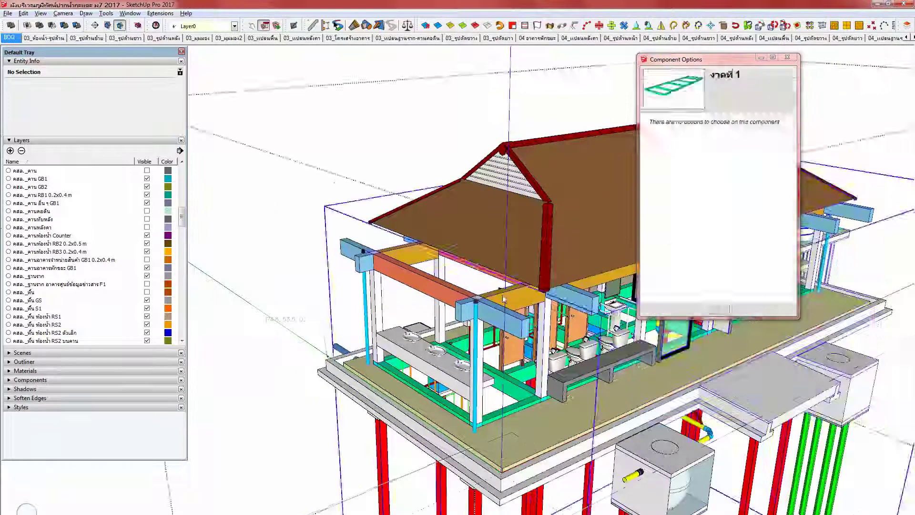
double_click(503, 299)
double_click(504, 298)
click(502, 310)
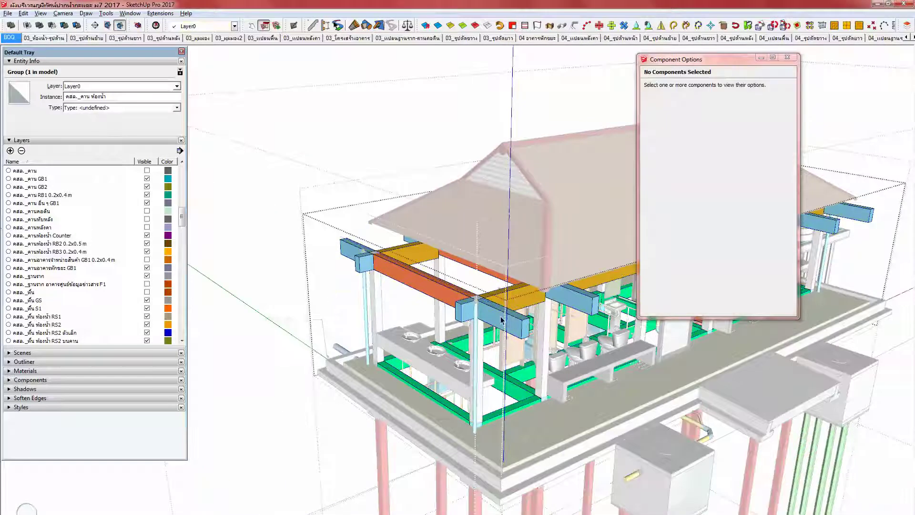
Step: Hide the rest of the model, select and copy the three restroom roof beam components, and leave the beam group
shift+click(505, 301)
shift+middle_drag(506, 302, 452, 328)
key(shift+h)
ctrl+click(465, 307)
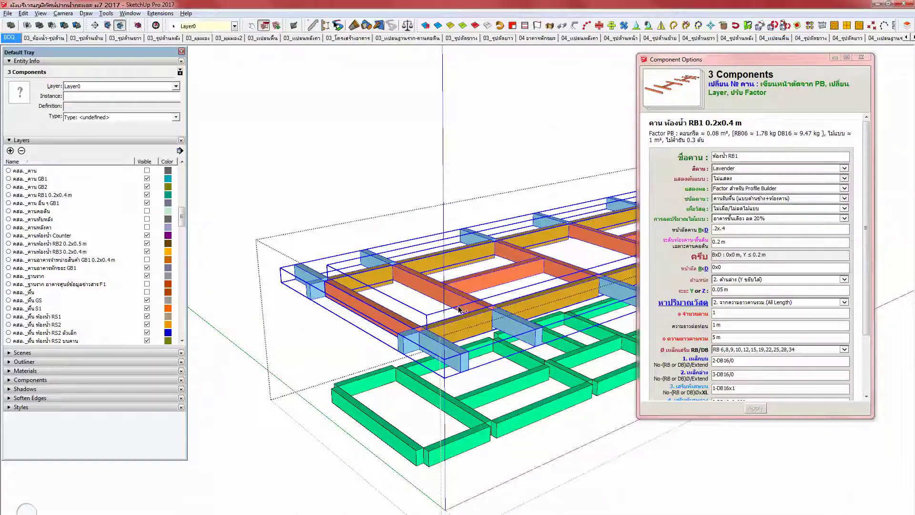
scroll(454, 307, down, 5)
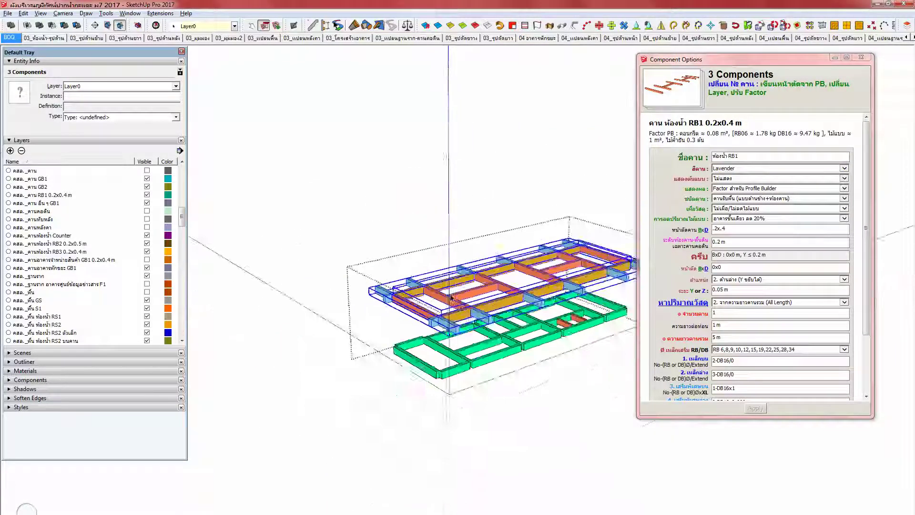
key(Escape)
key(Escape)
key(Escape)
Step: Open the information centre, close the component options, and paste the three roof beam components beneath its roof
scroll(241, 310, up, 7)
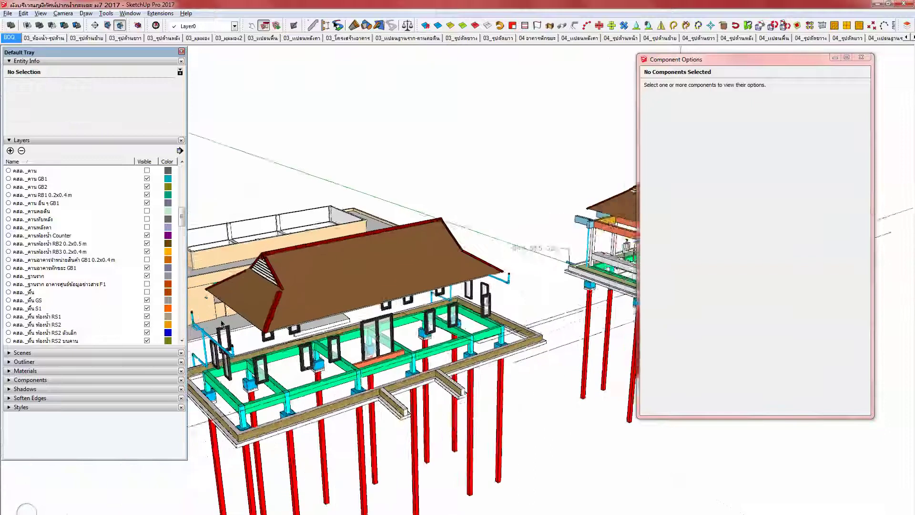
double_click(268, 406)
click(267, 407)
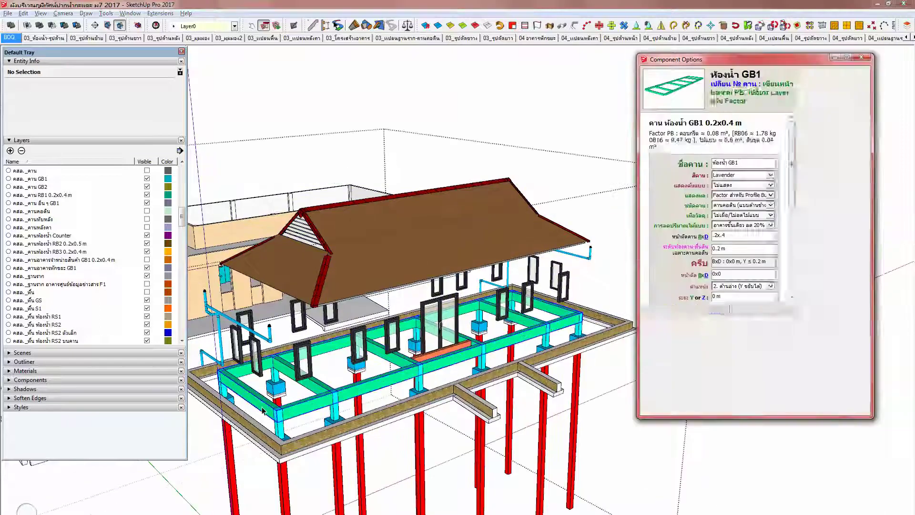
middle_drag(268, 410, 322, 293)
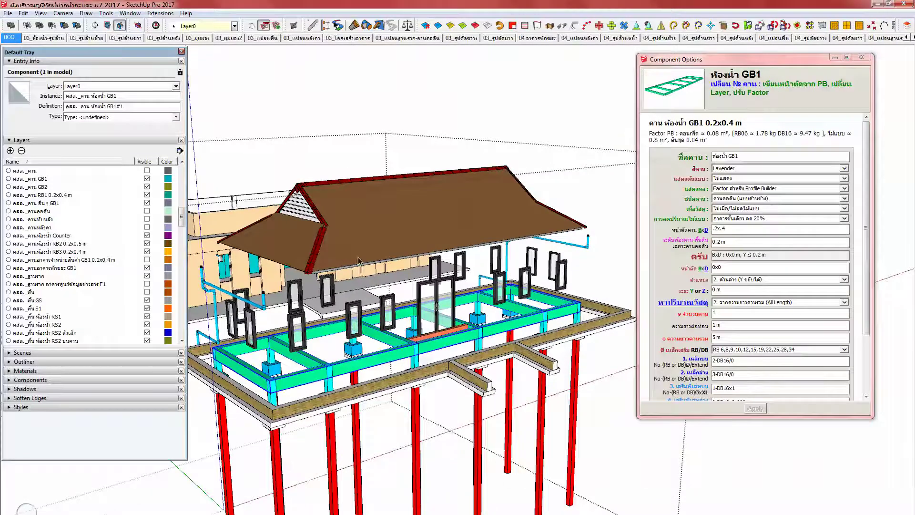
shift+middle_drag(465, 236, 506, 258)
click(861, 57)
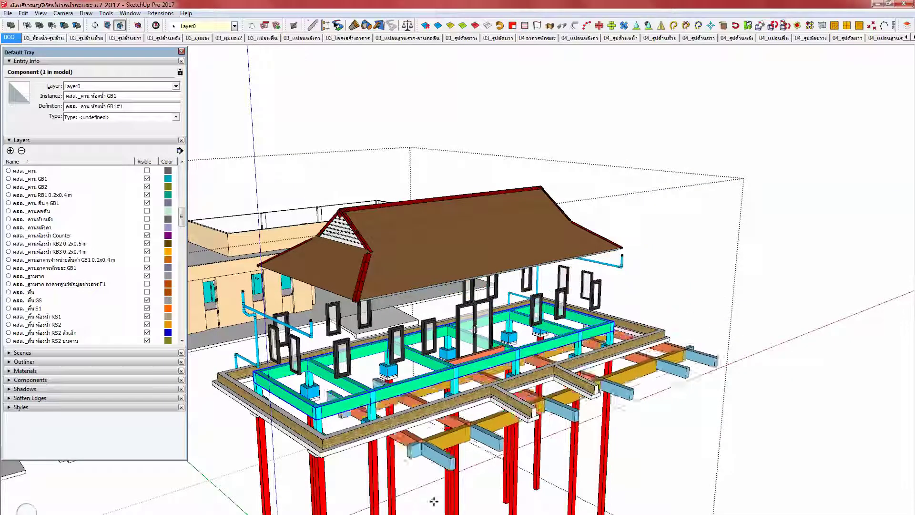
drag(344, 394, 319, 317)
shift+middle_drag(315, 332, 357, 337)
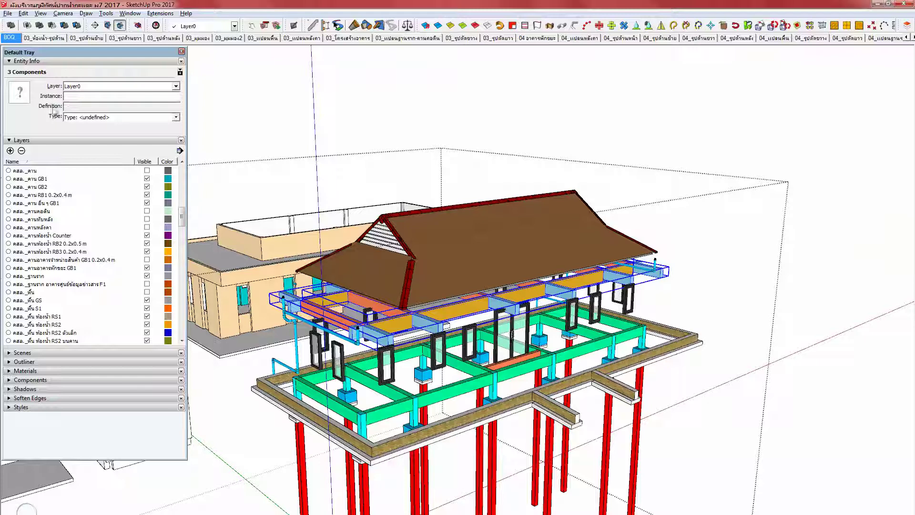
drag(184, 225, 183, 245)
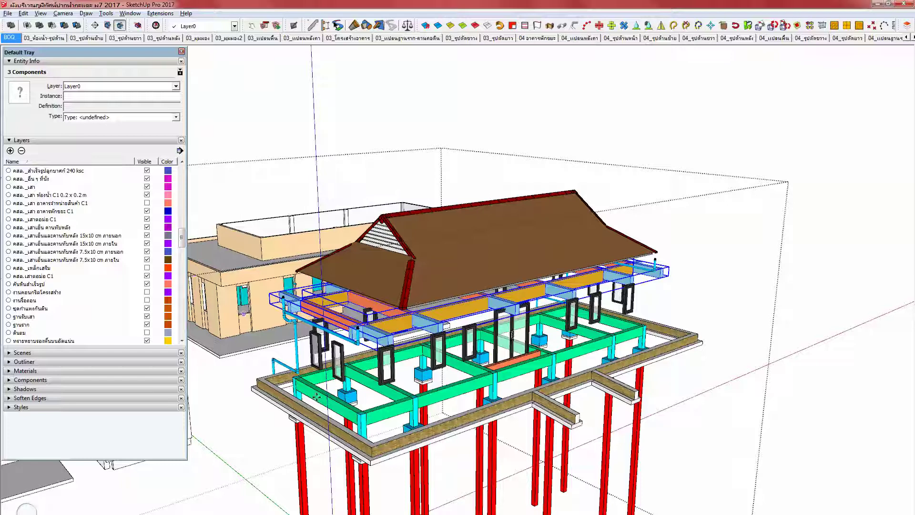
Step: Open the restroom building's structure and select its column component คสล._เสา ห้องน้ำ C1, leaving its layer unchanged
scroll(368, 363, up, 5)
scroll(517, 346, down, 5)
scroll(726, 283, up, 5)
double_click(650, 334)
click(653, 342)
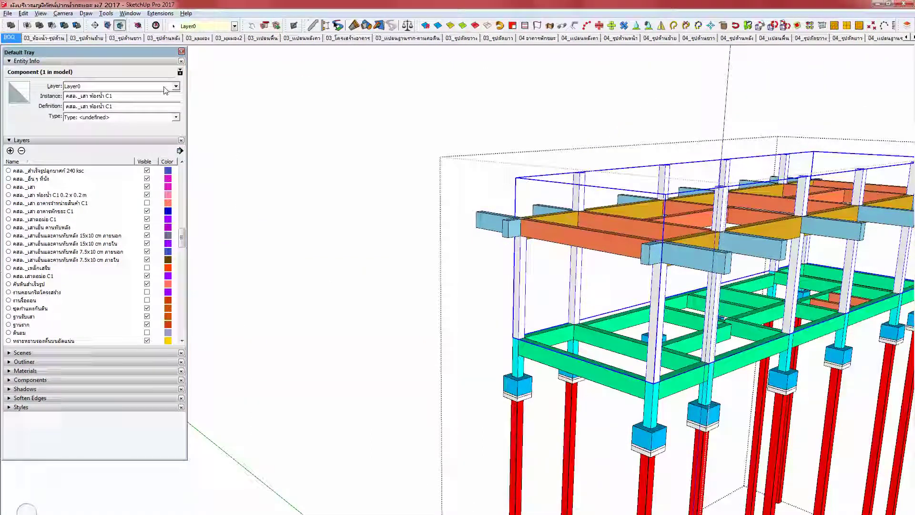
shift+middle_drag(612, 345, 358, 371)
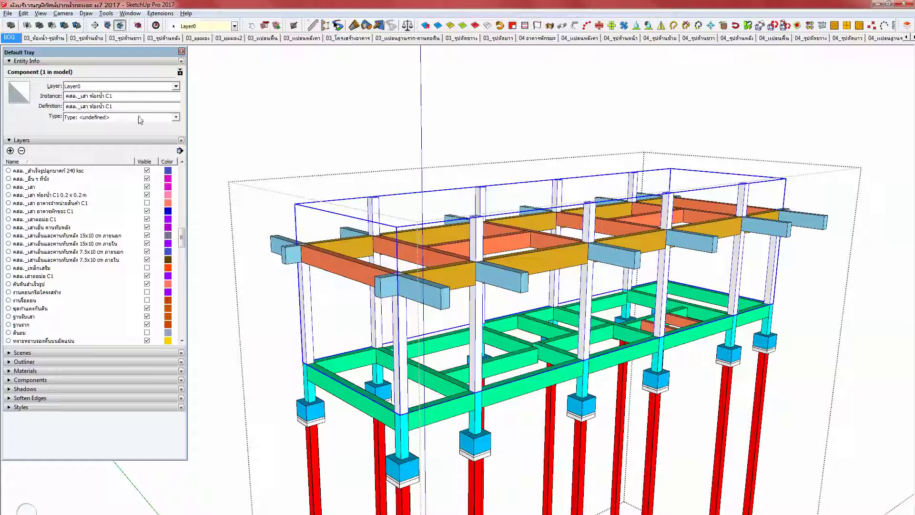
click(140, 86)
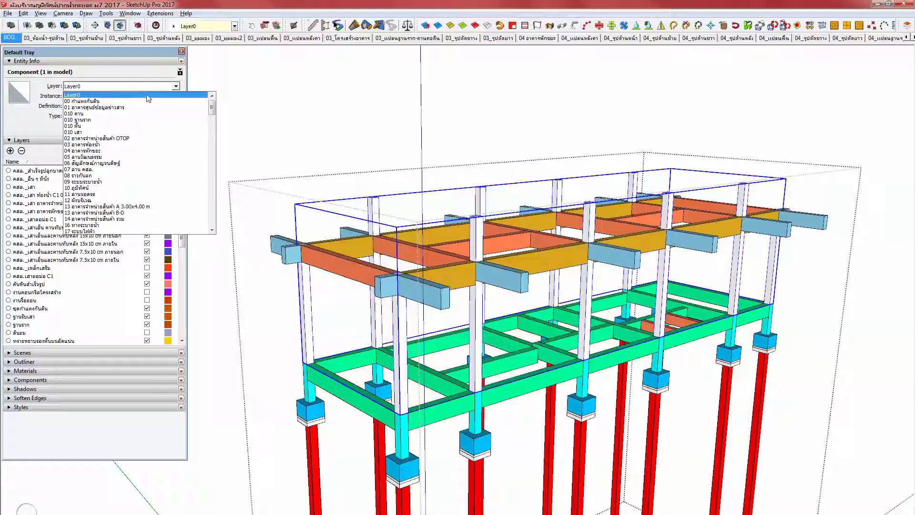
key(Escape)
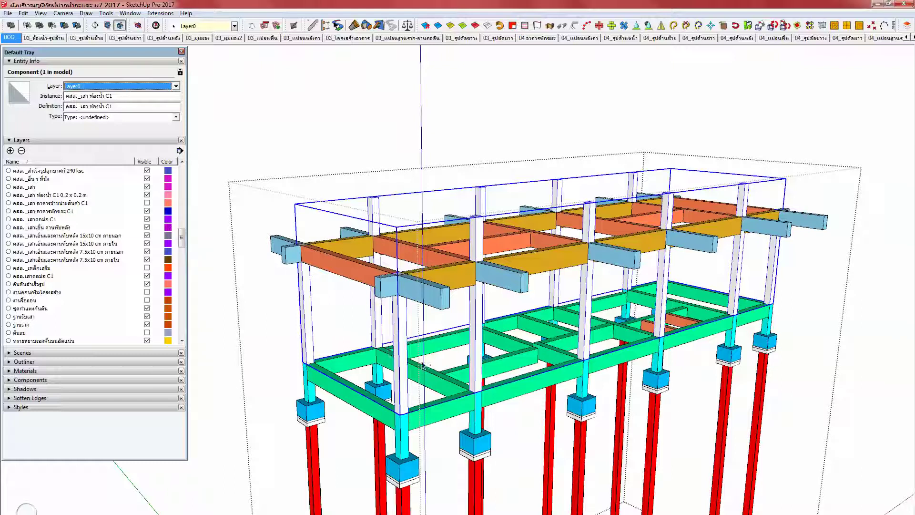
Step: Check the restroom column component's quantities in PB Quantifier with the Cost Detail Report, and close the report
middle_drag(562, 395, 544, 393)
click(408, 25)
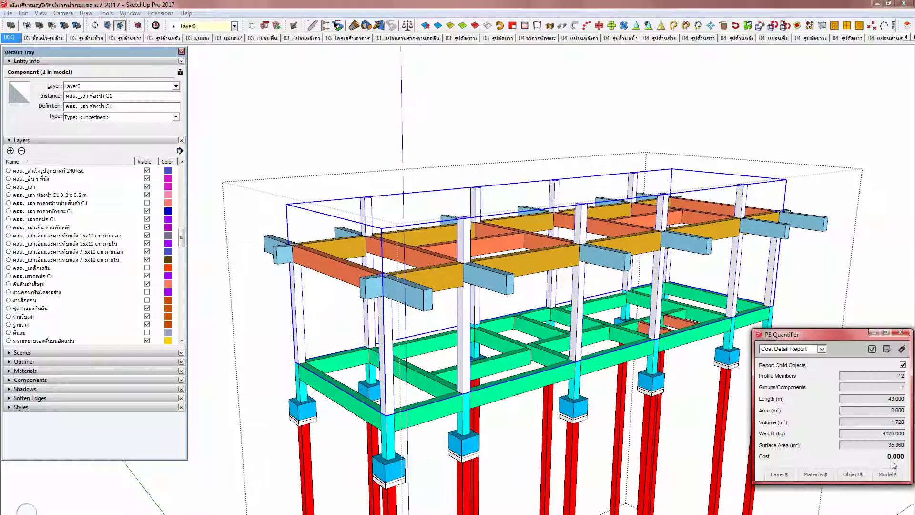
click(872, 349)
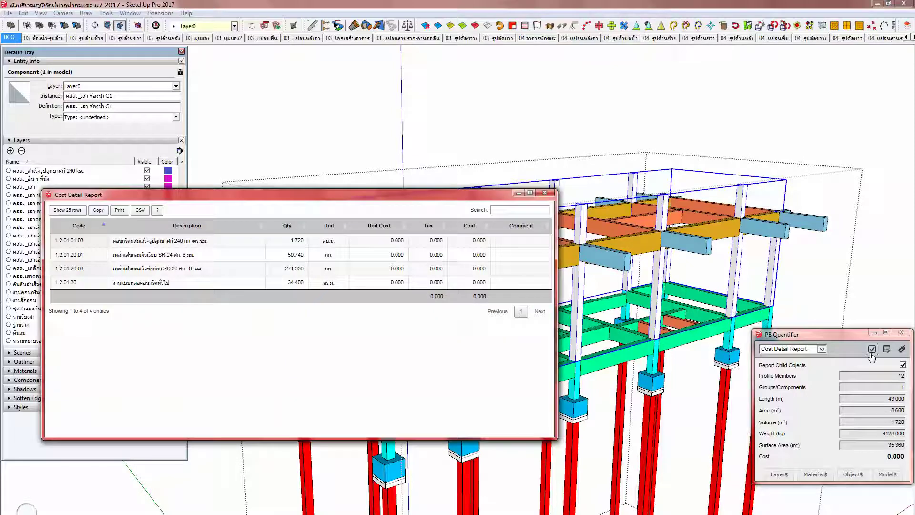
click(544, 192)
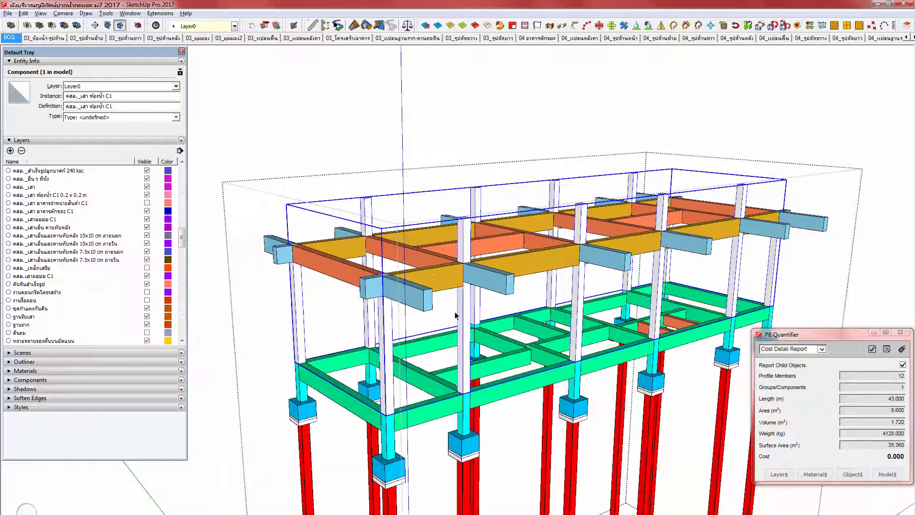
Step: Open the restroom column component for editing and select its front corner column
double_click(392, 350)
click(388, 350)
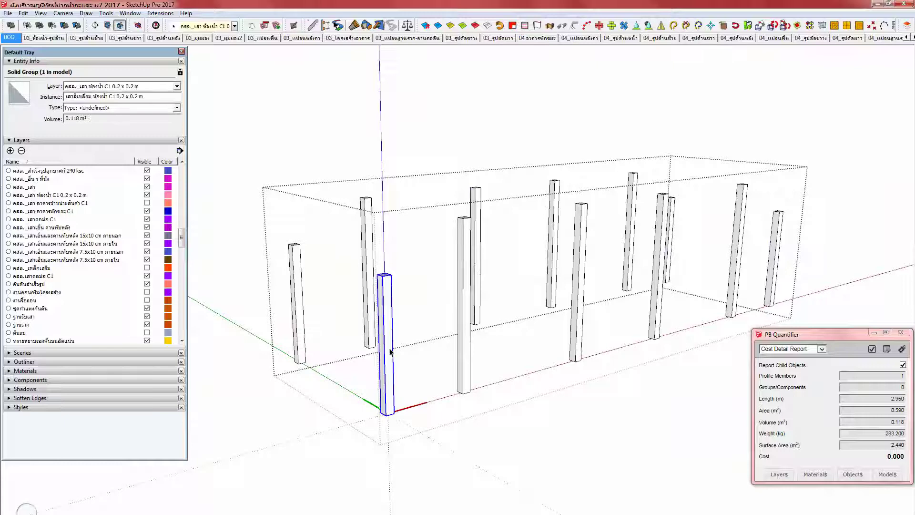
middle_drag(391, 353, 391, 353)
Step: Switch to ACDSee, check the C1 column section and the roof beam plan, and return to SketchUp
click(152, 514)
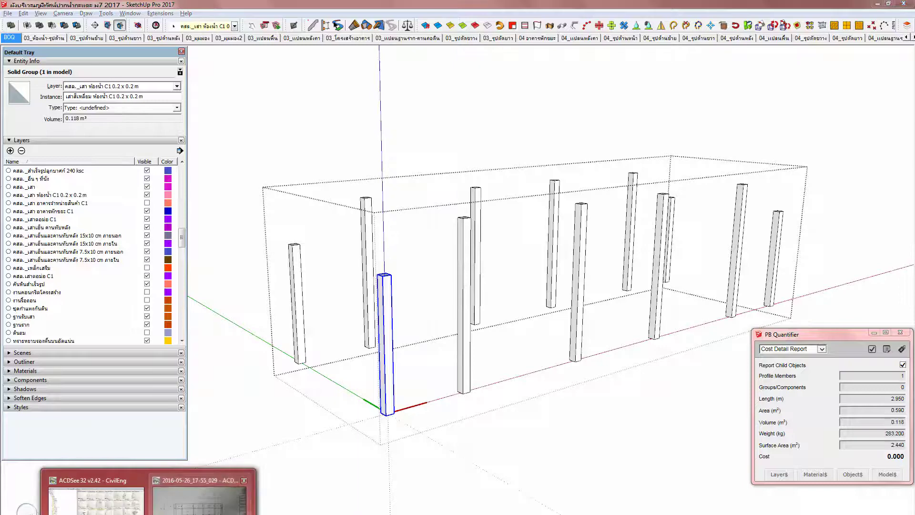
click(209, 495)
key(Right)
key(Right)
key(Right)
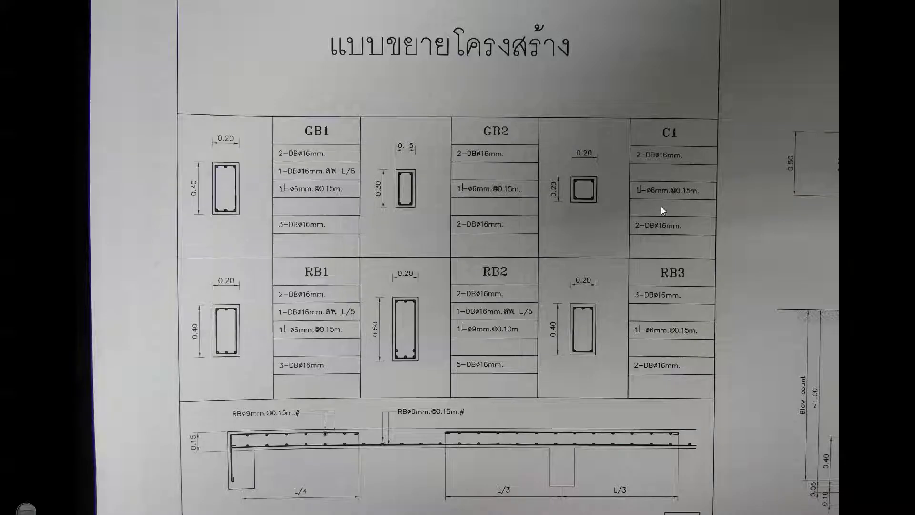
key(Left)
key(Left)
key(Left)
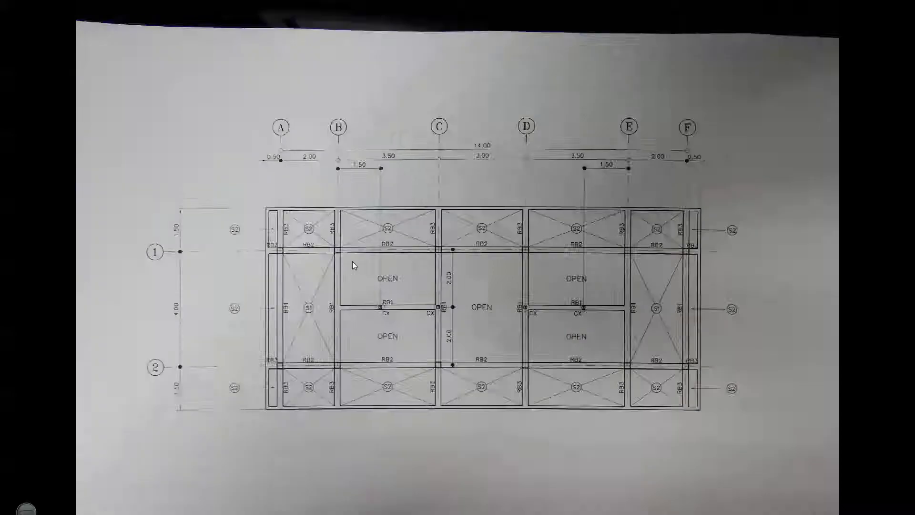
key(Right)
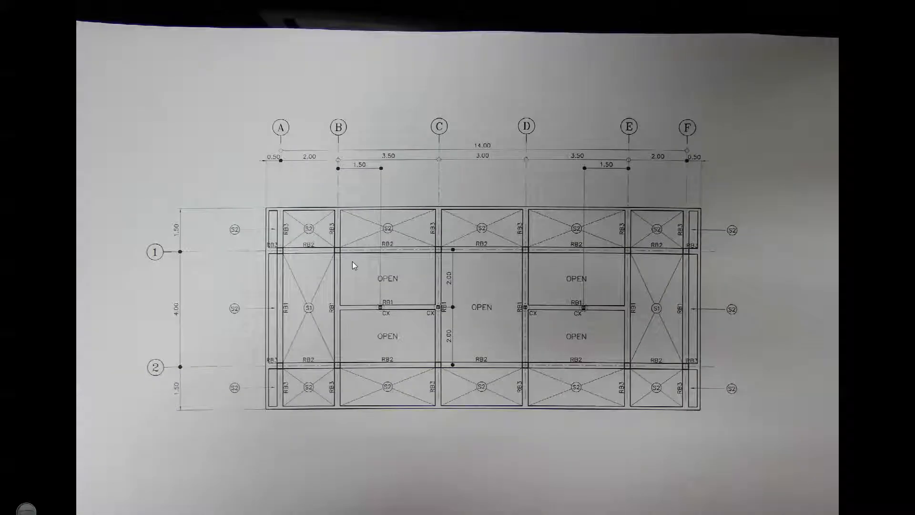
key(alt+Tab)
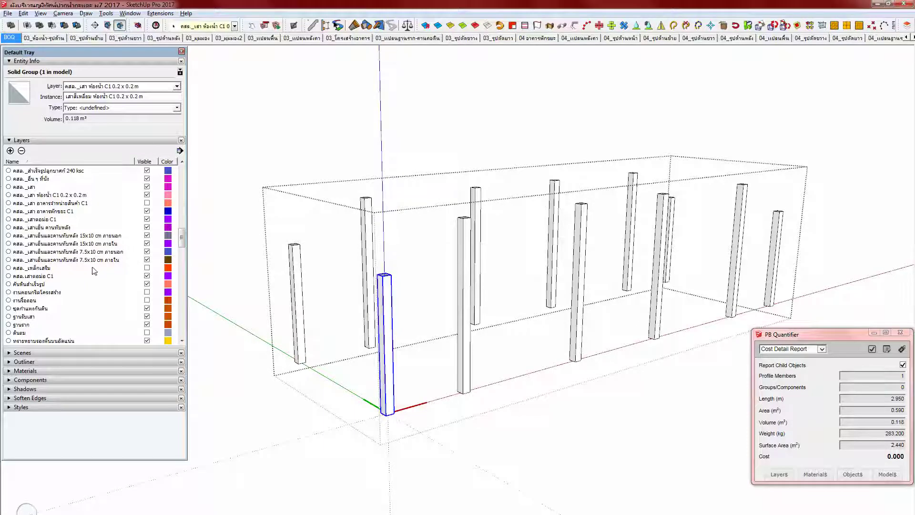
Step: Rename the restroom C1 column layer as คสล._เสา C1 0.2 x 0.2 m
click(49, 219)
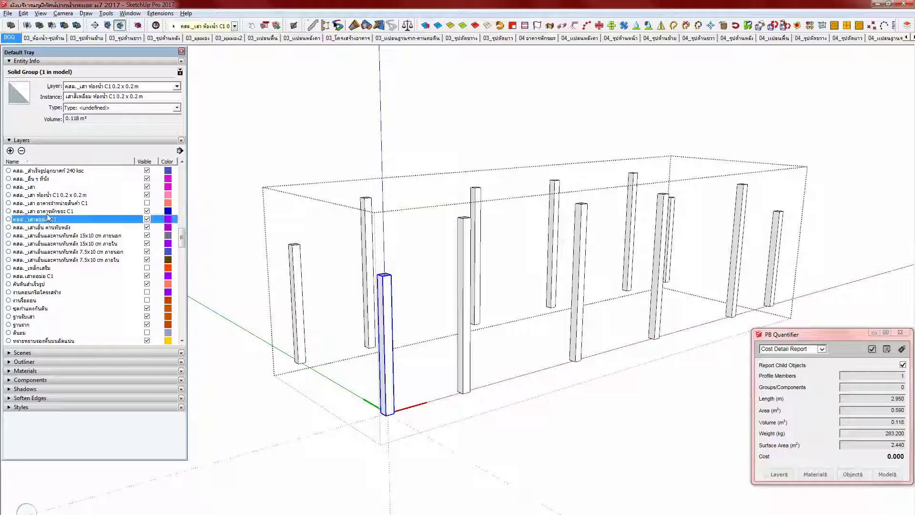
click(48, 196)
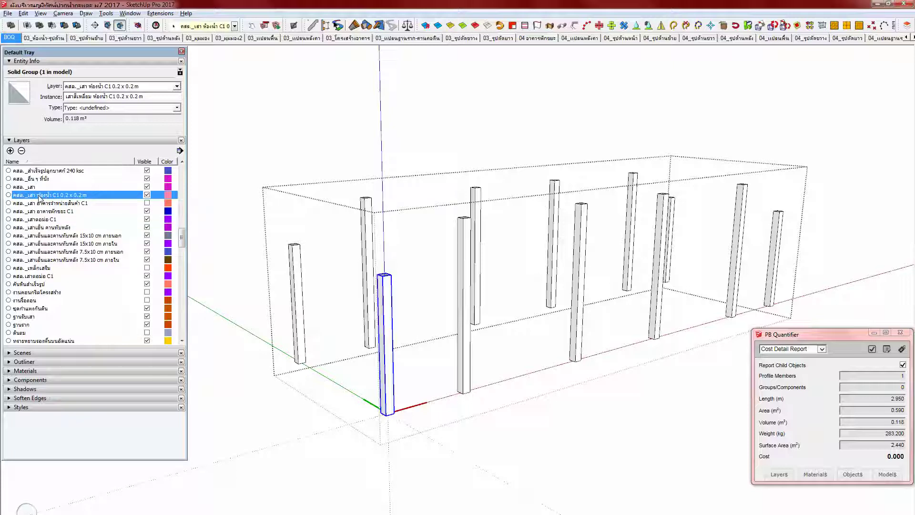
click(40, 196)
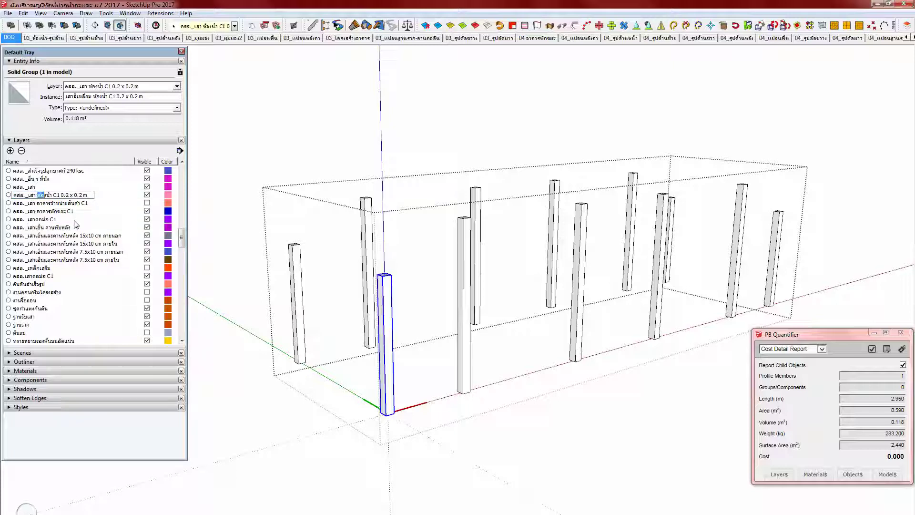
key(BackSpace)
key(Return)
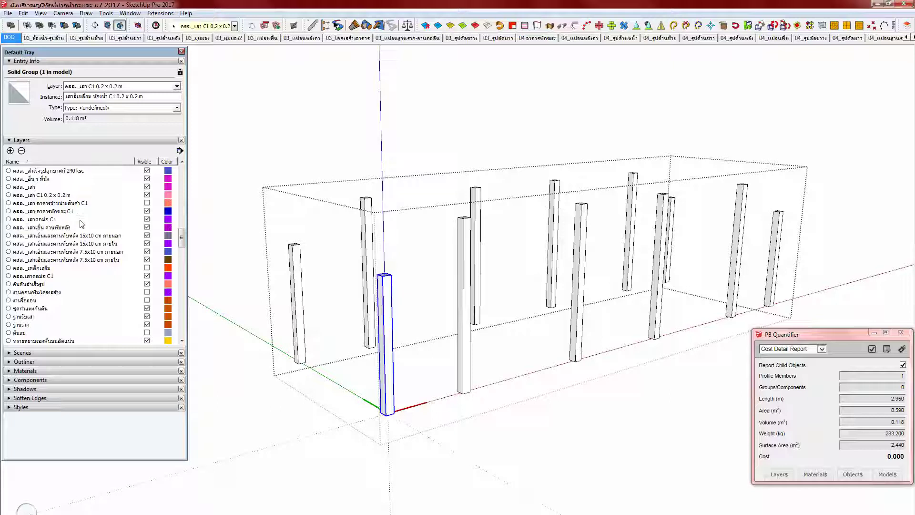
Step: Check the layer of the column next to the front corner and leave the restroom column component
middle_drag(396, 362, 420, 358)
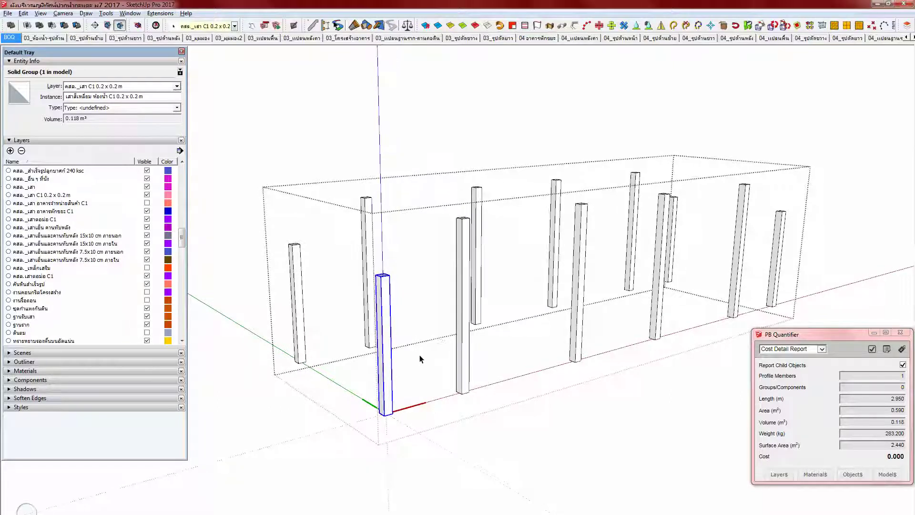
click(463, 349)
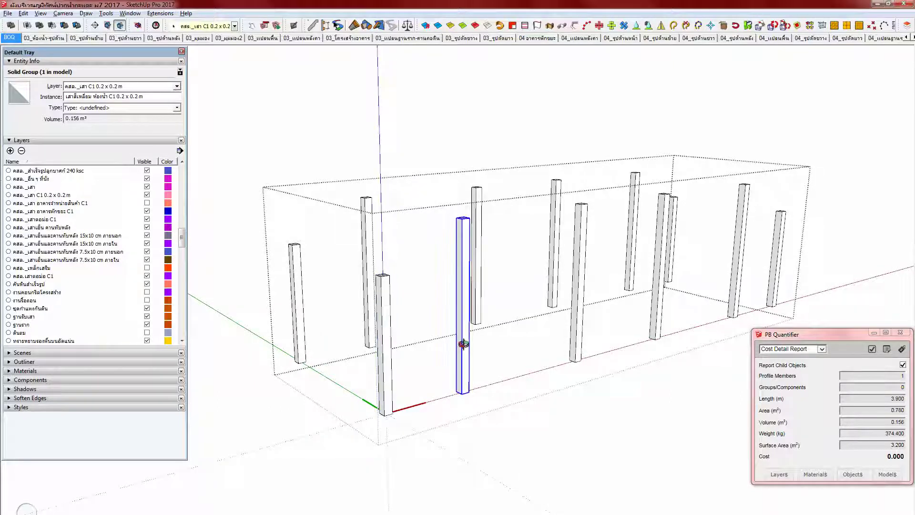
key(Escape)
click(381, 370)
scroll(381, 371, down, 3)
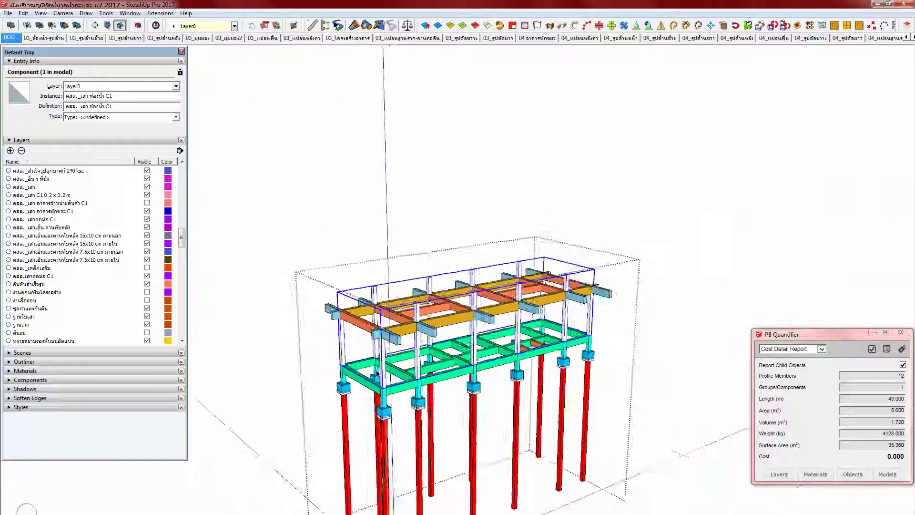
Step: Check the information centre for columns using the visibility of layer คสล._เสา อาคารจำหน่ายสินค้า C1, and leave the restroom building
shift+middle_drag(375, 365, 511, 324)
shift+middle_drag(377, 362, 475, 323)
shift+middle_drag(333, 350, 398, 336)
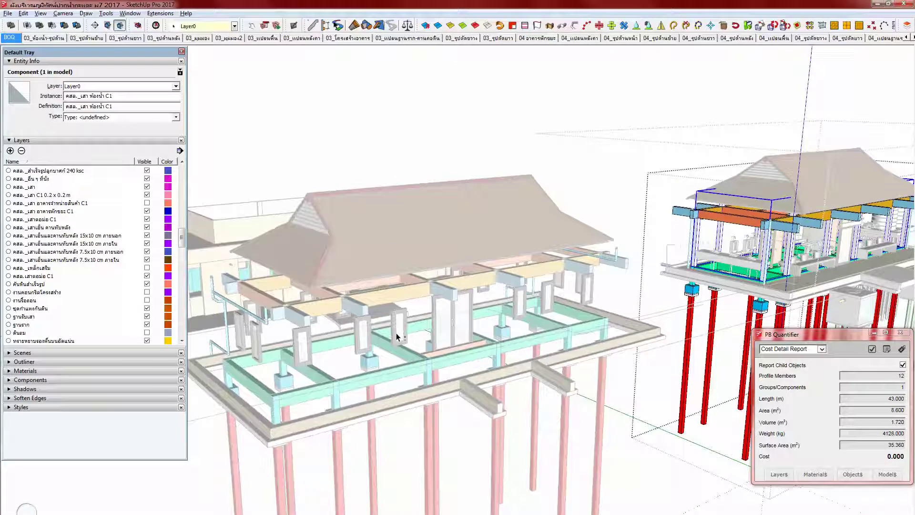
click(147, 204)
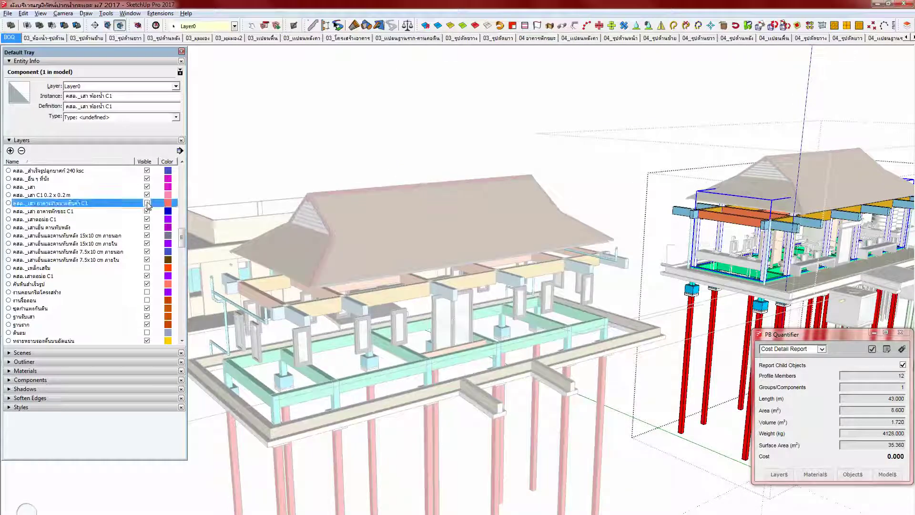
middle_drag(431, 328, 420, 335)
click(381, 337)
click(457, 387)
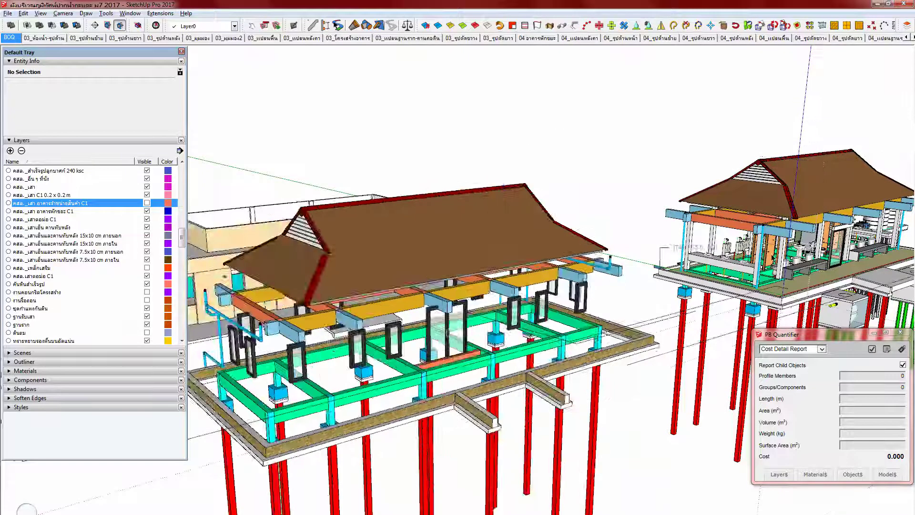
Step: Close the PB Quantifier window, reopen the restroom building and select its column component
scroll(595, 316, up, 2)
shift+middle_drag(595, 315, 418, 333)
scroll(597, 289, up, 3)
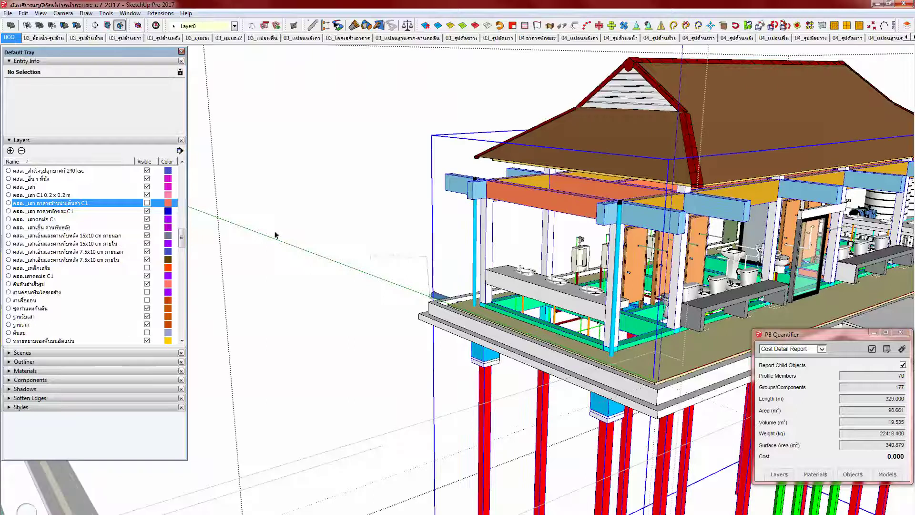
click(905, 334)
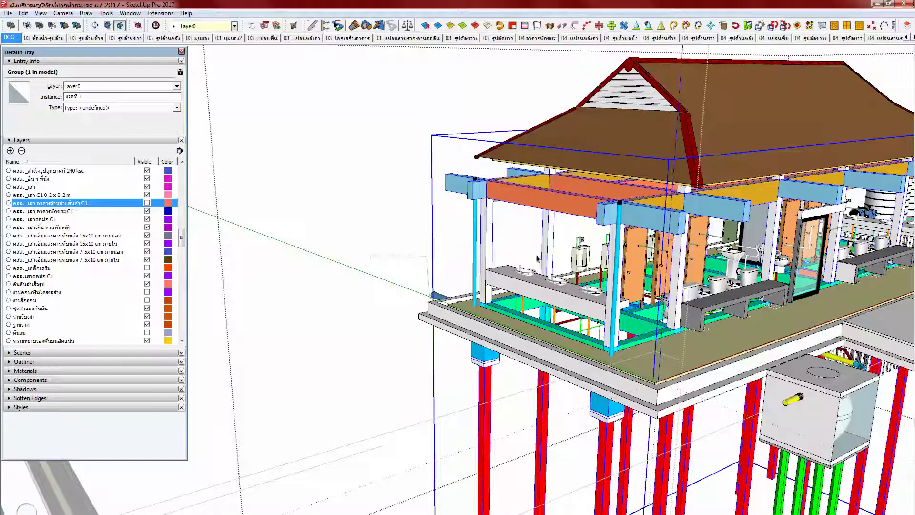
double_click(487, 254)
click(487, 254)
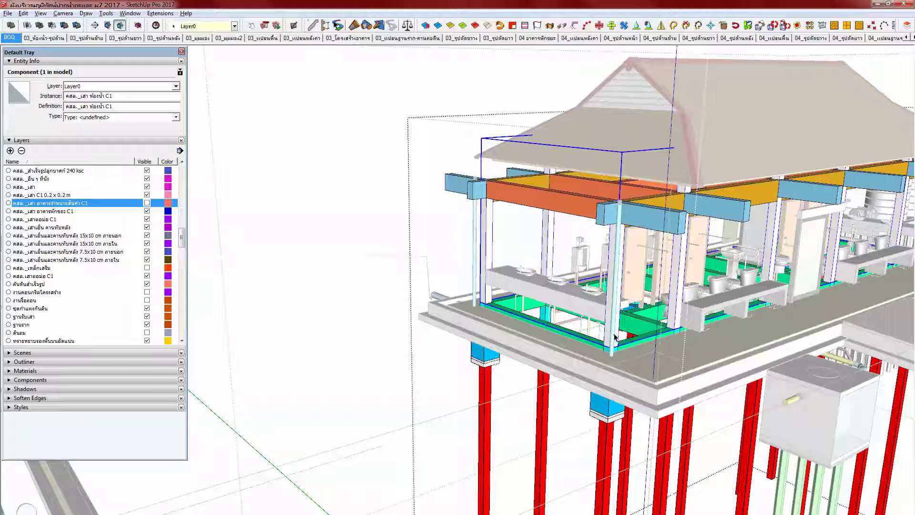
Step: Check the corner column's layer inside the component, leave it and copy the restroom column component
double_click(485, 257)
click(486, 257)
key(Escape)
key(Escape)
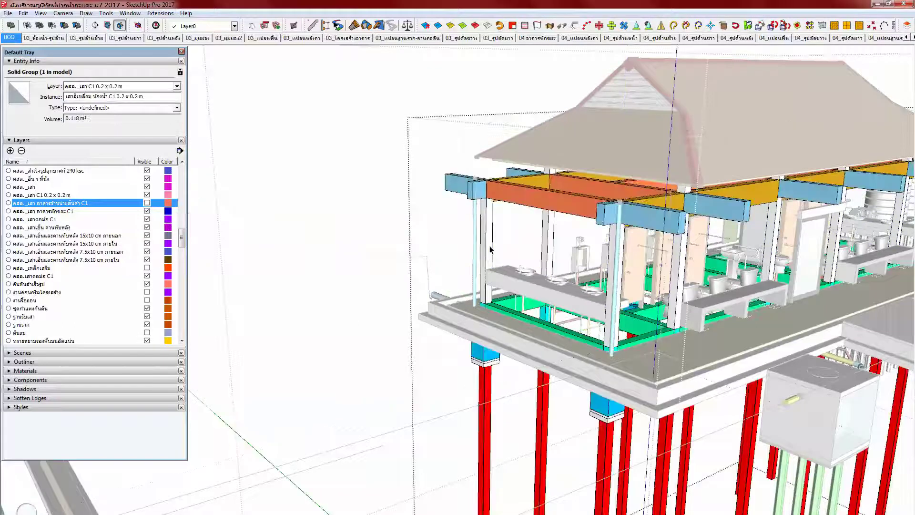
scroll(487, 252, down, 5)
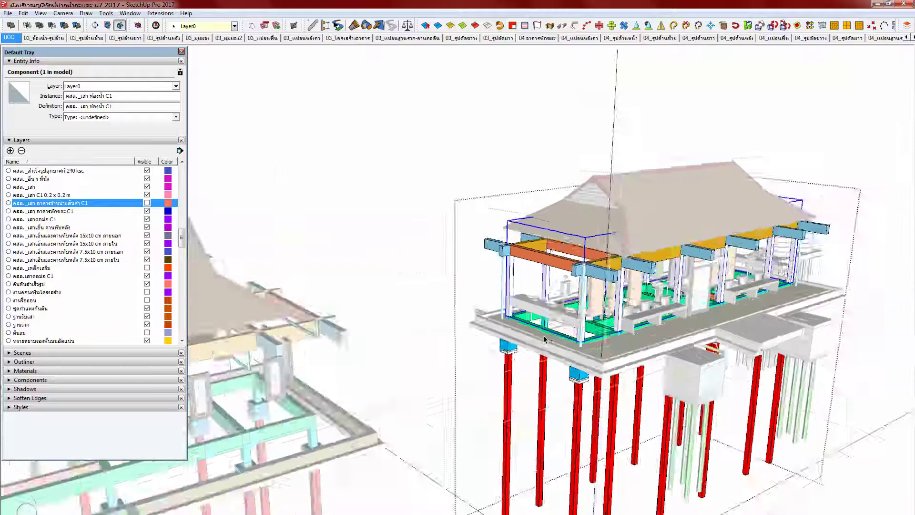
Step: Leave the restroom building and open the information centre for editing
scroll(371, 374, down, 3)
shift+middle_drag(372, 374, 562, 328)
key(Escape)
key(Escape)
scroll(405, 333, up, 3)
double_click(361, 424)
scroll(367, 422, up, 6)
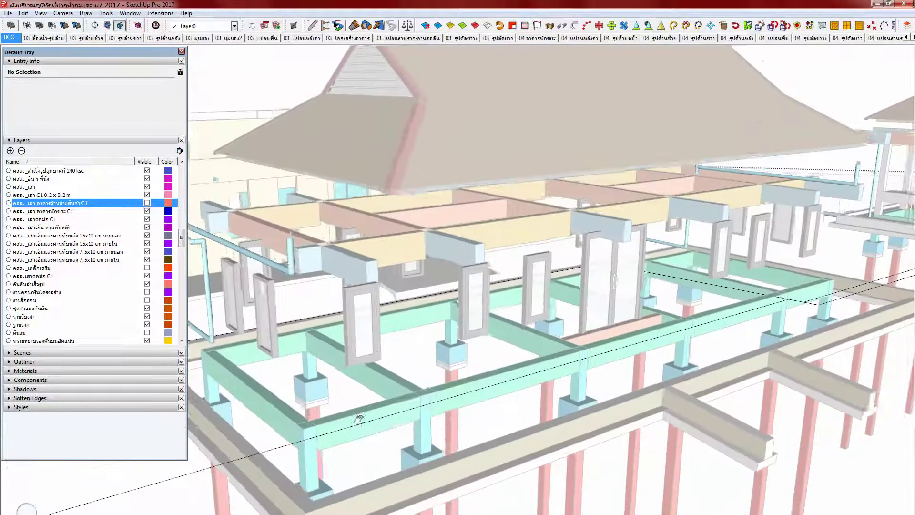
Step: Paste the column component into the information centre, placing it on the front corner of the ground beams
key(ctrl+v)
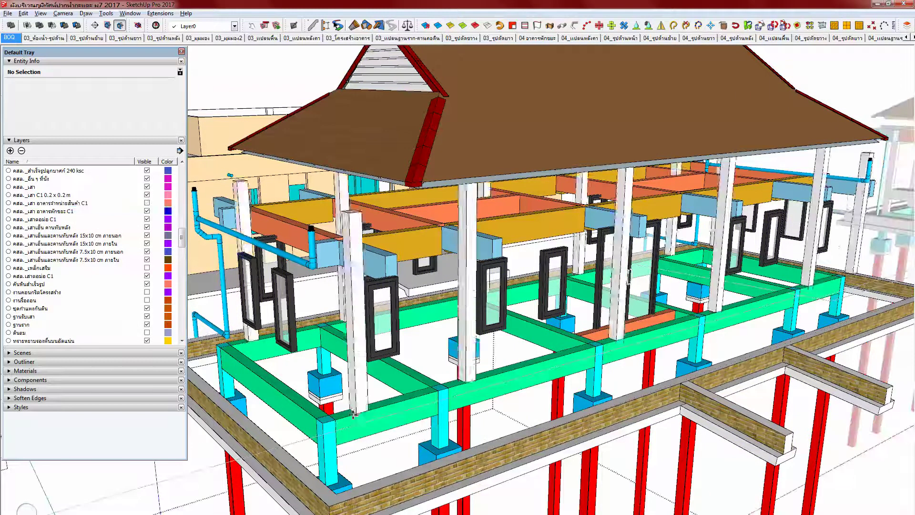
click(323, 423)
click(366, 411)
scroll(353, 419, up, 6)
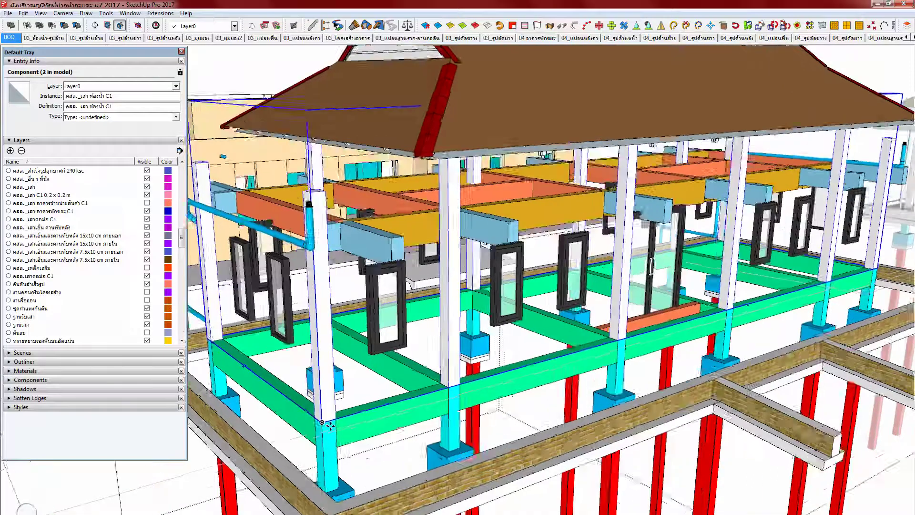
scroll(333, 436, down, 8)
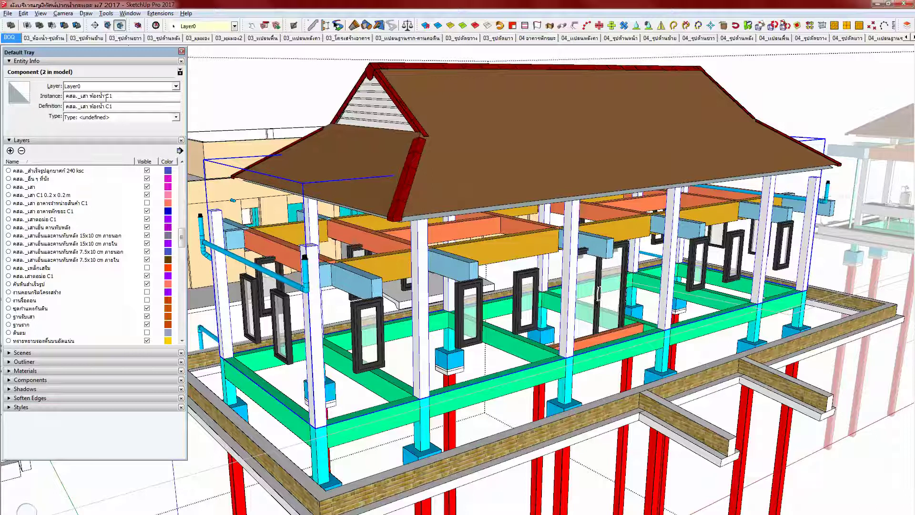
Step: Make the pasted column component unique and replace the restroom wording in its definition name with อาคารศูนย์ข้อมูลข่าวสาร
right_click(323, 371)
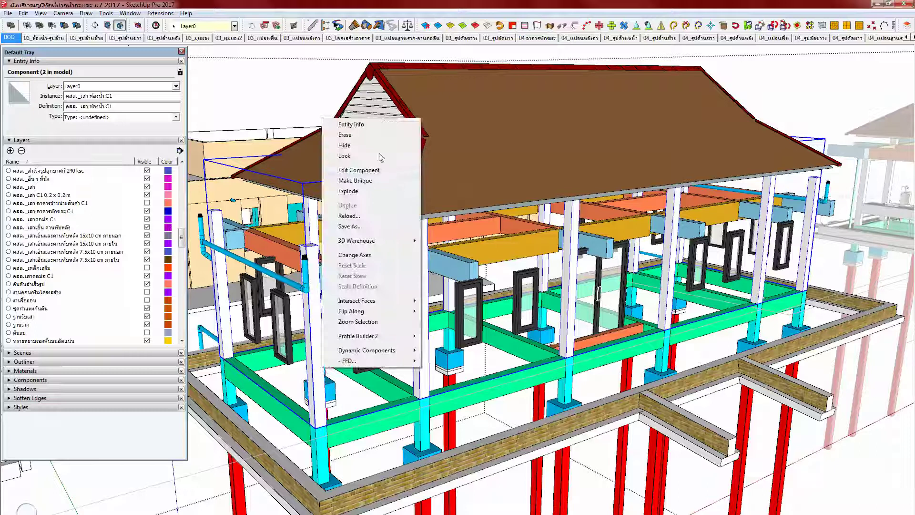
click(372, 181)
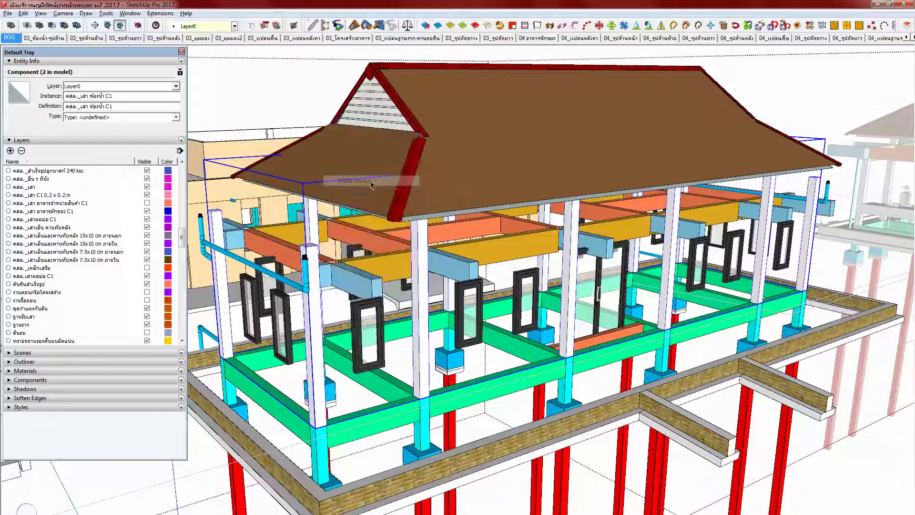
click(105, 106)
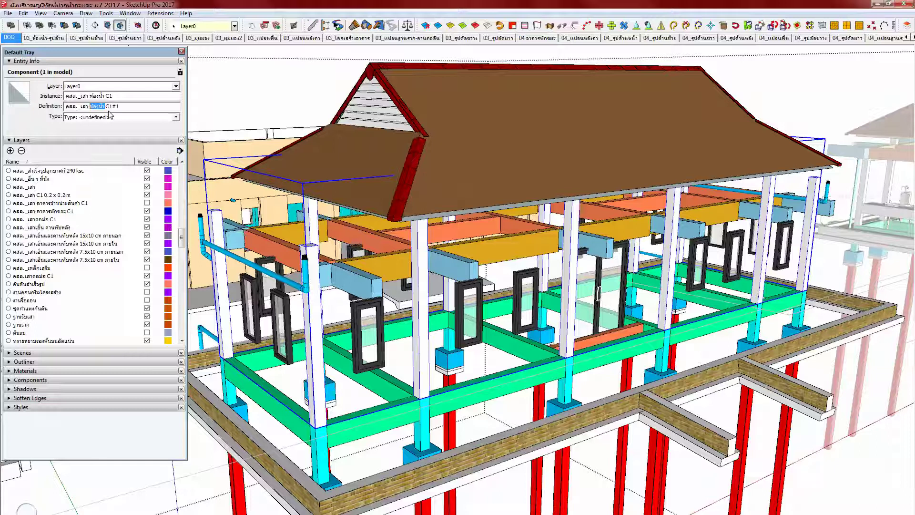
key(BackSpace)
text(อาคารจำ)
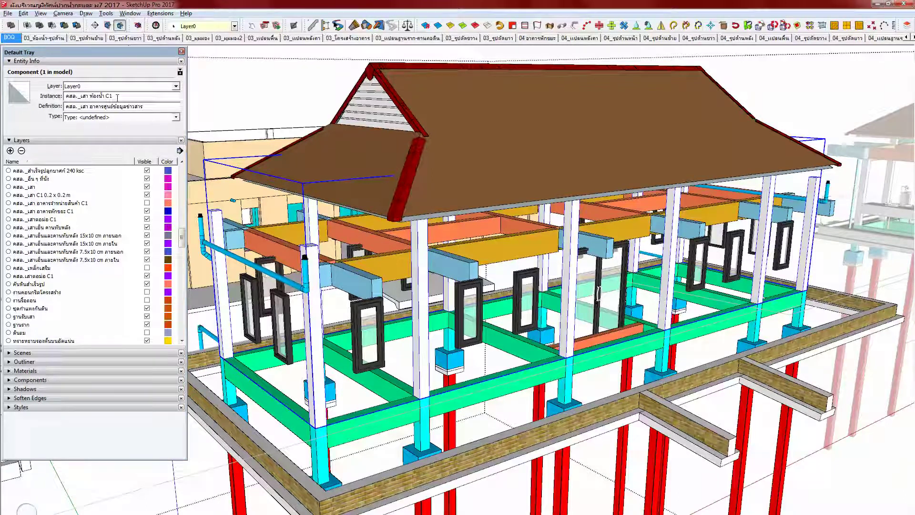
Step: Copy the column's definition name คสล._เสา อาคารศูนย์ข้อมูลข่าวสาร into its instance name
middle_drag(371, 418, 340, 437)
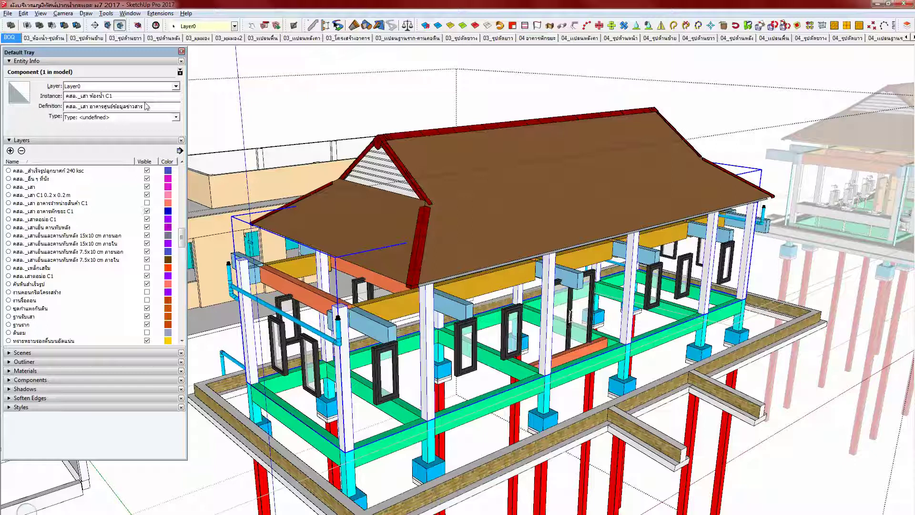
drag(158, 108, 37, 106)
key(ctrl+c)
triple_click(131, 94)
key(ctrl+v)
middle_drag(425, 223, 433, 225)
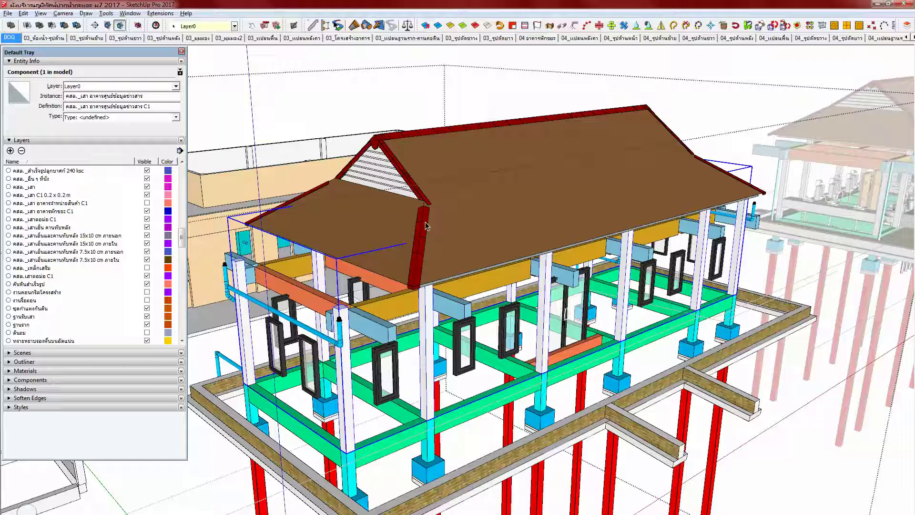
scroll(435, 225, up, 5)
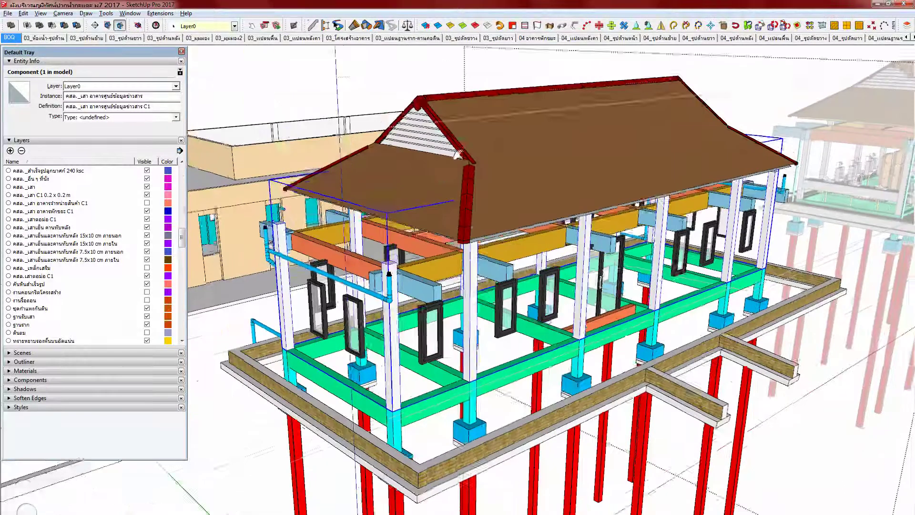
scroll(439, 248, down, 4)
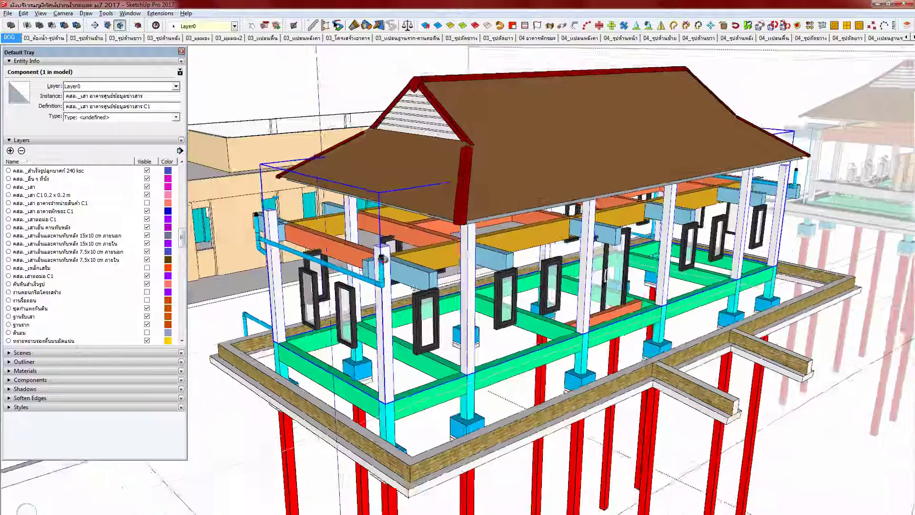
middle_drag(384, 259, 382, 229)
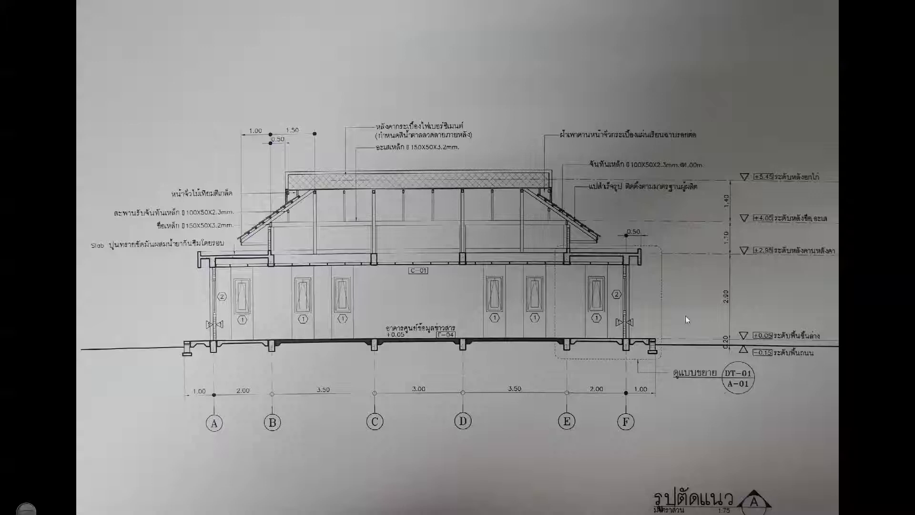
Step: Switch to ACDSee and examine the floor and roof beam levels on the information centre's section A drawing
drag(559, 236, 200, 164)
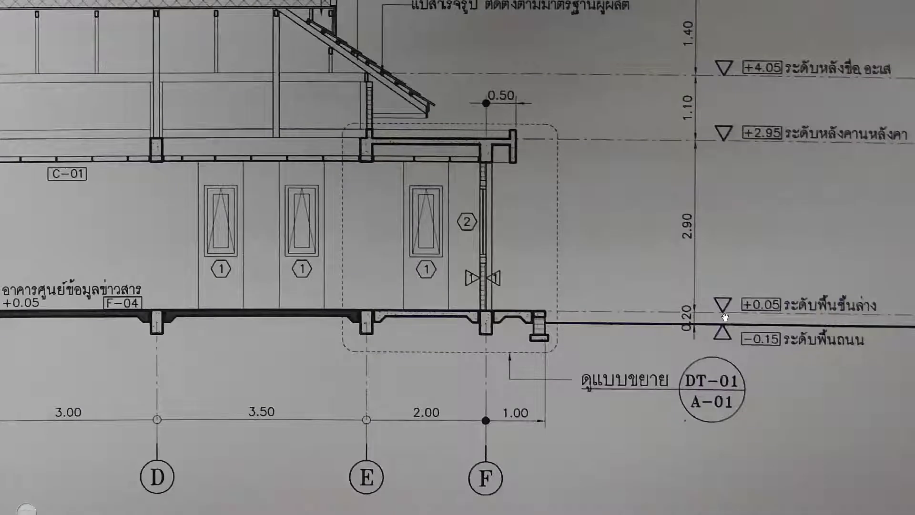
drag(545, 319, 547, 356)
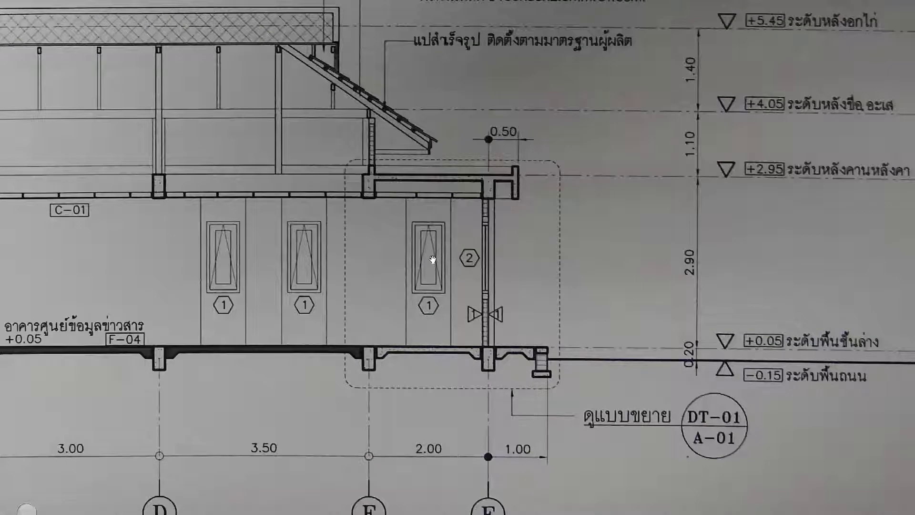
scroll(419, 271, up, 1)
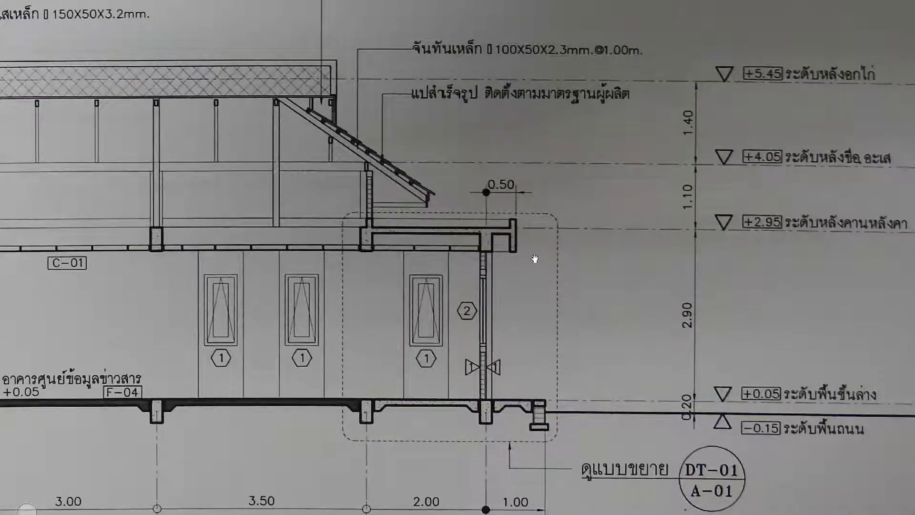
drag(537, 242, 531, 256)
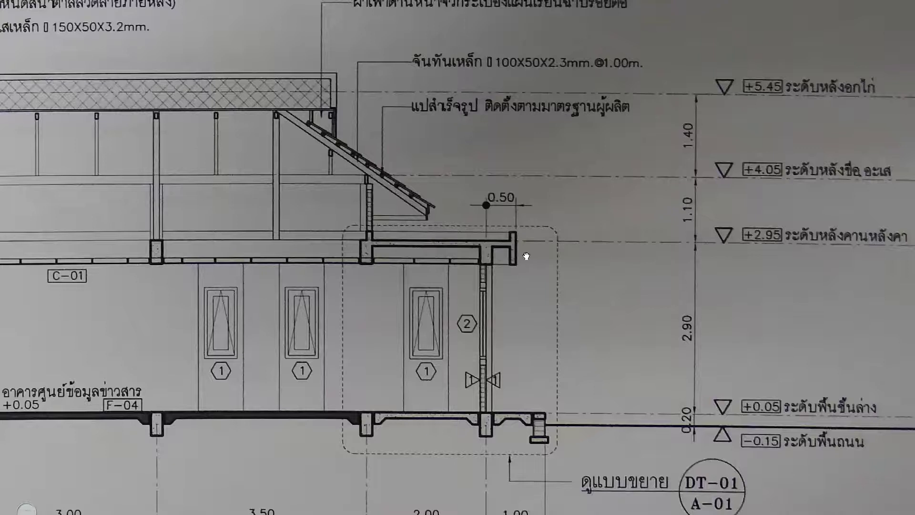
drag(518, 257, 503, 234)
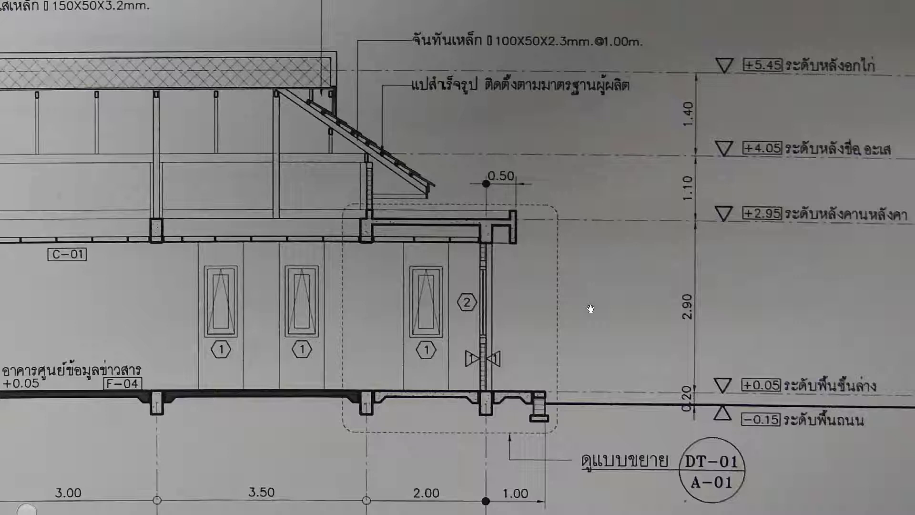
drag(389, 301, 542, 290)
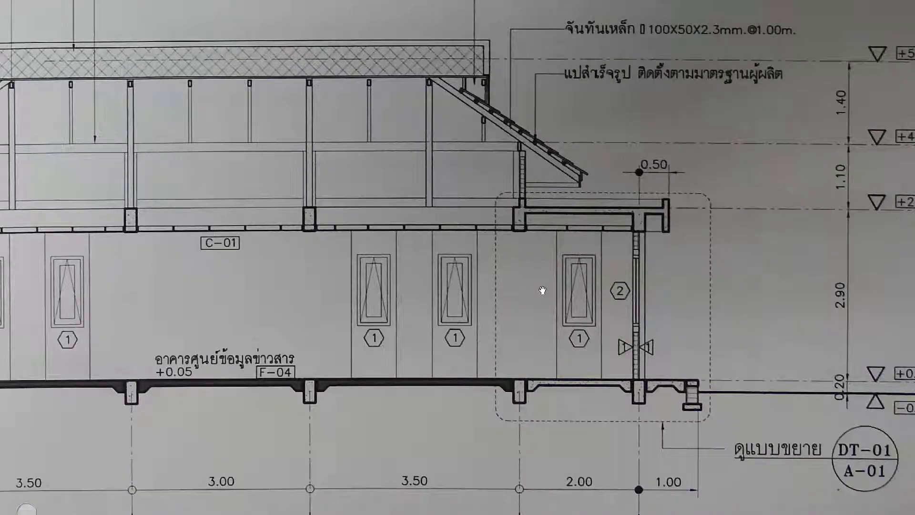
key(Escape)
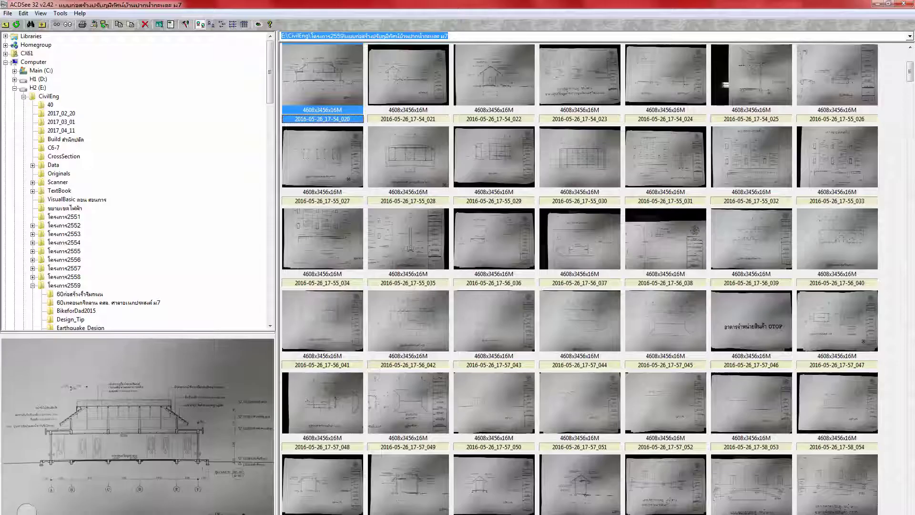
Step: Switch to Spec.dwg in AutoCAD and look up the F-04 floor finish in the finish schedule
key(alt+Tab)
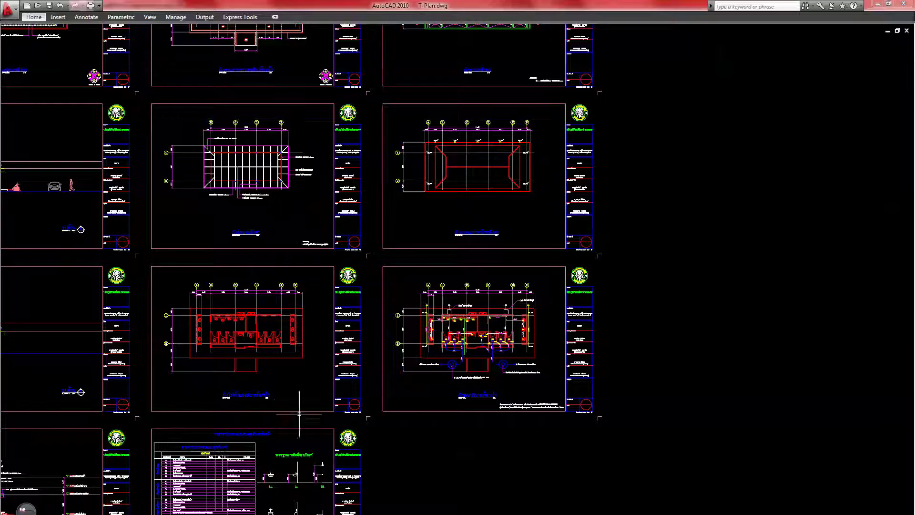
key(ctrl+Tab)
key(ctrl+Tab)
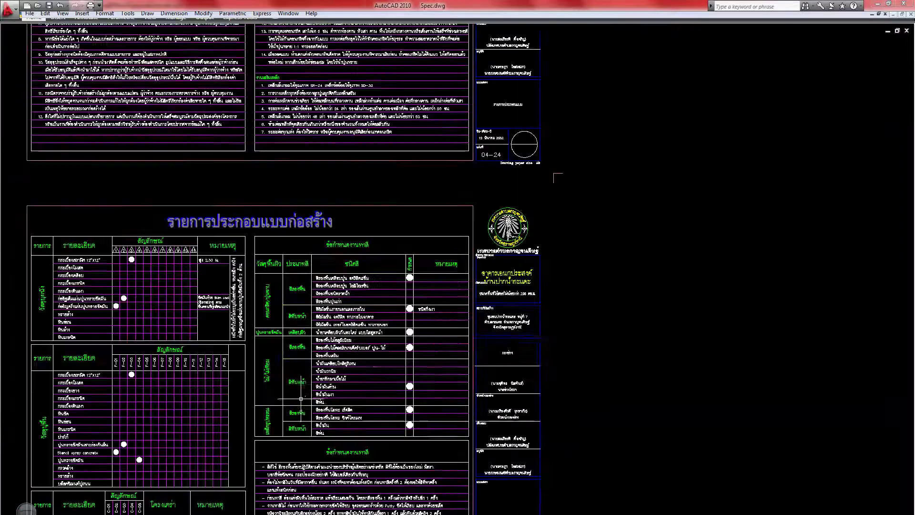
scroll(285, 432, up, 5)
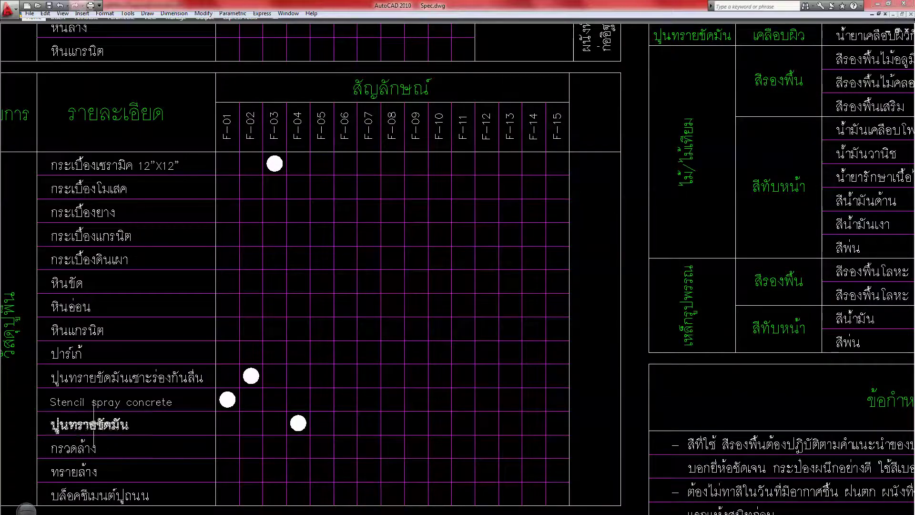
middle_drag(232, 433, 224, 383)
scroll(224, 382, down, 6)
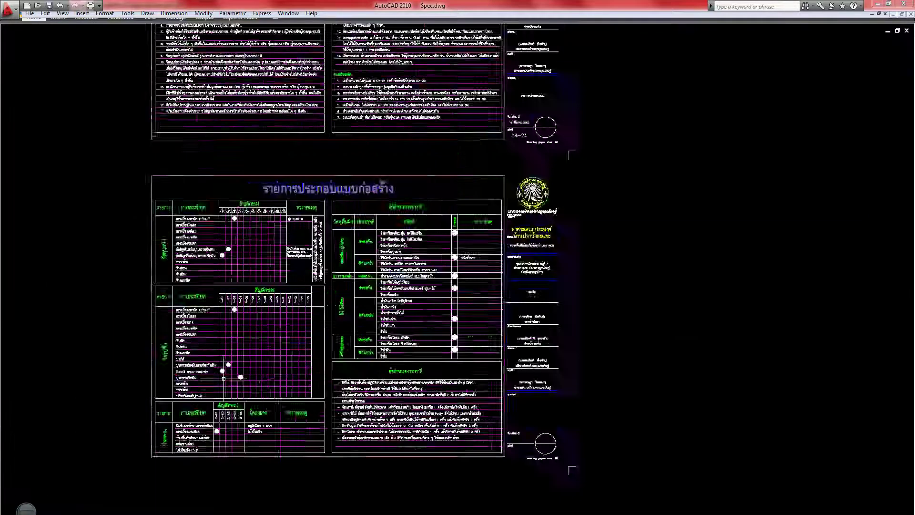
Step: Return to ACDSee and examine the floor finish codes for the room and walkway on the information centre's floor plan
key(alt+Tab)
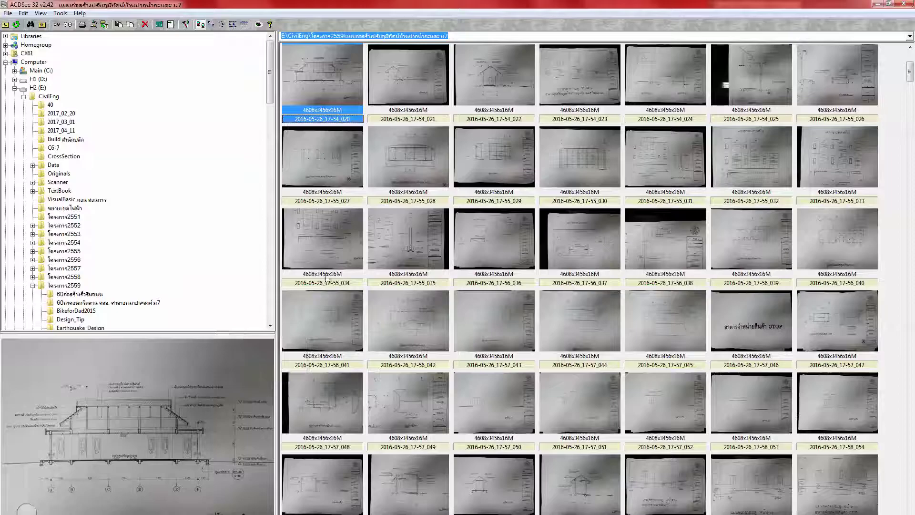
double_click(298, 65)
double_click(298, 66)
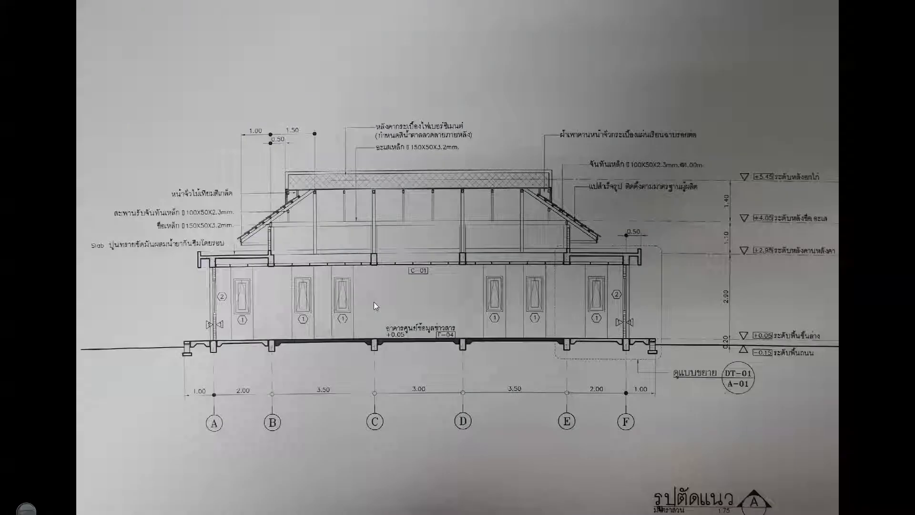
key(space)
scroll(373, 302, up, 6)
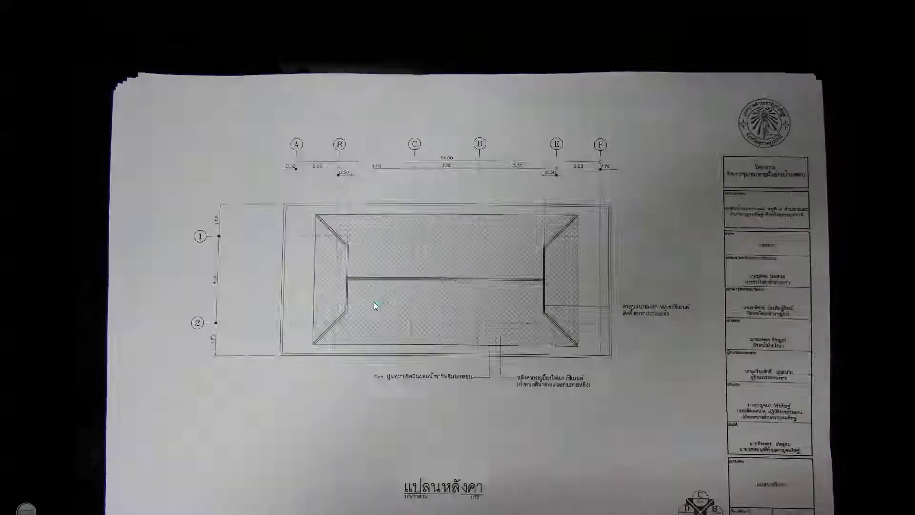
key(space)
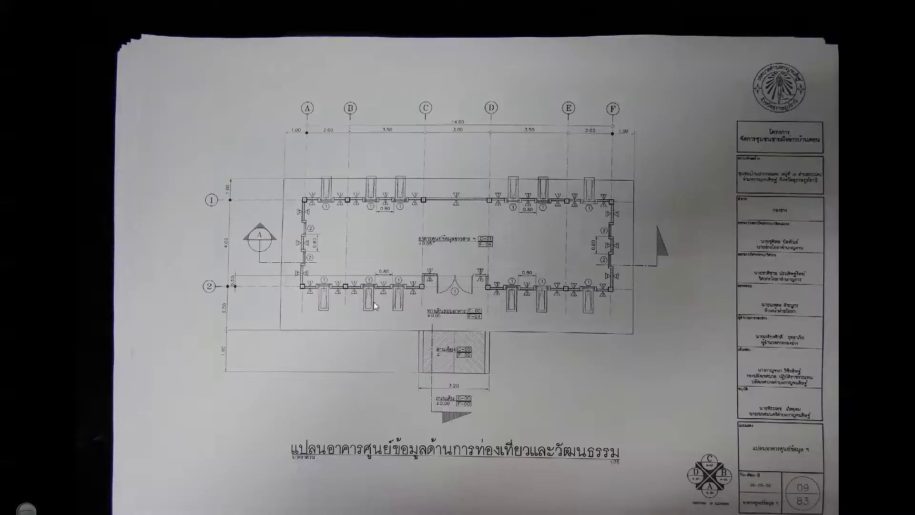
click(414, 260)
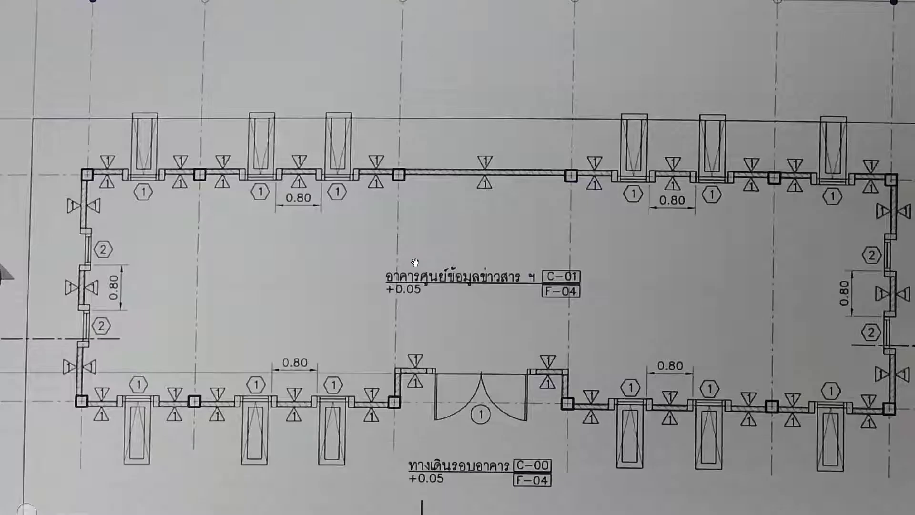
drag(457, 333, 394, 80)
drag(409, 140, 414, 299)
drag(383, 164, 382, 177)
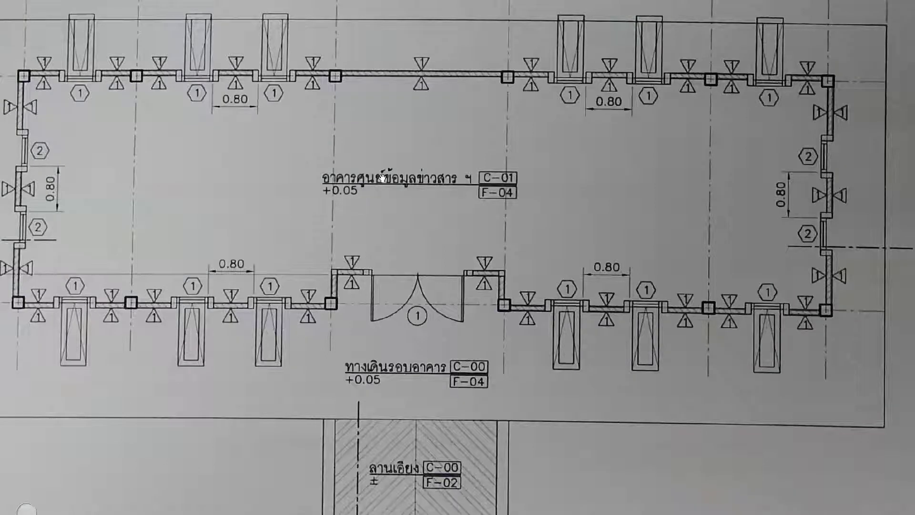
Step: Switch to the Excel cost estimate and search the item list for ขัดมัน
key(alt+Tab)
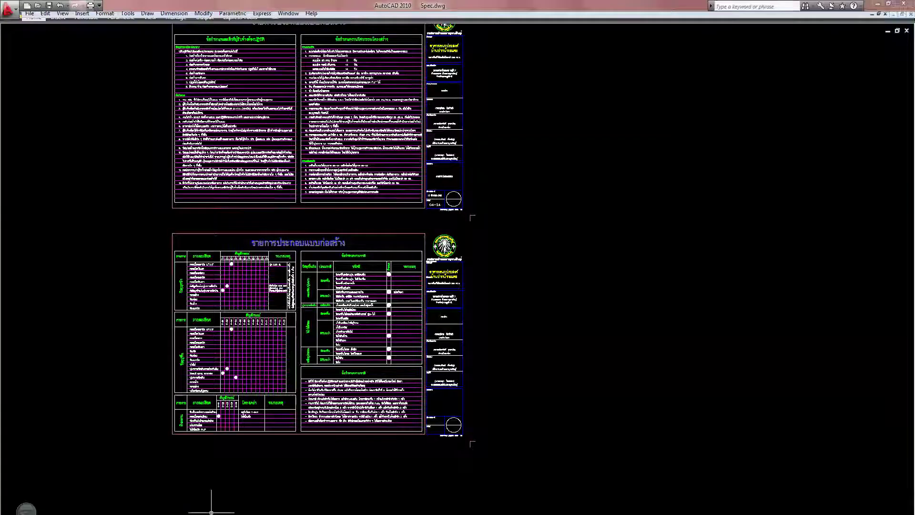
click(211, 513)
click(110, 320)
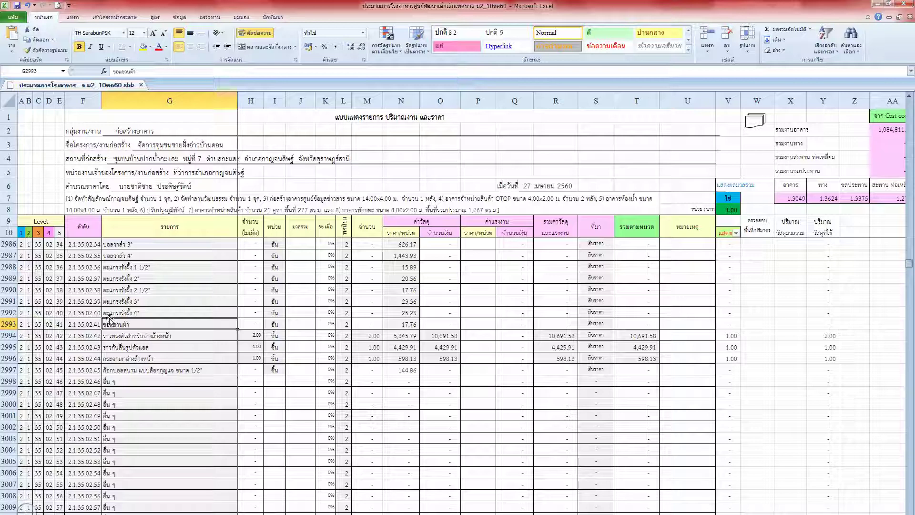
key(ctrl+f)
text(ข)
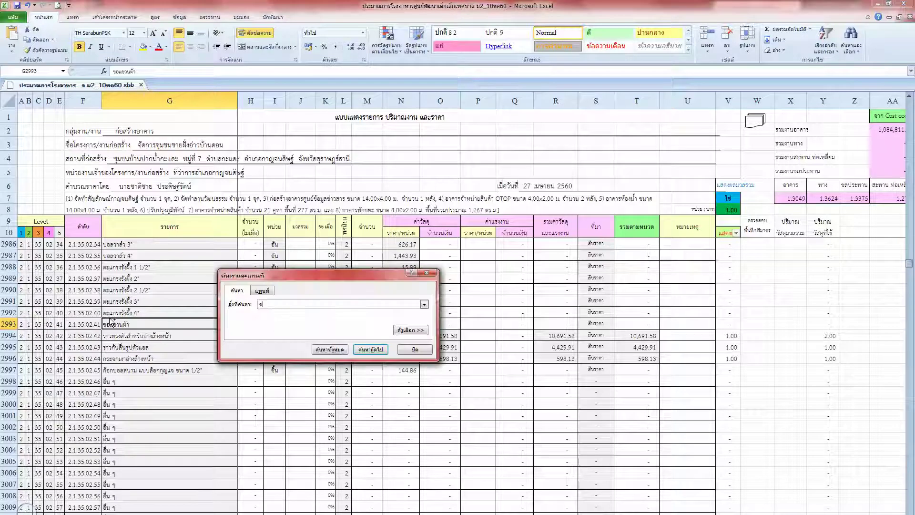
text(้อม)
key(Return)
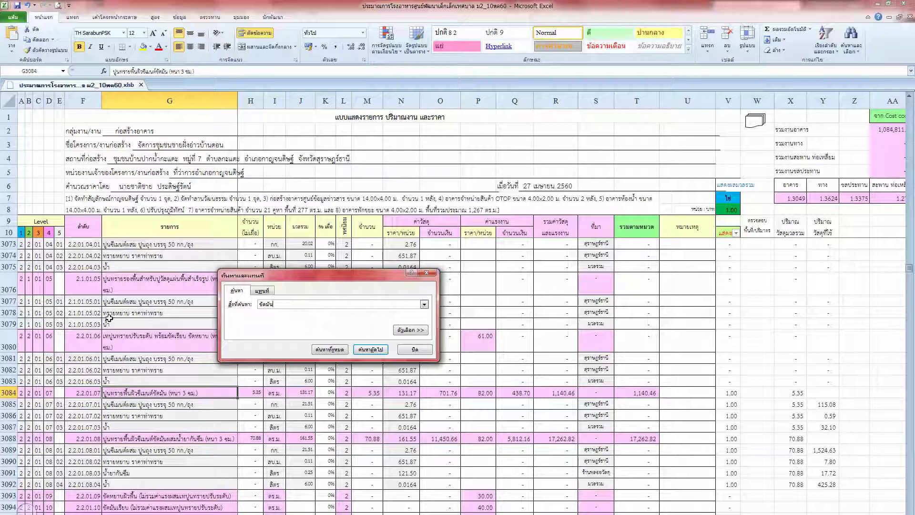
key(Escape)
Step: Go from the search match back to the start of cost section 2.1, งานสถาปัตยกรรมภายในอาคาร
key(Left)
key(Left)
key(Left)
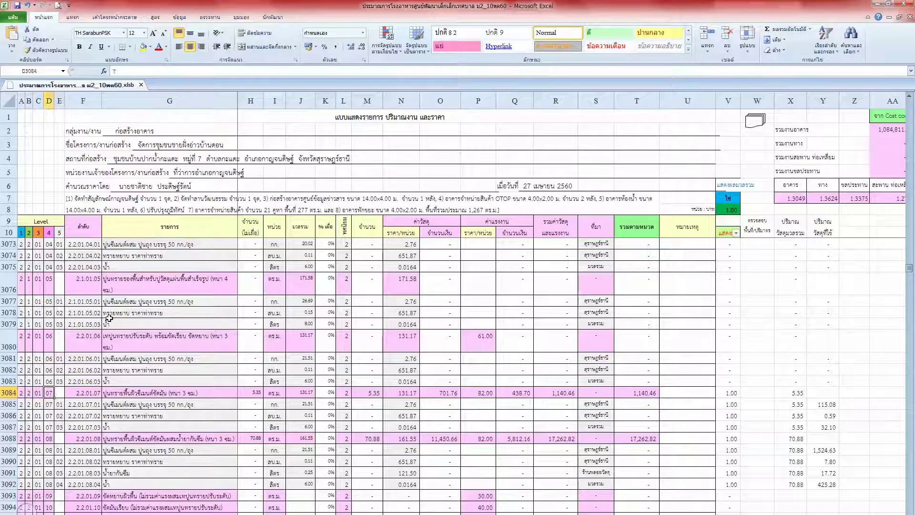
key(Left)
key(ctrl+Up)
key(ctrl+Up)
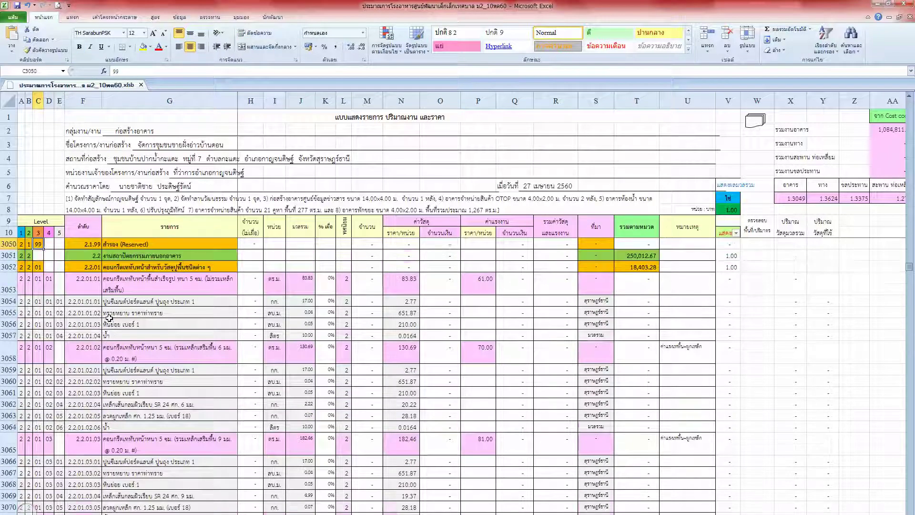
key(ctrl+Up)
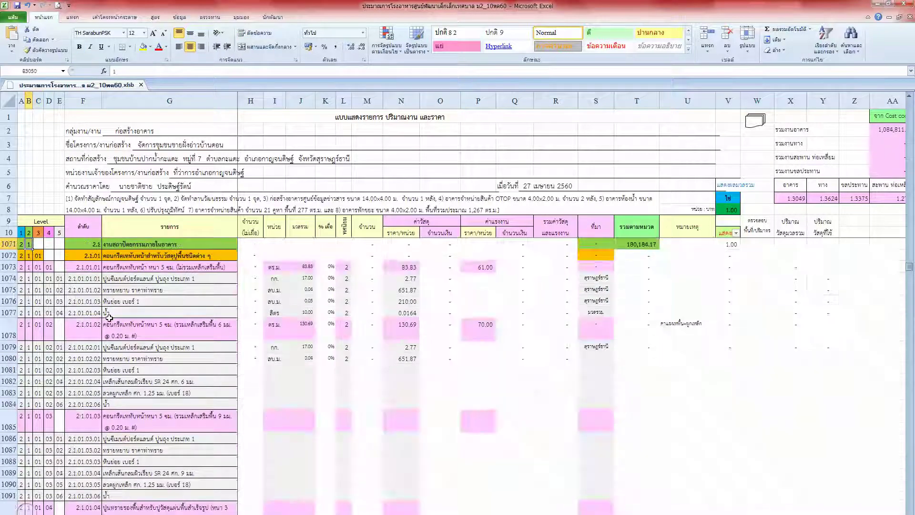
key(Down)
key(Down)
key(Right)
key(Down)
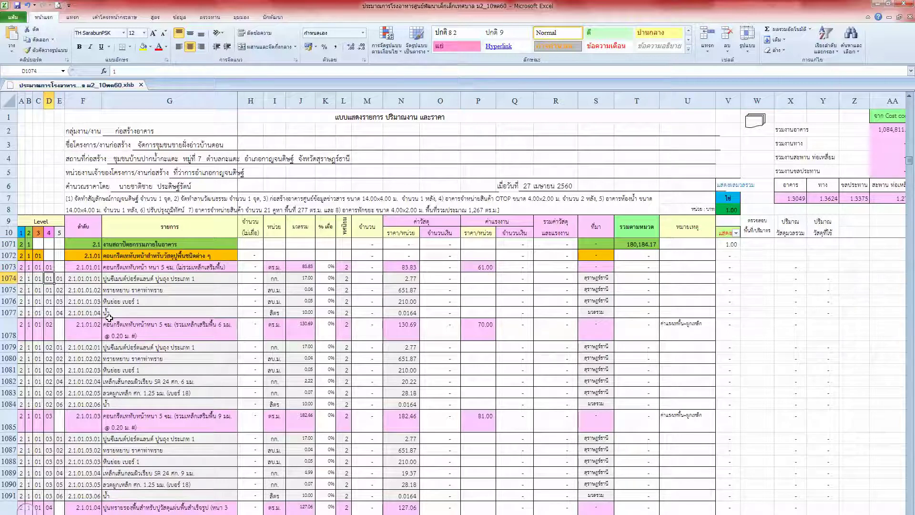
Step: Examine the floor finish items in section 2.1.01, including the polished cement finish item 2.1.01.07
key(Down)
key(Down)
key(Down)
key(Down)
key(Down)
key(Down)
key(Down)
key(Down)
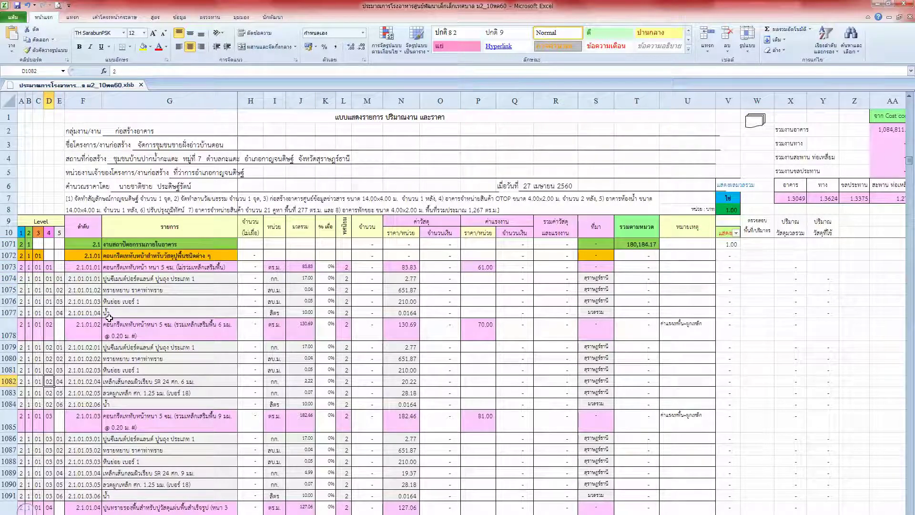
scroll(141, 346, down, 5)
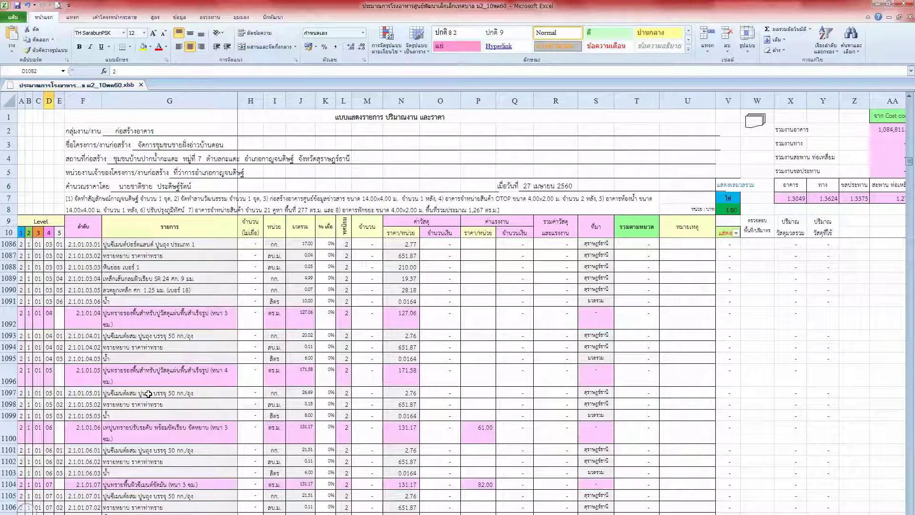
click(135, 317)
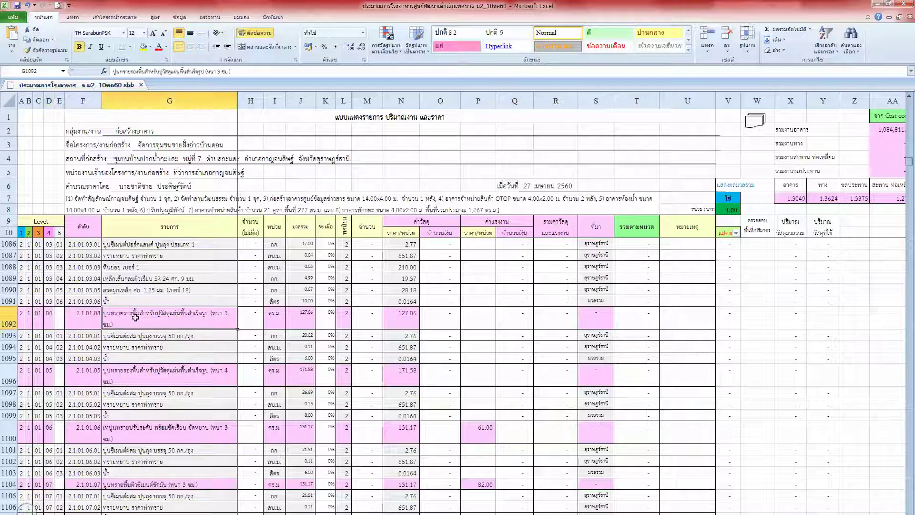
click(143, 484)
scroll(229, 405, down, 3)
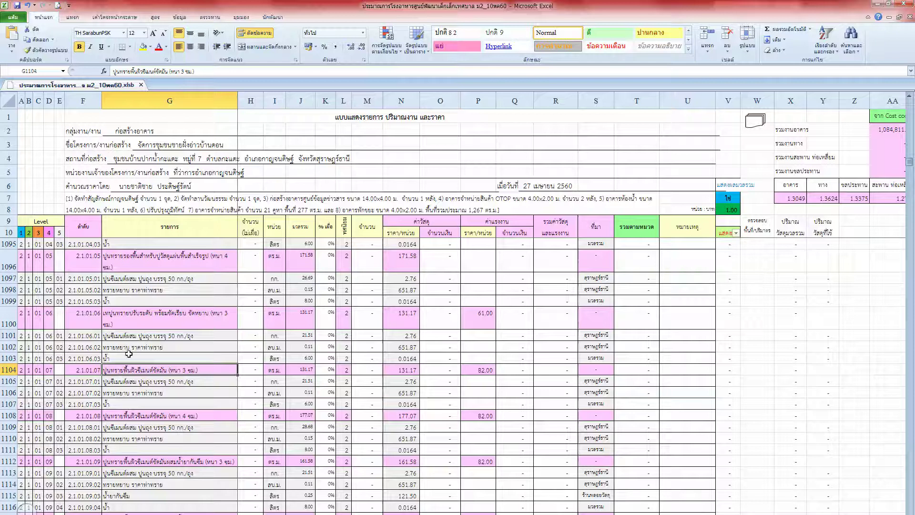
Step: Switch to the SketchUp model and examine the information centre's ground beams and columns and the start of the layer list
key(alt+Tab)
key(alt+Tab)
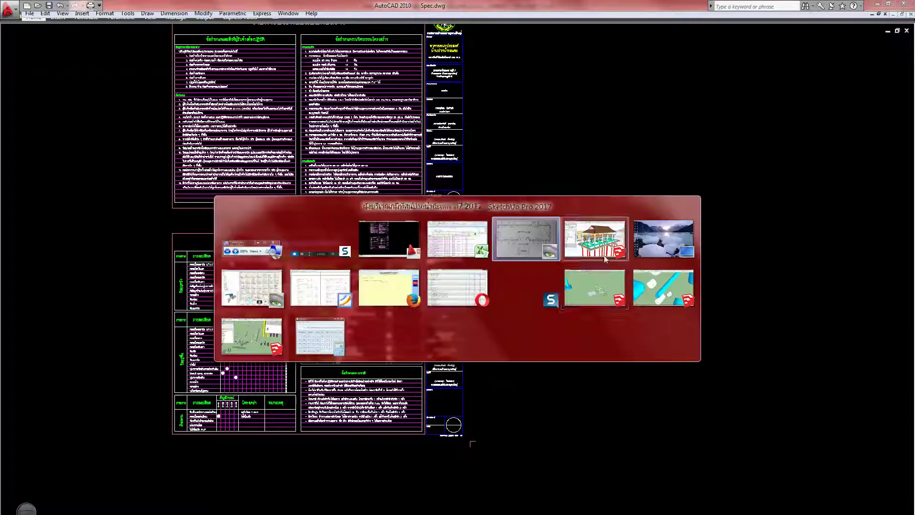
click(603, 252)
middle_drag(376, 393, 361, 352)
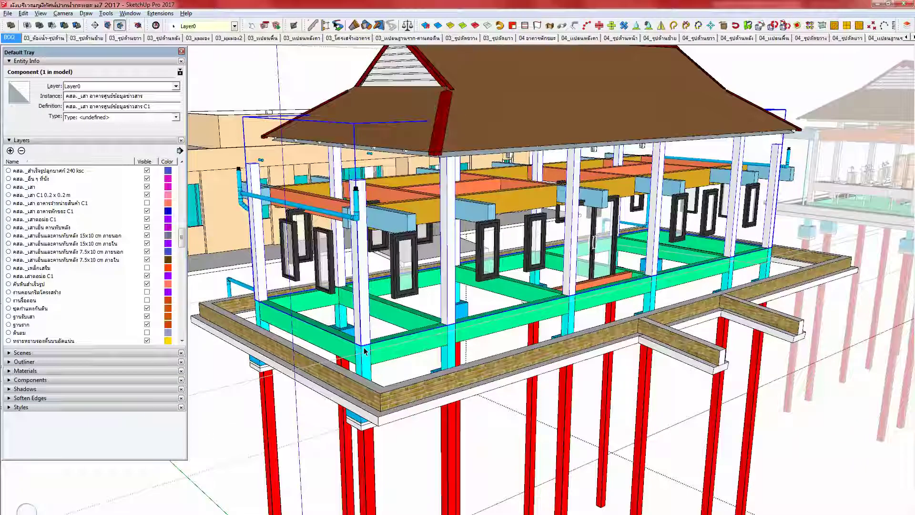
scroll(362, 355, up, 4)
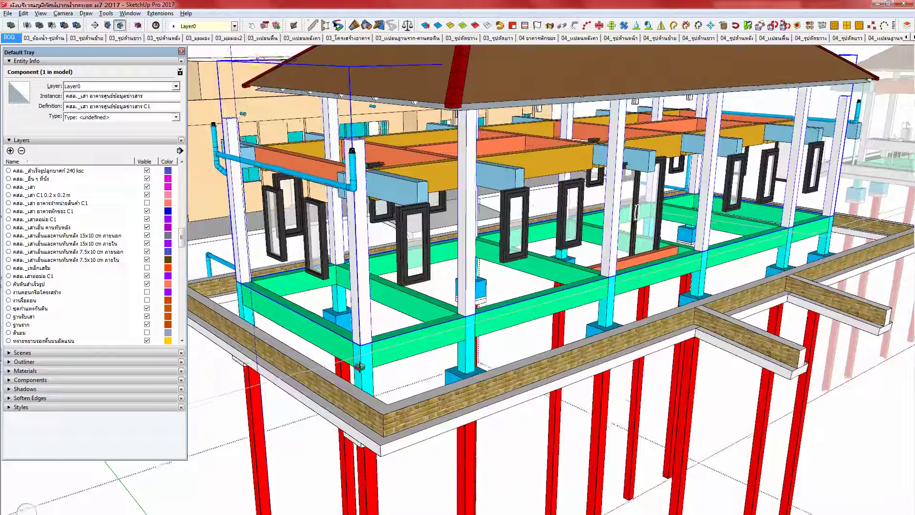
scroll(360, 365, down, 3)
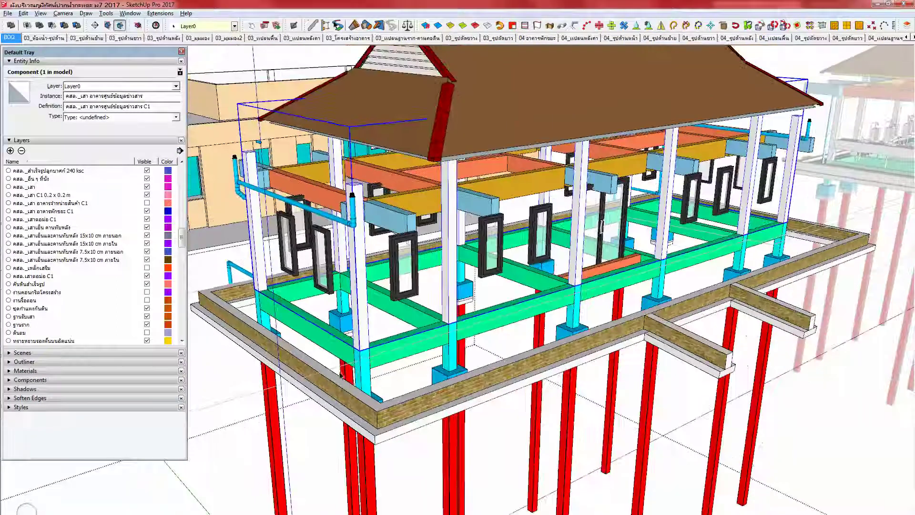
middle_drag(361, 358, 360, 356)
scroll(381, 327, down, 4)
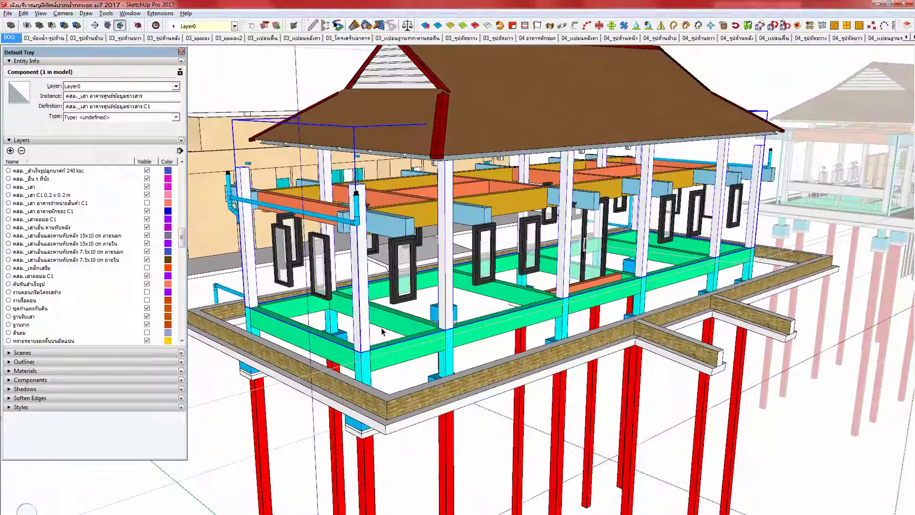
drag(181, 237, 183, 232)
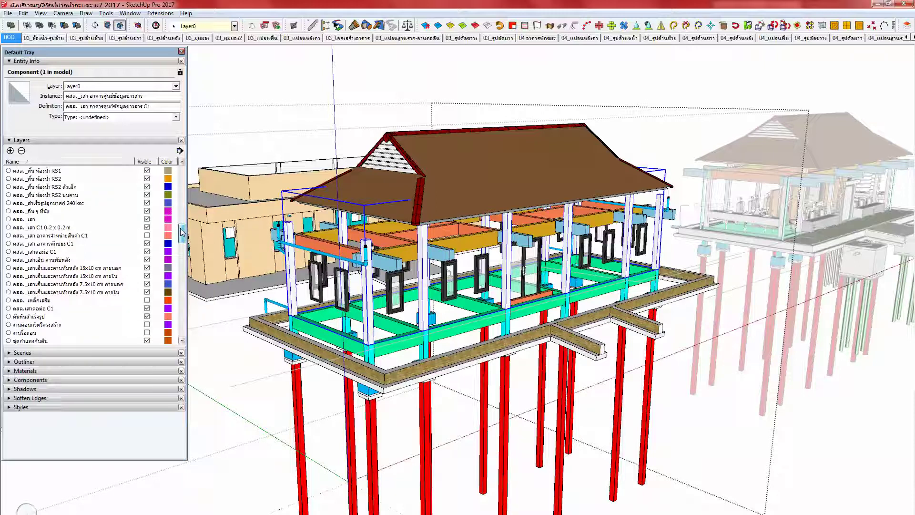
drag(182, 232, 183, 174)
Step: Open the beige wall component behind the information centre for editing and select all of its geometry
middle_drag(295, 282, 424, 312)
click(332, 276)
middle_drag(332, 276, 393, 251)
double_click(337, 294)
key(ctrl+a)
scroll(392, 251, up, 10)
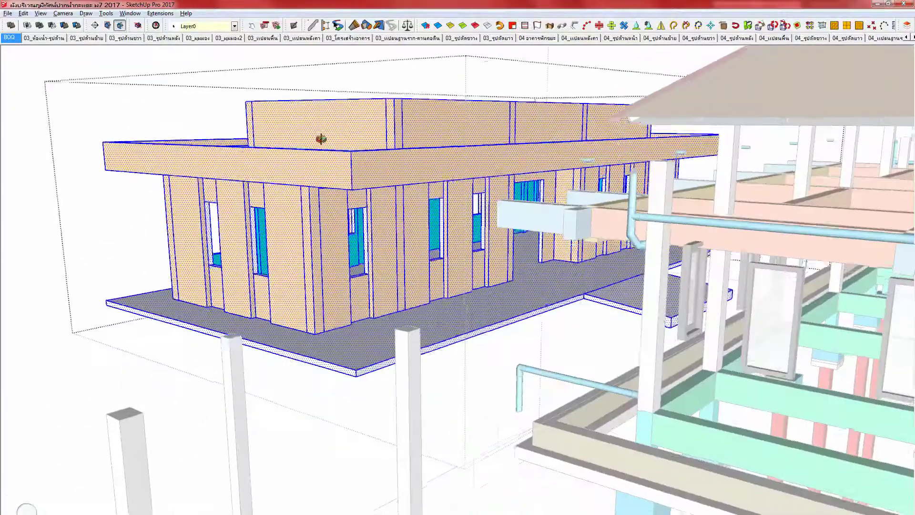
Step: Try to reverse all the selected faces of the beige wall component
middle_drag(321, 139, 255, 67)
middle_drag(337, 194, 386, 341)
scroll(279, 262, down, 3)
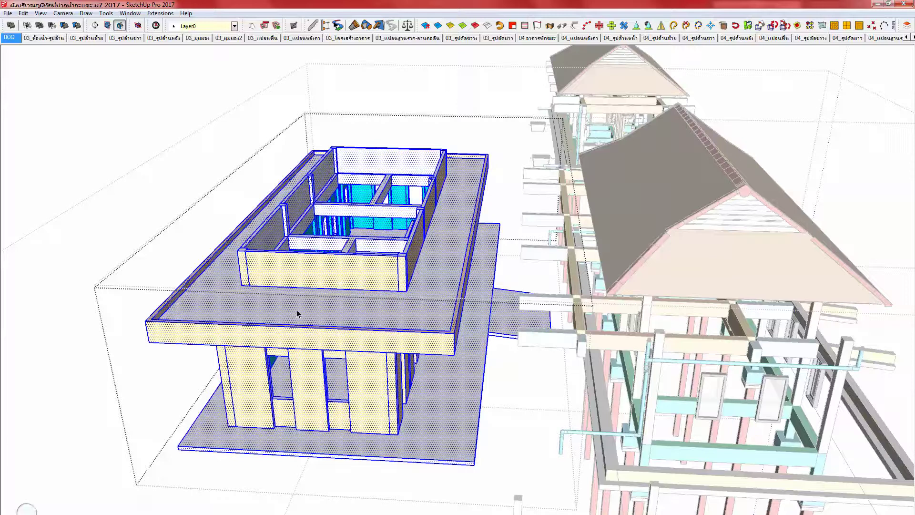
middle_drag(399, 388, 351, 379)
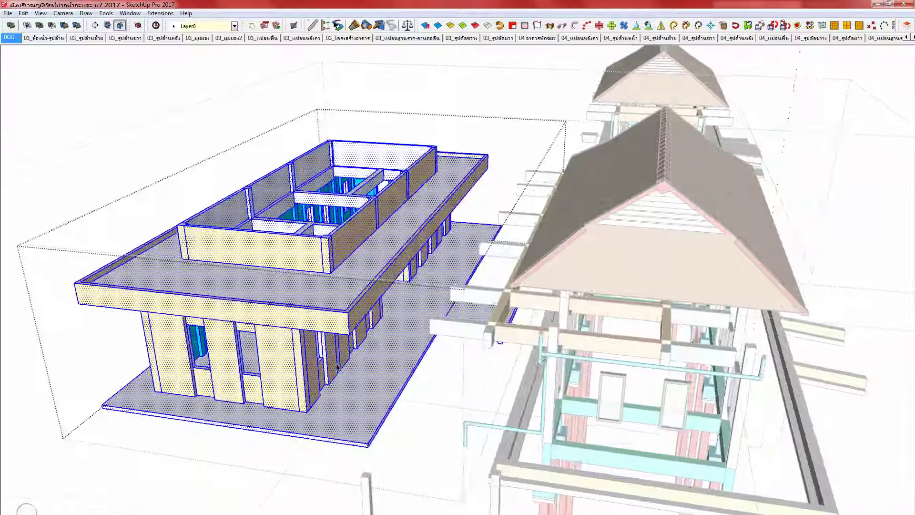
key(shift+r)
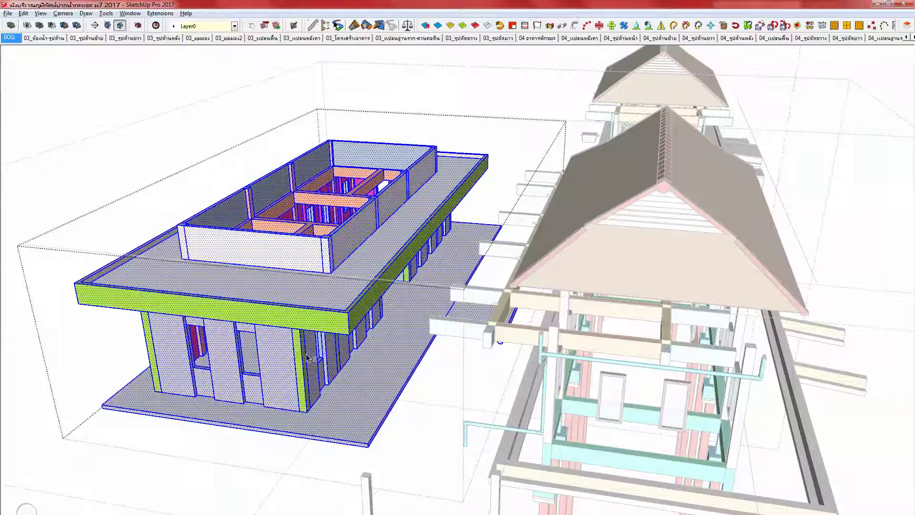
middle_drag(309, 358, 312, 302)
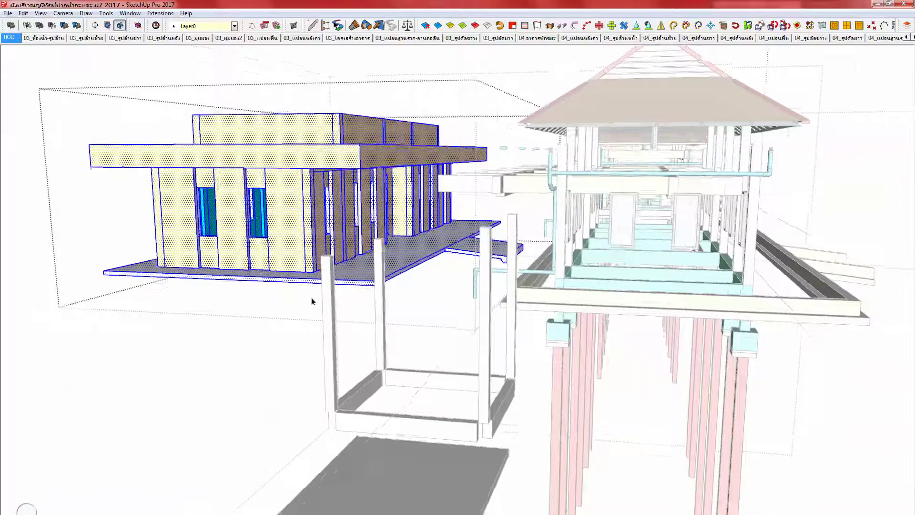
middle_drag(309, 219, 318, 262)
mouse_move(337, 229)
middle_down()
mouse_move(373, 362)
mouse_move(366, 314)
mouse_move(342, 330)
mouse_move(272, 255)
middle_up()
Step: Leave the wall component and group a copy of its wall and slab geometry in place
key(Escape)
scroll(274, 255, down, 3)
scroll(274, 267, down, 3)
key(Escape)
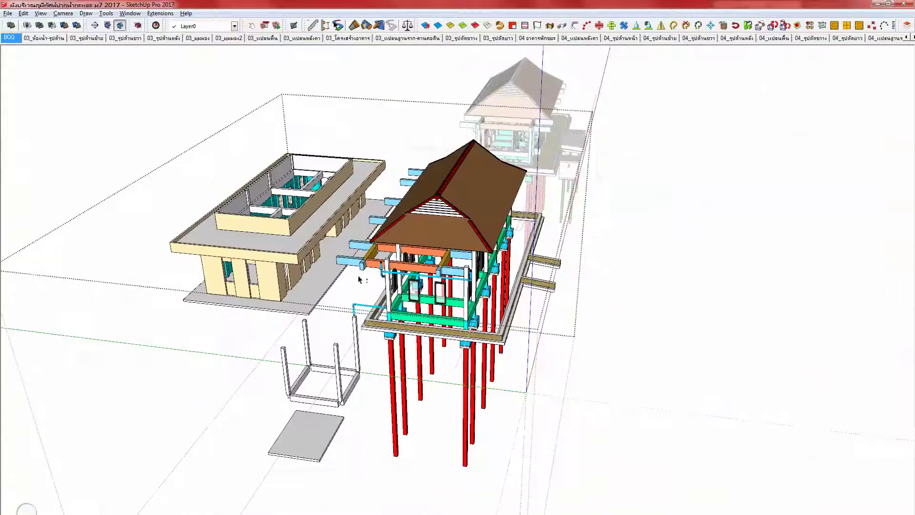
click(455, 209)
middle_drag(454, 209, 336, 293)
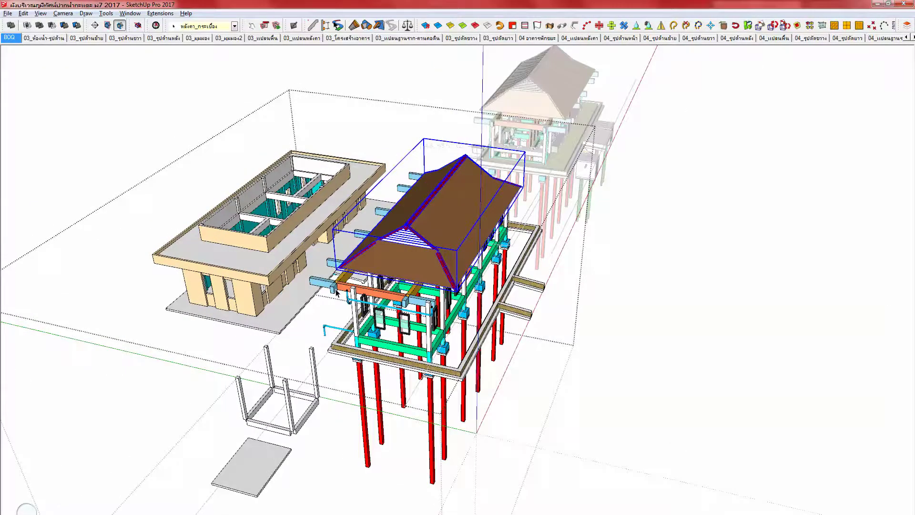
middle_drag(313, 304, 300, 303)
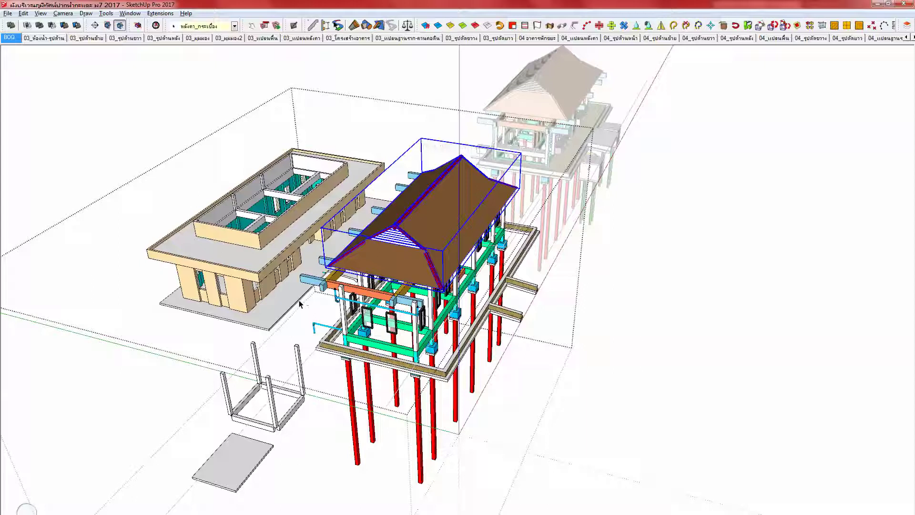
click(253, 309)
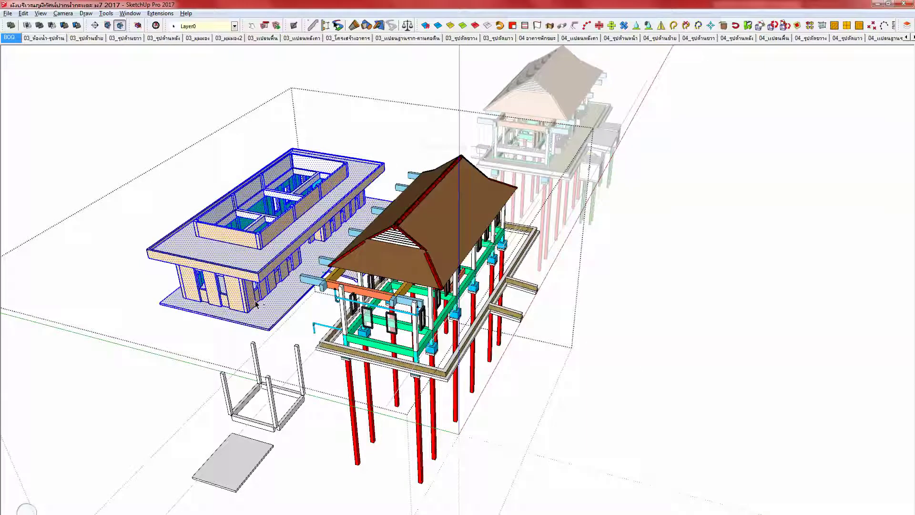
key(ctrl+g)
scroll(244, 296, up, 3)
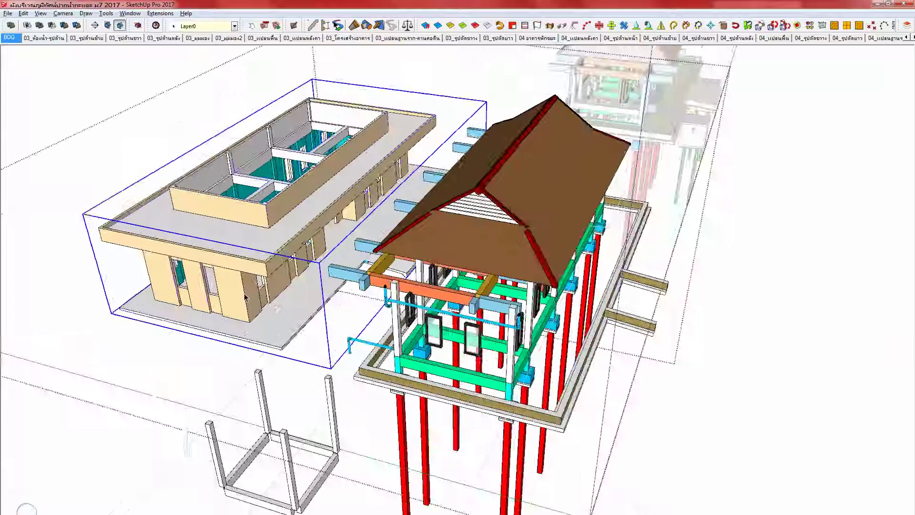
Step: Examine the entity information of the new wall group and of all the geometry inside it
key(ctrl+i)
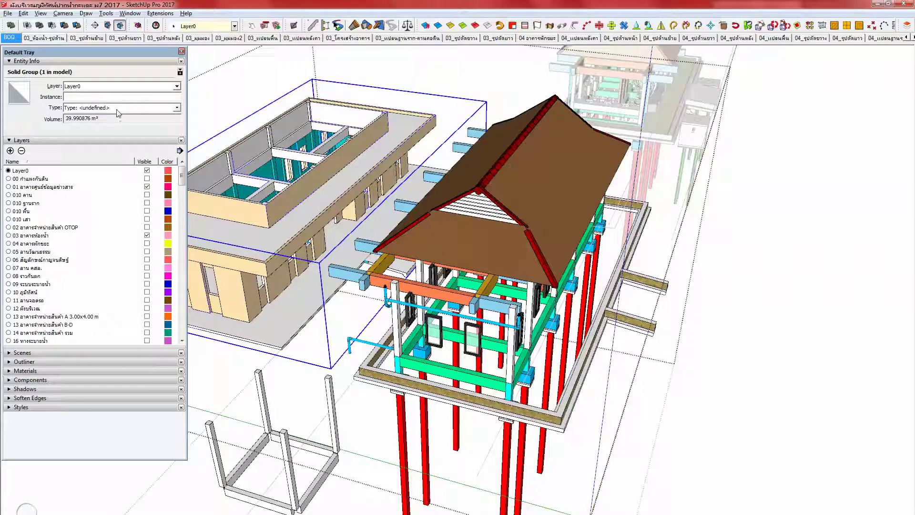
shift+middle_drag(264, 253, 336, 284)
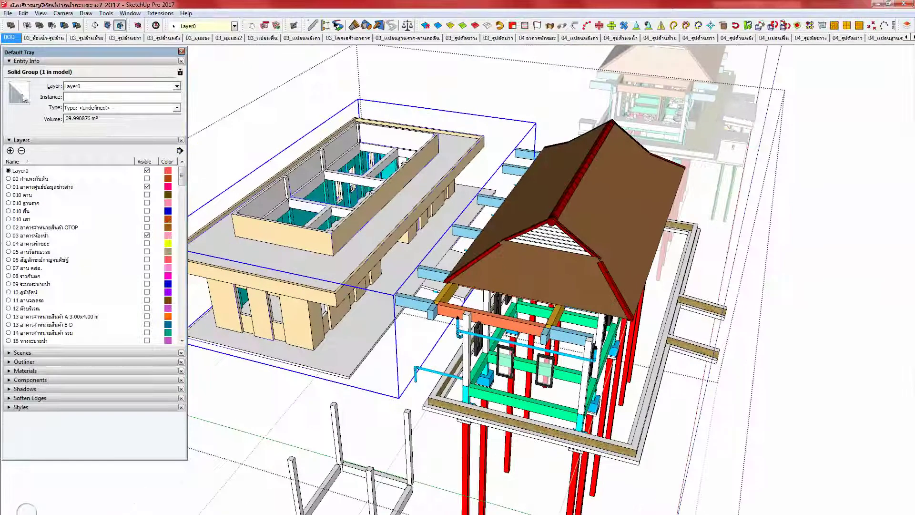
triple_click(258, 249)
shift+middle_drag(274, 259, 325, 274)
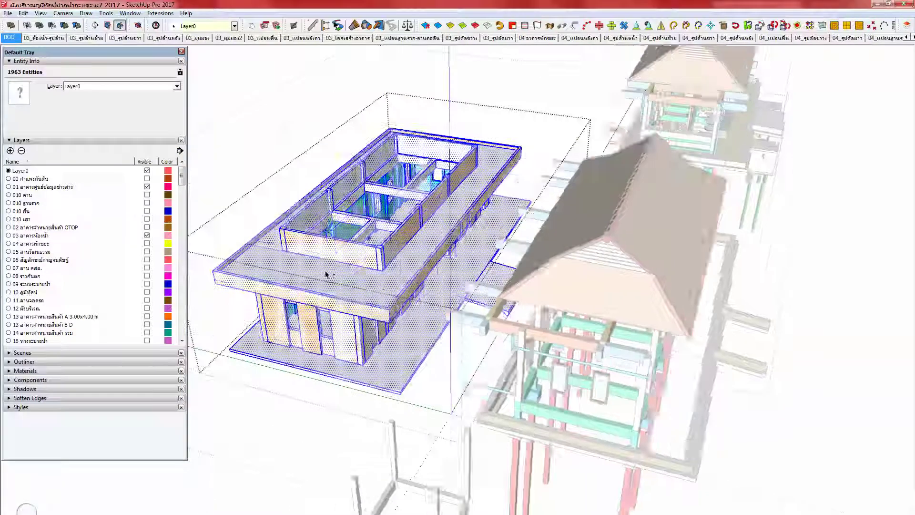
key(shift+h)
click(217, 202)
click(241, 264)
click(241, 264)
Step: Name the new wall group's instance ผนัง-ตกแต่ง
click(77, 97)
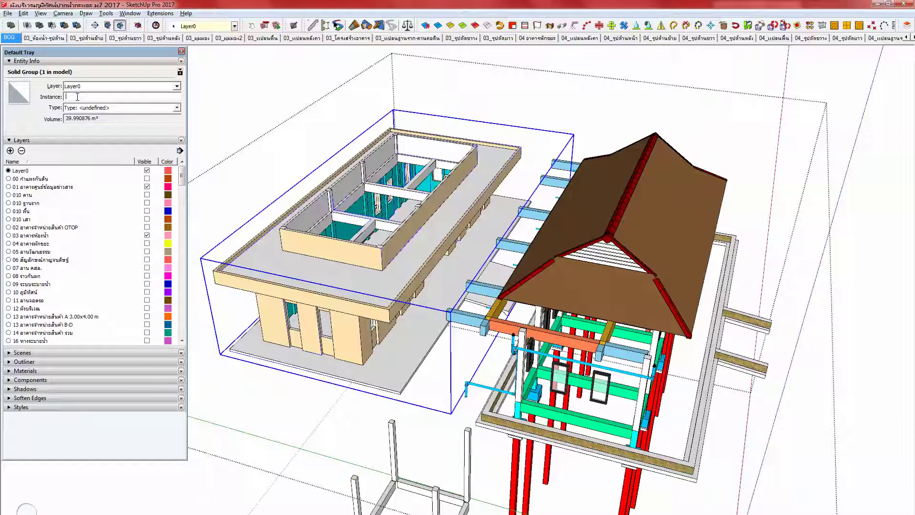
text(อาคารจำหน่ายสิ)
key(Return)
text(ผนัง-ตกแต)
middle_drag(323, 280, 258, 254)
scroll(257, 254, down, 3)
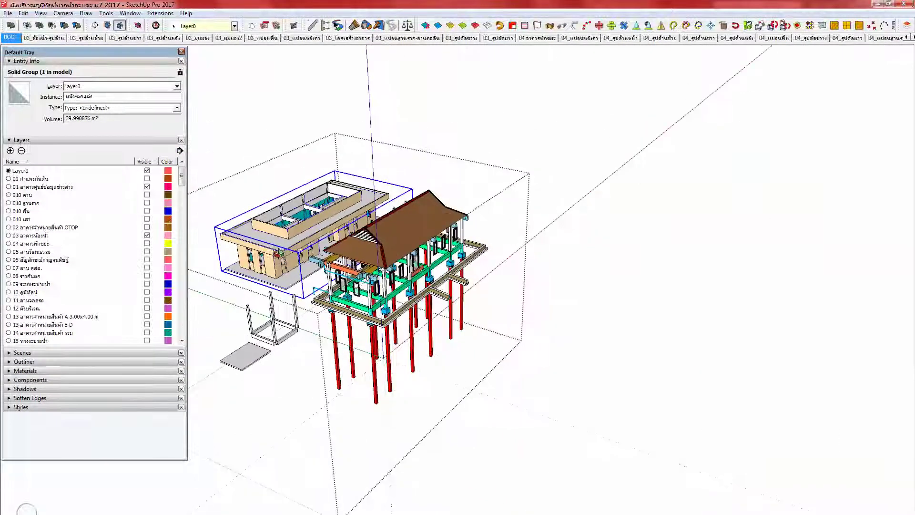
Step: Assign the ผนัง-ตกแต่ง group to the layer ผนัง_ตกแต่ง
click(234, 26)
drag(317, 51, 327, 113)
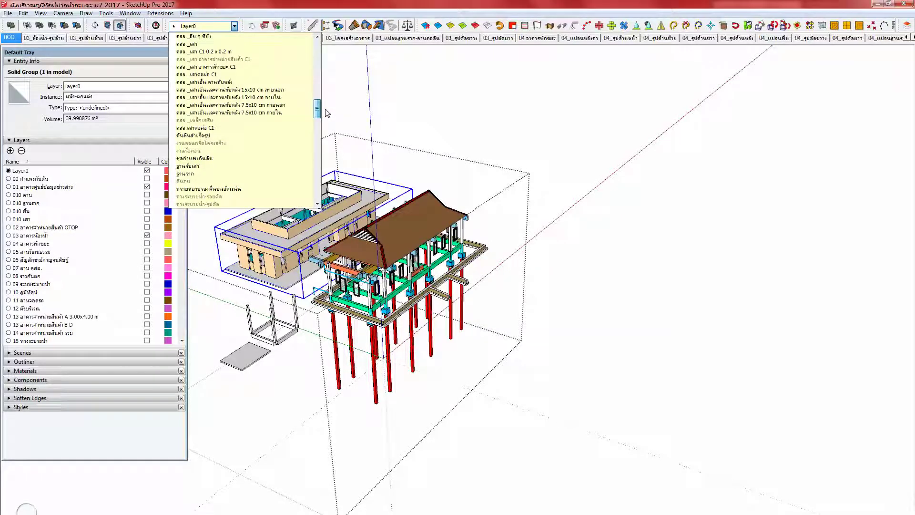
drag(326, 113, 325, 133)
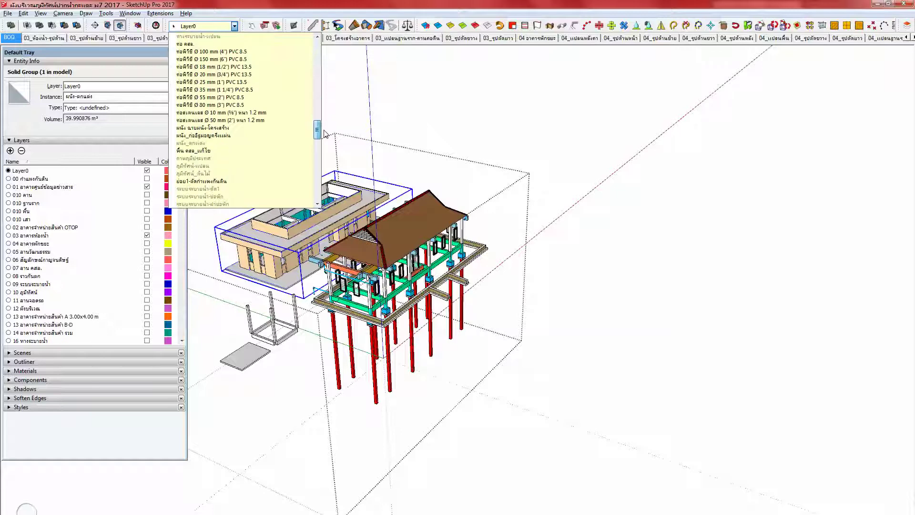
click(249, 143)
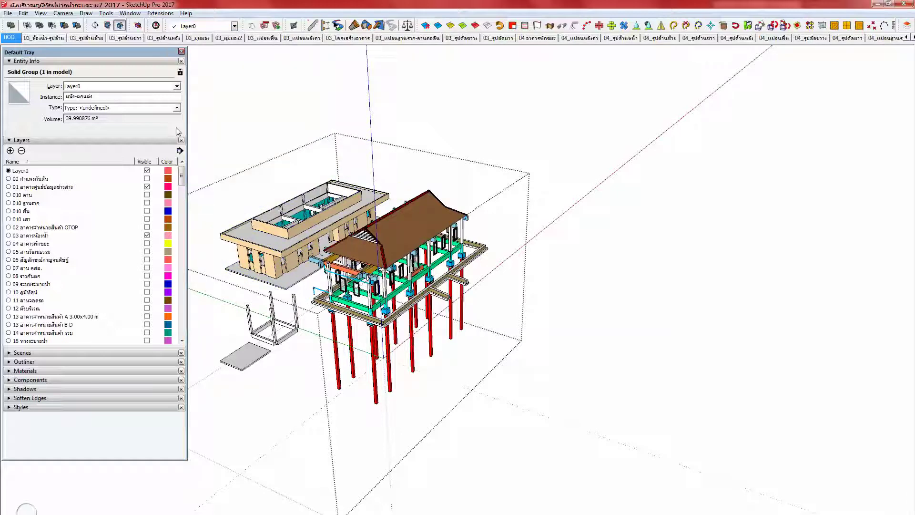
Step: Select the original wall component and make the ผนัง_ตกแต่ง layer visible
click(252, 246)
middle_drag(253, 246, 267, 265)
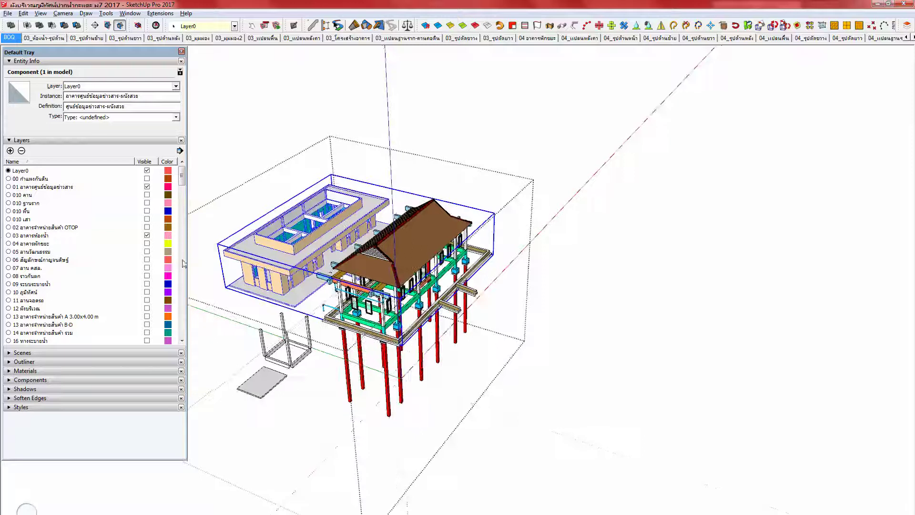
scroll(181, 263, down, 12)
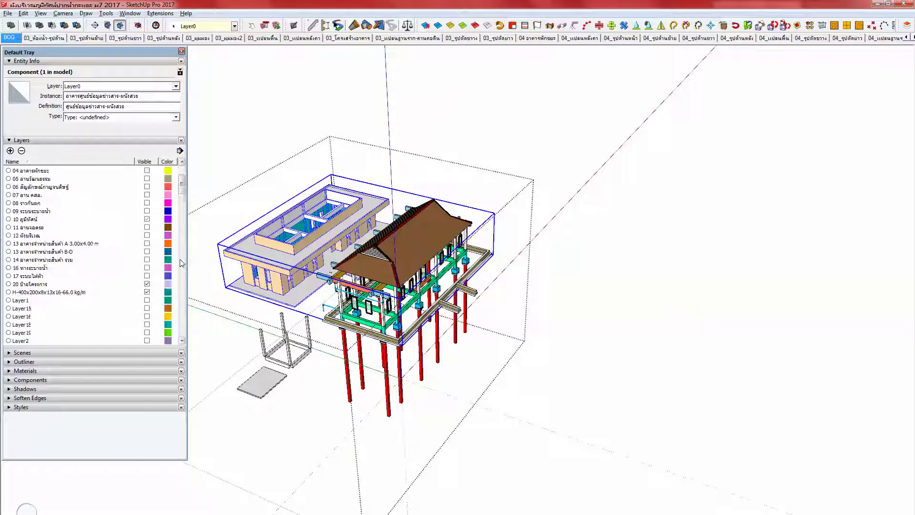
scroll(181, 263, down, 10)
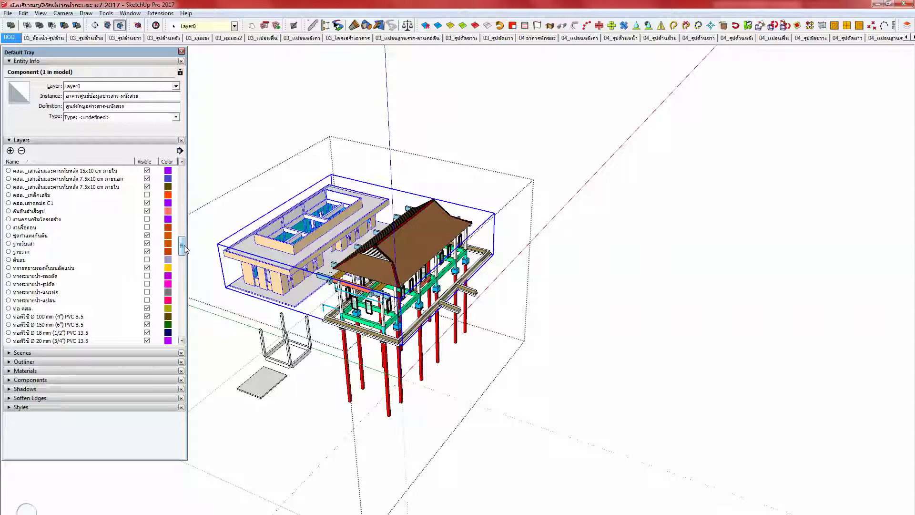
drag(184, 245, 184, 239)
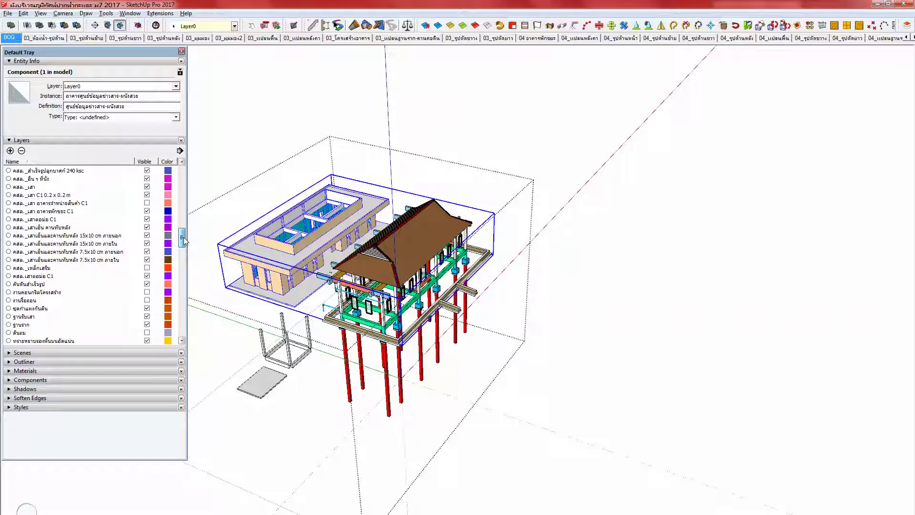
drag(184, 241, 184, 270)
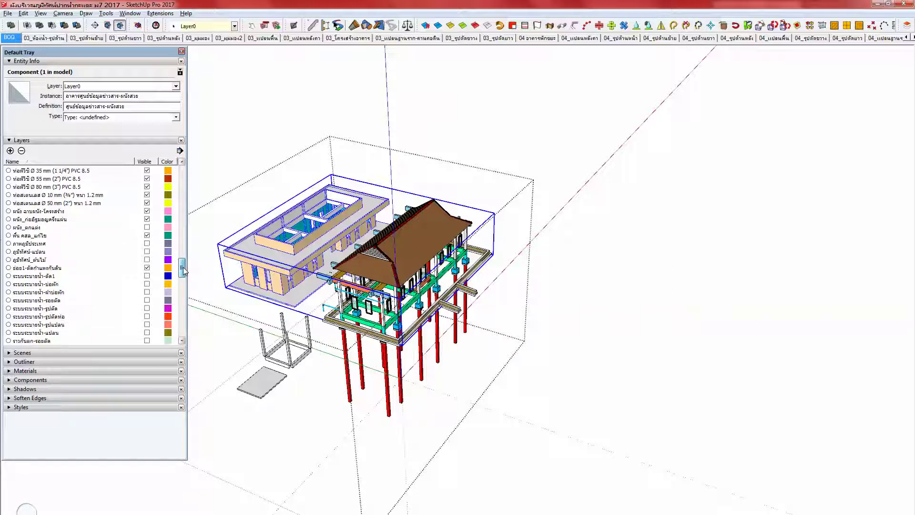
click(147, 226)
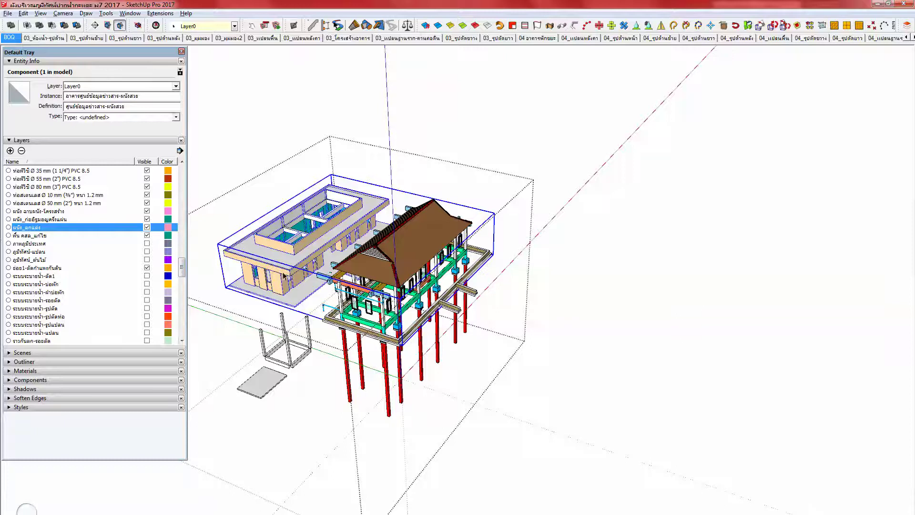
Step: Move the original wall component straight up the blue axis, clear of the ผนัง_ตกแต่ง group
drag(285, 272, 286, 260)
scroll(279, 272, up, 5)
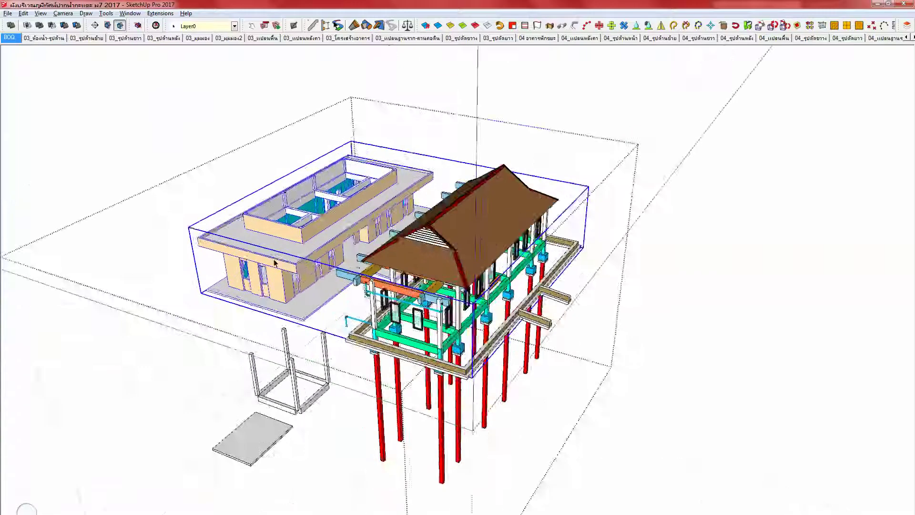
scroll(285, 280, down, 3)
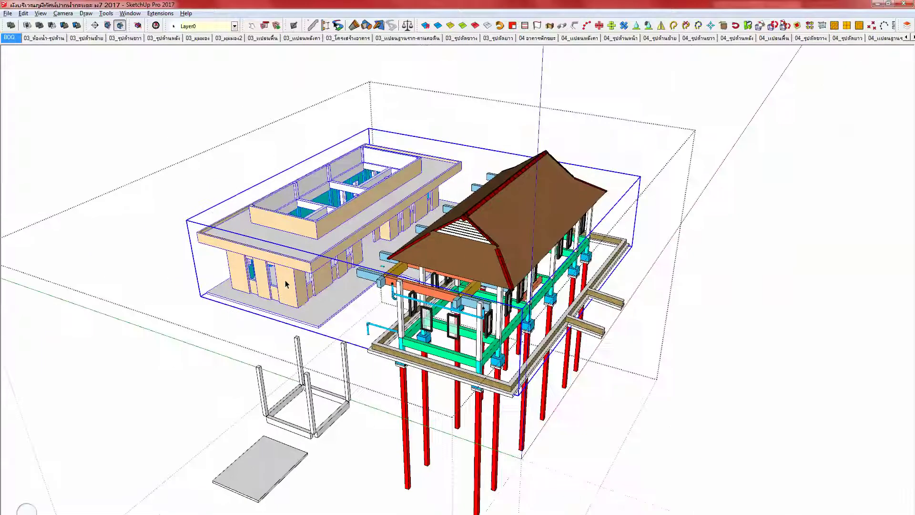
key(m)
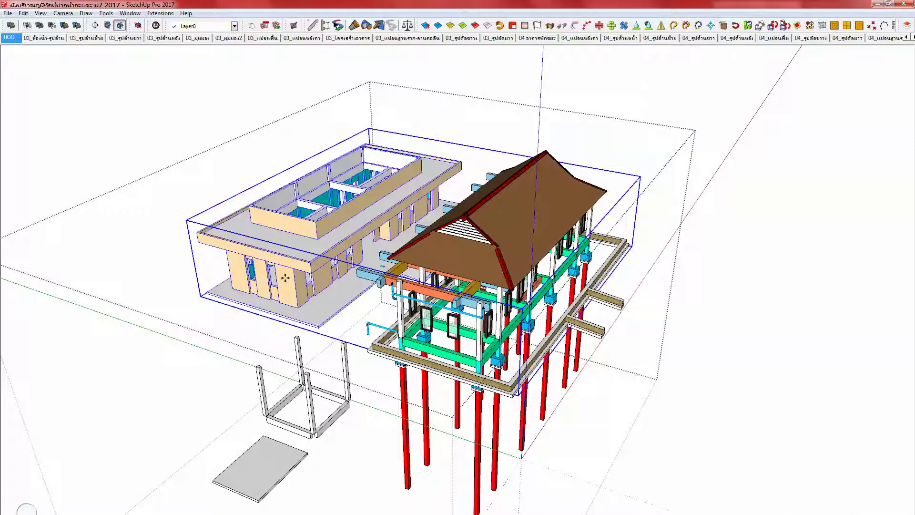
drag(285, 278, 269, 119)
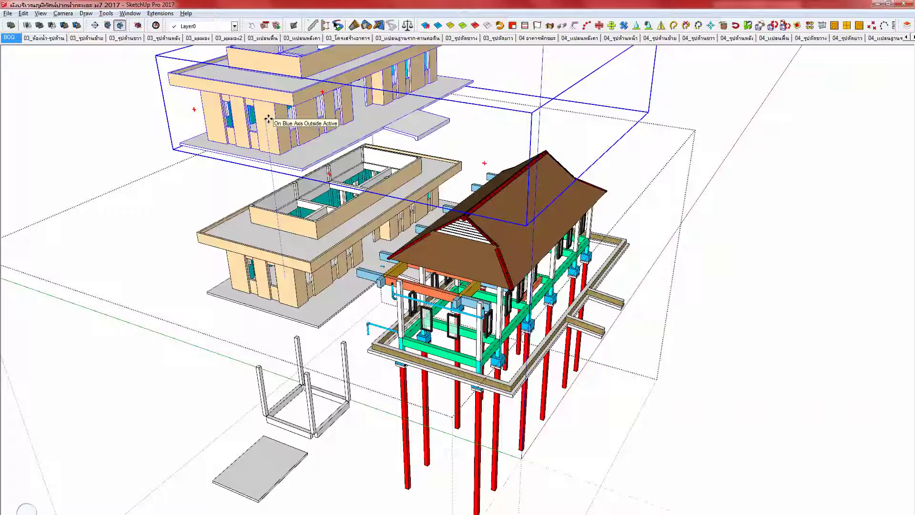
drag(268, 119, 266, 116)
Step: Rename the wall group's instance as ผนัง_ตกแต่ง อาคารศูนย์ข้อมูลข่าวสาร
click(293, 245)
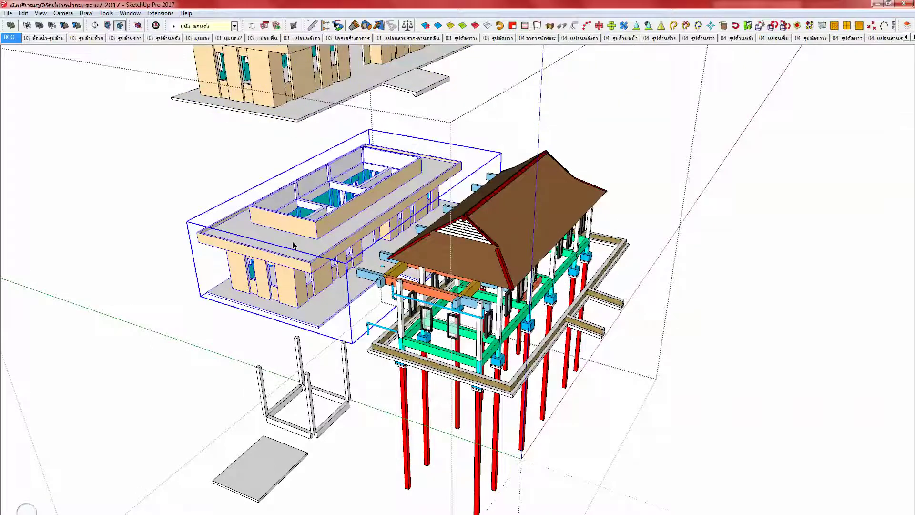
key(ctrl+i)
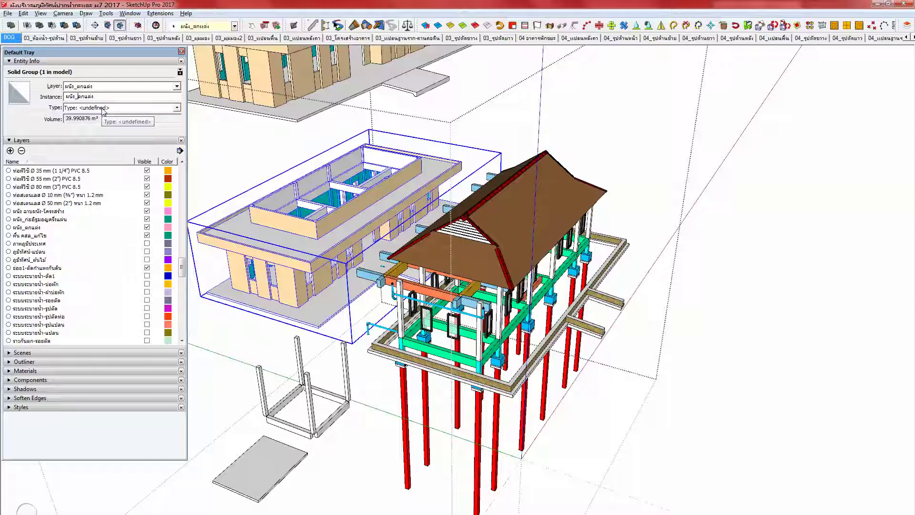
scroll(292, 229, down, 3)
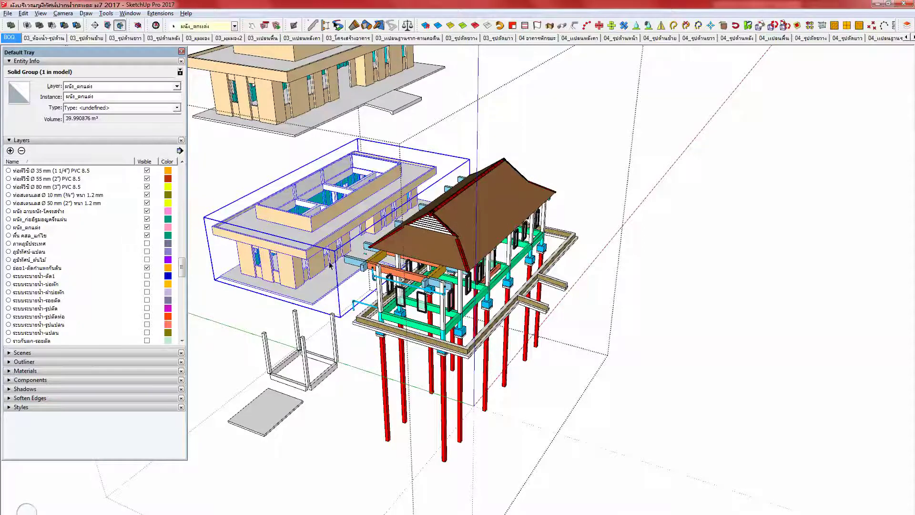
scroll(330, 264, up, 1)
click(106, 96)
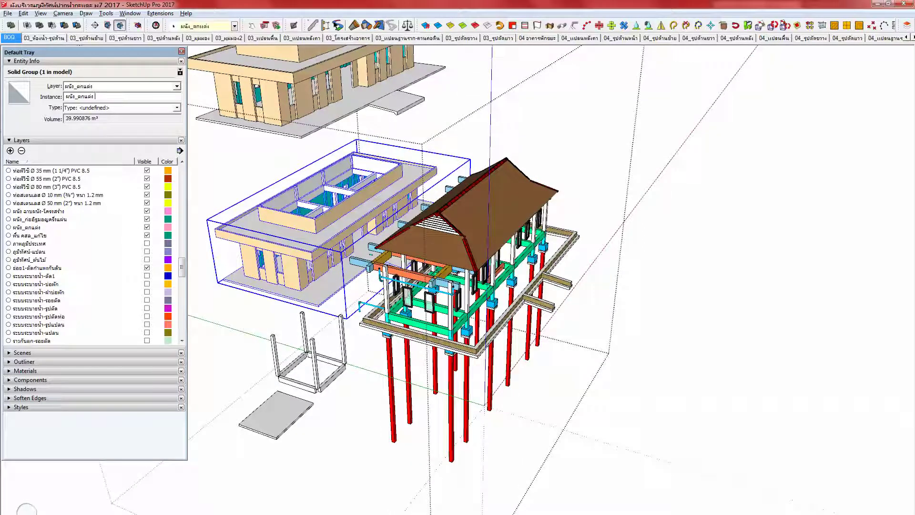
text(อาคารศูนย์ข้อมูลข่าวสาร)
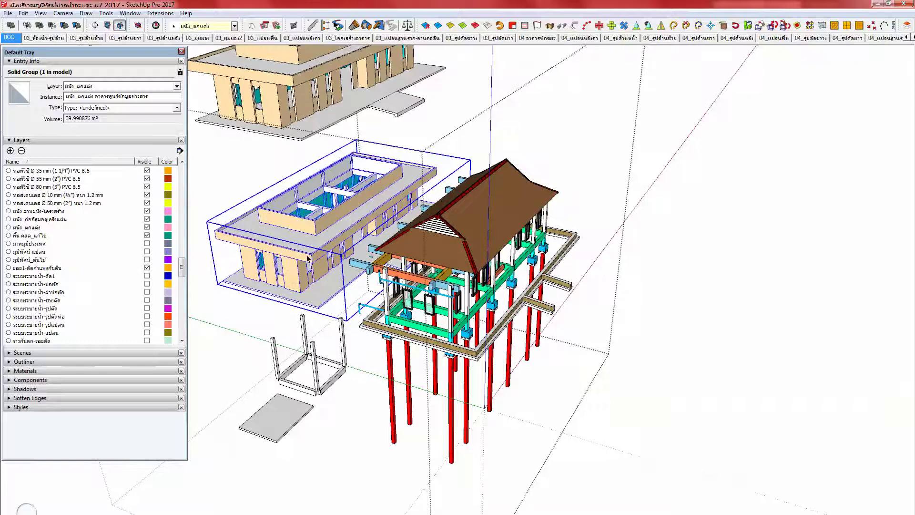
Step: Move the renamed wall group 10 m along the green axis onto the structural building
scroll(307, 258, up, 2)
scroll(327, 278, up, 3)
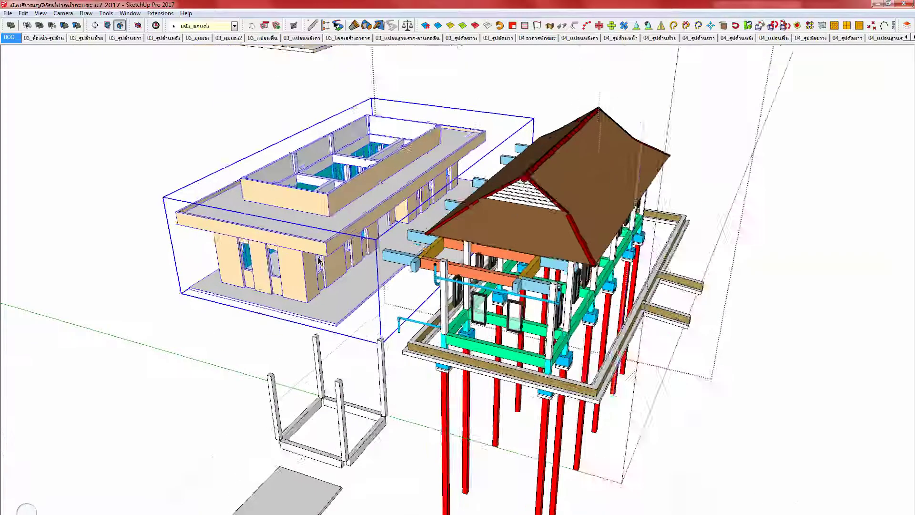
scroll(327, 279, up, 2)
drag(298, 245, 330, 255)
text(10)
key(Return)
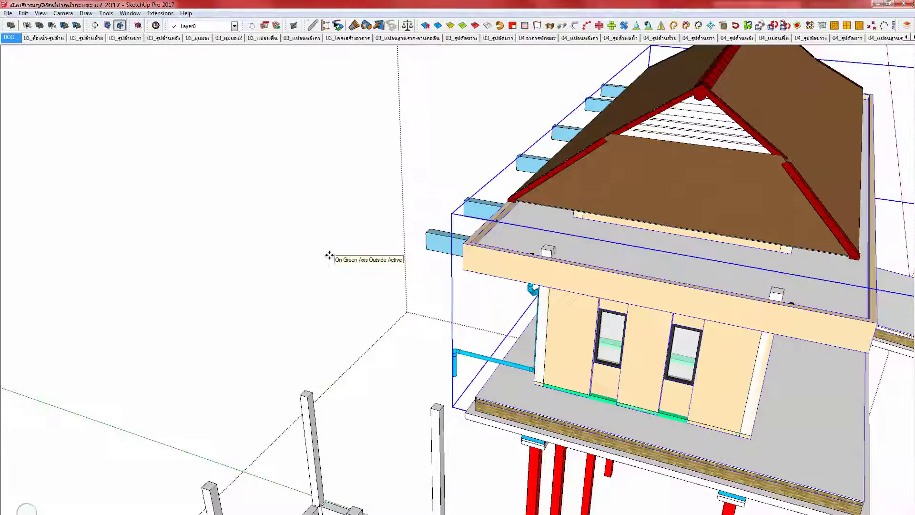
mouse_move(403, 310)
shift+middle_down()
mouse_move(327, 322)
mouse_move(204, 296)
shift+middle_up()
key(space)
Step: Draw a 1 m vertical line from the floor slab's corner on the neighbouring faded building
scroll(410, 387, up, 2)
mouse_move(410, 387)
middle_down()
mouse_move(369, 339)
mouse_move(372, 375)
middle_up()
scroll(399, 388, up, 2)
scroll(372, 375, down, 5)
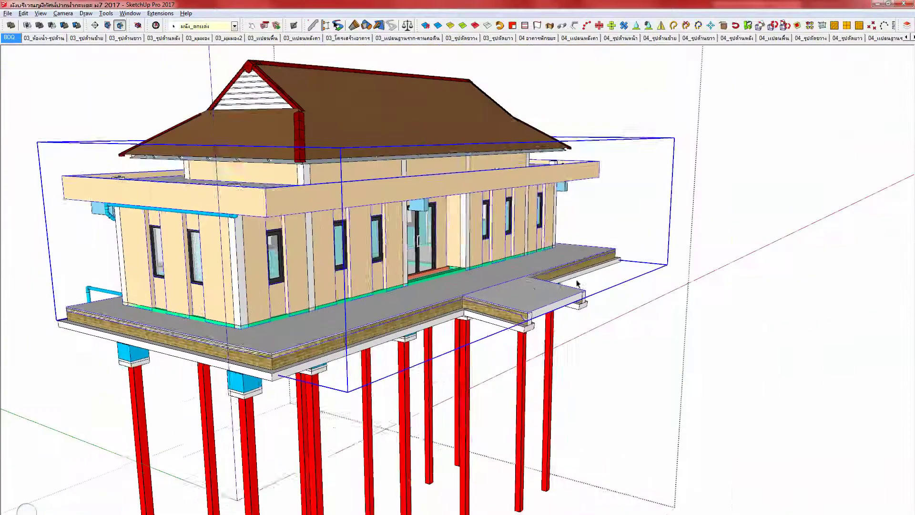
shift+middle_drag(577, 281, 229, 379)
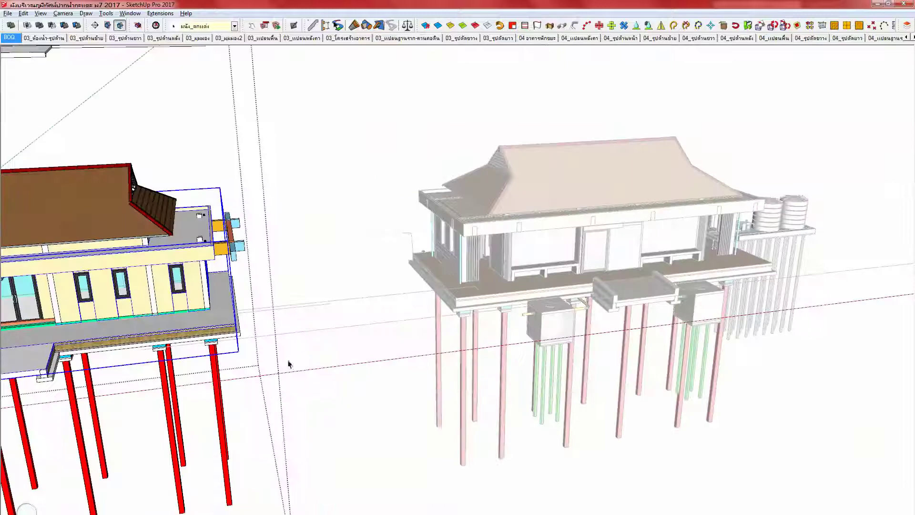
scroll(434, 265, up, 1)
scroll(435, 269, up, 8)
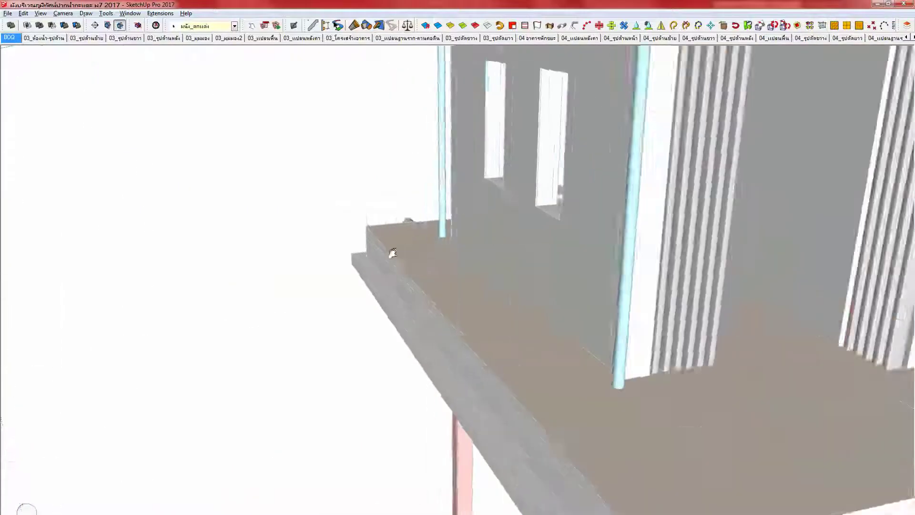
scroll(545, 312, up, 5)
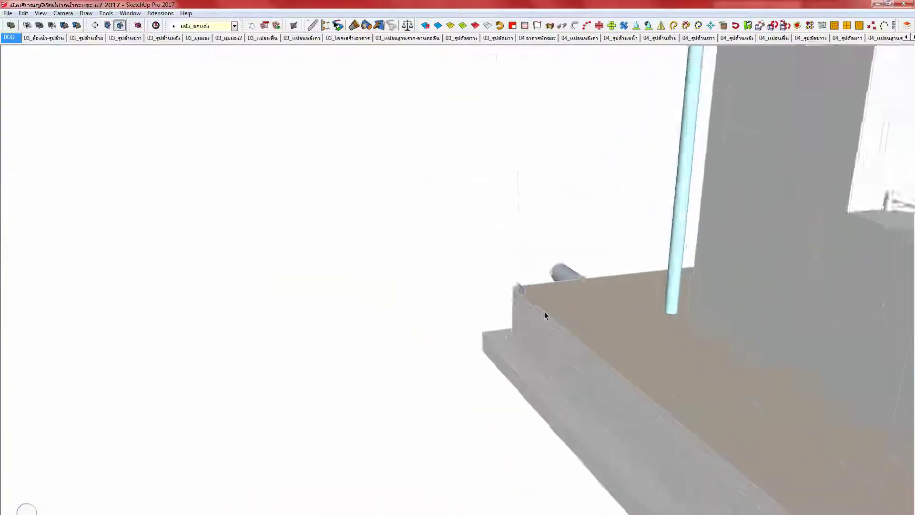
scroll(504, 292, up, 4)
middle_drag(504, 292, 541, 324)
key(l)
click(504, 267)
scroll(505, 191, down, 2)
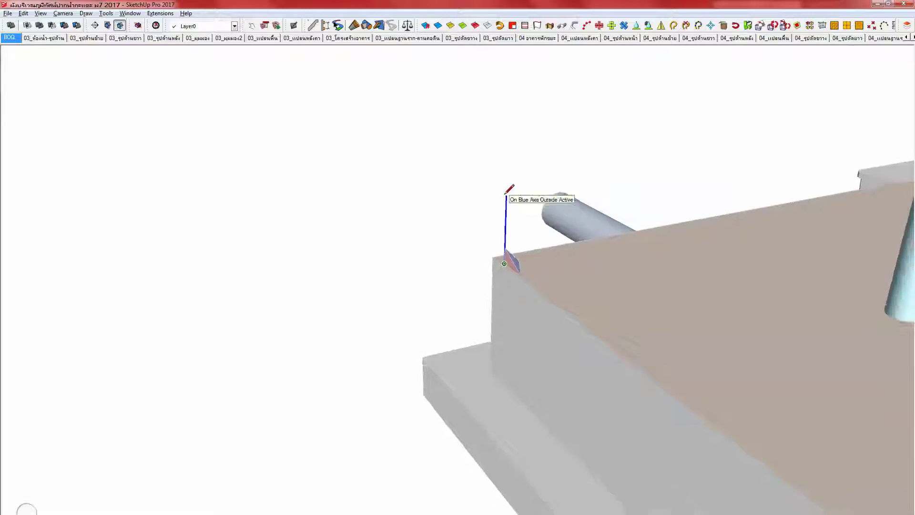
text(1)
key(Return)
Step: Draw a reference line along the red axis from the neighbouring slab's corner towards the wall group
scroll(550, 283, down, 3)
scroll(551, 283, down, 8)
click(549, 275)
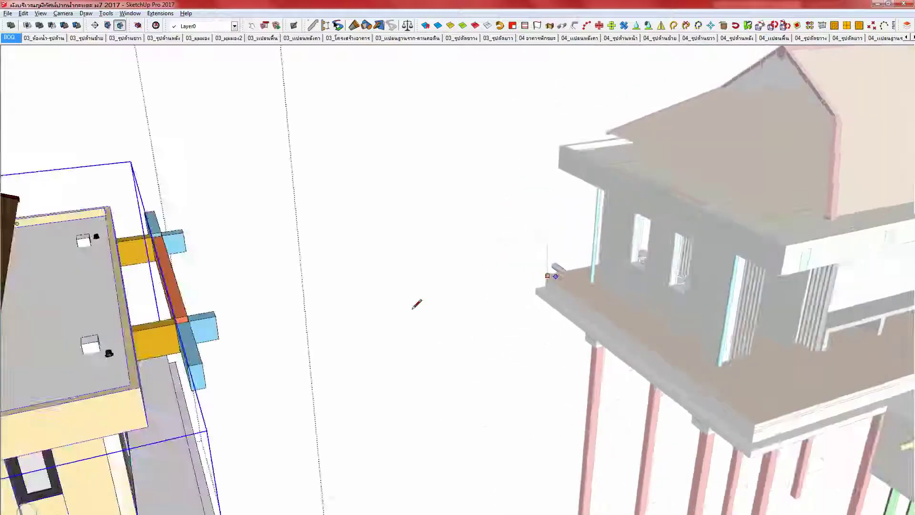
scroll(417, 304, down, 1)
shift+middle_drag(247, 214, 262, 71)
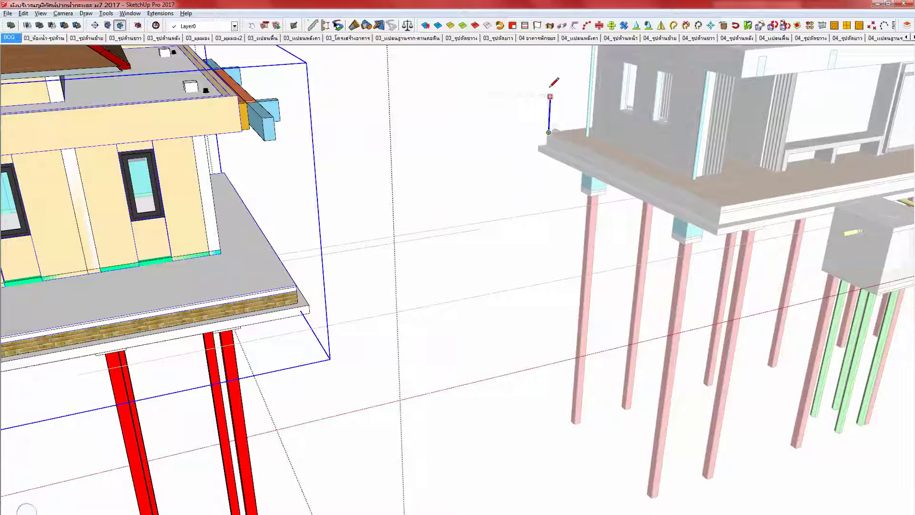
click(549, 133)
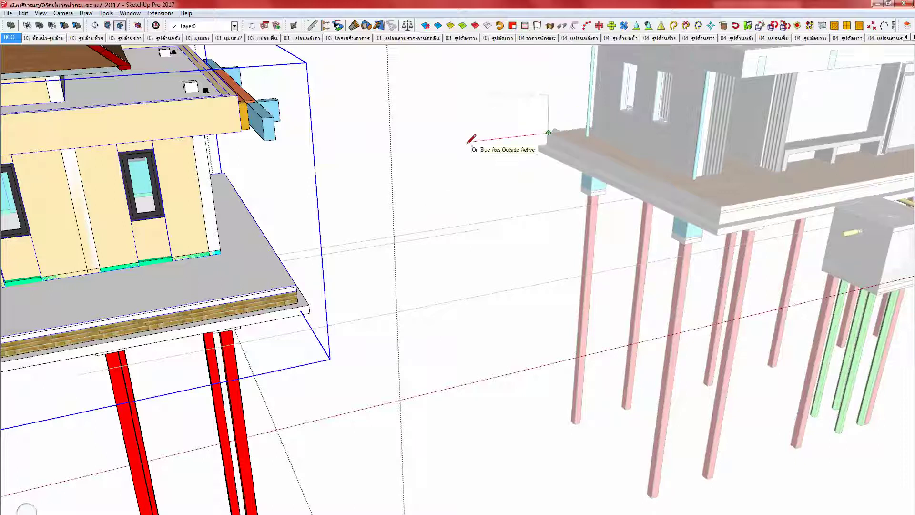
click(328, 157)
key(space)
Step: Move the wall group vertically so its slab corner aligns with the level of the reference line
click(265, 265)
scroll(267, 262, up, 3)
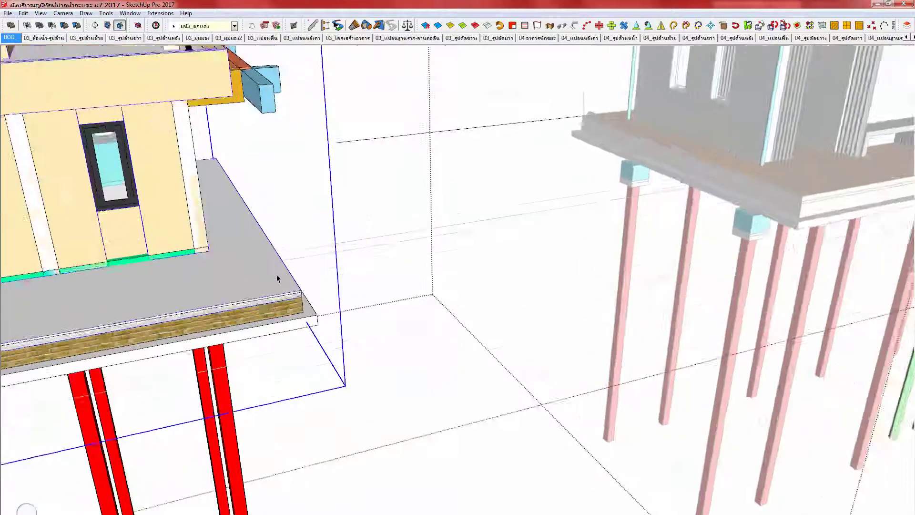
key(m)
click(310, 297)
click(310, 266)
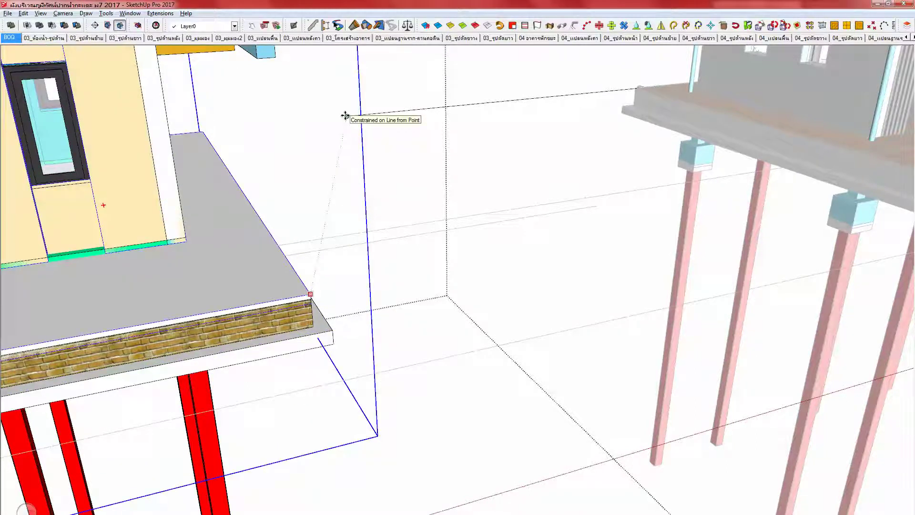
click(345, 116)
Step: Measure the floor slab's edge thickness above the brick base at the building's corner
scroll(347, 172, down, 4)
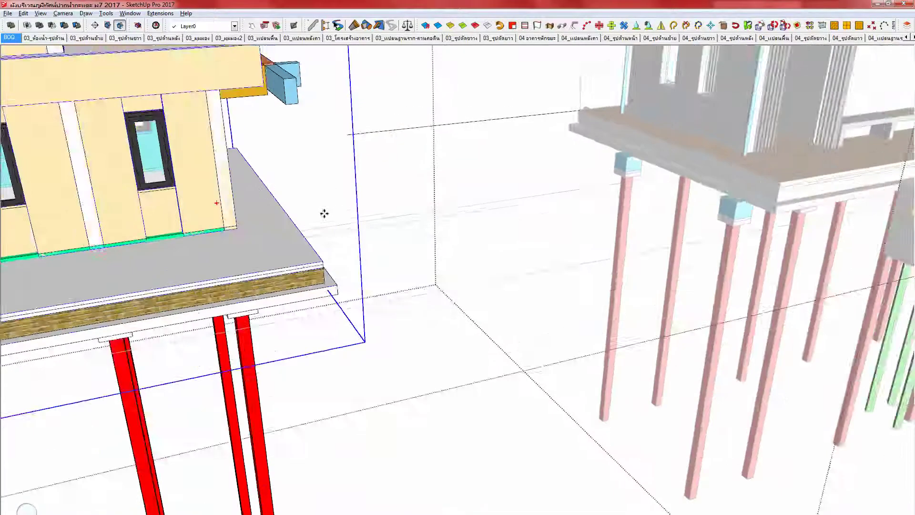
mouse_move(267, 260)
middle_down()
mouse_move(365, 254)
mouse_move(423, 194)
middle_up()
shift+middle_drag(422, 251, 548, 255)
shift+middle_drag(229, 254, 591, 229)
scroll(319, 256, down, 2)
scroll(276, 270, up, 2)
key(space)
scroll(261, 297, up, 1)
scroll(264, 297, up, 3)
key(t)
click(250, 305)
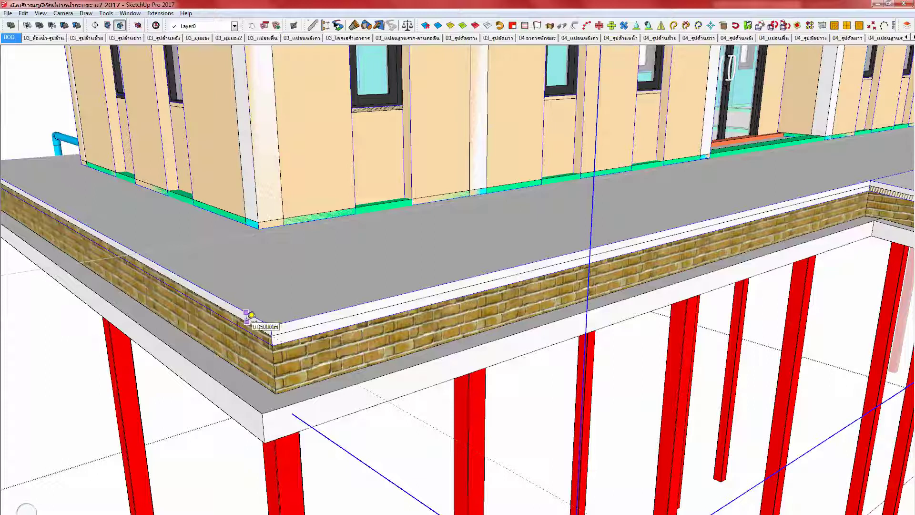
Step: Open the wall group, select the walkway slab's top face and hide the rest of the model
key(space)
double_click(273, 289)
click(273, 289)
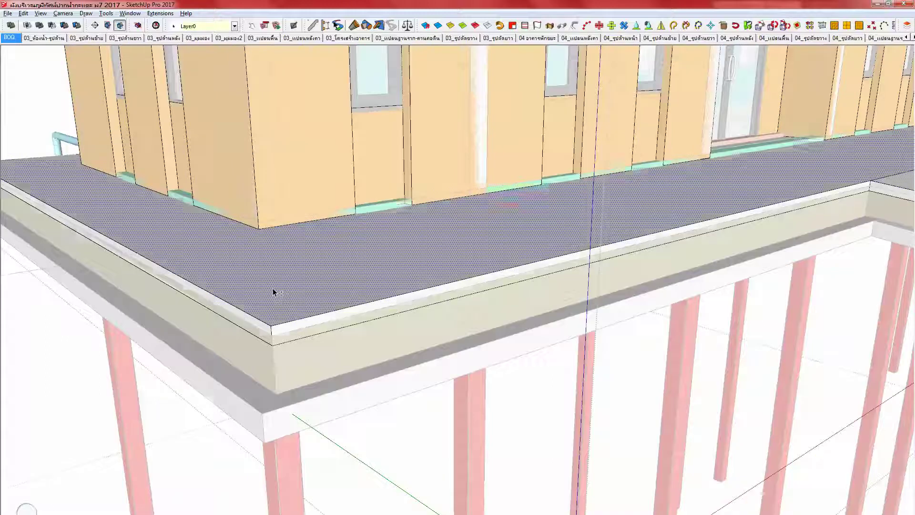
key(i)
mouse_move(272, 288)
middle_down()
mouse_move(287, 215)
mouse_move(276, 276)
mouse_move(246, 263)
mouse_move(245, 211)
mouse_move(350, 206)
middle_up()
key(i)
key(i)
scroll(351, 257, down, 2)
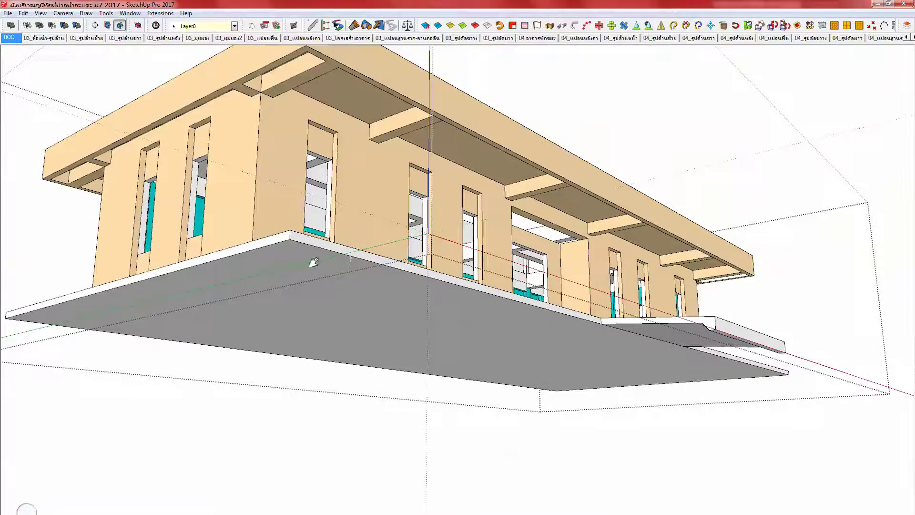
Step: Examine the isolated floor slab and wall bases from below and from the building's sides
middle_drag(313, 262, 365, 260)
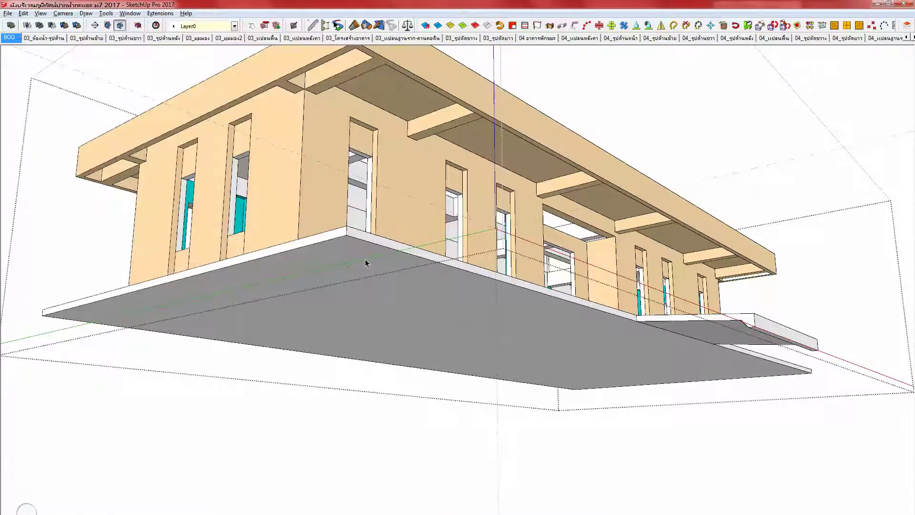
middle_drag(365, 259, 322, 405)
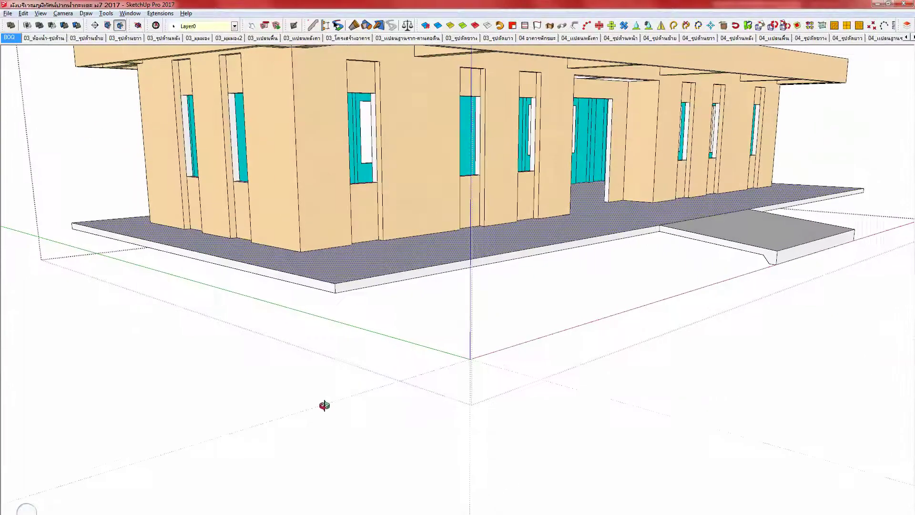
scroll(317, 351, up, 2)
middle_drag(329, 286, 327, 221)
middle_drag(396, 280, 323, 376)
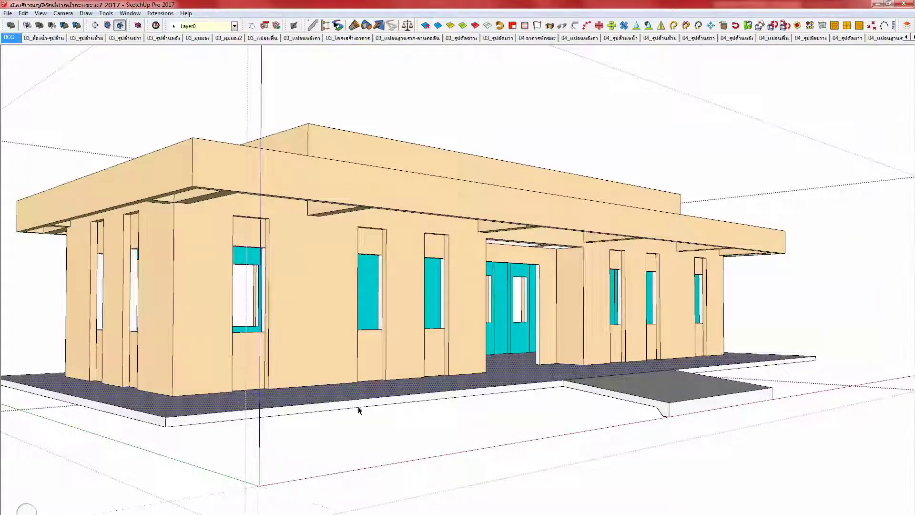
Step: Leave the open wall group and sample the surface material of the restroom building's entrance ramp
middle_drag(359, 408, 285, 470)
scroll(594, 362, up, 3)
middle_drag(595, 362, 558, 370)
key(b)
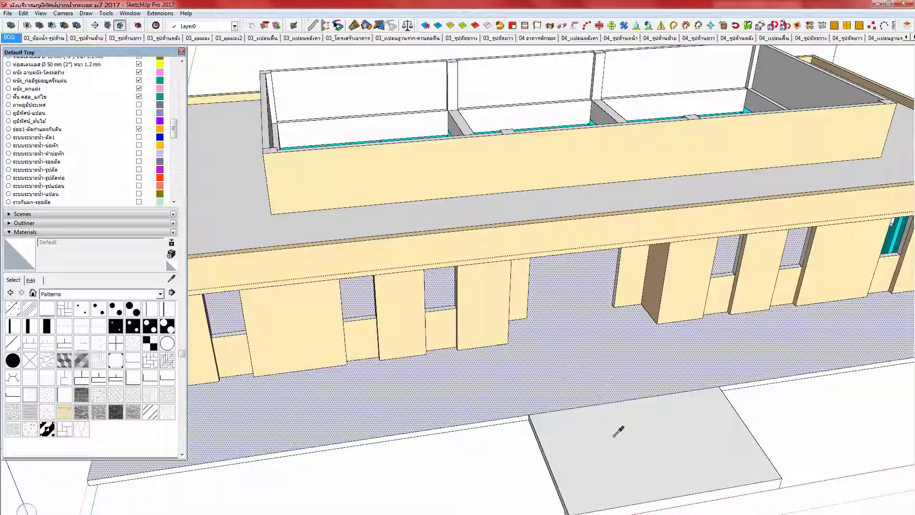
scroll(486, 353, down, 6)
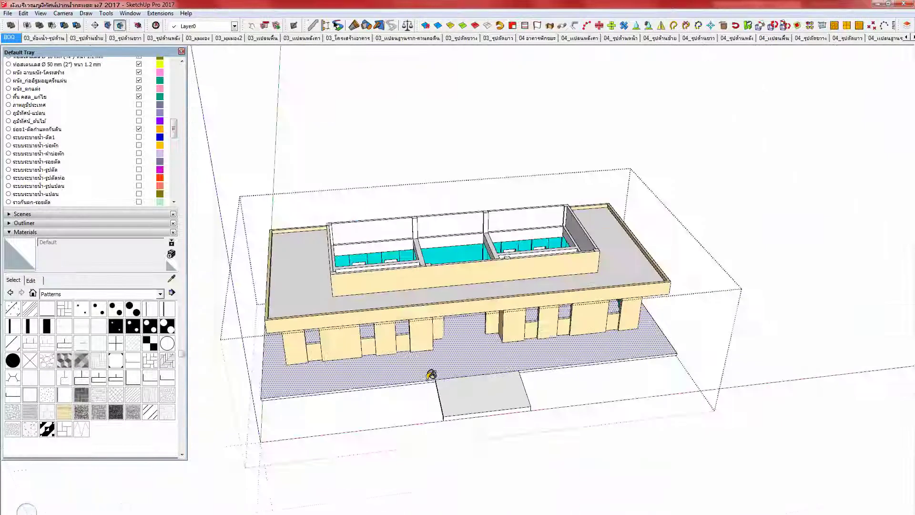
scroll(430, 375, down, 2)
scroll(371, 418, down, 1)
scroll(418, 412, down, 2)
key(Escape)
shift+middle_drag(665, 370, 462, 393)
key(Escape)
scroll(514, 391, up, 6)
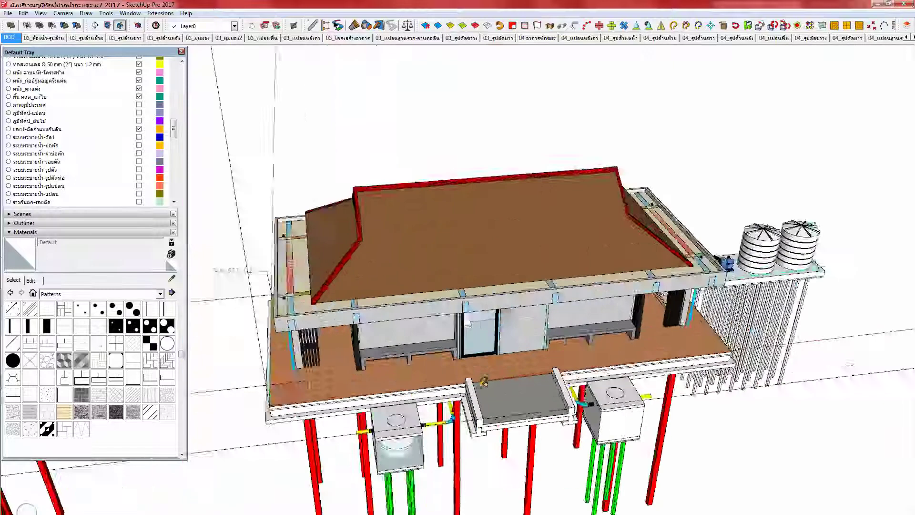
click(506, 394)
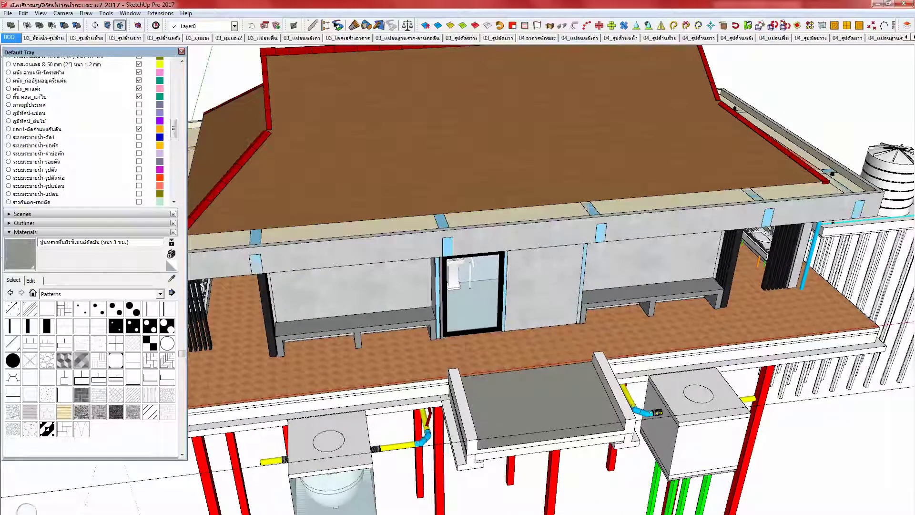
Step: Switch to Spec.dwg in AutoCAD and read the floor finish codes in the finish schedule
key(alt+Tab)
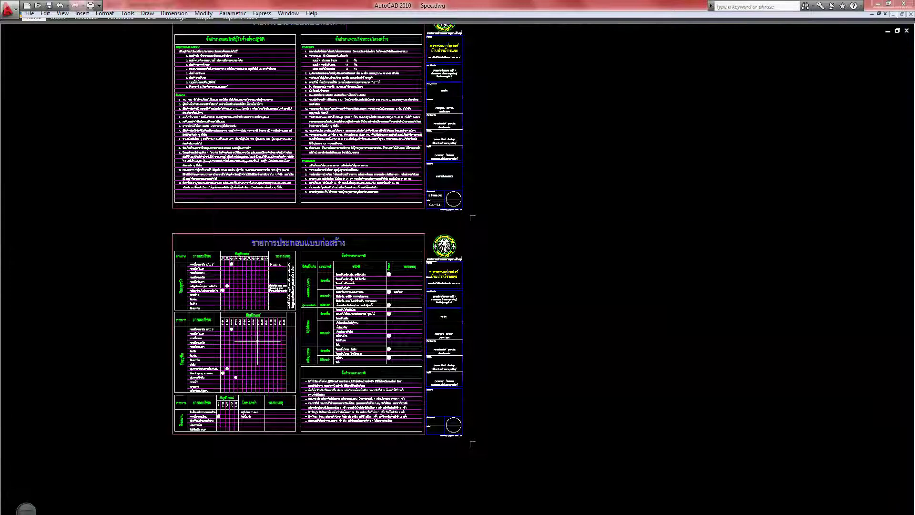
scroll(221, 342, up, 7)
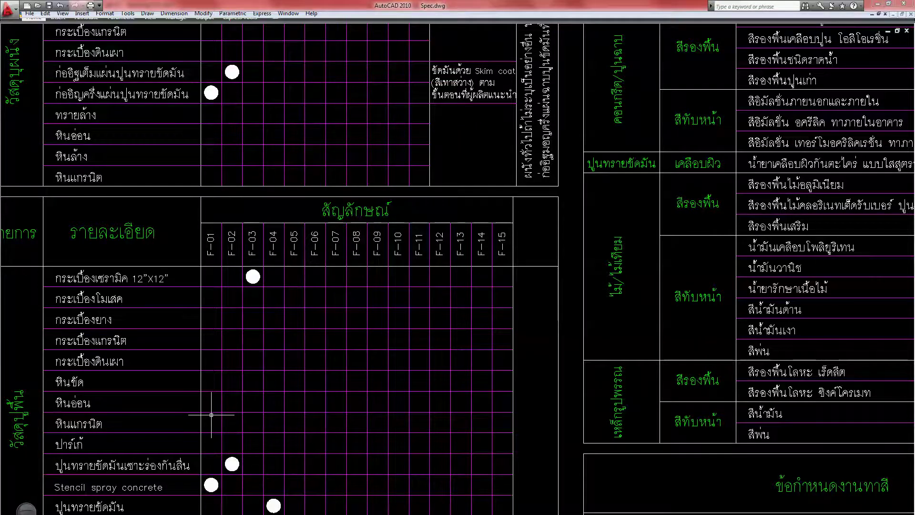
scroll(211, 414, down, 1)
key(alt+Tab)
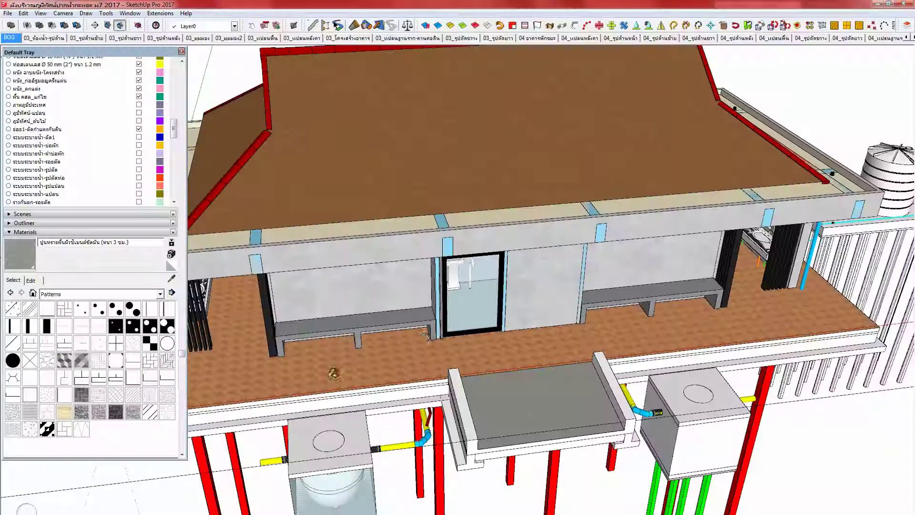
Step: Open the material cost data in SketchUp and show the entry for $ ปูนทรายพื้นผิวซีเมนต์ขัดมัน (หนา 3 ซม.)
middle_drag(474, 386, 528, 357)
scroll(528, 358, down, 5)
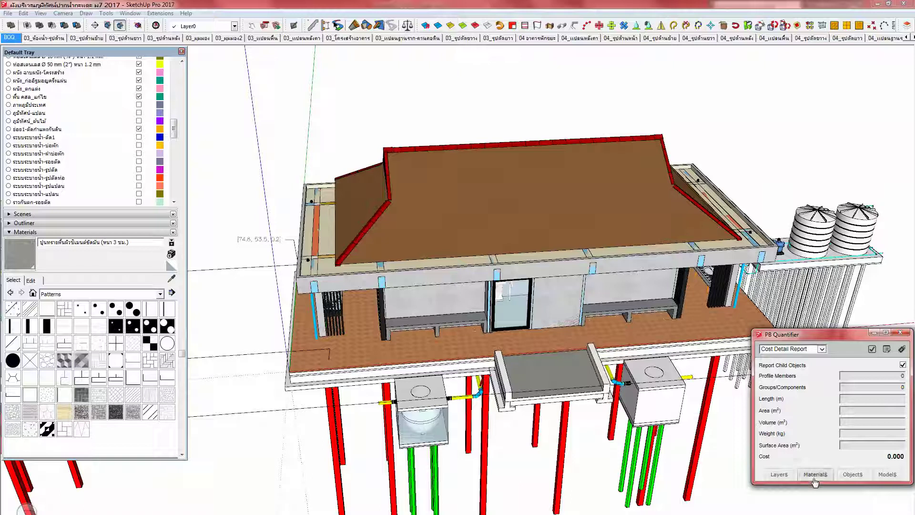
click(816, 475)
click(333, 178)
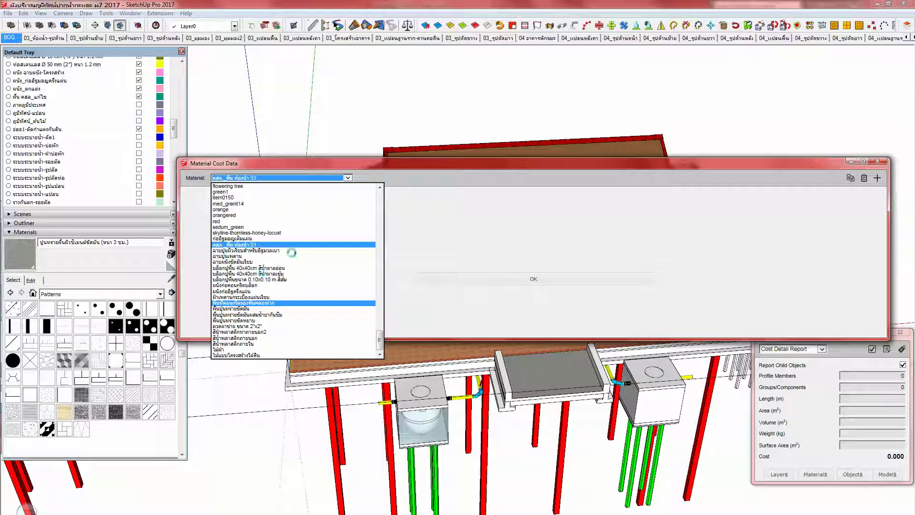
drag(380, 336, 379, 197)
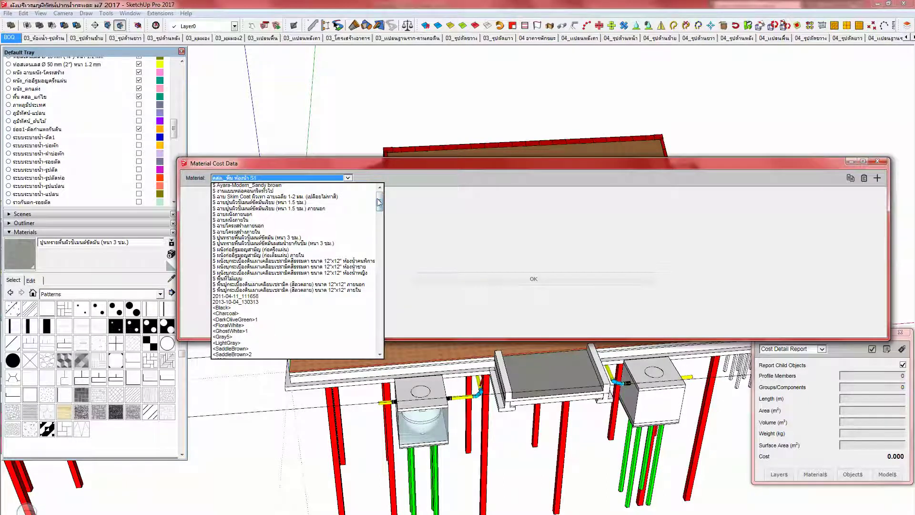
click(323, 238)
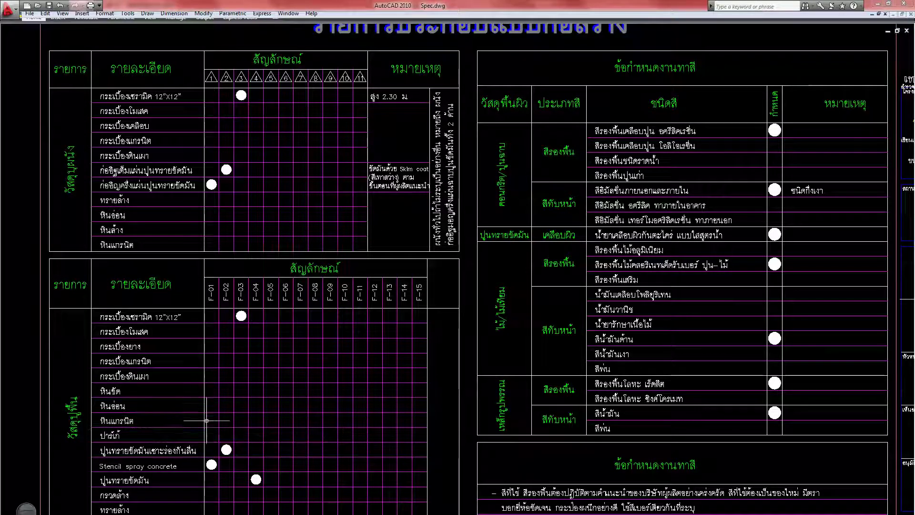
Step: Switch to ACDSee and check the ramp's finish code on the information centre floor plan
click(150, 514)
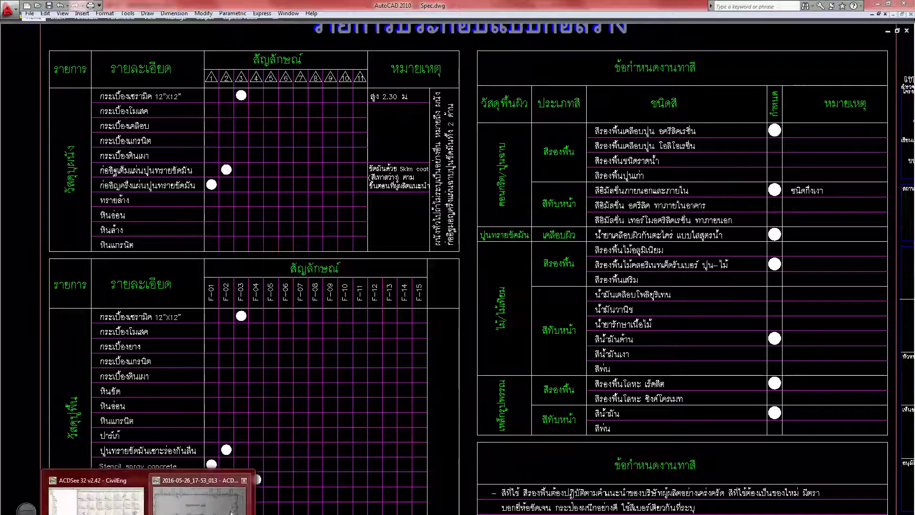
click(205, 499)
drag(443, 480, 428, 380)
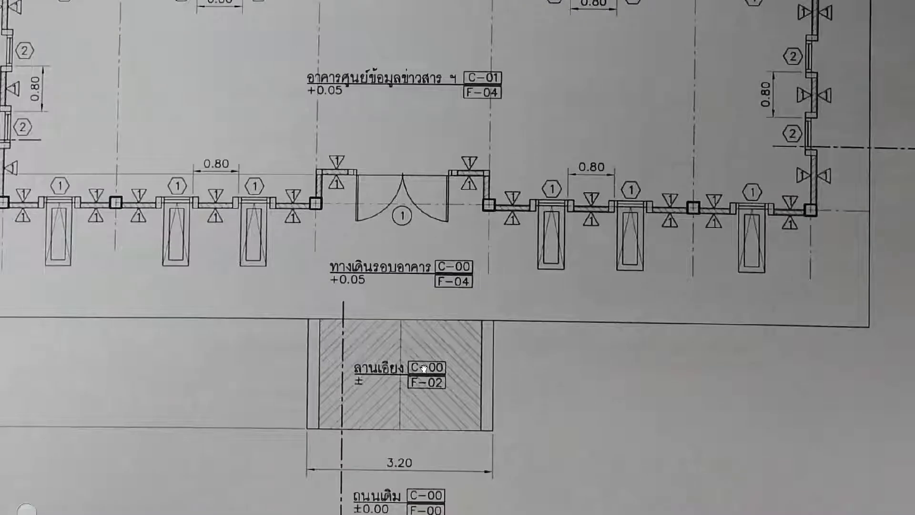
double_click(393, 404)
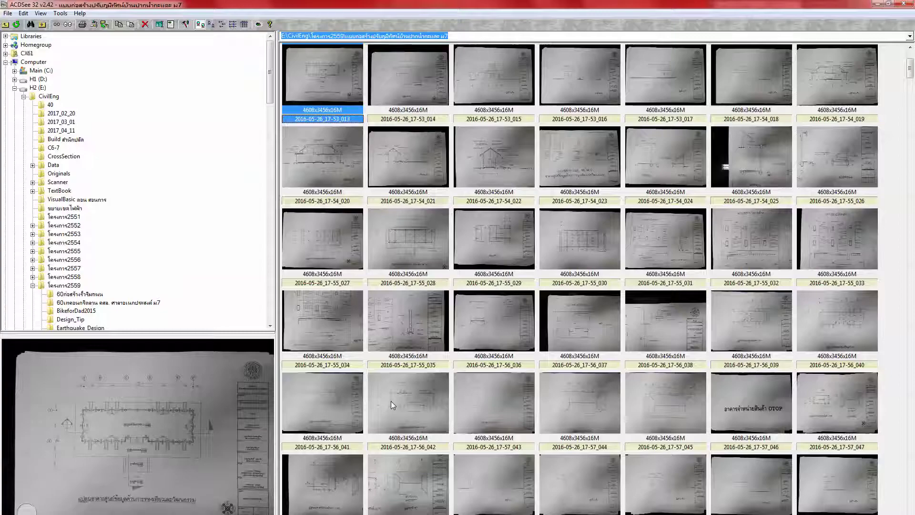
Step: Find the restroom floor plan photo 2016-05-26_18-01_077 and examine the finish code marked on its ramp
scroll(372, 250, up, 2)
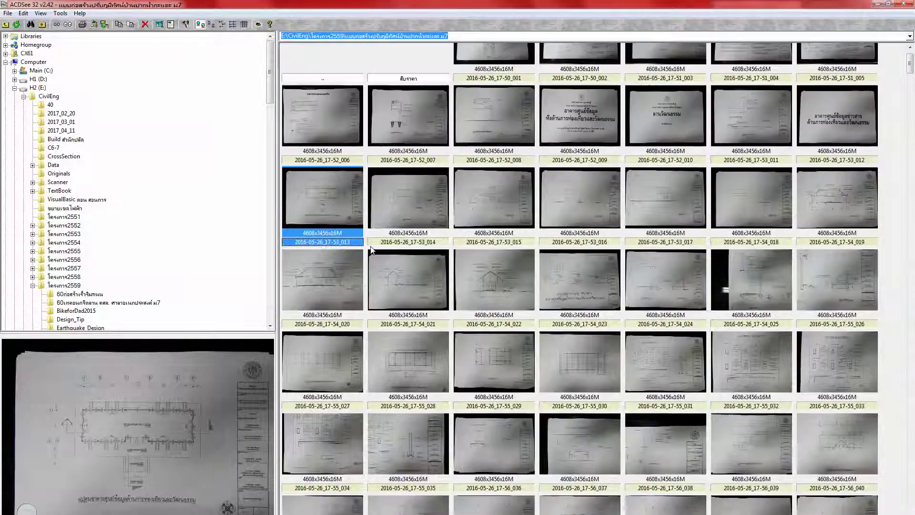
scroll(363, 327, down, 2)
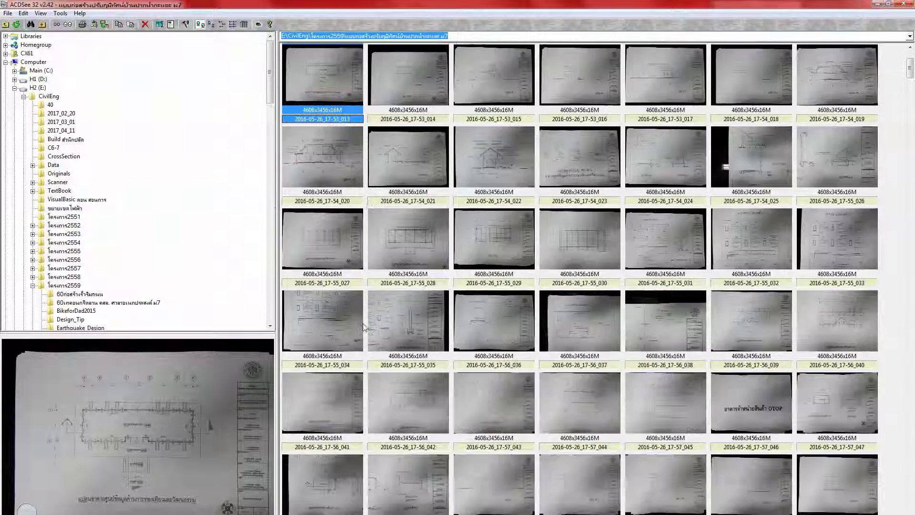
click(339, 483)
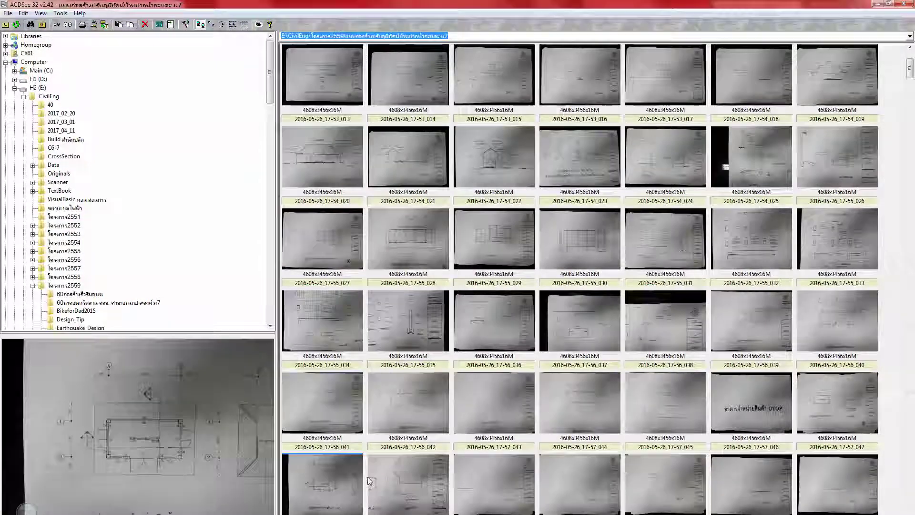
scroll(429, 409, down, 5)
scroll(414, 415, down, 3)
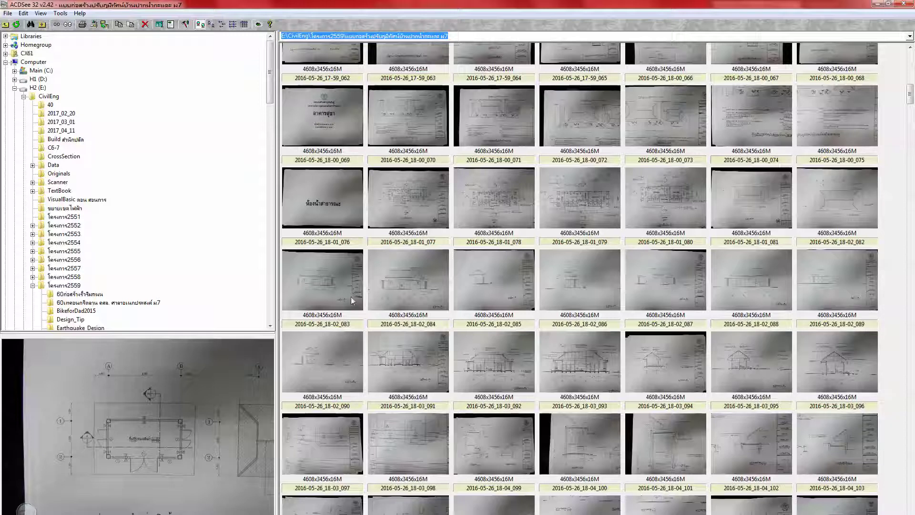
double_click(419, 202)
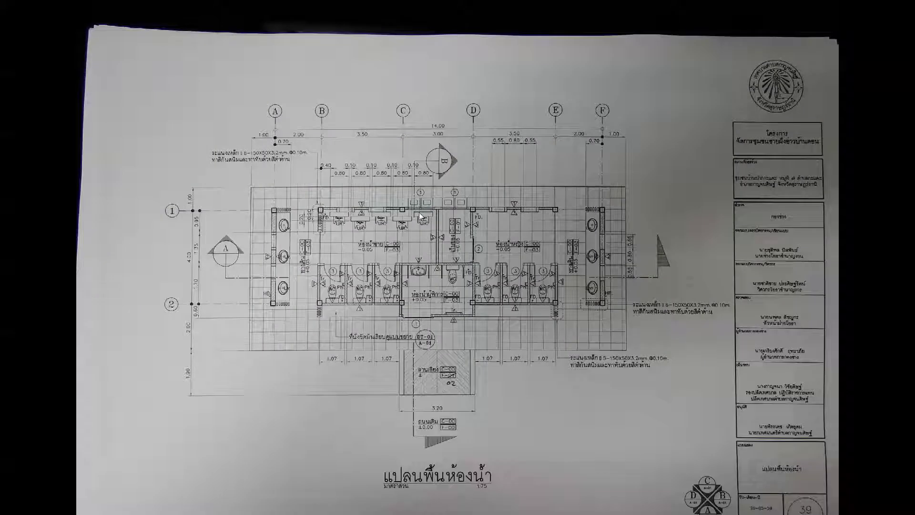
click(483, 391)
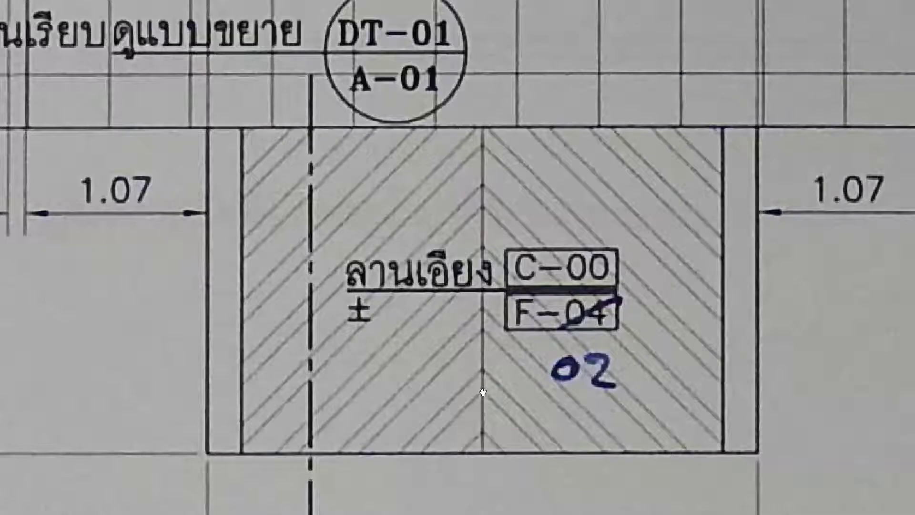
double_click(482, 392)
Step: Reselect the information centre plan photo, then return to SketchUp and close the material cost data
scroll(418, 314, up, 5)
click(322, 208)
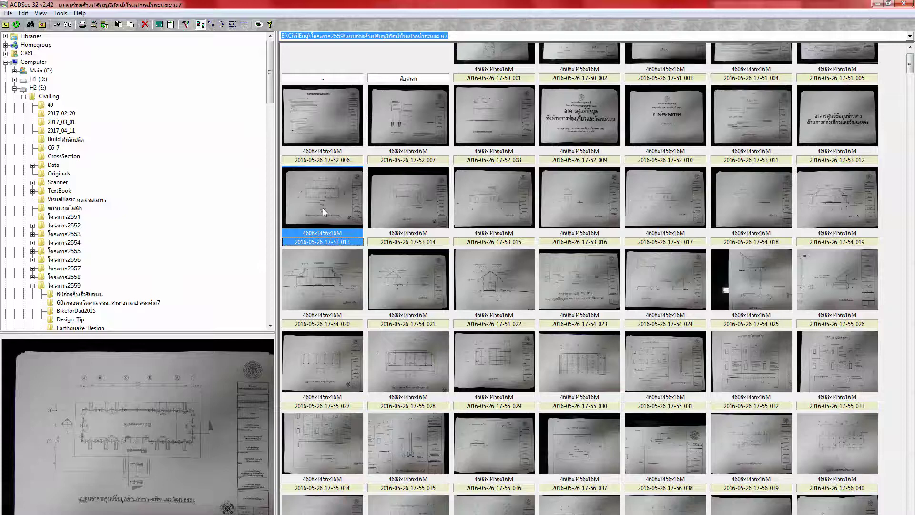
key(alt+Tab)
key(alt+Tab)
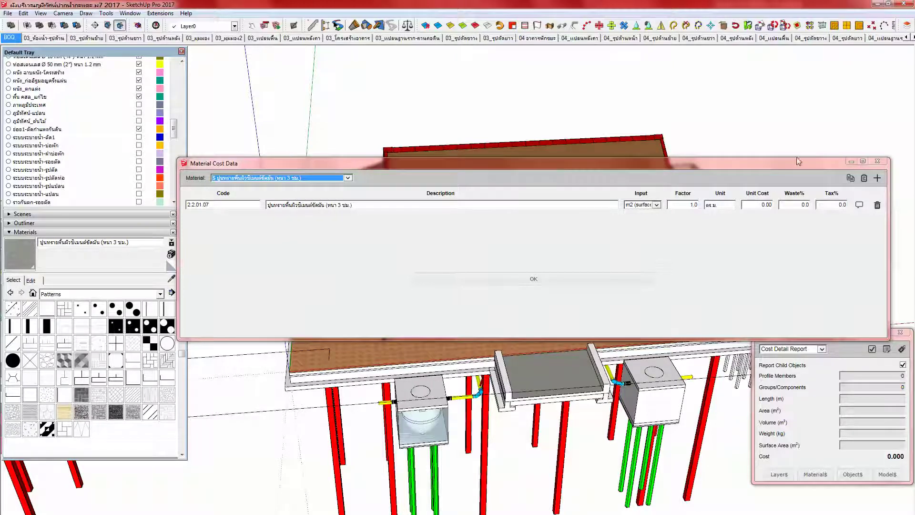
click(877, 160)
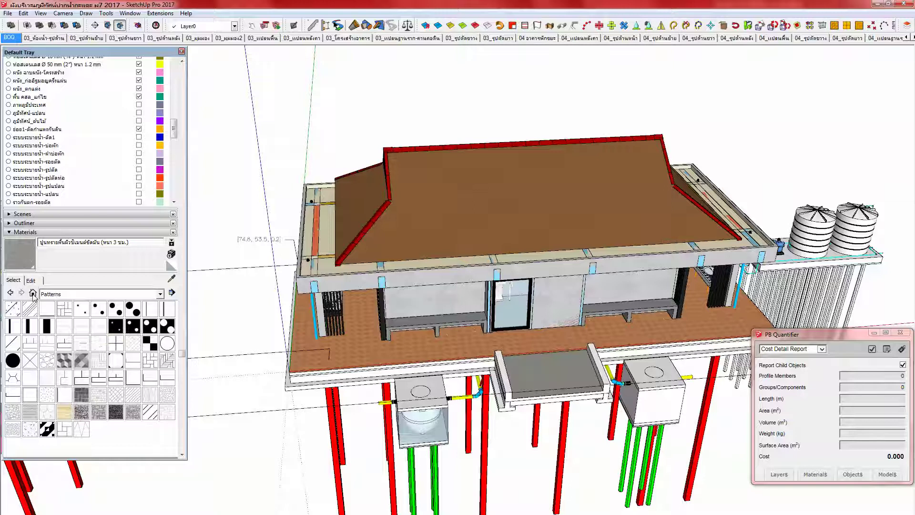
Step: Select only the top face of the restroom building's entrance ramp
click(64, 294)
click(63, 295)
scroll(437, 372, up, 10)
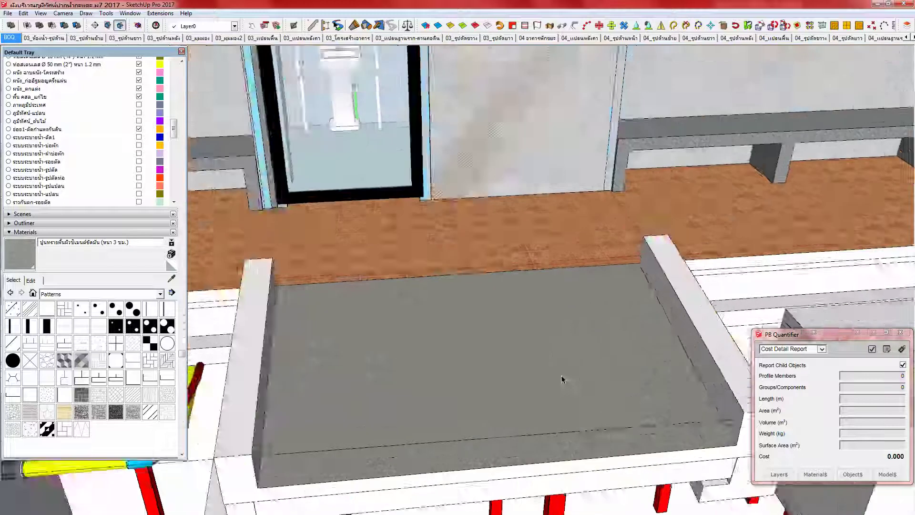
scroll(562, 379, up, 2)
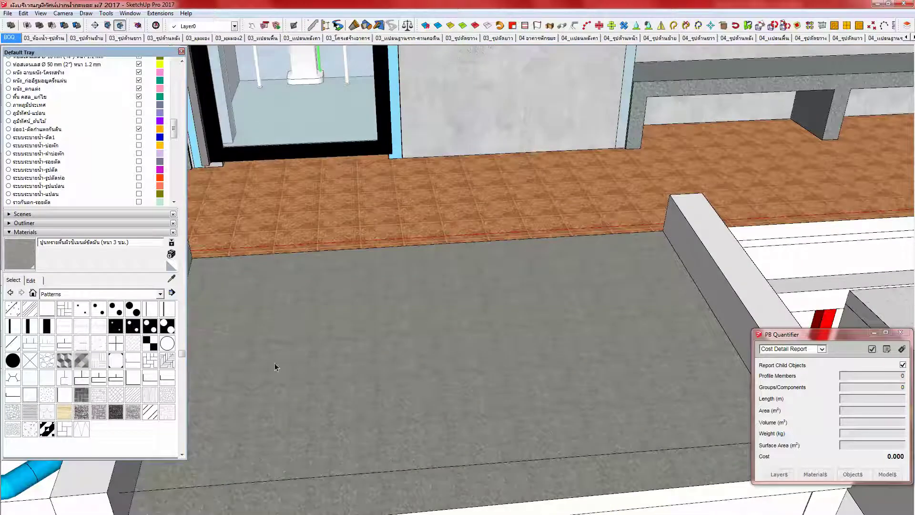
triple_click(300, 330)
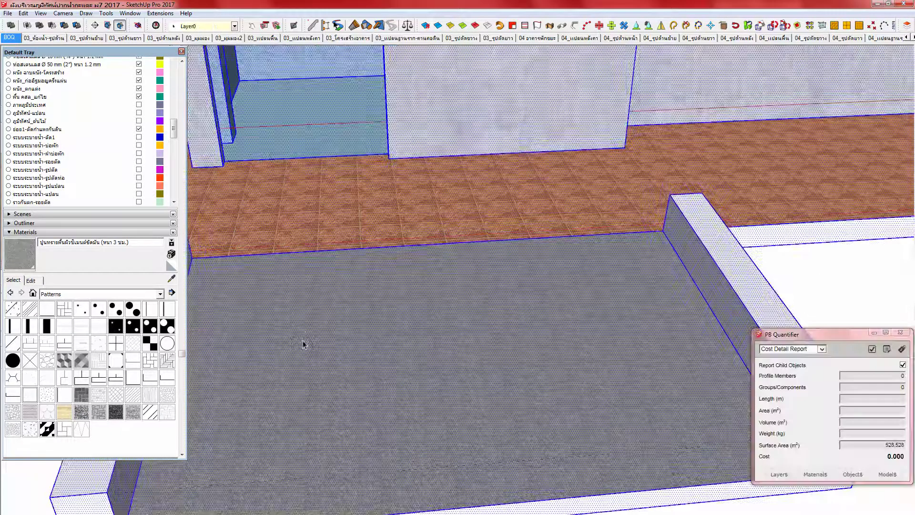
click(303, 341)
shift+middle_drag(330, 344, 416, 325)
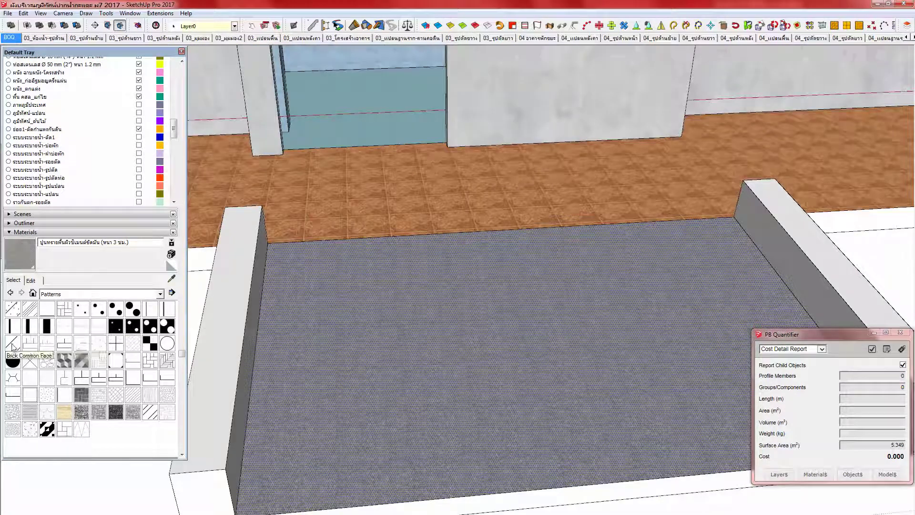
Step: Paint the ramp's top face with the Zigzag Symbol pattern
click(12, 343)
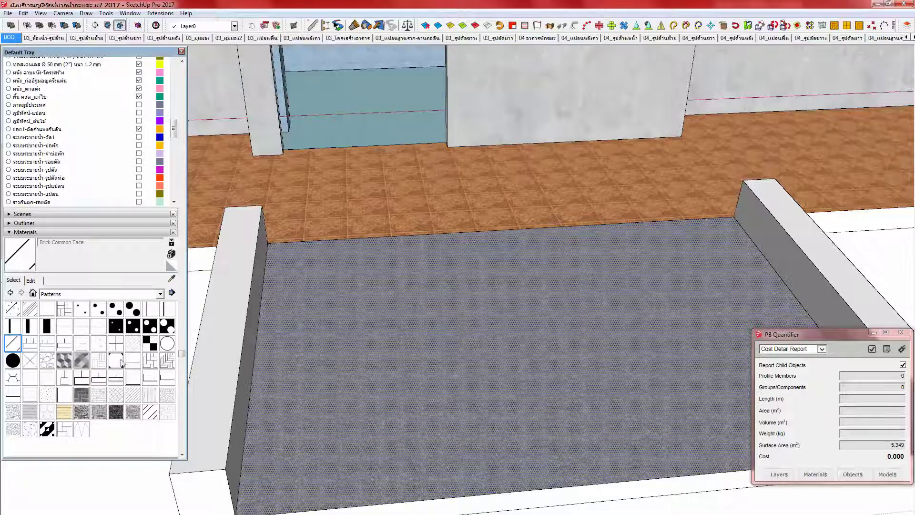
click(86, 429)
click(386, 385)
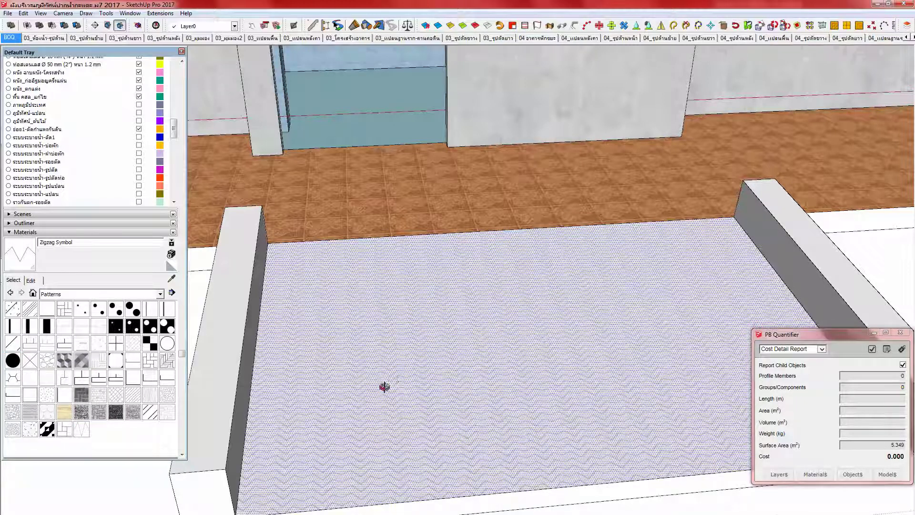
scroll(384, 386, down, 5)
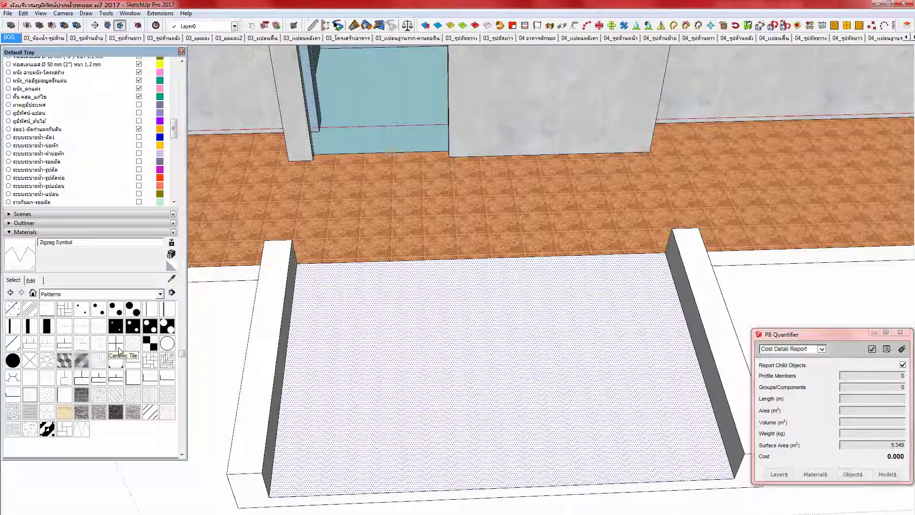
Step: Rename the ramp's zigzag material as "F04 ปูนทรายขัดมันเซาะร่องกันลื่น"
scroll(442, 415, up, 2)
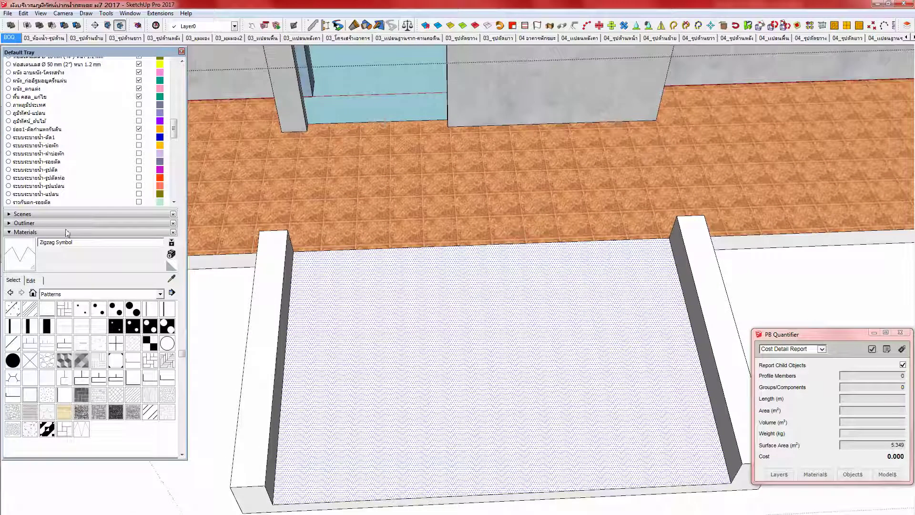
drag(72, 242, 38, 244)
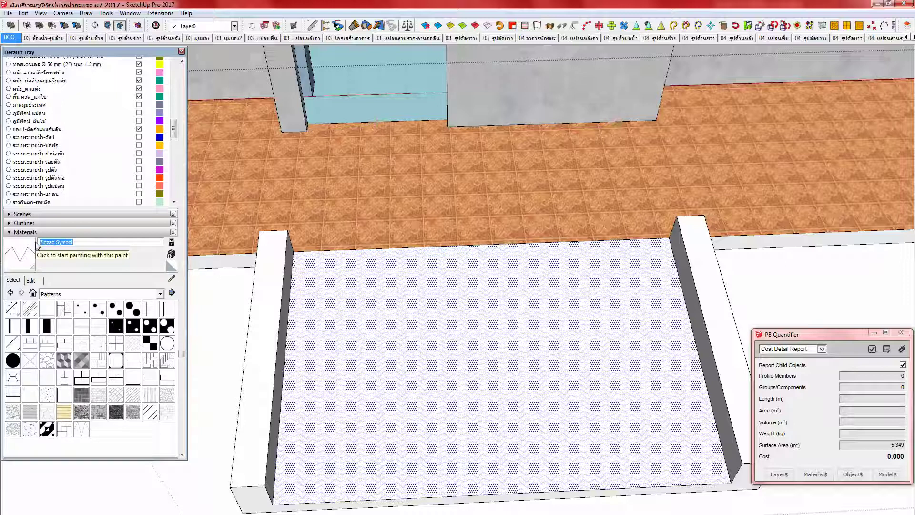
text(F04 ปูนทรายขัดมันเซ)
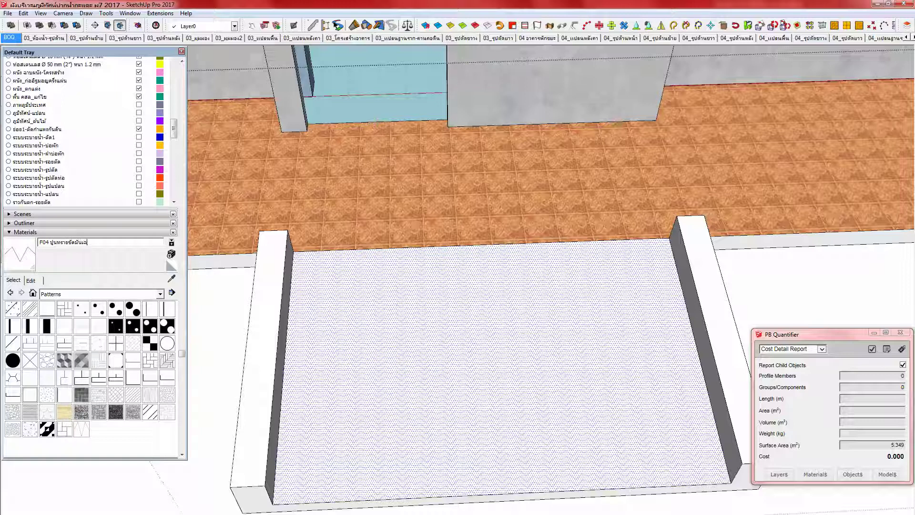
text(่องกันลื่น)
shift+middle_drag(437, 353, 432, 351)
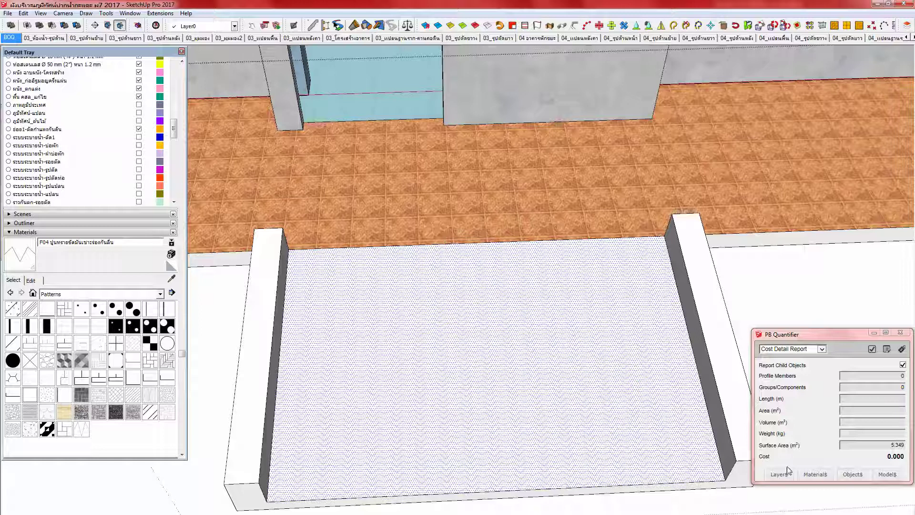
click(813, 476)
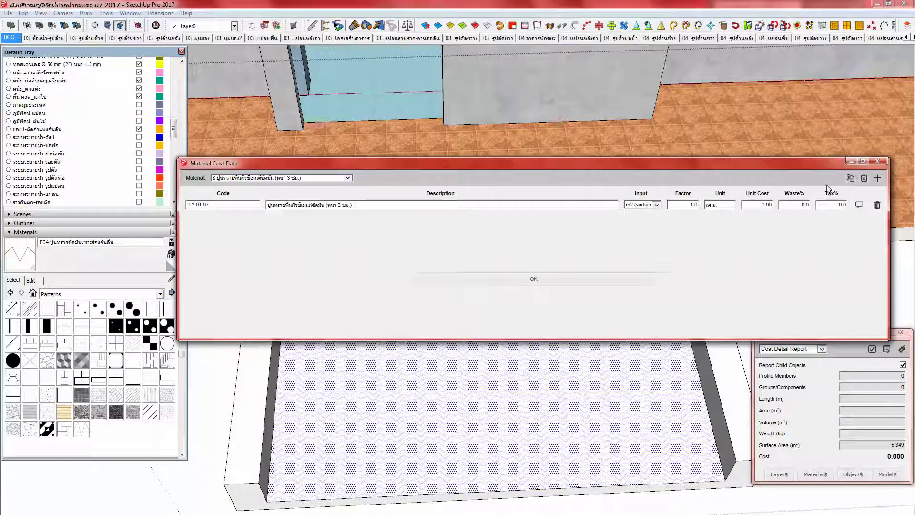
click(307, 182)
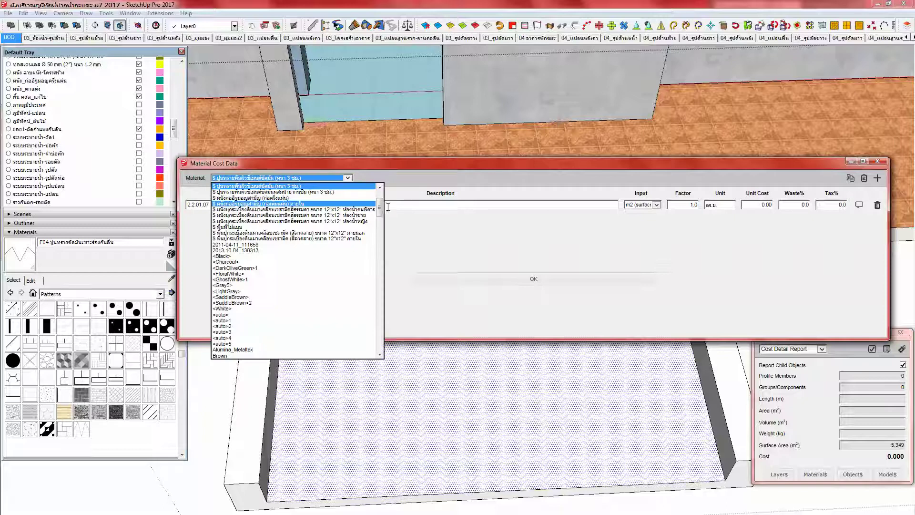
scroll(378, 235, down, 5)
drag(378, 235, 379, 357)
click(882, 162)
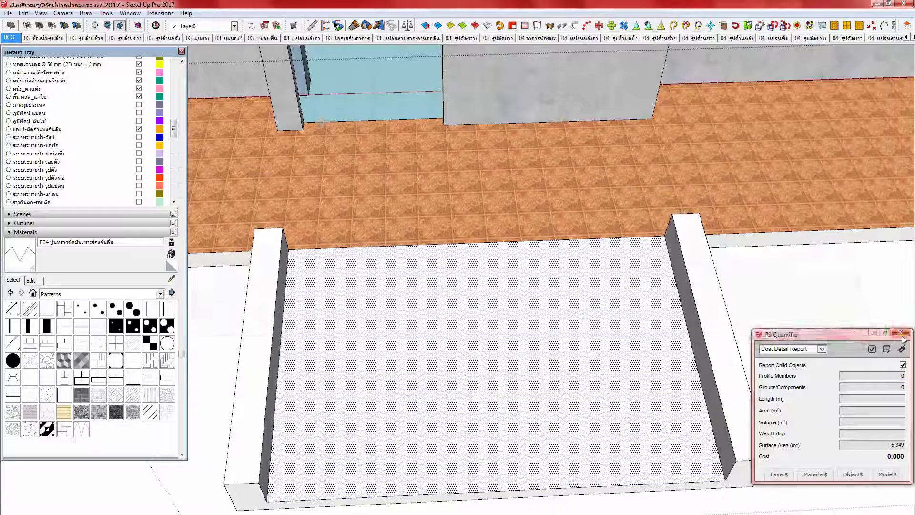
click(900, 332)
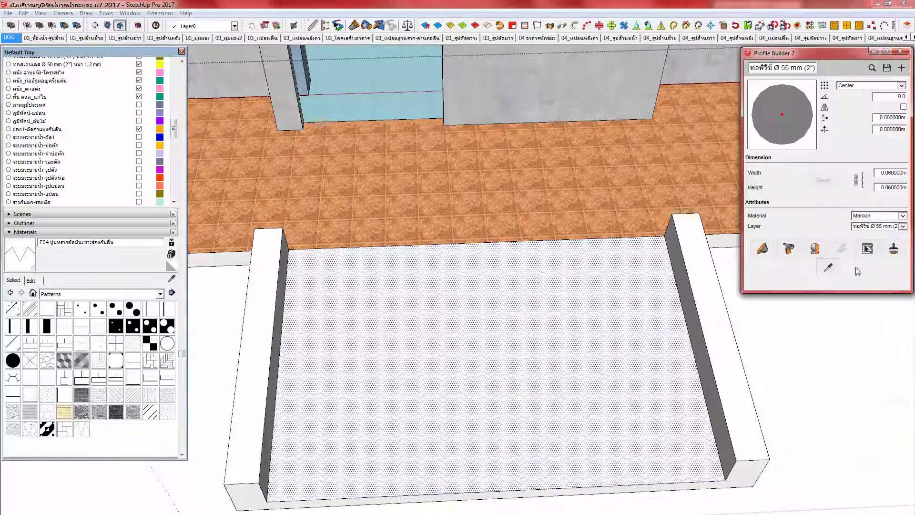
click(900, 51)
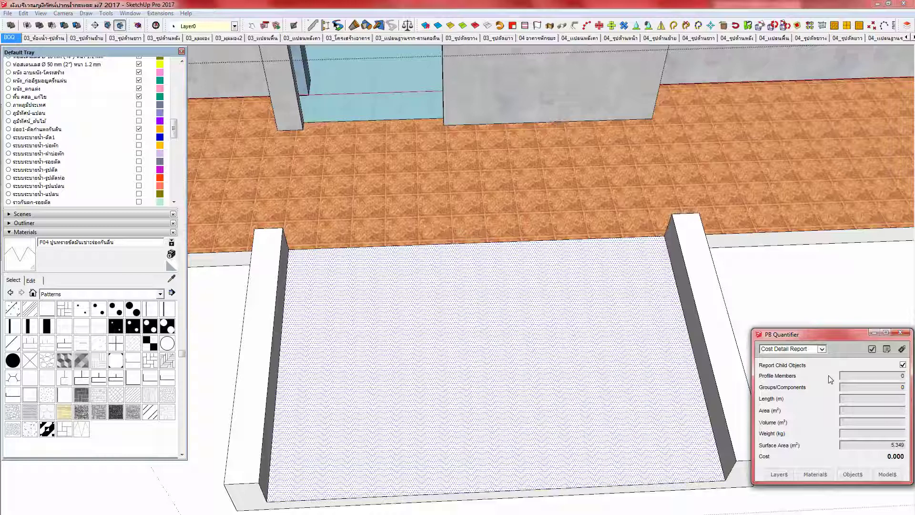
Step: Find and choose the material "F04 ปูนทรายขัดมันเซาะร่องกันลื่น" in the material cost data
click(814, 473)
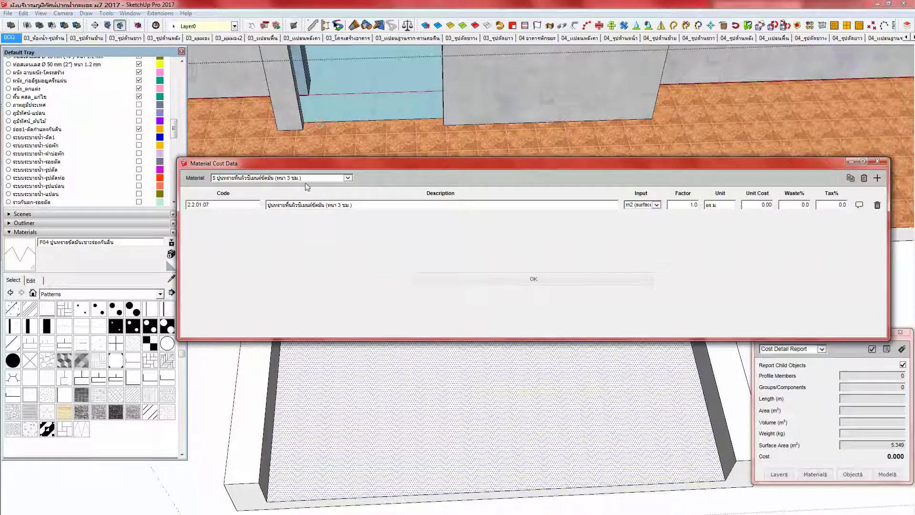
click(308, 179)
drag(382, 212, 382, 358)
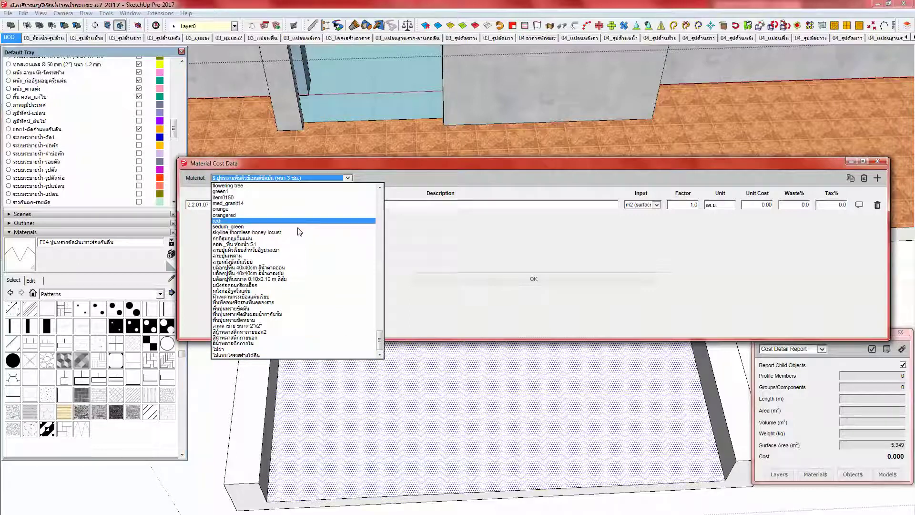
scroll(299, 252, up, 9)
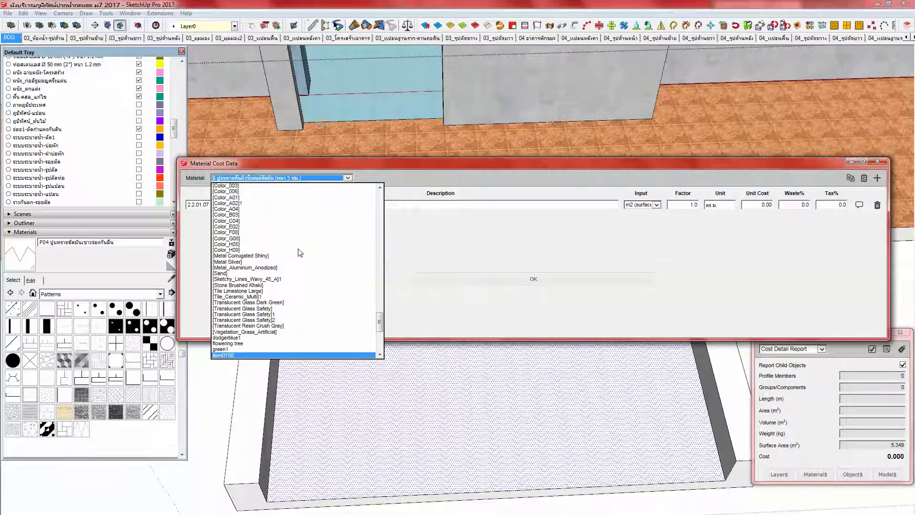
scroll(299, 257, up, 10)
scroll(300, 264, up, 15)
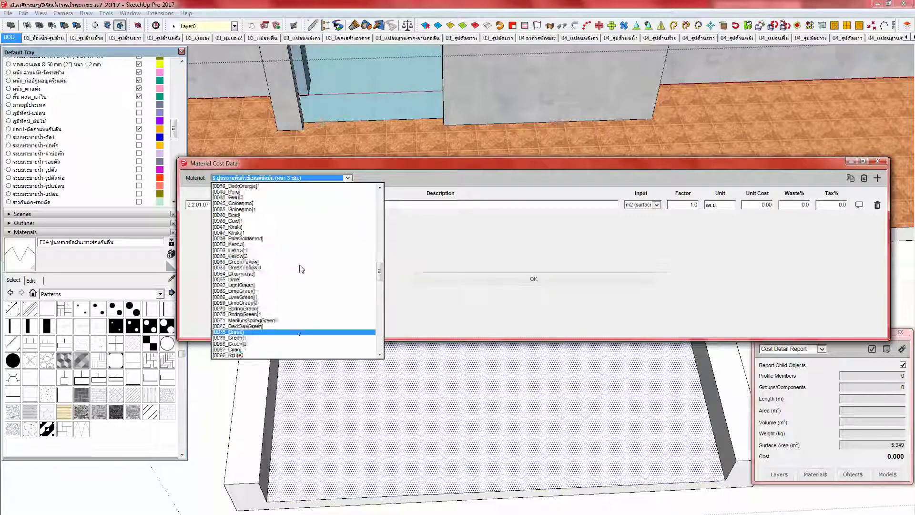
scroll(300, 267, up, 14)
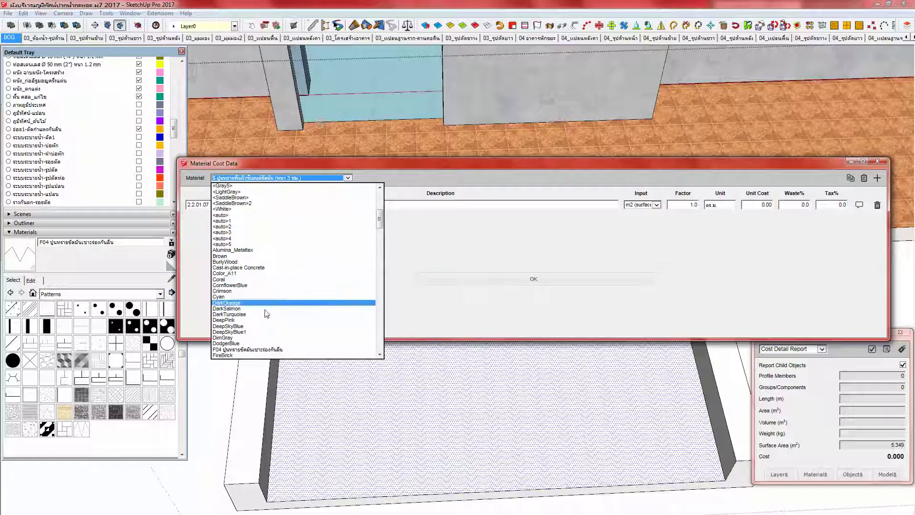
click(263, 350)
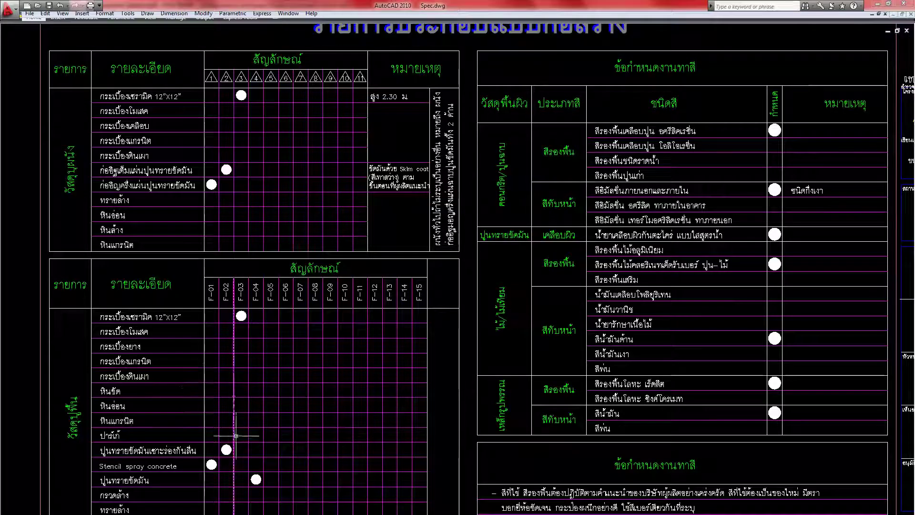
Step: Switch to the AutoCAD specification drawing, check the floor code of the anti-slip grooved cement finish, and return to SketchUp
middle_drag(209, 465, 208, 447)
click(213, 453)
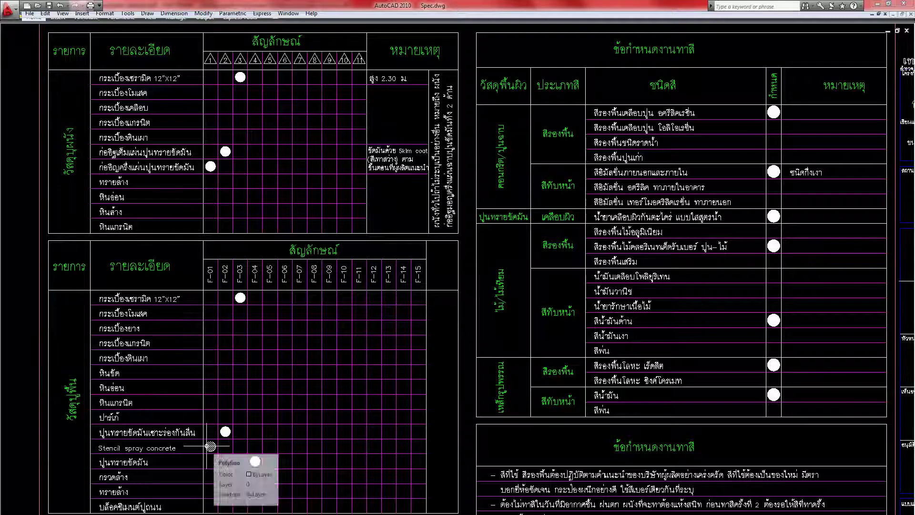
key(alt+Tab)
key(alt+Tab)
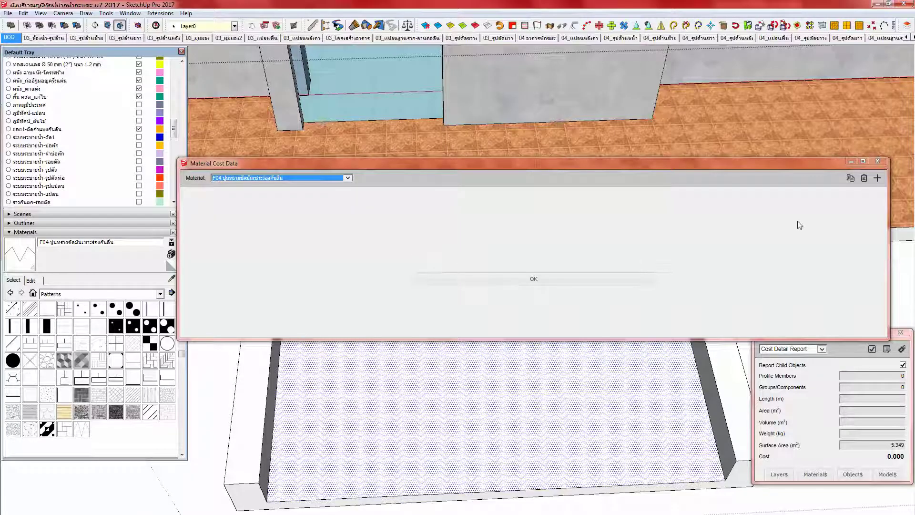
Step: Close the material cost data and rename the ramp material as "F02 พื้นปูนทรายขัดมันเซาะร่องกันลื่น"
click(877, 161)
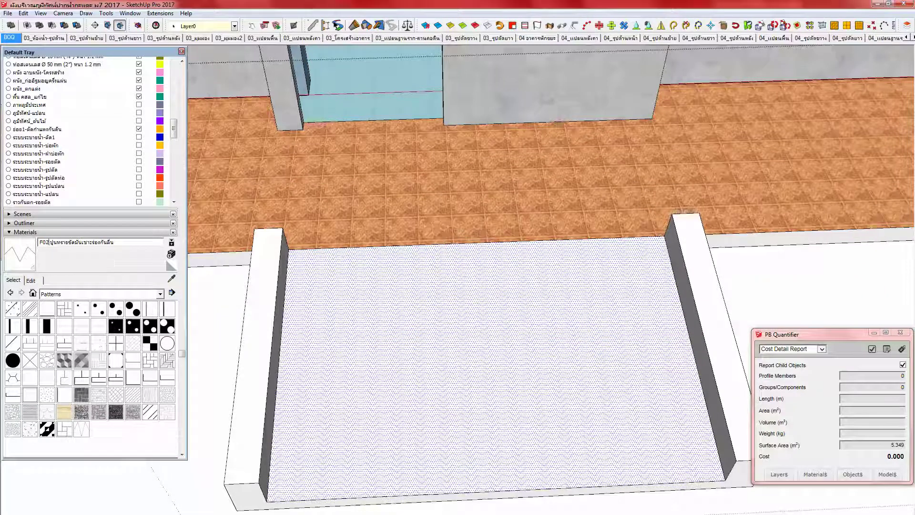
text(พื้น)
middle_drag(396, 357, 391, 348)
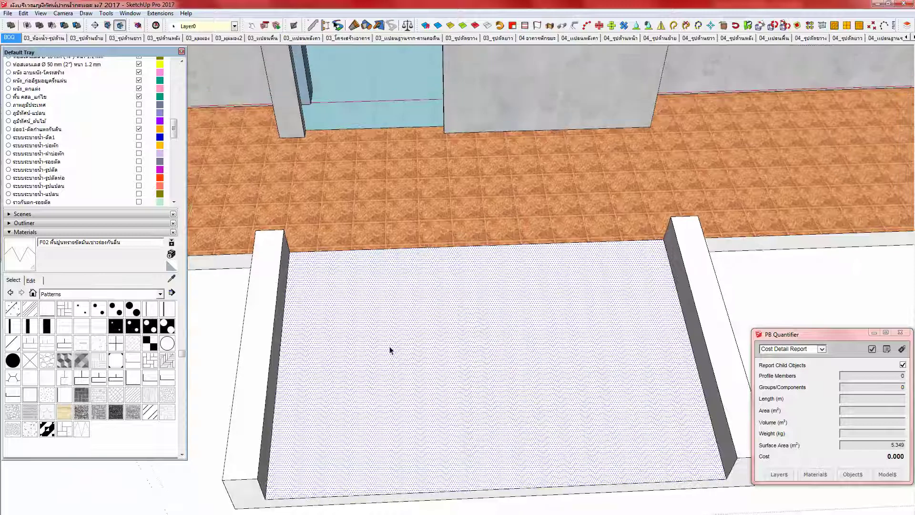
Step: Reopen the material cost data and choose the material "F02 พื้นปูนทรายขัดมันเซาะร่องกันลื่น"
click(819, 477)
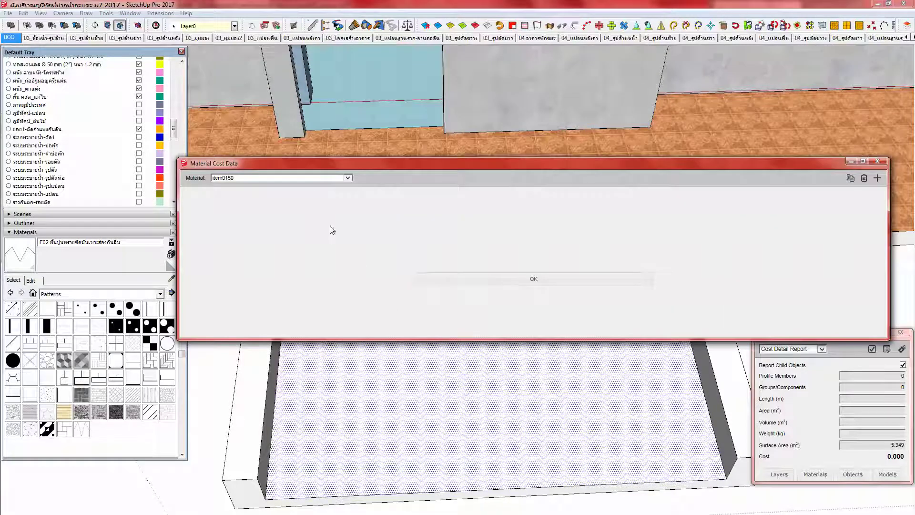
click(319, 178)
drag(381, 344, 377, 236)
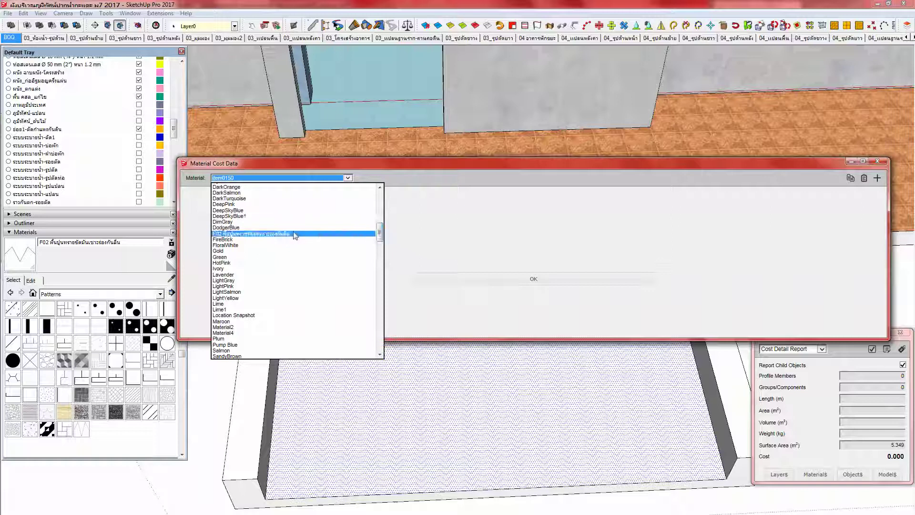
click(294, 234)
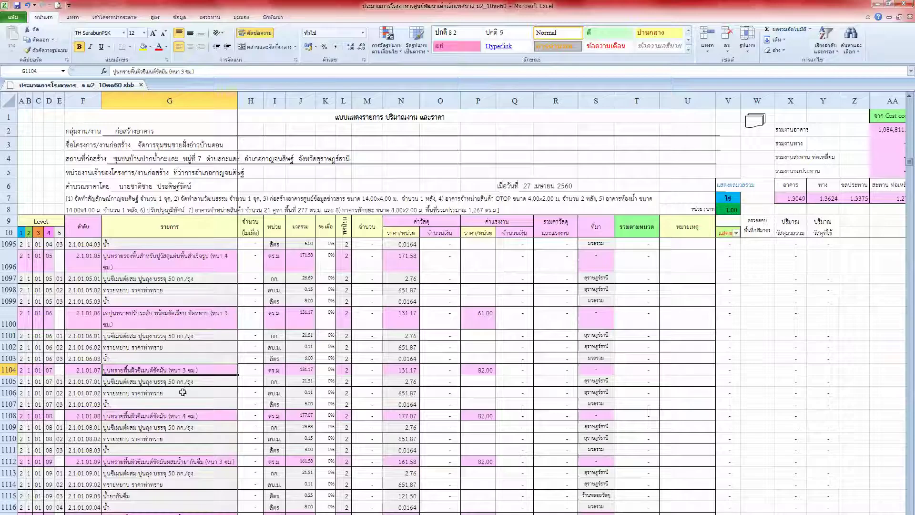
Step: In the Excel estimate, find and select the item "ปูนทรายพื้นผิวซีเมนต์ขัดมัน (หนา 3 ซม.)" in row 1104, and return to SketchUp
click(169, 346)
scroll(96, 376, up, 13)
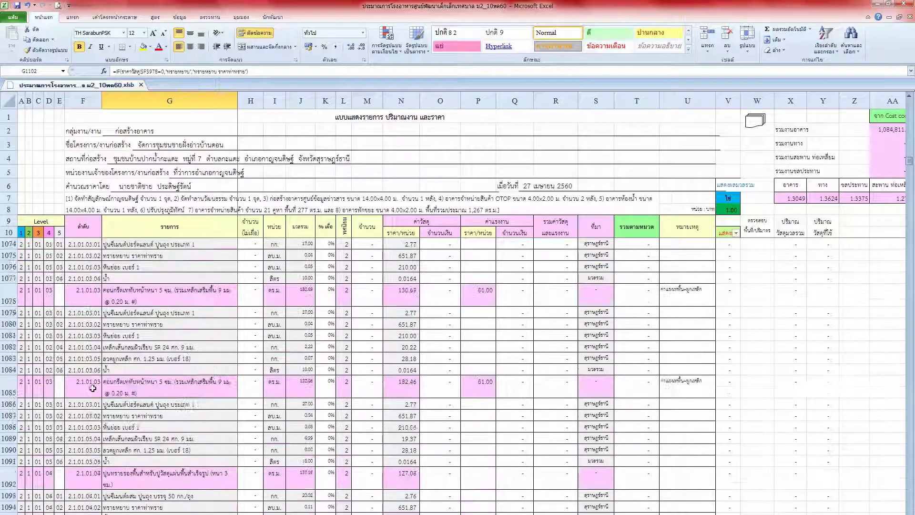
scroll(99, 424, down, 2)
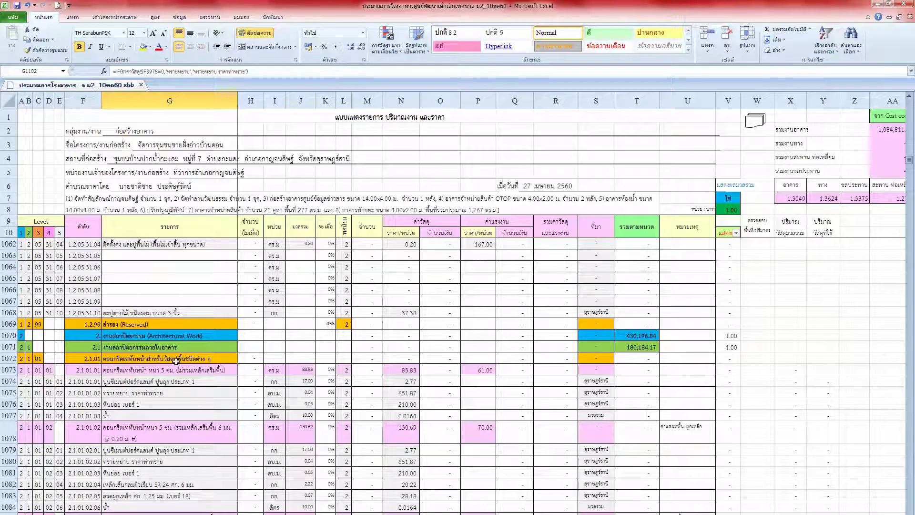
scroll(176, 360, down, 9)
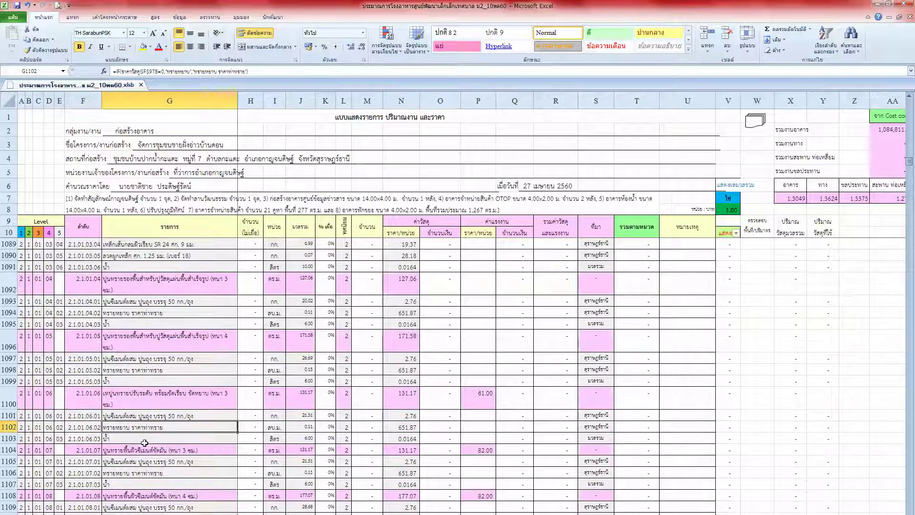
click(122, 450)
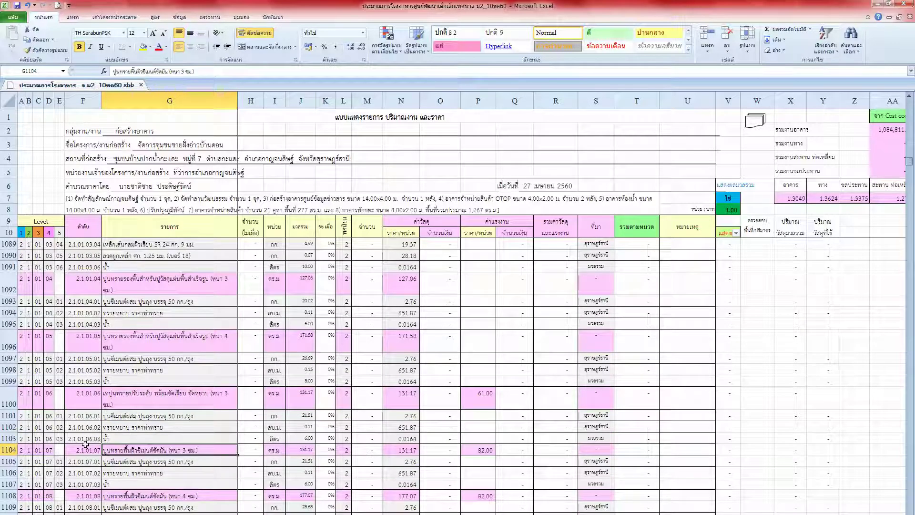
scroll(85, 444, down, 2)
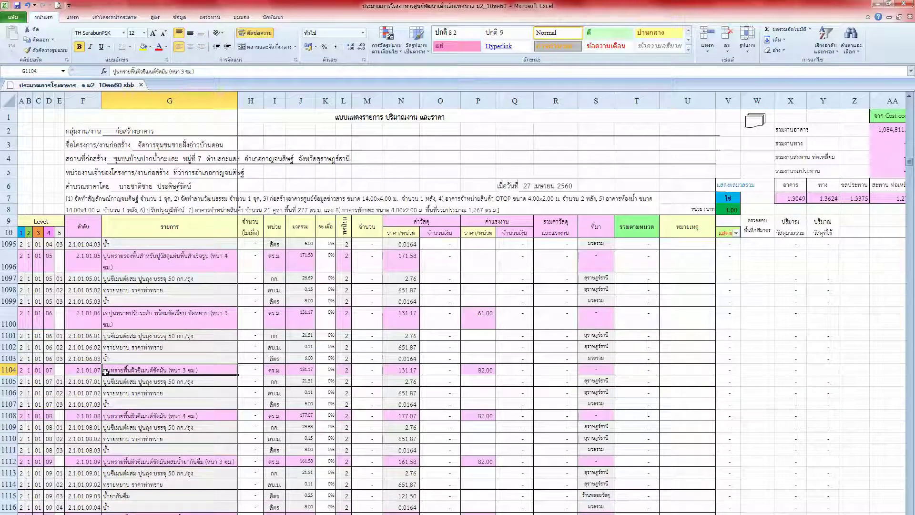
key(alt+Tab)
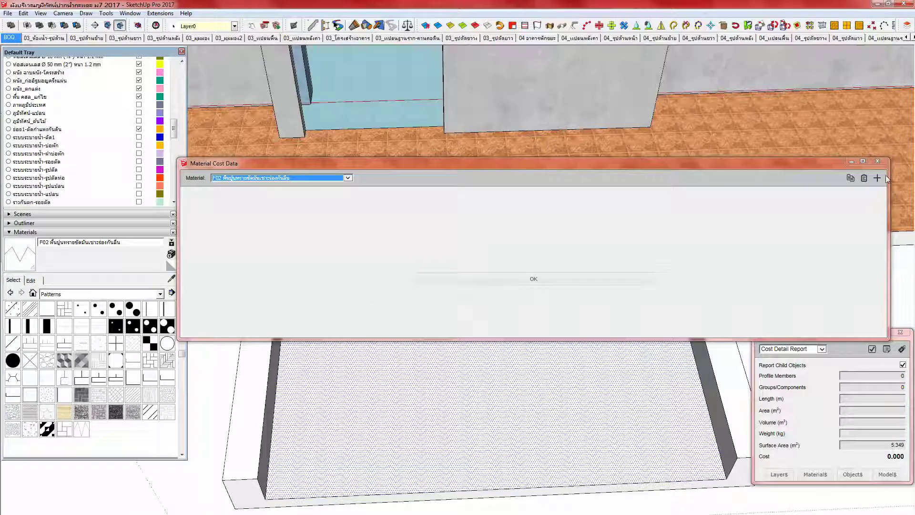
Step: Add a cost row to the F02 material with code 2.1.01.07 and description "ปูนทรายพื้นผิวซีเมนต์ขัดมัน (หนา 3 ซม.)"
click(876, 177)
triple_click(329, 205)
text(2 1 01.07 ปูนทรายพื้นผิวซีเมนต์ขัดมัน (หนา 3 ซม.))
drag(289, 206, 246, 206)
click(280, 204)
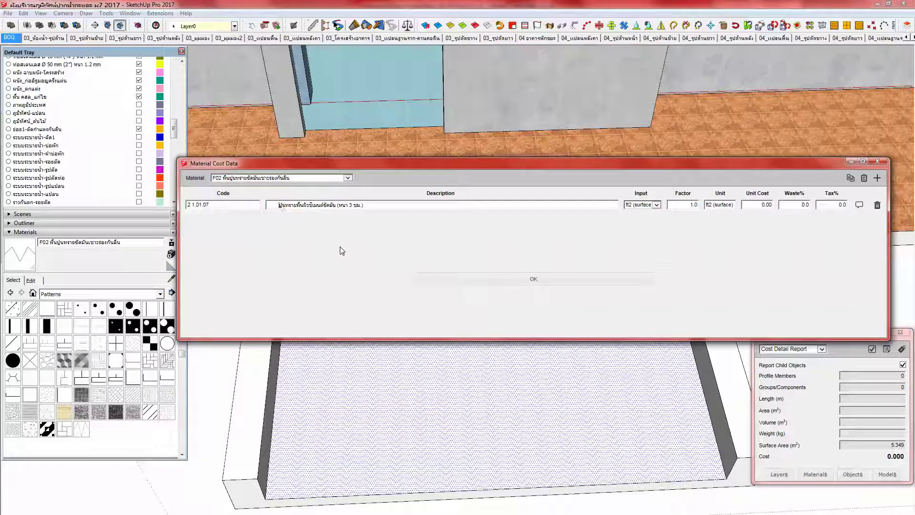
key(BackSpace)
Step: Set the cost row's input to m2 (surface) and its unit to ตร.ม., and save the material cost data
click(646, 205)
click(638, 218)
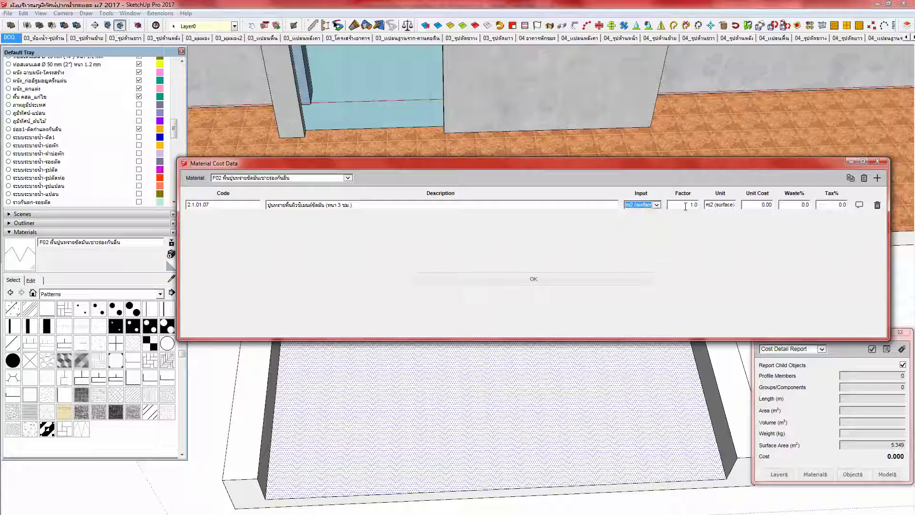
key(Tab)
key(Tab)
text(ตร.ม.)
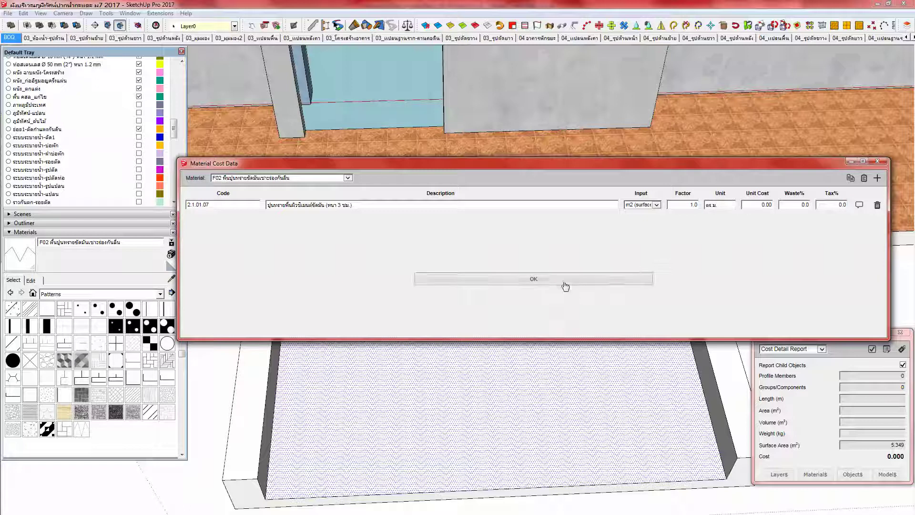
click(564, 280)
Step: Clear the ramp selection and open the large brown-roofed building's group for editing at its front floor slab
scroll(450, 304, up, 4)
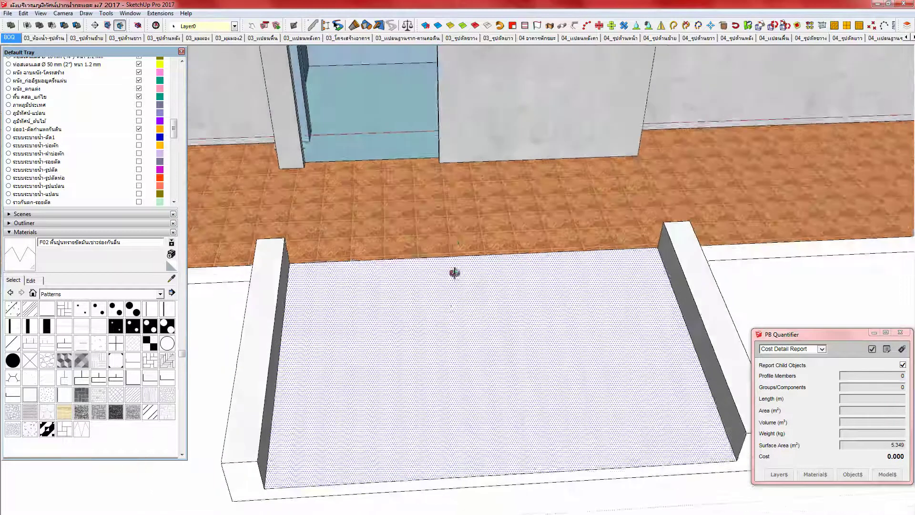
scroll(490, 363, down, 3)
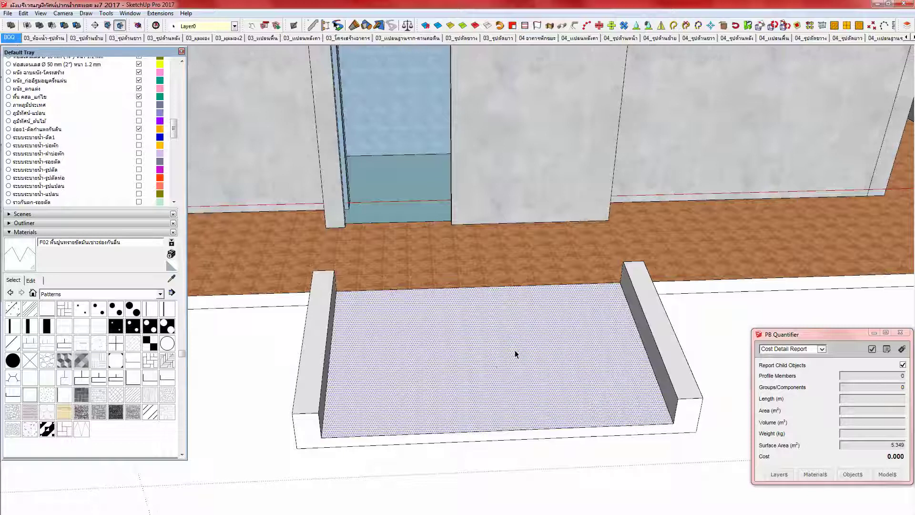
middle_drag(516, 344, 511, 348)
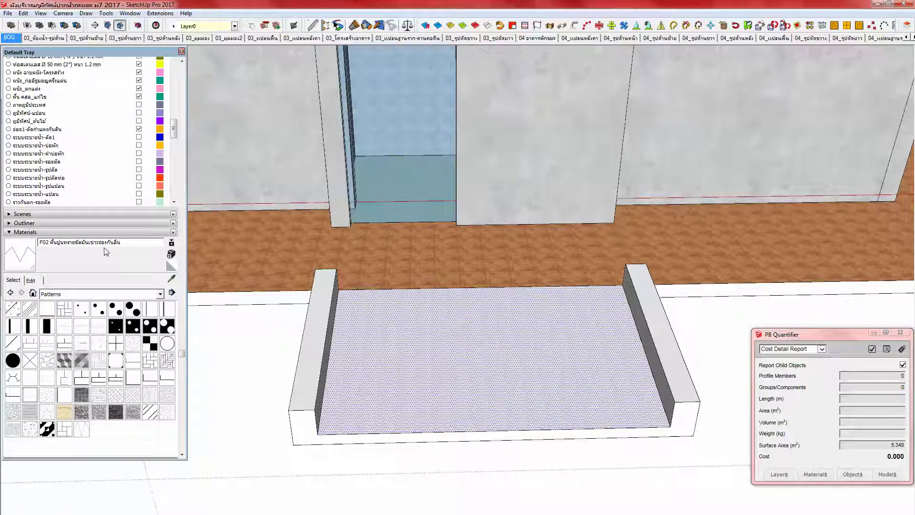
scroll(449, 360, down, 6)
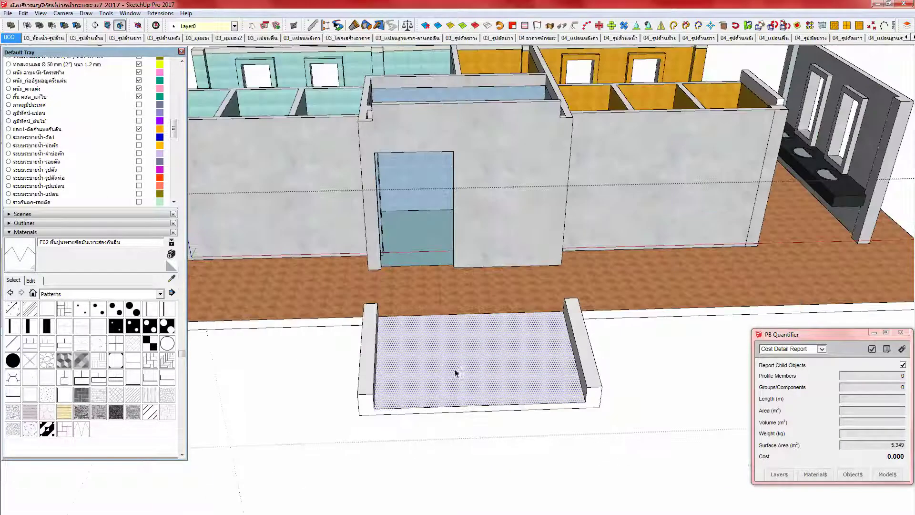
scroll(475, 350, down, 2)
click(326, 323)
shift+middle_drag(326, 323, 686, 332)
scroll(453, 328, down, 8)
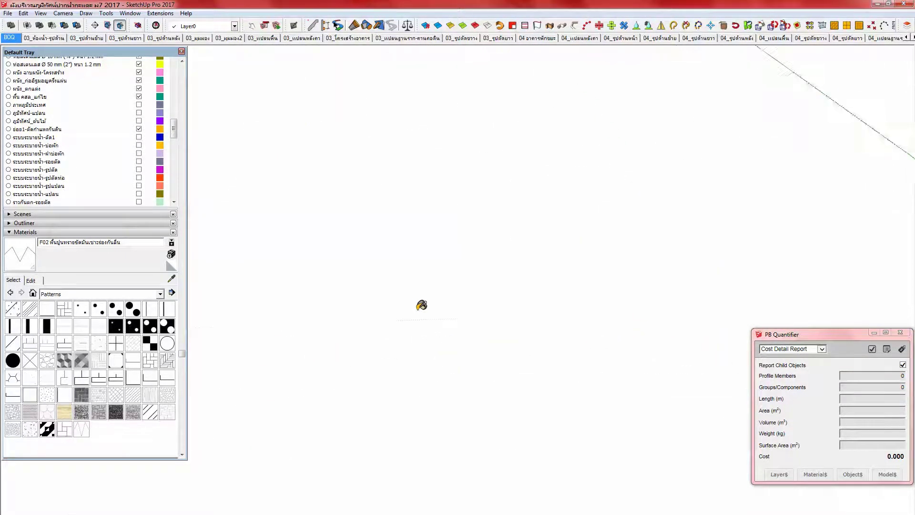
shift+middle_drag(617, 300, 469, 326)
scroll(452, 341, up, 8)
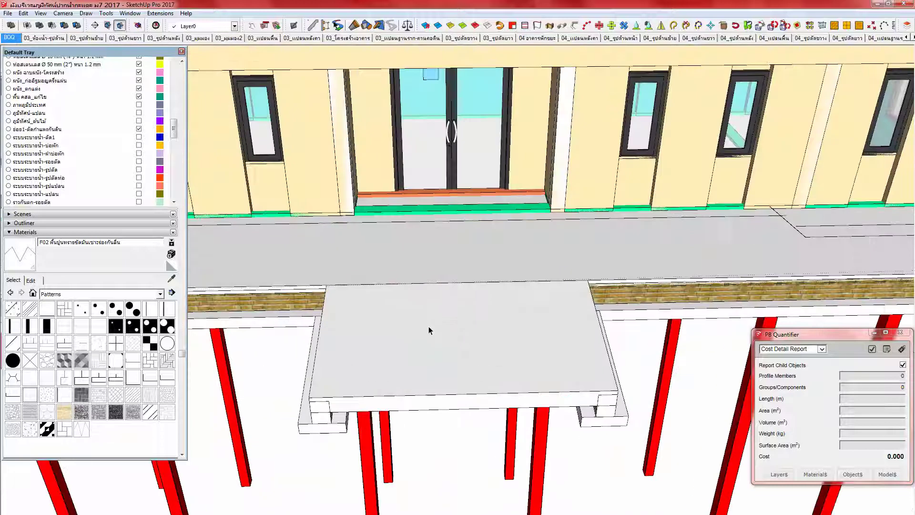
middle_drag(428, 327, 561, 316)
scroll(496, 333, down, 4)
shift+middle_drag(374, 327, 492, 326)
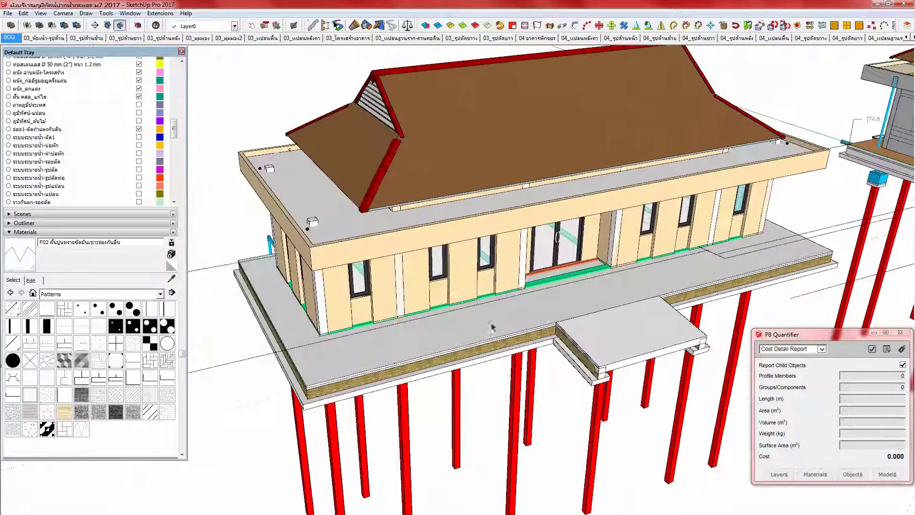
double_click(384, 350)
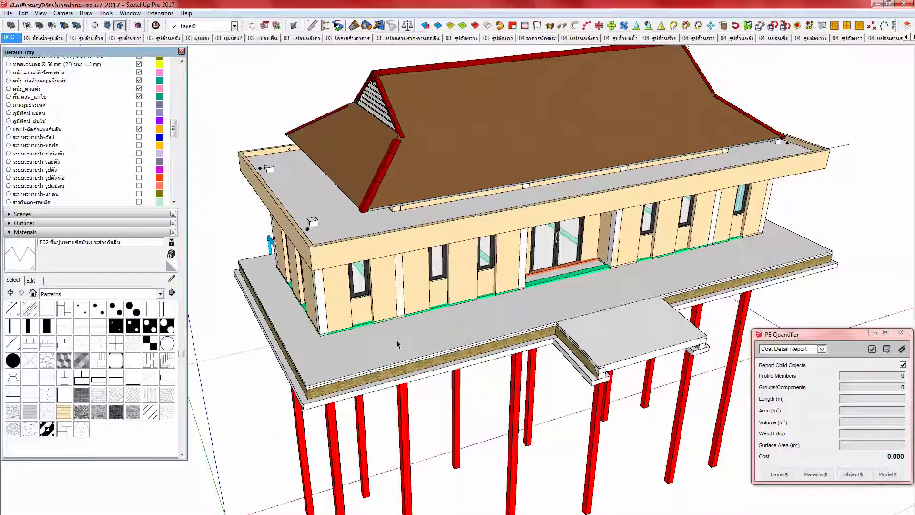
Step: Open the nested wall and floor group and select the top face of the front entrance ramp
double_click(397, 340)
triple_click(396, 340)
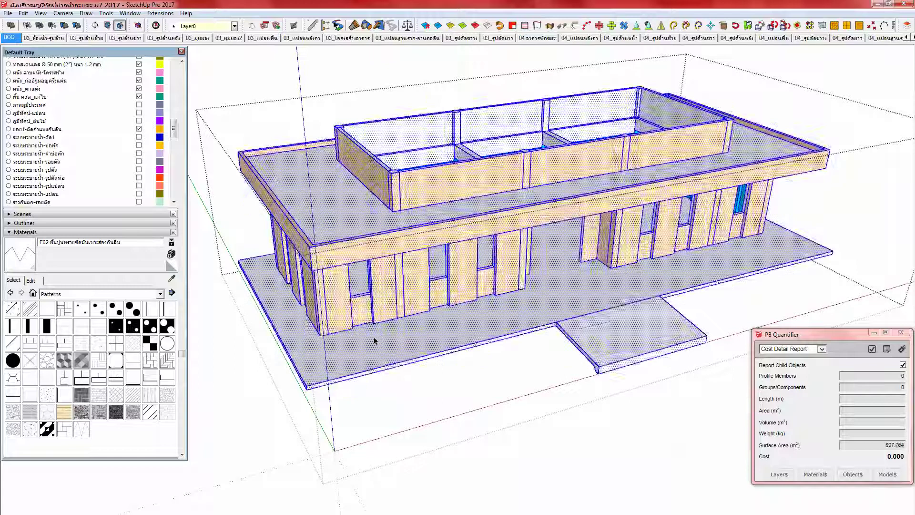
click(374, 337)
scroll(618, 311, up, 2)
click(605, 330)
shift+middle_drag(613, 330, 530, 348)
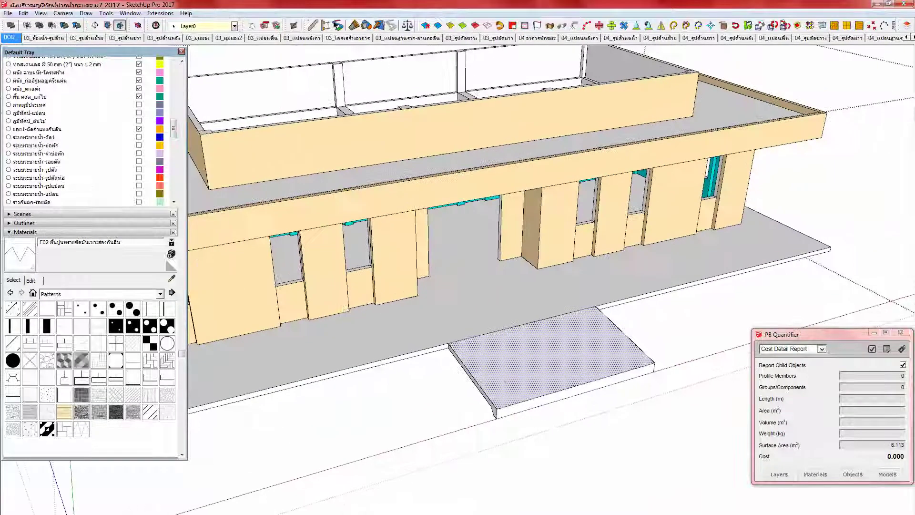
Step: Switch to ACDSee and check the information-centre building's floor plan, elevations and sections for floor and ramp finishes
click(148, 514)
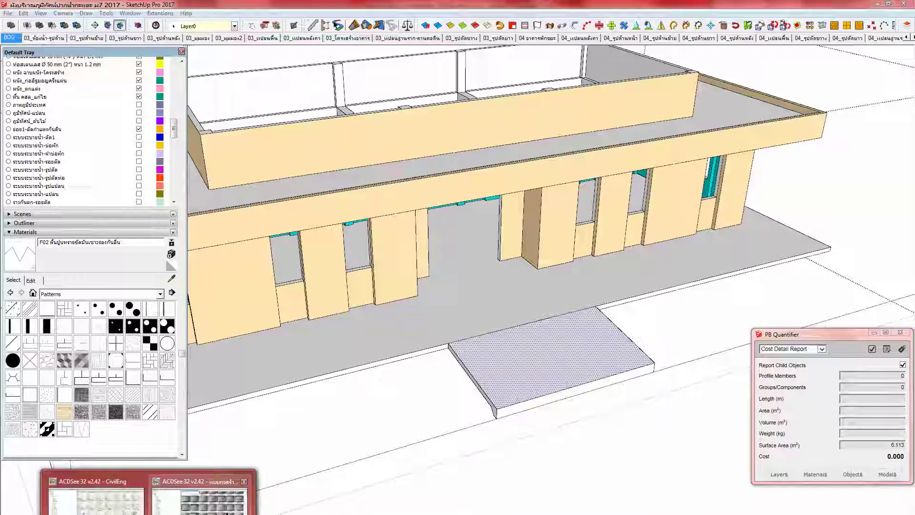
click(203, 498)
double_click(342, 188)
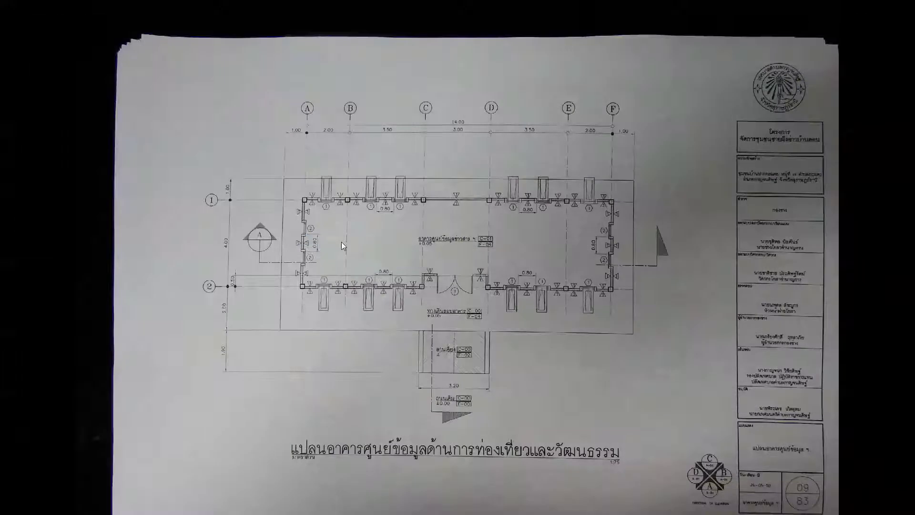
scroll(359, 316, down, 1)
scroll(359, 316, down, 1)
scroll(359, 317, down, 1)
scroll(360, 317, down, 1)
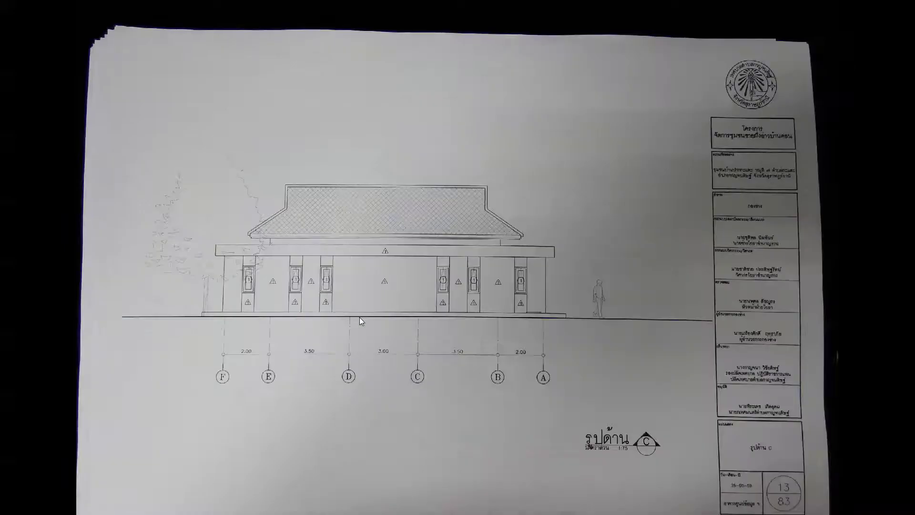
scroll(359, 316, down, 1)
ctrl+scroll(359, 325, up, 1)
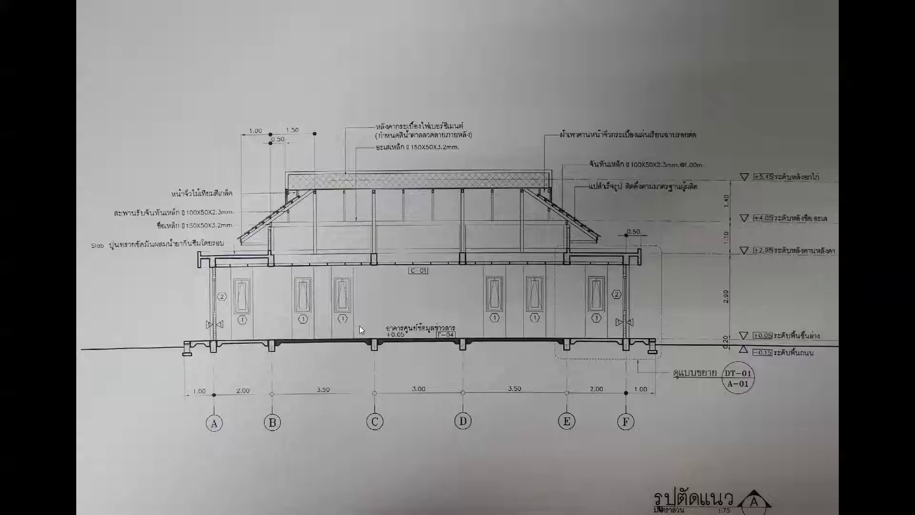
ctrl+scroll(360, 325, down, 1)
scroll(359, 325, down, 3)
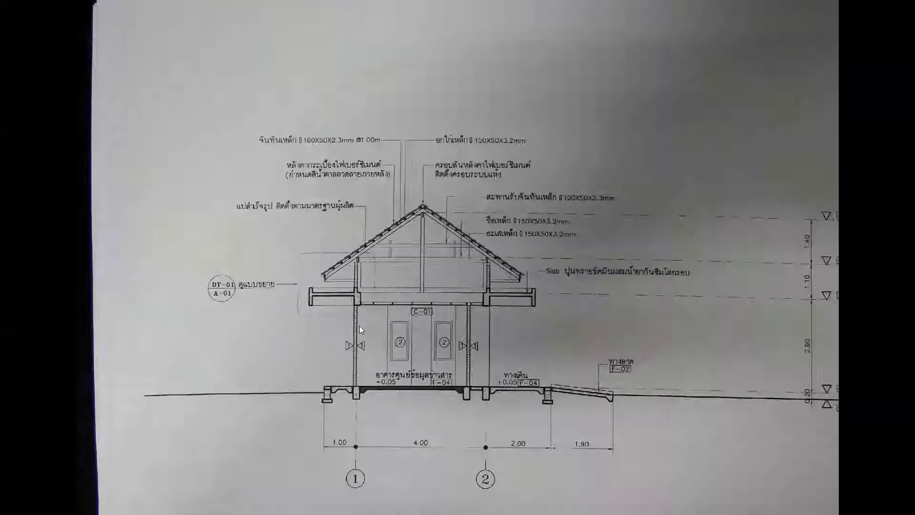
Step: Review the enlarged construction details, structural sheets and lighting plan for ramp and slab details
scroll(359, 325, up, 1)
scroll(360, 324, down, 2)
ctrl+scroll(360, 325, up, 1)
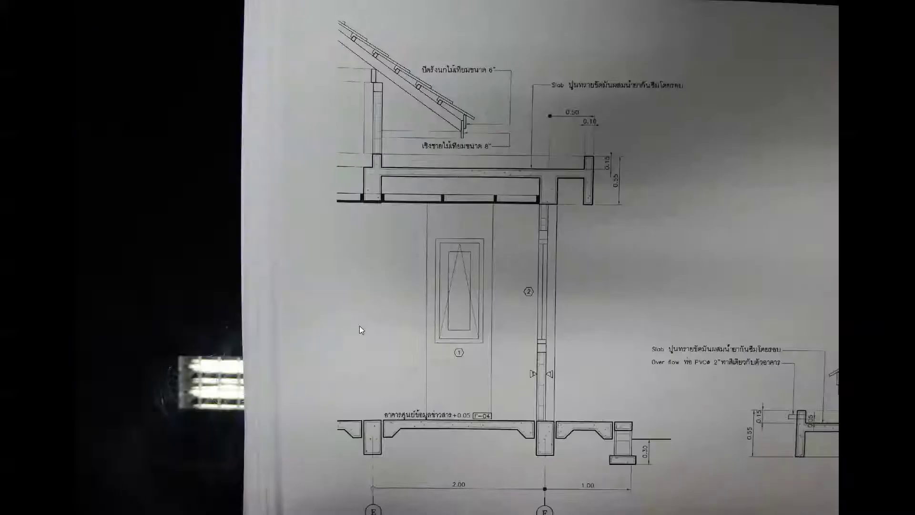
scroll(359, 325, down, 1)
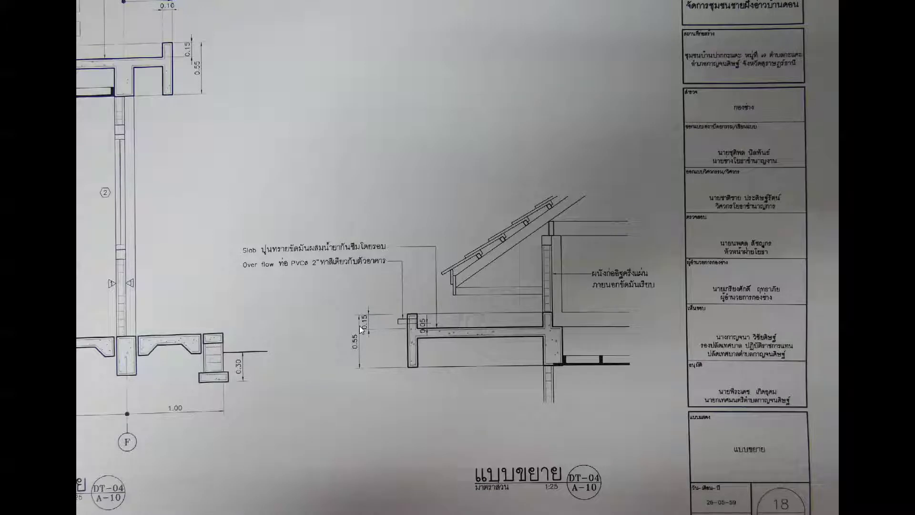
key(Right)
key(Right)
key(Right)
scroll(359, 325, down, 1)
ctrl+scroll(359, 325, up, 2)
key(Right)
key(Right)
key(Right)
key(Right)
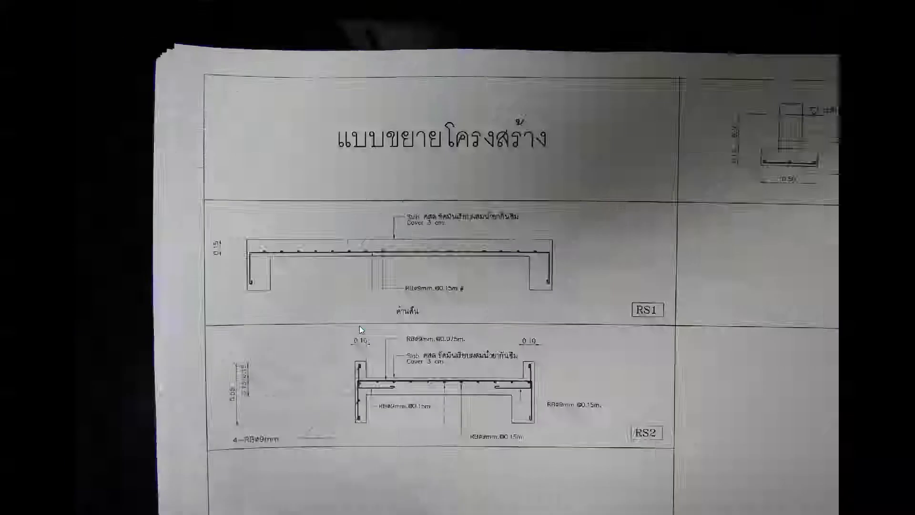
scroll(359, 325, down, 2)
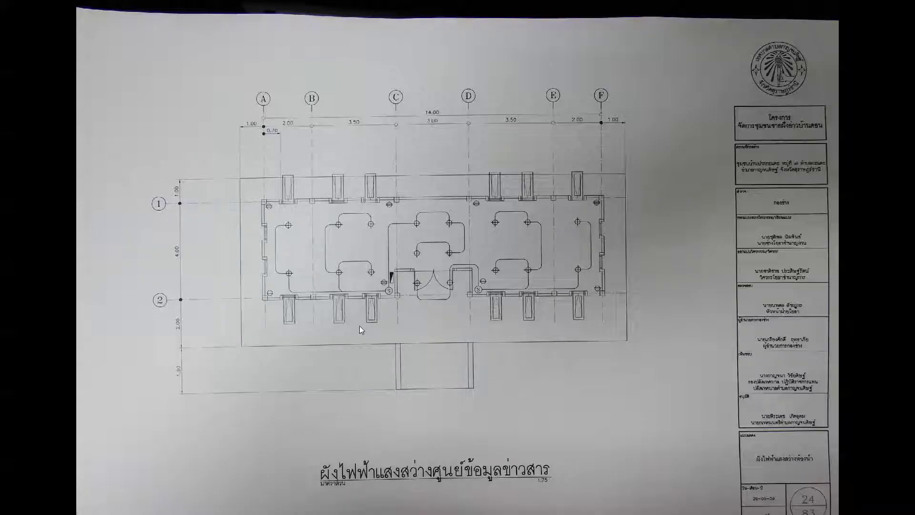
scroll(359, 325, down, 4)
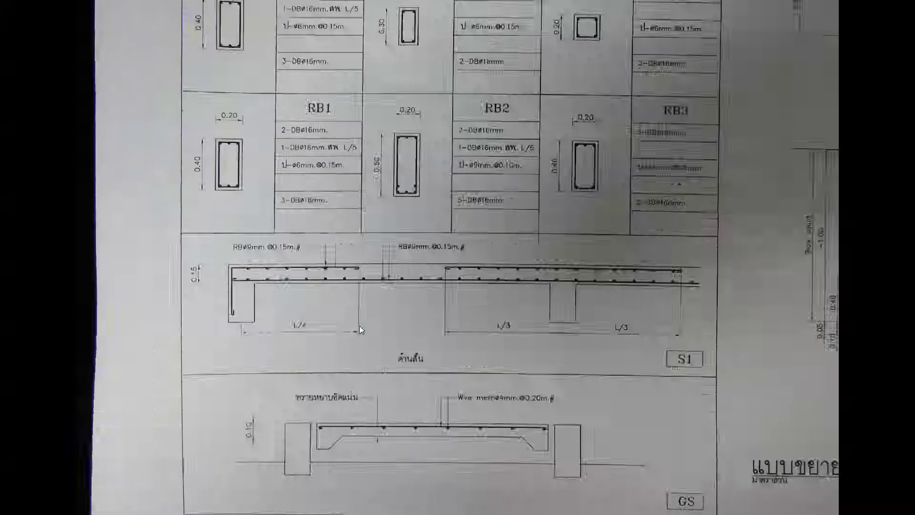
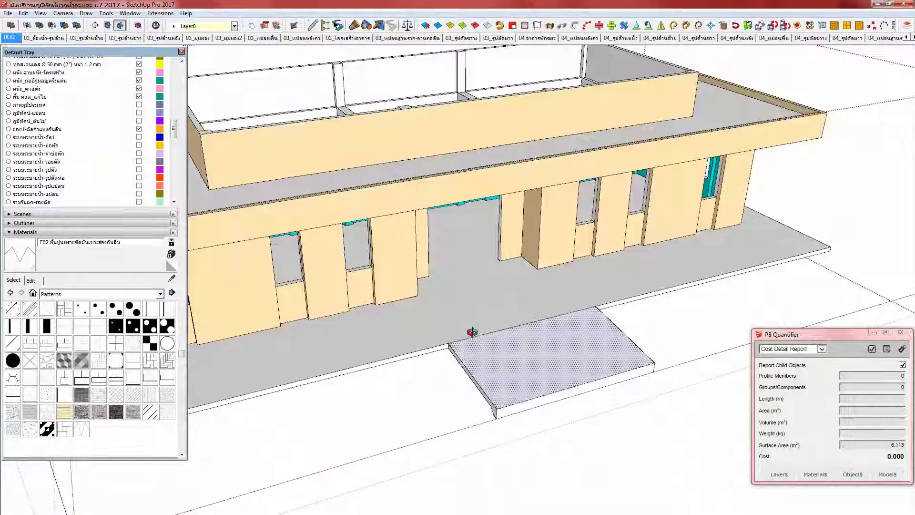
Step: Compare the entrance ramp in SketchUp with the floor plan drawing, and close the PB Quantifier window
scroll(438, 324, up, 4)
middle_drag(429, 332, 411, 351)
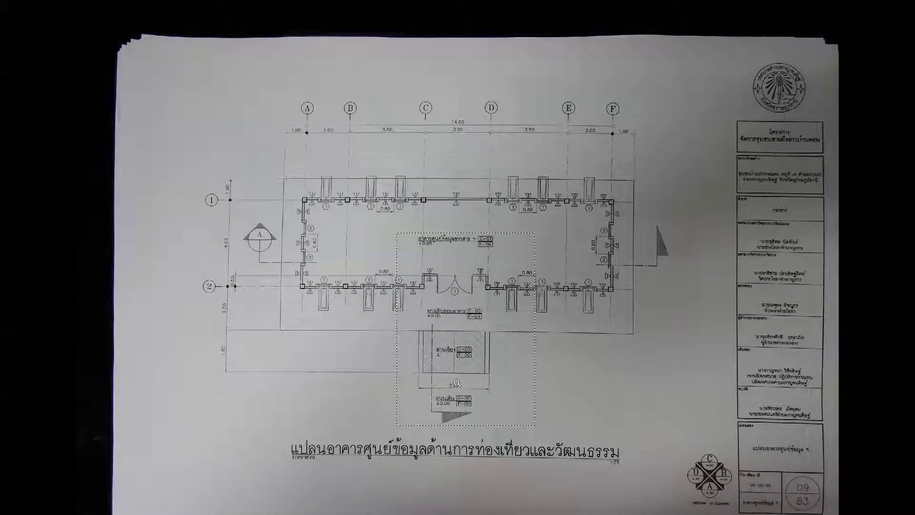
scroll(470, 360, up, 5)
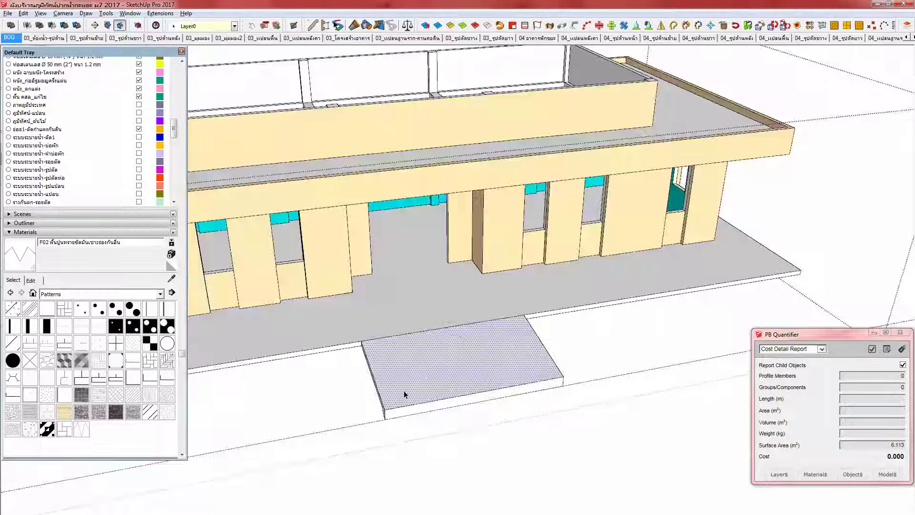
scroll(376, 382, up, 3)
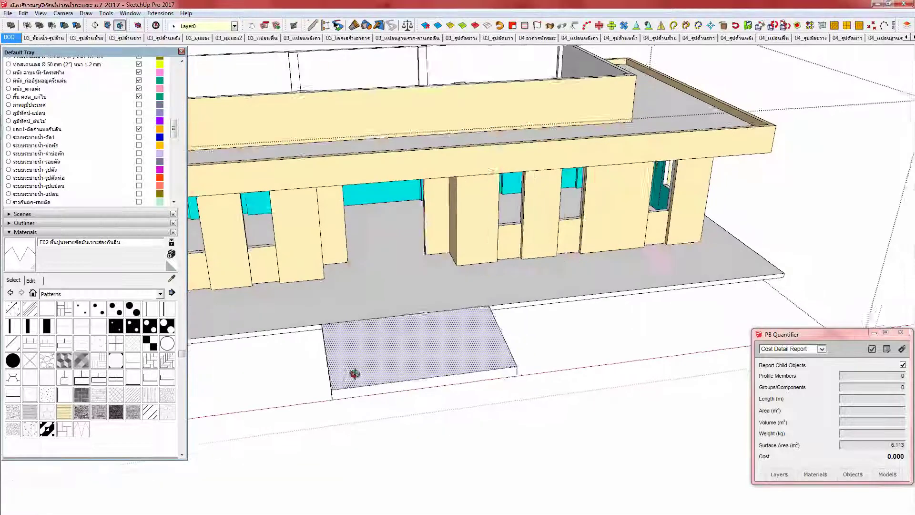
shift+middle_drag(386, 385, 407, 395)
scroll(389, 361, up, 2)
middle_drag(390, 361, 390, 333)
scroll(386, 336, up, 2)
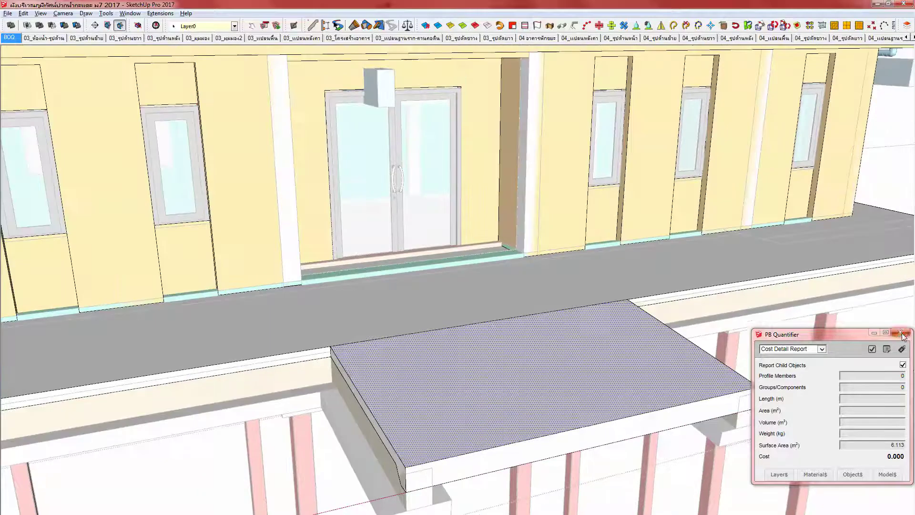
Step: Inspect the side face of the entrance ramp slab and leave the group being edited
middle_drag(381, 370, 402, 343)
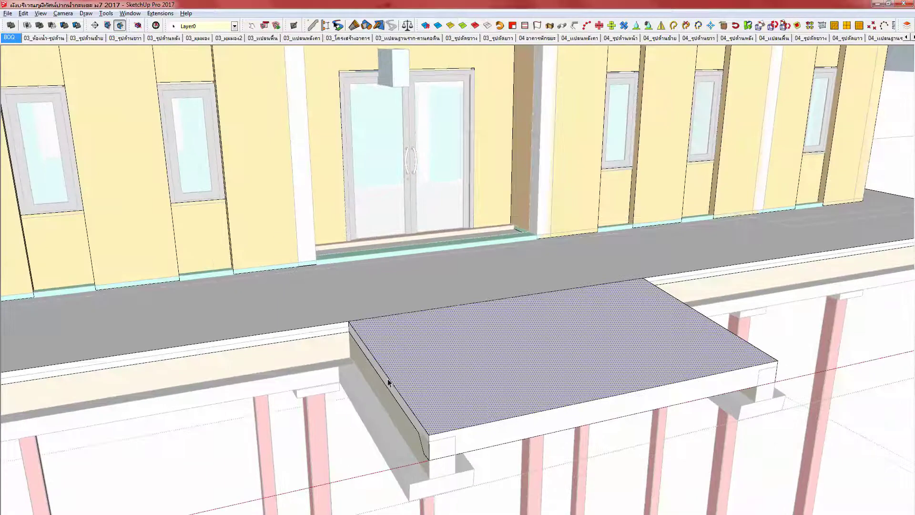
scroll(389, 379, up, 2)
shift+middle_drag(391, 374, 400, 315)
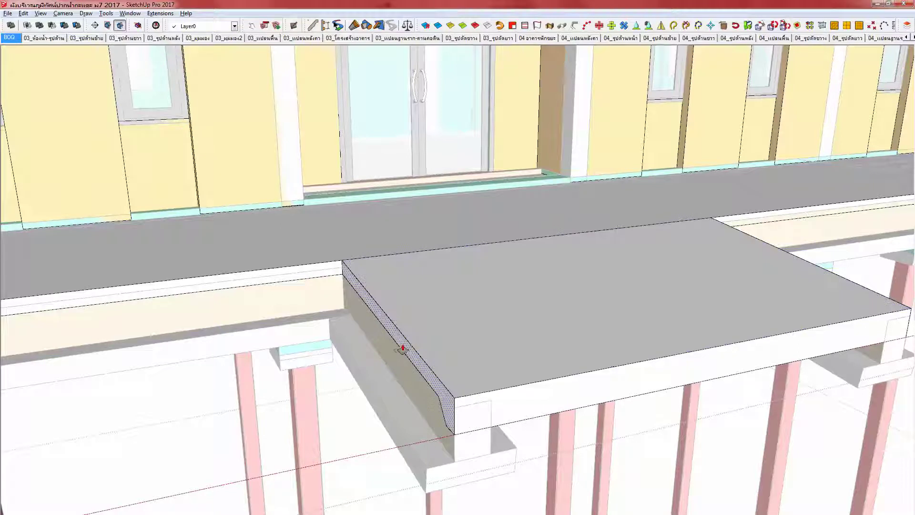
click(399, 349)
click(283, 207)
middle_drag(358, 319, 402, 340)
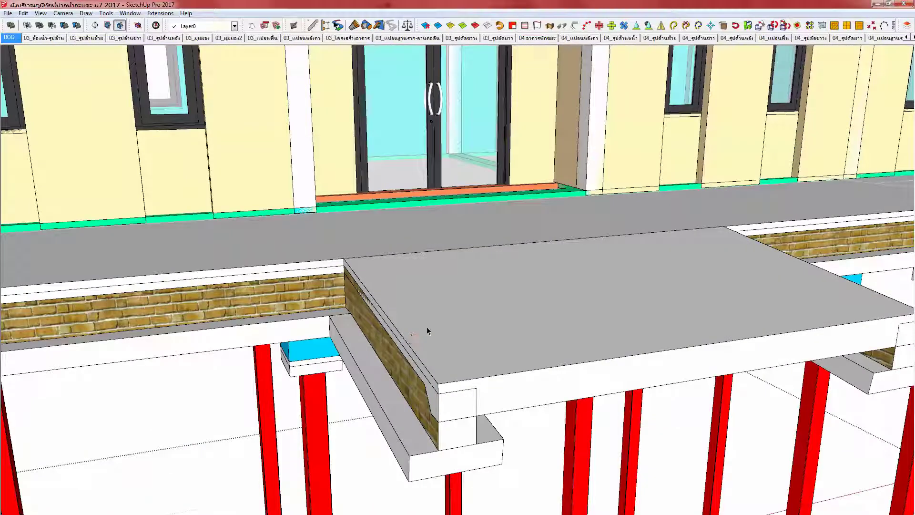
Step: Reopen the building's floor group and select the ramp's top face, with the Tape Measure ready at its side edge
double_click(427, 327)
click(427, 328)
mouse_move(427, 329)
middle_down()
mouse_move(376, 337)
mouse_move(391, 342)
mouse_move(394, 357)
mouse_move(424, 331)
mouse_move(462, 349)
mouse_move(381, 380)
middle_up()
key(b)
scroll(421, 347, up, 1)
key(t)
click(423, 368)
middle_drag(463, 361, 436, 367)
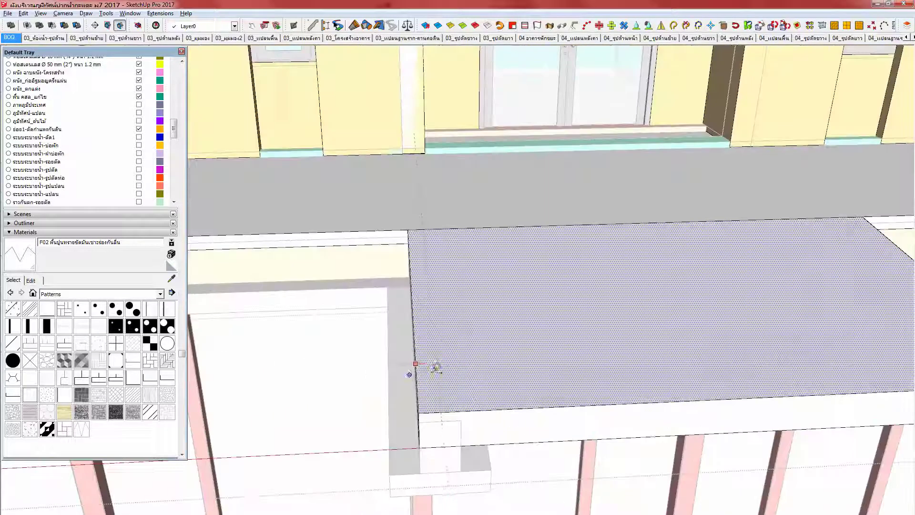
Step: Examine the side kerbs on the neighbouring building's entrance ramp for comparison with the plain ramp
scroll(443, 398, down, 10)
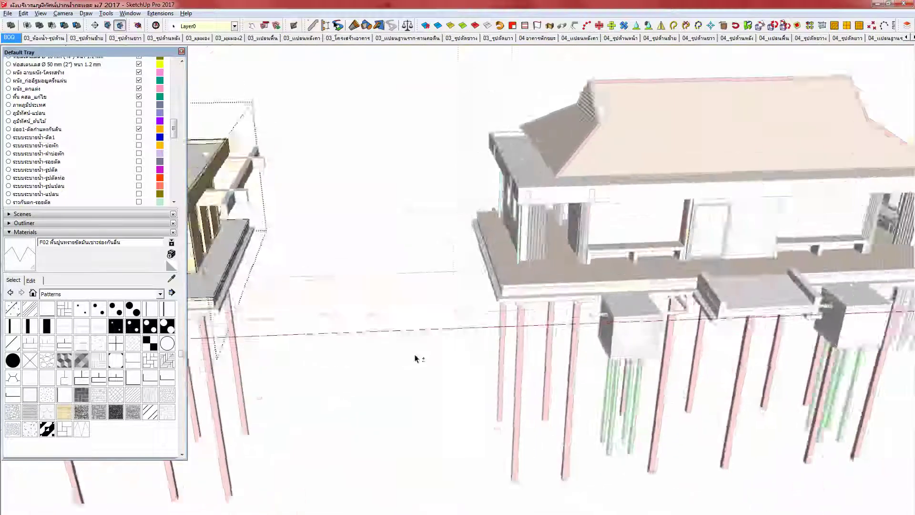
scroll(415, 358, down, 2)
scroll(685, 296, up, 5)
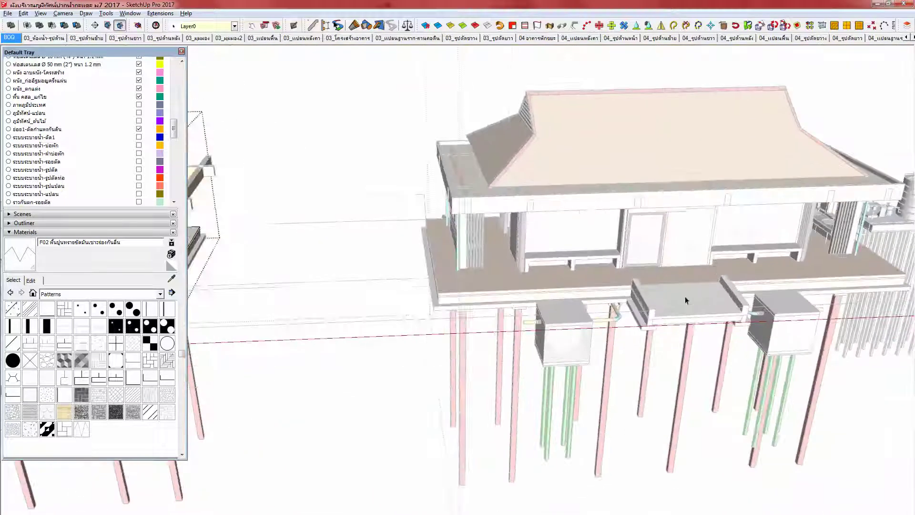
scroll(648, 281, down, 4)
scroll(674, 290, up, 3)
scroll(674, 293, up, 3)
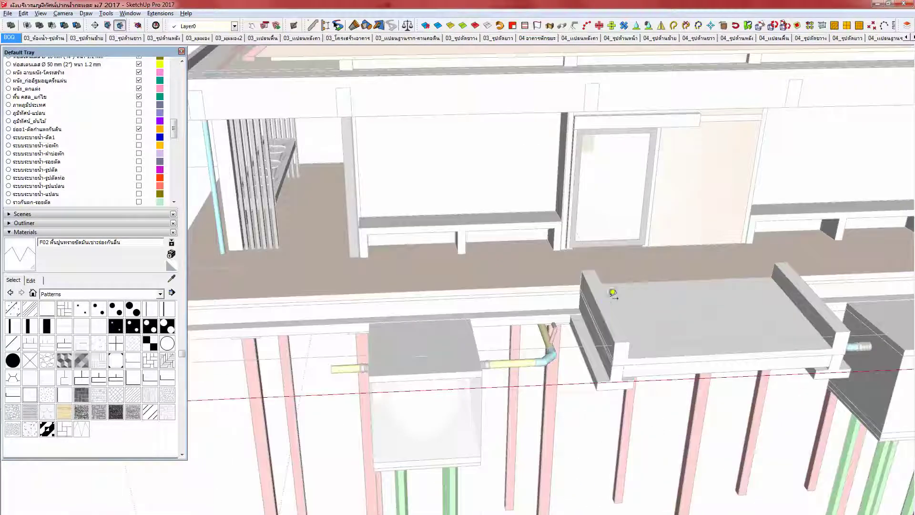
key(space)
scroll(612, 303, down, 4)
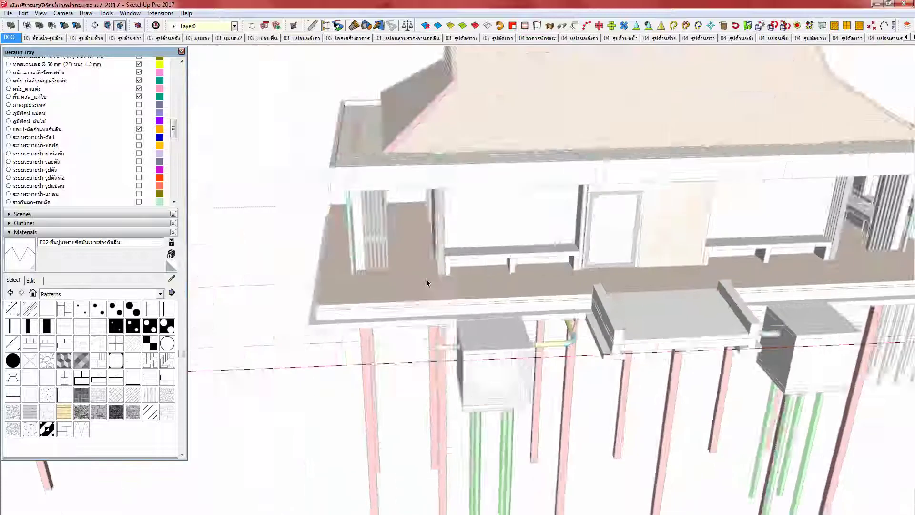
shift+middle_drag(424, 280, 705, 281)
shift+middle_drag(390, 302, 681, 324)
scroll(316, 360, down, 3)
middle_drag(316, 361, 400, 418)
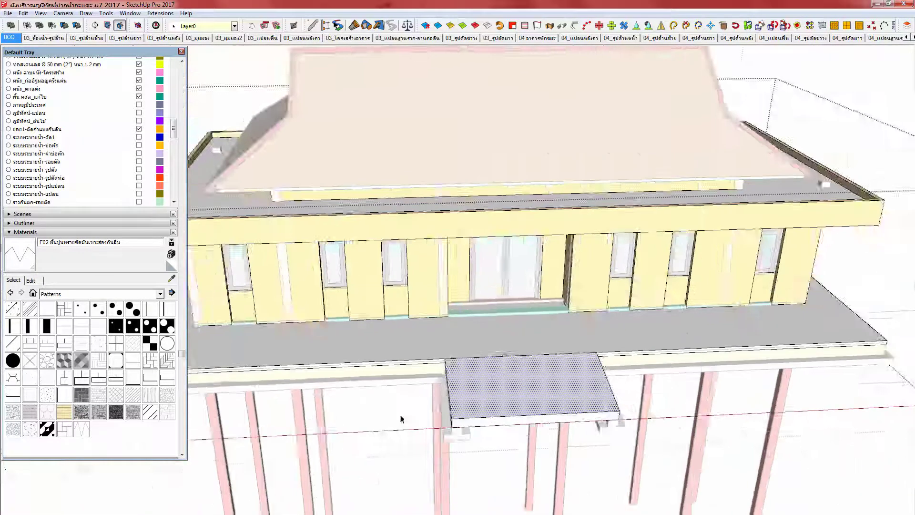
Step: Place a guide just inside the ramp's left edge and draw a line along it to split off a side strip
scroll(491, 402, up, 5)
scroll(490, 402, up, 3)
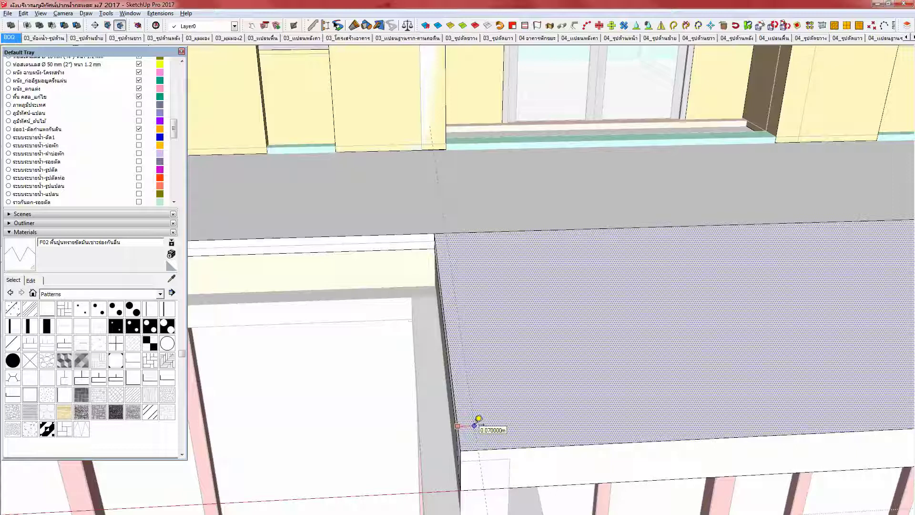
click(475, 420)
key(l)
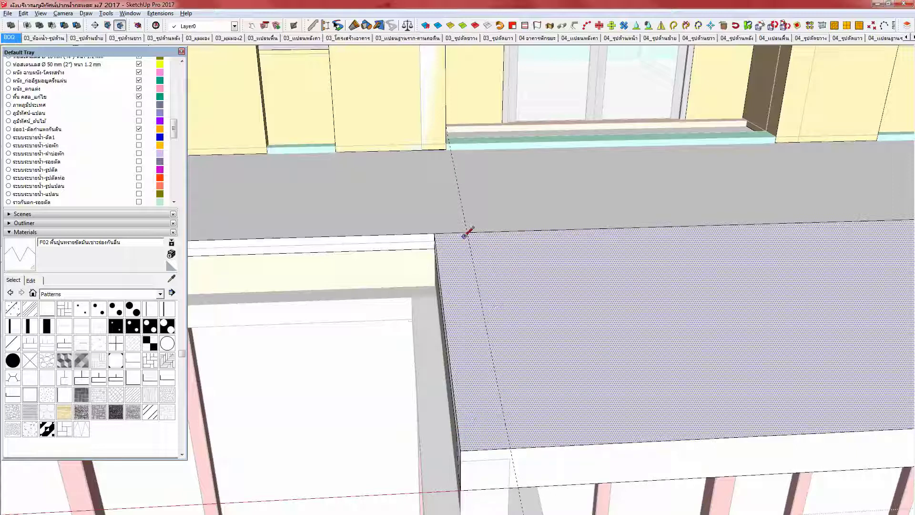
key(shift)
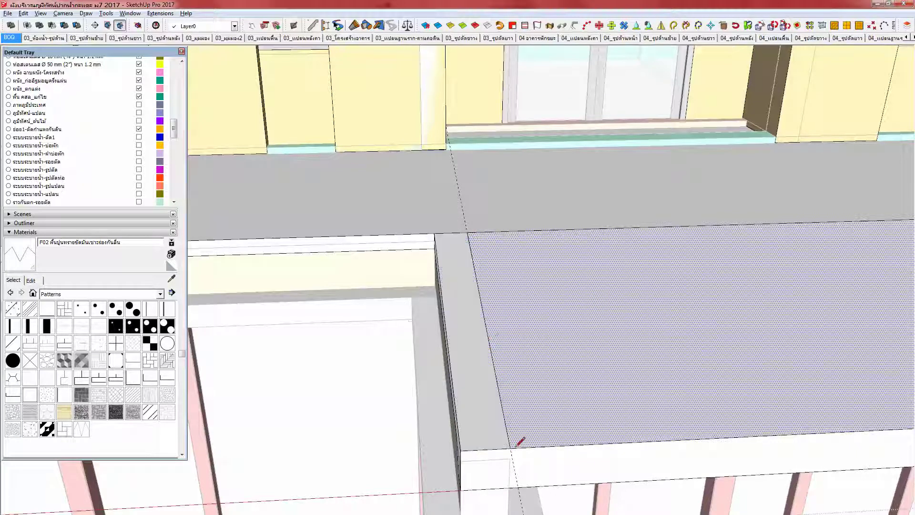
click(510, 448)
Step: Offset the ramp's opposite side edge 0.15 m inward
scroll(510, 448, down, 5)
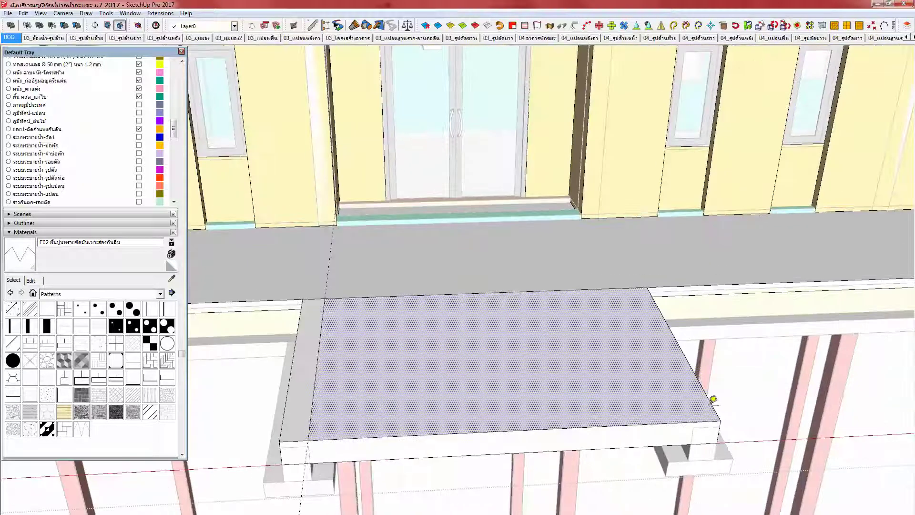
scroll(719, 420, up, 2)
click(719, 420)
key(m)
drag(724, 422, 705, 422)
text(0.15)
key(Return)
Step: Measure the height of the side kerb on the neighbouring building's entrance ramp at its building end
scroll(533, 389, down, 4)
shift+middle_drag(848, 329, 266, 340)
shift+middle_drag(848, 284, 267, 309)
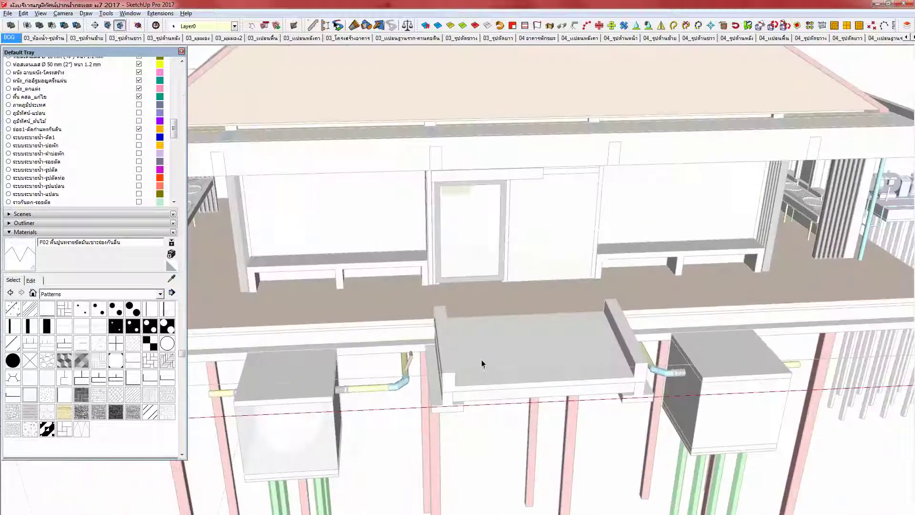
scroll(465, 372, up, 5)
key(t)
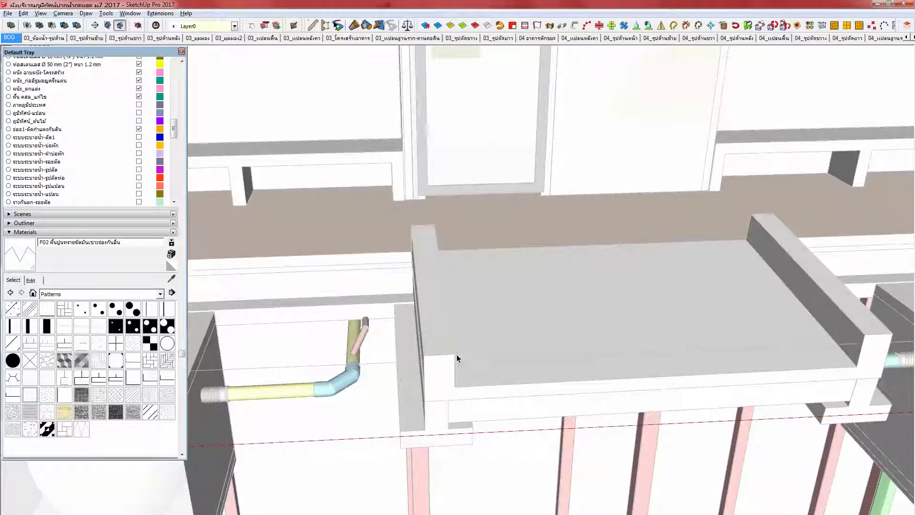
scroll(456, 358, down, 3)
middle_drag(462, 348, 571, 275)
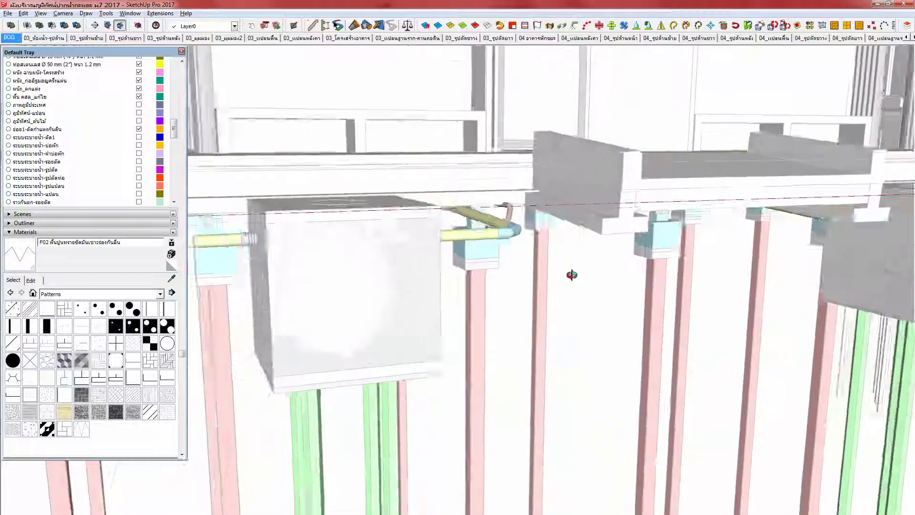
scroll(567, 276, down, 8)
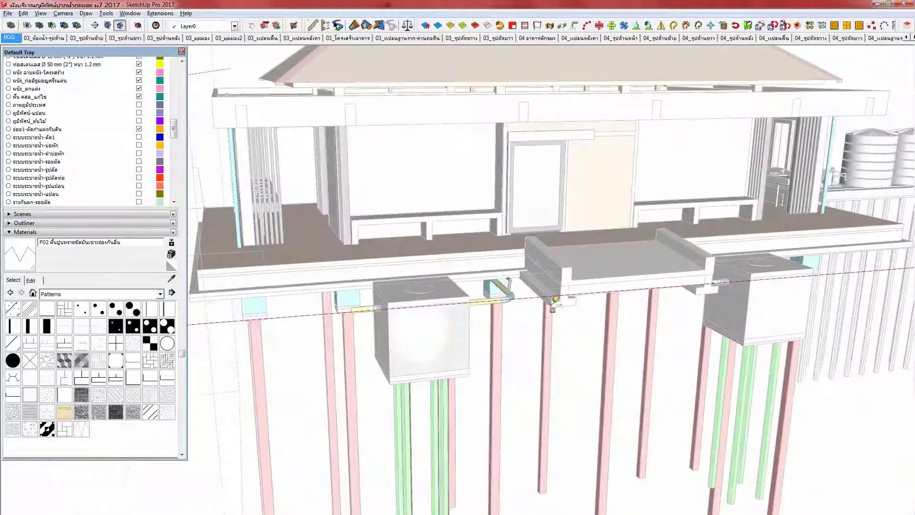
scroll(548, 286, down, 3)
scroll(551, 287, up, 7)
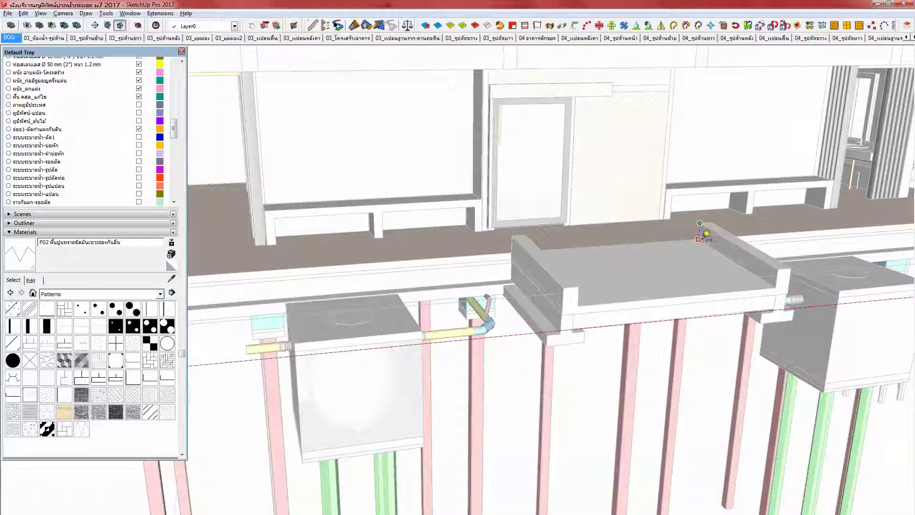
scroll(703, 233, up, 5)
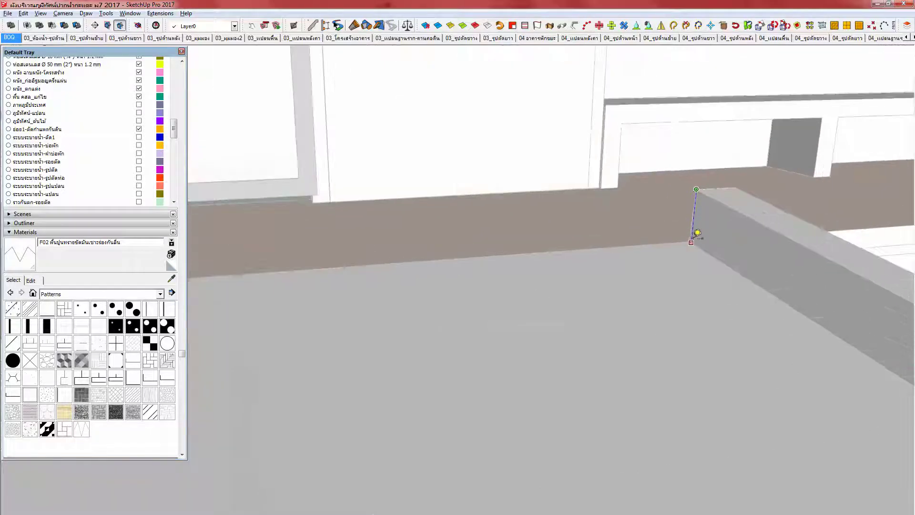
scroll(693, 234, up, 3)
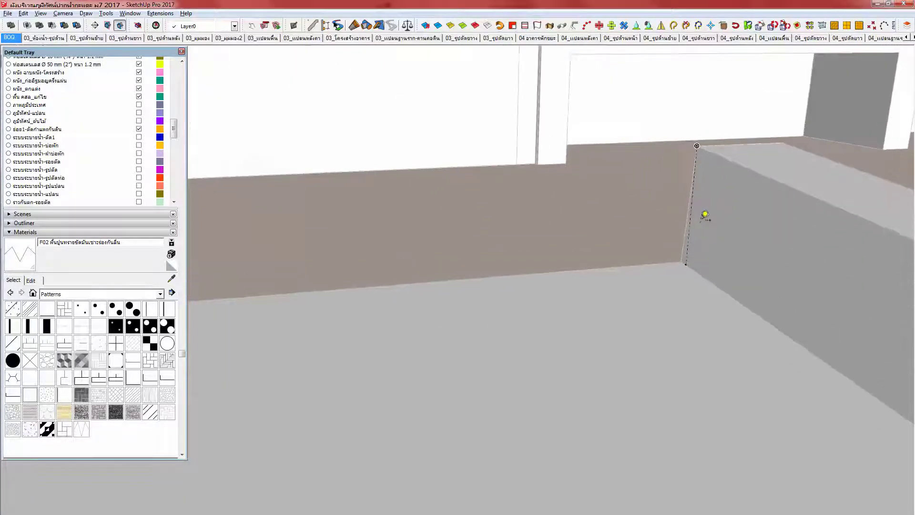
click(708, 196)
key(space)
scroll(614, 250, down, 5)
scroll(613, 250, down, 8)
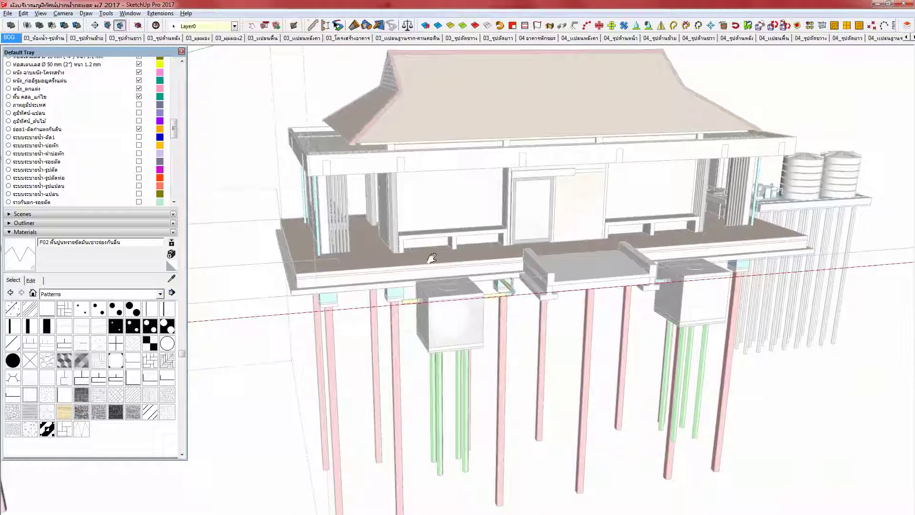
shift+middle_drag(431, 258, 584, 241)
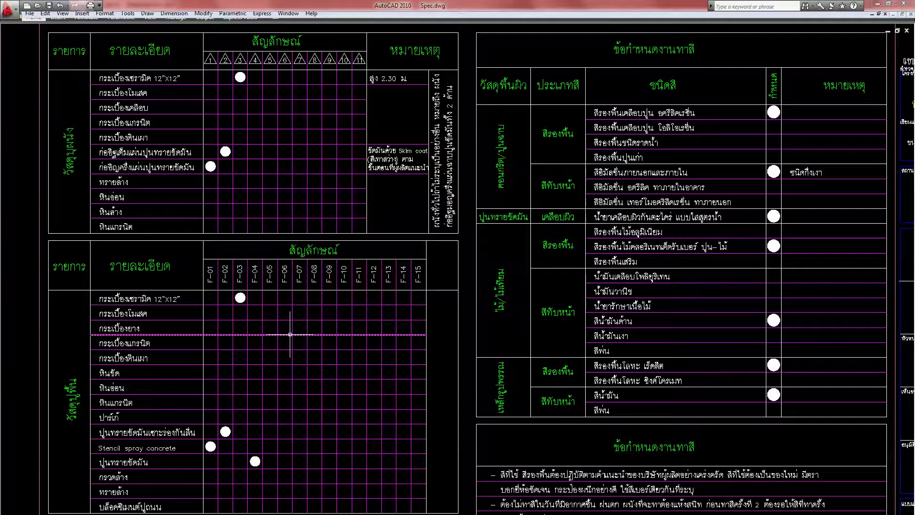
Step: Switch to AutoCAD and examine the ramp in the cross-section of T-Plan.dwg for its kerb outline and floor finish
scroll(290, 333, down, 6)
scroll(290, 333, down, 3)
scroll(219, 431, up, 3)
middle_drag(47, 404, 396, 337)
scroll(439, 367, up, 7)
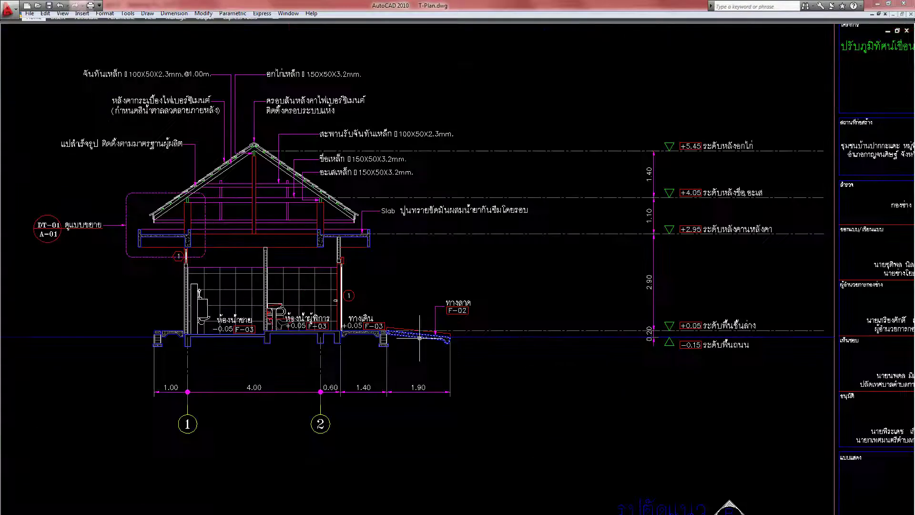
scroll(419, 338, up, 5)
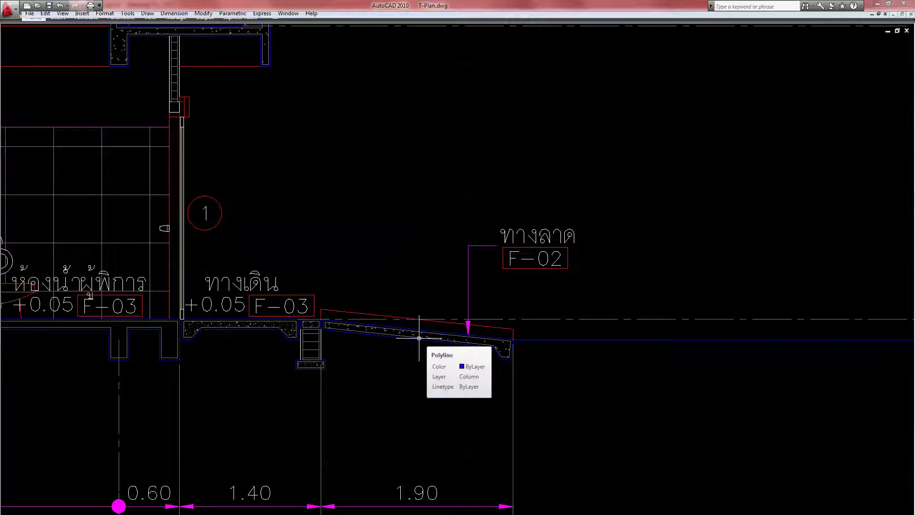
scroll(420, 338, down, 3)
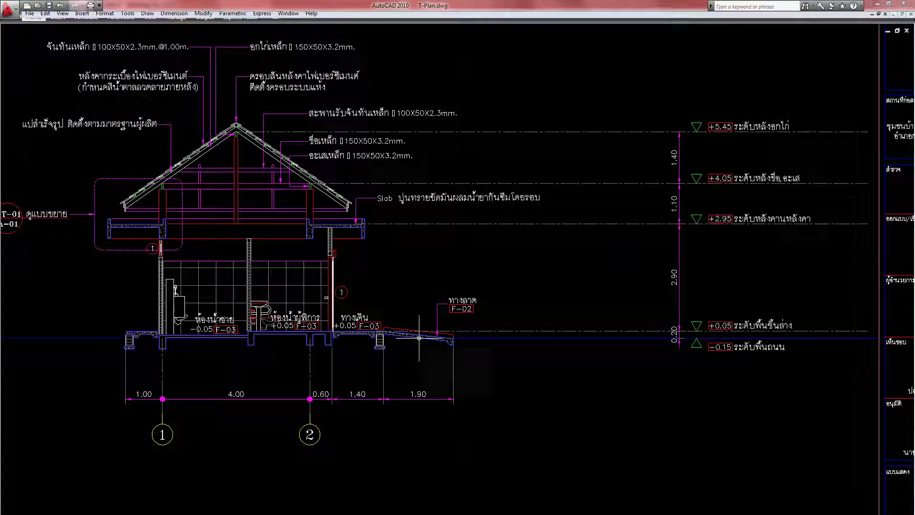
Step: Check the longitudinal section and the floor plan sheet of T-Plan.dwg for ramp kerb dimensions
scroll(419, 337, down, 5)
middle_drag(206, 339, 525, 353)
scroll(233, 363, up, 7)
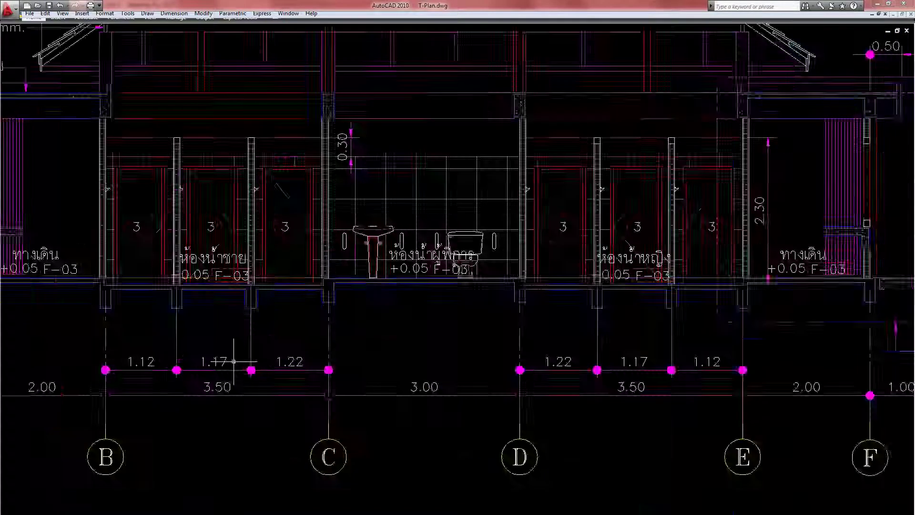
scroll(233, 362, down, 5)
mouse_move(269, 92)
middle_down()
mouse_move(310, 307)
mouse_move(213, 484)
middle_up()
scroll(236, 323, down, 6)
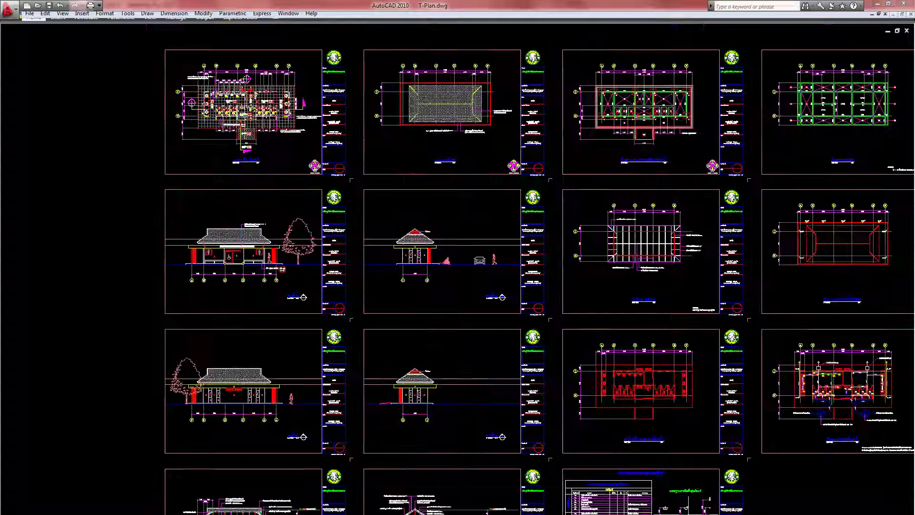
scroll(245, 136, up, 9)
middle_drag(244, 121, 243, 304)
scroll(243, 304, down, 2)
scroll(243, 304, down, 8)
middle_drag(314, 328, 244, 211)
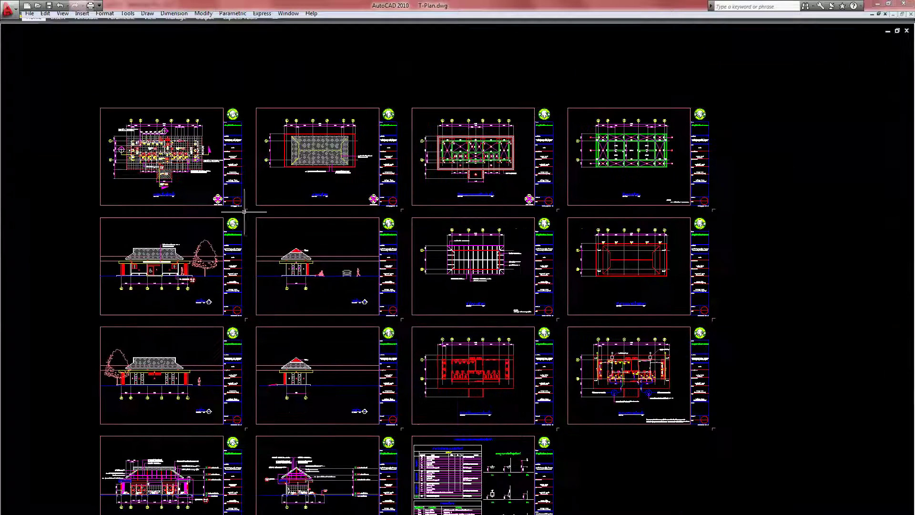
Step: Examine the ground slab and brick strip footing details in T-S-Detail.dwg
key(ctrl+Tab)
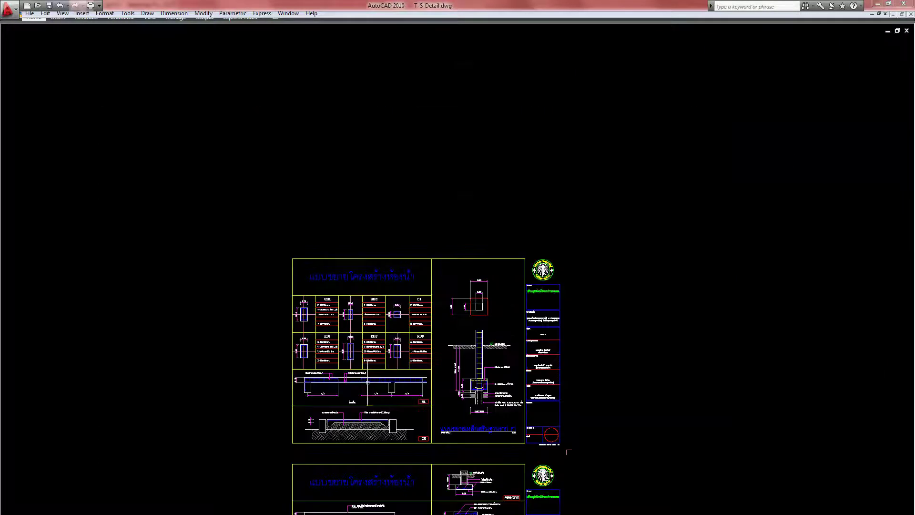
scroll(367, 382, up, 3)
middle_drag(351, 440, 310, 159)
mouse_move(337, 349)
middle_down()
mouse_move(302, 175)
mouse_move(245, 241)
mouse_move(264, 272)
mouse_move(261, 388)
middle_up()
mouse_move(241, 209)
middle_down()
mouse_move(229, 213)
mouse_move(241, 329)
middle_up()
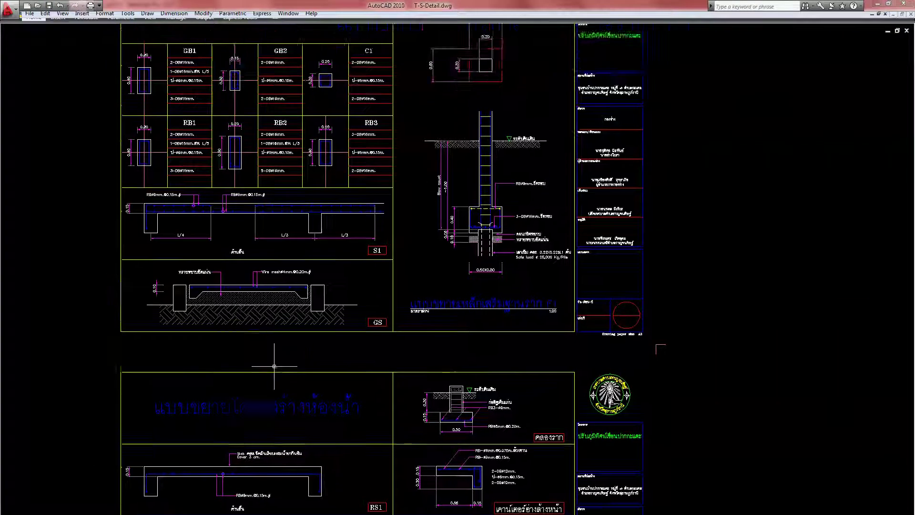
scroll(455, 495, up, 5)
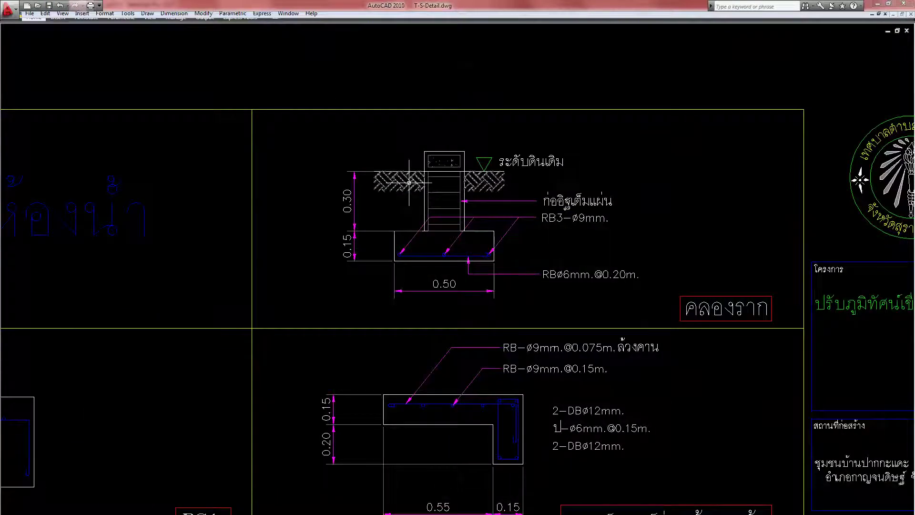
scroll(409, 183, down, 2)
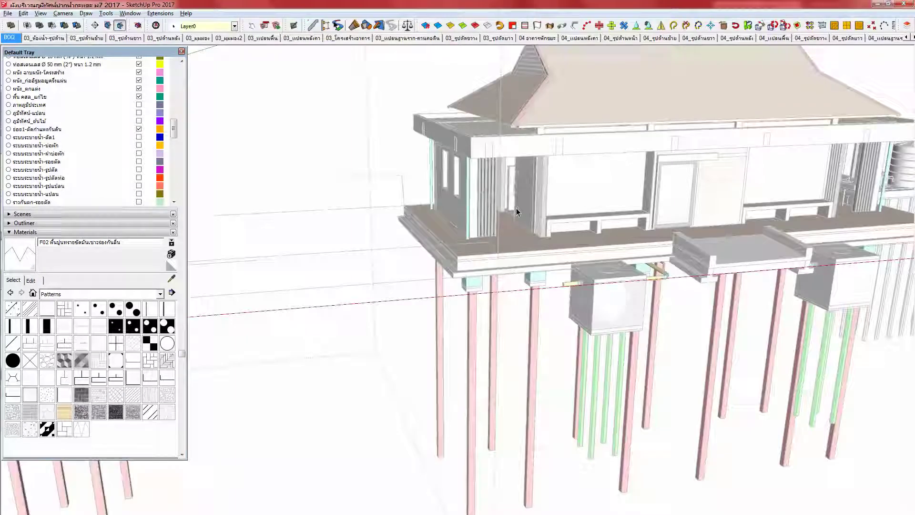
Step: Return to SketchUp and Push/Pull both side strips of the plain ramp up into kerbs of equal height
shift+middle_drag(465, 231, 696, 234)
shift+middle_drag(345, 287, 634, 286)
scroll(252, 336, up, 1)
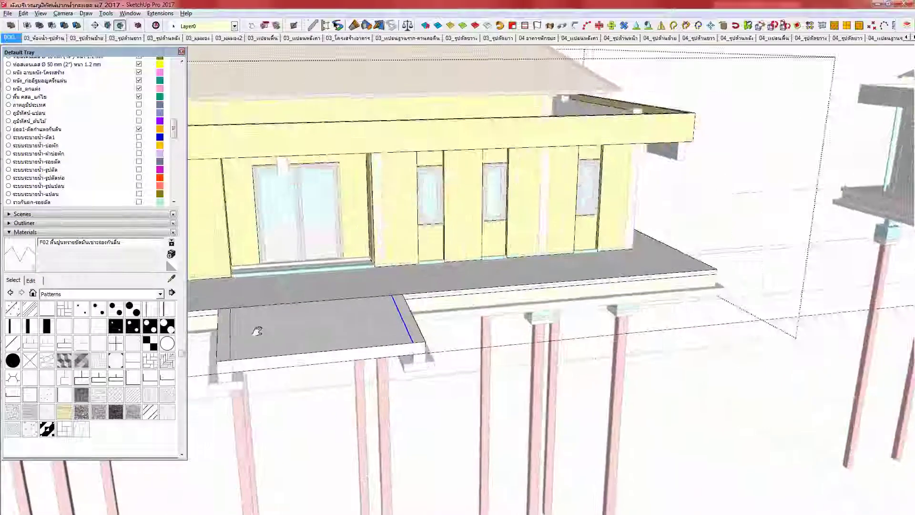
scroll(360, 333, up, 5)
key(p)
click(358, 346)
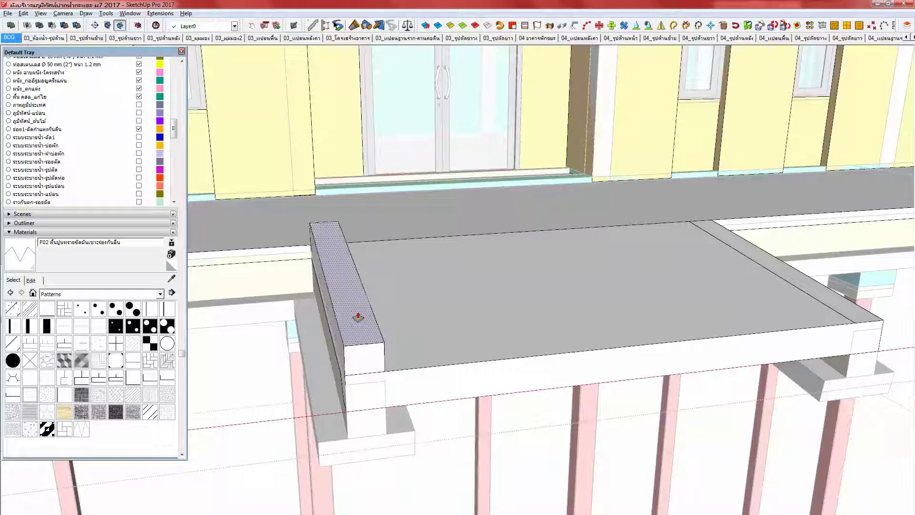
click(357, 317)
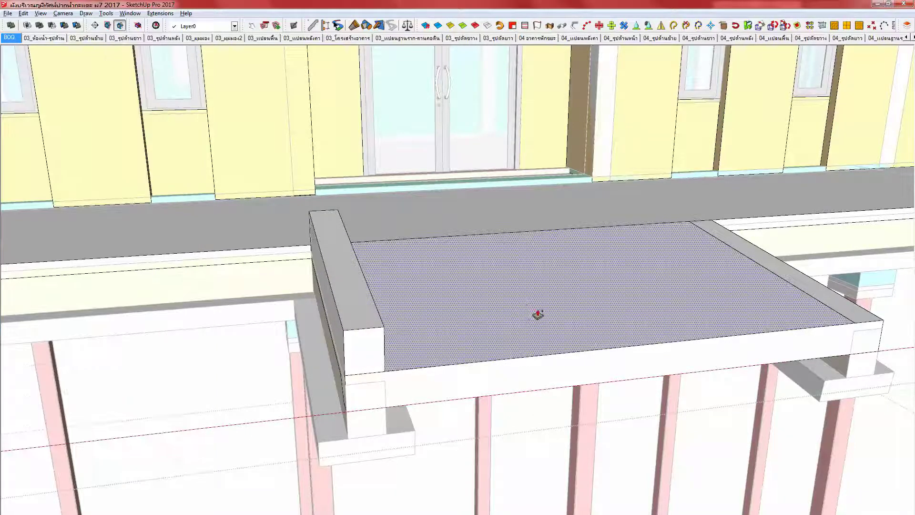
double_click(834, 301)
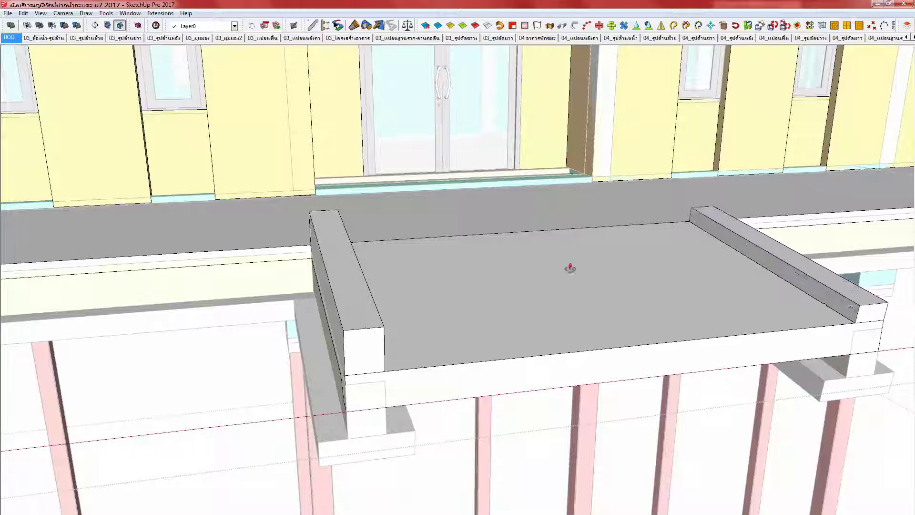
Step: Draw a vertical line at the right kerb's front end and Push/Pull away the overhanging wedge
middle_drag(369, 336, 420, 342)
scroll(419, 342, up, 4)
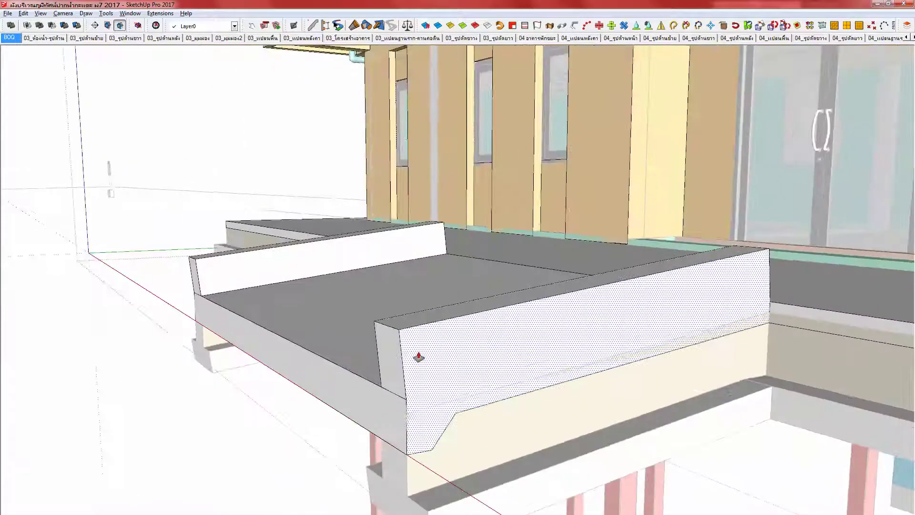
key(l)
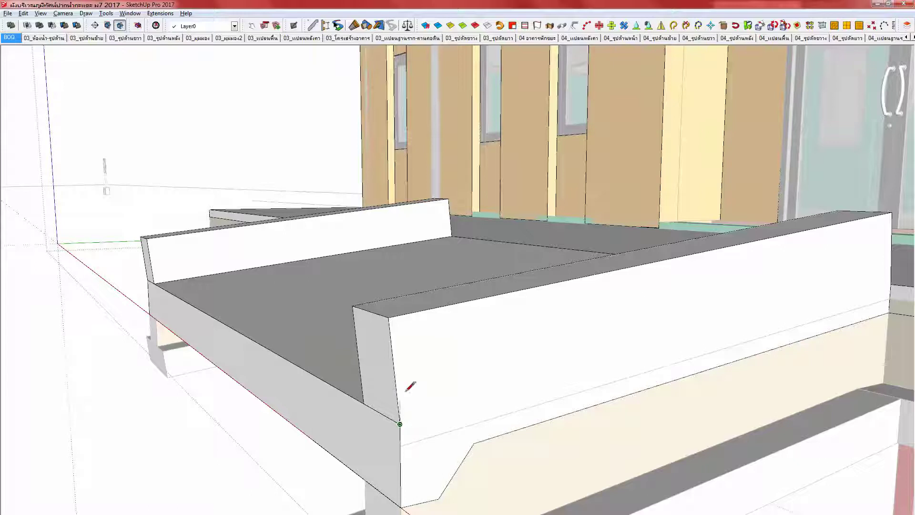
click(421, 307)
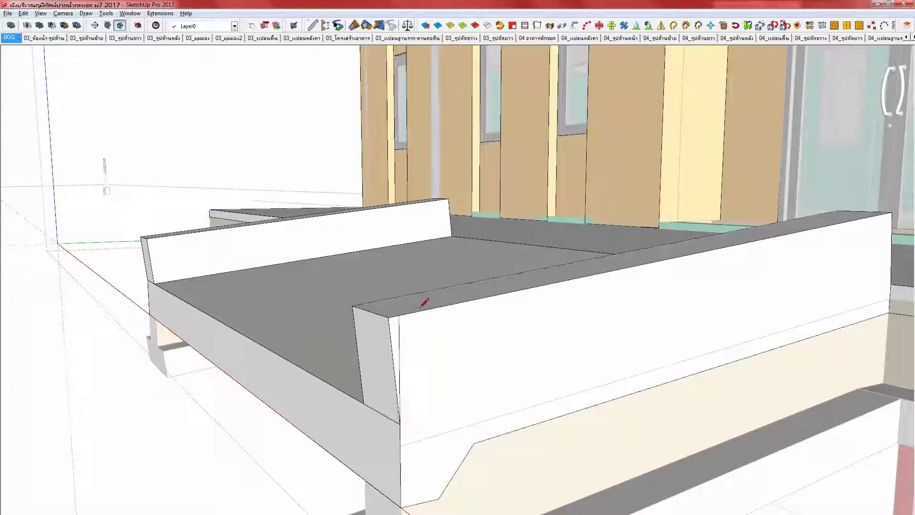
key(p)
click(392, 330)
click(357, 312)
Step: Trim the overhanging wedge from the opposite kerb's front end along a vertical line and erase the leftover edges
mouse_move(322, 310)
middle_down()
mouse_move(361, 348)
mouse_move(398, 357)
middle_up()
shift+middle_drag(190, 300, 404, 344)
scroll(263, 313, up, 2)
key(l)
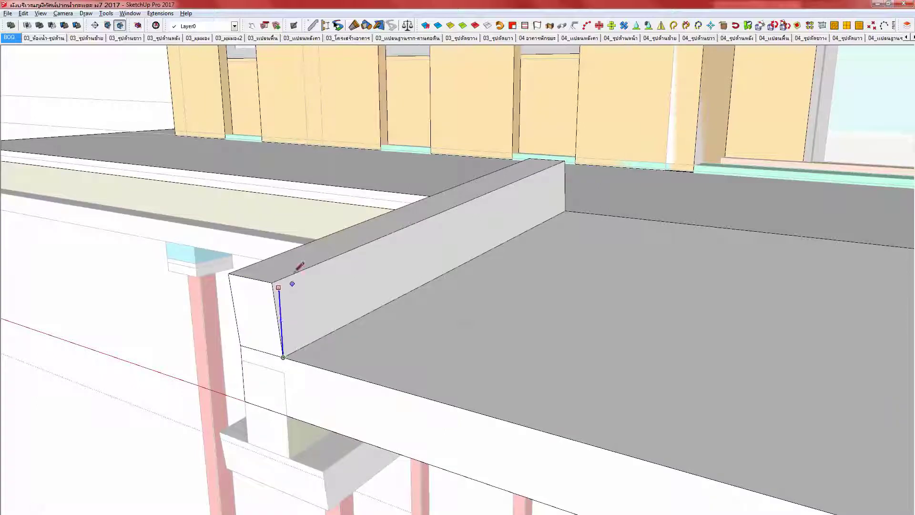
key(space)
click(280, 290)
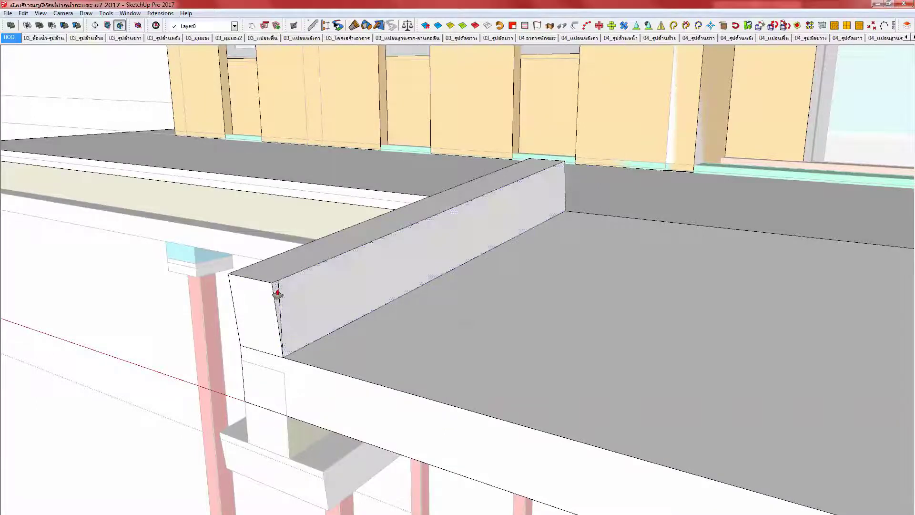
mouse_move(437, 245)
middle_down()
mouse_move(228, 339)
mouse_move(368, 320)
middle_up()
key(e)
click(147, 415)
middle_drag(368, 425, 107, 215)
drag(422, 256, 420, 280)
Step: Move the top edge of the kerb's building-side end face along the kerb to straighten that end
mouse_move(498, 210)
middle_down()
mouse_move(472, 276)
mouse_move(376, 302)
mouse_move(359, 409)
mouse_move(170, 373)
mouse_move(492, 393)
mouse_move(615, 360)
middle_up()
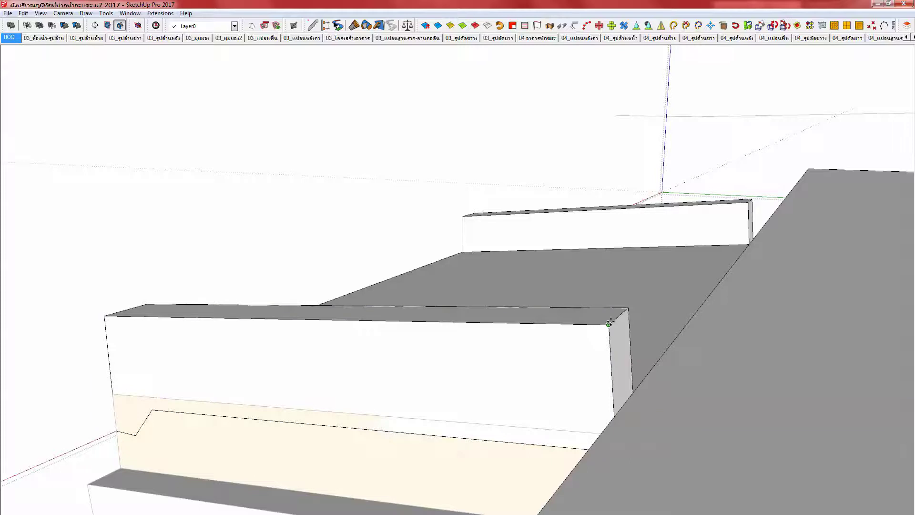
scroll(618, 317, up, 2)
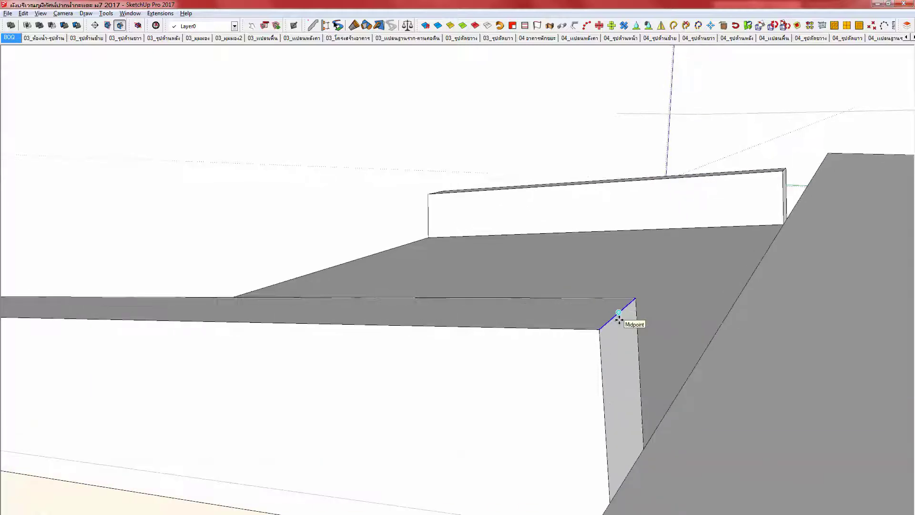
click(610, 322)
key(m)
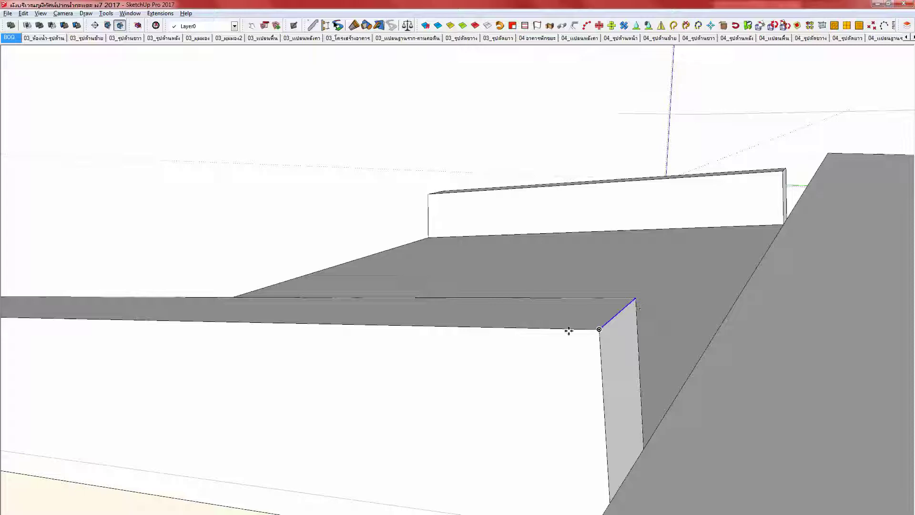
click(601, 329)
middle_drag(555, 354, 539, 225)
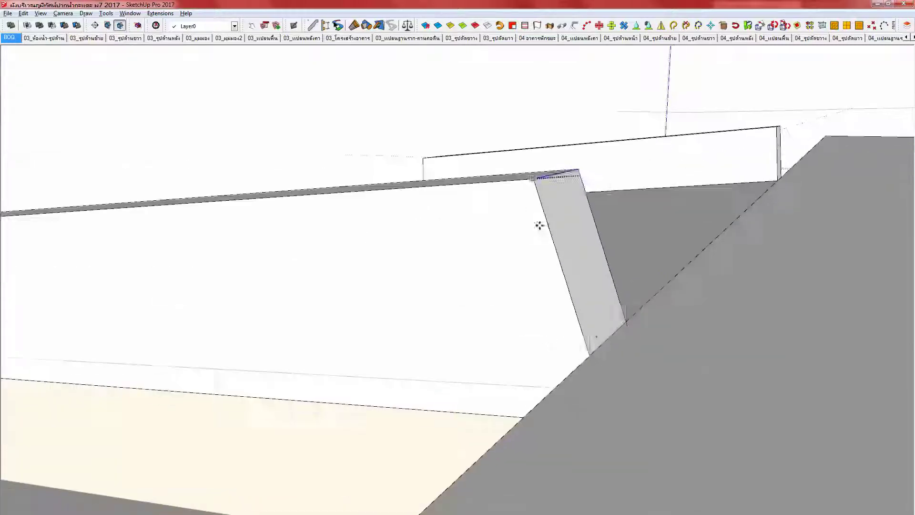
Step: Move the top end edge of the first ramp curb over its bottom corner so the sloping end face stands vertical
click(590, 353)
shift+middle_drag(734, 402, 907, 420)
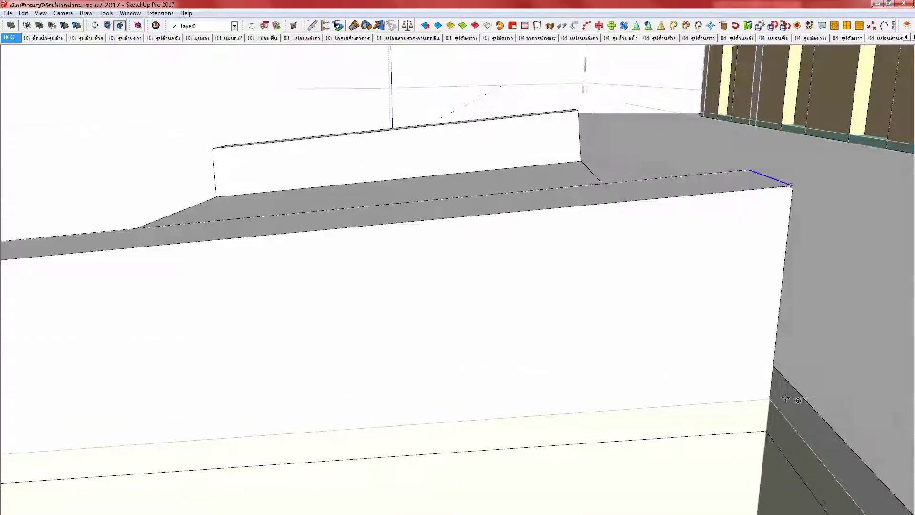
click(785, 397)
Step: Move the top end edge of the opposite ramp curb towards the building to square its end face against the walkway
middle_drag(690, 287, 567, 492)
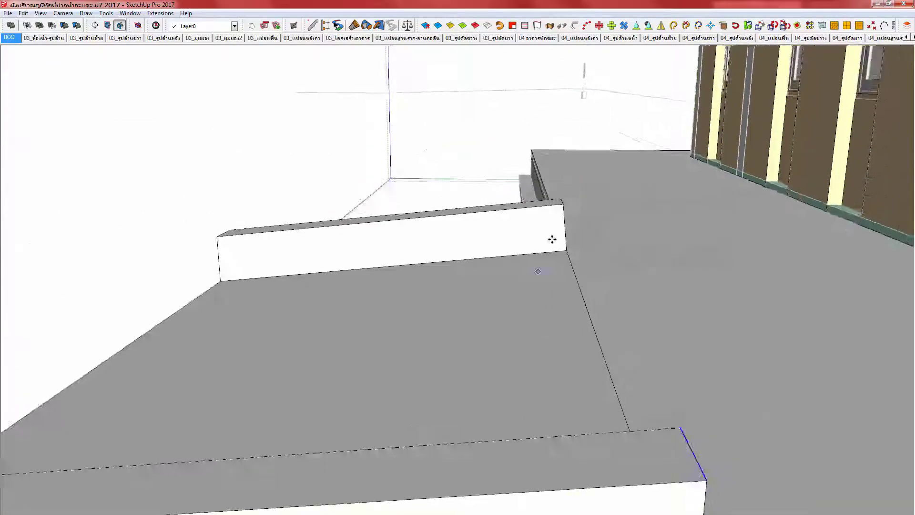
scroll(563, 198, up, 4)
middle_drag(563, 198, 460, 226)
scroll(532, 210, up, 3)
key(space)
middle_drag(532, 209, 95, 419)
middle_drag(462, 415, 155, 359)
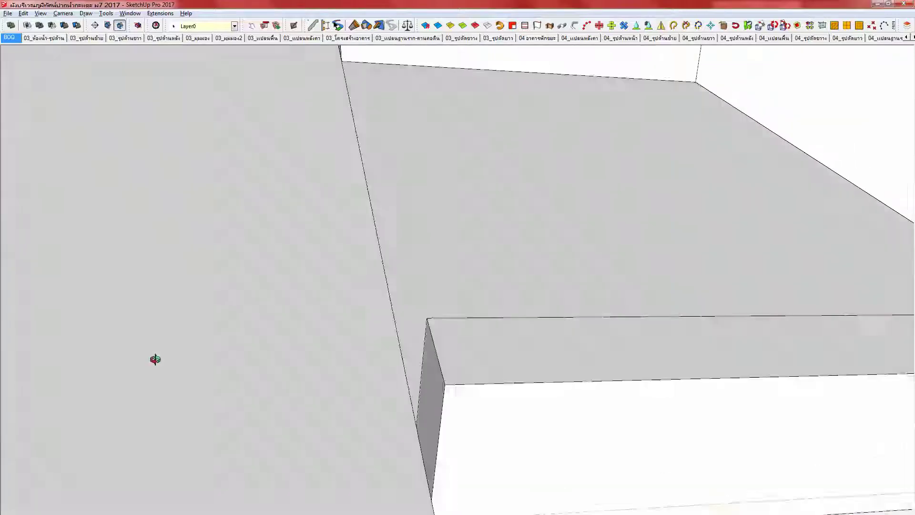
click(440, 370)
middle_drag(452, 375, 428, 296)
key(m)
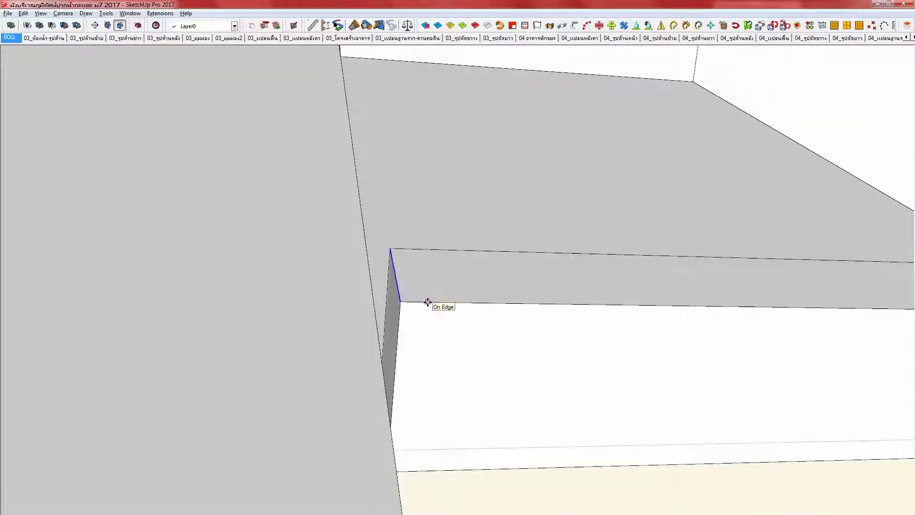
click(401, 301)
shift+middle_drag(573, 308, 267, 392)
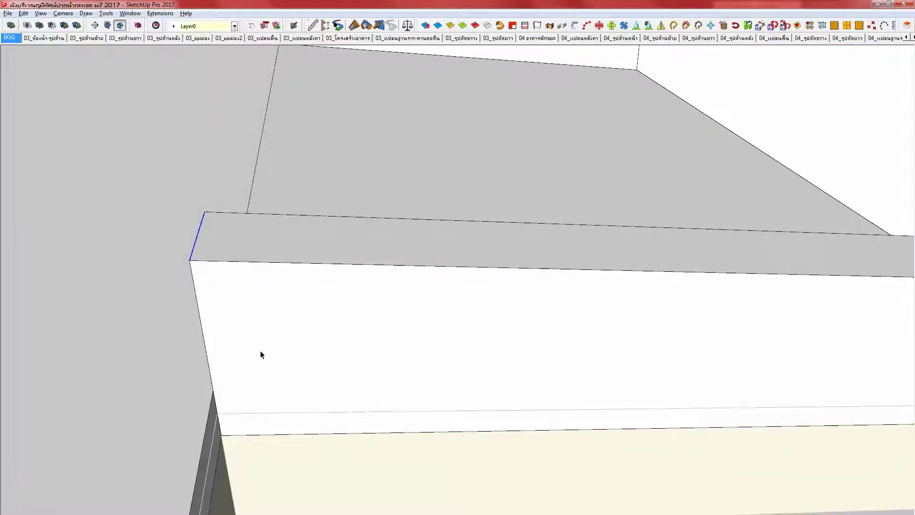
Step: Paint the ramp's floor surface with the material F02 พื้นปูนทรายขัดมันเซาะร่องกันลื่น and leave the group
scroll(261, 372, down, 1)
middle_drag(260, 372, 73, 354)
scroll(401, 341, down, 4)
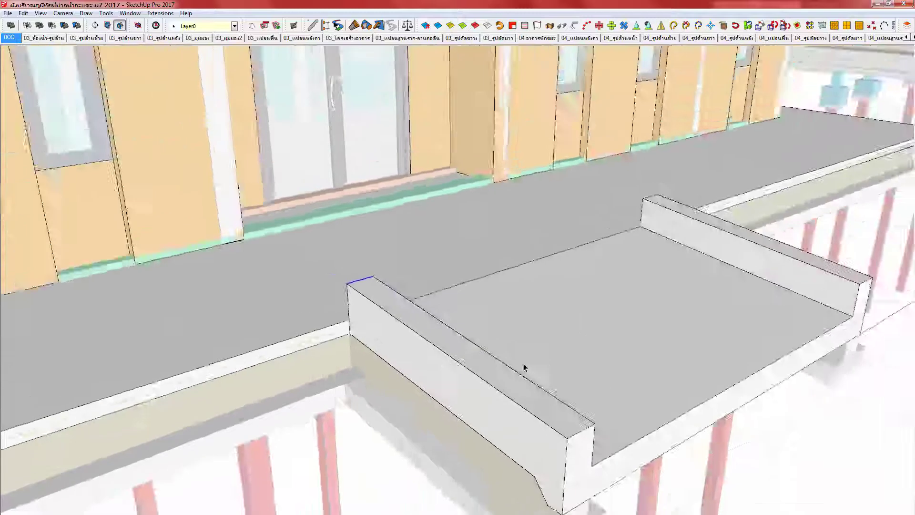
middle_drag(523, 367, 486, 362)
key(b)
click(554, 340)
mouse_move(663, 355)
middle_down()
mouse_move(633, 376)
mouse_move(541, 358)
mouse_move(490, 401)
mouse_move(464, 386)
middle_up()
key(space)
middle_drag(498, 411, 462, 381)
key(Escape)
Step: Select the building group, run the Cost Detail Report in PB Quantifier, and close the report
click(469, 384)
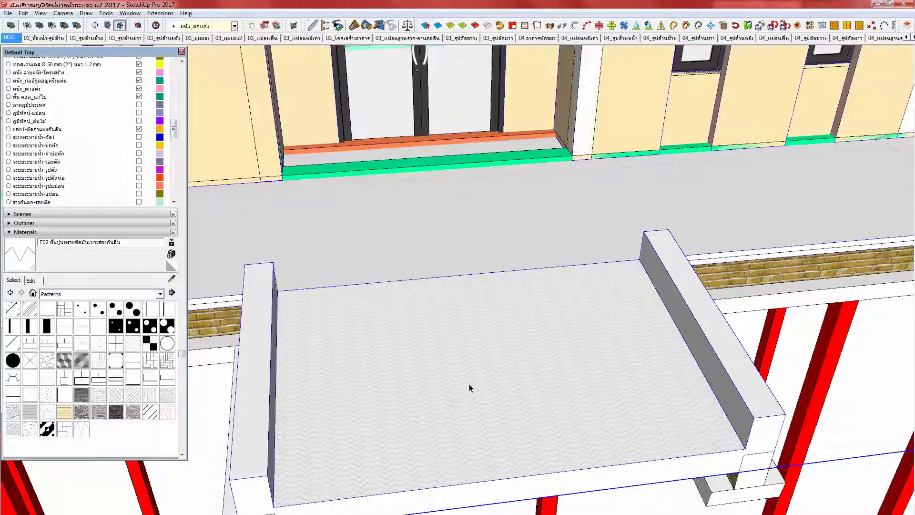
key(q)
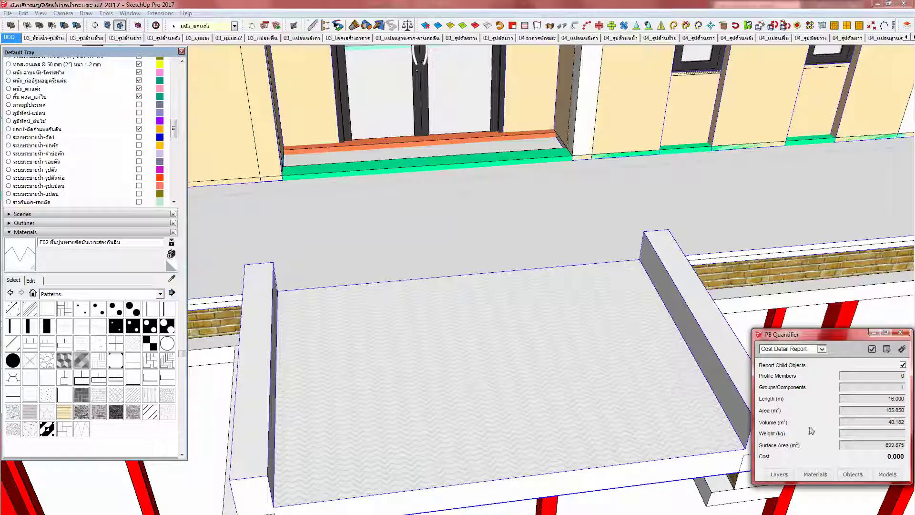
click(871, 349)
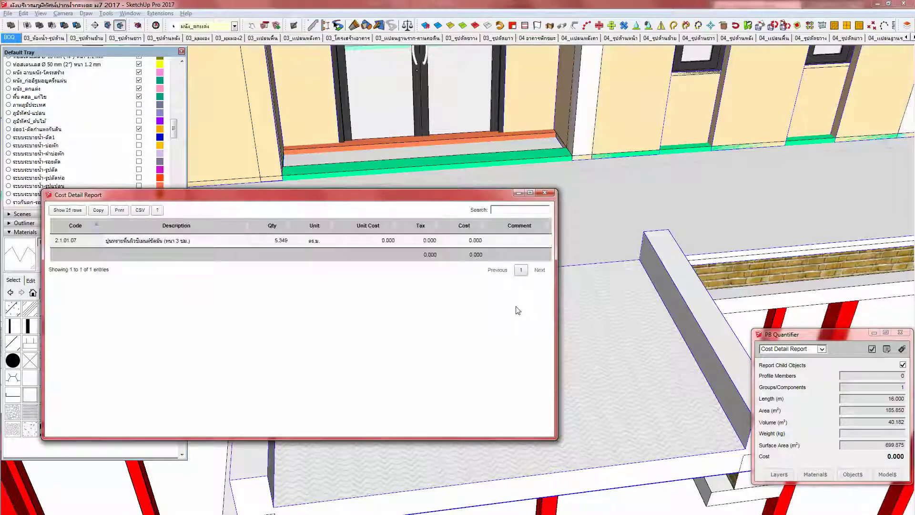
click(542, 195)
Step: Switch to the floor plan photo and check the floor finish codes of the surrounding walkway and the building interior
middle_drag(432, 316, 450, 335)
scroll(319, 331, down, 3)
scroll(268, 325, down, 2)
middle_drag(391, 328, 441, 374)
scroll(353, 330, down, 2)
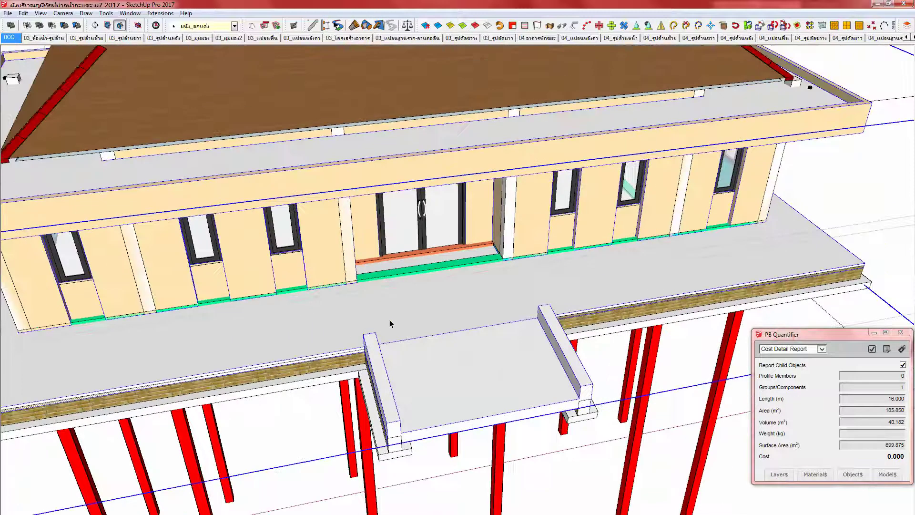
key(alt+Tab)
scroll(393, 303, down, 5)
key(alt+Tab)
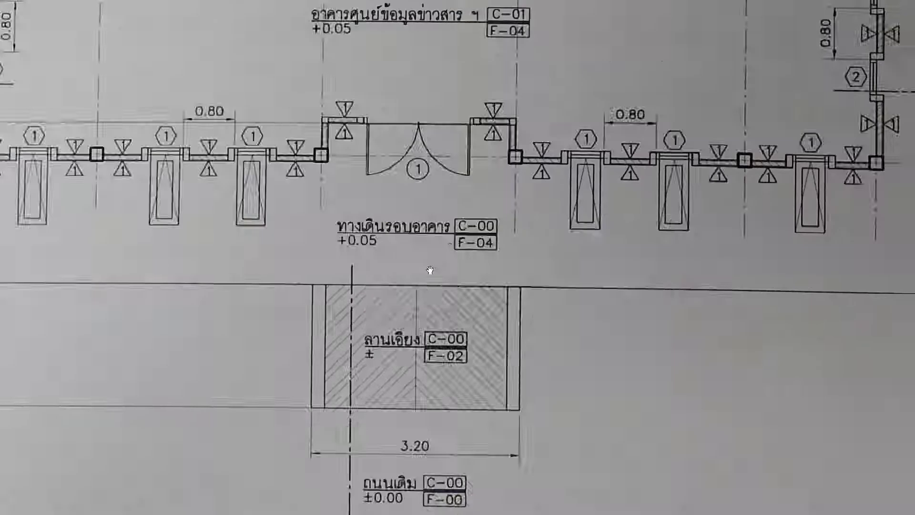
drag(323, 136, 341, 273)
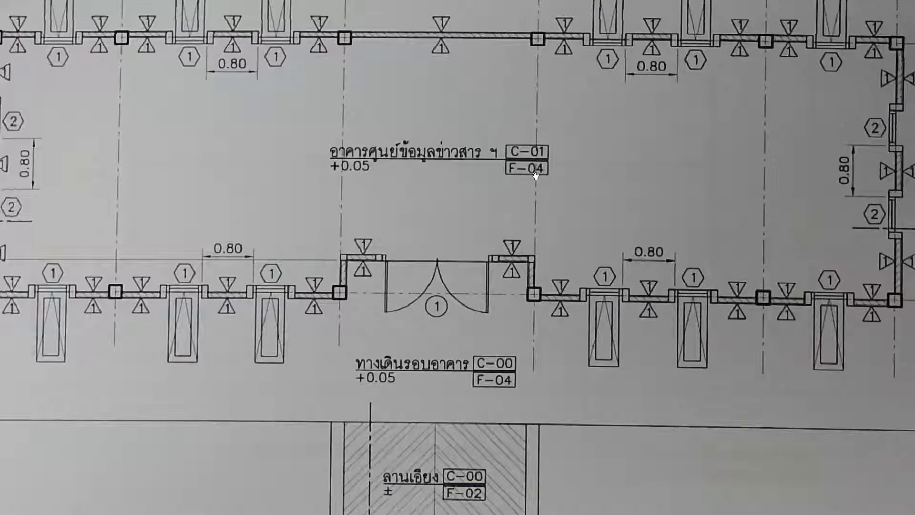
Step: Look up floor finish F-04 in the material table of Spec.dwg in AutoCAD, then return to the SketchUp model
key(alt+Tab)
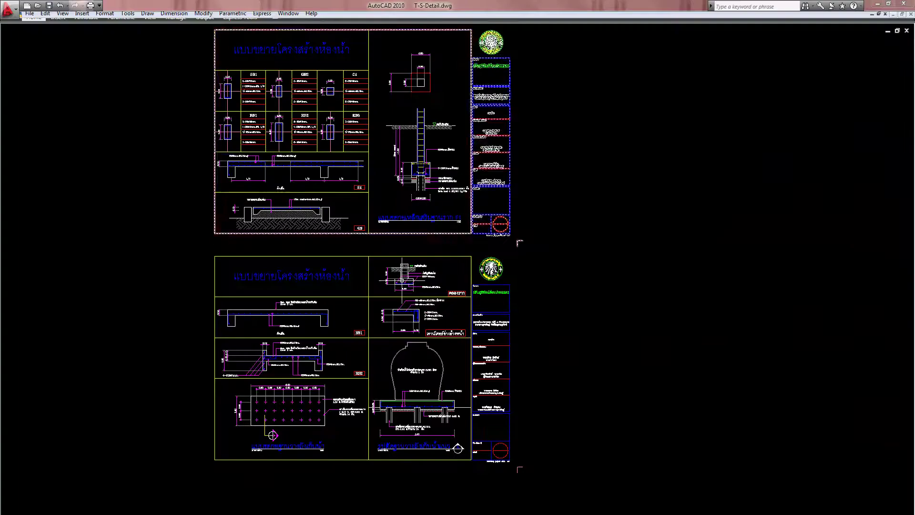
scroll(518, 241, up, 3)
scroll(169, 437, up, 2)
middle_drag(169, 438, 193, 206)
middle_drag(275, 222, 251, 354)
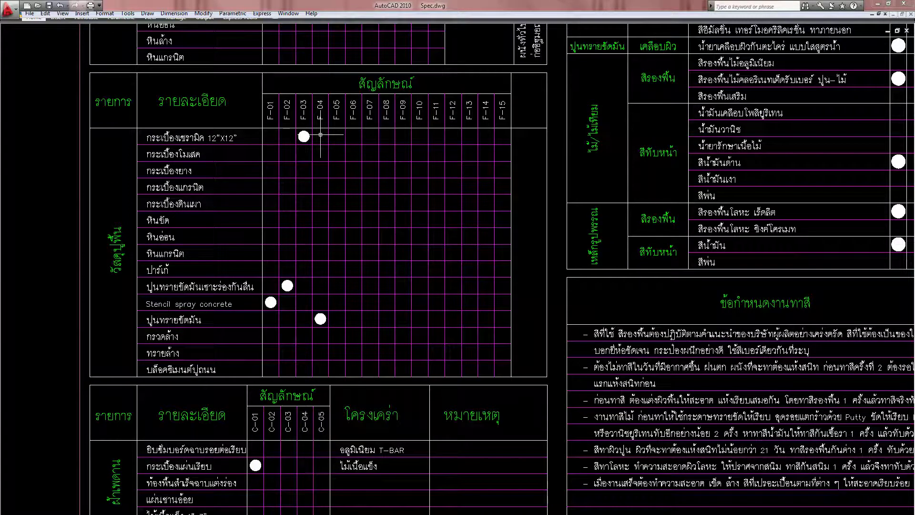
scroll(319, 135, up, 1)
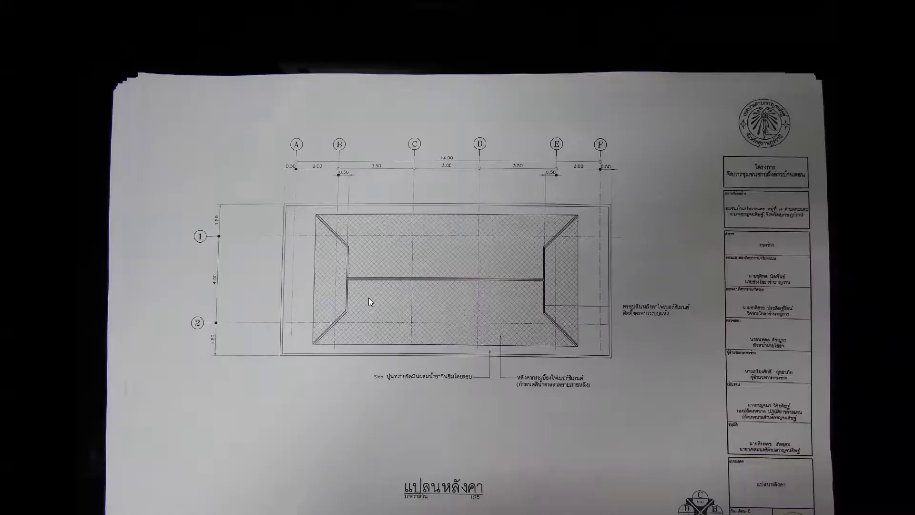
key(Left)
key(alt+Tab)
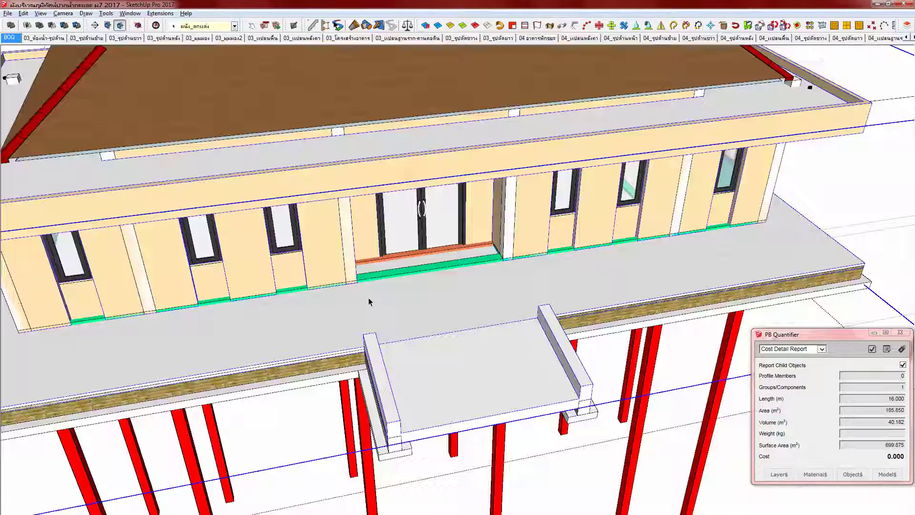
Step: Inspect the neighbouring building's orange-tiled walkway around the benches and glass door
scroll(368, 297, down, 5)
shift+middle_drag(368, 297, 107, 337)
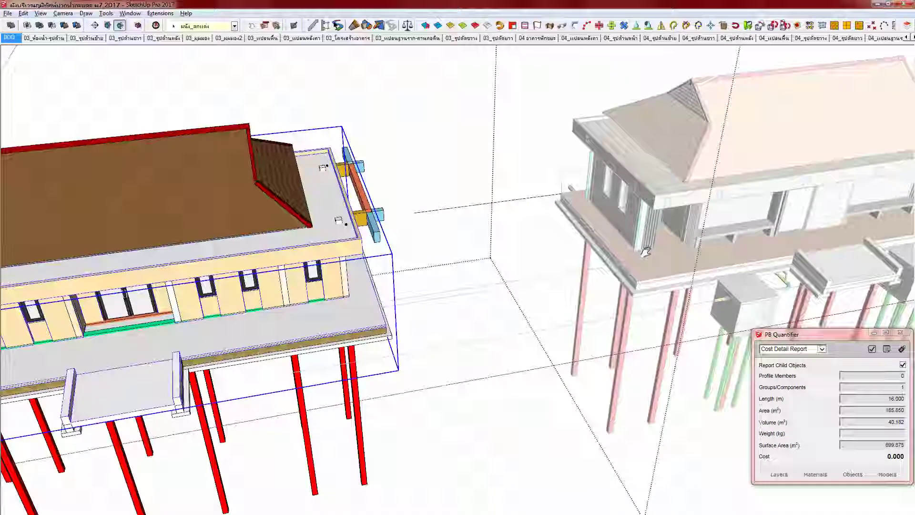
shift+middle_drag(646, 250, 437, 267)
middle_drag(629, 272, 592, 257)
scroll(592, 275, up, 6)
click(590, 276)
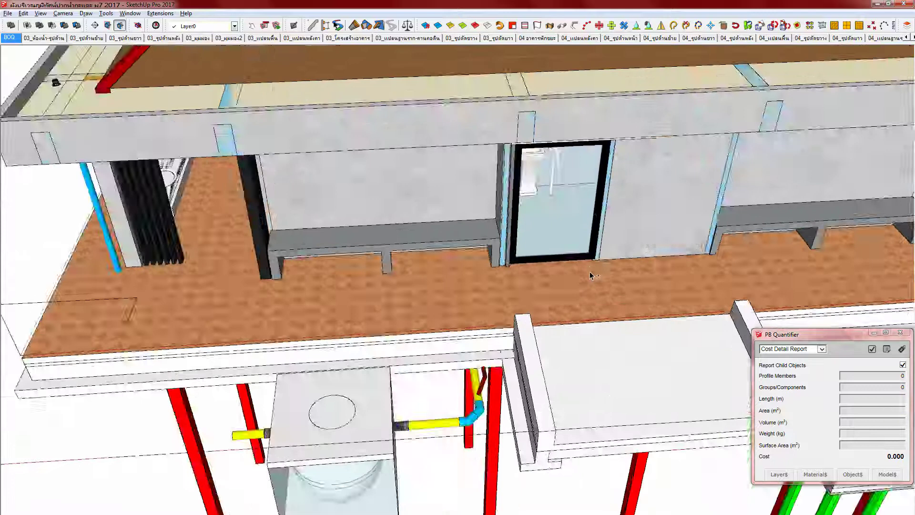
Step: Open the information centre building's group for editing and select the floor face of its surrounding walkway
scroll(588, 269, down, 5)
shift+middle_drag(328, 239, 506, 236)
click(379, 295)
scroll(380, 296, up, 5)
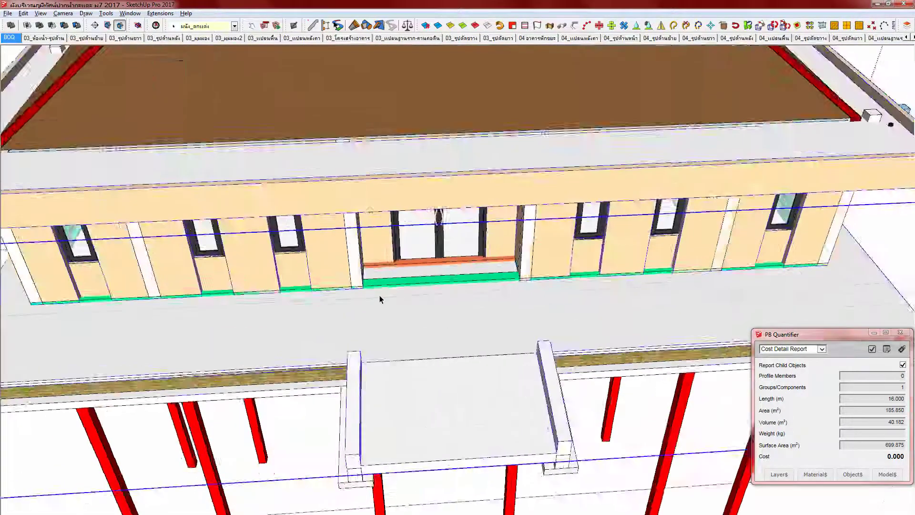
double_click(353, 351)
click(353, 350)
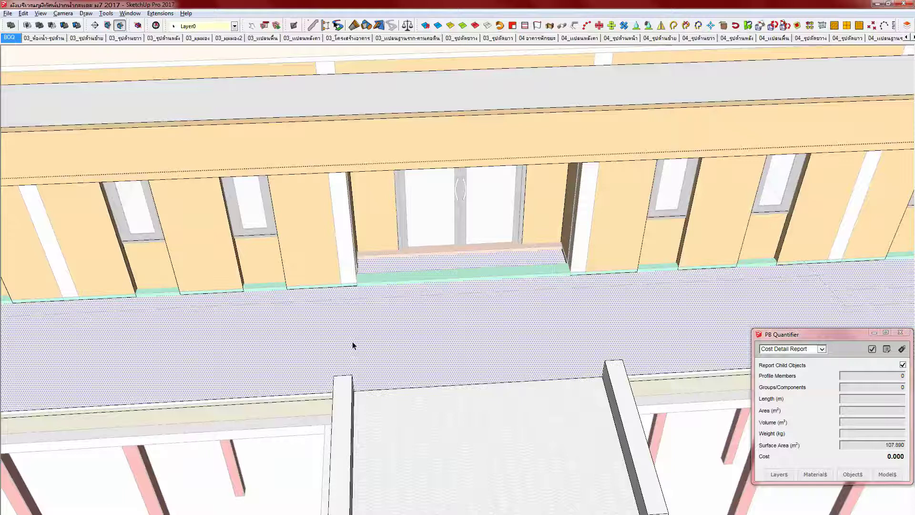
Step: Show the materials used in the model and purge the unused ones
key(b)
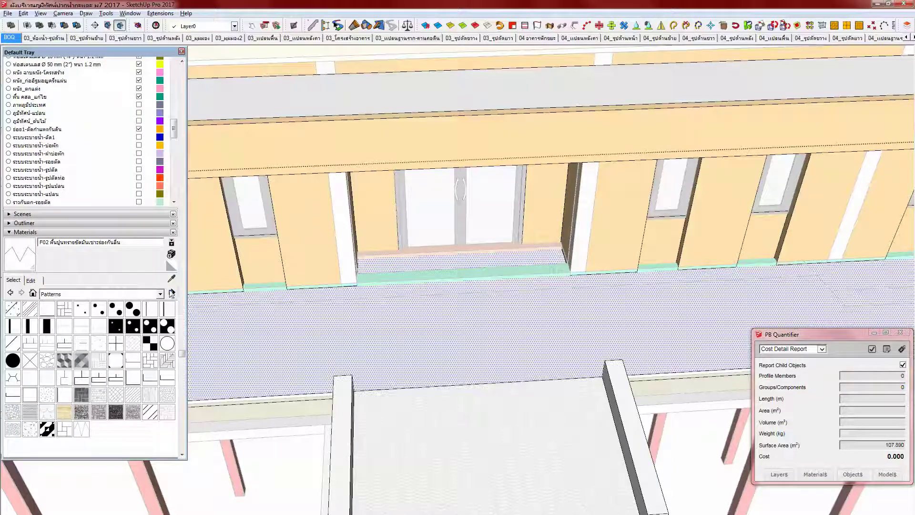
click(33, 293)
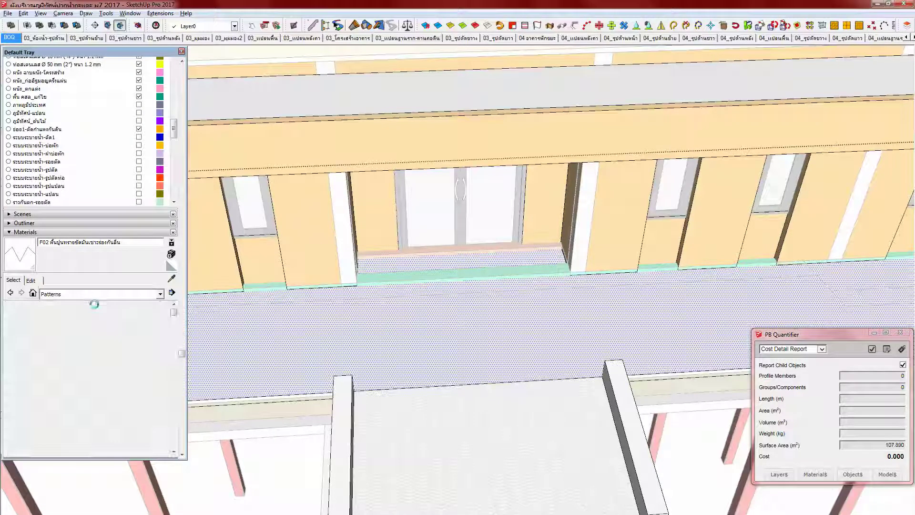
drag(173, 311, 176, 412)
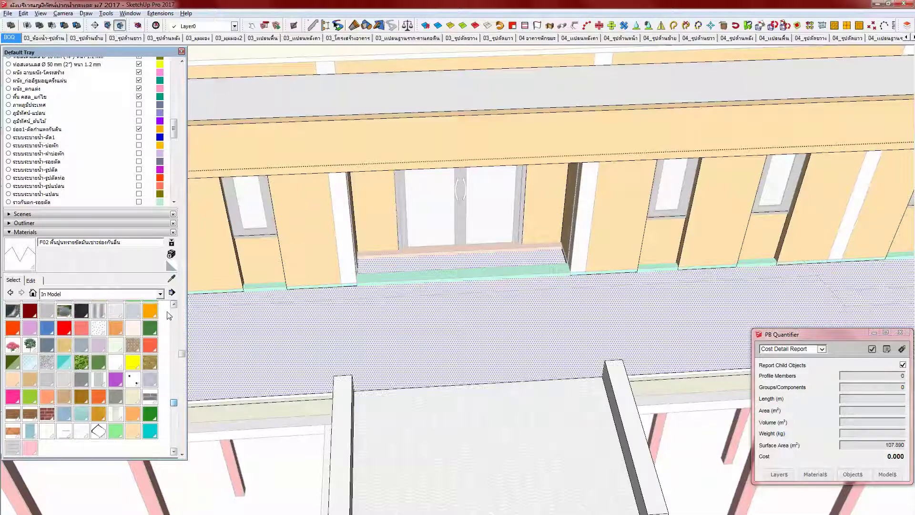
click(172, 292)
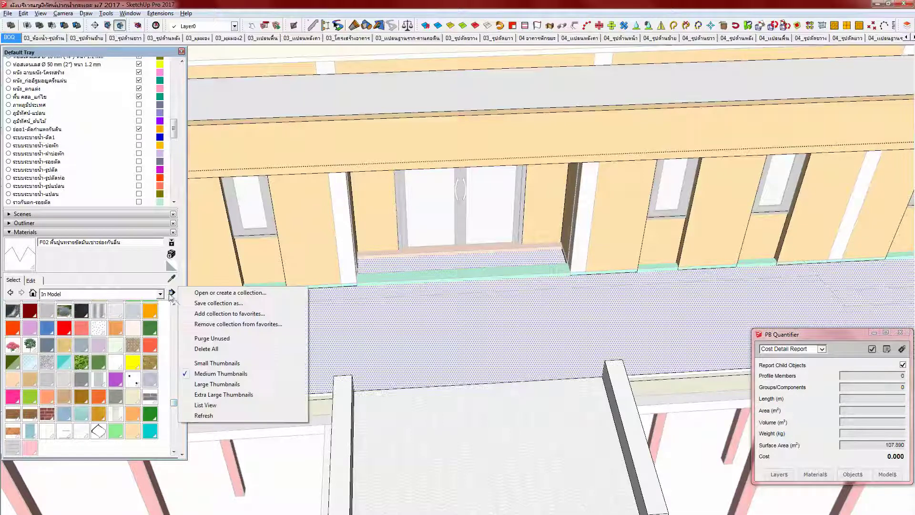
click(209, 338)
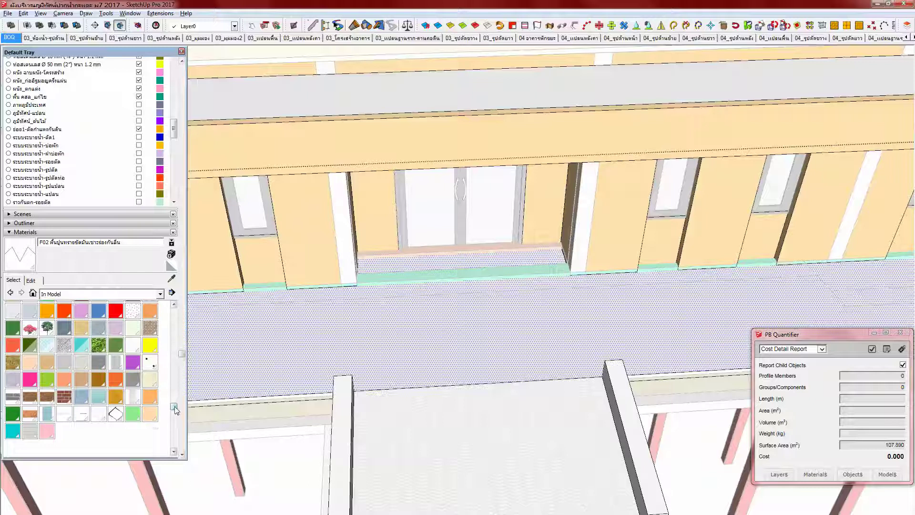
Step: Display the model's materials as a list and paint the selected walkway floor with พื้นปูนทรายขัดมัน
click(171, 292)
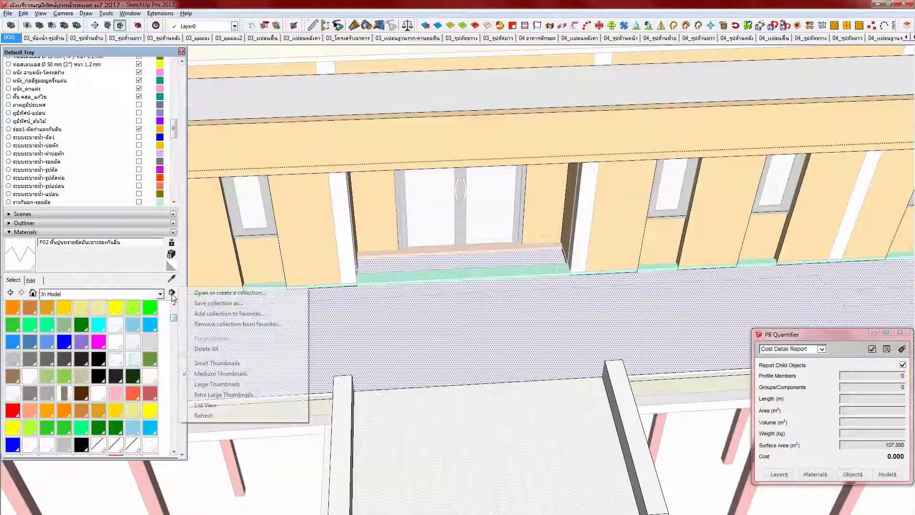
click(205, 405)
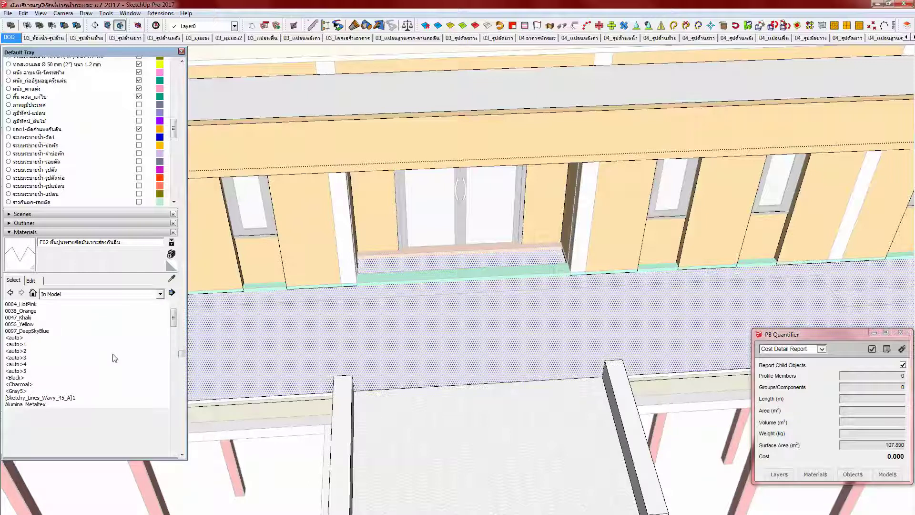
drag(173, 316, 169, 448)
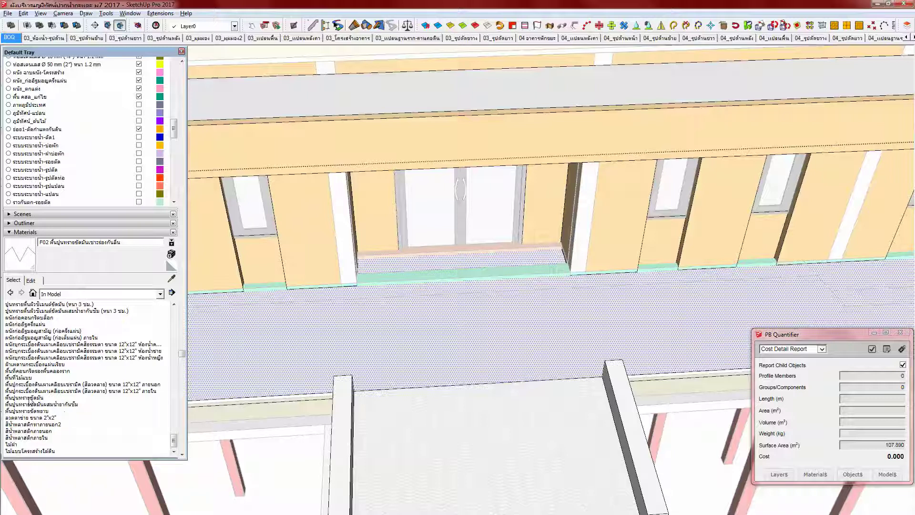
click(29, 398)
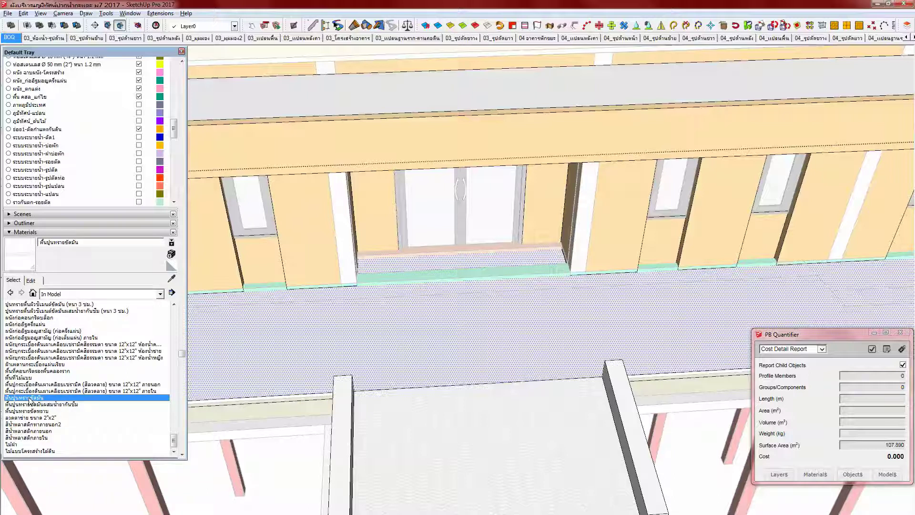
click(333, 339)
Step: Rename the walkway floor material to F04 พื้นปูนทรายขัดมัน and leave the building group
scroll(378, 337, up, 6)
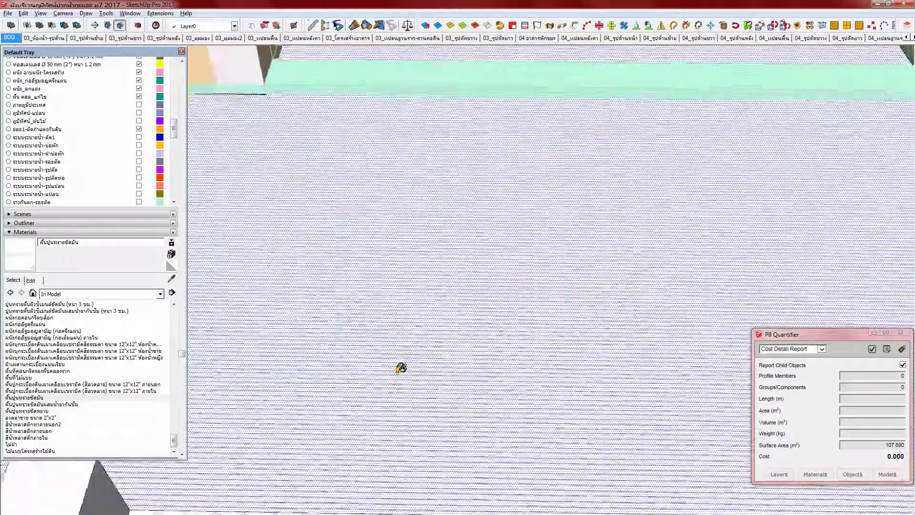
middle_drag(401, 367, 374, 416)
scroll(343, 364, down, 3)
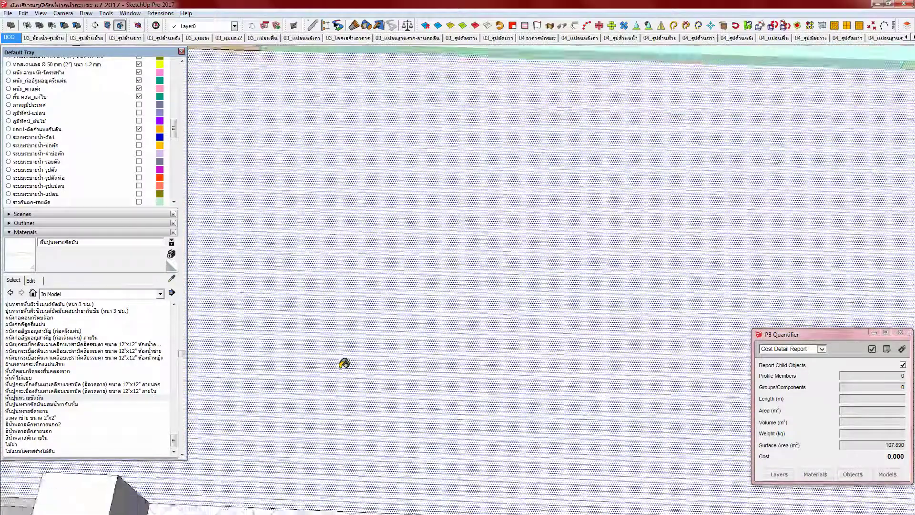
scroll(339, 361, down, 6)
middle_drag(333, 347, 390, 338)
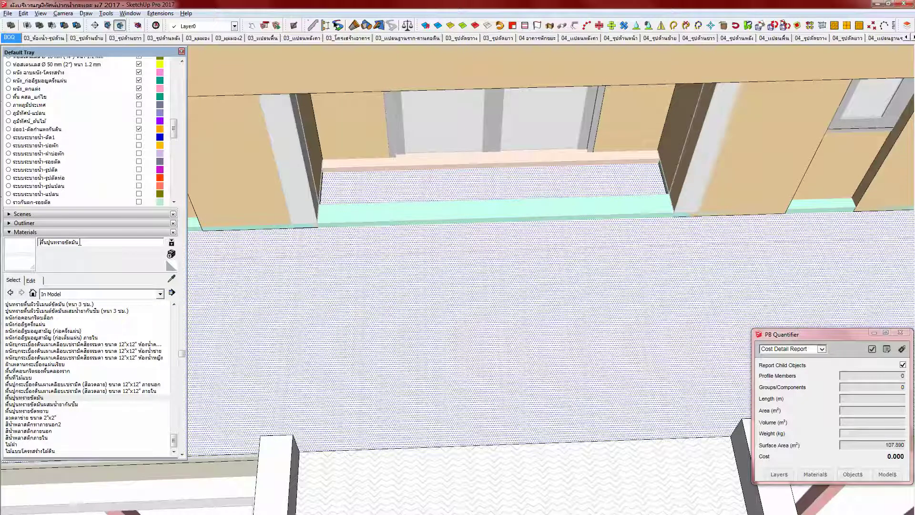
text(F04)
key(Return)
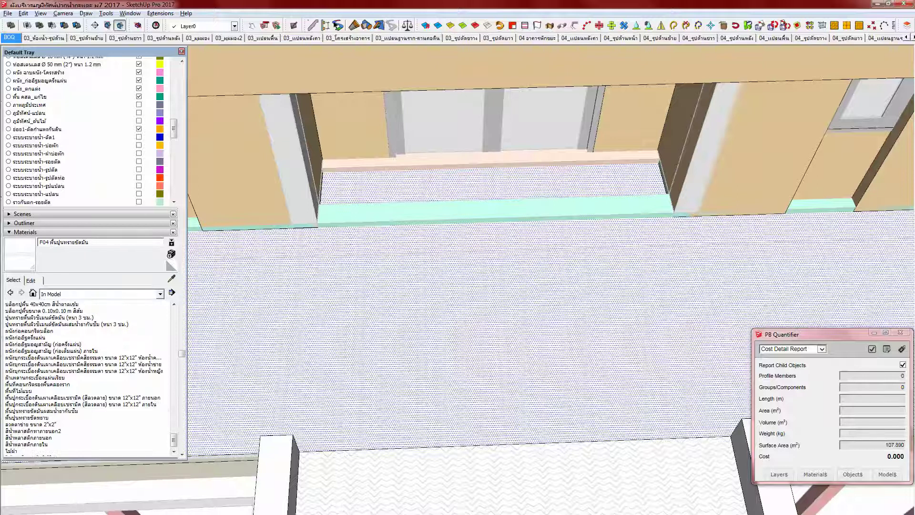
middle_drag(293, 348, 297, 336)
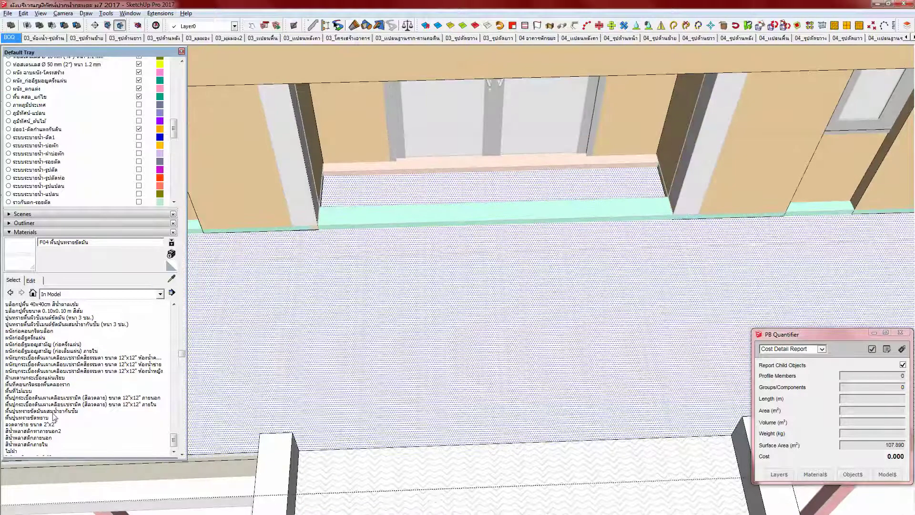
scroll(386, 357, up, 8)
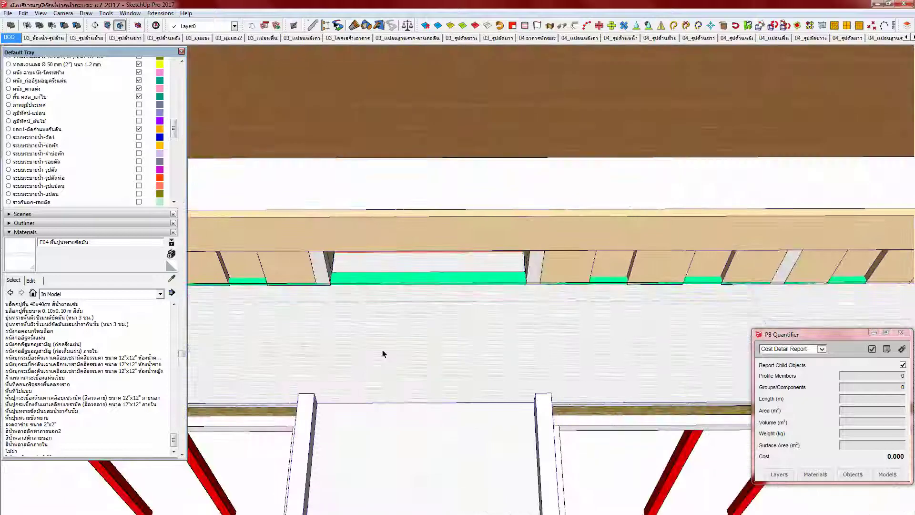
Step: Select the information centre building's wall finish group and generate its cost detail report
click(327, 336)
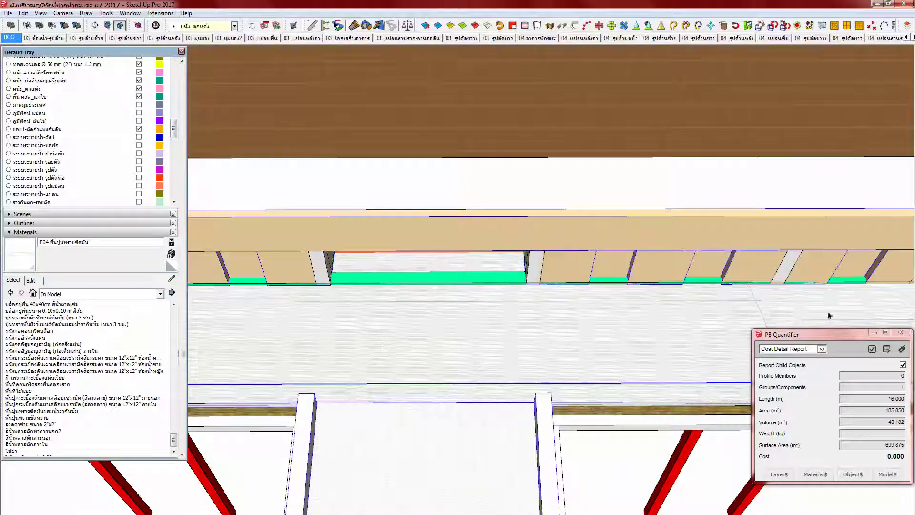
click(871, 348)
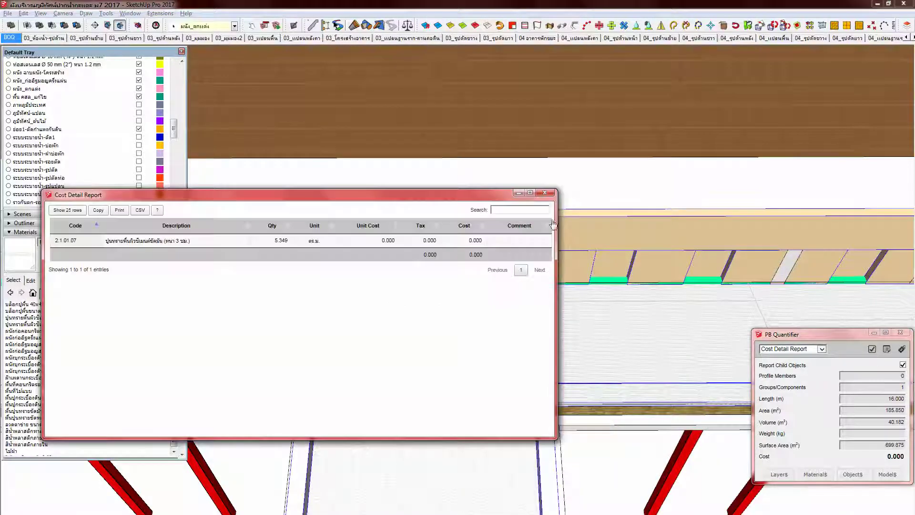
click(544, 192)
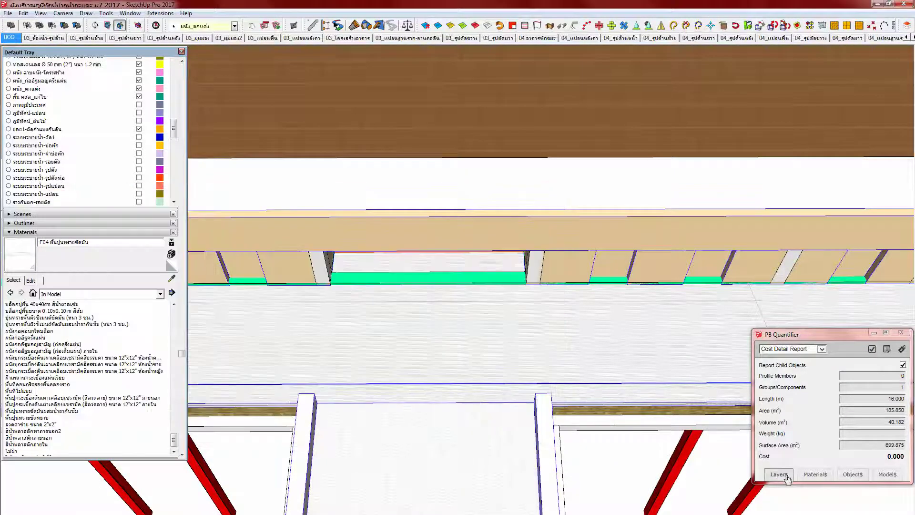
Step: Open the material cost data and copy the 2.1.01.07 cost row of material F02 พื้นปูนทรายขัดมันเซาะร่องกันลื่น
click(815, 474)
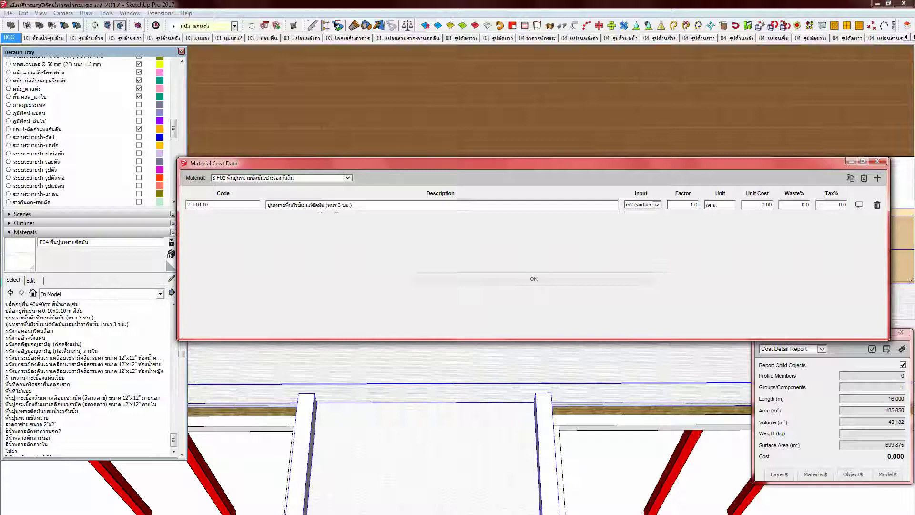
click(851, 179)
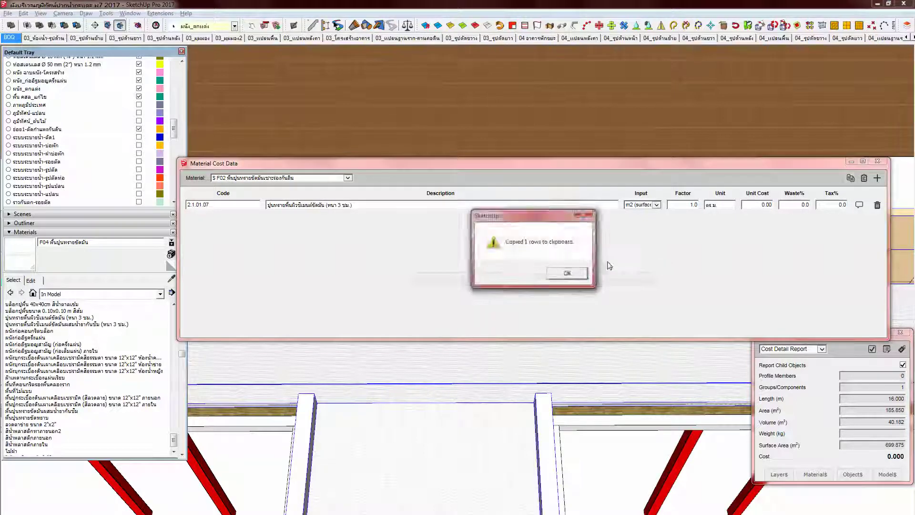
click(564, 274)
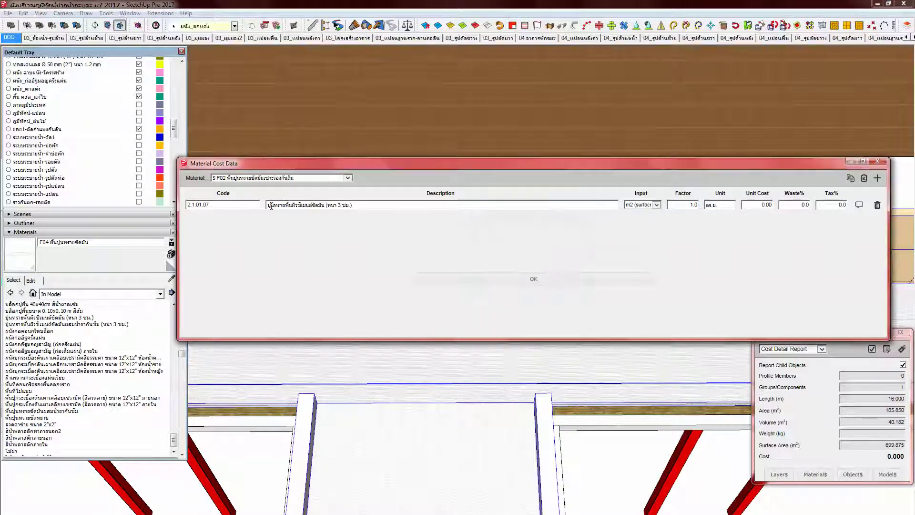
Step: Choose material F04 พื้นปูนทรายขัดมัน in the cost data and paste the copied 2.1.01.07 cost row into it
click(262, 180)
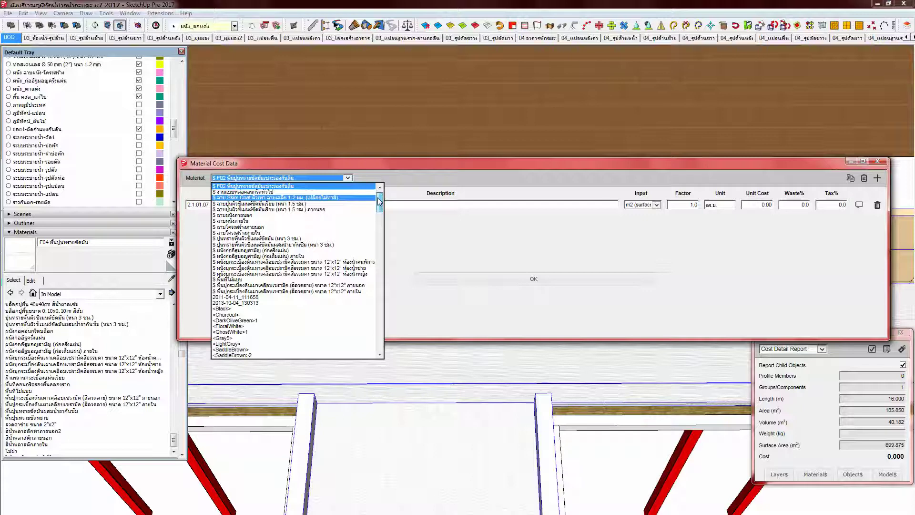
click(380, 264)
drag(381, 270, 383, 340)
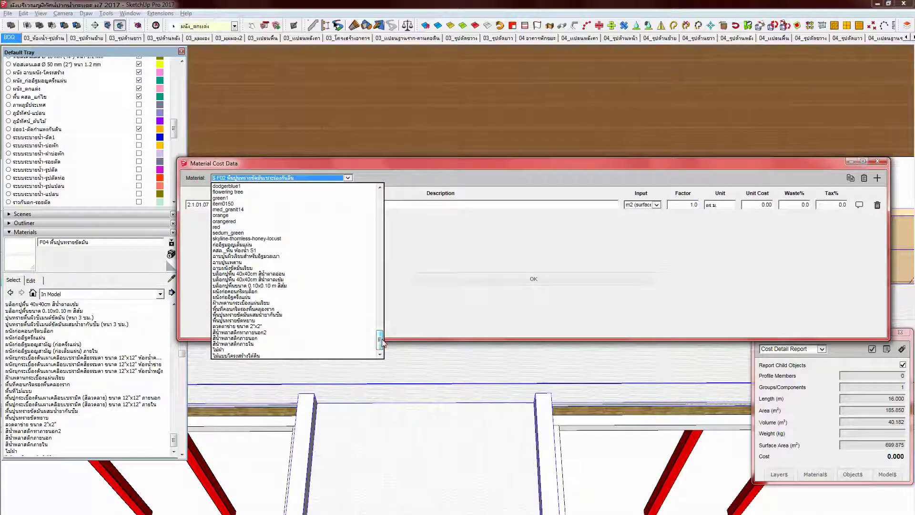
scroll(264, 260, up, 4)
scroll(265, 259, up, 8)
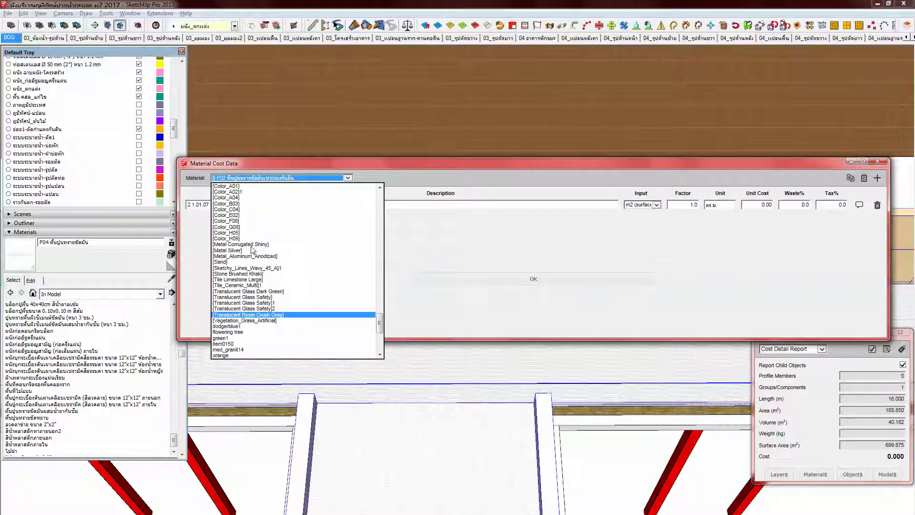
scroll(261, 315, up, 4)
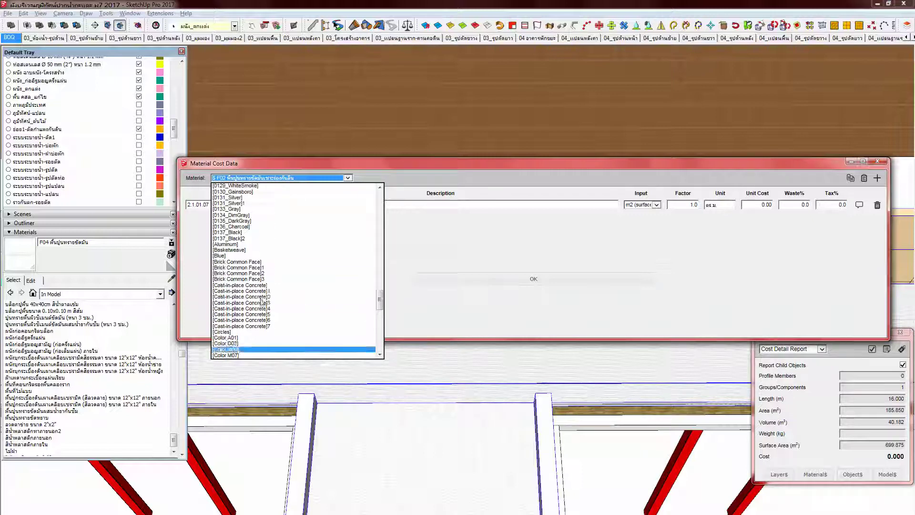
scroll(259, 293, down, 6)
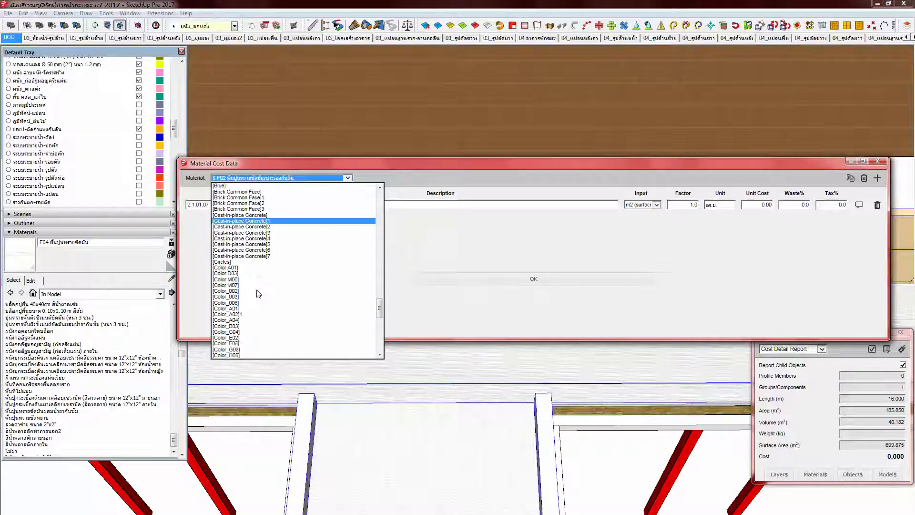
scroll(257, 293, down, 4)
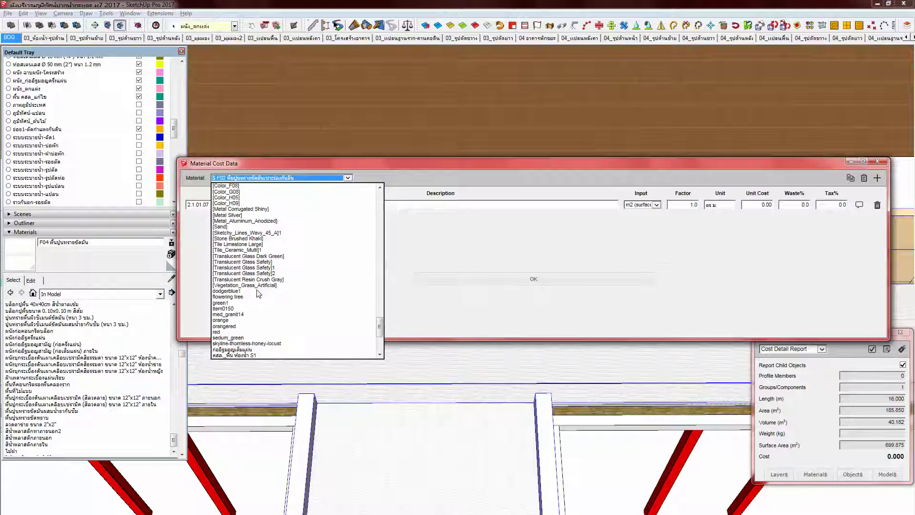
scroll(247, 327, down, 2)
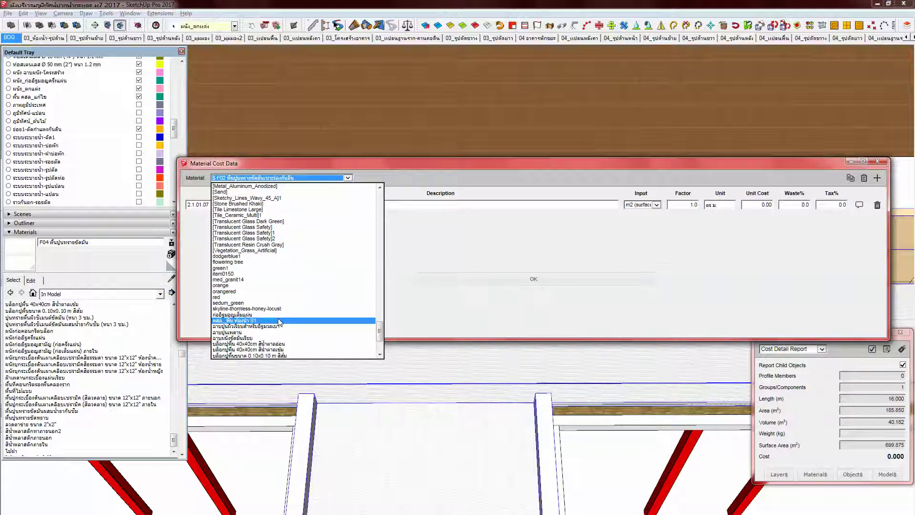
scroll(289, 319, down, 2)
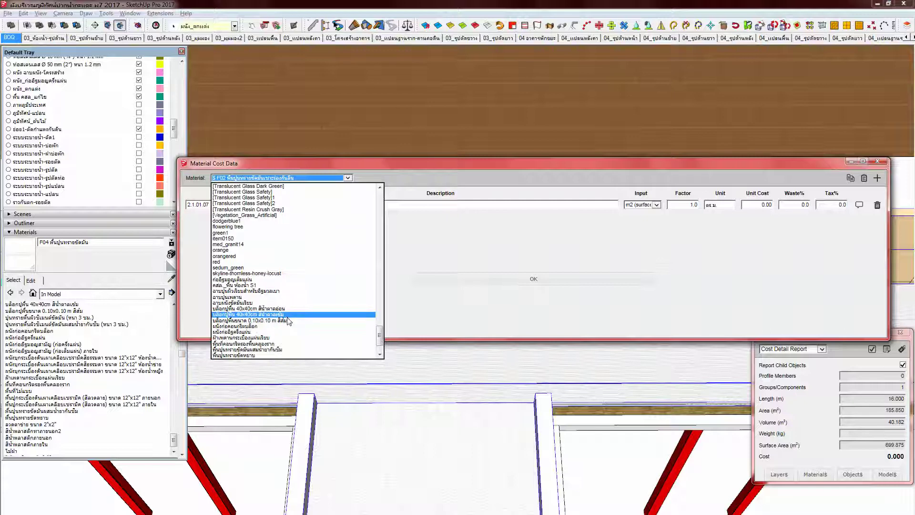
scroll(286, 321, down, 2)
scroll(286, 320, up, 10)
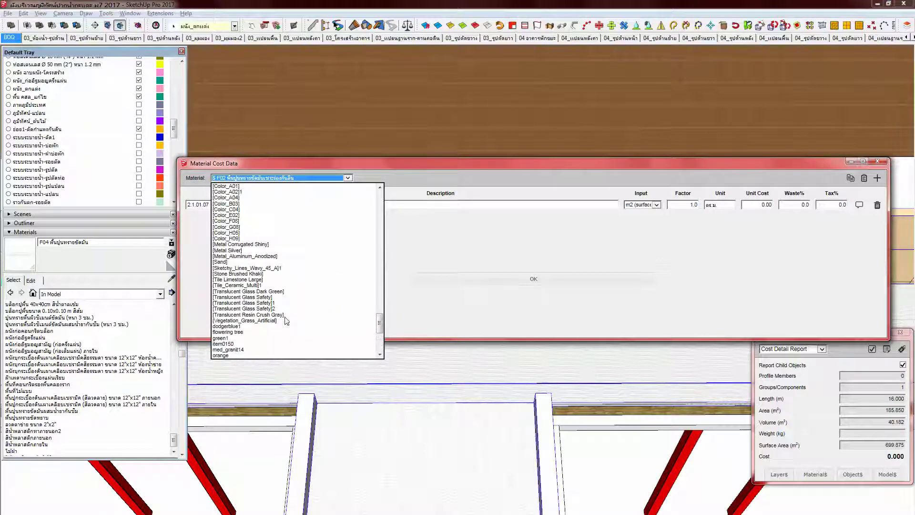
scroll(287, 320, up, 20)
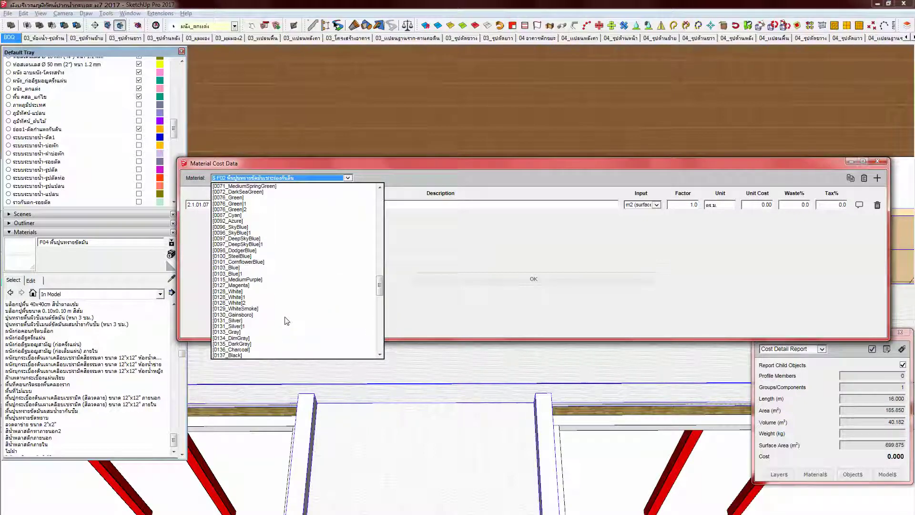
scroll(287, 321, up, 5)
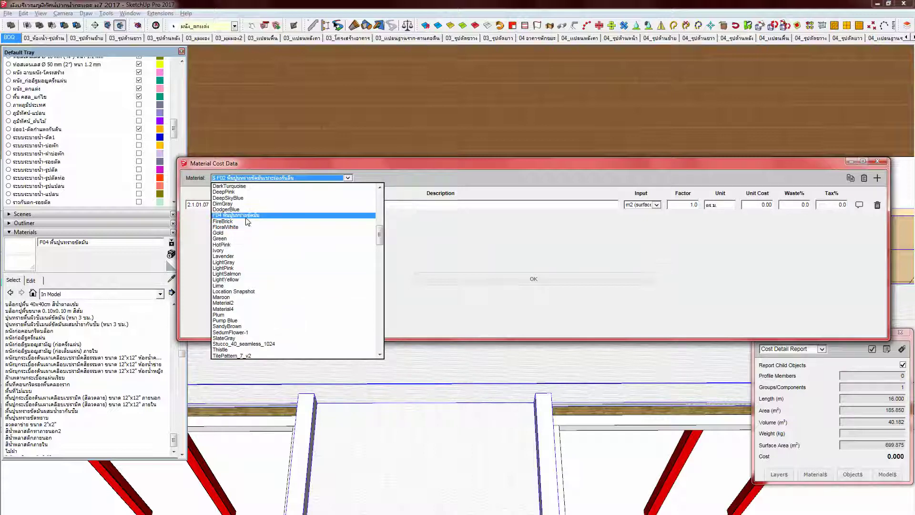
click(247, 216)
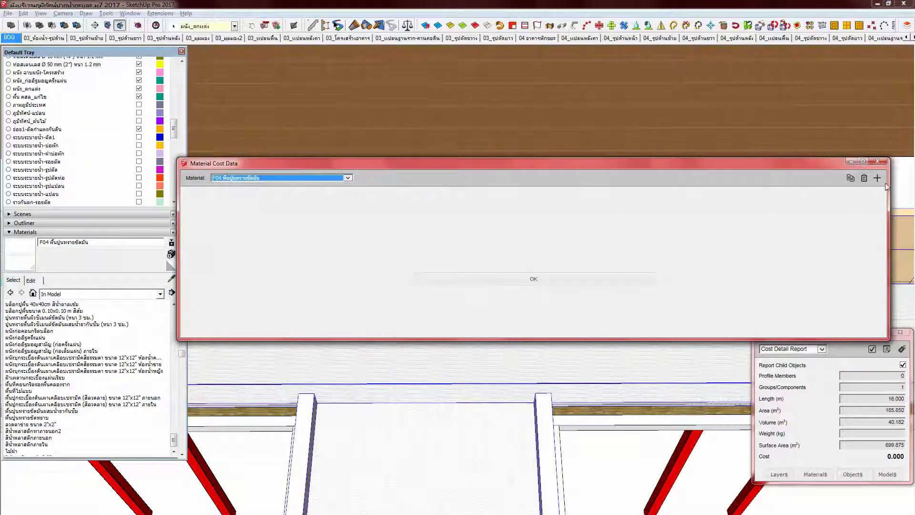
click(863, 178)
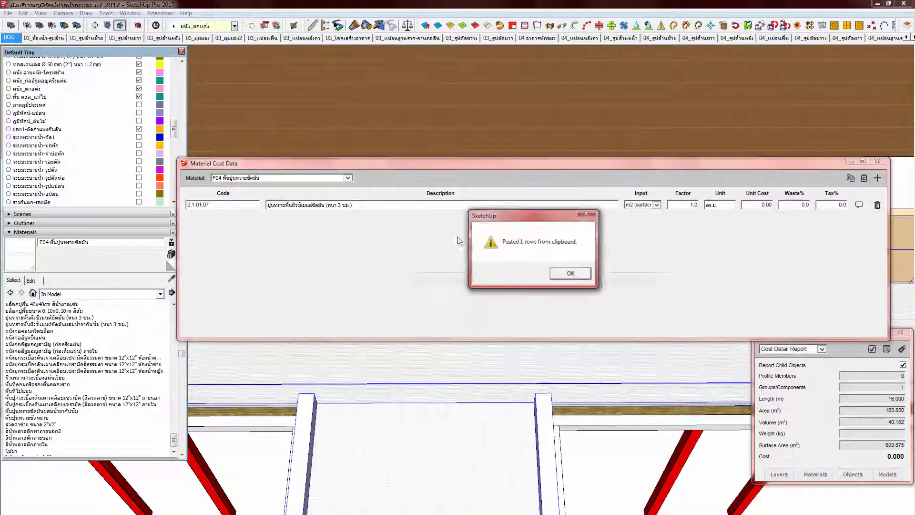
click(570, 274)
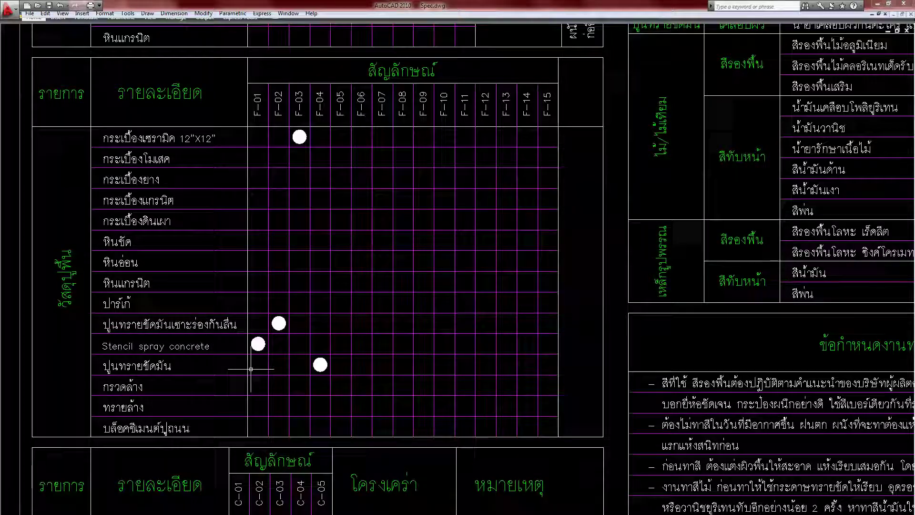
Step: Save the F04 material's cost data and generate the cost detail report again for the selected building group
key(alt+Tab)
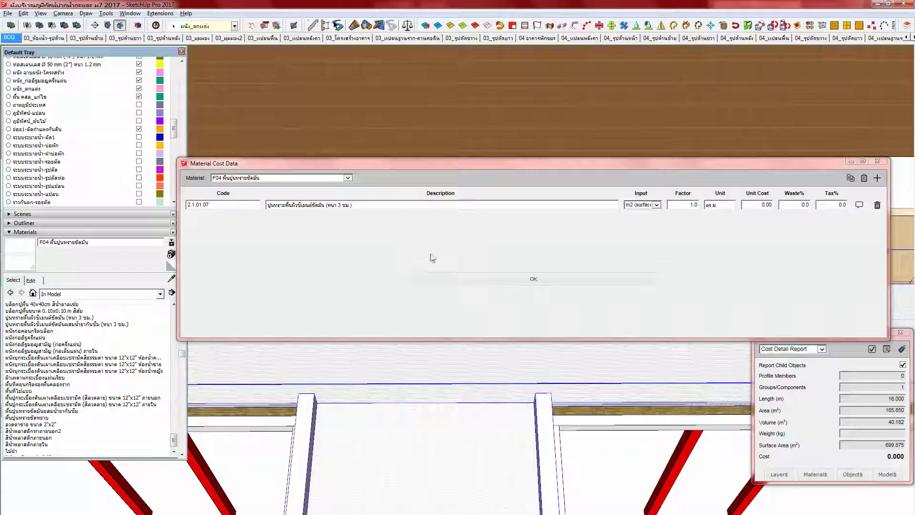
click(535, 280)
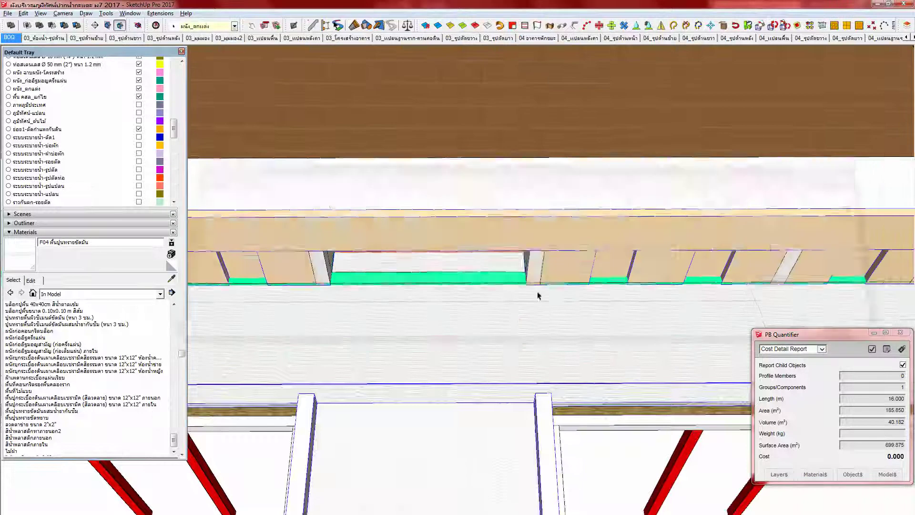
click(878, 350)
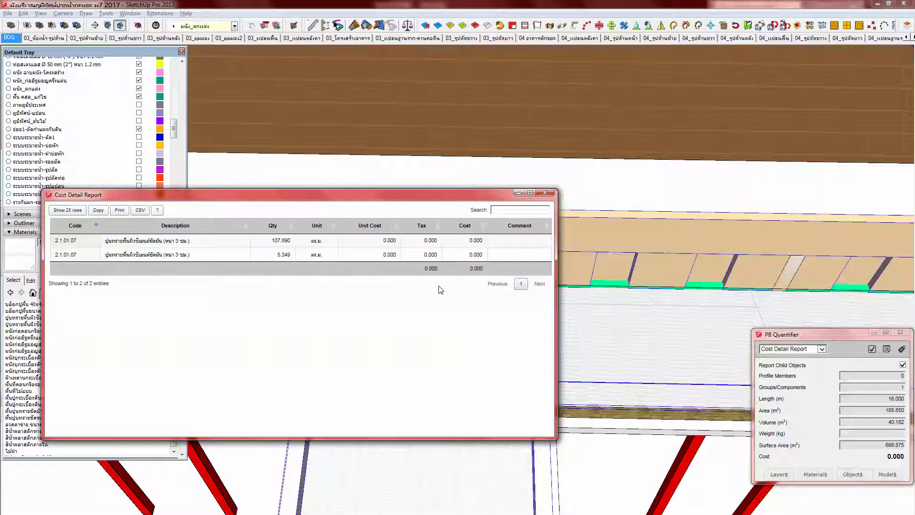
click(544, 192)
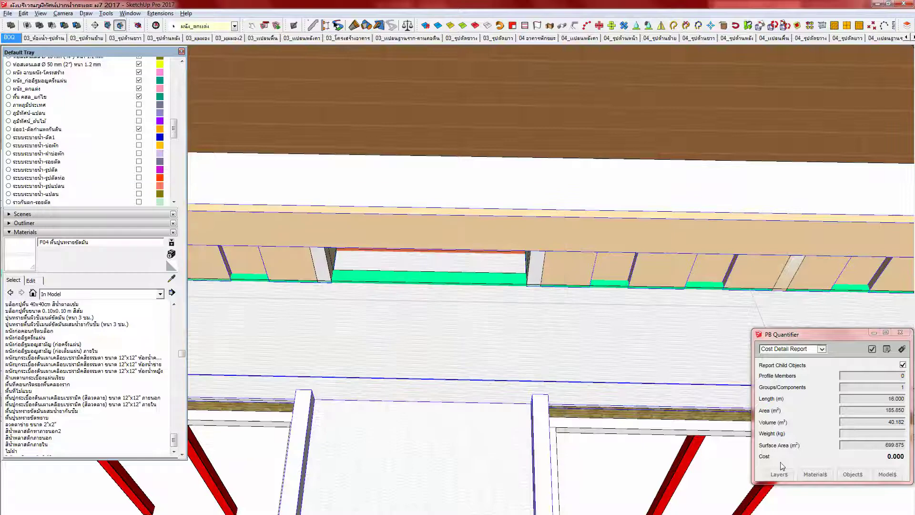
Step: Add the comment เซาะร่องกันลื่น to the cost row of material F02 and save the material cost data
click(807, 474)
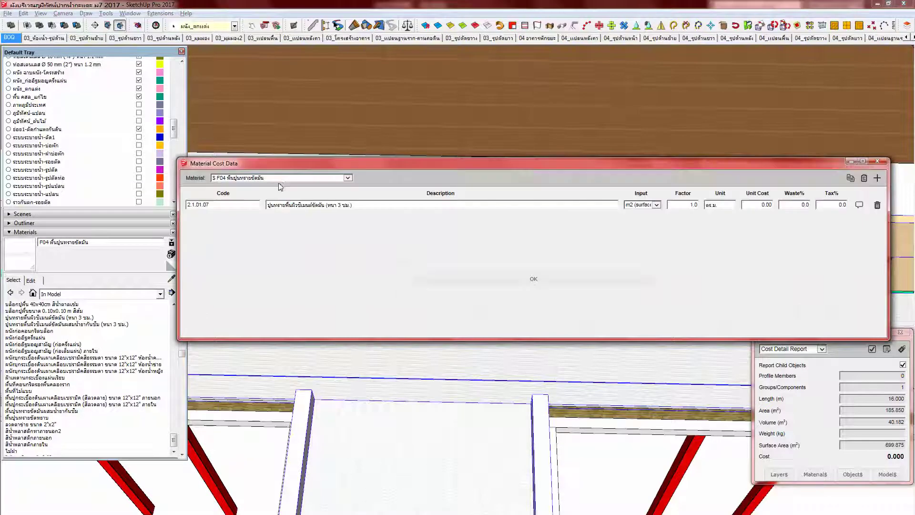
click(283, 180)
scroll(359, 203, up, 1)
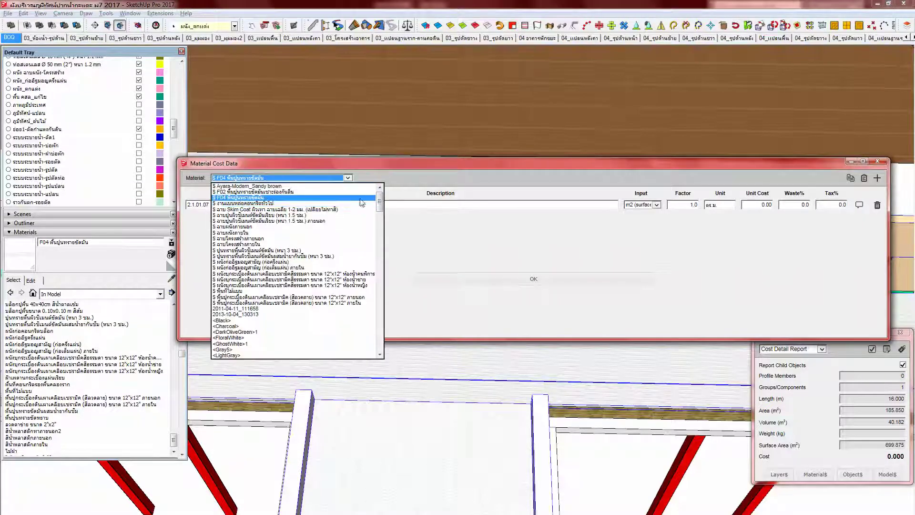
click(353, 192)
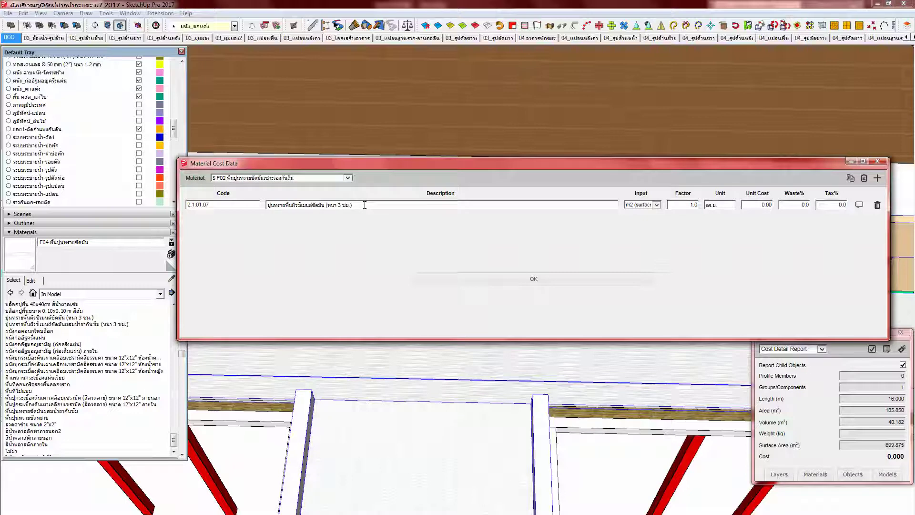
click(858, 205)
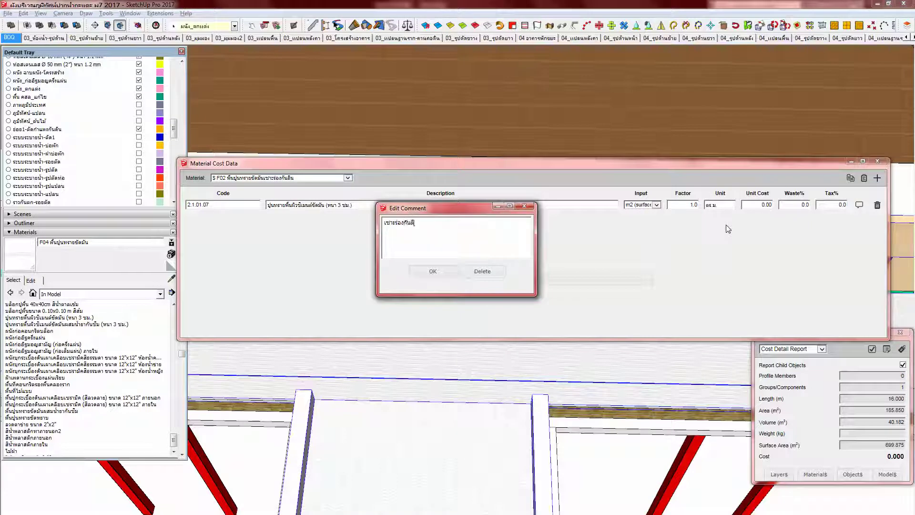
click(433, 272)
click(524, 280)
Step: Review the comment column in an updated cost detail report for the building group, and close the report
click(816, 474)
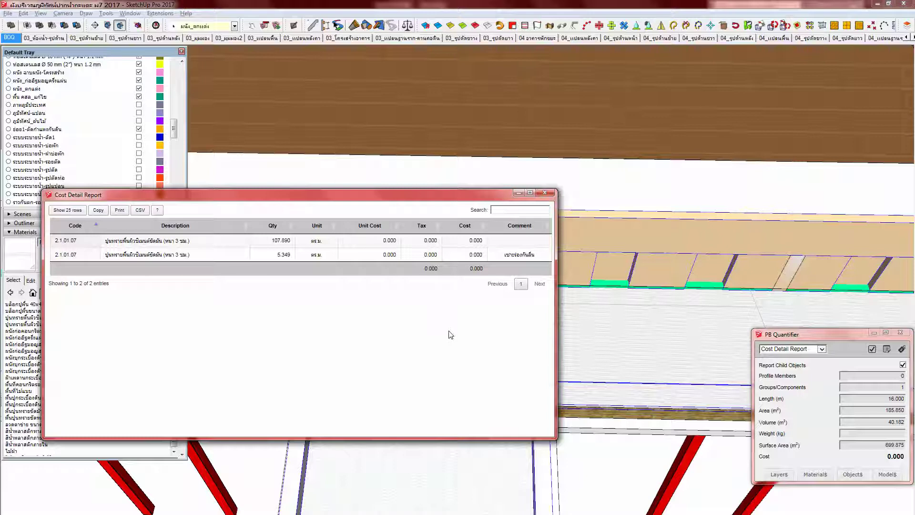
click(544, 192)
scroll(456, 321, up, 3)
scroll(466, 324, down, 1)
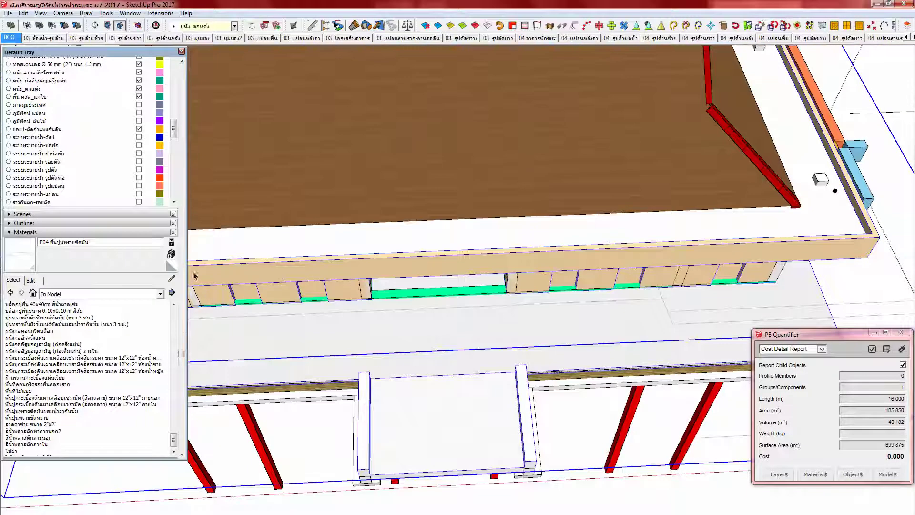
Step: Inspect the building's walkway, entrance ramp and rear side, and switch to the floor finish schedule in AutoCAD
click(119, 233)
middle_drag(367, 337, 389, 316)
scroll(389, 320, down, 6)
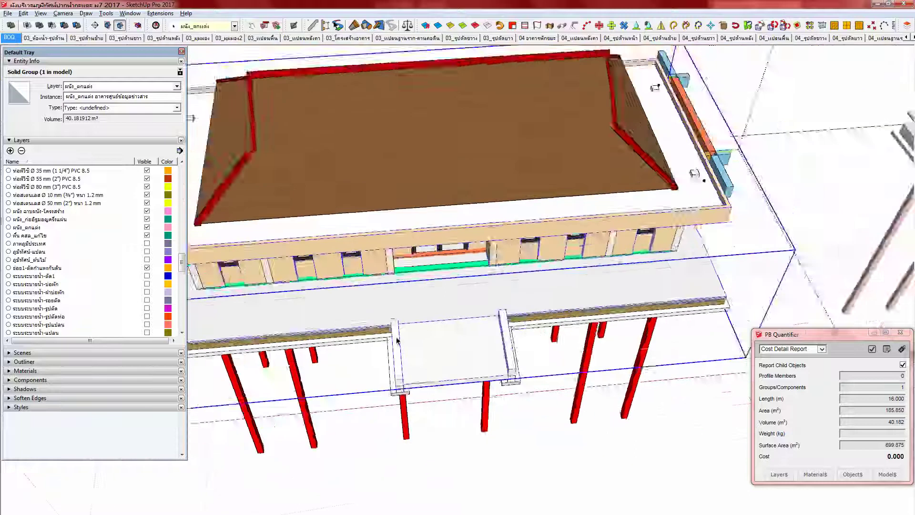
scroll(359, 328, up, 5)
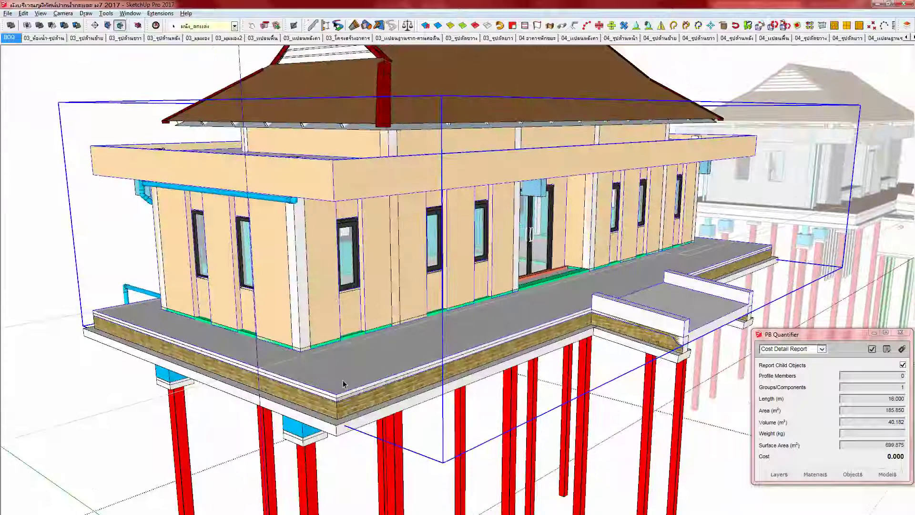
middle_drag(314, 353, 371, 285)
middle_drag(192, 301, 505, 234)
scroll(369, 397, up, 5)
scroll(362, 328, down, 3)
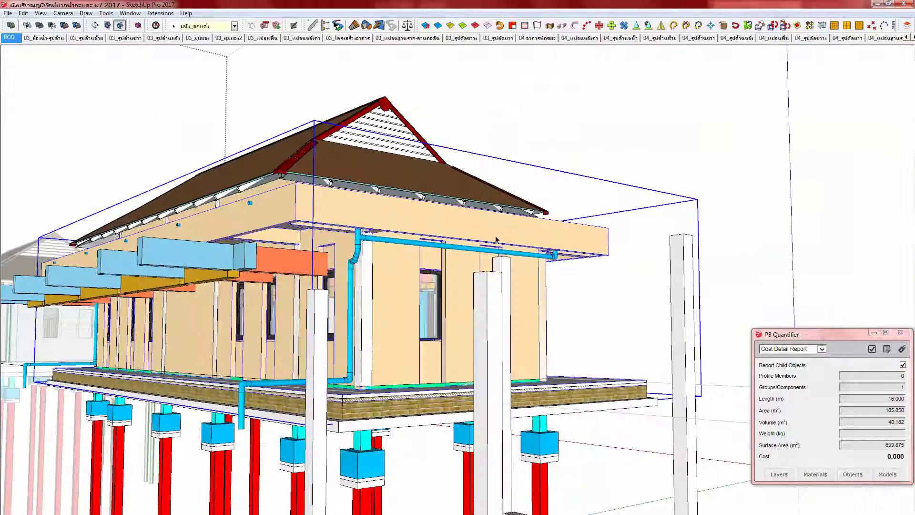
click(260, 266)
middle_drag(260, 266, 299, 323)
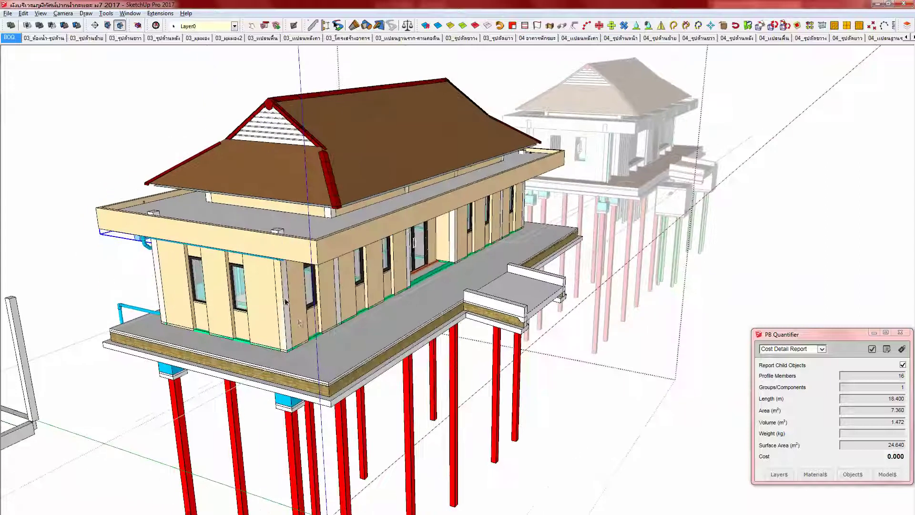
key(alt+Tab)
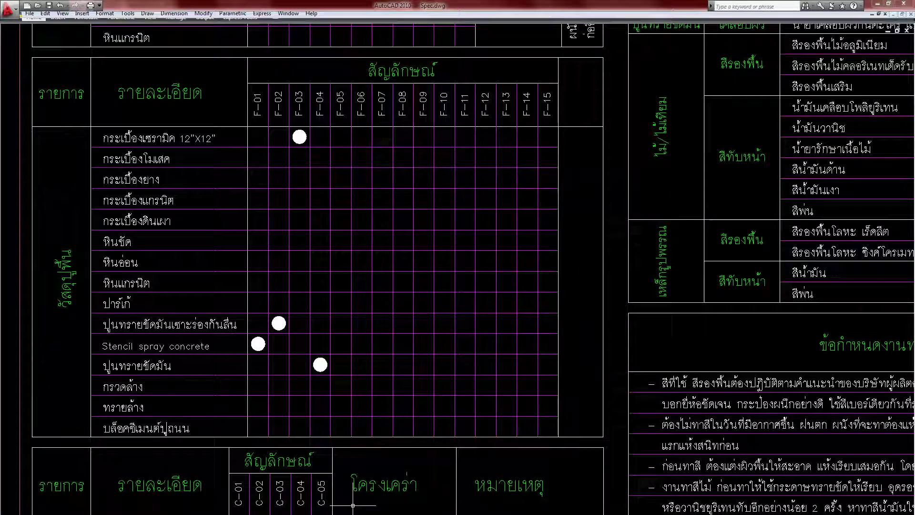
Step: Review the photographed elevation sheets of the drawing set, including side elevation D, and return to the floor finish schedule in AutoCAD
click(148, 514)
click(205, 501)
key(Right)
key(Right)
key(Right)
key(Right)
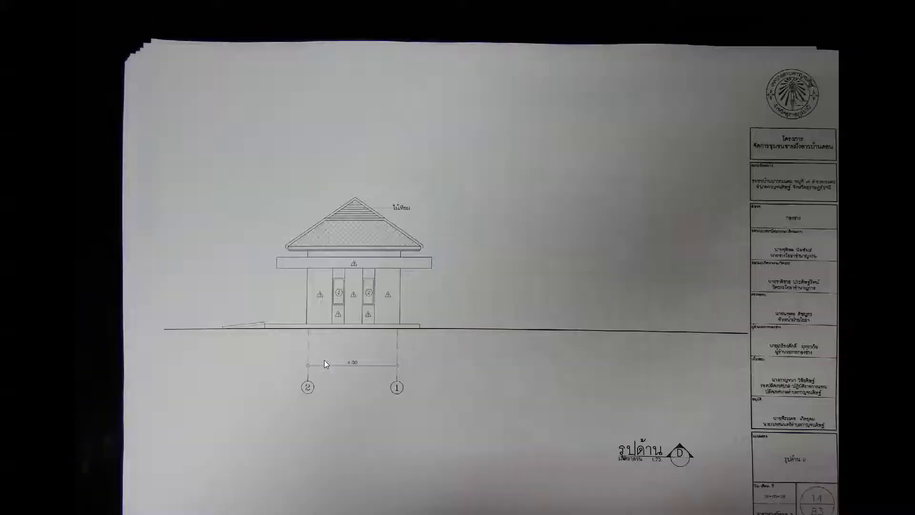
key(Right)
mouse_move(445, 132)
mouse_down()
mouse_move(583, 317)
mouse_move(655, 326)
mouse_up()
click(598, 320)
mouse_move(565, 342)
mouse_down()
mouse_move(543, 326)
mouse_move(547, 218)
mouse_up()
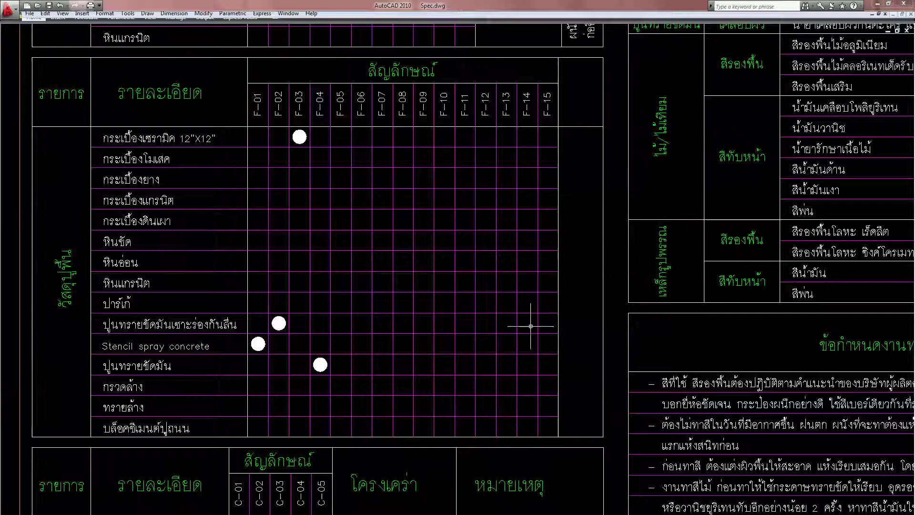
Step: In SketchUp, select all geometry inside the wall group and measure upward from the wall base beside the front corner column
key(alt+Tab)
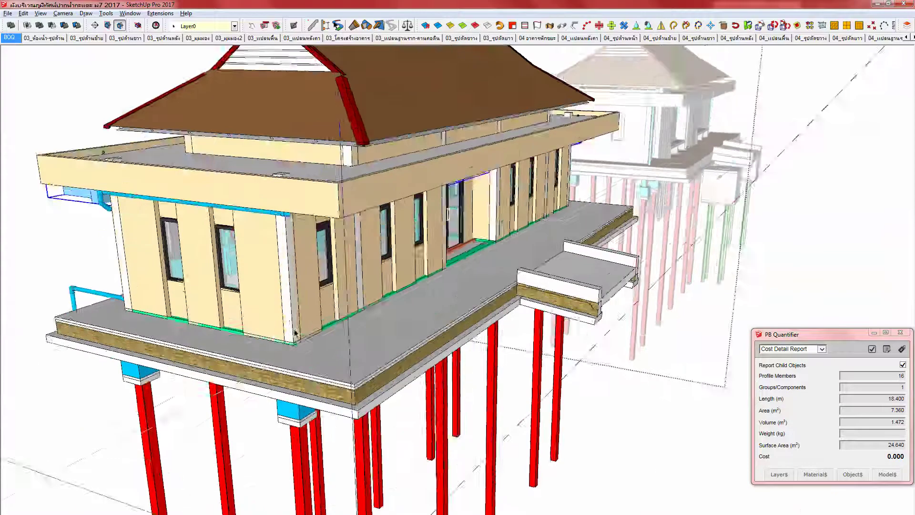
scroll(294, 332, up, 6)
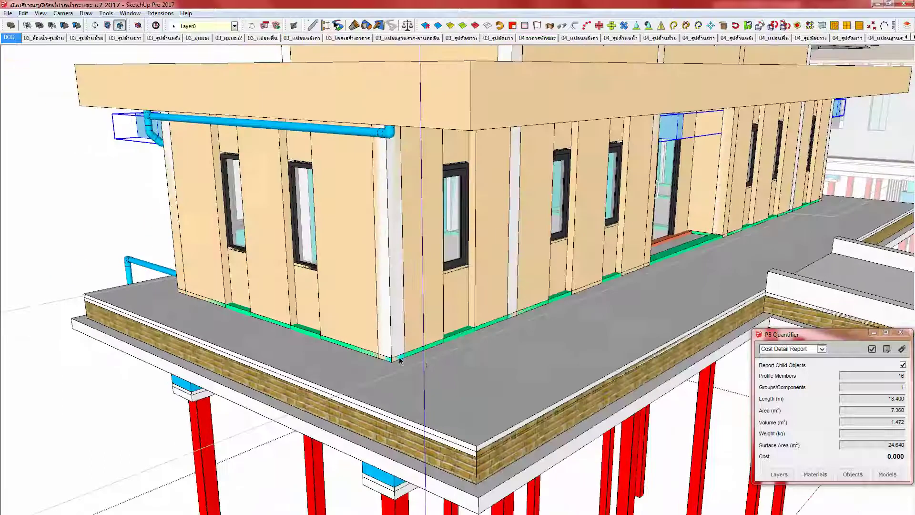
middle_drag(424, 365, 333, 358)
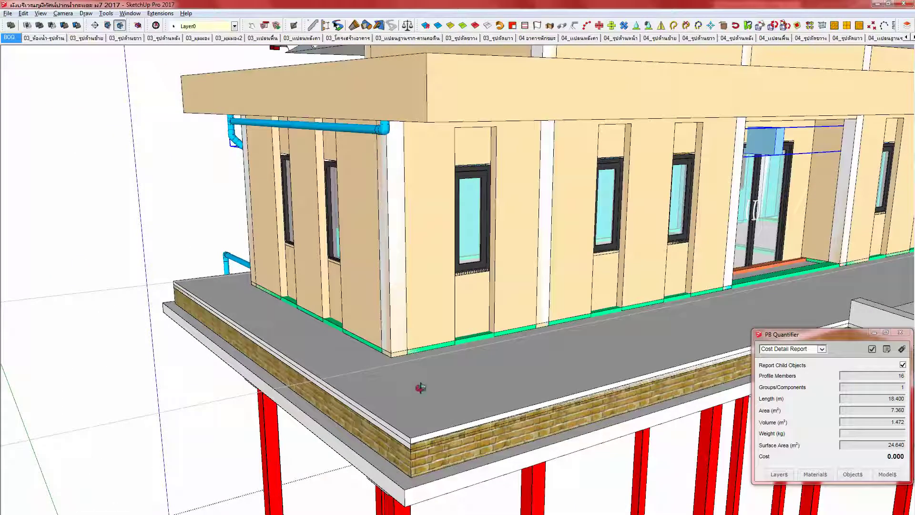
middle_drag(420, 387, 354, 330)
scroll(348, 330, up, 3)
key(ctrl+a)
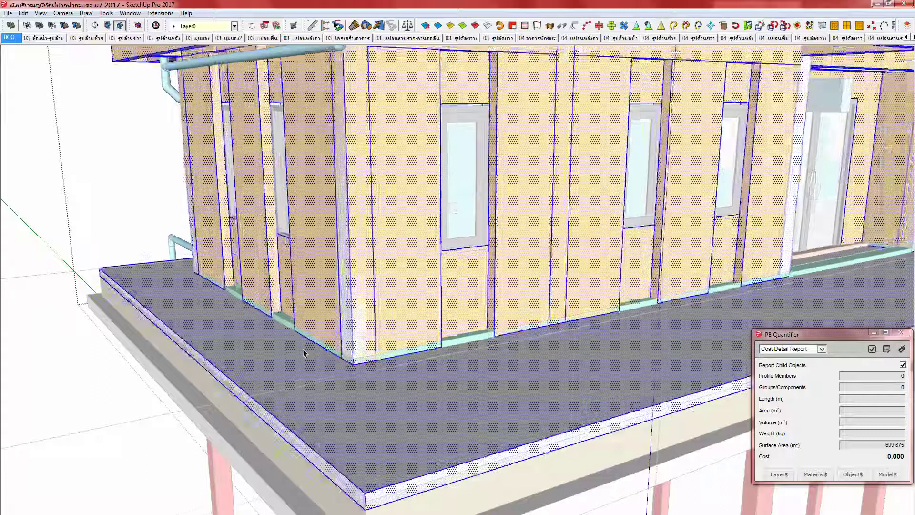
middle_drag(359, 378, 378, 372)
key(t)
click(394, 355)
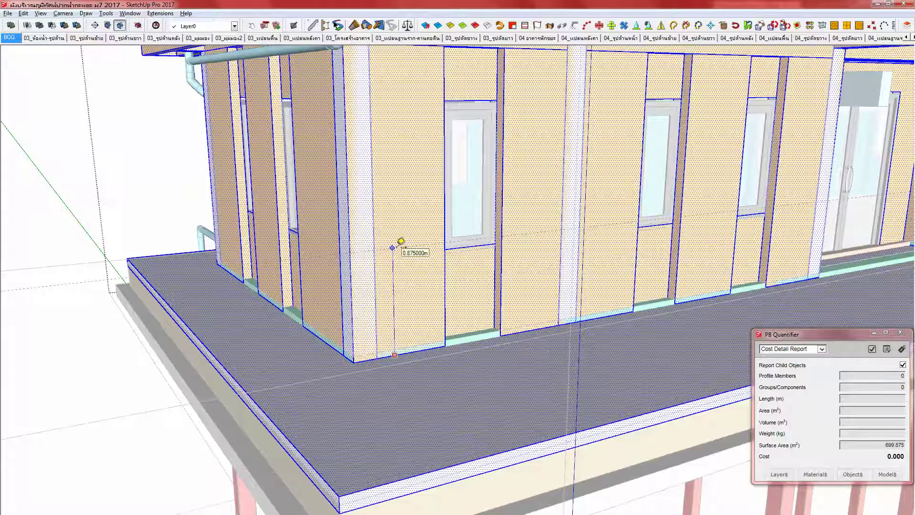
click(400, 243)
scroll(379, 268, down, 4)
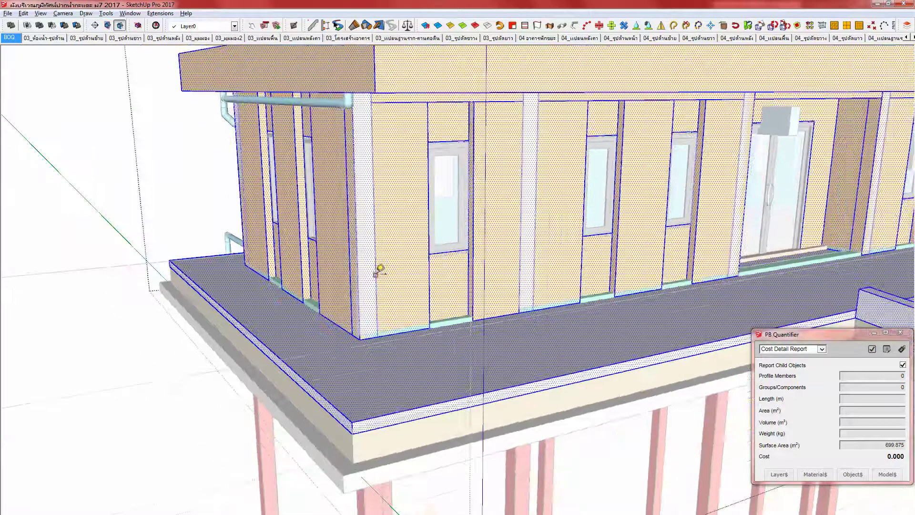
Step: Shorten the front corner column that protrudes above the canopy slab to 2.85 m
middle_drag(430, 274, 398, 318)
middle_drag(330, 208, 339, 265)
scroll(339, 264, up, 4)
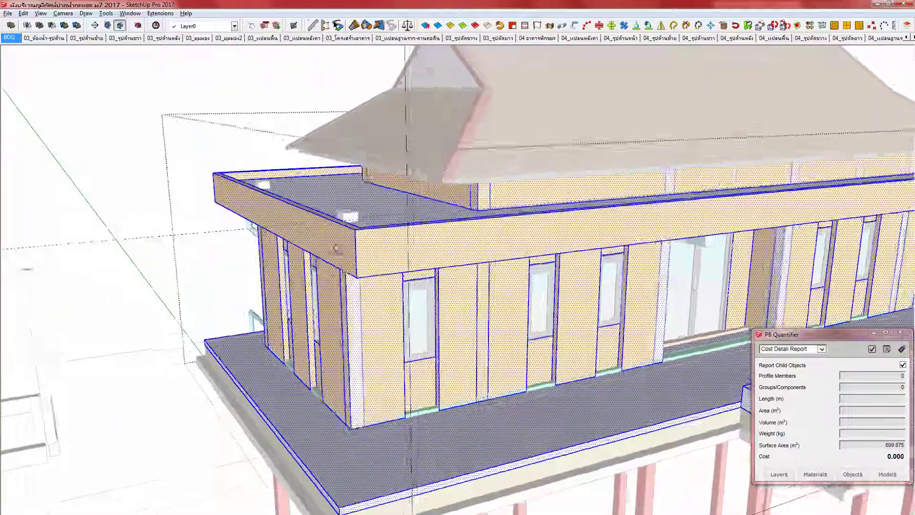
click(352, 210)
scroll(353, 210, up, 1)
click(349, 198)
double_click(350, 200)
click(351, 200)
click(351, 200)
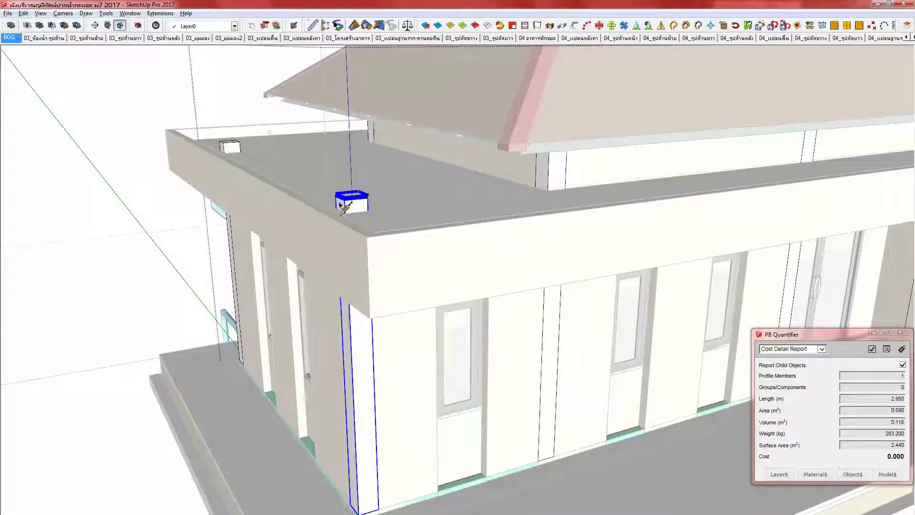
click(296, 215)
middle_drag(347, 229, 347, 195)
Step: Shorten the other column protruding above the canopy slab at the building's end, and leave the group
key(space)
key(shift+e)
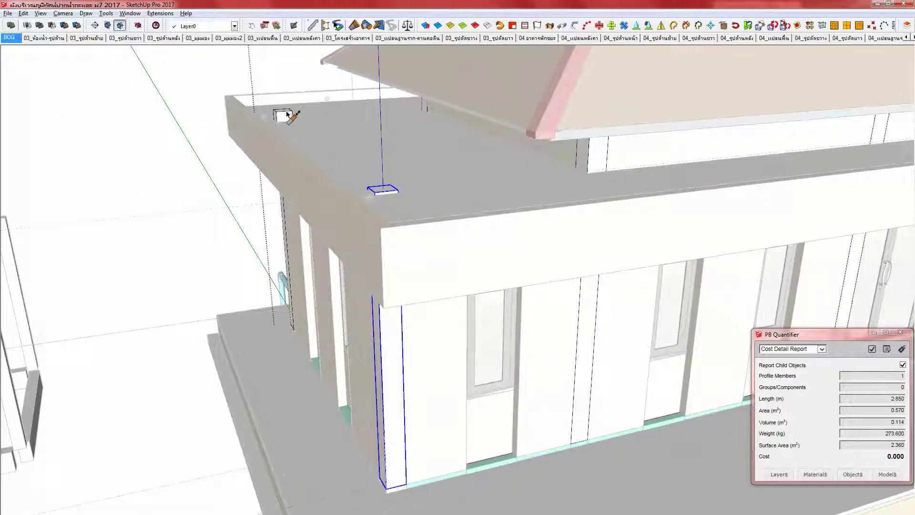
click(286, 115)
click(375, 194)
key(space)
key(Escape)
middle_drag(390, 228, 402, 235)
middle_drag(402, 323, 368, 253)
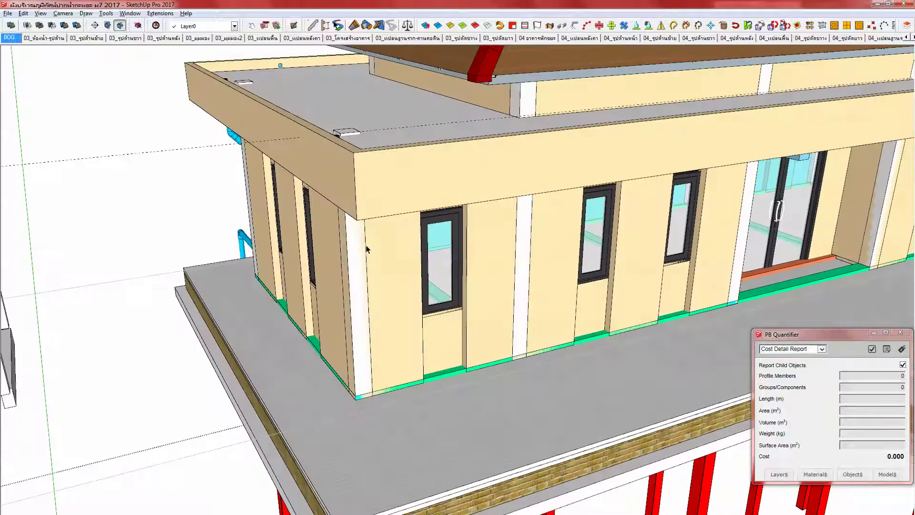
Step: Open the wall and canopy group with its geometry selected and measure downward from the canopy slab near the front corner
click(378, 184)
mouse_move(378, 184)
middle_down()
mouse_move(421, 169)
mouse_move(481, 63)
mouse_move(450, 112)
mouse_move(428, 179)
middle_up()
scroll(419, 319, up, 3)
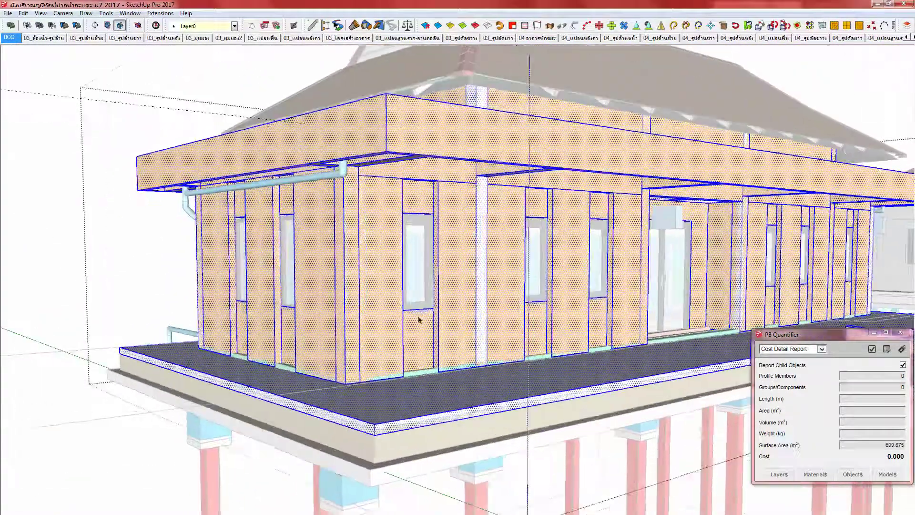
scroll(403, 309, up, 2)
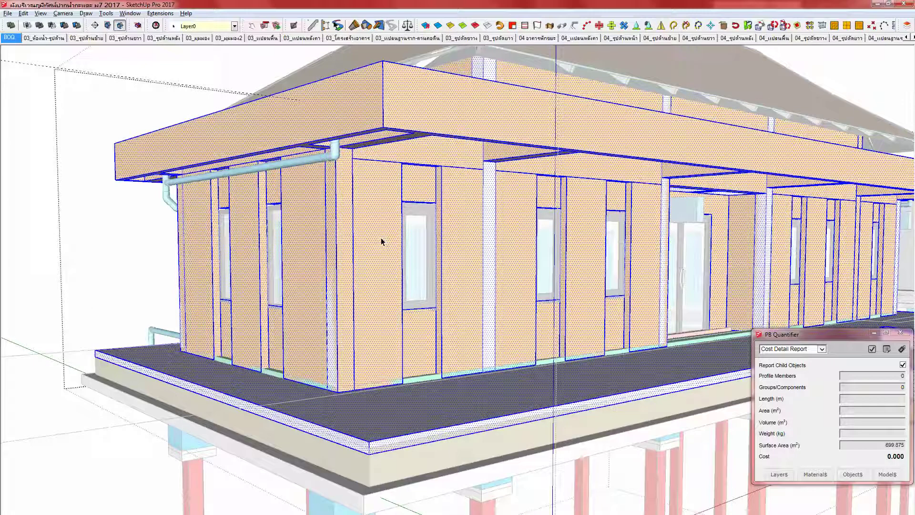
middle_drag(350, 256, 333, 398)
key(t)
click(393, 117)
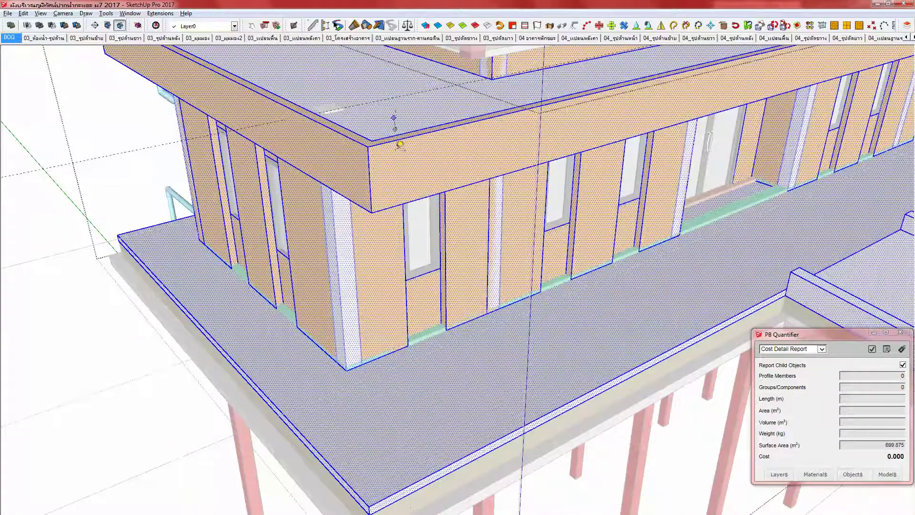
click(420, 266)
Step: Measure the vertical distance from the canopy's end edge down to the walkway floor
scroll(431, 157, up, 6)
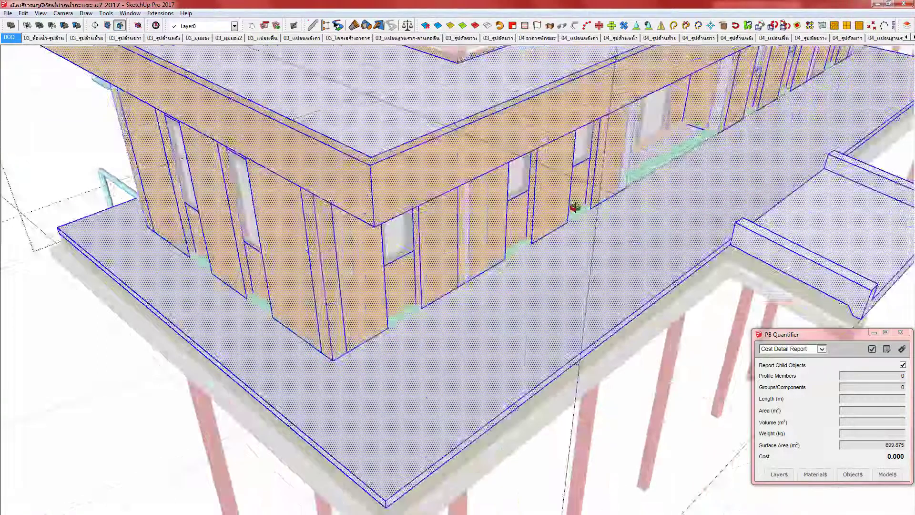
scroll(345, 268, down, 1)
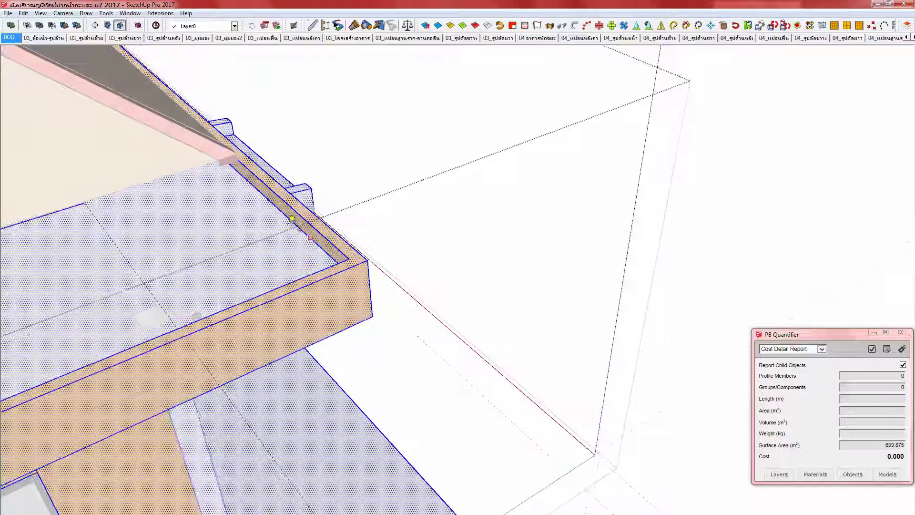
scroll(305, 232, down, 1)
middle_drag(301, 231, 323, 196)
click(348, 194)
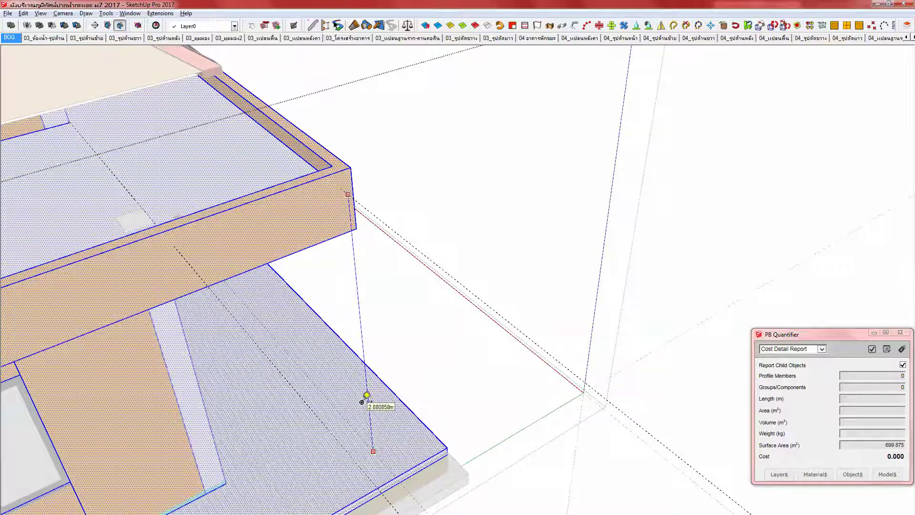
shift+middle_drag(362, 401, 372, 247)
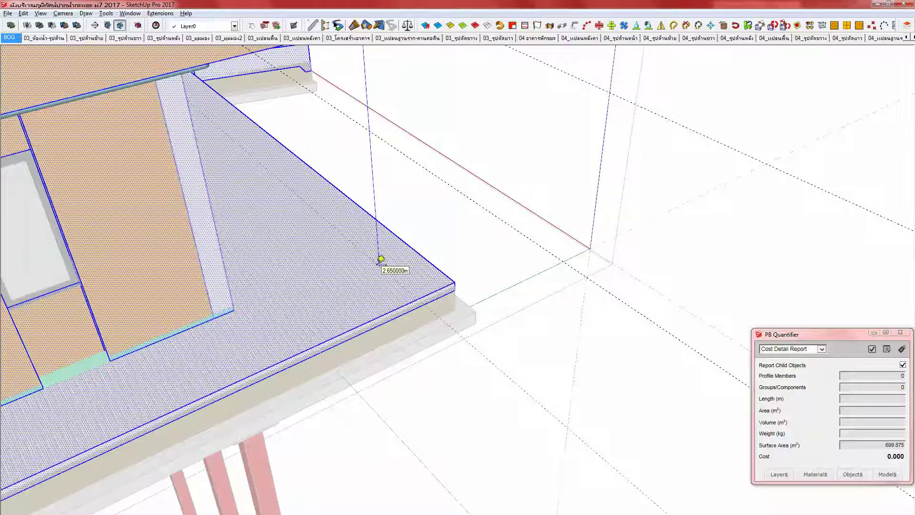
click(387, 303)
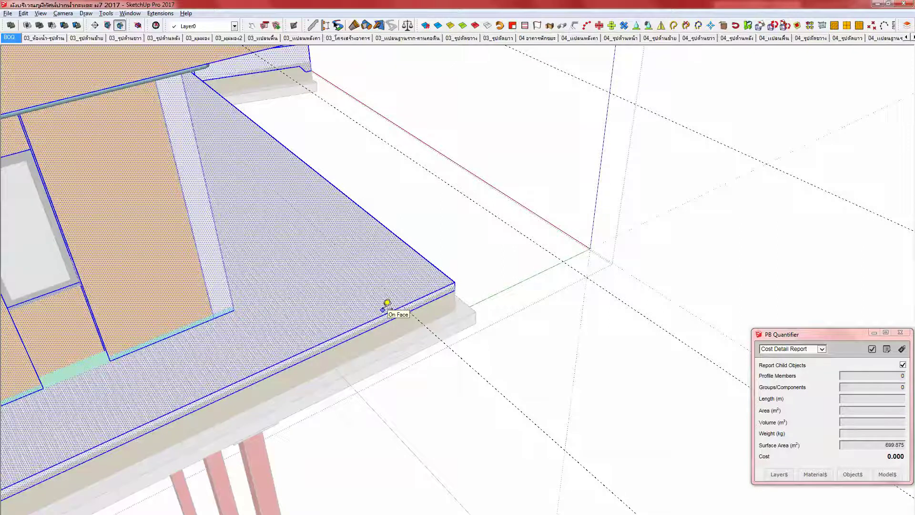
Step: Select the floor slab and entrance ramp geometry inside the group and move it down vertically to the guide on the slab's side
middle_drag(391, 305, 213, 218)
scroll(374, 281, down, 2)
middle_drag(357, 277, 321, 215)
scroll(326, 238, down, 3)
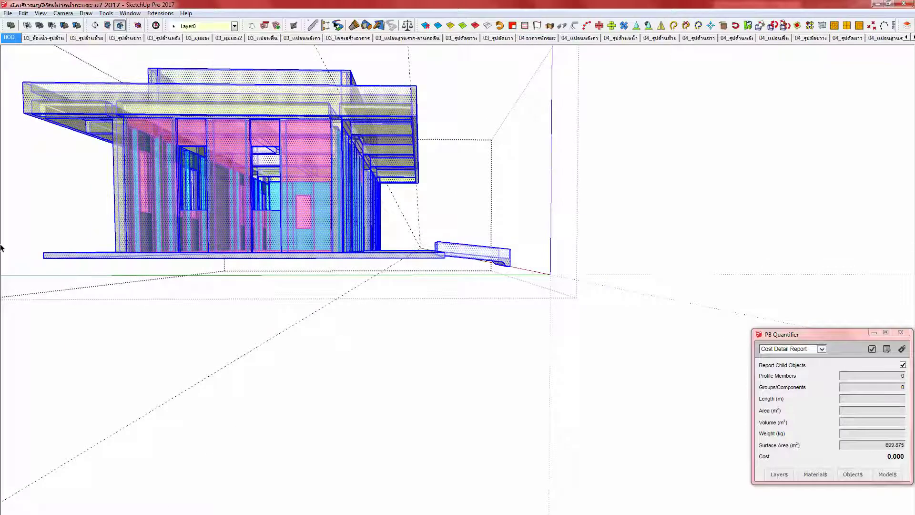
drag(518, 291, 558, 298)
middle_drag(368, 241, 350, 298)
scroll(431, 284, up, 1)
scroll(429, 284, up, 8)
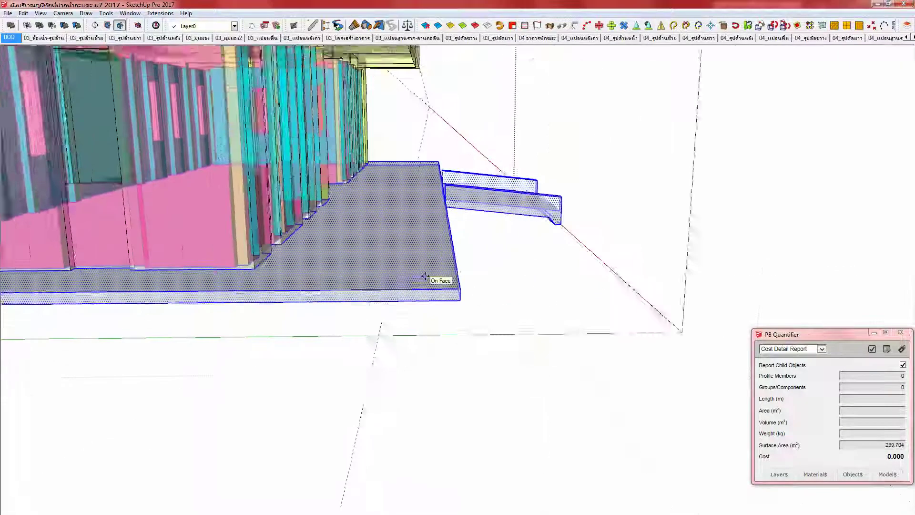
scroll(369, 287, up, 5)
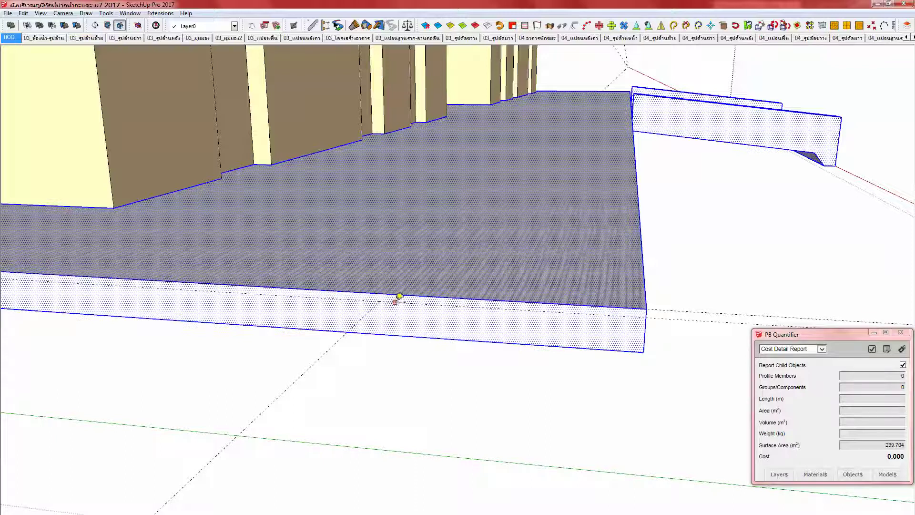
scroll(377, 292, up, 3)
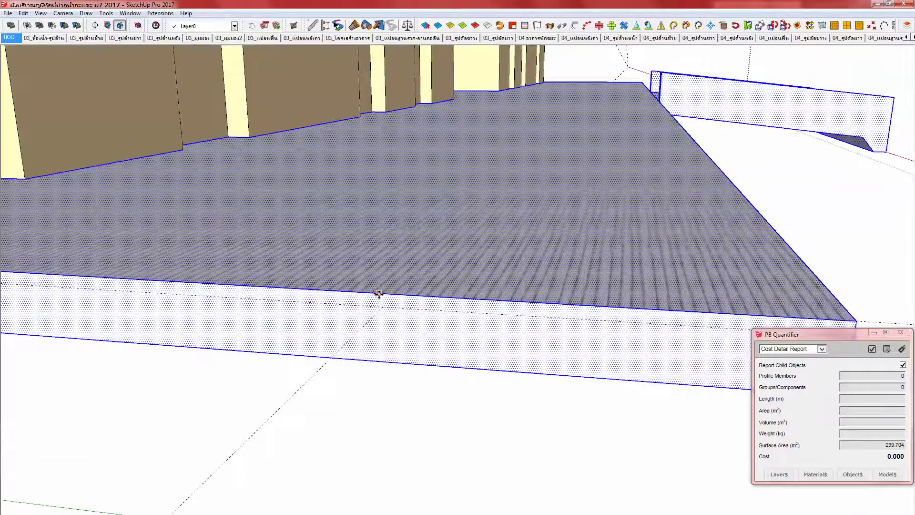
click(379, 293)
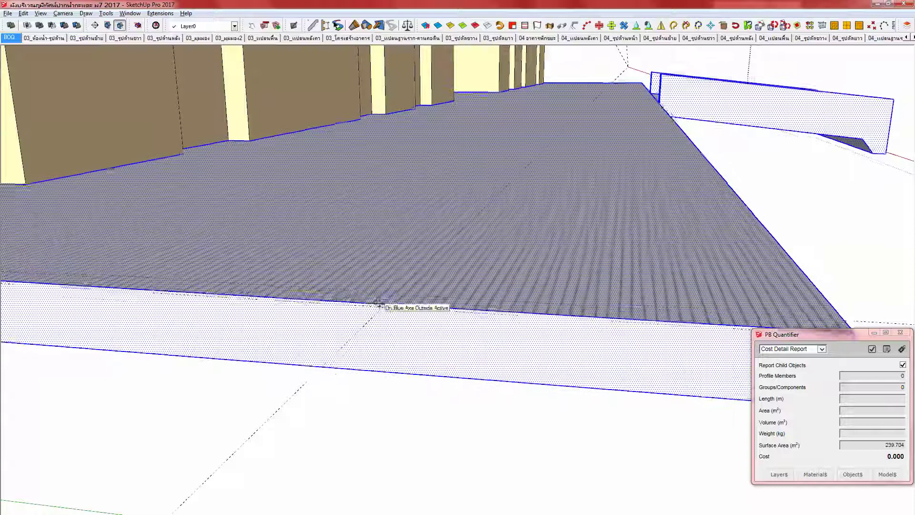
Step: Examine the floor slab, wall bases and canopy around the building, and leave the group
middle_drag(380, 305, 321, 307)
middle_drag(336, 245, 342, 357)
middle_drag(357, 405, 359, 281)
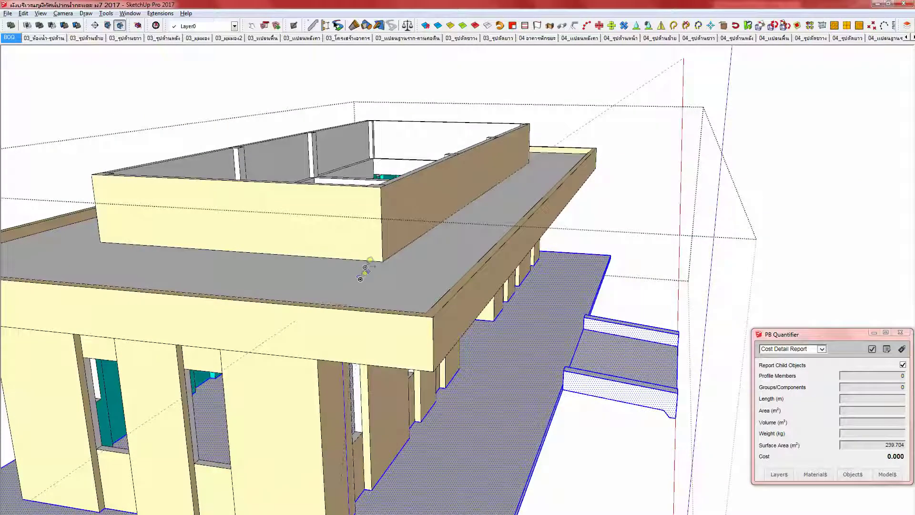
scroll(391, 259, down, 5)
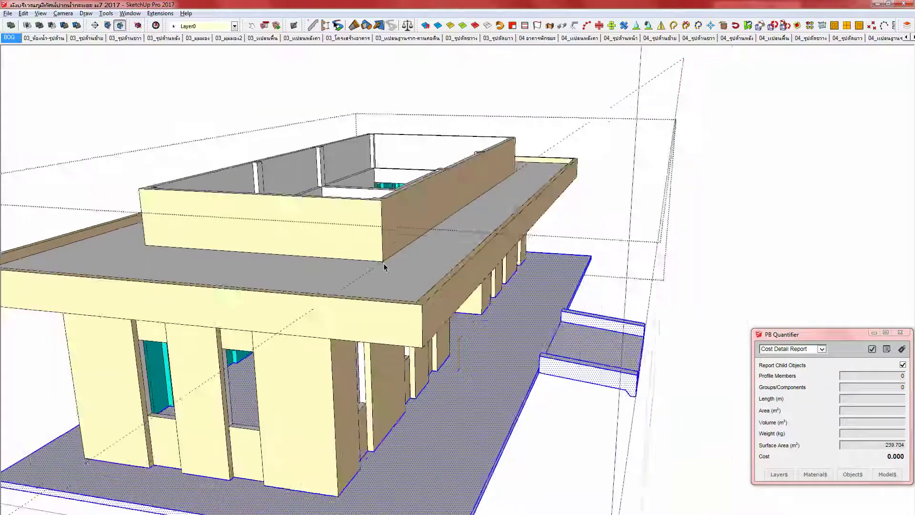
middle_drag(385, 318, 408, 337)
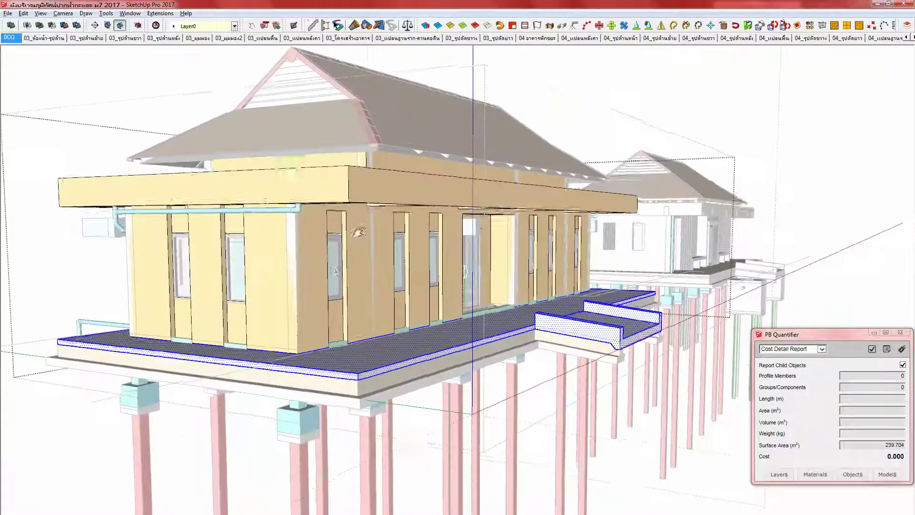
scroll(345, 266, up, 3)
scroll(346, 266, up, 2)
middle_drag(337, 276, 265, 273)
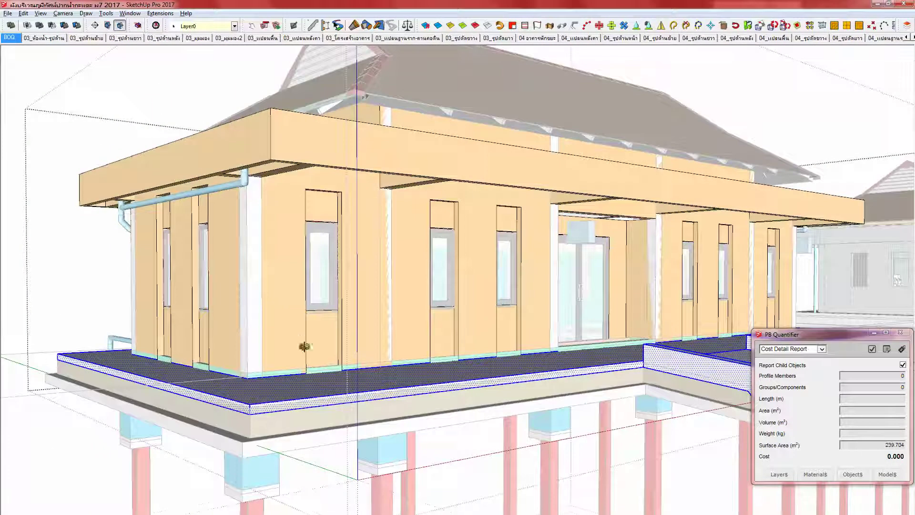
middle_drag(303, 349, 290, 265)
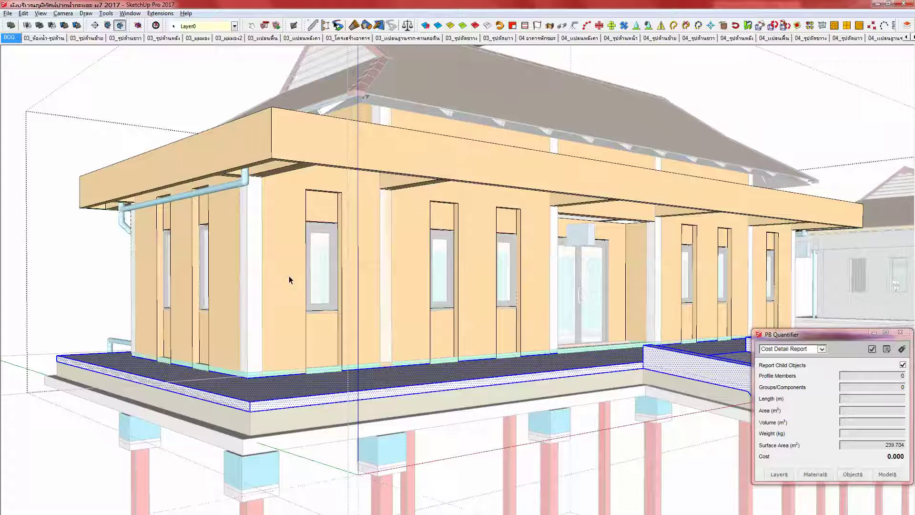
scroll(289, 276, up, 4)
key(Escape)
middle_drag(525, 319, 450, 348)
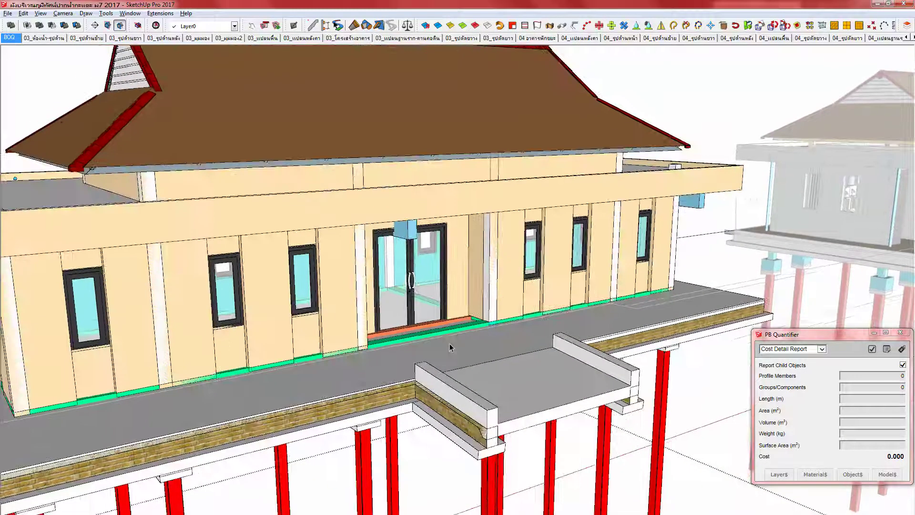
Step: Move the wall and floor group vertically from its front floor corner, taking the neighbouring building's floor corner as the level reference
scroll(450, 347, down, 3)
scroll(617, 304, up, 2)
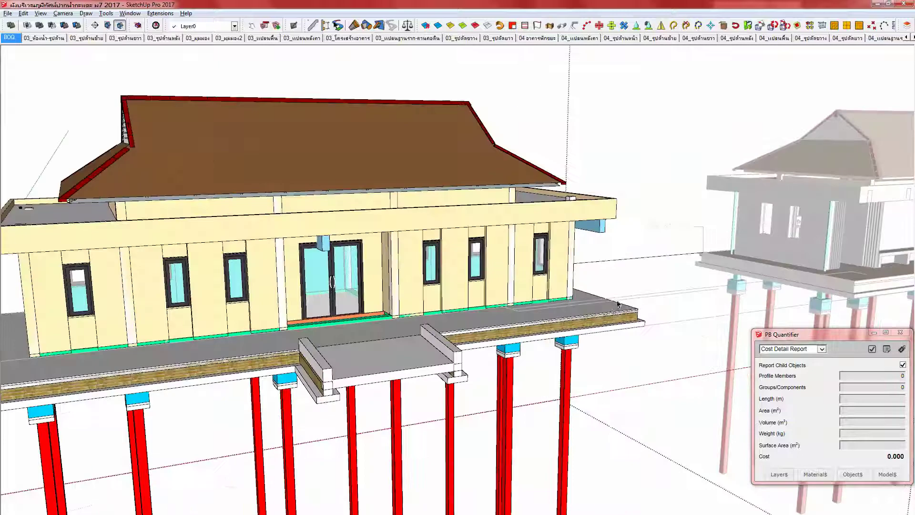
click(616, 305)
scroll(556, 338, up, 5)
key(m)
click(552, 336)
key(space)
click(482, 340)
key(m)
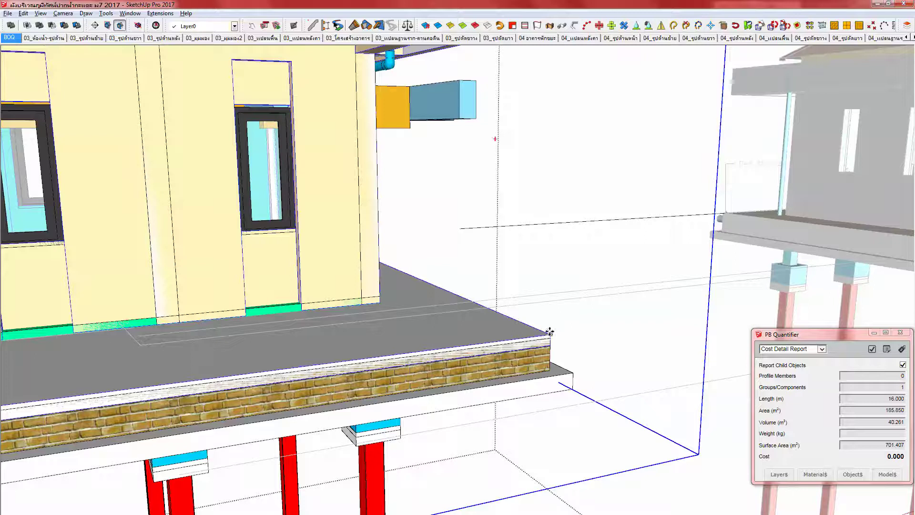
click(550, 334)
shift+middle_drag(605, 299, 481, 355)
scroll(624, 276, up, 3)
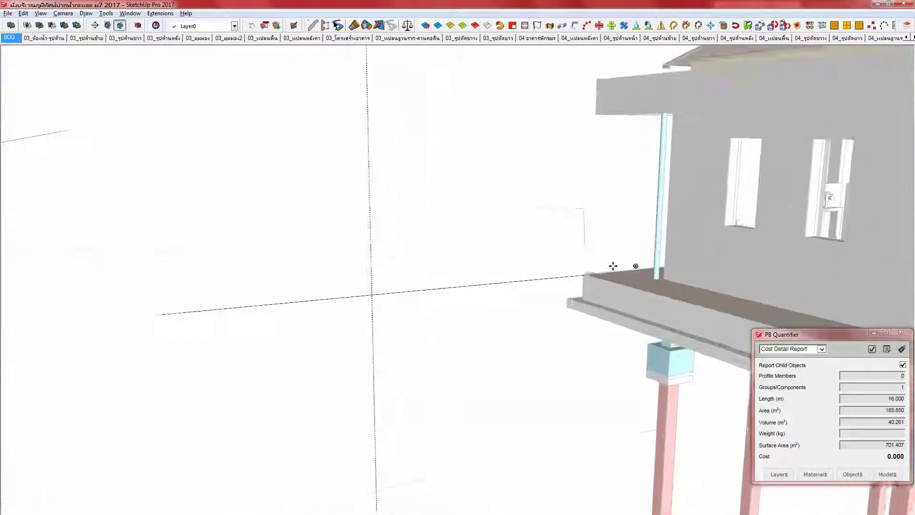
scroll(604, 288, up, 5)
scroll(551, 267, up, 3)
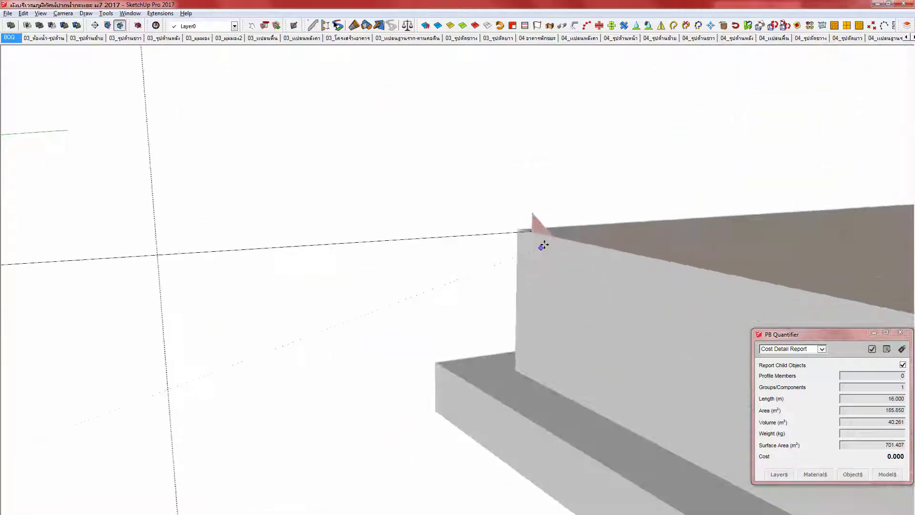
middle_drag(553, 236, 445, 360)
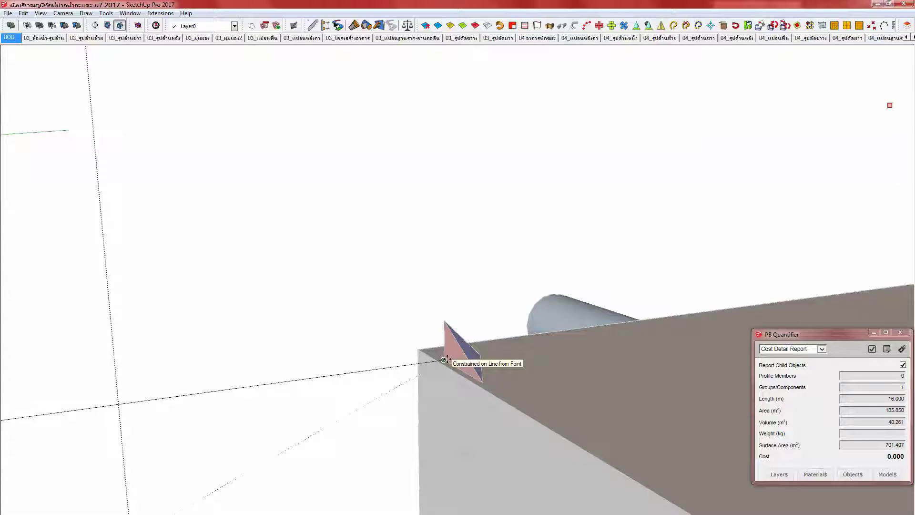
scroll(451, 359, down, 5)
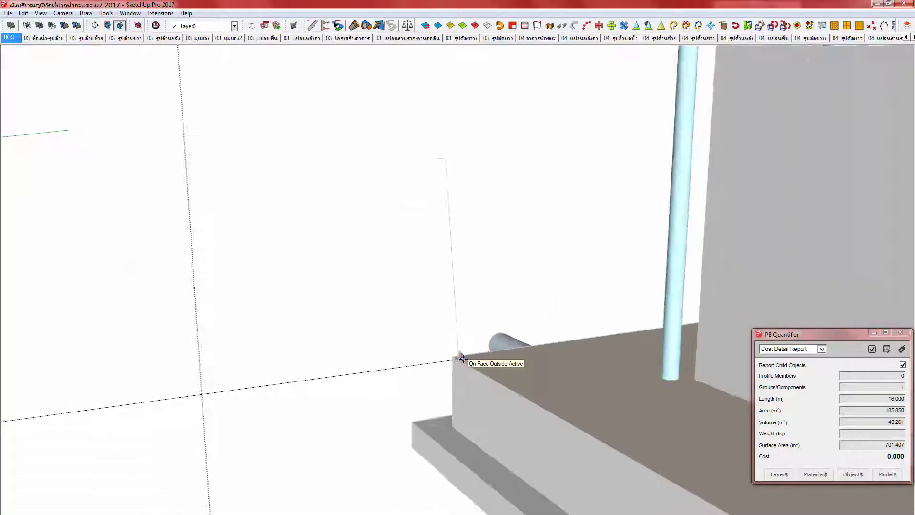
scroll(462, 358, down, 10)
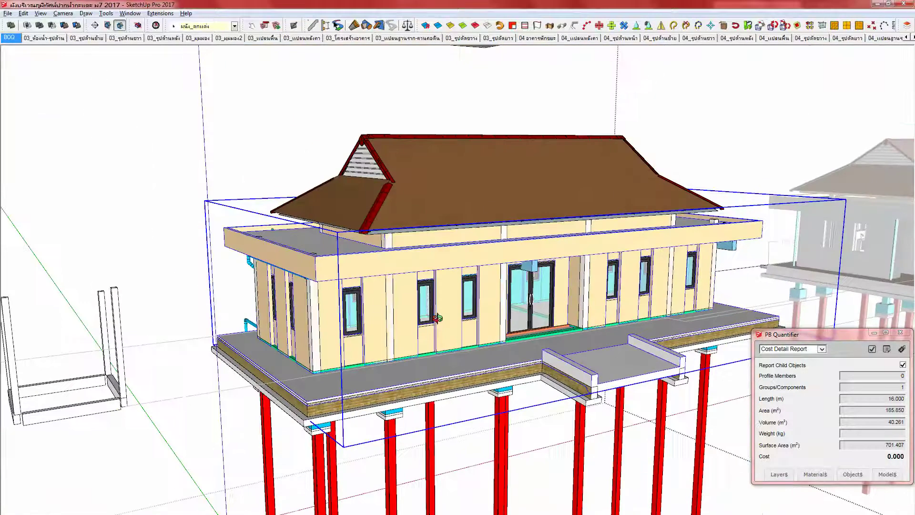
Step: Inspect the building's floor edge and wall bases from above and the beams and foundations from below, closing the quantity window
middle_drag(437, 318, 371, 314)
scroll(248, 361, up, 5)
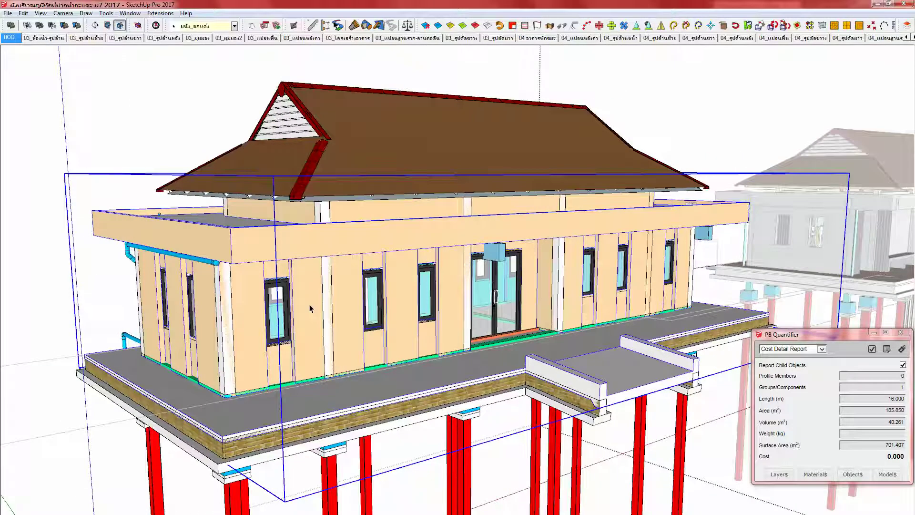
middle_drag(343, 338, 345, 388)
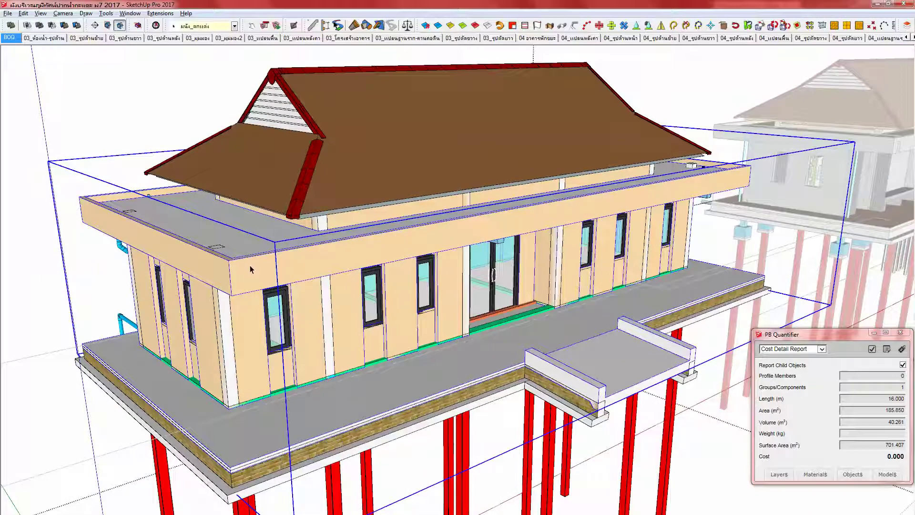
scroll(250, 286, up, 3)
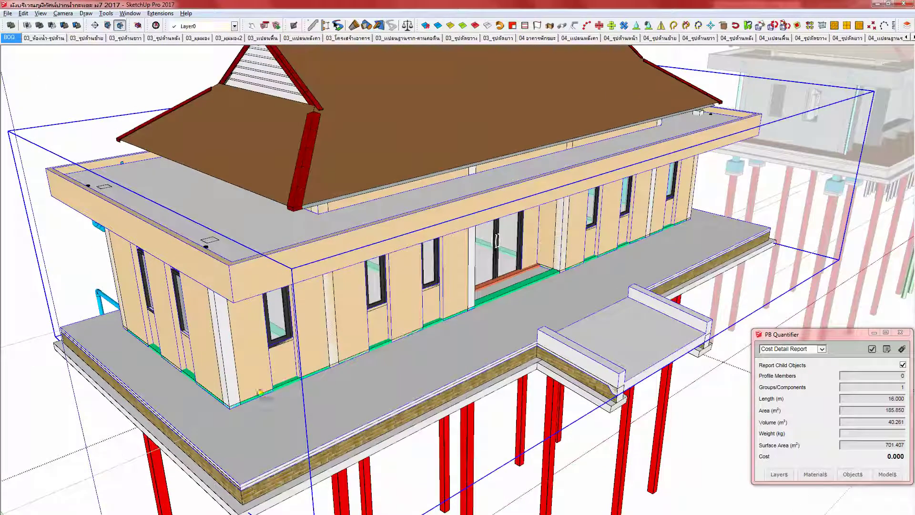
click(252, 404)
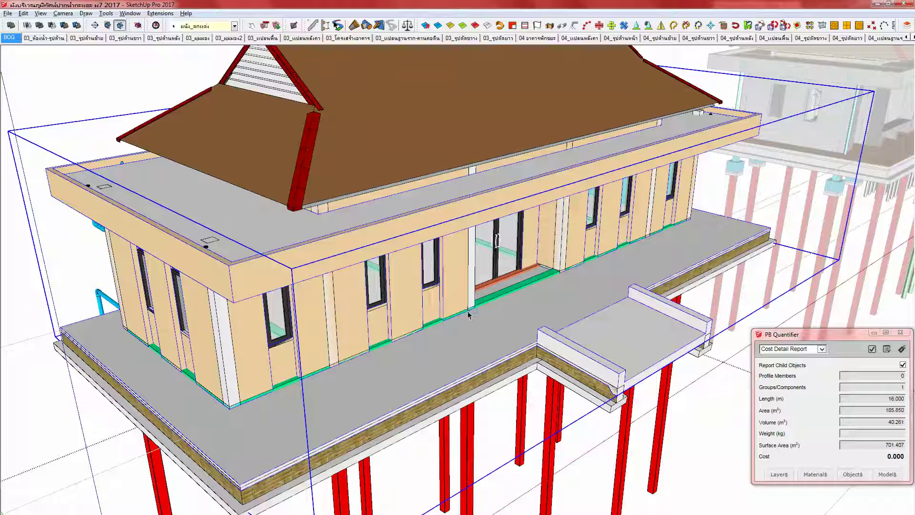
click(901, 333)
middle_drag(369, 374, 362, 329)
middle_drag(325, 371, 249, 332)
click(217, 514)
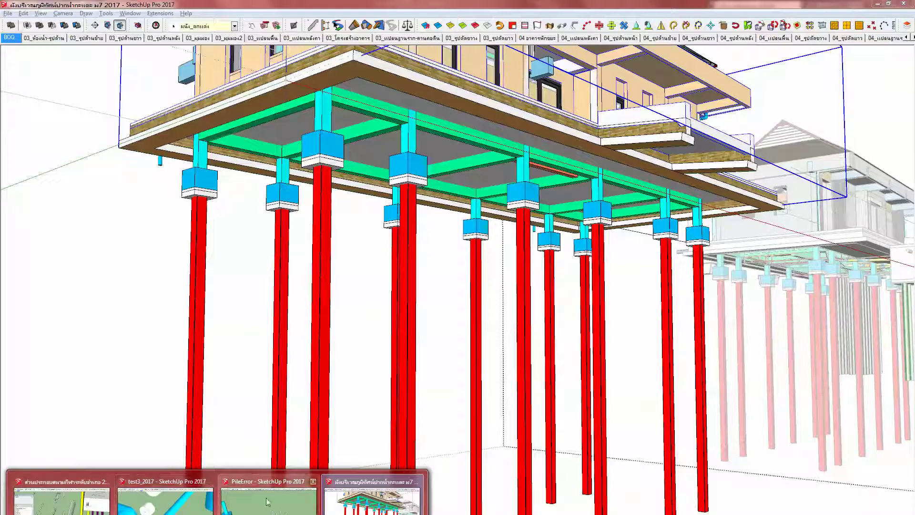
mouse_move(312, 391)
middle_down()
mouse_move(302, 385)
mouse_move(268, 443)
middle_up()
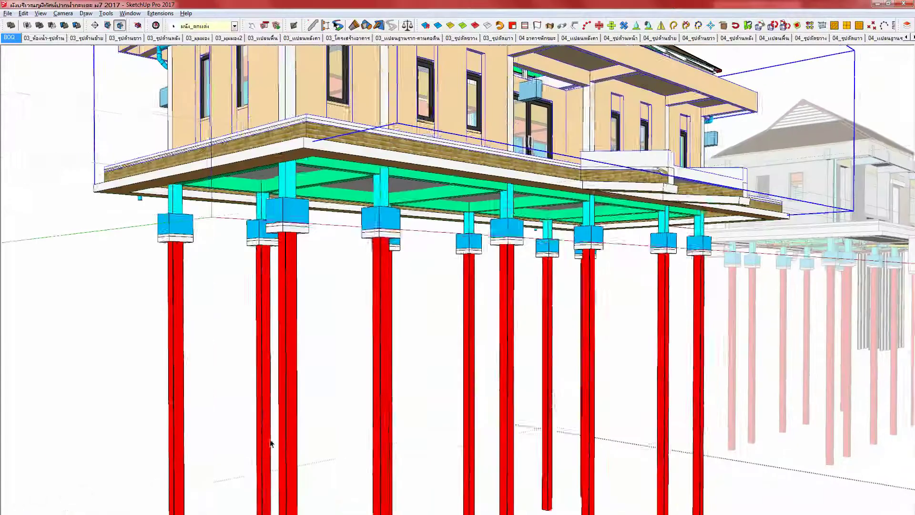
Step: Check the component options of the brick perimeter foundation strip under the floor edge and delete the component
scroll(339, 127, up, 2)
scroll(304, 168, up, 2)
middle_drag(302, 169, 222, 116)
scroll(288, 168, up, 1)
middle_drag(288, 168, 275, 200)
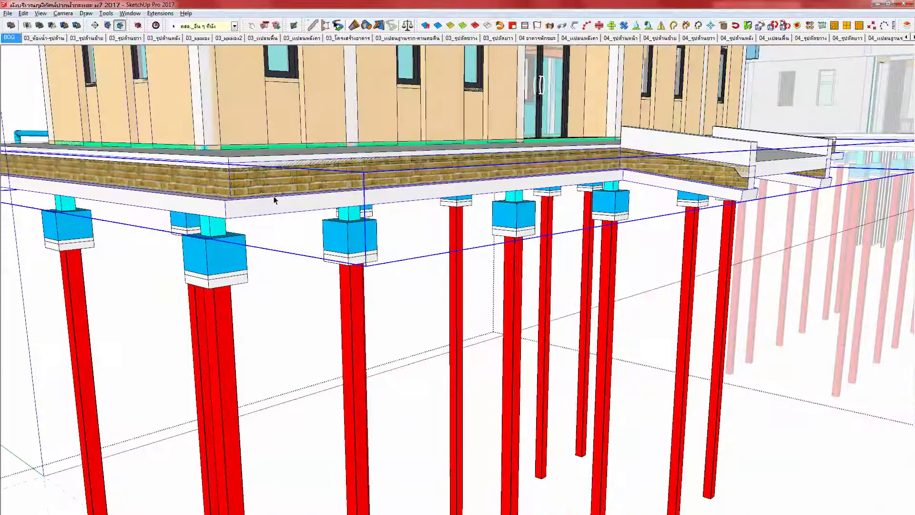
key(d)
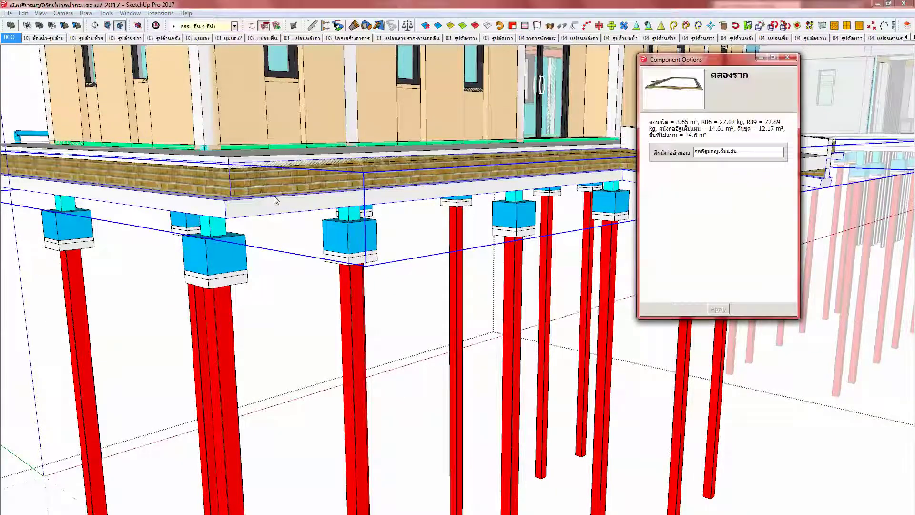
double_click(274, 199)
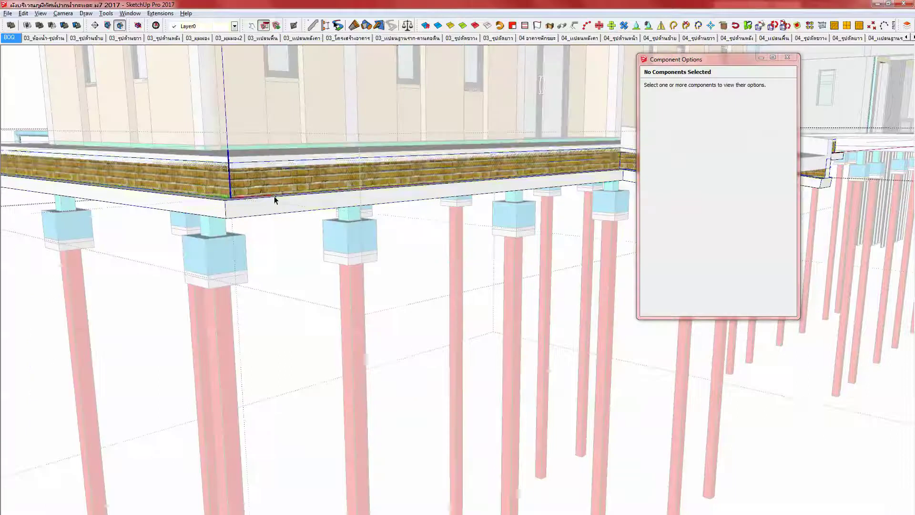
key(Escape)
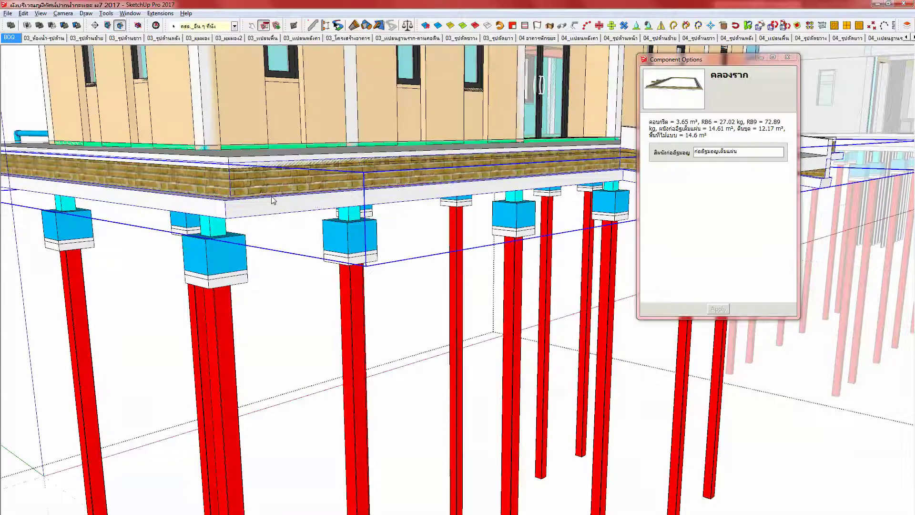
key(Delete)
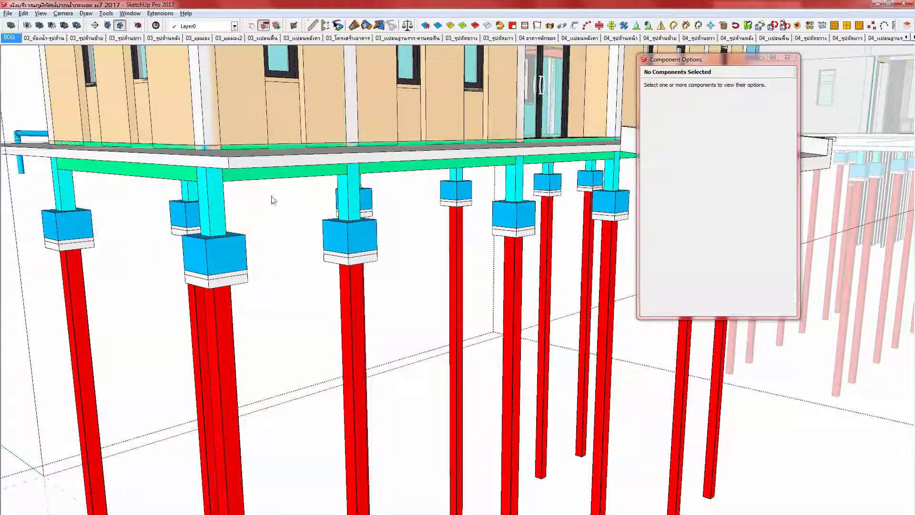
click(787, 56)
Step: Open the neighbouring building's group and copy the perimeter foundation strip beneath its floor edge
scroll(560, 209, down, 6)
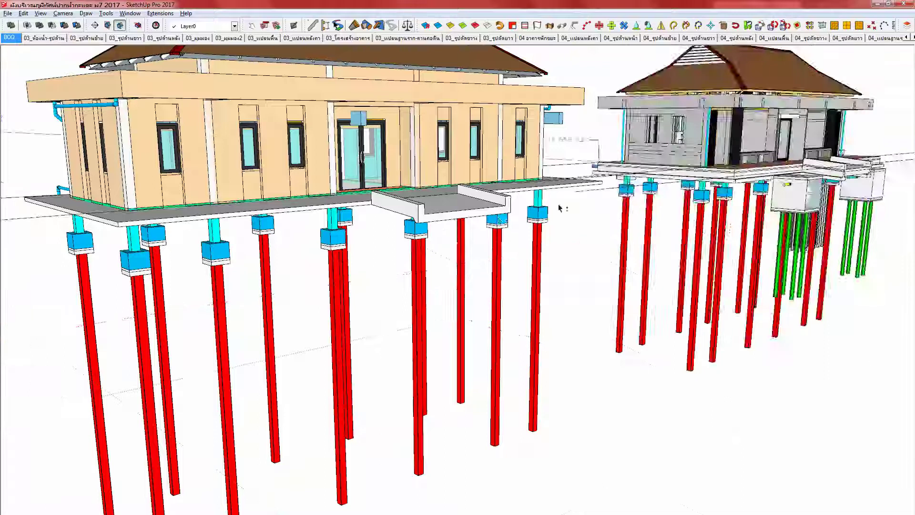
shift+middle_drag(561, 208, 319, 308)
scroll(318, 310, up, 5)
click(279, 320)
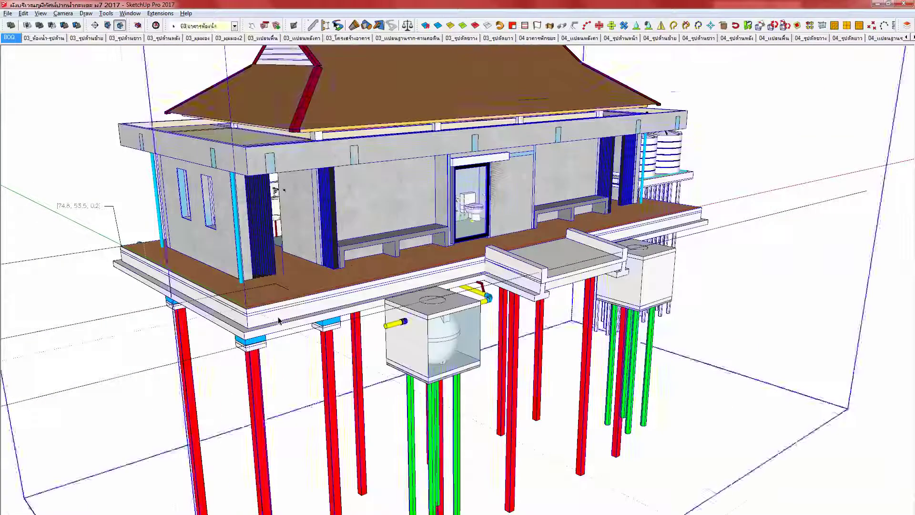
double_click(279, 320)
click(279, 320)
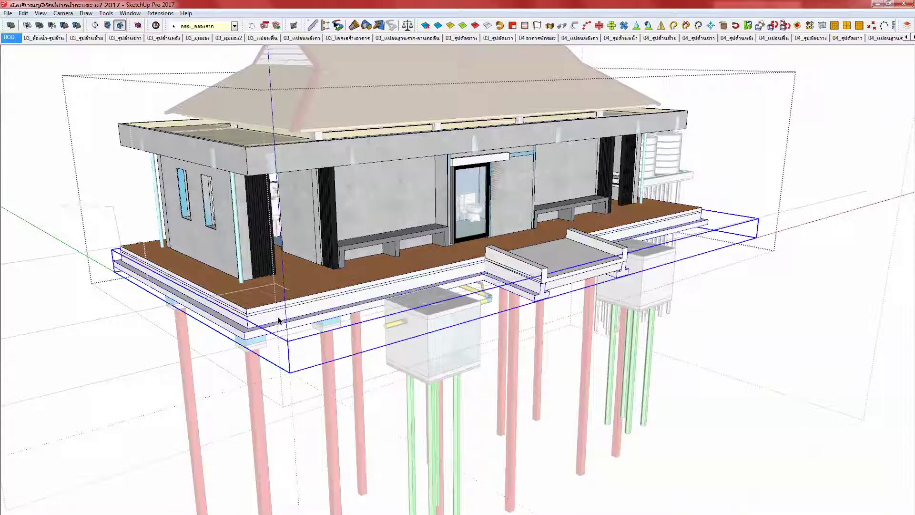
scroll(279, 319, down, 4)
click(238, 343)
Step: Open the first building's group, paste the copied foundation strip and move it into alignment beneath the floor slab edge
shift+middle_drag(238, 343, 420, 329)
scroll(143, 338, down, 1)
shift+middle_drag(95, 339, 234, 338)
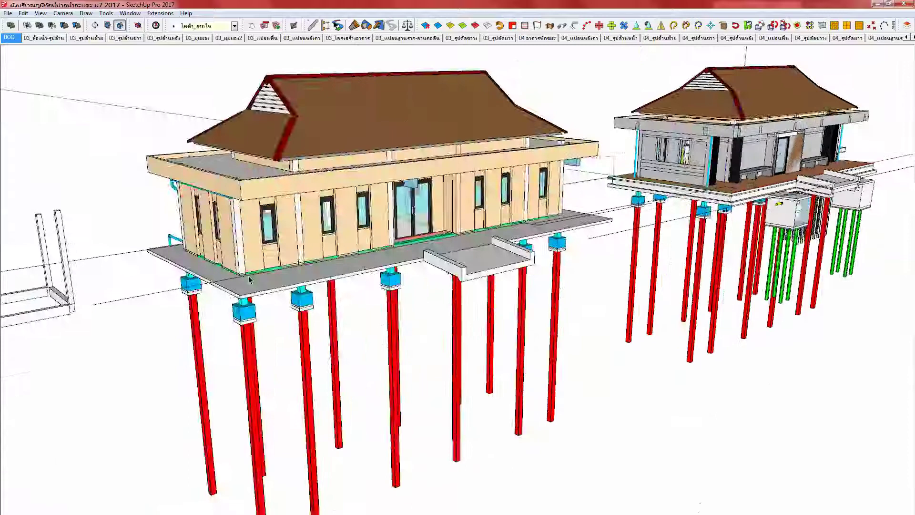
double_click(251, 282)
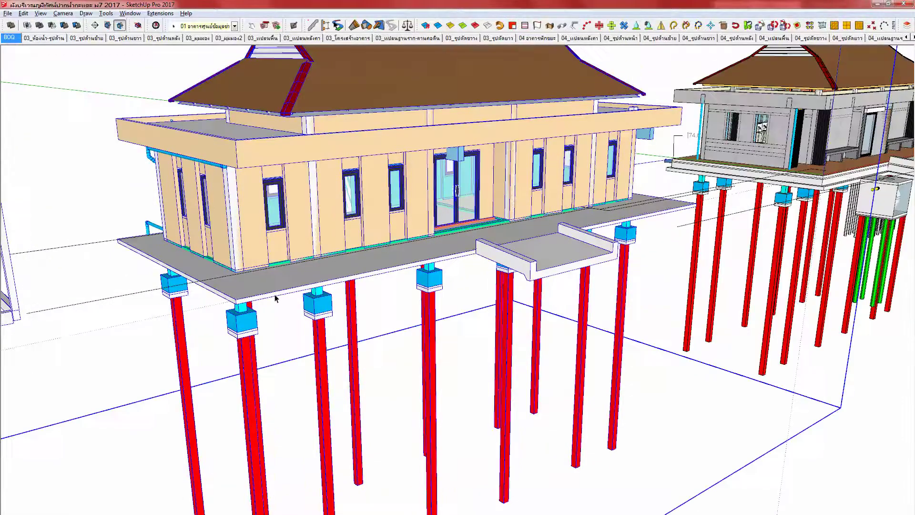
double_click(277, 298)
click(289, 295)
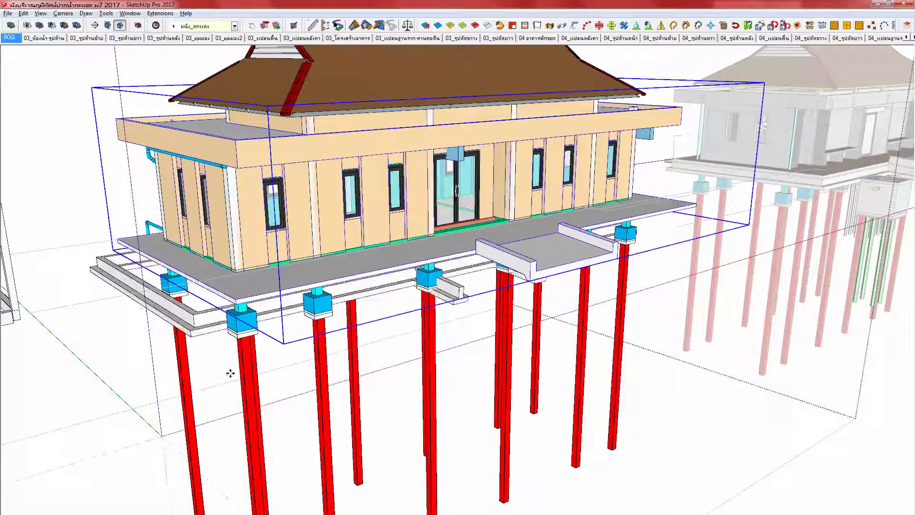
click(214, 353)
drag(206, 329, 234, 301)
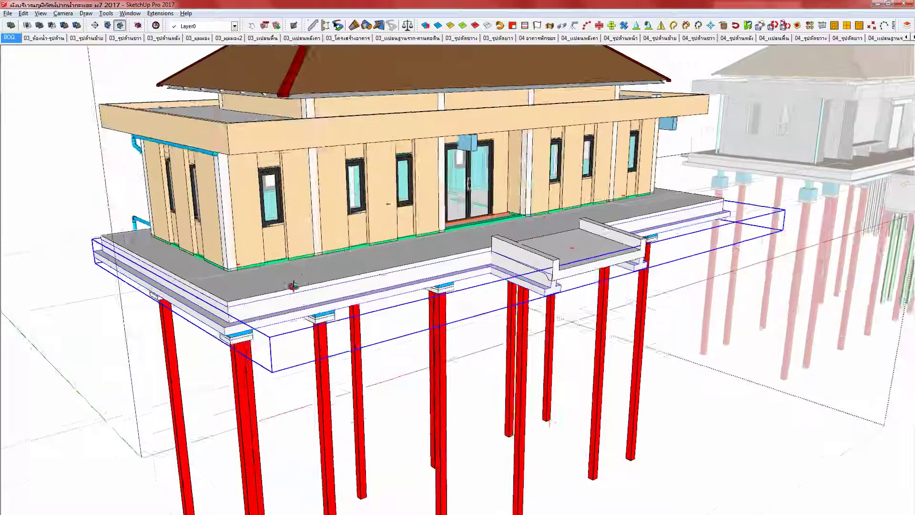
middle_drag(307, 279, 293, 289)
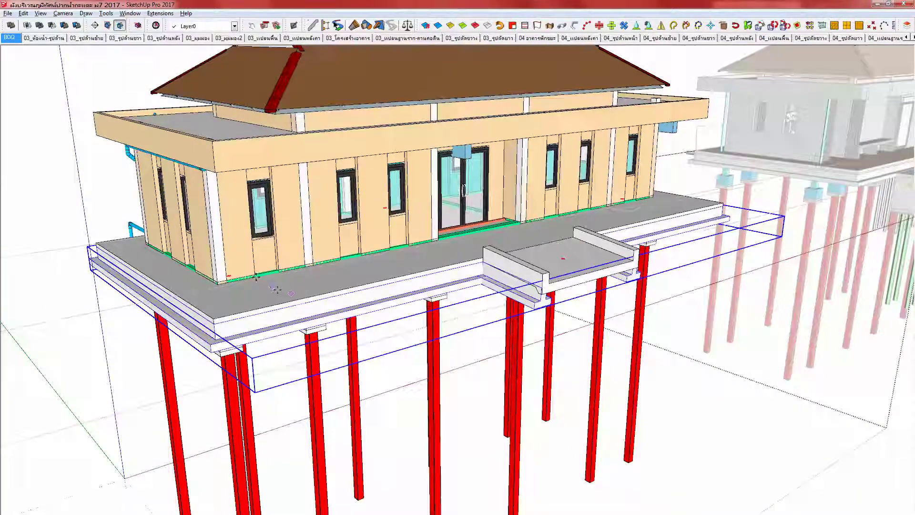
scroll(278, 288, up, 5)
middle_drag(255, 316, 271, 241)
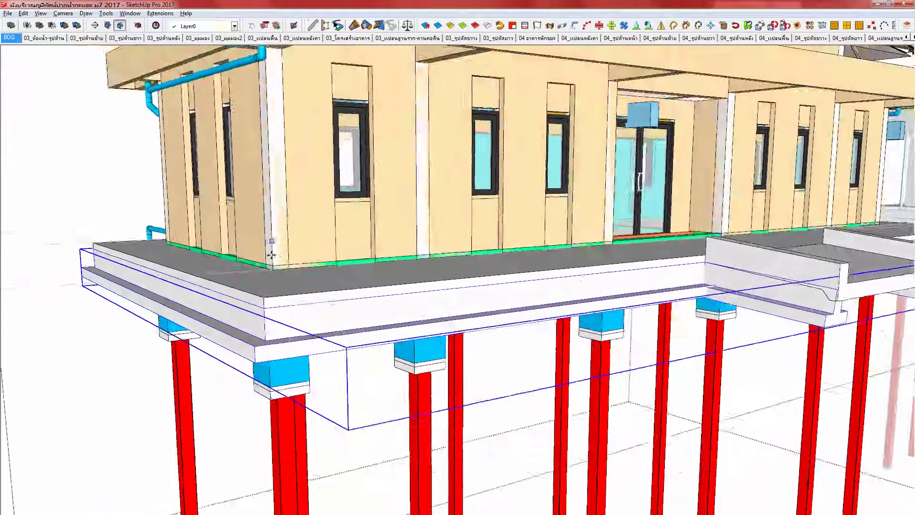
key(space)
Step: Generate the cost detail report for the placed foundation strip, read its quantities and close the report
scroll(278, 301, up, 3)
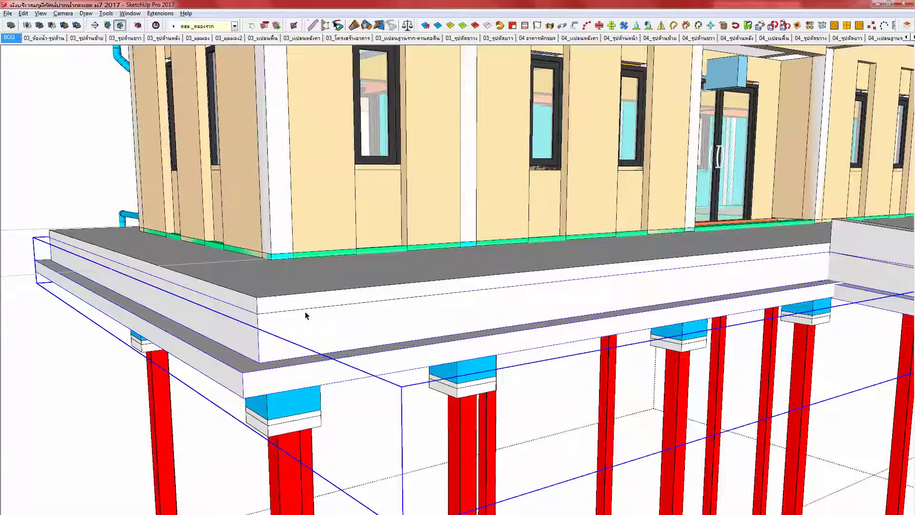
key(q)
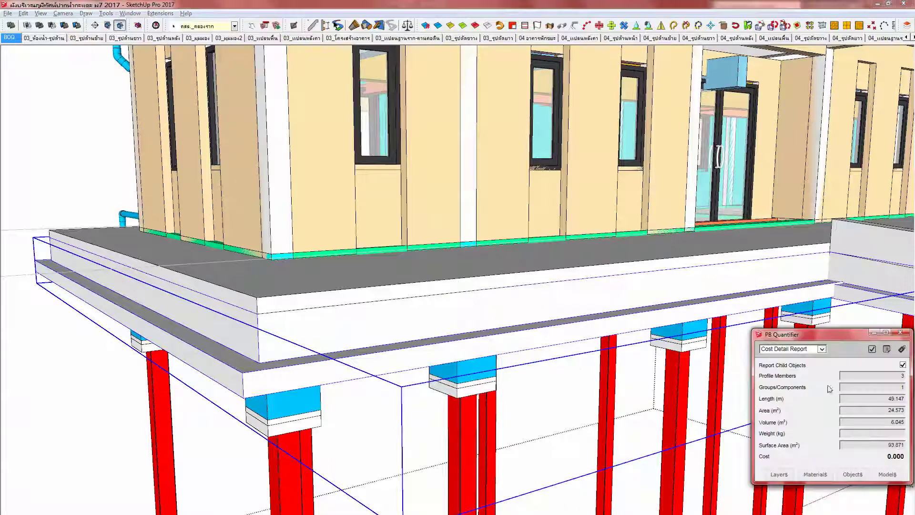
click(871, 349)
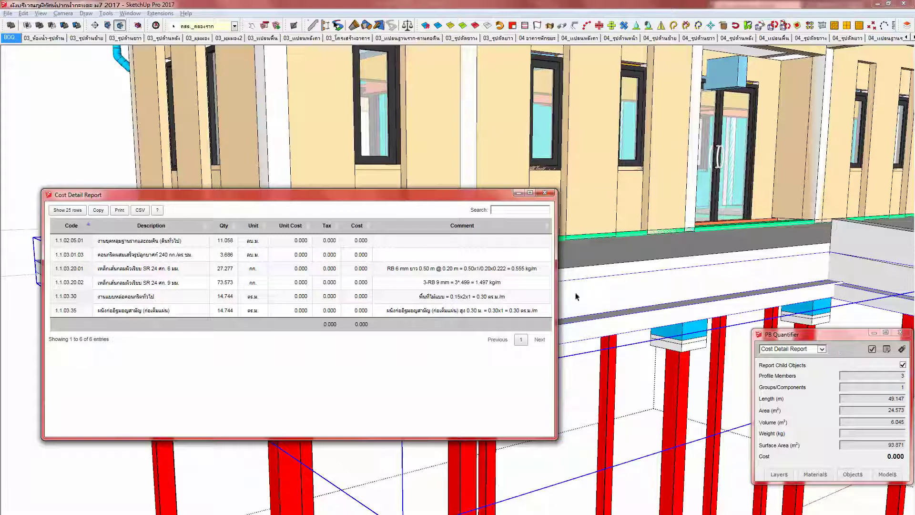
click(543, 192)
middle_drag(463, 292, 461, 319)
scroll(461, 318, down, 1)
shift+middle_drag(438, 239, 392, 301)
shift+middle_drag(303, 277, 353, 303)
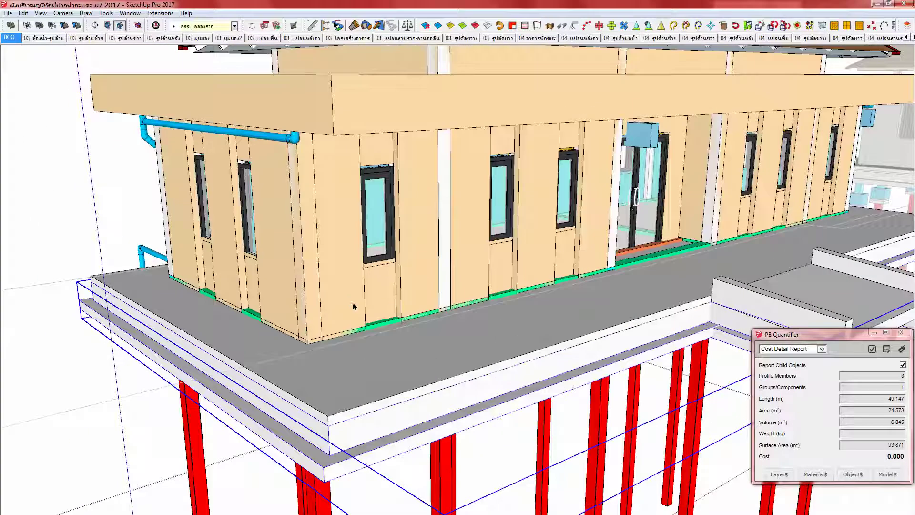
Step: Select the wall and floor group and place a tape-measure guide along the slab's end edge
click(367, 383)
middle_drag(347, 363, 334, 340)
key(t)
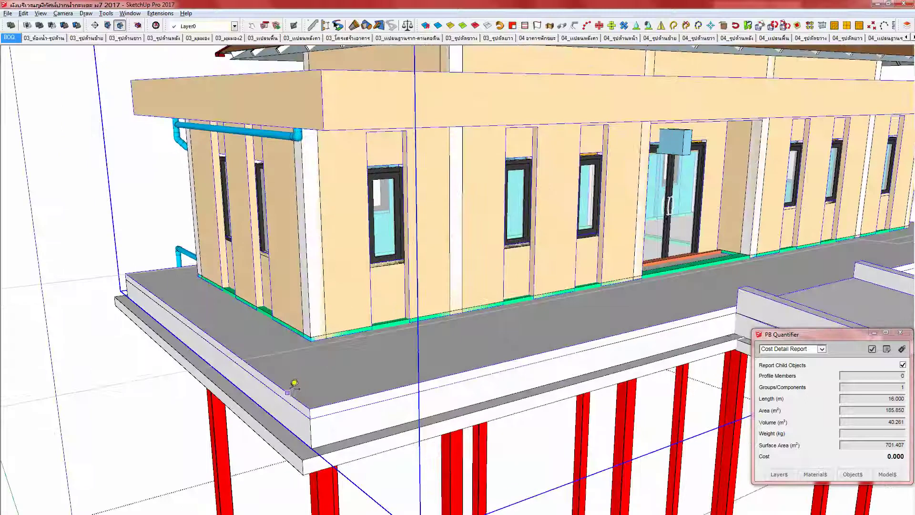
key(space)
scroll(297, 366, down, 3)
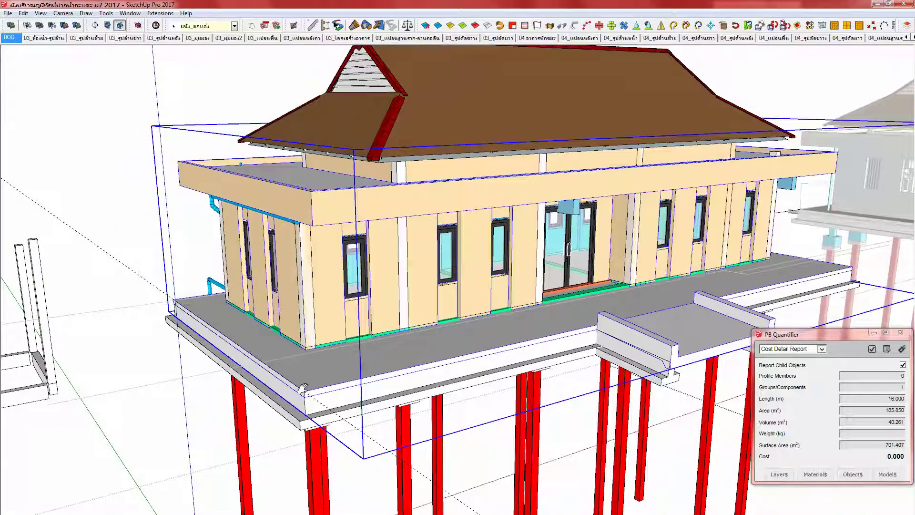
Step: Show the entity information and layer list for the selected wall and floor group
middle_drag(300, 371, 303, 398)
middle_drag(306, 365, 309, 344)
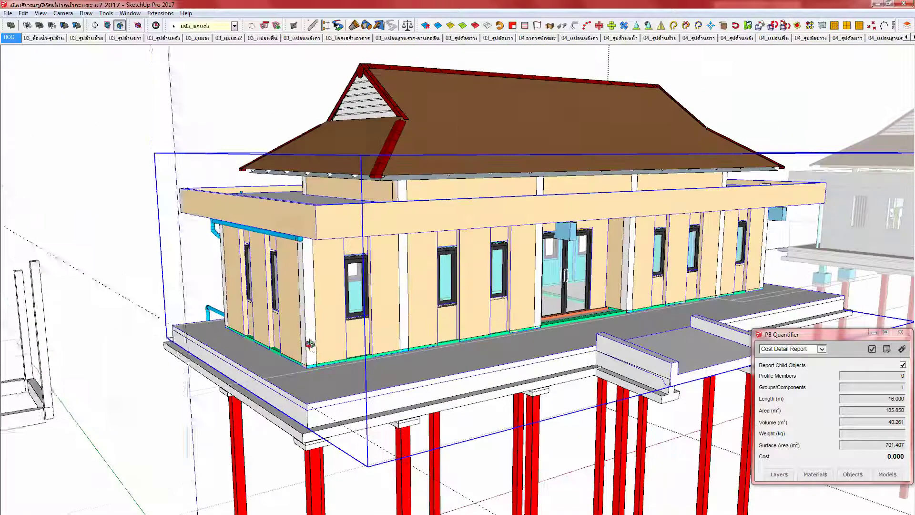
key(ctrl+i)
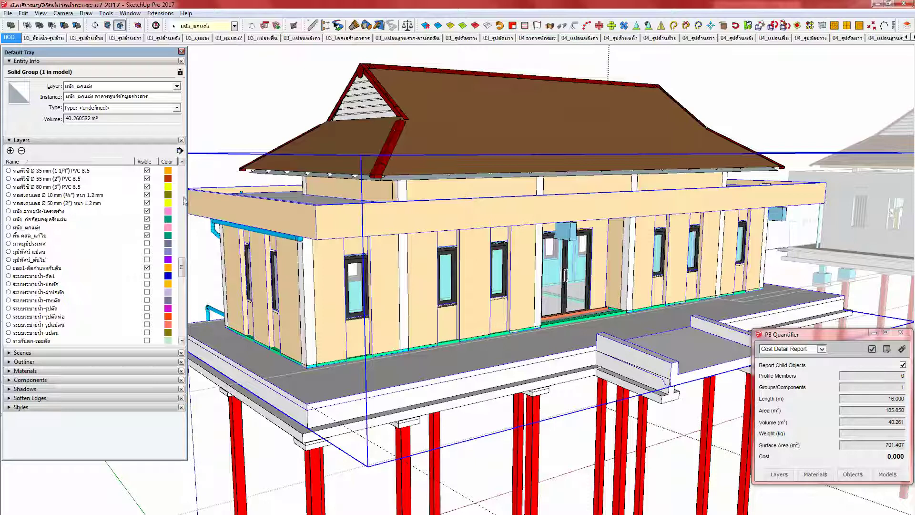
Step: Find the wall finish layer ผนัง_ตกแต่ง in the layer list and hide it to expose the building's structural frame
scroll(183, 204, up, 10)
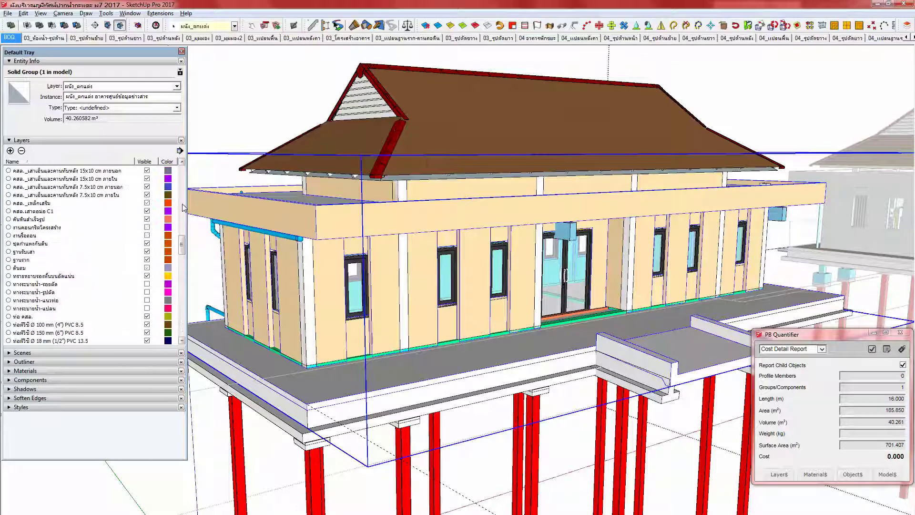
scroll(184, 207, up, 8)
drag(184, 205, 184, 243)
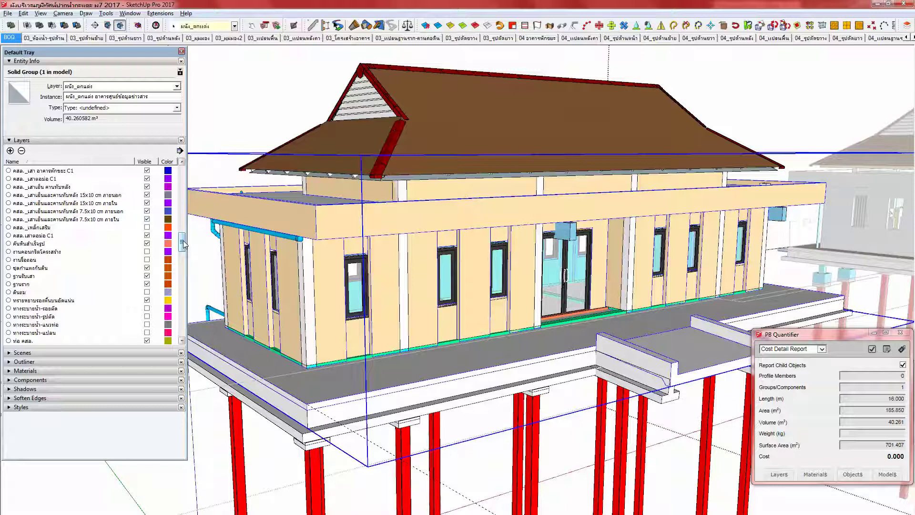
scroll(185, 244, down, 7)
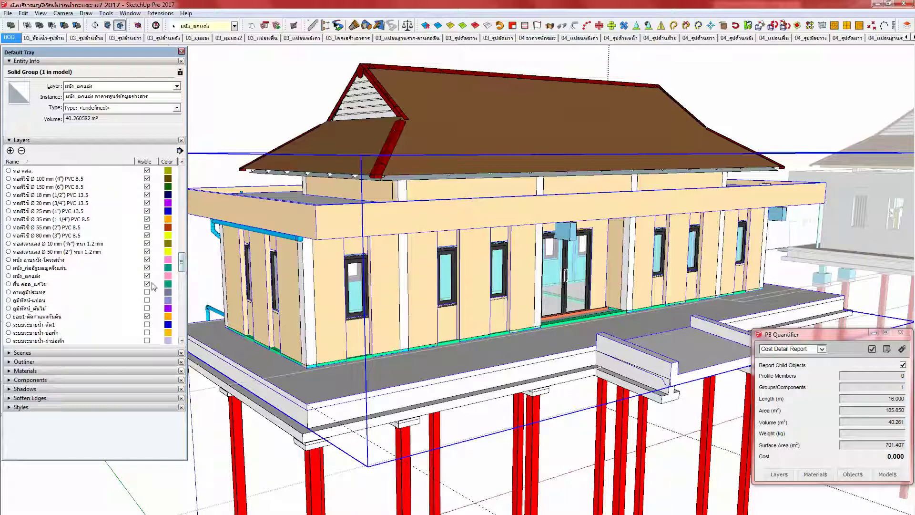
click(146, 276)
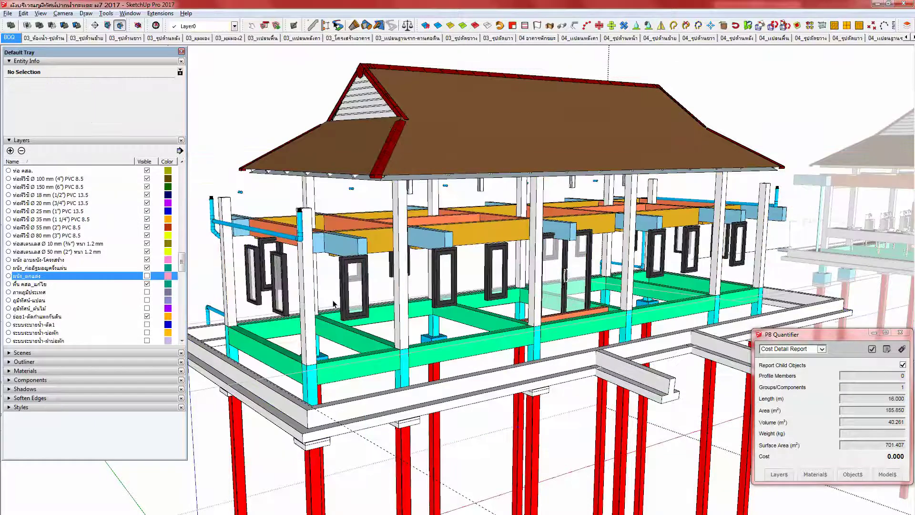
Step: Select the ground beams together with the columns and footings of the first building
click(369, 370)
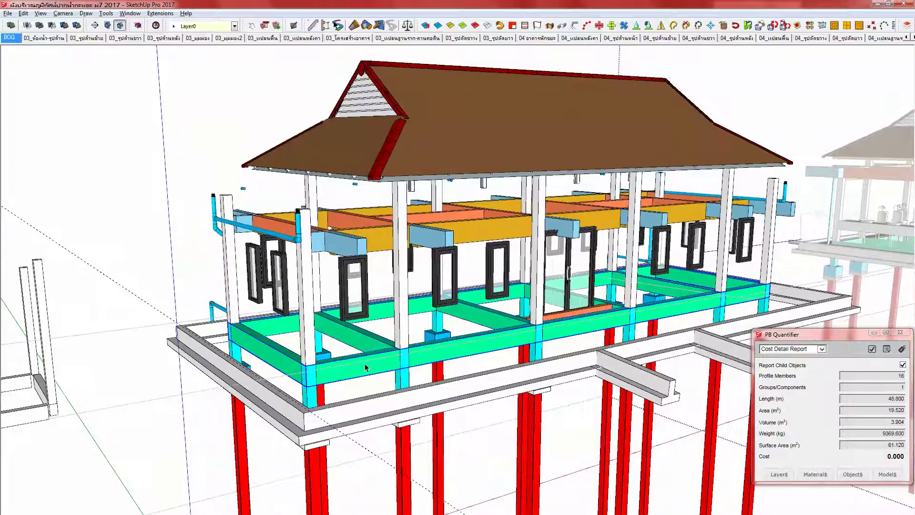
middle_drag(368, 369, 328, 390)
click(312, 396)
scroll(316, 386, up, 3)
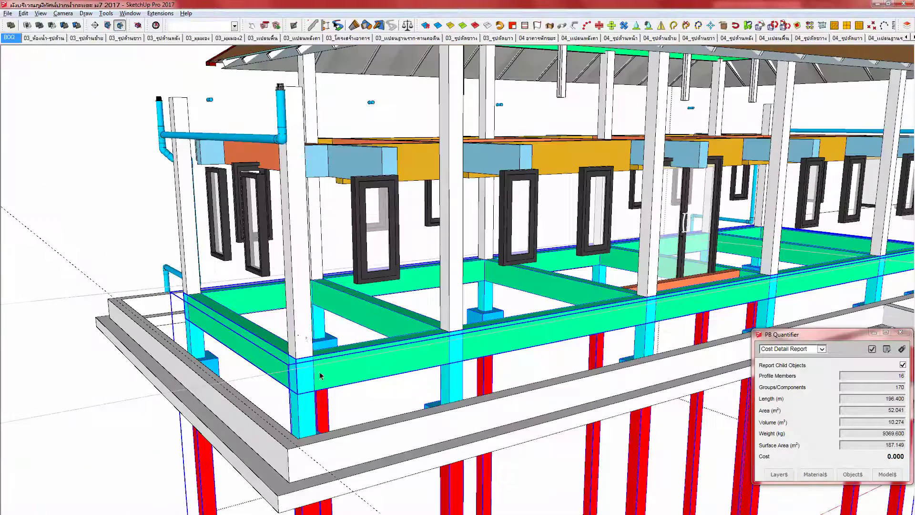
ctrl+click(310, 373)
middle_drag(296, 357, 357, 401)
scroll(247, 384, up, 3)
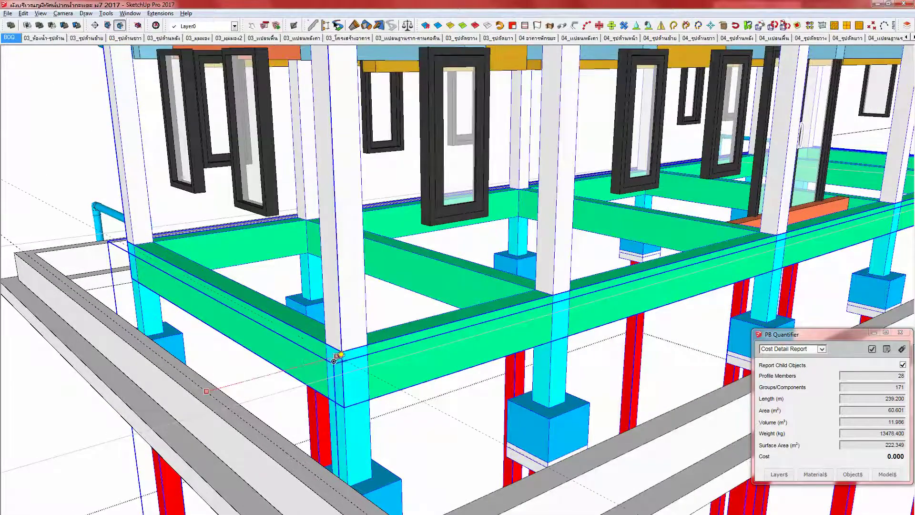
Step: Check the cement floor topping item in the Excel cost sheet and place a guide just below the corner ground beam's top edge
scroll(329, 346, up, 2)
scroll(351, 345, up, 1)
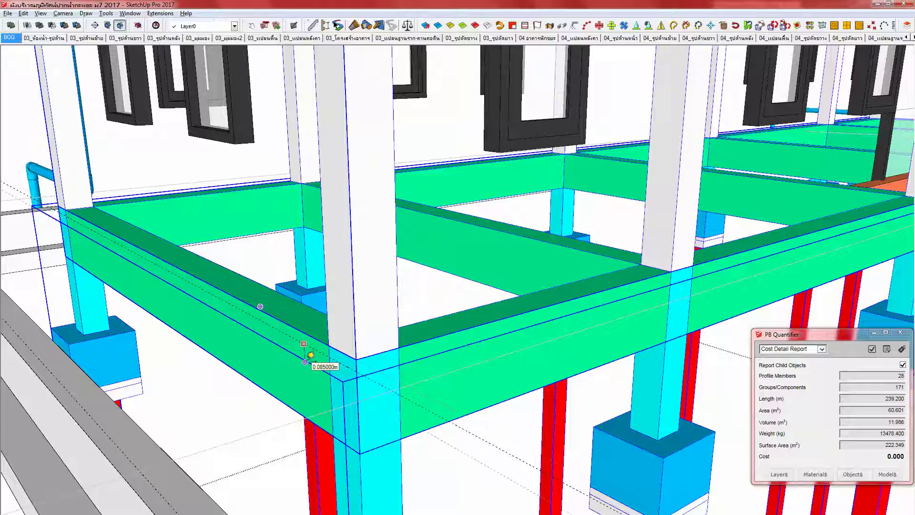
click(226, 514)
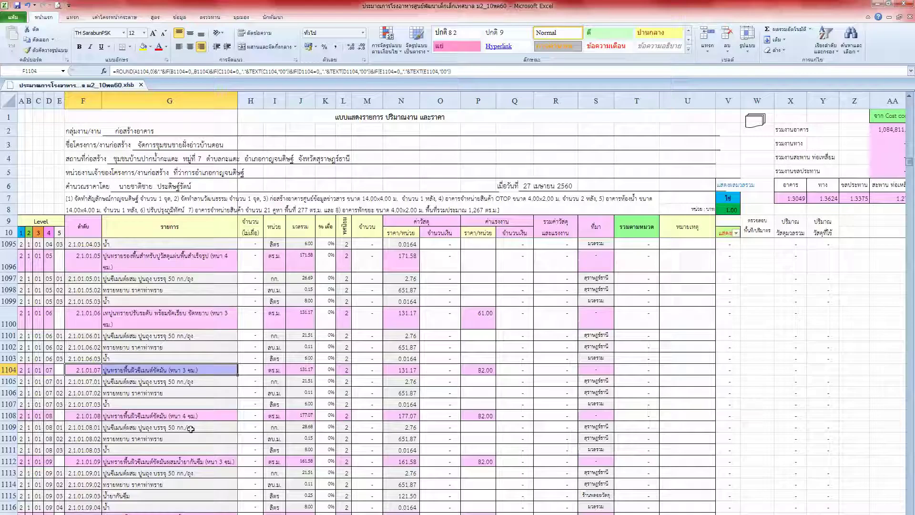
key(alt+Tab)
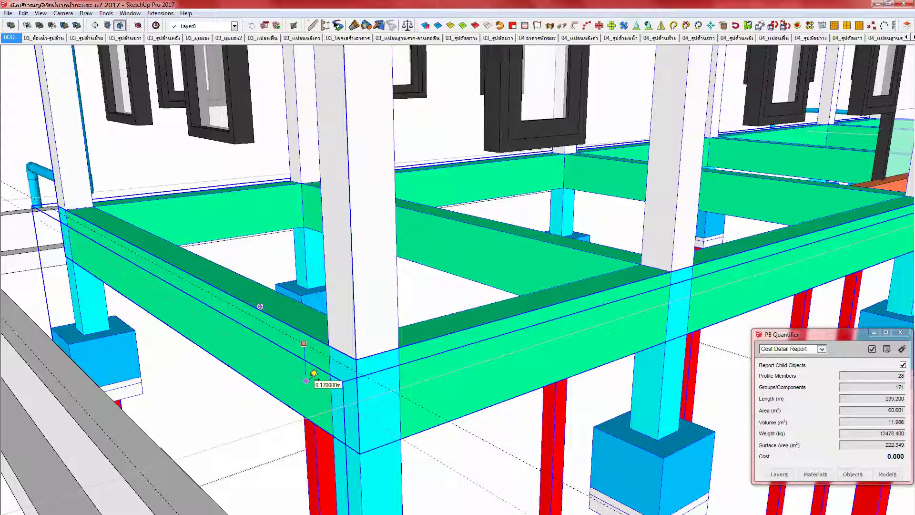
key(space)
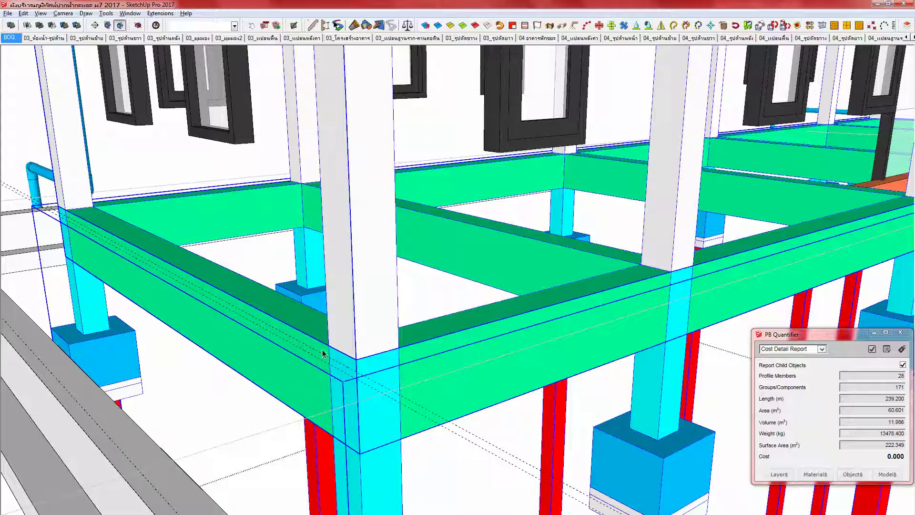
Step: Move the selected ground beams, columns and footings down to the new guide at the building's corner
key(space)
key(m)
click(329, 346)
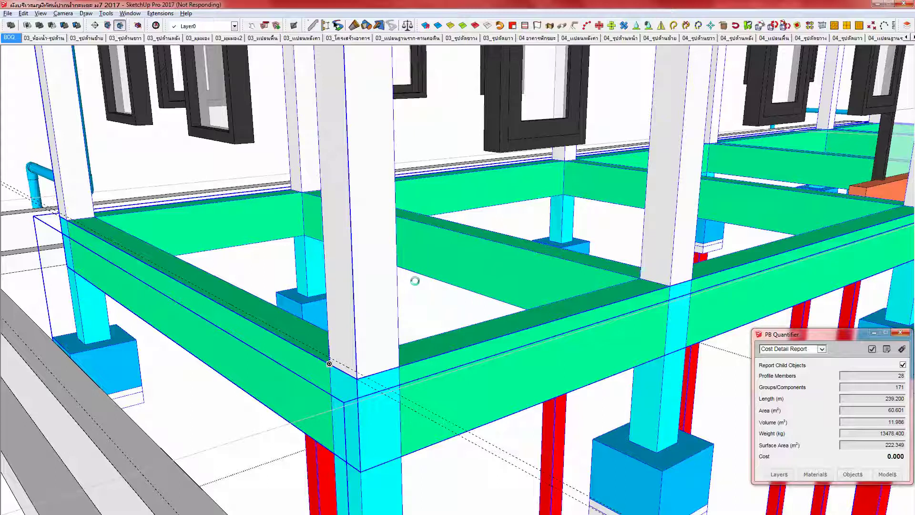
scroll(415, 280, down, 1)
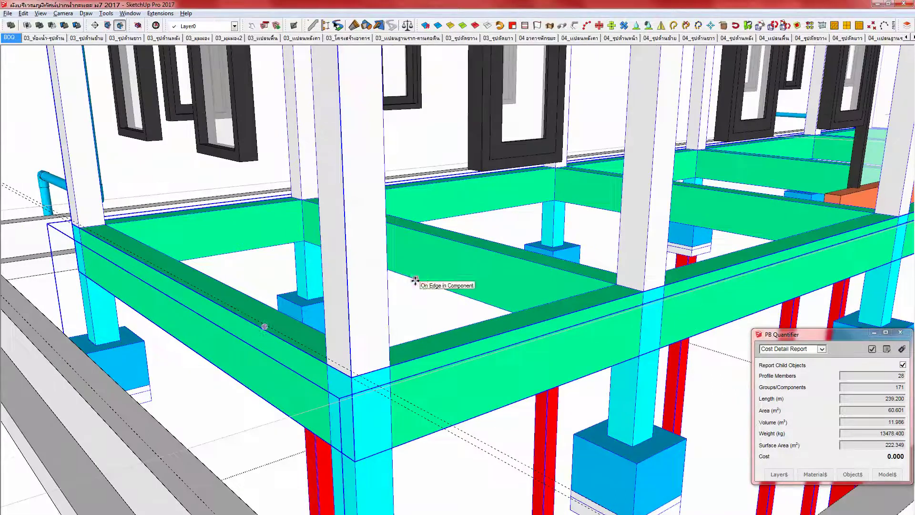
middle_drag(408, 288, 411, 285)
scroll(413, 285, down, 4)
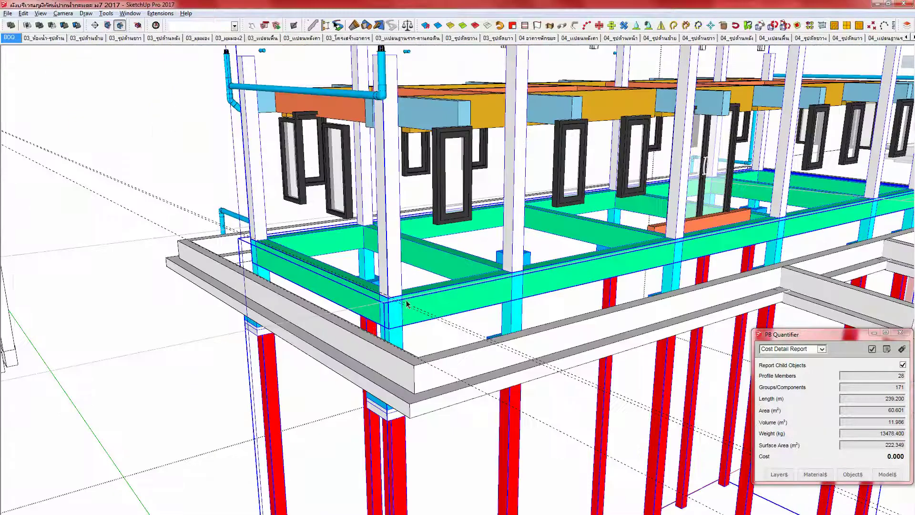
Step: Draw a small triangular face on top of the foundation strip's outer corner and make it a group
scroll(406, 303, up, 3)
key(l)
scroll(516, 421, down, 2)
mouse_move(458, 452)
middle_down()
mouse_move(466, 462)
mouse_move(505, 450)
middle_up()
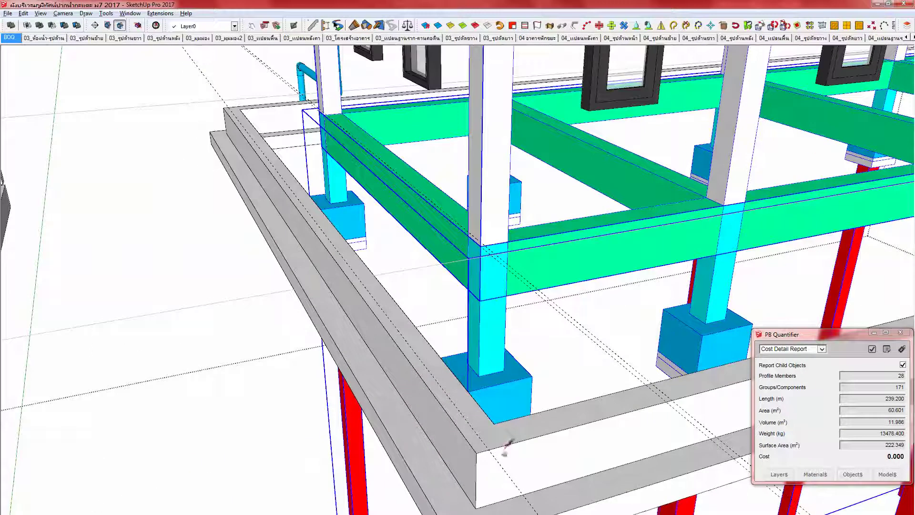
click(483, 465)
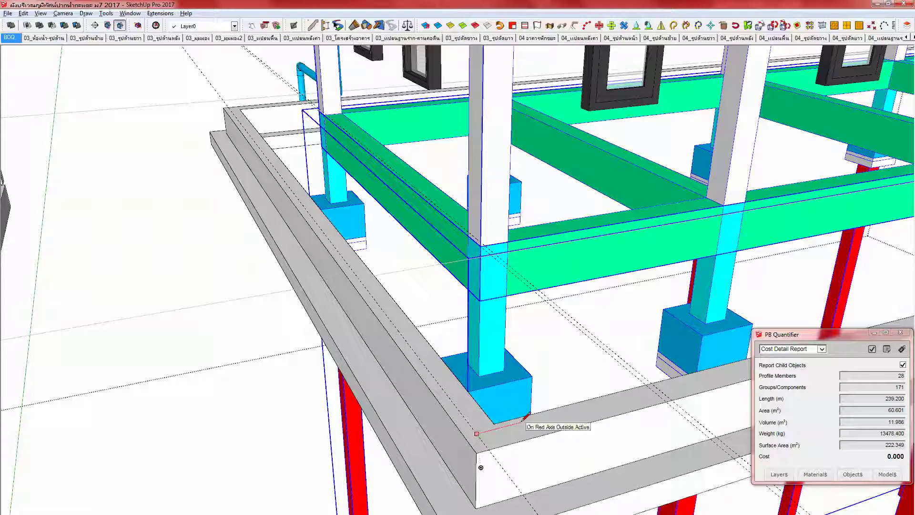
click(520, 421)
click(451, 401)
click(476, 432)
key(space)
double_click(479, 425)
key(g)
Step: Use the Text tool to read the coordinates of the triangle's corner point on the foundation strip
middle_drag(520, 443, 492, 437)
key(t)
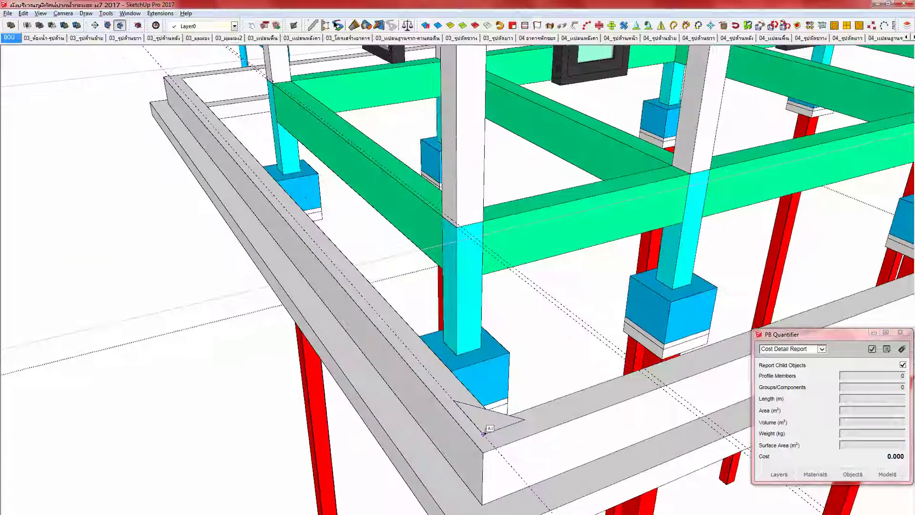
click(501, 422)
scroll(453, 319, up, 5)
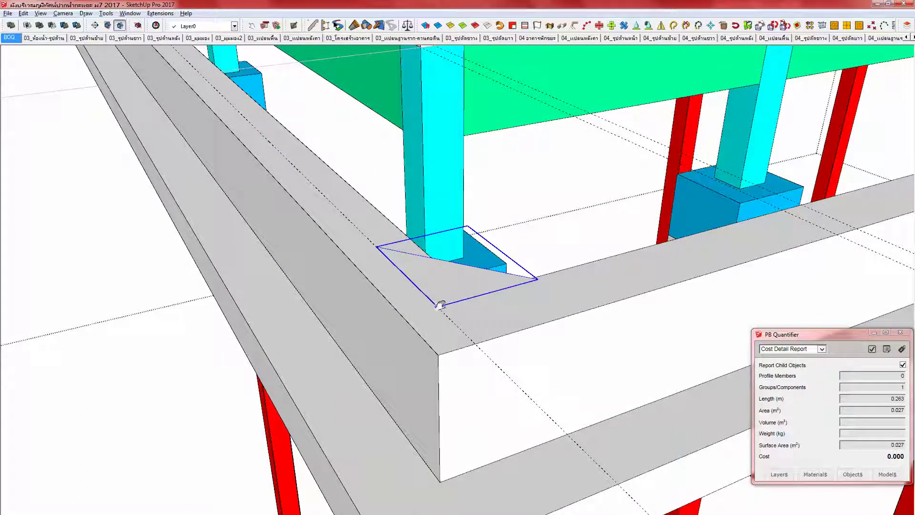
middle_drag(452, 301, 449, 295)
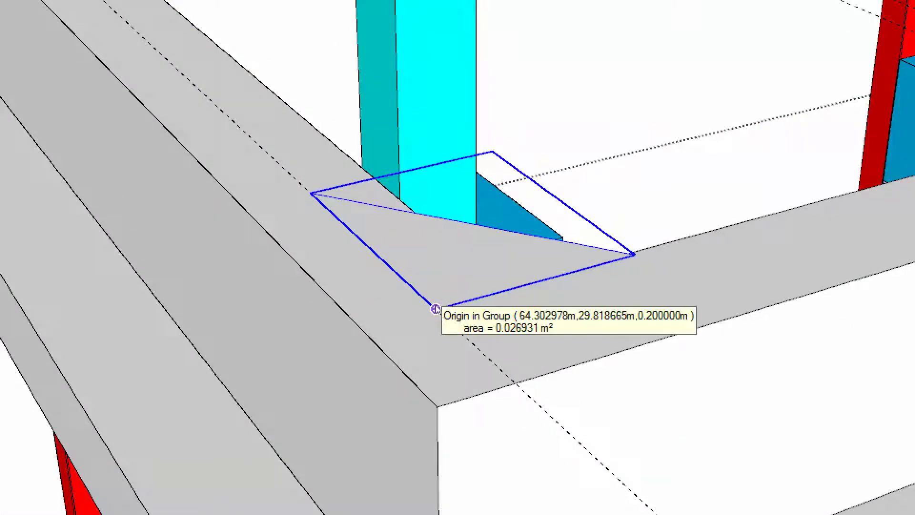
click(435, 310)
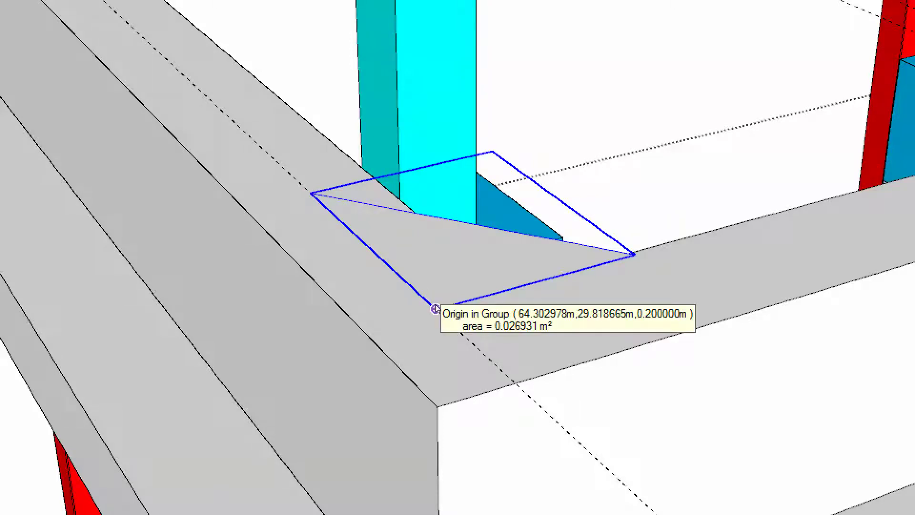
scroll(436, 308, down, 5)
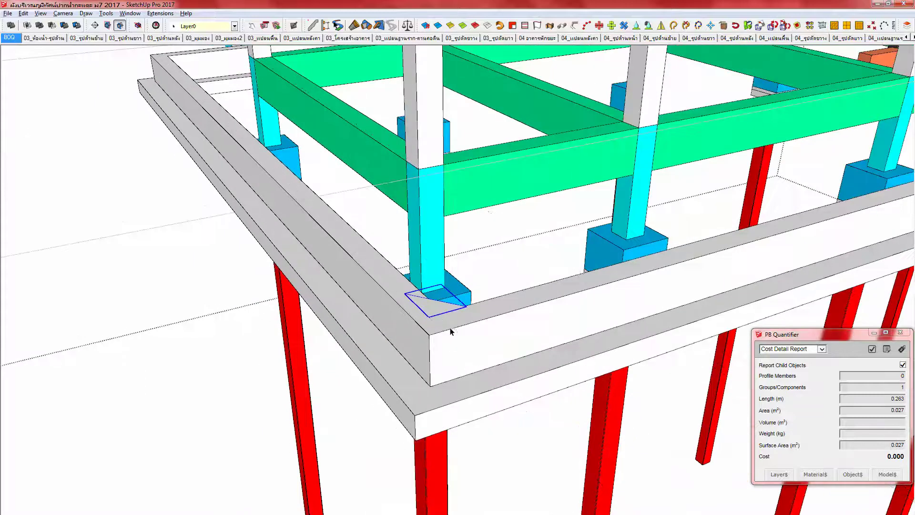
Step: Select the three roof beam groups and move them together from the corner beam joint into alignment with the columns
middle_drag(450, 331, 386, 386)
scroll(389, 396, down, 3)
mouse_move(395, 255)
middle_down()
mouse_move(409, 306)
mouse_move(417, 222)
mouse_move(403, 365)
middle_up()
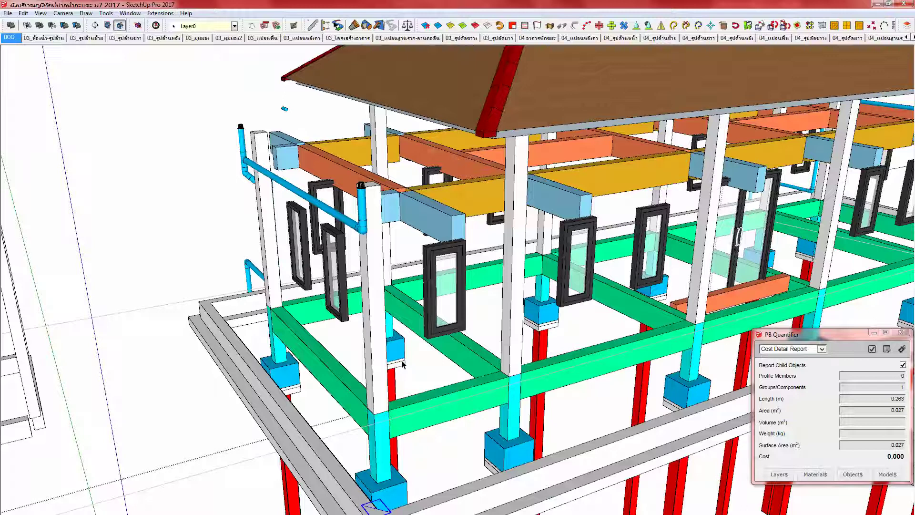
click(424, 216)
scroll(400, 195, up, 1)
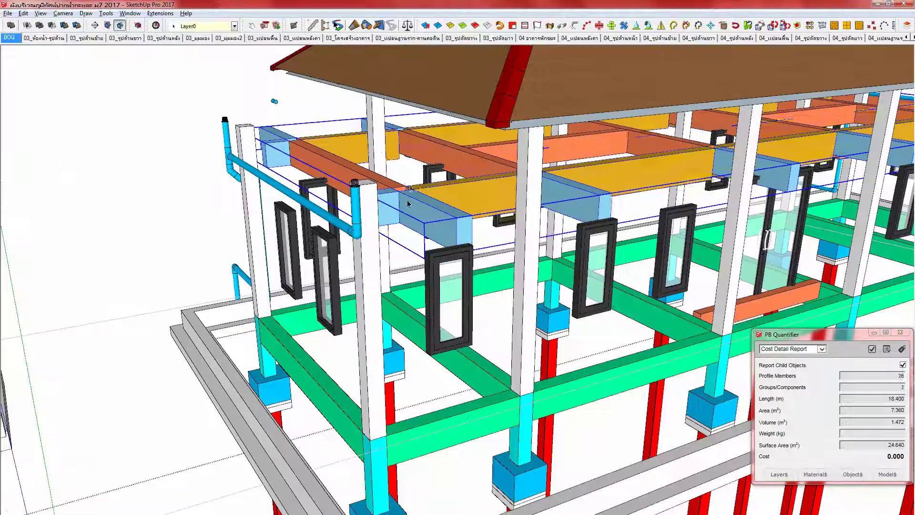
shift+click(393, 171)
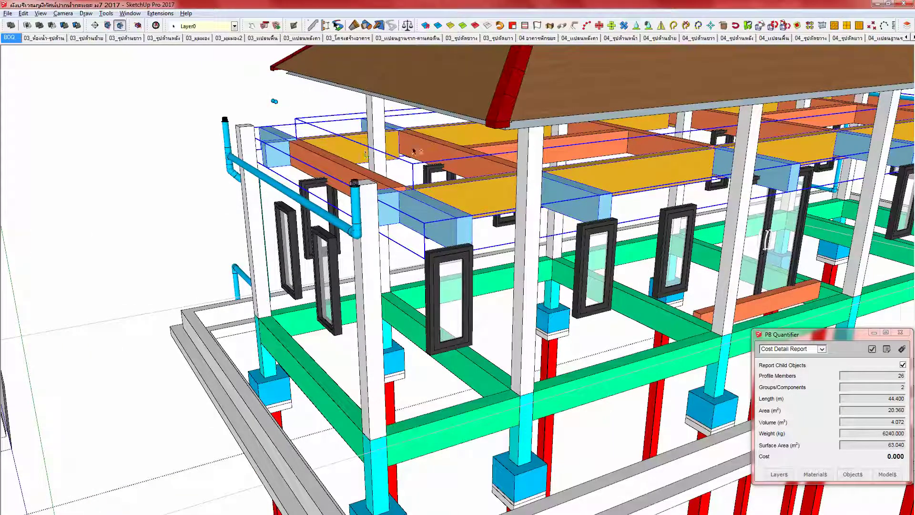
shift+click(442, 160)
scroll(399, 193, up, 2)
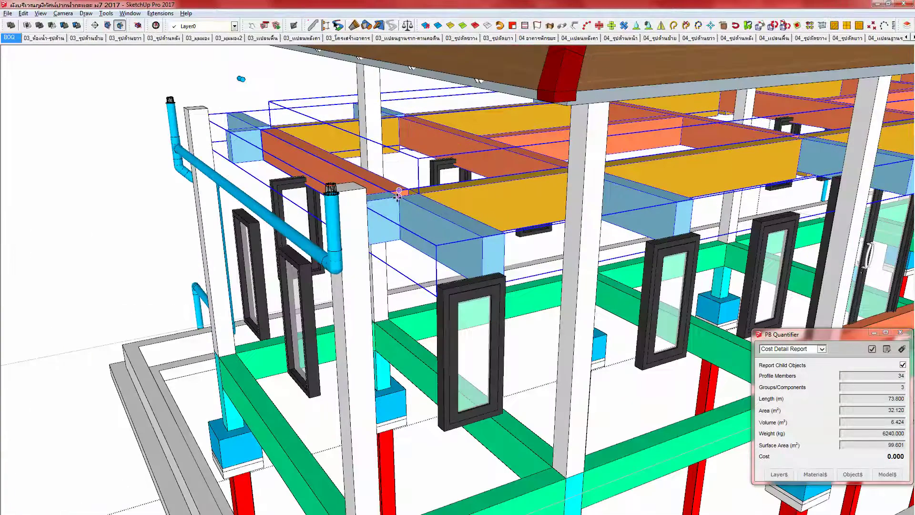
click(404, 193)
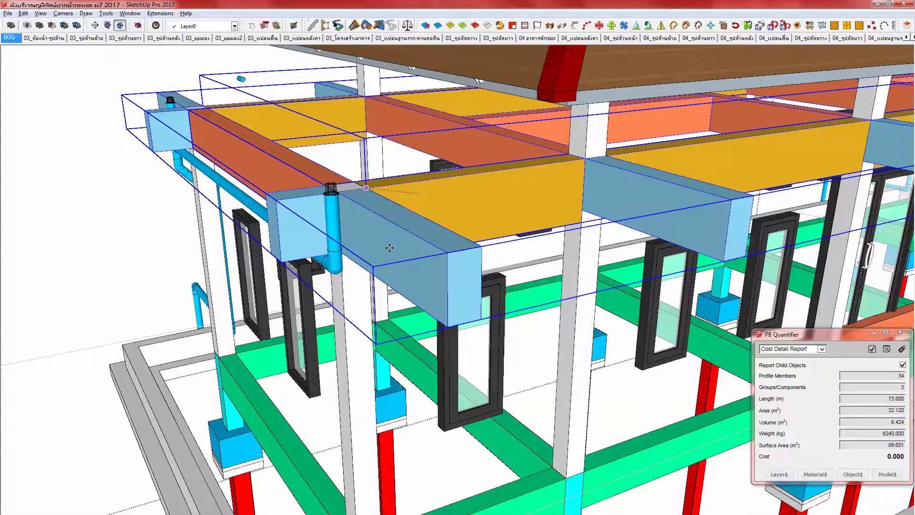
scroll(389, 248, down, 1)
middle_drag(392, 229, 376, 265)
scroll(353, 417, up, 1)
middle_drag(416, 370, 374, 380)
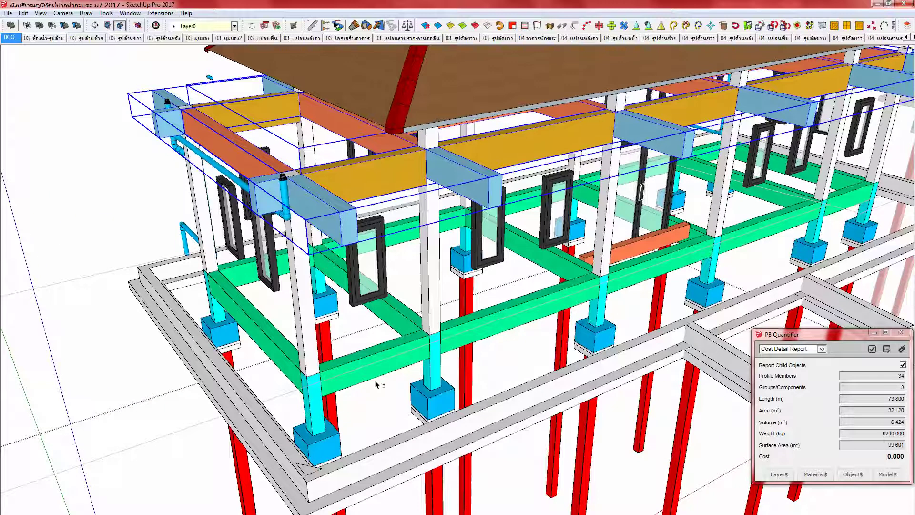
click(462, 424)
Step: Open the building section drawing and check the ground floor, road and roof beam levels
shift+middle_drag(434, 374, 388, 320)
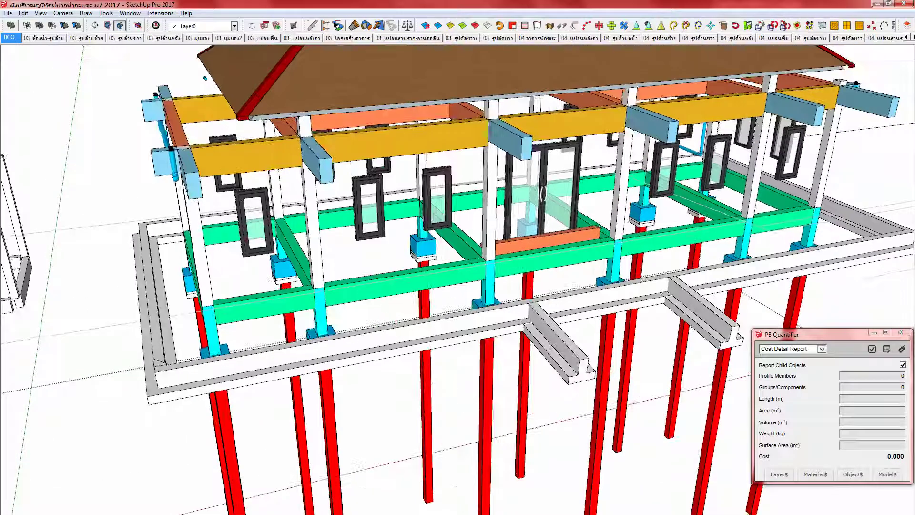
click(148, 514)
click(202, 498)
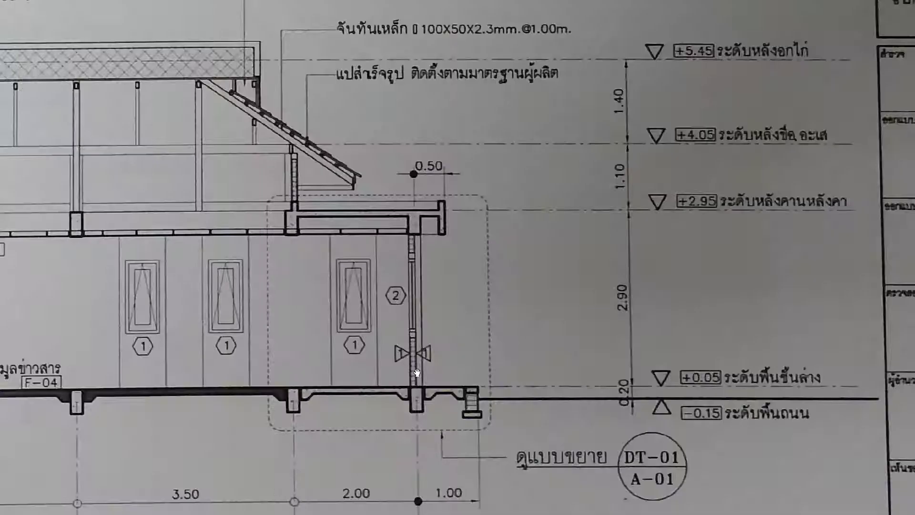
scroll(415, 369, up, 3)
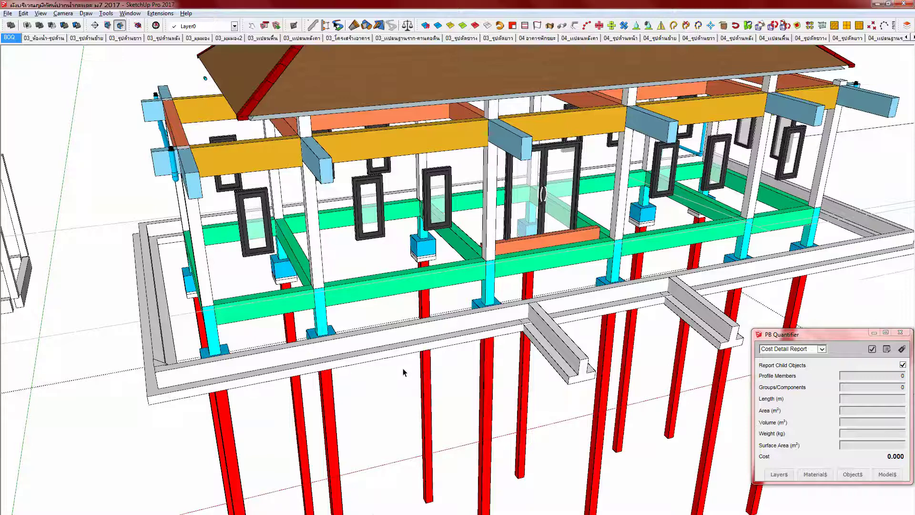
Step: Inspect the realigned frame of the first building from several sides and exit its group
middle_drag(250, 351, 266, 307)
scroll(272, 263, down, 8)
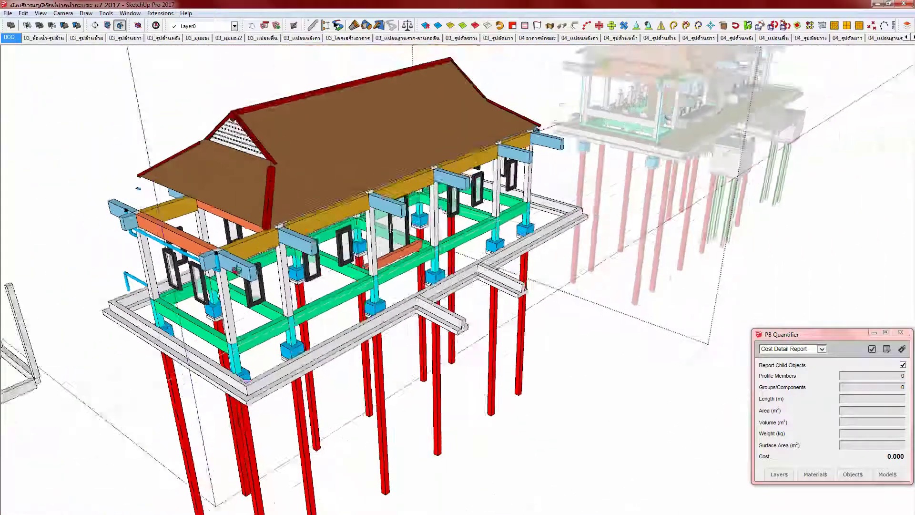
middle_drag(237, 270, 241, 223)
shift+middle_drag(237, 146, 254, 203)
scroll(254, 203, up, 3)
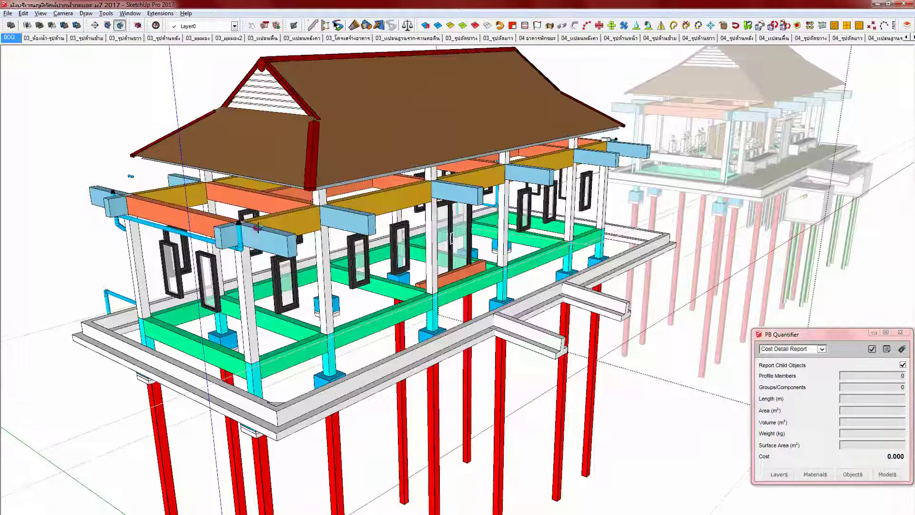
middle_drag(418, 272, 399, 286)
key(Escape)
Step: Show the คสล._พื้น floor layer so the restroom building's floor and roof slabs are displayed
shift+middle_drag(522, 246, 471, 278)
scroll(496, 329, up, 10)
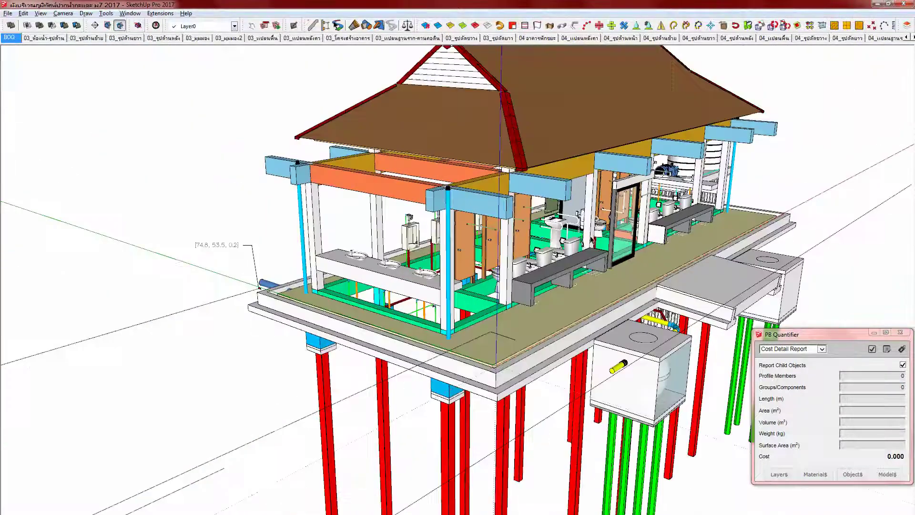
scroll(497, 329, down, 3)
key(F2)
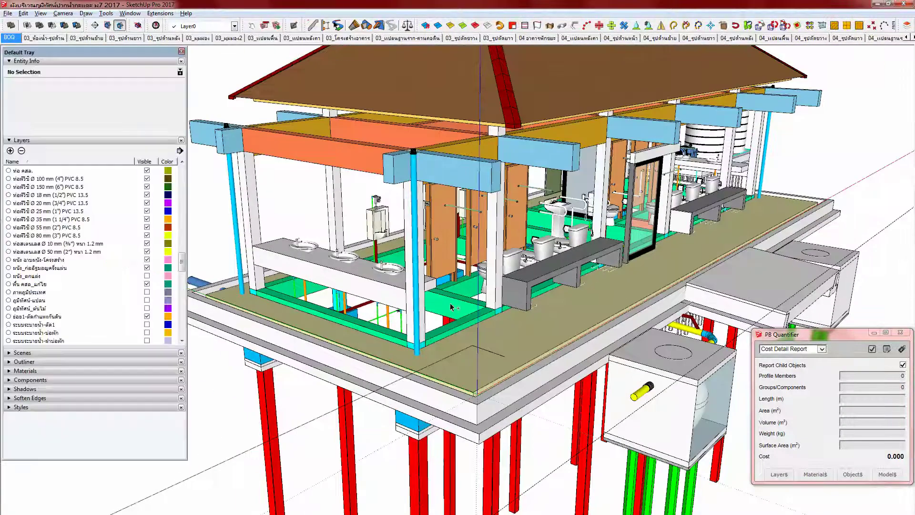
drag(181, 257, 188, 224)
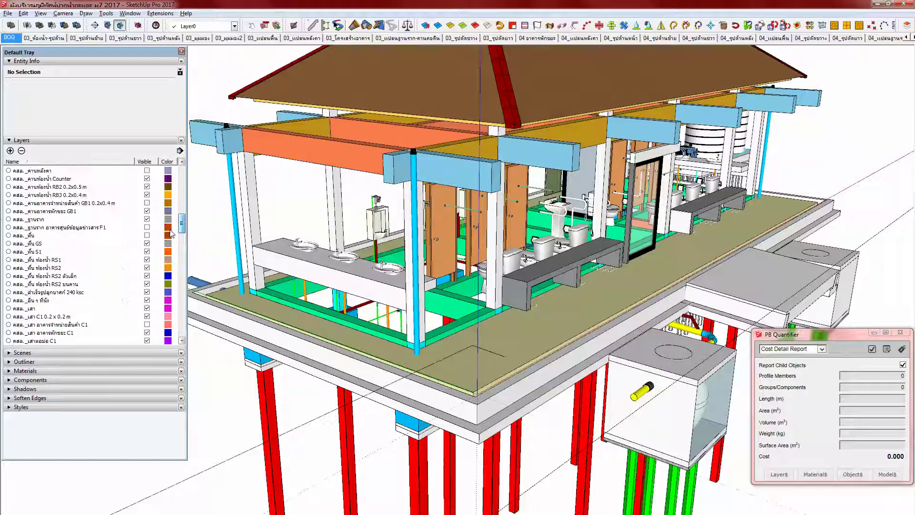
click(147, 235)
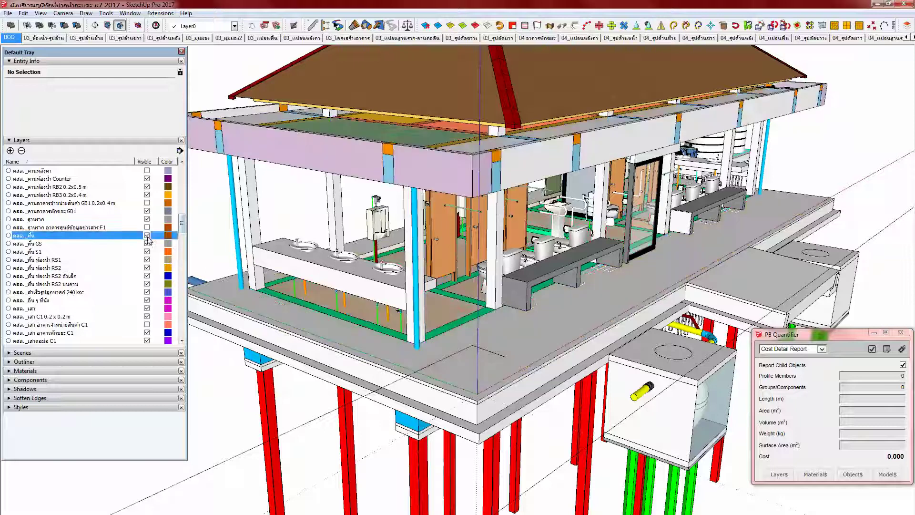
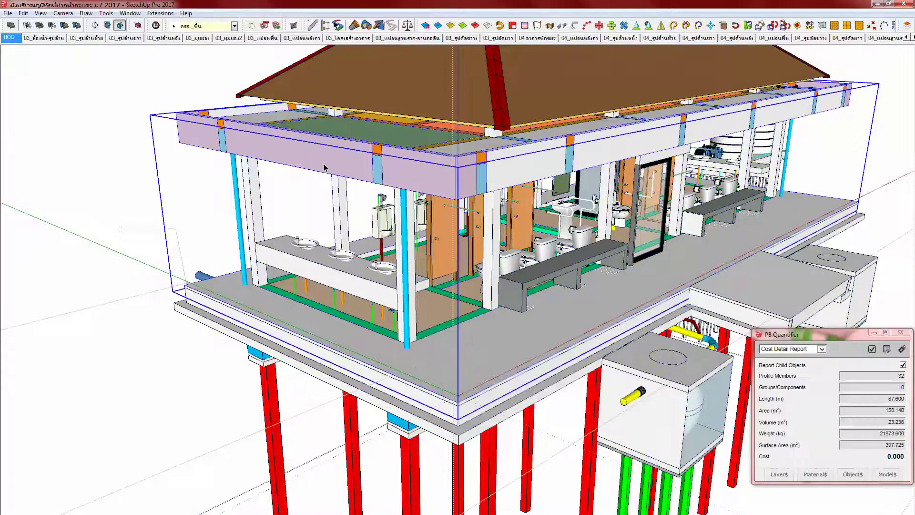
Step: Copy the restroom building's floor slab group and paste it inside the first building's group, beside the frame
middle_drag(339, 167, 326, 168)
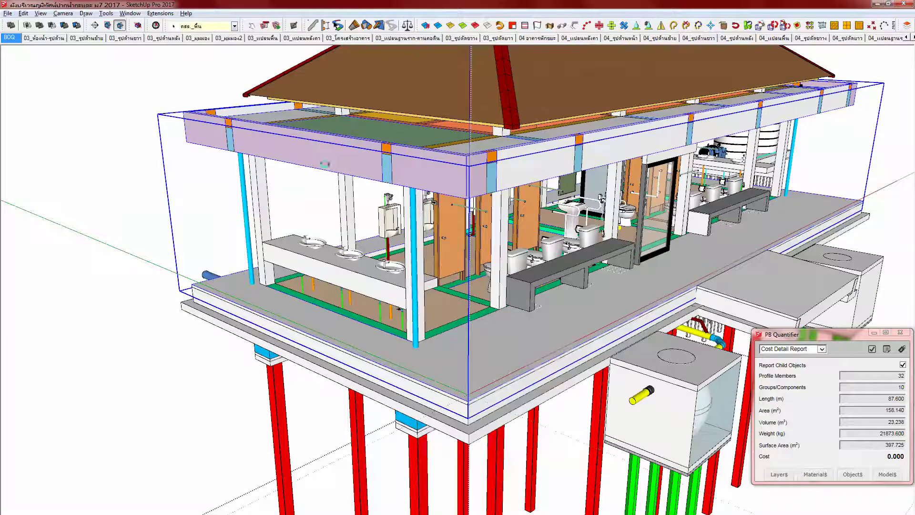
click(327, 167)
scroll(327, 167, down, 6)
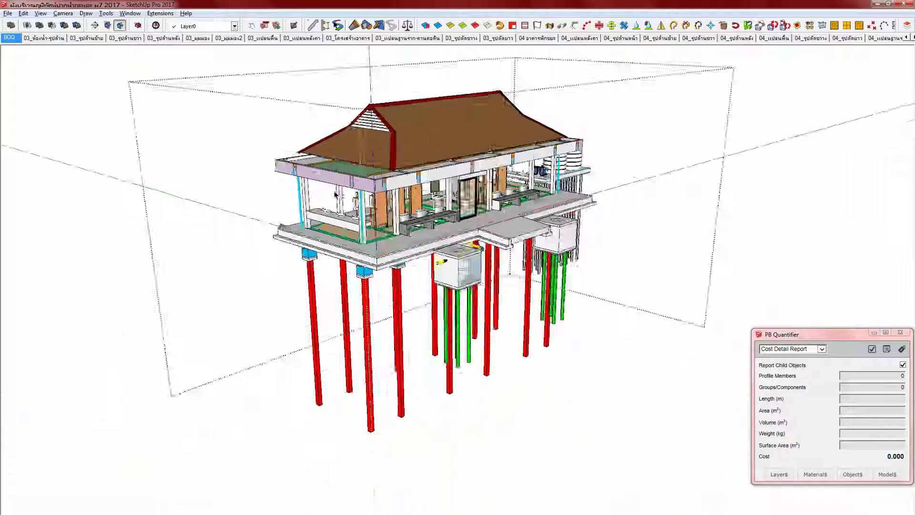
key(Escape)
scroll(230, 300, down, 1)
shift+middle_drag(229, 302, 562, 254)
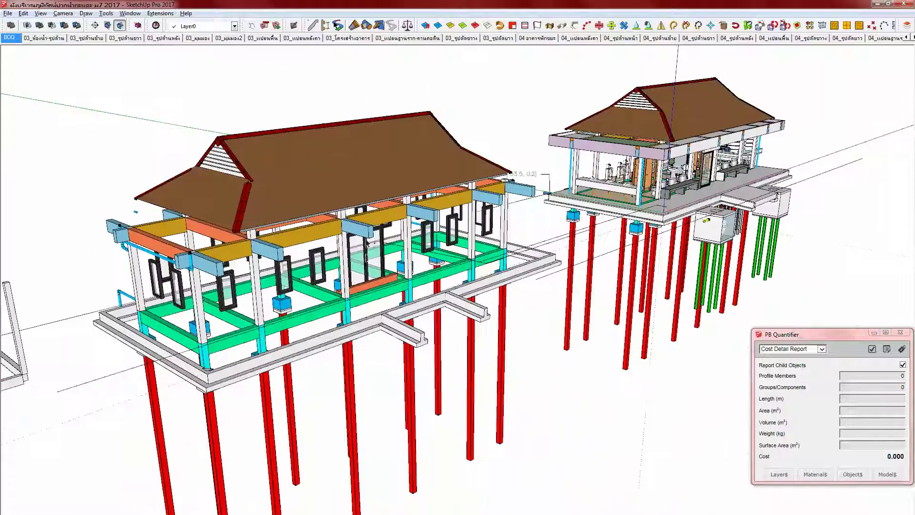
click(256, 250)
double_click(240, 252)
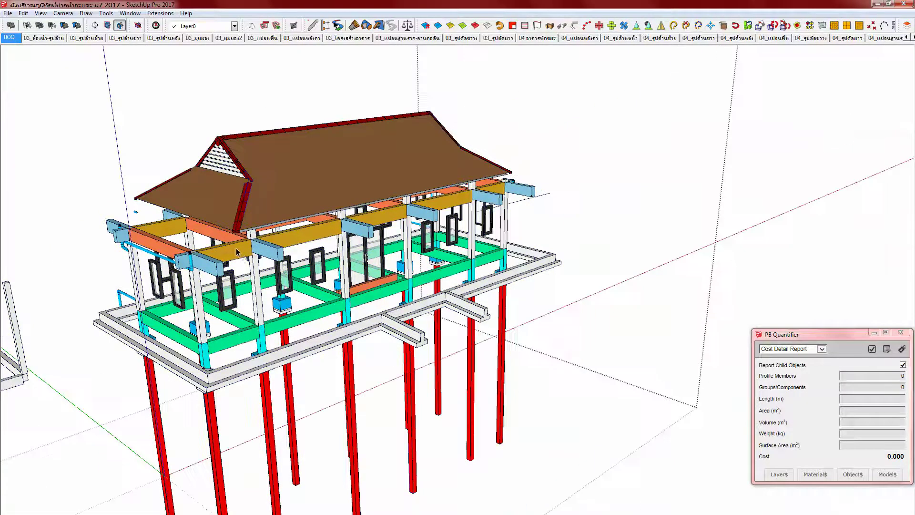
shift+middle_drag(237, 252, 292, 254)
key(m)
click(291, 255)
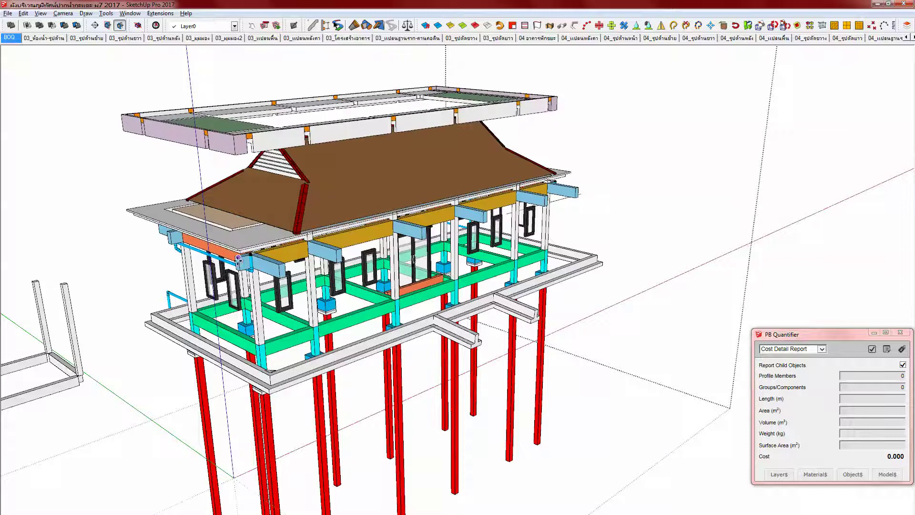
click(160, 330)
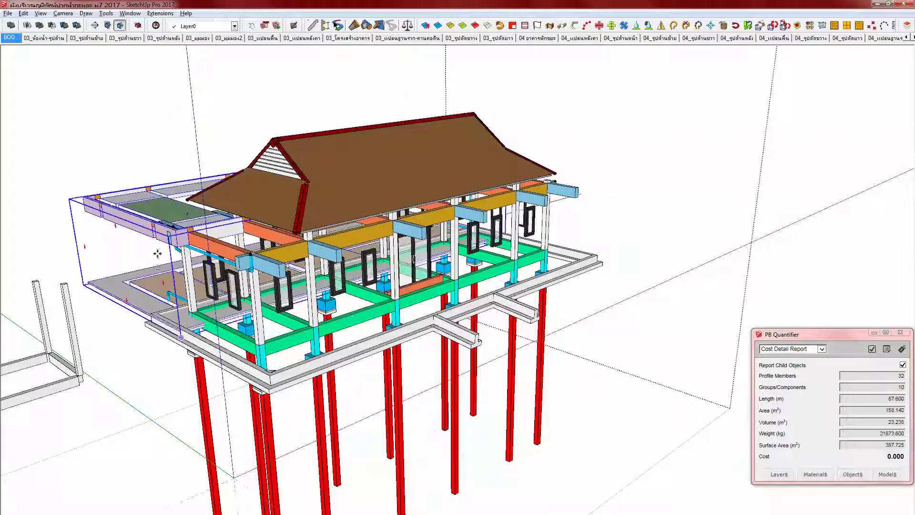
Step: Move the pasted slab group from its corner beam joint onto the matching roof beam corner of the first building
middle_drag(170, 240, 178, 290)
scroll(180, 338, up, 5)
click(167, 301)
click(74, 291)
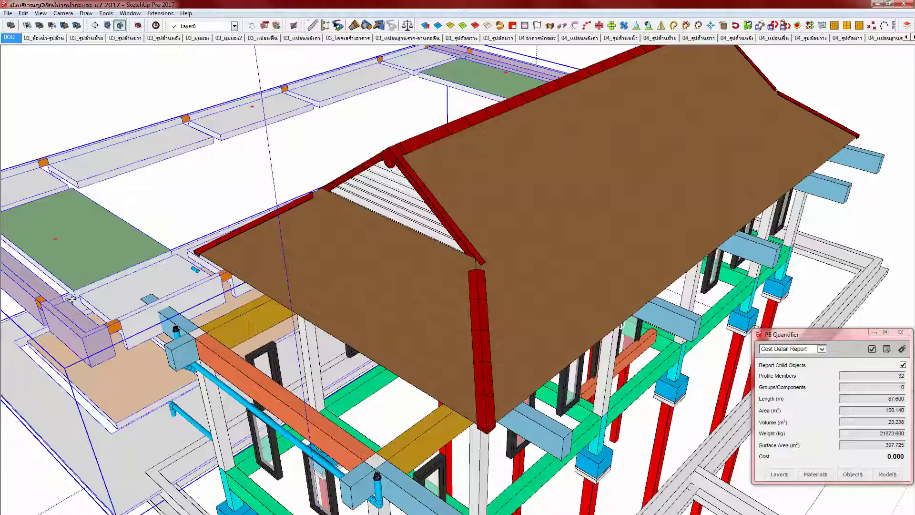
click(89, 303)
middle_drag(468, 465, 365, 336)
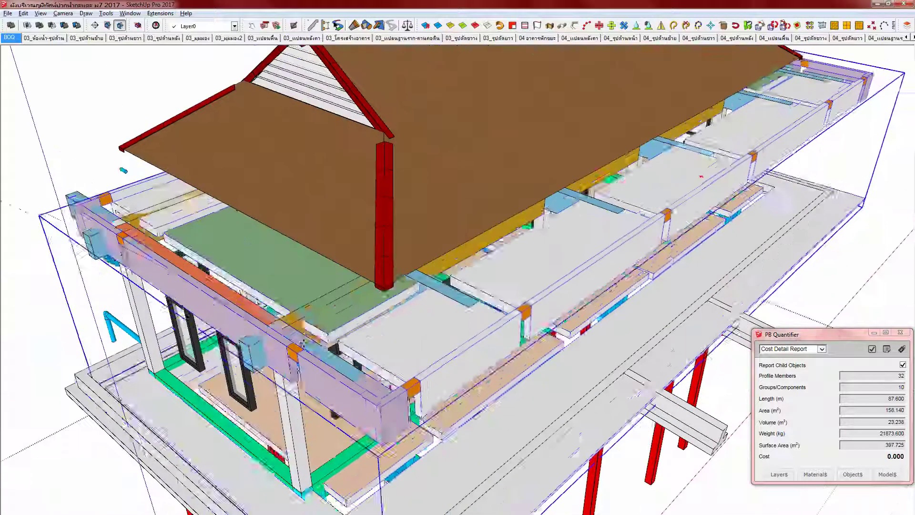
scroll(299, 347, up, 2)
scroll(300, 346, up, 6)
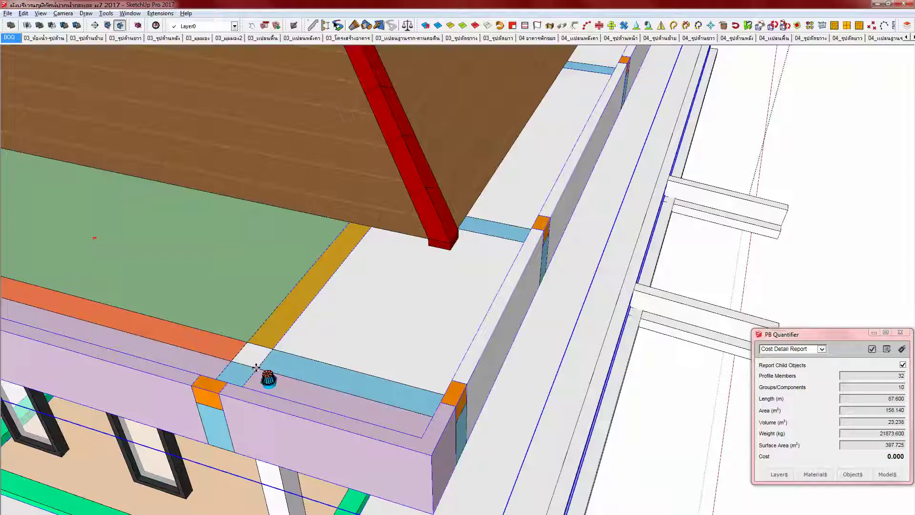
scroll(258, 365, down, 2)
scroll(263, 374, down, 8)
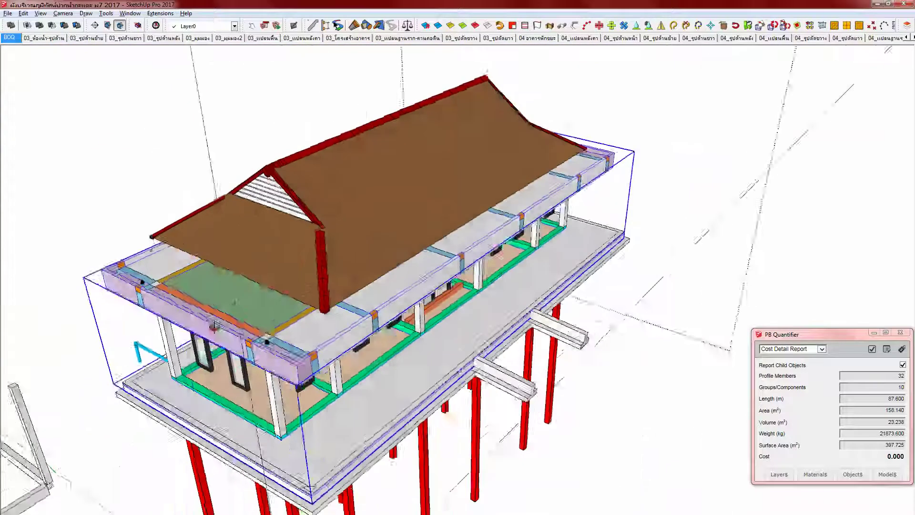
Step: Open the pasted slab group and make its ground-level perimeter slab component unique
middle_drag(293, 393, 380, 364)
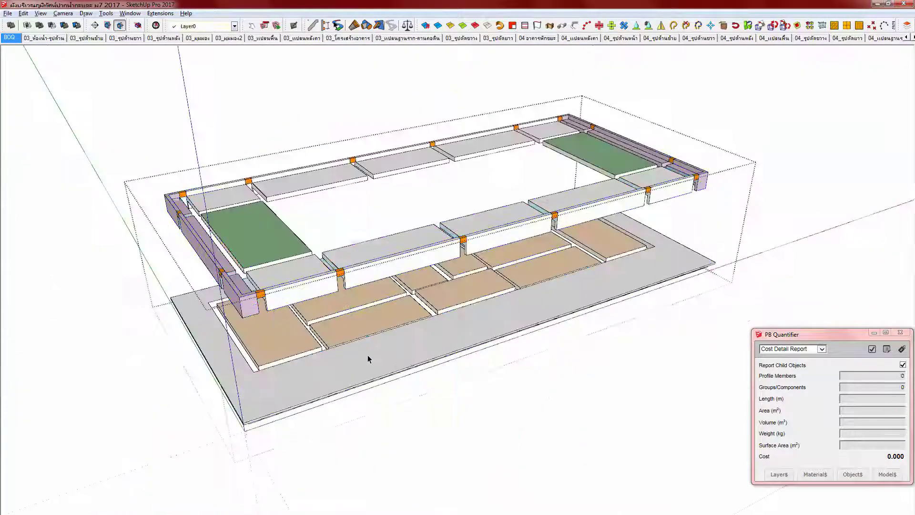
click(361, 358)
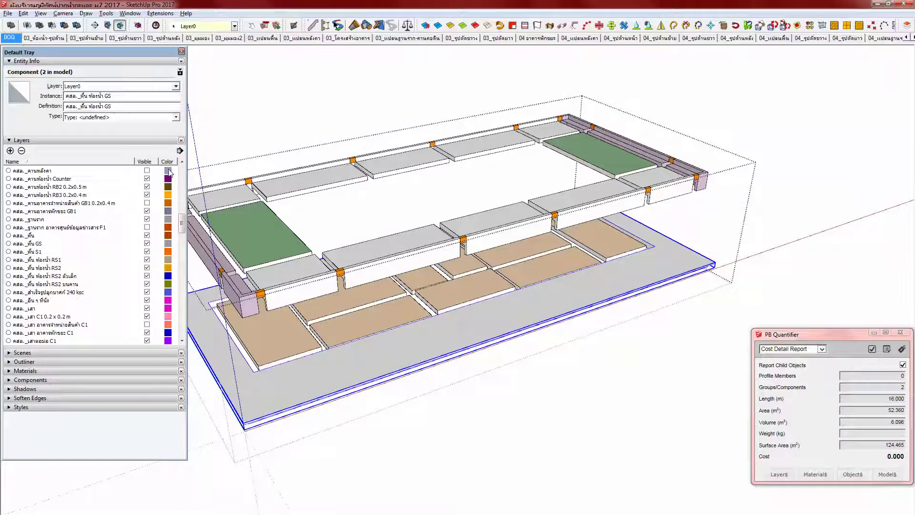
click(129, 140)
middle_drag(314, 279, 349, 273)
middle_drag(342, 289, 317, 267)
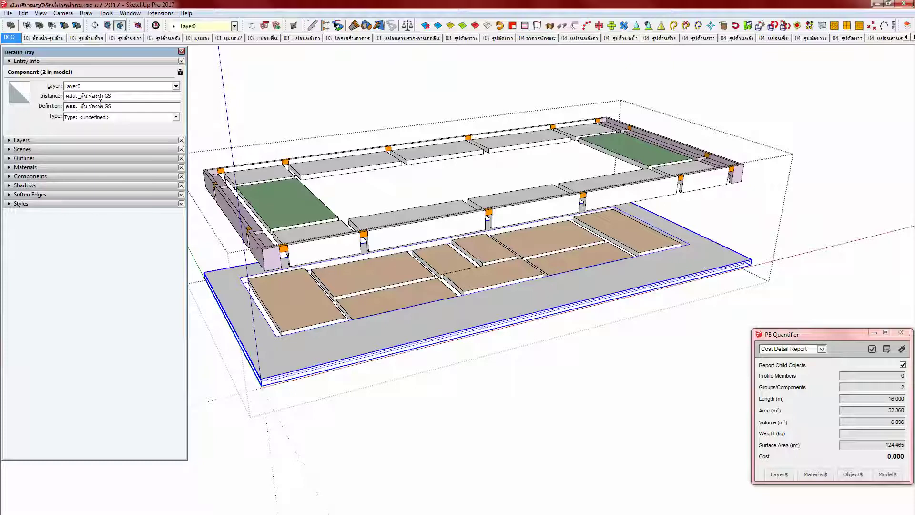
right_click(292, 351)
click(333, 164)
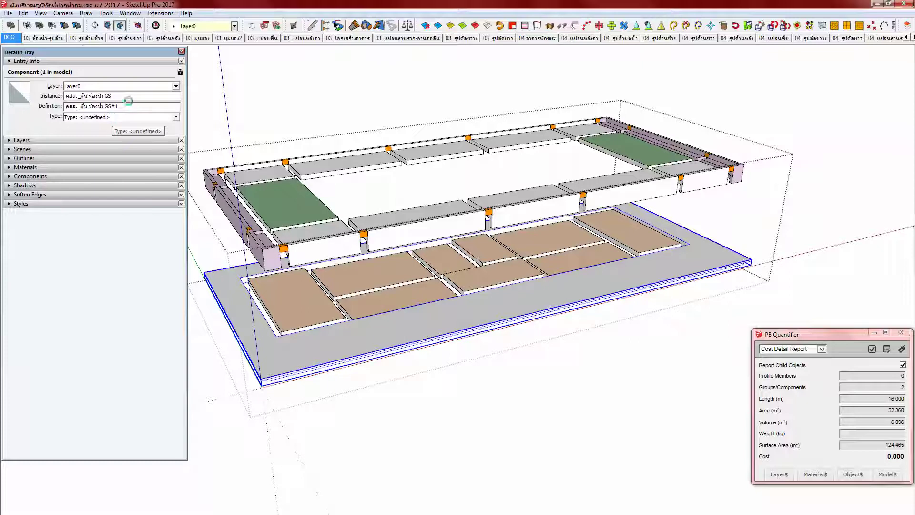
Step: Rename the perimeter slab's definition as คสล._พื้น อาคารศูนย์ข้อมูลข่าวสาร GS and copy the building name from it
click(127, 107)
key(BackSpace)
key(BackSpace)
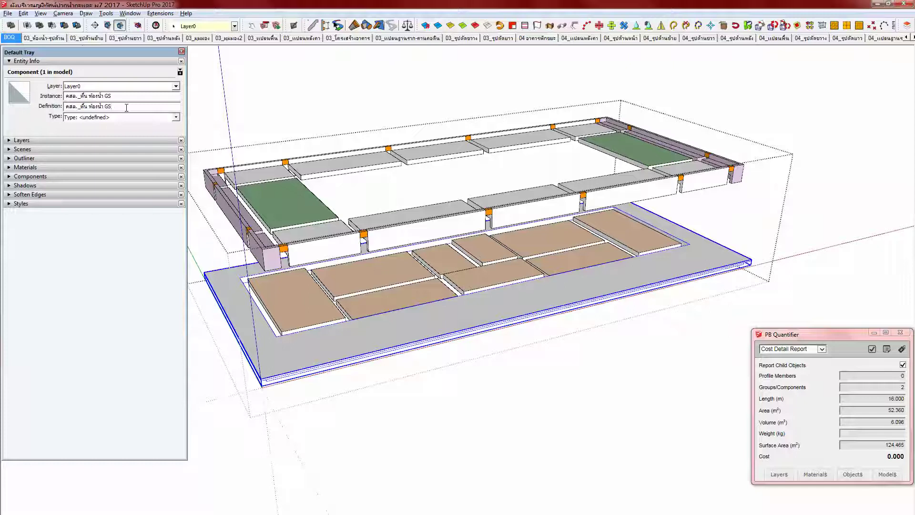
key(Right)
key(Right)
key(Right)
key(Right)
key(Right)
key(shift+Right)
key(shift+Right)
key(shift+Right)
key(shift+Right)
key(shift+Right)
text(vk8ki)
key(BackSpace)
key(BackSpace)
key(BackSpace)
key(BackSpace)
key(BackSpace)
text(อาคารศูนย์ข้อมูลข่าวสาร)
drag(142, 106, 89, 106)
key(ctrl+c)
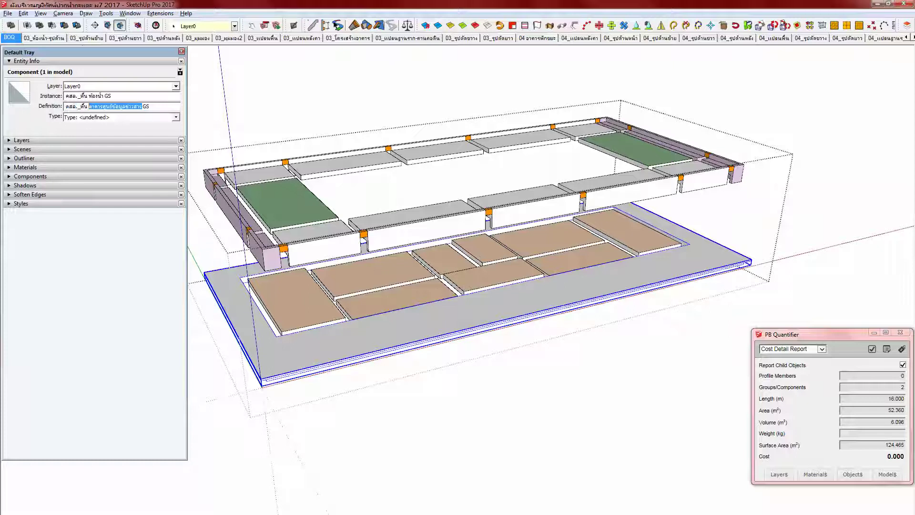
Step: Rename the perimeter slab's instance as คสล._พื้น GS อาคารศูนย์ข้อมูลข่าวสาร
click(155, 108)
drag(66, 96, 93, 97)
click(91, 97)
key(shift+End)
key(ctrl+v)
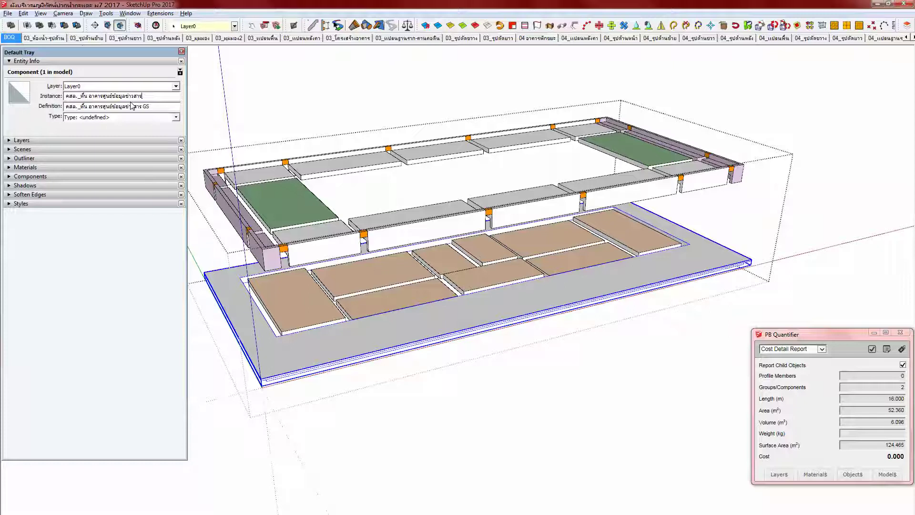
click(92, 97)
text(GS)
Step: Make the inner S1 floor slab component unique and rename its definition as คสล._พื้น อาคารศูนย์ข้อมูลข่าวสาร S1
middle_drag(306, 235, 365, 347)
click(341, 317)
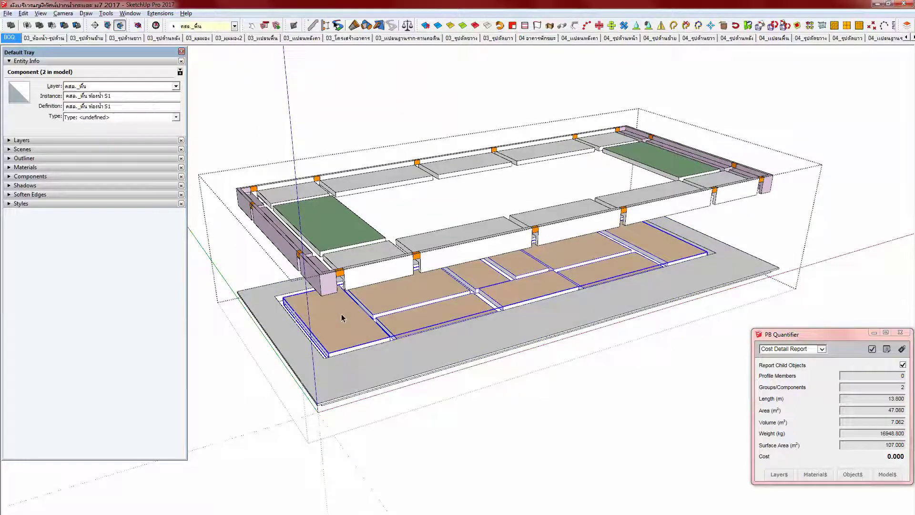
right_click(341, 316)
click(364, 128)
drag(119, 106, 89, 107)
double_click(93, 107)
key(ctrl+v)
Step: Rename the inner floor slab's instance as คสล._พื้น อาคารศูนย์ข้อมูลข่าวสาร S1
double_click(96, 97)
double_click(103, 97)
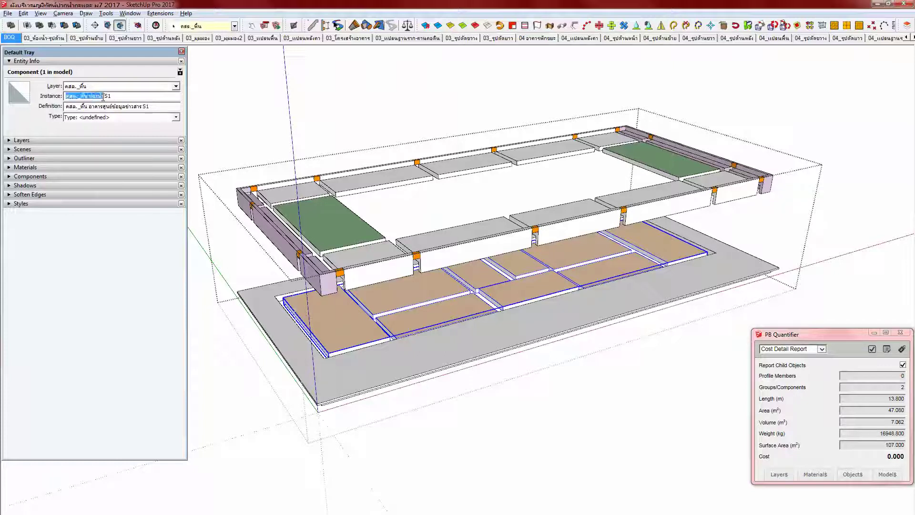
click(103, 97)
key(shift+Left)
key(shift+Left)
key(shift+Left)
key(shift+Left)
key(shift+Left)
key(ctrl+v)
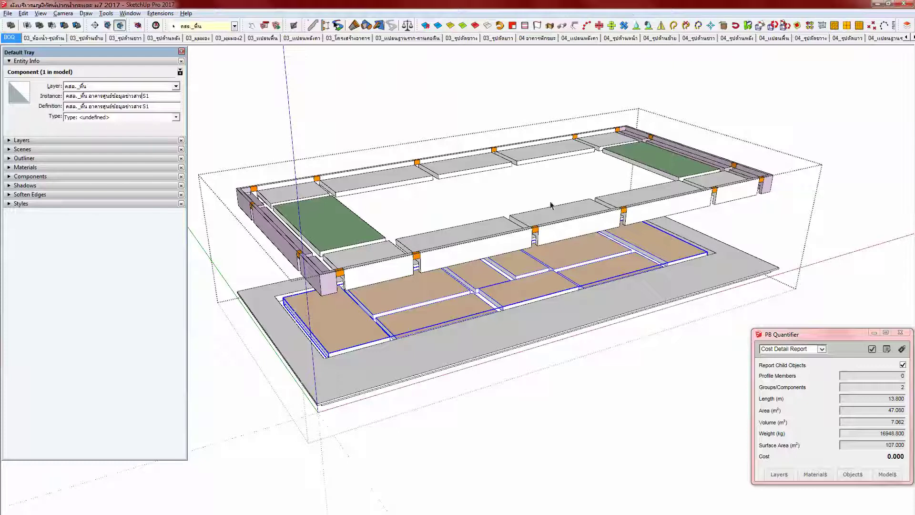
Step: Change the perimeter slab's definition name to คสล._พื้น GS อาคารศูนย์ข้อมูลข่าวสาร, matching its instance name
click(324, 376)
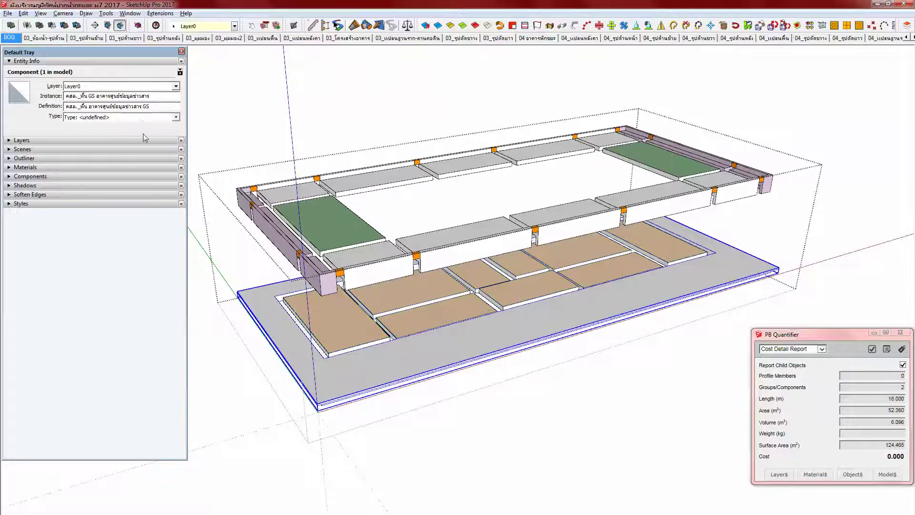
drag(98, 97, 162, 97)
key(ctrl+c)
key(BackSpace)
key(ctrl+v)
text(SG)
key(BackSpace)
key(BackSpace)
text(GS)
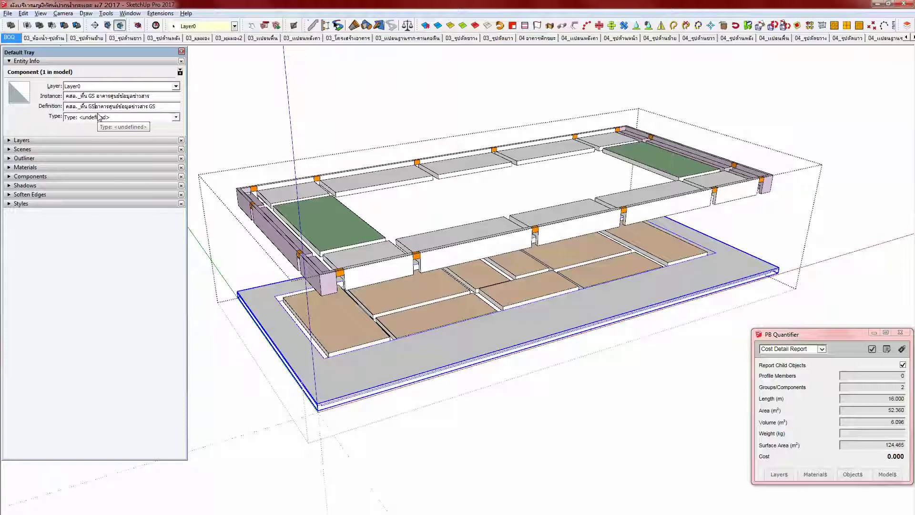
key(End)
key(BackSpace)
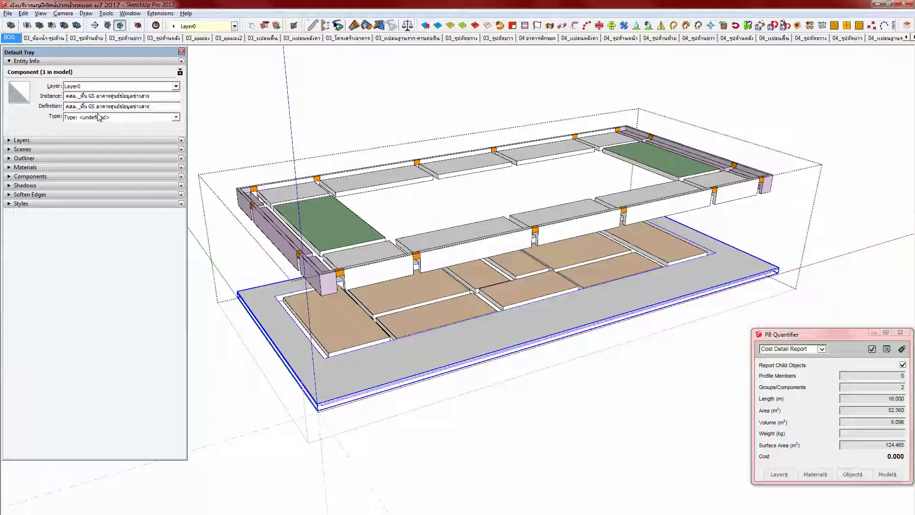
Step: Open the RS2 roof slab group and rename its main component's definition and instance as คสล._พื้น อาคารศูนย์ข้อมูลข่าวสาร RS2
middle_drag(412, 334, 404, 333)
click(362, 265)
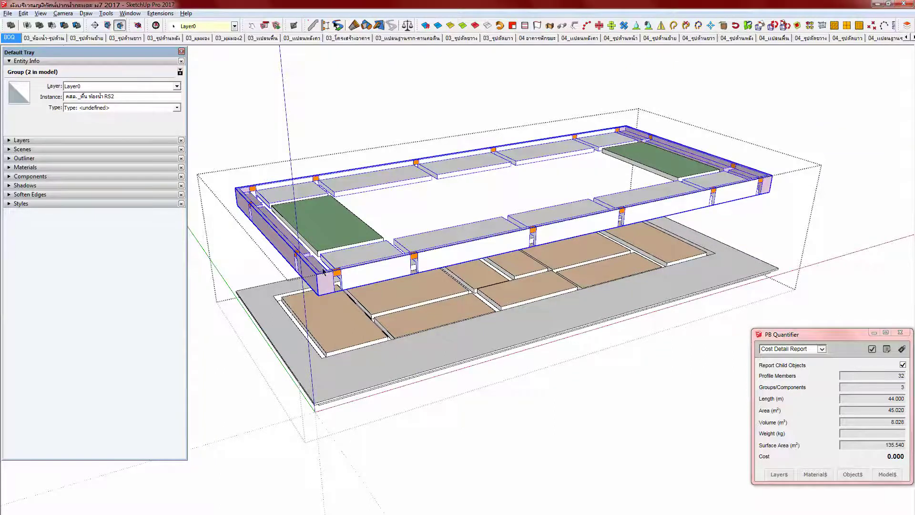
middle_drag(322, 267, 332, 278)
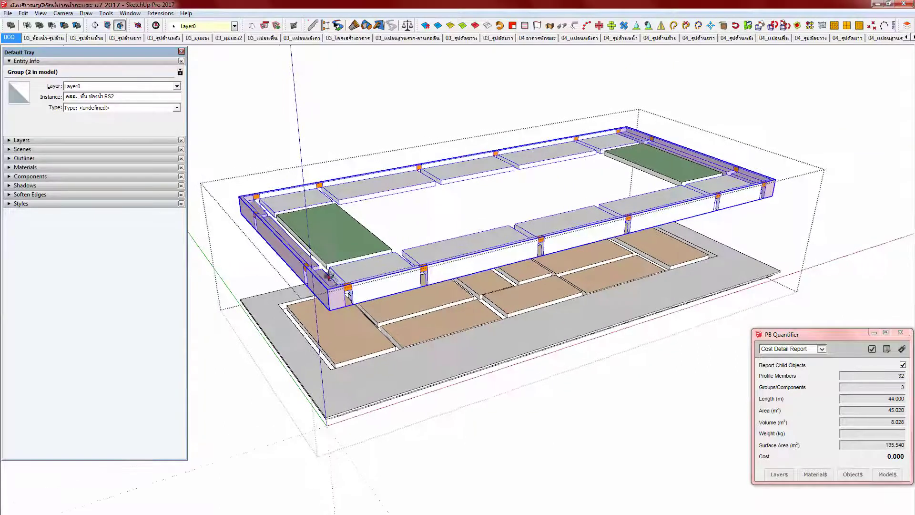
double_click(370, 287)
click(370, 287)
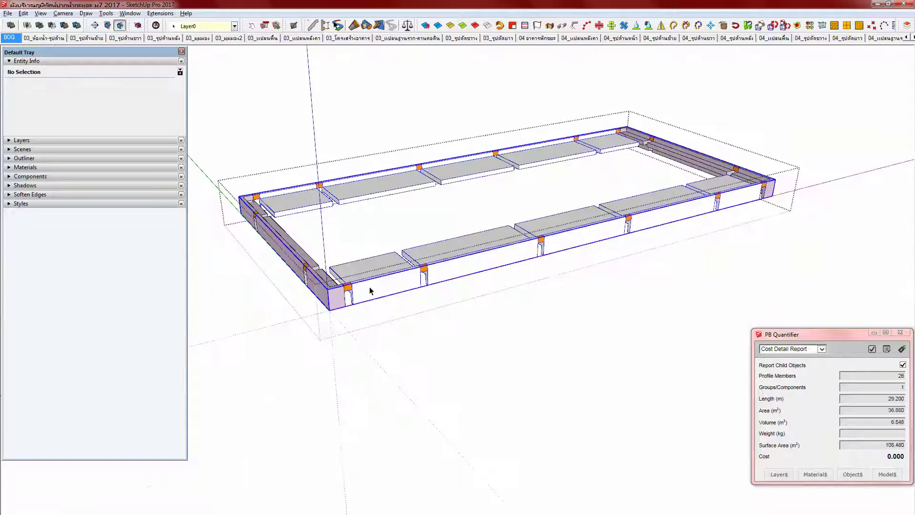
middle_drag(369, 287, 369, 289)
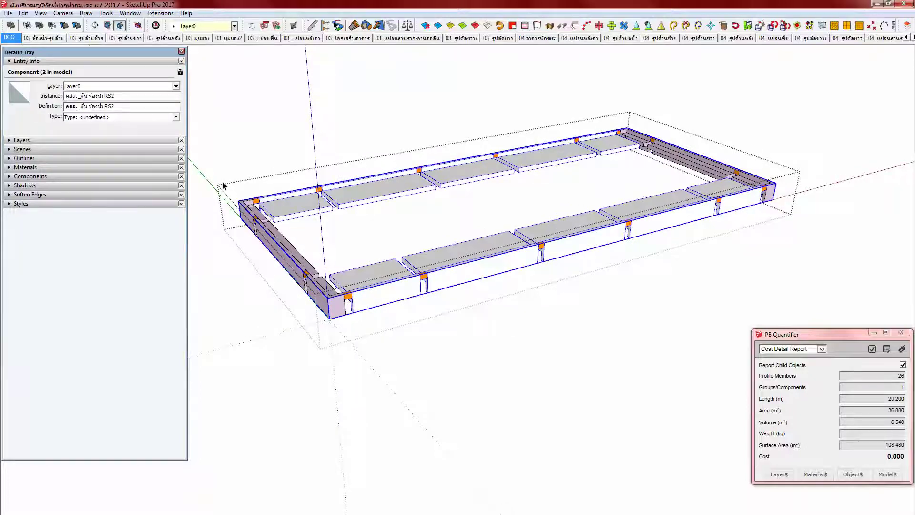
drag(89, 107, 105, 108)
key(ctrl+v)
key(Left)
key(shift+Left)
key(shift+Left)
key(ctrl+v)
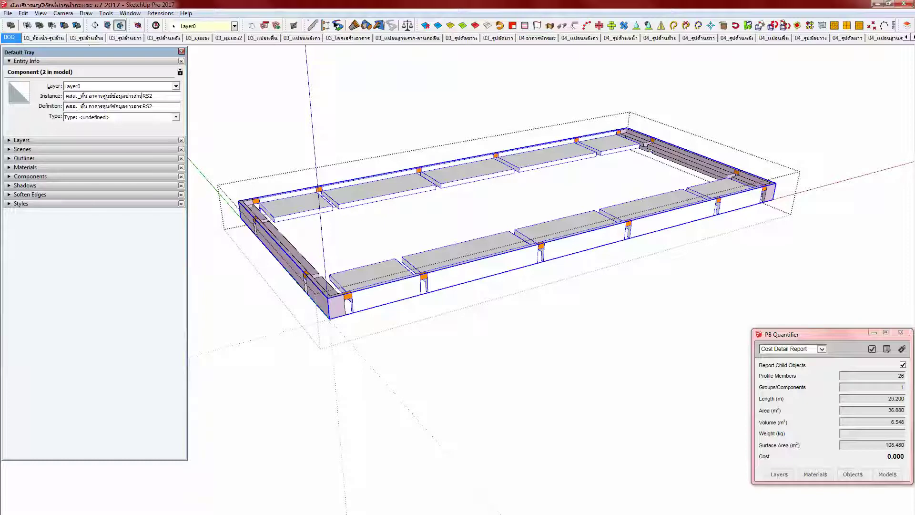
Step: Change the definition name of the RS2 roof frame's short-end component to คสล._พื้น อาคารศูนย์ข้อมูลข่าวสาร RS2 ตัวเล็ก
middle_drag(423, 280, 400, 285)
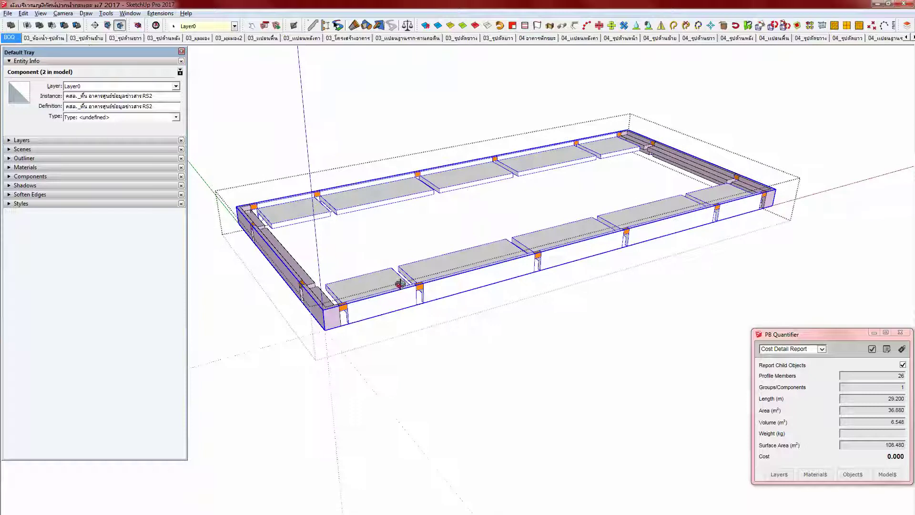
click(327, 303)
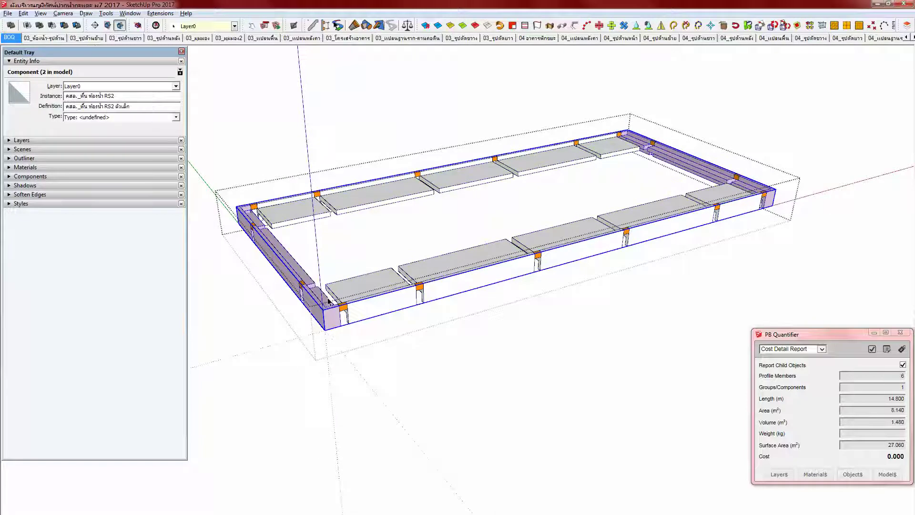
click(103, 108)
key(shift+Left)
key(shift+Left)
key(shift+Left)
key(shift+Left)
key(shift+Left)
key(ctrl+v)
Step: Rename the short-end RS2 component's instance as คสล._พื้น อาคารศูนย์ข้อมูลข่าวสาร RS2
click(91, 96)
key(shift+Right)
key(shift+Right)
key(shift+Right)
key(shift+Right)
key(Right)
key(Right)
key(Right)
key(Right)
key(Right)
key(Right)
key(Right)
key(Right)
double_click(98, 96)
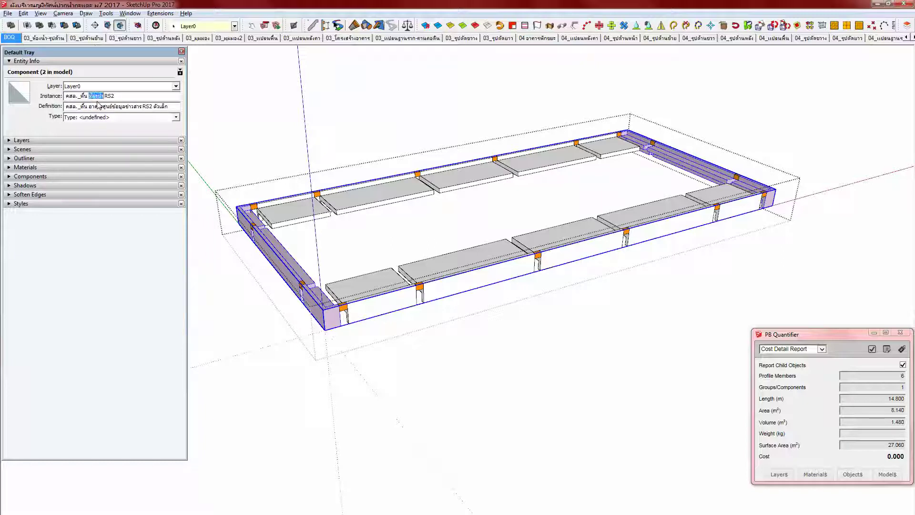
key(ctrl+v)
key(Delete)
key(Delete)
key(Delete)
click(346, 310)
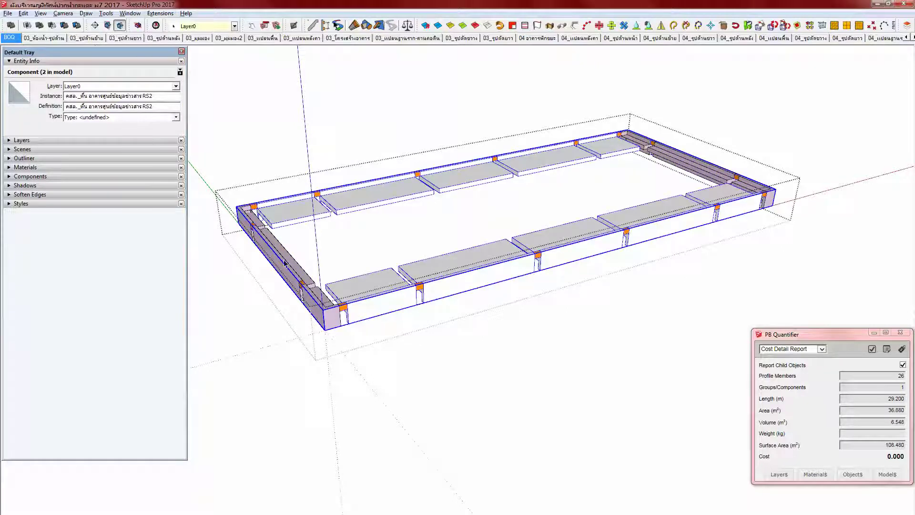
Step: Open the main RS2 slab component for editing and select the two orange blocks nearest its front corner
scroll(352, 310, up, 1)
scroll(351, 306, up, 2)
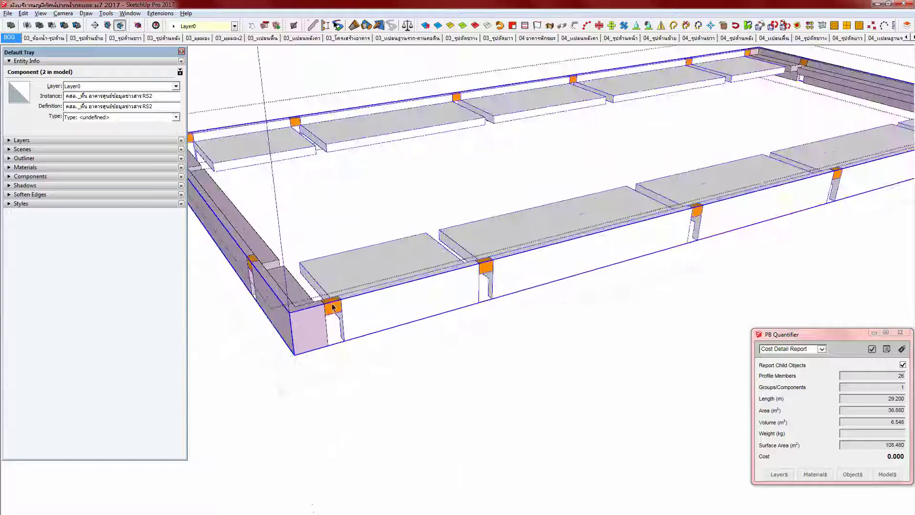
scroll(336, 304, up, 2)
click(275, 299)
click(336, 315)
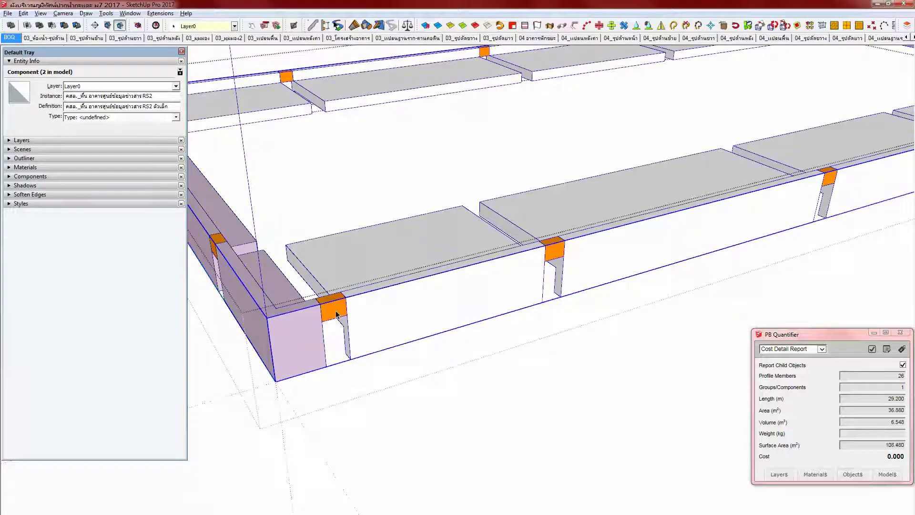
double_click(384, 314)
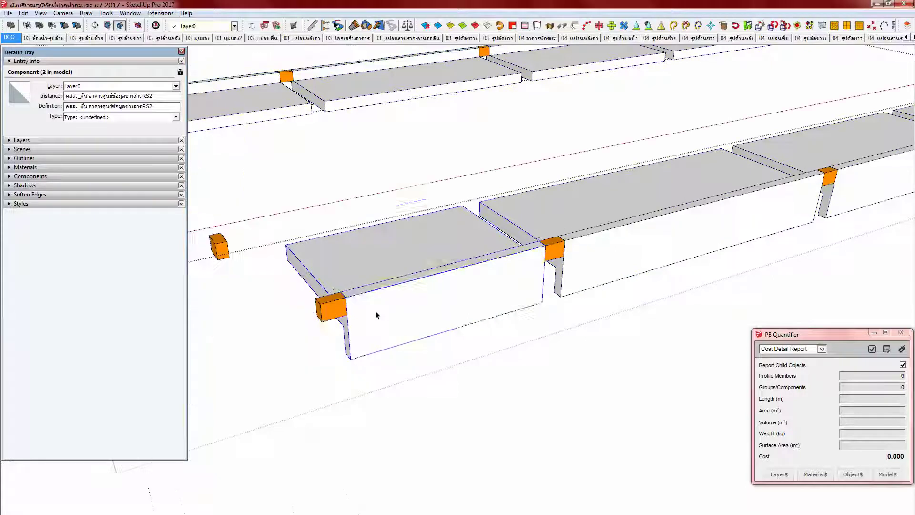
click(327, 307)
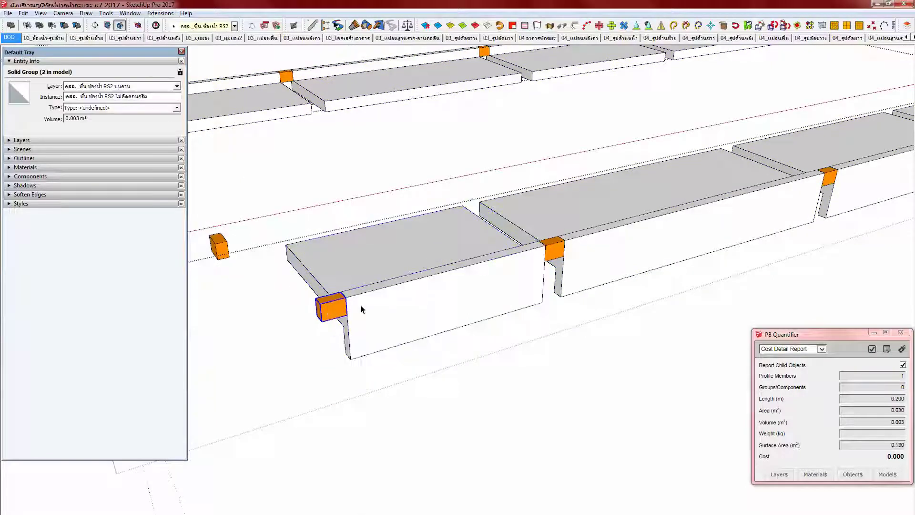
shift+middle_drag(361, 307, 374, 305)
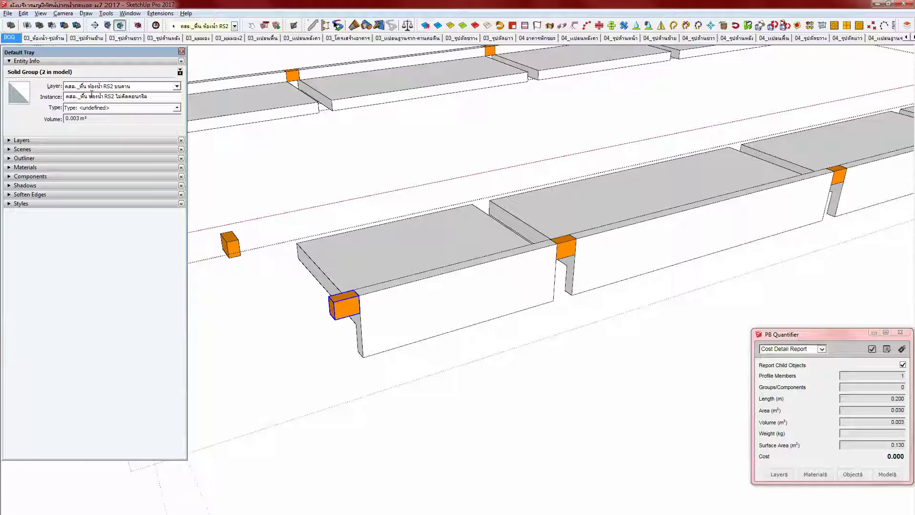
scroll(350, 298, down, 3)
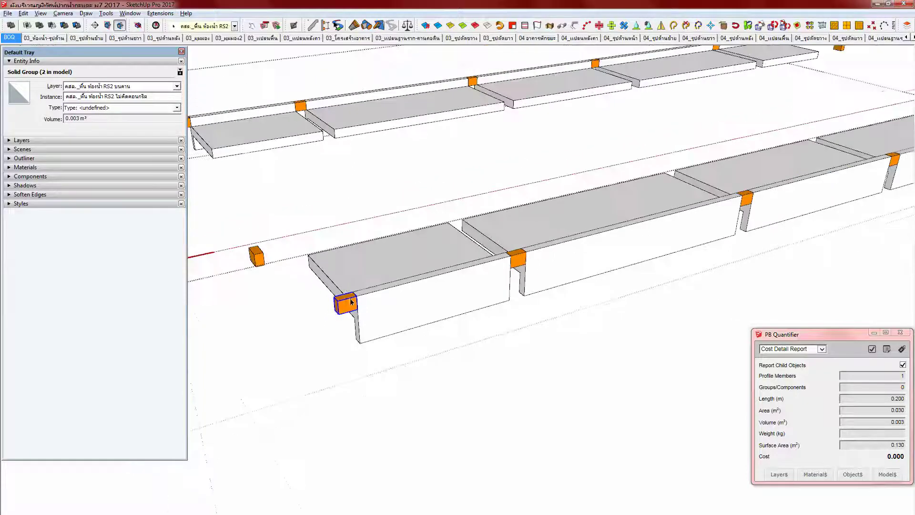
scroll(352, 297, down, 4)
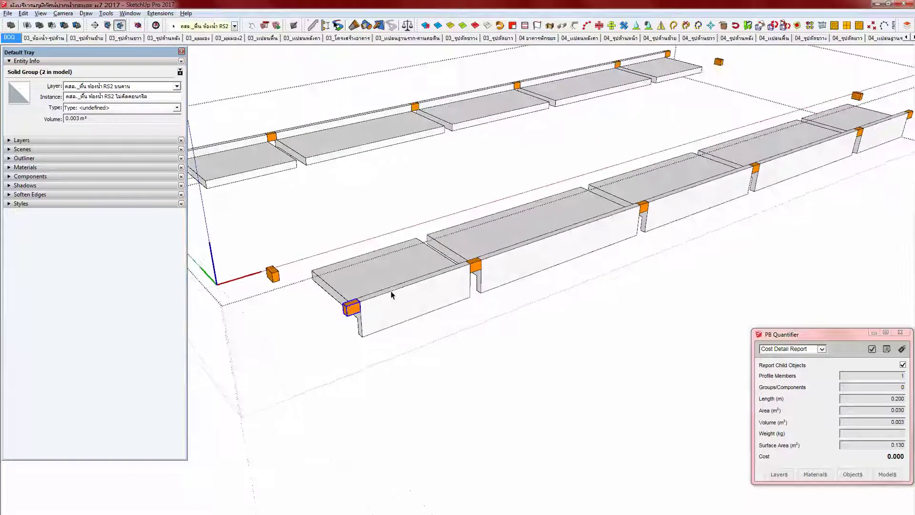
shift+click(273, 275)
scroll(385, 300, up, 2)
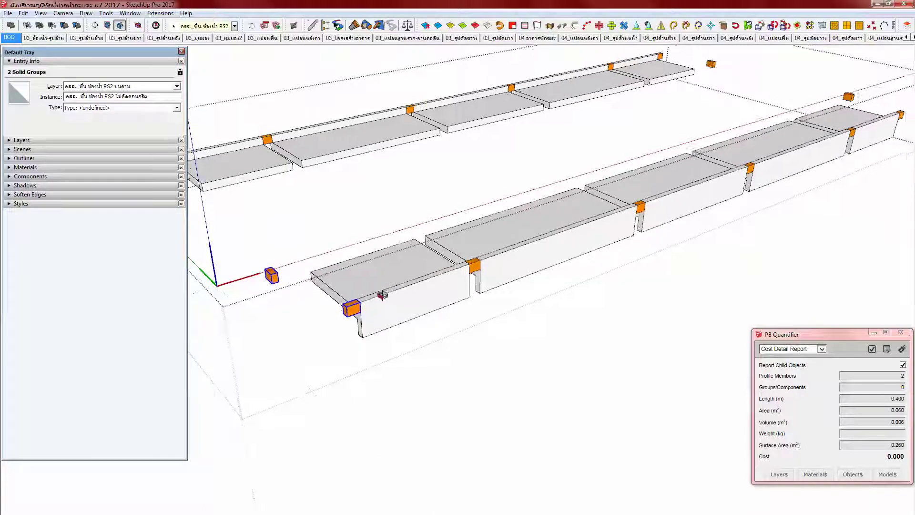
Step: Sample an orange block's profile in Profile Builder and select all members matching it in every listed member property
key(shift+p)
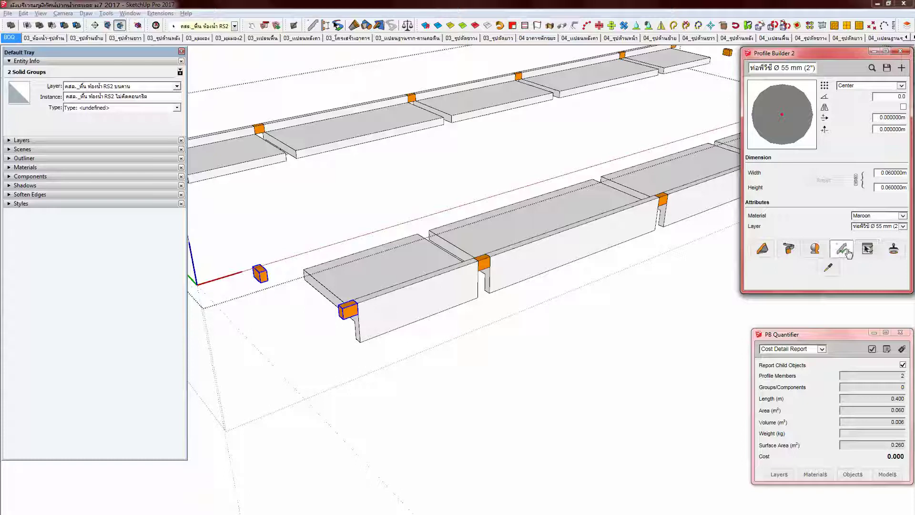
click(763, 248)
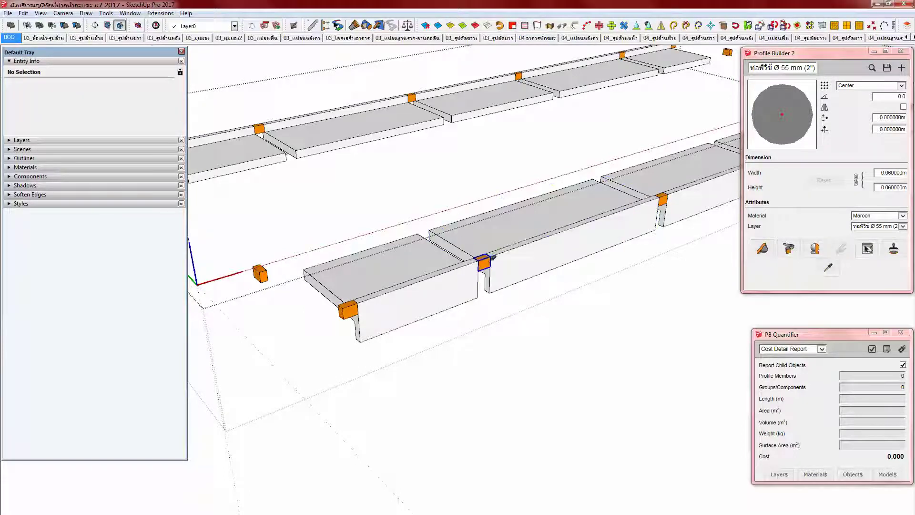
click(484, 262)
click(865, 253)
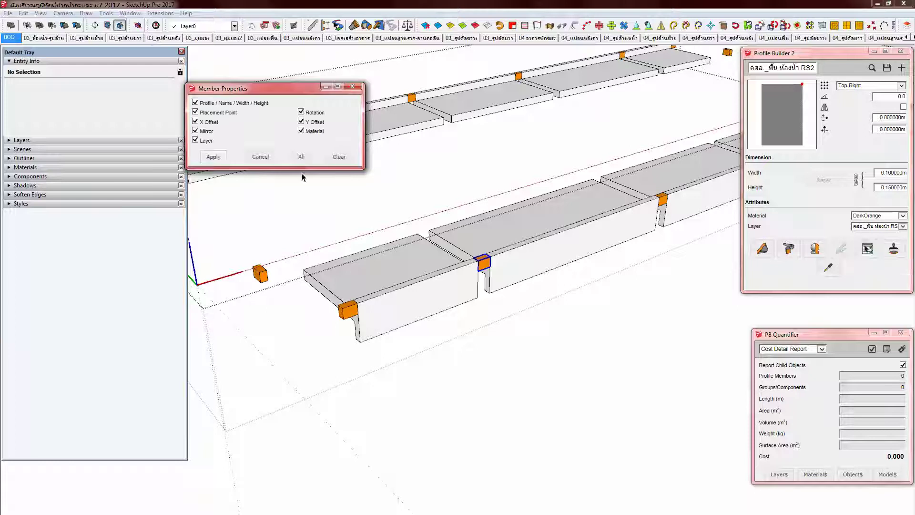
click(213, 157)
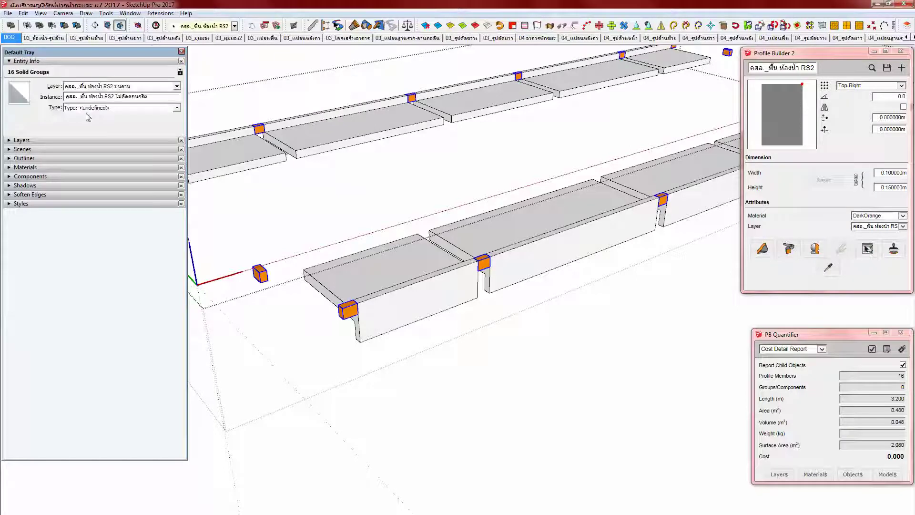
Step: Rename the selected orange blocks' instances as คสล._พื้น อาคารศูนย์ข้อมูลข่าวสาร RS2 ไม่คิดคอนกรีต and leave the component
drag(104, 97, 88, 98)
key(ctrl+v)
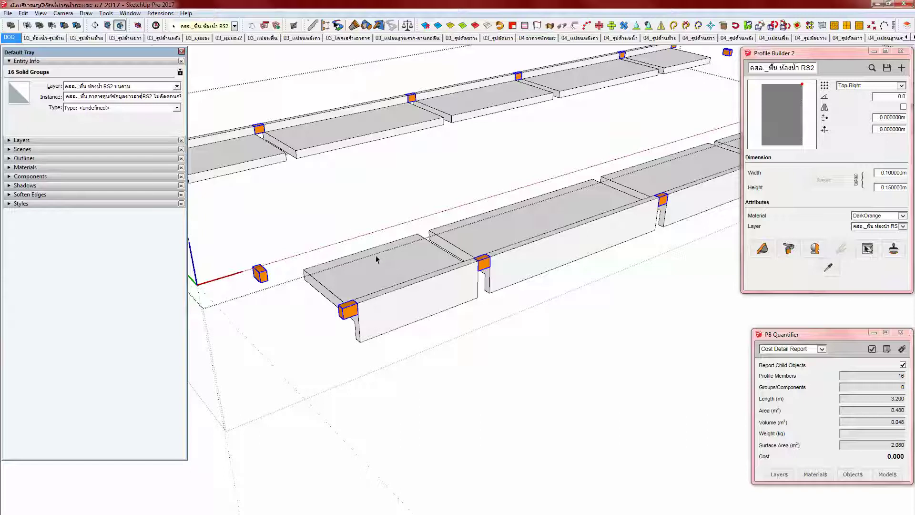
middle_drag(425, 285, 401, 290)
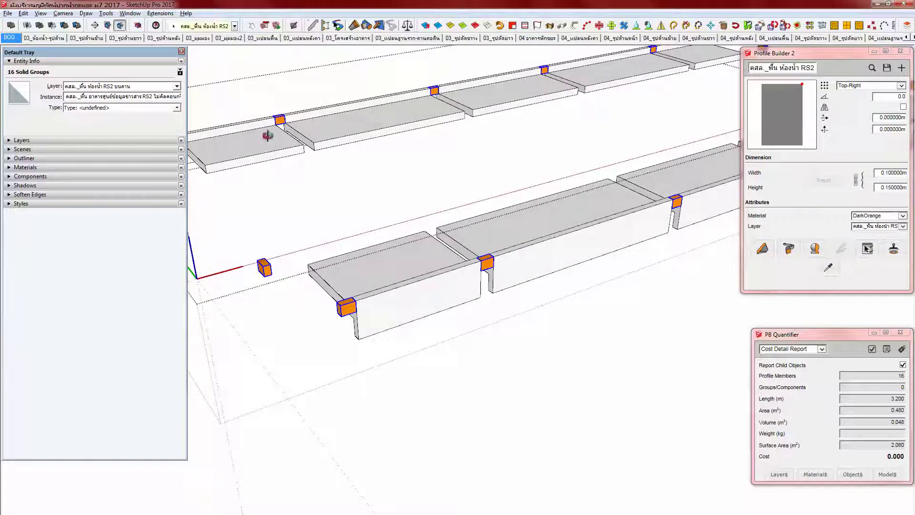
middle_drag(265, 130, 288, 138)
key(Escape)
Step: Examine the layer and instance name of the end slab segment inside the main RS2 component
click(259, 154)
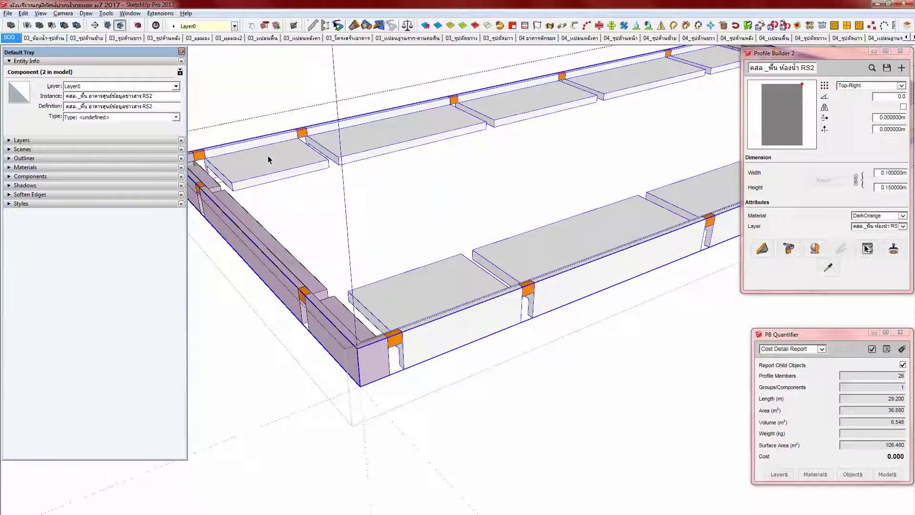
double_click(241, 161)
click(241, 161)
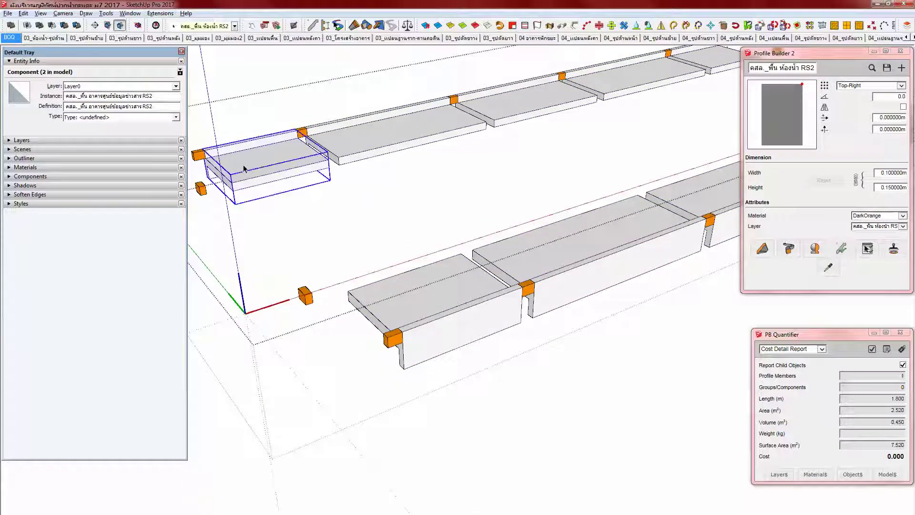
middle_drag(241, 162, 260, 159)
key(Escape)
click(261, 163)
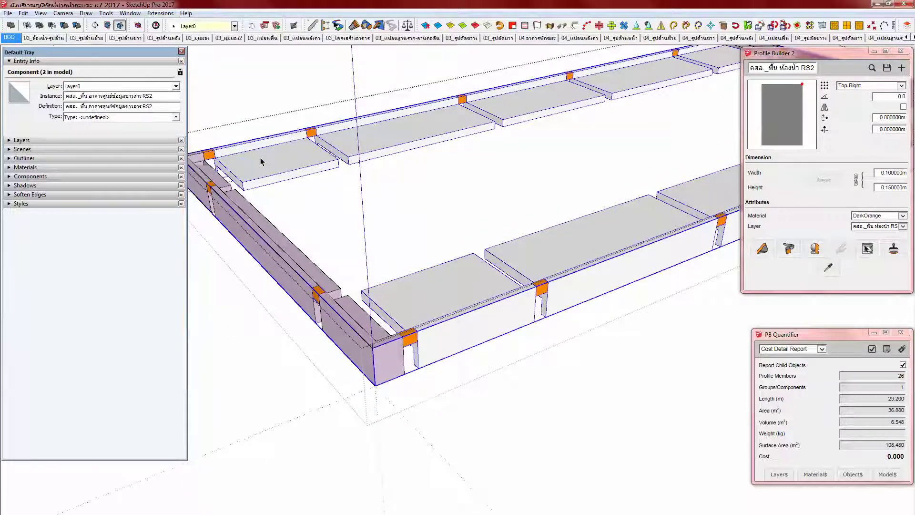
double_click(260, 161)
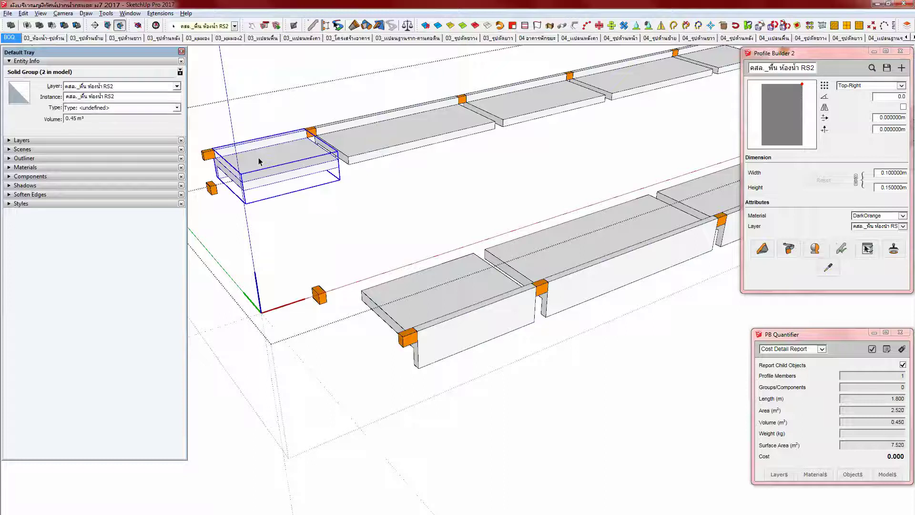
shift+middle_drag(258, 158, 262, 154)
key(Escape)
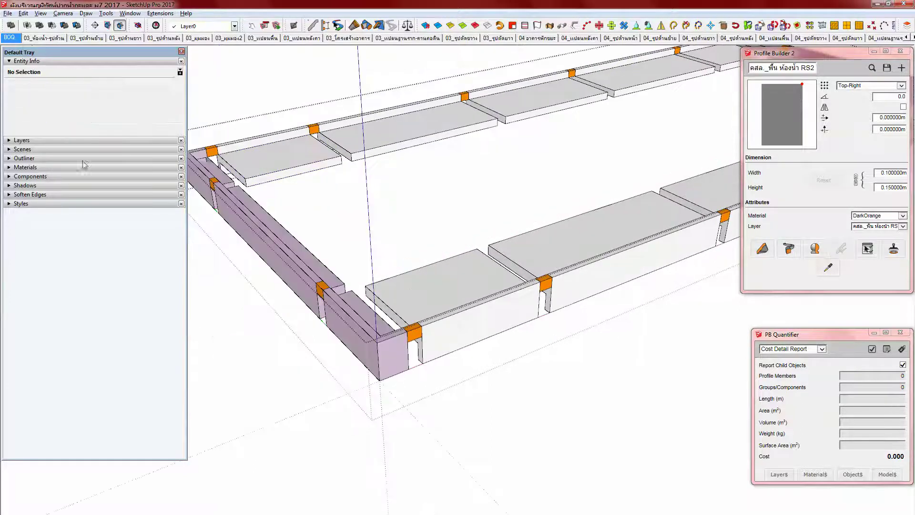
Step: Rename the layer คสล._พื้น ห้องน้ำ RS1 as คสล._พื้น RS1
click(26, 142)
scroll(56, 219, up, 2)
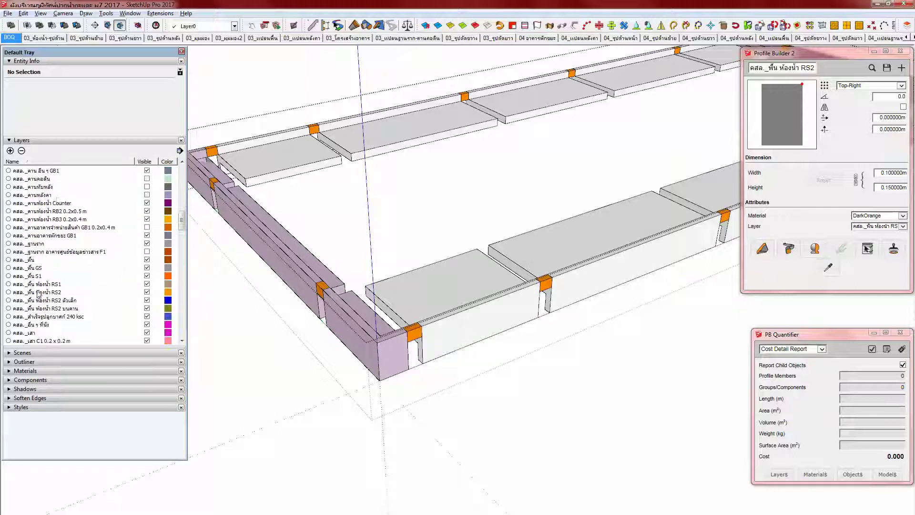
click(40, 286)
click(36, 285)
key(shift+Right)
key(shift+Right)
key(shift+Right)
key(Delete)
key(Return)
Step: Rename the layer คสล._พื้น ห้องน้ำ RS2 as คสล._พื้น RS2
click(38, 300)
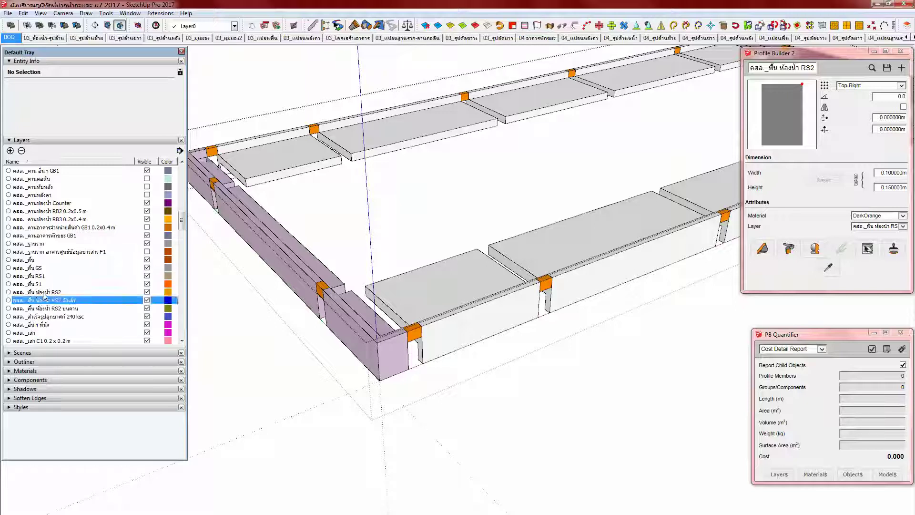
double_click(44, 292)
click(36, 293)
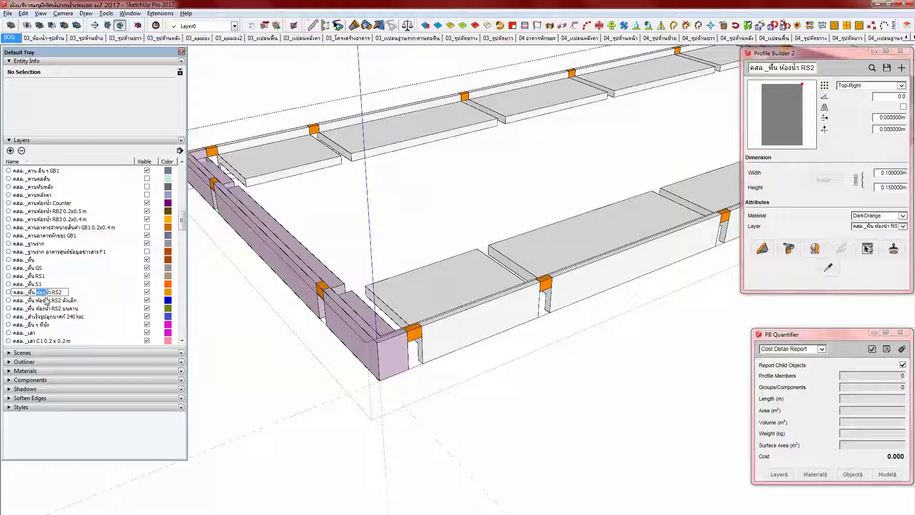
key(BackSpace)
key(Return)
Step: Remove ห้องน้ำ from the small-slab layer's name so it reads คสล._พื้น RS2 ตัวเล็ก
double_click(42, 301)
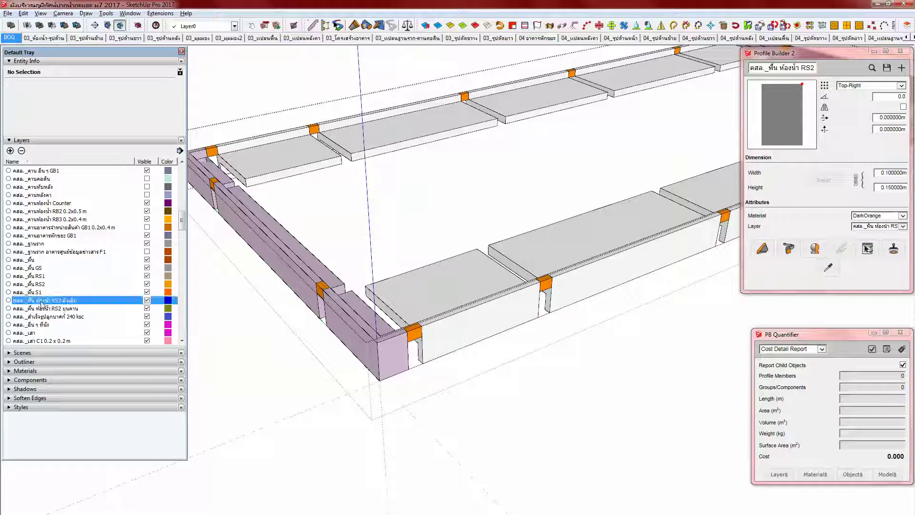
click(40, 301)
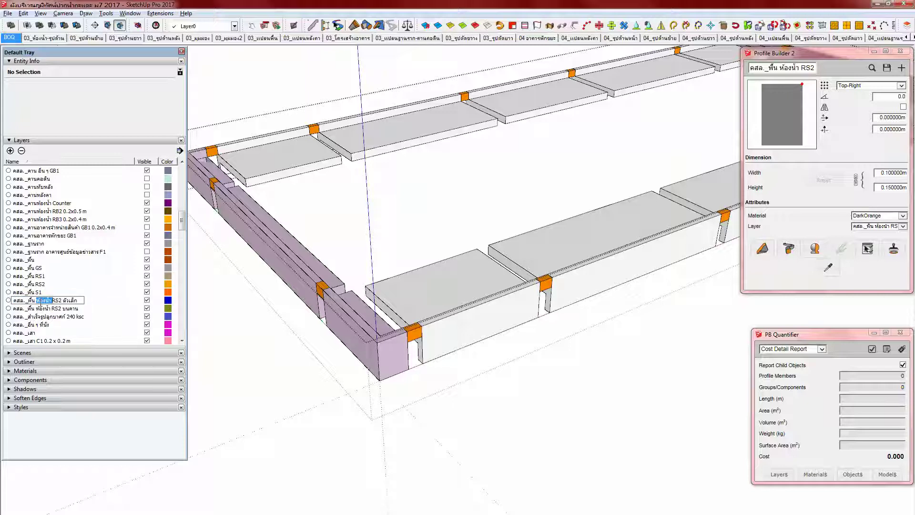
key(BackSpace)
key(Return)
Step: Remove ห้องน้ำ from the on-beam slab layer's name so it reads คสล._พื้น RS2 บนคาน
double_click(43, 309)
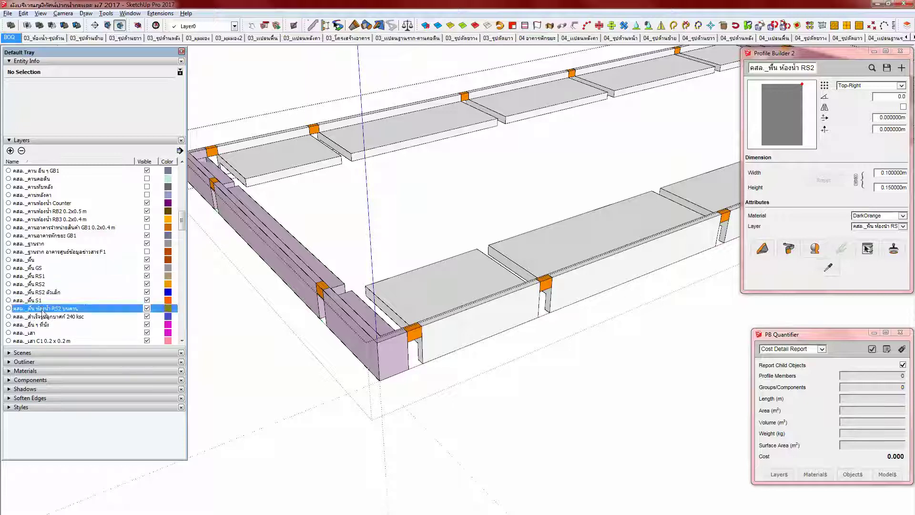
click(37, 309)
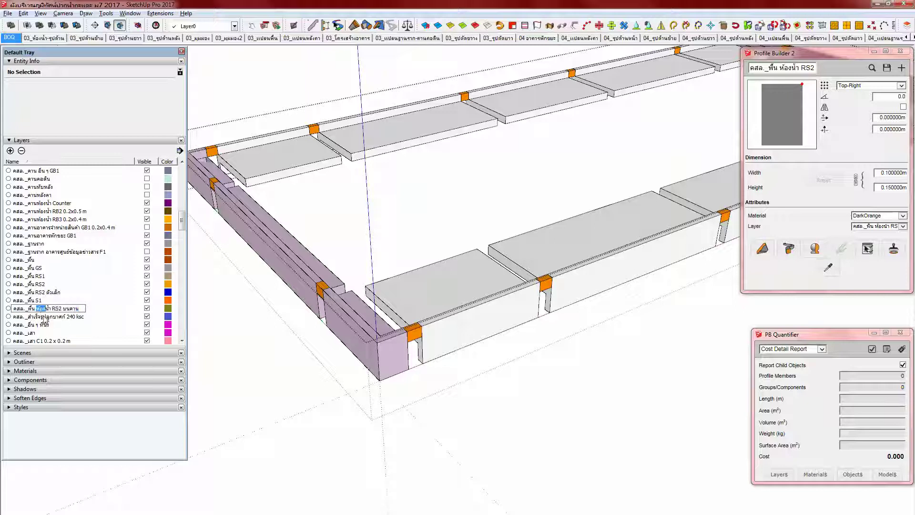
key(BackSpace)
key(Return)
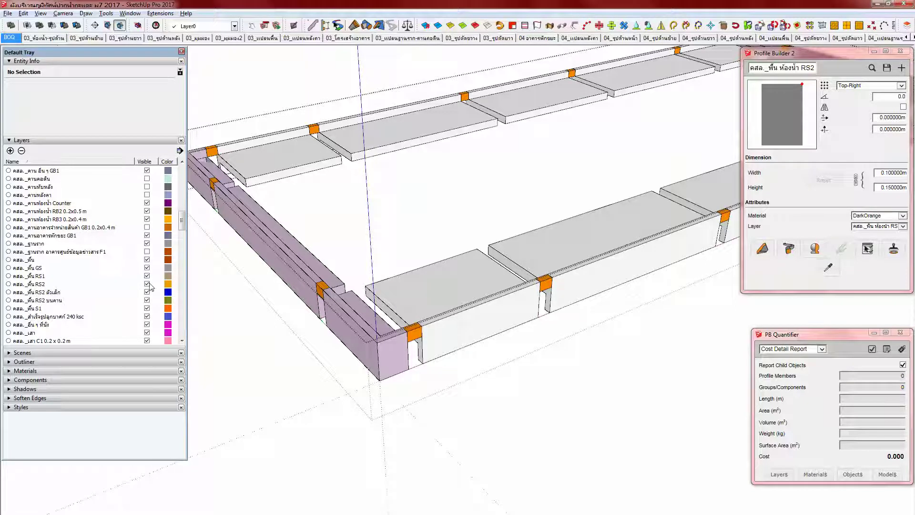
click(90, 140)
Step: Rename the upper slab group's instance, replacing ห้องน้ำ RS2 with หลังคา
scroll(378, 292, down, 3)
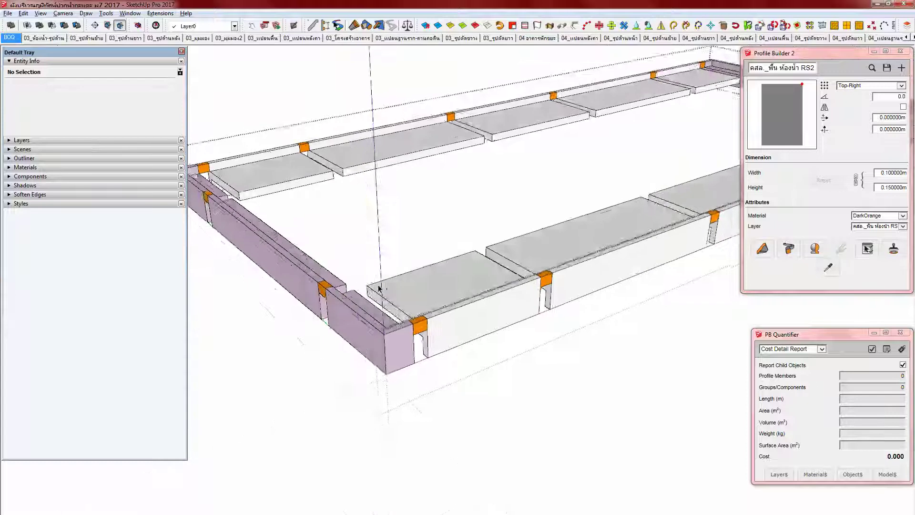
click(398, 291)
scroll(404, 290, down, 2)
middle_drag(407, 289, 430, 350)
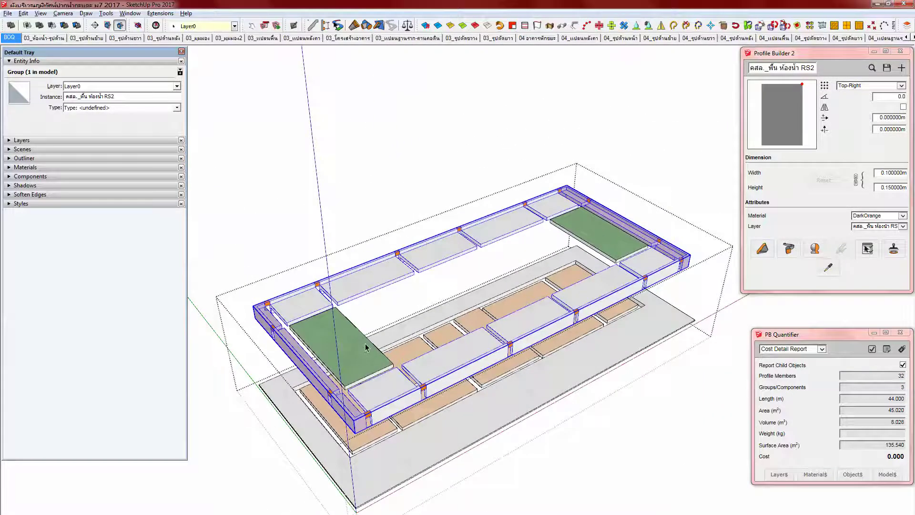
middle_drag(353, 349, 381, 365)
click(381, 365)
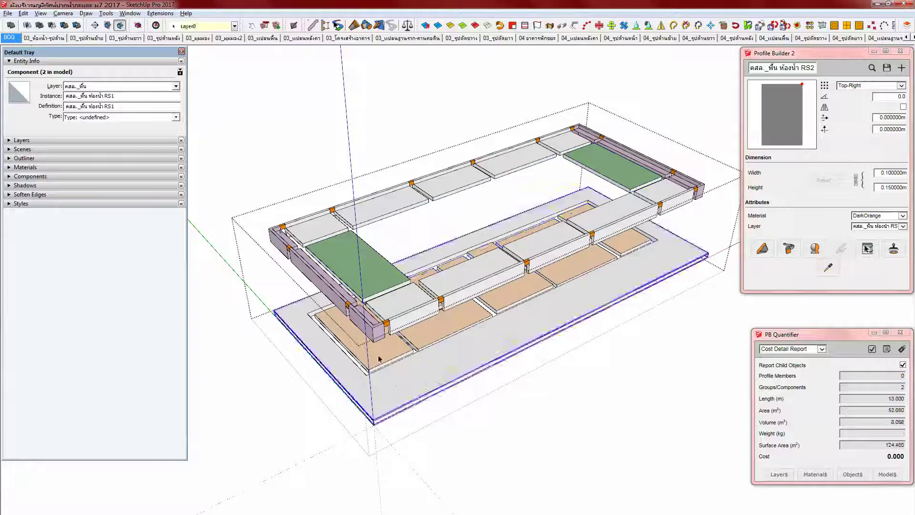
click(374, 310)
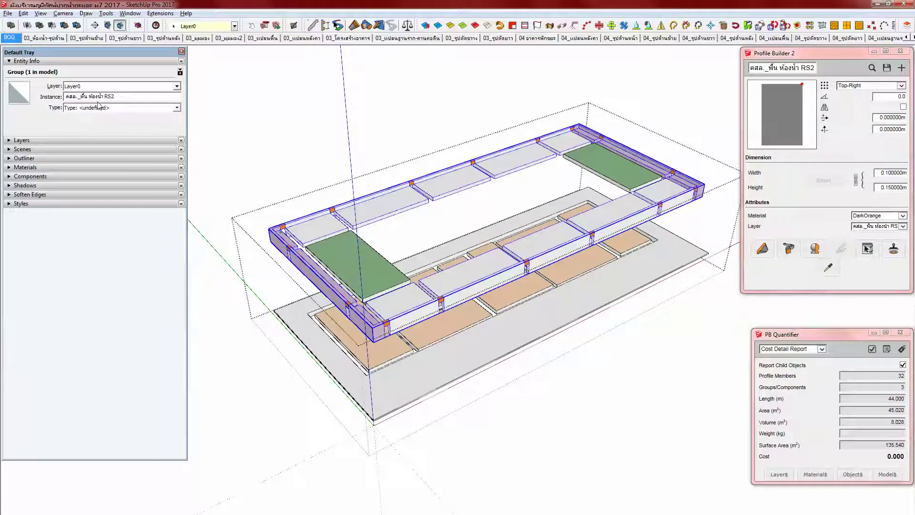
drag(90, 98, 126, 96)
text(หลังคา)
middle_drag(361, 257, 376, 265)
Step: Group the ground-floor slabs with their surrounding GS and RS1 slabs and name the group คสล._พื้นชั้นล่าง
click(391, 339)
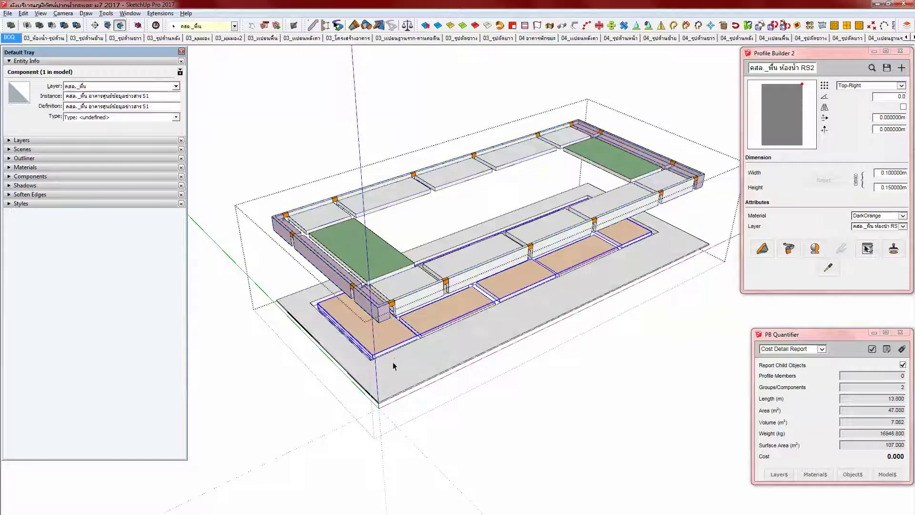
shift+click(399, 376)
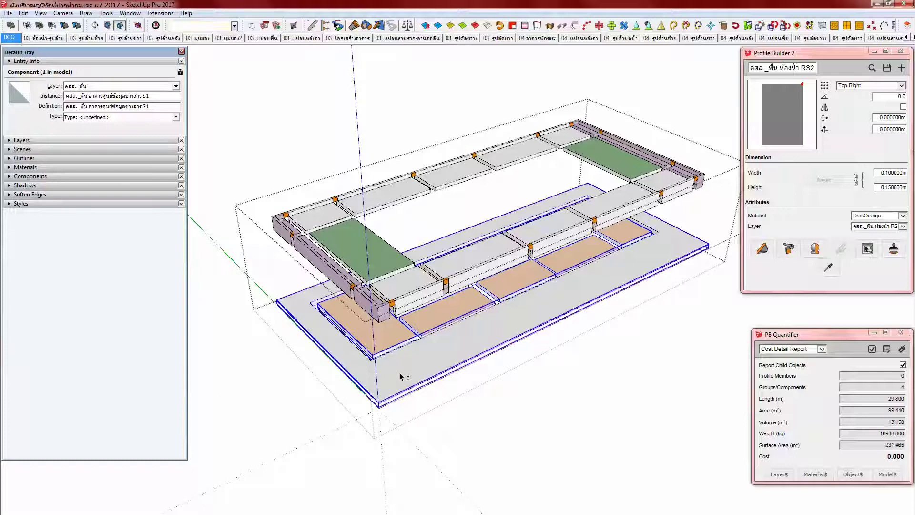
click(399, 376)
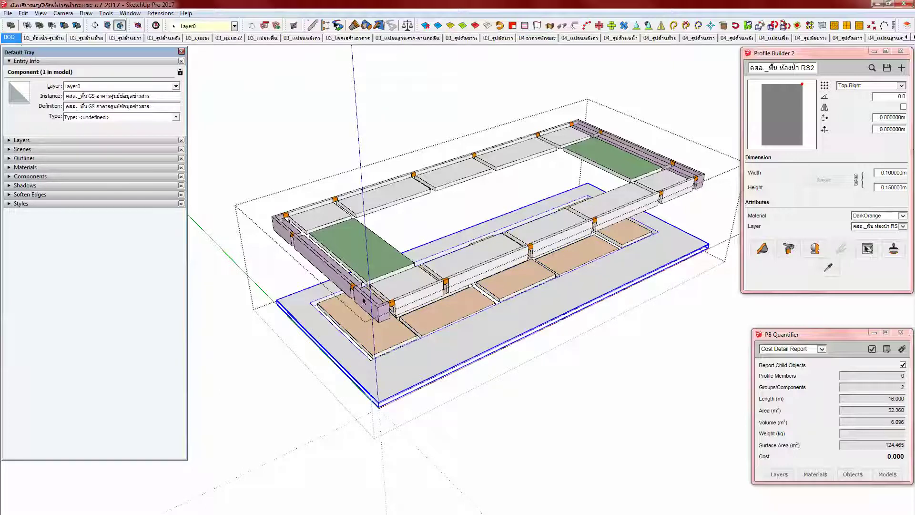
click(359, 261)
click(393, 336)
shift+click(388, 375)
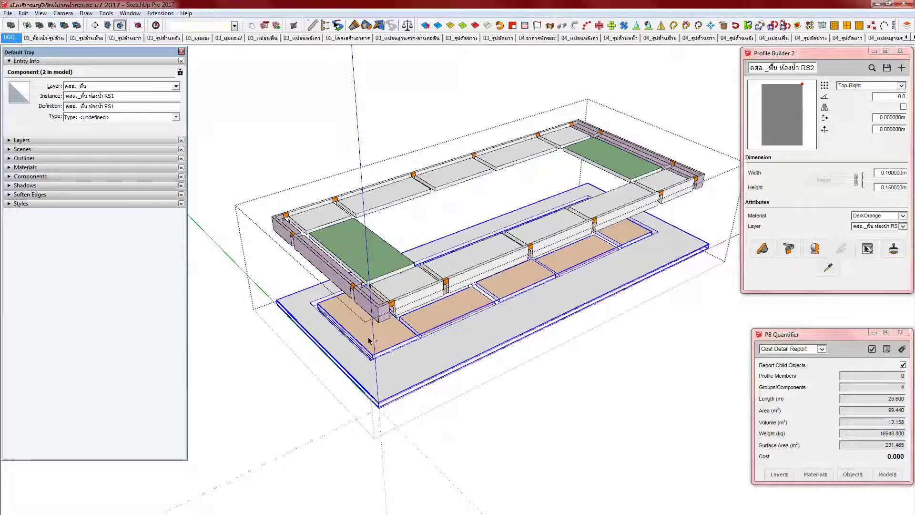
key(ctrl+g)
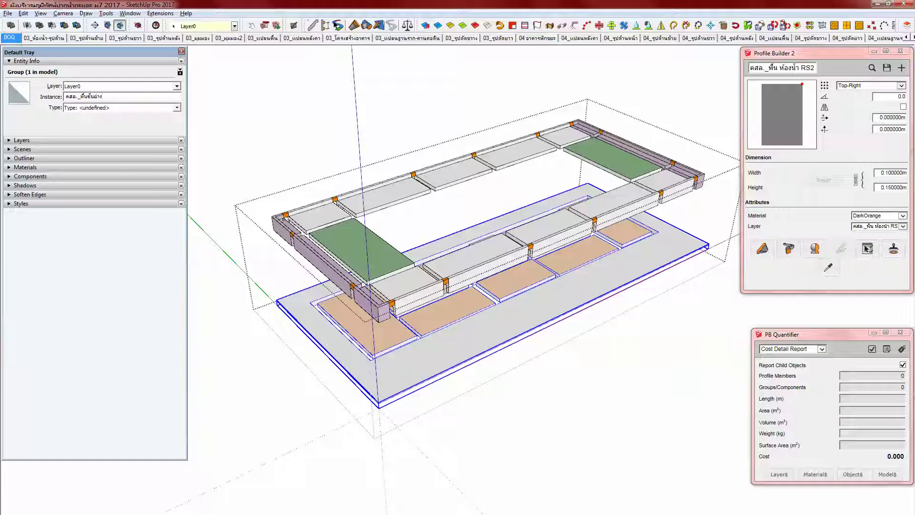
scroll(364, 329, down, 1)
key(Escape)
Step: Open the information centre component above the restroom building, examine how its geometry is organised, and leave it
scroll(369, 292, down, 3)
scroll(361, 286, down, 3)
middle_drag(361, 286, 341, 194)
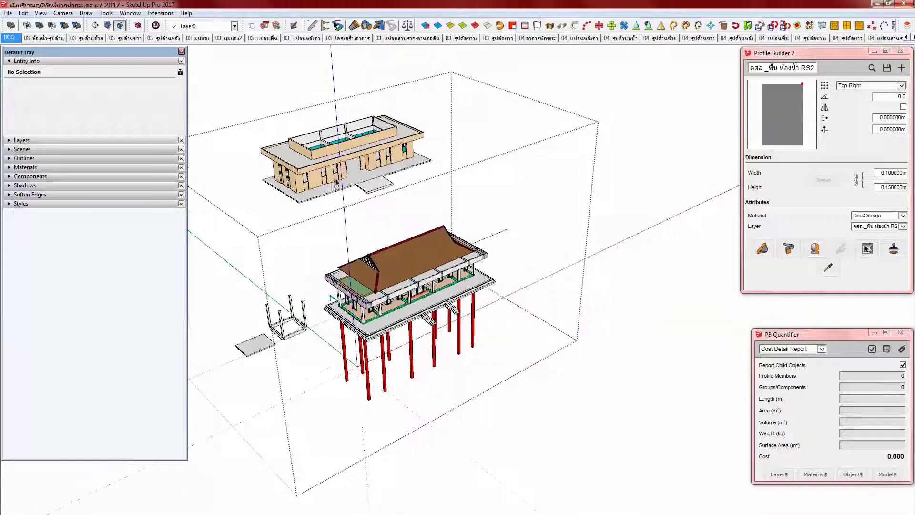
click(335, 185)
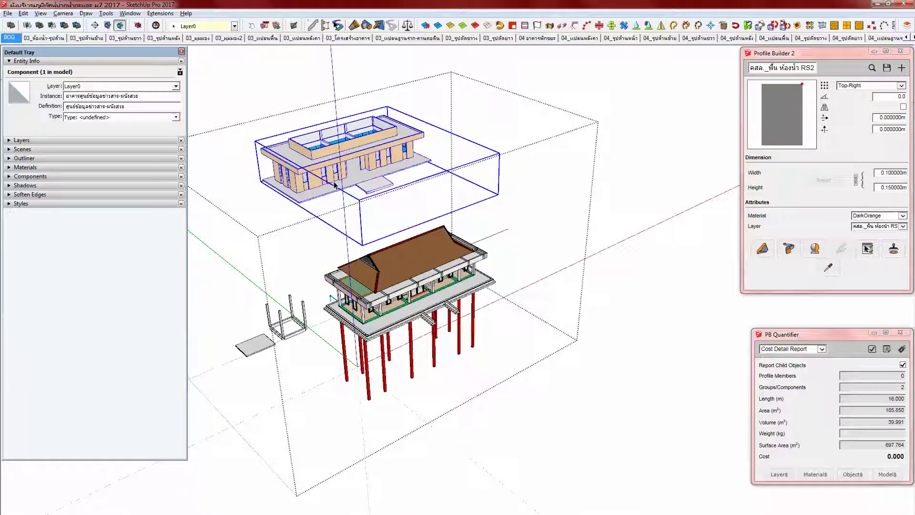
double_click(335, 185)
scroll(335, 185, up, 2)
click(334, 185)
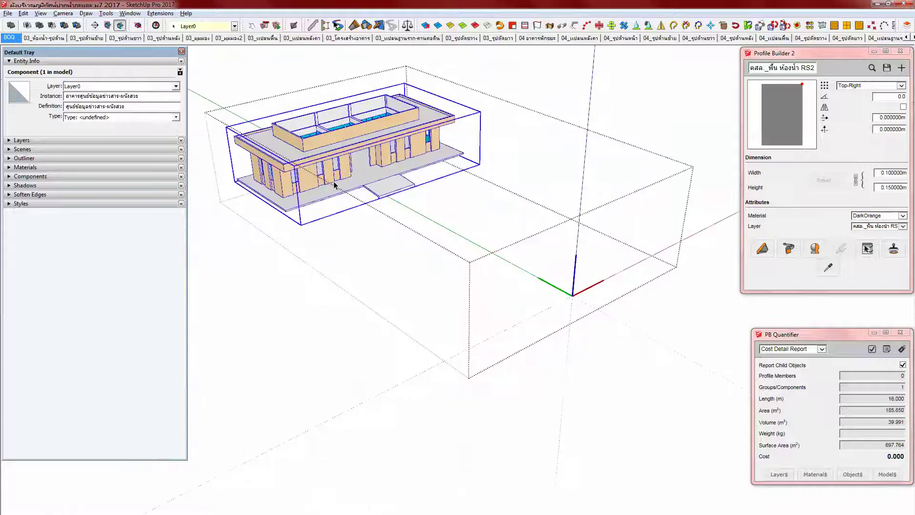
triple_click(334, 184)
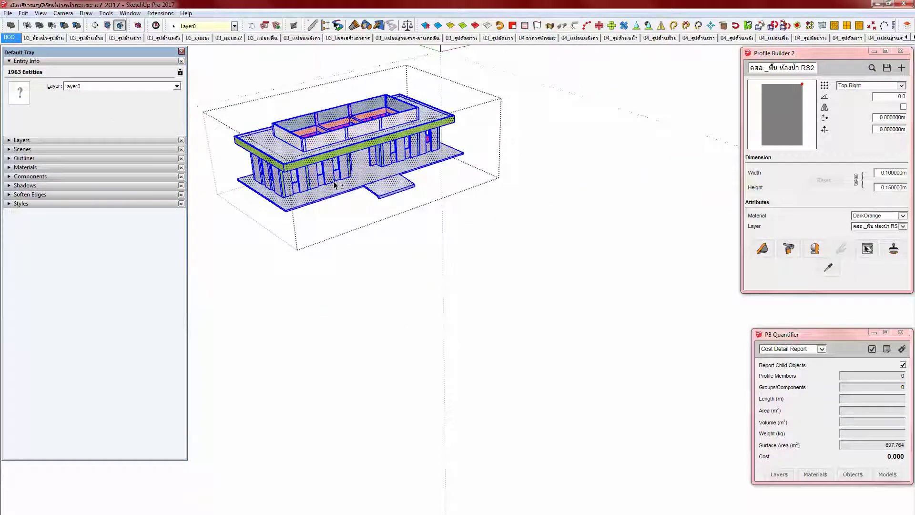
shift+middle_drag(334, 182, 332, 203)
key(Escape)
click(332, 203)
key(Escape)
key(Escape)
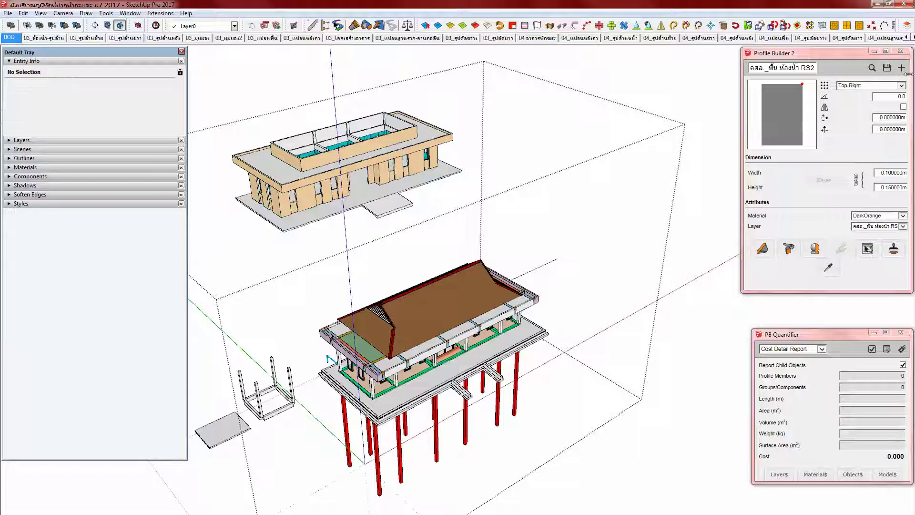
Step: Close the Profile Builder window and examine the restroom building's ground-floor columns, beams and slabs from close up
click(900, 51)
scroll(400, 369, up, 6)
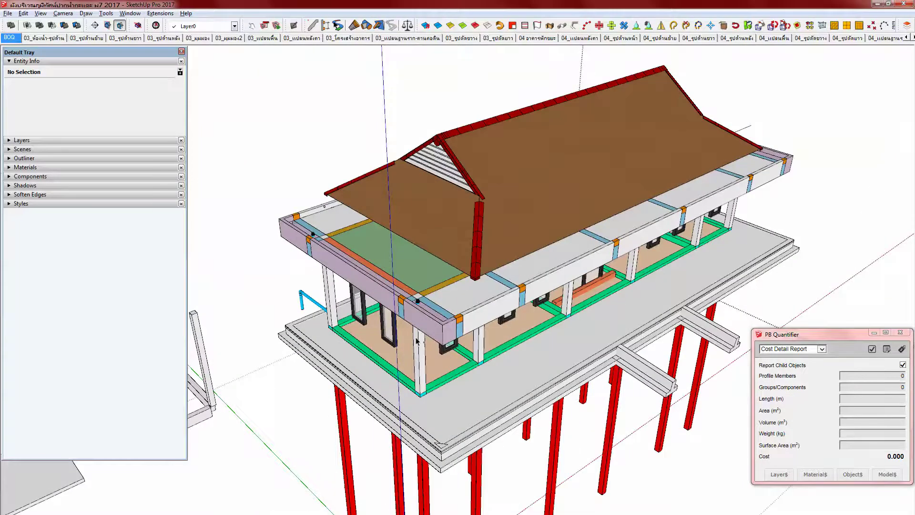
middle_drag(416, 342, 359, 378)
scroll(383, 227, up, 3)
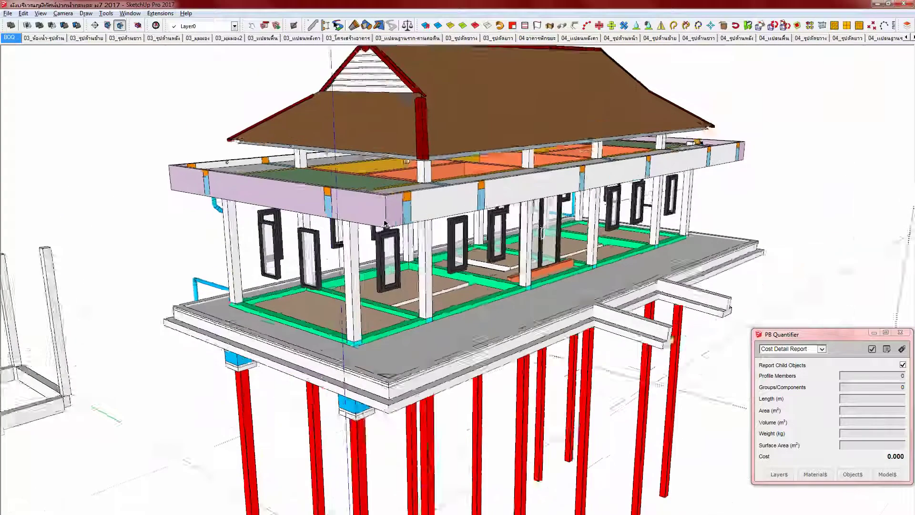
middle_drag(487, 213, 417, 234)
scroll(440, 212, down, 1)
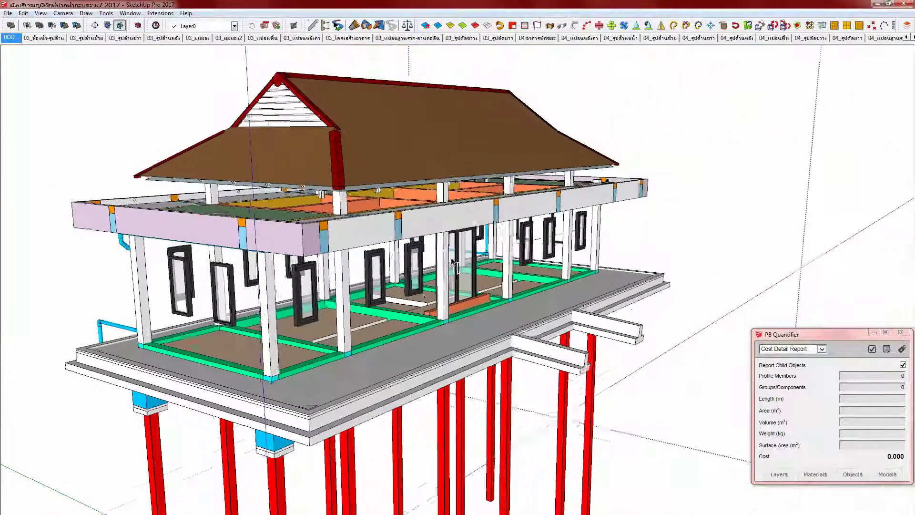
scroll(302, 405, up, 1)
scroll(302, 406, up, 6)
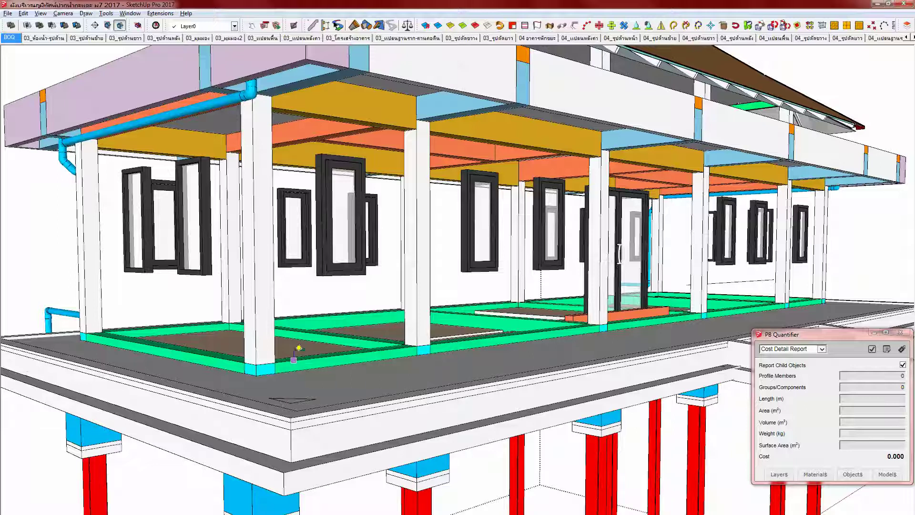
click(297, 410)
key(space)
click(296, 366)
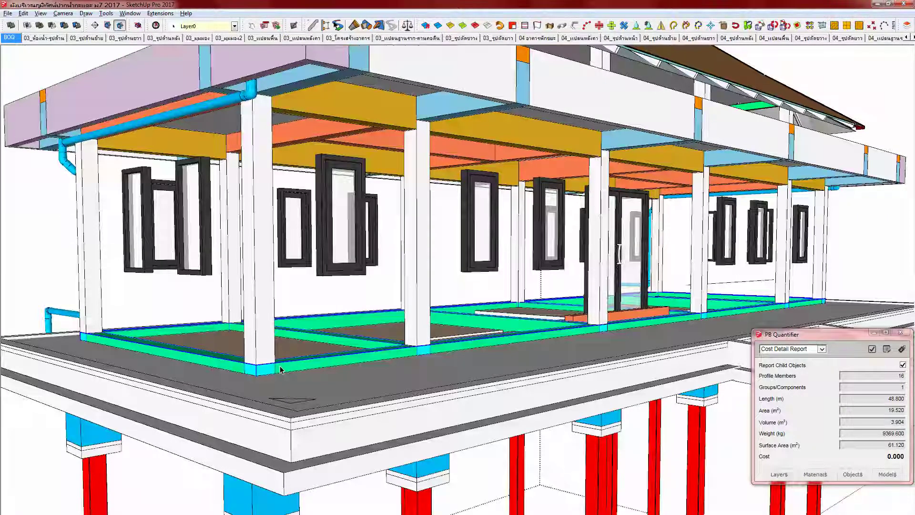
scroll(280, 369, down, 2)
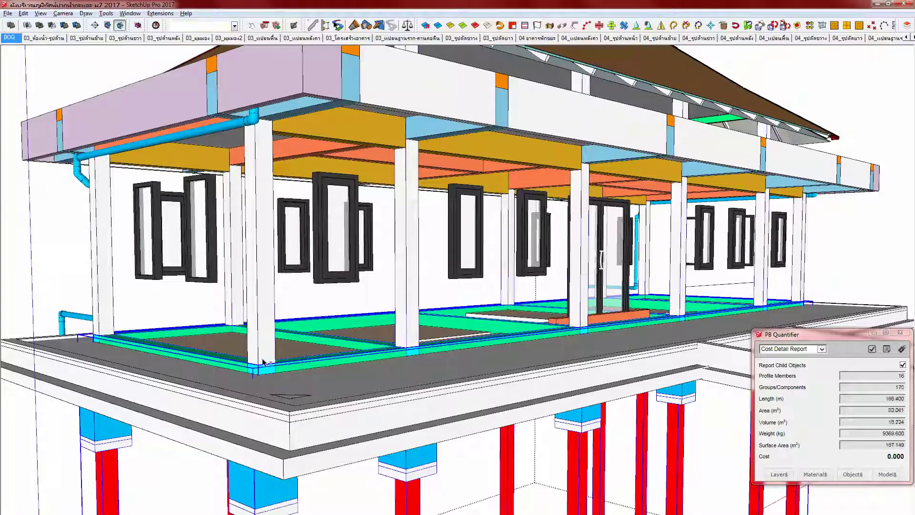
ctrl+click(263, 358)
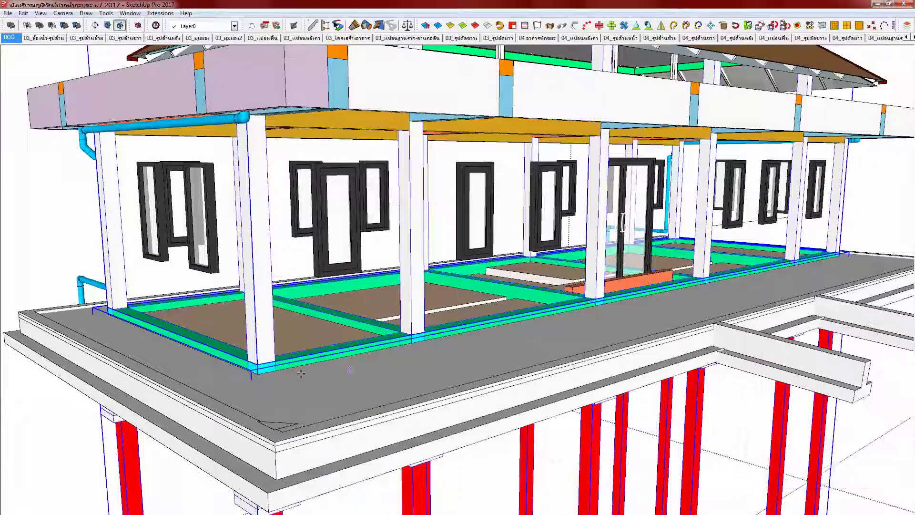
scroll(259, 383, up, 3)
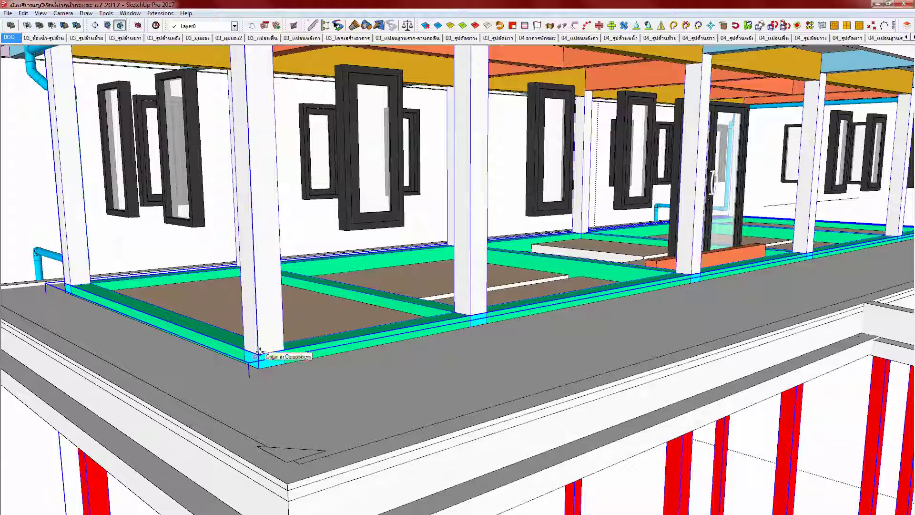
click(290, 351)
scroll(331, 439, up, 5)
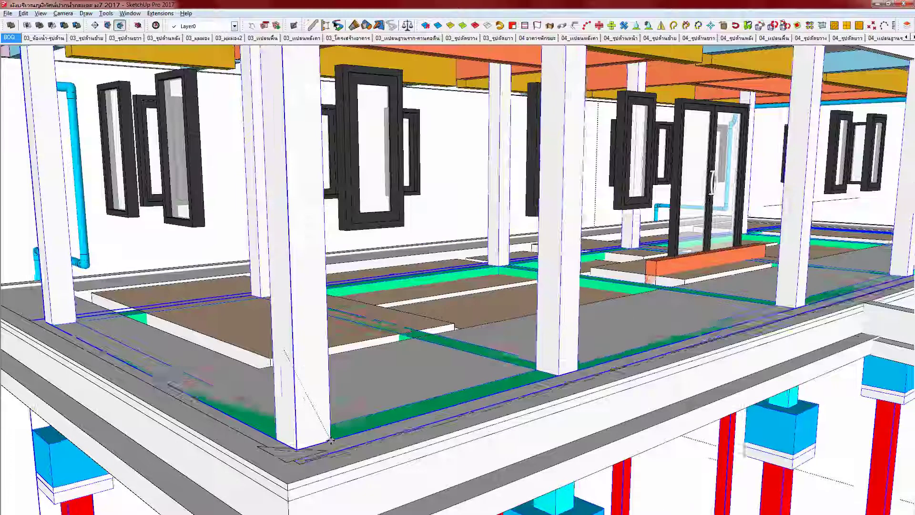
key(Up)
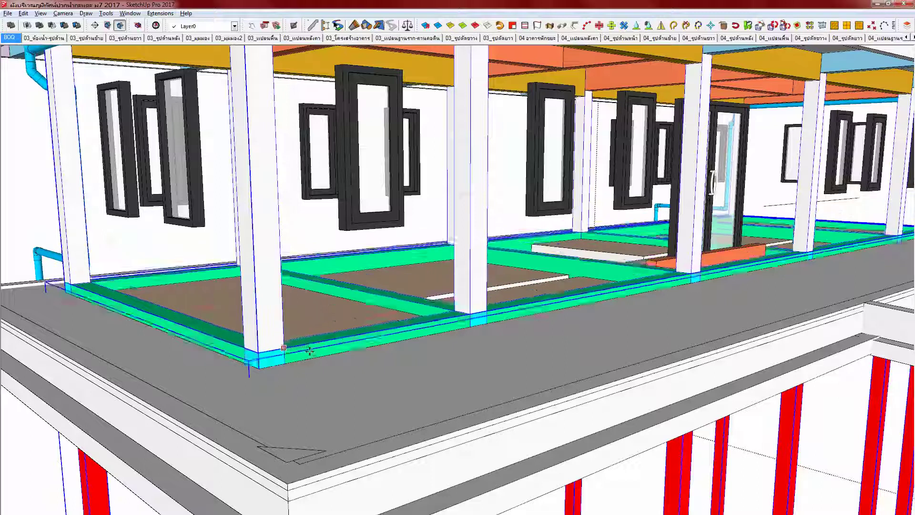
click(310, 351)
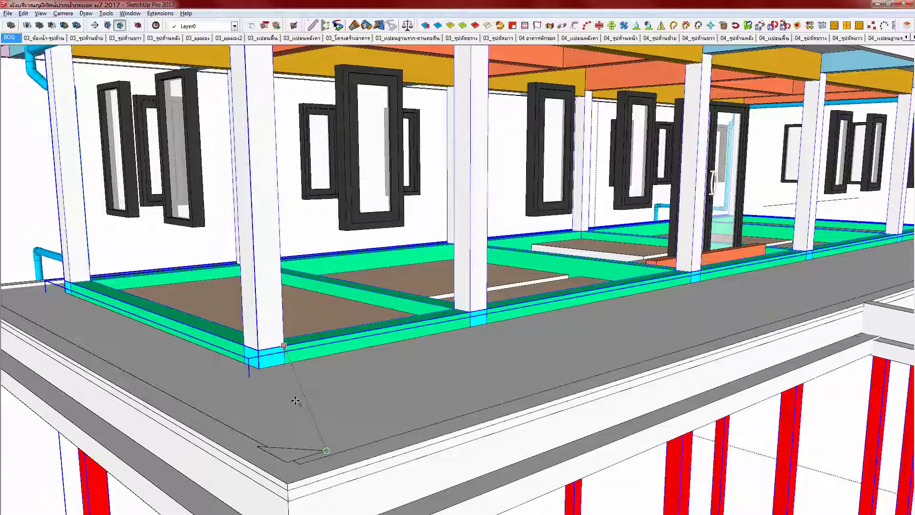
key(Return)
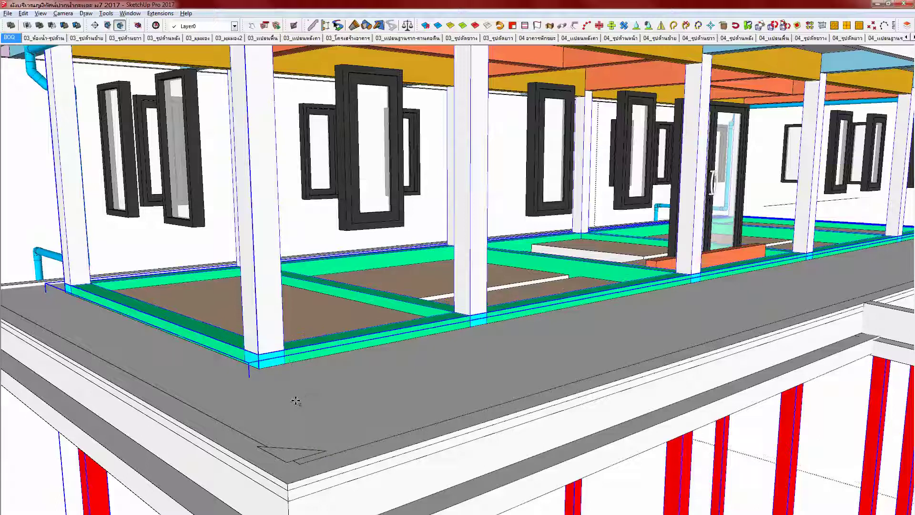
Step: Measure the height difference between the ground beam's top and the floor slab's surface near the corner column
key(t)
click(304, 341)
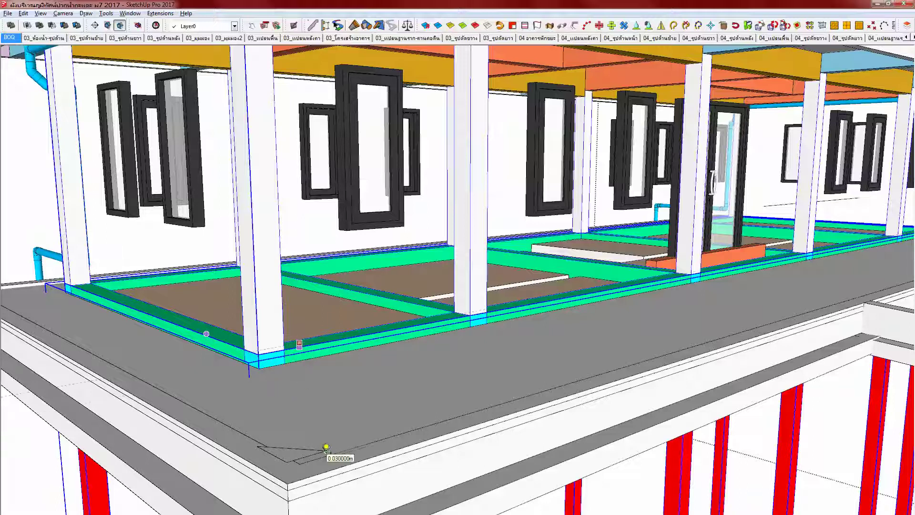
scroll(326, 448, down, 5)
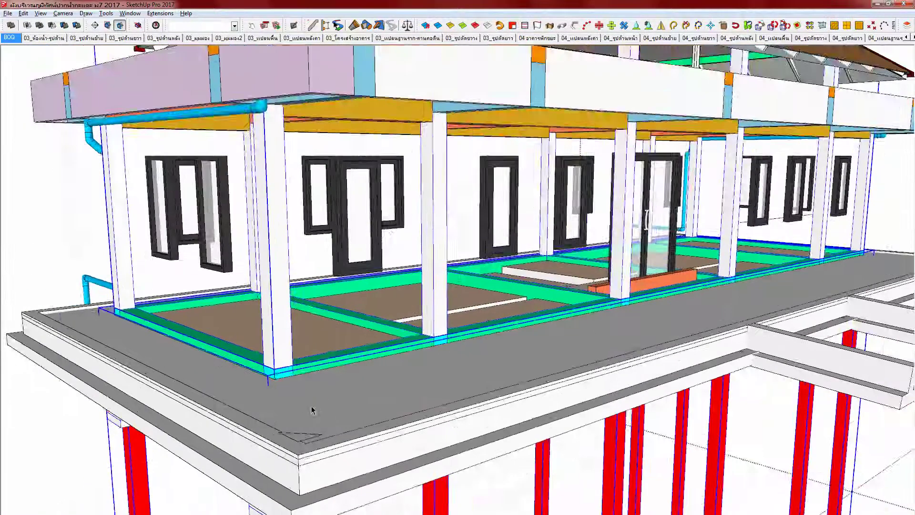
Step: Open the building's structure group and select the ground-floor slab group around the corner column
middle_drag(326, 429, 174, 357)
click(96, 298)
mouse_move(307, 372)
middle_down()
mouse_move(287, 374)
mouse_move(310, 369)
middle_up()
mouse_move(366, 363)
middle_down()
mouse_move(182, 376)
mouse_move(290, 348)
middle_up()
middle_drag(267, 391, 281, 431)
double_click(251, 403)
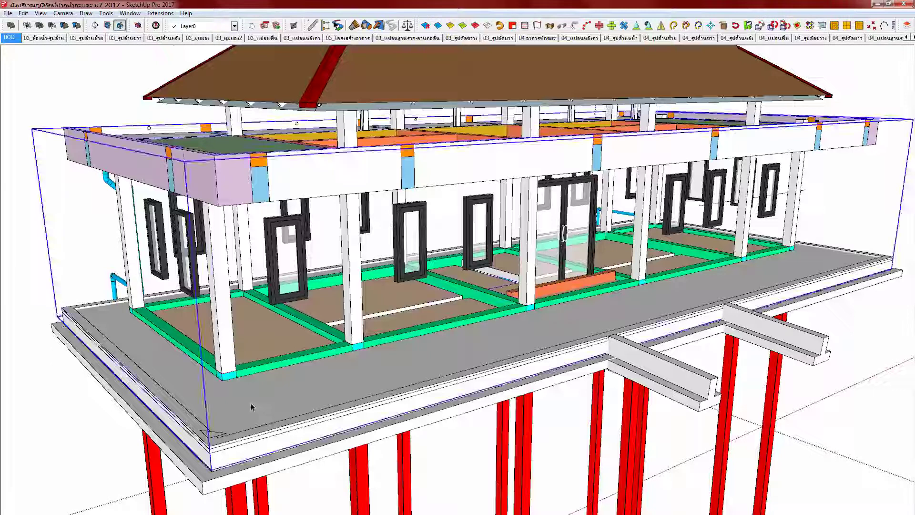
click(243, 398)
middle_drag(242, 384, 257, 437)
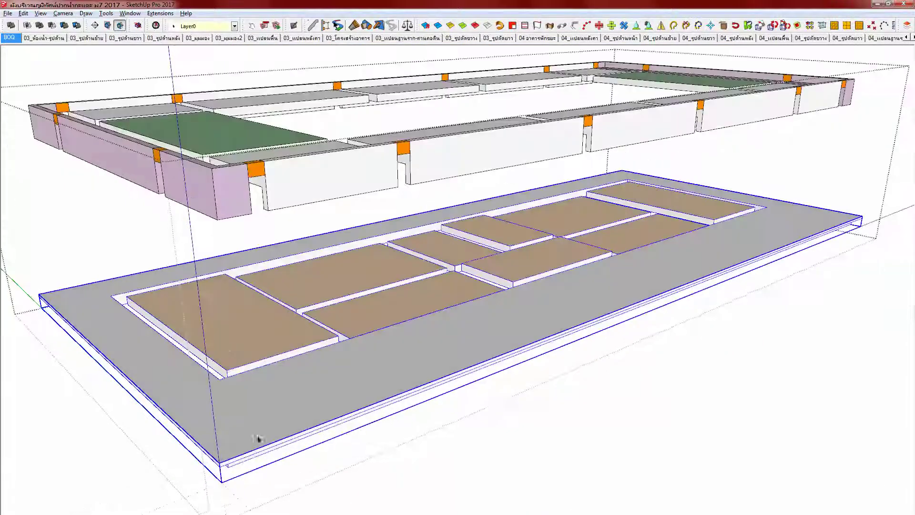
Step: Place a guide near the corner mark and raise the ground-floor slab group vertically until its corner meets it
key(m)
click(219, 463)
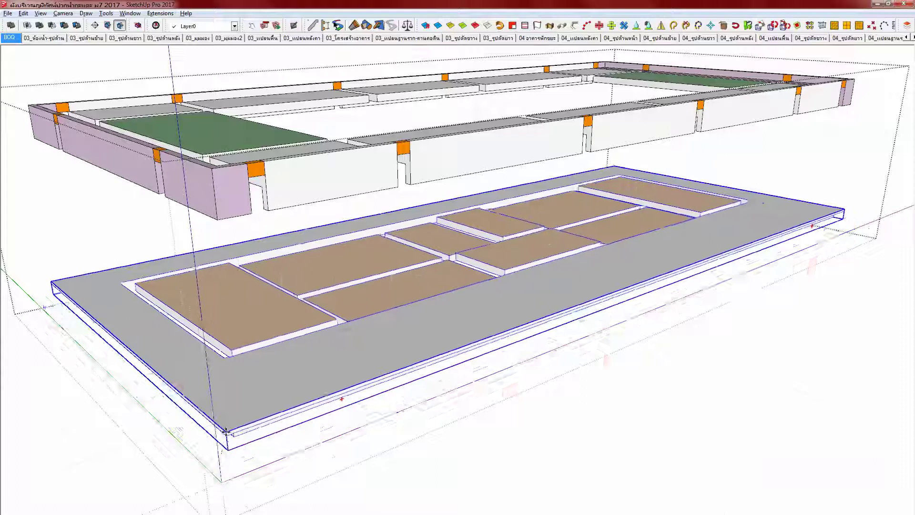
key(i)
key(Up)
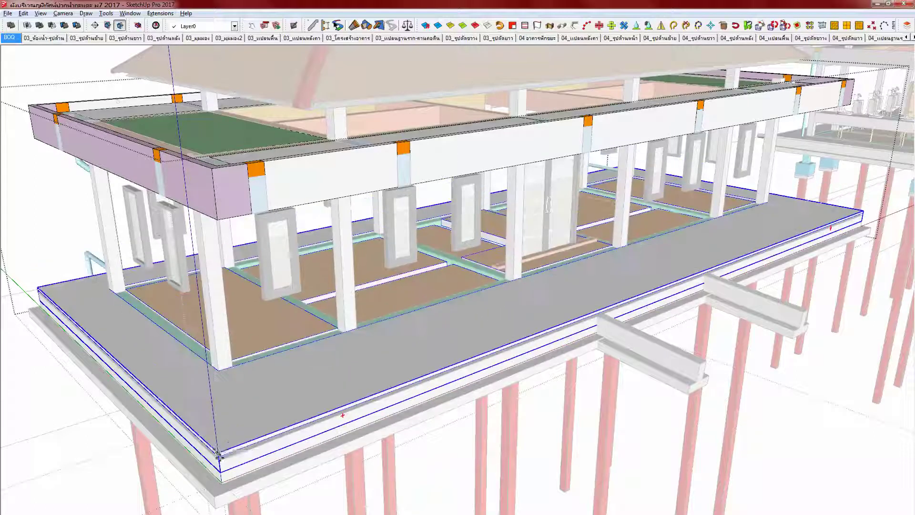
middle_drag(217, 460, 267, 433)
scroll(267, 433, up, 6)
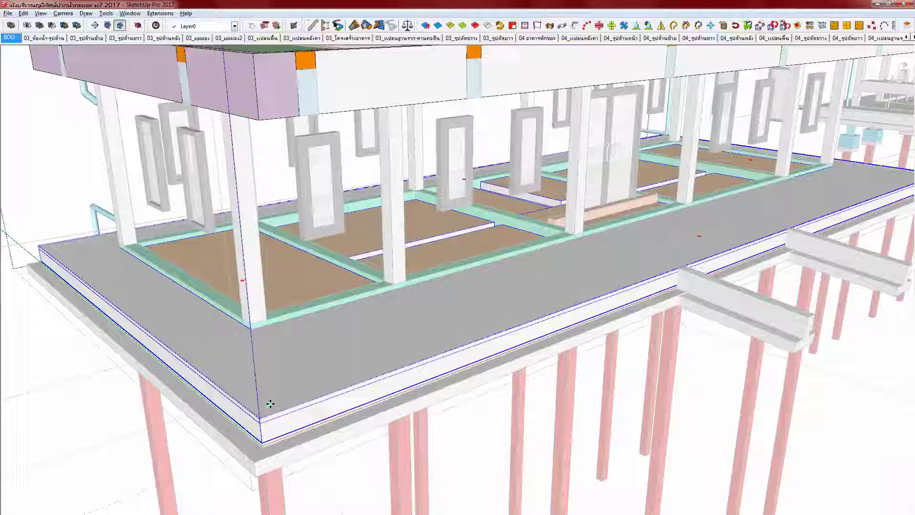
scroll(260, 400, up, 5)
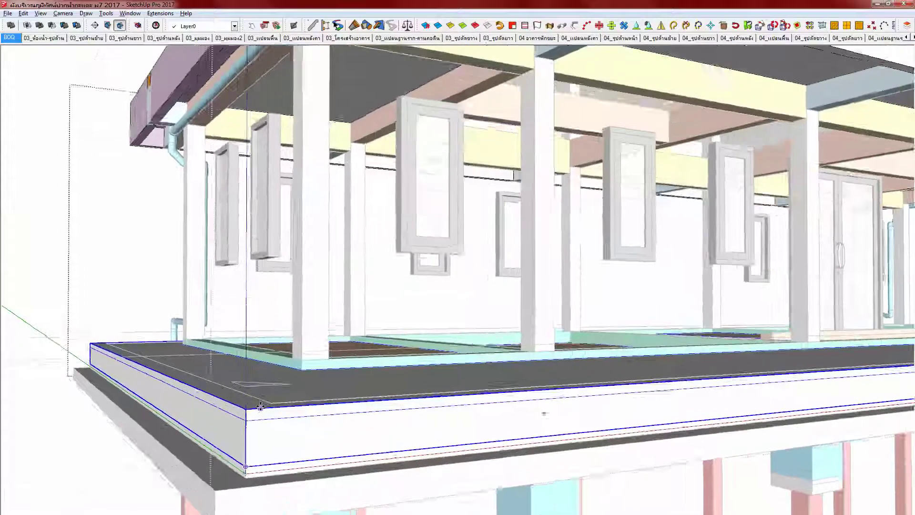
scroll(265, 396, up, 6)
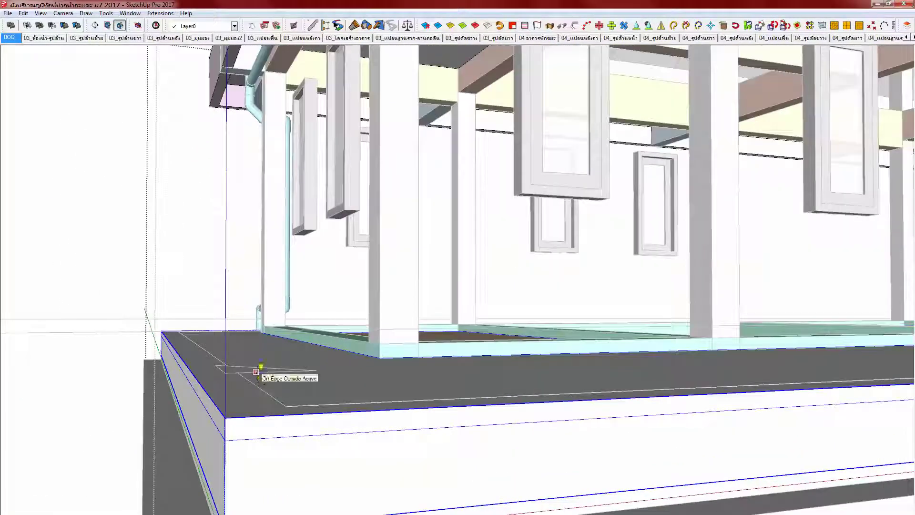
click(256, 371)
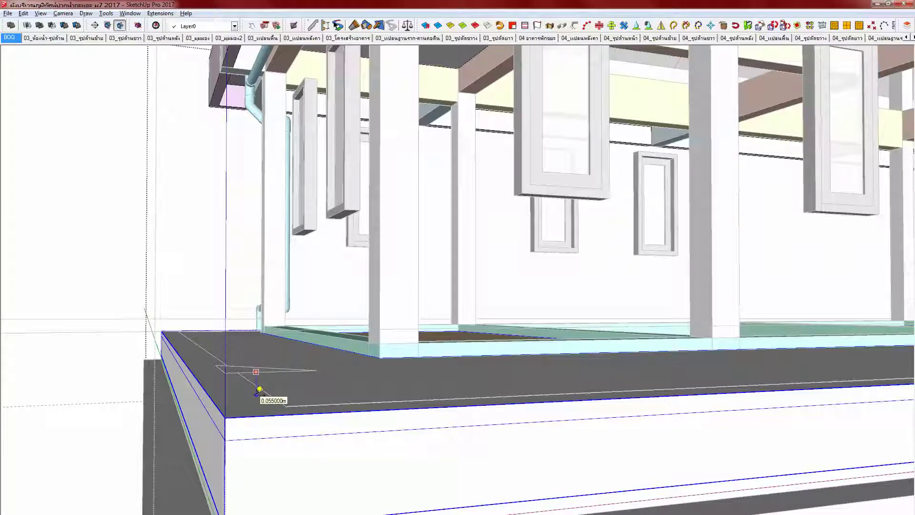
click(259, 389)
middle_drag(242, 413, 232, 416)
click(232, 416)
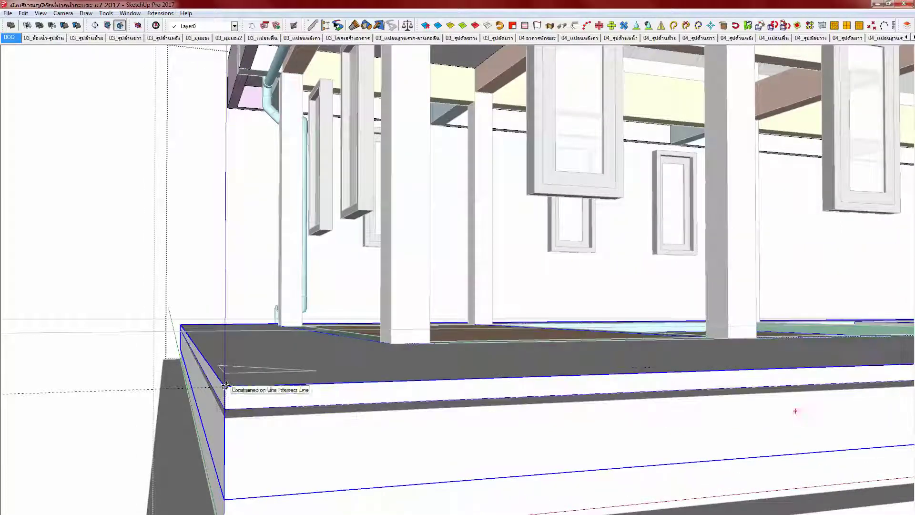
Step: Move the group with the perimeter ledge below the slabs up to the raised slab's lower edge at the corner
middle_drag(225, 384, 290, 424)
mouse_move(255, 415)
middle_down()
mouse_move(255, 366)
mouse_move(244, 442)
mouse_move(314, 422)
middle_up()
scroll(244, 440, down, 2)
click(272, 448)
click(272, 448)
scroll(268, 449, up, 2)
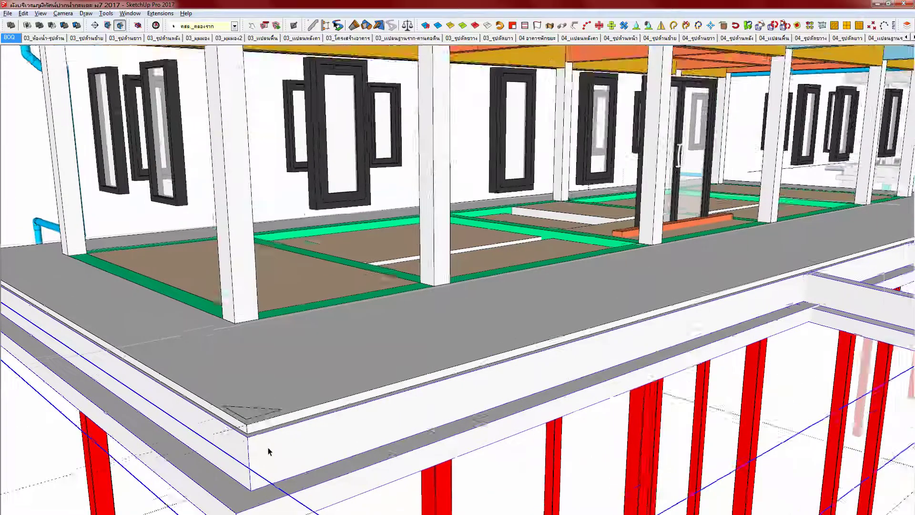
key(m)
click(244, 438)
click(247, 433)
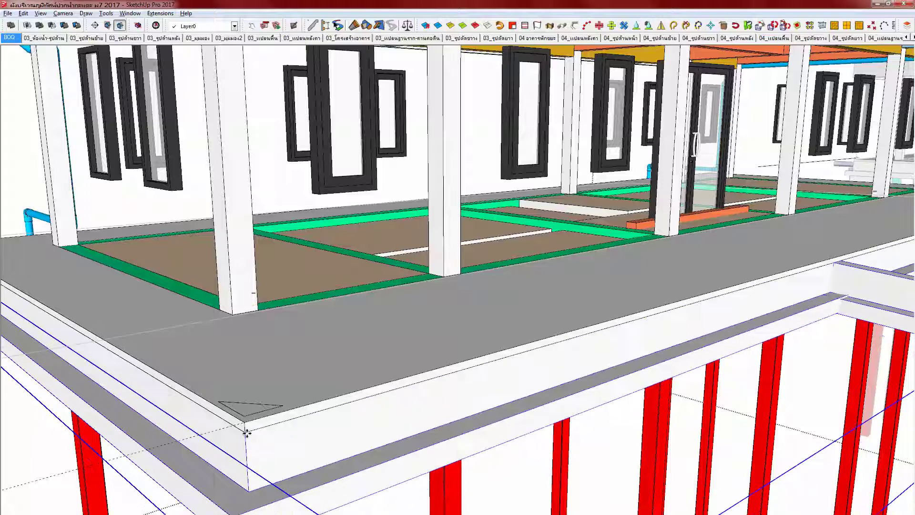
scroll(247, 432, down, 2)
middle_drag(235, 415, 271, 392)
scroll(273, 395, up, 2)
scroll(273, 397, down, 2)
scroll(274, 410, up, 2)
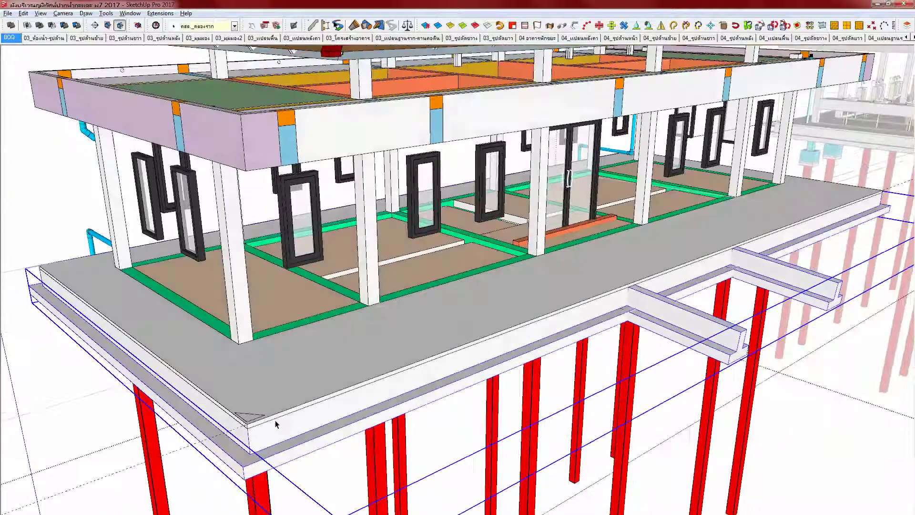
scroll(292, 388, down, 2)
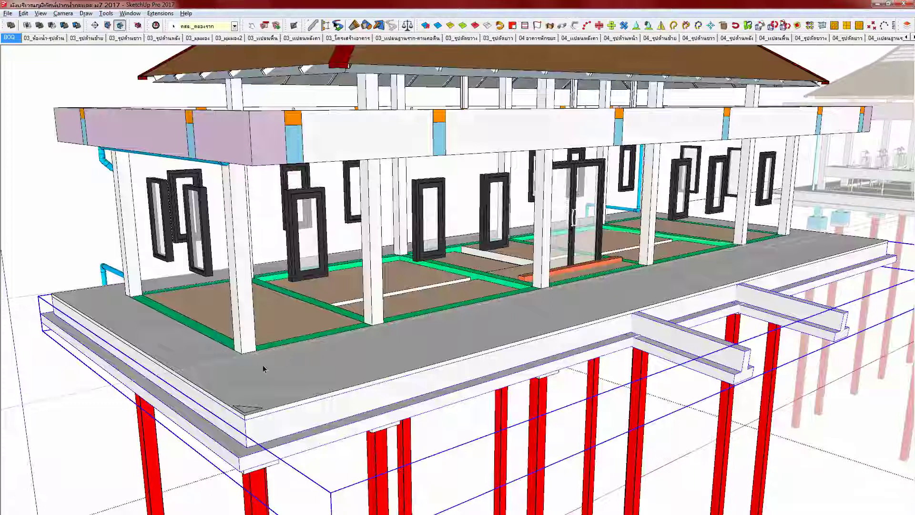
Step: Open the nested ground-floor slab groups down to the slabs on layer คสล._พื้น S1
scroll(253, 376, up, 2)
scroll(476, 335, up, 4)
middle_drag(402, 353, 356, 358)
scroll(590, 345, up, 1)
shift+middle_drag(590, 345, 405, 353)
scroll(364, 345, down, 5)
click(219, 334)
double_click(218, 334)
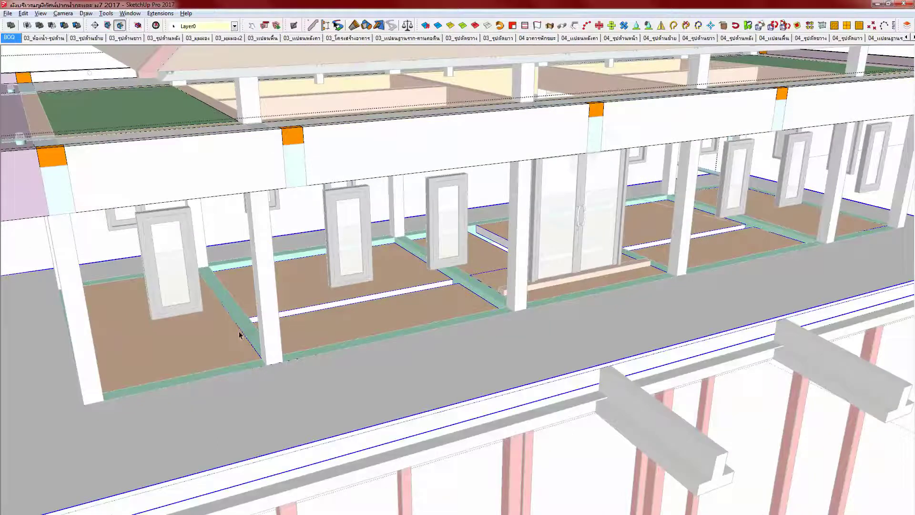
double_click(240, 335)
click(192, 340)
click(192, 339)
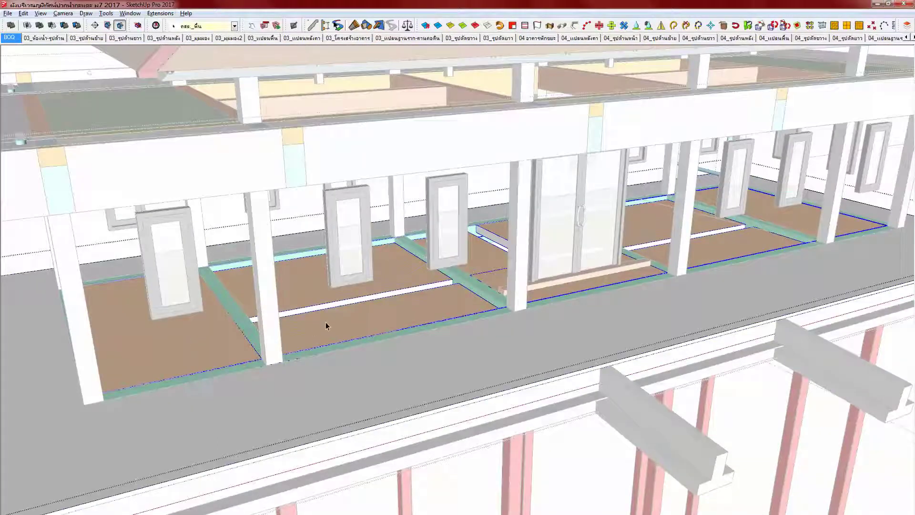
double_click(317, 326)
middle_drag(316, 326, 347, 339)
click(345, 338)
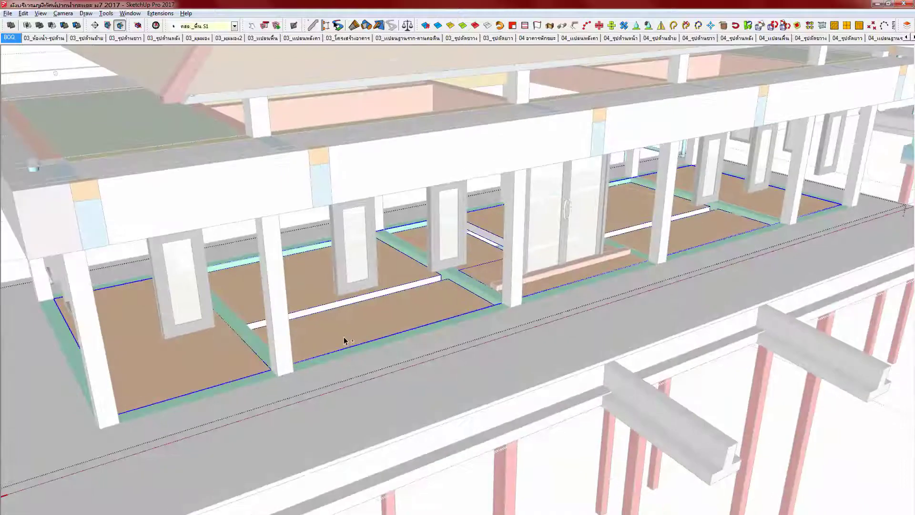
Step: Isolate the S1 slabs and delete the front slab panel in the second bay
key(h)
double_click(313, 336)
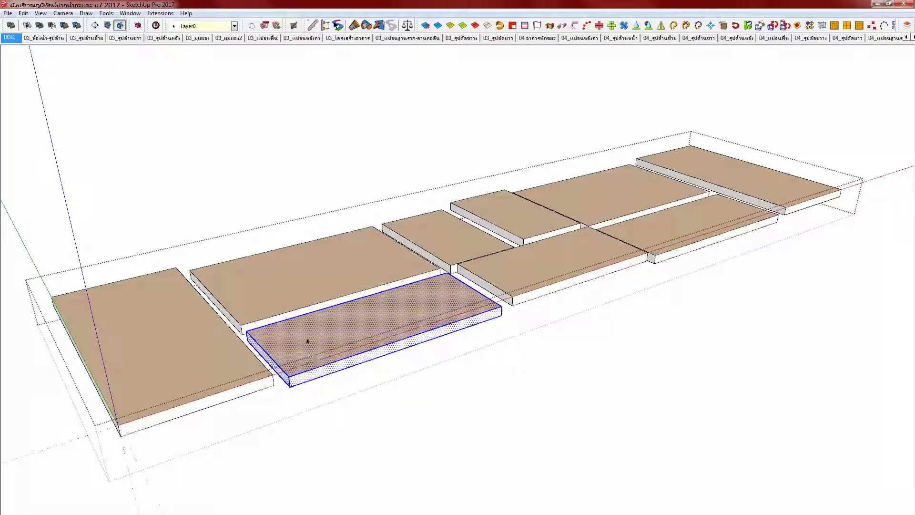
key(Delete)
scroll(287, 296, up, 2)
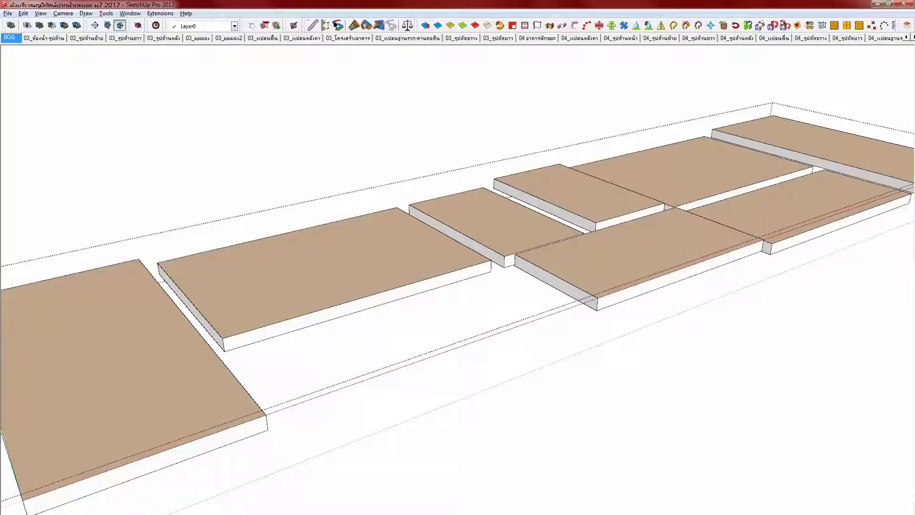
Step: Switch to the structural drawings and examine the beam and slab plan and the S1 slab section, then return to the model
click(233, 478)
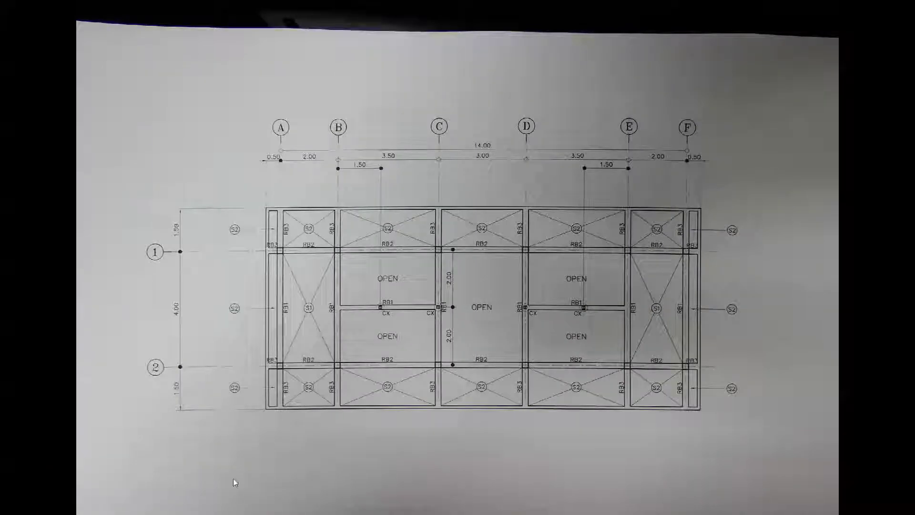
scroll(230, 480, up, 2)
scroll(279, 445, down, 1)
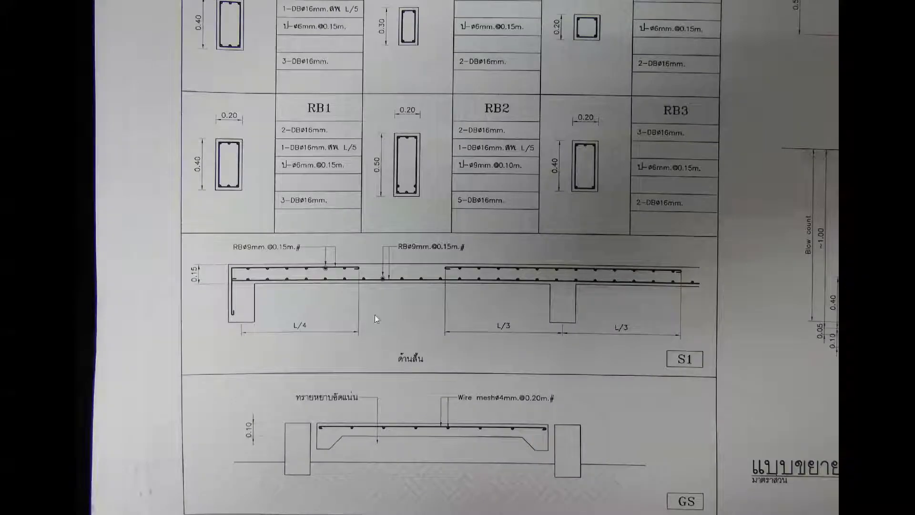
key(alt+Tab)
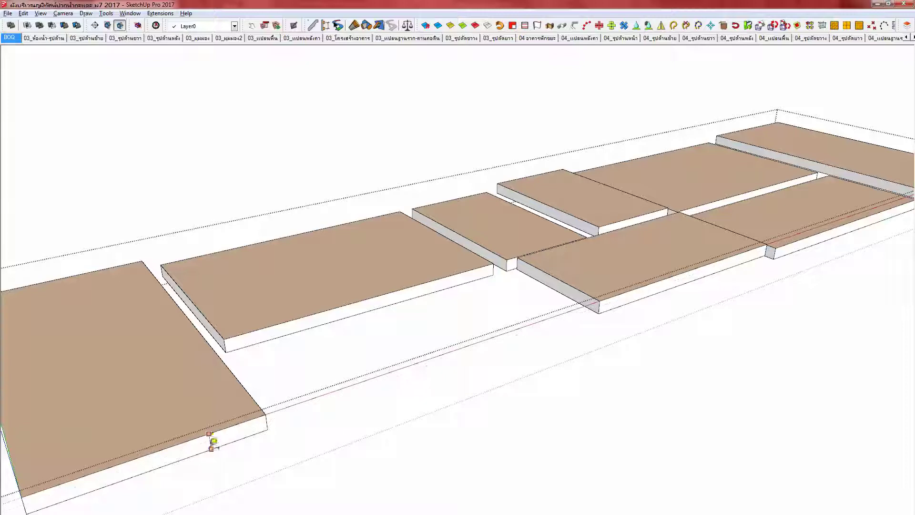
Step: Extend the remaining slab panel in the second bay with Push/Pull across the emptied area to the front beam
key(space)
key(p)
click(259, 342)
key(i)
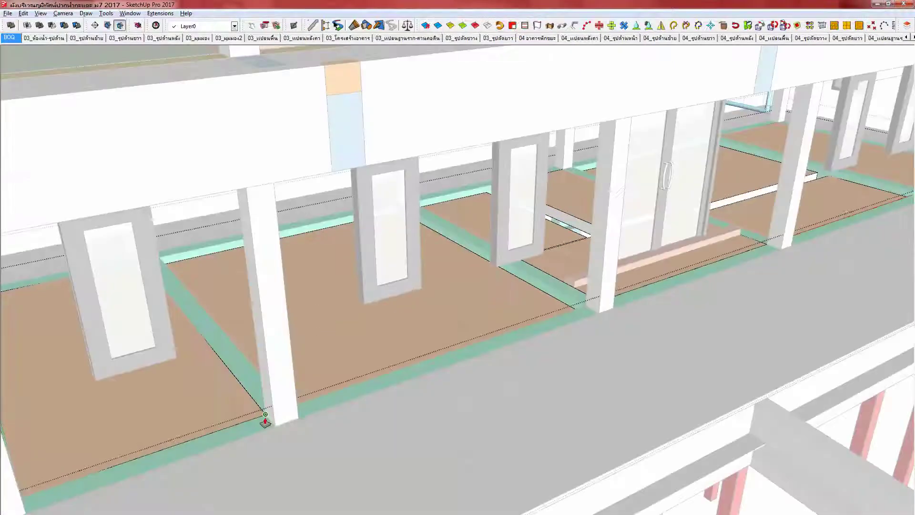
middle_drag(410, 380, 359, 329)
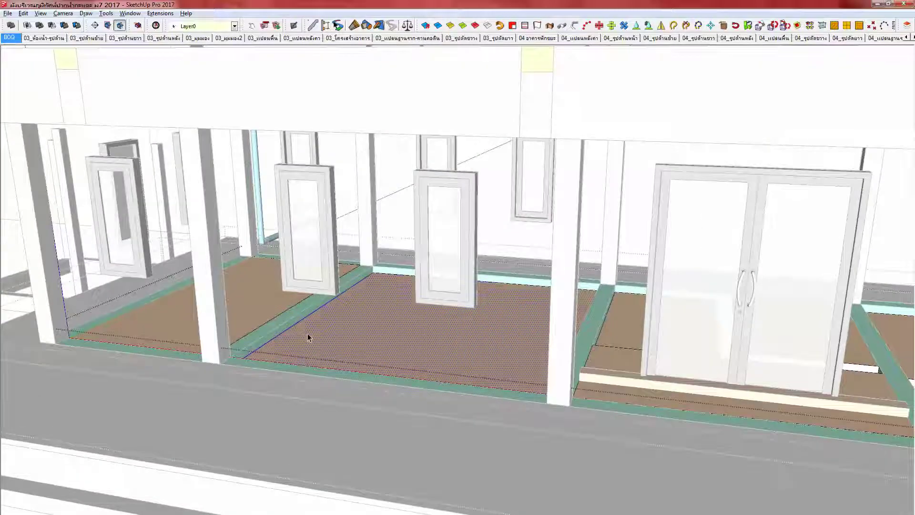
scroll(307, 337, up, 4)
click(275, 354)
Step: Hide the architectural layers สถาปัตย์_ผนังสวย and สถาปัตย์_ประตู
scroll(280, 328, down, 5)
shift+middle_drag(428, 336, 250, 307)
key(F2)
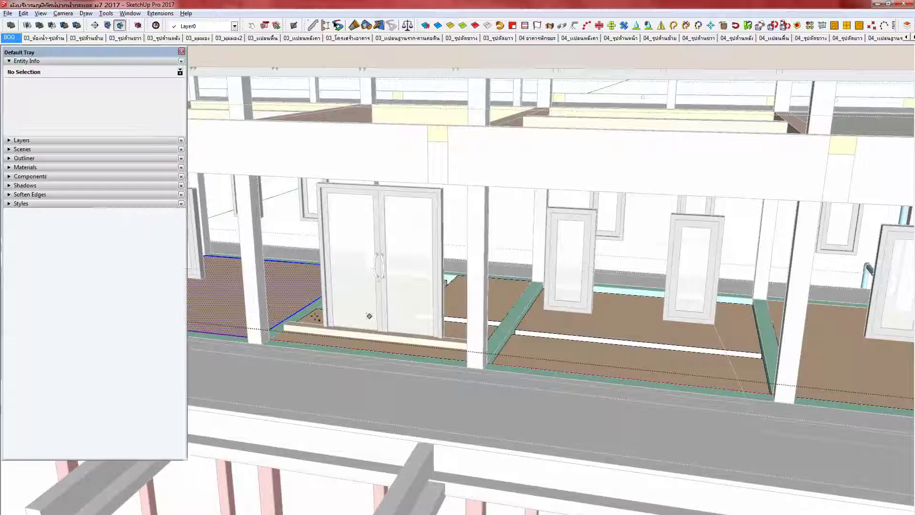
click(36, 140)
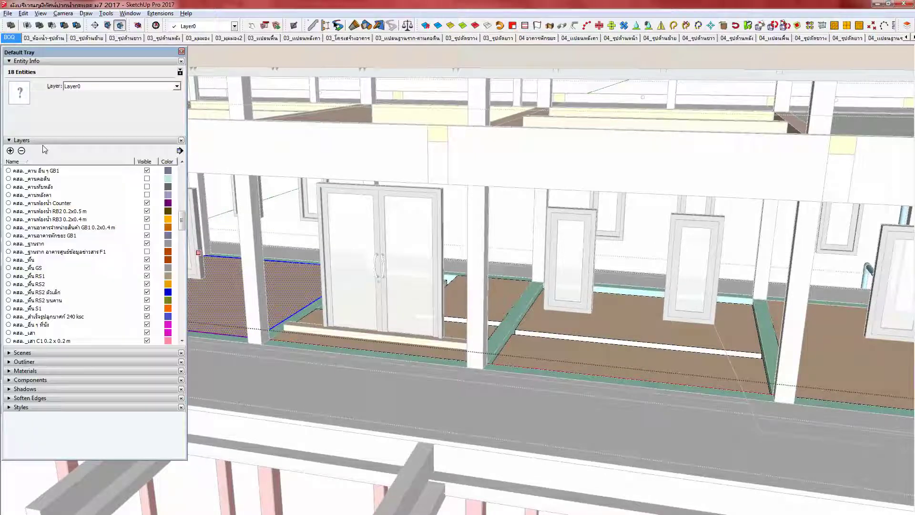
drag(184, 221, 189, 301)
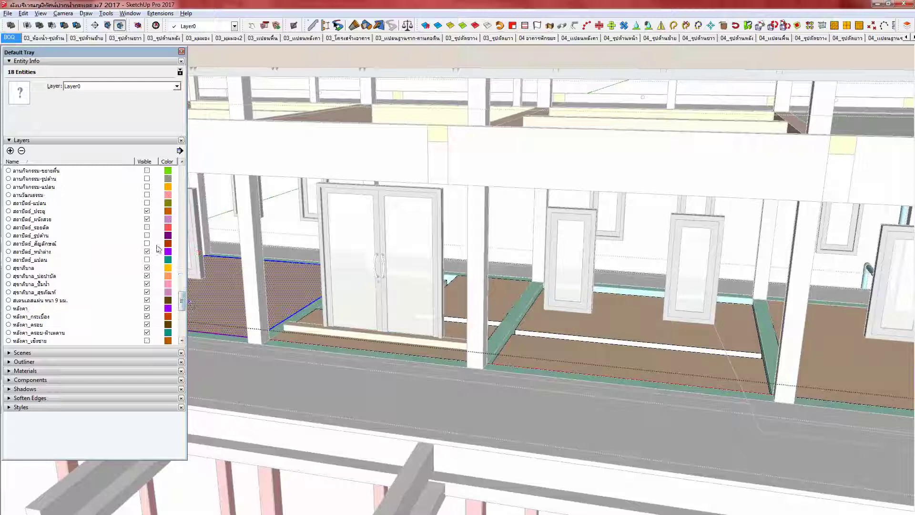
click(147, 219)
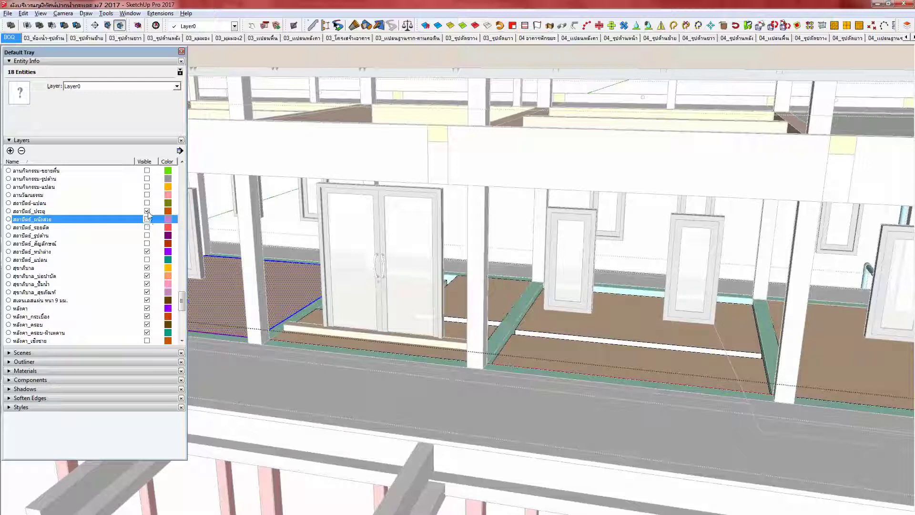
click(147, 211)
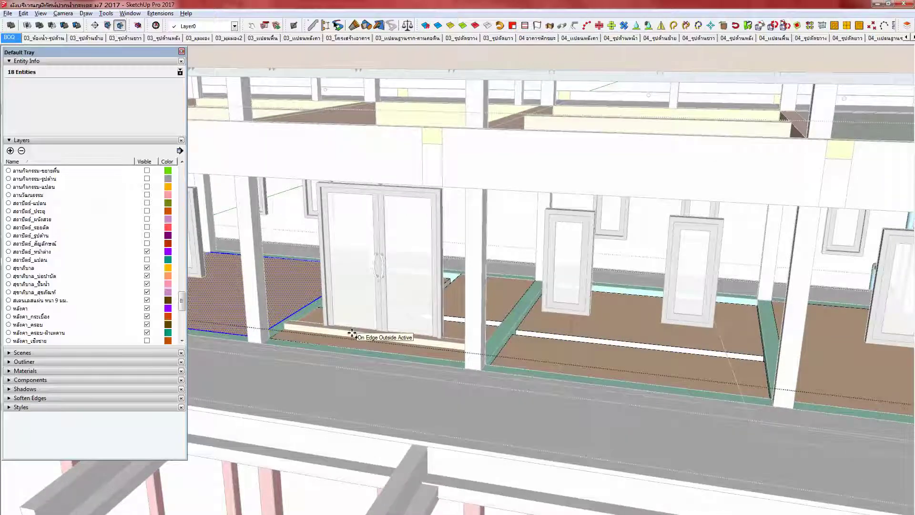
Step: Check which group holds the entrance double door and hide its layer สถาปัตย์_หน้าต่าง
shift+middle_drag(342, 305, 338, 309)
key(Delete)
key(space)
click(361, 239)
click(361, 239)
double_click(360, 239)
click(360, 240)
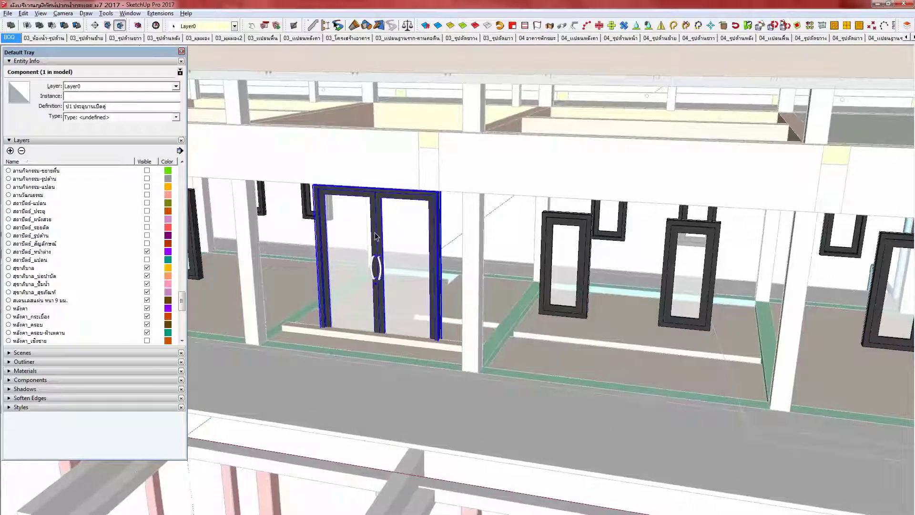
click(368, 244)
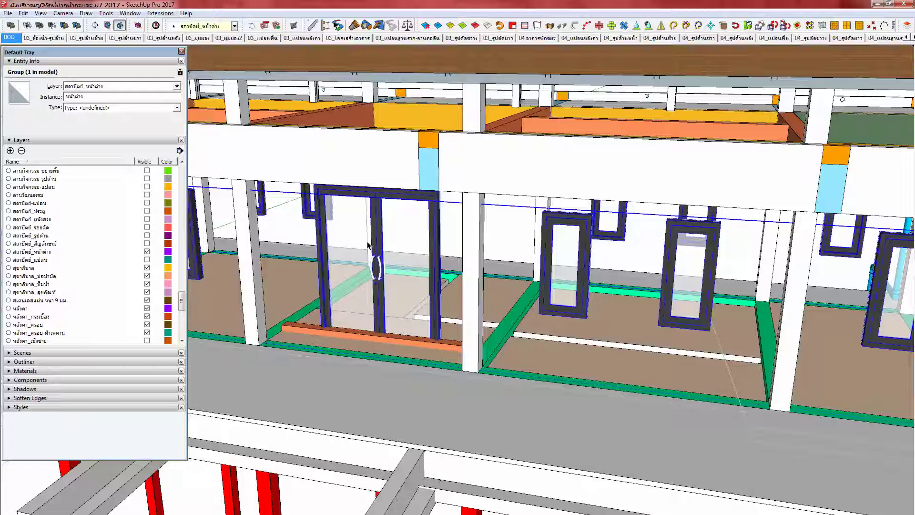
scroll(402, 274, down, 2)
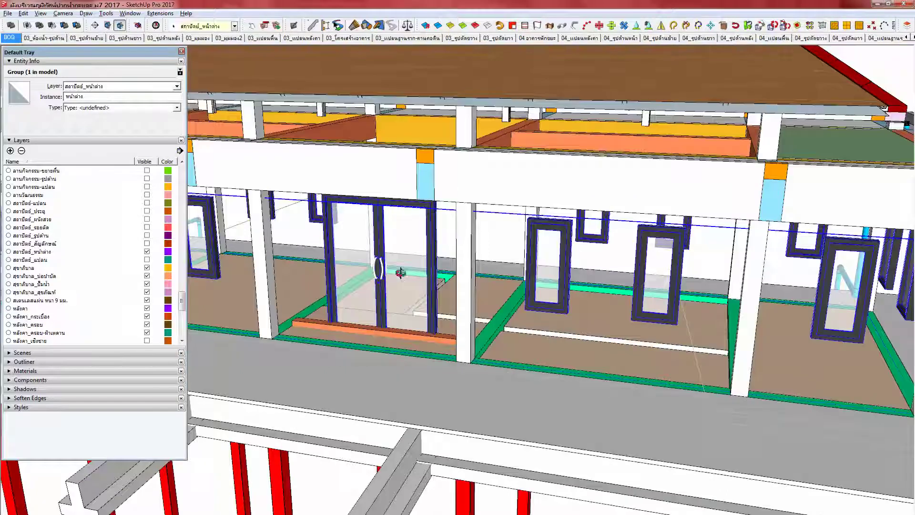
click(147, 251)
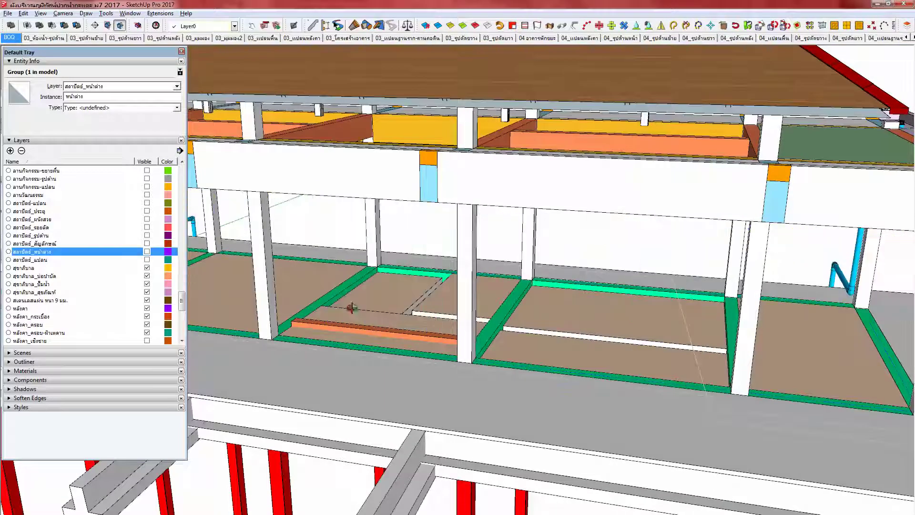
scroll(416, 361, up, 4)
scroll(416, 361, up, 4)
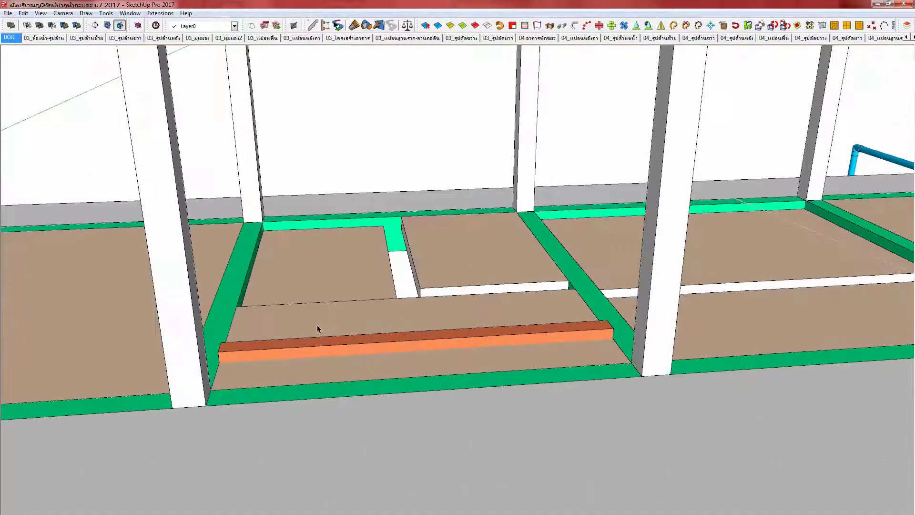
scroll(267, 332, up, 2)
double_click(249, 328)
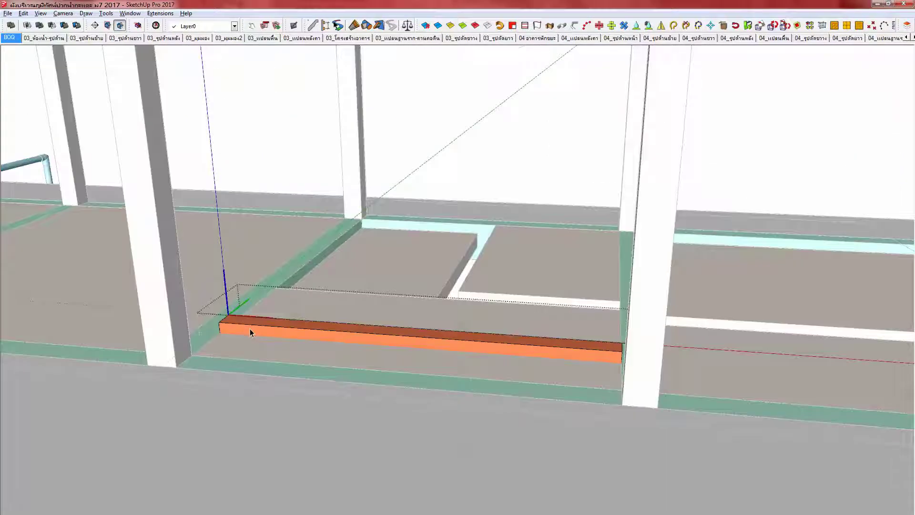
key(Escape)
click(240, 325)
scroll(239, 324, up, 2)
key(m)
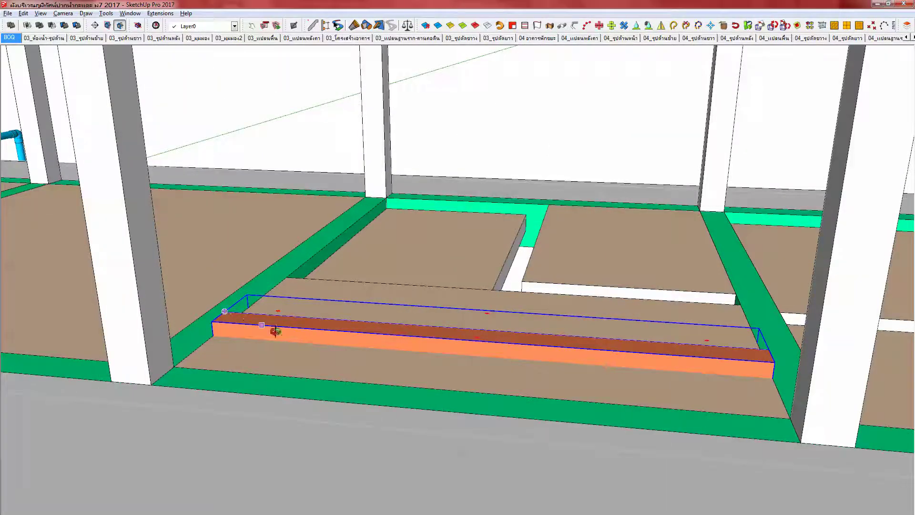
scroll(240, 358, up, 2)
double_click(270, 312)
middle_drag(271, 311, 298, 356)
click(285, 346)
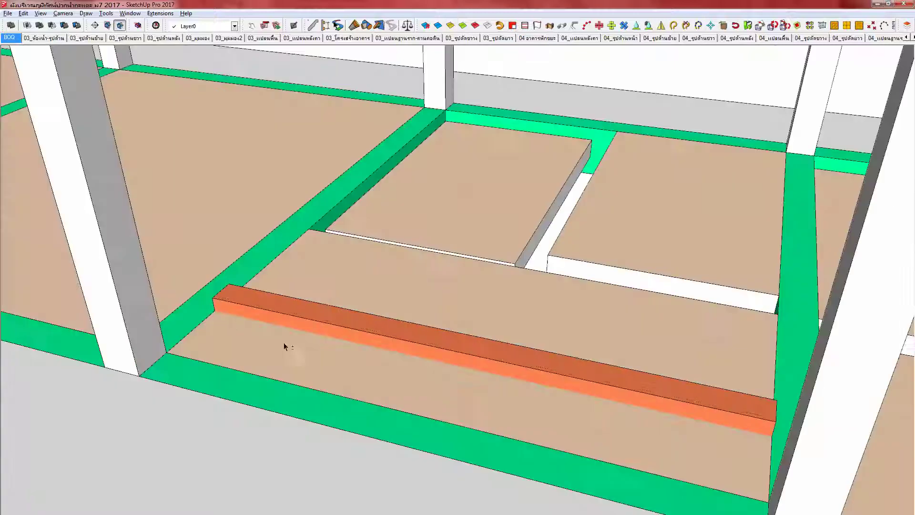
Step: Move the orange cross beam in the middle bay down from its top corner to the slab surface
click(233, 312)
scroll(233, 312, up, 2)
key(m)
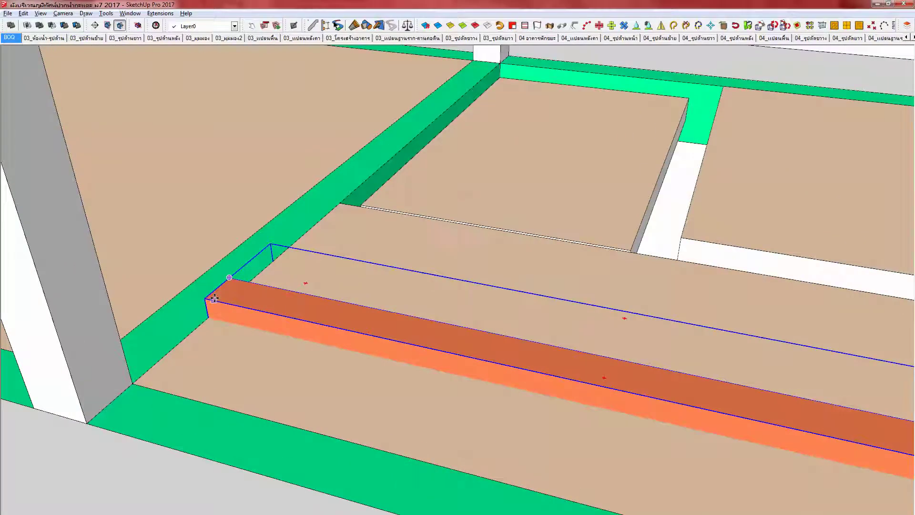
click(205, 297)
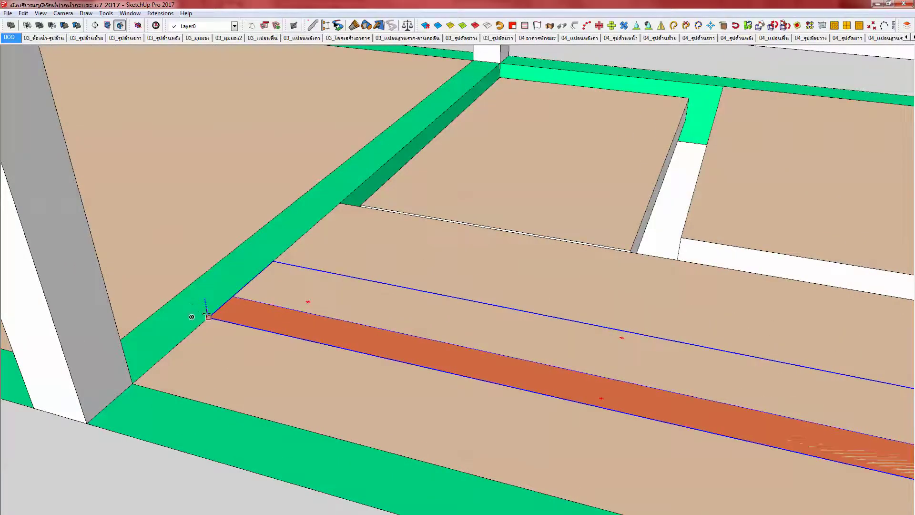
click(208, 315)
scroll(230, 312, down, 5)
middle_drag(260, 320, 393, 288)
key(space)
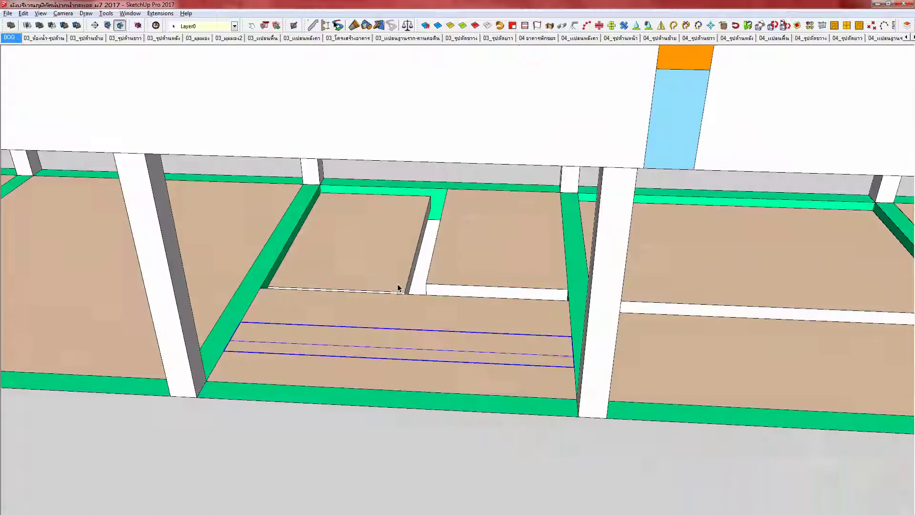
middle_drag(337, 306, 365, 312)
Step: Switch to the foundation plan drawing and examine beam GB2 between grids C and D, then return to the model
key(alt+Tab)
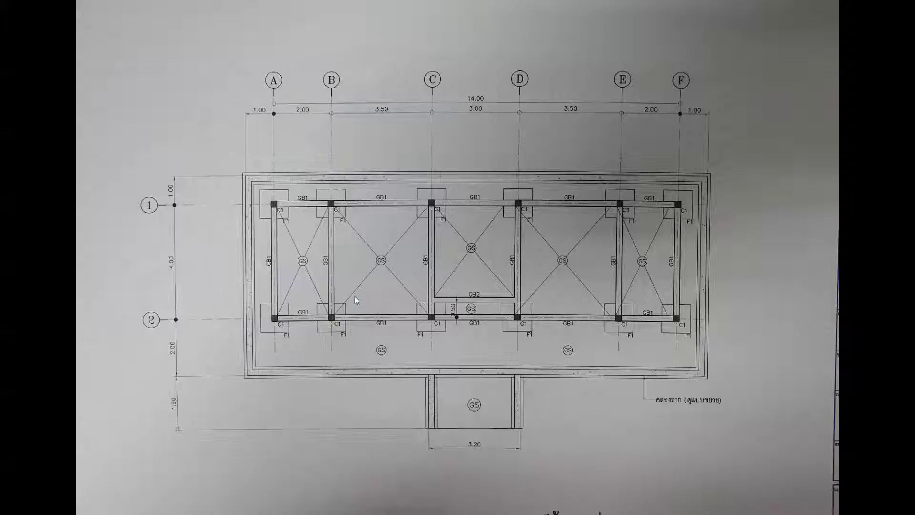
key(alt+Tab)
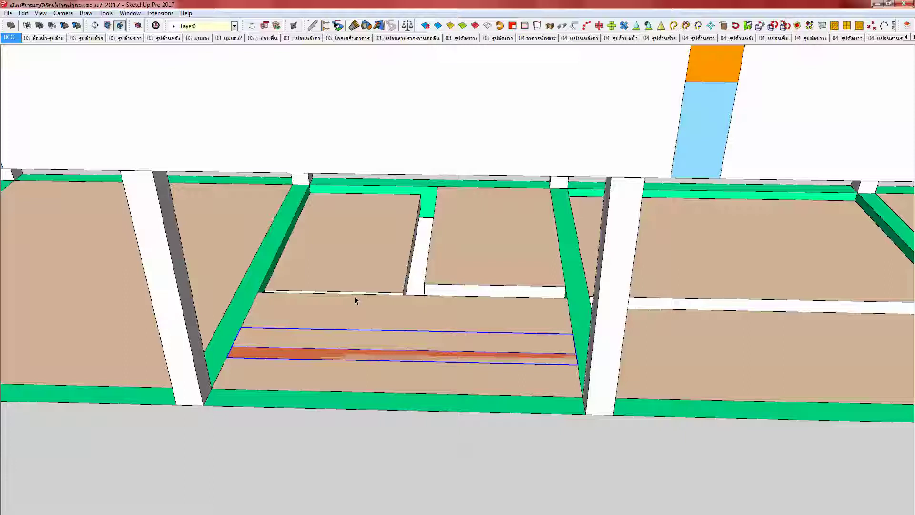
mouse_move(400, 329)
middle_down()
mouse_move(318, 316)
mouse_move(320, 309)
middle_up()
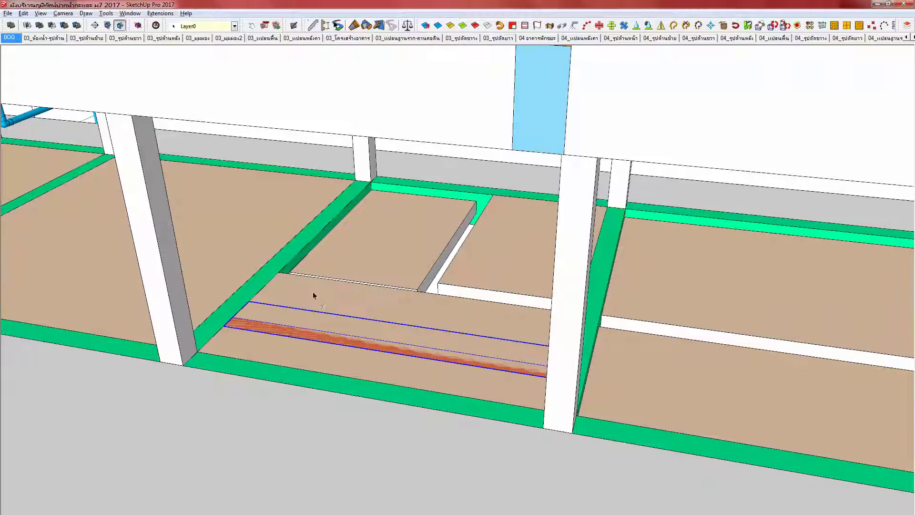
Step: Open the slab group and Push/Pull the narrow front panel of the middle bay to the face of the cross beam
key(Delete)
middle_drag(437, 341, 112, 305)
middle_drag(457, 310, 114, 286)
scroll(442, 317, up, 2)
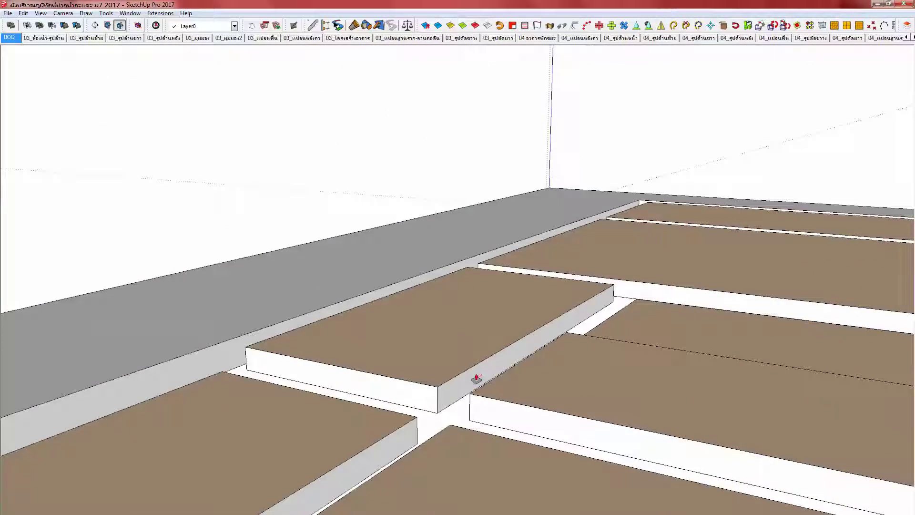
scroll(461, 359, up, 1)
click(461, 358)
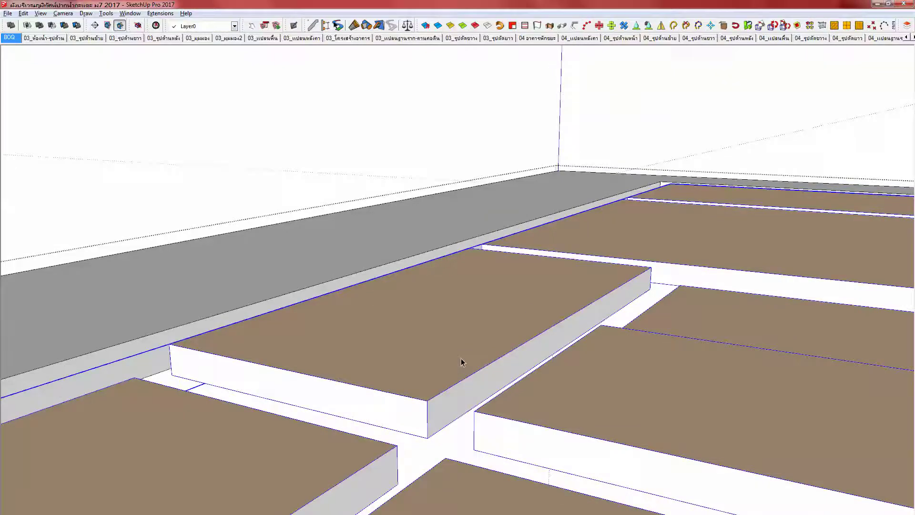
double_click(461, 359)
key(Escape)
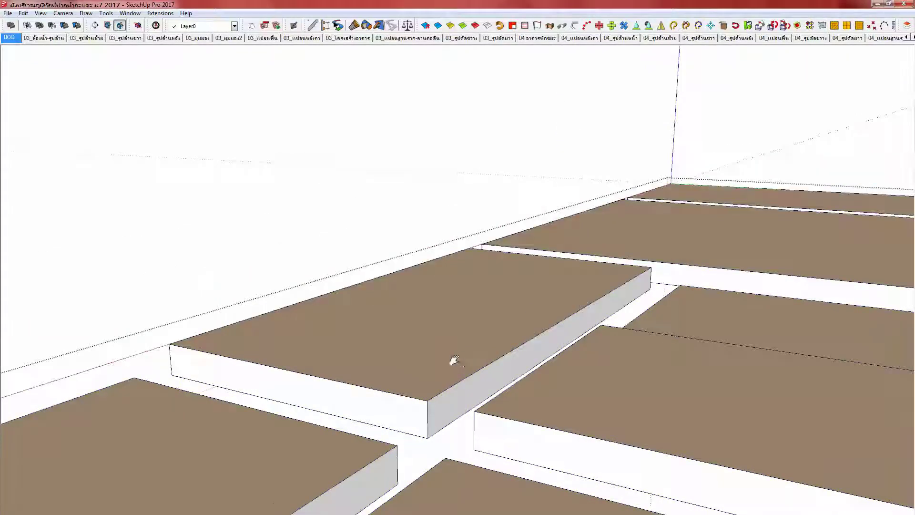
middle_drag(461, 359, 428, 380)
key(p)
click(431, 410)
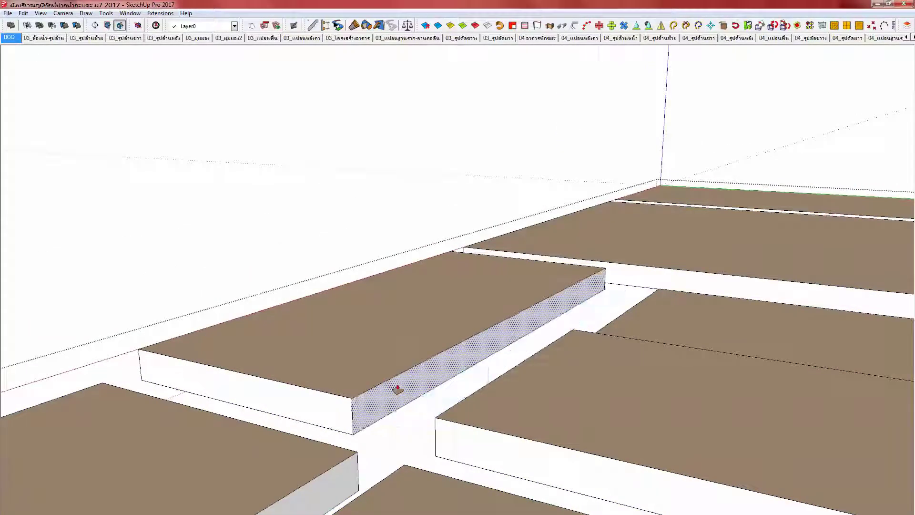
key(h)
middle_drag(353, 369, 479, 424)
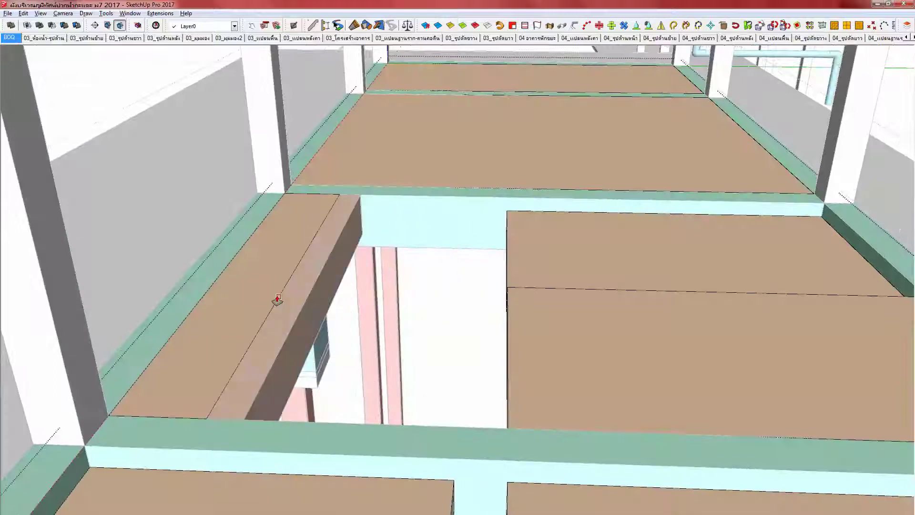
Step: Delete the smaller rear slab panel on the far side of the middle bay
middle_drag(342, 324, 441, 351)
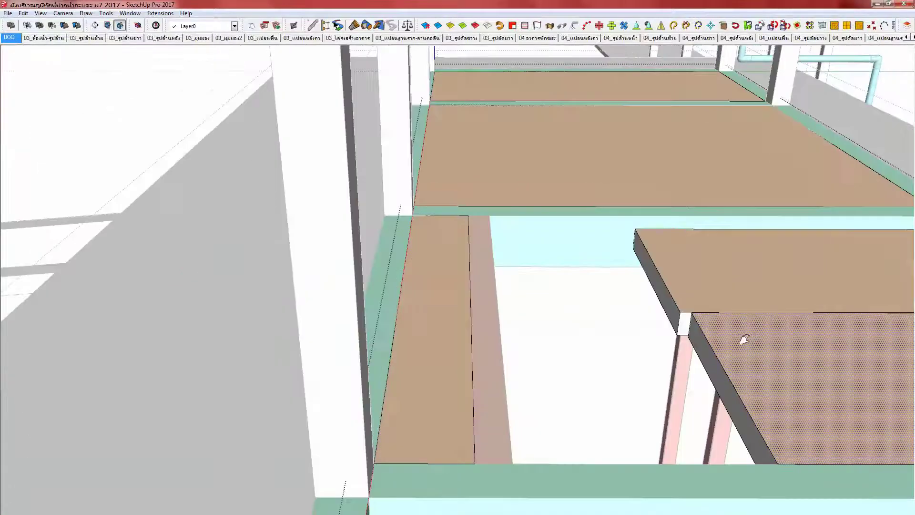
middle_drag(743, 339, 547, 267)
key(space)
click(556, 262)
key(Delete)
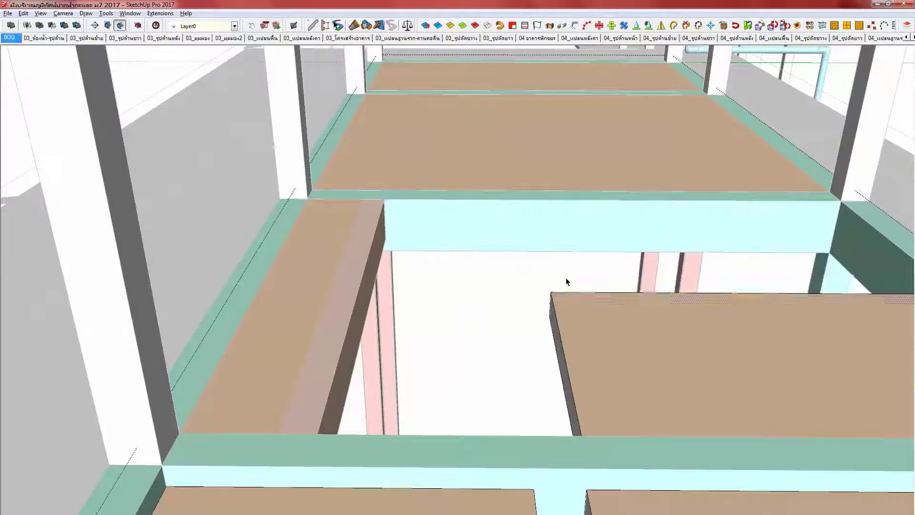
Step: Move the remaining rear panel of the middle bay up to the beam corner and extend it to fill the area behind the cross beam
click(603, 377)
drag(551, 293, 385, 198)
mouse_move(550, 262)
middle_down()
mouse_move(545, 280)
mouse_move(483, 329)
middle_up()
drag(484, 329, 434, 436)
middle_drag(434, 436, 653, 316)
scroll(514, 319, down, 2)
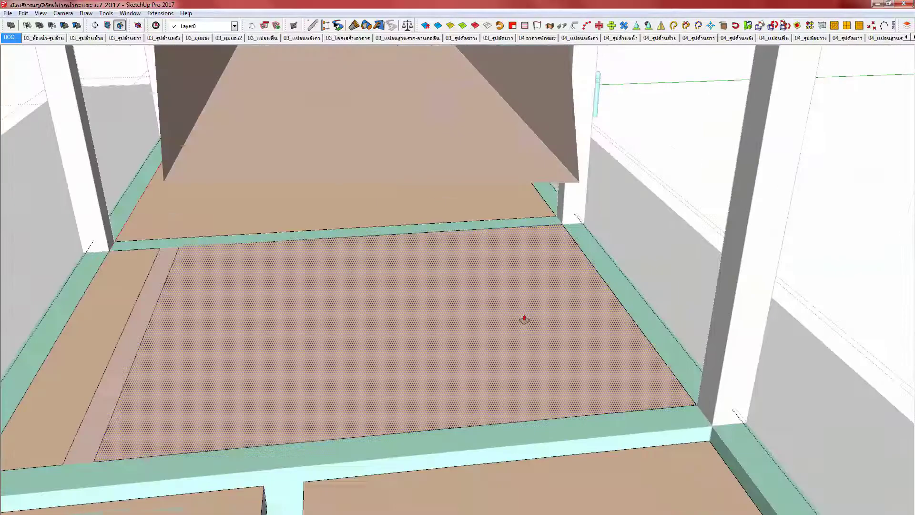
Step: Delete the front slab panel in the bay adjoining the middle one
middle_drag(583, 336, 768, 373)
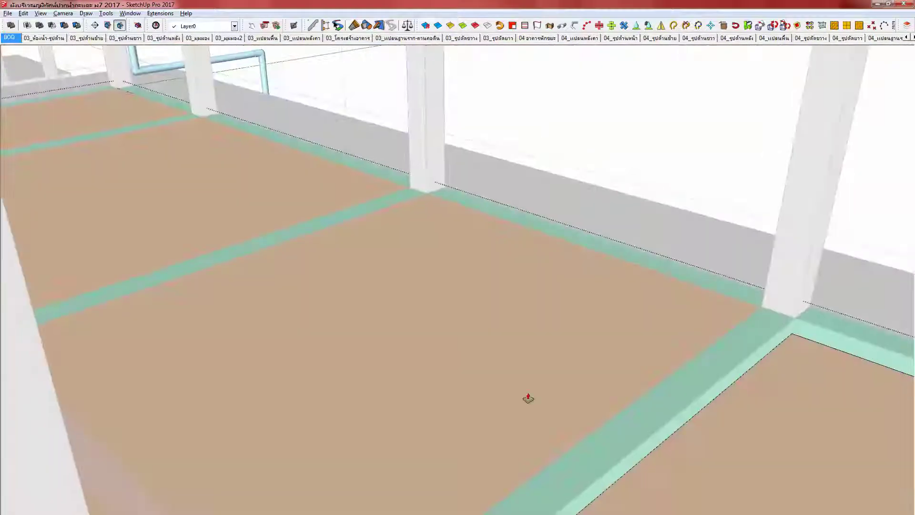
shift+middle_drag(543, 381, 586, 345)
scroll(586, 345, down, 1)
middle_drag(423, 363, 411, 348)
click(412, 348)
key(Delete)
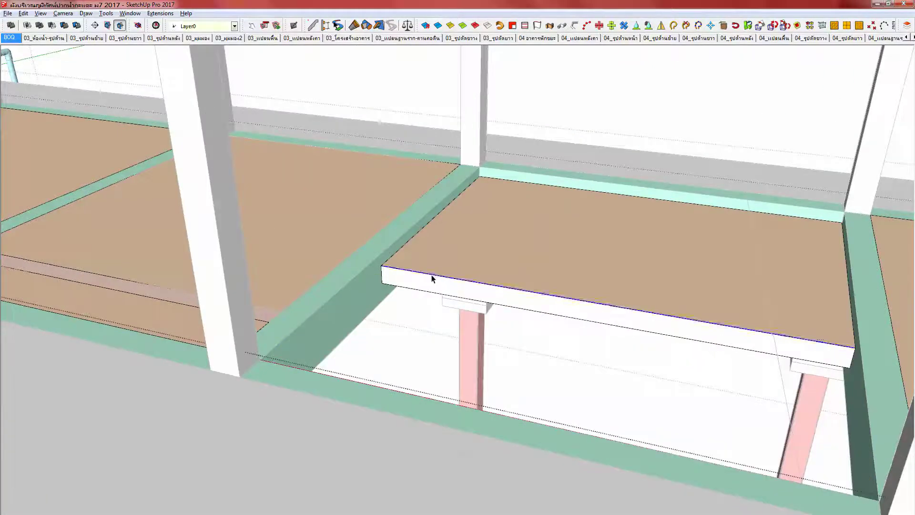
Step: Move the remaining slab panel of the adjoining bay up from its rear corner to the top of the beams
click(433, 280)
key(m)
scroll(487, 186, up, 5)
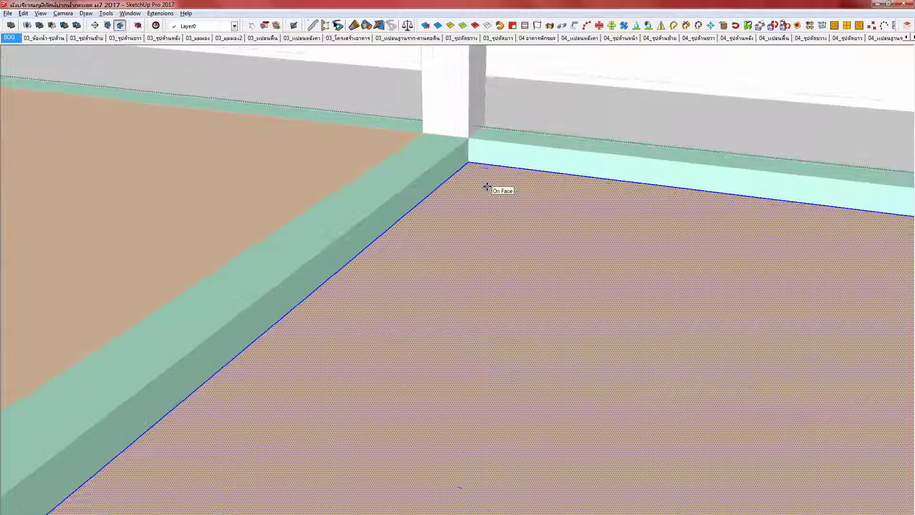
click(470, 163)
scroll(469, 143, down, 8)
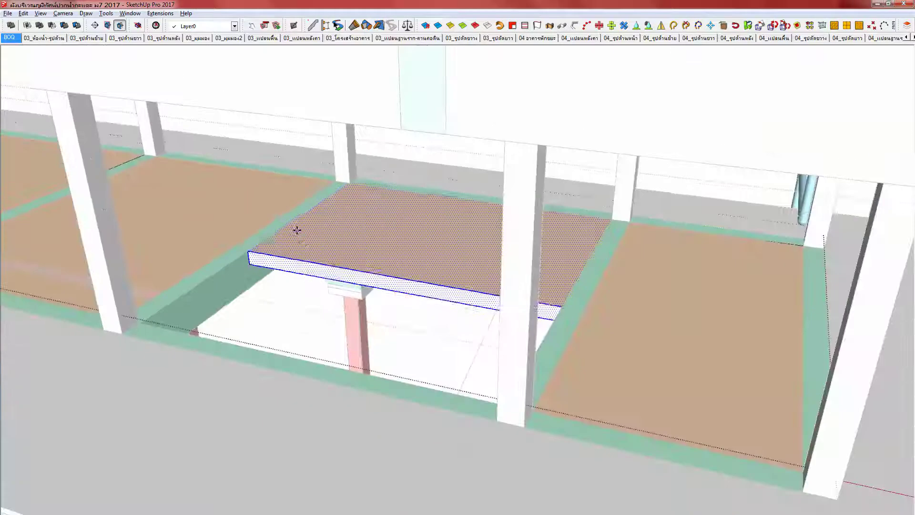
Step: Push/Pull the raised panel's front face to the front beam and leave the panel geometry
key(p)
click(308, 269)
click(265, 356)
middle_drag(378, 361, 481, 329)
scroll(428, 325, down, 6)
click(388, 321)
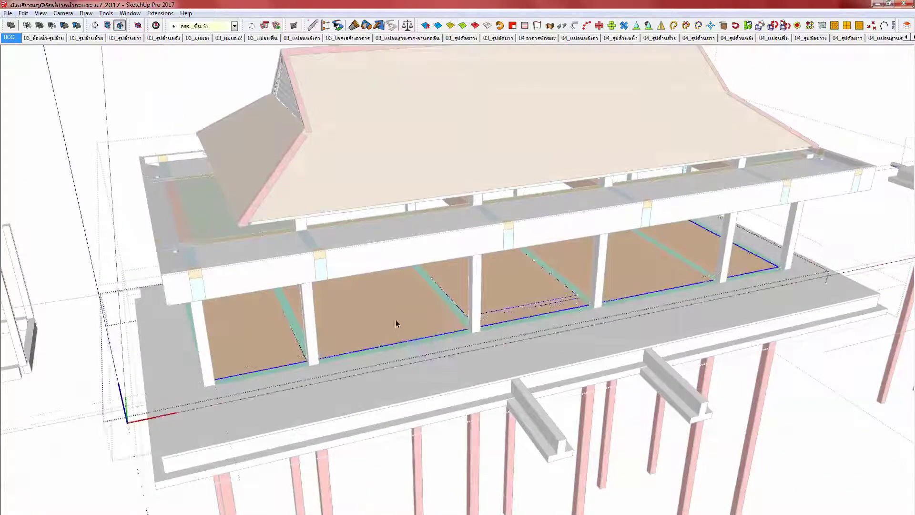
Step: Open the S1 slab group and hide the rest of the model to isolate its panels
scroll(513, 292, up, 5)
click(480, 337)
scroll(485, 336, up, 3)
key(shift+h)
key(shift+h)
key(shift+h)
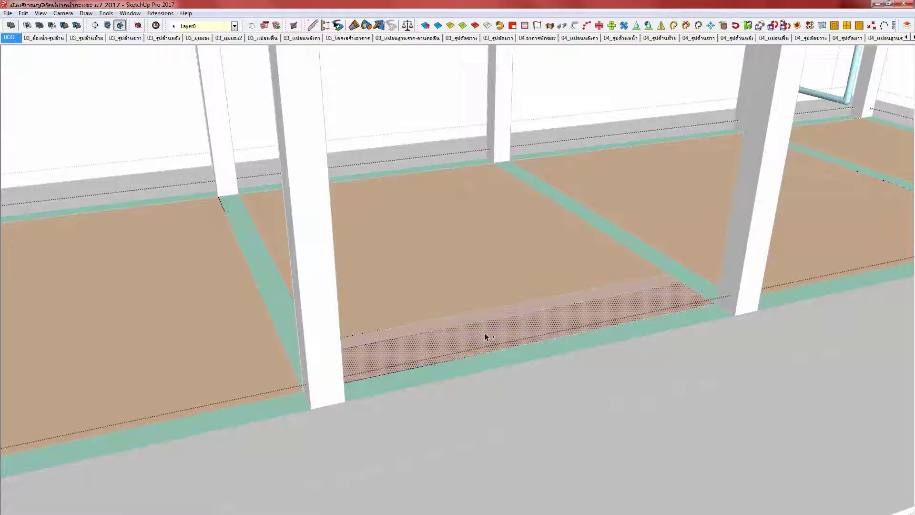
scroll(484, 332, down, 4)
scroll(464, 302, down, 3)
Step: Measure the total area of the slab faces that share the brown top material
right_click(333, 316)
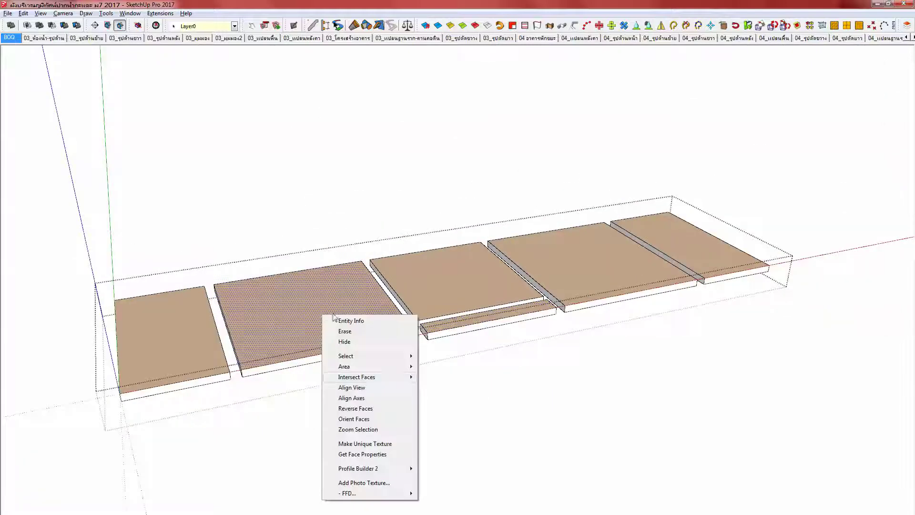
mouse_move(386, 359)
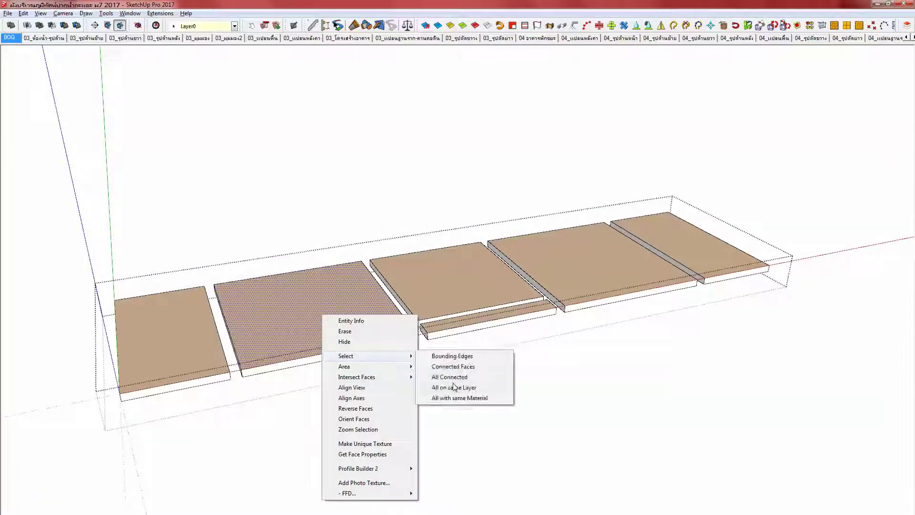
click(438, 401)
click(436, 401)
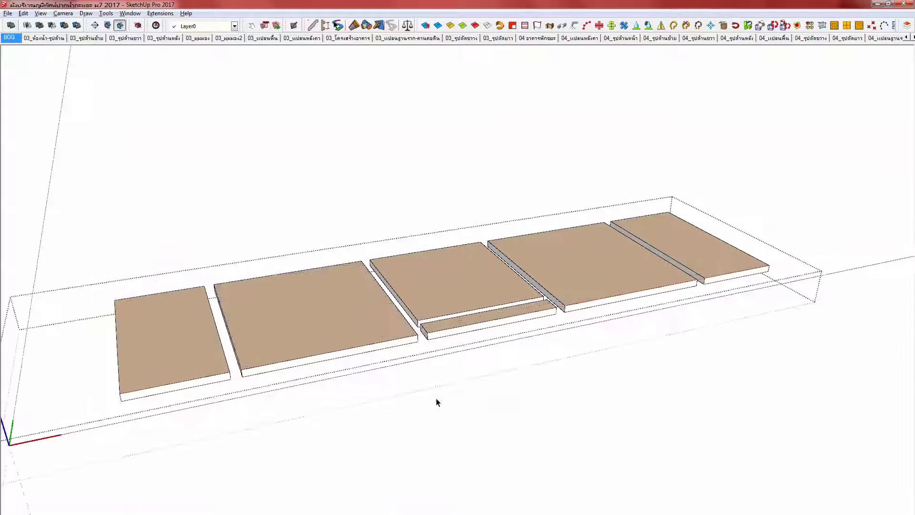
double_click(332, 327)
click(299, 316)
right_click(299, 316)
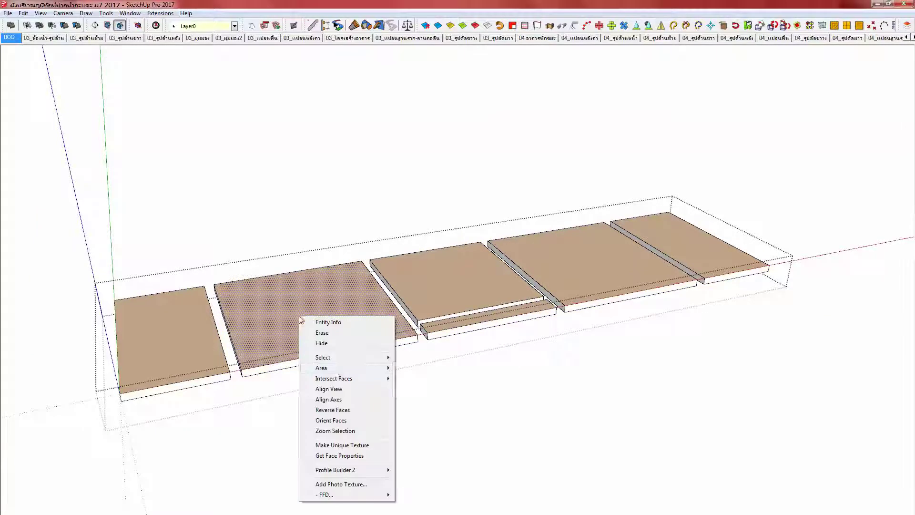
mouse_move(388, 367)
click(427, 388)
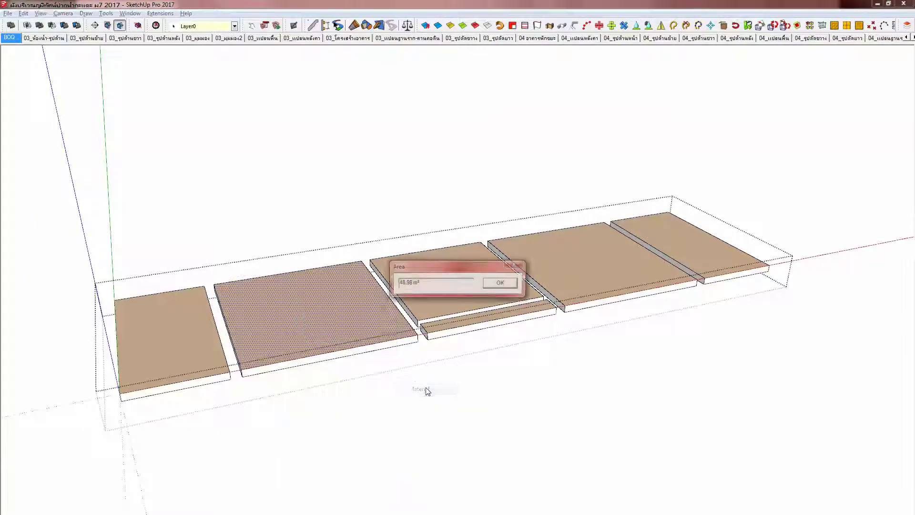
click(510, 287)
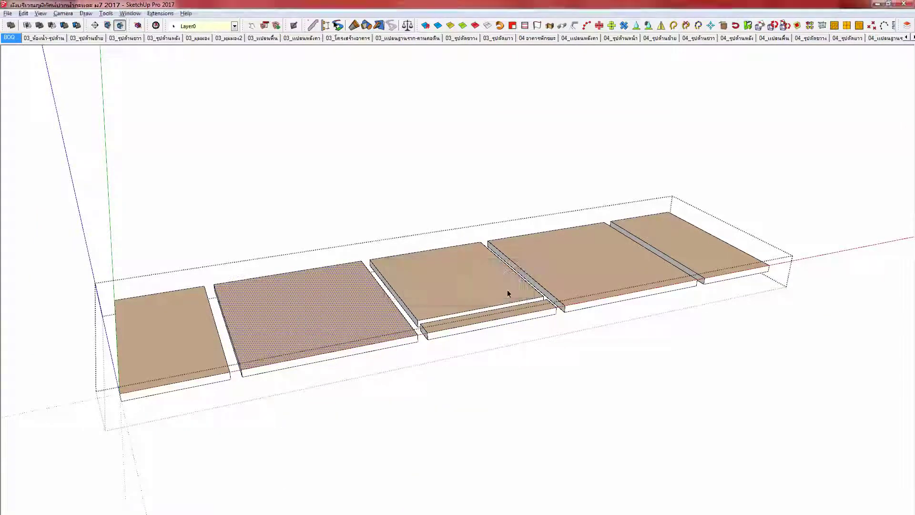
Step: Generate the PB Quantifier Cost Detail Report for the S1 slab group, review its quantities and close the report
scroll(447, 300, up, 2)
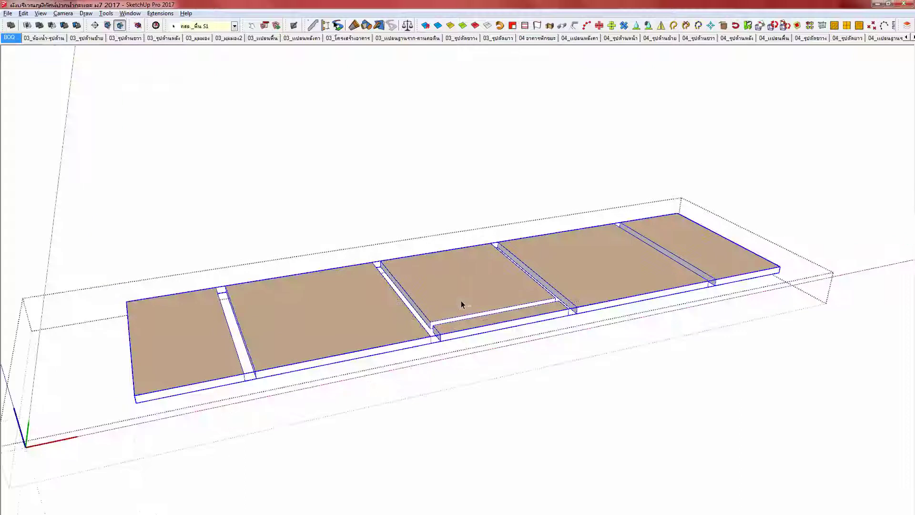
key(q)
click(877, 350)
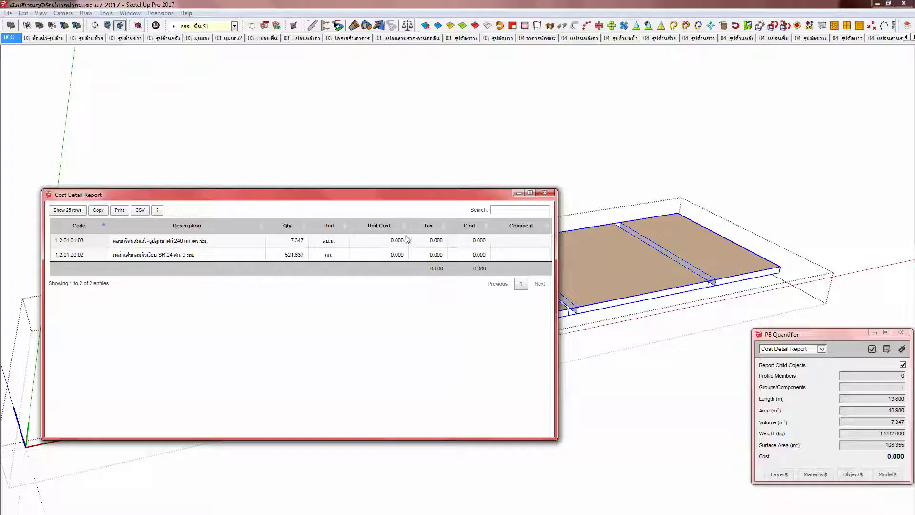
click(544, 193)
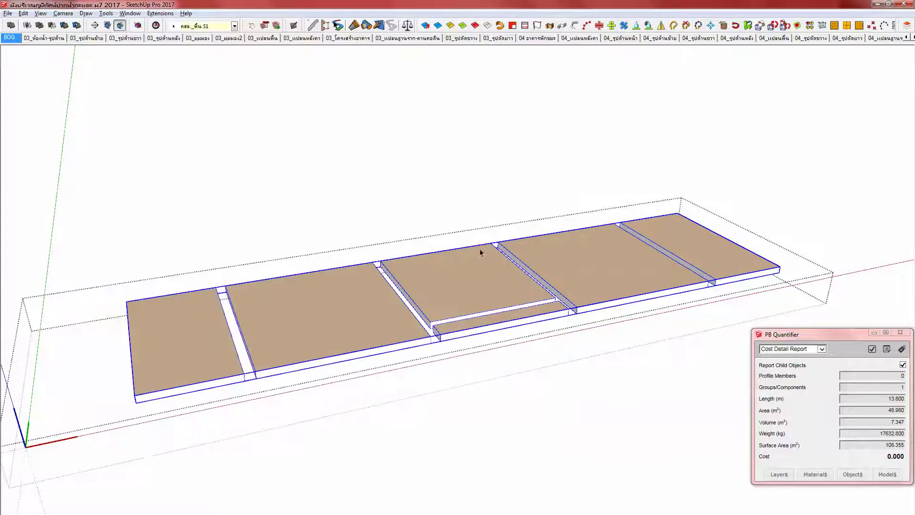
Step: Leave the nested group and select the bathroom S1 slab component to view its reinforcement options
middle_drag(394, 307, 361, 330)
key(Escape)
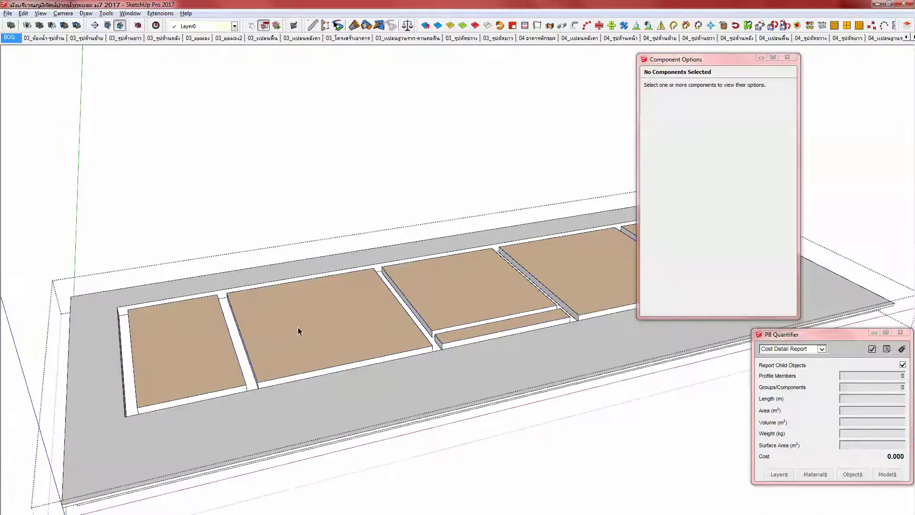
click(298, 327)
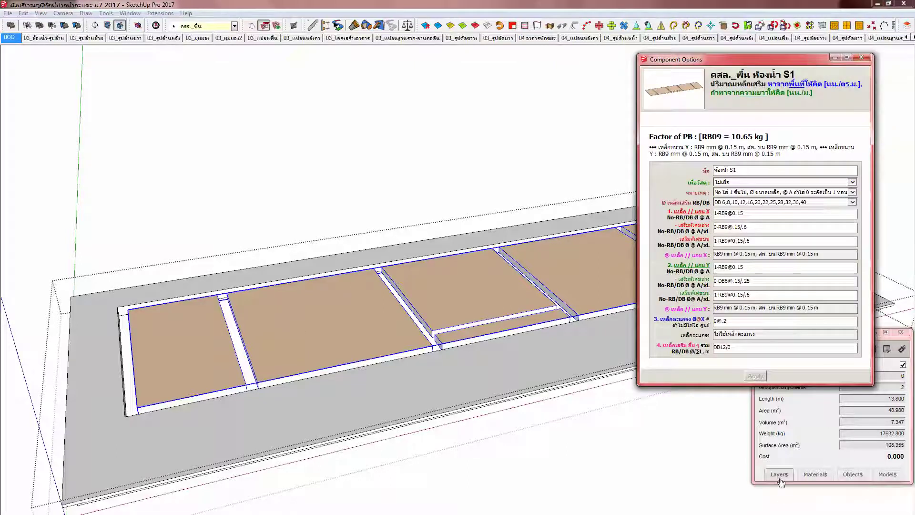
Step: Check which layer the slab inside the bathroom S1 component is assigned to and leave the component
double_click(309, 323)
click(304, 325)
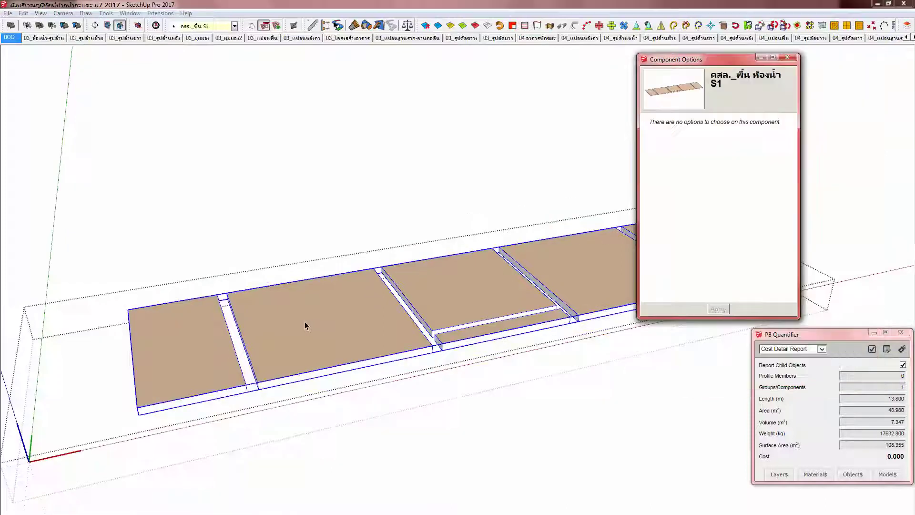
middle_drag(313, 341, 360, 336)
key(Escape)
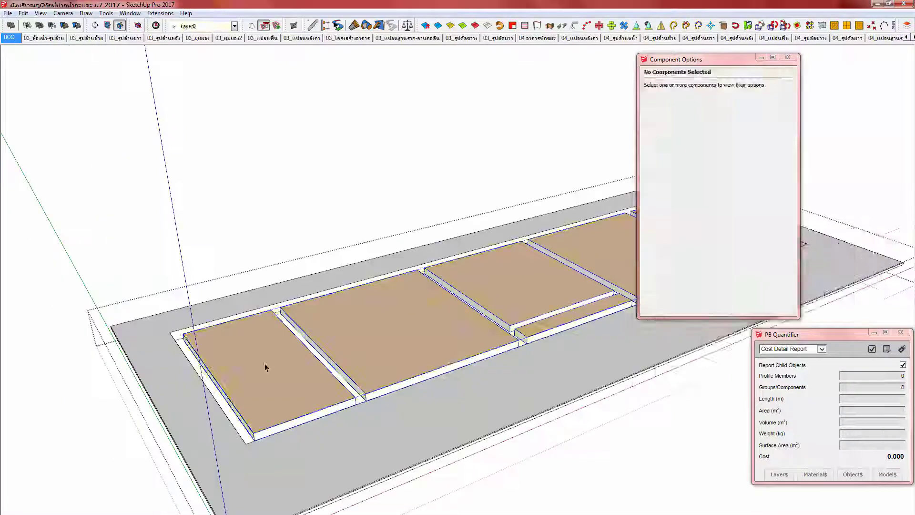
Step: Assign the bathroom S1 slab component to Layer0
click(266, 366)
click(311, 451)
double_click(302, 418)
click(282, 381)
click(233, 26)
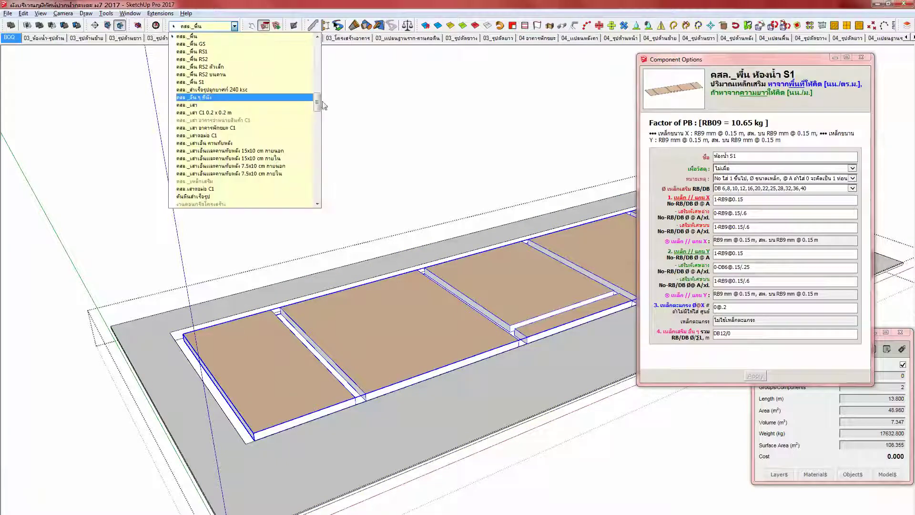
click(300, 35)
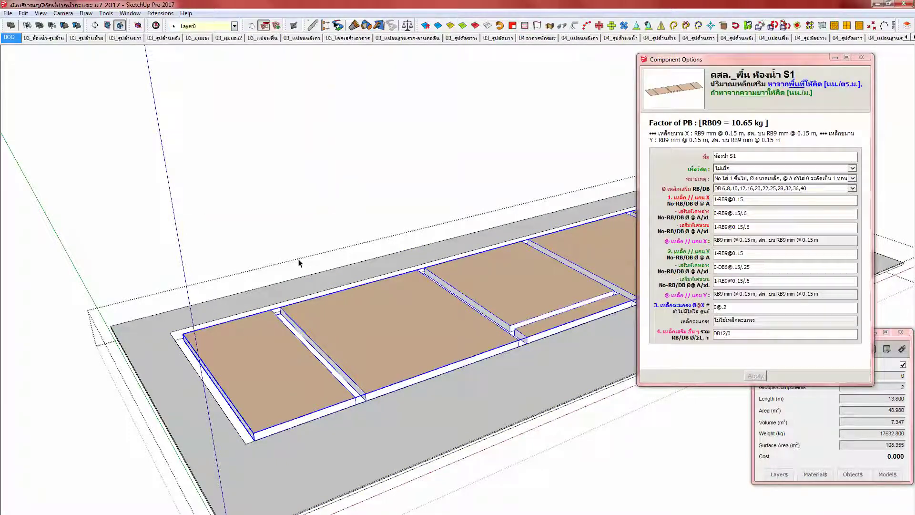
Step: Leave the ground-floor slab group and check the reinforcement options of the bathroom RS1 roof slab component
middle_drag(327, 347, 325, 350)
key(Escape)
click(285, 221)
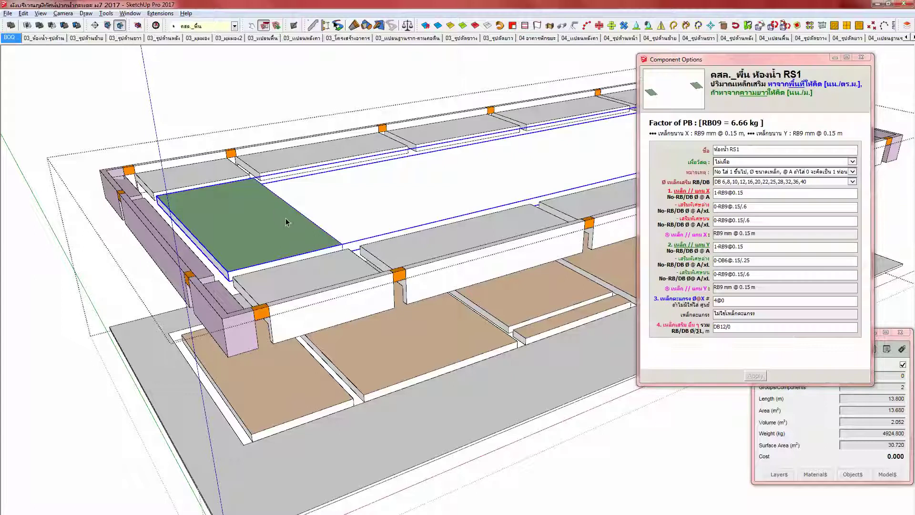
click(286, 302)
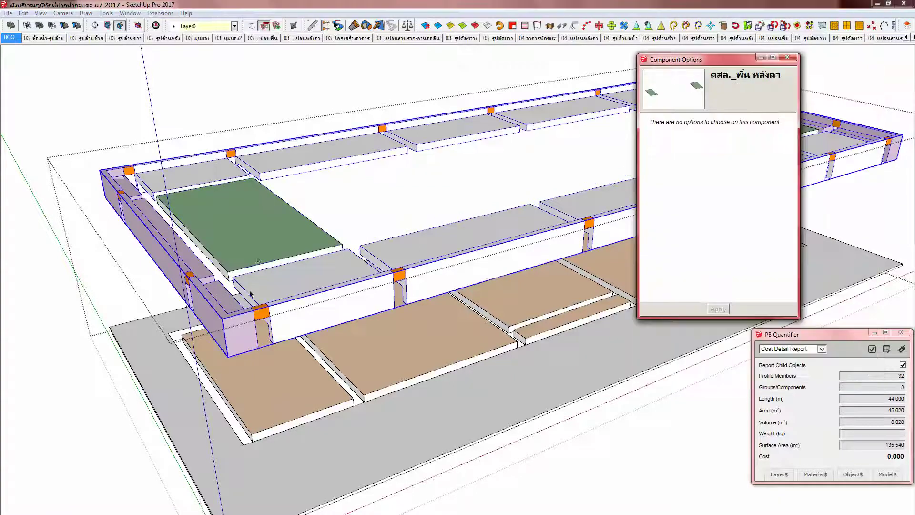
Step: Open the roof slab group to check the bathroom RS2 slab component's reinforcement options, and leave it again
click(256, 238)
click(281, 283)
double_click(282, 284)
click(281, 284)
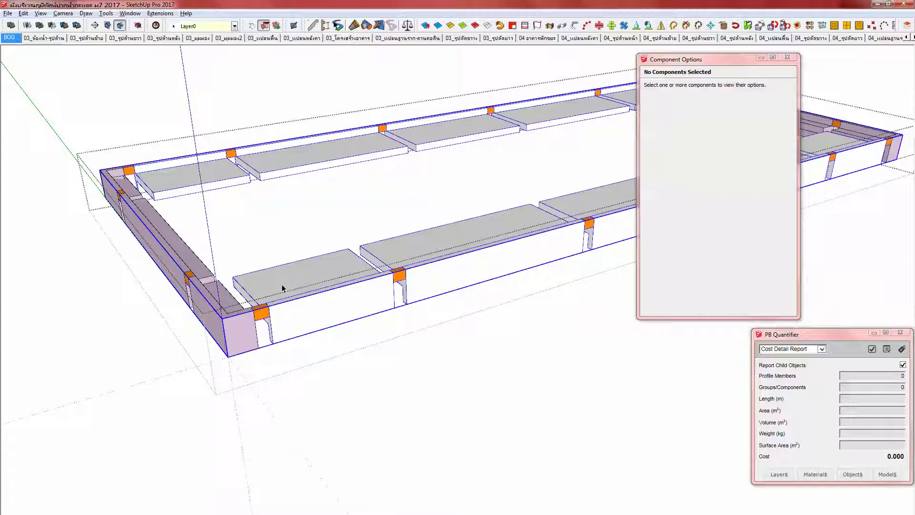
scroll(283, 287, down, 3)
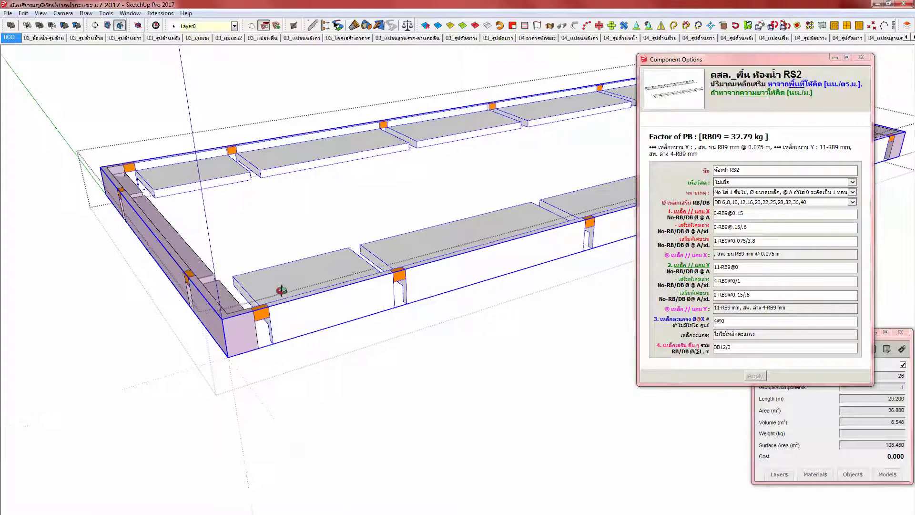
shift+middle_drag(282, 291, 283, 293)
key(Escape)
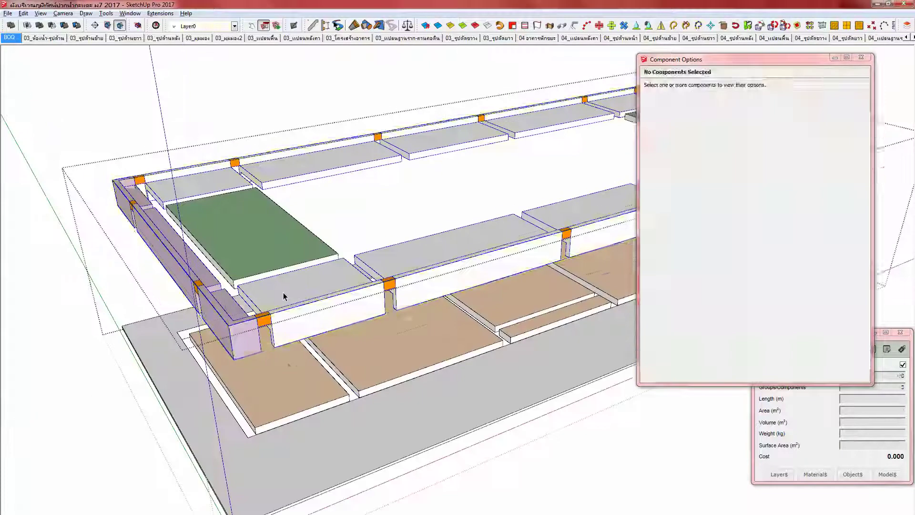
Step: Open the bathroom RS1 component to check the layer of the slab inside it, and leave it
click(282, 294)
click(270, 319)
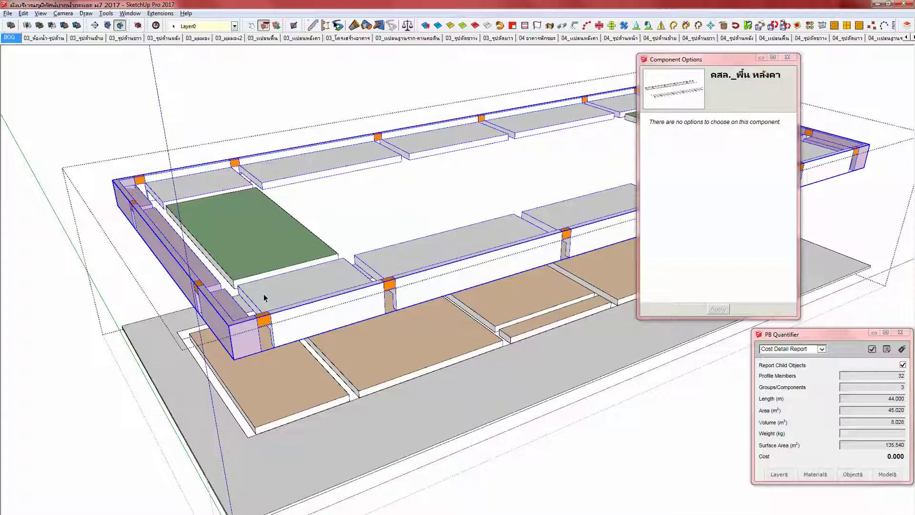
click(253, 246)
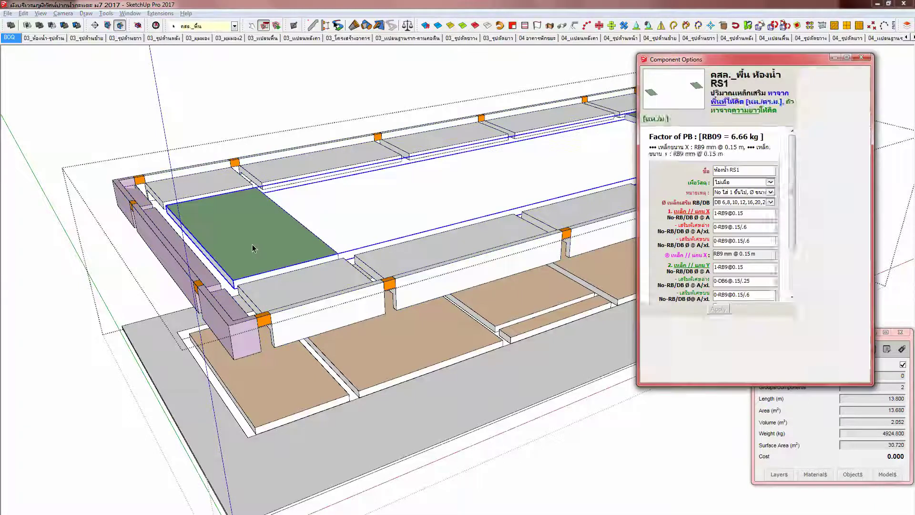
middle_drag(264, 261, 255, 257)
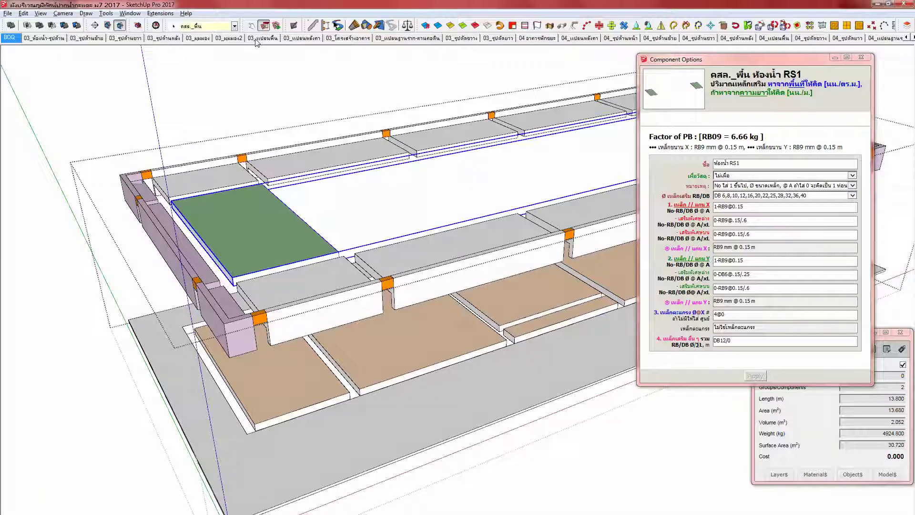
double_click(247, 207)
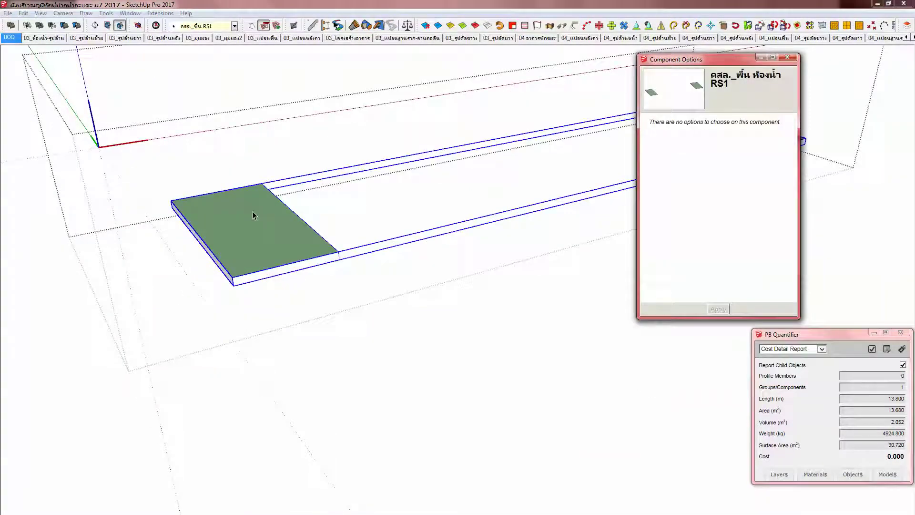
middle_drag(247, 205, 250, 222)
key(Escape)
Step: Assign the bathroom RS1 slab component to Layer0 and cut it from the คสล._พื้น group
click(241, 217)
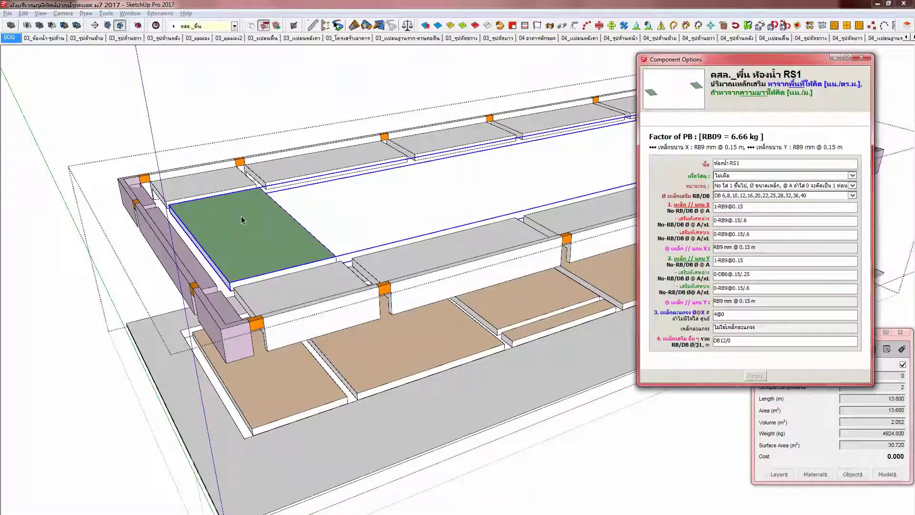
click(229, 26)
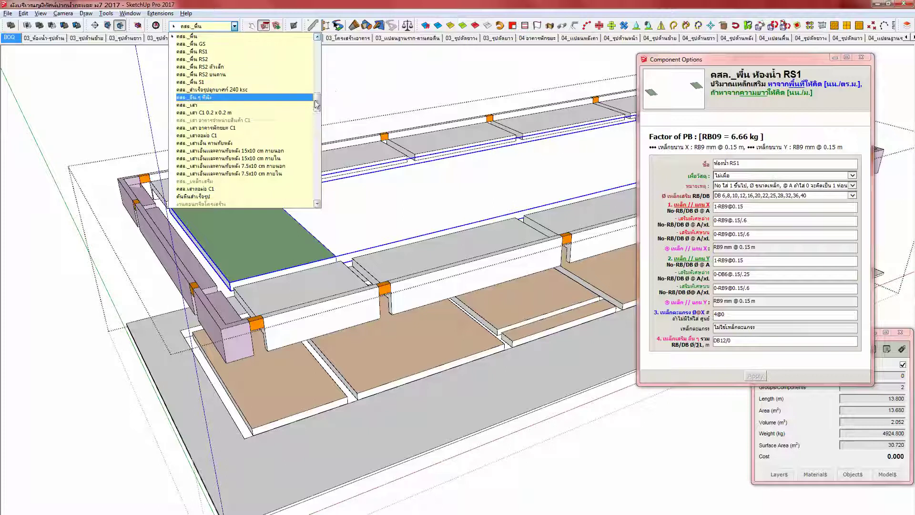
drag(317, 106, 292, 41)
click(290, 37)
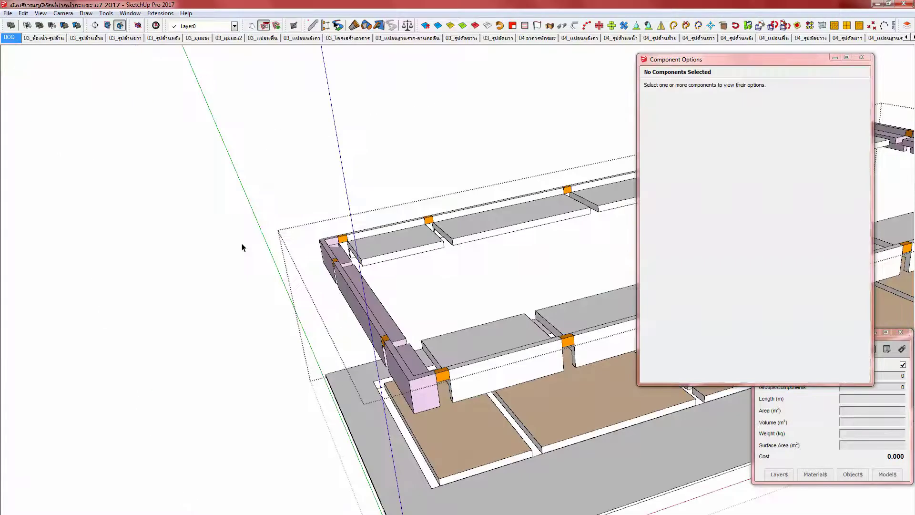
Step: Close the component options, open the roof slab group and identify its two RS2 components in the model hierarchy
click(862, 57)
click(510, 348)
double_click(510, 348)
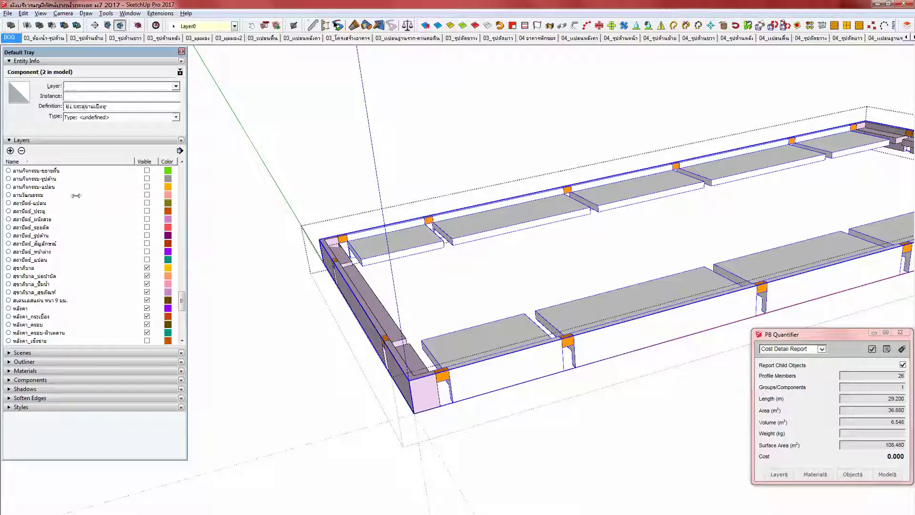
click(64, 140)
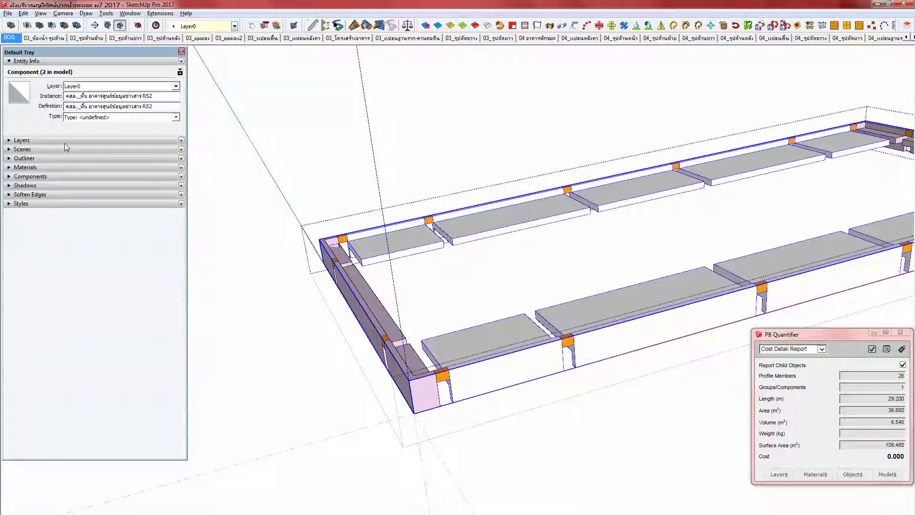
click(29, 158)
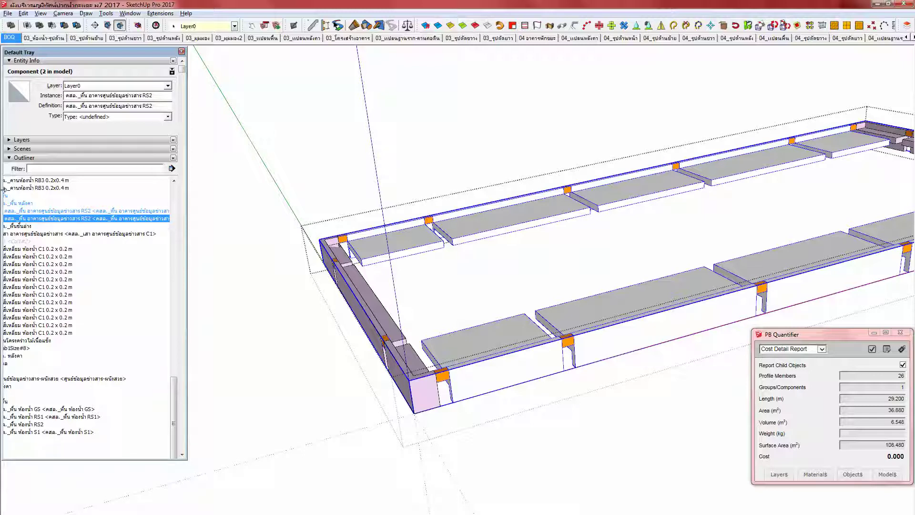
click(56, 211)
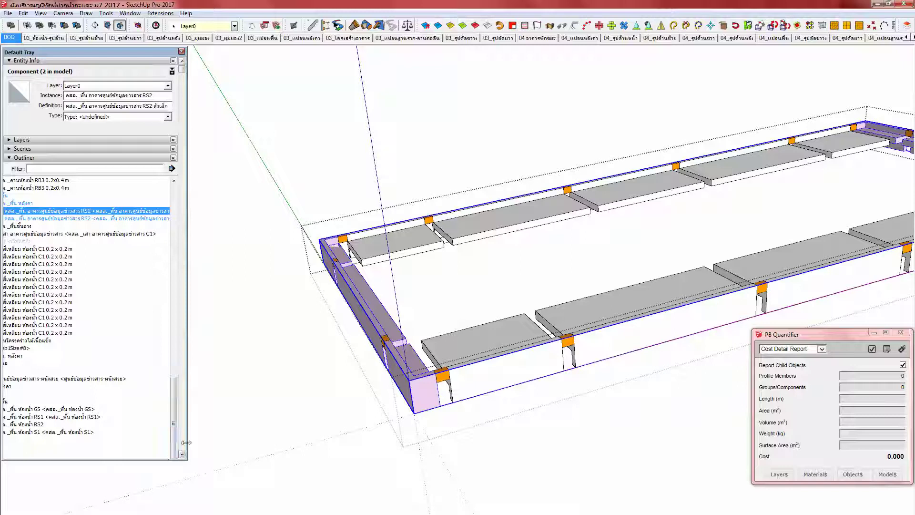
middle_drag(442, 343, 397, 357)
click(397, 357)
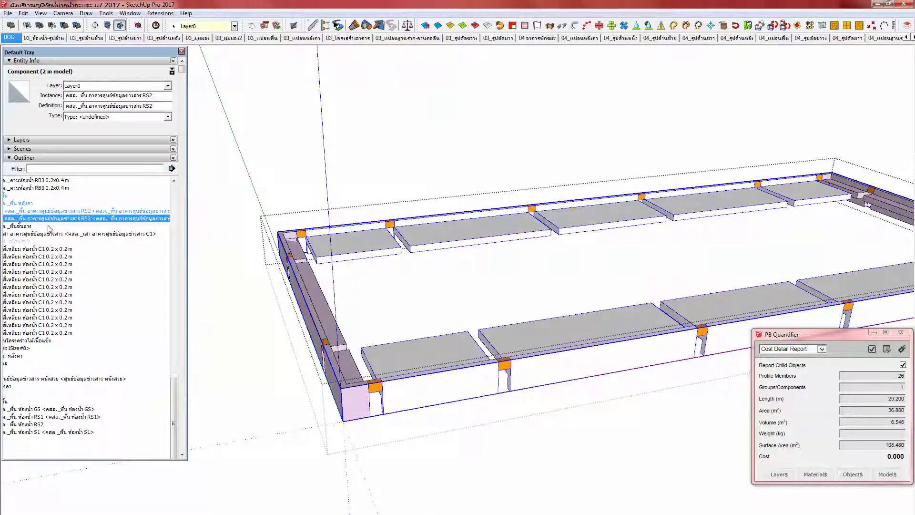
Step: Paste the RS1 slab component in place inside the roof slab group and expand the RS2 components in the model hierarchy
double_click(30, 205)
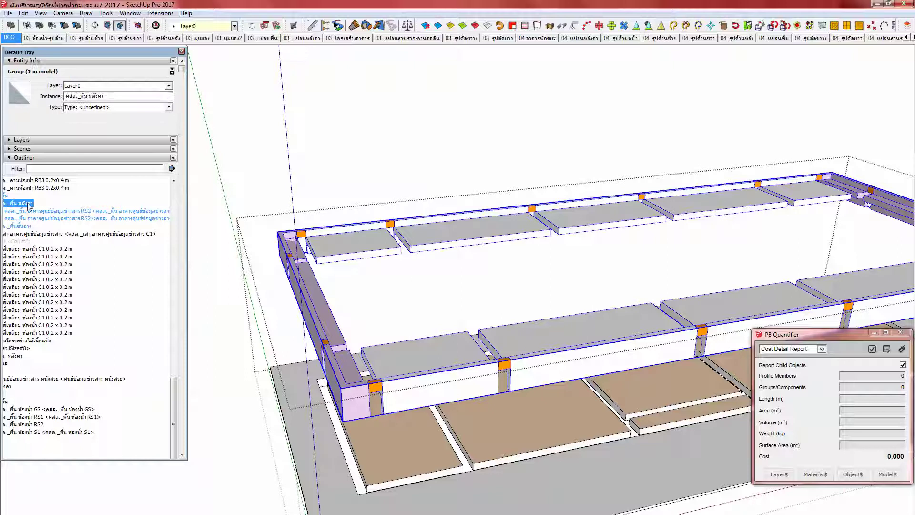
click(374, 349)
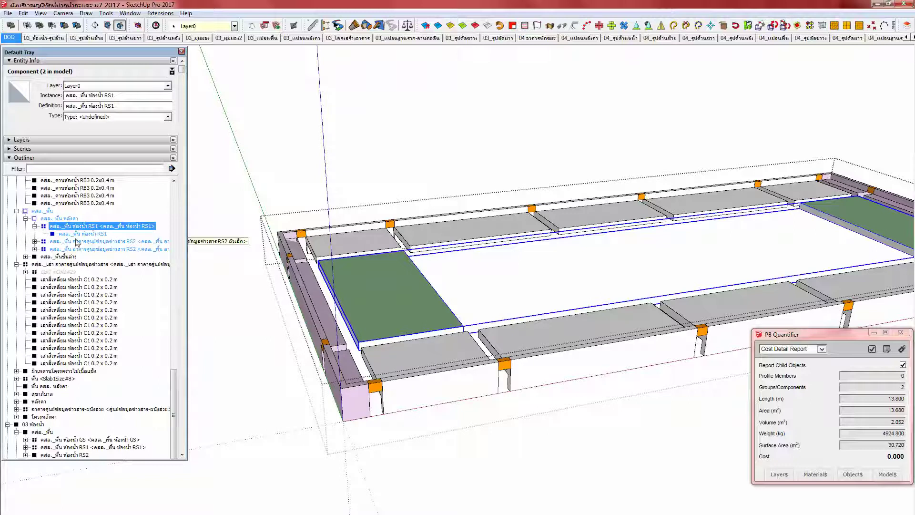
click(34, 241)
click(34, 295)
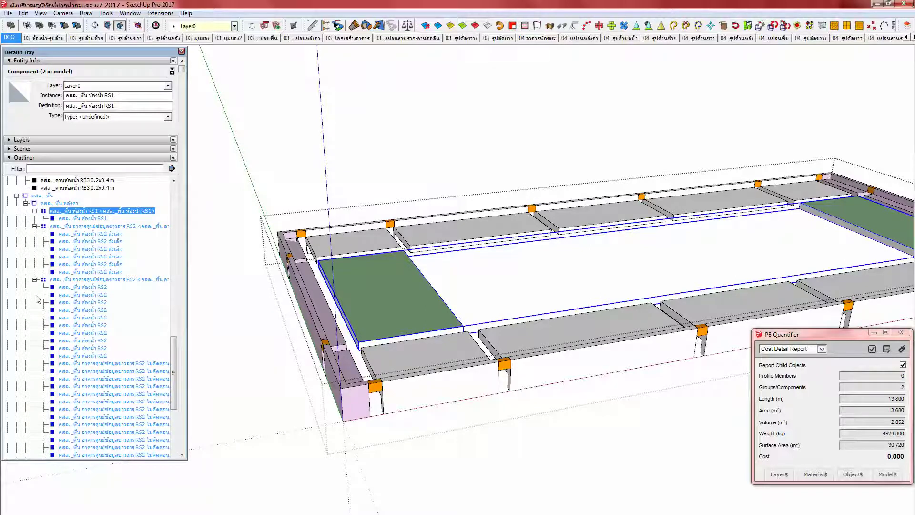
Step: Open the RS1 component's inner slab group, generate its PB Quantifier Cost Detail Report and close the report
click(84, 218)
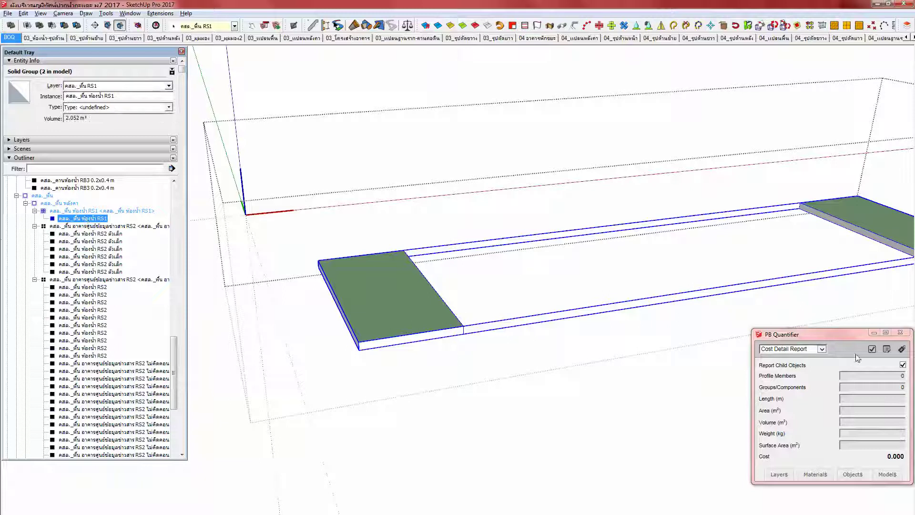
click(871, 349)
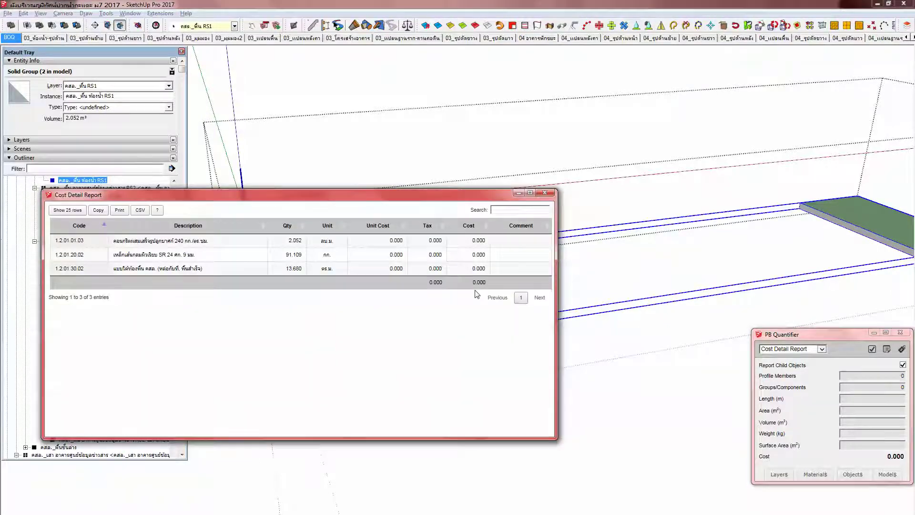
click(544, 192)
Step: Inspect the RS1 slab from below, select its solid group, generate the Cost Detail Report again and close it
middle_drag(441, 307, 464, 86)
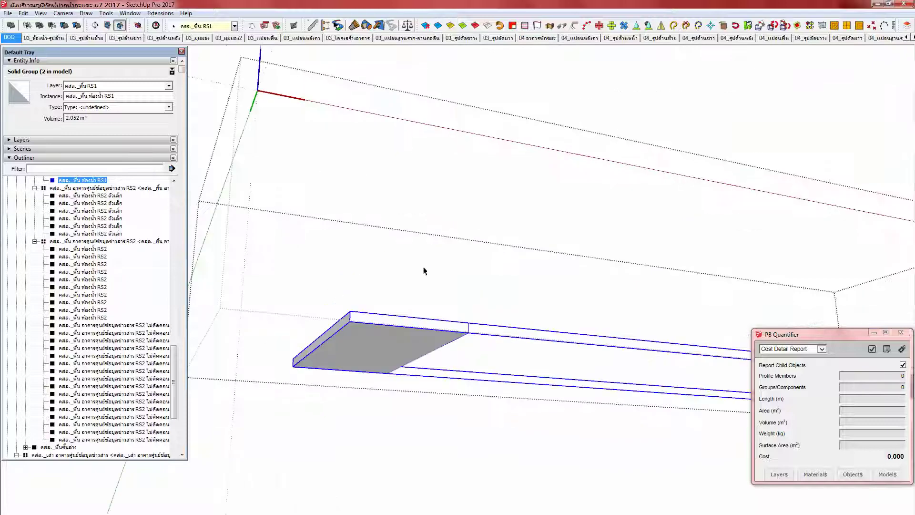
middle_drag(373, 310, 376, 364)
scroll(377, 367, down, 4)
scroll(370, 377, up, 6)
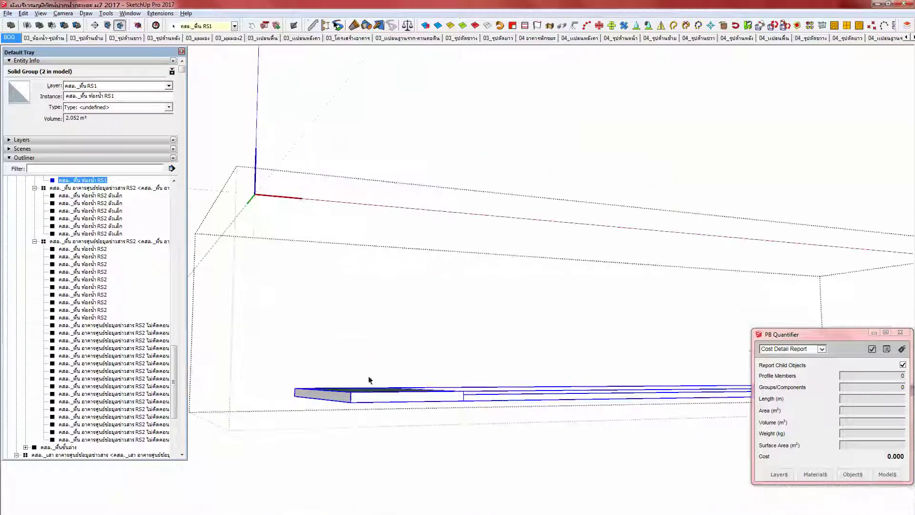
shift+middle_drag(407, 385, 398, 320)
click(336, 389)
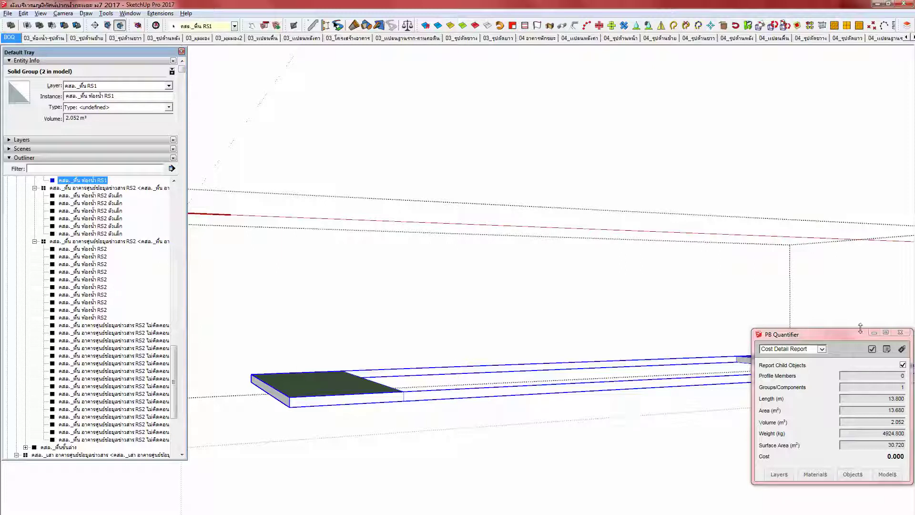
click(872, 348)
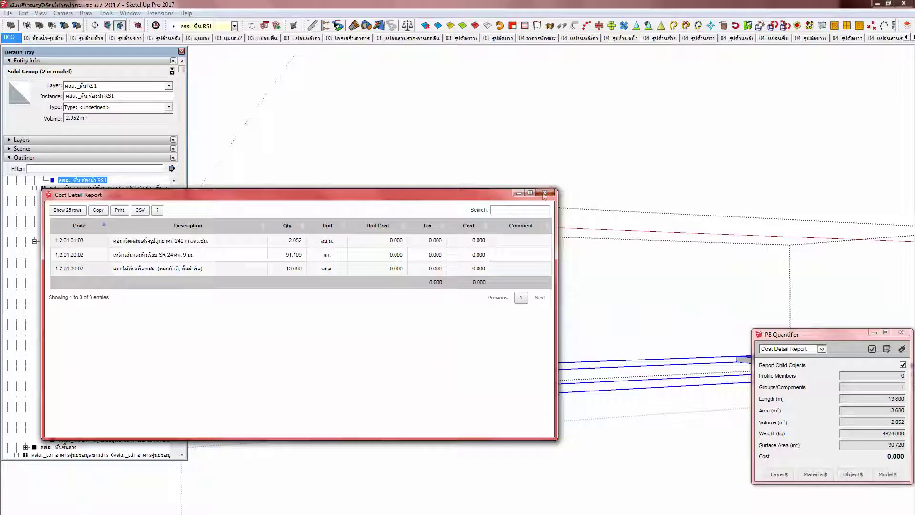
click(548, 195)
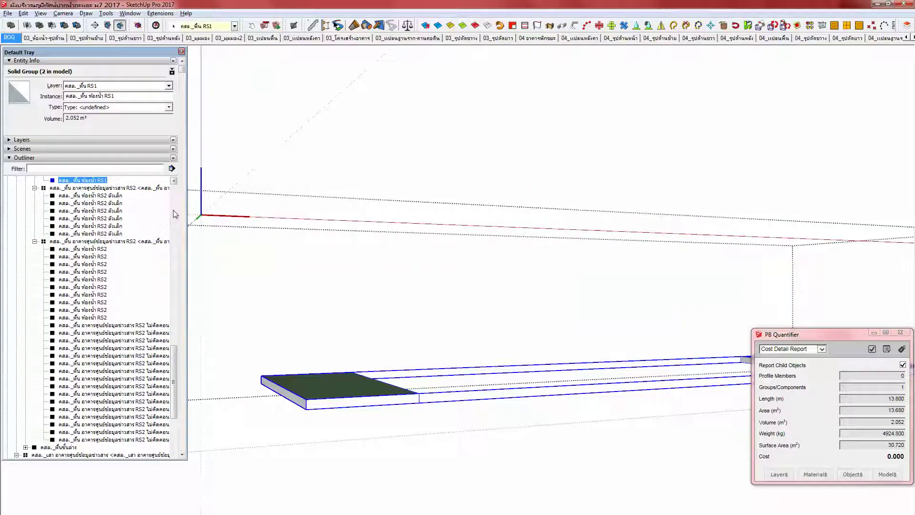
Step: Leave the nested RS1 slab, select the คสล._พื้น group and collapse its branches in the model hierarchy
scroll(175, 214, up, 3)
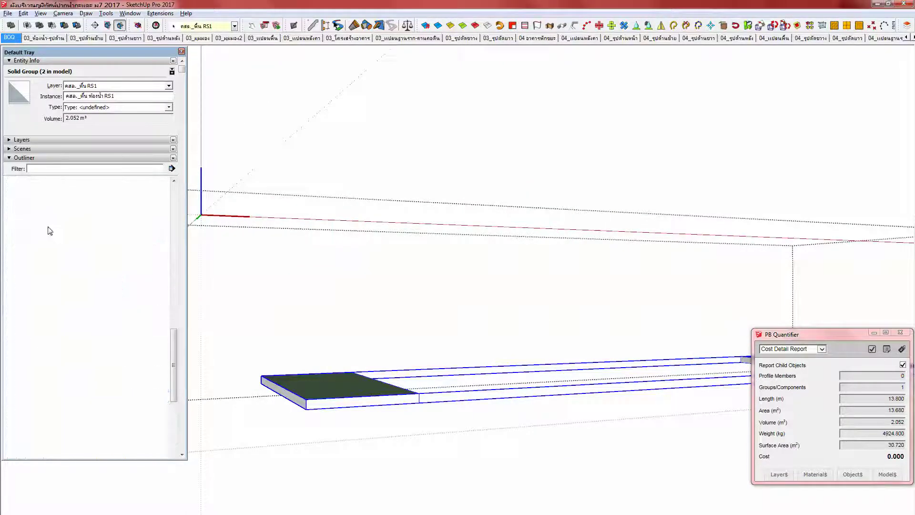
click(52, 228)
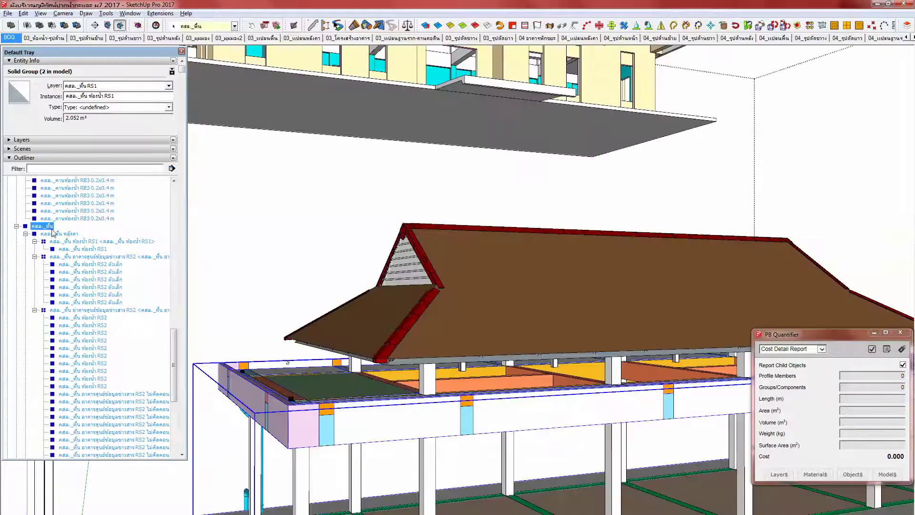
click(26, 234)
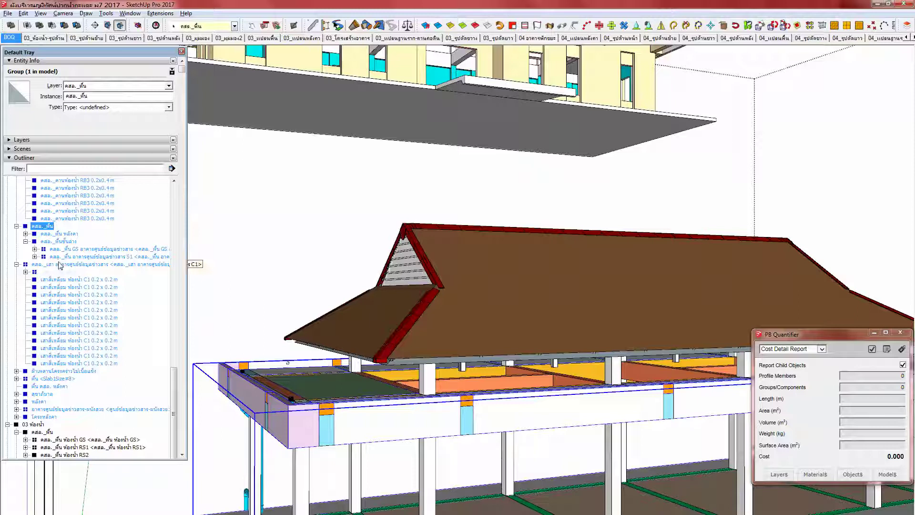
click(16, 227)
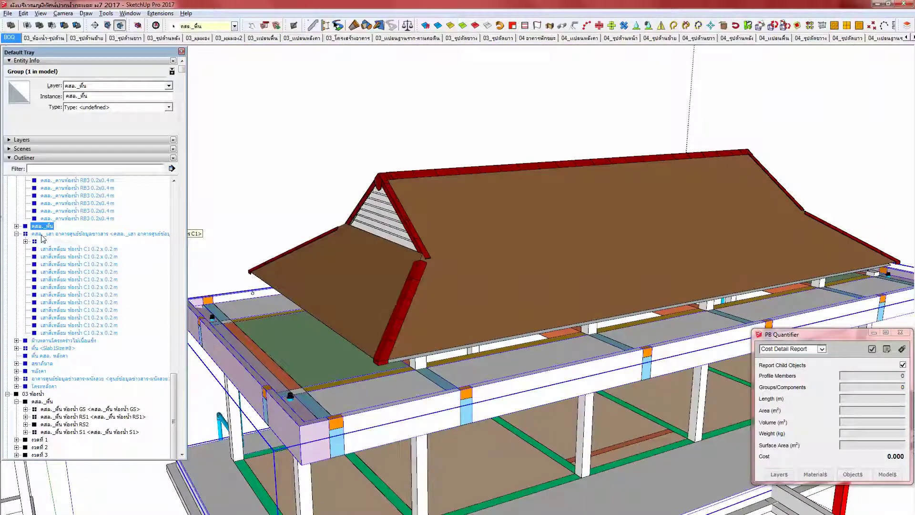
Step: Expand the คสล._พื้น roof slab branch and rename its six small RS2 groups คสล._พื้น RS2 ตัวเล็ก
click(16, 226)
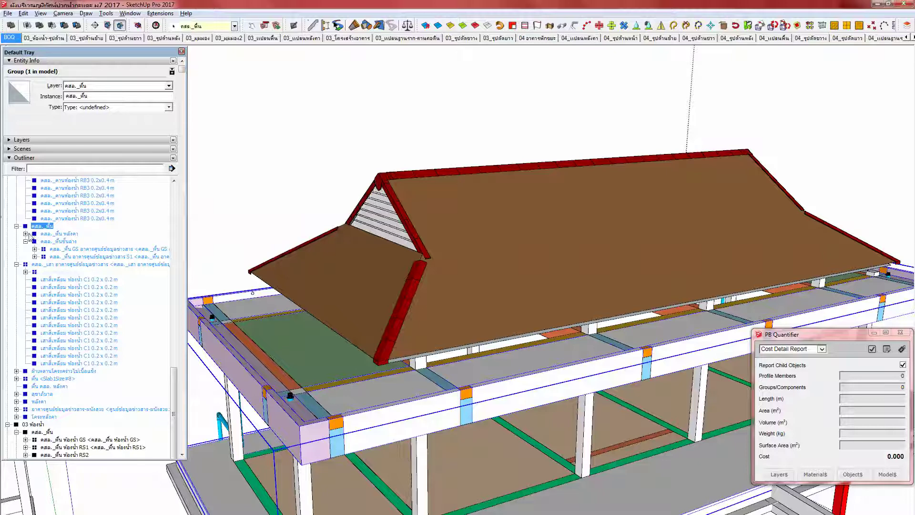
click(26, 234)
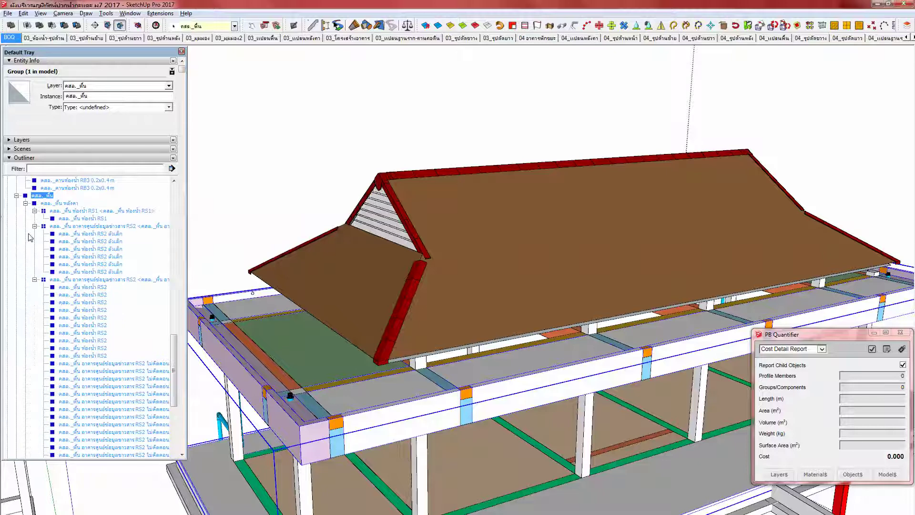
double_click(76, 234)
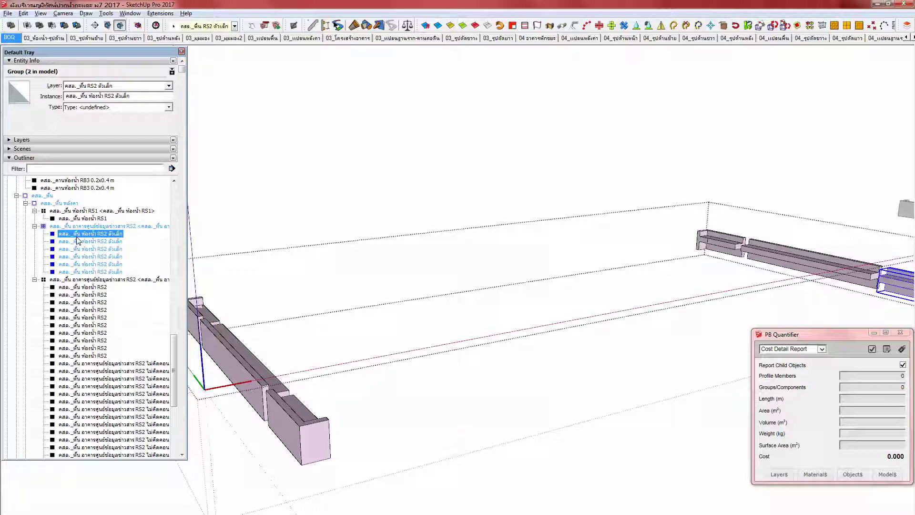
shift+click(94, 272)
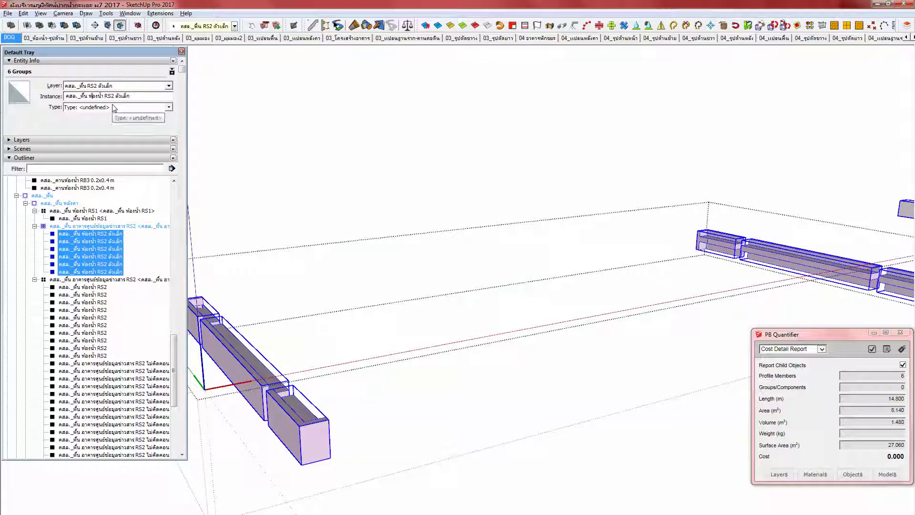
key(shift+Right)
key(shift+Right)
key(shift+Right)
key(shift+Right)
key(shift+Right)
key(shift+Right)
key(Delete)
shift+middle_drag(238, 371, 275, 366)
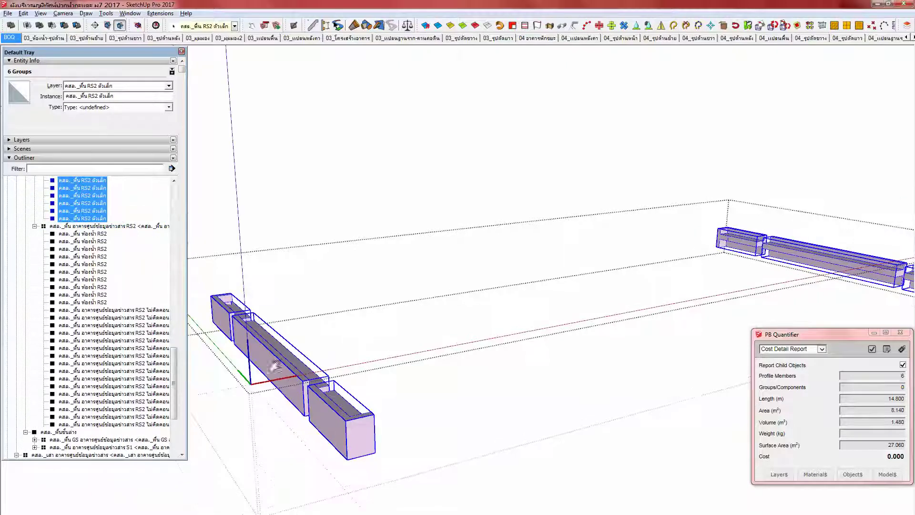
Step: Rename the ten main slab groups inside the RS2 component คสล._พื้น RS2
click(90, 234)
shift+click(103, 302)
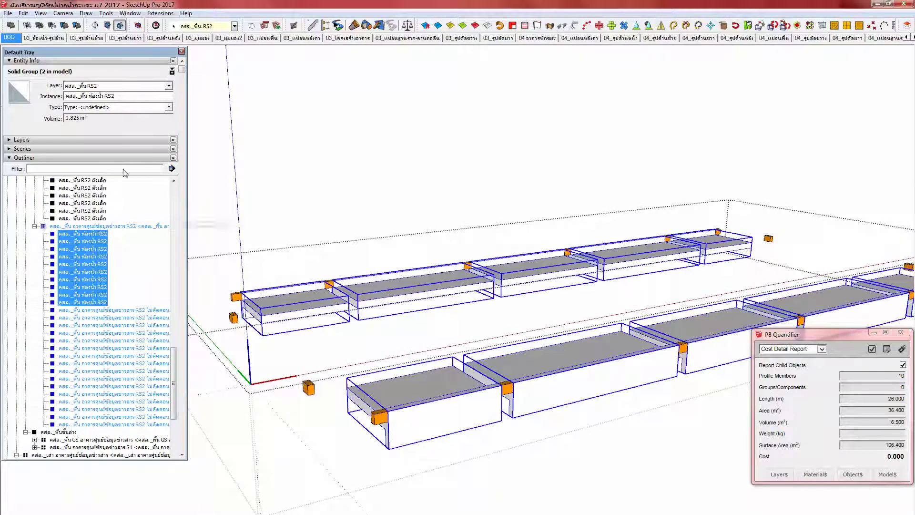
double_click(91, 97)
key(BackSpace)
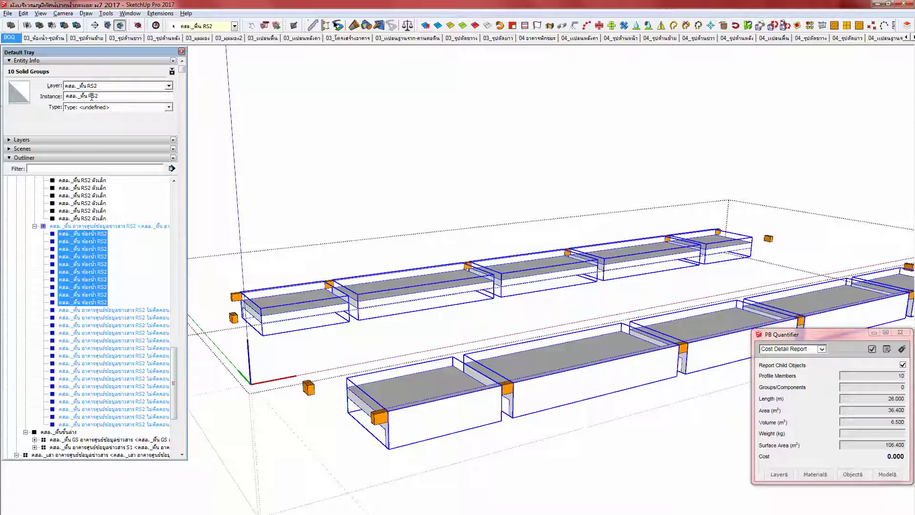
key(Return)
middle_drag(317, 315, 286, 310)
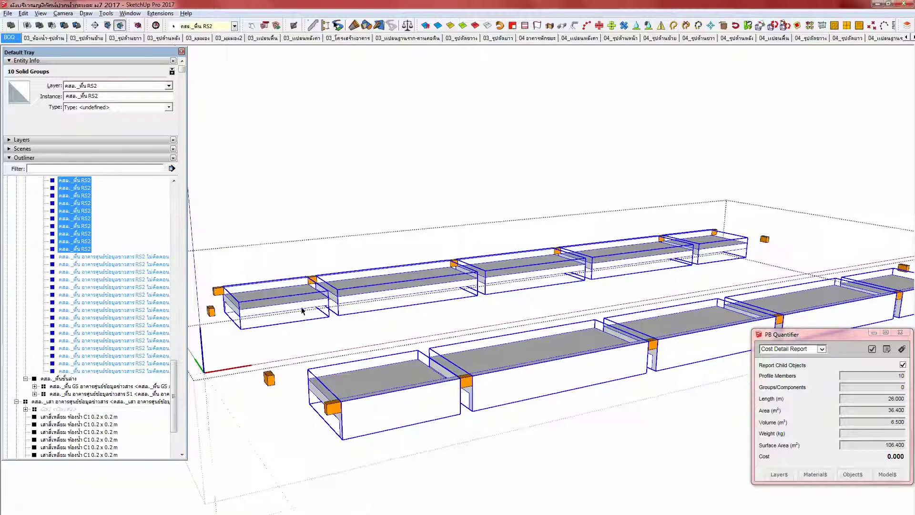
Step: Rename the sixteen small over-beam groups in the RS2 component คสล._พื้น RS2 ไม่คิดคอนกรีต
click(96, 258)
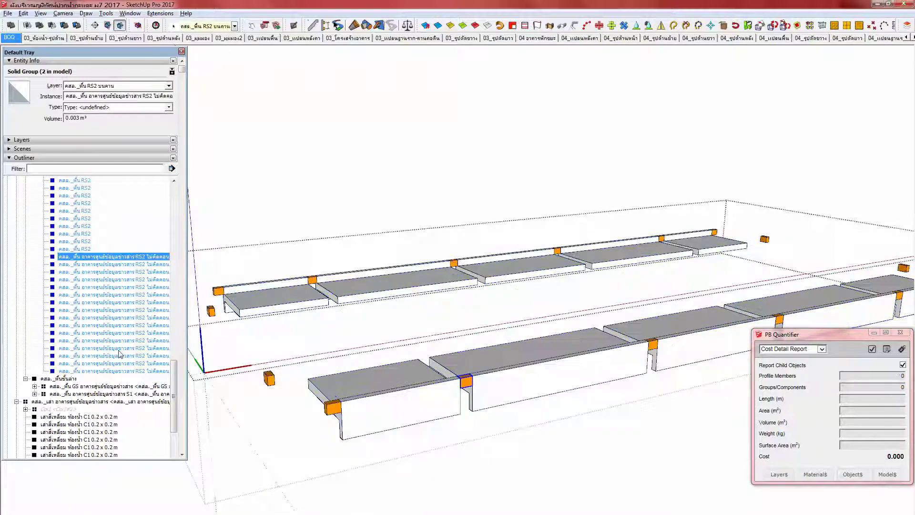
shift+click(119, 371)
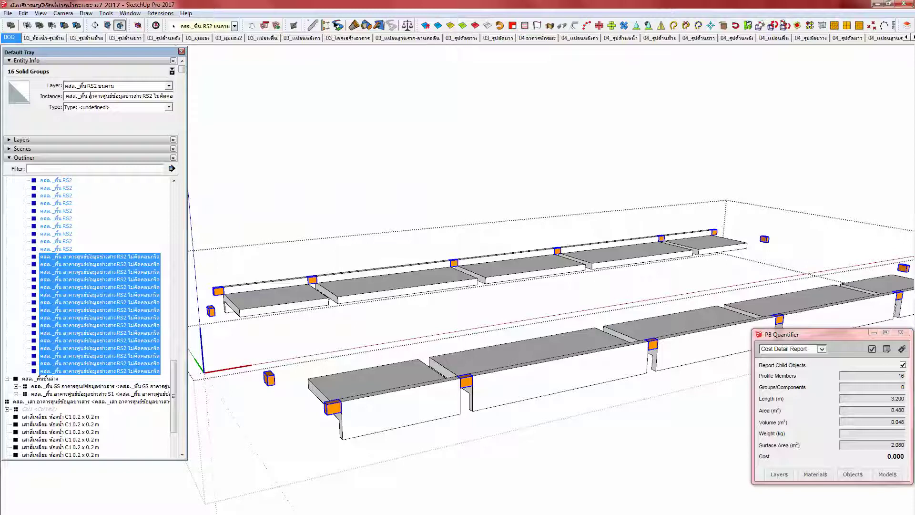
key(shift+Right)
key(shift+Right)
key(shift+Right)
key(shift+Right)
key(shift+Right)
key(shift+Right)
key(shift+Right)
key(shift+Right)
key(shift+Right)
key(shift+Right)
key(shift+Right)
key(shift+Right)
key(shift+Right)
key(shift+Right)
key(shift+Right)
key(shift+Right)
key(shift+Right)
key(shift+Right)
key(shift+Right)
key(shift+Right)
key(Delete)
key(BackSpace)
middle_drag(275, 290, 281, 306)
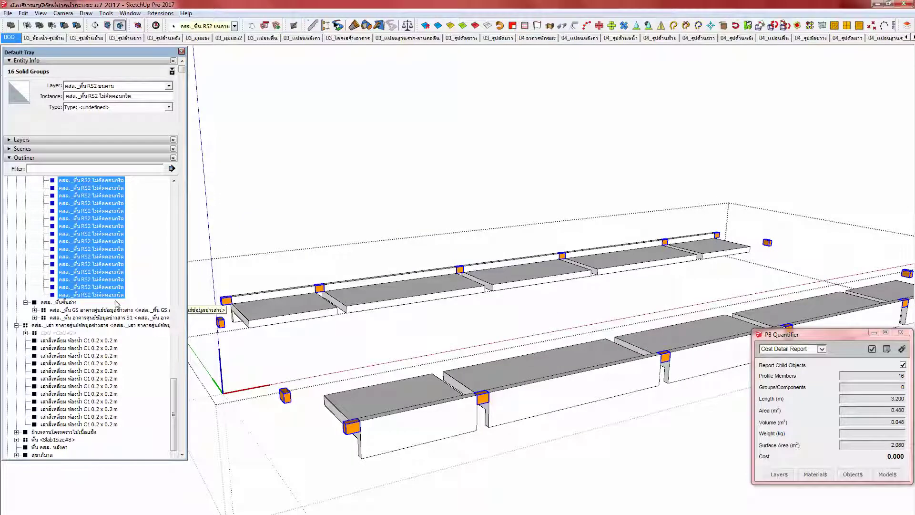
Step: Select each RS2 component to review its contents and collapse both branches in the model hierarchy
scroll(109, 301, up, 6)
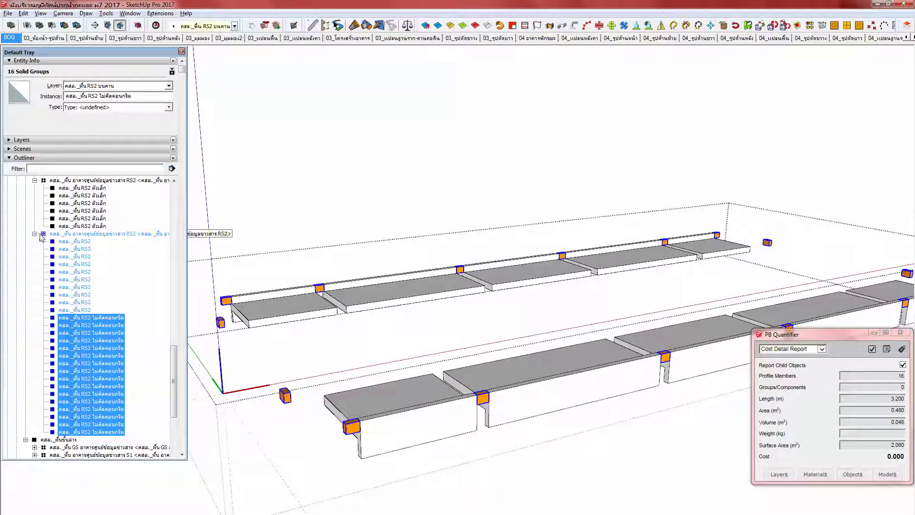
click(43, 234)
click(35, 233)
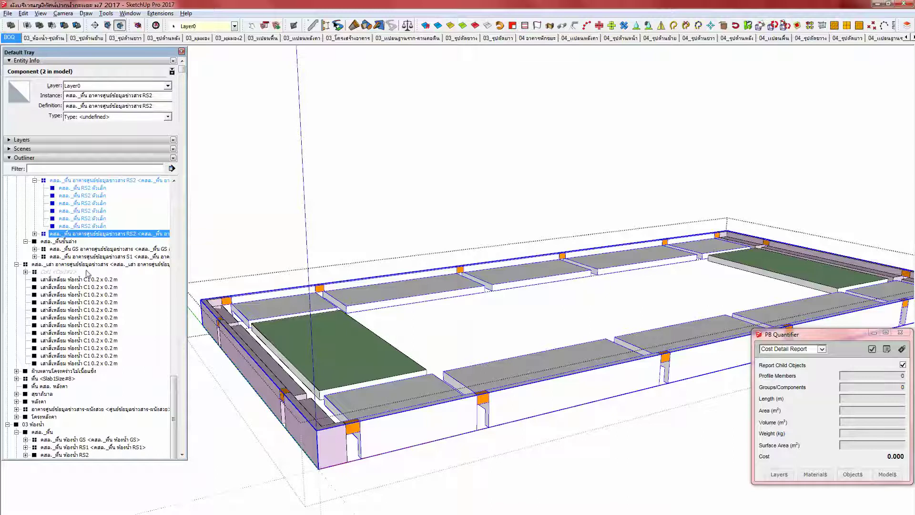
click(35, 234)
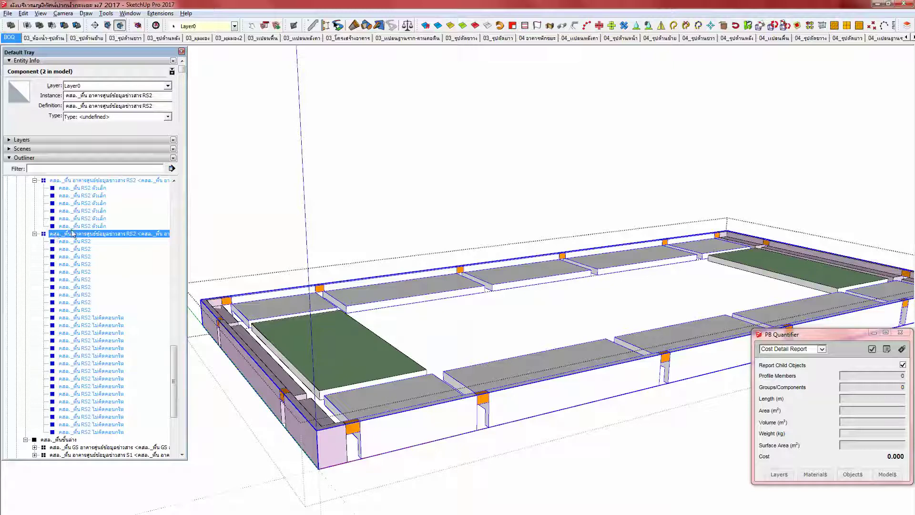
click(142, 180)
click(34, 180)
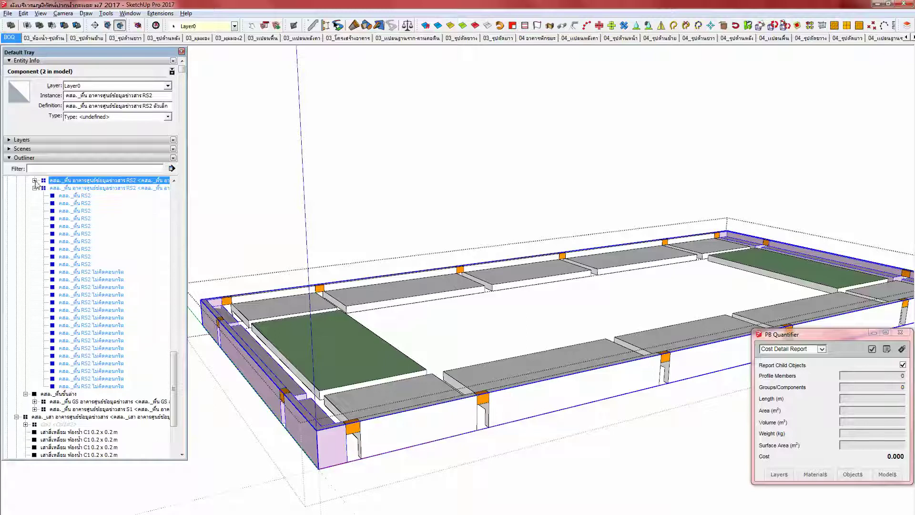
click(35, 187)
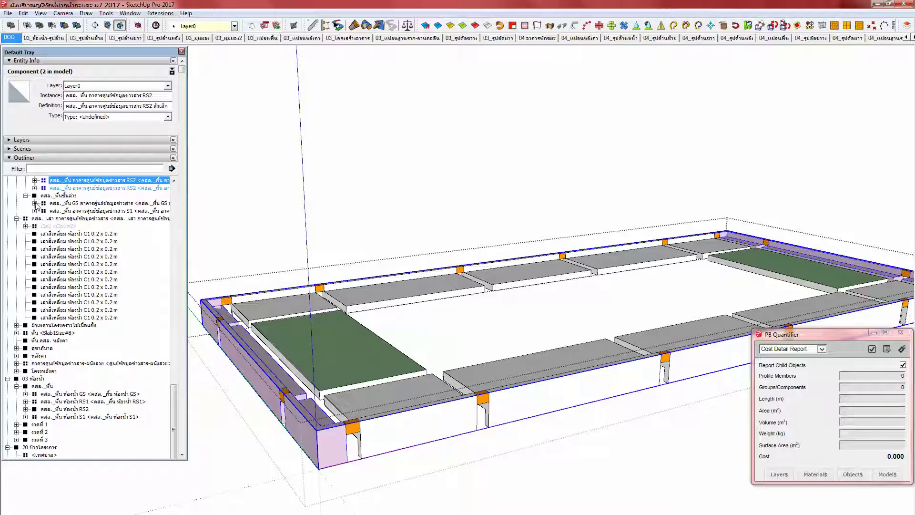
Step: Expand the GS slab component under คสล._พื้นชั้นล่าง and rename its inner solid group คสล._พื้น GS
click(34, 203)
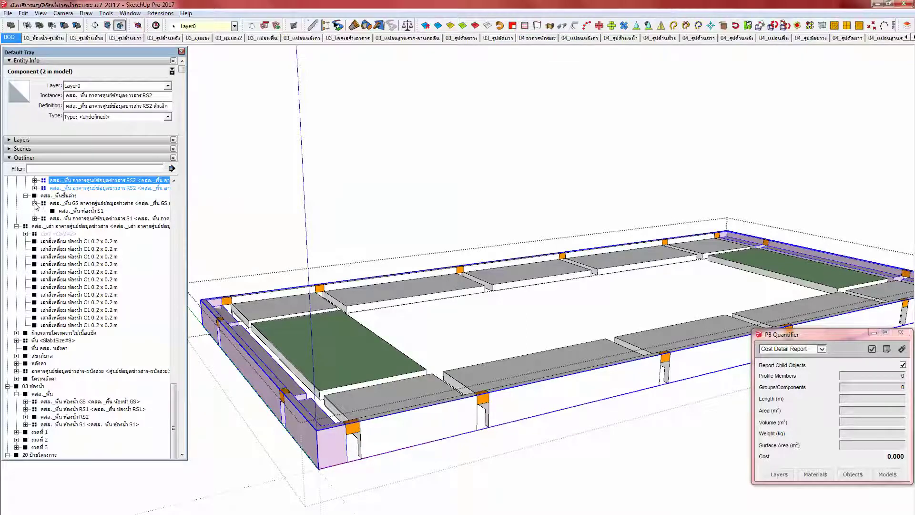
click(66, 212)
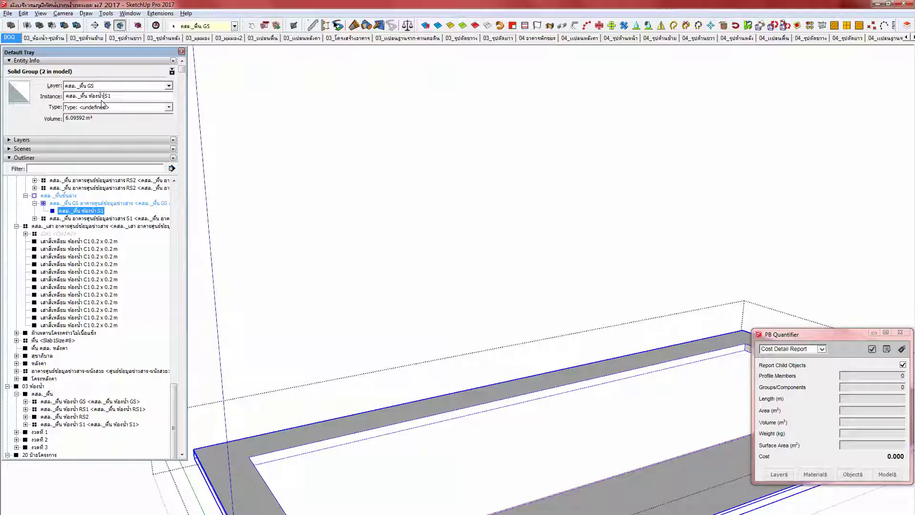
key(shift+Left)
key(shift+Left)
key(shift+Left)
key(Delete)
key(Right)
text(GS)
key(Return)
shift+middle_drag(306, 438, 312, 433)
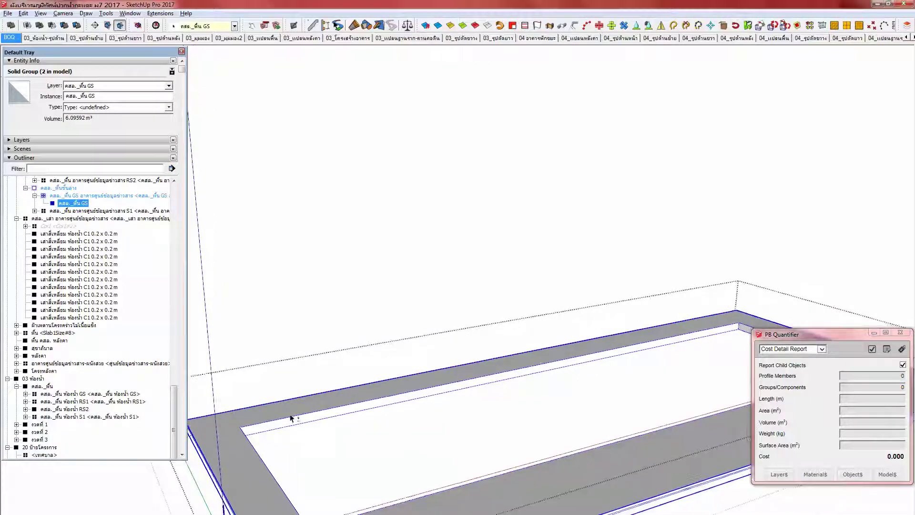
Step: Expand the S1 slab component under คสล._พื้นชั้นล่าง and rename its inner solid group คสล._พื้น S1
click(62, 211)
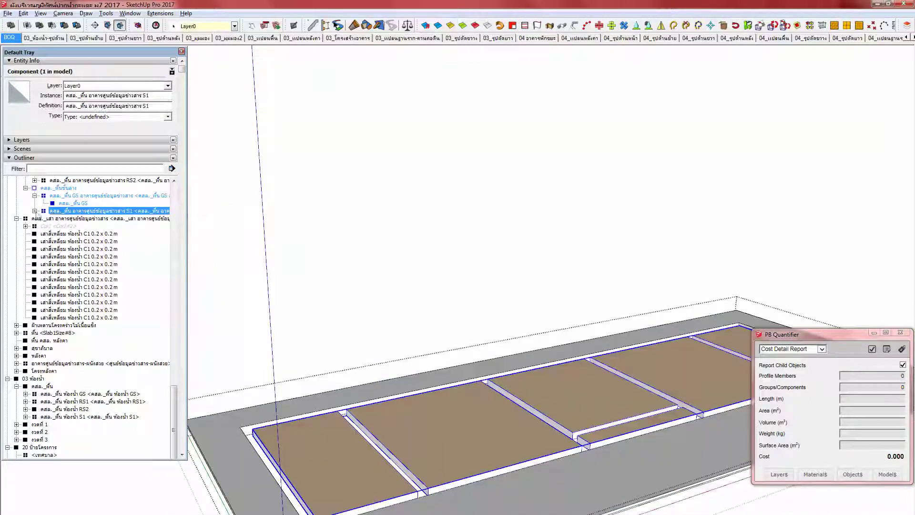
click(34, 210)
click(78, 218)
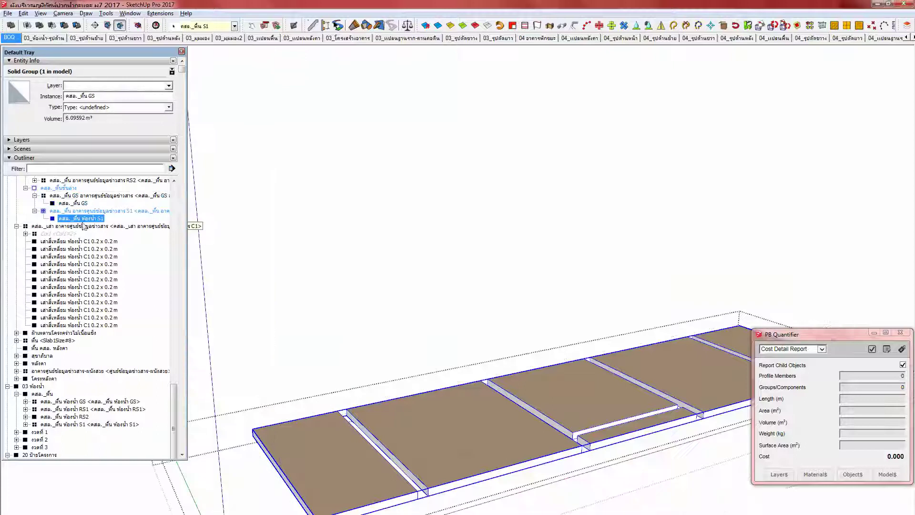
key(shift+Left)
key(shift+Left)
key(shift+Left)
key(shift+Left)
key(shift+Left)
key(BackSpace)
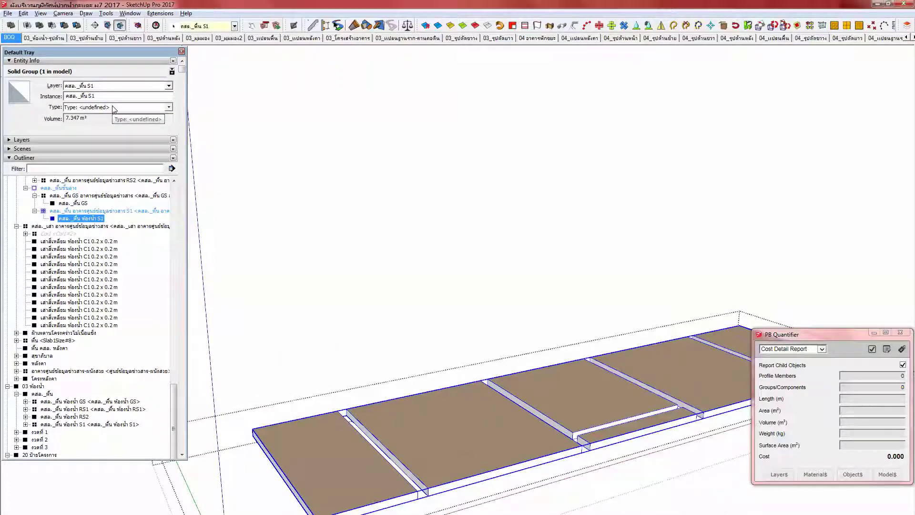
shift+middle_drag(362, 445, 349, 422)
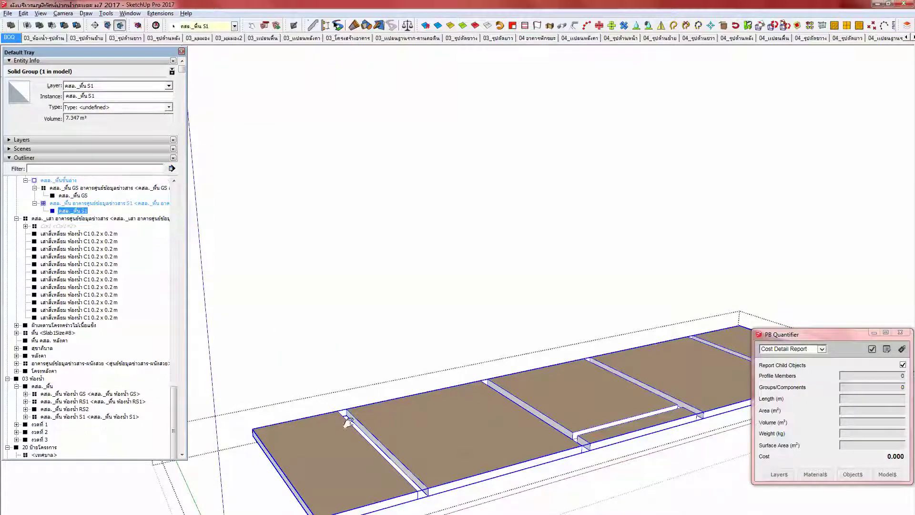
Step: Collapse the คสล._พื้นชั้นล่าง group, leave the slab group, select the C1 column component and fold away the model hierarchy
click(61, 180)
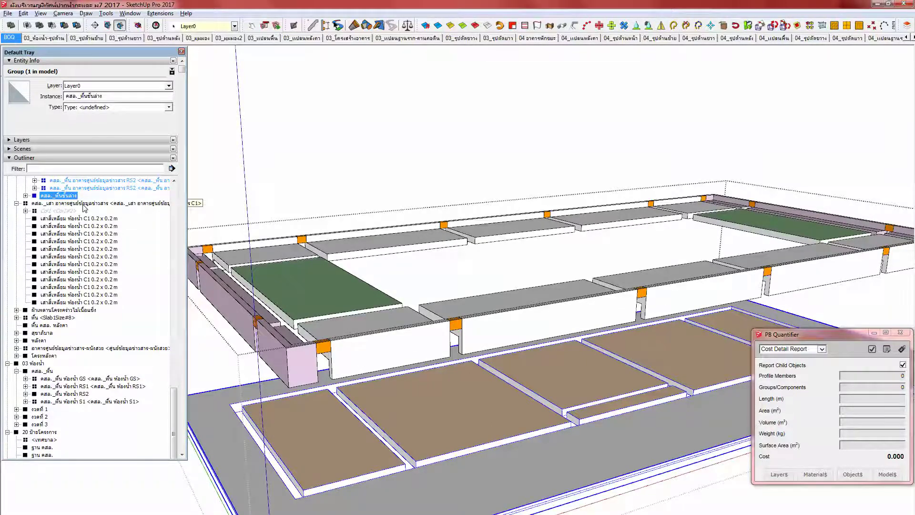
click(343, 347)
middle_drag(318, 312, 235, 201)
click(90, 158)
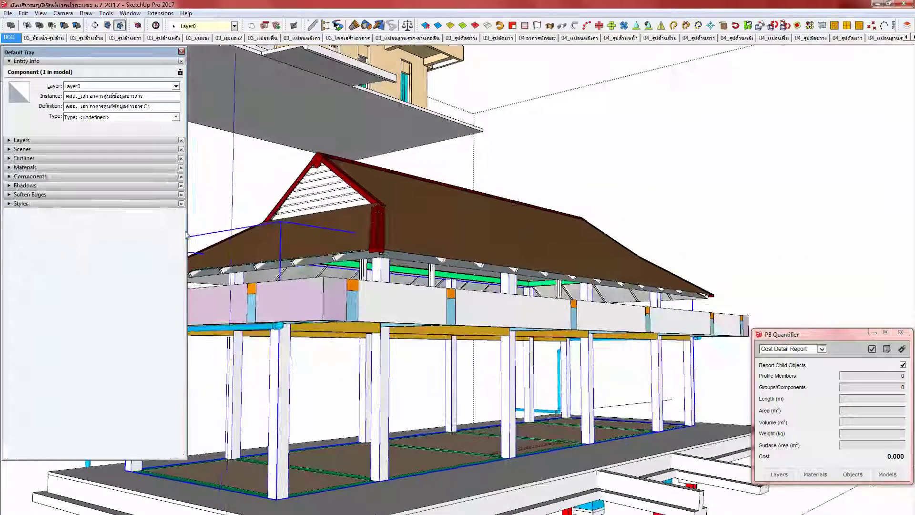
Step: Move the tan building hanging above the pavilion 10 m down along the blue axis
middle_drag(315, 296, 320, 270)
scroll(307, 300, down, 3)
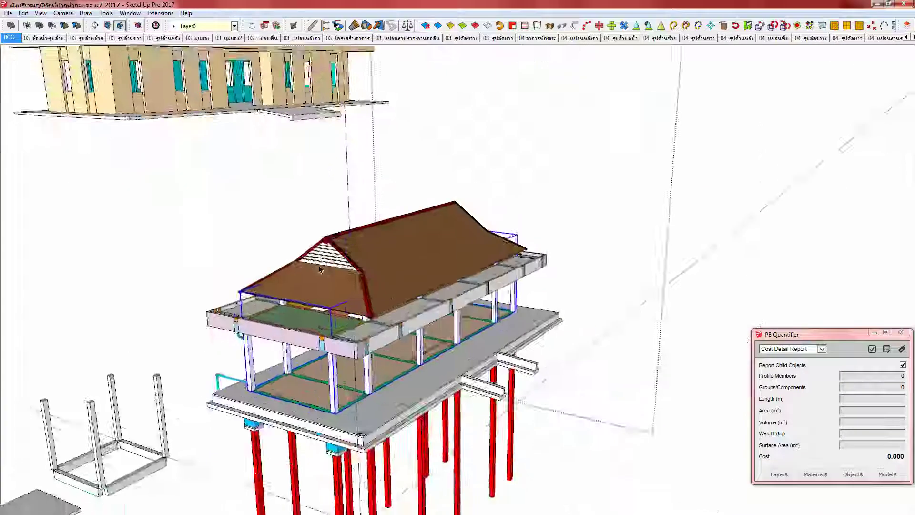
scroll(320, 270, down, 4)
click(201, 123)
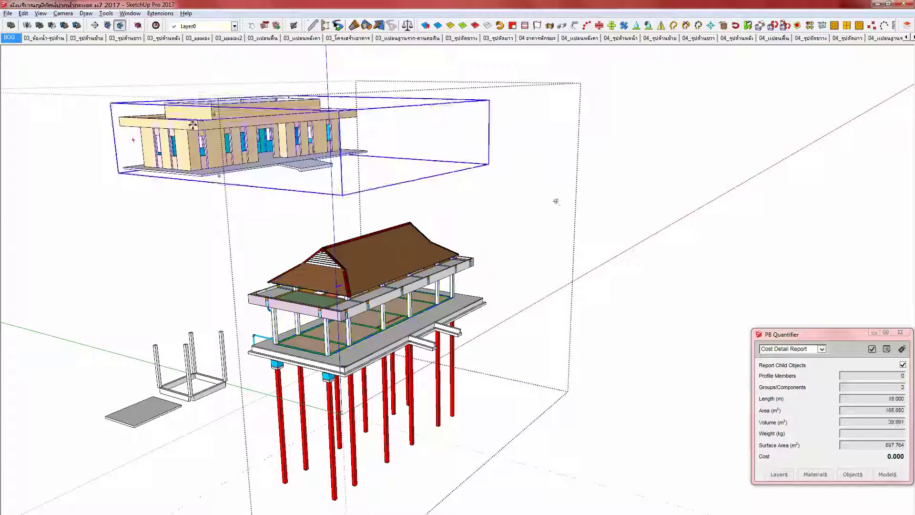
click(192, 124)
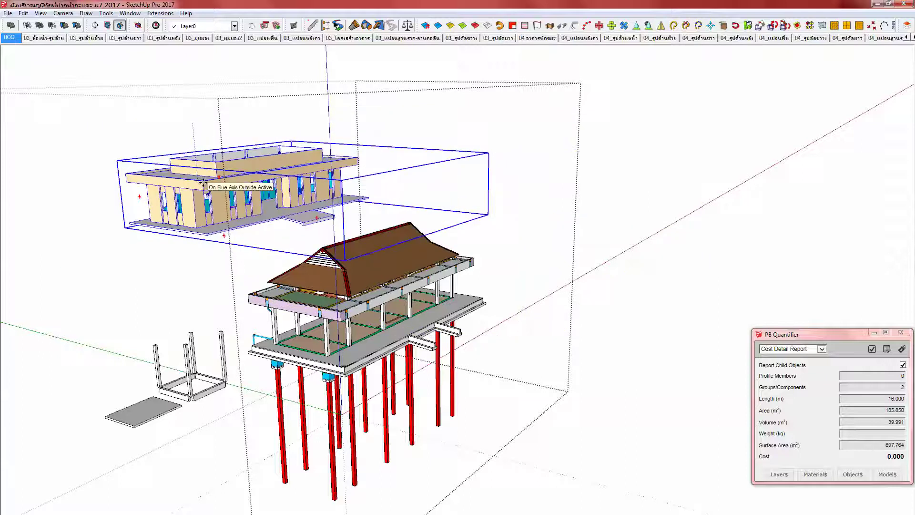
text(10)
key(Return)
key(space)
Step: Examine the pavilion's roof slab, beams, columns and ground floor from several angles
middle_drag(329, 295, 375, 286)
scroll(375, 284, up, 5)
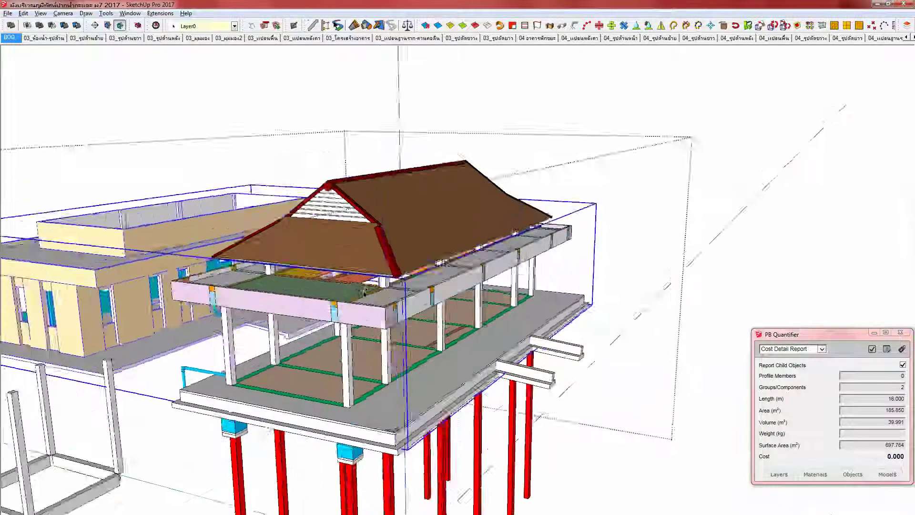
middle_drag(423, 273, 373, 292)
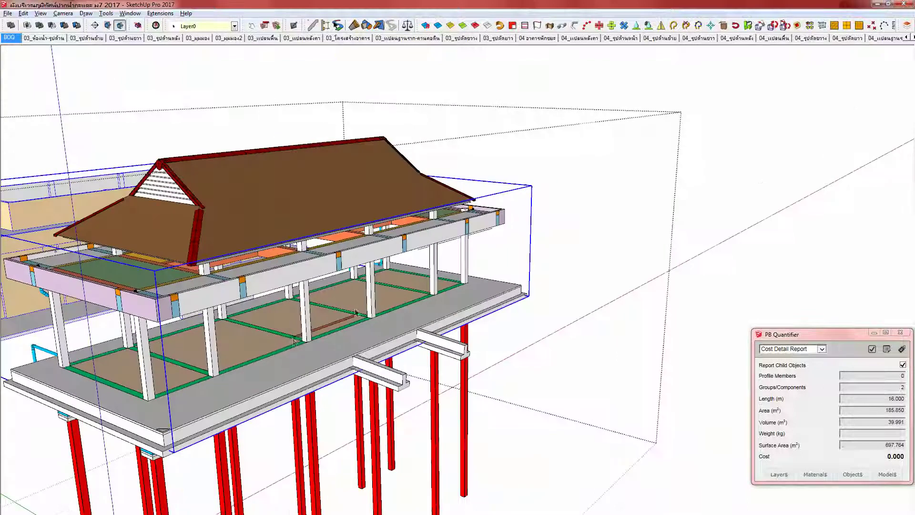
scroll(297, 341, down, 3)
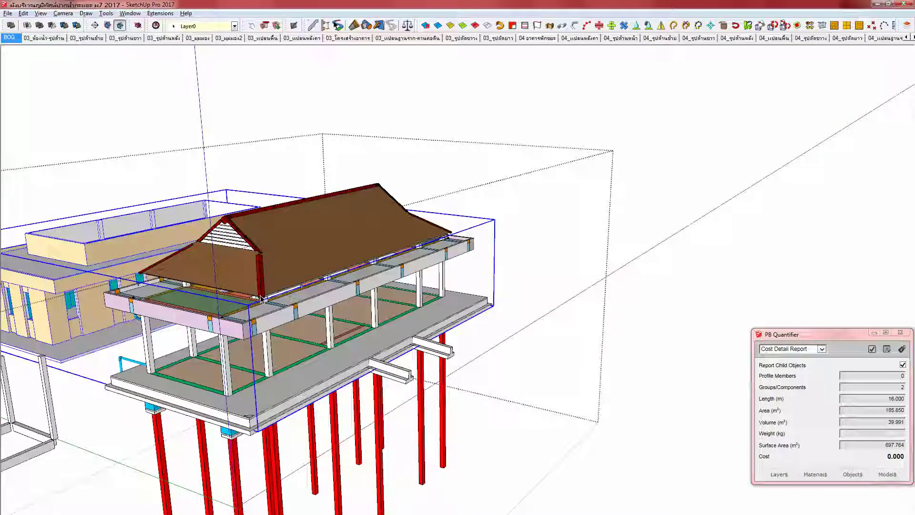
scroll(259, 312, up, 2)
middle_drag(259, 312, 285, 313)
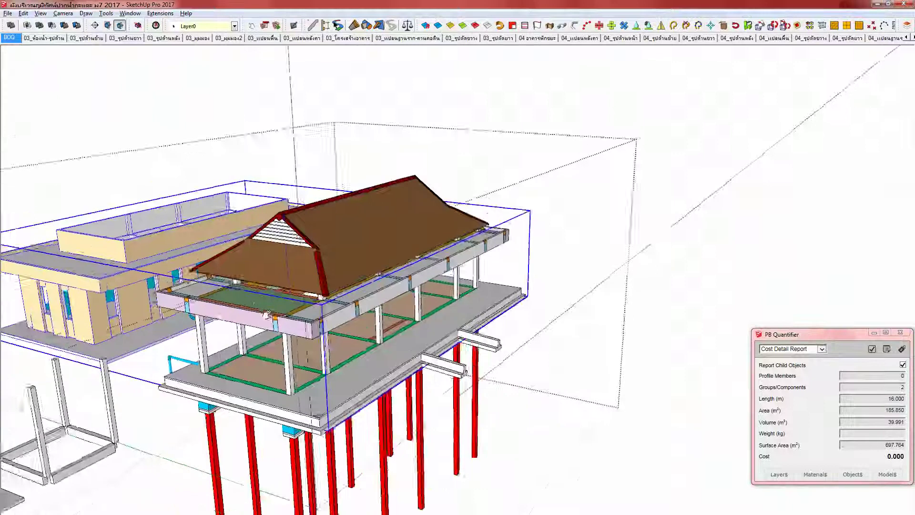
scroll(285, 314, up, 3)
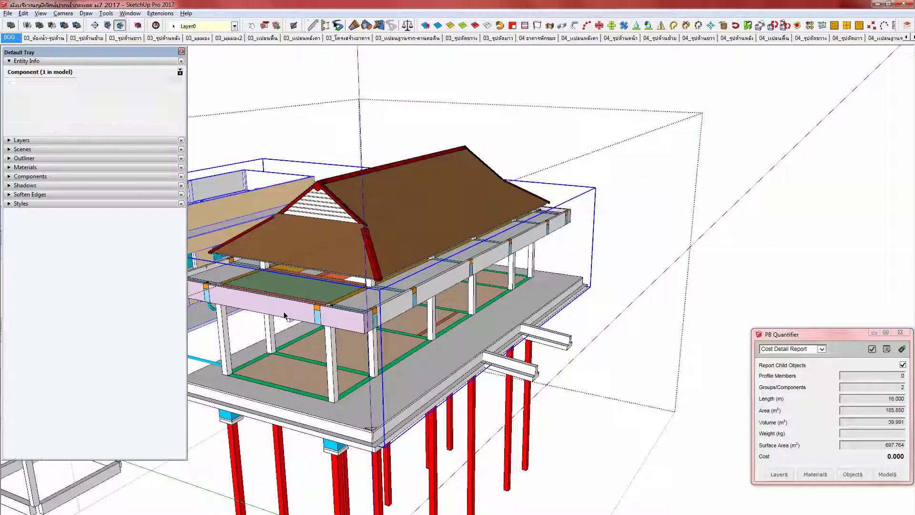
middle_drag(285, 315, 285, 227)
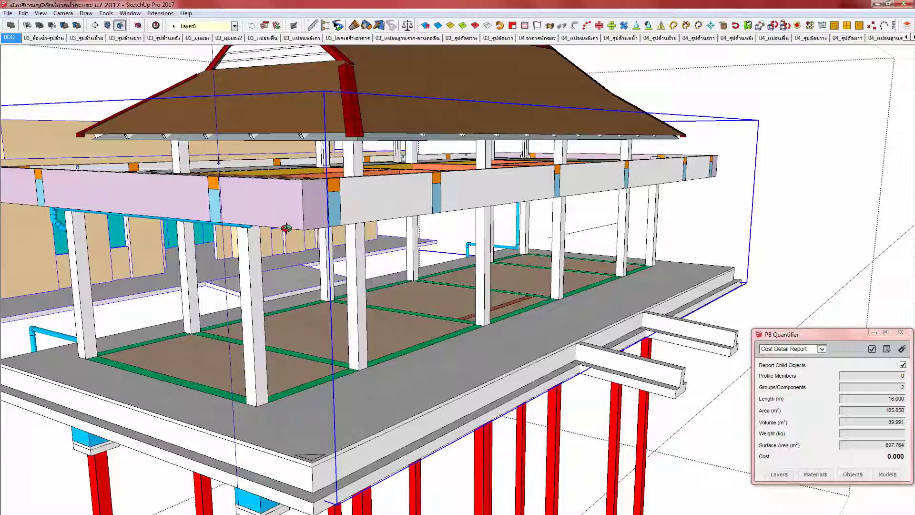